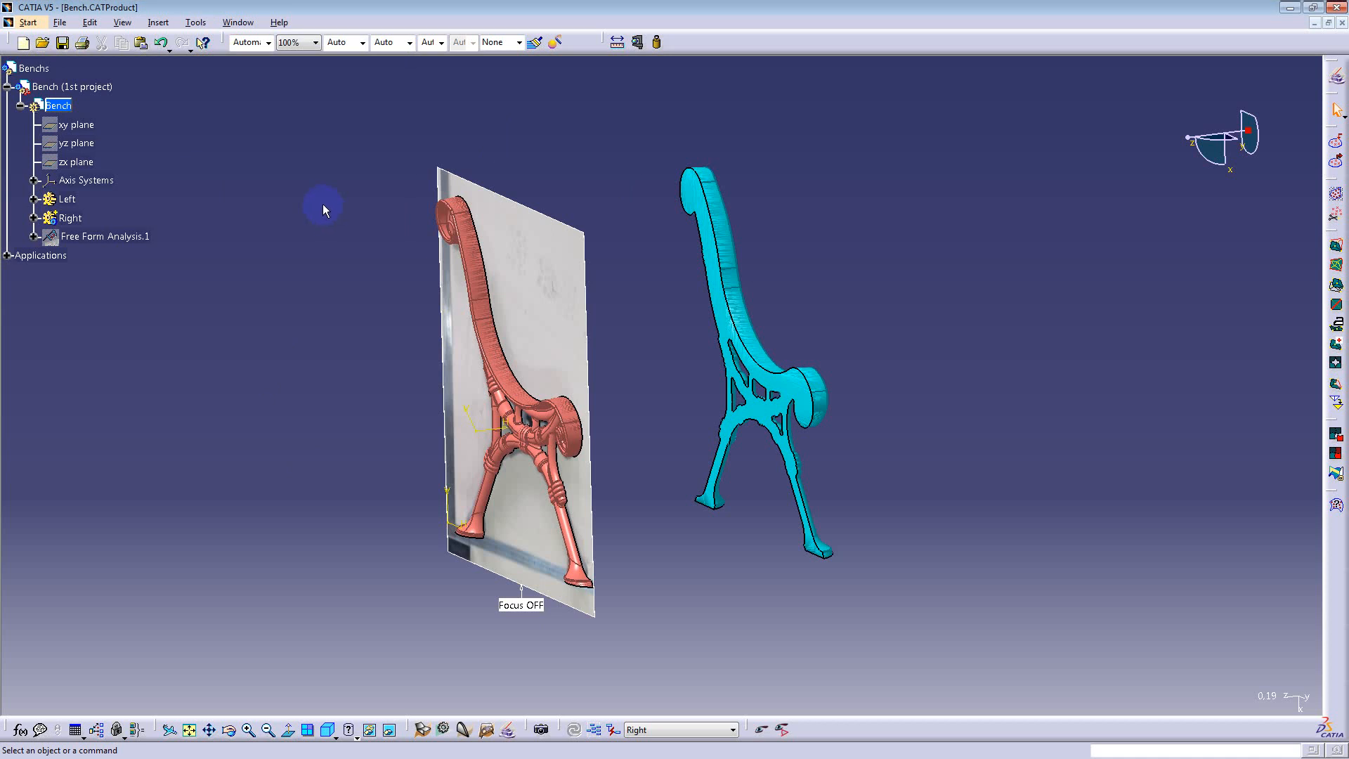
Step: Create a new Part document with the proposed name Part7, without hybrid design or a geometrical set
left_click(242, 23)
left_click(404, 9)
left_click(60, 23)
left_click(70, 33)
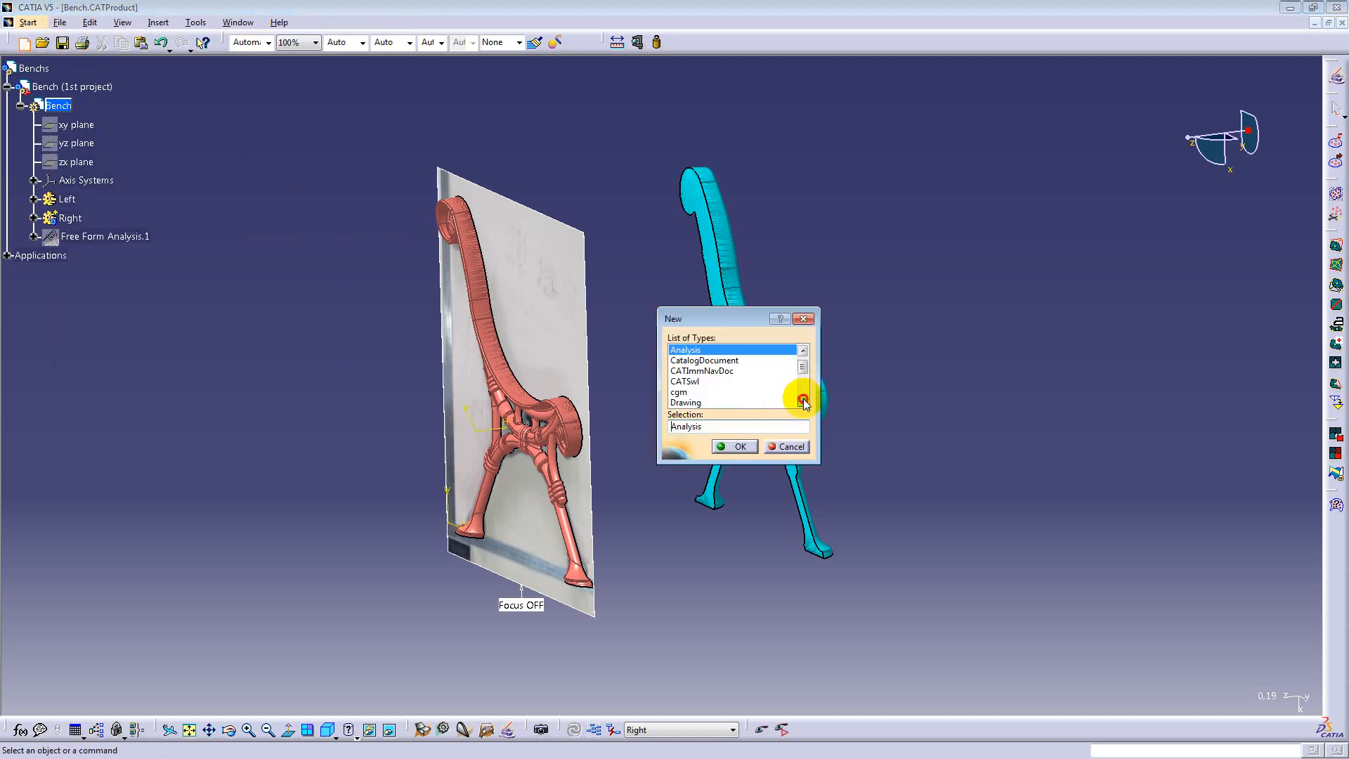
left_click(803, 400)
left_click(802, 401)
left_click(803, 400)
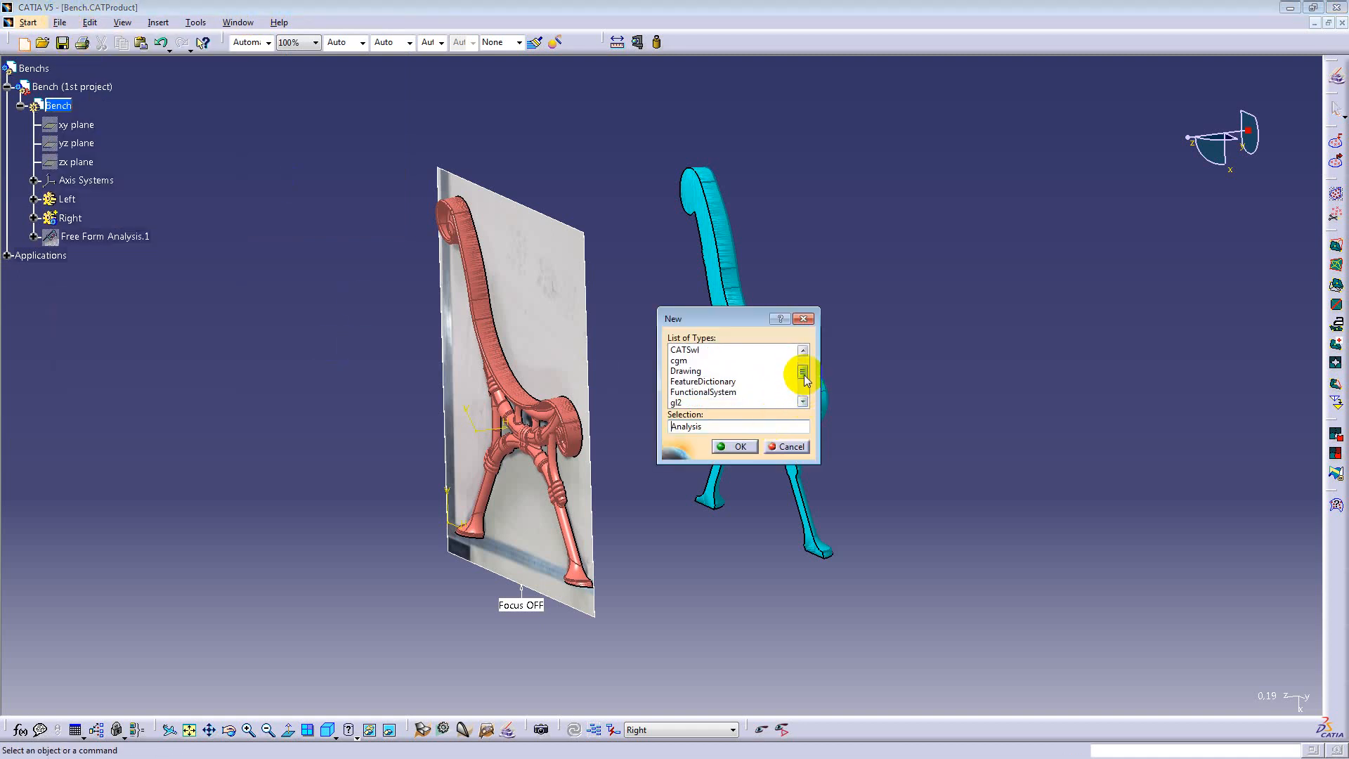
mouse_move(804, 373)
left_mouse_down()
mouse_move(804, 362)
mouse_move(808, 385)
left_mouse_up()
left_click(714, 383)
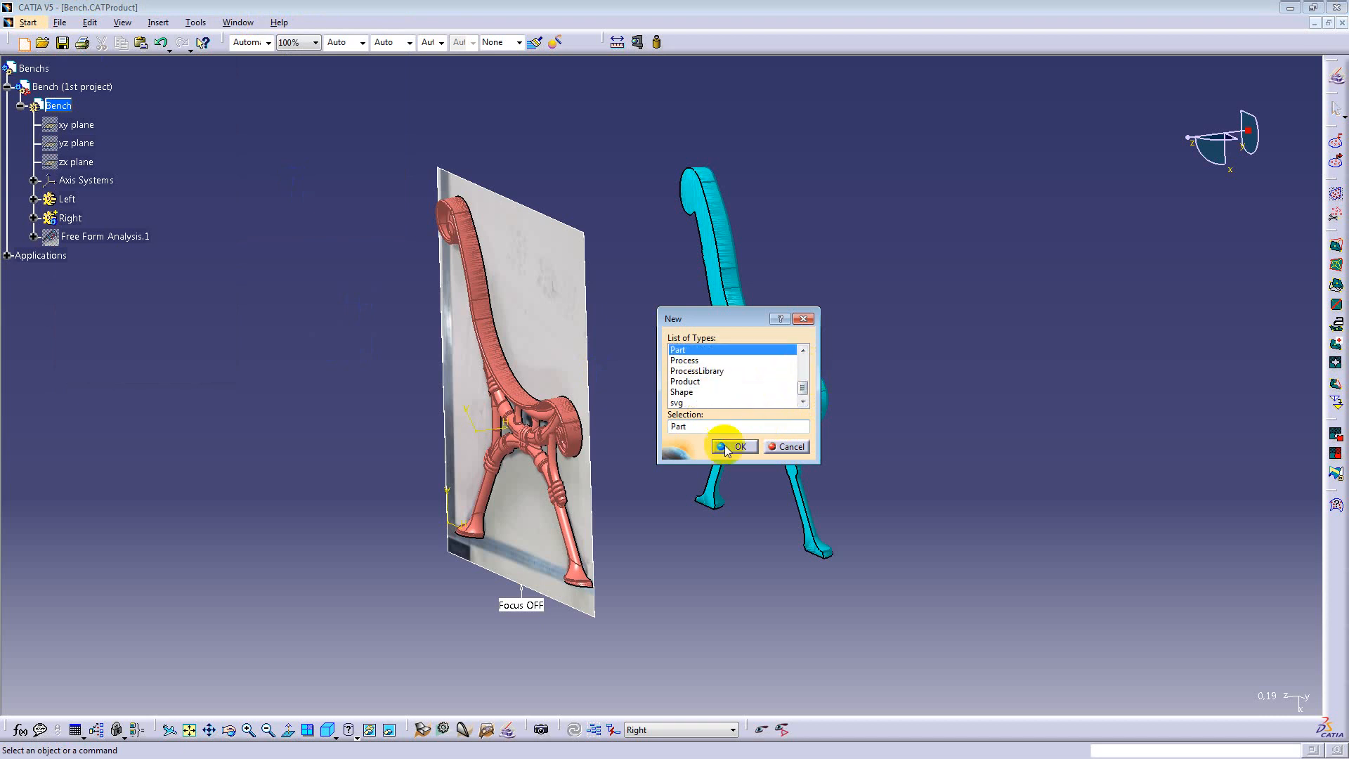
key("Return")
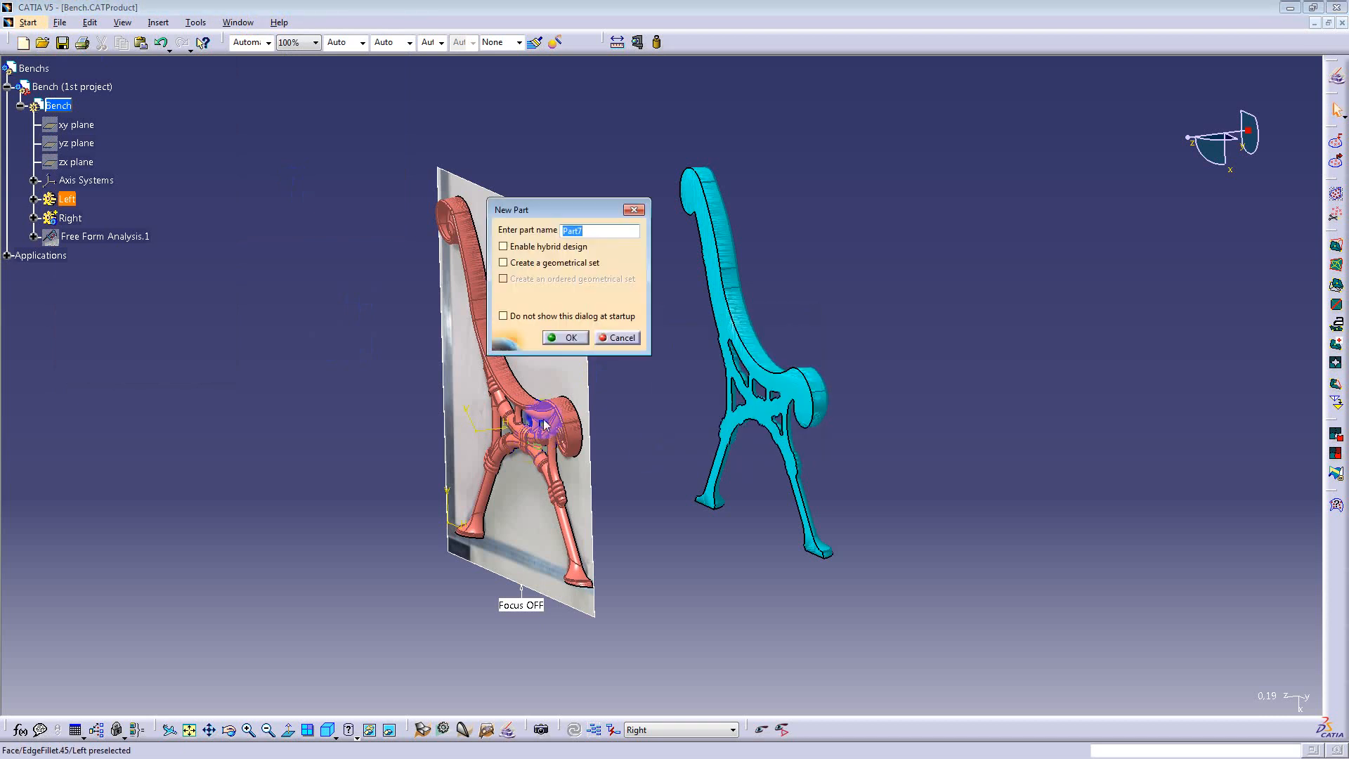
left_click(566, 338)
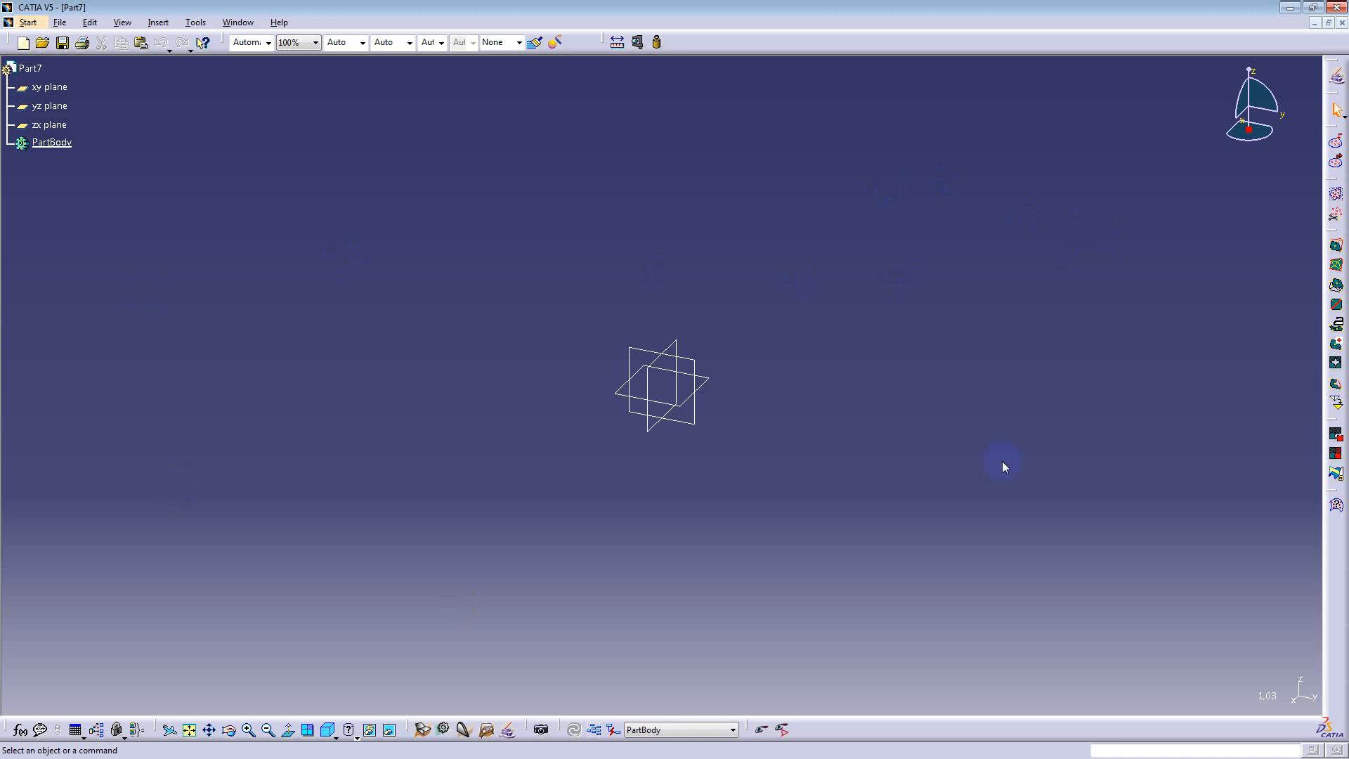
Step: Switch to the Part Design workbench
left_click(1340, 78)
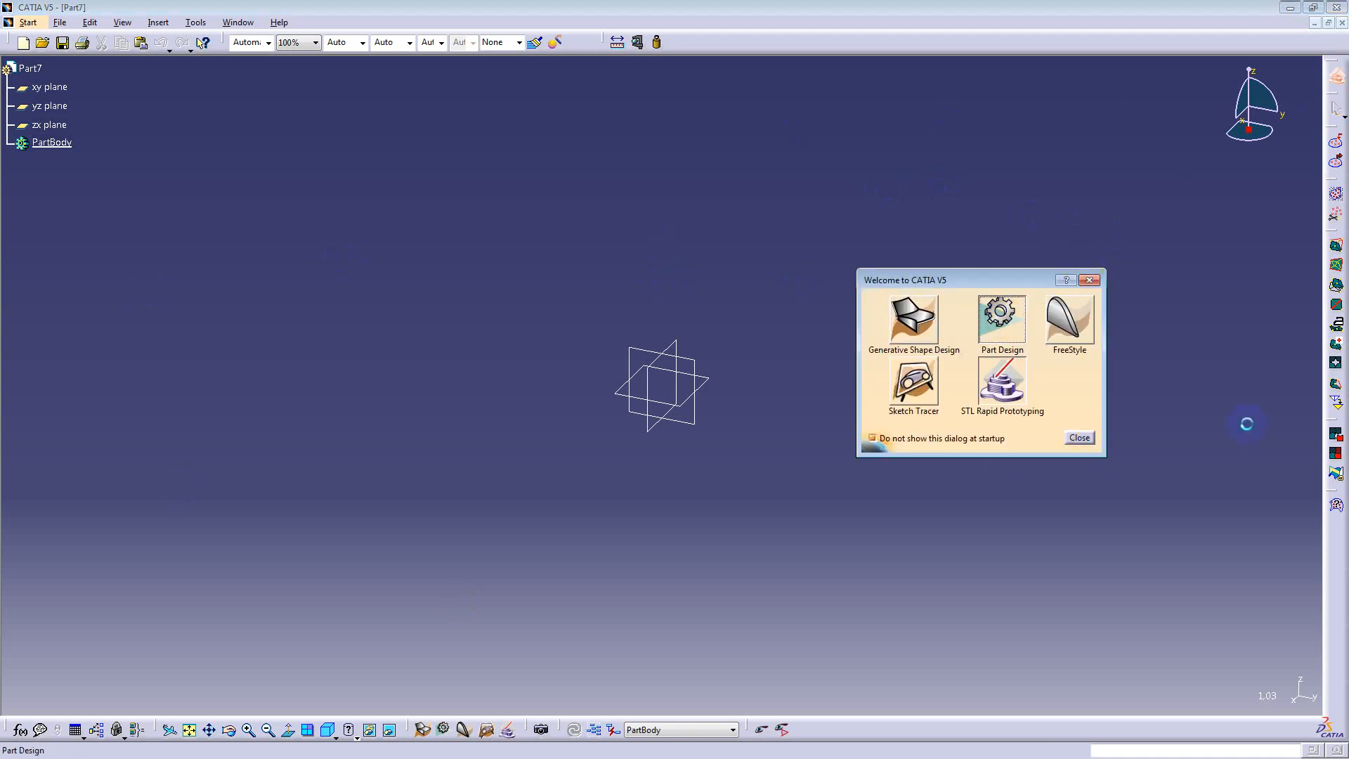
left_click(1023, 415)
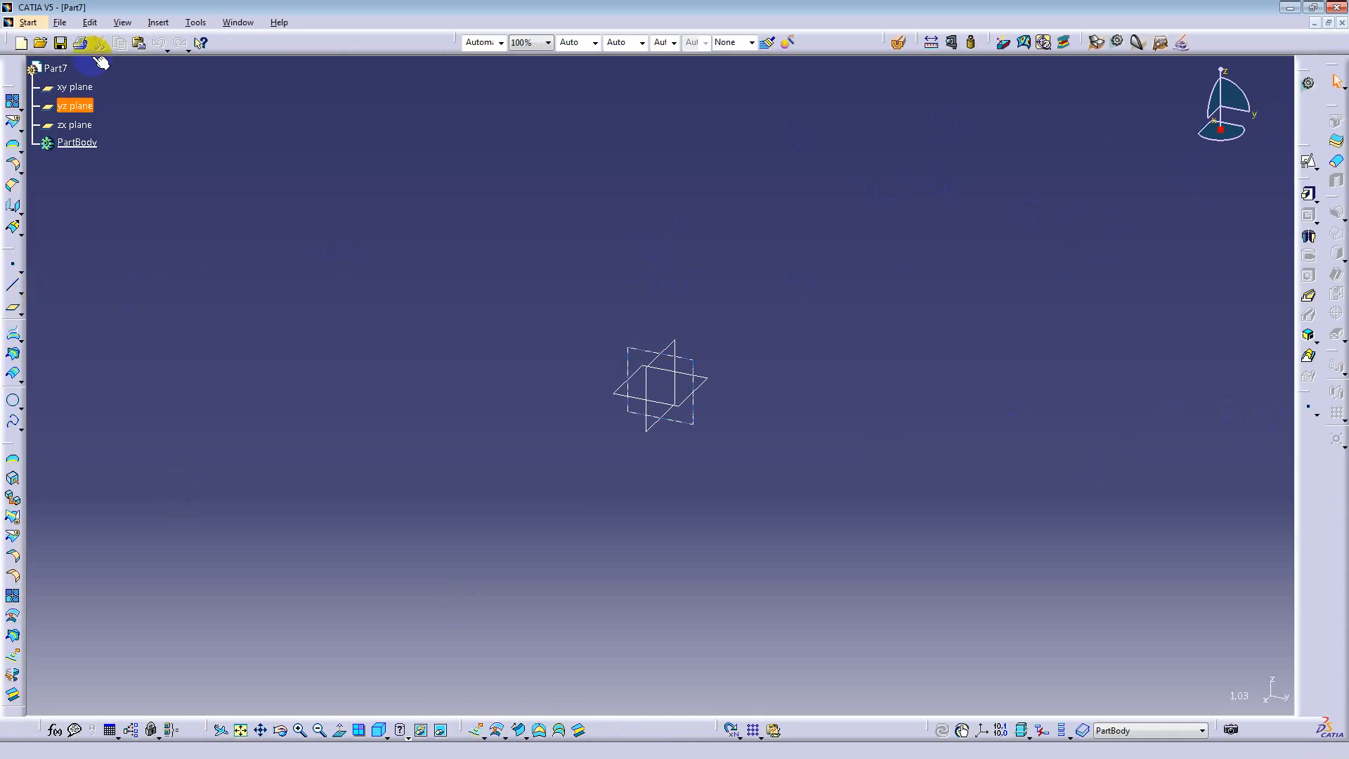
left_click(28, 23)
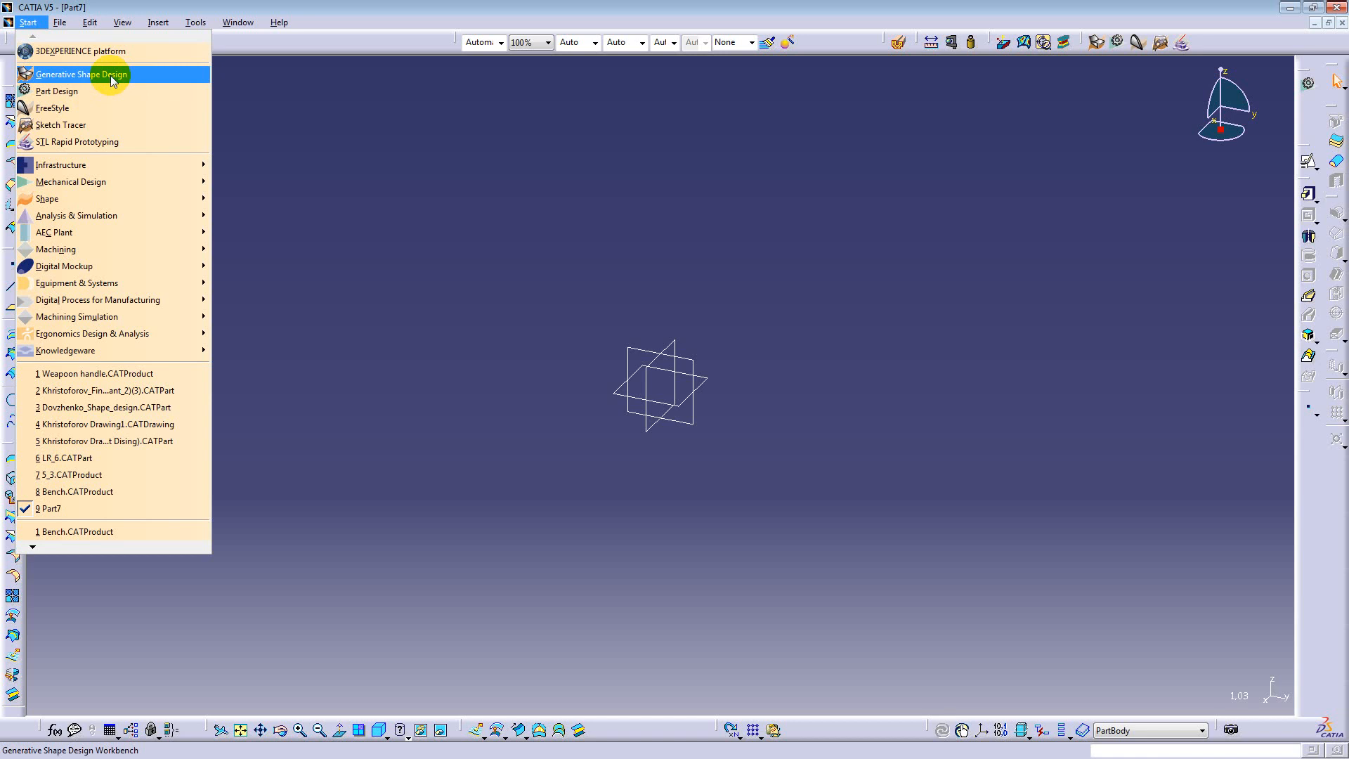
mouse_move(202, 184)
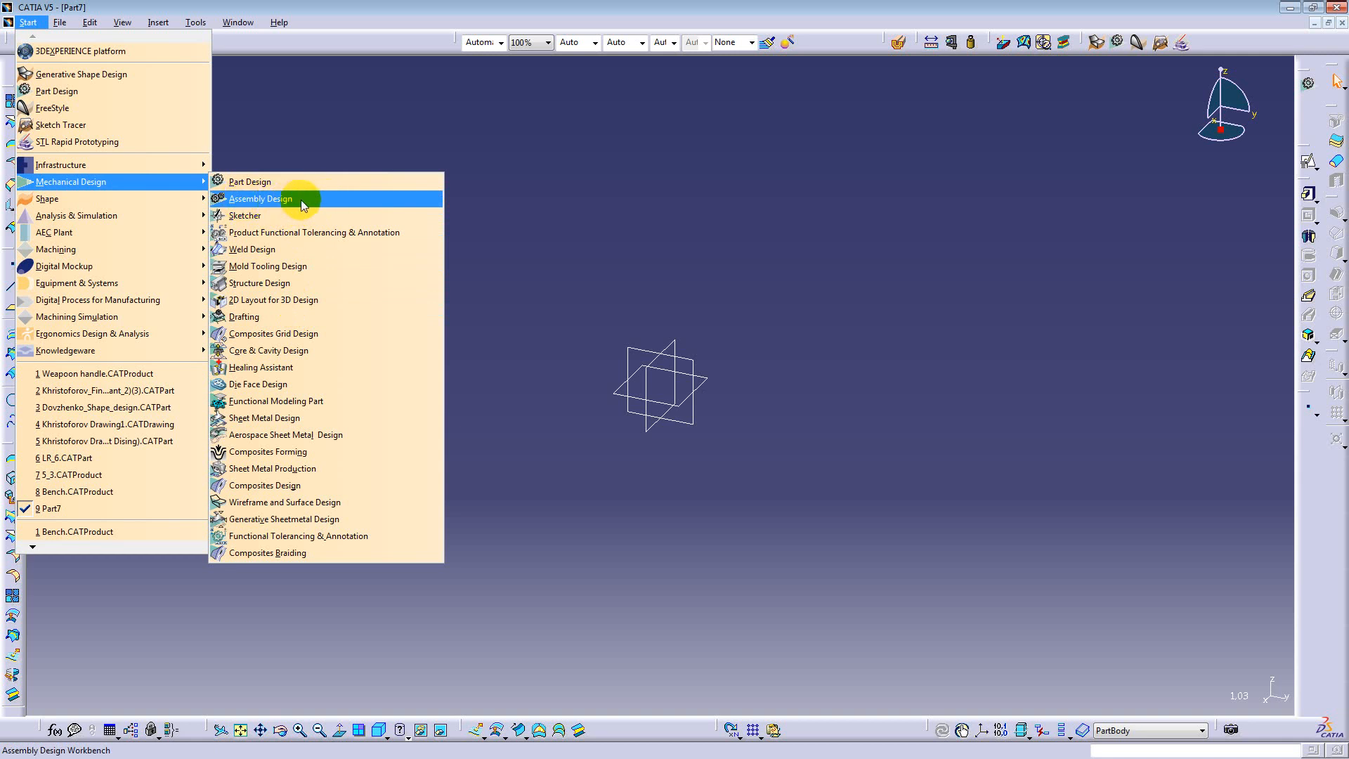
left_click(313, 123)
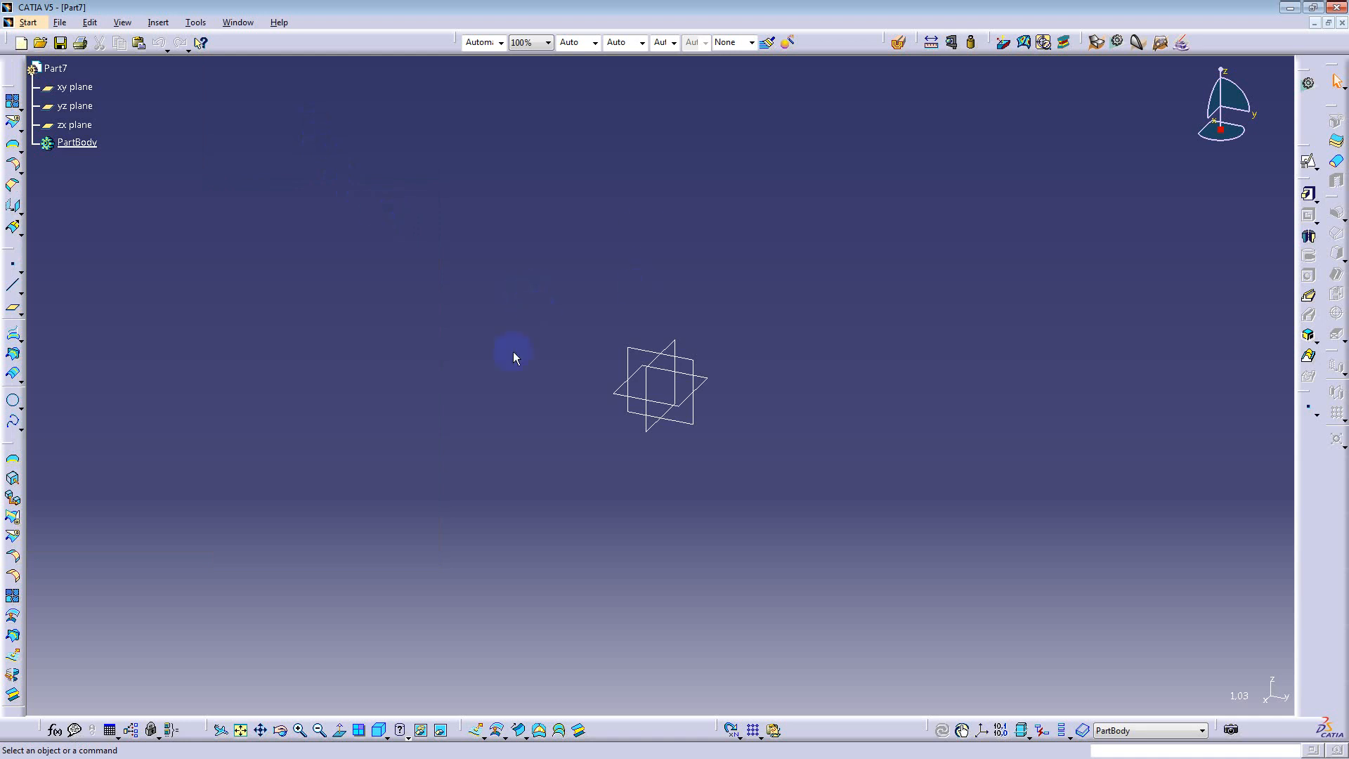
Step: Examine the three reference planes from different angles, including the isometric view
middle_click_drag(310, 292, 602, 465)
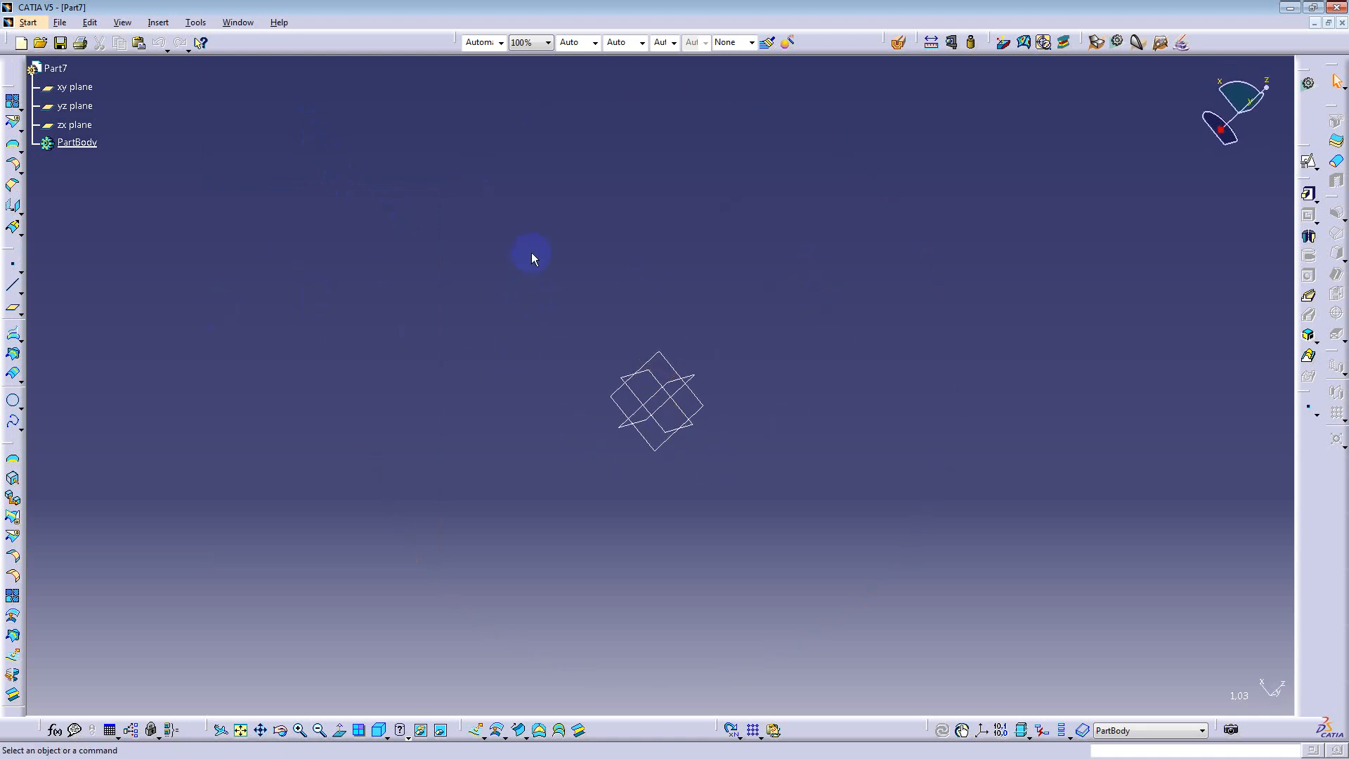
middle_click_drag(587, 265, 742, 404)
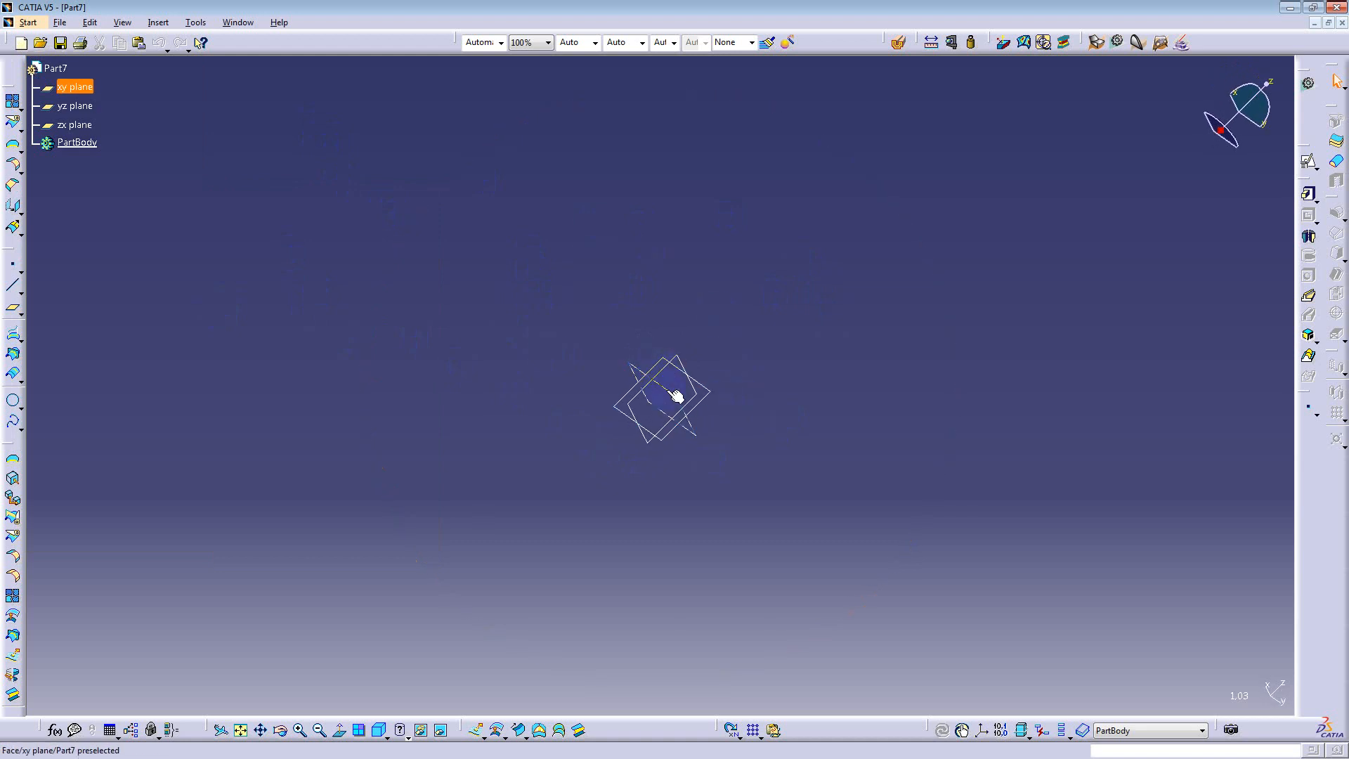
middle_click_drag(1221, 124, 764, 321)
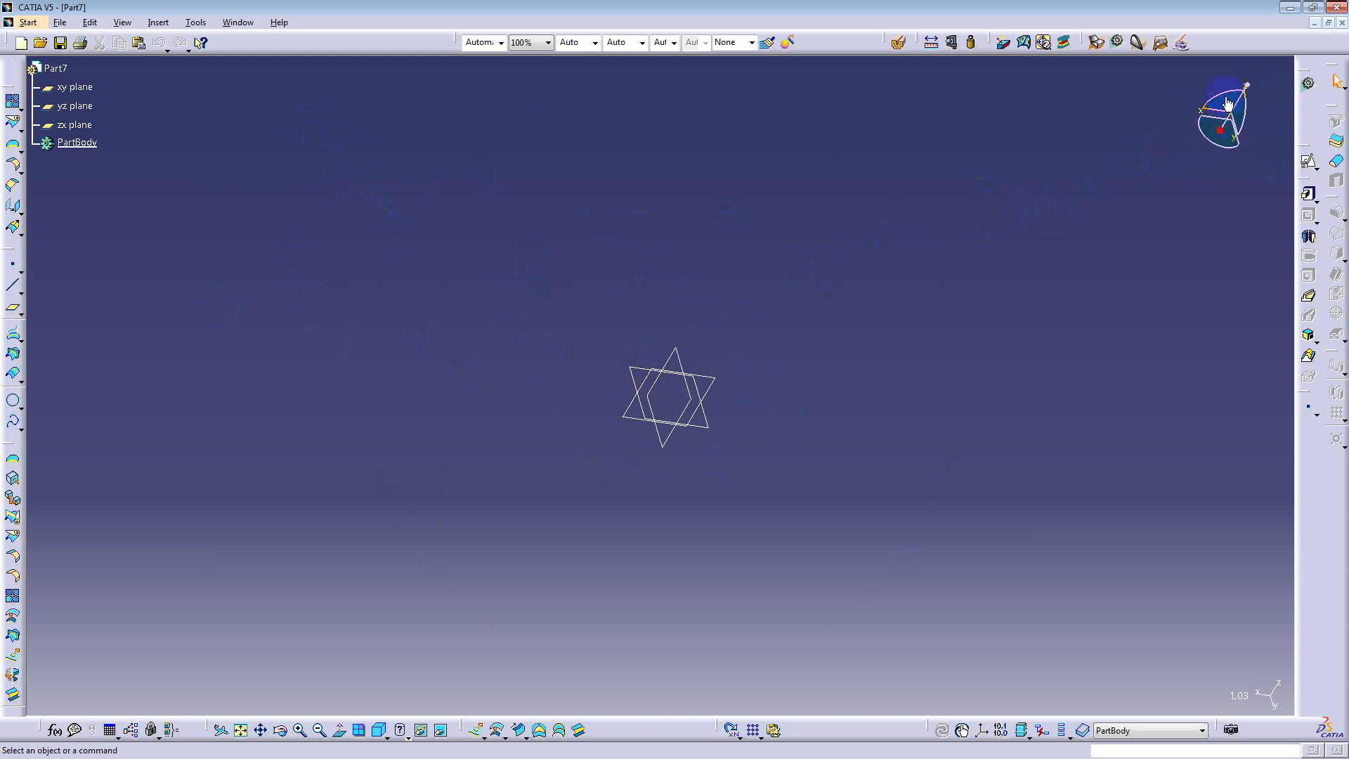
left_click_drag(1245, 121, 1248, 105)
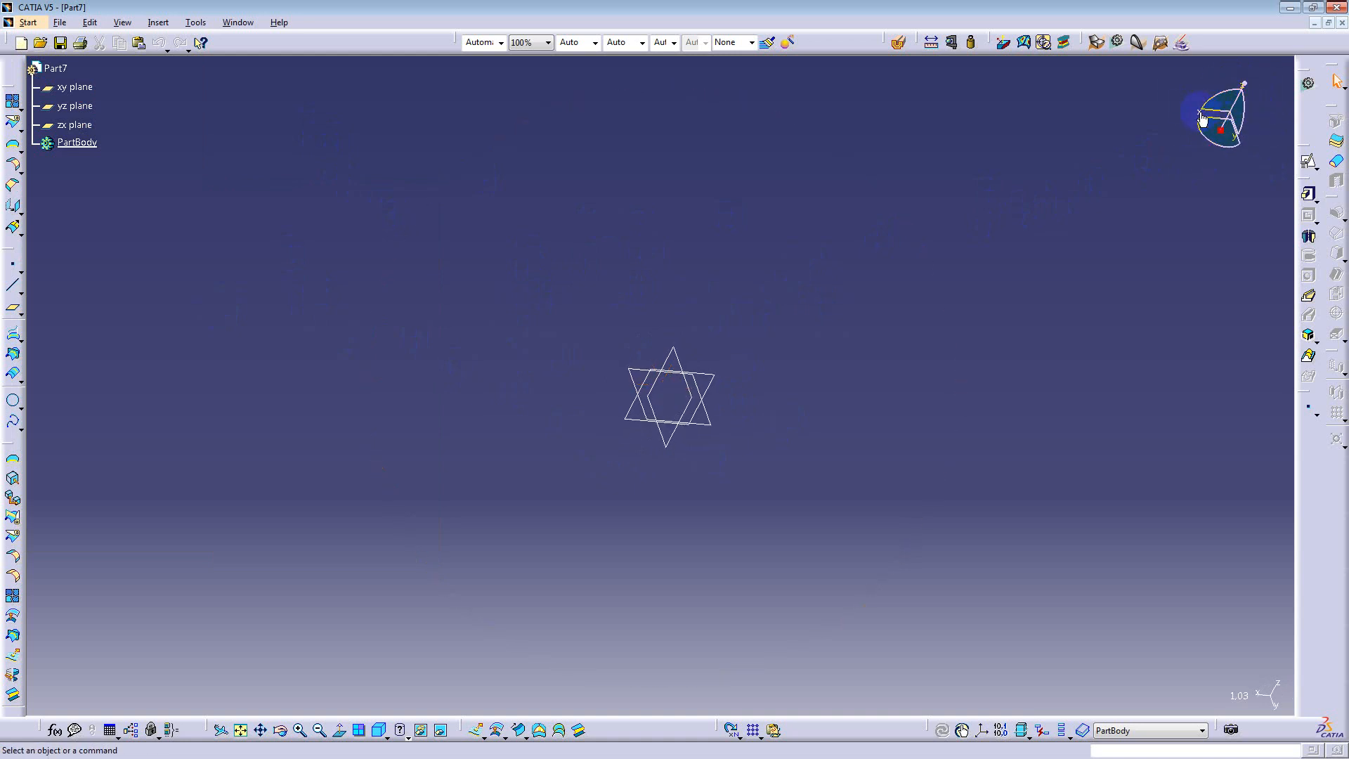
middle_click_drag(658, 386, 803, 371)
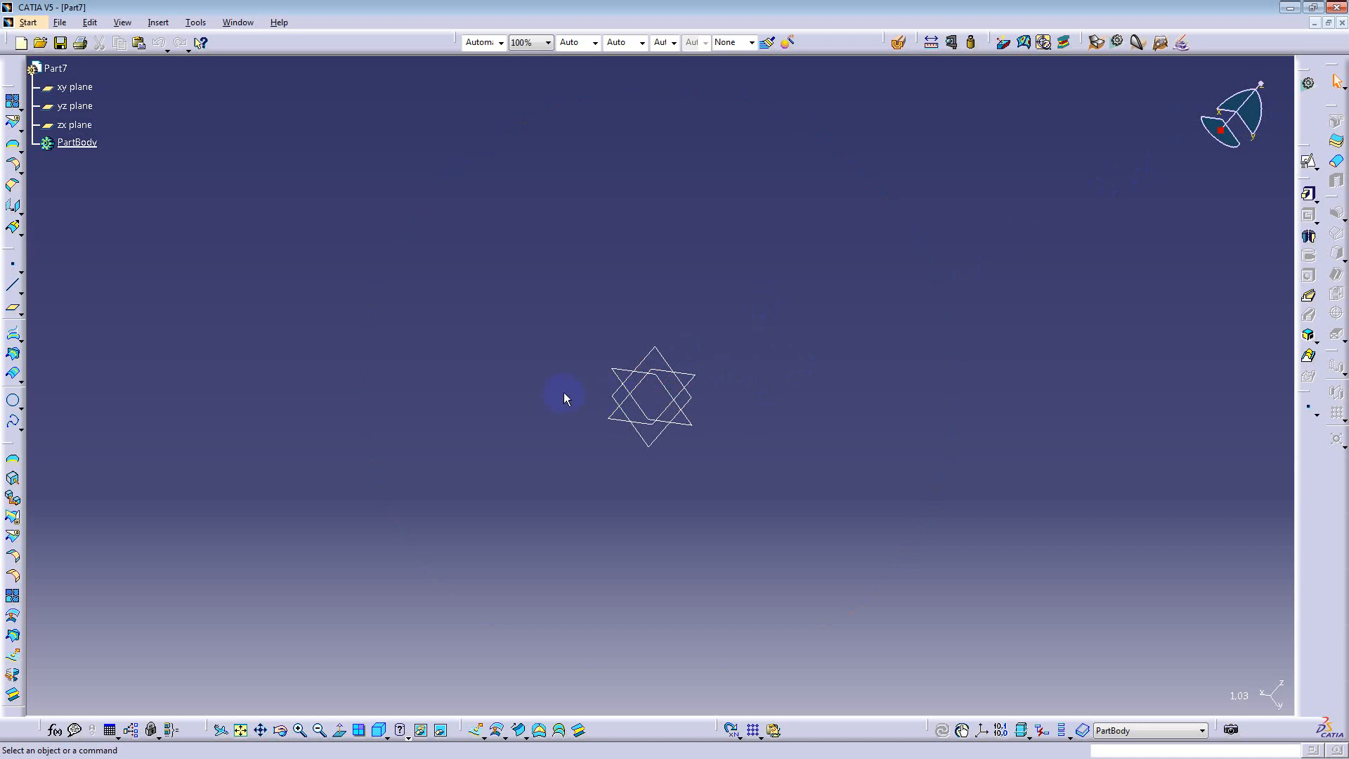
middle_click_drag(581, 373, 591, 299)
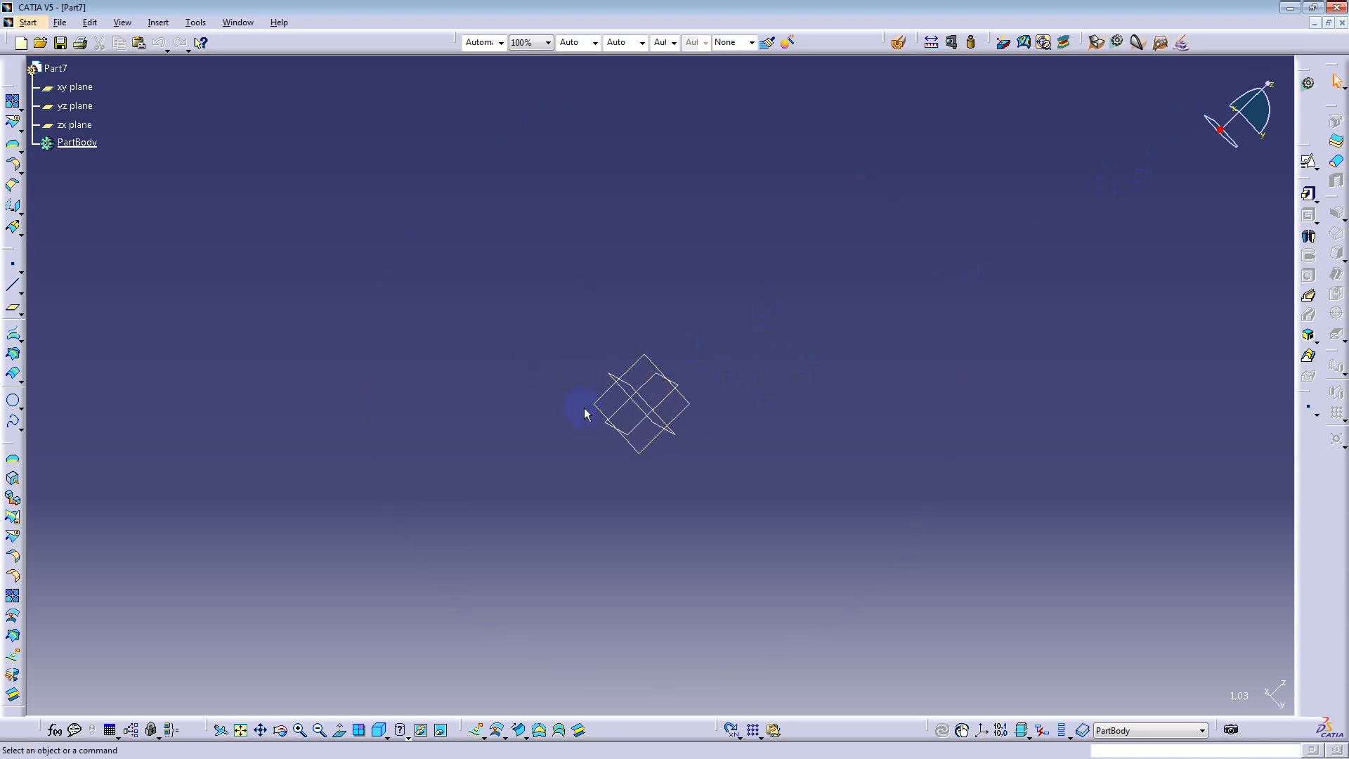
left_click(377, 734)
middle_click_drag(674, 386, 674, 387)
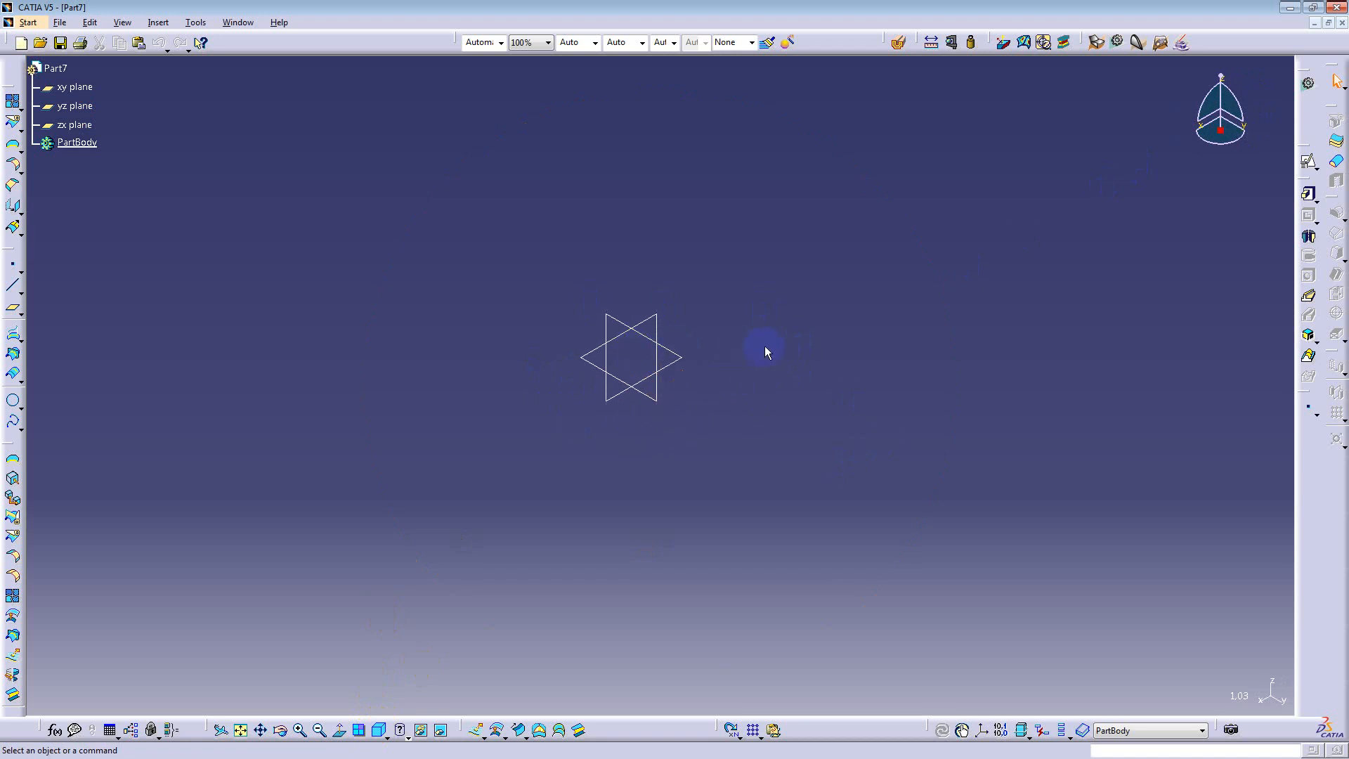
middle_click_drag(596, 274, 638, 365)
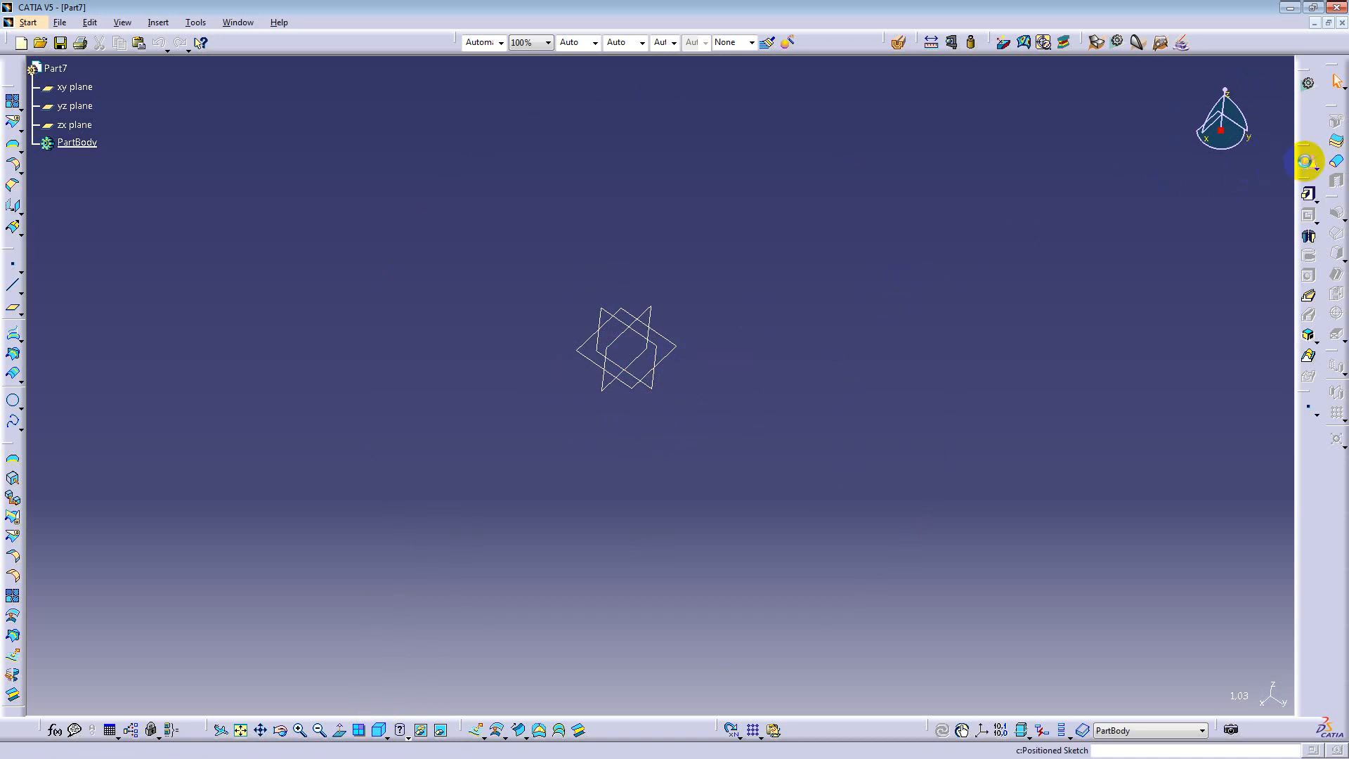
Step: Start a positioned sketch on the yz plane with implicit origin and orientation
left_click(1307, 162)
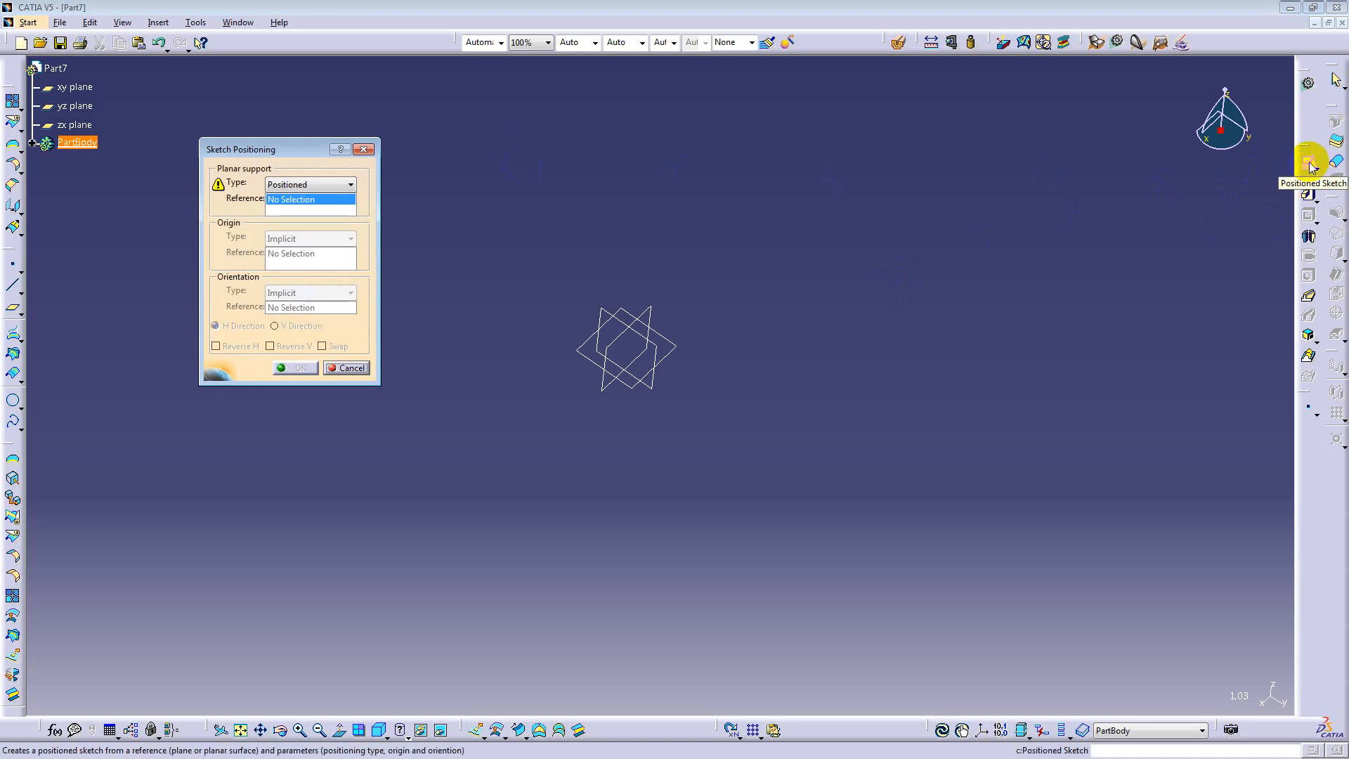
left_click(675, 347)
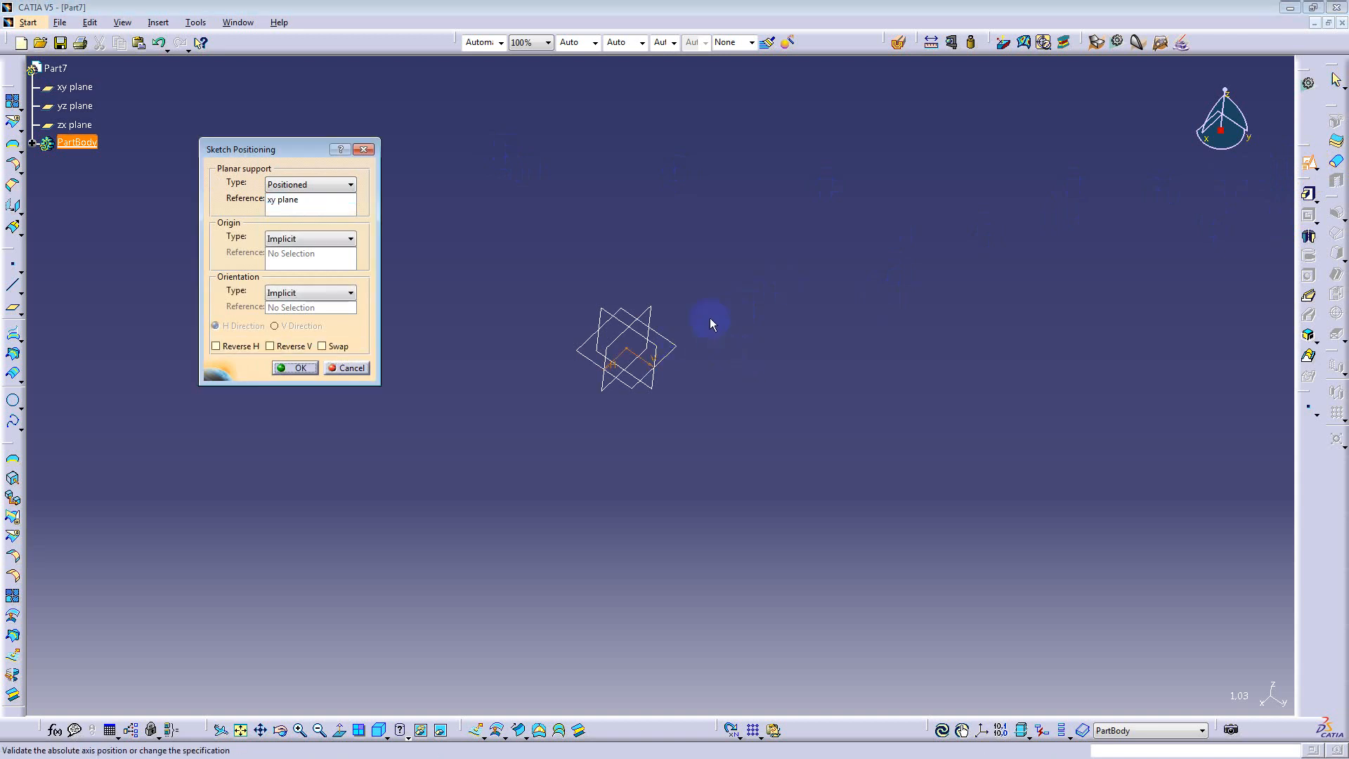
left_click(287, 201)
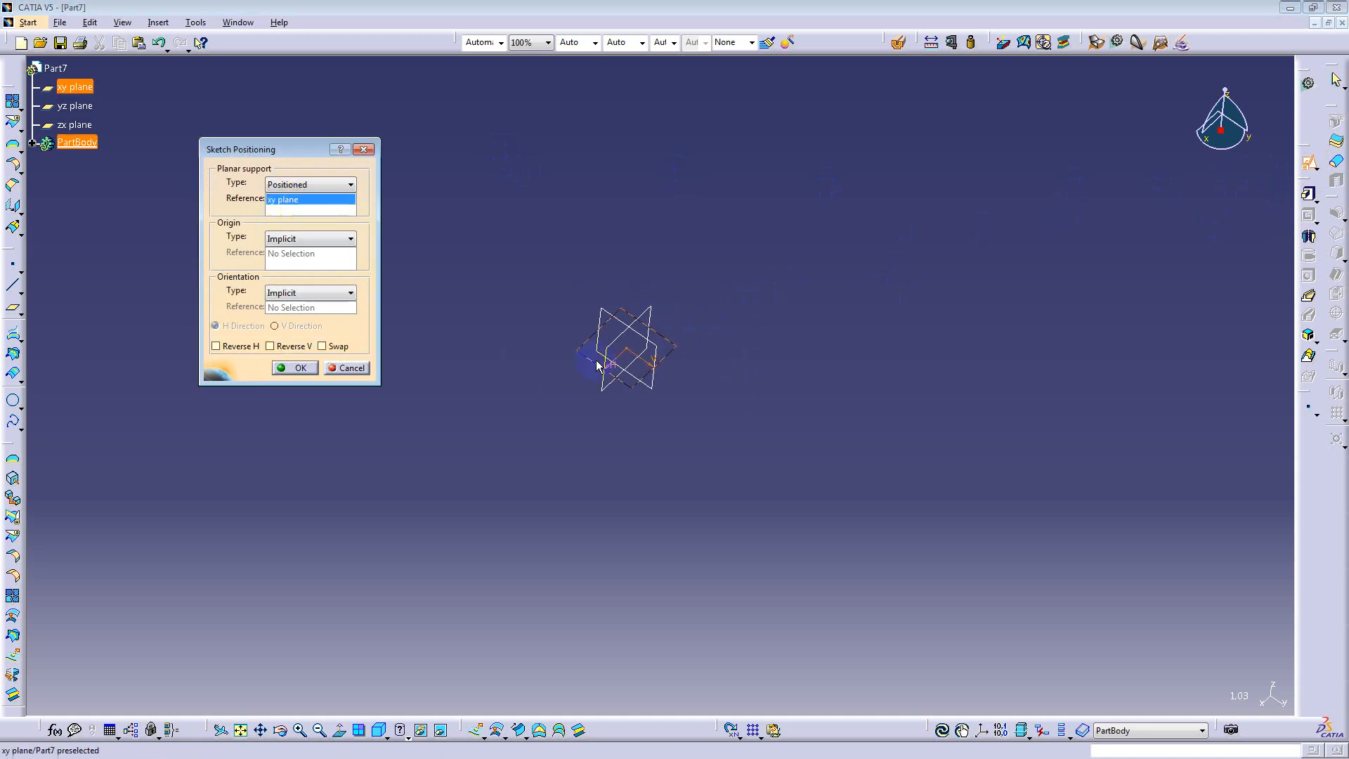
left_click(608, 311)
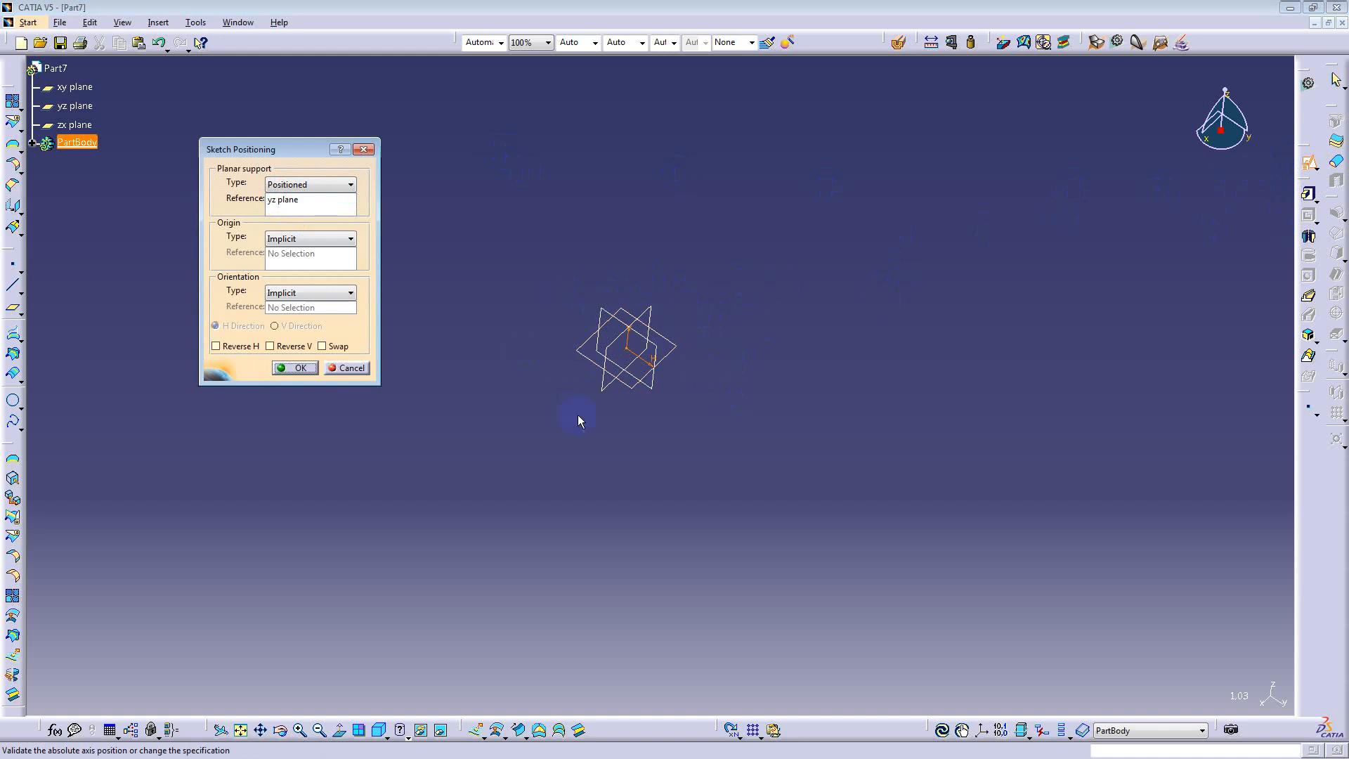
left_click(309, 368)
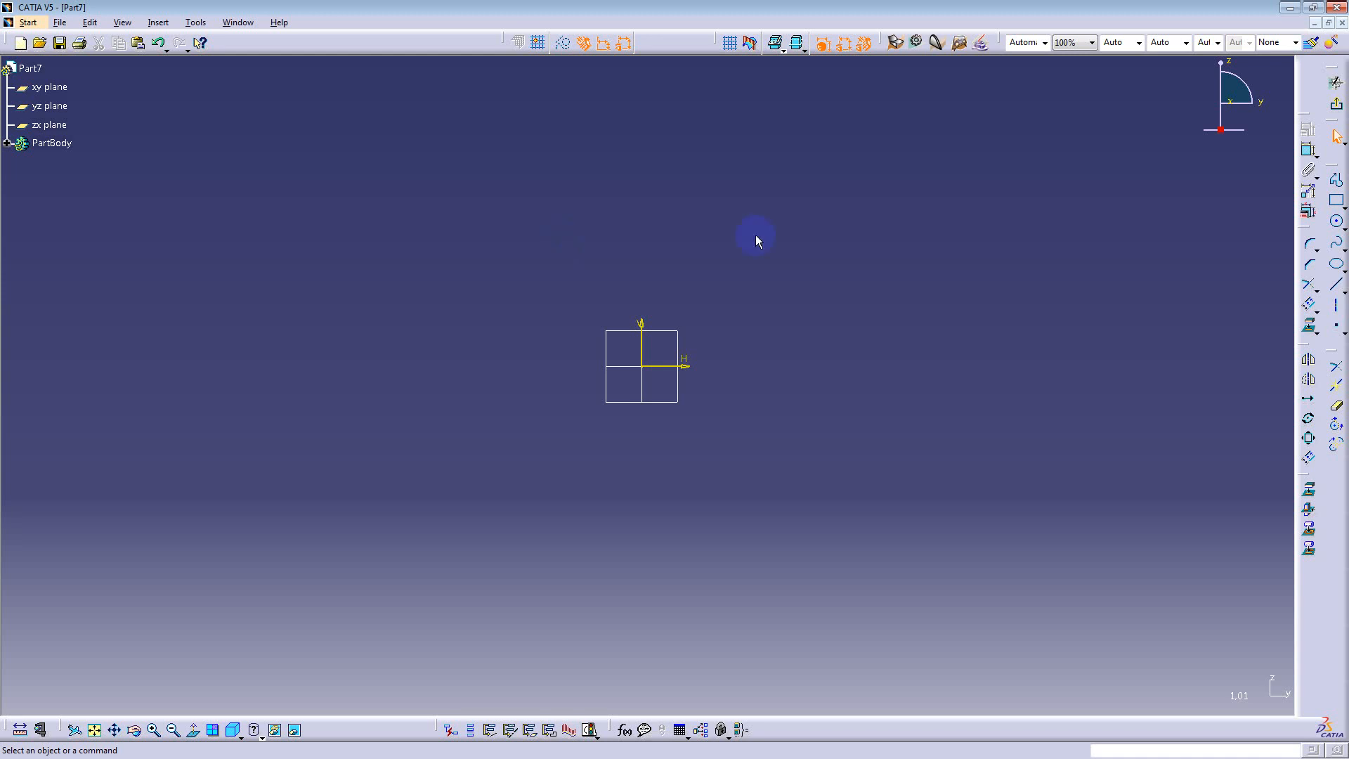
Step: Sketch a closed, irregular five-sided profile around the sketch origin and exit the sketch
left_click(1336, 180)
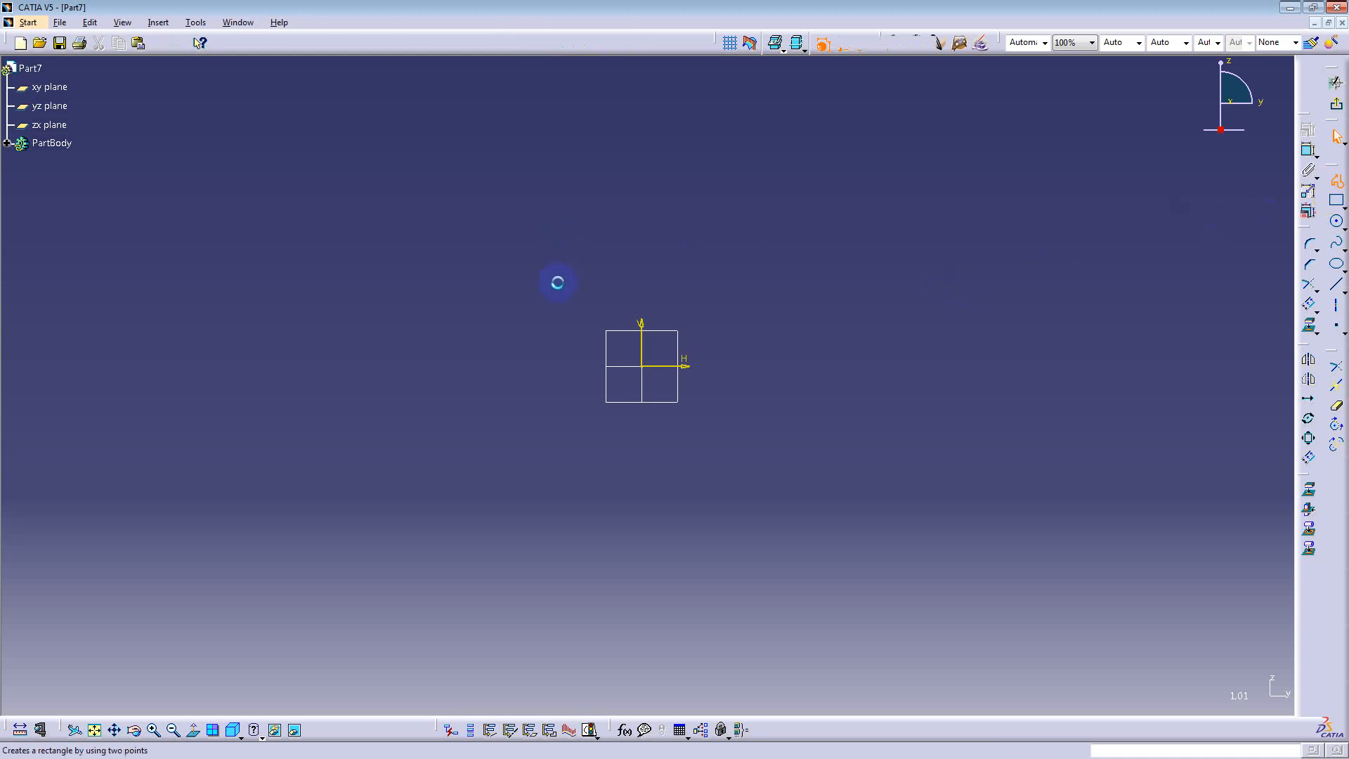
left_click(430, 303)
left_click(651, 170)
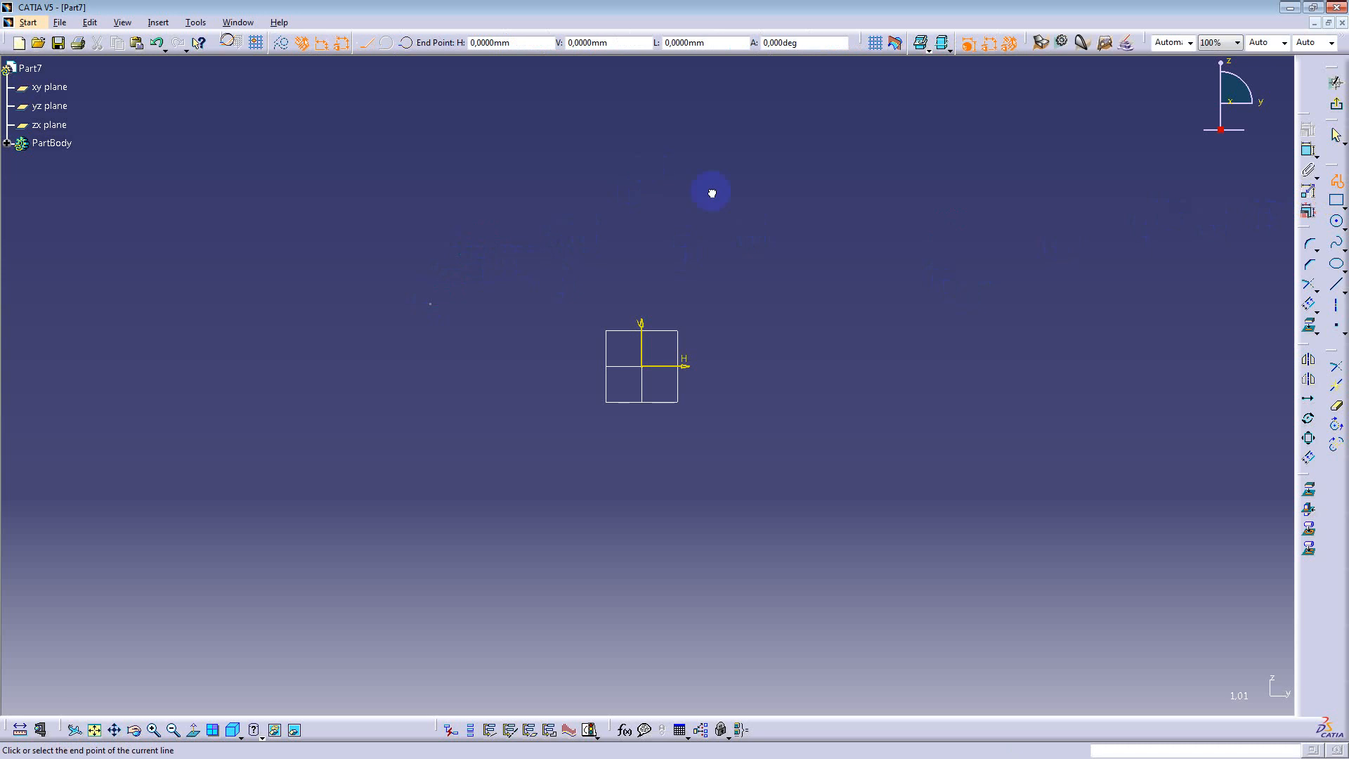
left_click(923, 269)
left_click(840, 521)
left_click(470, 496)
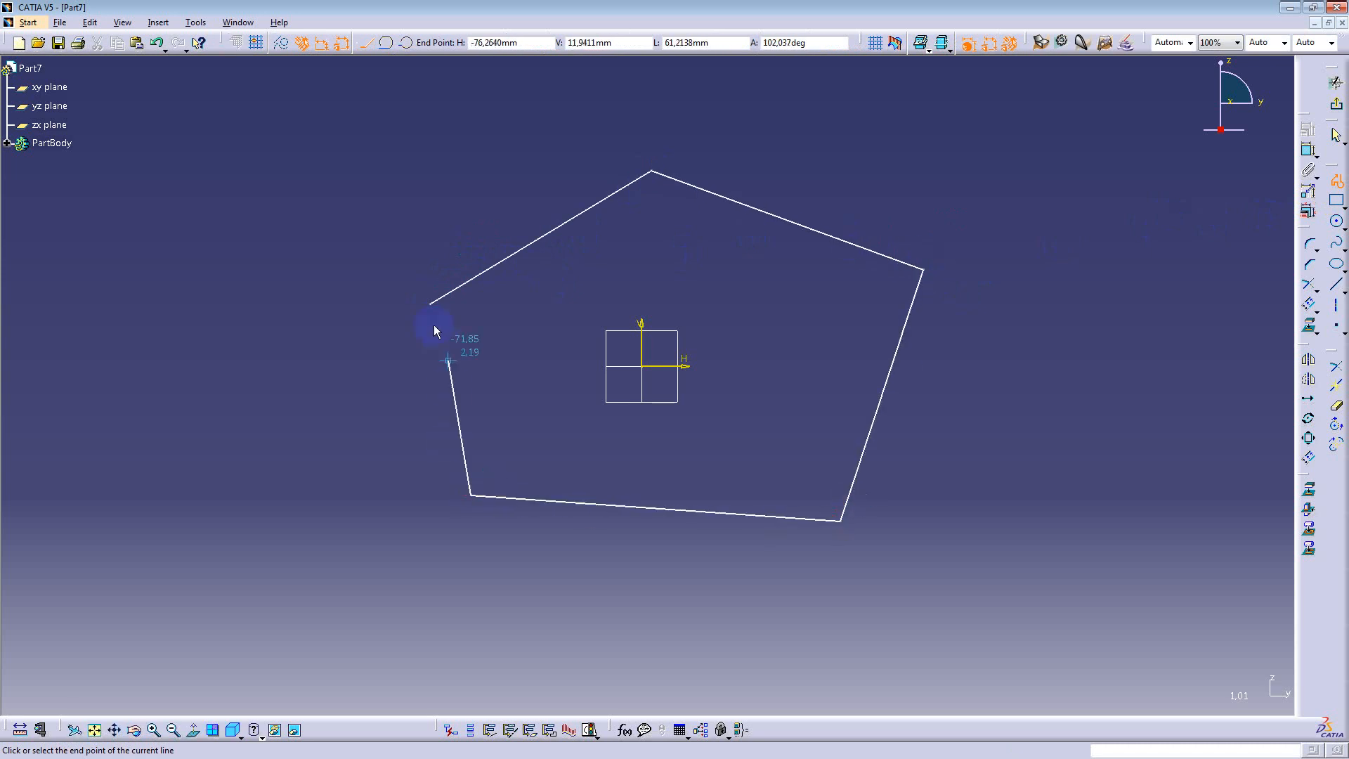
left_click(431, 304)
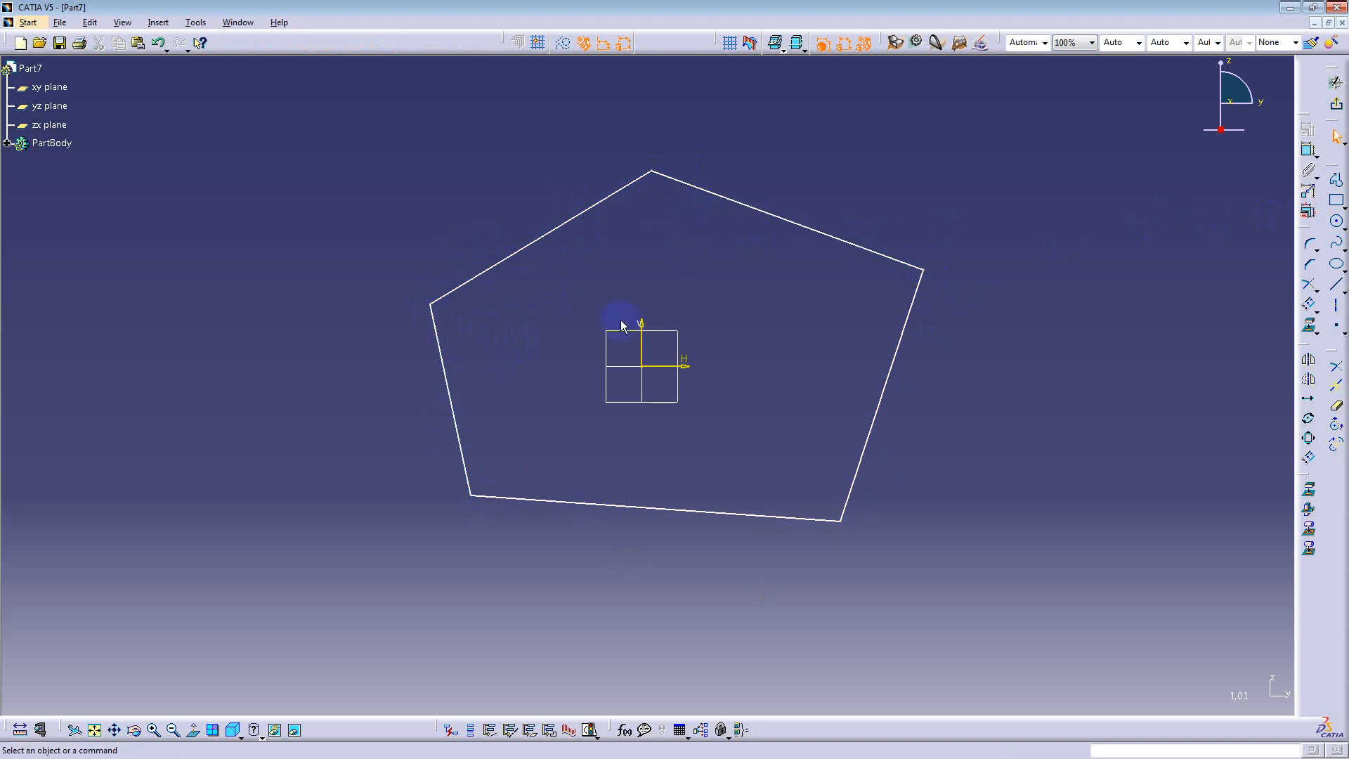
left_click(1309, 151)
left_click(1336, 104)
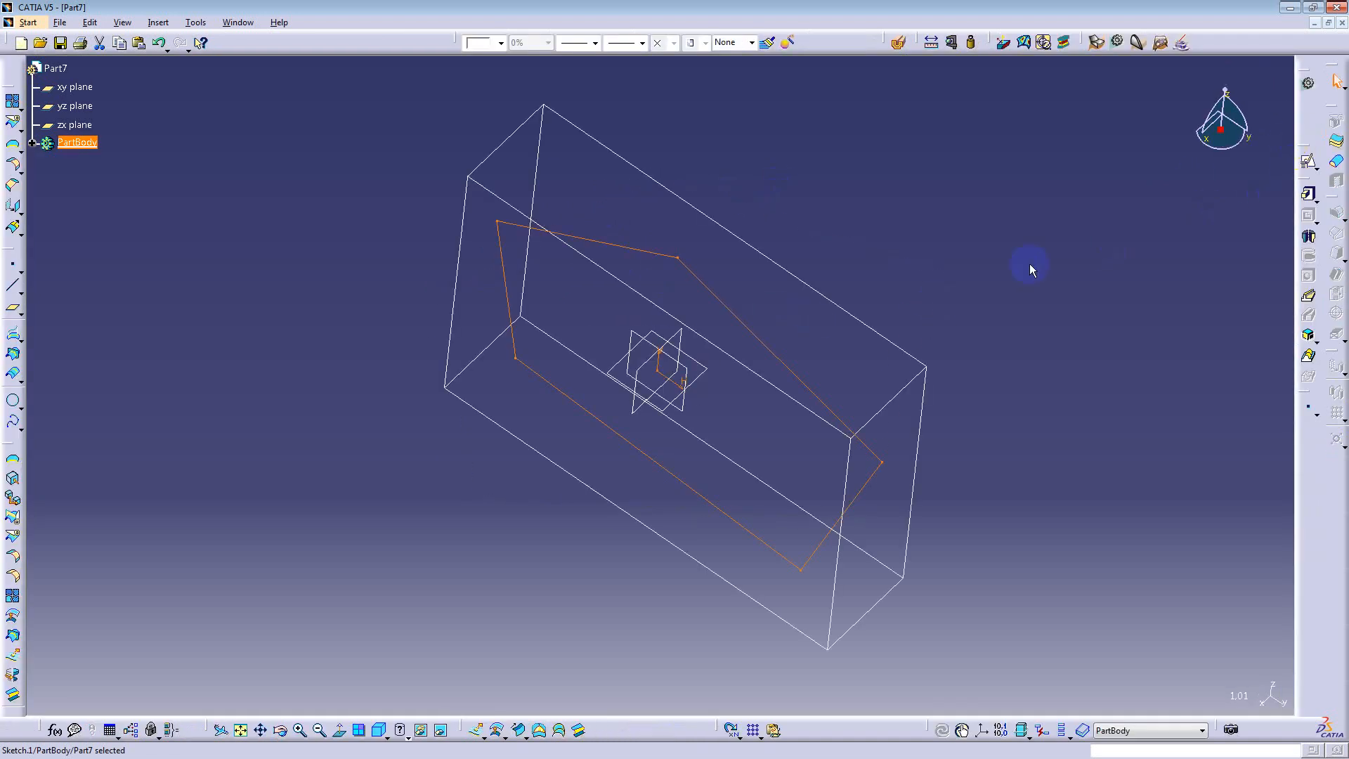
Step: Extrude the five-sided sketch into a pad with a length of 159 mm
middle_click_drag(819, 388, 892, 274)
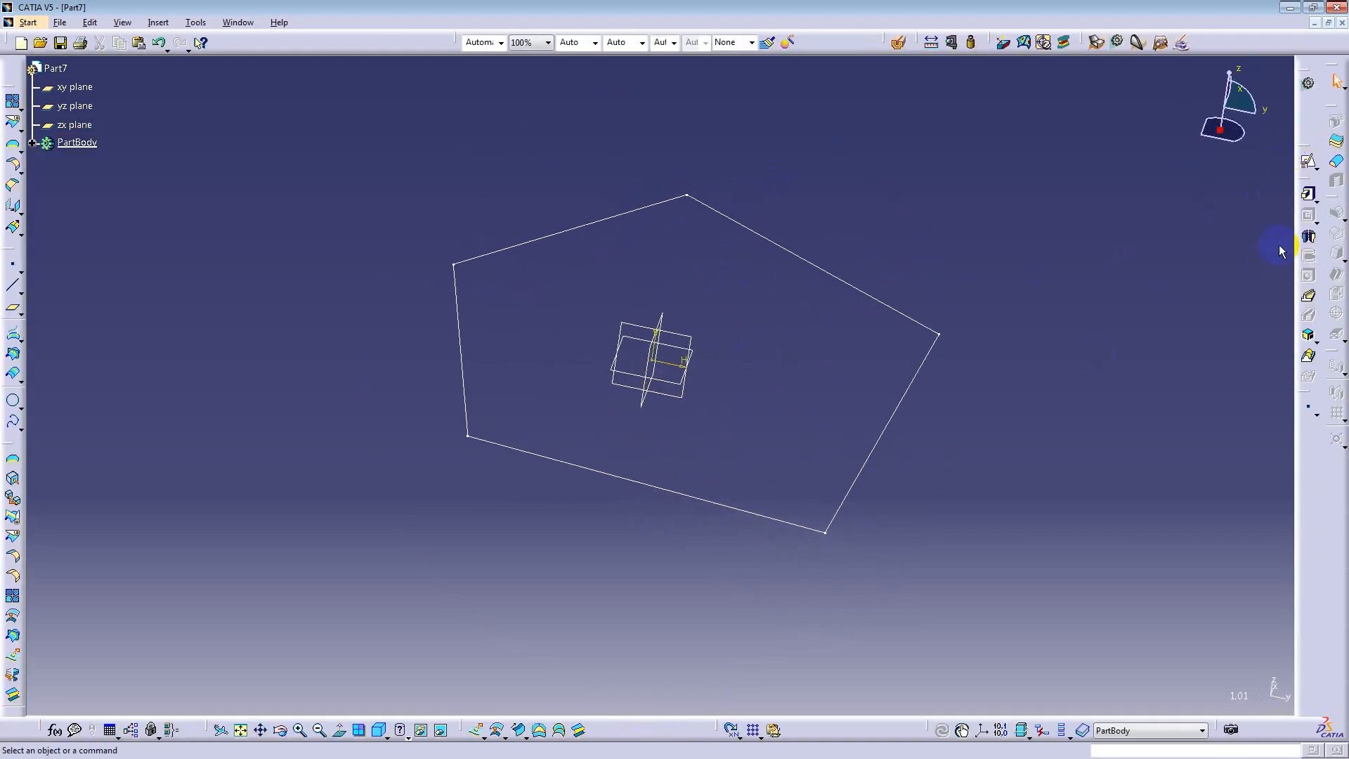
left_click(1309, 195)
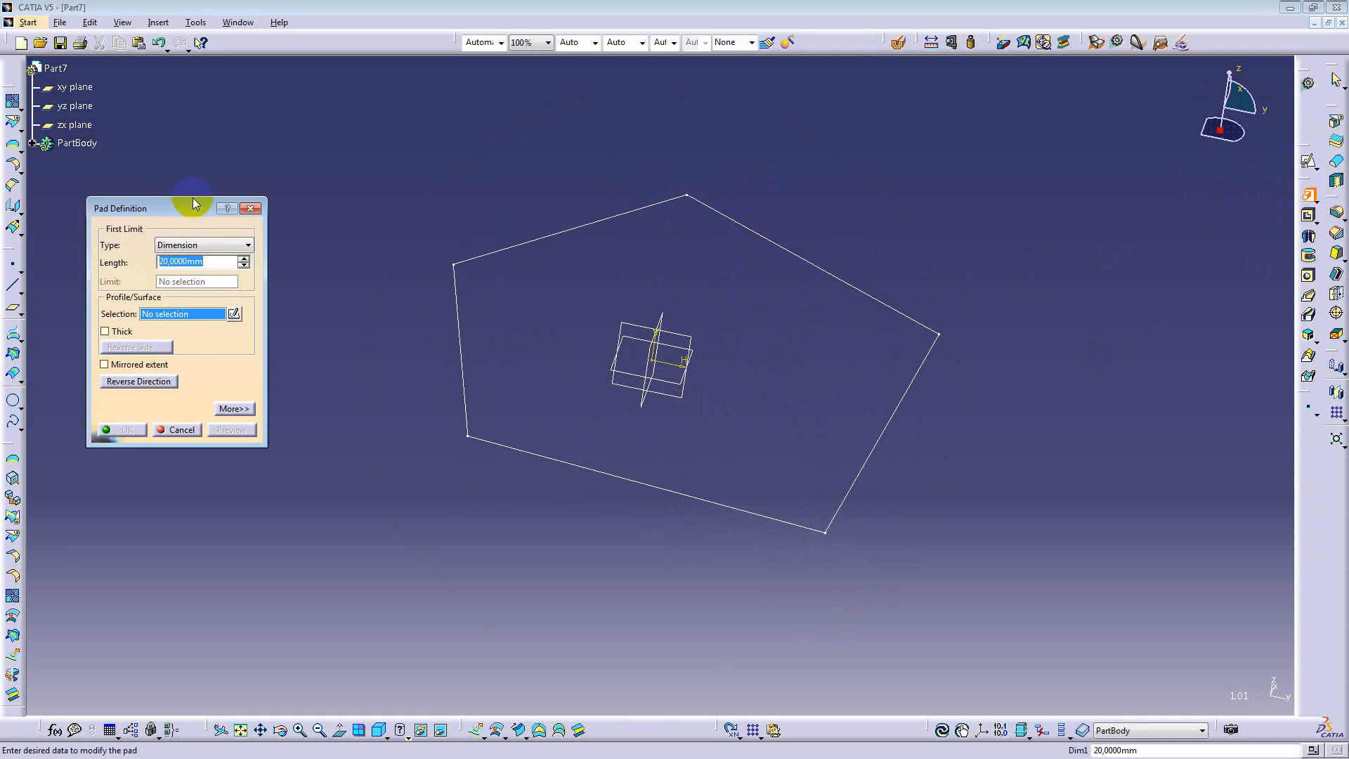
left_click(539, 238)
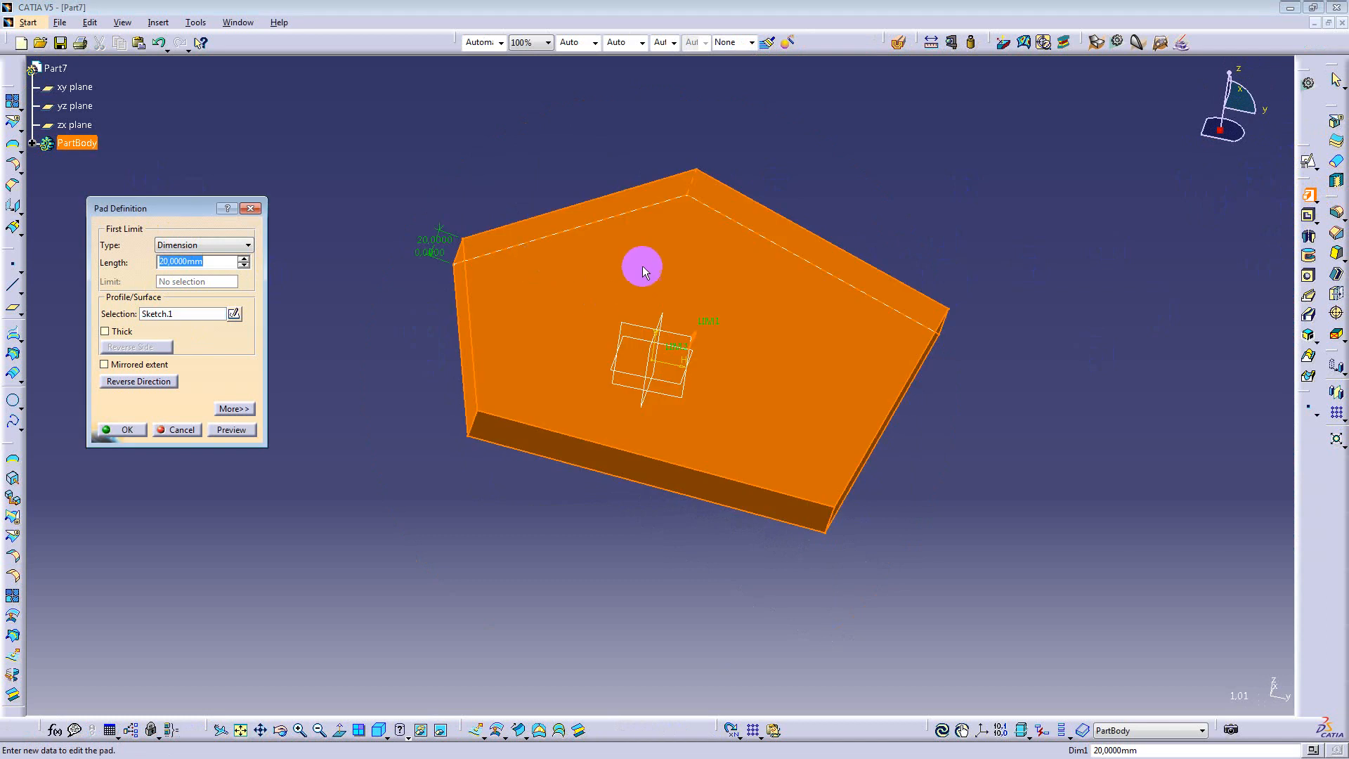
mouse_move(636, 273)
middle_mouse_down()
mouse_move(559, 422)
mouse_move(629, 366)
middle_mouse_up()
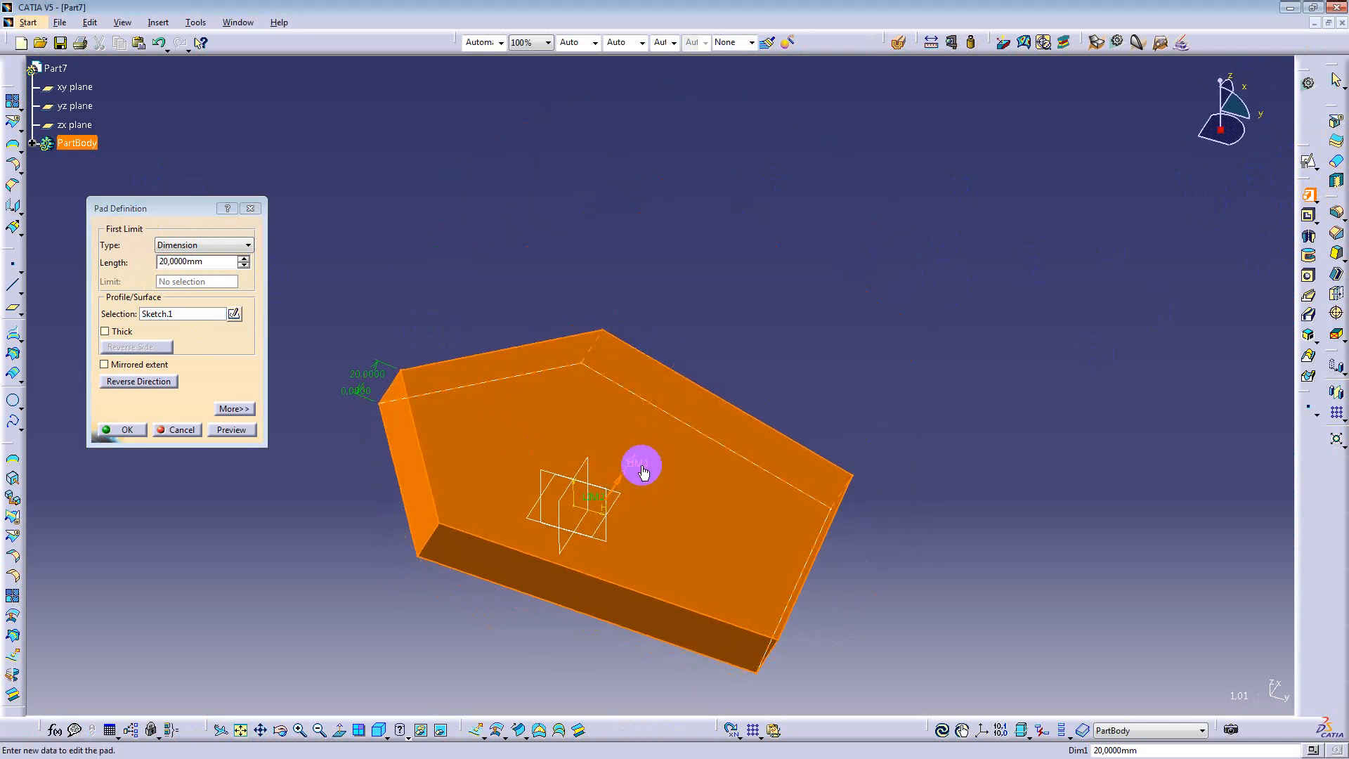
left_click_drag(641, 468, 789, 233)
middle_click_drag(782, 502, 729, 452)
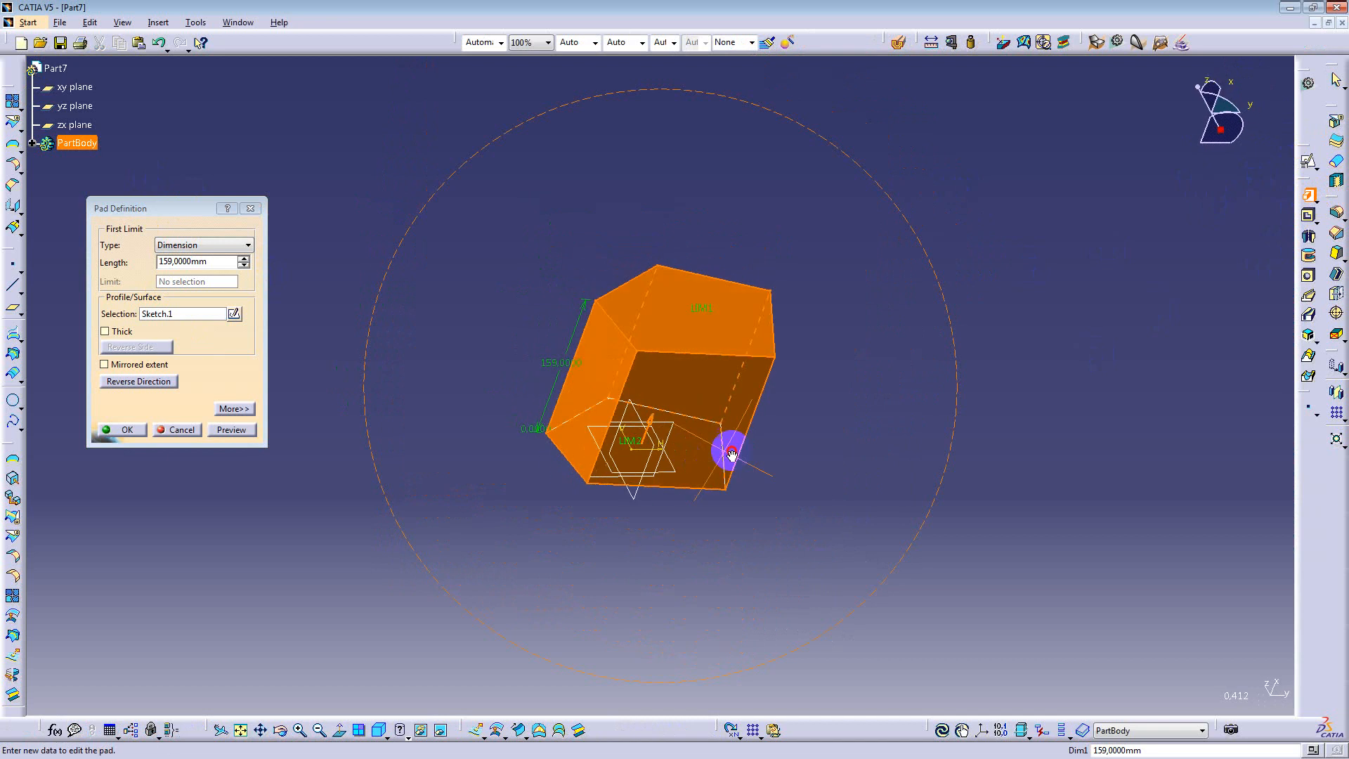
left_click(125, 427)
left_click(476, 436)
middle_click_drag(594, 460, 629, 324)
left_click(313, 287)
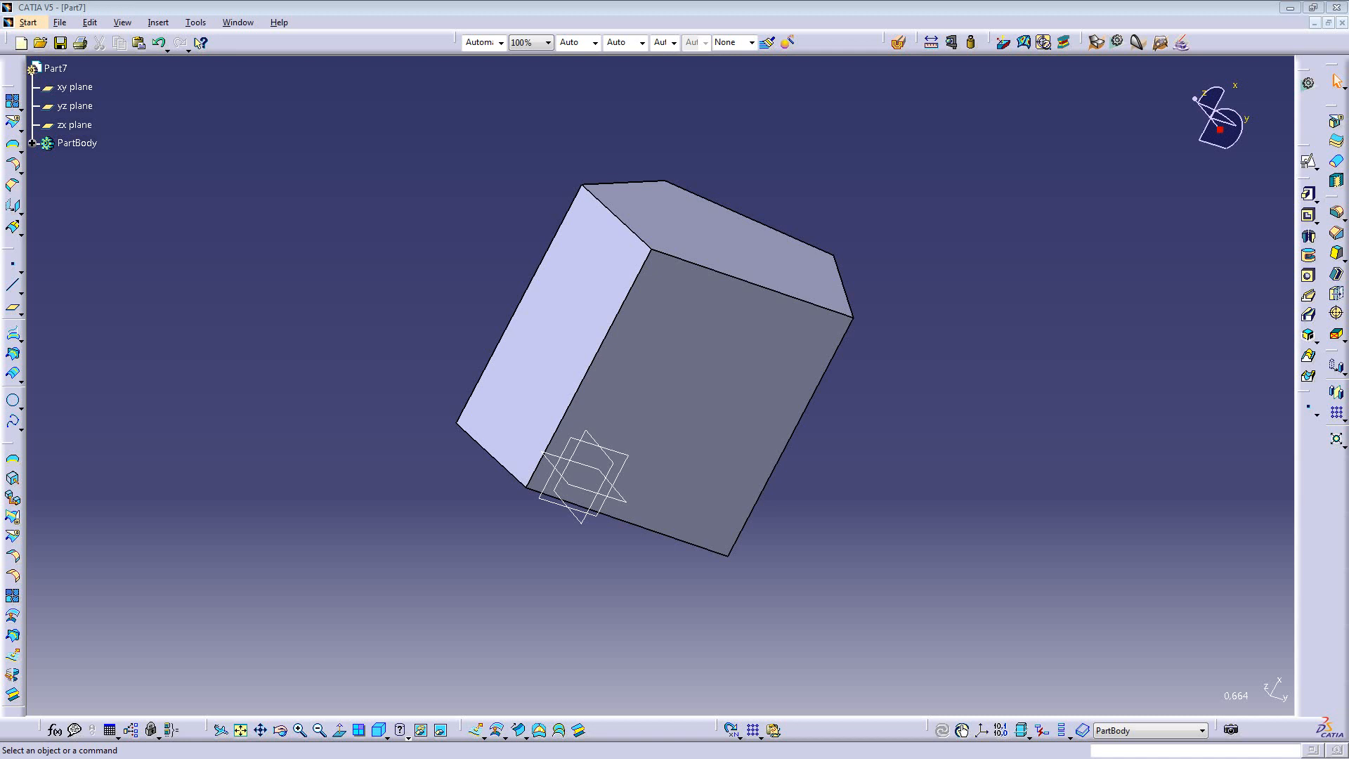
left_click(263, 248)
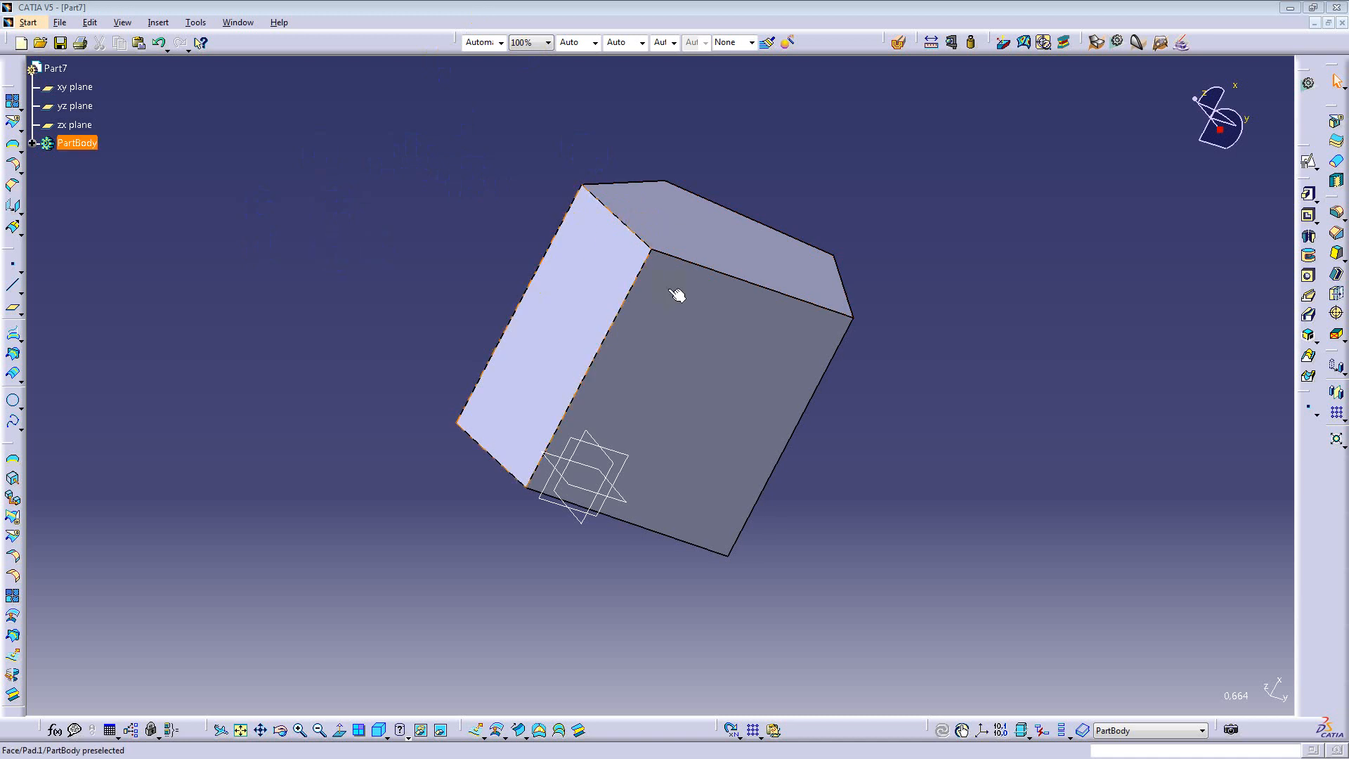
Step: Inspect the default file name and its CATPart extension in the Save As dialog, and cancel without saving
middle_click_drag(678, 294, 478, 393)
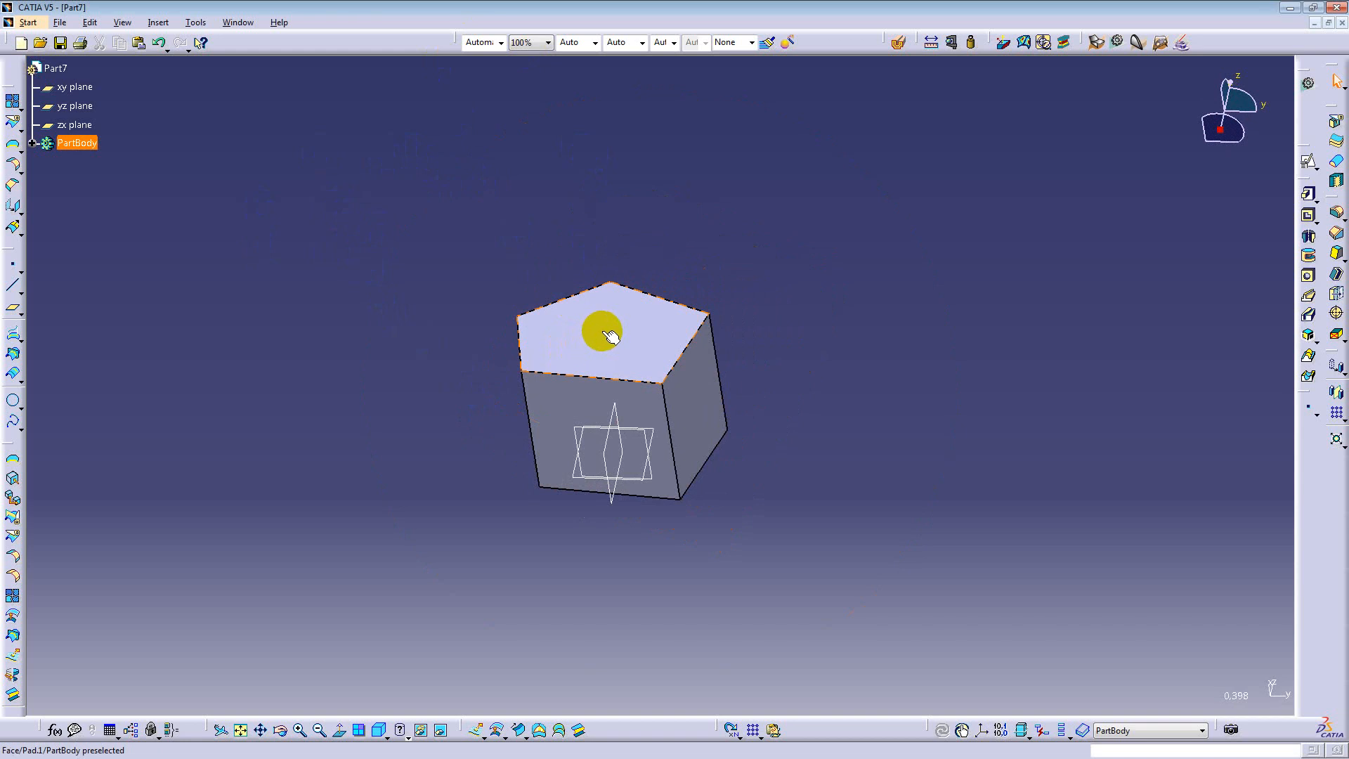
left_click_drag(403, 242, 804, 551)
left_click(353, 249)
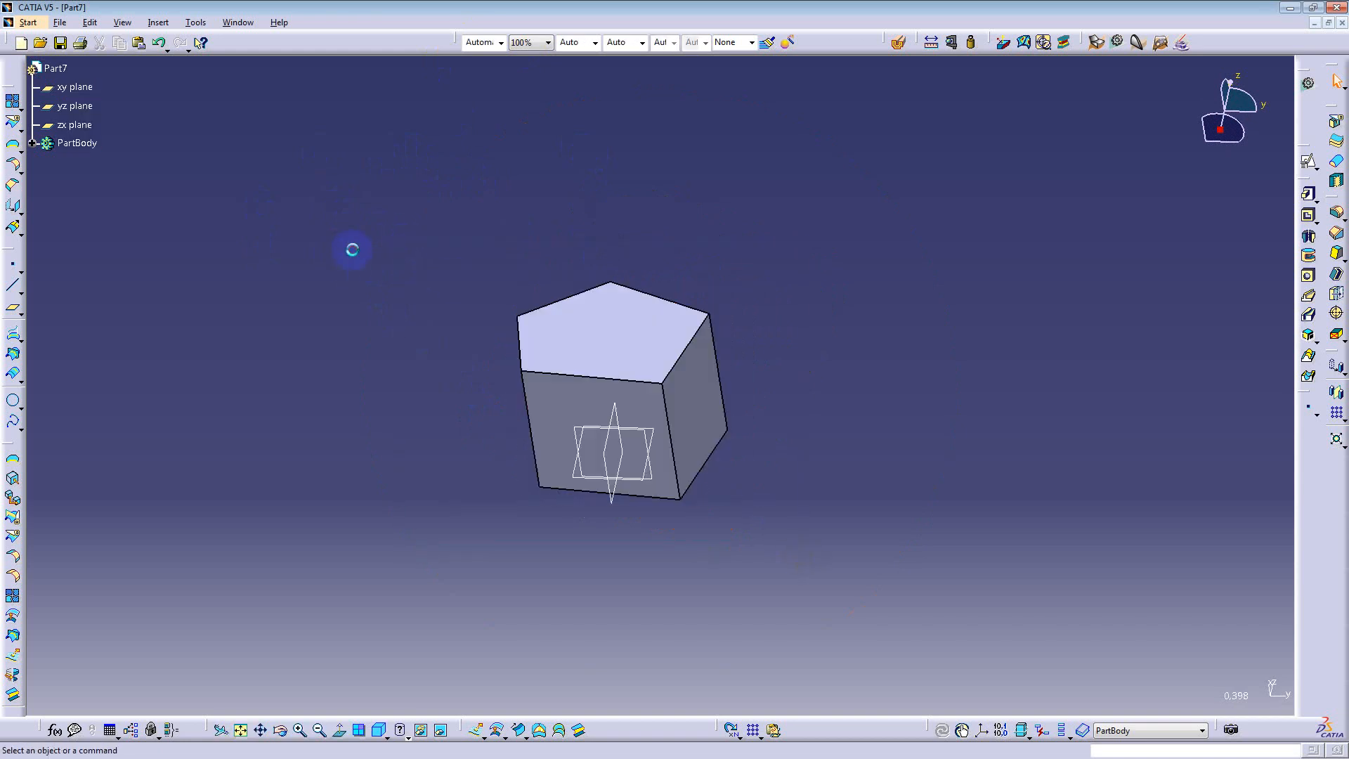
left_click(61, 42)
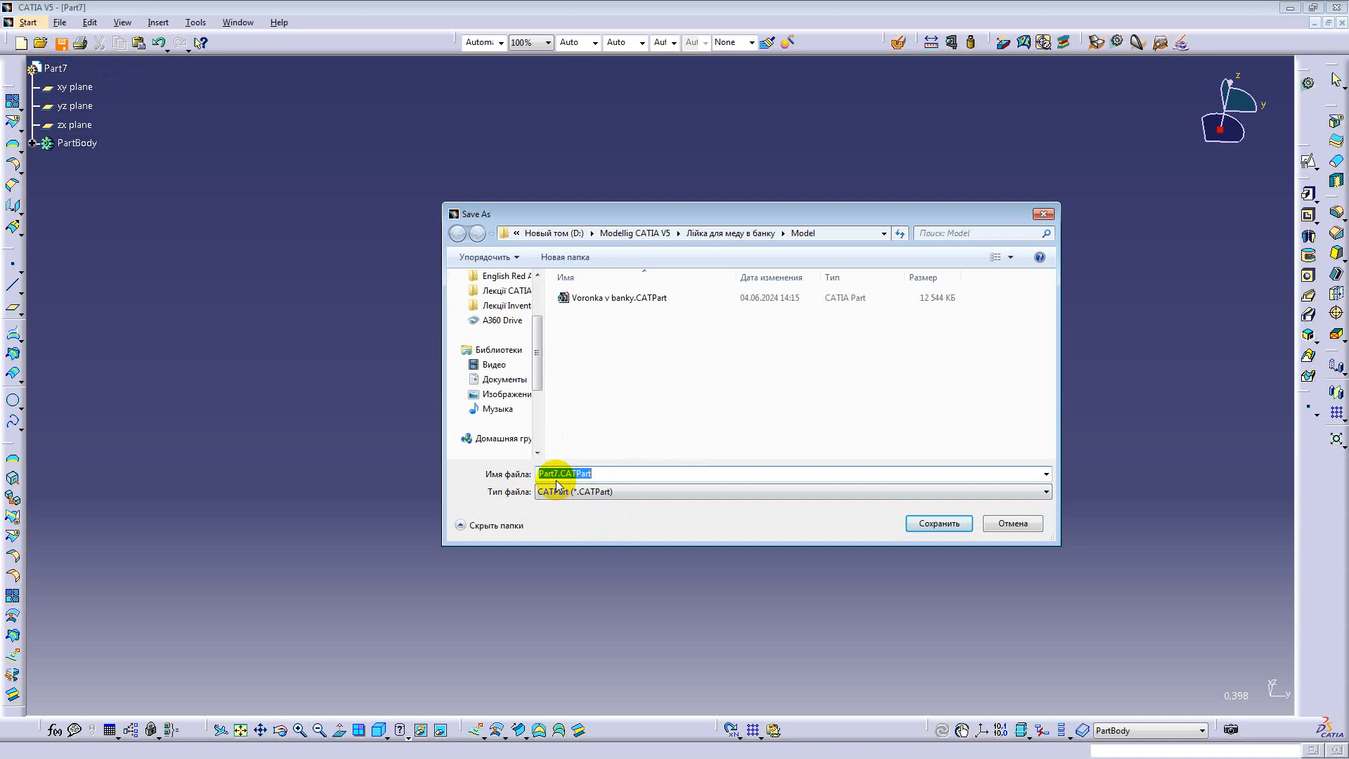
left_click(603, 474)
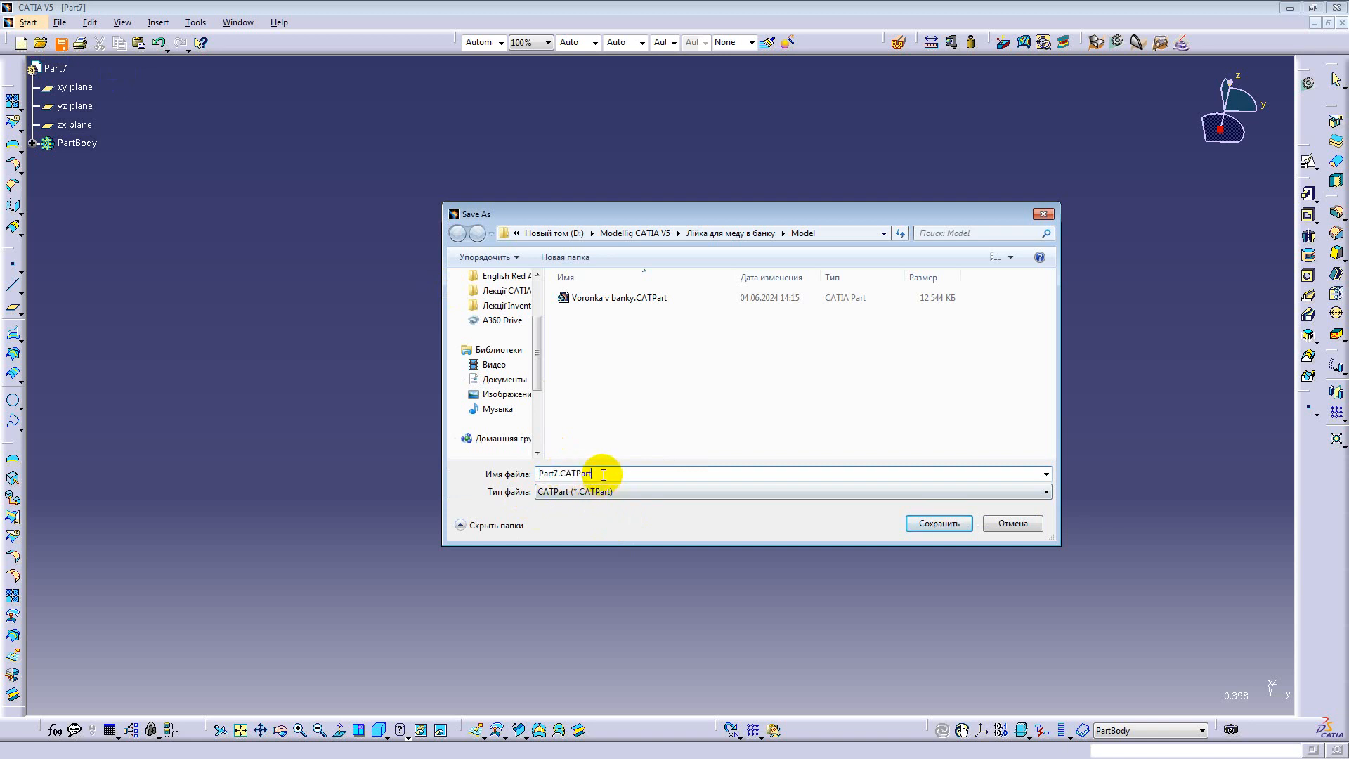
double_click(604, 475)
left_click(600, 473)
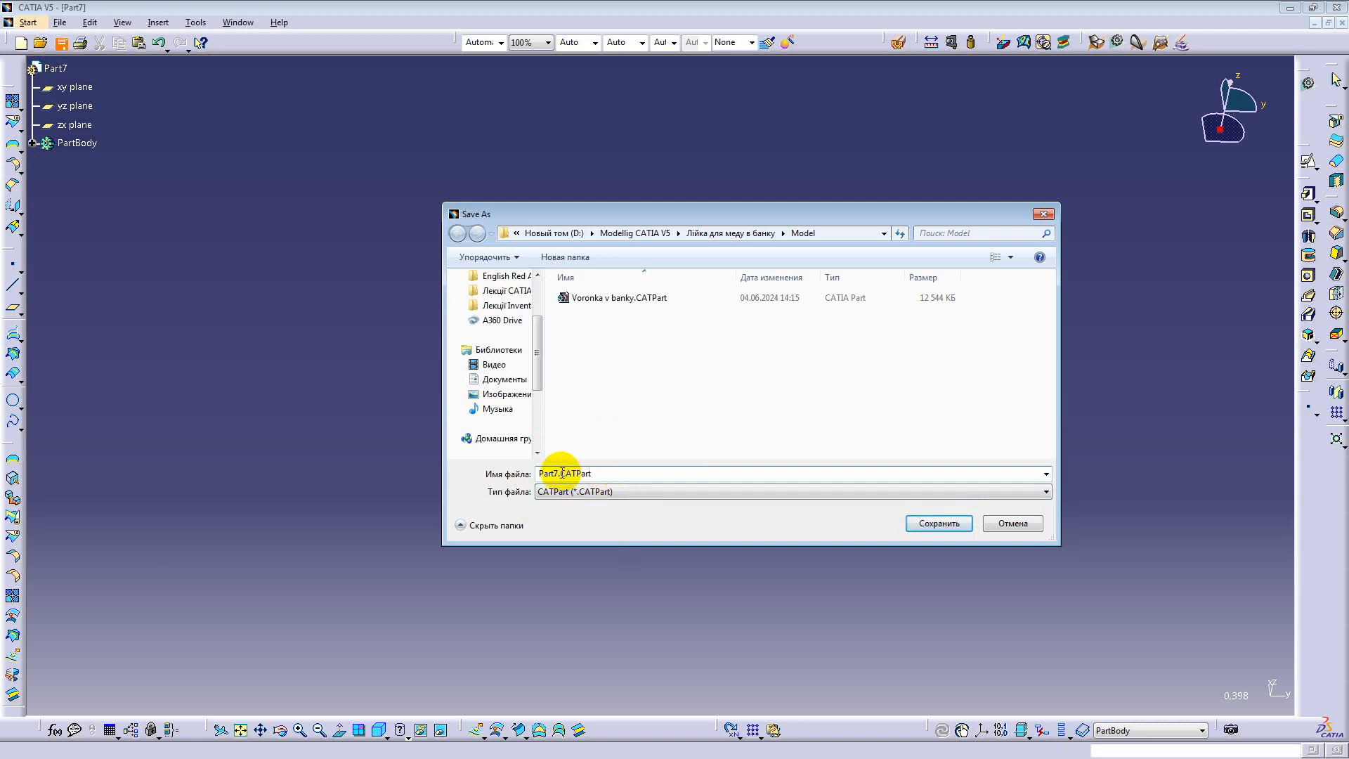
left_click_drag(562, 472, 605, 471)
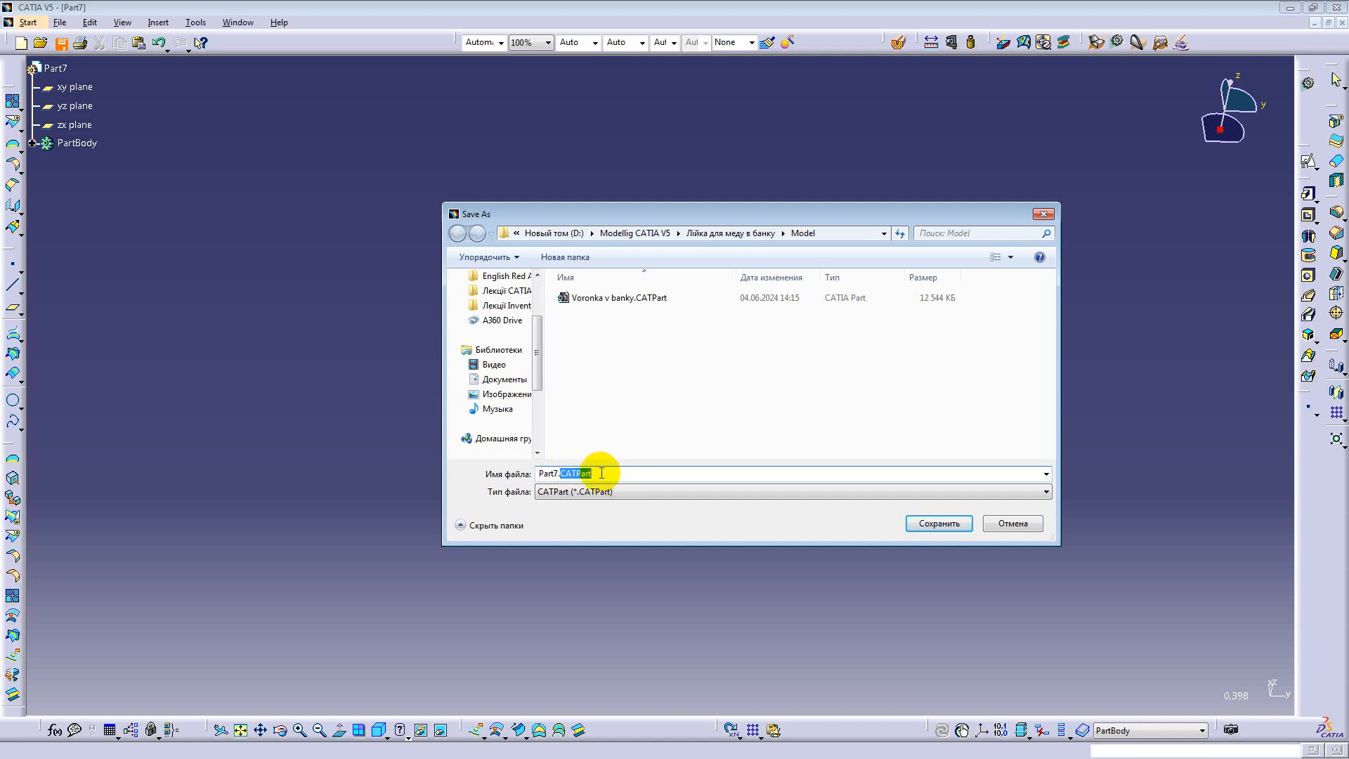
left_click(602, 473)
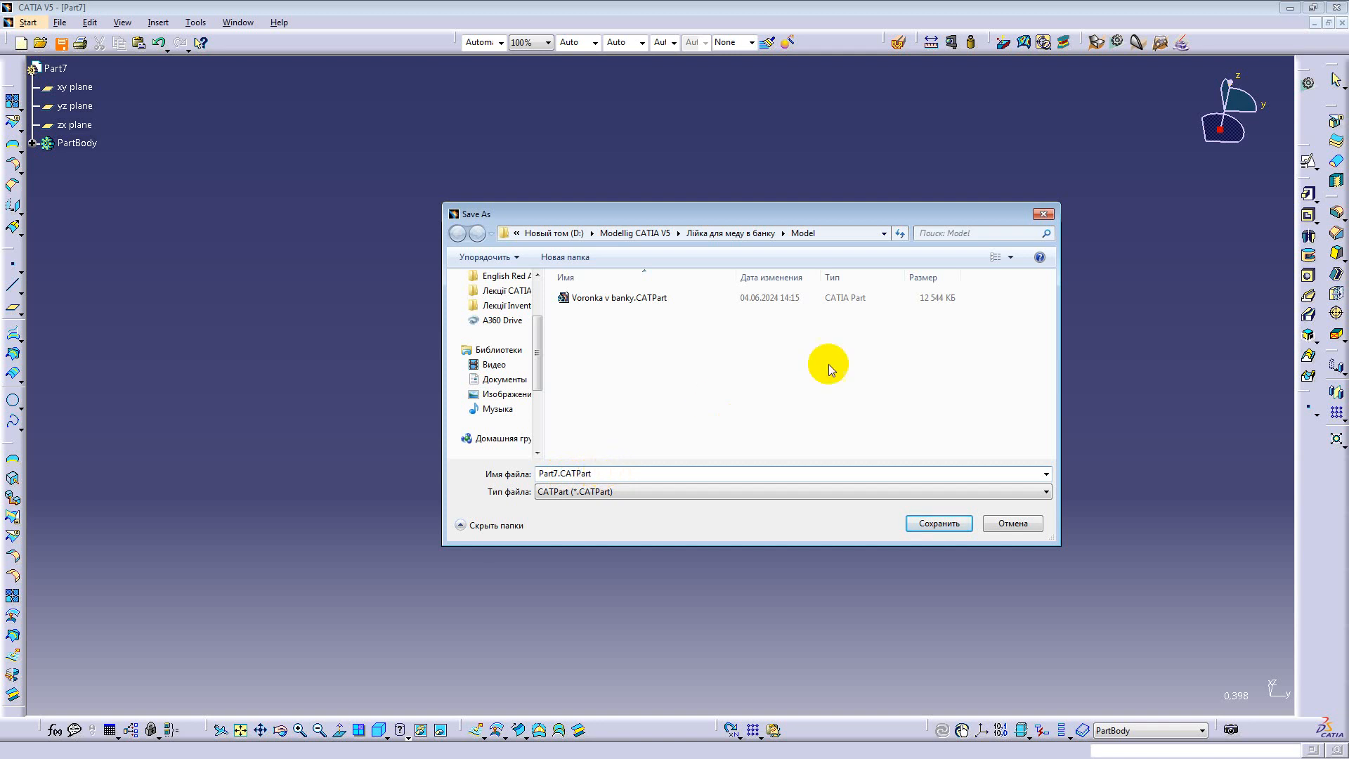
left_click(1012, 523)
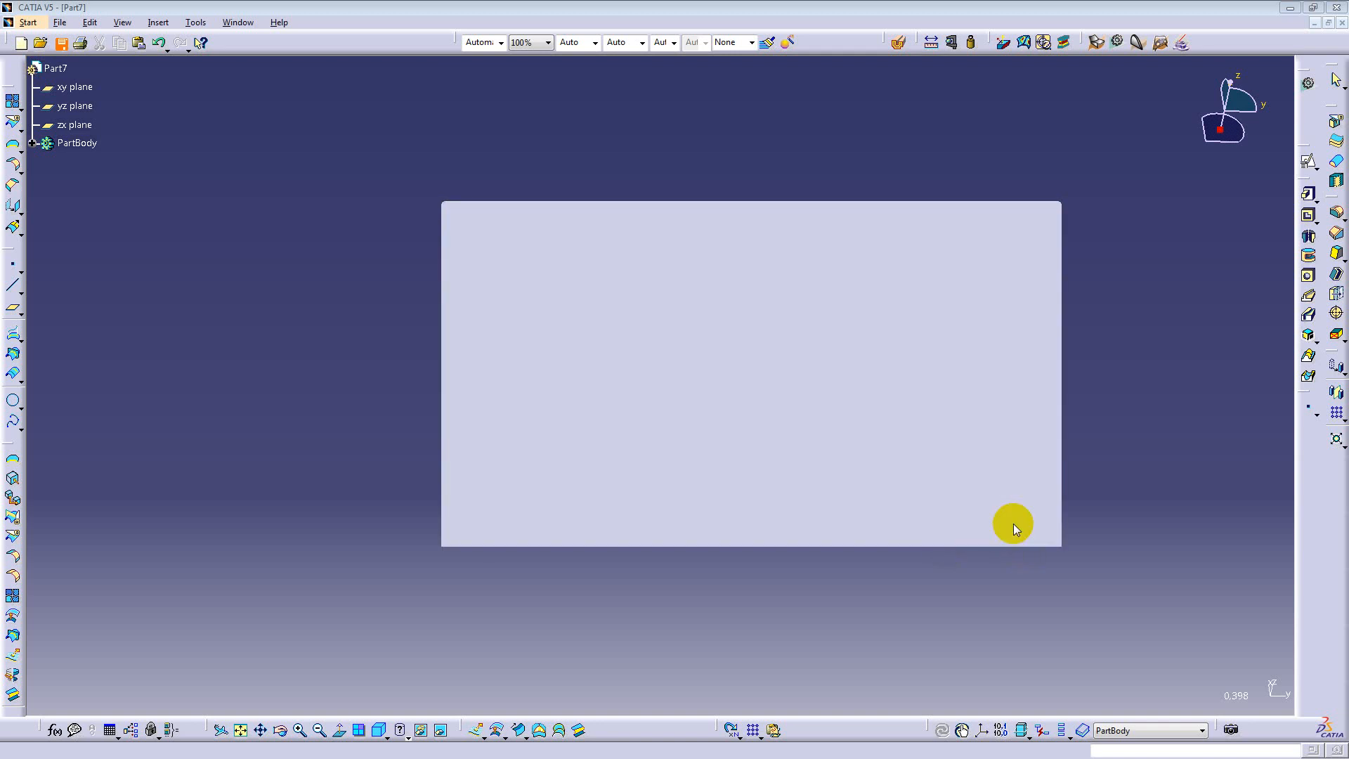
left_click(239, 23)
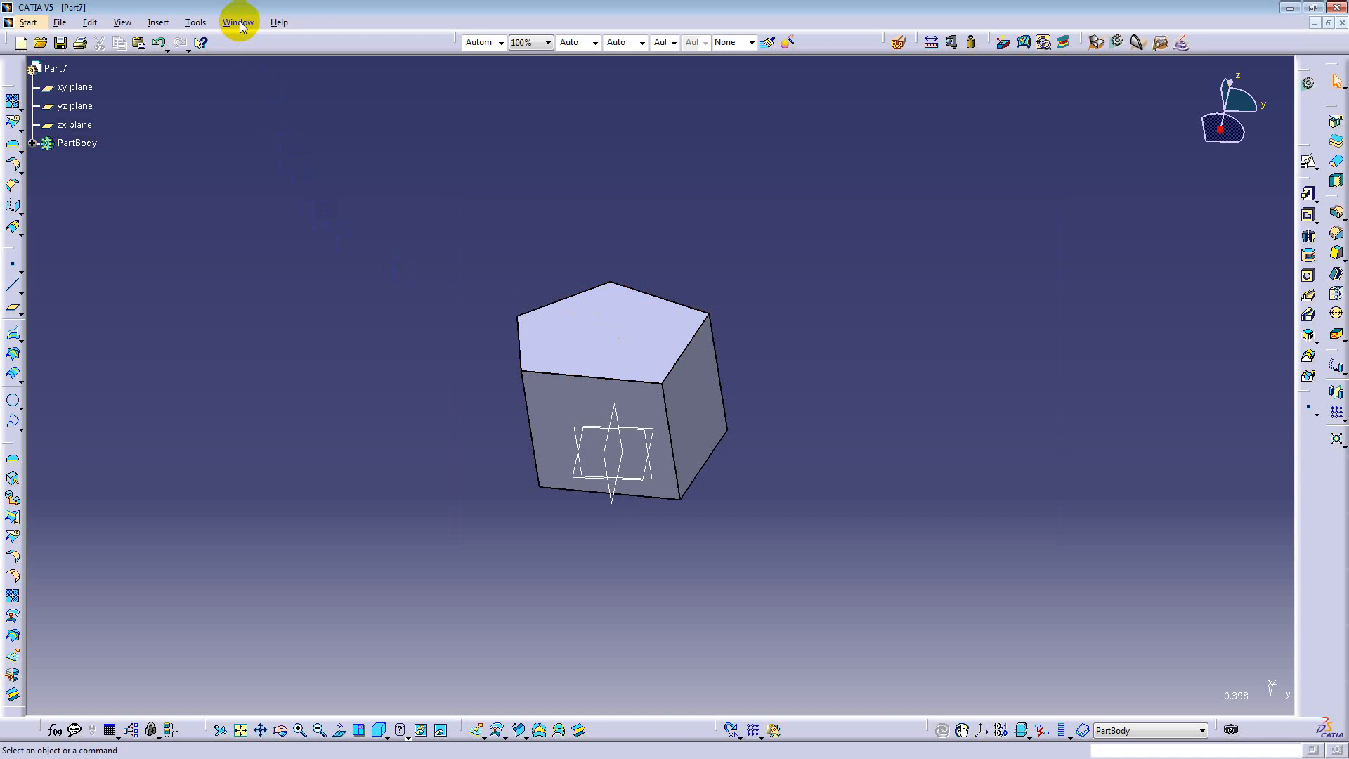
left_click(240, 23)
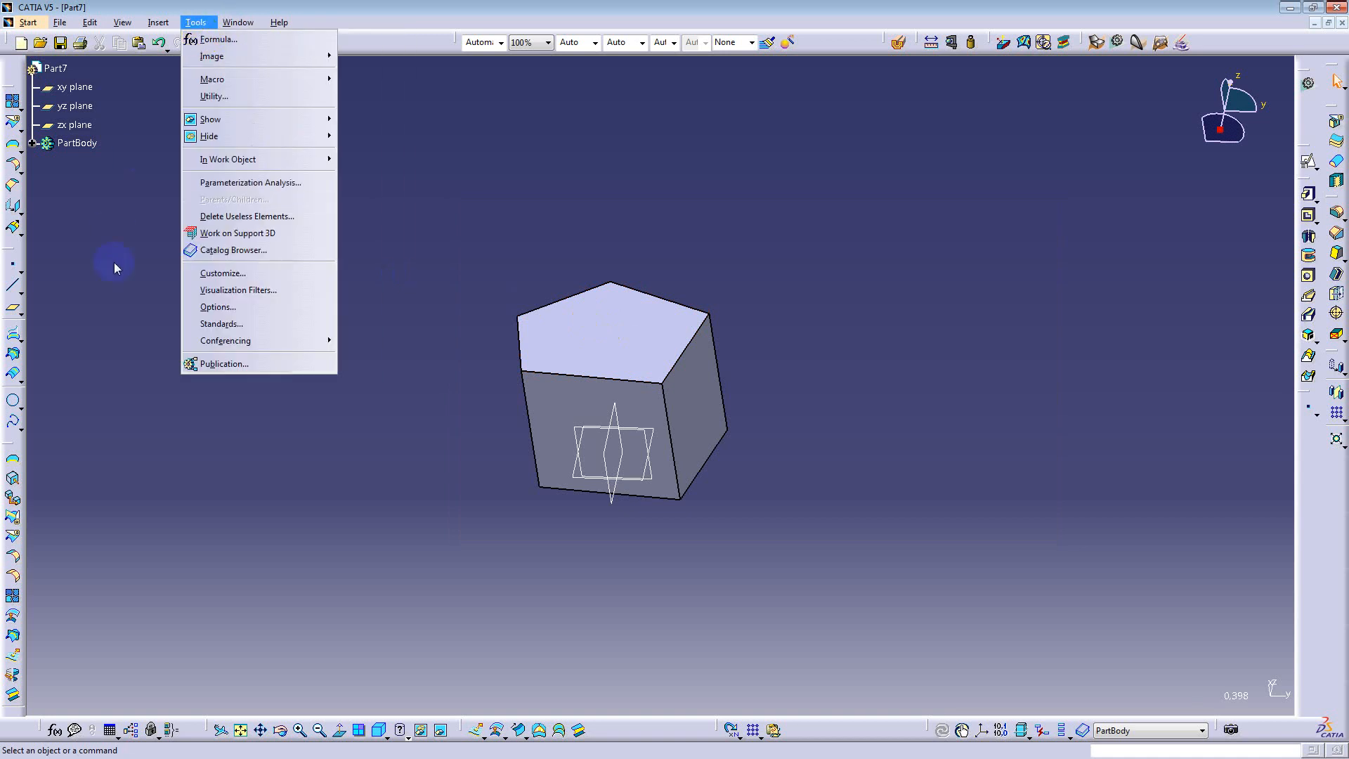
left_click(538, 272)
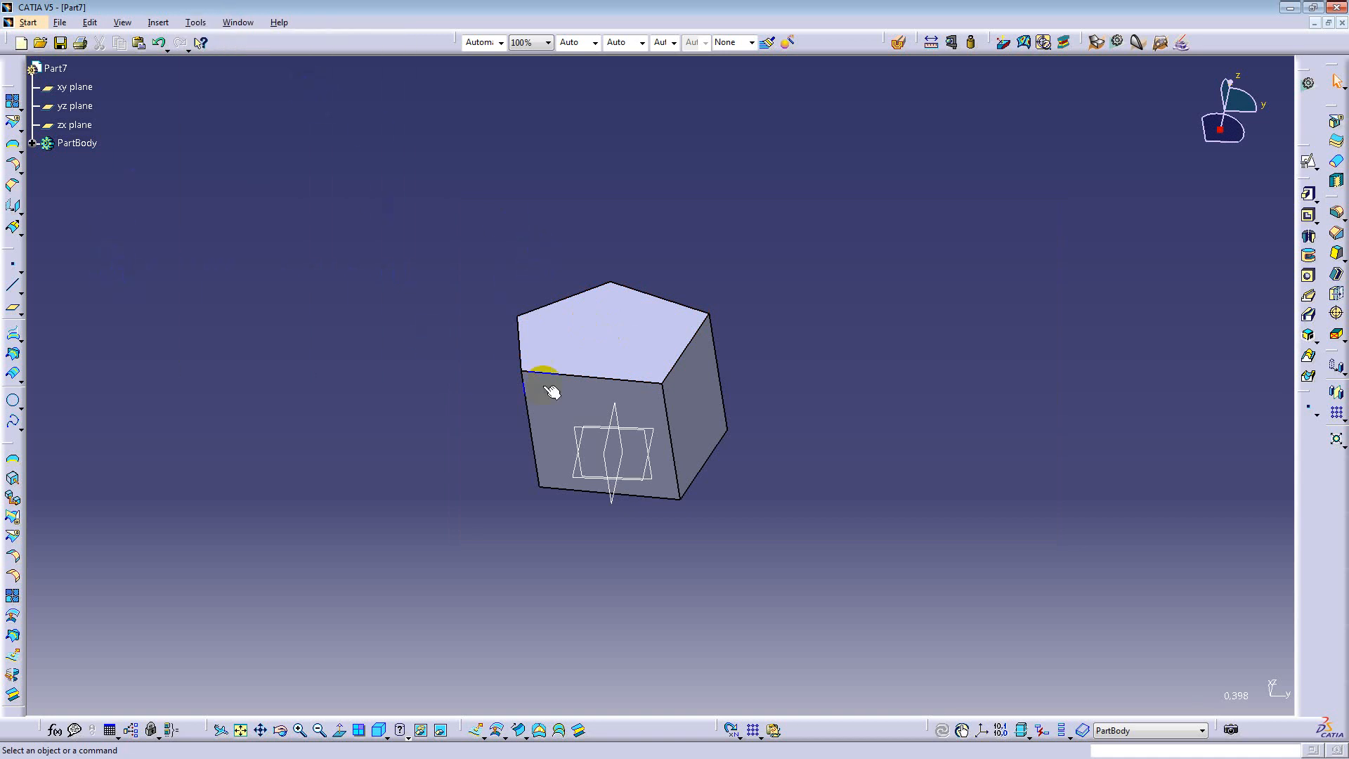
middle_click_drag(542, 377, 612, 386)
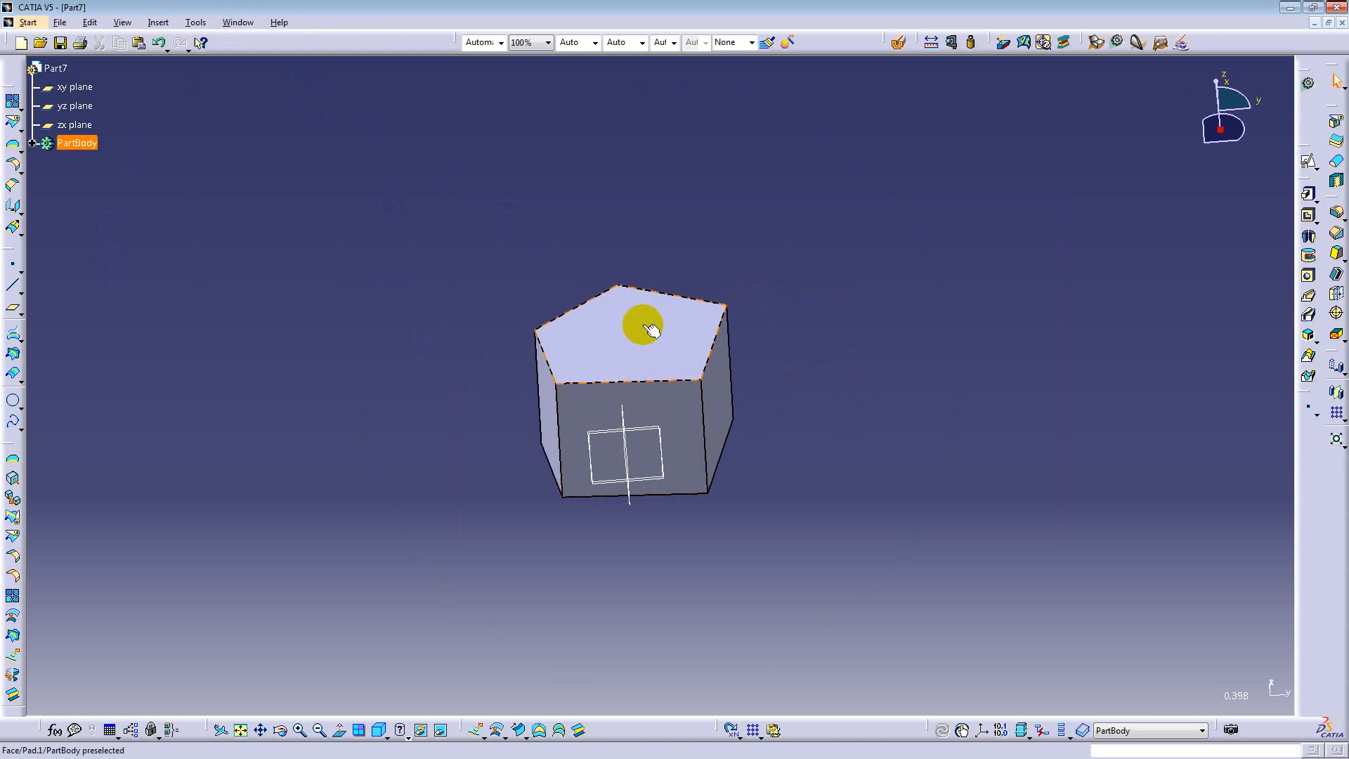
left_click(550, 288)
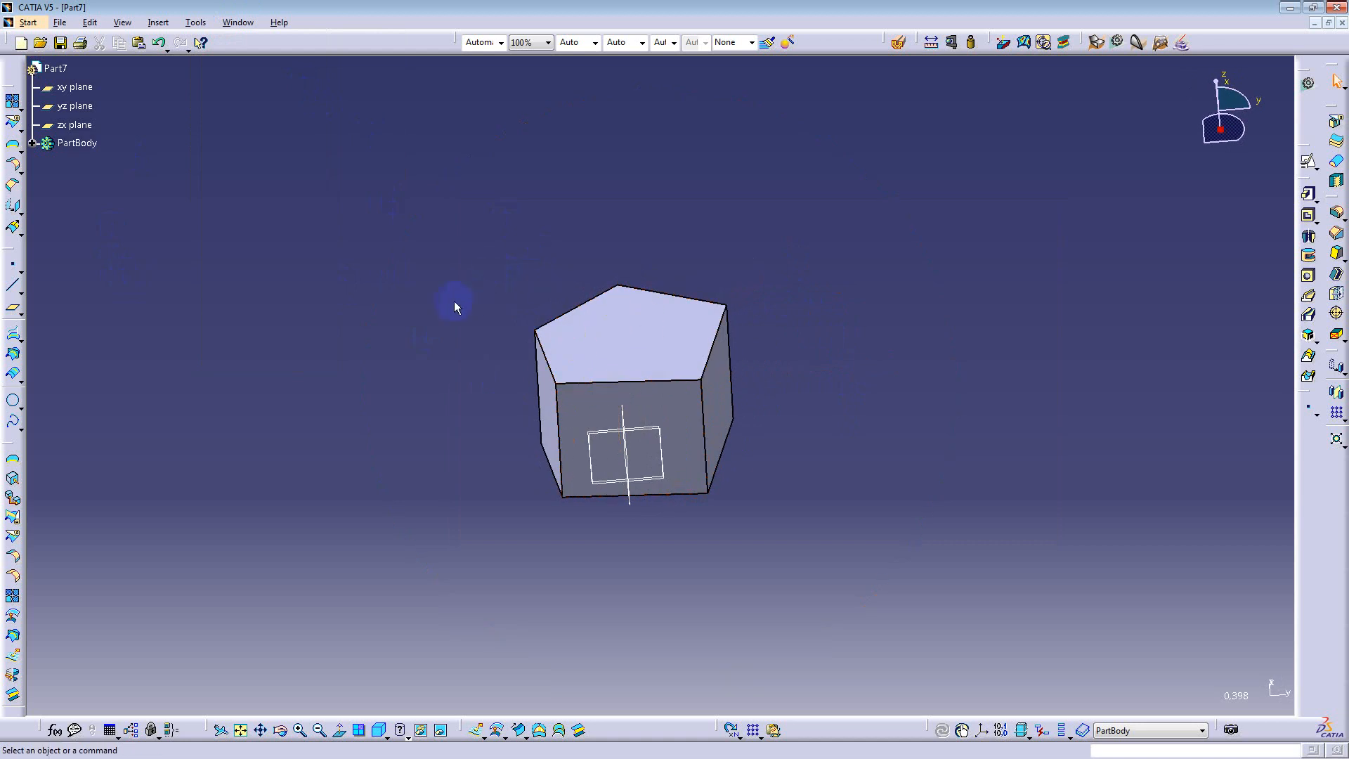
middle_click_drag(455, 302, 680, 364)
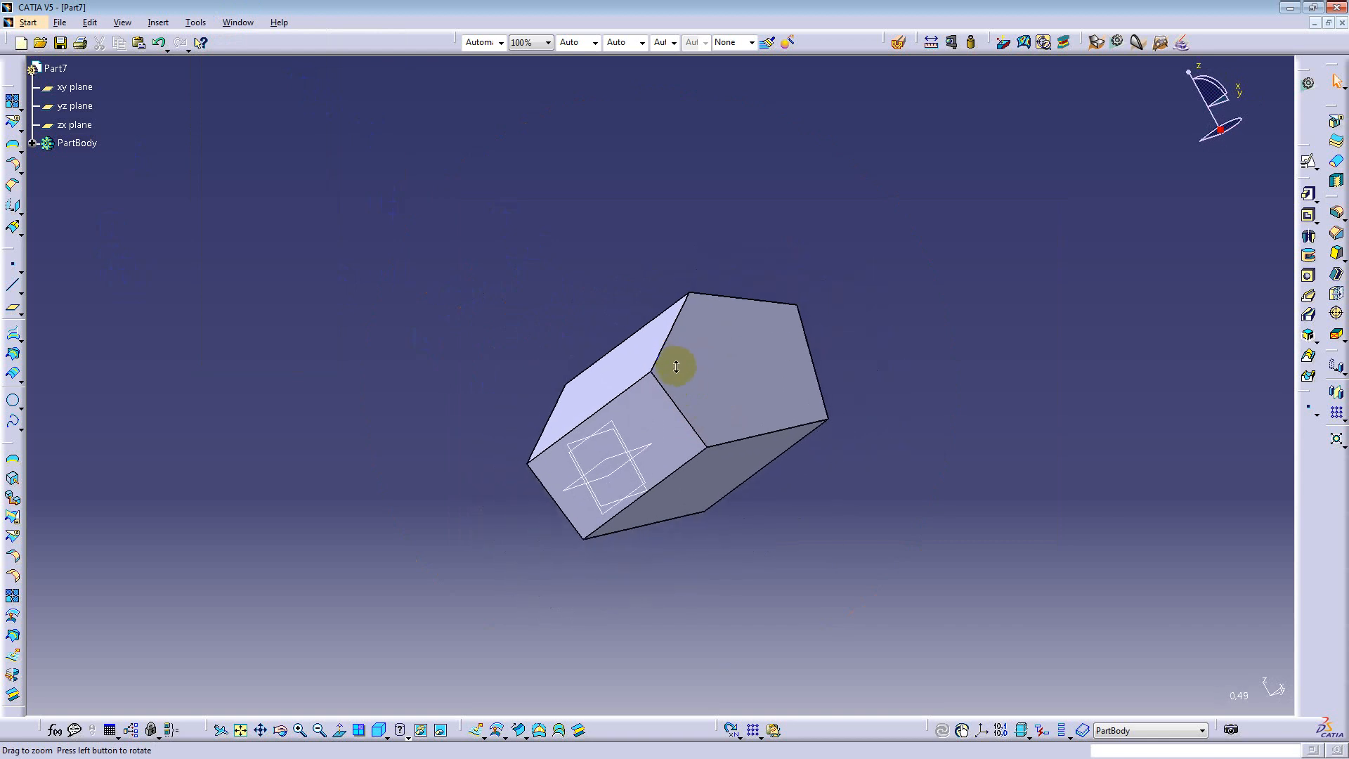
Step: Review the list of open documents and switch to Weapoon handle.CATProduct
left_click(238, 23)
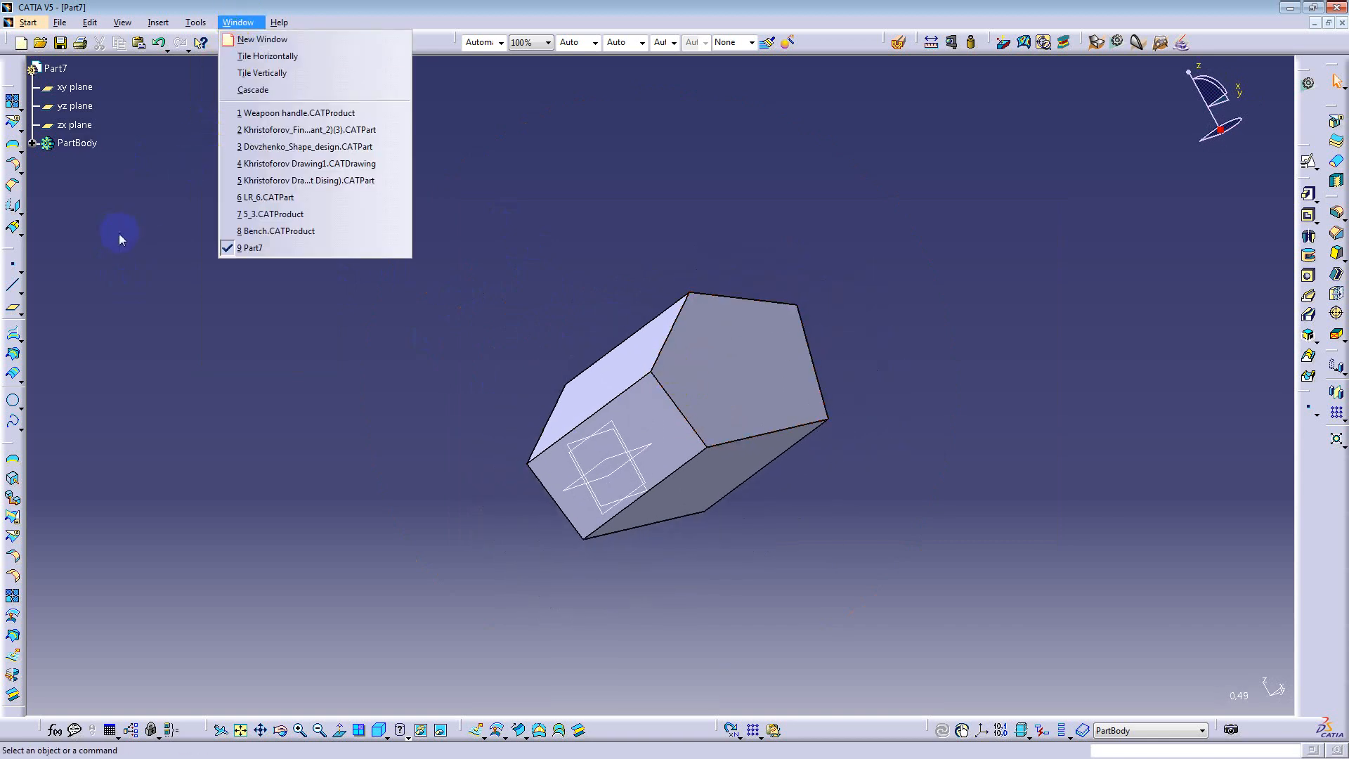
left_click(506, 307)
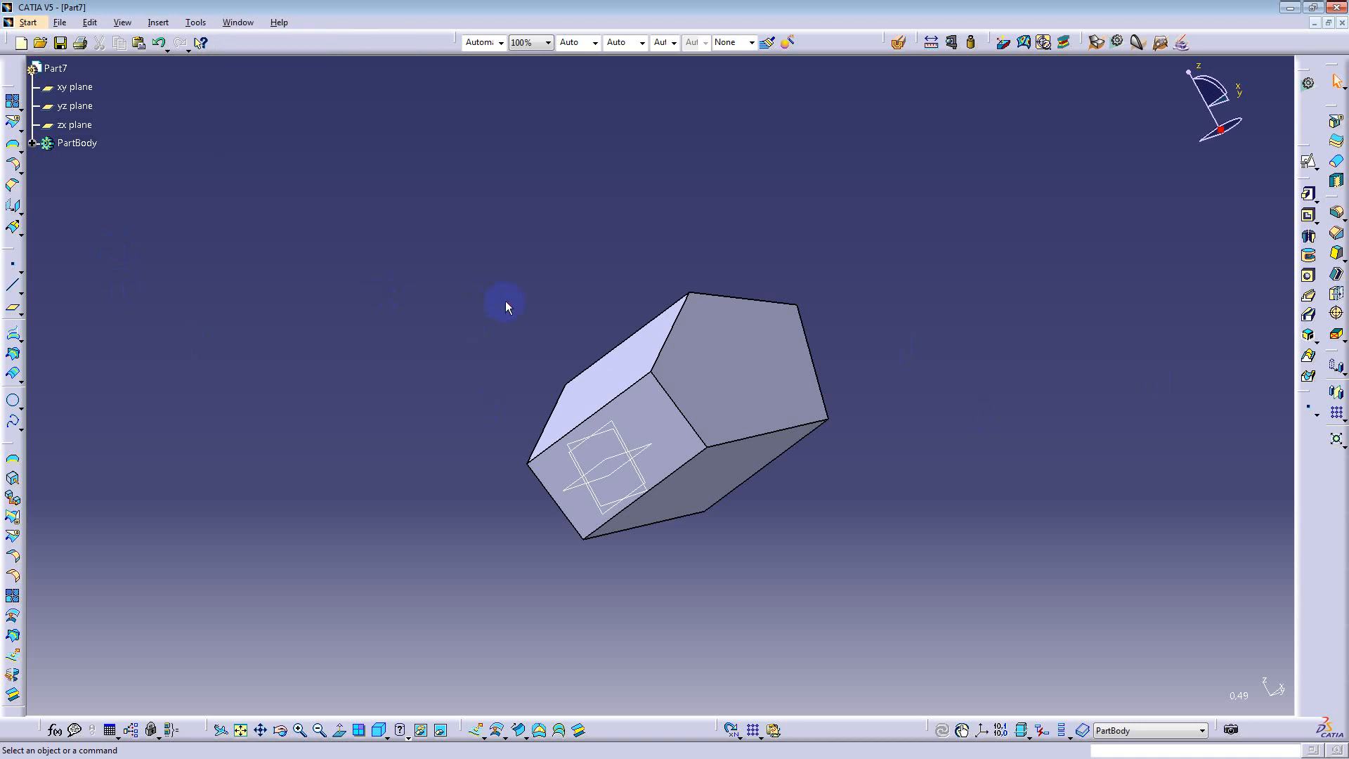
left_click(241, 22)
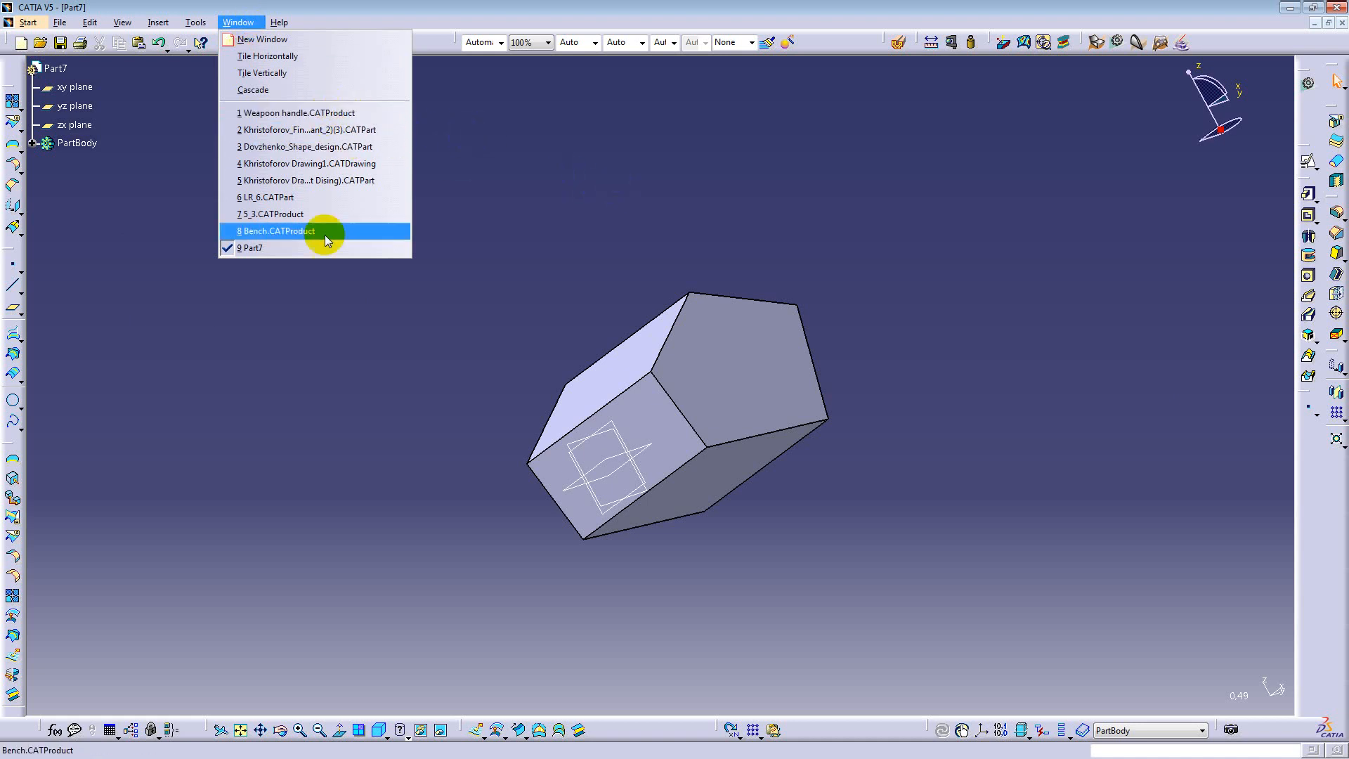
left_click(267, 113)
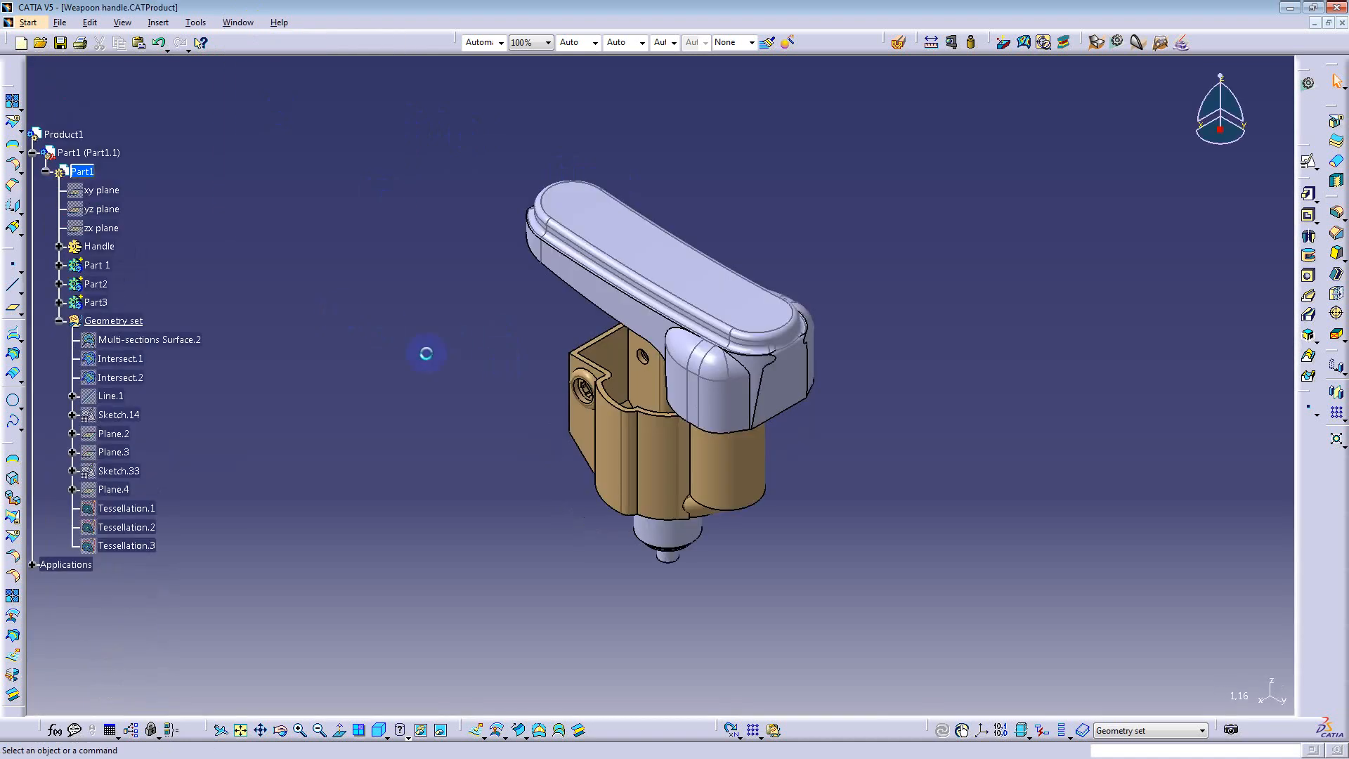
Step: Highlight the Handle, Part 1 and Part3 bodies in turn to identify their geometry in the handle assembly
middle_click_drag(542, 414, 562, 464)
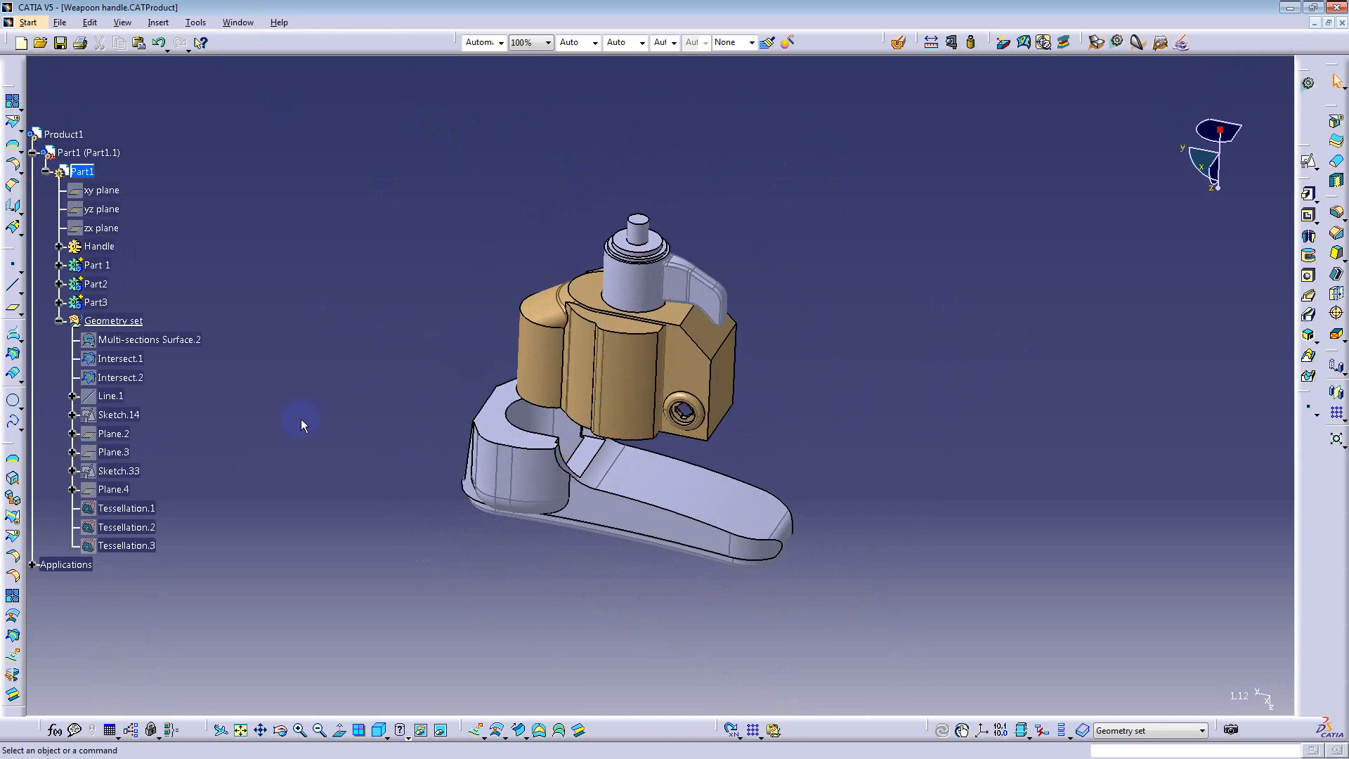
left_click(103, 272)
left_click(98, 247)
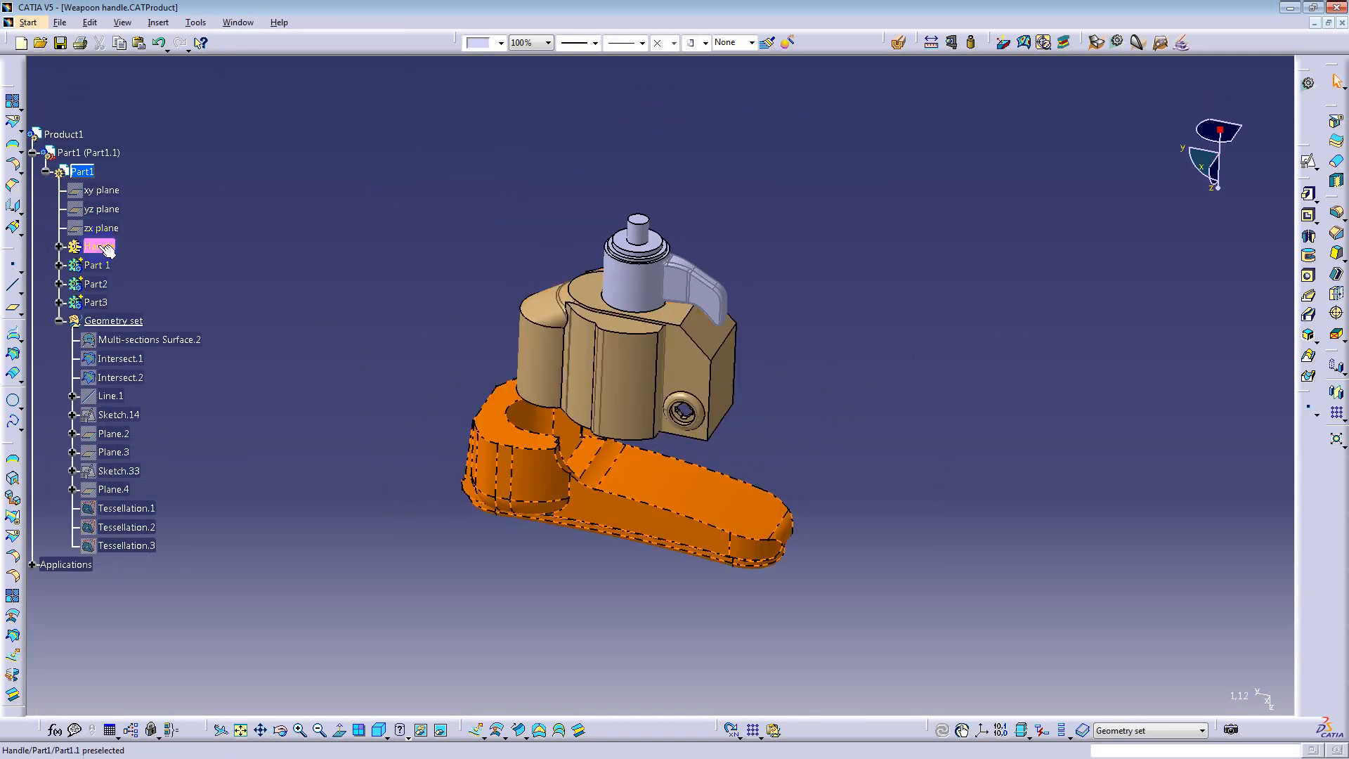
left_click(102, 266)
left_click(97, 303)
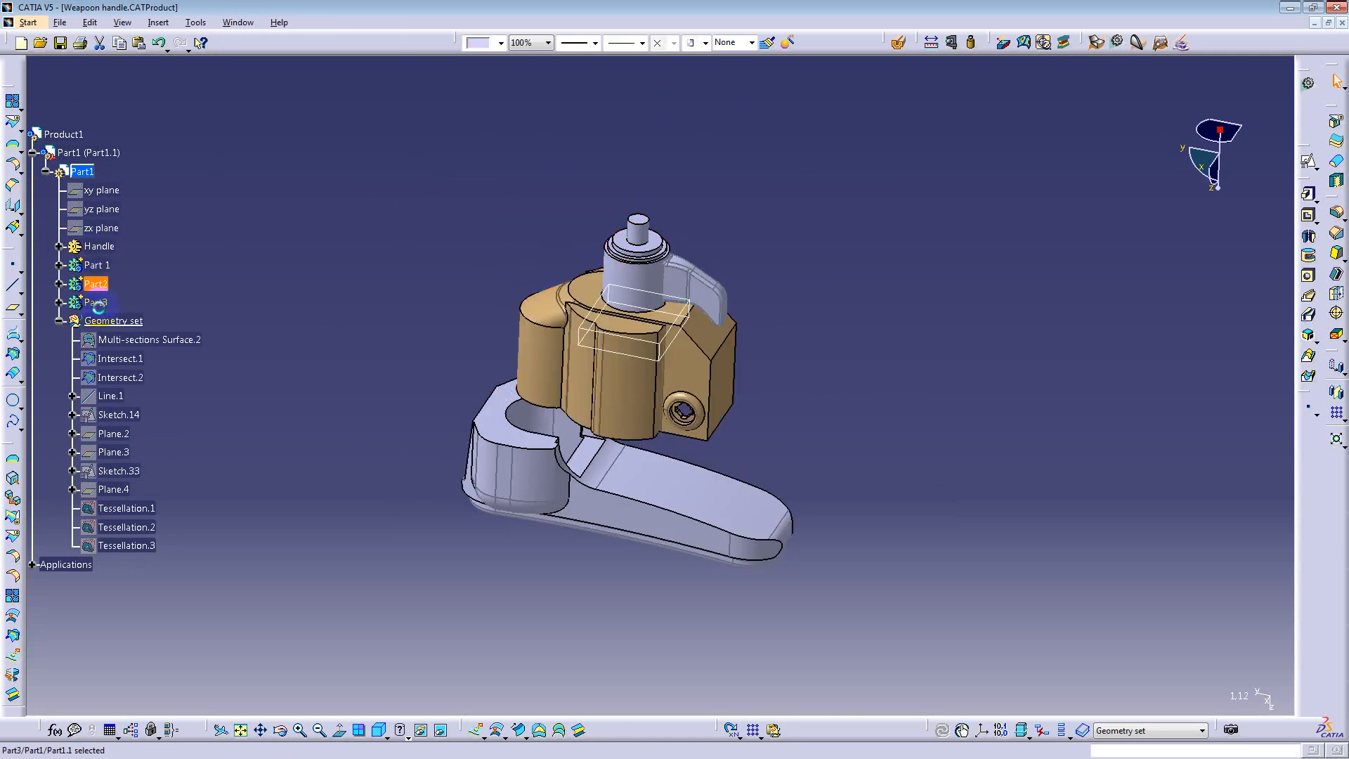
Step: Collapse the geometry set, expand the Painting Gallery and unhide the Applications branch holding the reference images
left_click(59, 320)
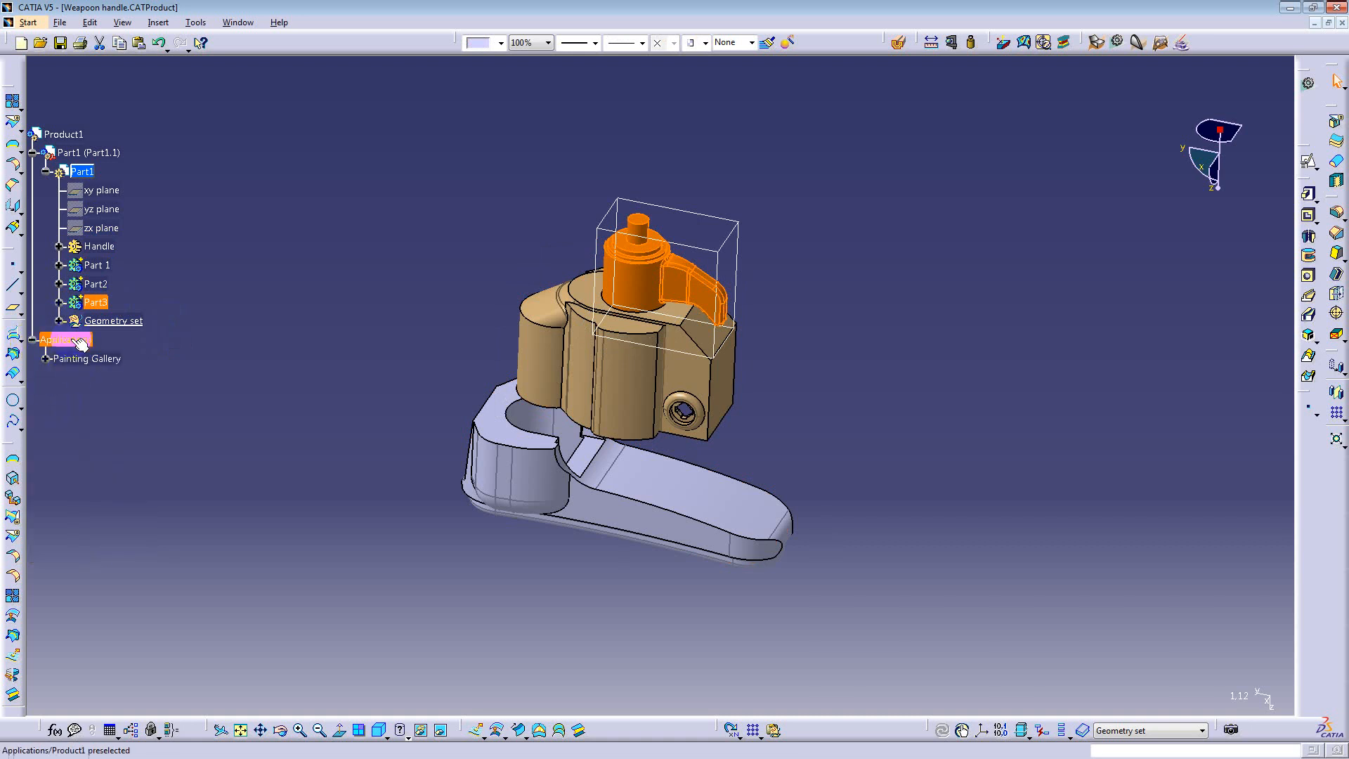
left_click(46, 359)
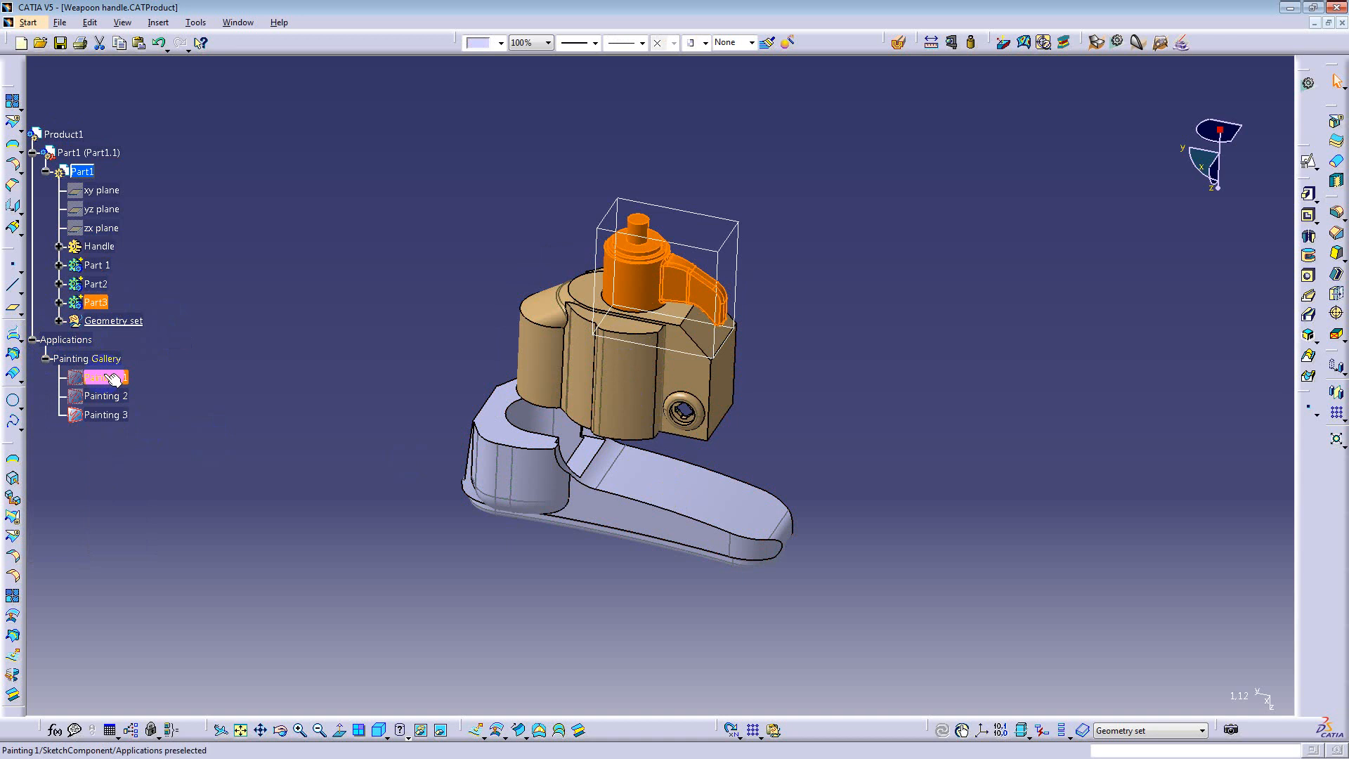
right_click(56, 355)
right_click(56, 343)
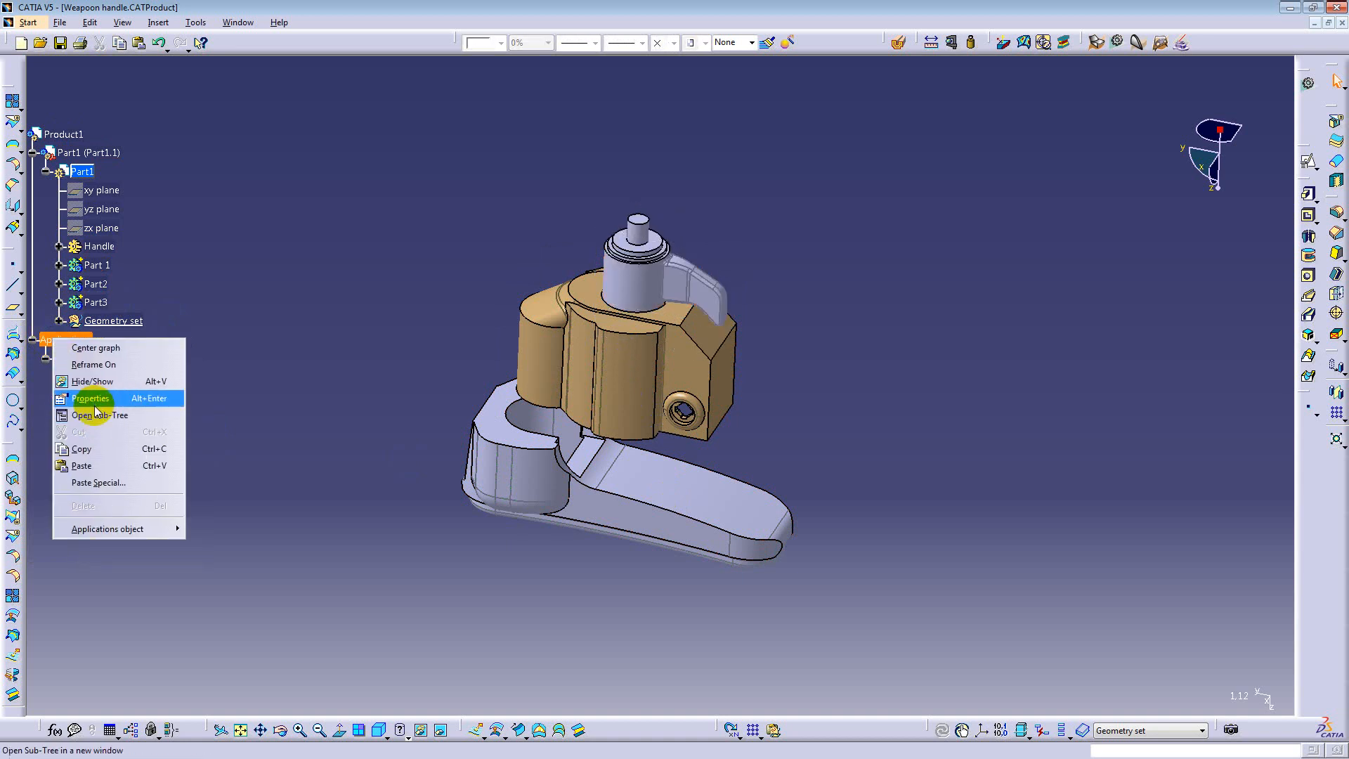
left_click(91, 381)
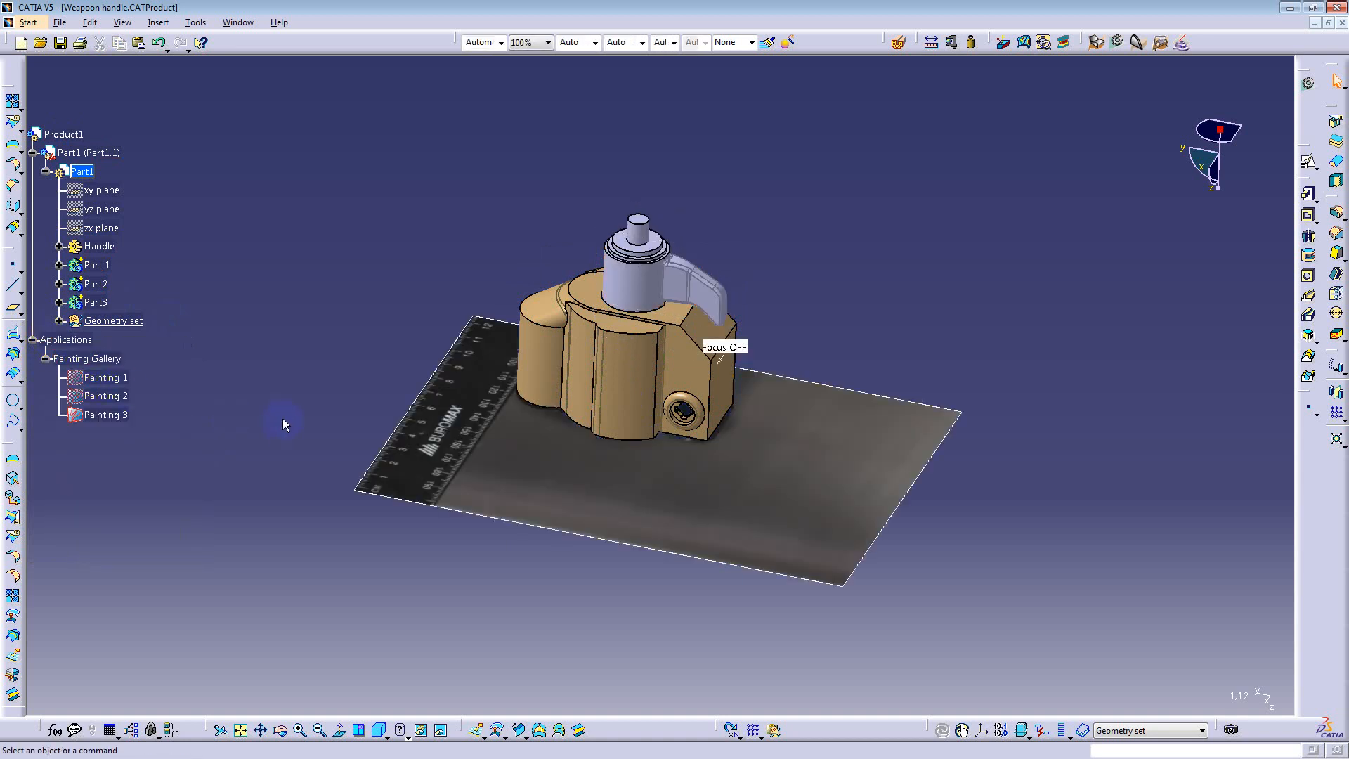
Step: Hide the Handle, Part 1, Part2 and Part3 bodies to expose the reference photo with the ruler
left_click(572, 333)
mouse_move(572, 333)
middle_mouse_down()
mouse_move(757, 588)
mouse_move(735, 473)
mouse_move(831, 286)
mouse_move(575, 422)
middle_mouse_up()
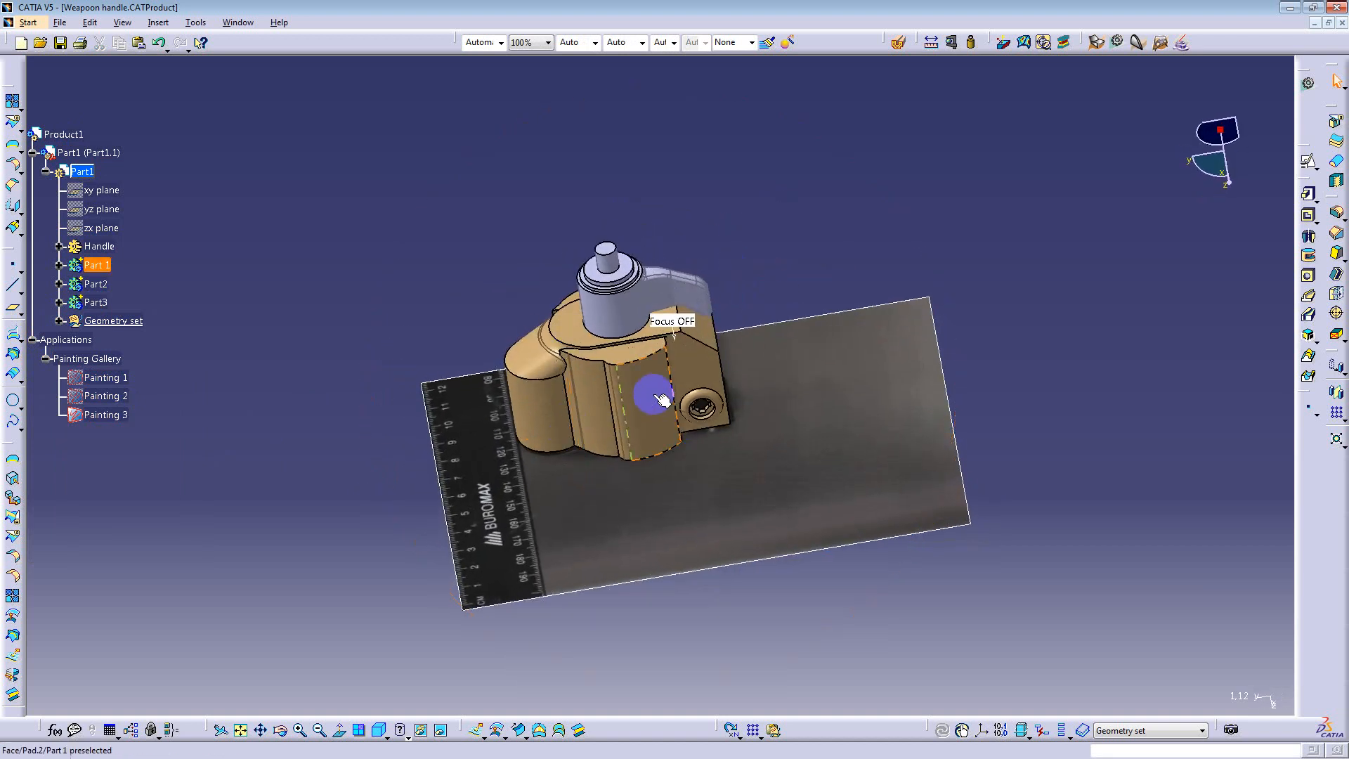
mouse_move(651, 367)
middle_mouse_down()
mouse_move(632, 590)
mouse_move(671, 306)
mouse_move(870, 377)
mouse_move(843, 412)
mouse_move(689, 425)
mouse_move(664, 355)
middle_mouse_up()
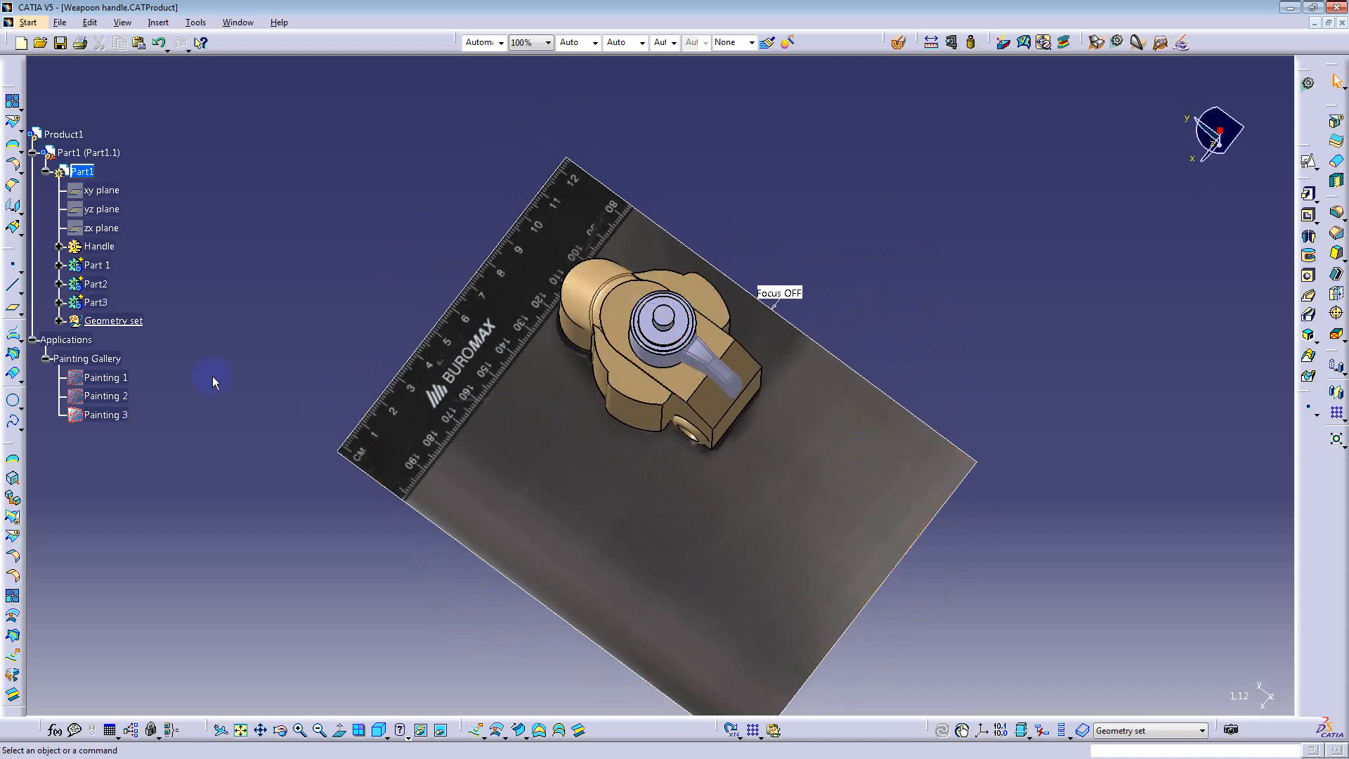
middle_click_drag(695, 499, 576, 448)
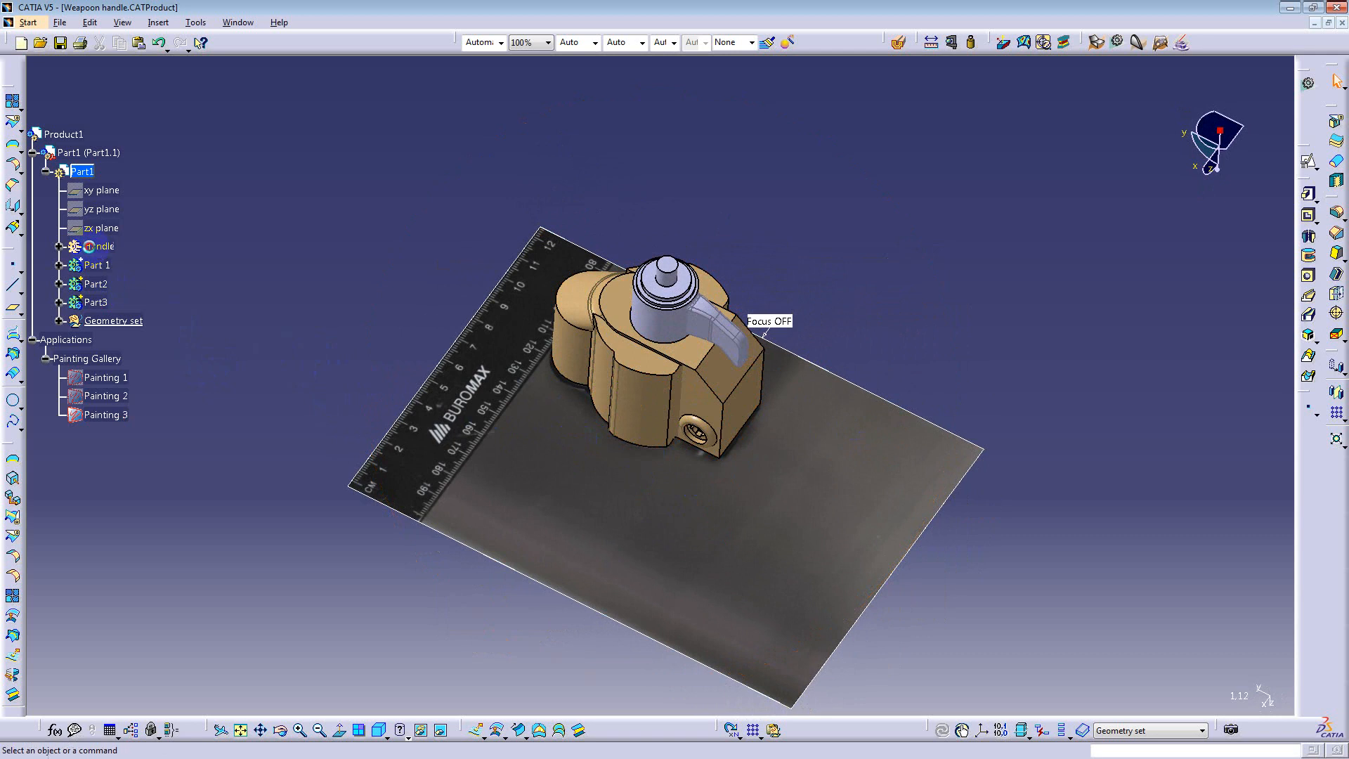
left_click(97, 246)
left_click(93, 302, "shift")
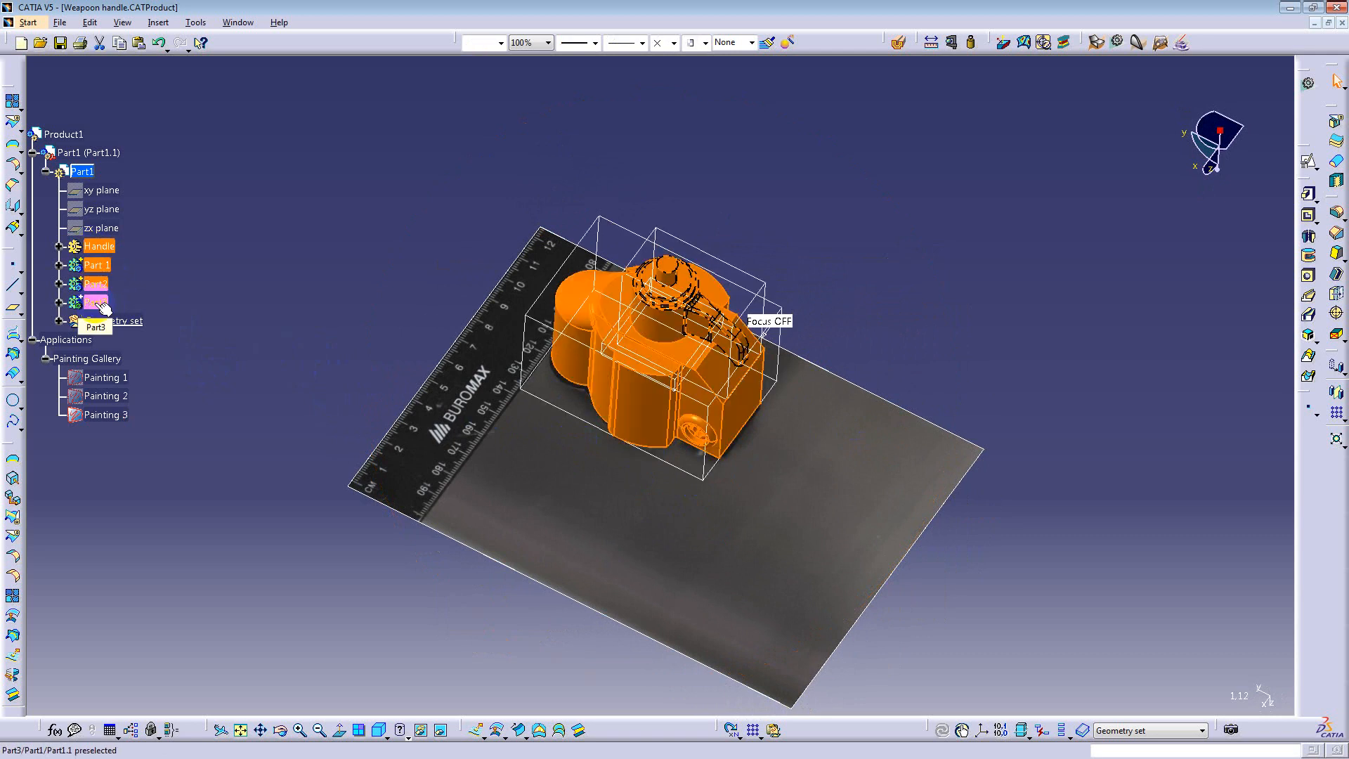
key("space")
middle_click_drag(520, 384, 638, 392)
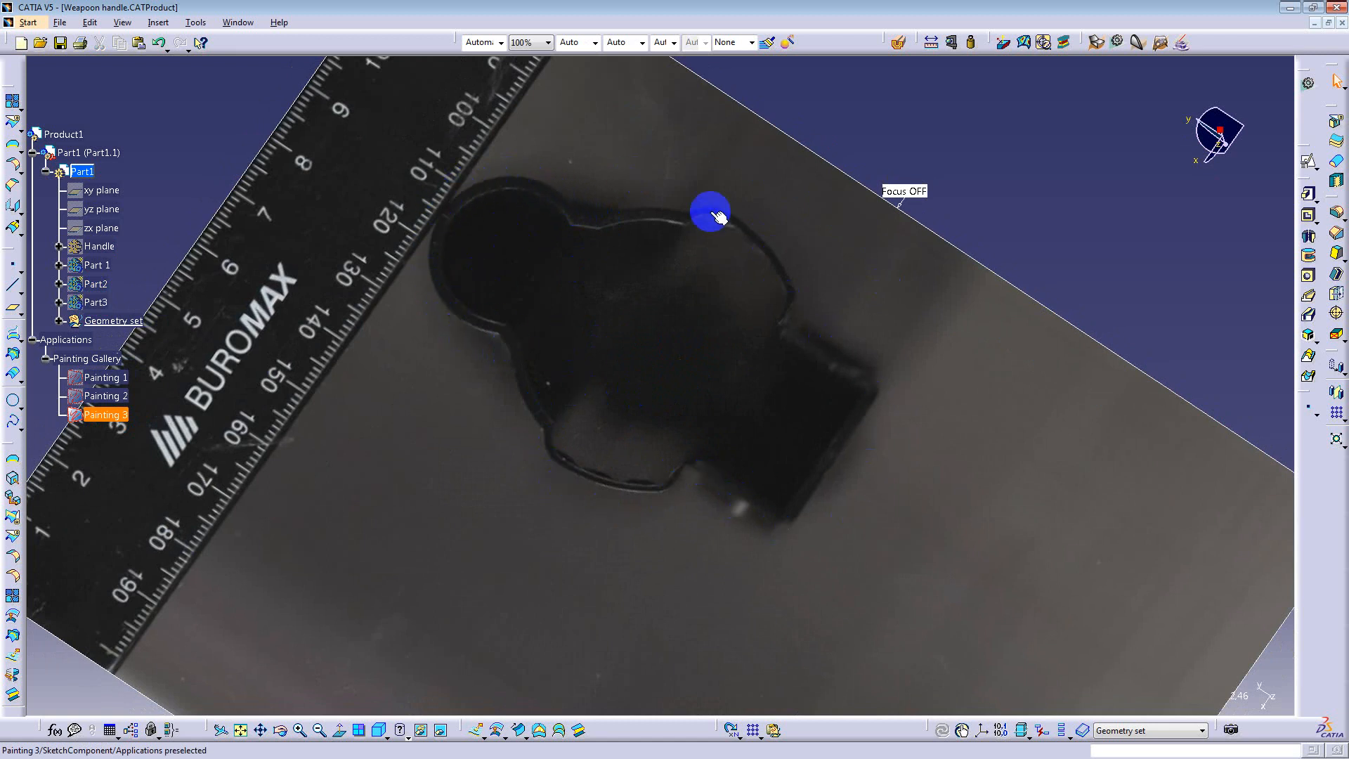
Step: Show the Part 1 body over the reference photo to compare it with the outline, and hide it again
right_click(99, 246)
key("Escape")
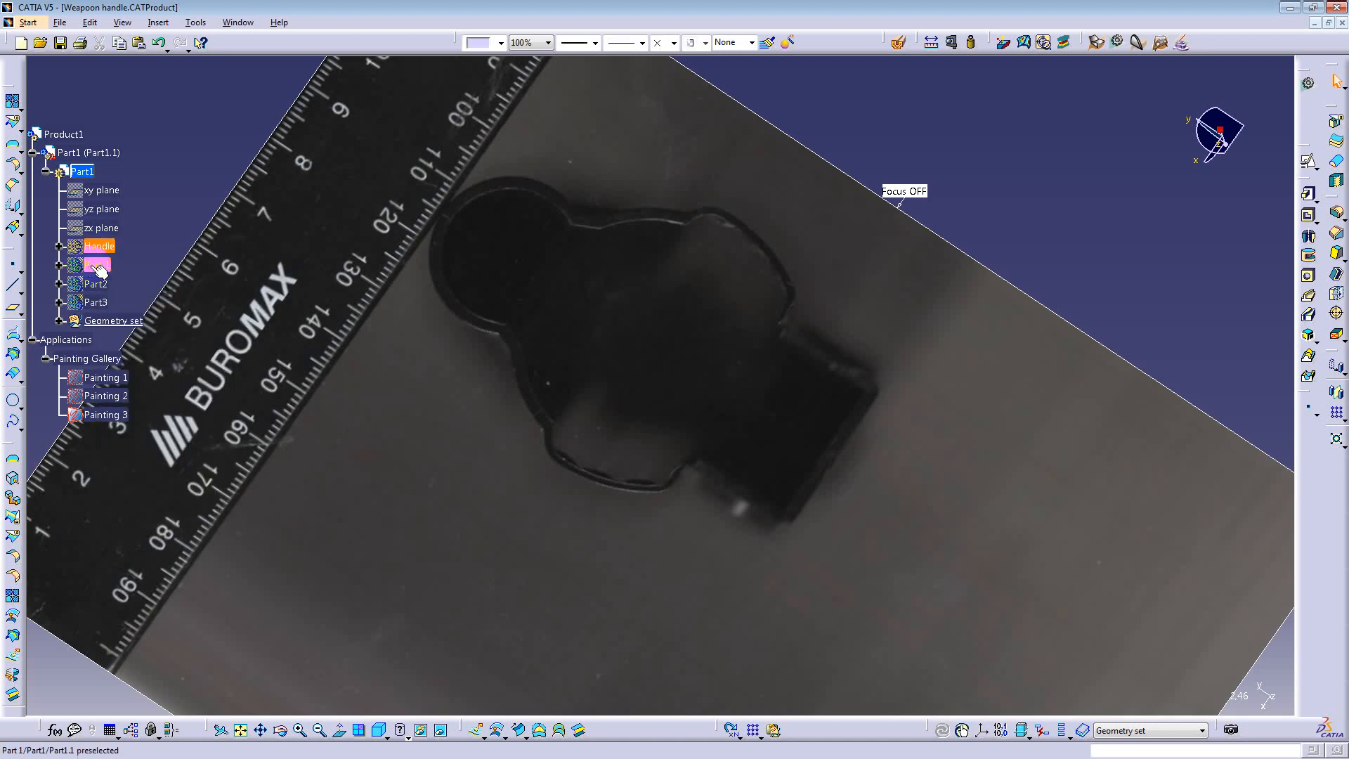
right_click(96, 267)
left_click(123, 307)
middle_click_drag(424, 302, 617, 306)
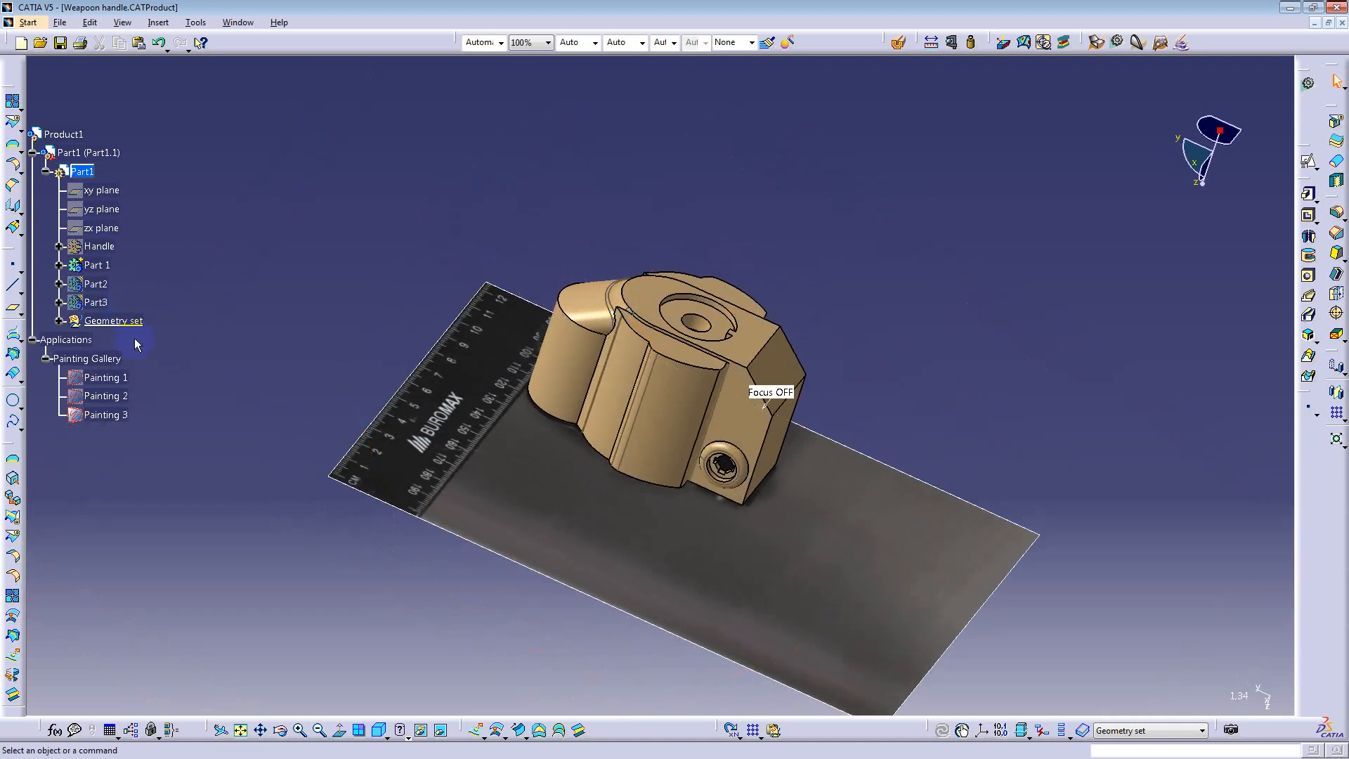
right_click(91, 265)
left_click(137, 304)
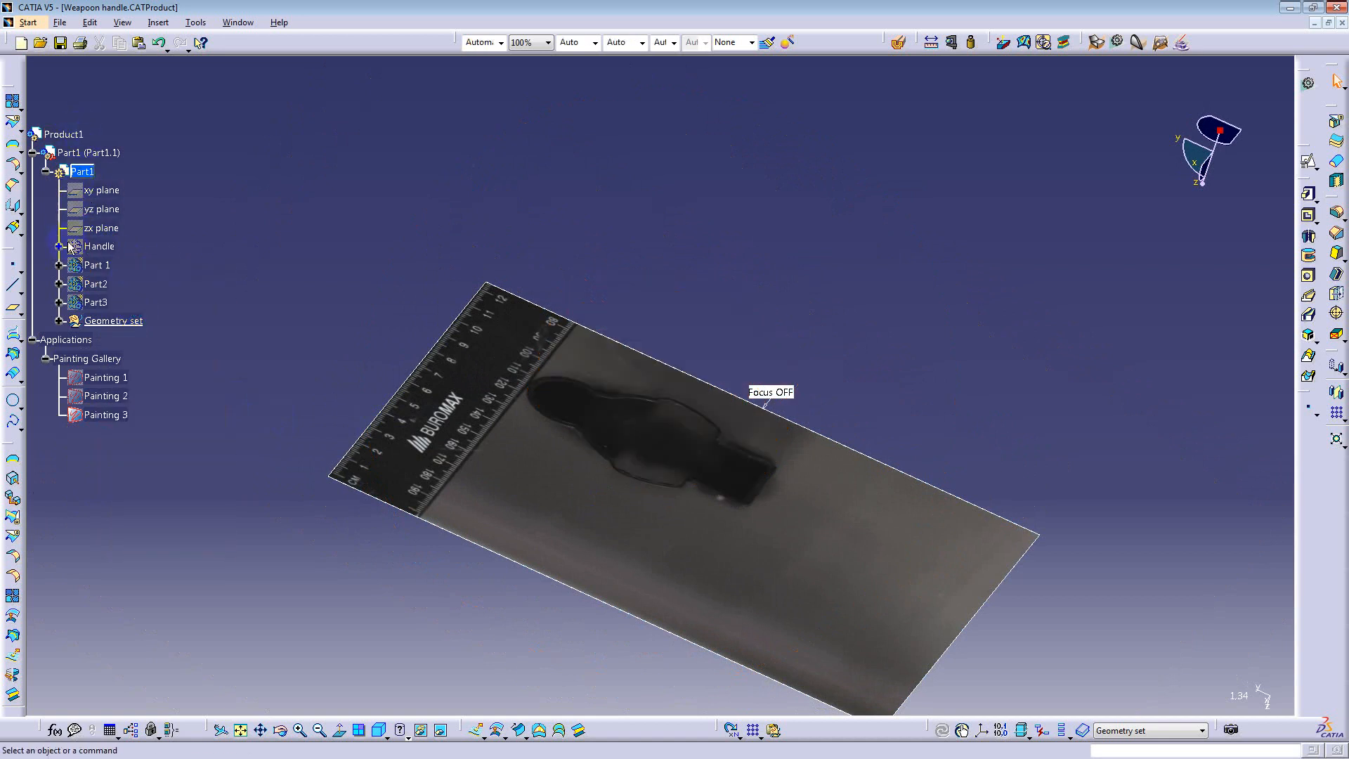
Step: Show the Part 1, Part2 and Part3 bodies over the reference photo, leaving Handle hidden
left_click_drag(31, 213, 42, 190)
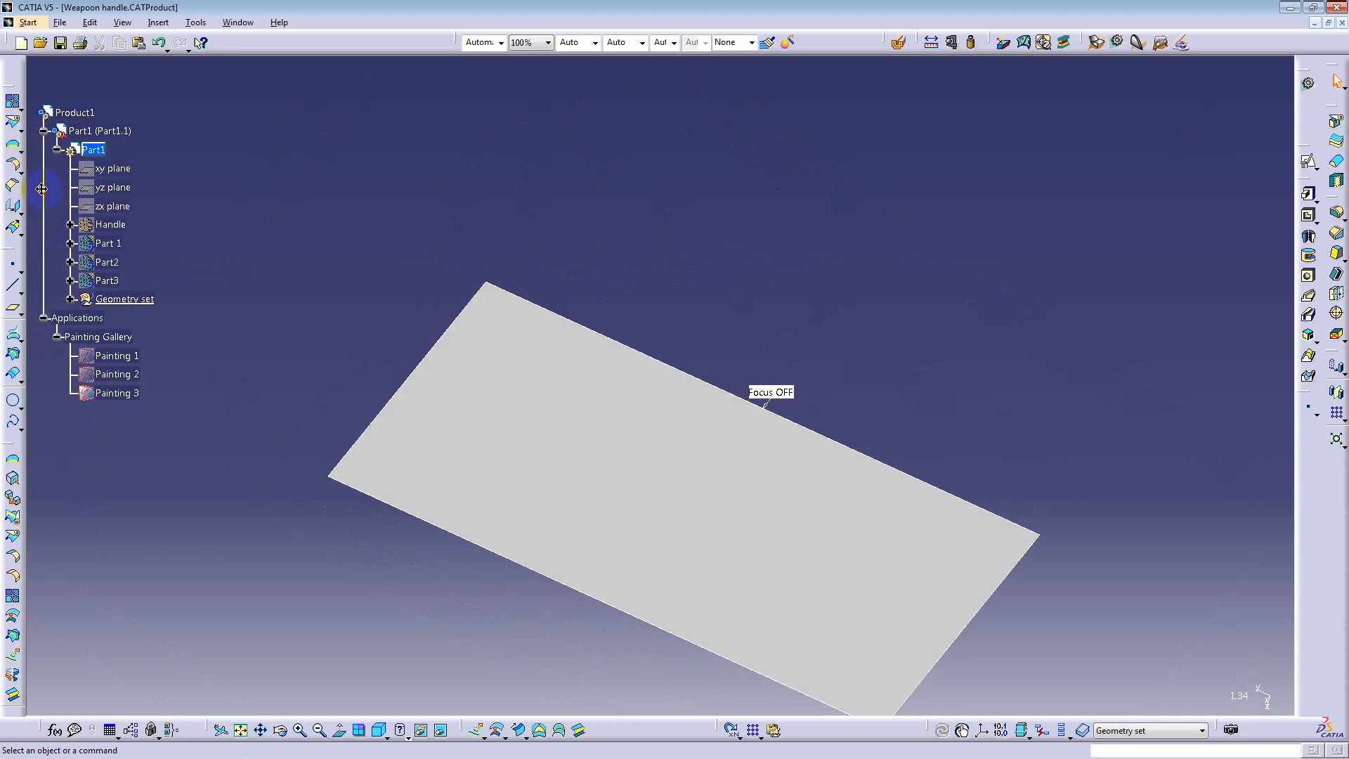
right_click(109, 248)
left_click(120, 267)
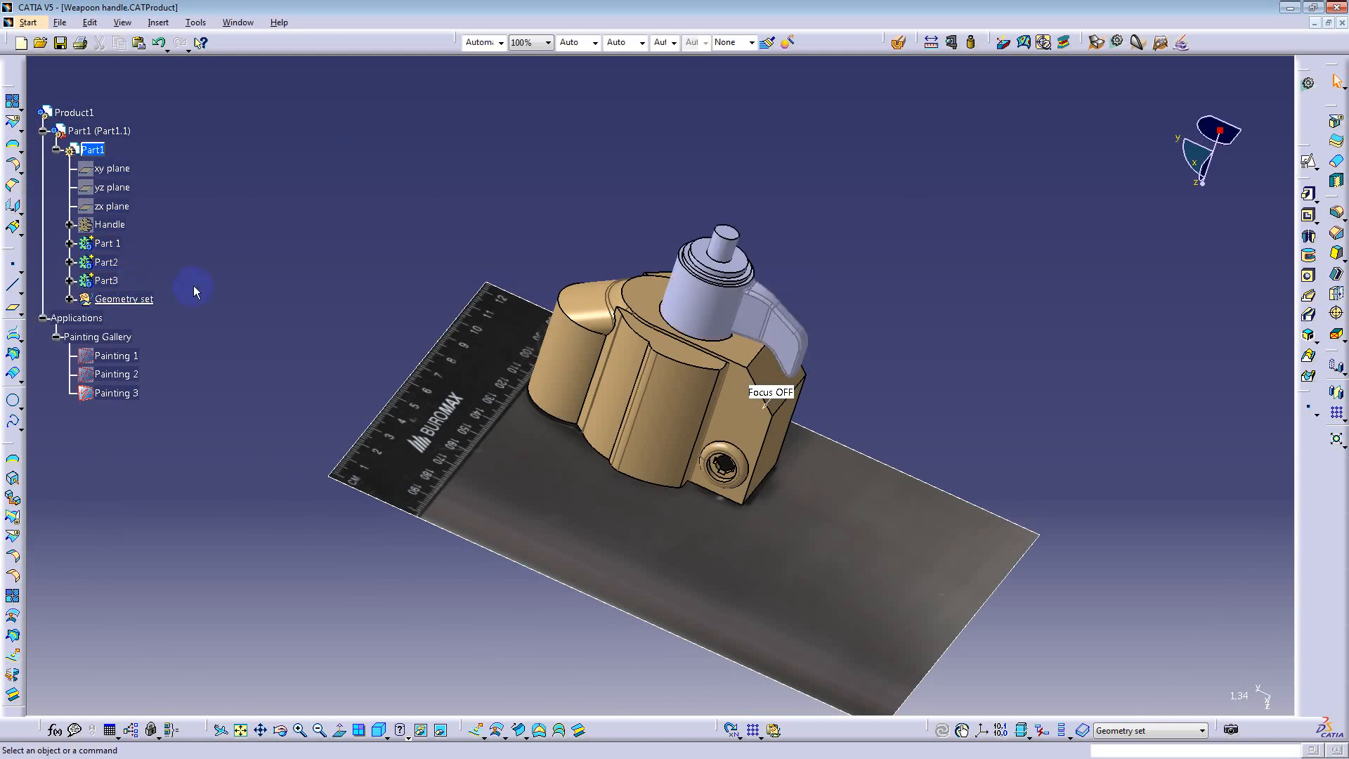
Step: Review the features in the geometry set and the Part 1 body by expanding and collapsing their tree branches
left_click(126, 301)
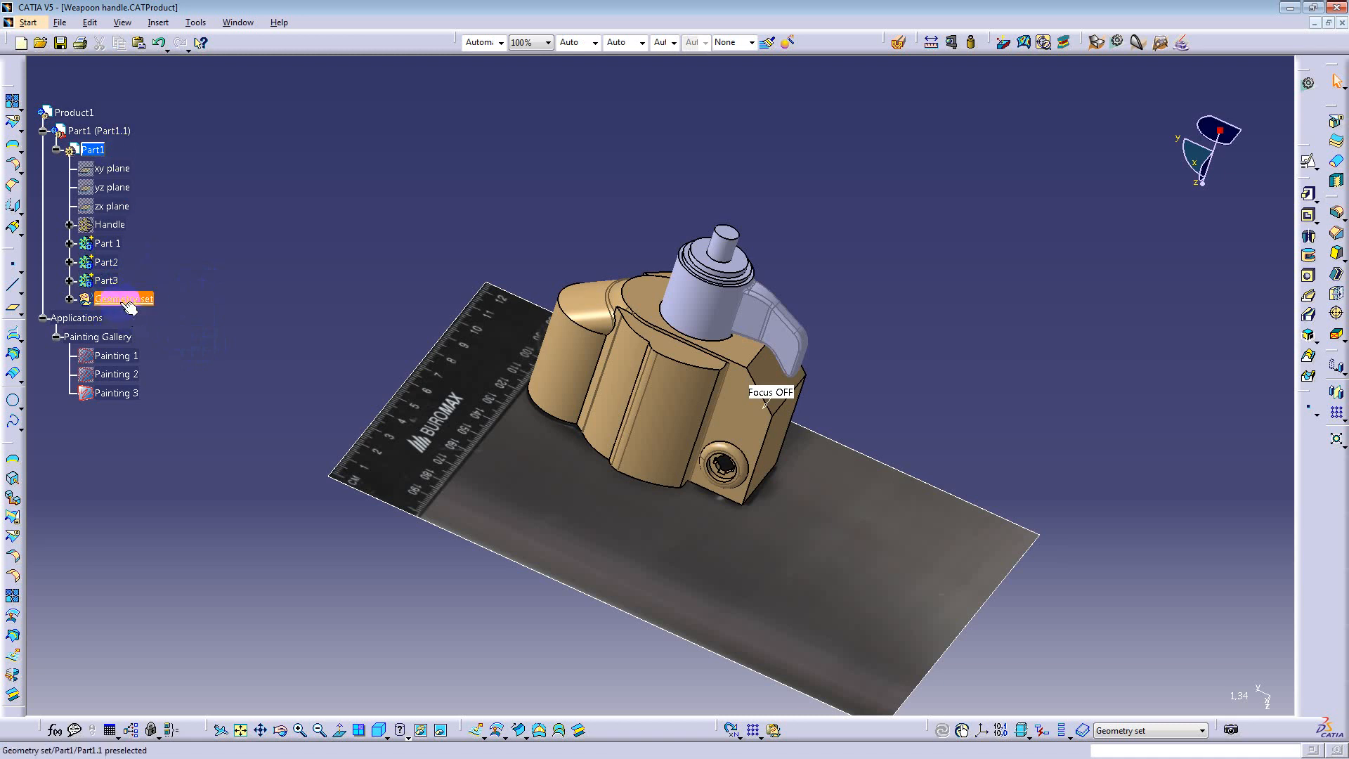
left_click(68, 300)
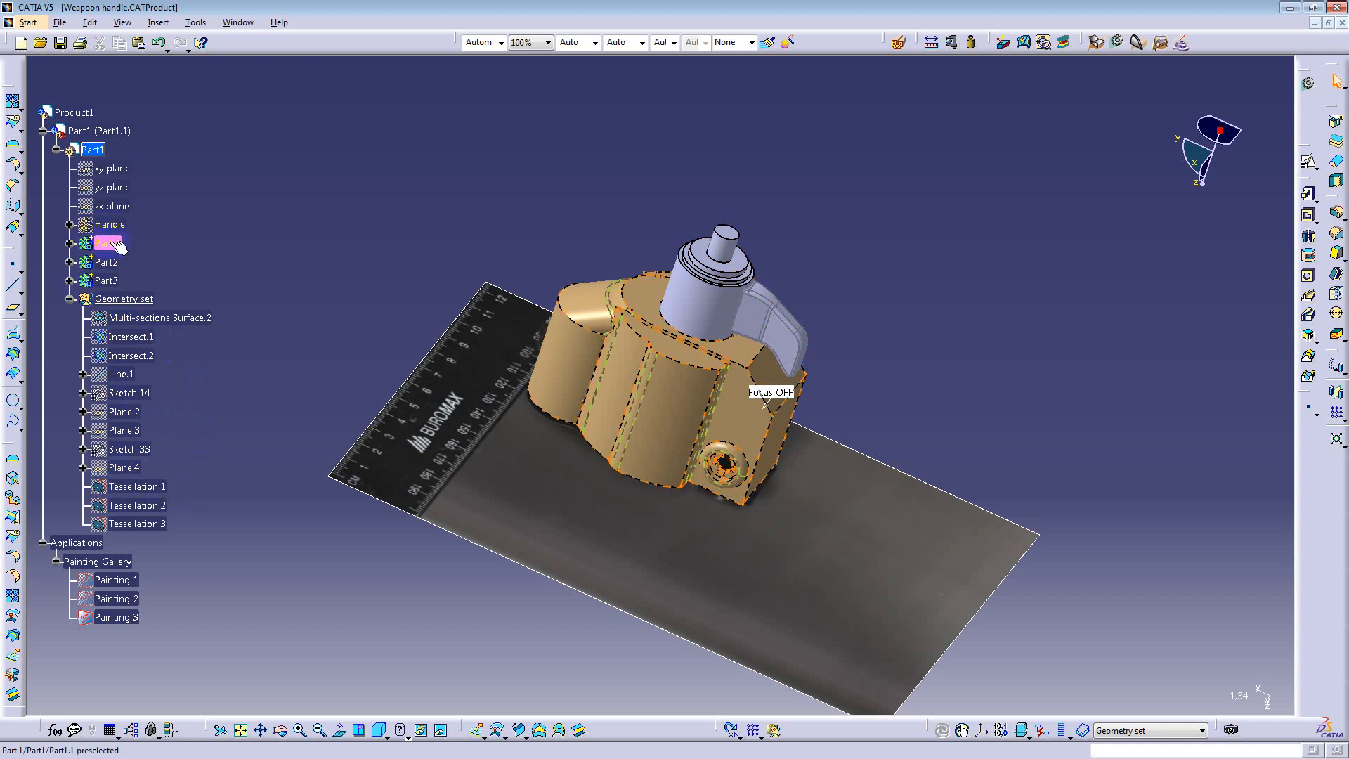
left_click(69, 243)
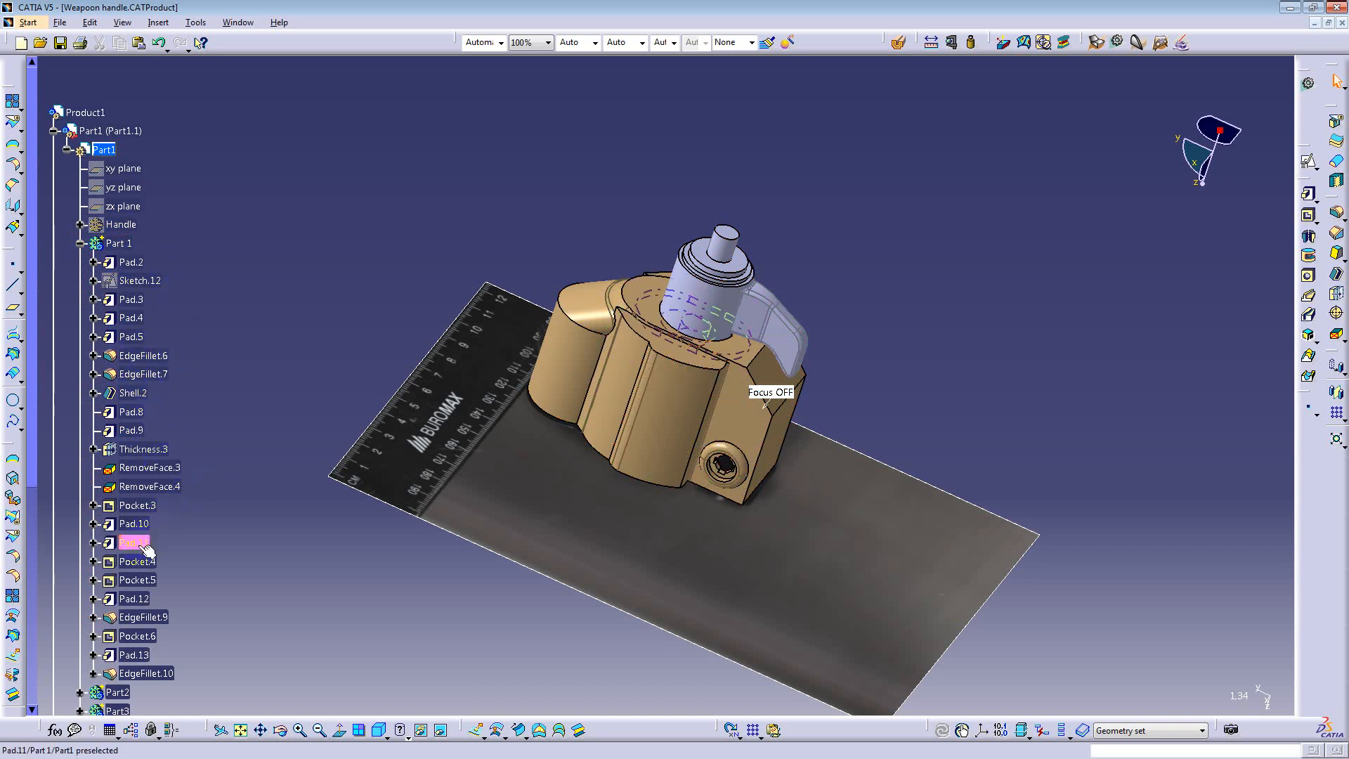
scroll(148, 546, "down", 2)
scroll(148, 546, "up", 3)
left_click(80, 315)
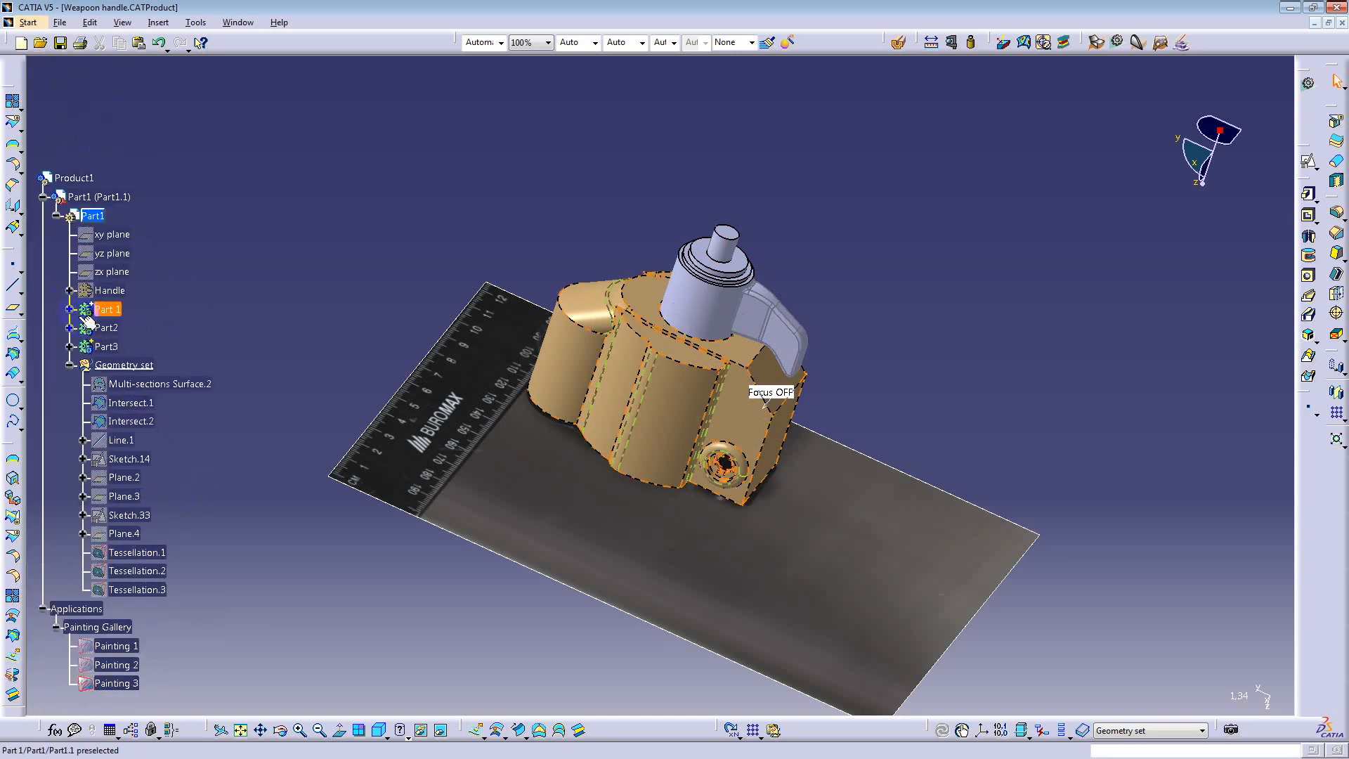
left_click(70, 364)
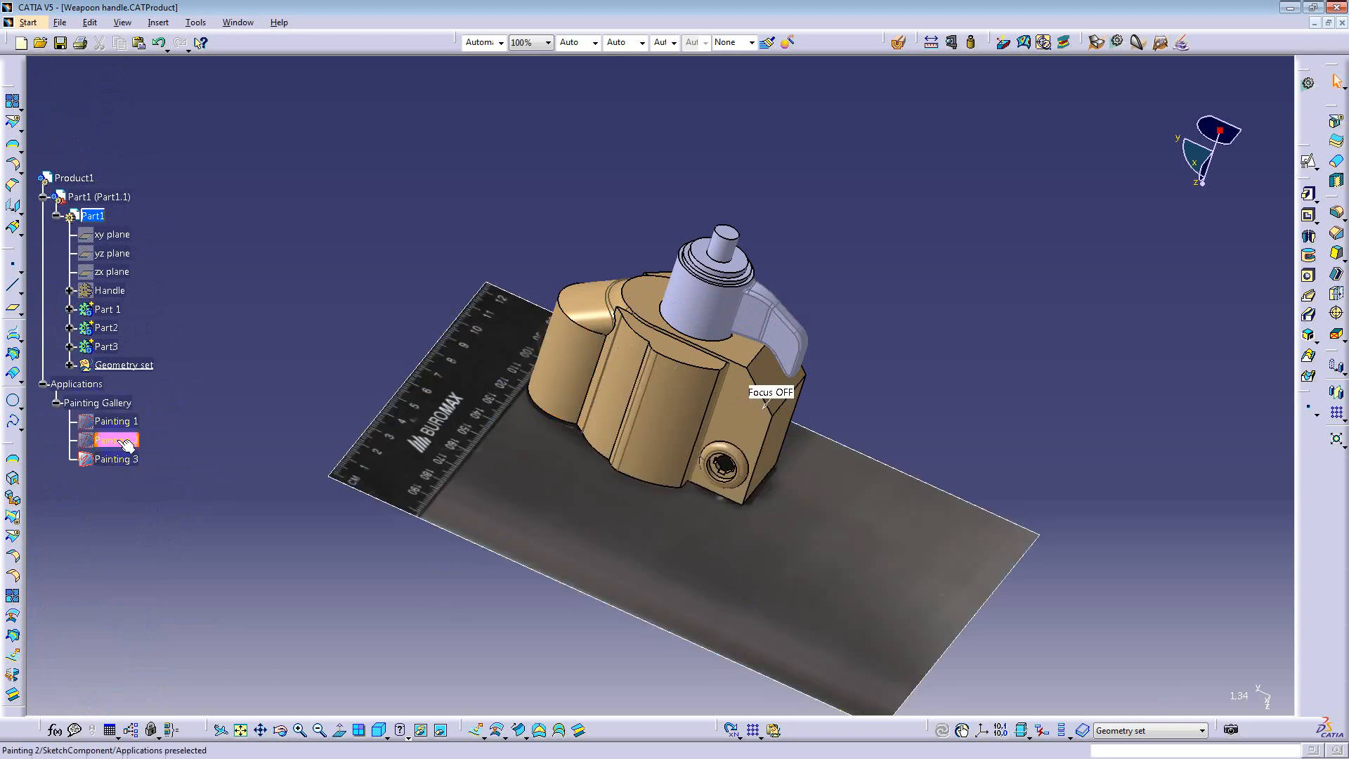
Step: Show the Painting 2 reference image beneath the bodies and hide Painting 3
right_click(127, 443)
left_click(151, 478)
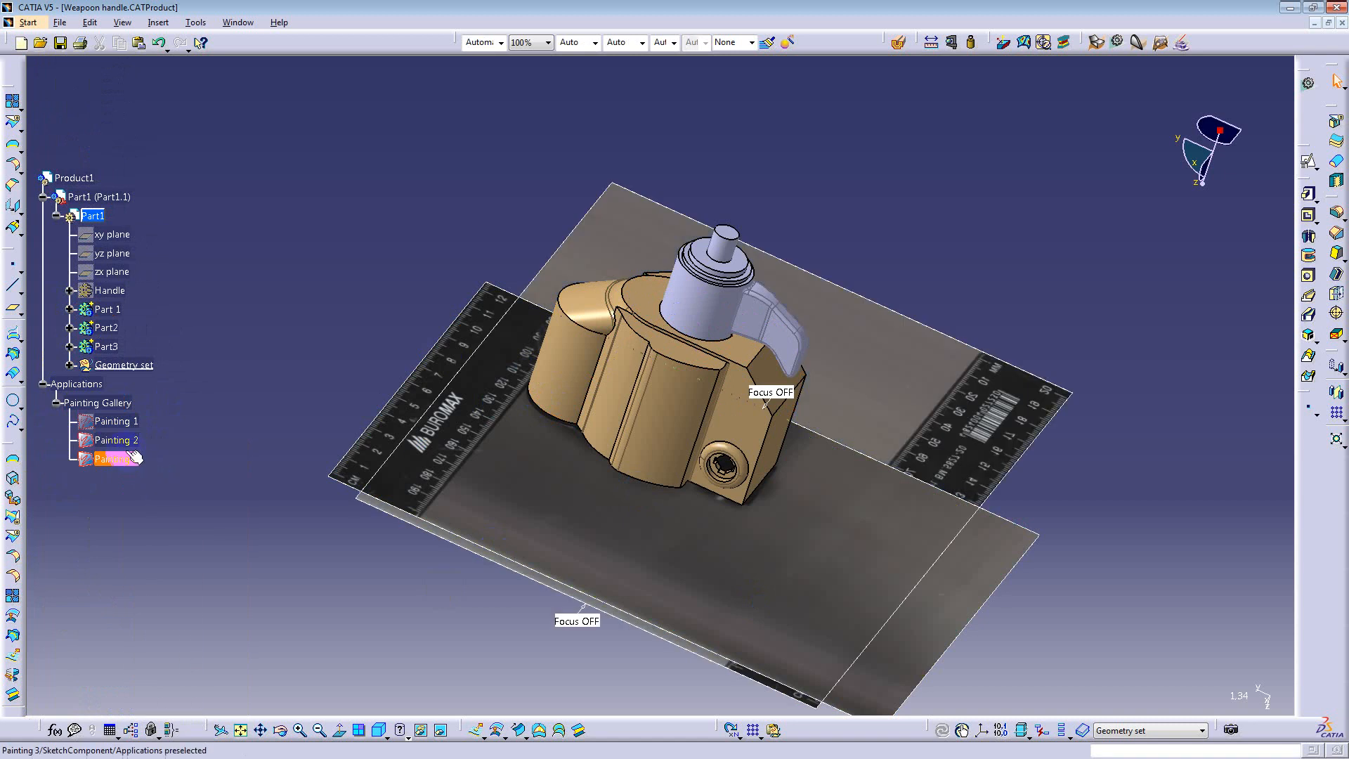
right_click(110, 459)
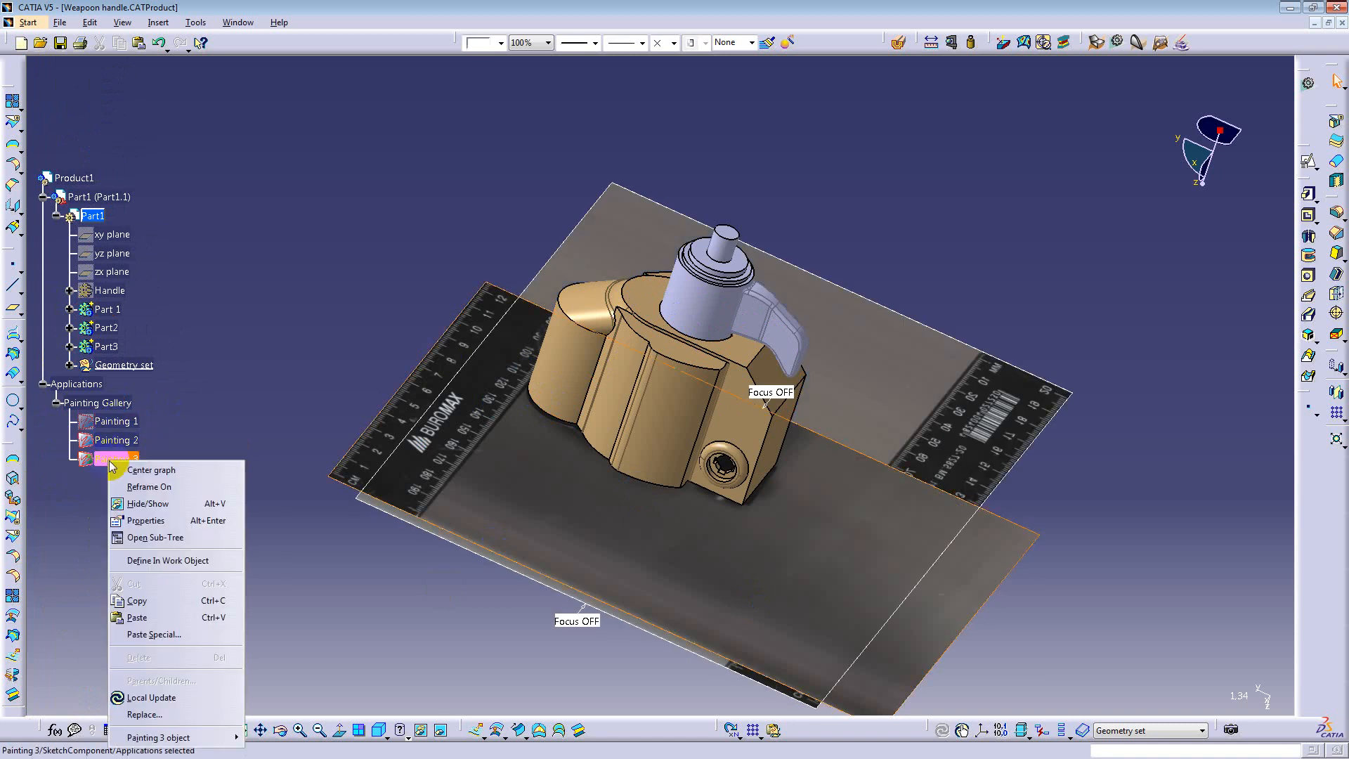
left_click(153, 504)
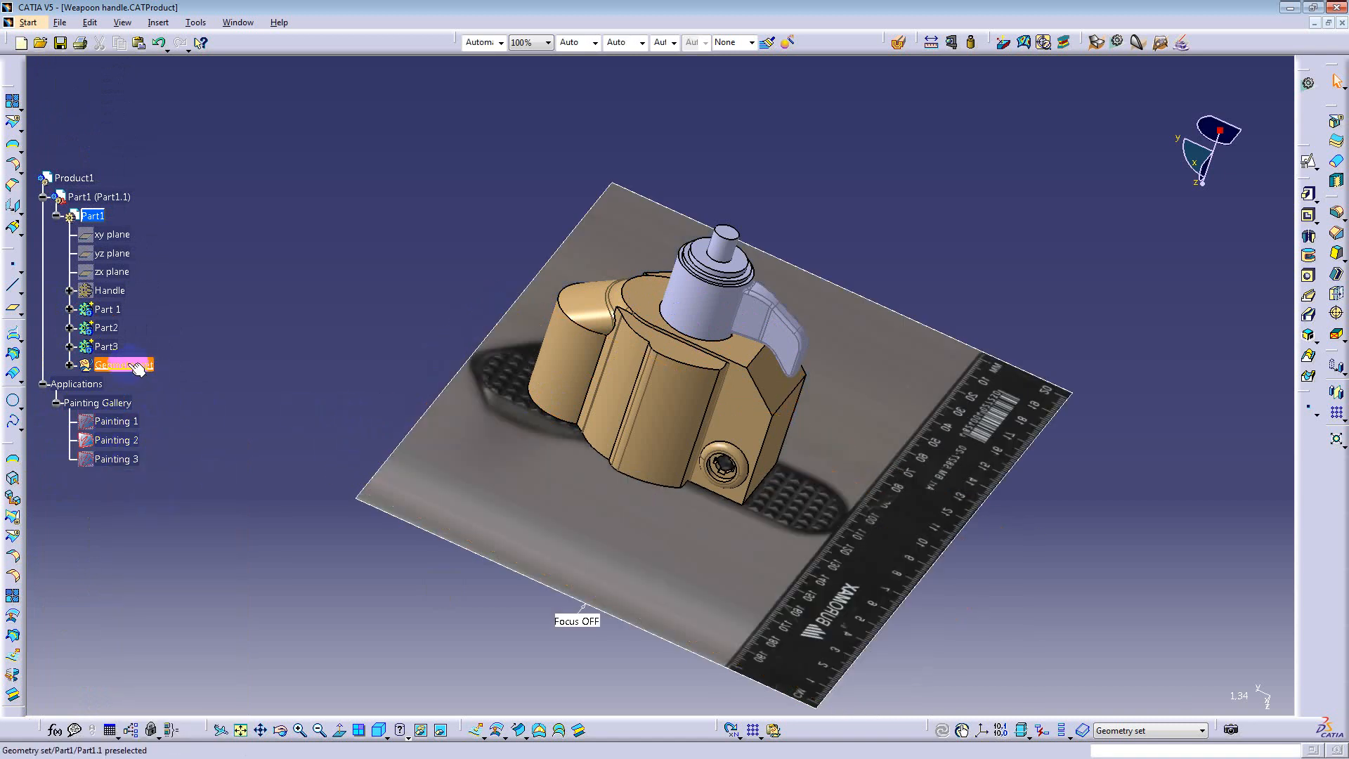
Step: Show the Painting 1 side-view reference image and examine how it is positioned relative to Painting 2 and the model
right_click(116, 422)
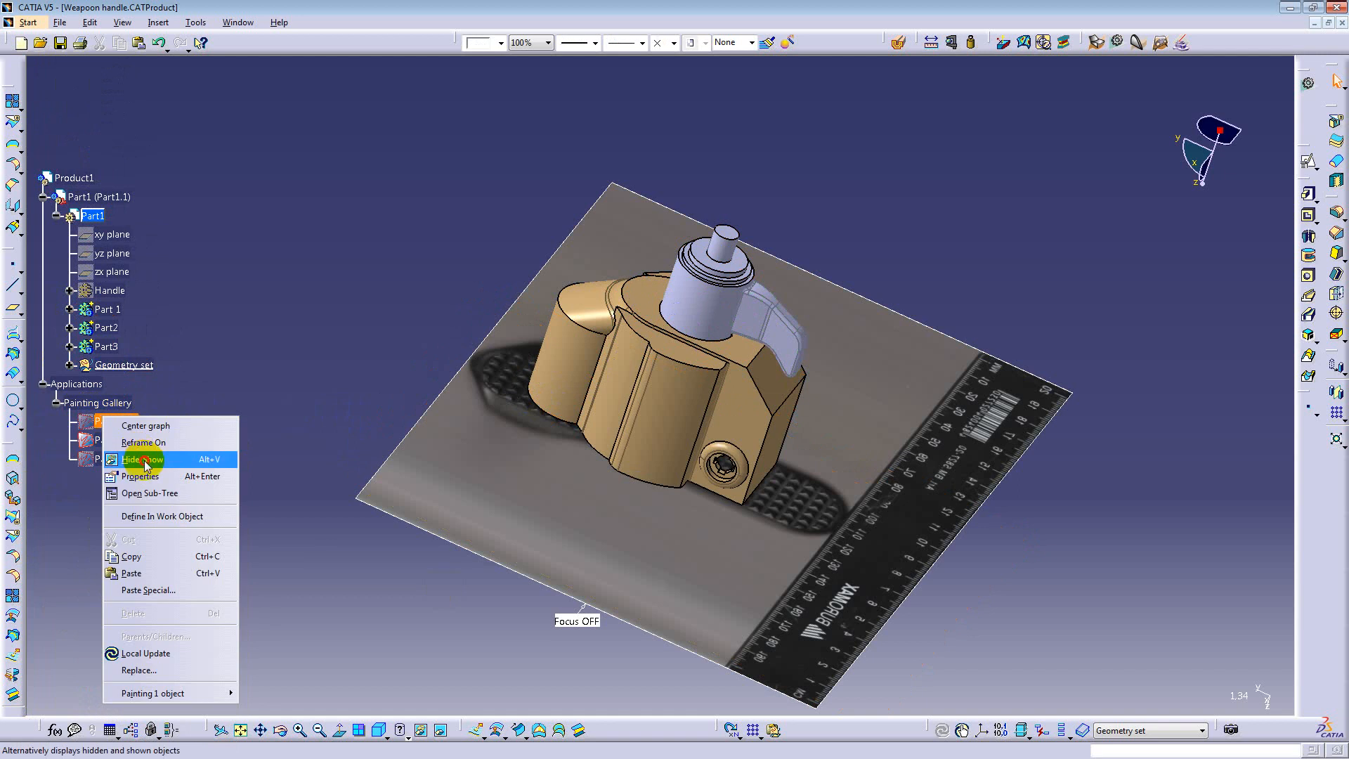
left_click(144, 460)
mouse_move(632, 435)
middle_mouse_down()
mouse_move(687, 412)
mouse_move(431, 422)
mouse_move(560, 512)
mouse_move(612, 358)
mouse_move(521, 461)
mouse_move(472, 417)
middle_mouse_up()
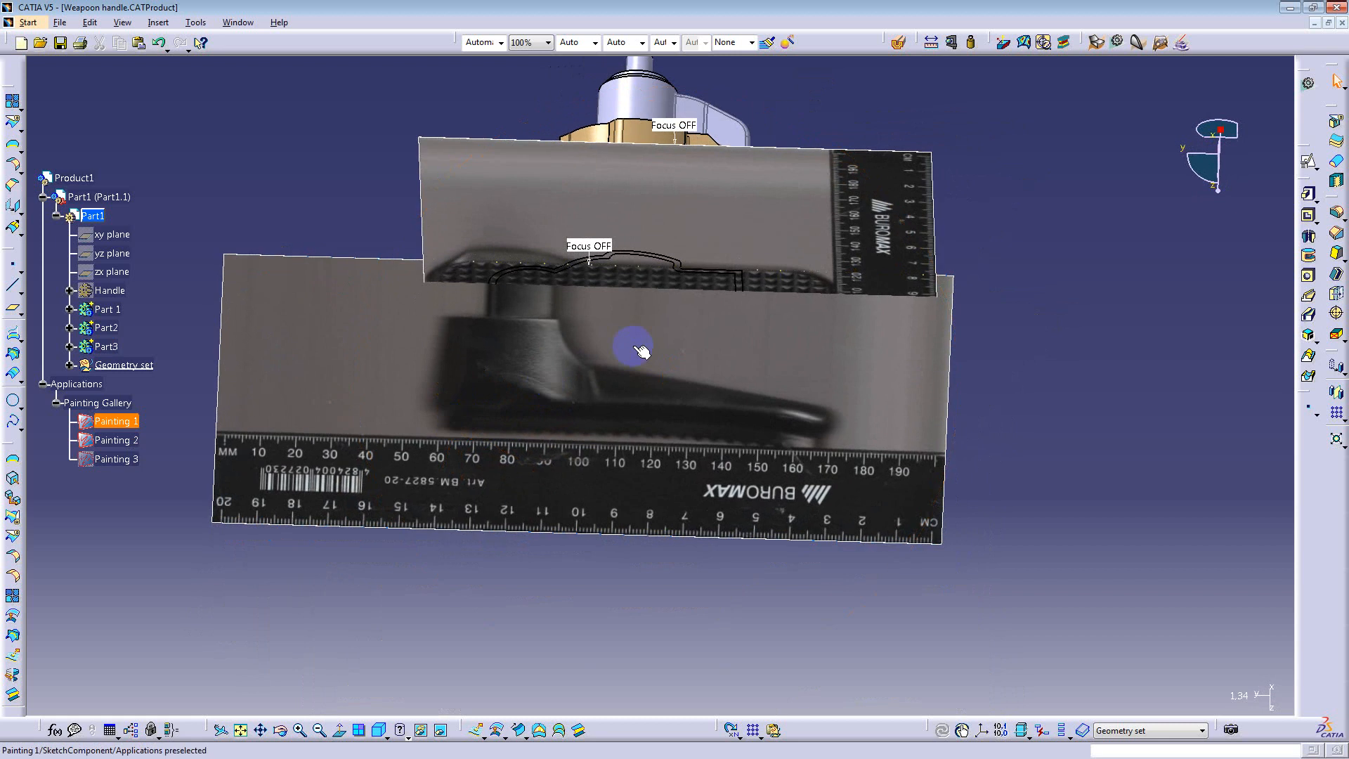
middle_click_drag(588, 299, 735, 498)
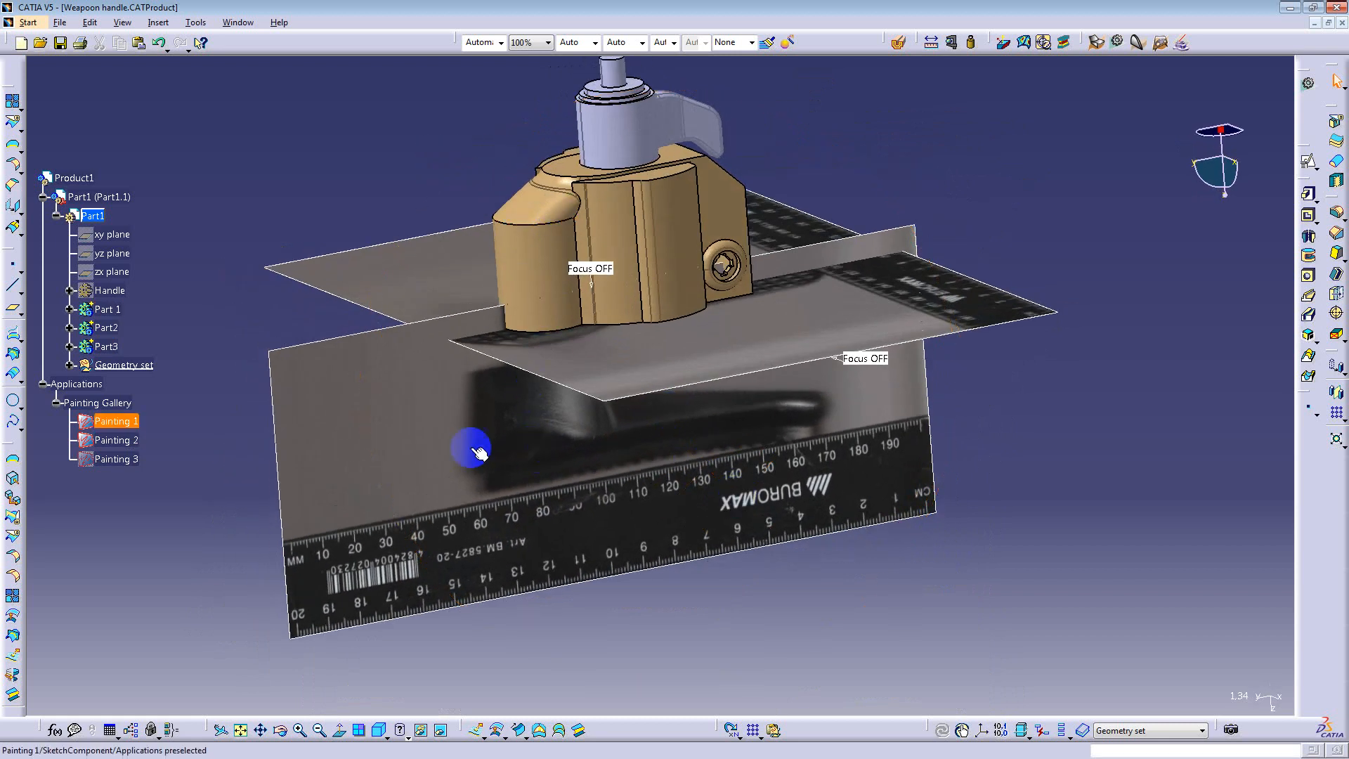
mouse_move(473, 452)
middle_mouse_down()
mouse_move(690, 385)
mouse_move(855, 392)
mouse_move(693, 398)
mouse_move(346, 367)
middle_mouse_up()
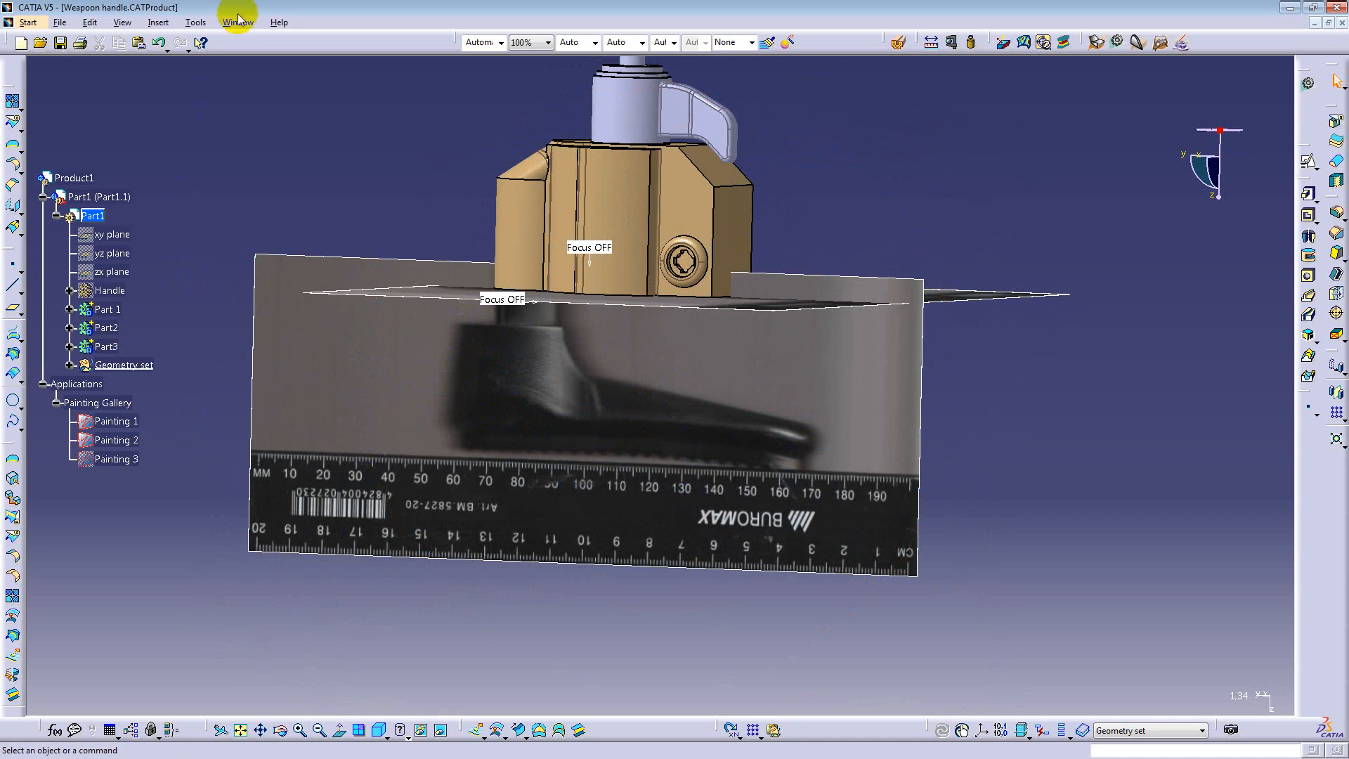
Step: Hide the Painting 2 and Painting 1 reference images and show Painting 3 again
right_click(112, 441)
key("Escape")
right_click(107, 420)
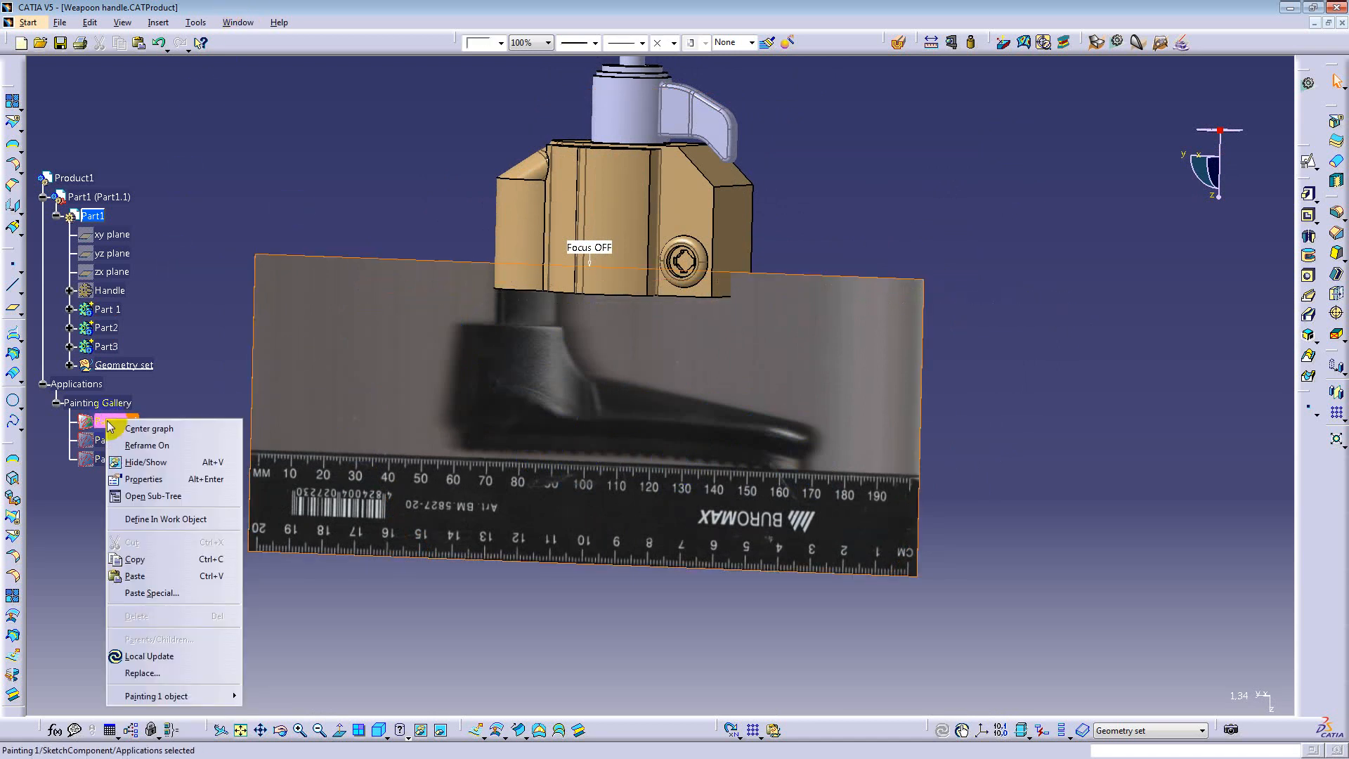
left_click(155, 462)
right_click(107, 458)
left_click(151, 499)
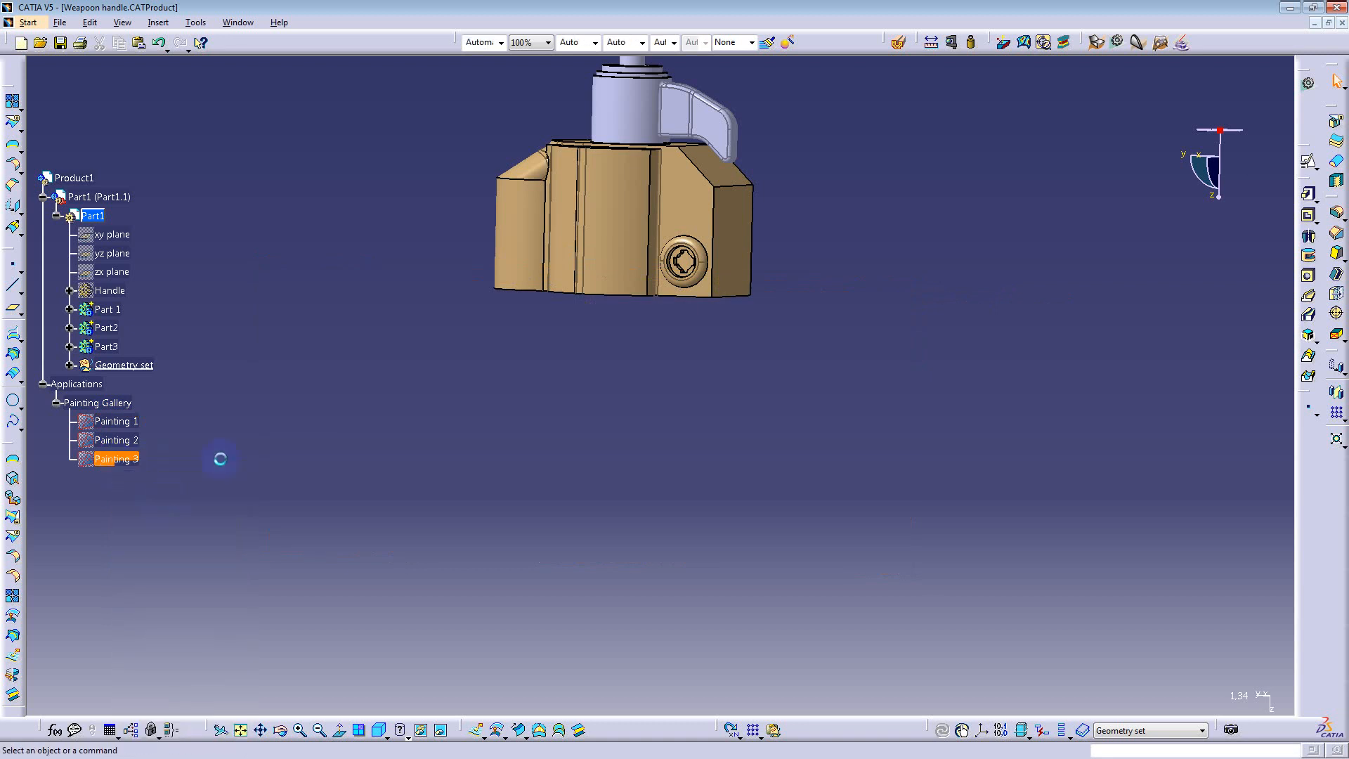
Step: Hide the whole Applications branch so that only the solid bodies are displayed
middle_click_drag(563, 289, 587, 422)
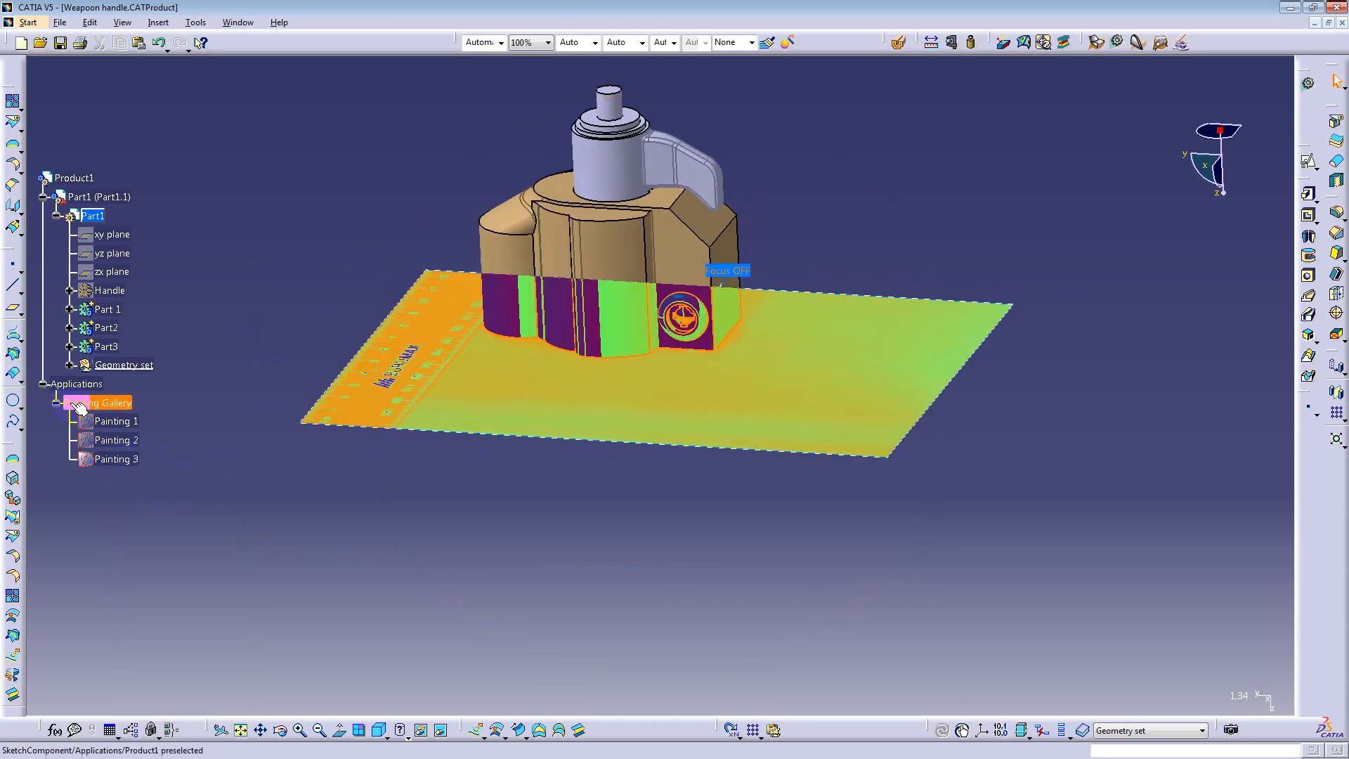
right_click(74, 388)
left_click(105, 431)
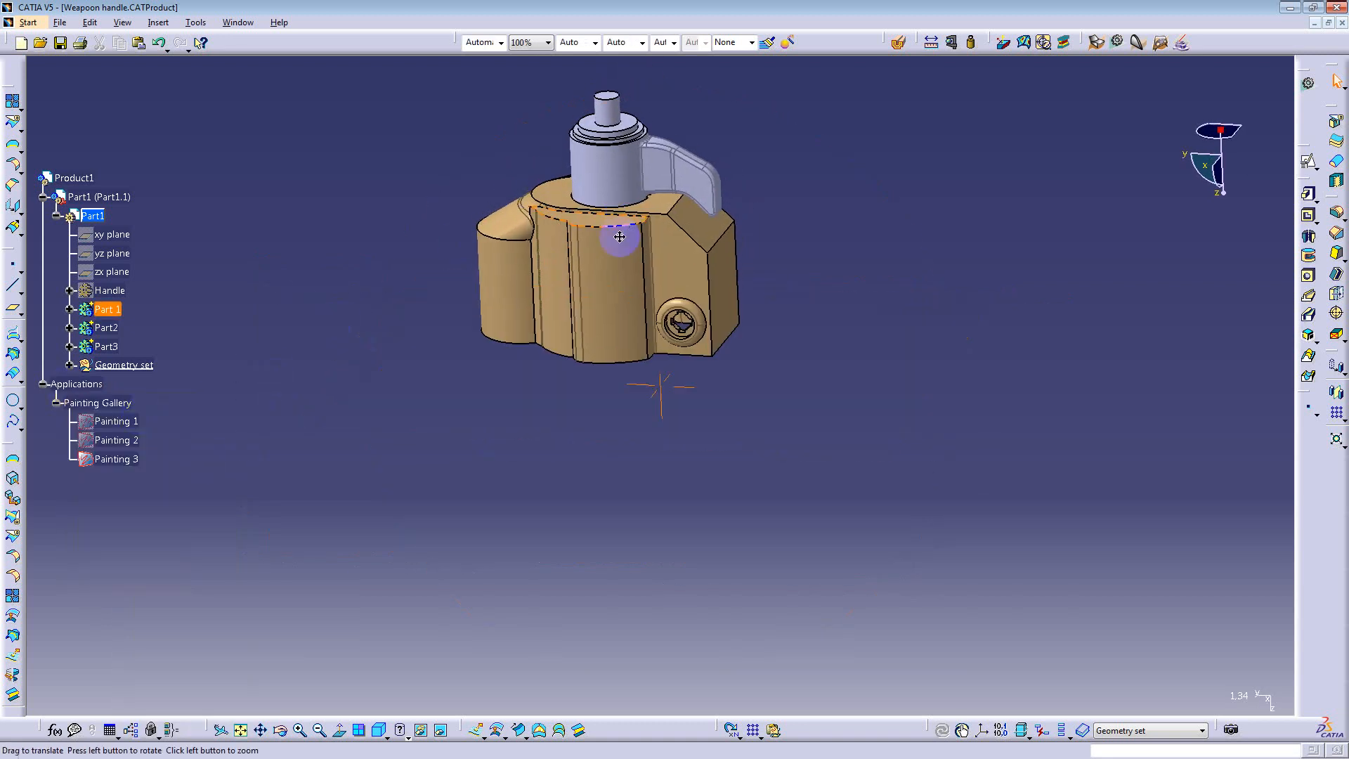
mouse_move(618, 235)
middle_mouse_down()
mouse_move(558, 447)
mouse_move(443, 467)
mouse_move(492, 280)
middle_mouse_up()
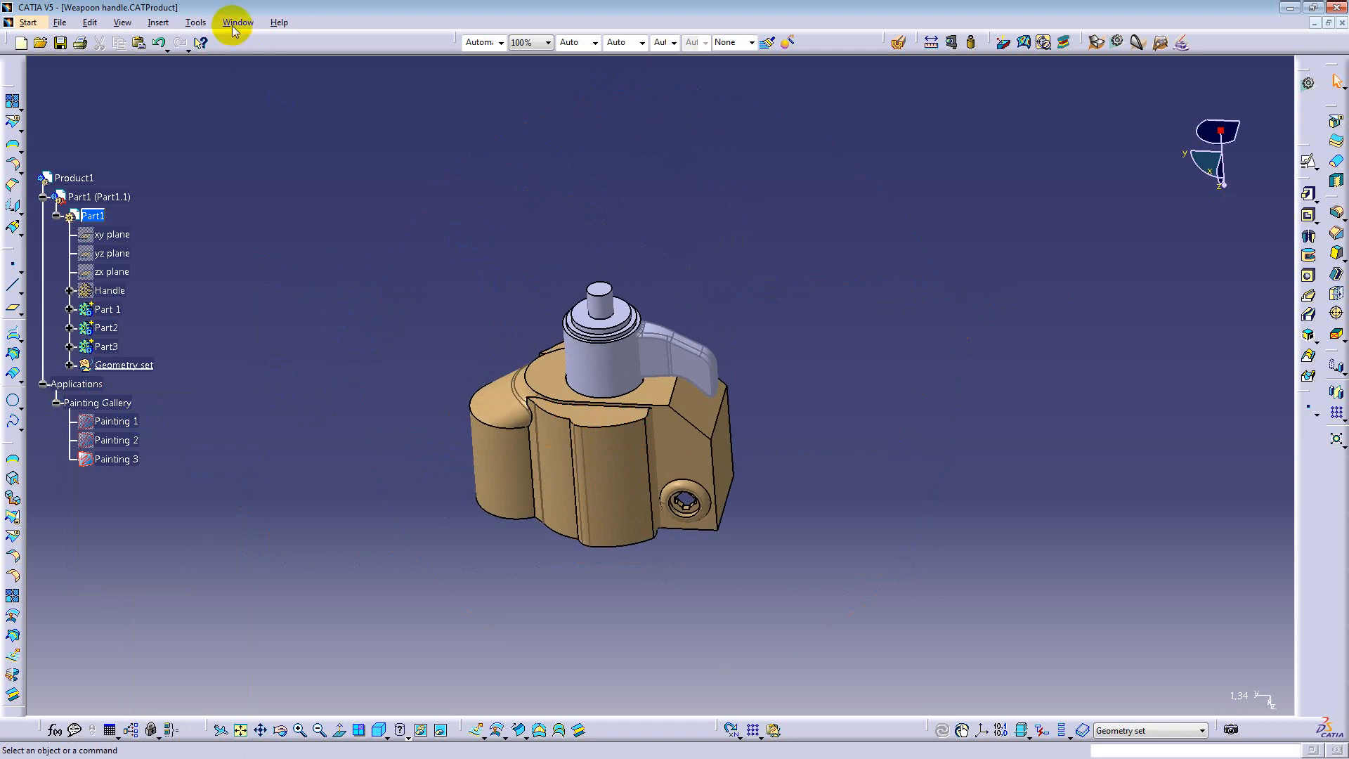
Step: Switch to the open Final Test (Variant 2) lever part and inspect its geometry and parameter list
left_click(236, 22)
left_click(332, 130)
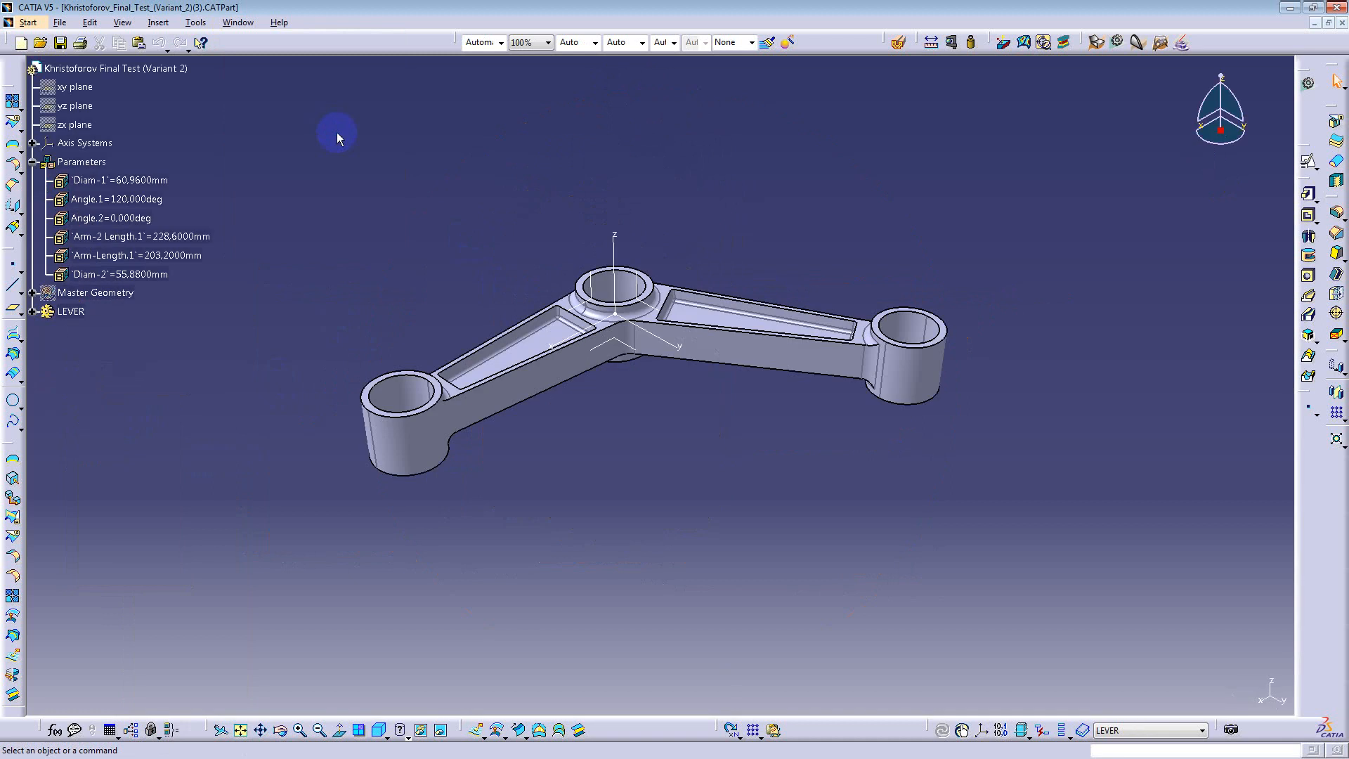
middle_click_drag(528, 242, 591, 448)
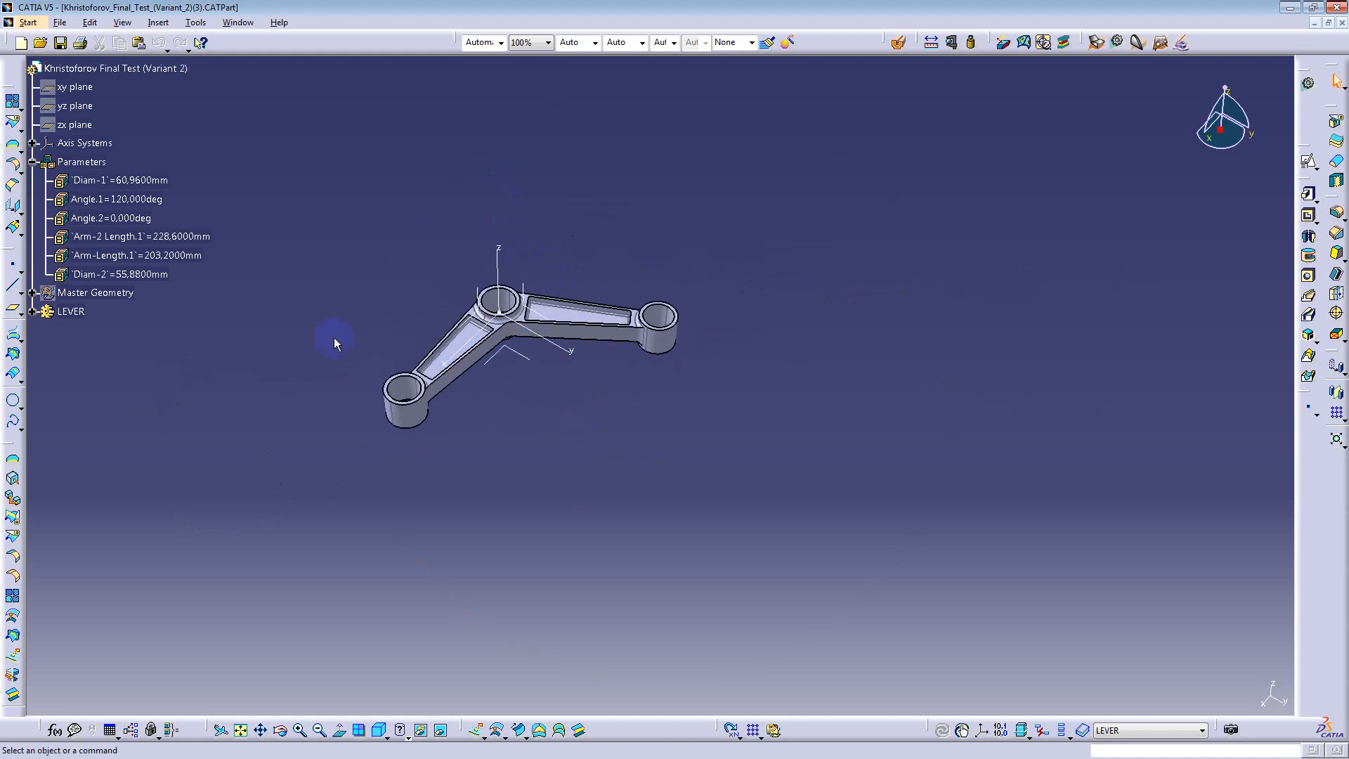
middle_click_drag(435, 274, 662, 390)
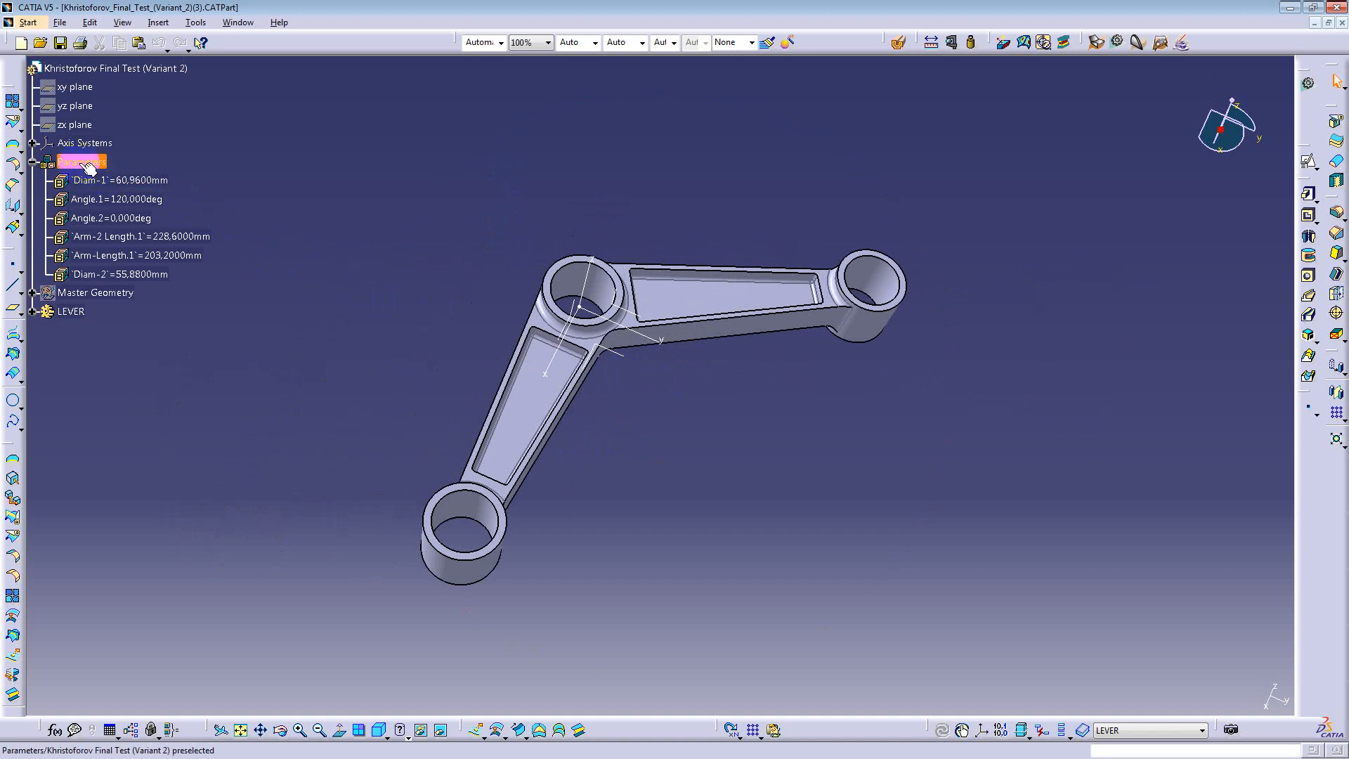
left_click_drag(33, 195, 46, 195)
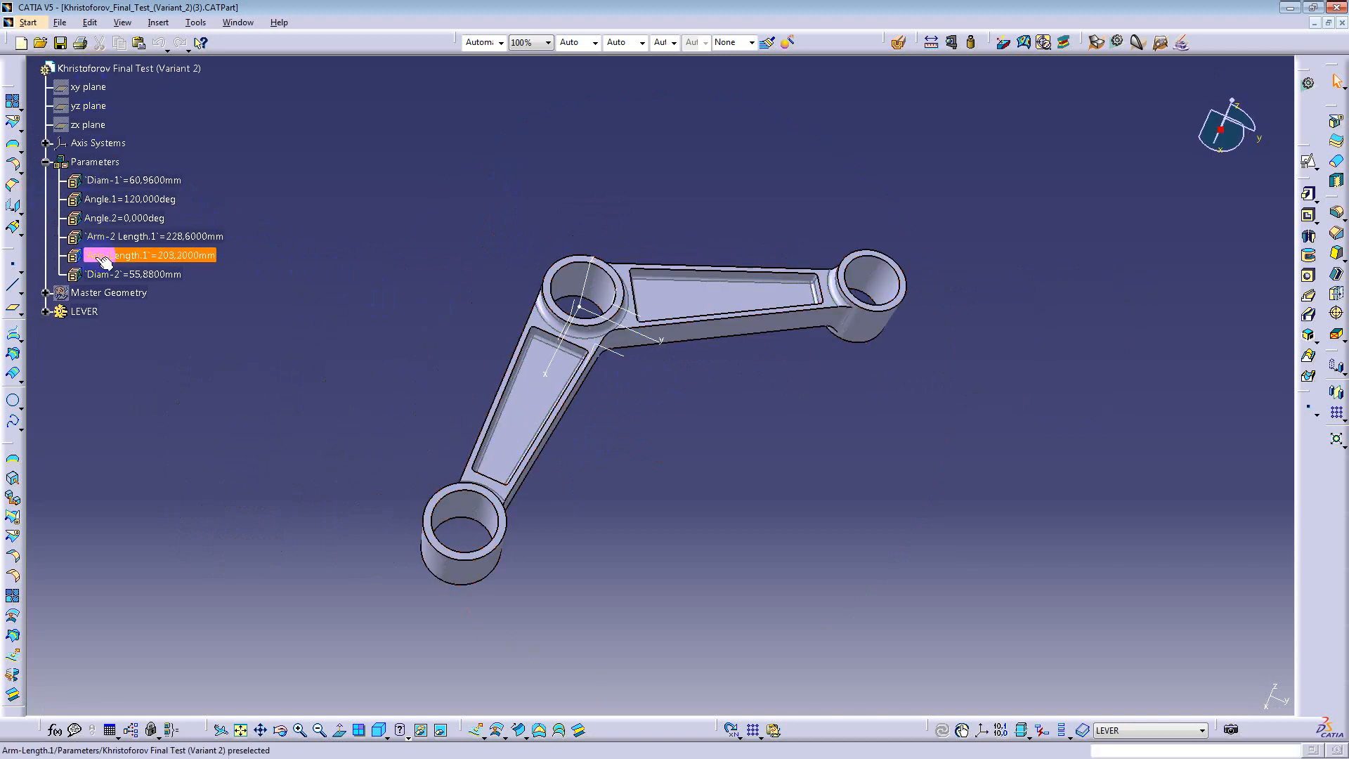
scroll(96, 178, "up", 1)
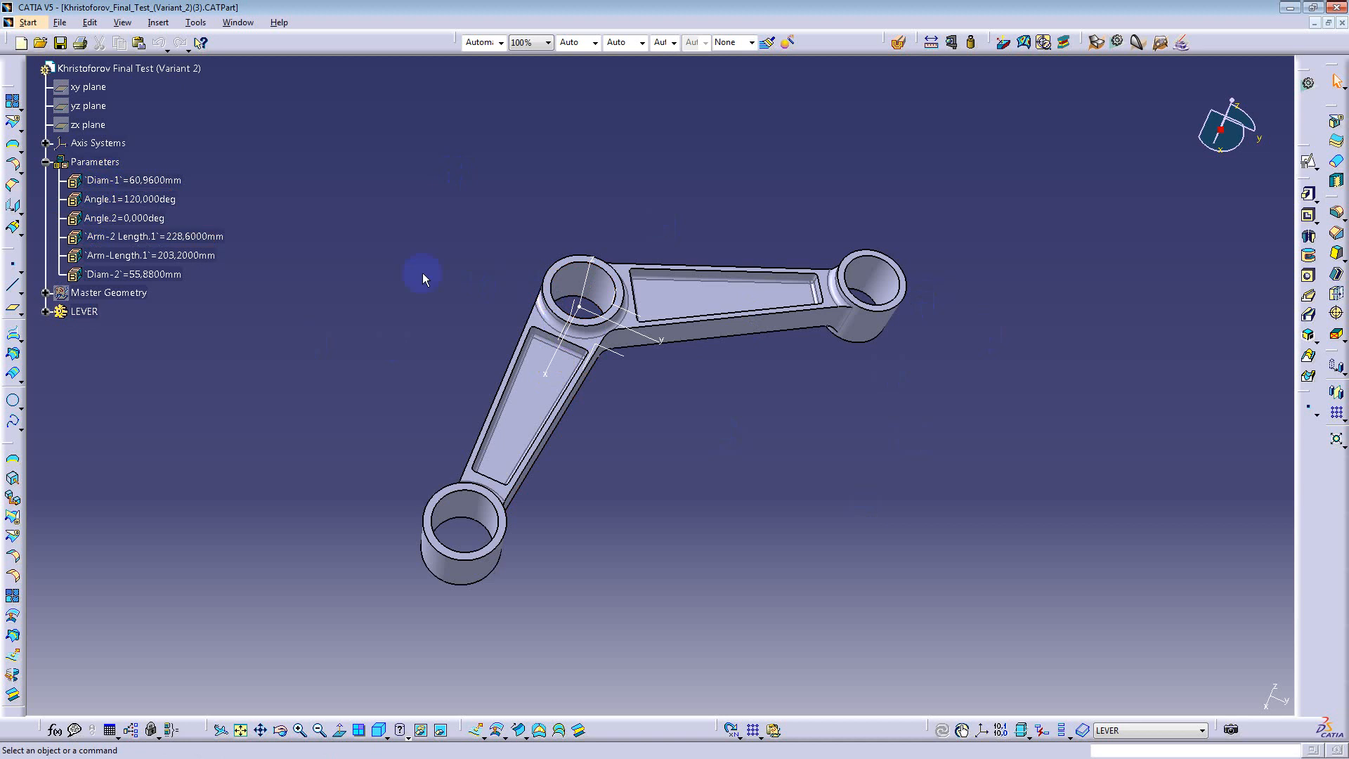
Step: Set the lever's Diam-1 parameter to 55 mm
left_click(123, 181)
double_click(123, 181)
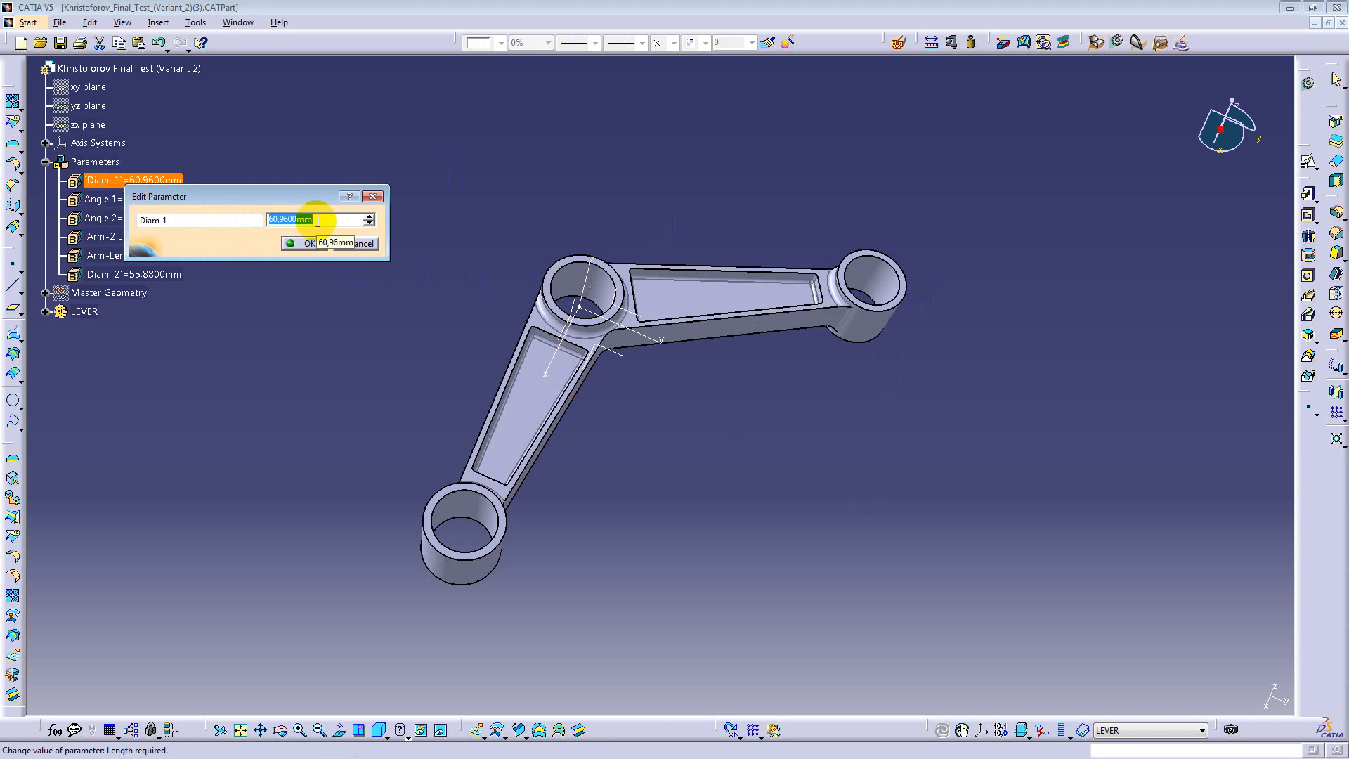
type("55")
key("Return")
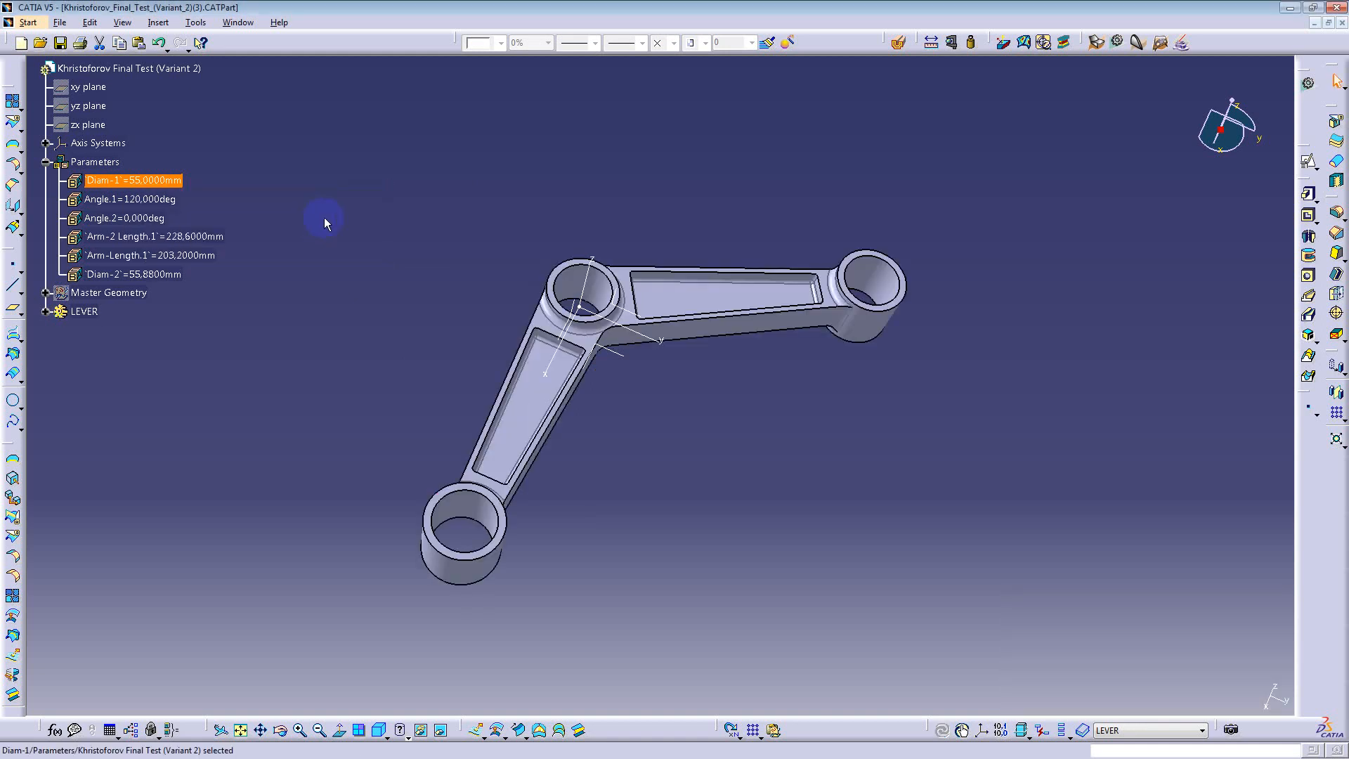
Step: Set the lever's Diam-1 parameter to 40 mm and inspect the updated central boss
double_click(165, 180)
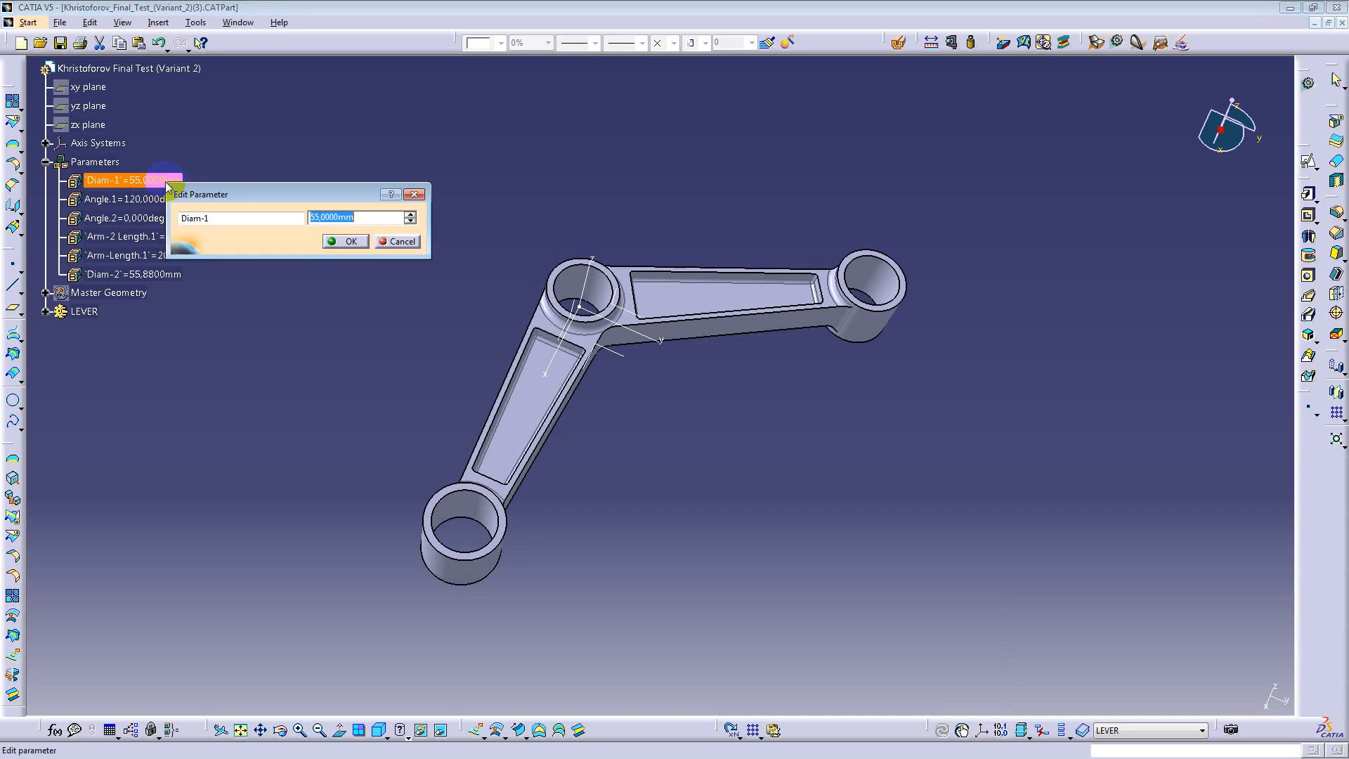
type("40")
key("Return")
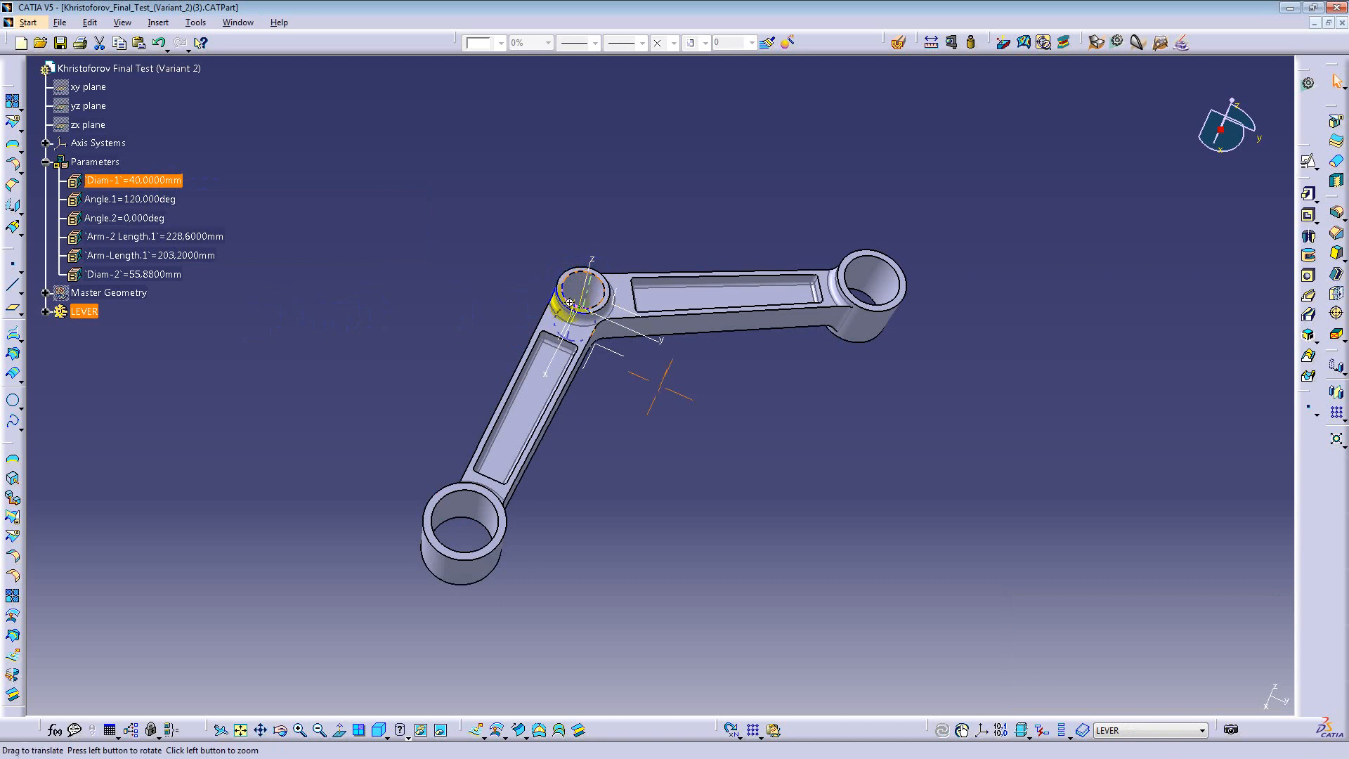
middle_click_drag(570, 298, 643, 330)
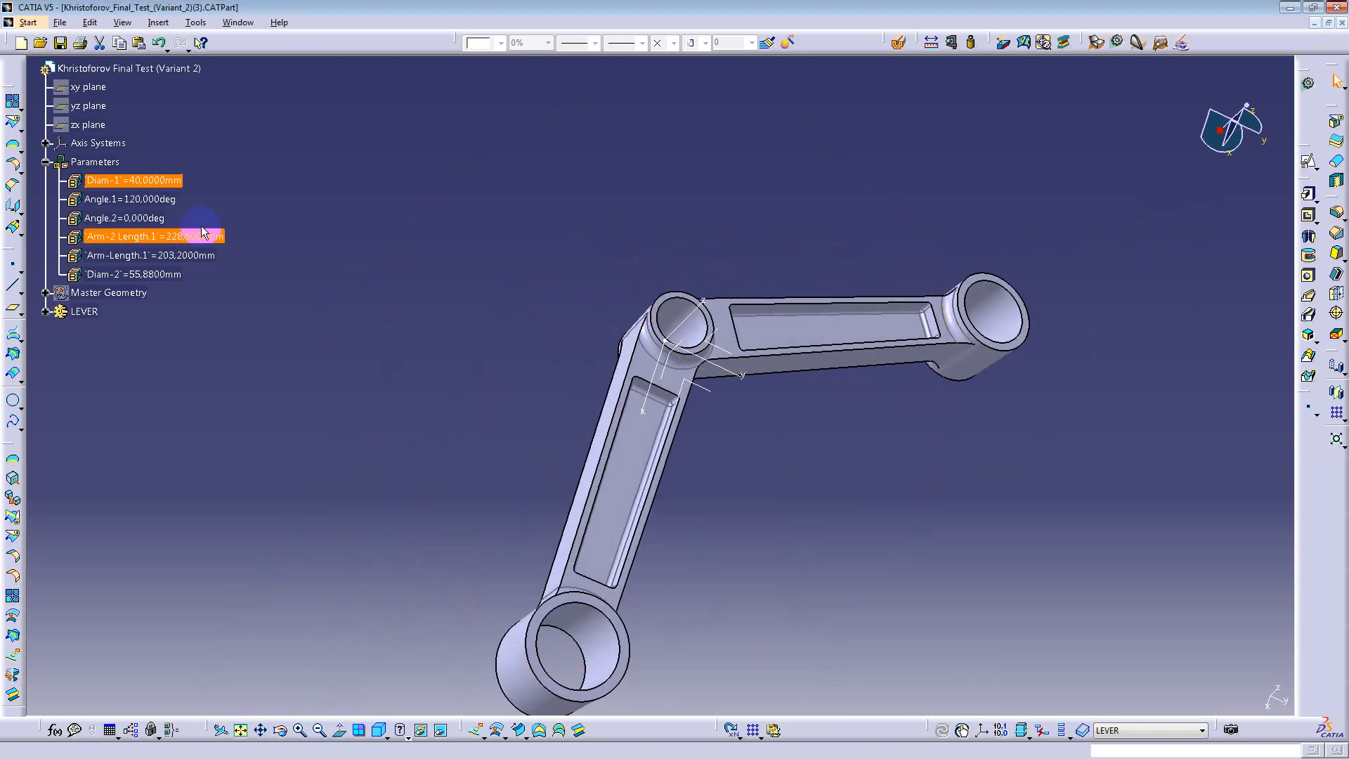
Step: Try to set the lever's Diam-1 parameter to 70 mm, and dismiss the update diagnosis
double_click(145, 181)
type("70")
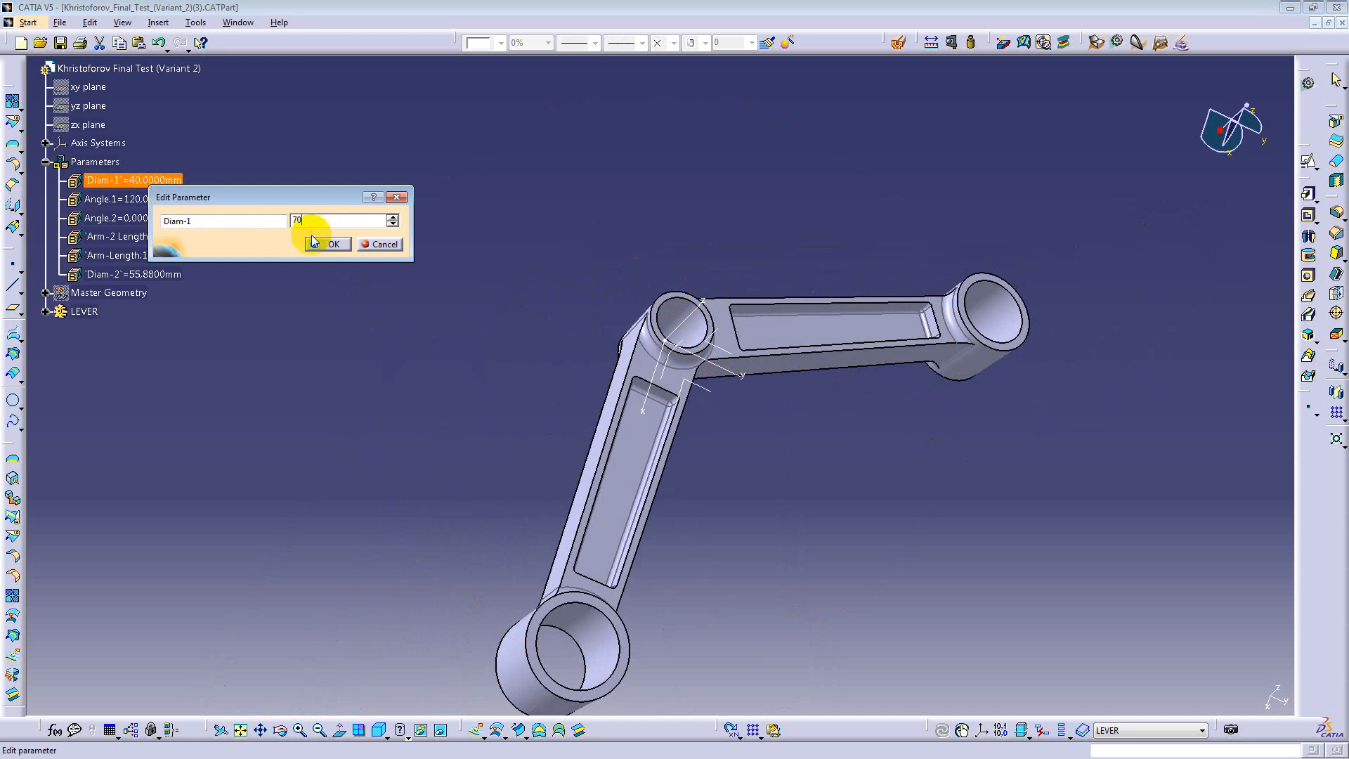
left_click(328, 243)
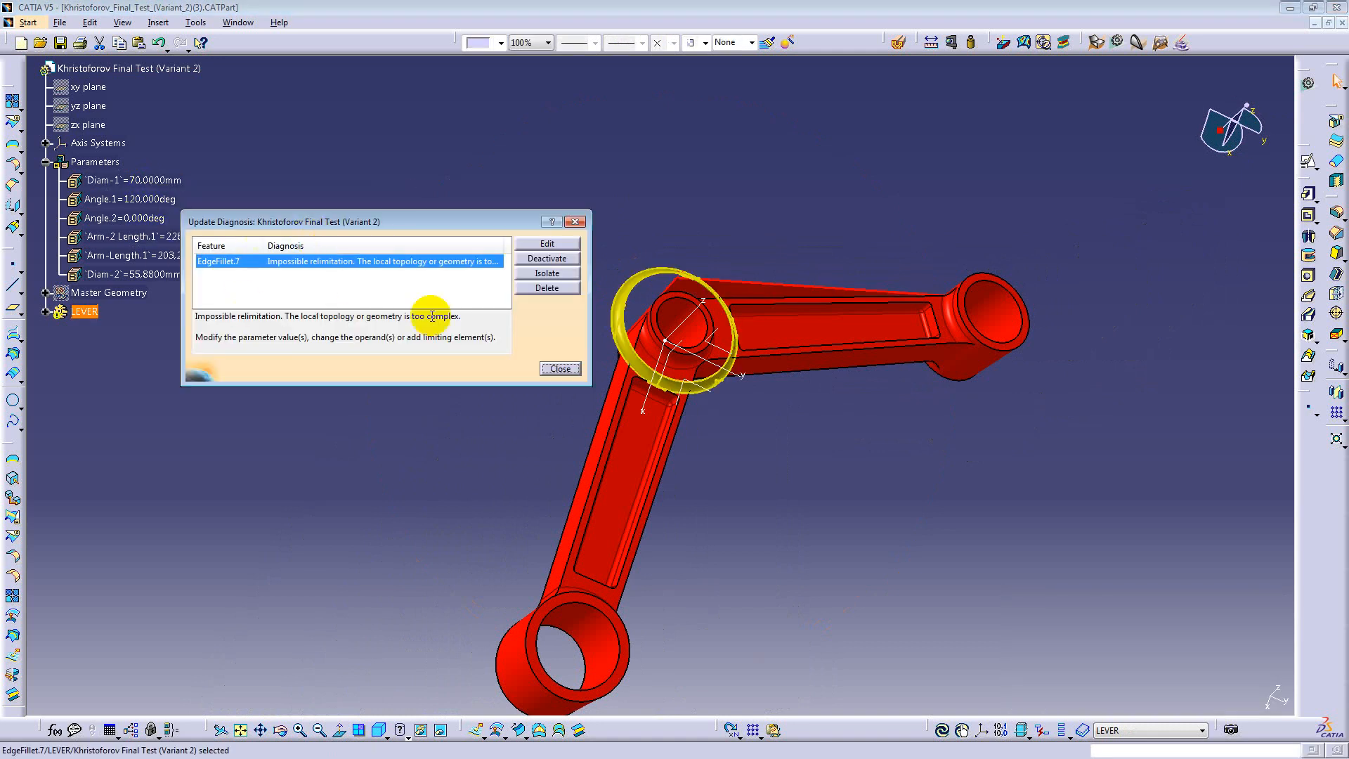
left_click(561, 368)
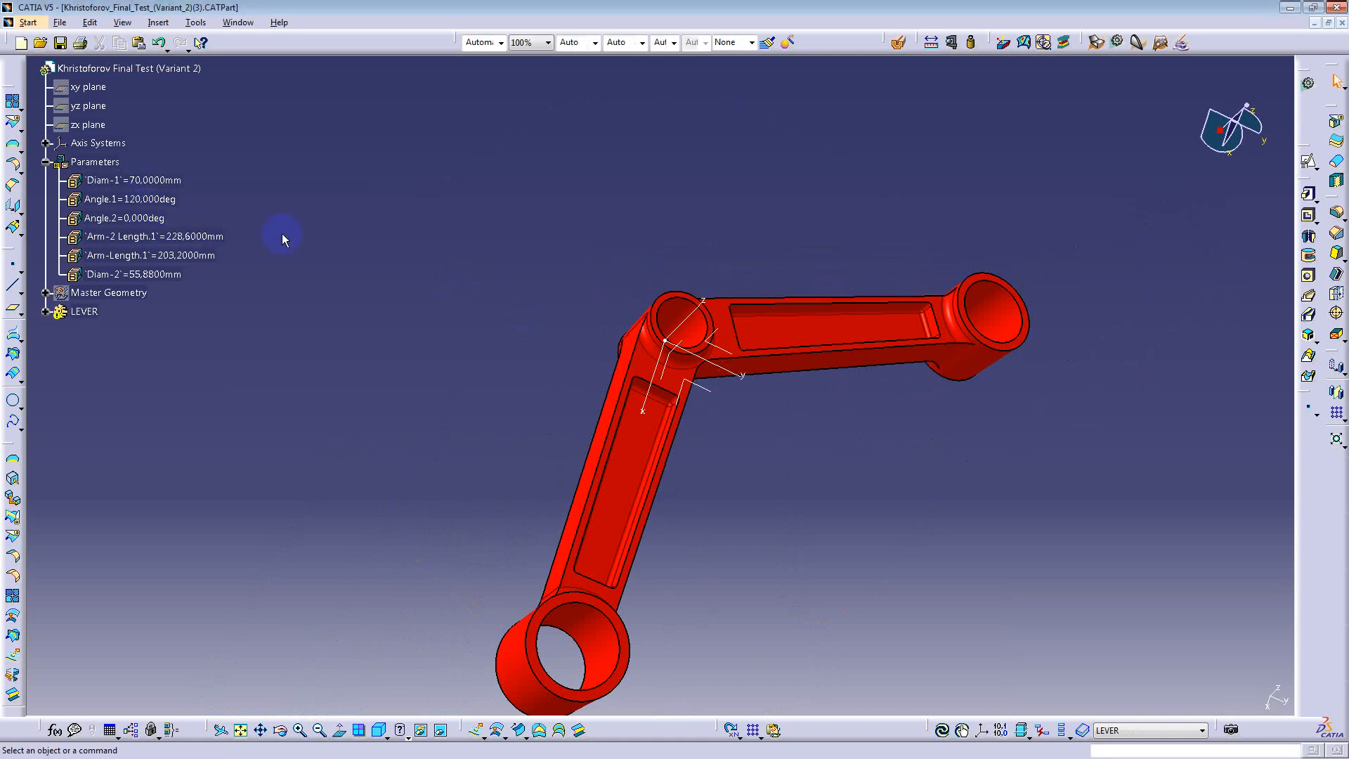
Step: Set the lever's Diam-1 parameter to 60 mm and inspect the rebuilt lever
double_click(134, 181)
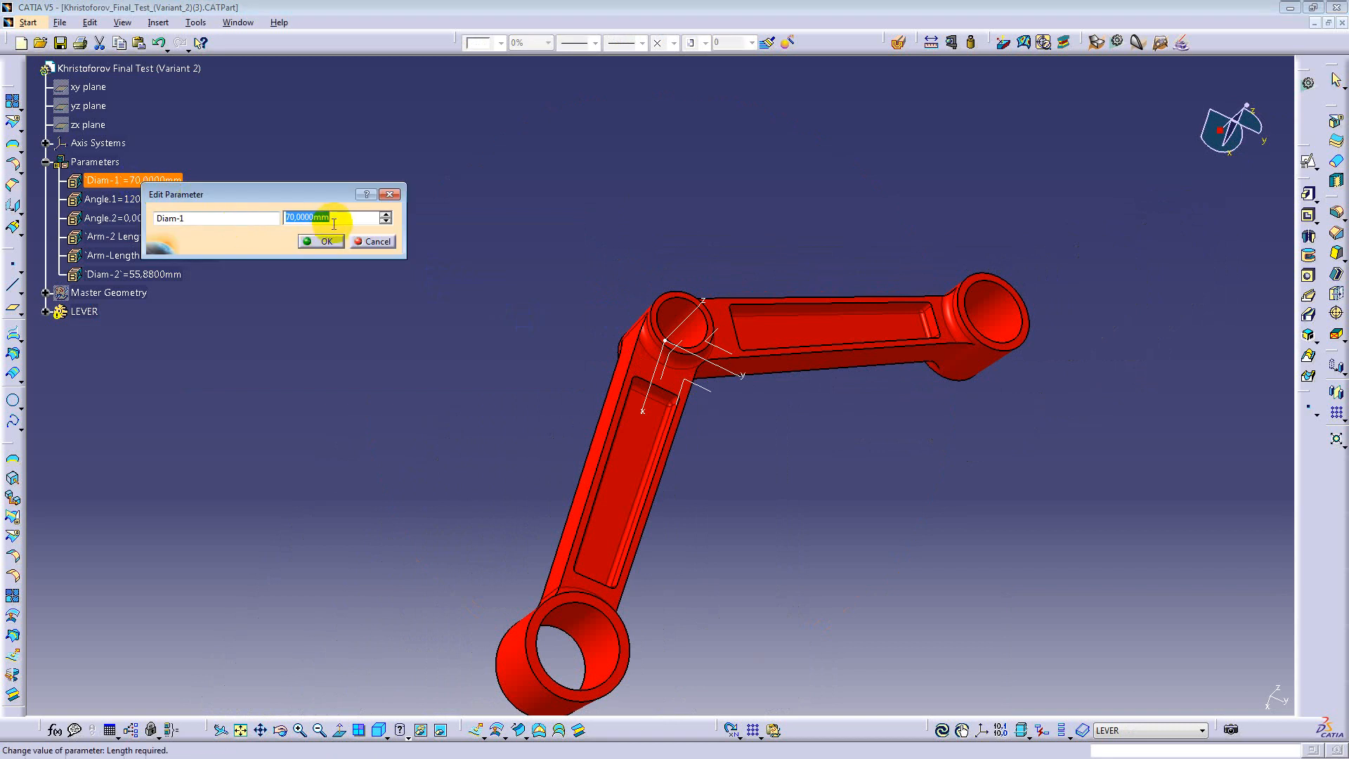
type("6")
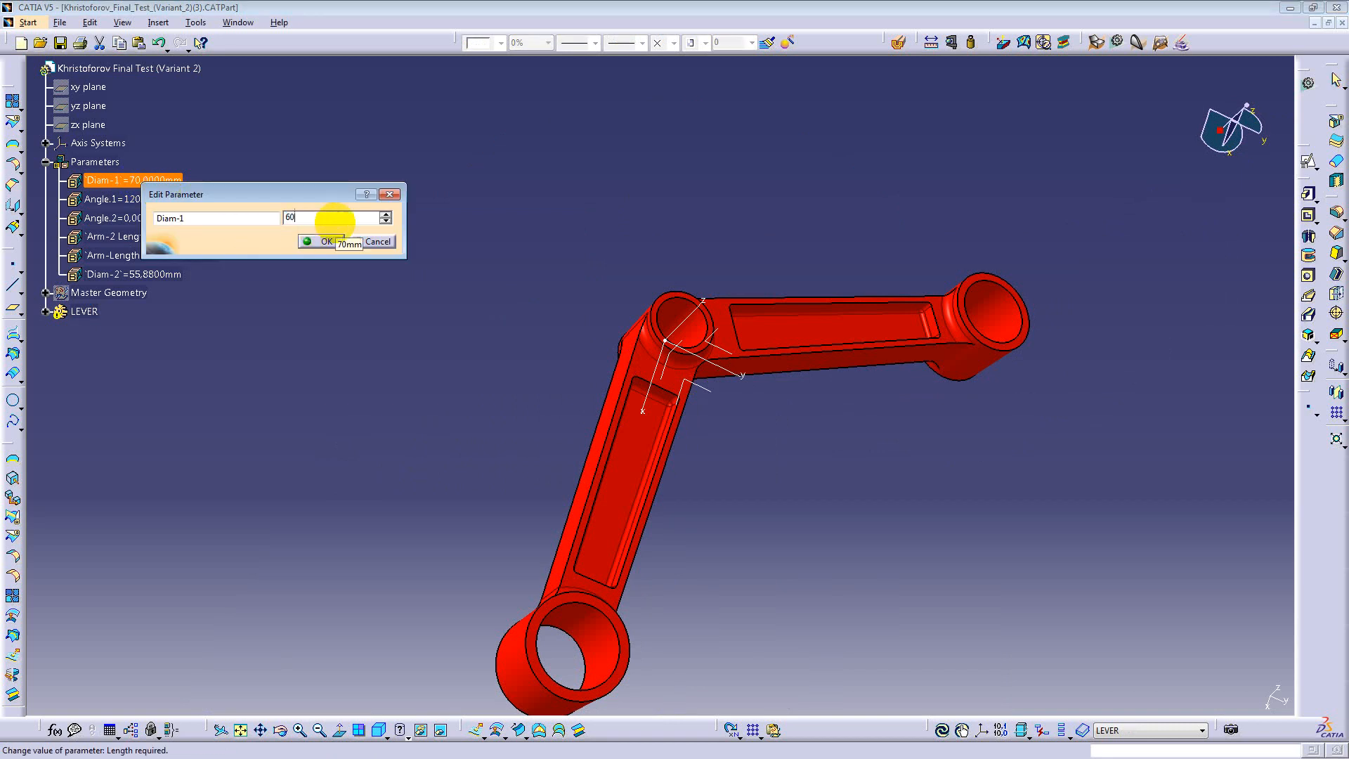
type("0")
key("Return")
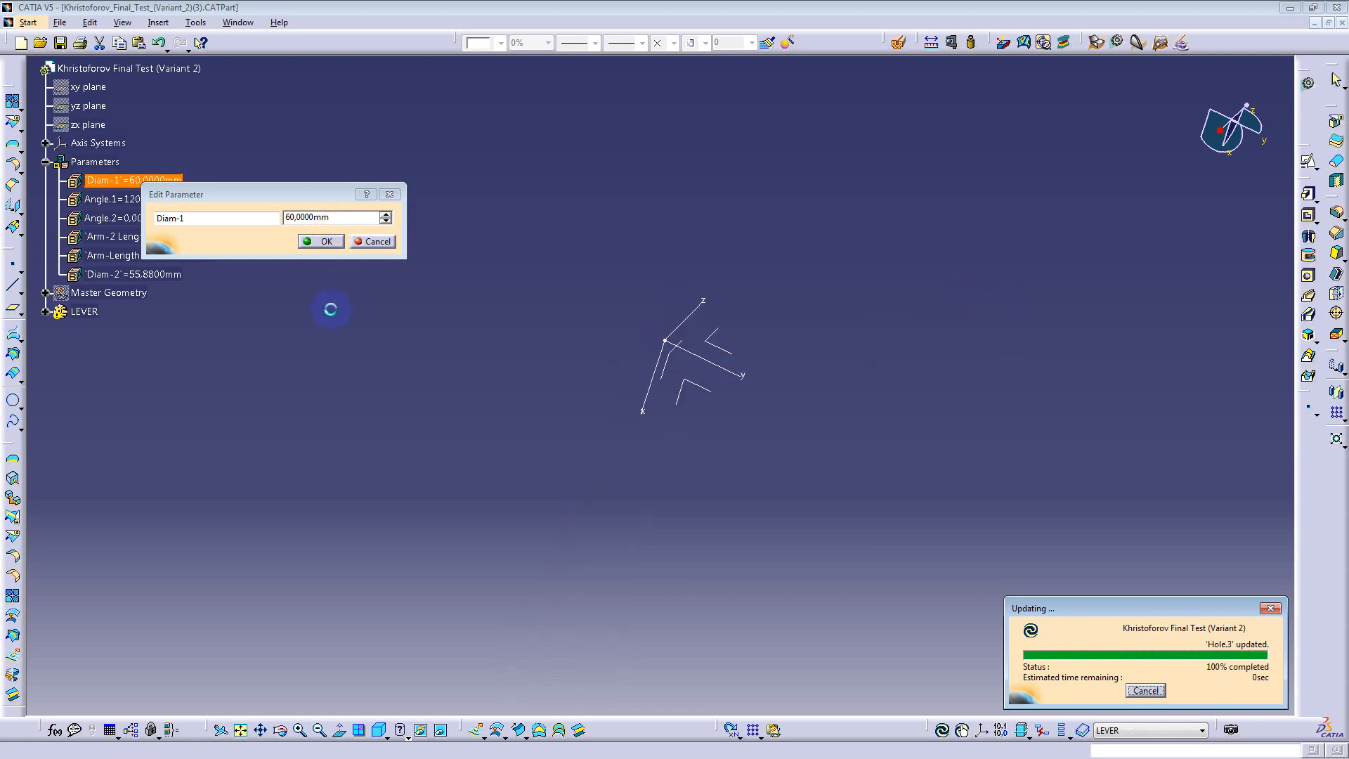
mouse_move(796, 468)
middle_mouse_down()
mouse_move(660, 371)
mouse_move(633, 382)
mouse_move(675, 462)
mouse_move(659, 506)
middle_mouse_up()
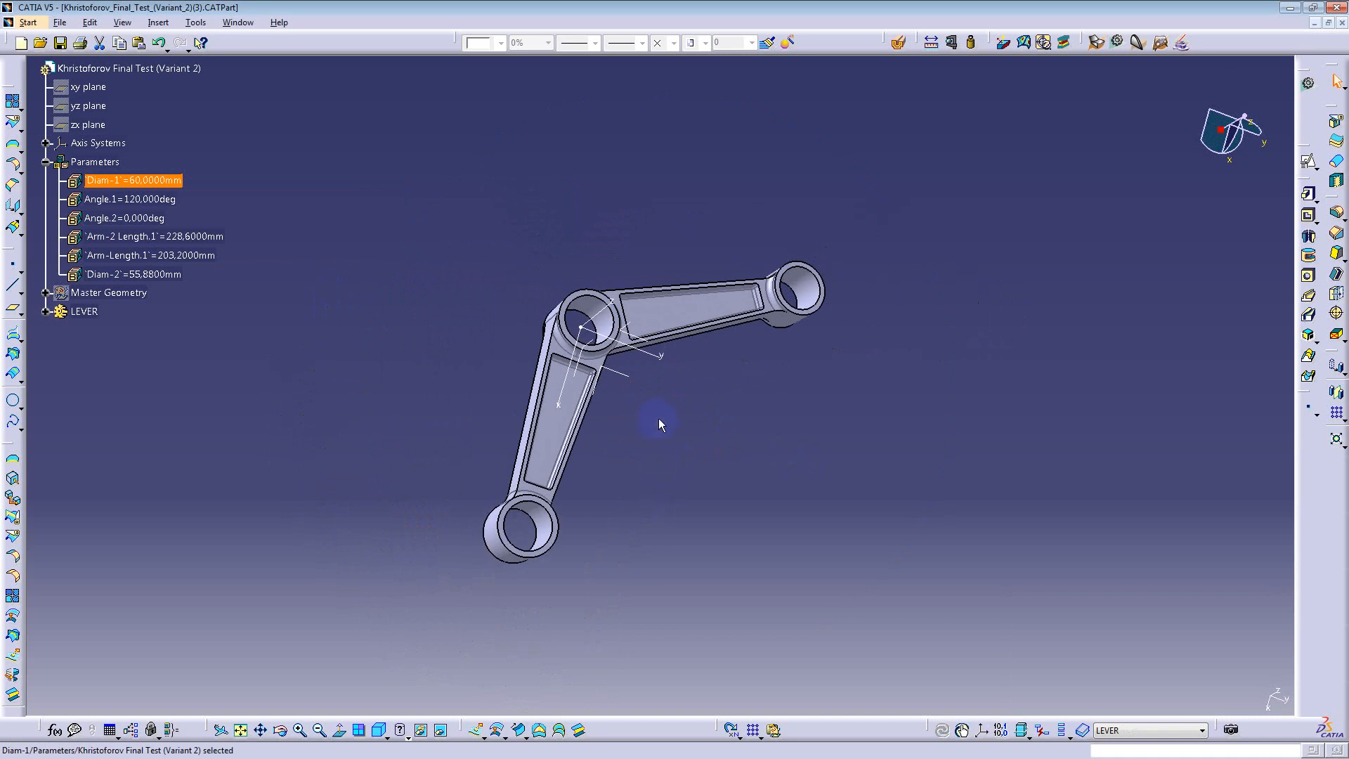
mouse_move(665, 421)
middle_mouse_down()
mouse_move(445, 260)
mouse_move(590, 357)
middle_mouse_up()
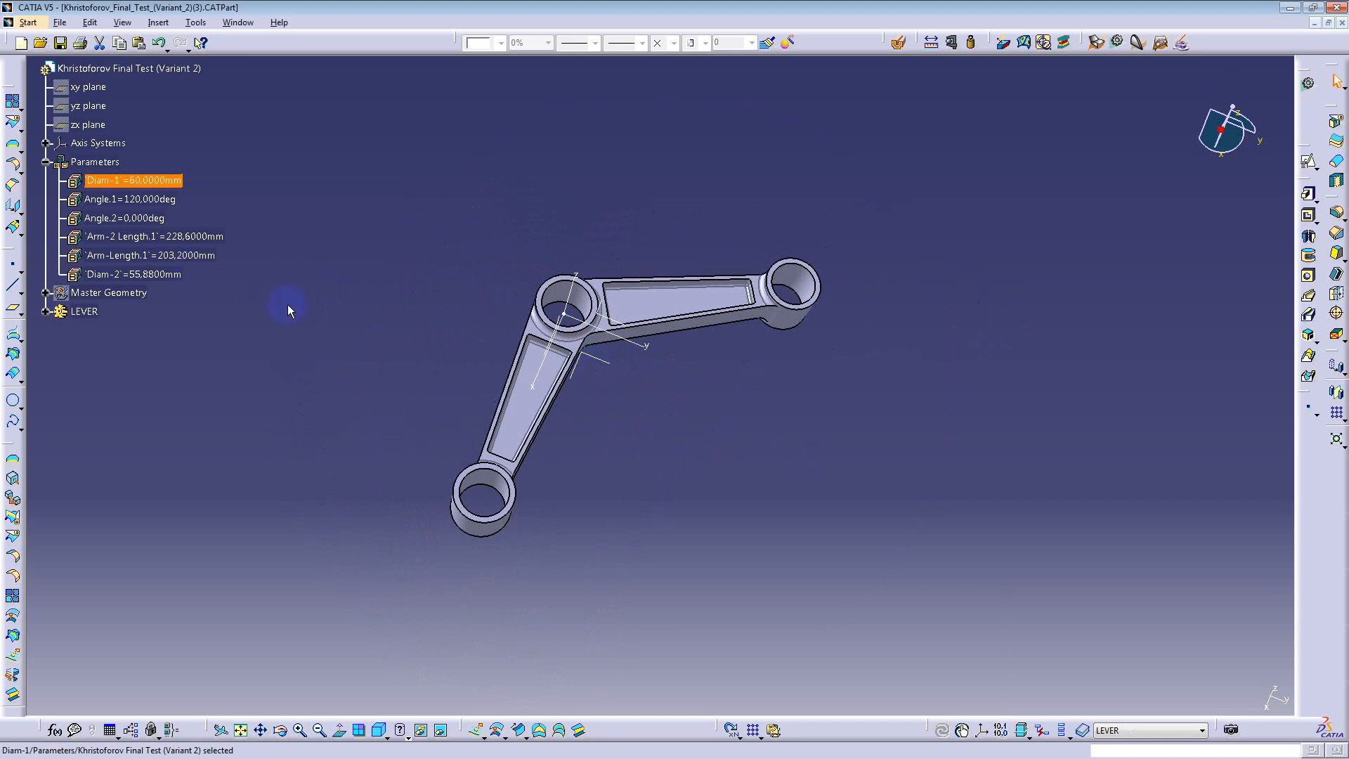
Step: Set the lever's Angle.1 parameter to 100 deg and rebuild the part
middle_click_drag(676, 427, 671, 267)
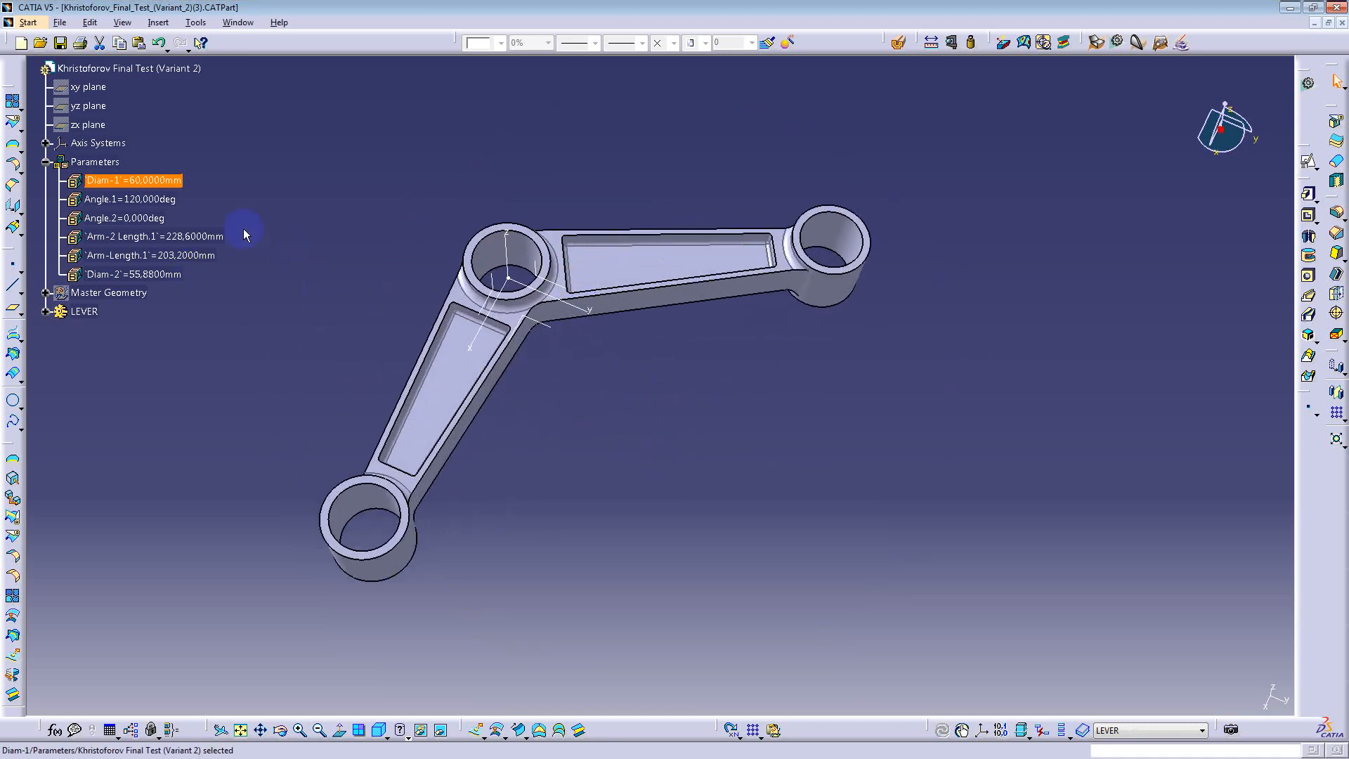
double_click(121, 199)
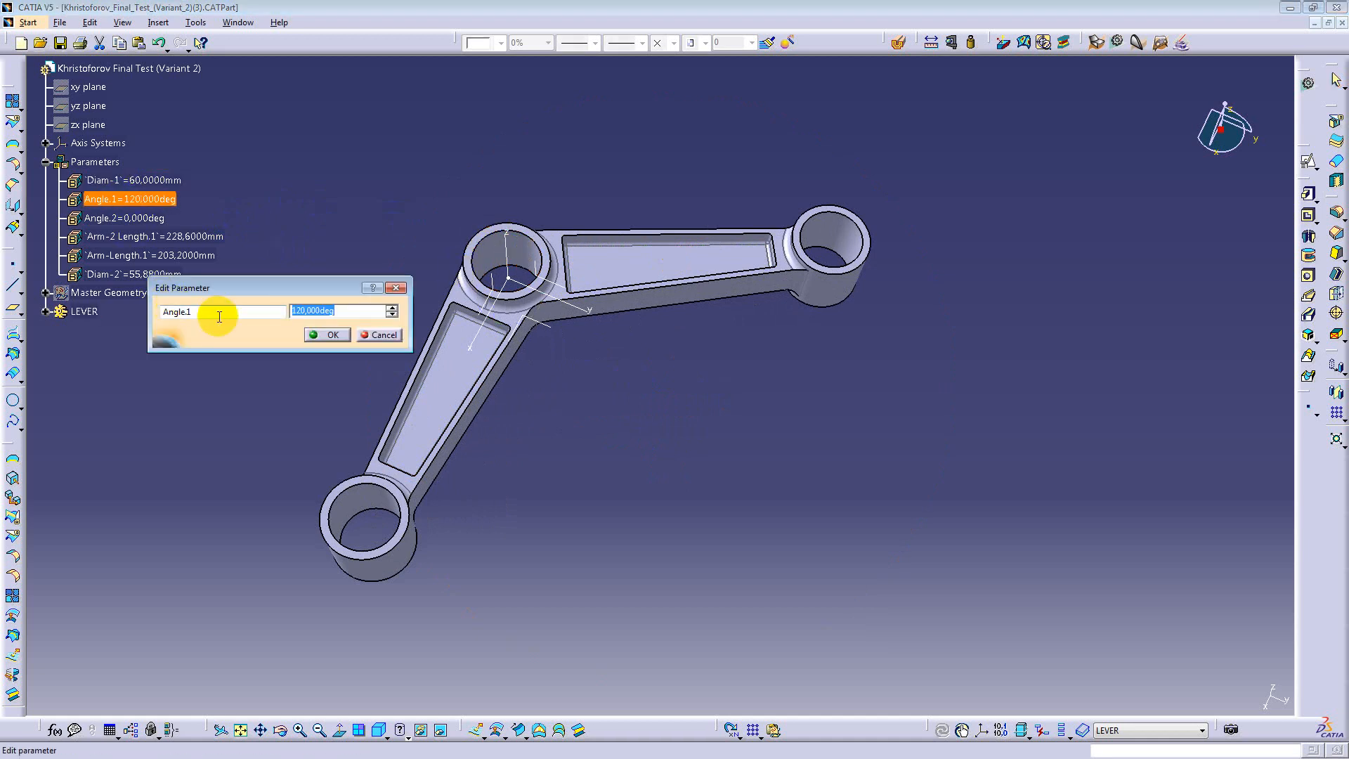
type("1")
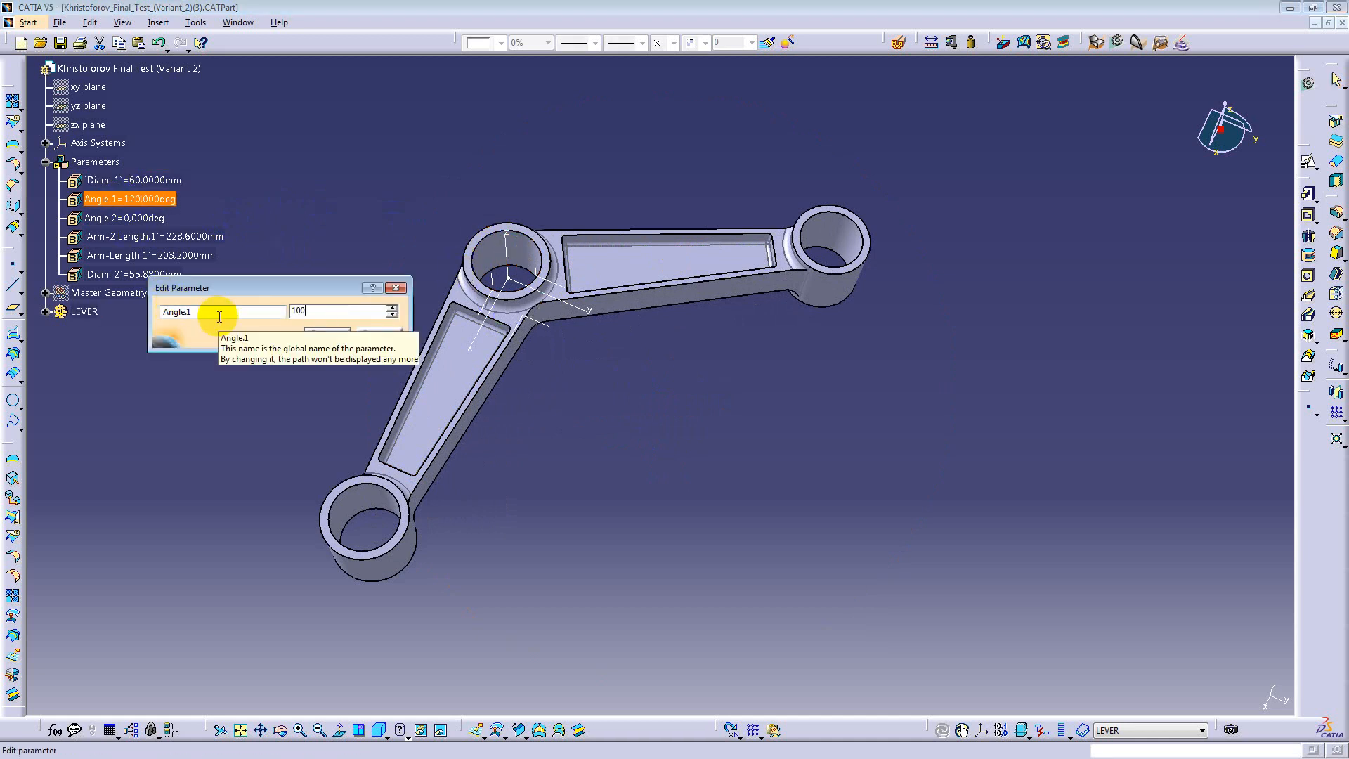
type("00")
key("Return")
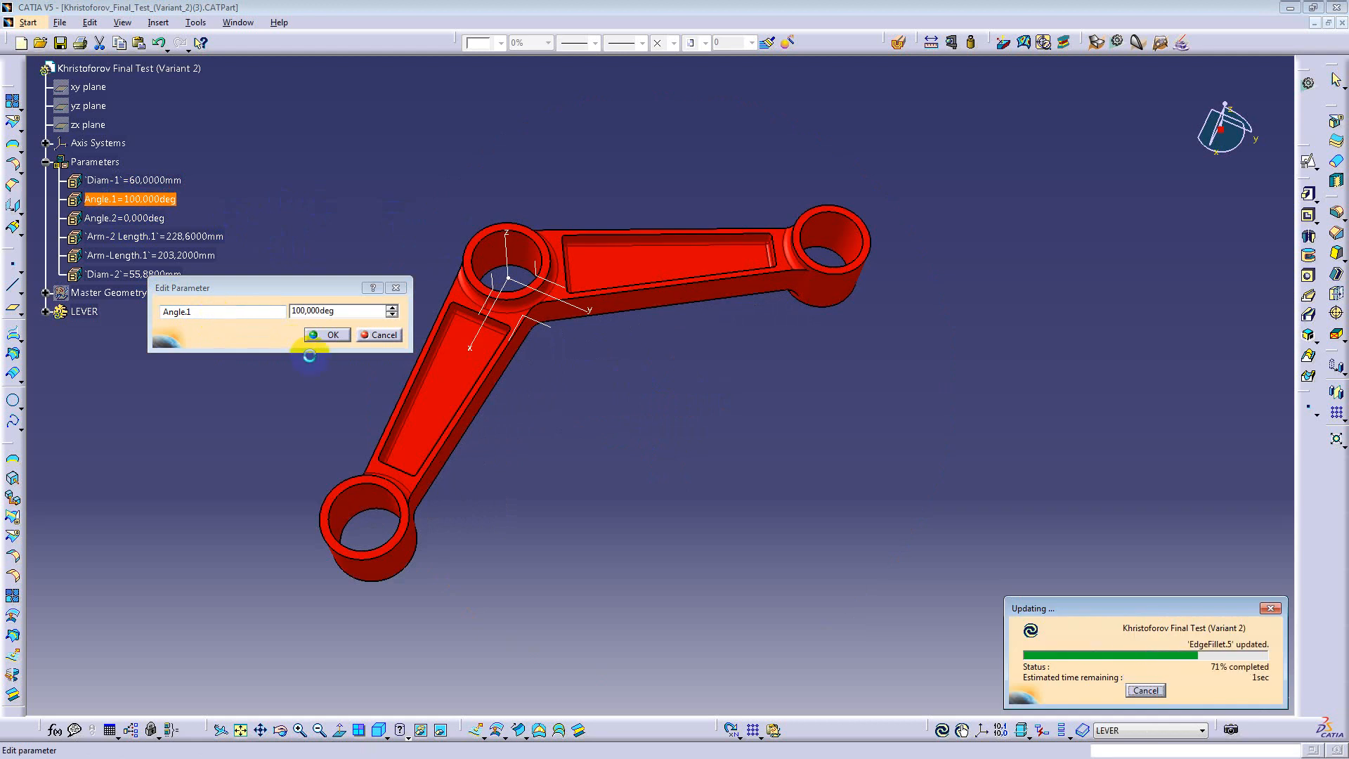
left_click(314, 336)
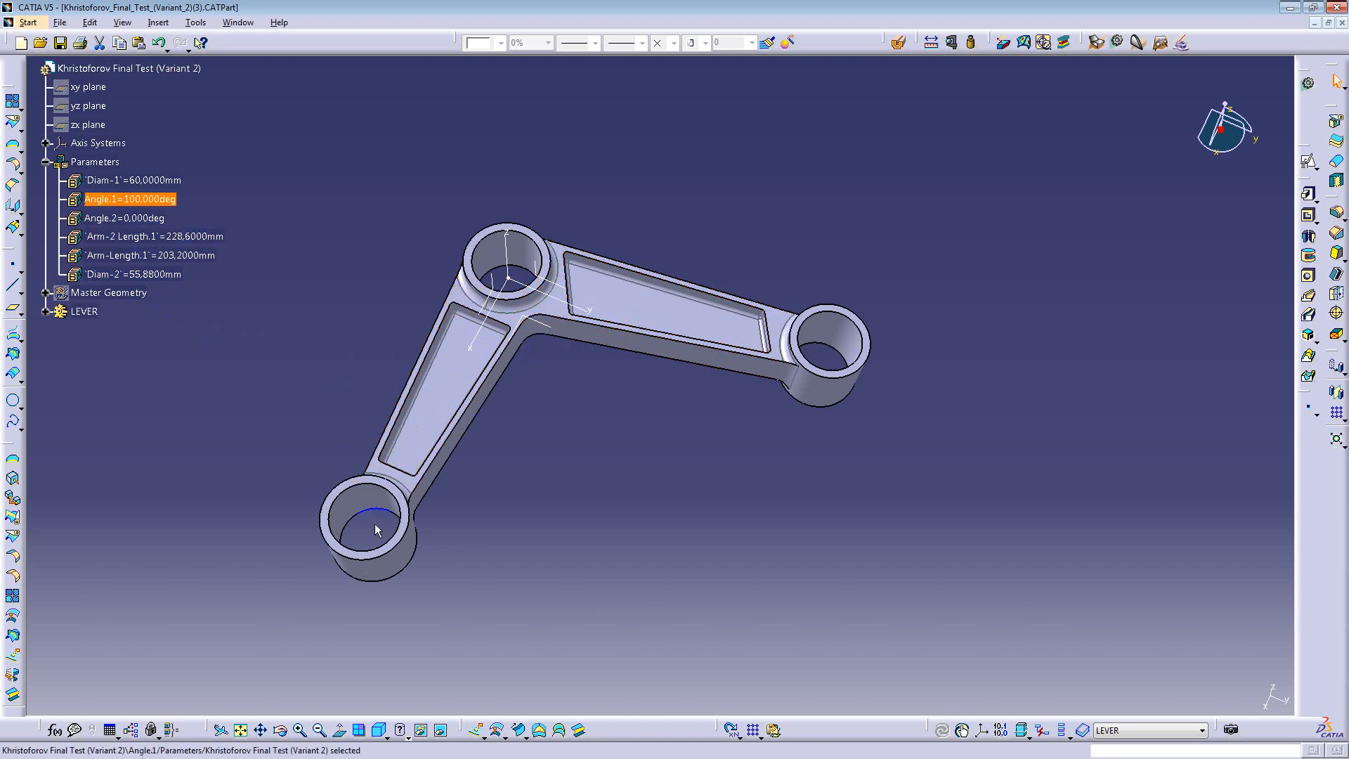
Step: Try setting Arm-2 Length.1 to 150 mm and Arm-Length.1 to 170 mm, and undo both length changes
left_click(172, 232)
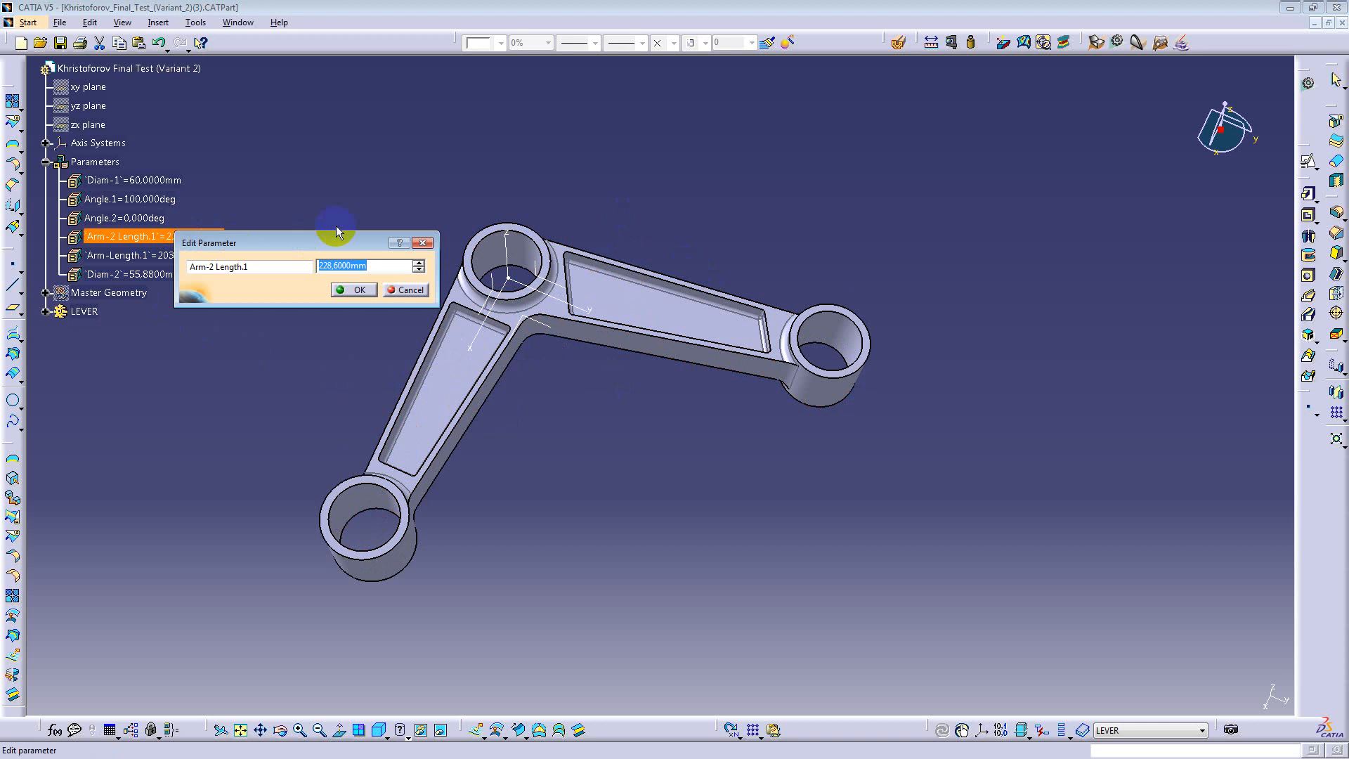
type("150")
key("Return")
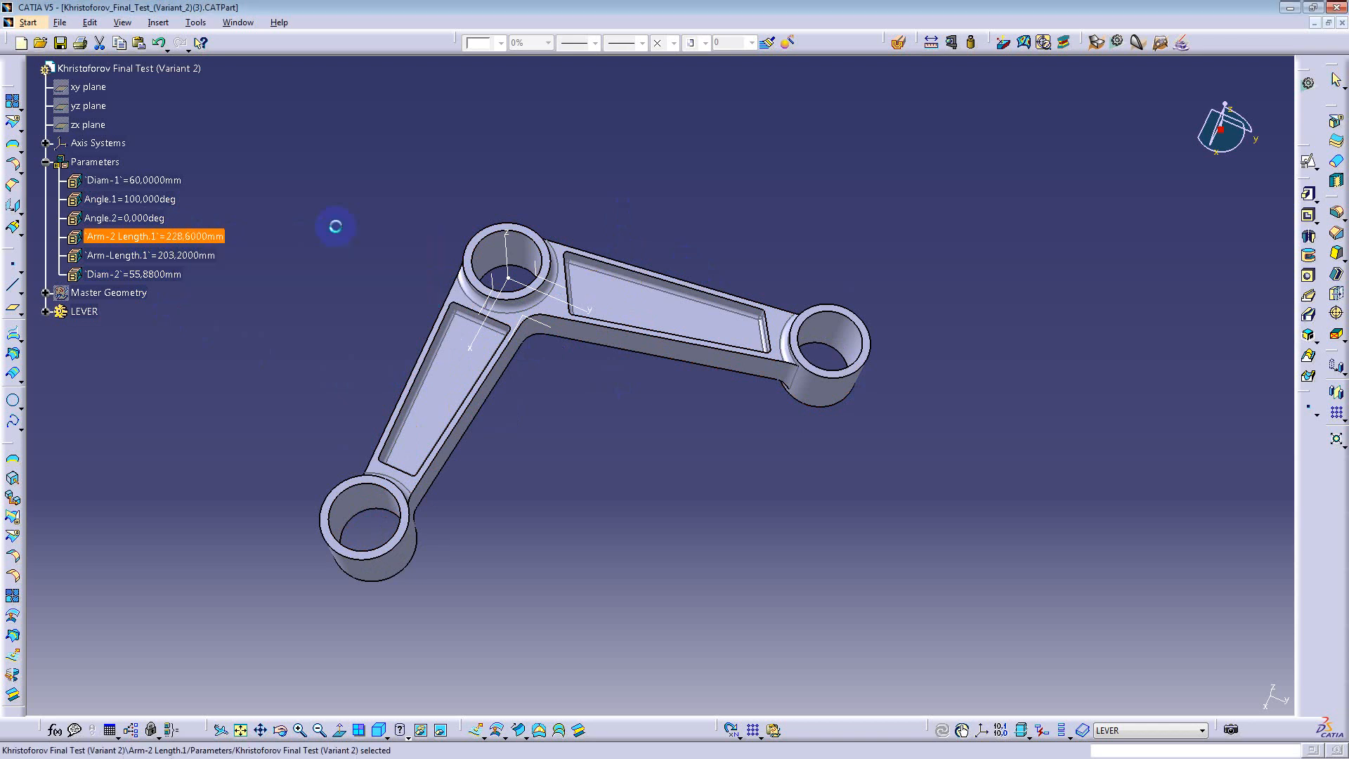
double_click(210, 257)
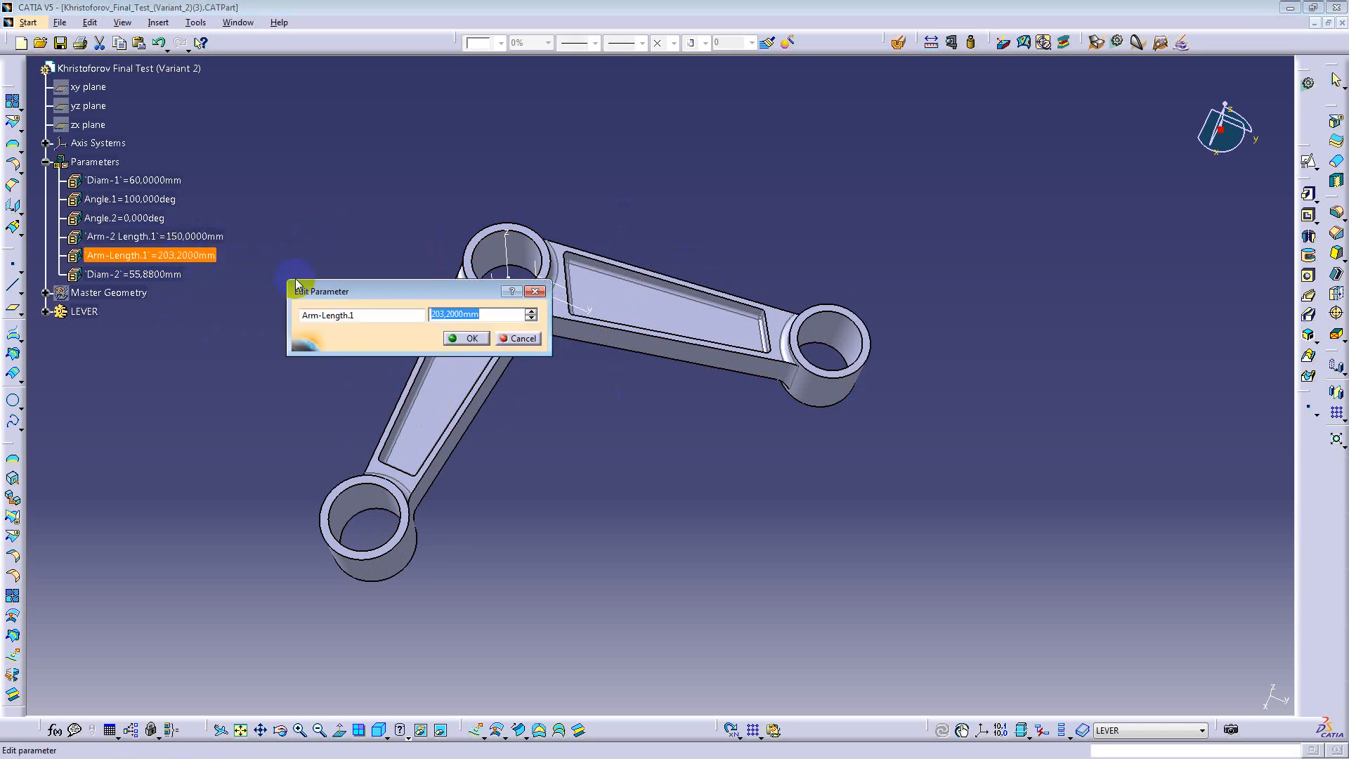
type("15")
key("Return")
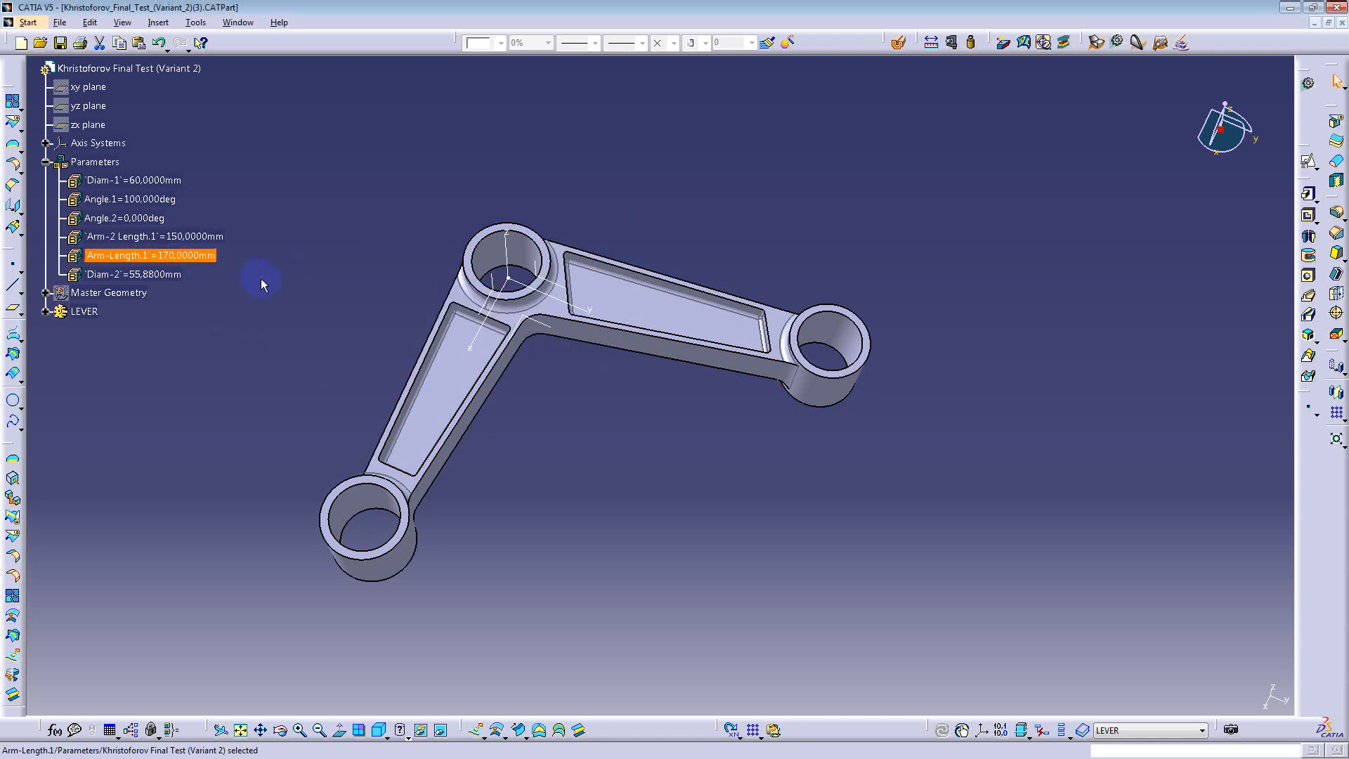
key("ctrl+z")
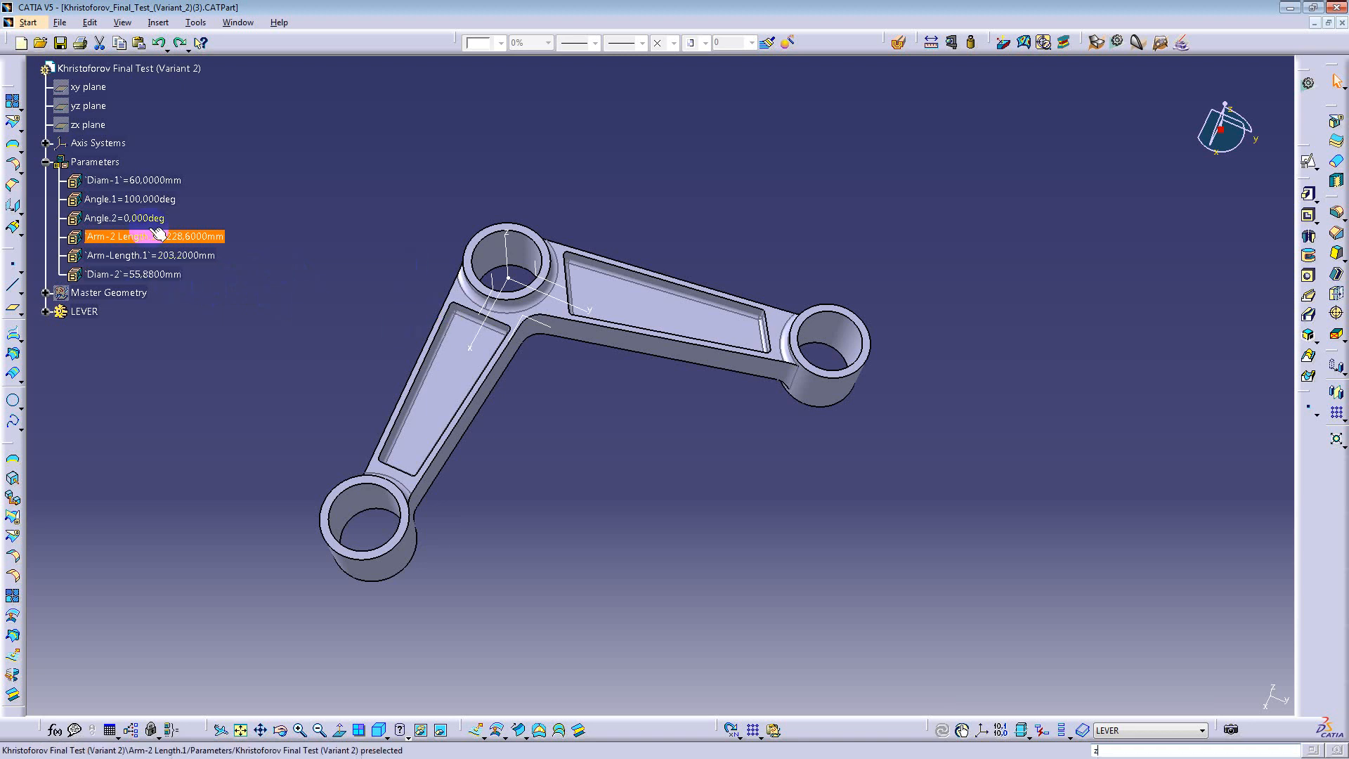
Step: Examine the lever from several angles, highlighting the Diam-1 parameter and the bore of the central boss
left_click(172, 181)
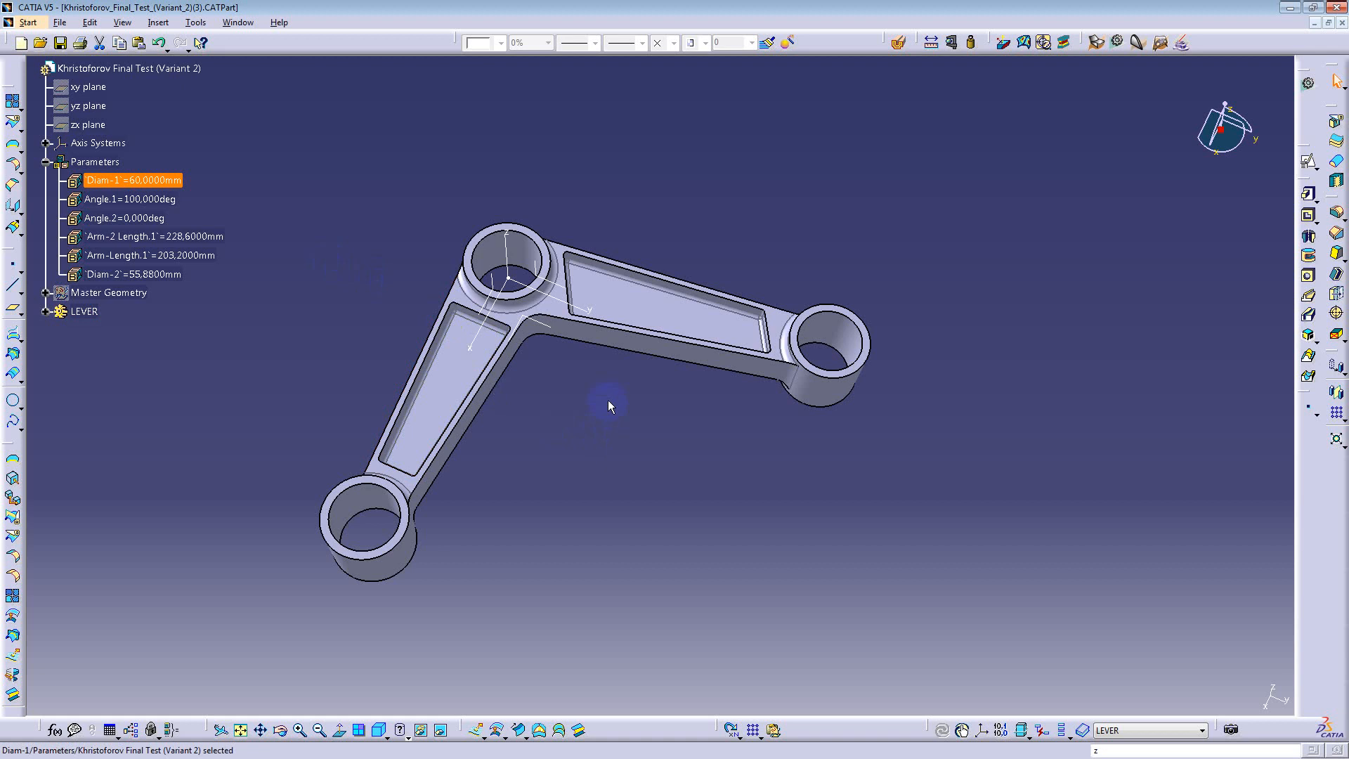
middle_click_drag(608, 397, 671, 408)
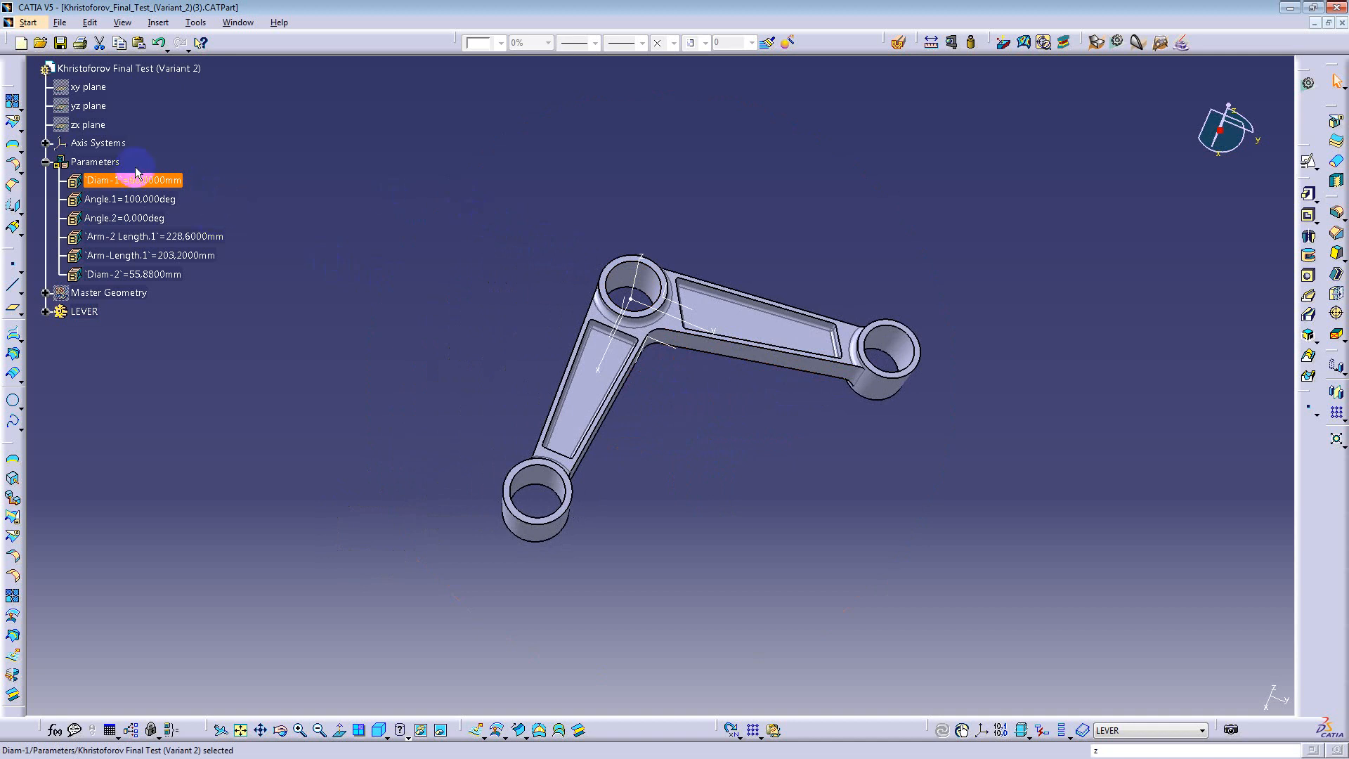
left_click(116, 218, "ctrl")
middle_click_drag(697, 386, 643, 407)
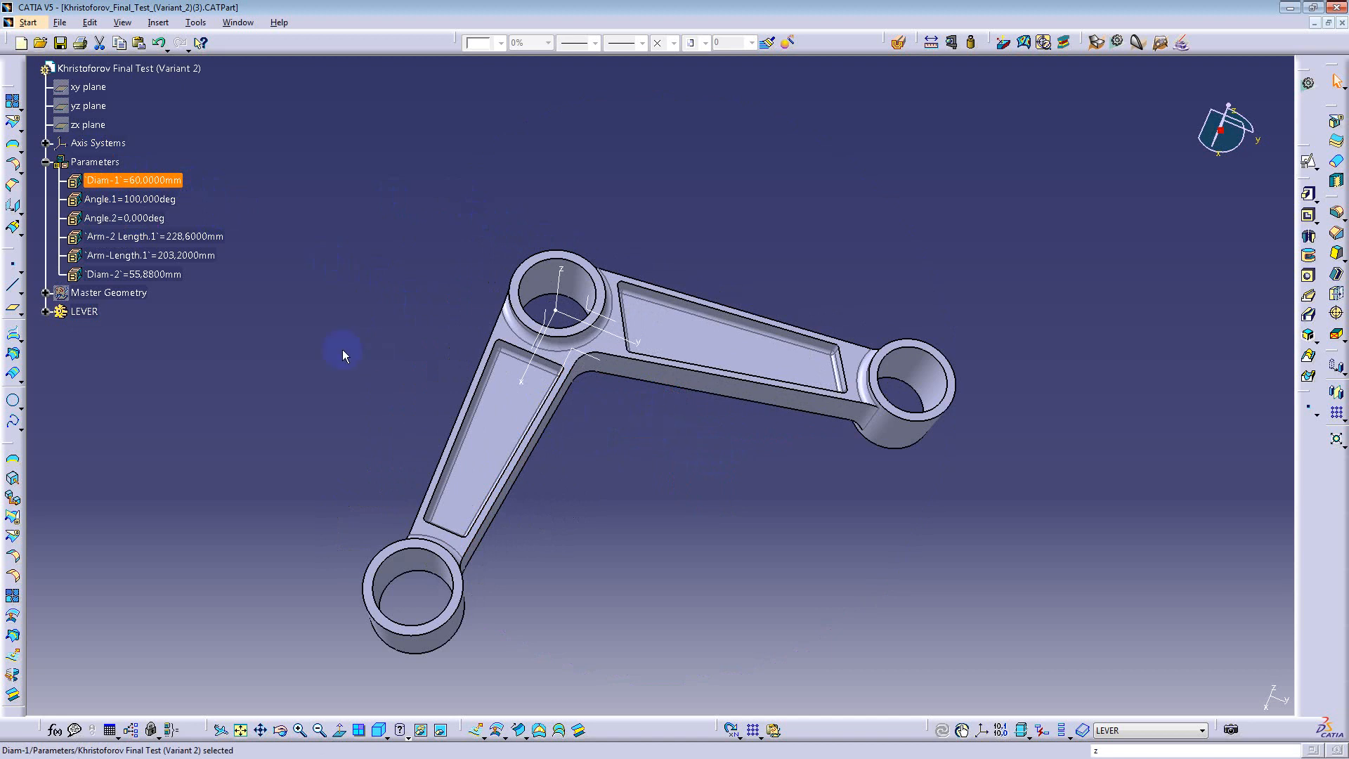
left_click(149, 180)
middle_click_drag(391, 323, 387, 355)
middle_click_drag(542, 348, 676, 331)
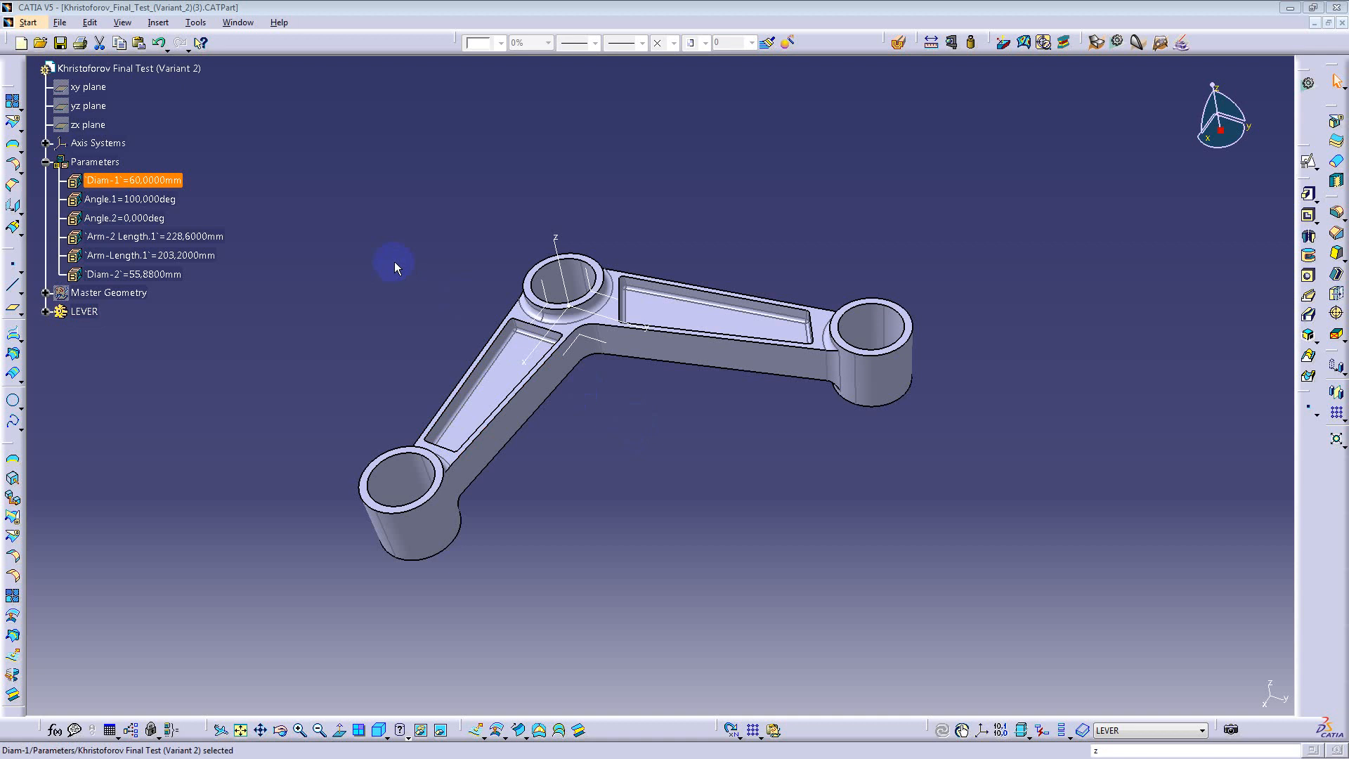
left_click(560, 284)
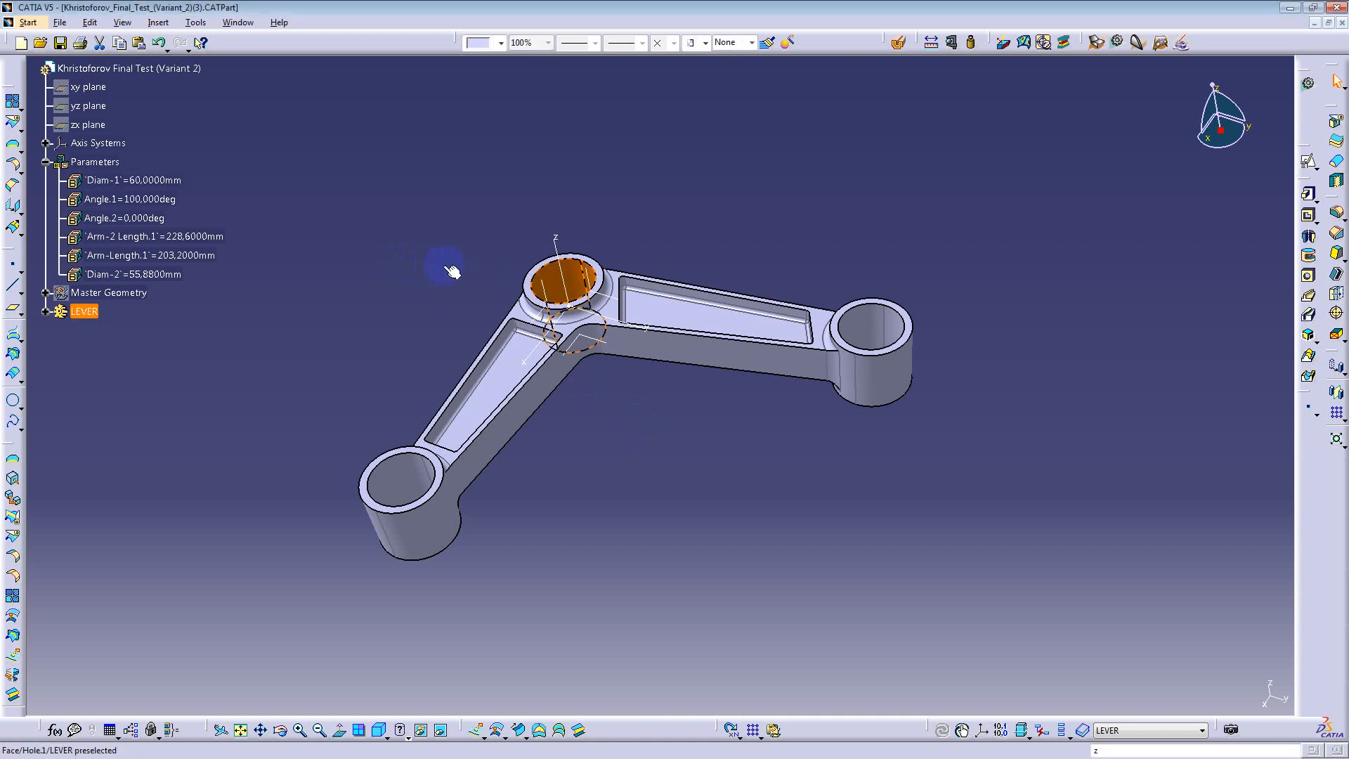
mouse_move(449, 274)
middle_mouse_down()
mouse_move(770, 386)
mouse_move(786, 327)
mouse_move(456, 258)
middle_mouse_up()
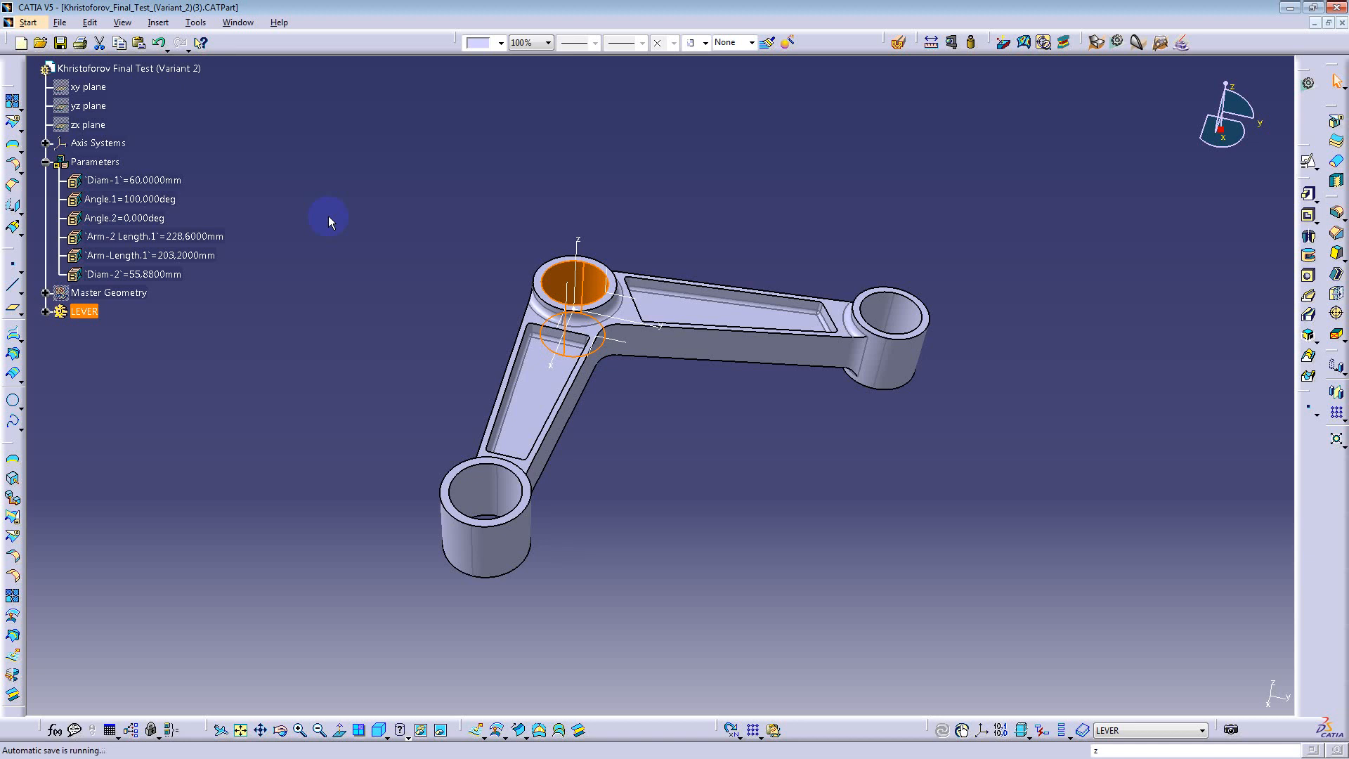
left_click(364, 230)
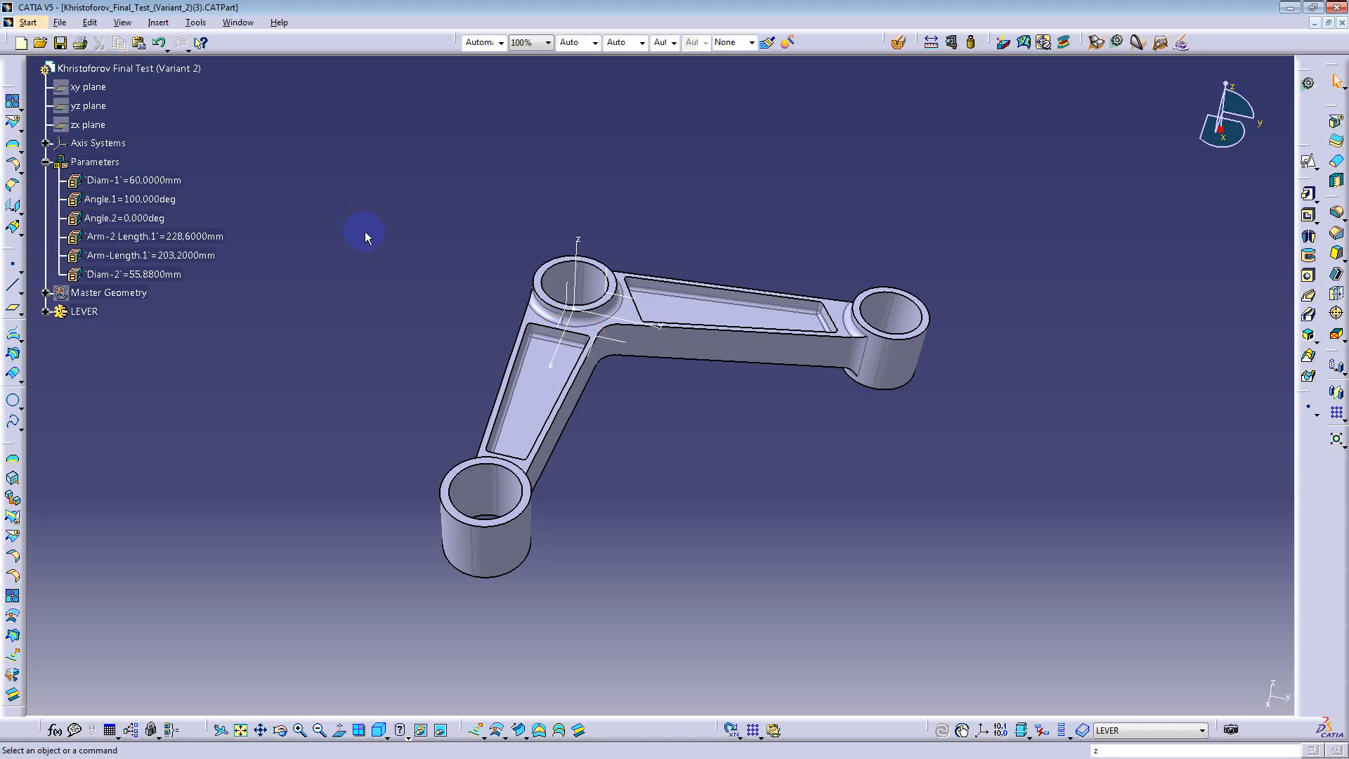
Step: Switch to the Shape_design part document and view its surface body with the nose cone and disc
left_click(239, 22)
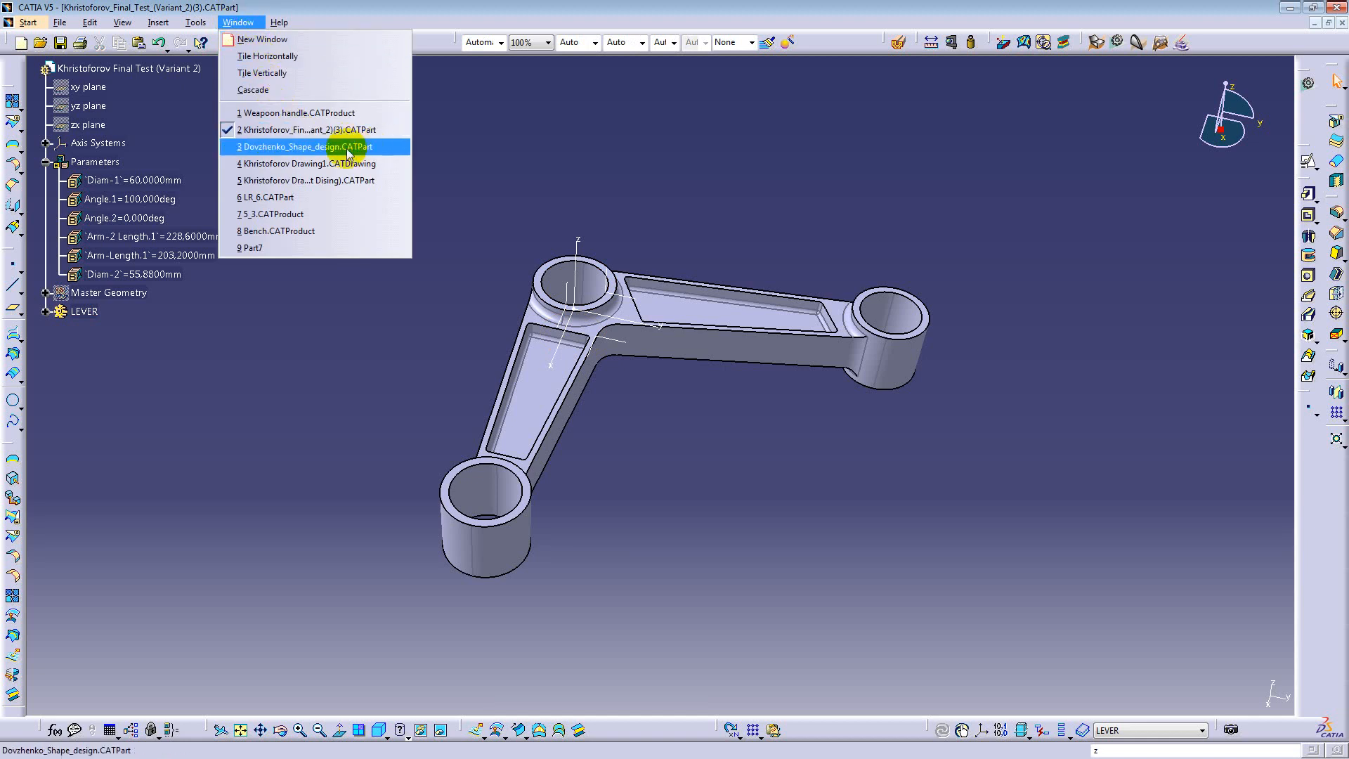
left_click(282, 132)
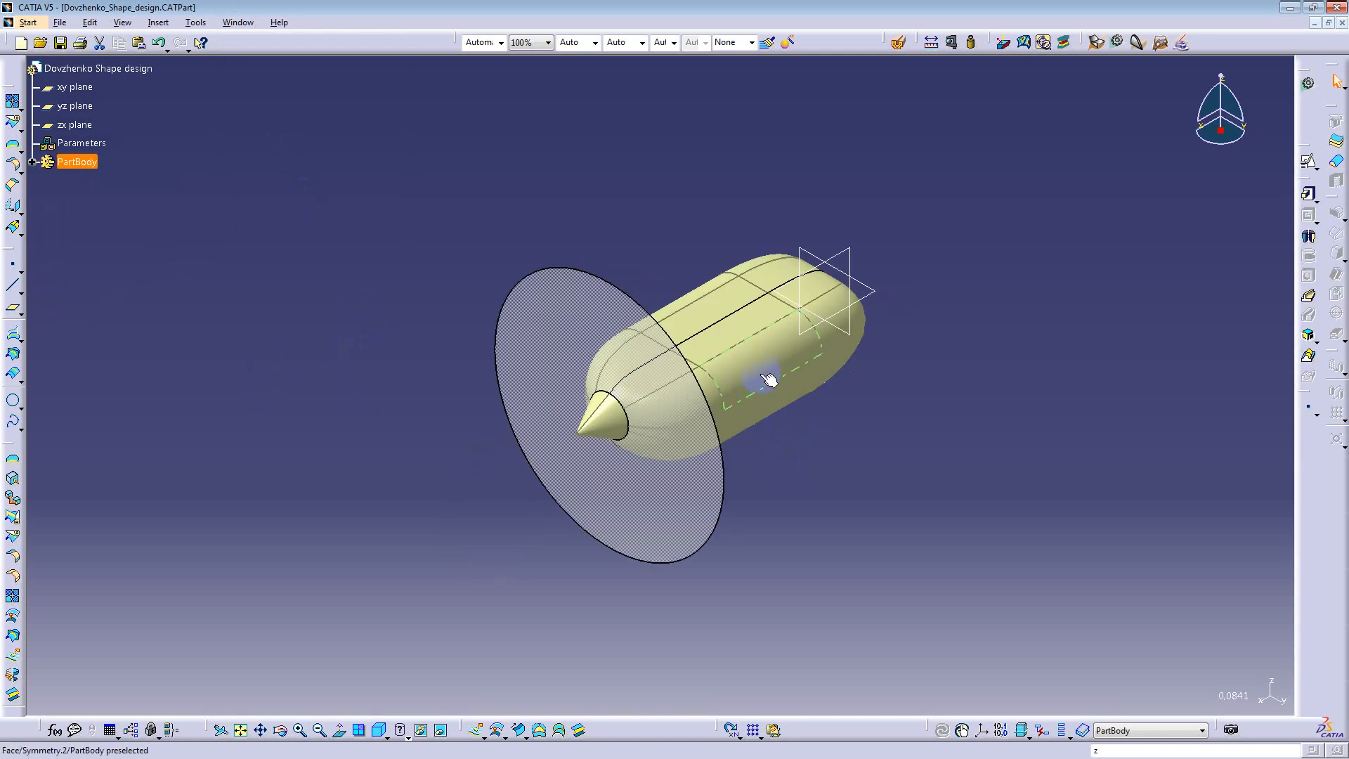
middle_click_drag(768, 376, 450, 205)
middle_click_drag(752, 461, 873, 467)
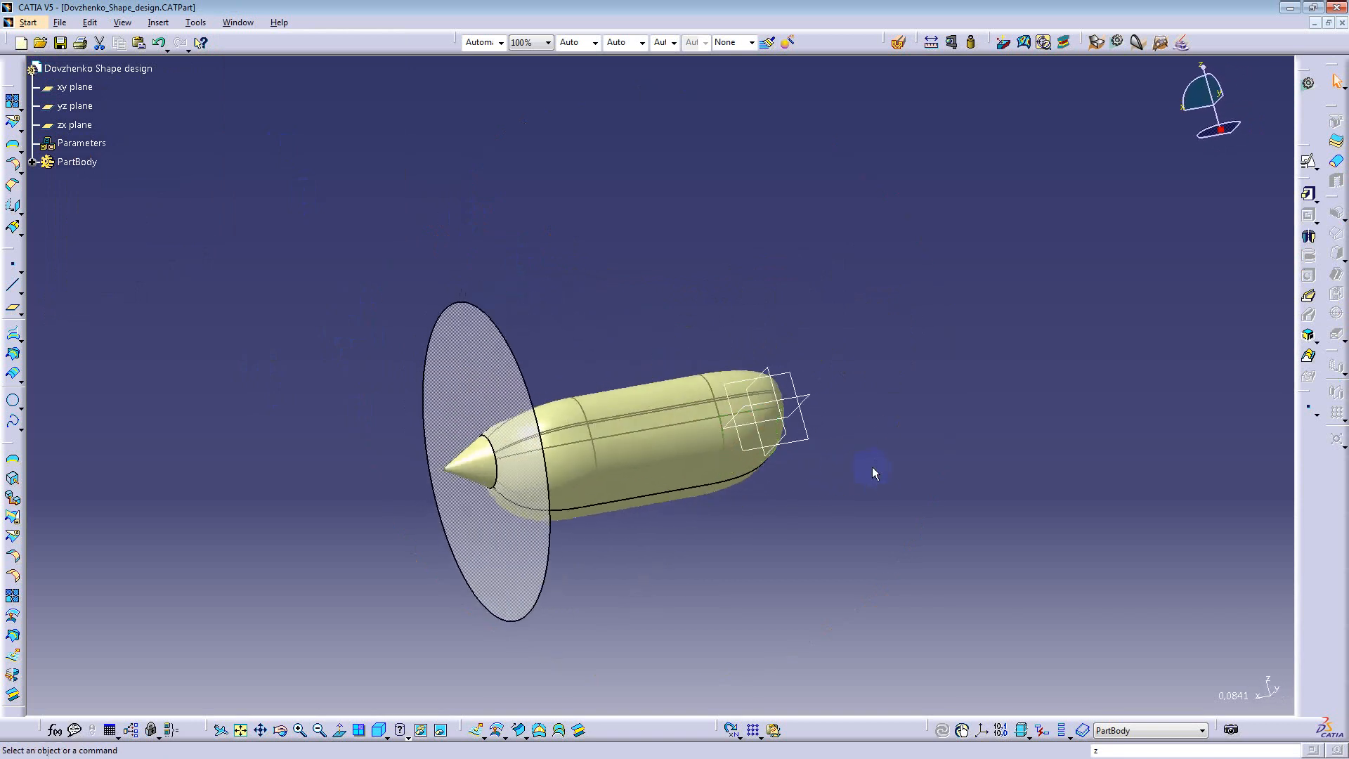
middle_click_drag(517, 271, 669, 380)
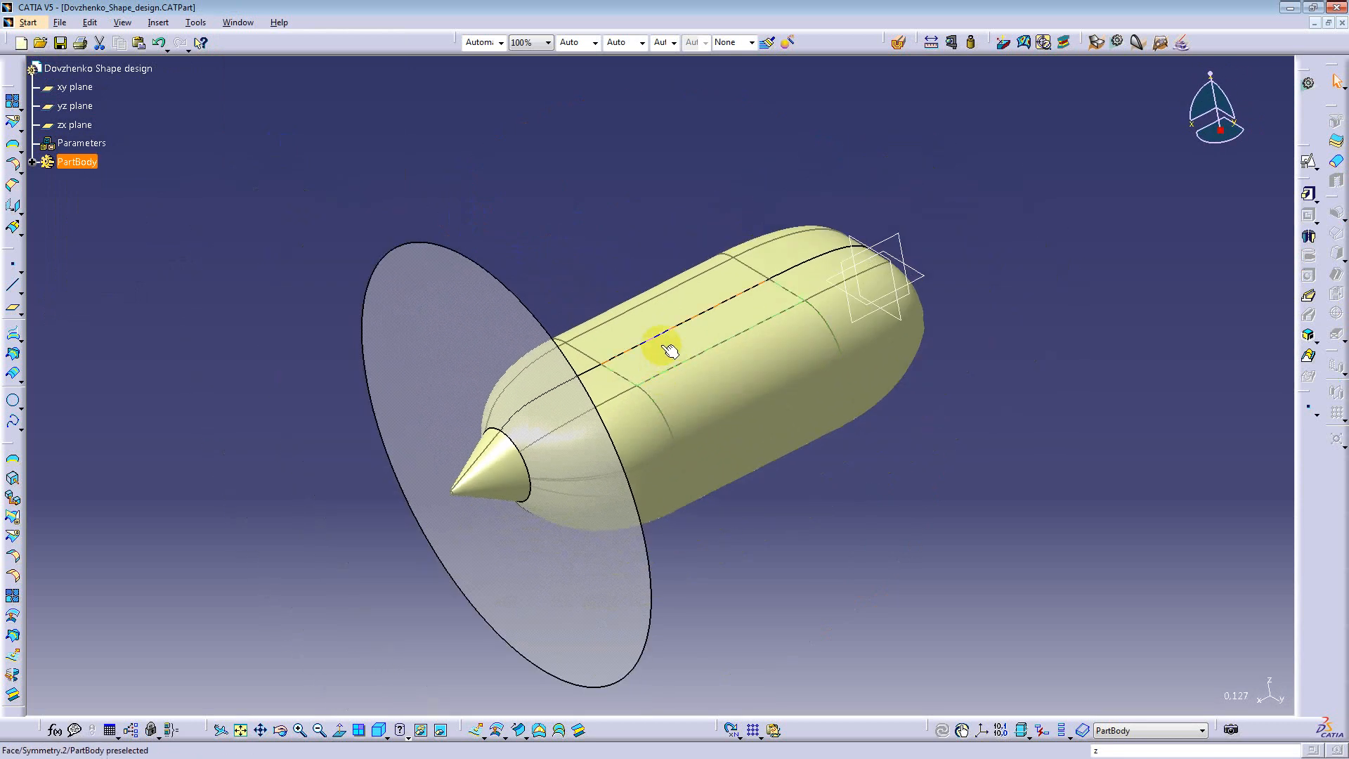
Step: Examine the surface body from its nose cone to the open rear end, highlighting the middle side patch
left_click(630, 294)
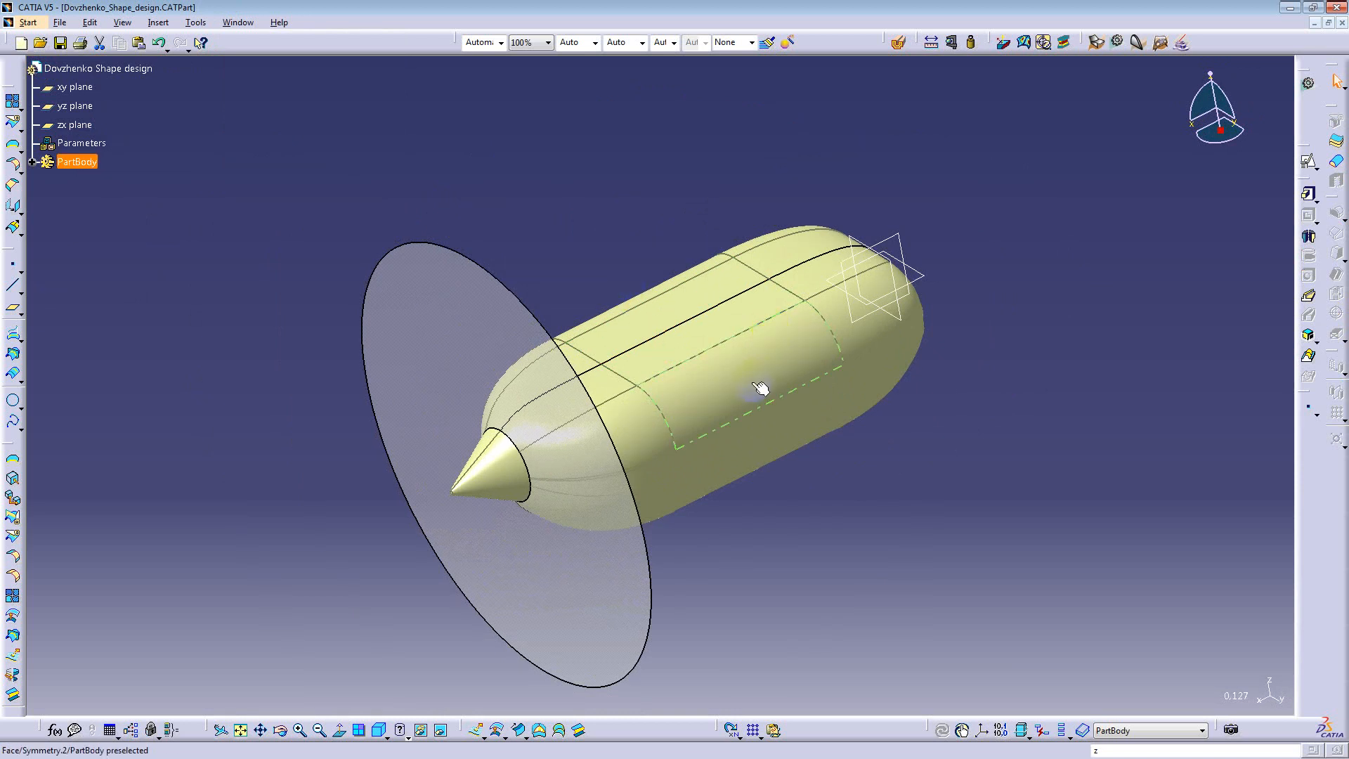
middle_click_drag(798, 497, 590, 220)
middle_click_drag(628, 494, 628, 178)
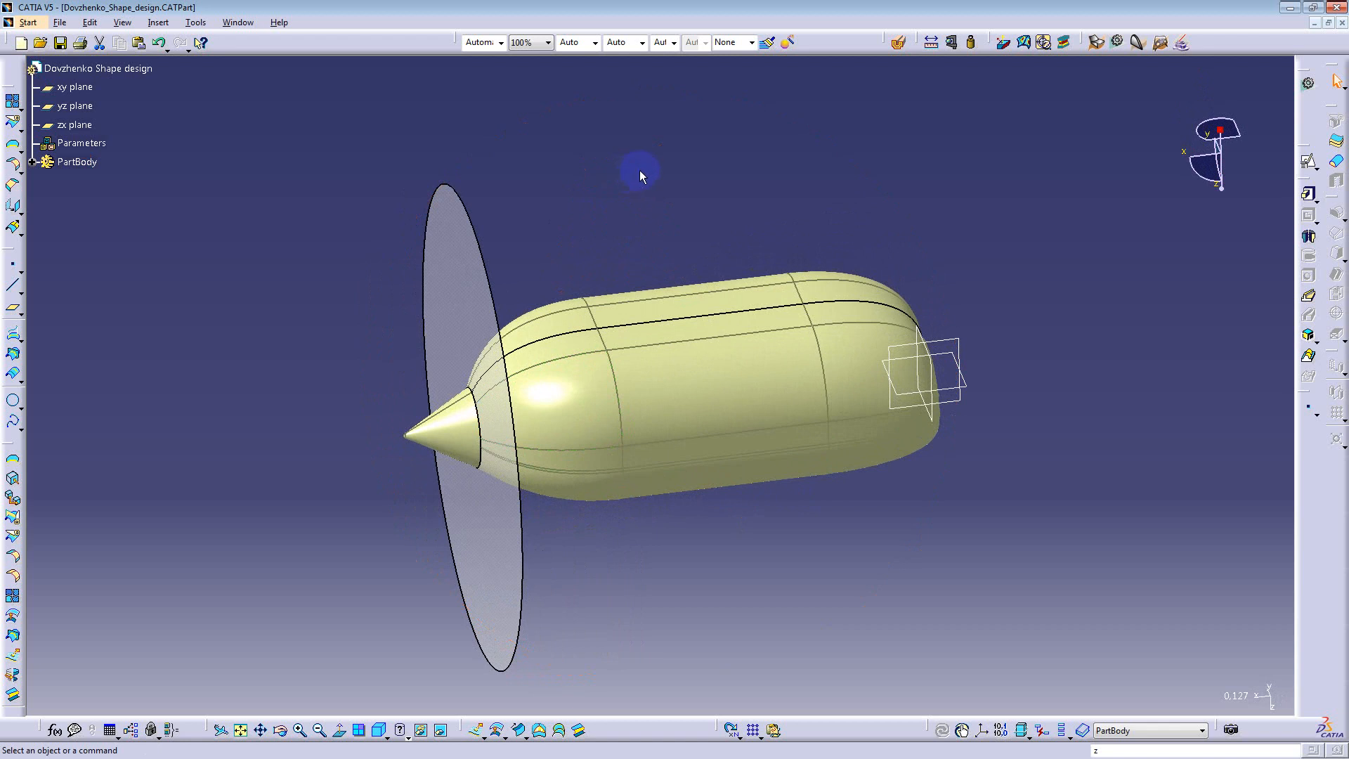
middle_click_drag(755, 422, 461, 332)
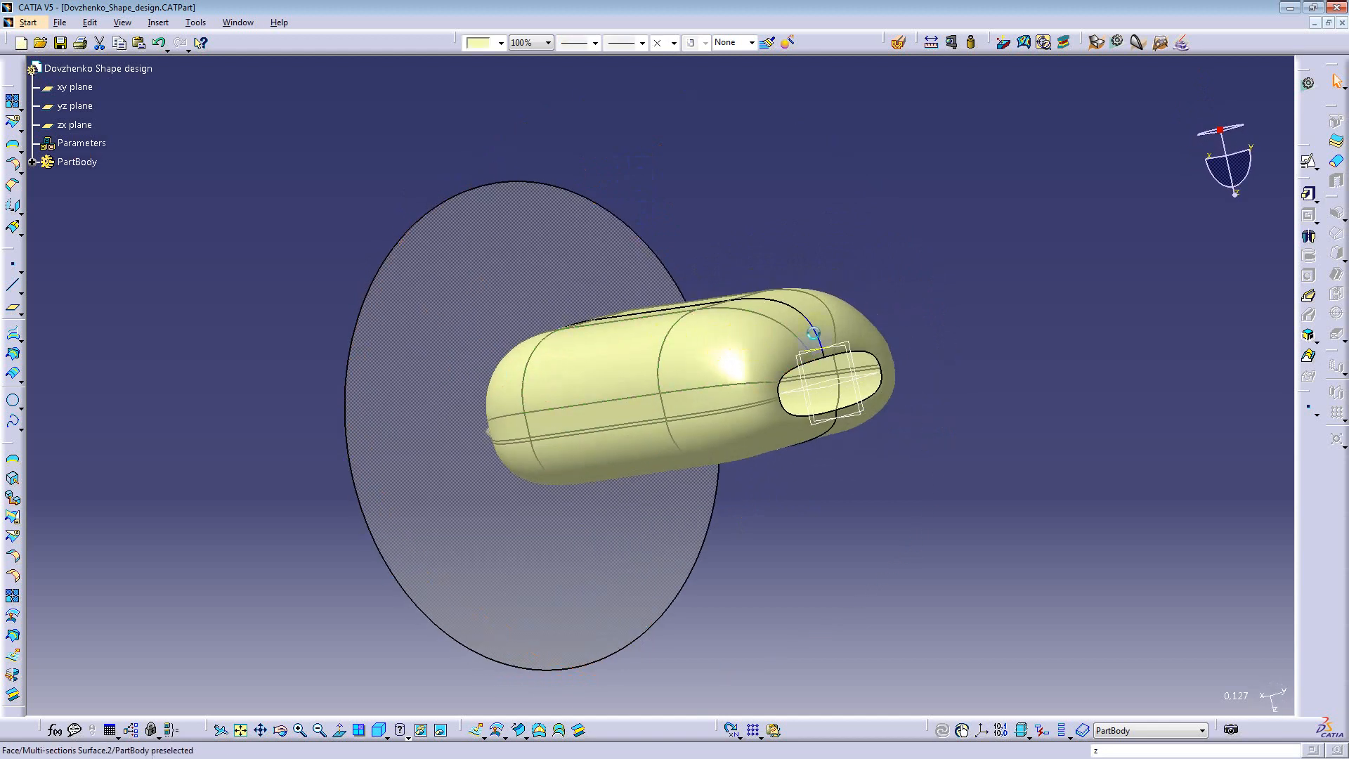
middle_click_drag(798, 337, 703, 441)
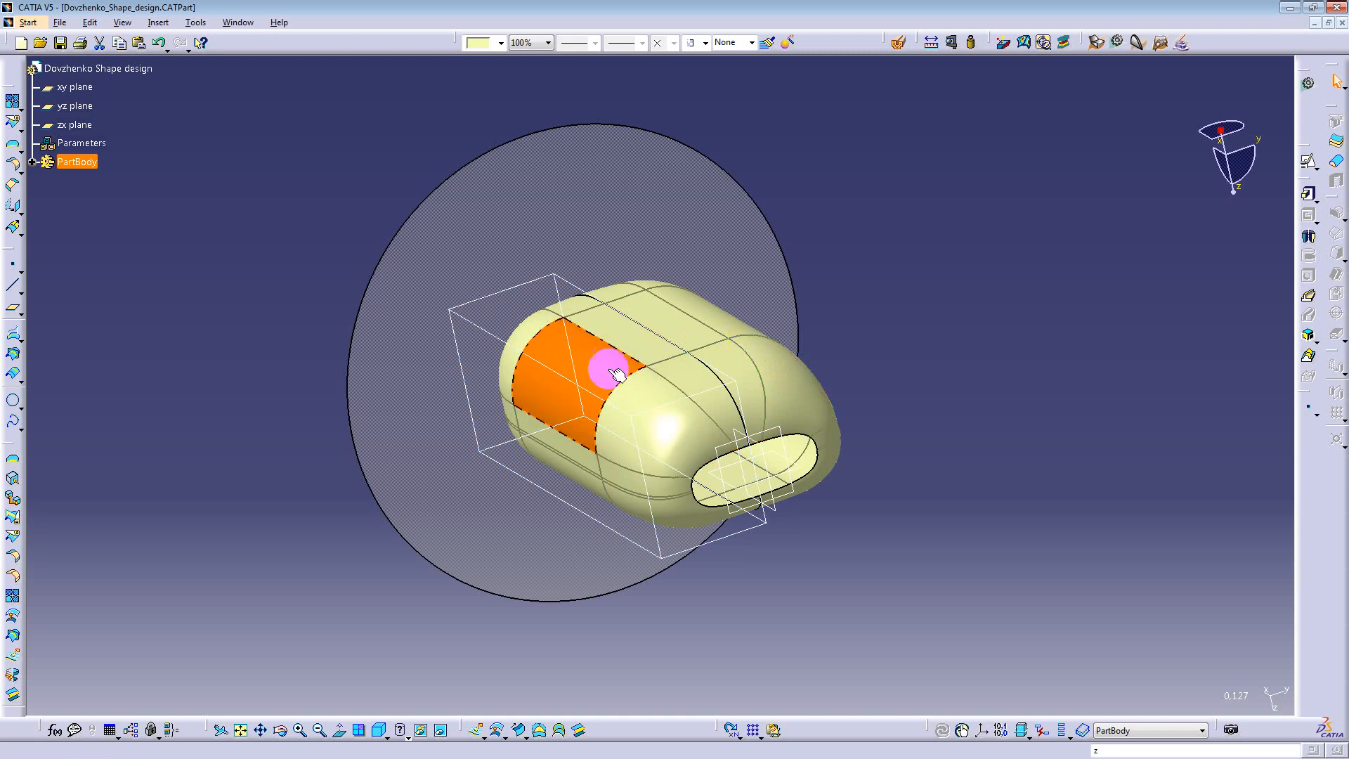
middle_click_drag(602, 368, 850, 338)
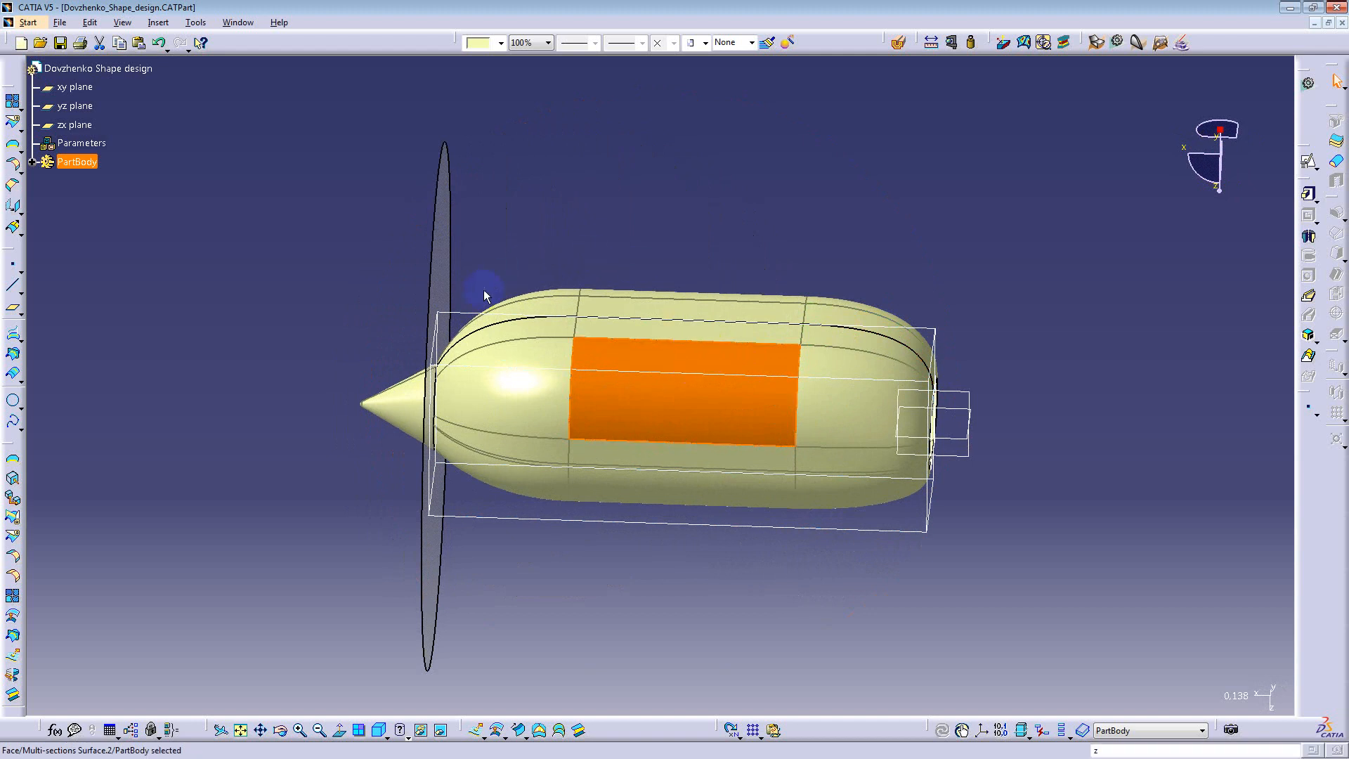
middle_click_drag(383, 316, 560, 387)
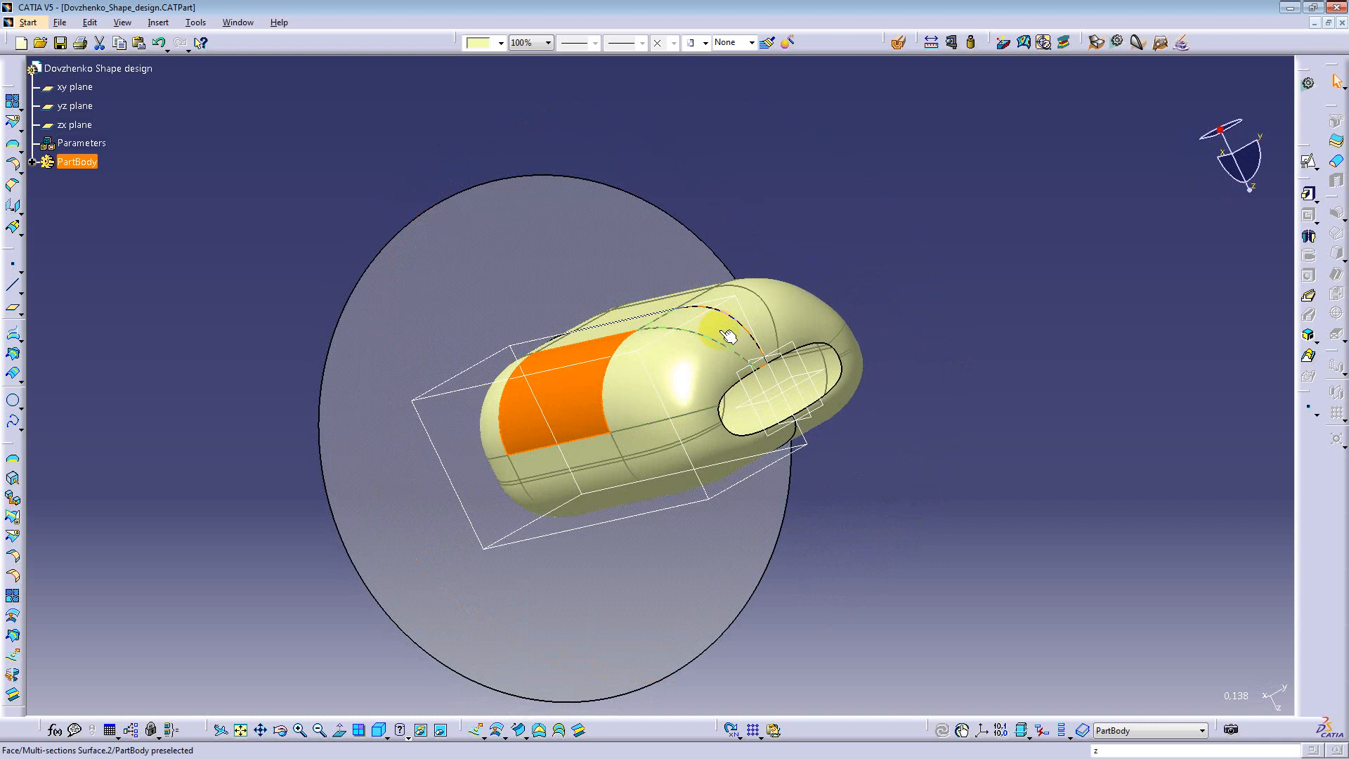
Step: Examine how the body is divided into surface patches, highlighting rear and front faces and their mirrored counterparts
left_click(688, 377)
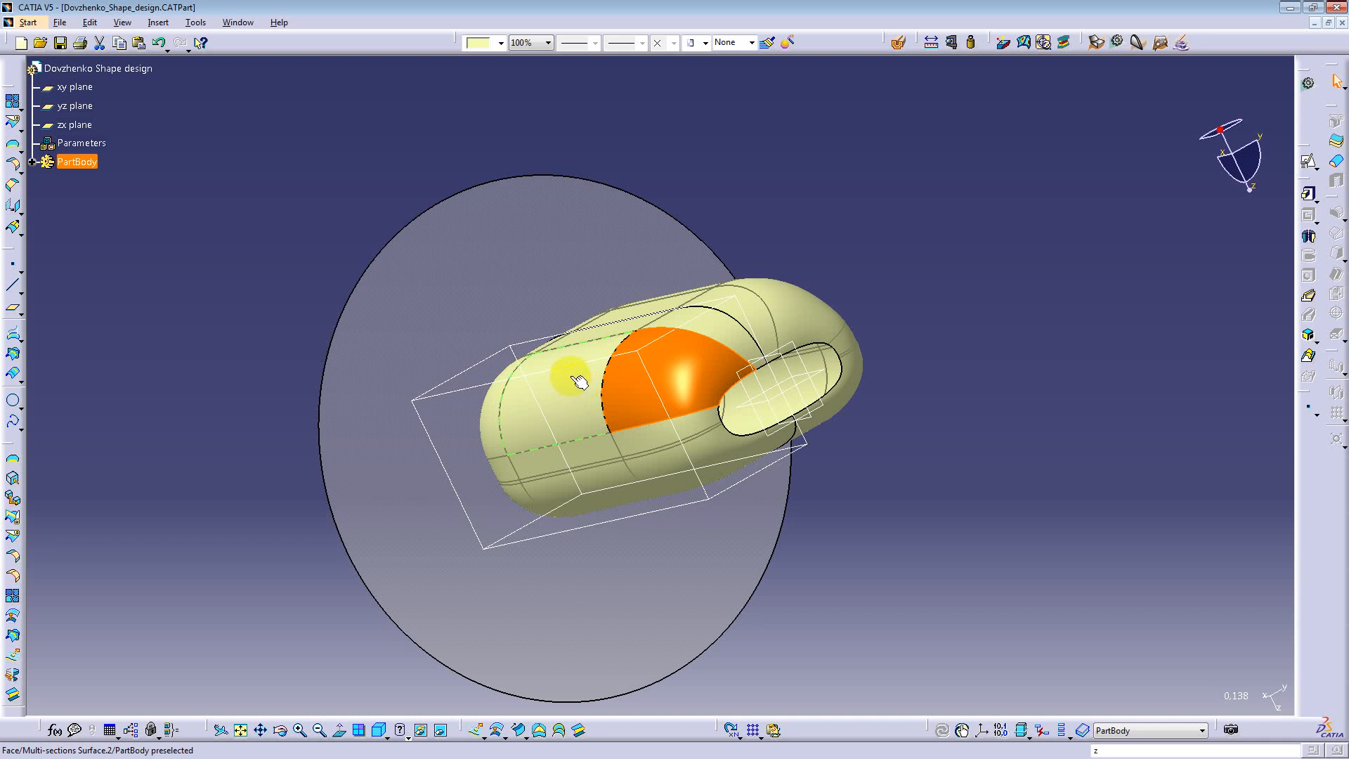
middle_click_drag(545, 285, 776, 361)
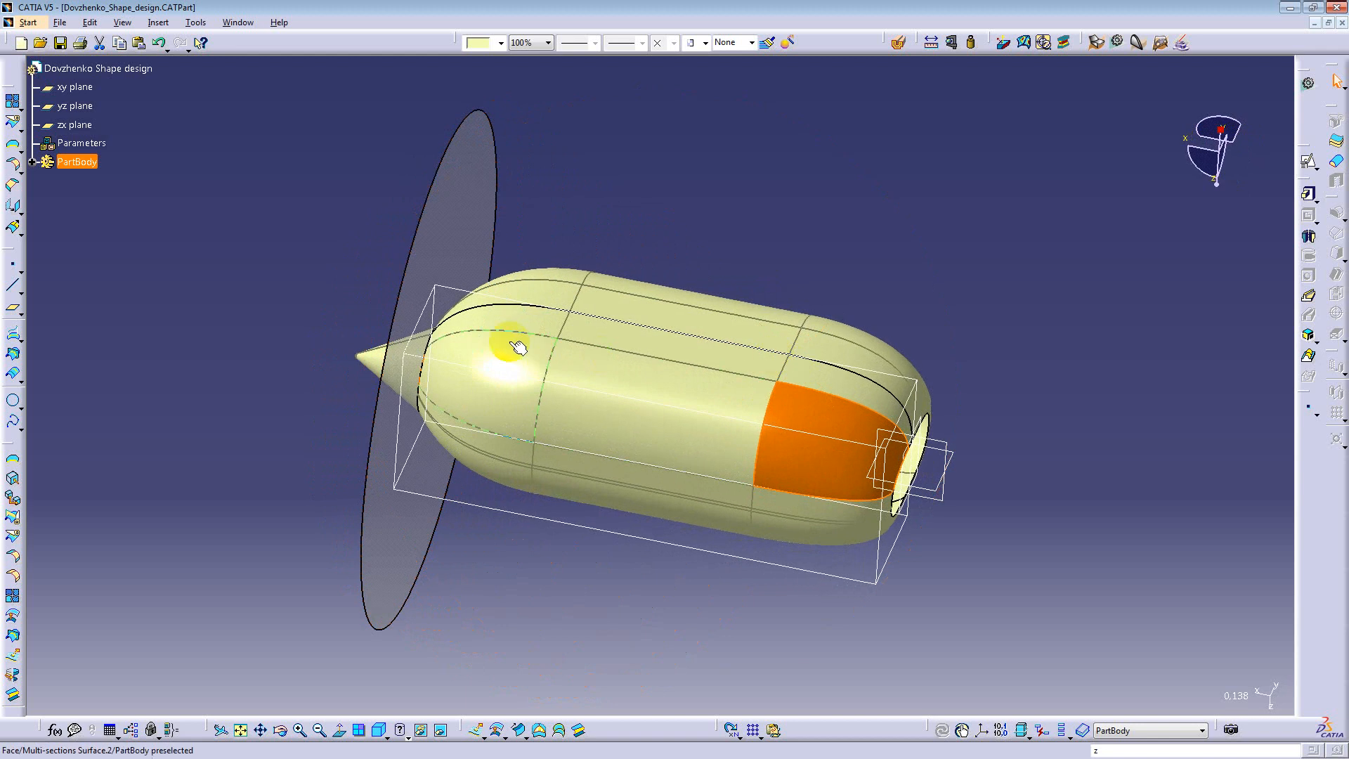
left_click(479, 381)
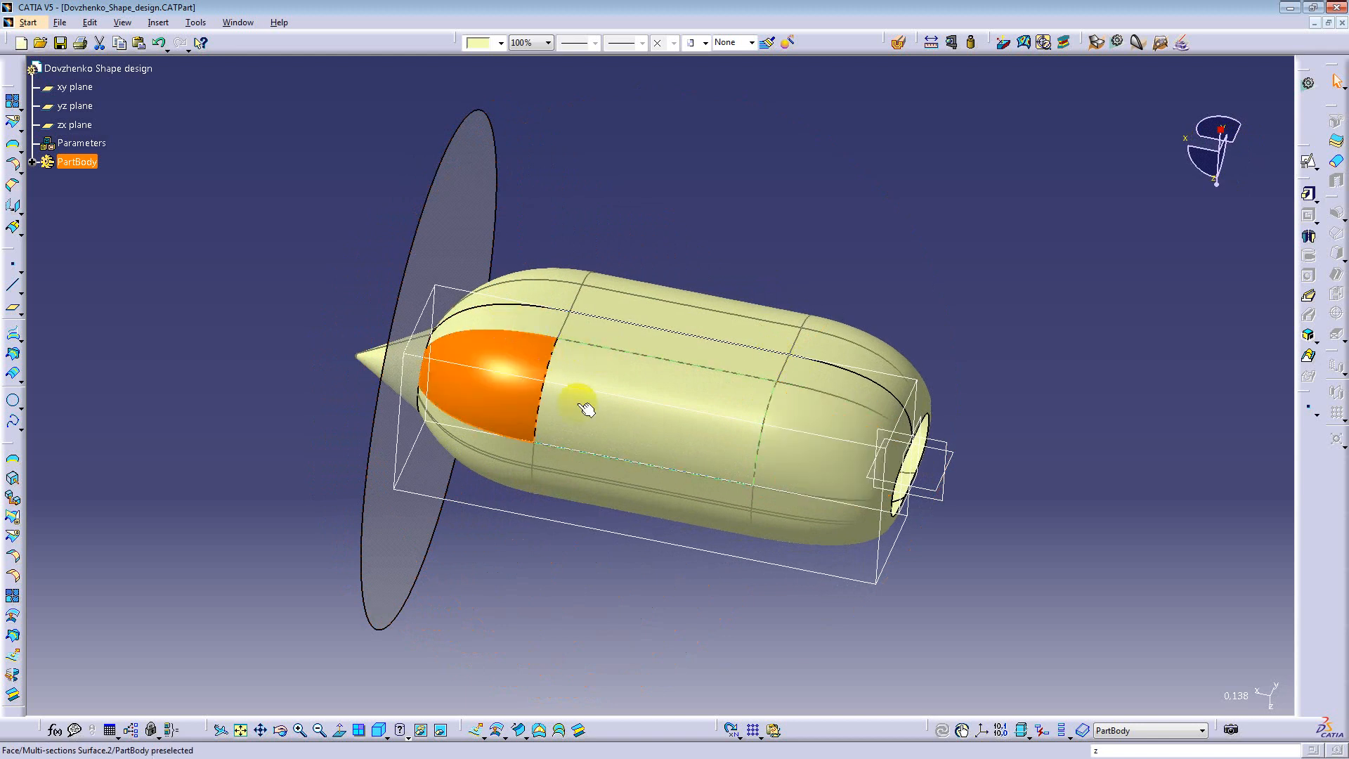
middle_click_drag(581, 394, 590, 275)
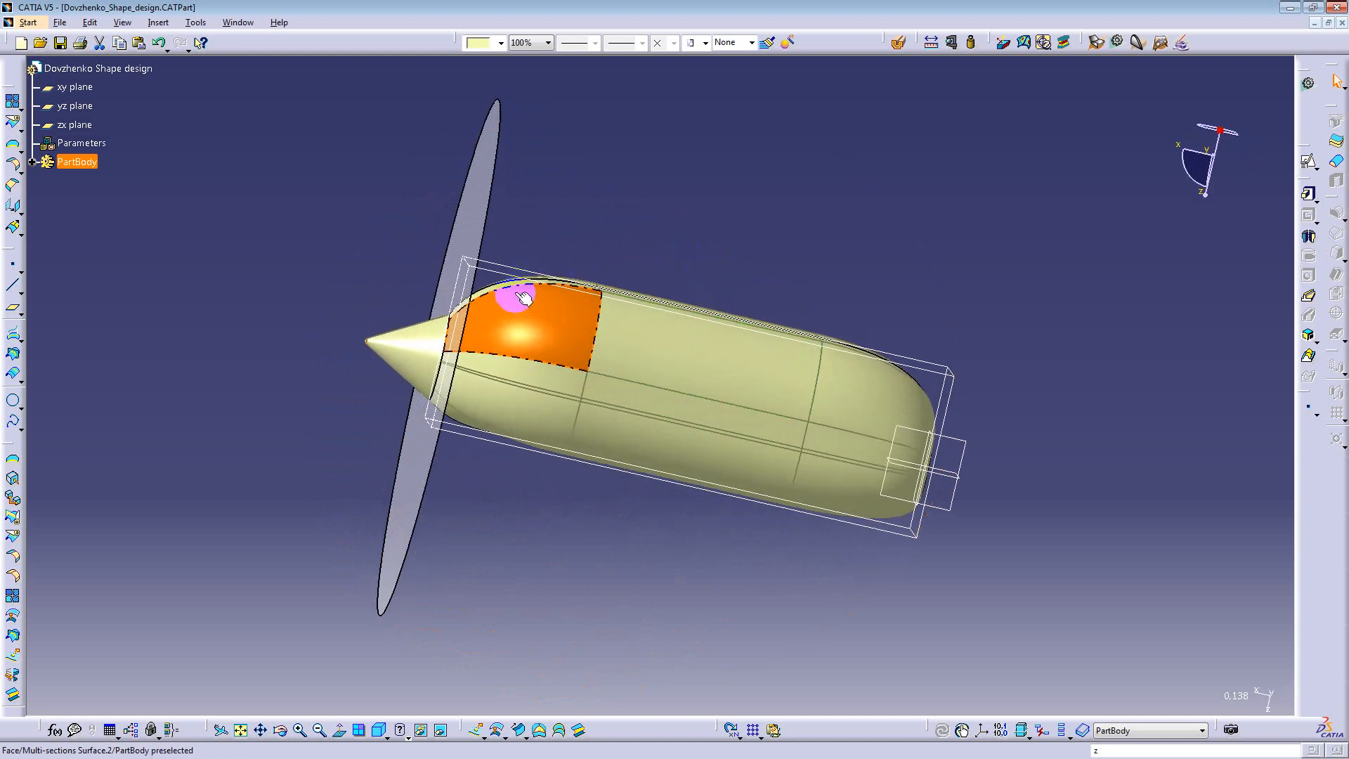
middle_click_drag(829, 382, 547, 421)
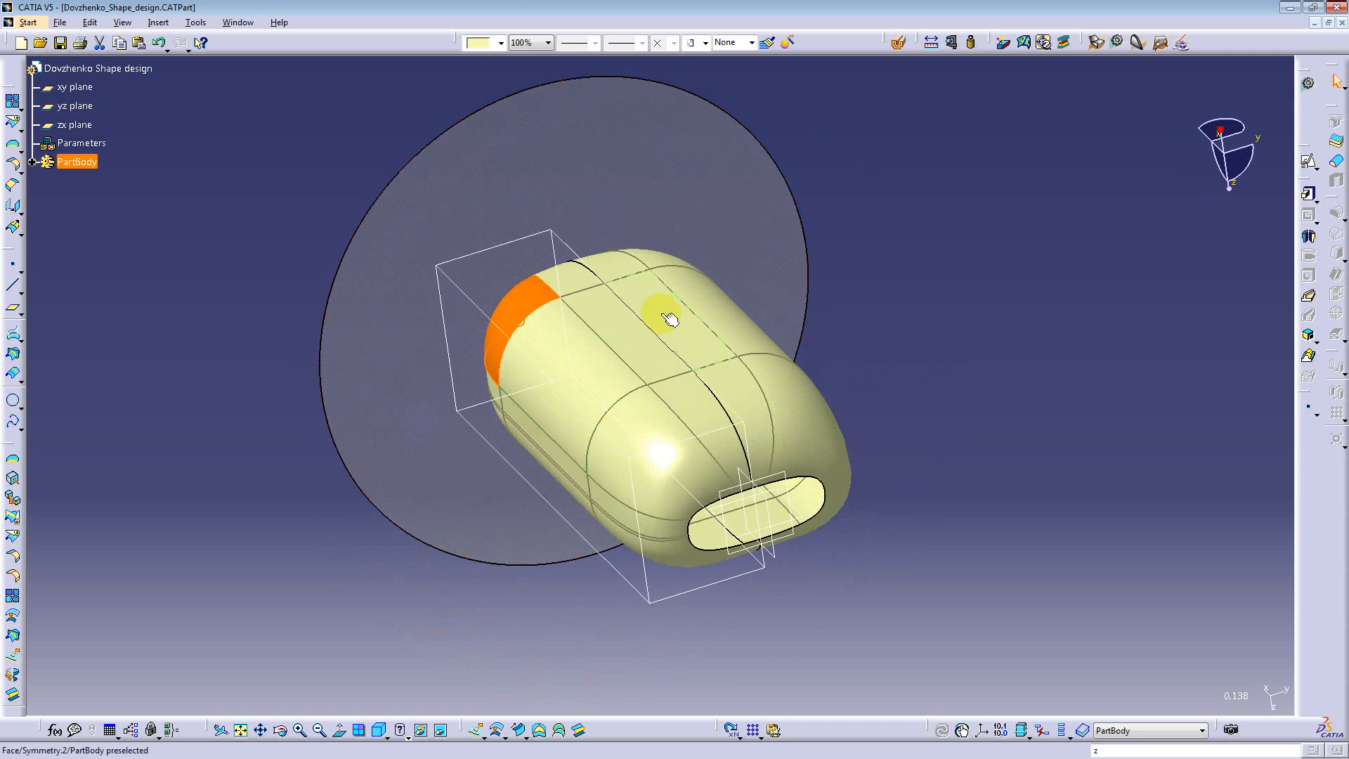
middle_click_drag(623, 337, 711, 398)
left_click(526, 307)
middle_click_drag(712, 336, 462, 410)
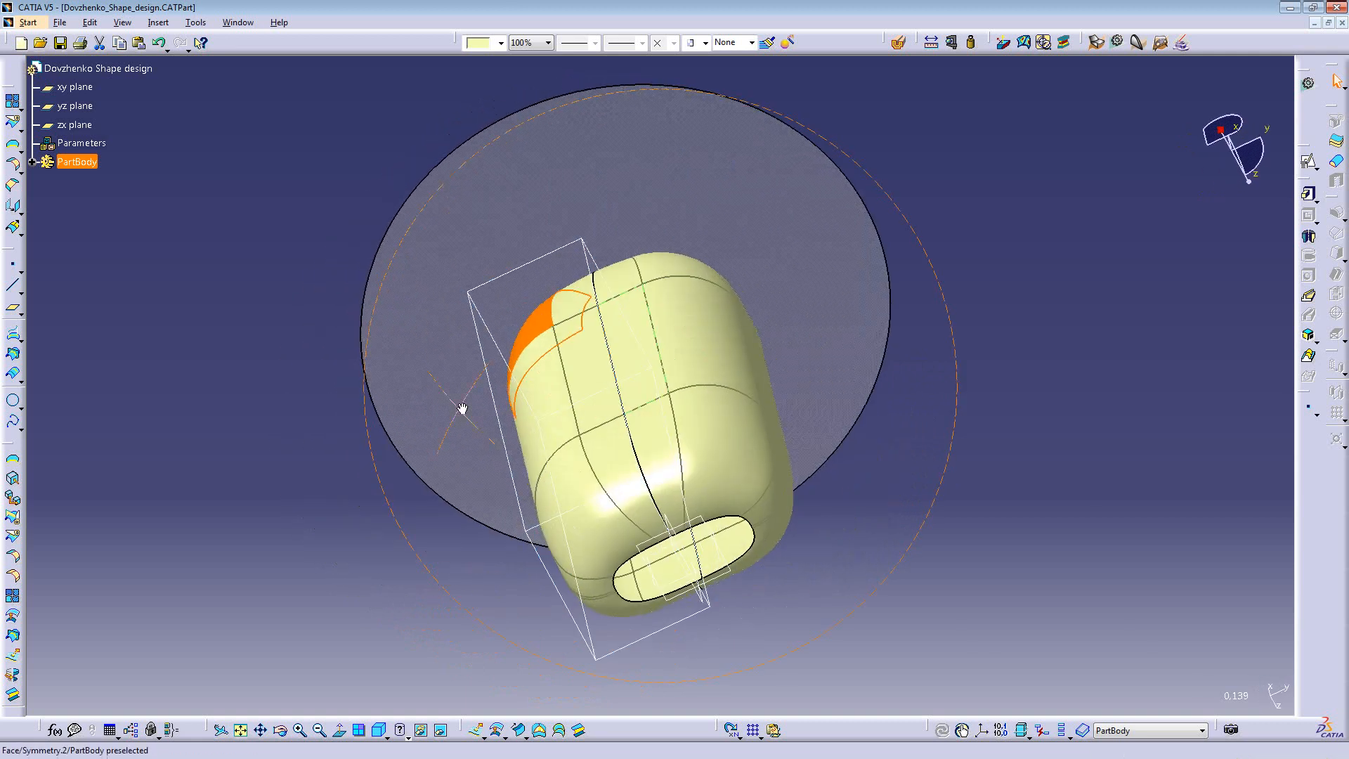
middle_click_drag(680, 274, 732, 374)
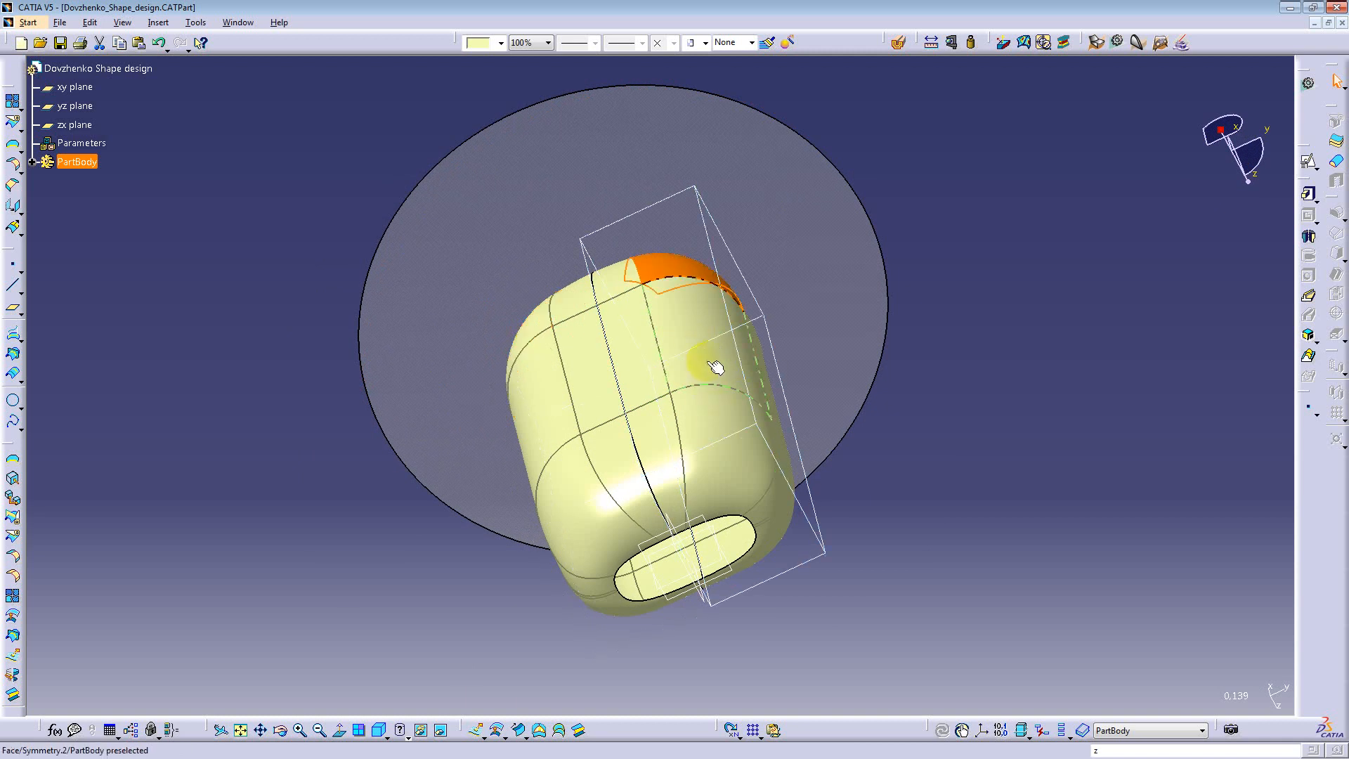
left_click(712, 401)
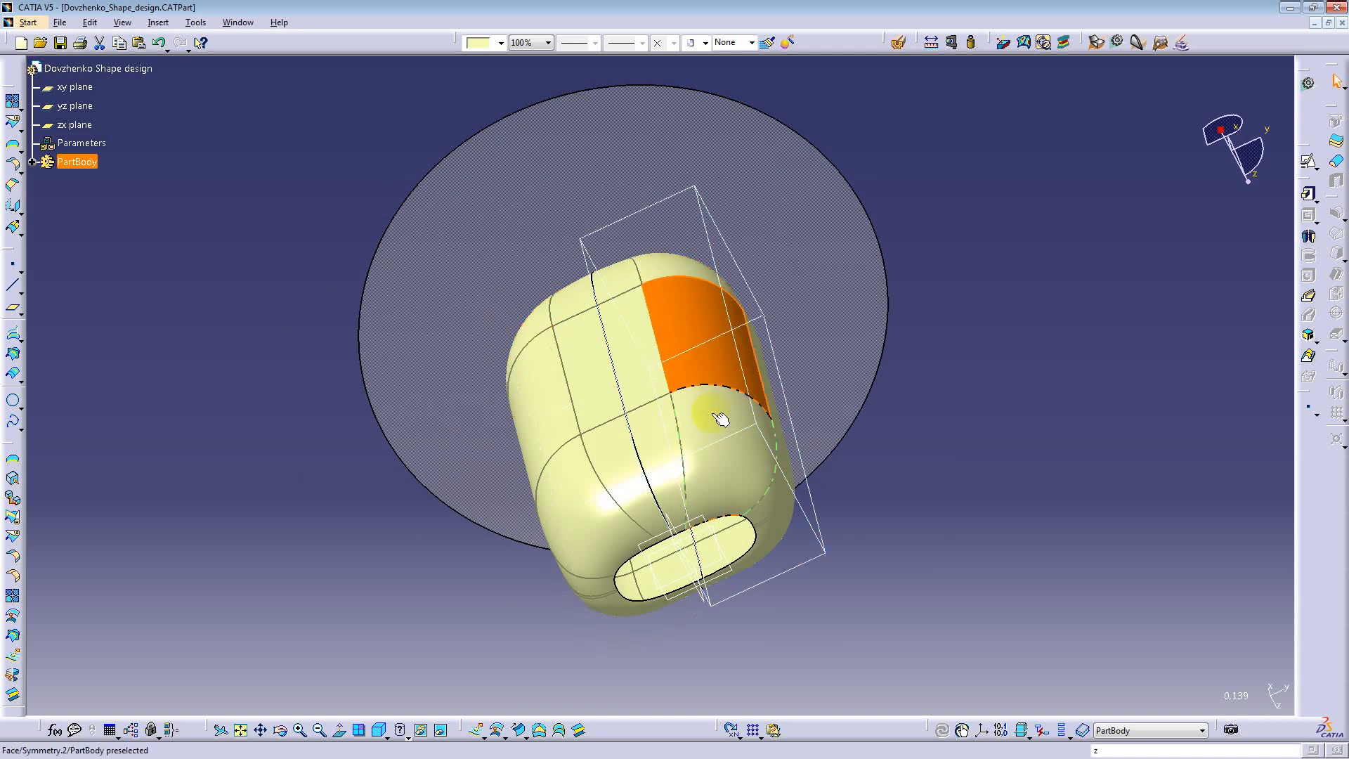
Step: Expand the PartBody feature list and show Sketch.4 at the rear opening of the surface body
left_click(674, 424)
middle_click_drag(407, 475, 623, 421)
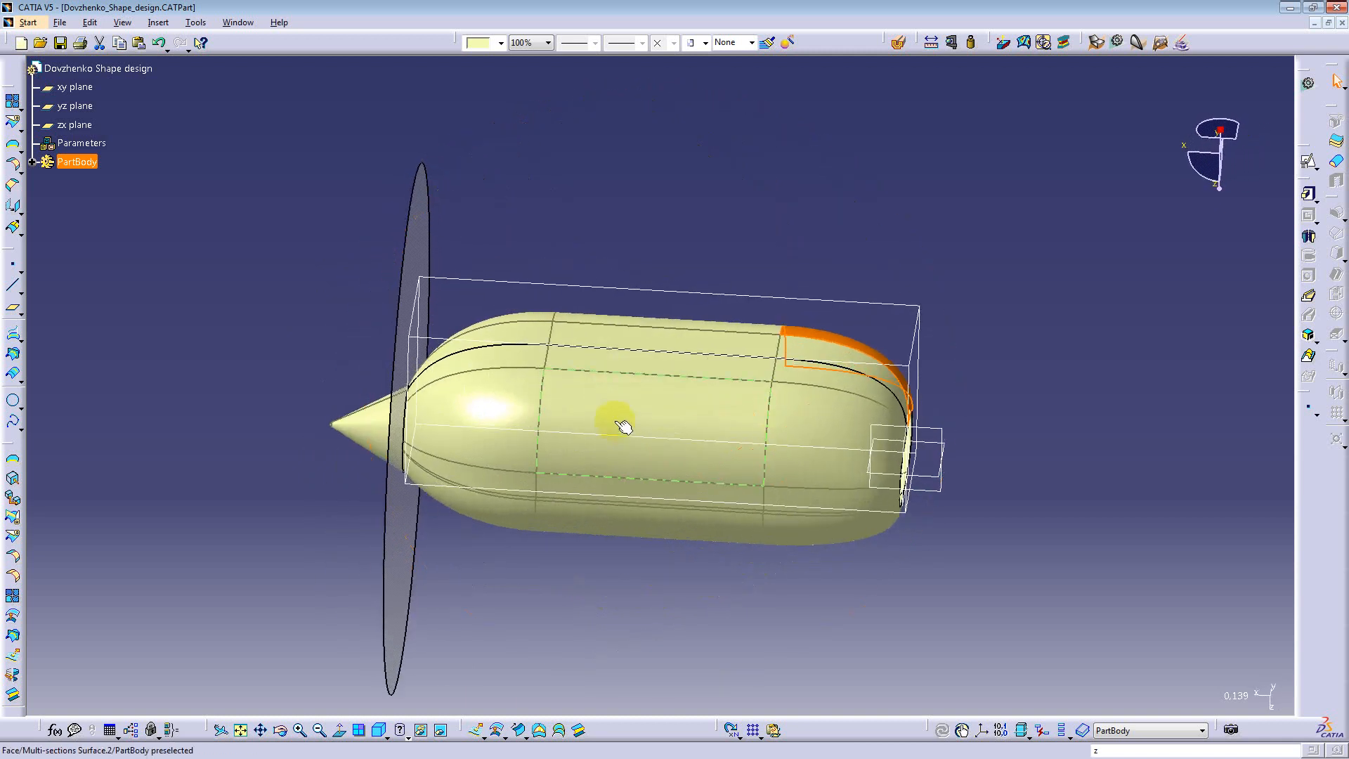
middle_click_drag(530, 440, 669, 527)
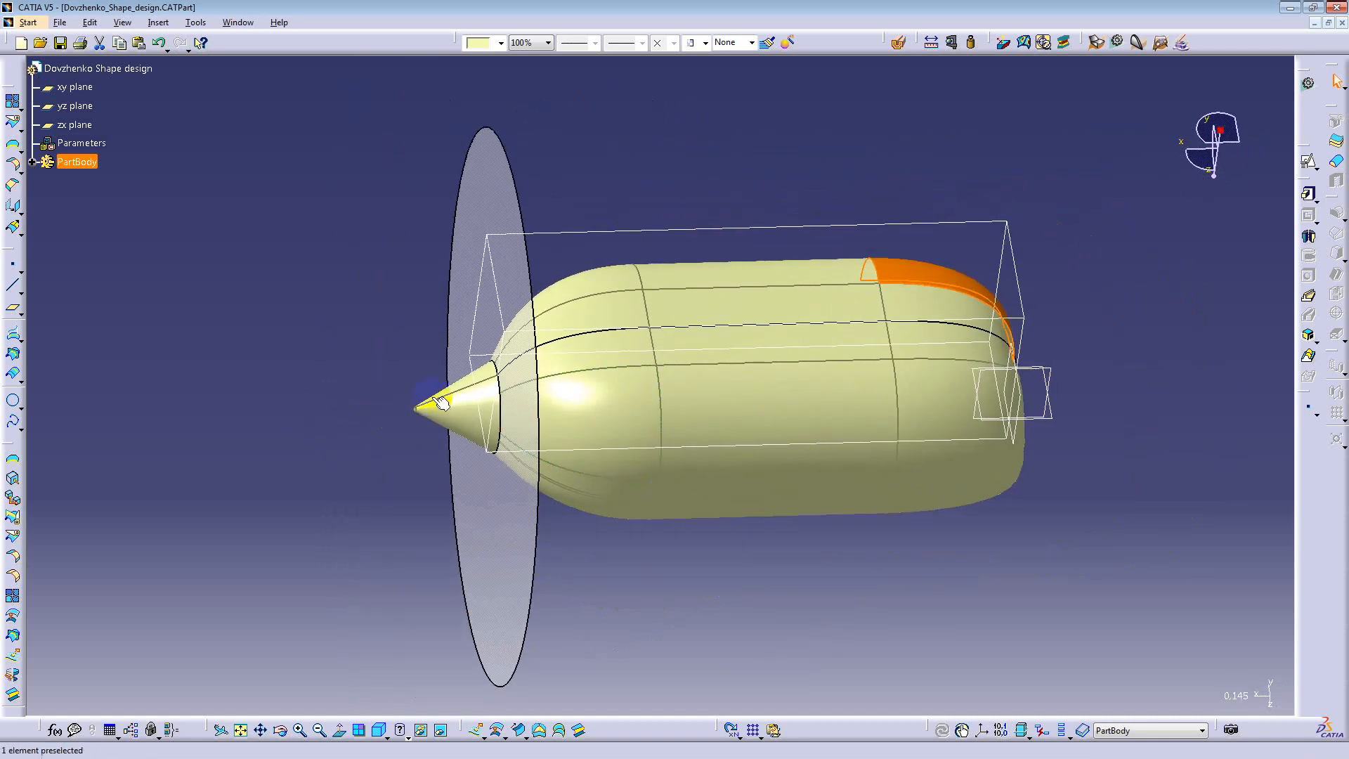
left_click(30, 164)
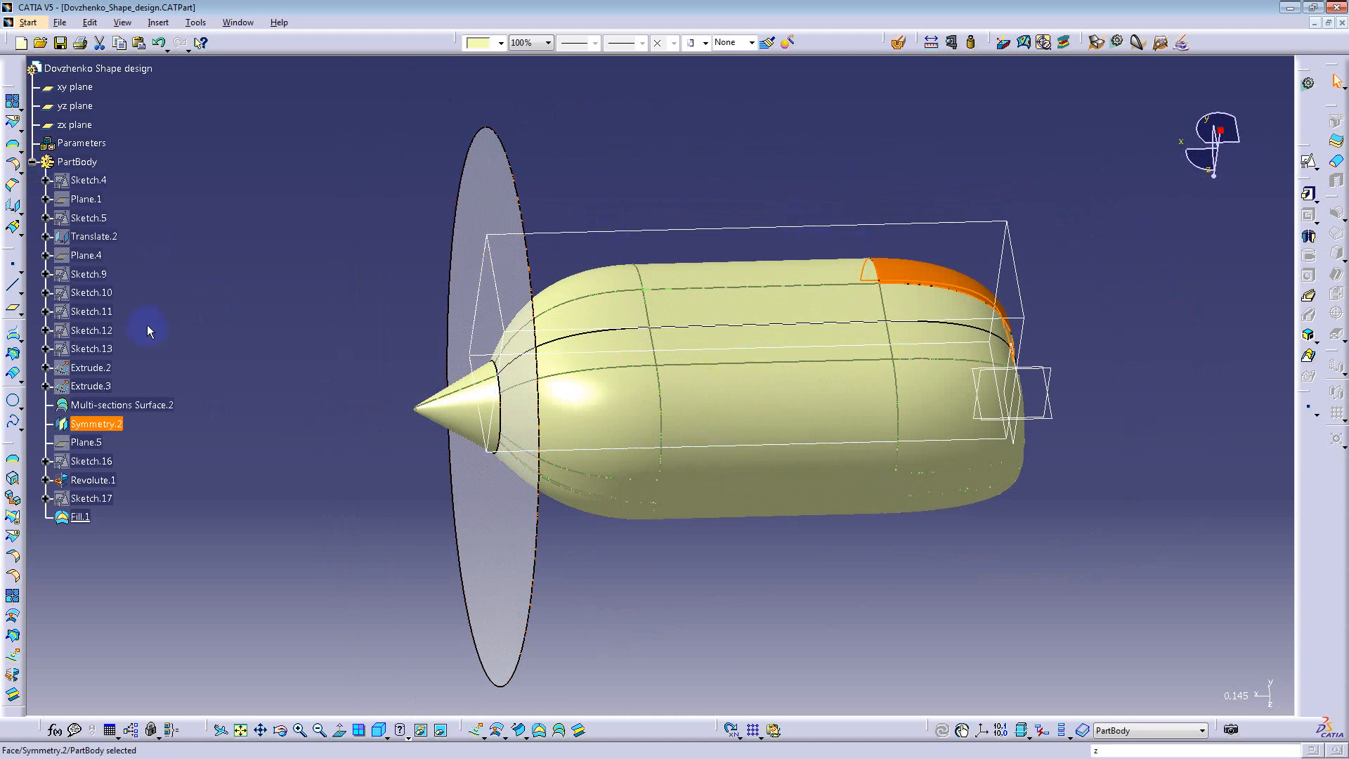
right_click(85, 180)
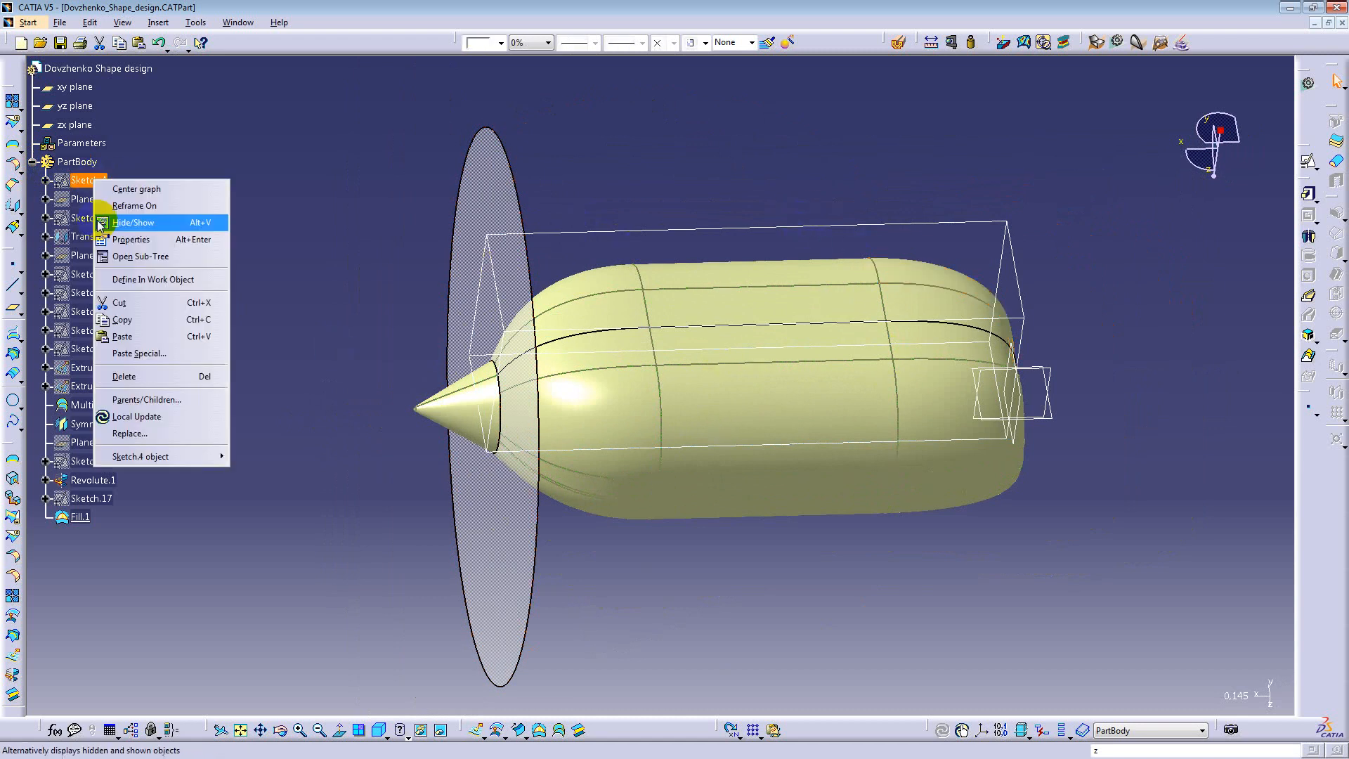
left_click(147, 223)
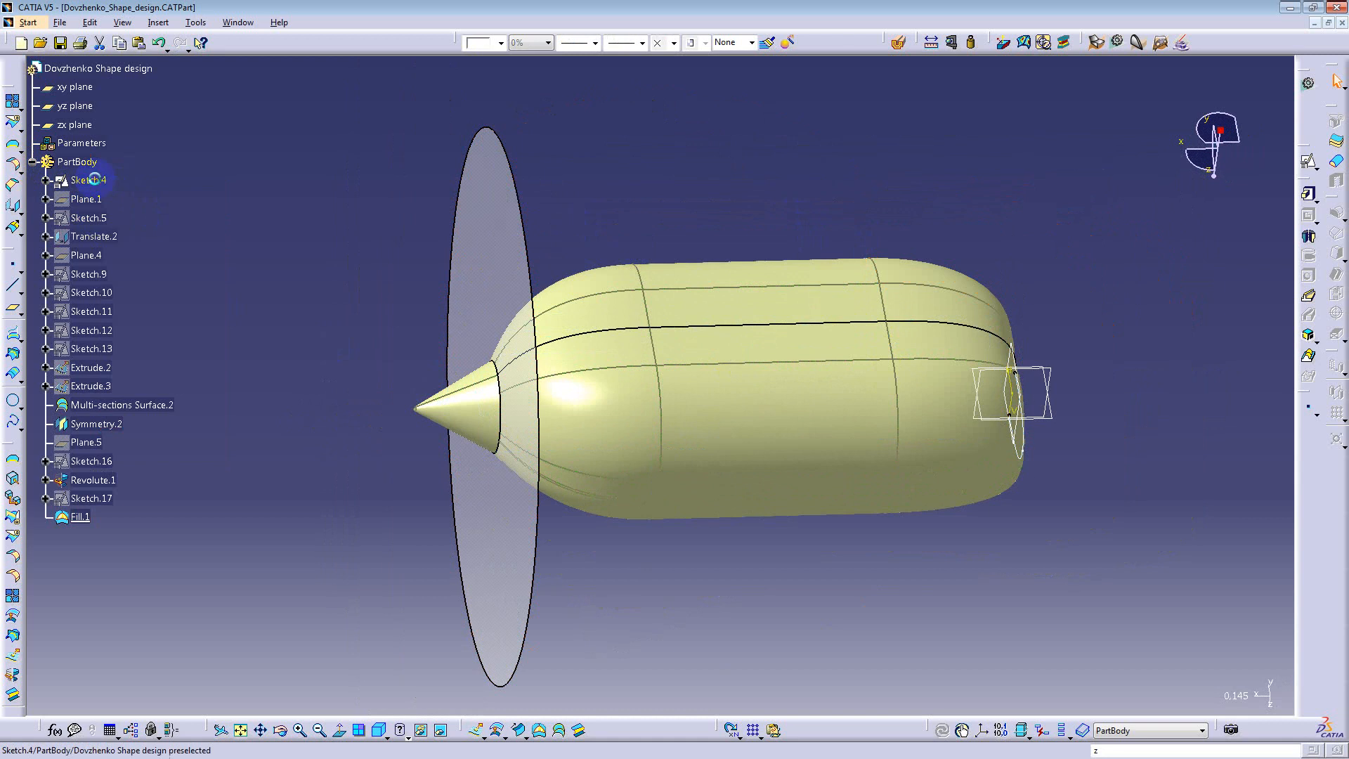
Step: Hide Multi-sections Surface.2, the disc, the nose cone and the mirrored half of the body
middle_click_drag(990, 449, 651, 499)
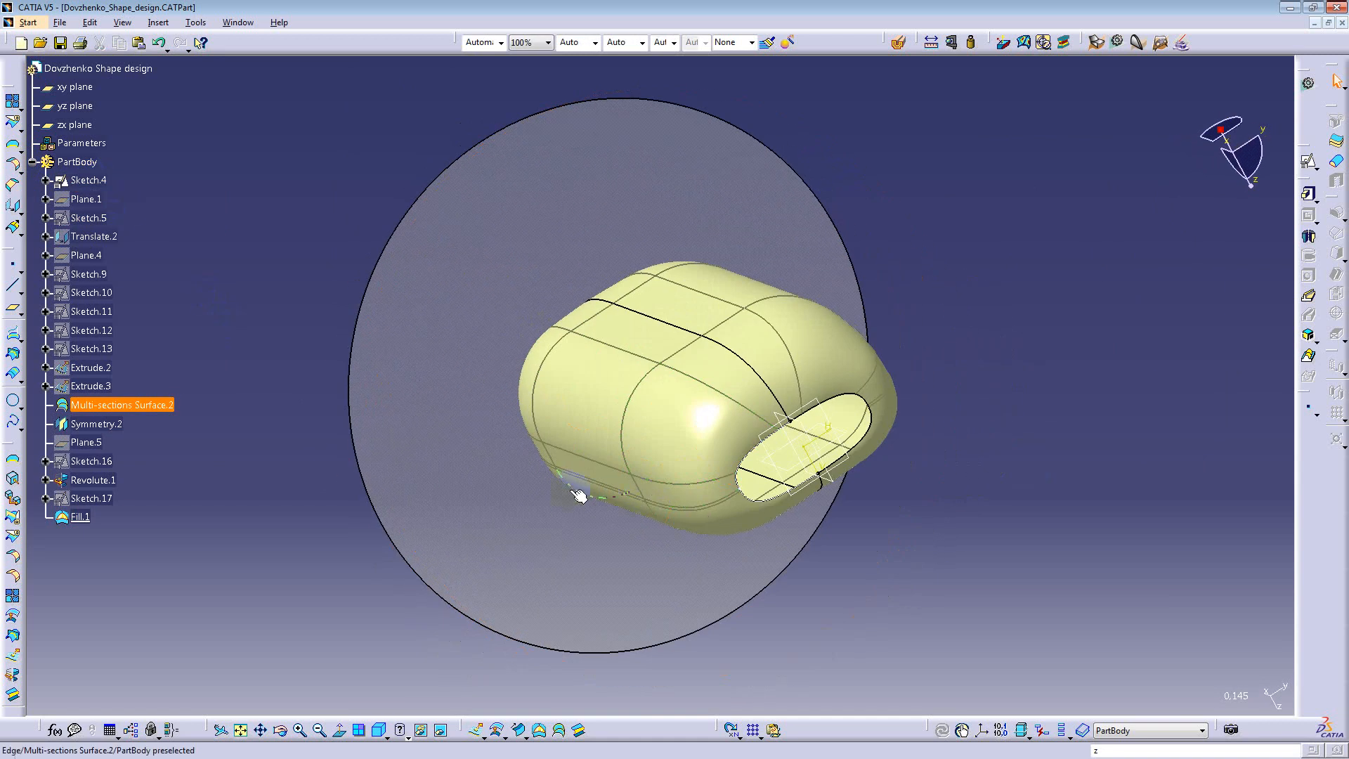
right_click(135, 403)
left_click(177, 421)
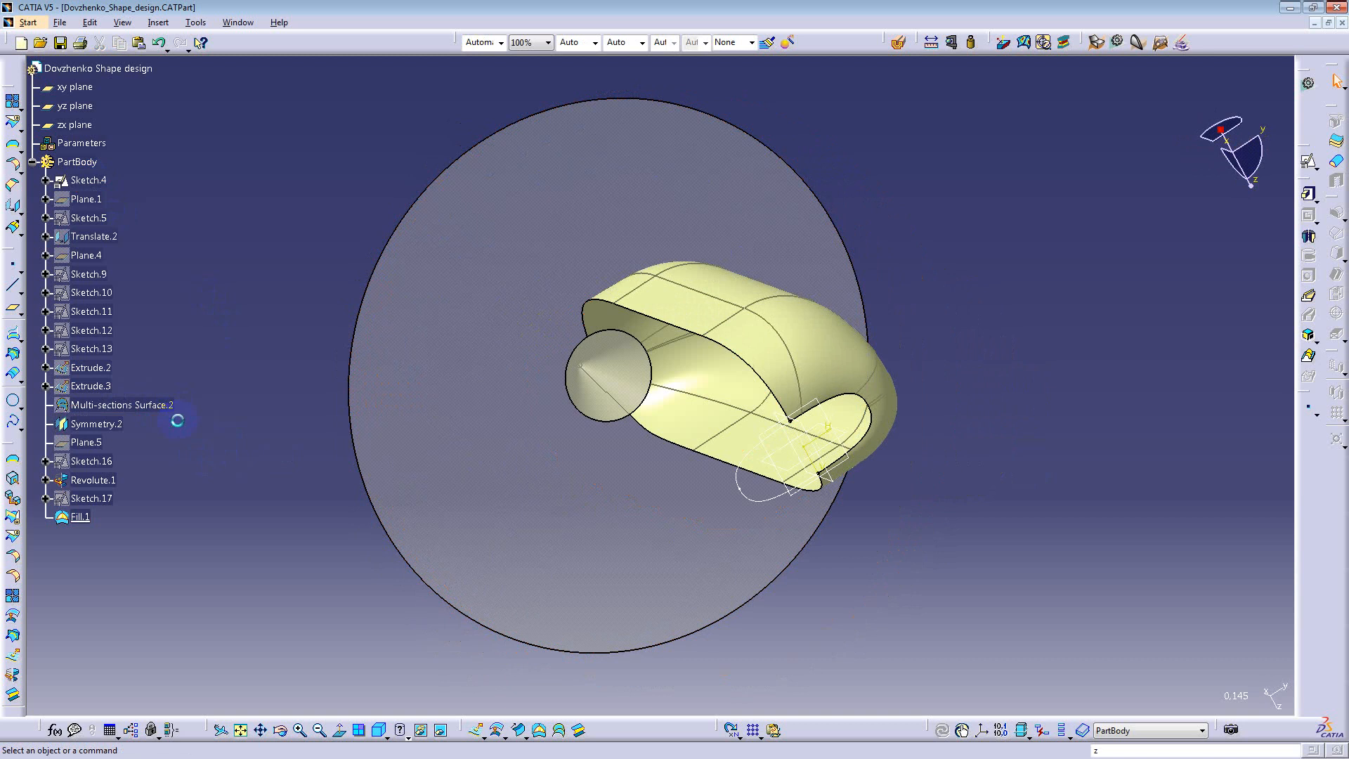
key("z")
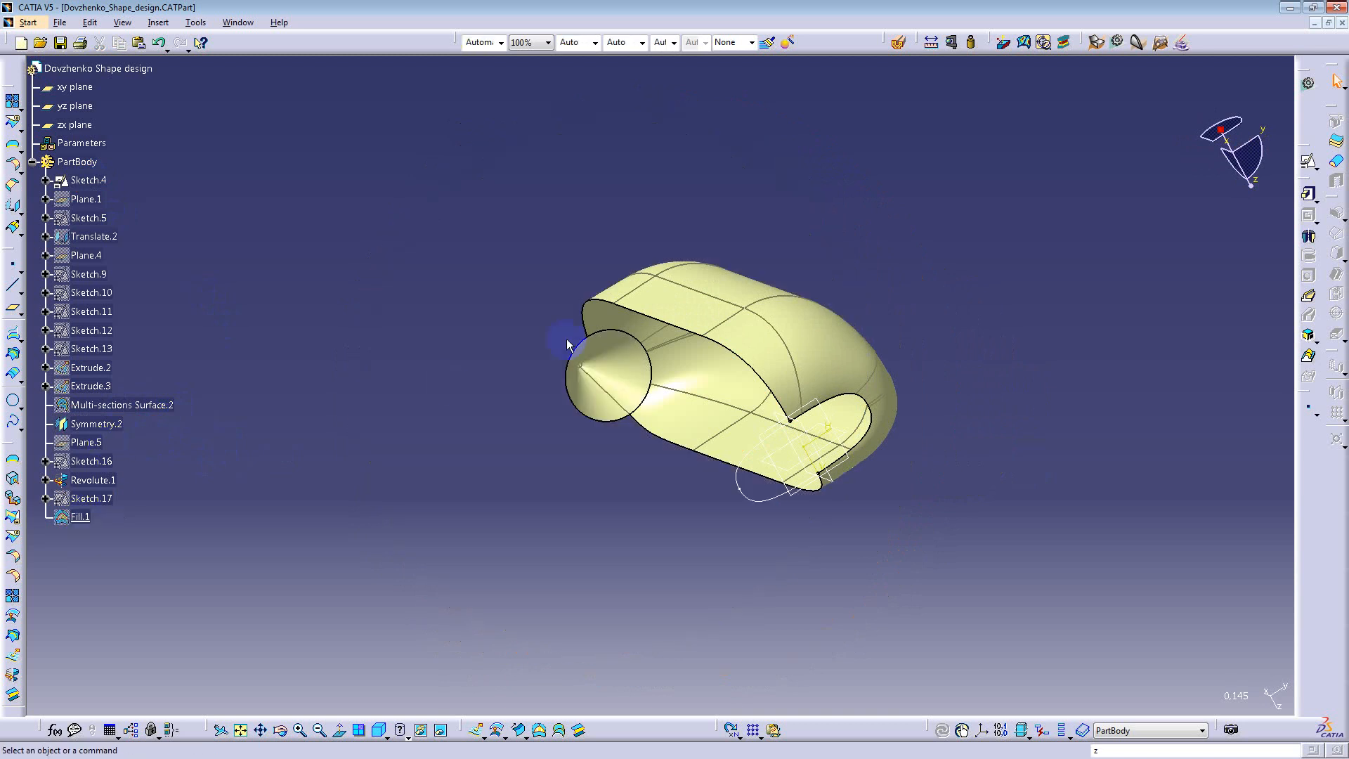
left_click(632, 361)
left_click(666, 312)
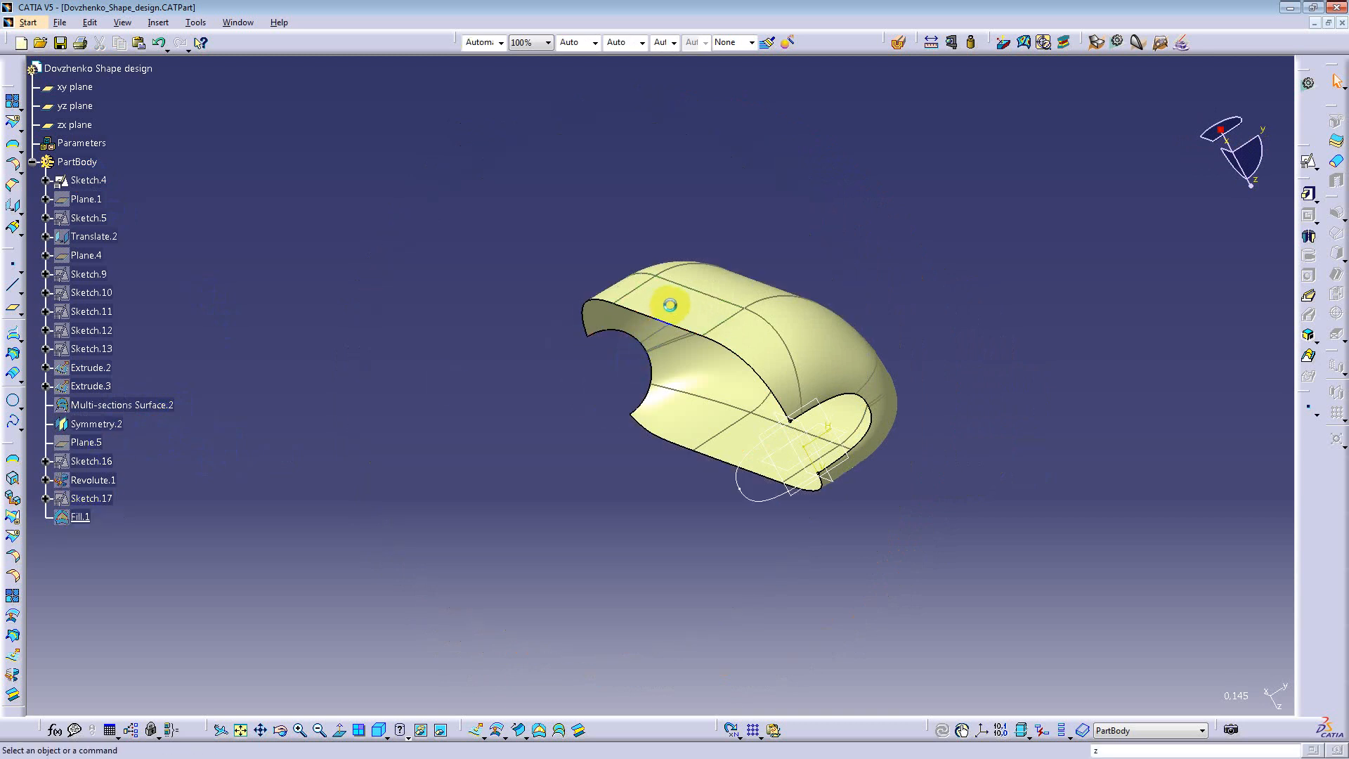
key("z")
Step: Show the section profiles Sketch.5 and Sketch.9
middle_click_drag(579, 421, 788, 247)
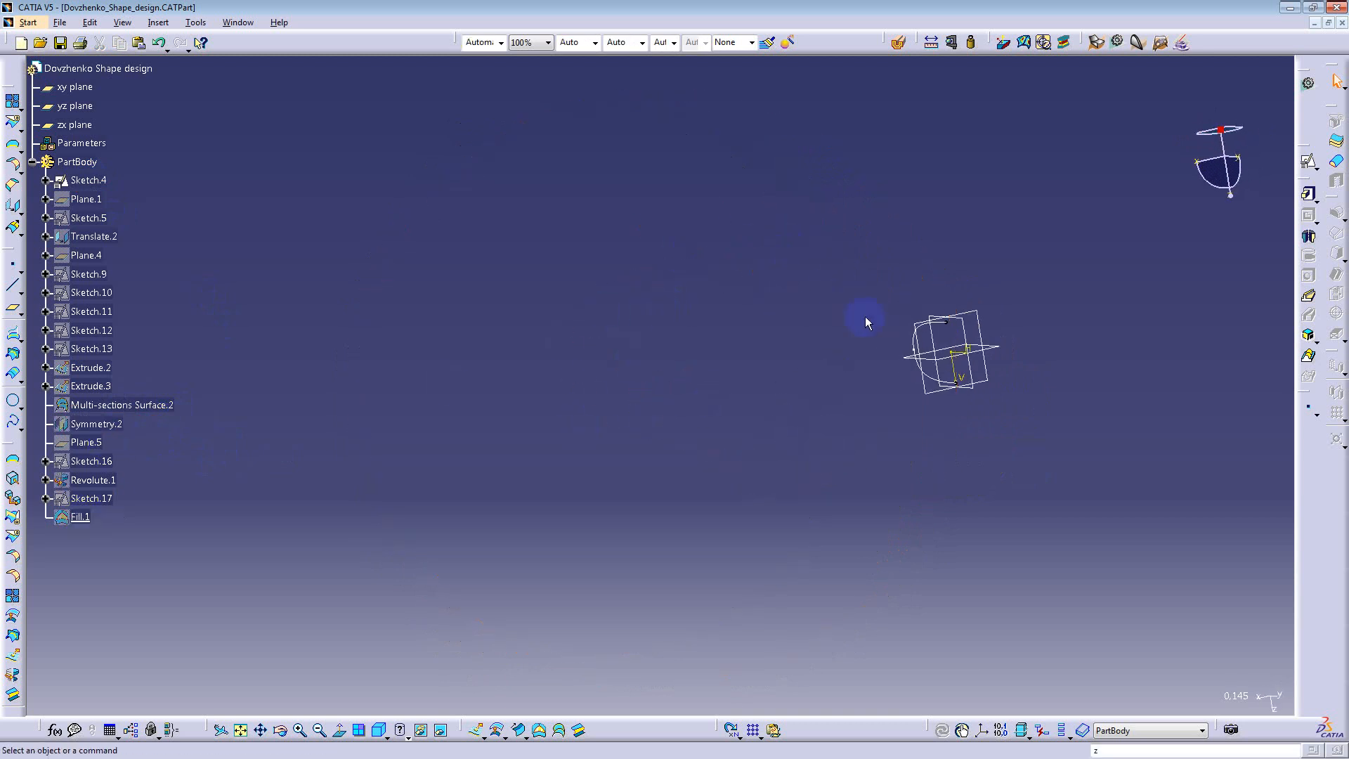
middle_click(939, 349)
middle_click_drag(618, 379, 700, 411)
left_click(104, 287)
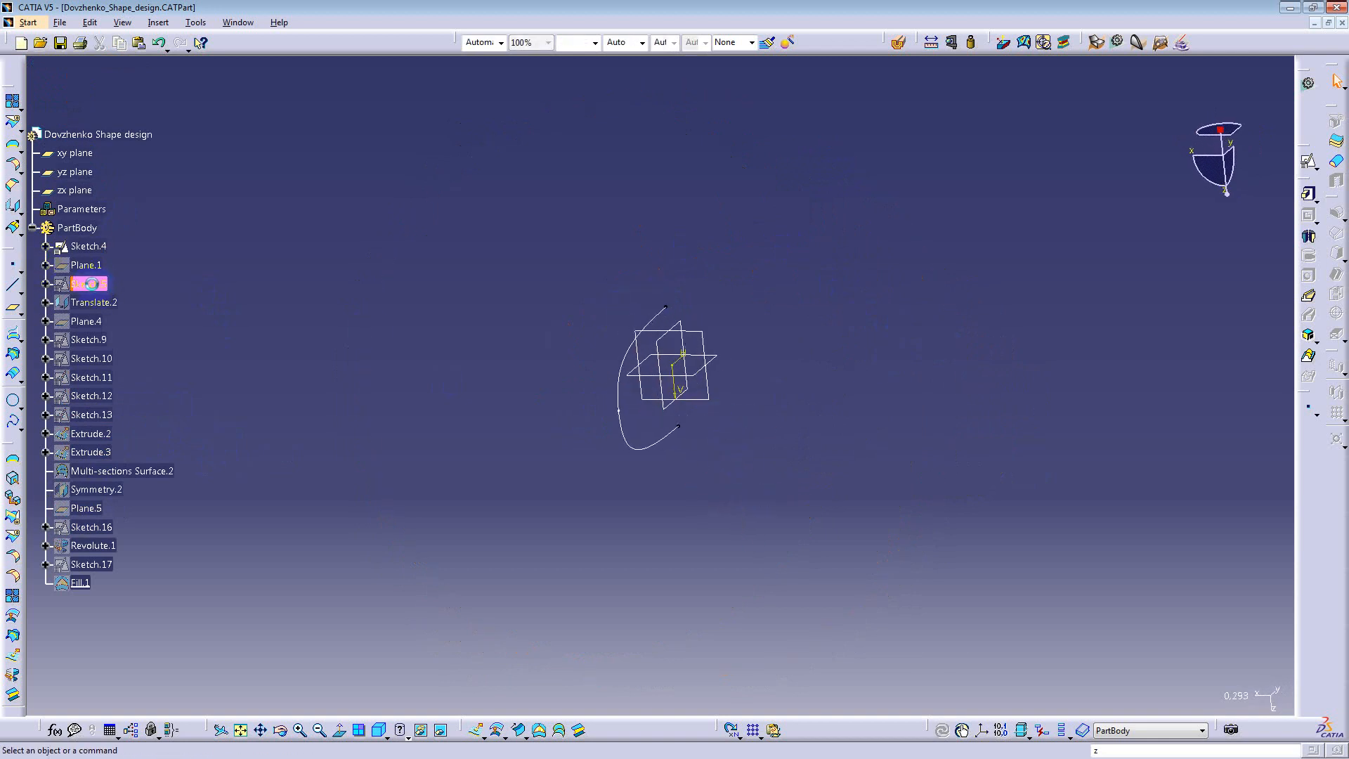
key("z")
mouse_move(461, 438)
middle_mouse_down()
mouse_move(454, 325)
mouse_move(446, 473)
mouse_move(466, 331)
mouse_move(340, 313)
middle_mouse_up()
left_click(102, 341)
key("z")
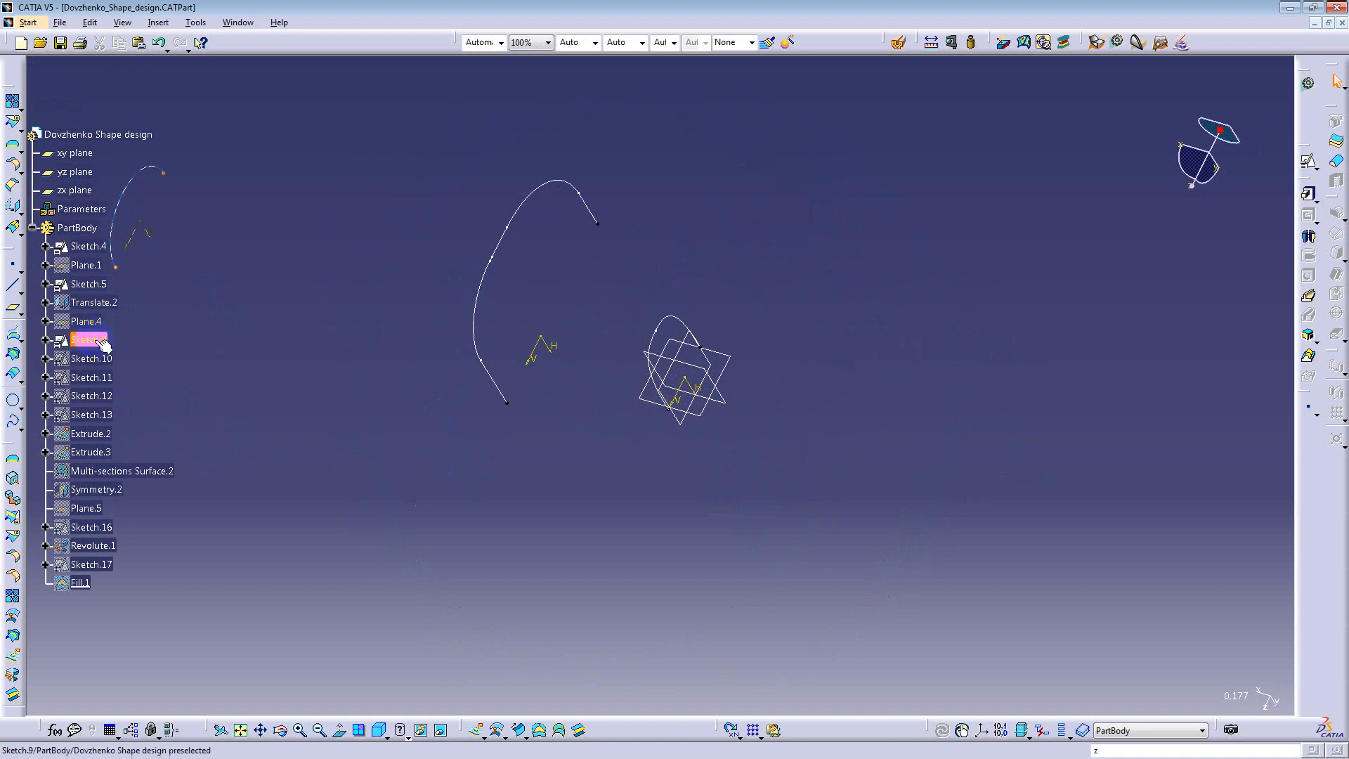
Step: Open Sketch.5 to review its dimensioned section profile, and exit the sketch without changing it
mouse_move(239, 246)
middle_mouse_down()
mouse_move(314, 278)
mouse_move(360, 249)
mouse_move(801, 420)
mouse_move(714, 277)
middle_mouse_up()
left_click(706, 268)
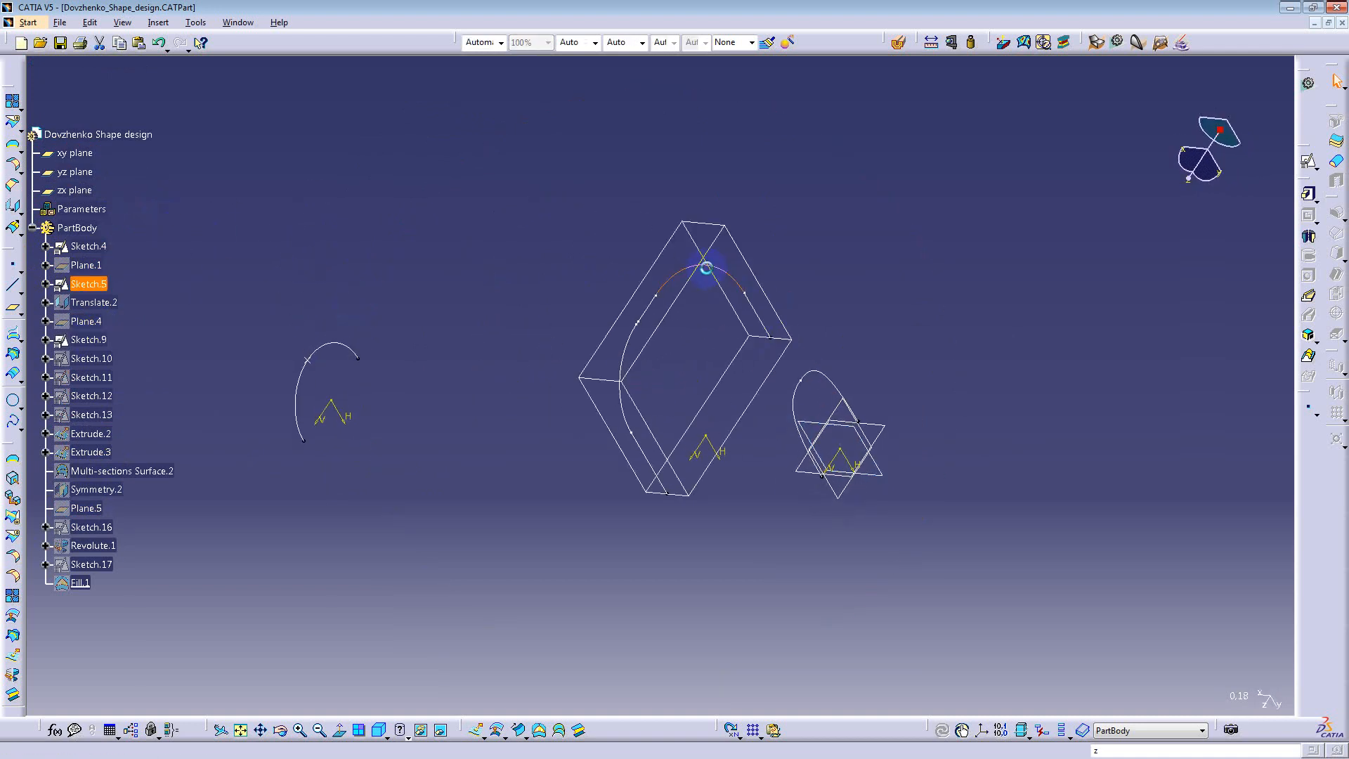
double_click(707, 267)
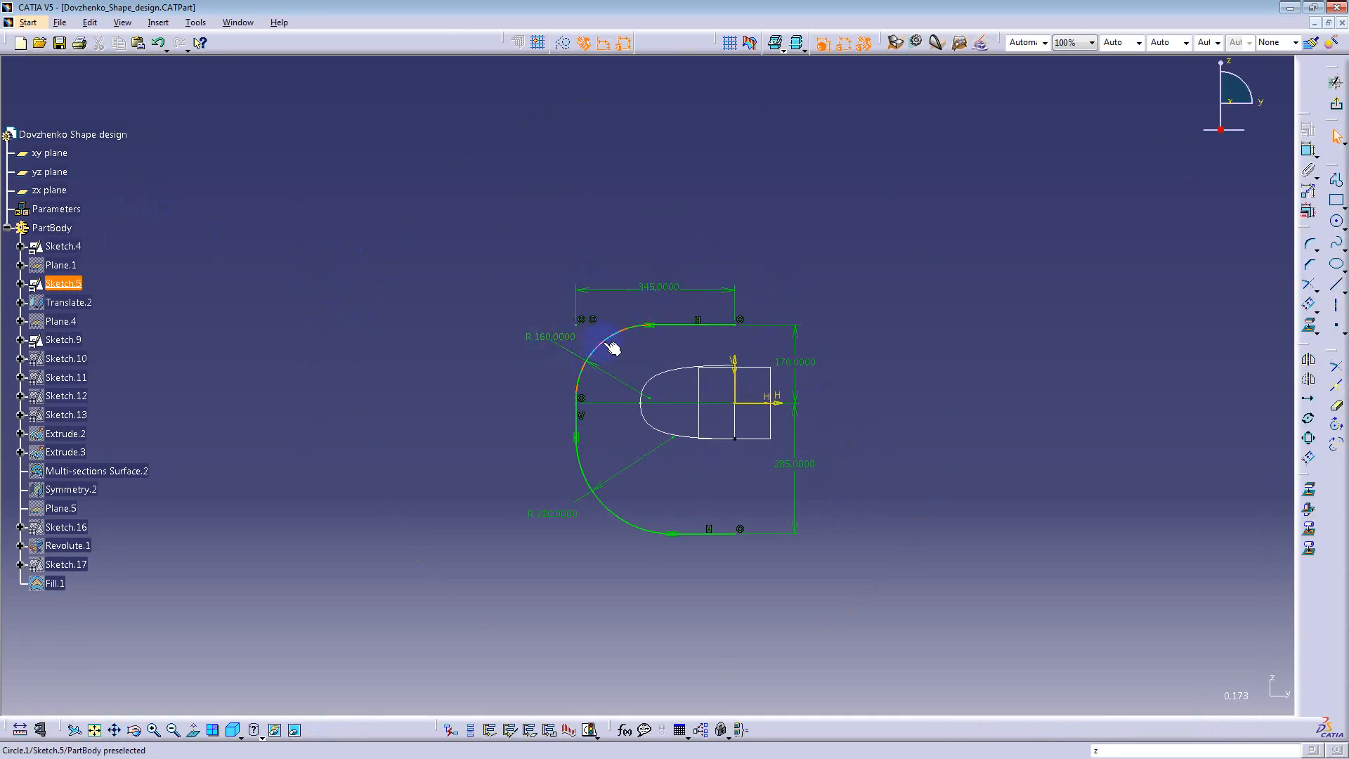
left_click(1337, 104)
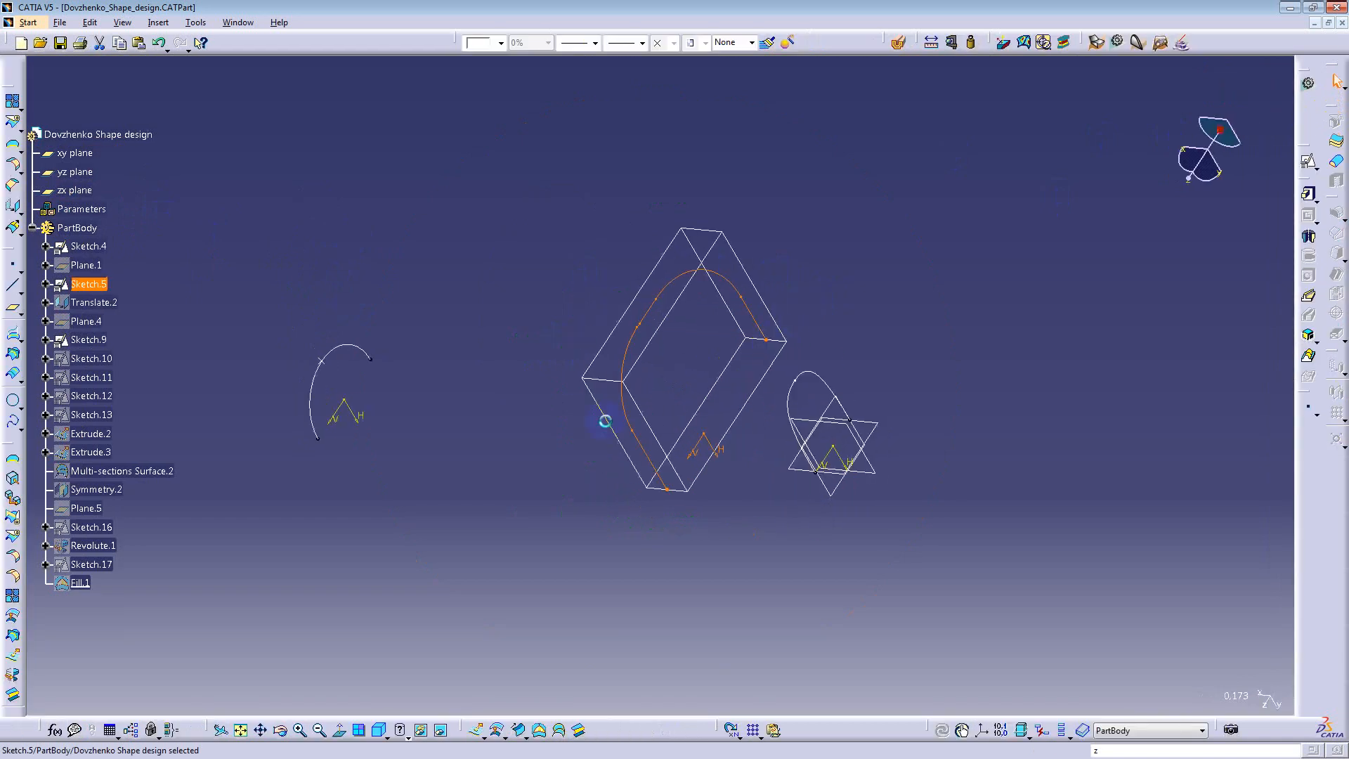
Step: Show Sketch.10 and open it to inspect the definition of the conic curve at the origin end, leaving it unmodified
left_click(91, 359)
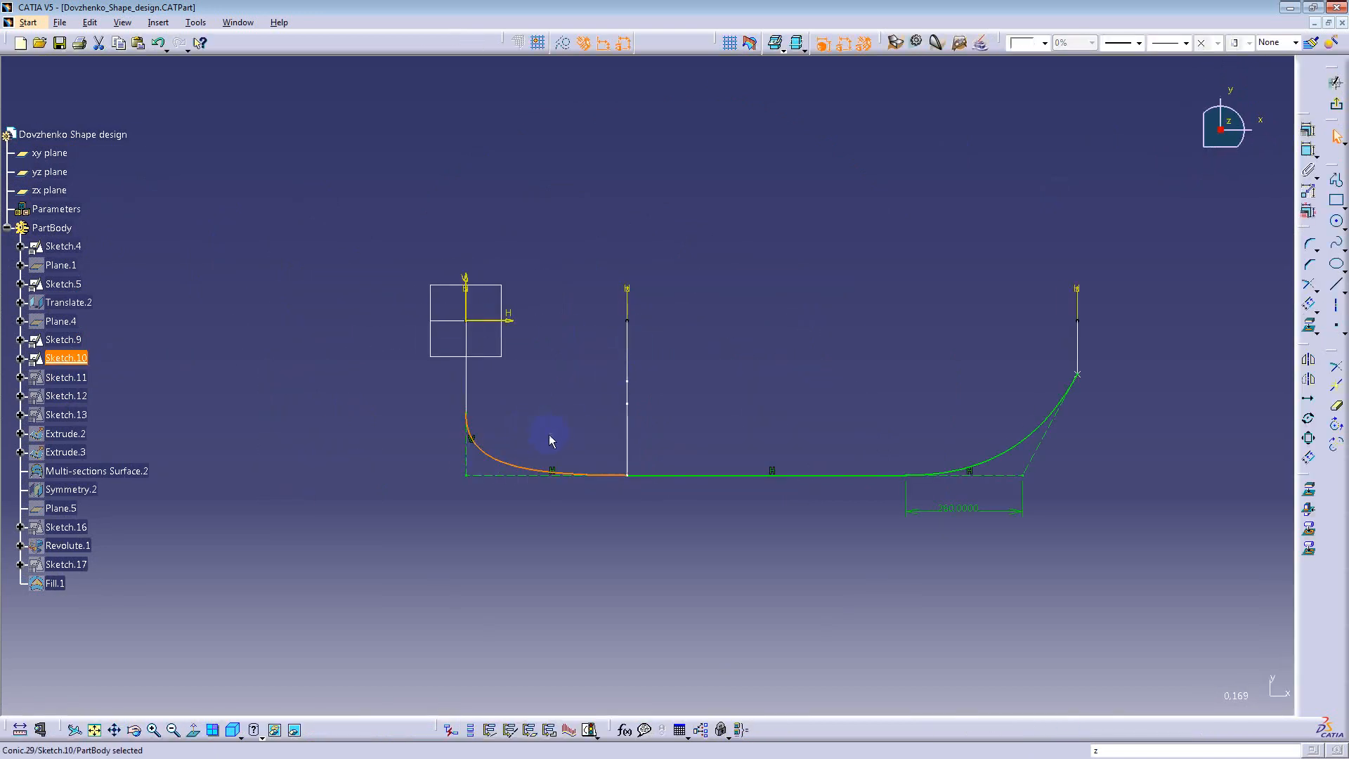
left_click(503, 464)
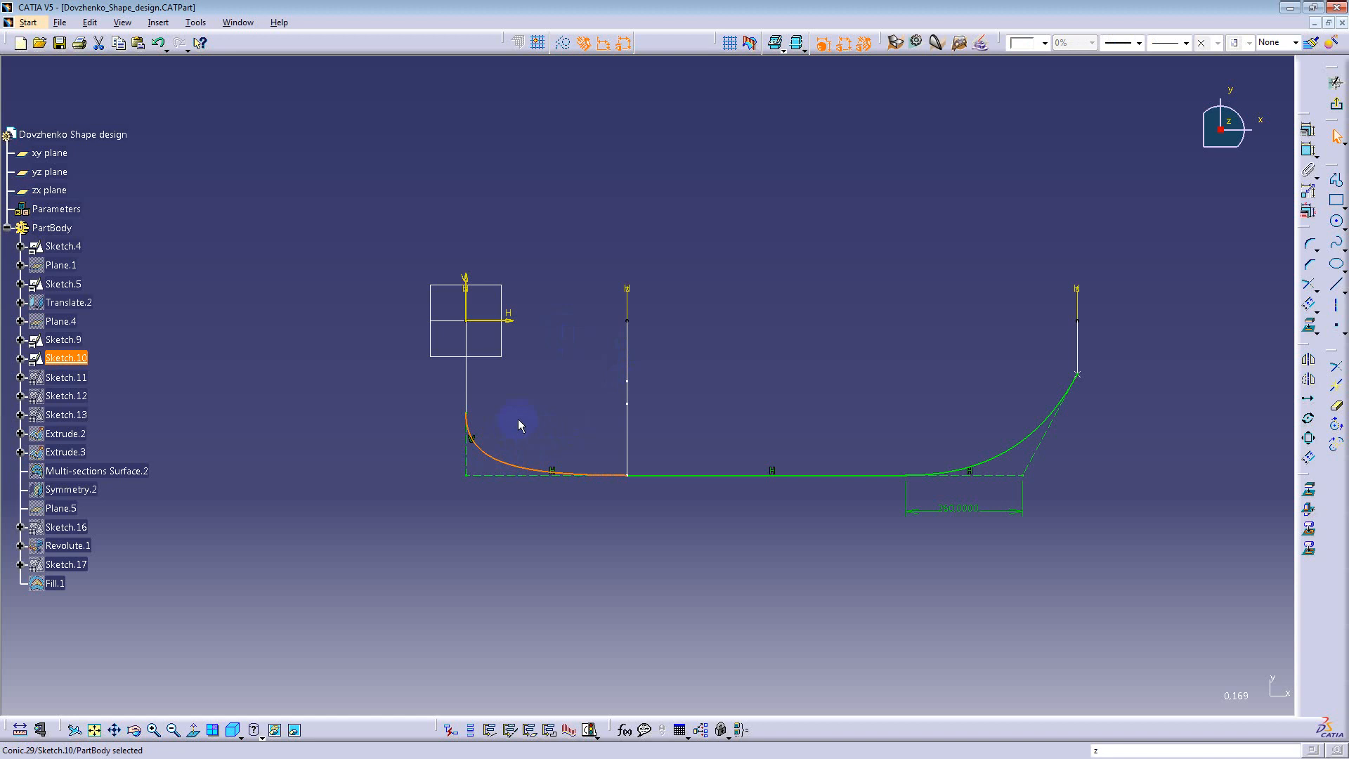
left_click(501, 464)
double_click(494, 458)
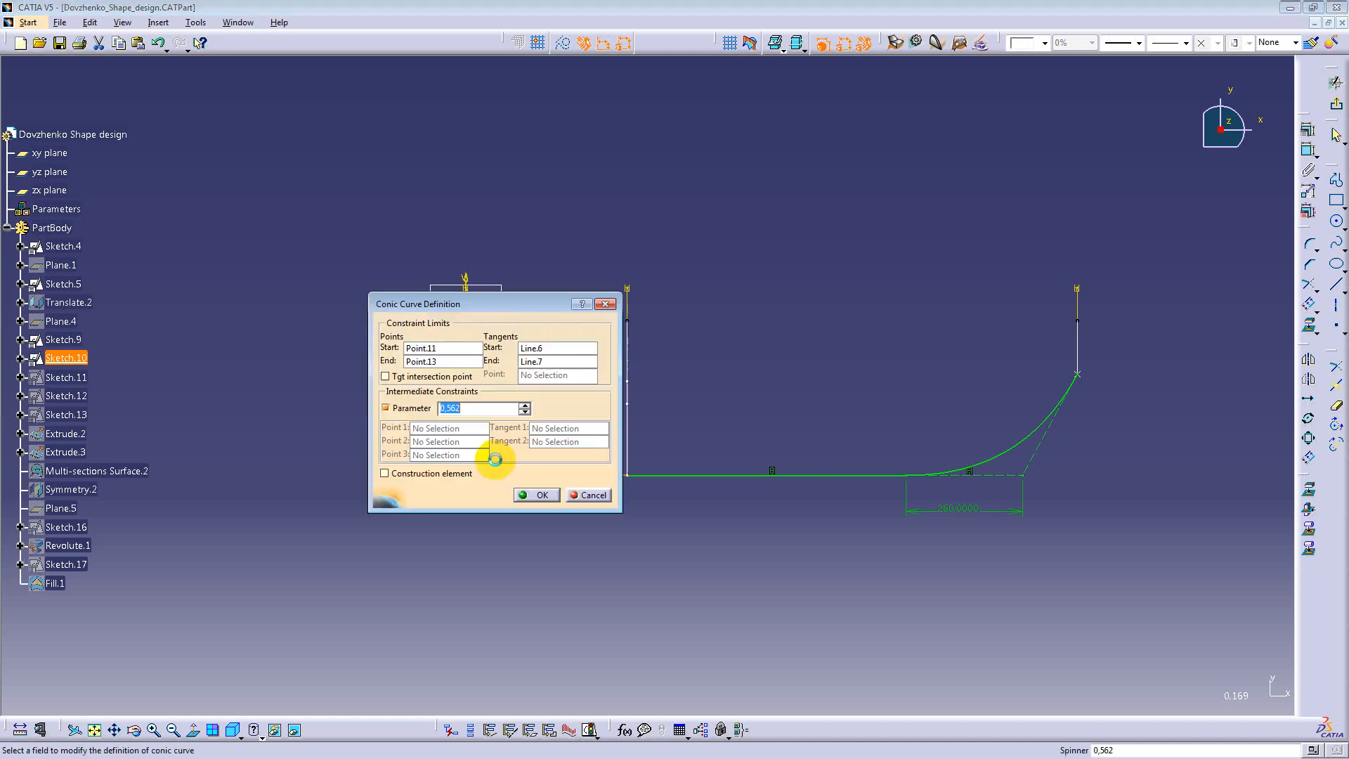
left_click(590, 495)
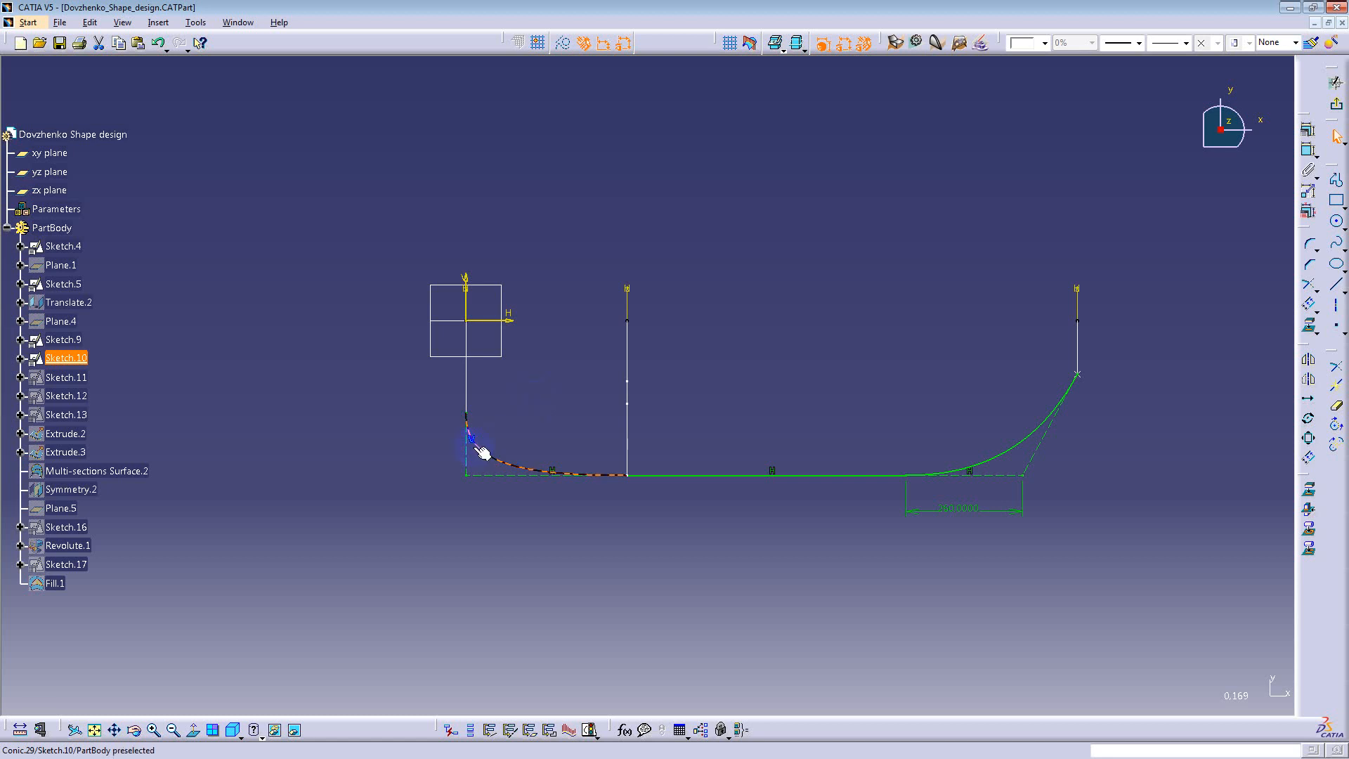
left_click(513, 425)
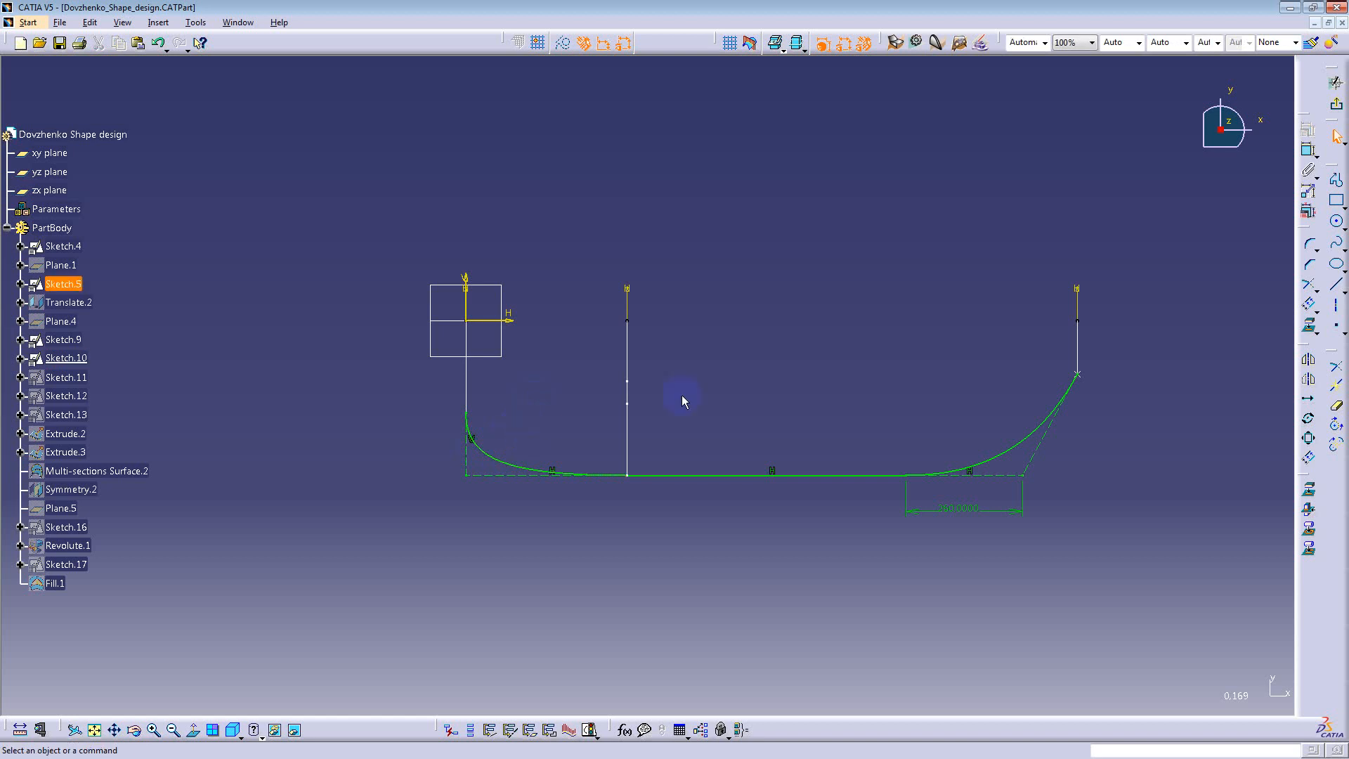
Step: Inspect the definition of the conic curve at the far end of Sketch.10, and exit the sketch without changes
left_click(1015, 449)
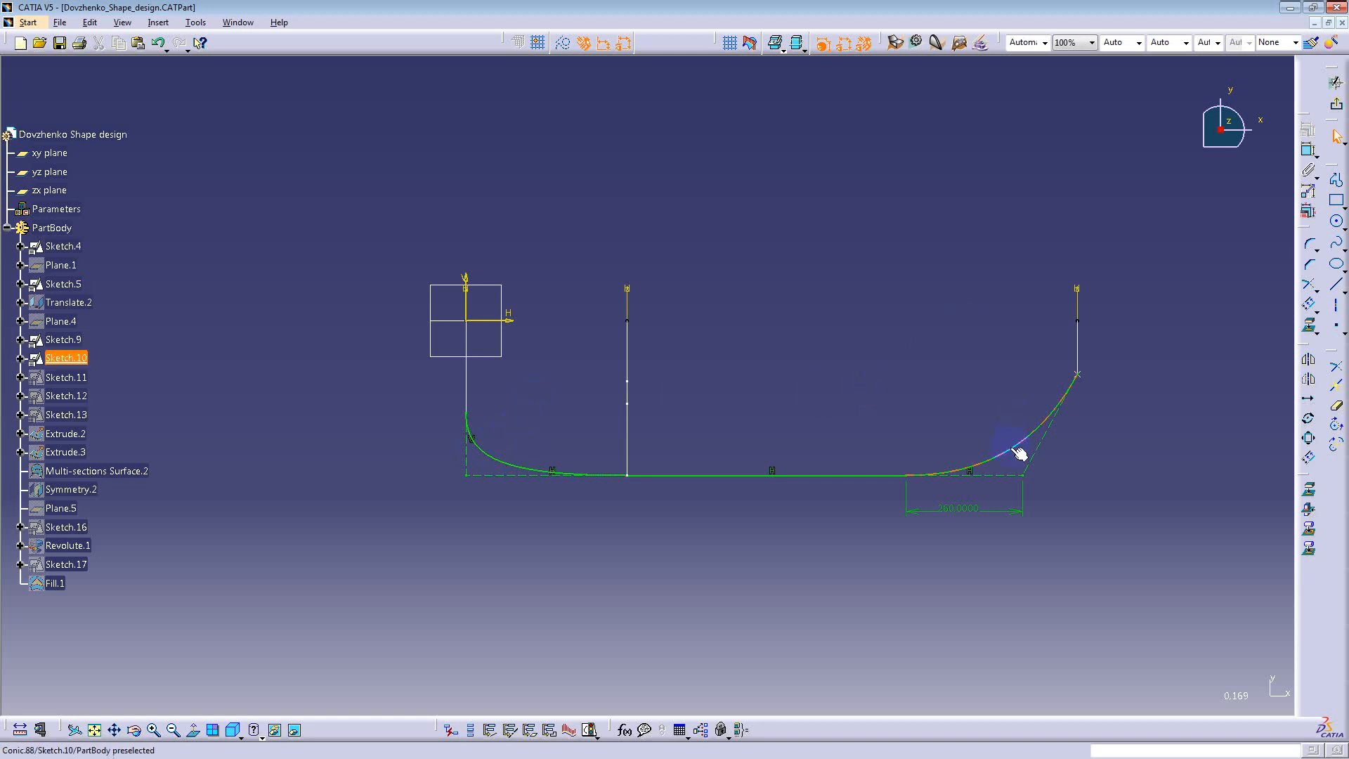
left_click(1012, 448)
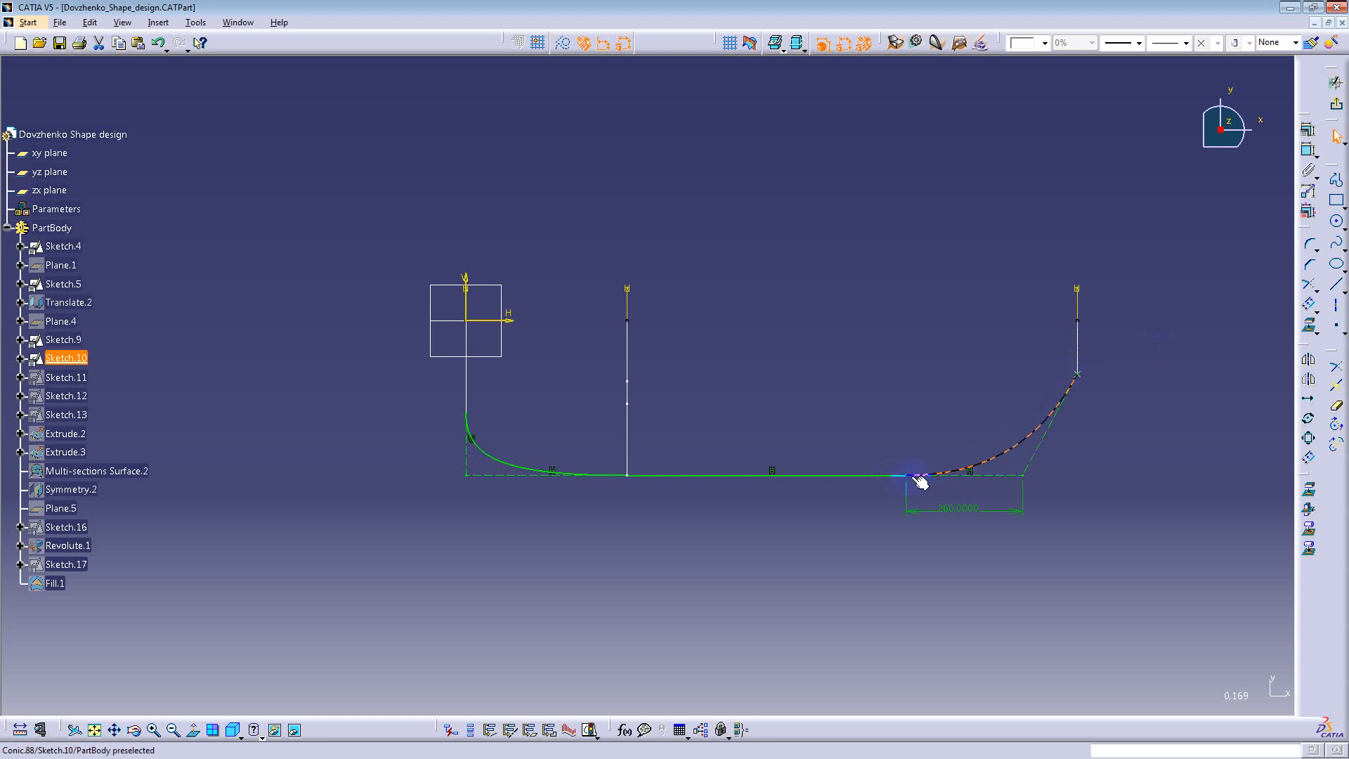
left_click(1045, 418)
double_click(1023, 442)
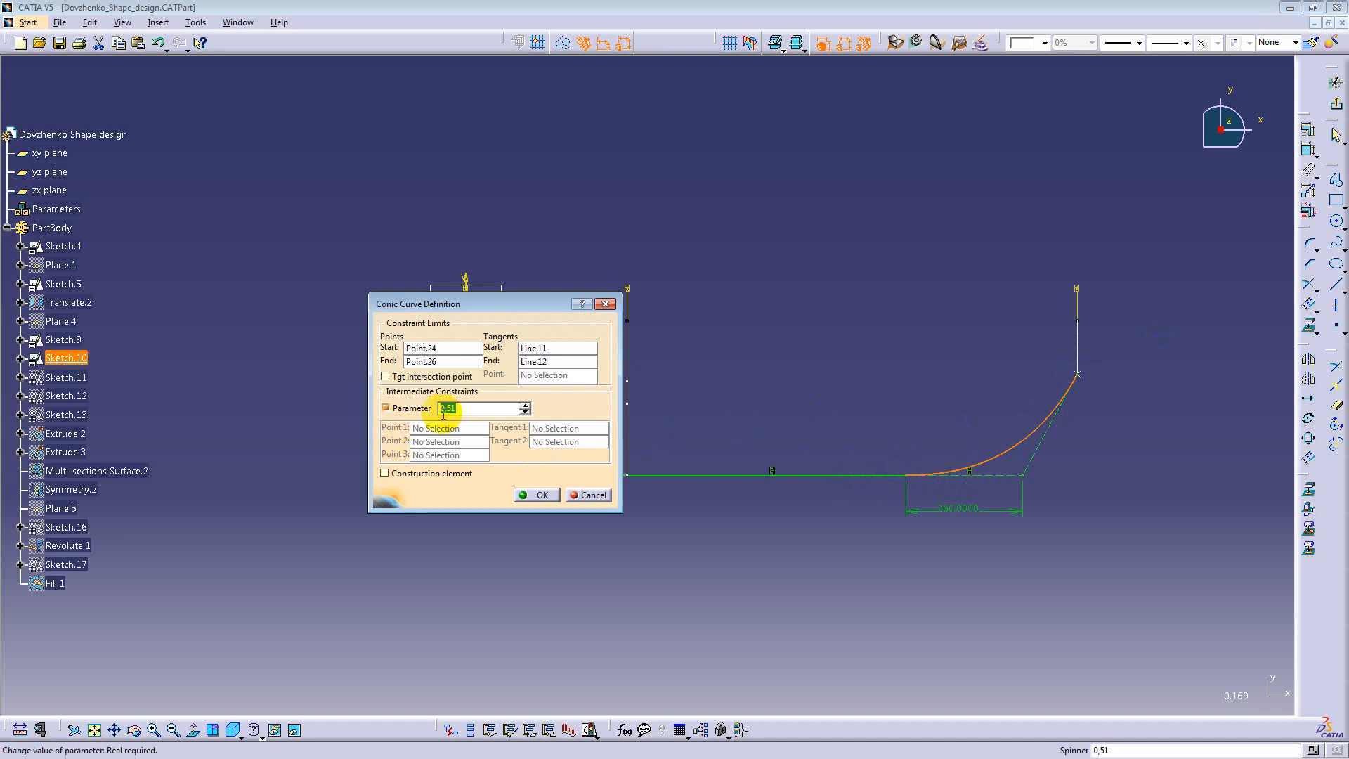
left_click(590, 495)
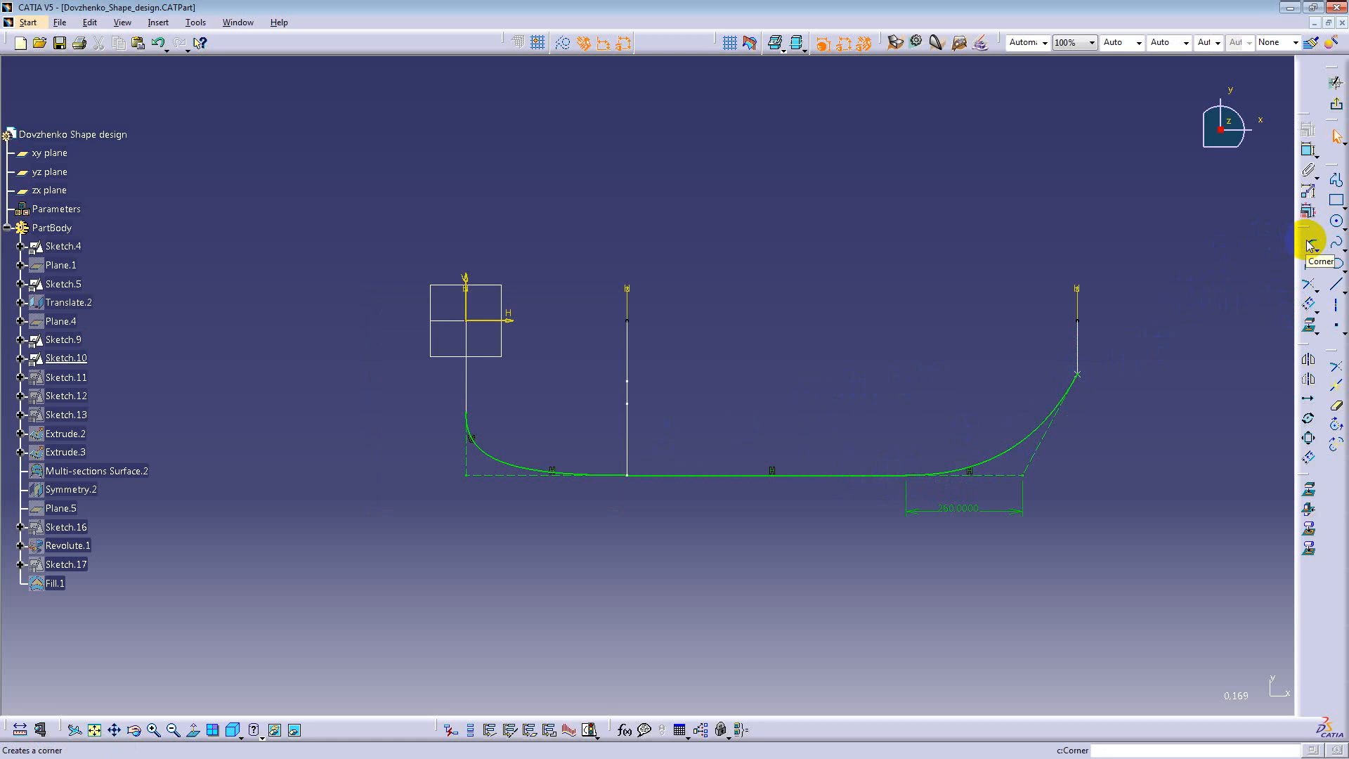
left_click(1336, 105)
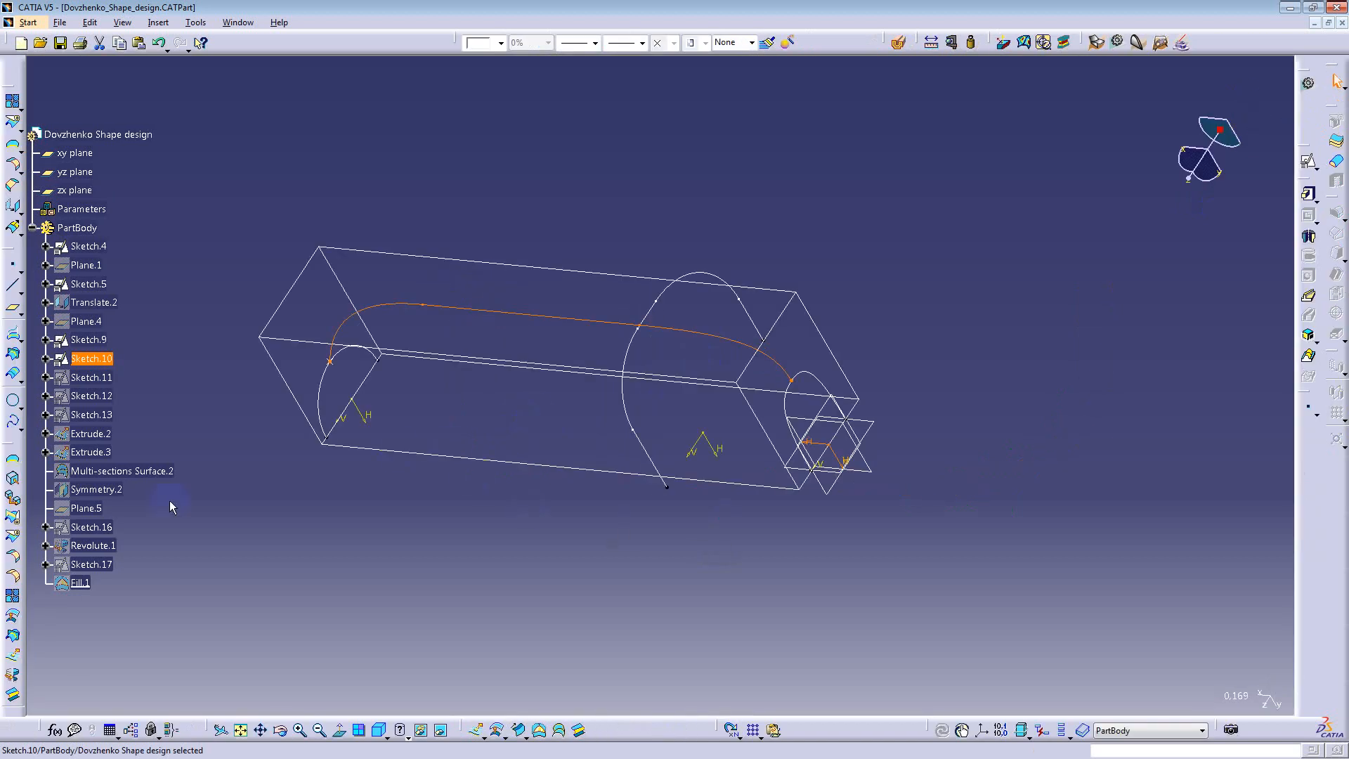
Step: Show the longitudinal guide curves Sketch.11 and Sketch.12
left_click(88, 378)
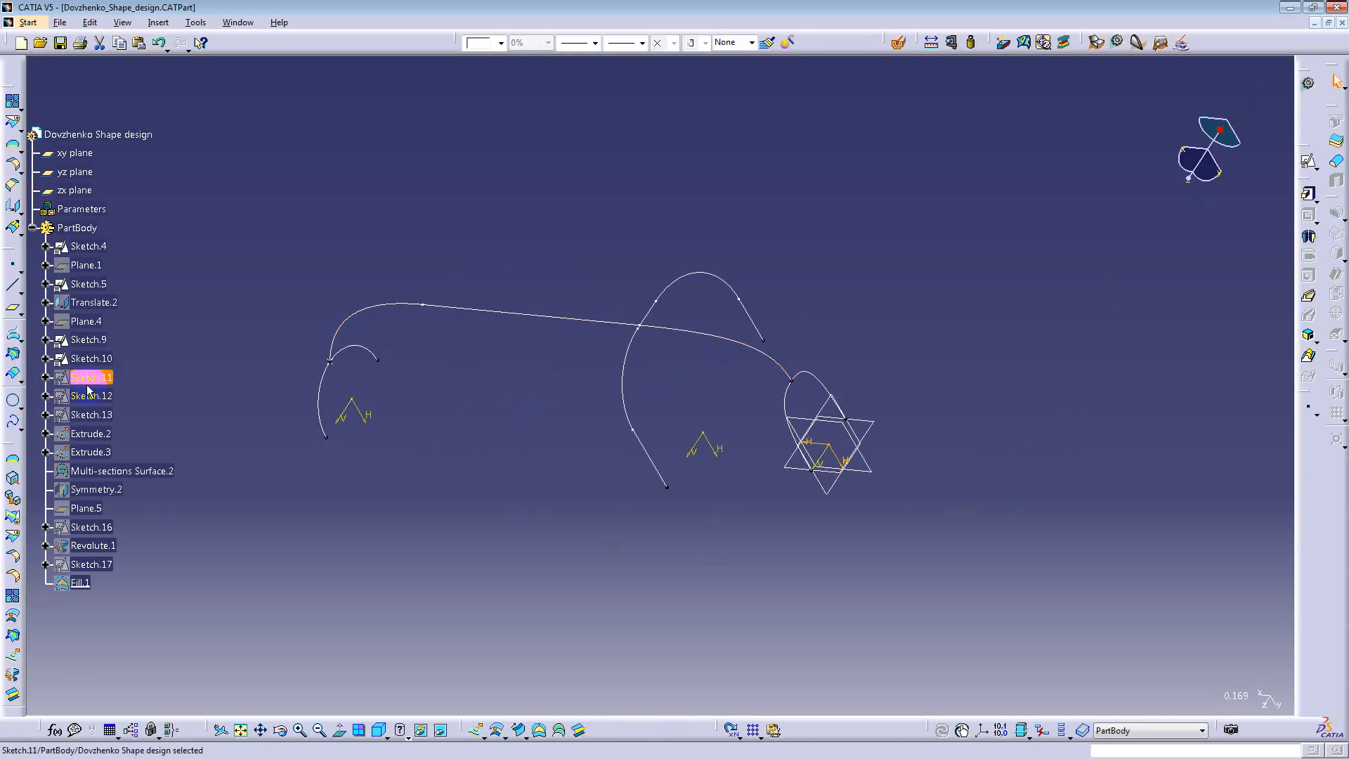
key("space")
mouse_move(541, 551)
middle_mouse_down()
mouse_move(473, 346)
mouse_move(521, 359)
mouse_move(521, 346)
middle_mouse_up()
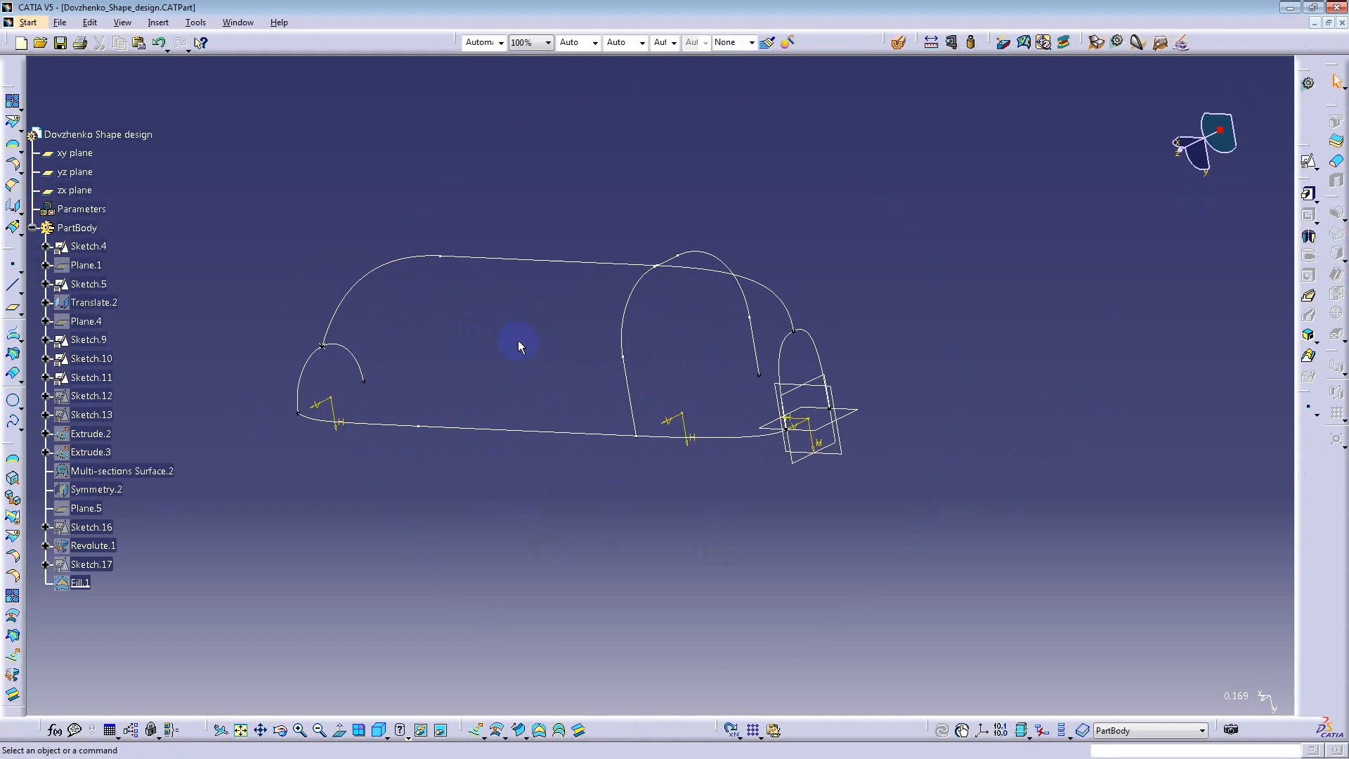
left_click(90, 395)
key("space")
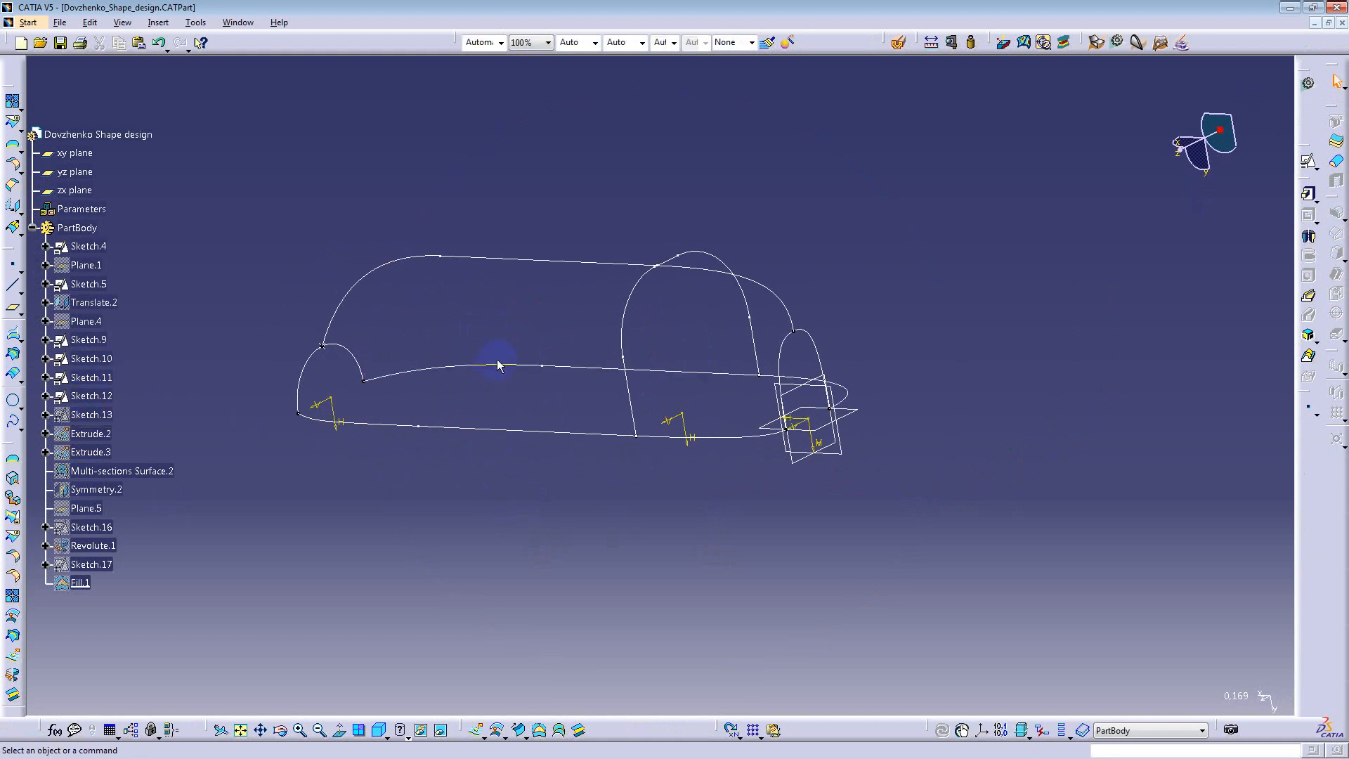
middle_click_drag(496, 360, 535, 417)
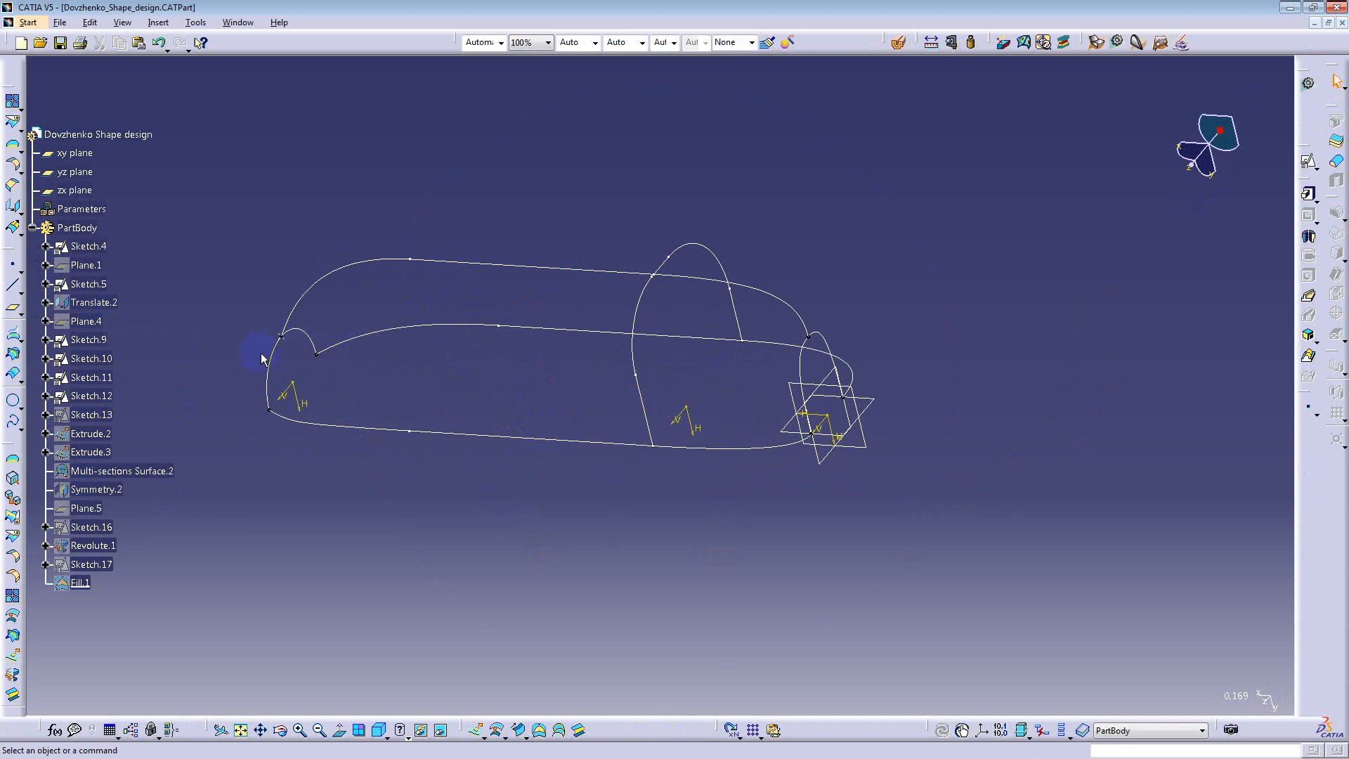
Step: Highlight the Sketch.5 and Sketch.4 sections, and show the translated section Translate.2
left_click(637, 296)
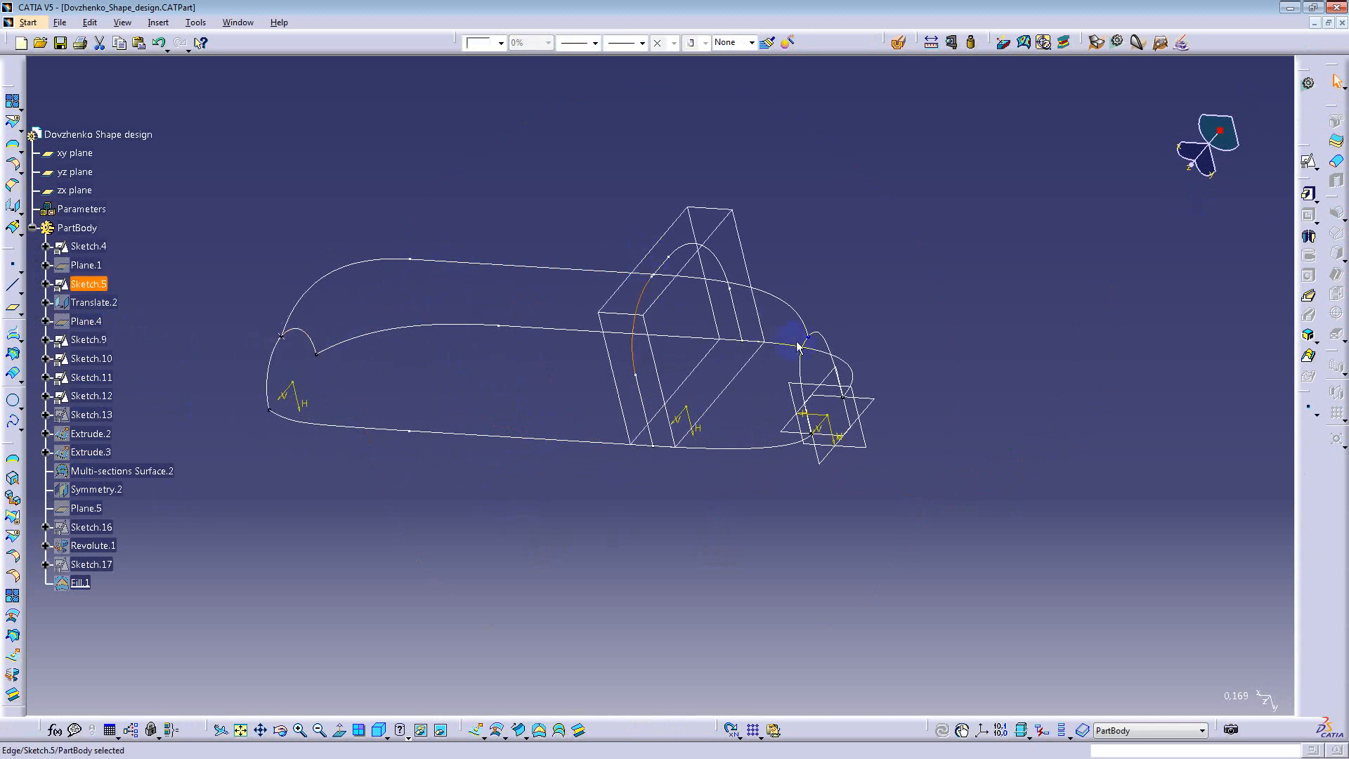
left_click(799, 346)
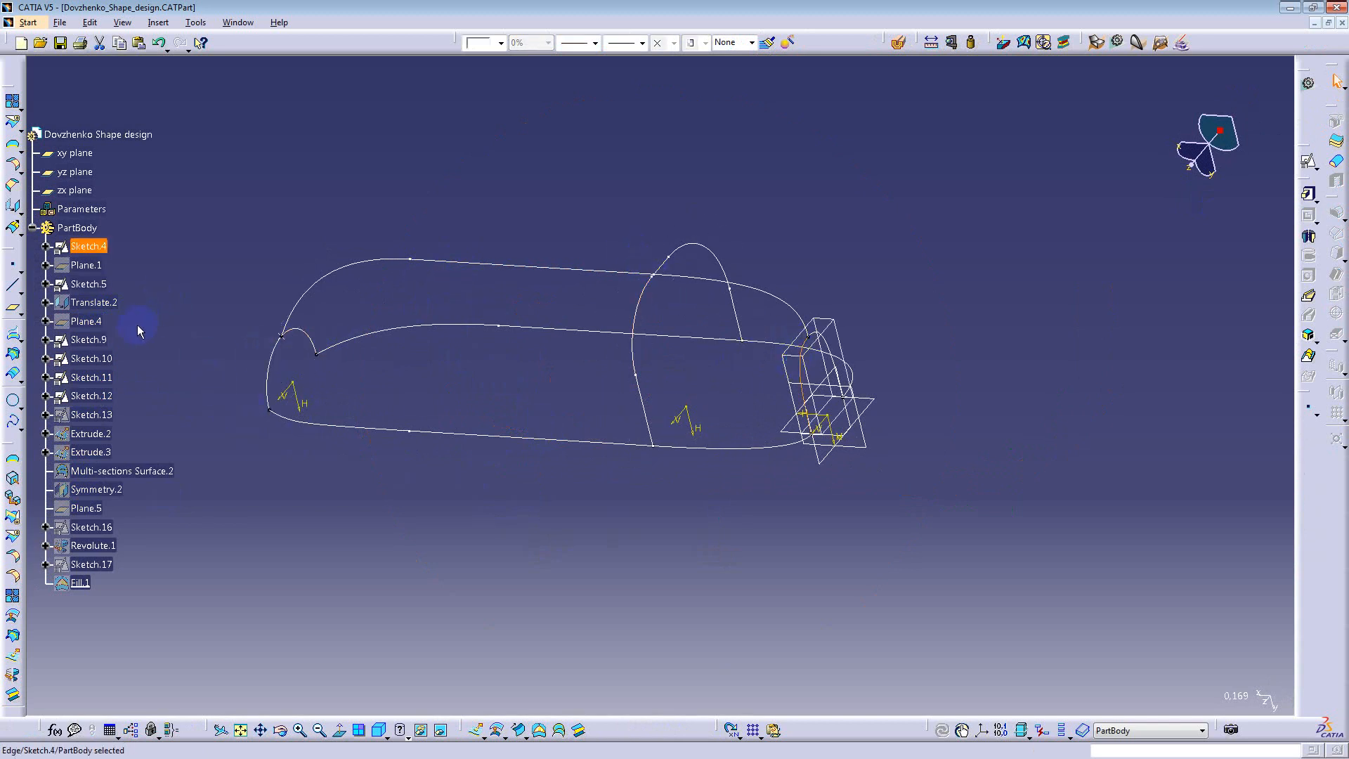
left_click(95, 303)
key("space")
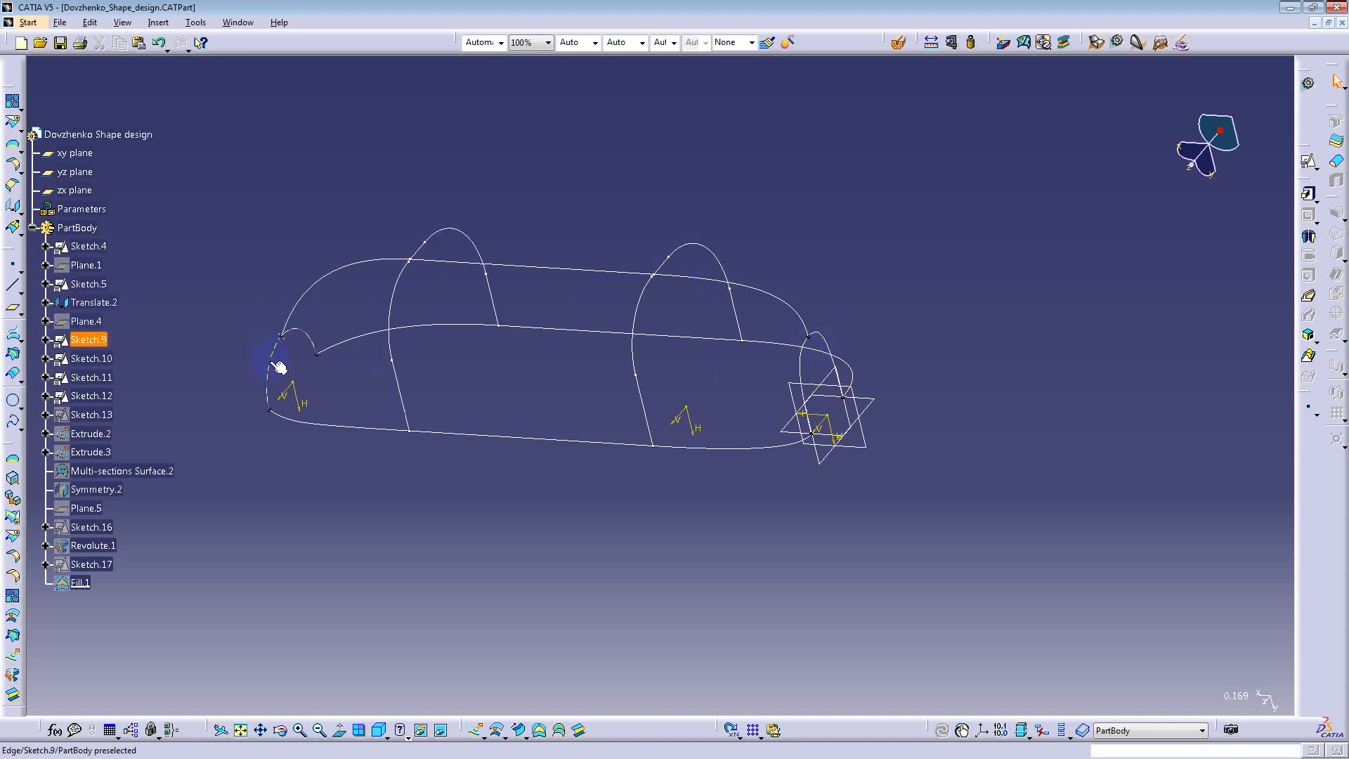
Step: Show Sketch.13 together with the section profiles and guide curves
middle_click_drag(593, 440, 420, 299)
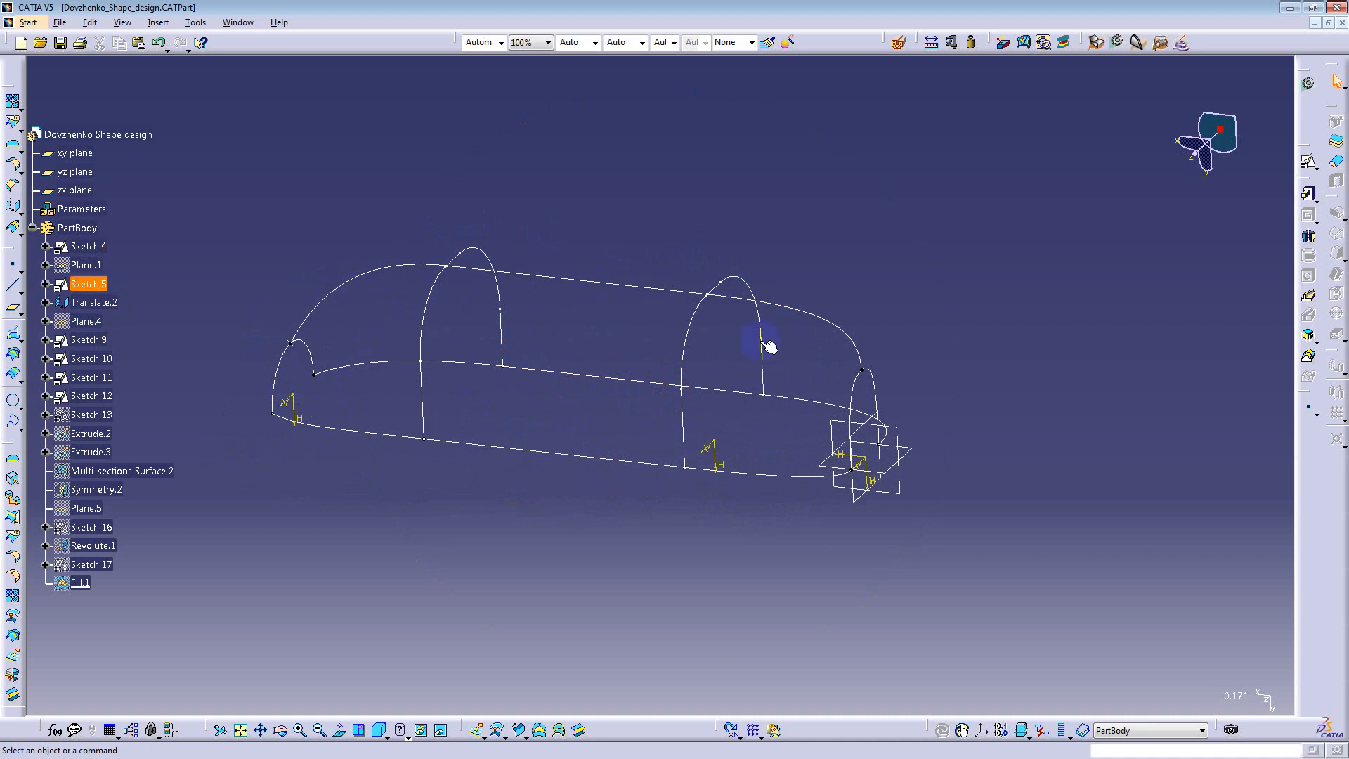
left_click(87, 414)
left_click(340, 545)
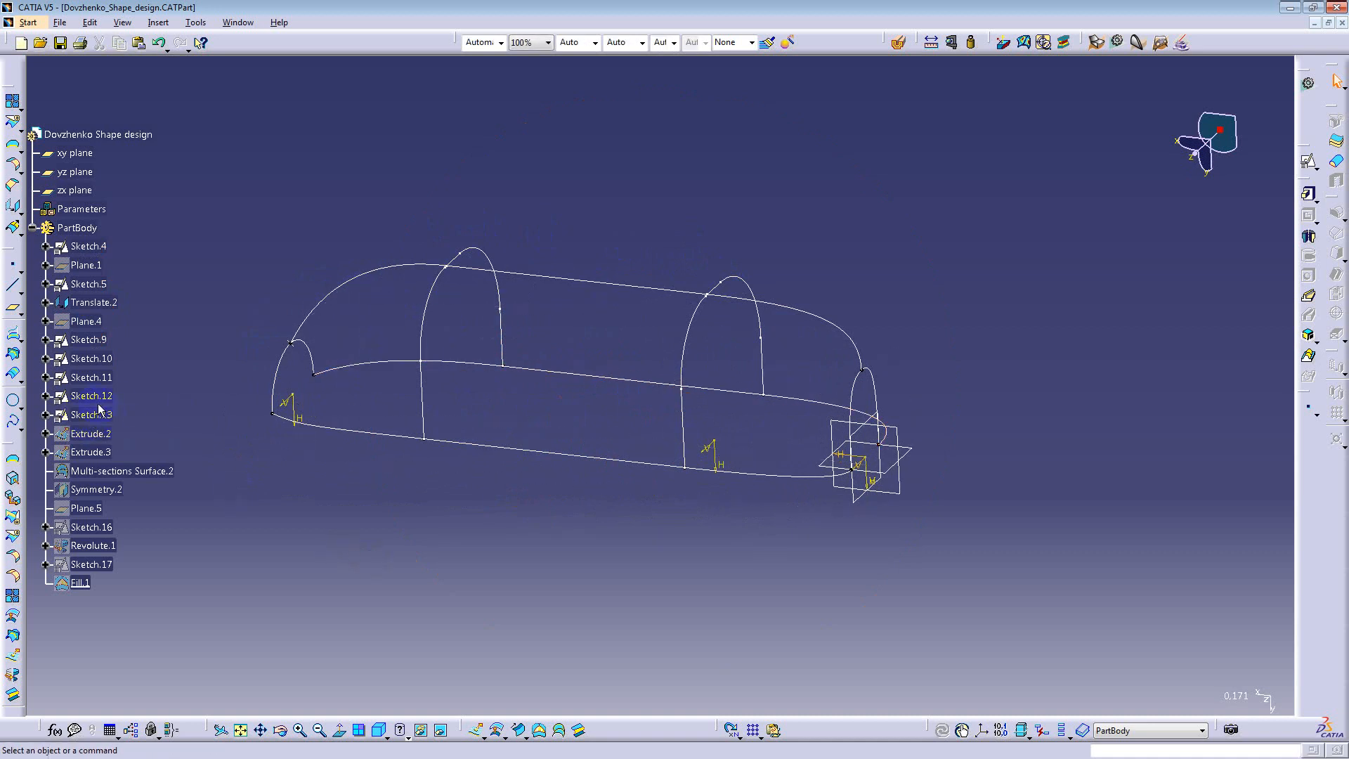
left_click(93, 398)
left_click(185, 428)
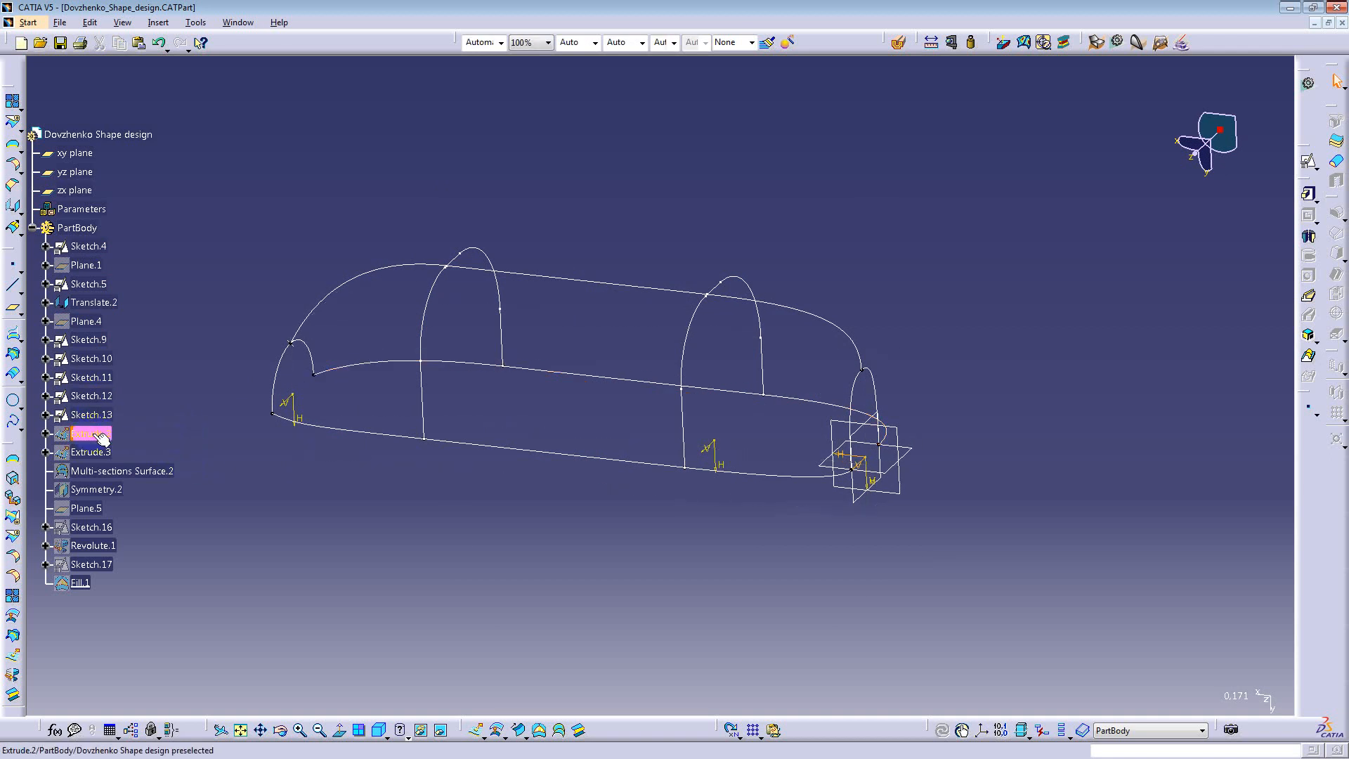
Step: Show the extruded surfaces Extrude.2 and Extrude.3 along the lower guide curves
left_click(92, 433)
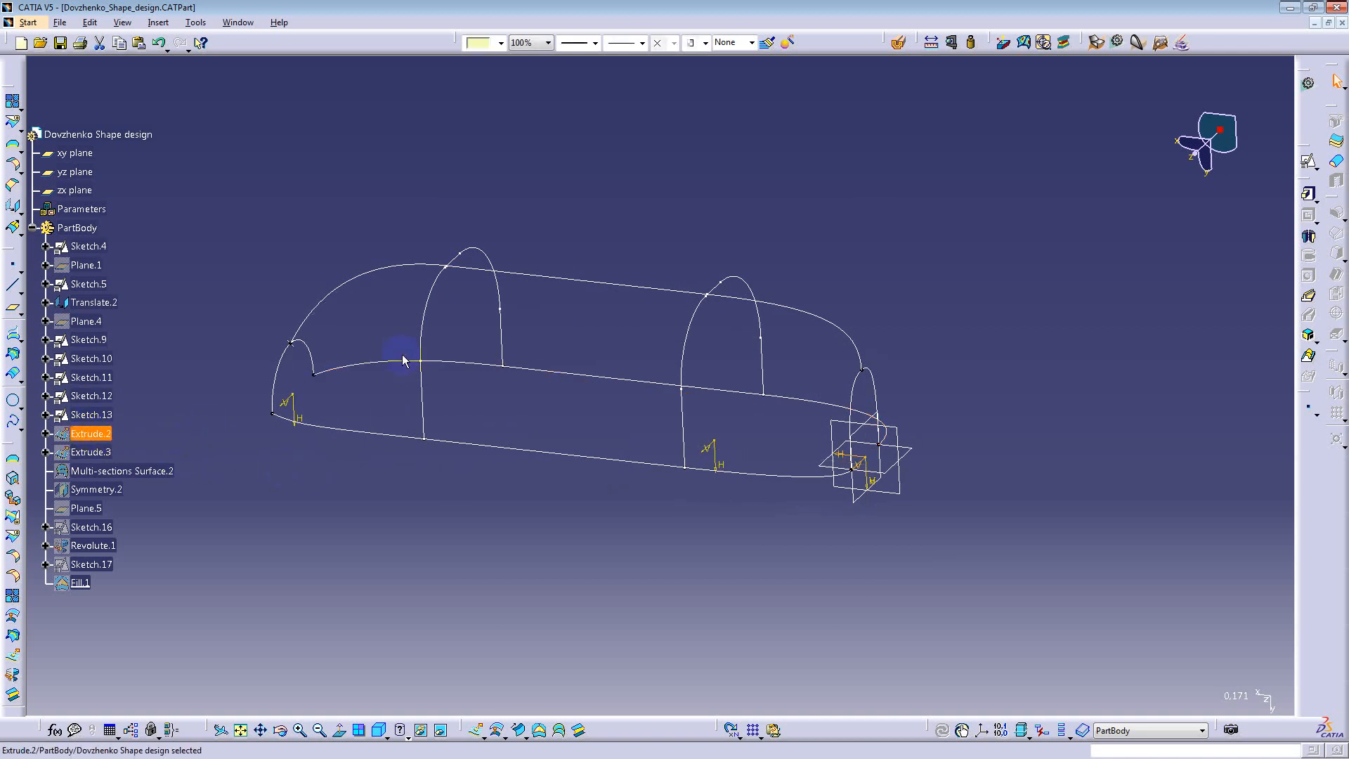
left_click(361, 364)
left_click(358, 433)
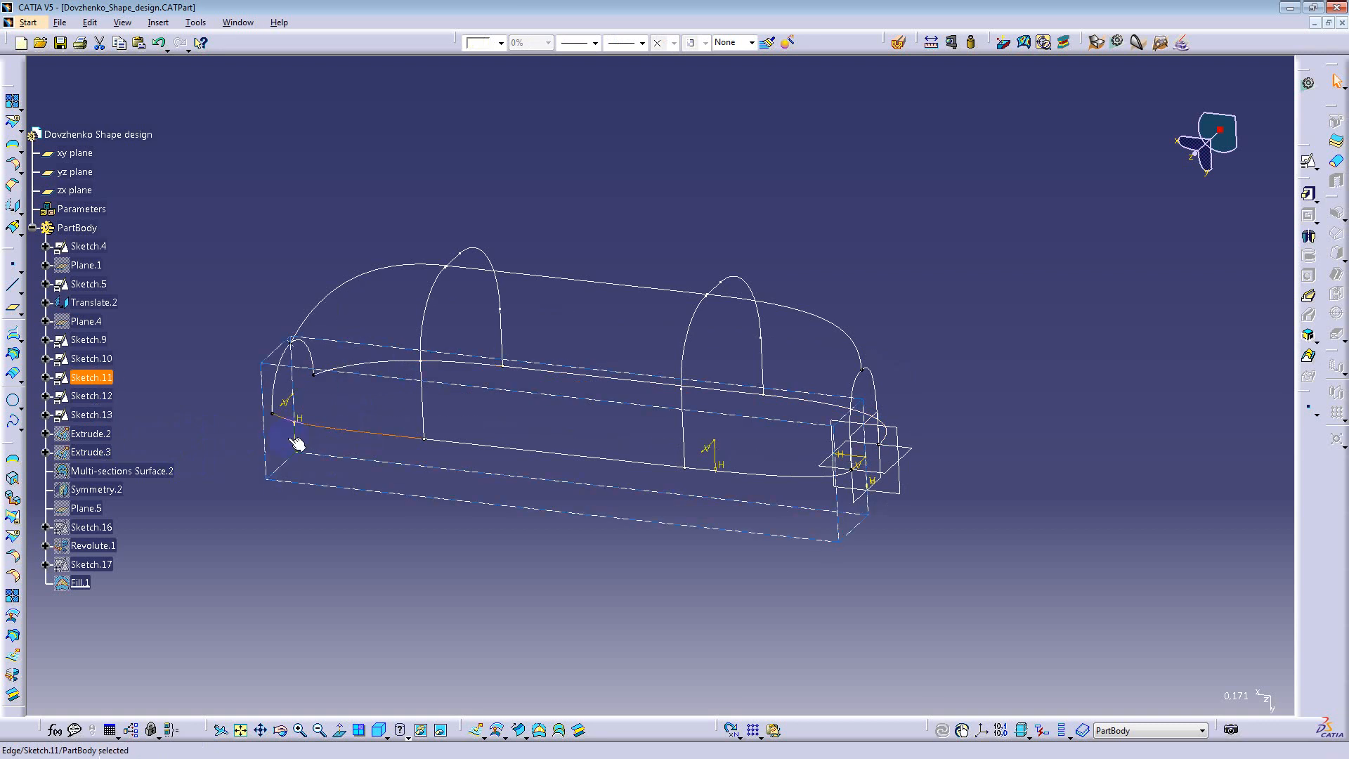
left_click(108, 435)
key("space")
left_click(106, 453)
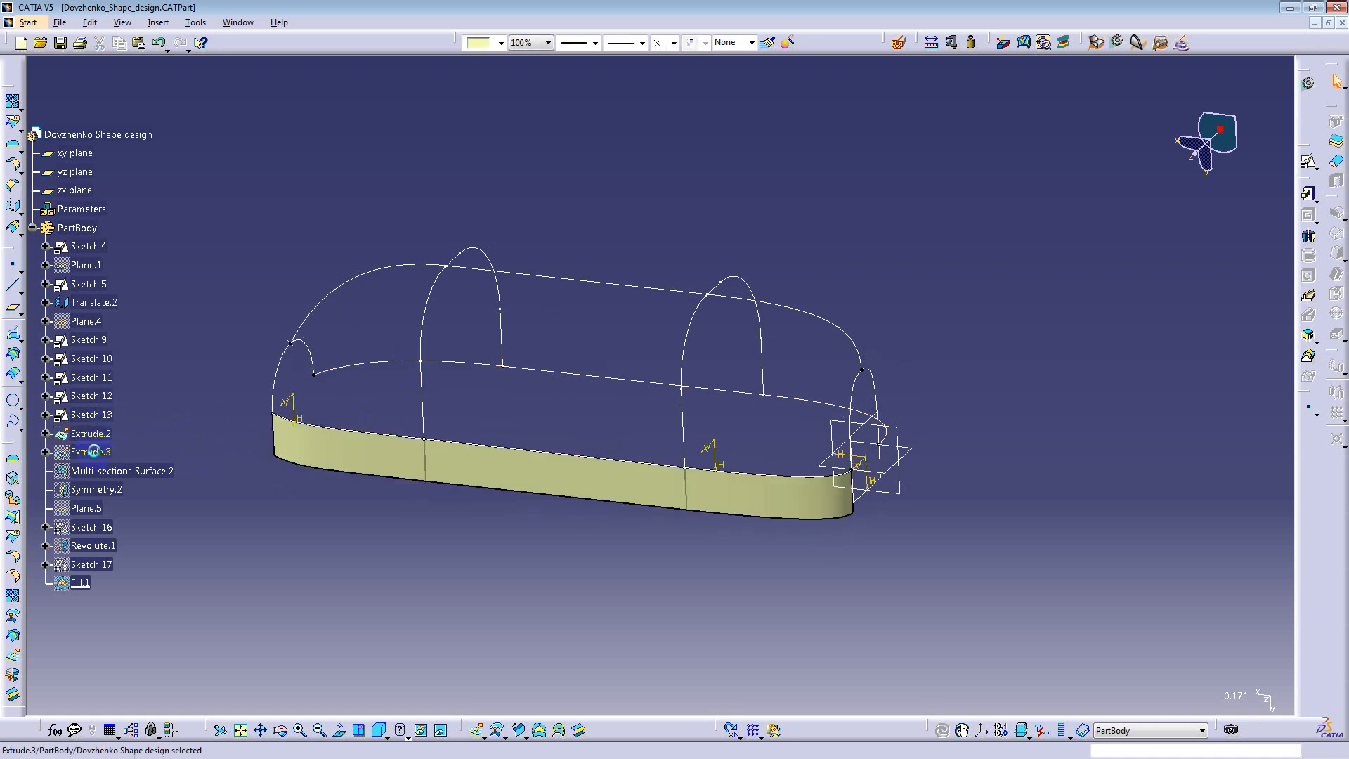
key("space")
middle_click_drag(675, 487, 501, 511)
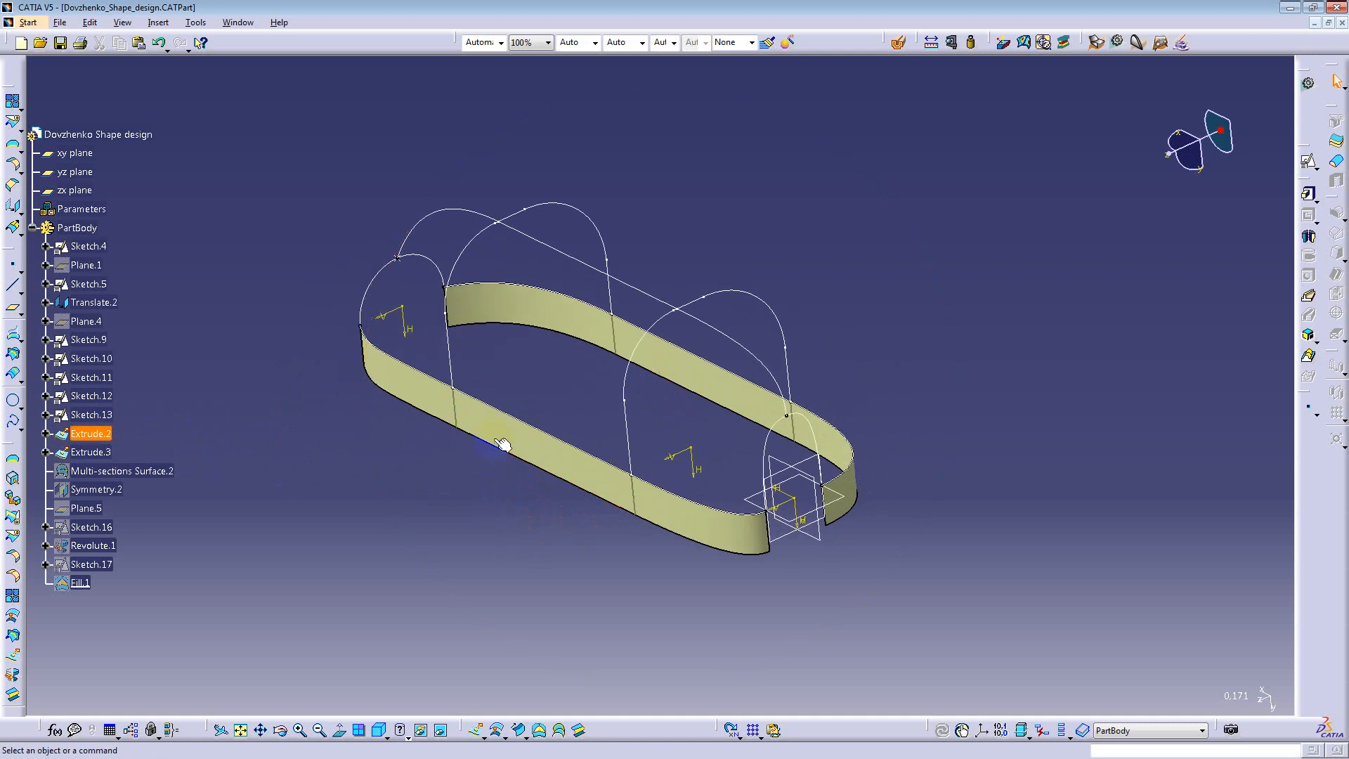
Step: Highlight the Extrude.2 and Extrude.3 surfaces one after the other, and clear the selection
left_click(502, 442)
left_click(504, 308)
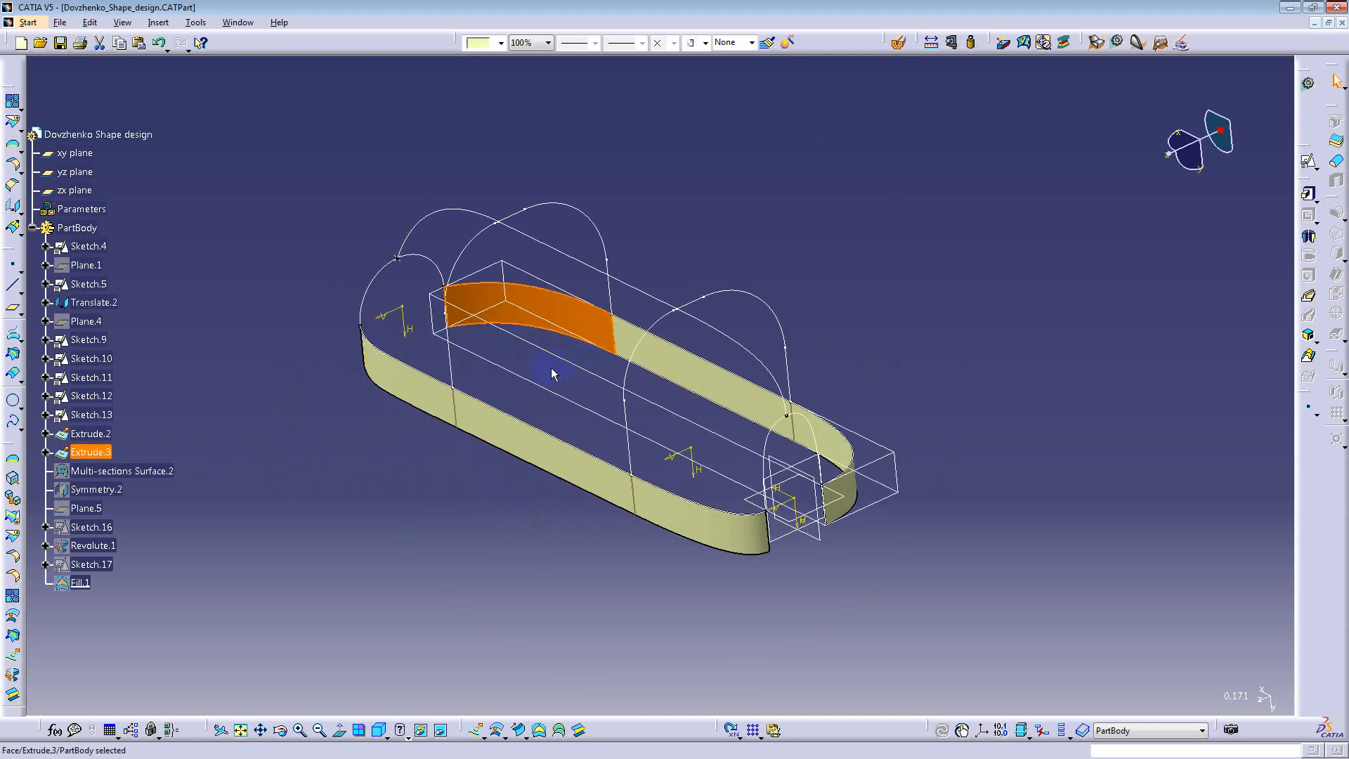
left_click(534, 400)
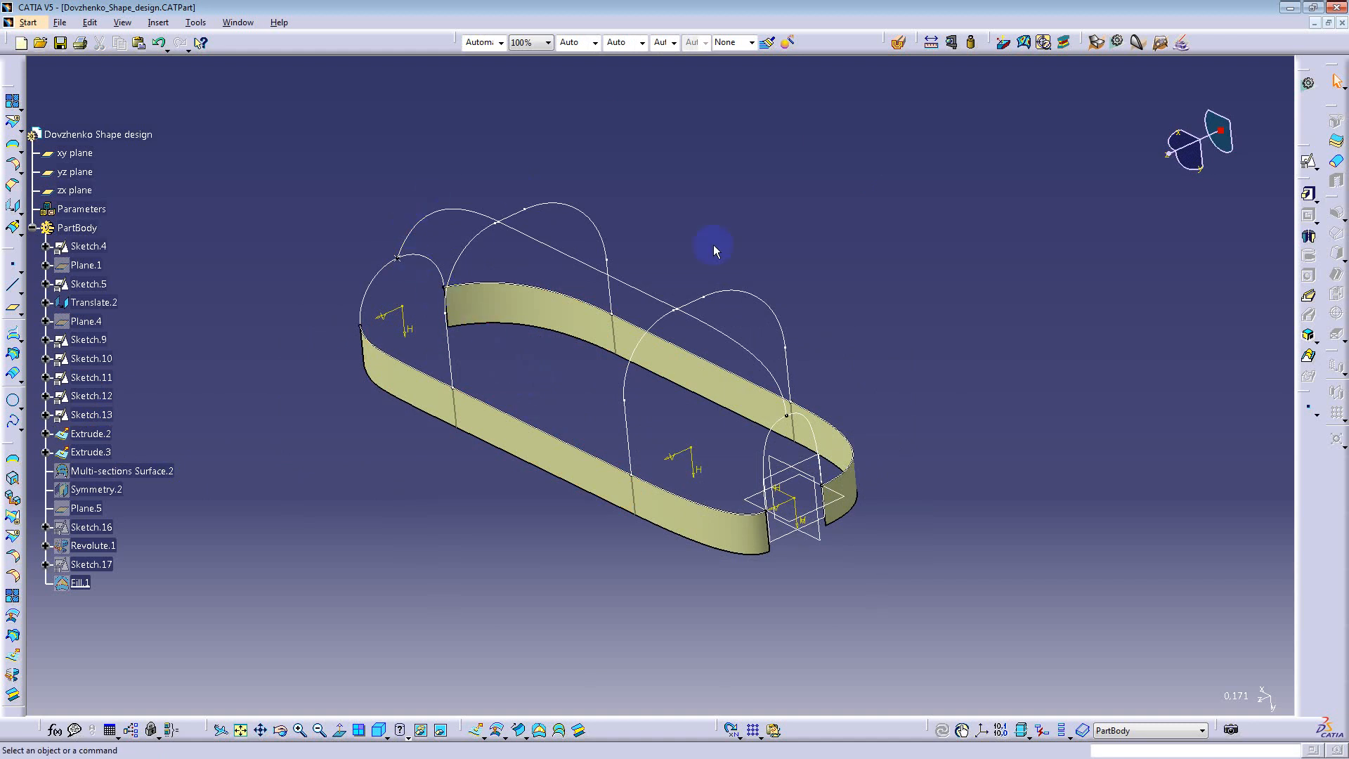
Step: Show Multi-sections Surface.2 to preview the lofted shape, and hide it again
left_click(121, 470)
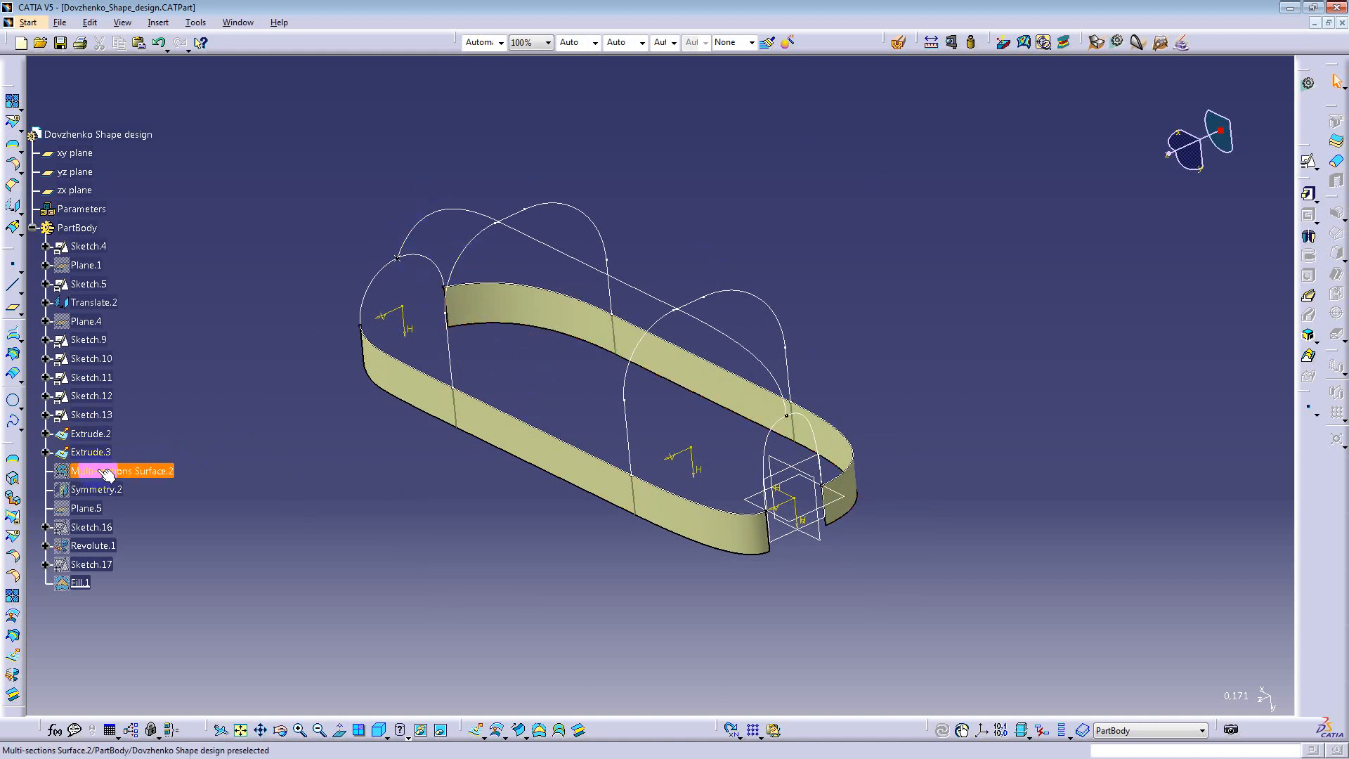
key("space")
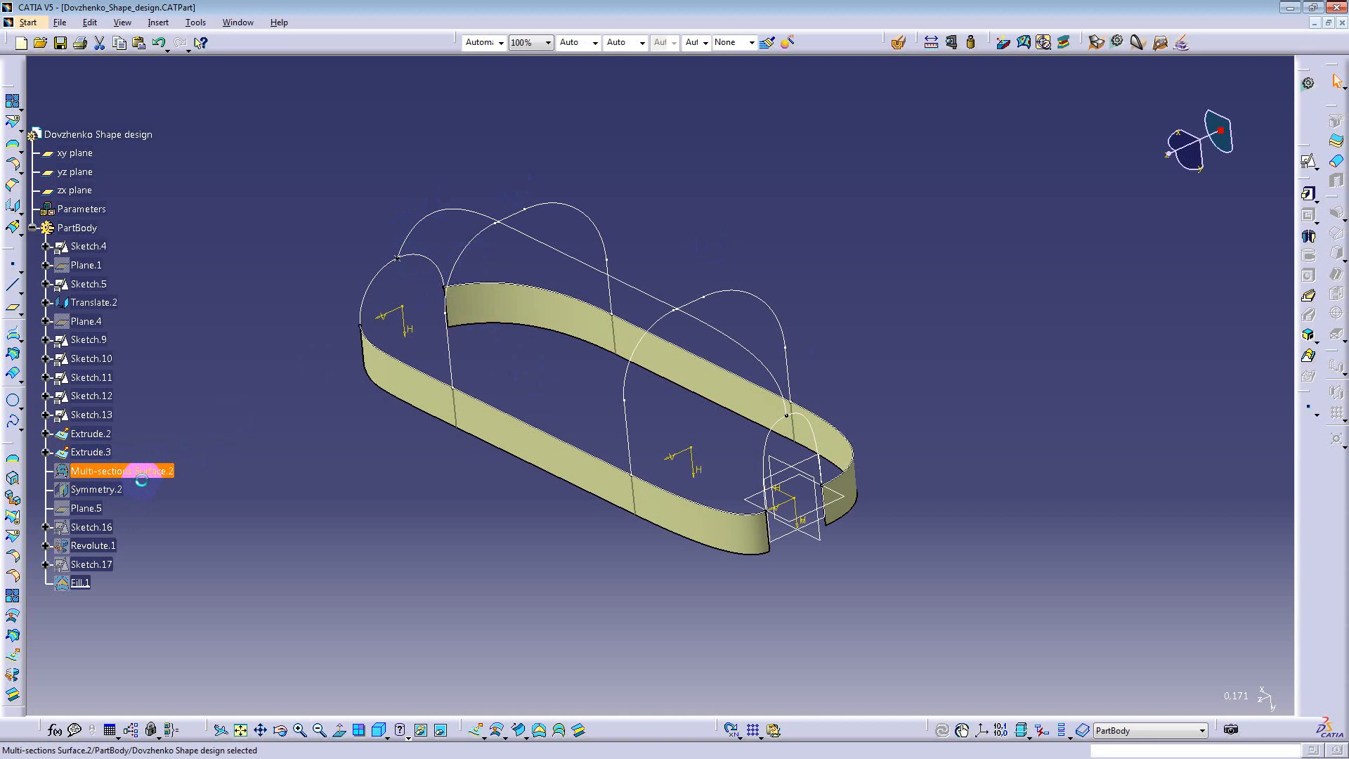
left_click(127, 472)
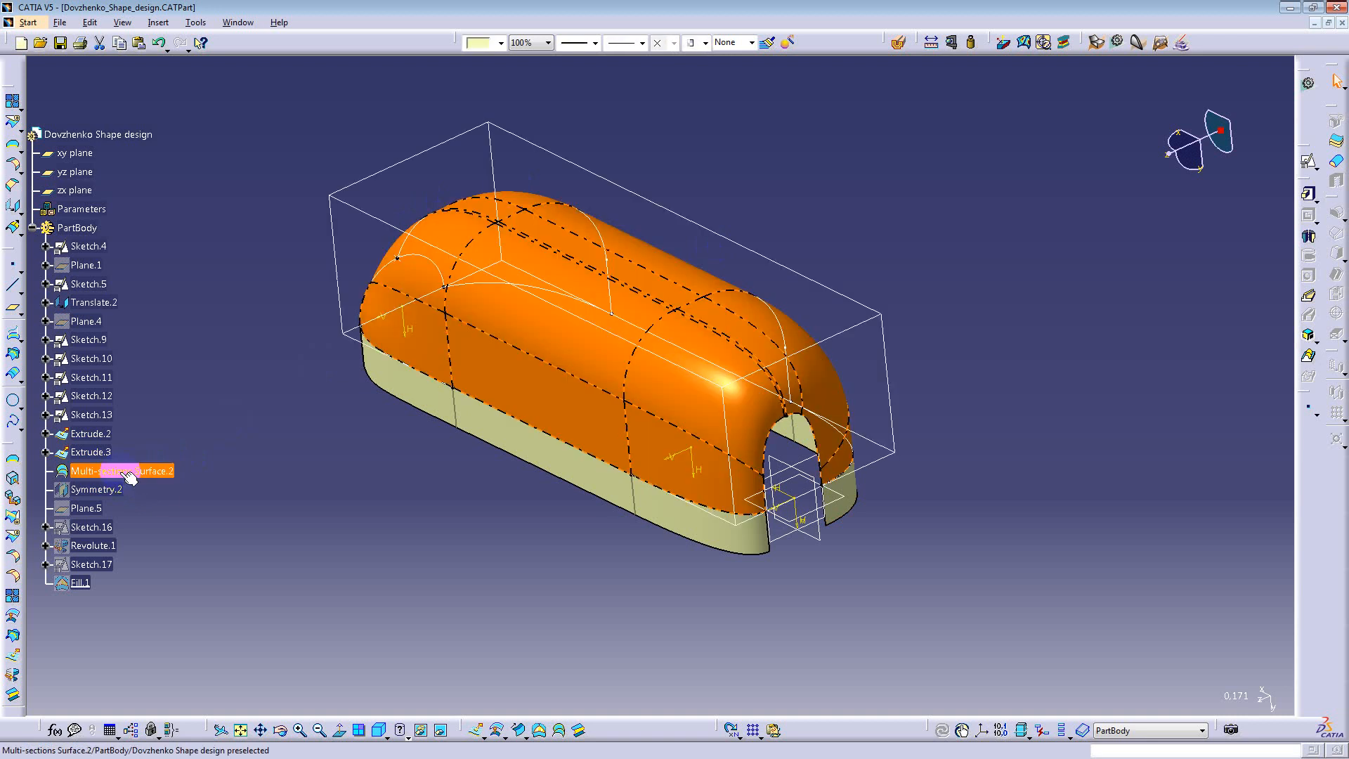
key("space")
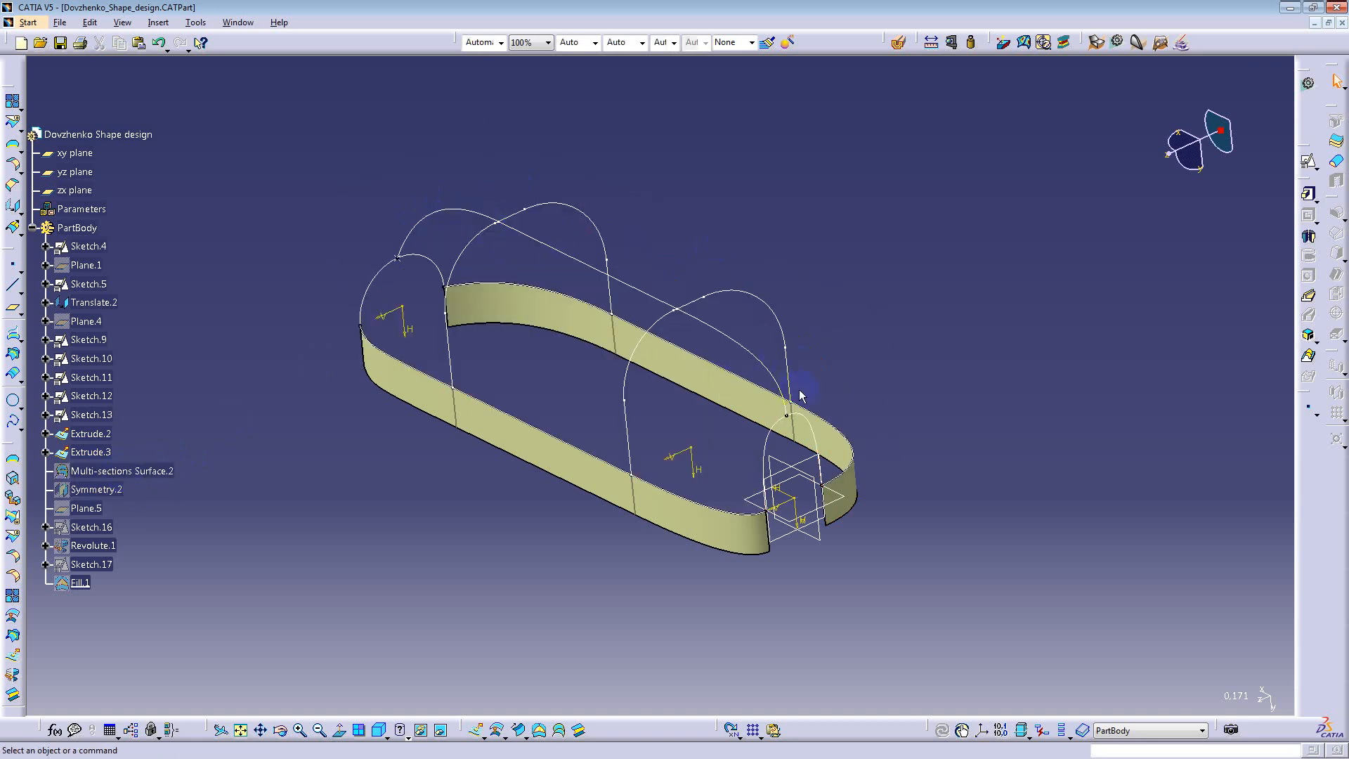
Step: Highlight the section profiles Sketch.4, Sketch.9, Sketch.5 and Translate.2 together, and clear the selection
left_click(814, 429)
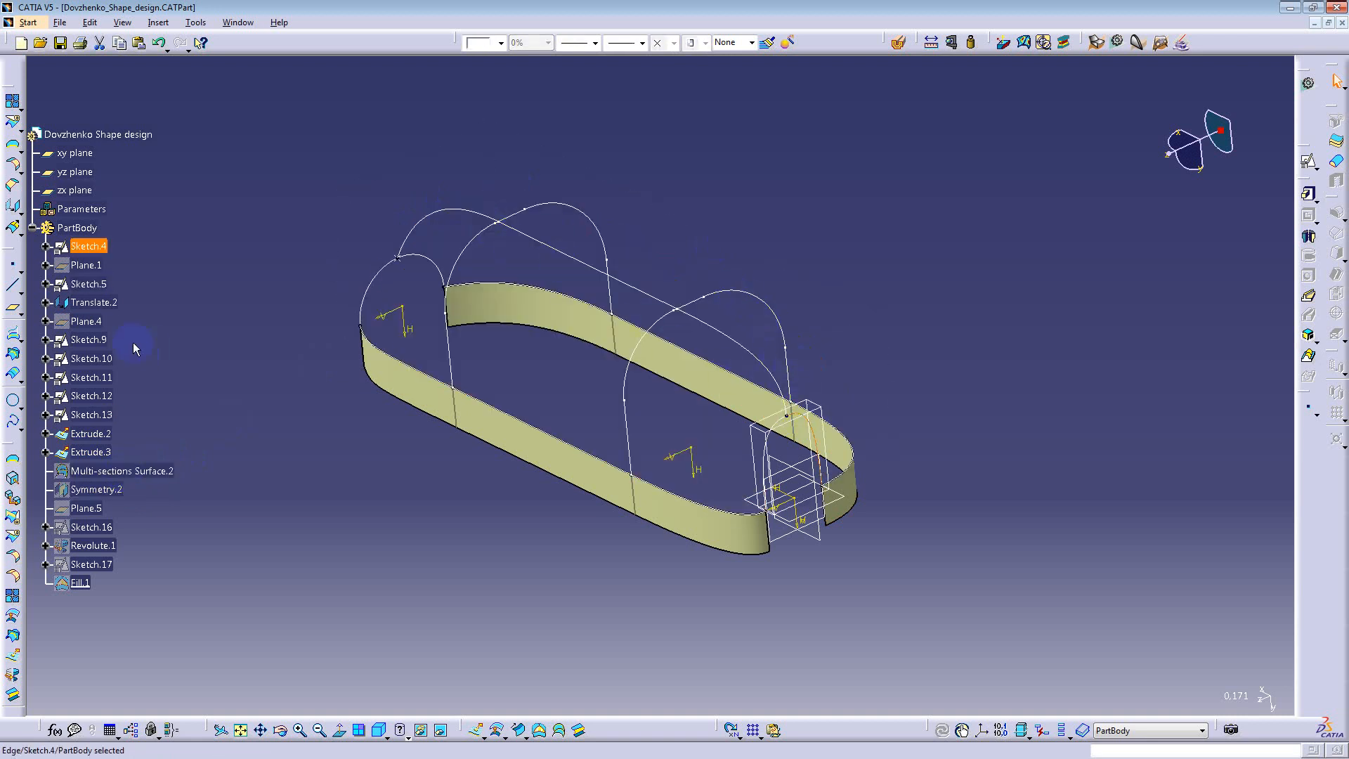
left_click(88, 340, "ctrl")
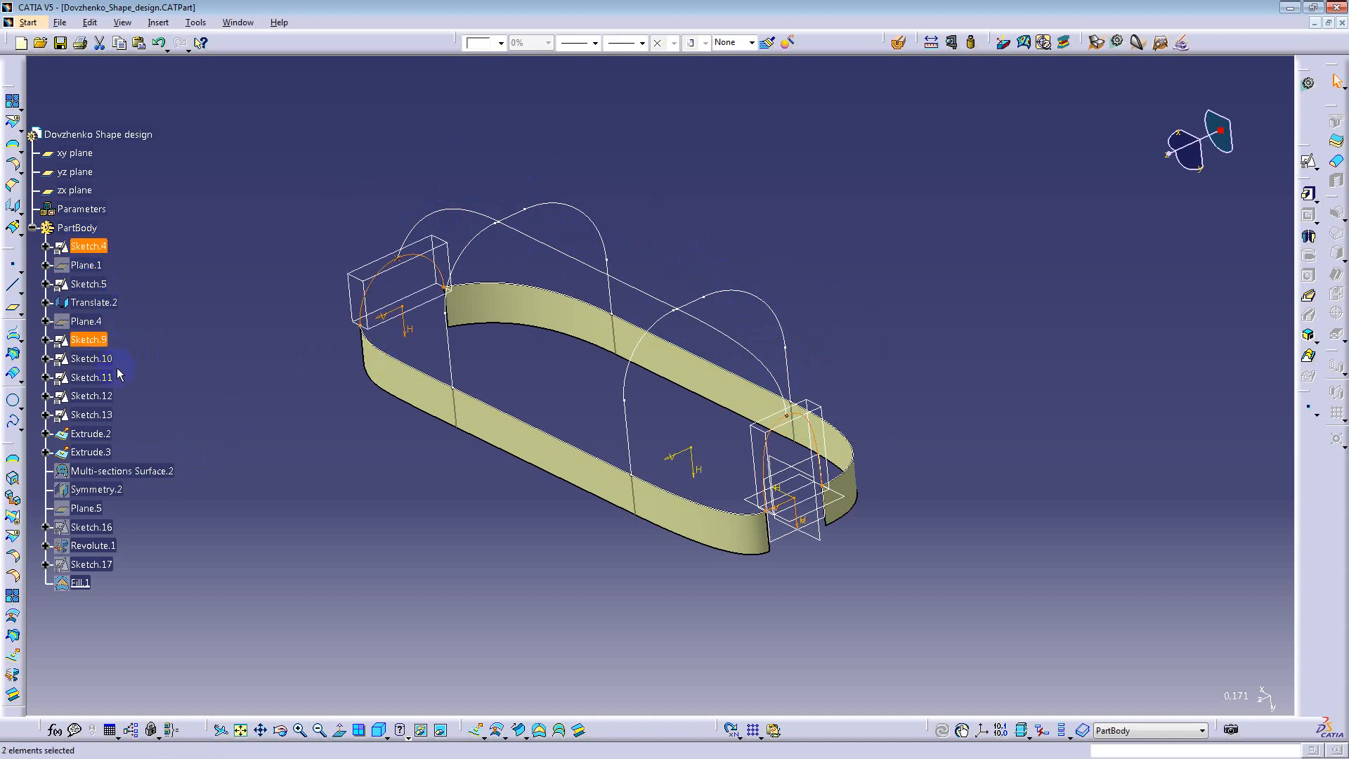
left_click(92, 358, "ctrl")
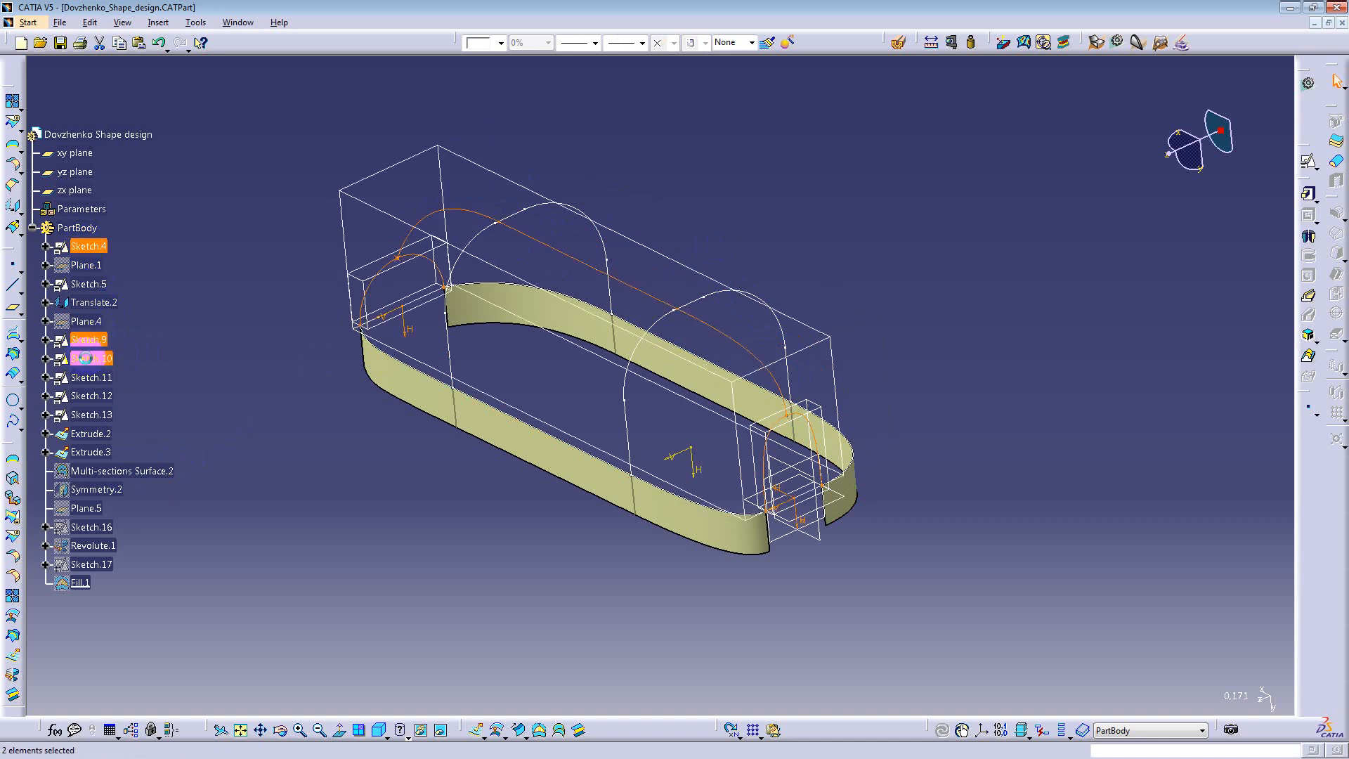
left_click(90, 359, "ctrl")
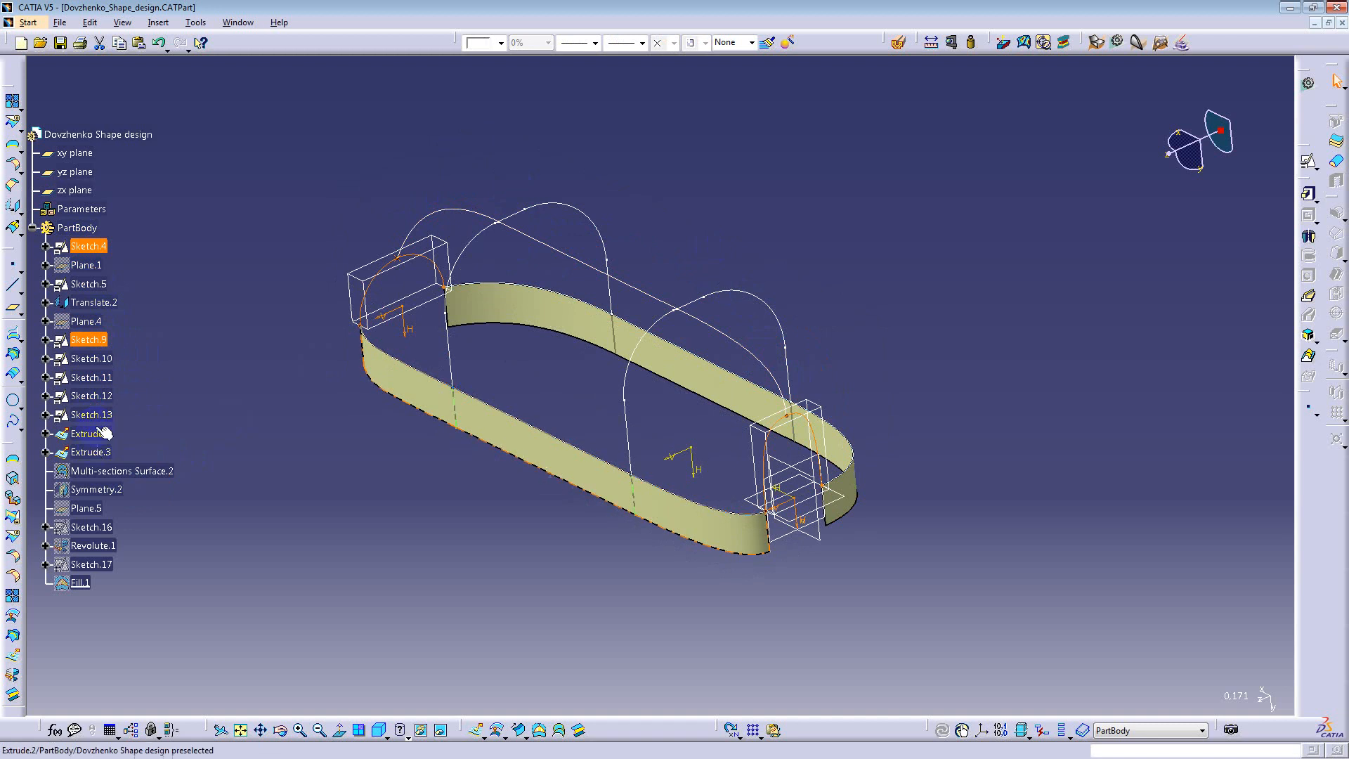
left_click(85, 285, "ctrl")
left_click(91, 303, "ctrl")
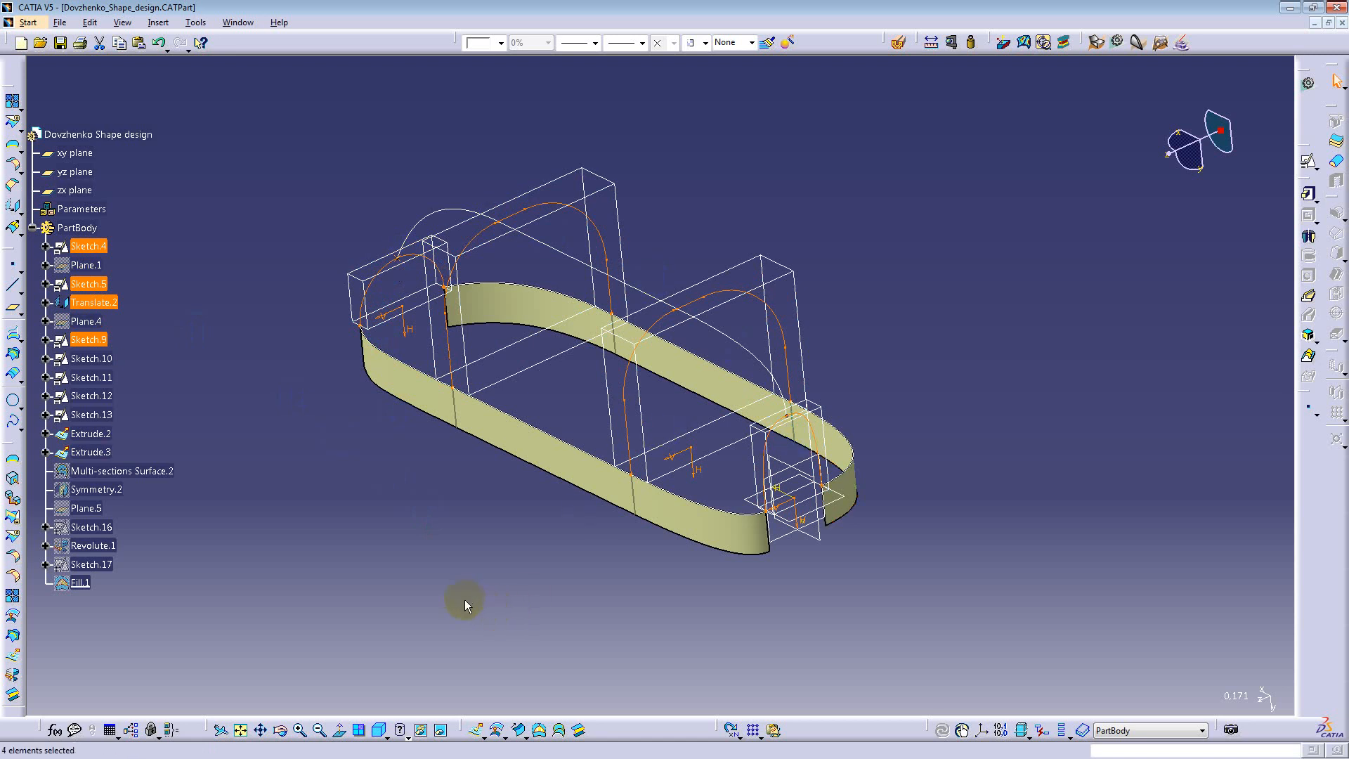
left_click(458, 579)
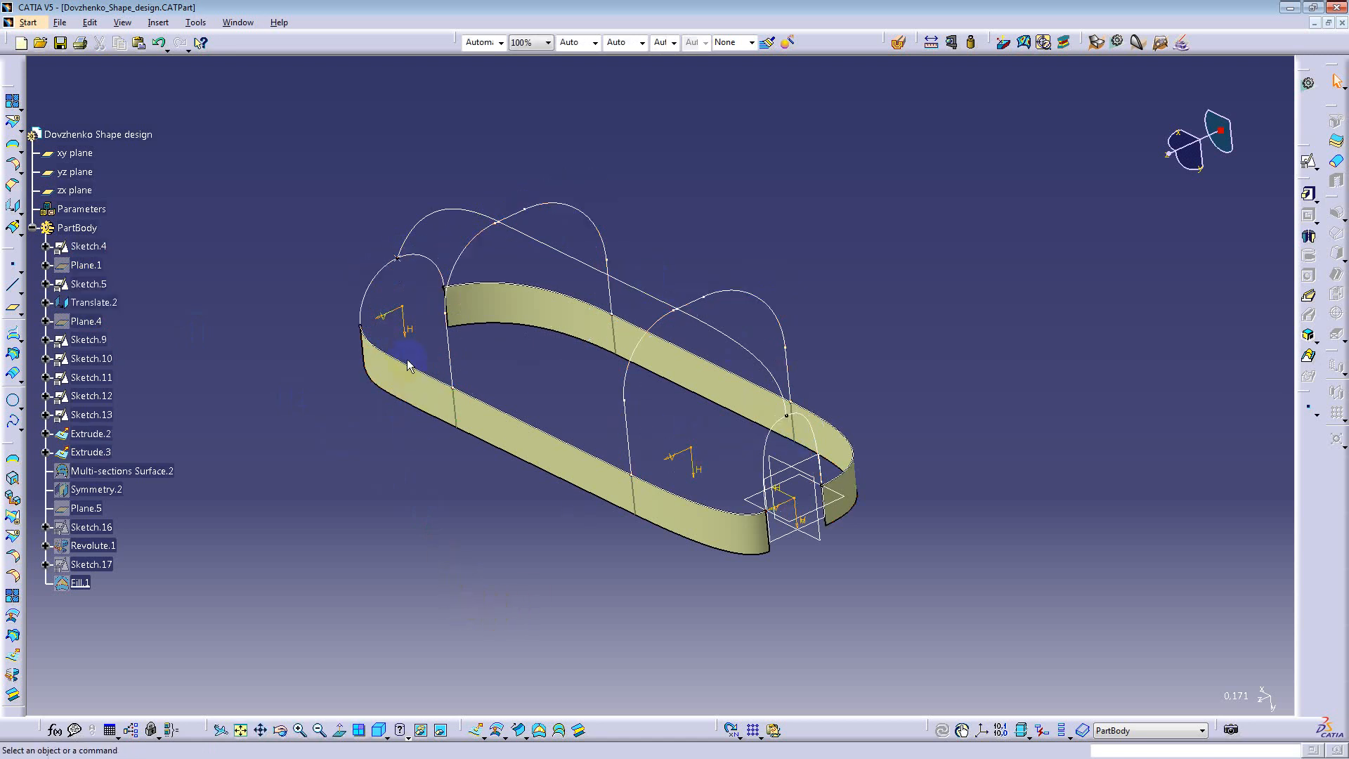
Step: Highlight the guide curves Sketch.13, Sketch.11 and Sketch.10 together
left_click(89, 419)
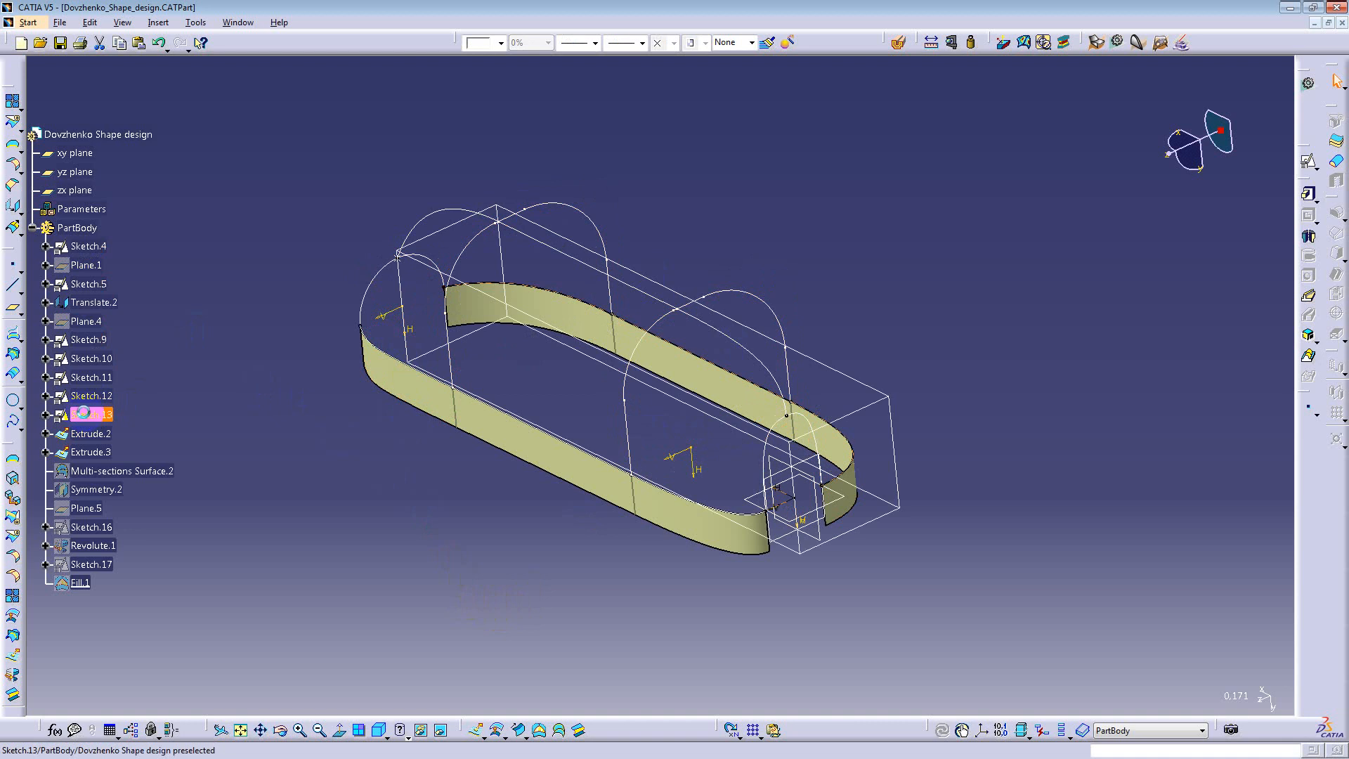
left_click(99, 378, "ctrl")
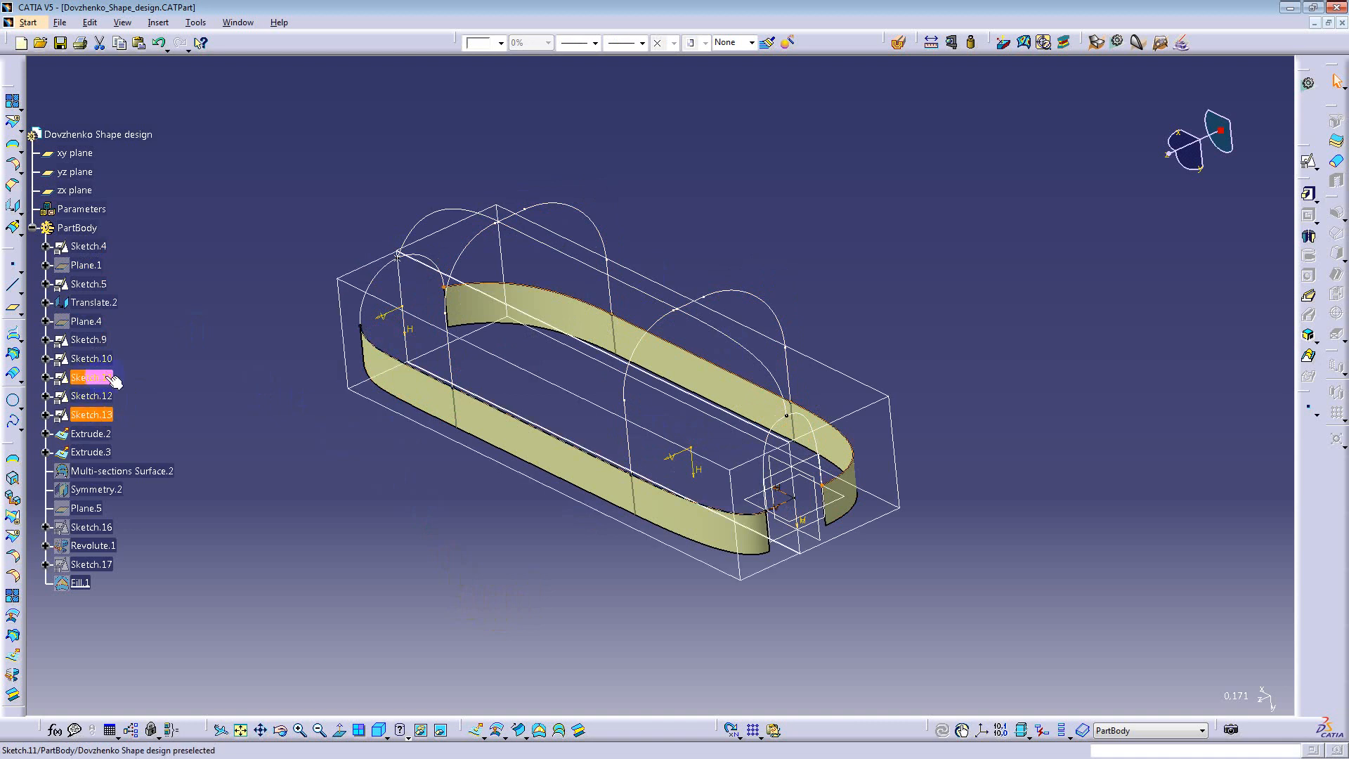
left_click(110, 378, "ctrl")
left_click(100, 360, "ctrl")
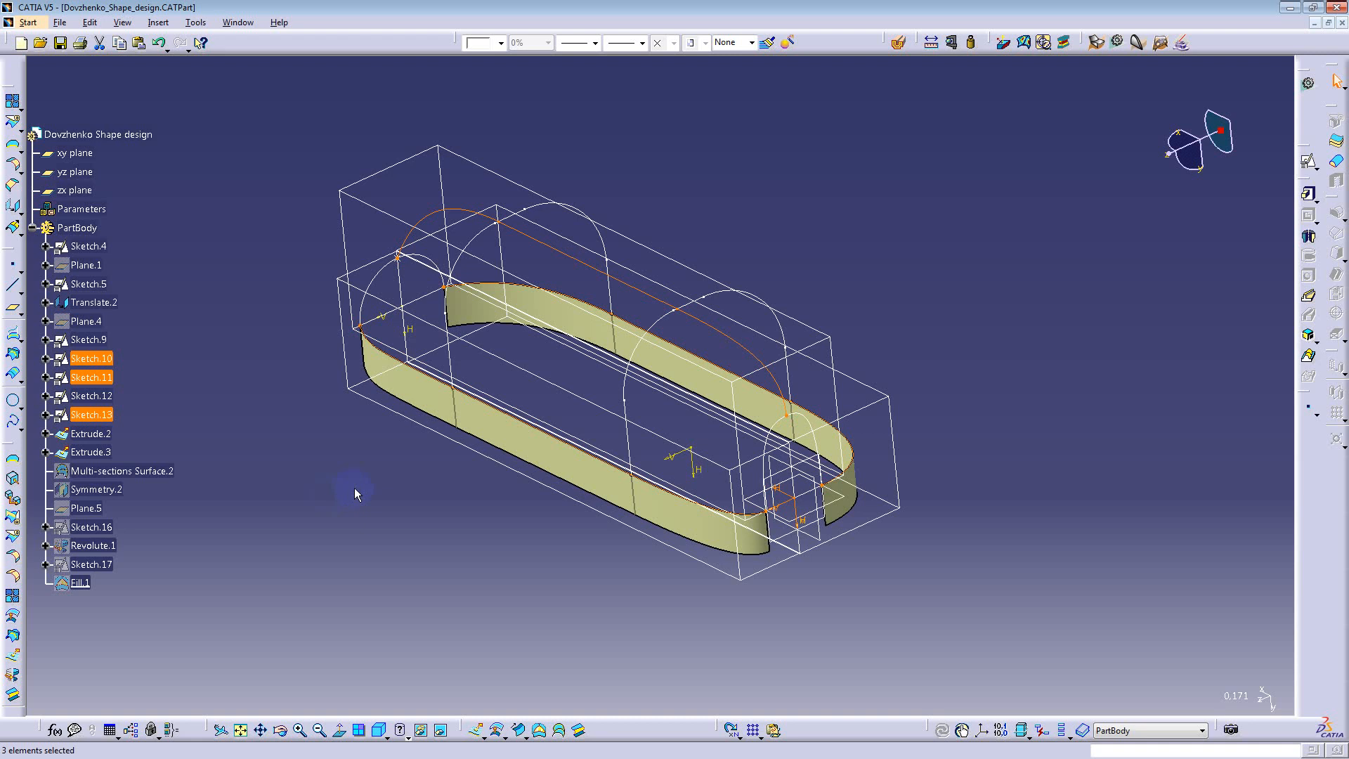
Step: Show Multi-sections Surface.2, and hide the supporting surfaces Extrude.3 and Extrude.2
left_click(164, 472)
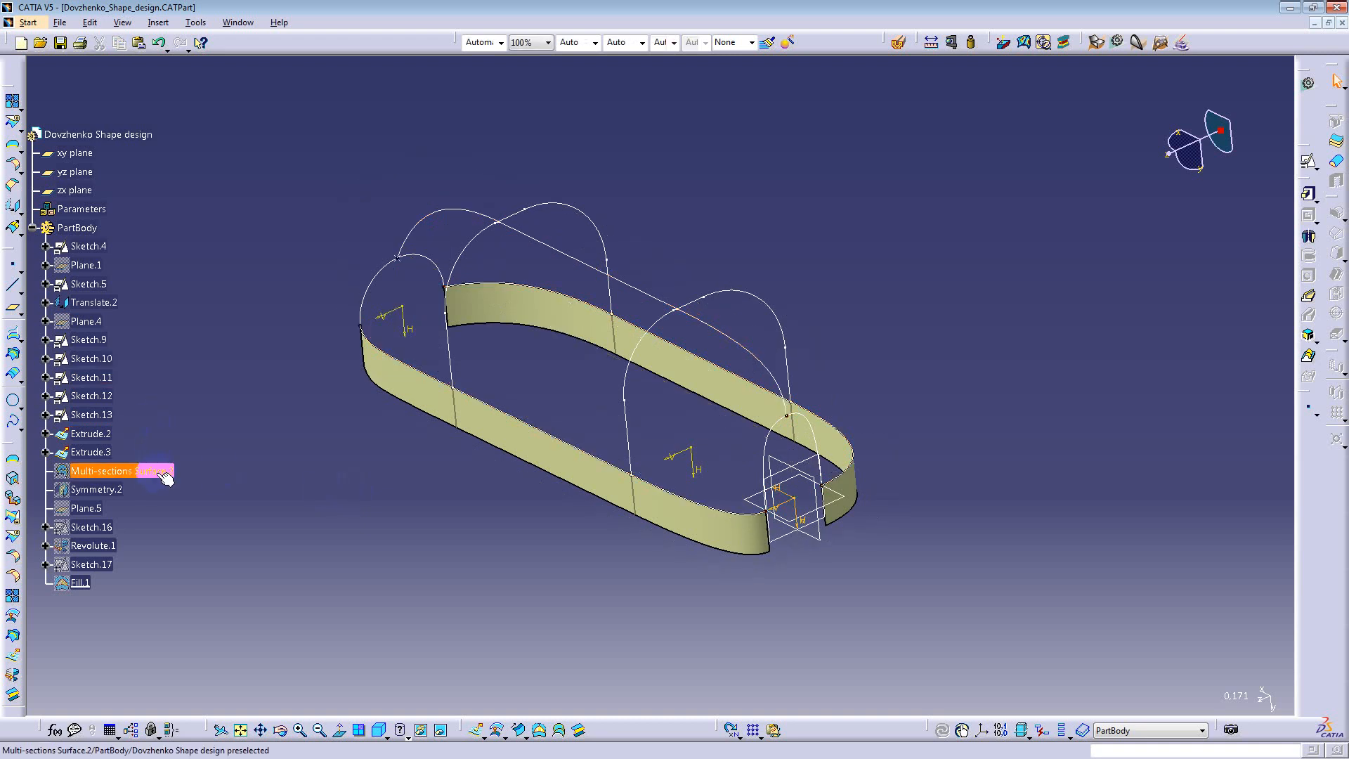
left_click(148, 470)
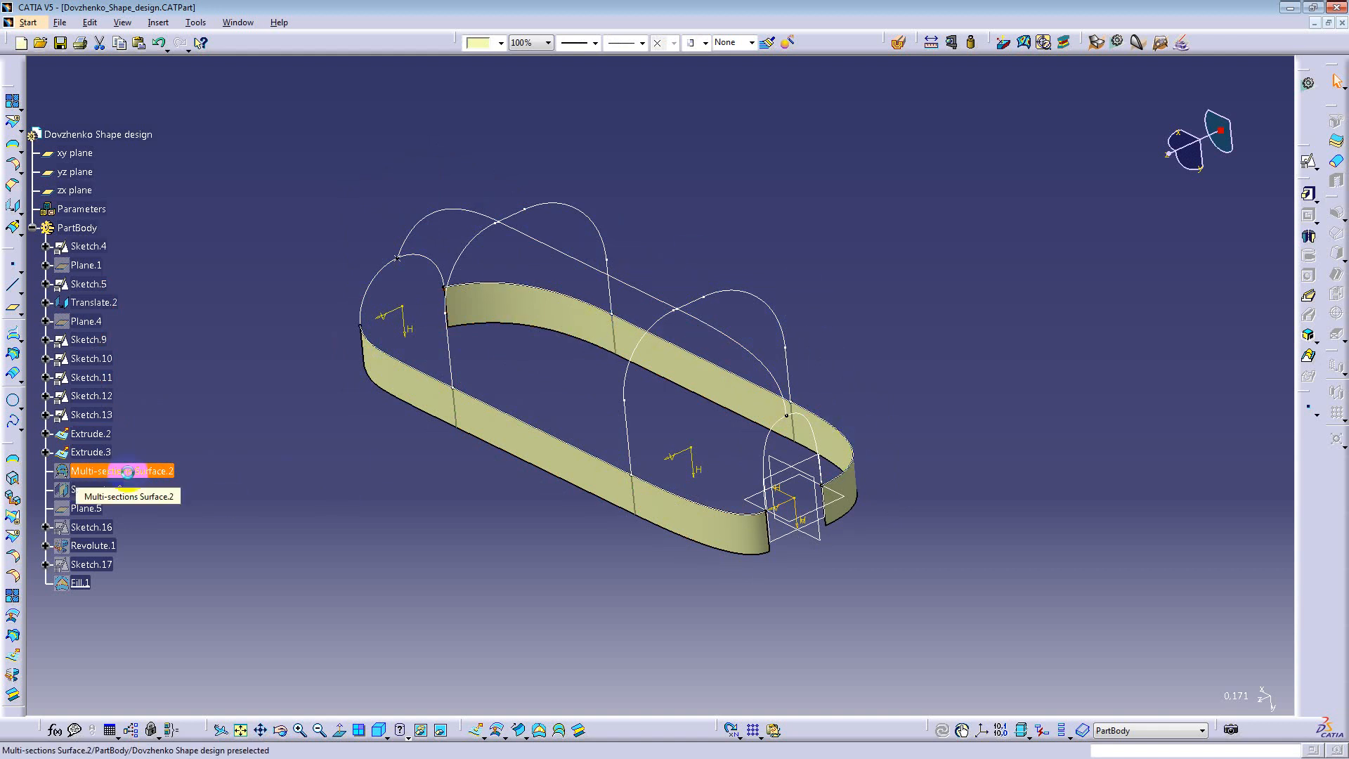
left_click(90, 452)
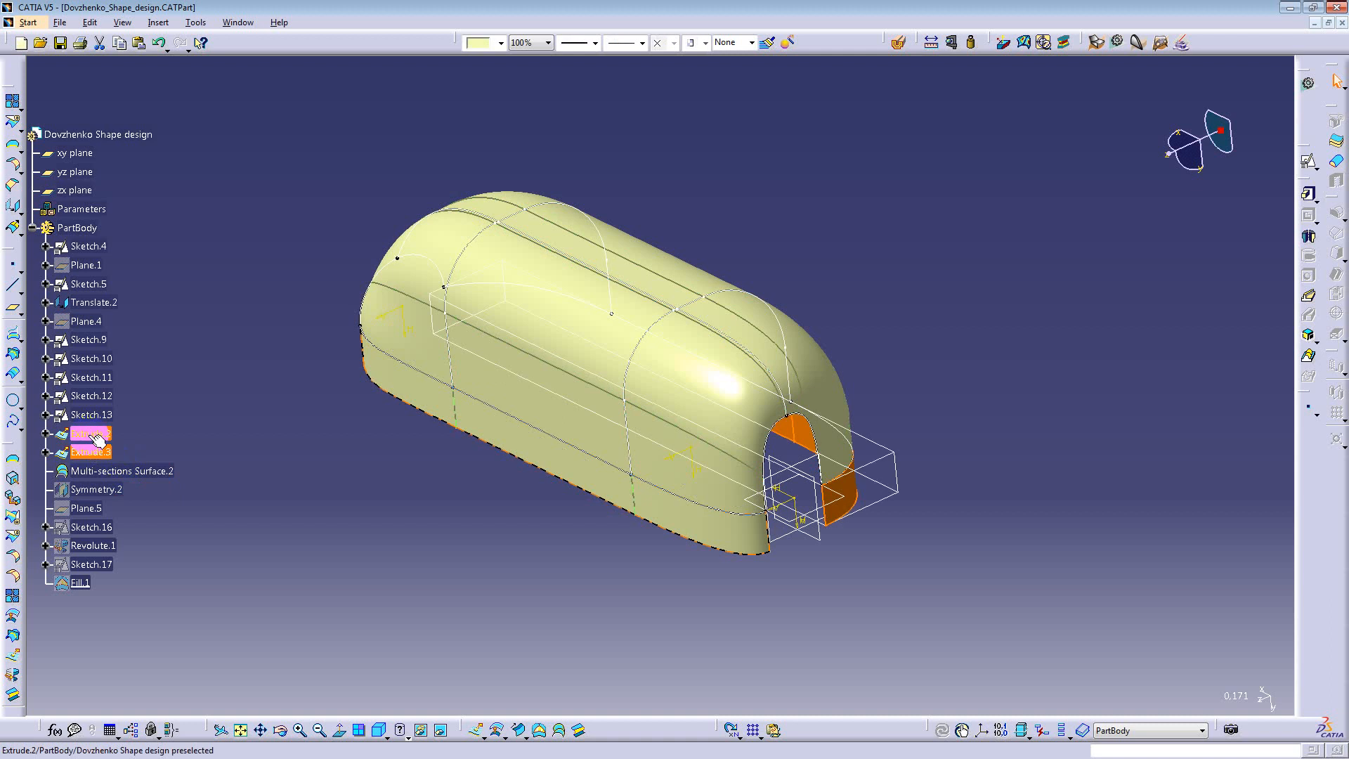
key("space")
left_click(94, 435)
key("space")
Step: Show Symmetry.2, the mirrored half of the multi-sections surface, and view the closed shape from its open end
middle_click_drag(551, 335, 735, 364)
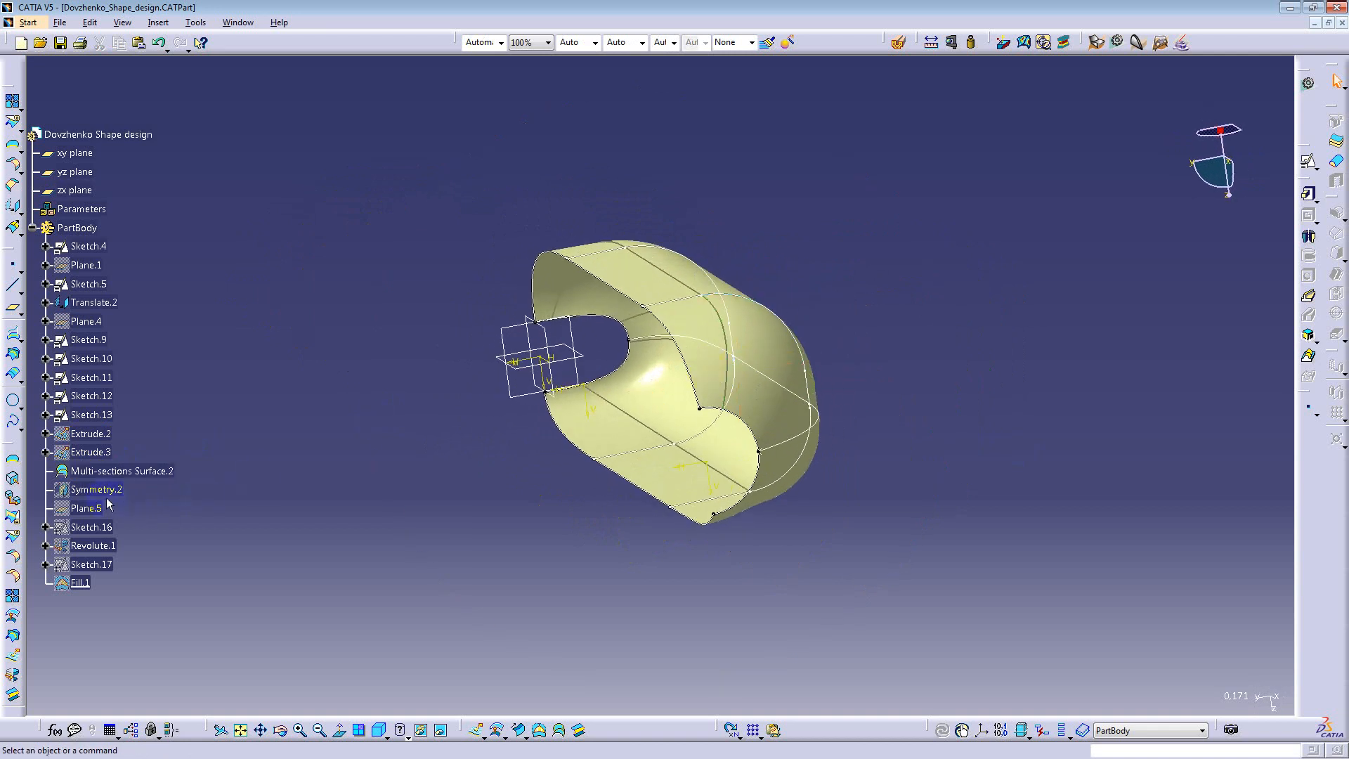
left_click(98, 496)
key("space")
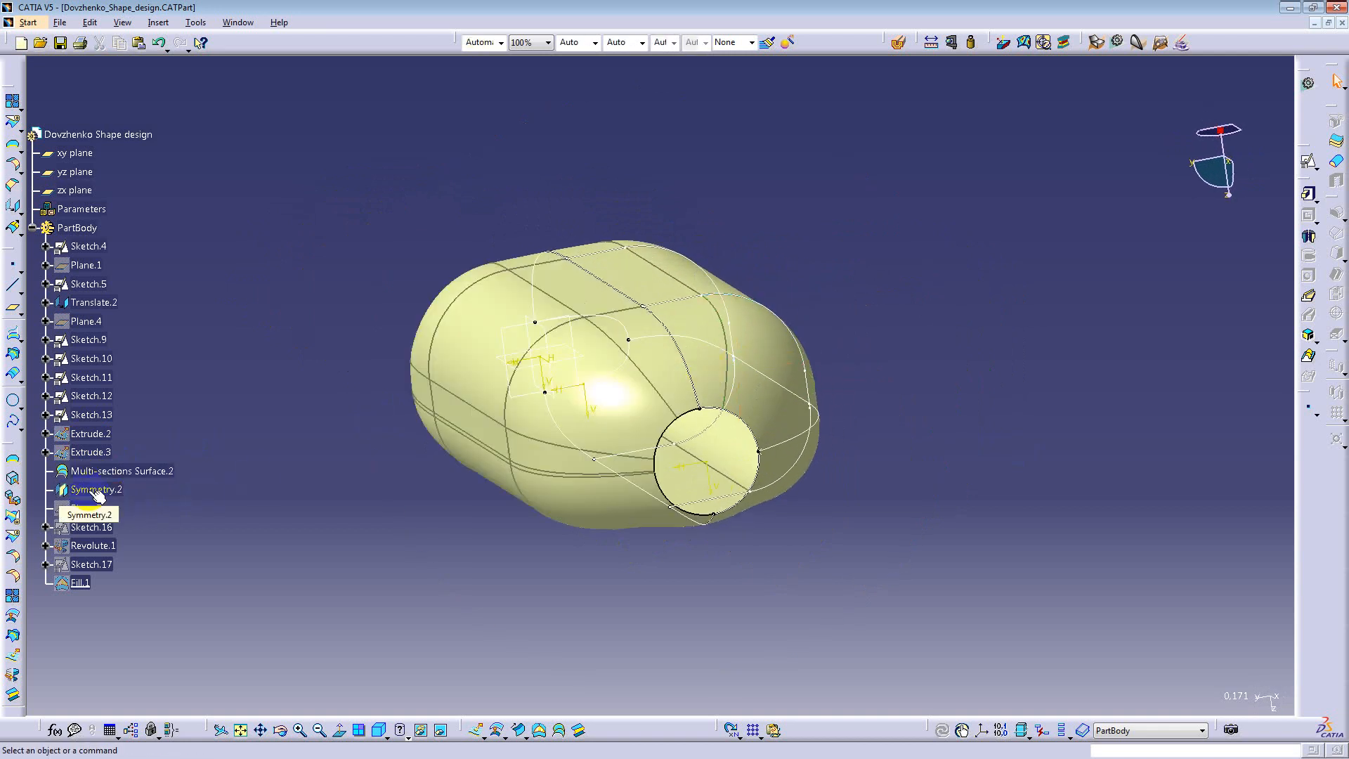
middle_click_drag(631, 337, 555, 376)
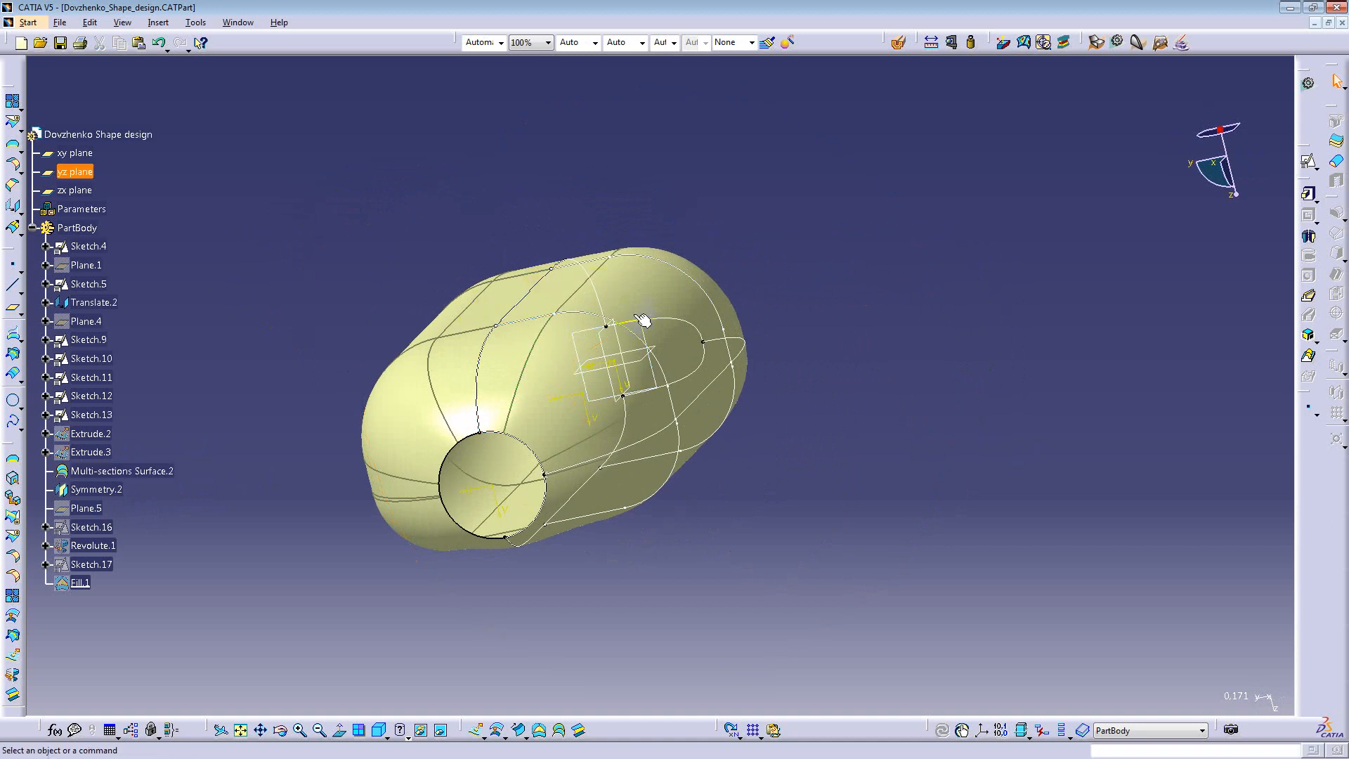
Step: Hide the sketches from Sketch.4 to Sketch.13 and the translated section Translate.2, leaving only the surfaces
double_click(93, 418)
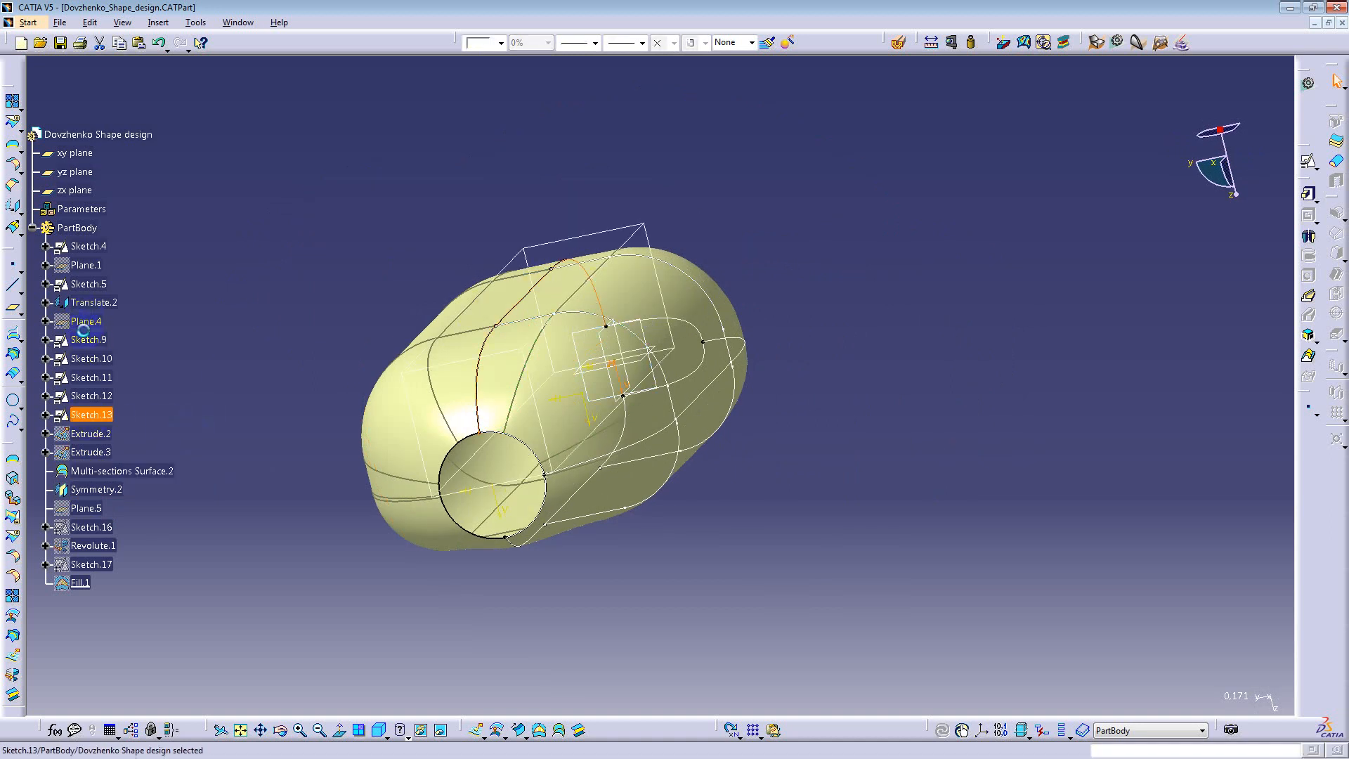
left_click(88, 358, "shift")
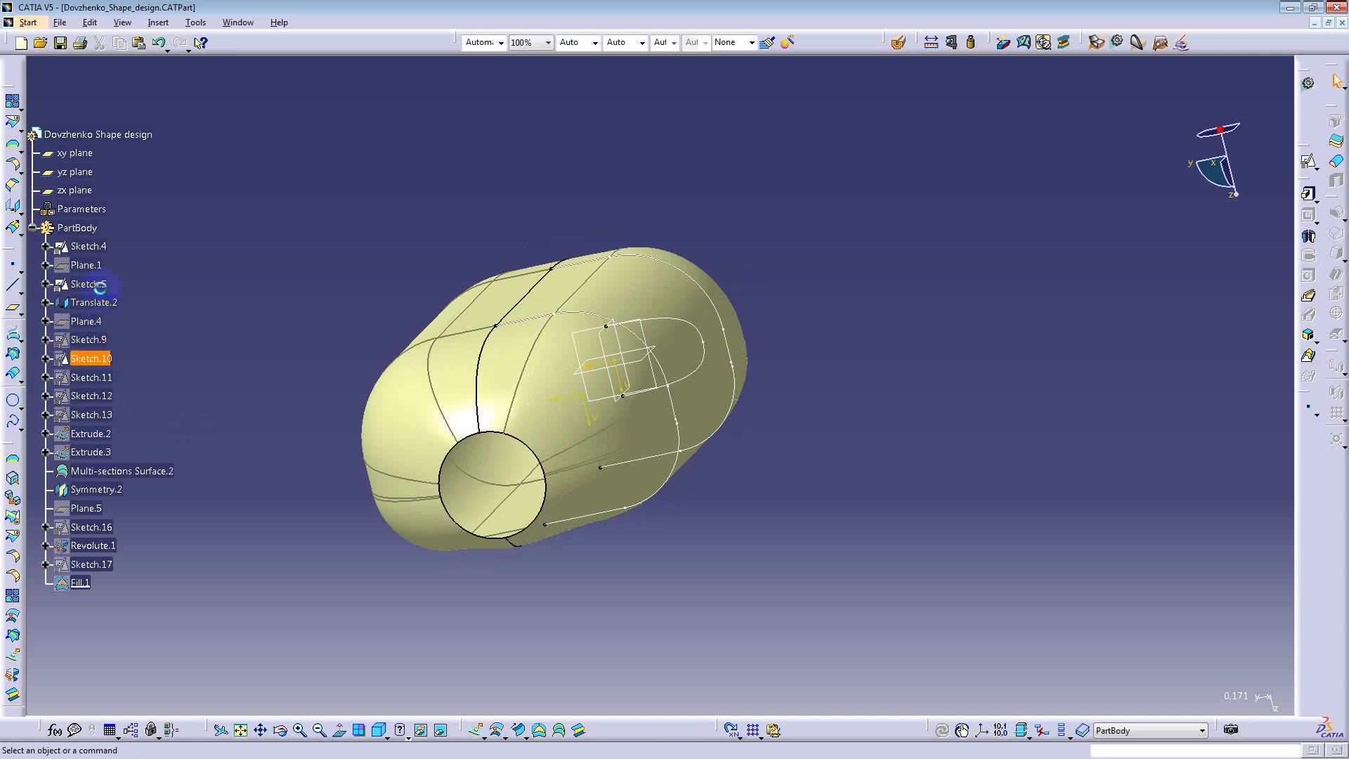
left_click(564, 308)
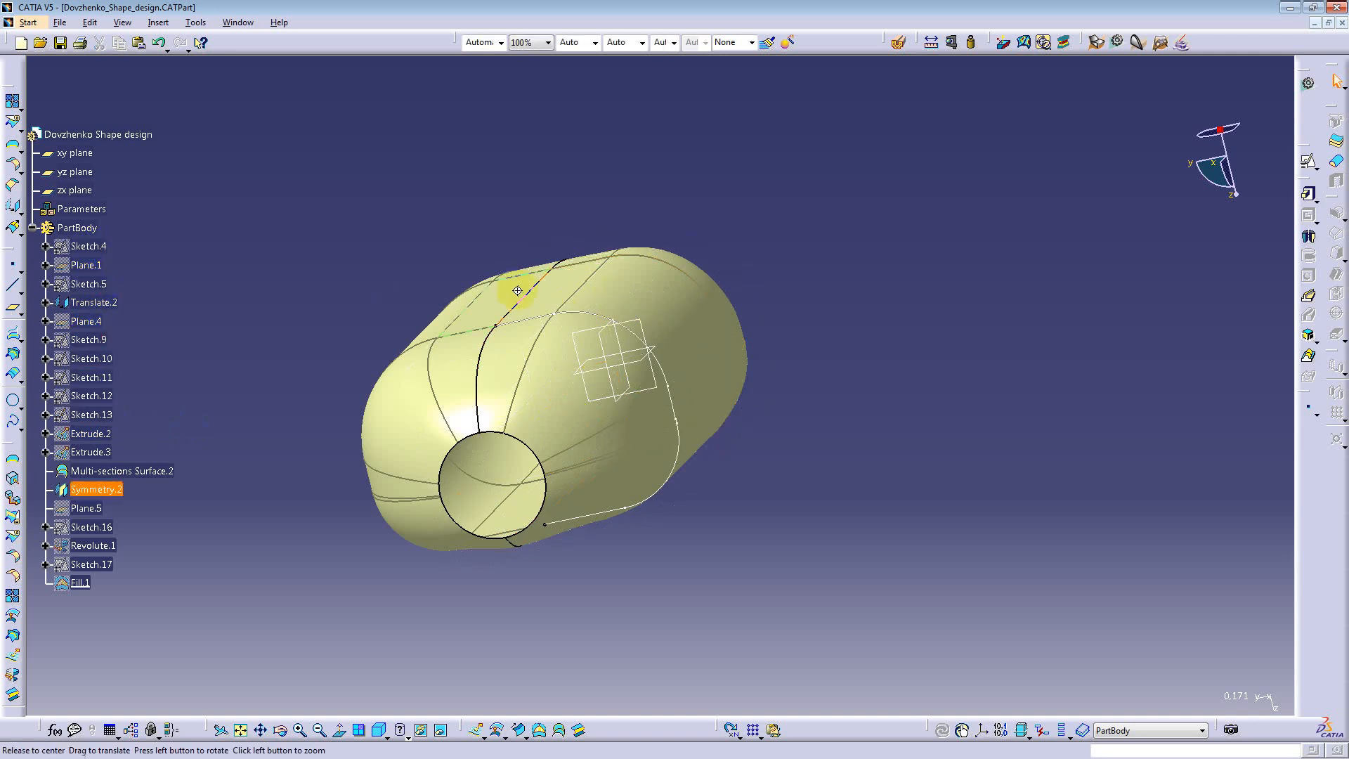
middle_click_drag(513, 286, 717, 377)
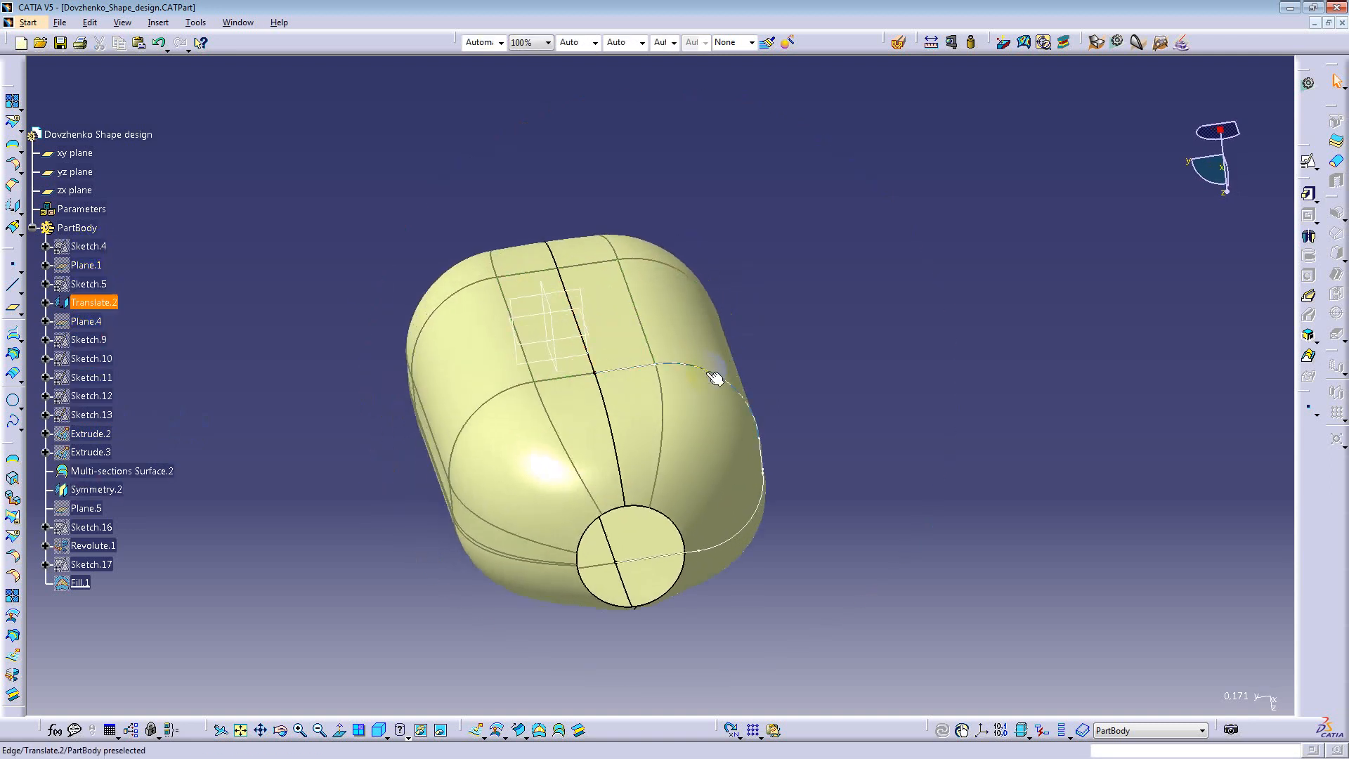
left_click(846, 383)
middle_click_drag(846, 382, 397, 371)
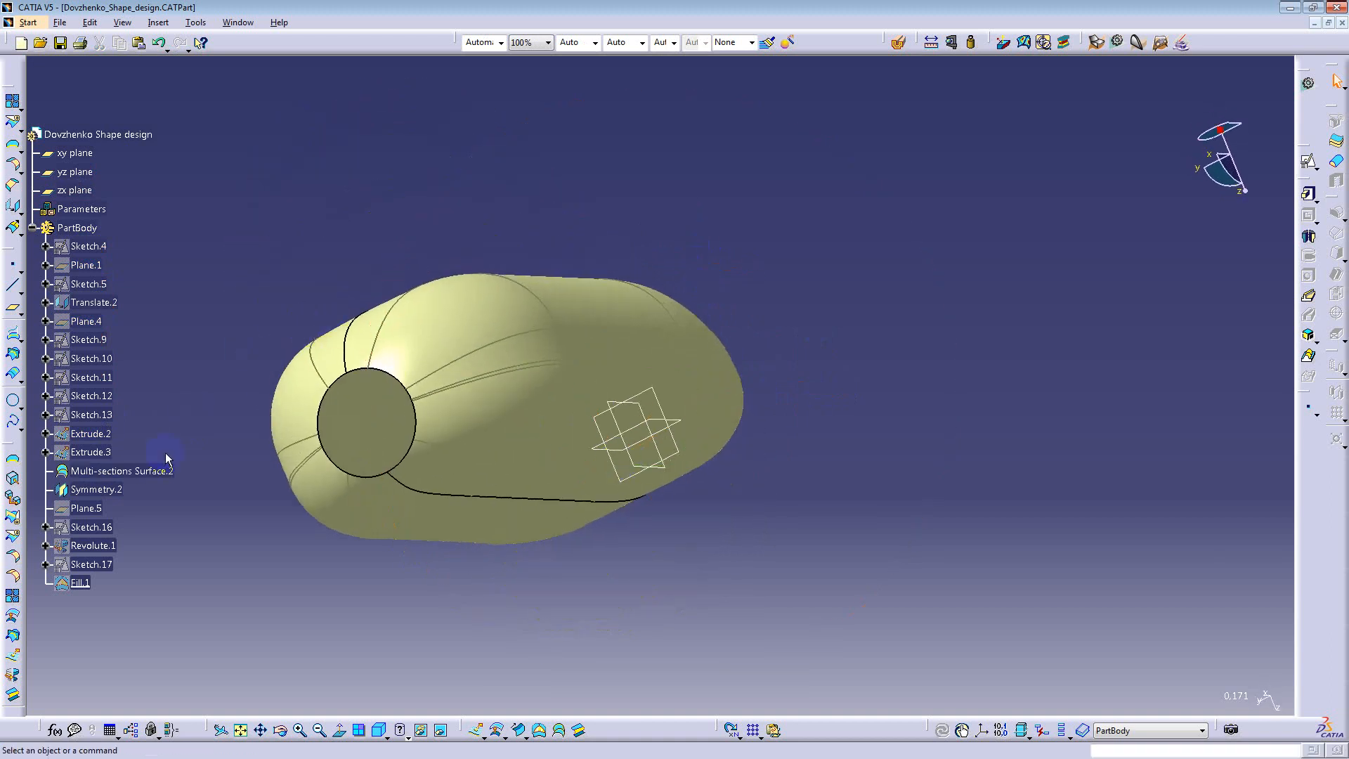
Step: Highlight Multi-sections Surface.2 and Symmetry.2 individually and together to compare the two halves
left_click(131, 471)
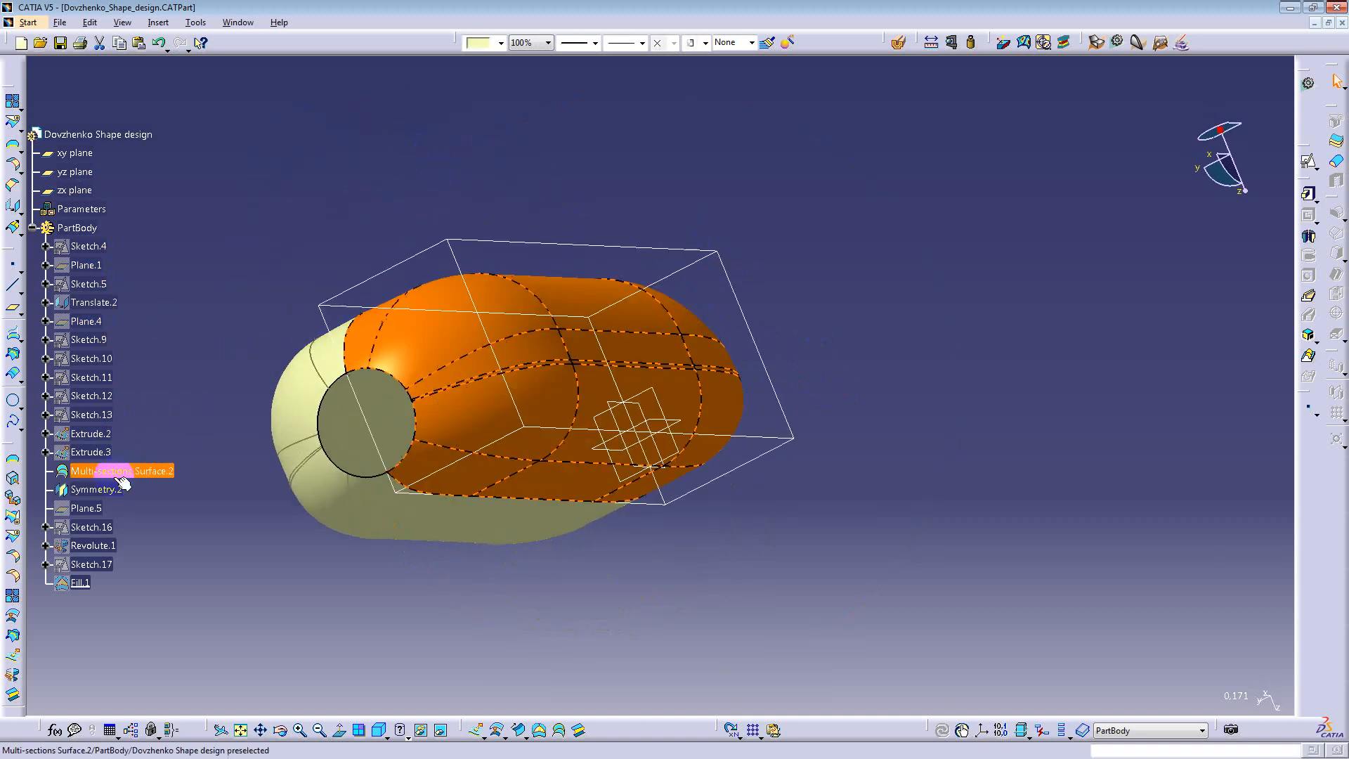
left_click(99, 490)
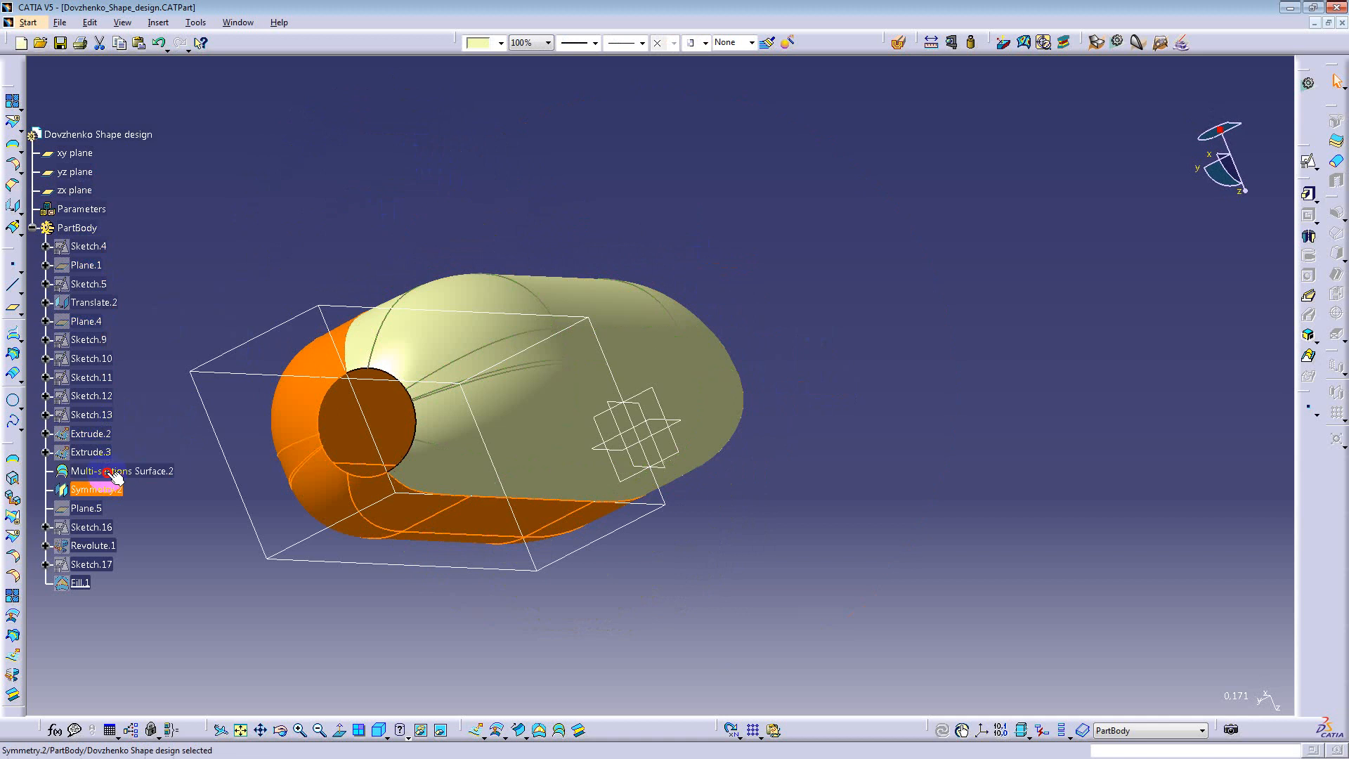
left_click(115, 475, "ctrl")
middle_click_drag(401, 356, 467, 304)
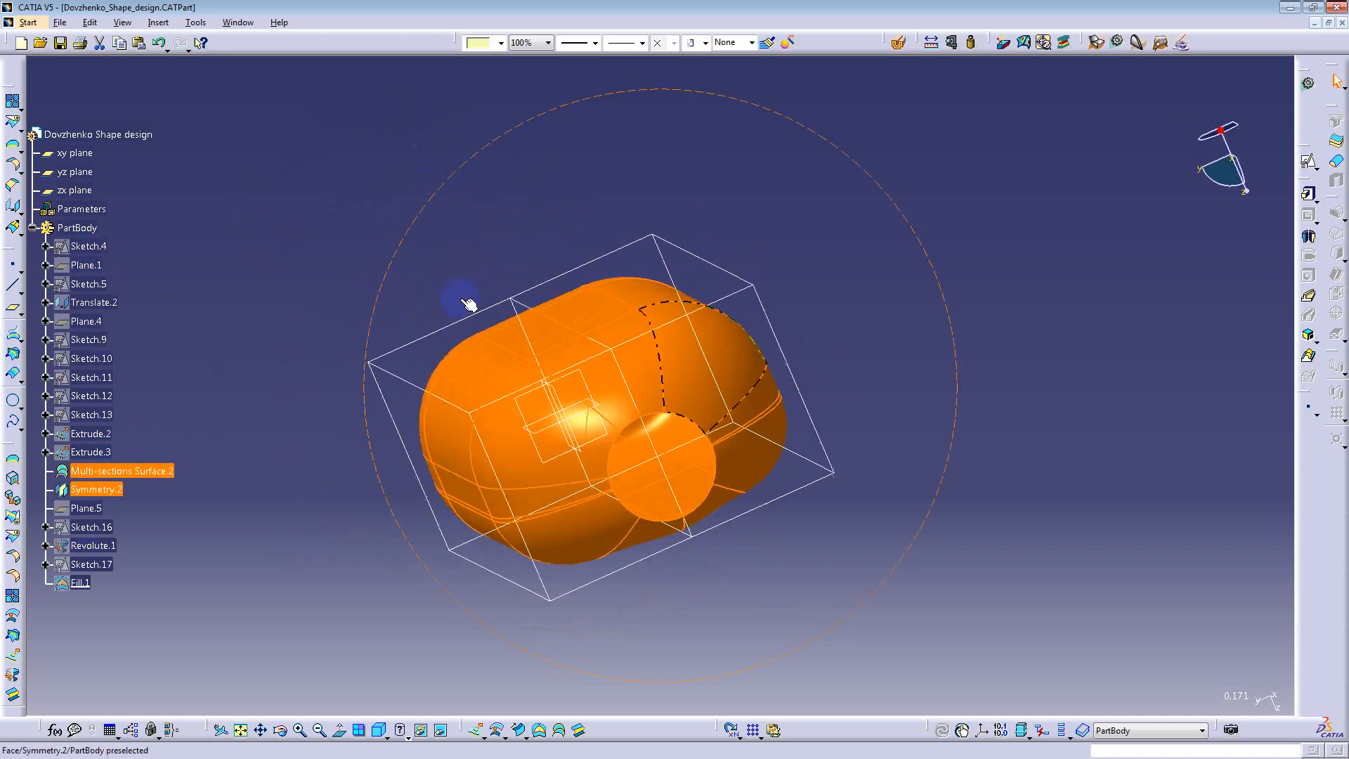
left_click(196, 456)
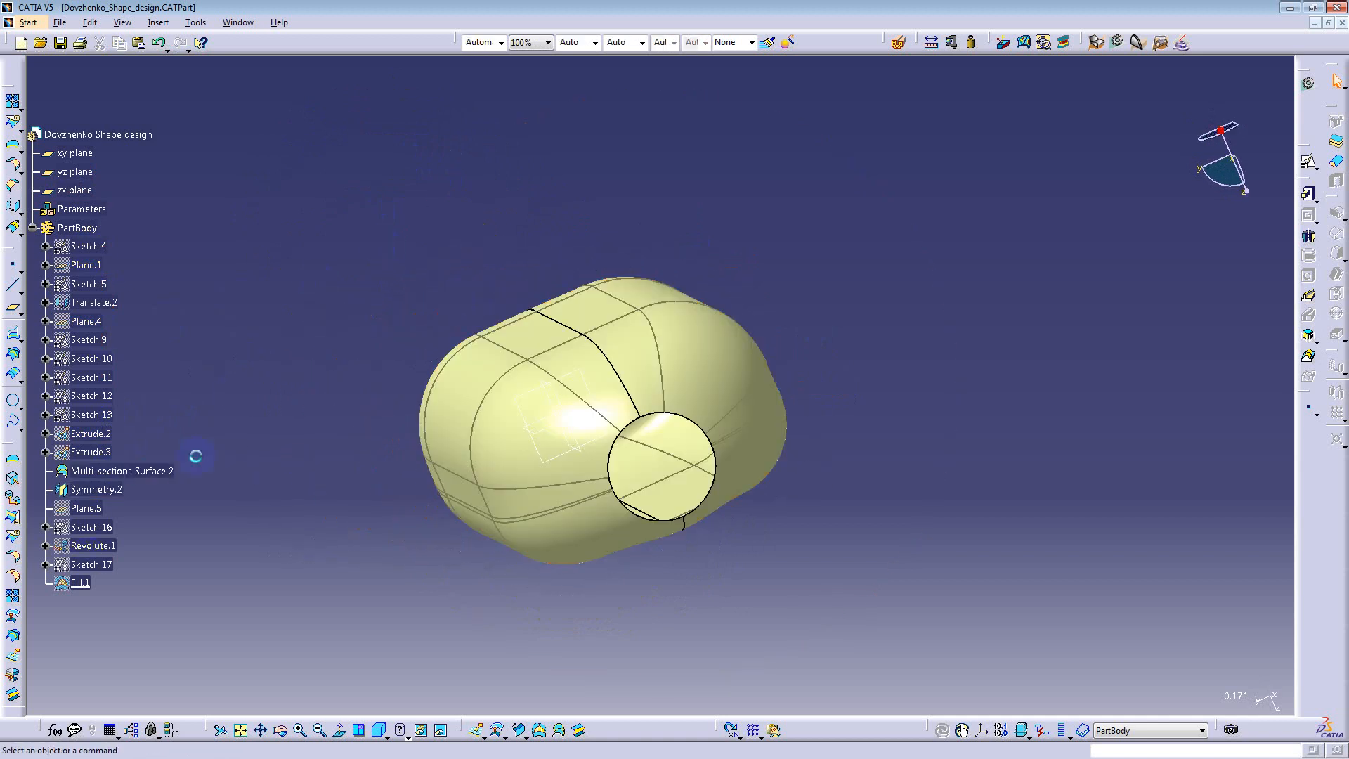
left_click(120, 471)
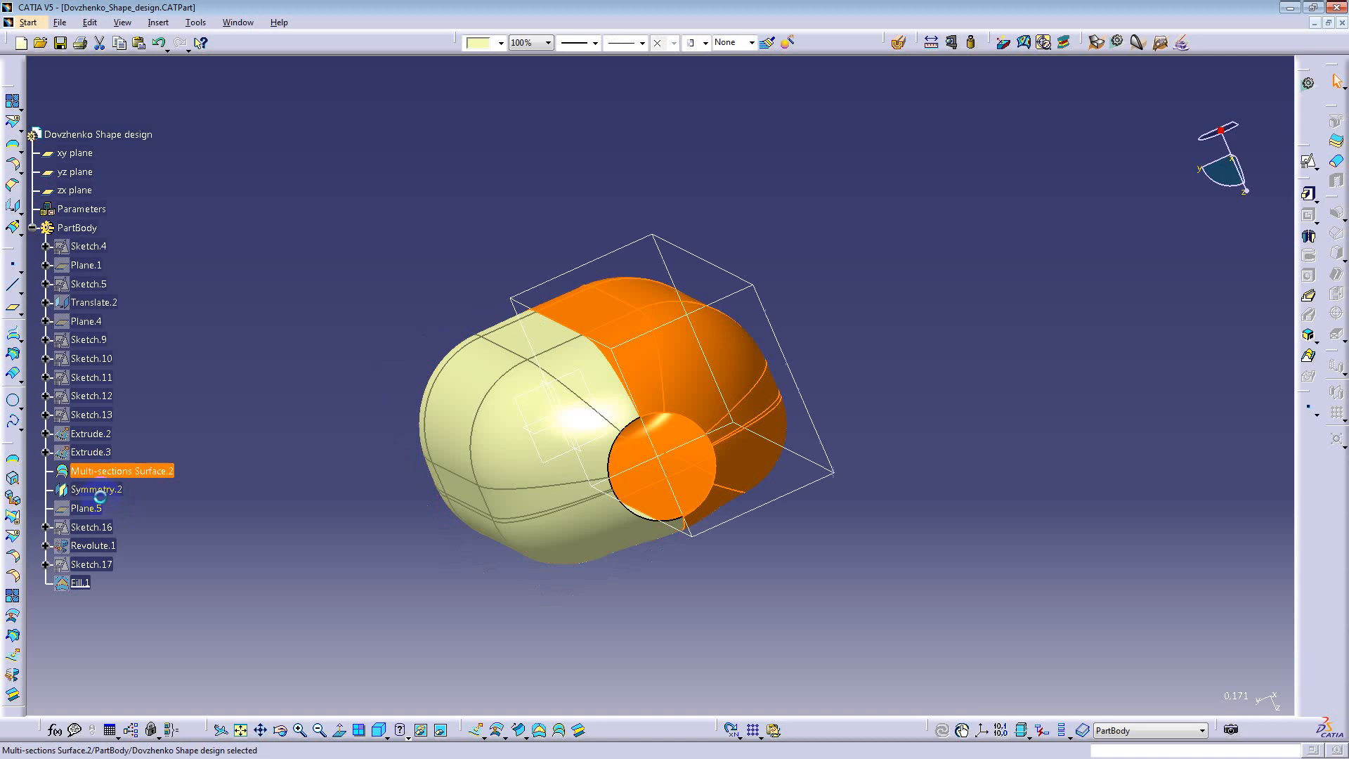
Step: Set Symmetry.2 as the work object, and join it with Multi-sections Surface.2 into one surface
left_click(341, 639)
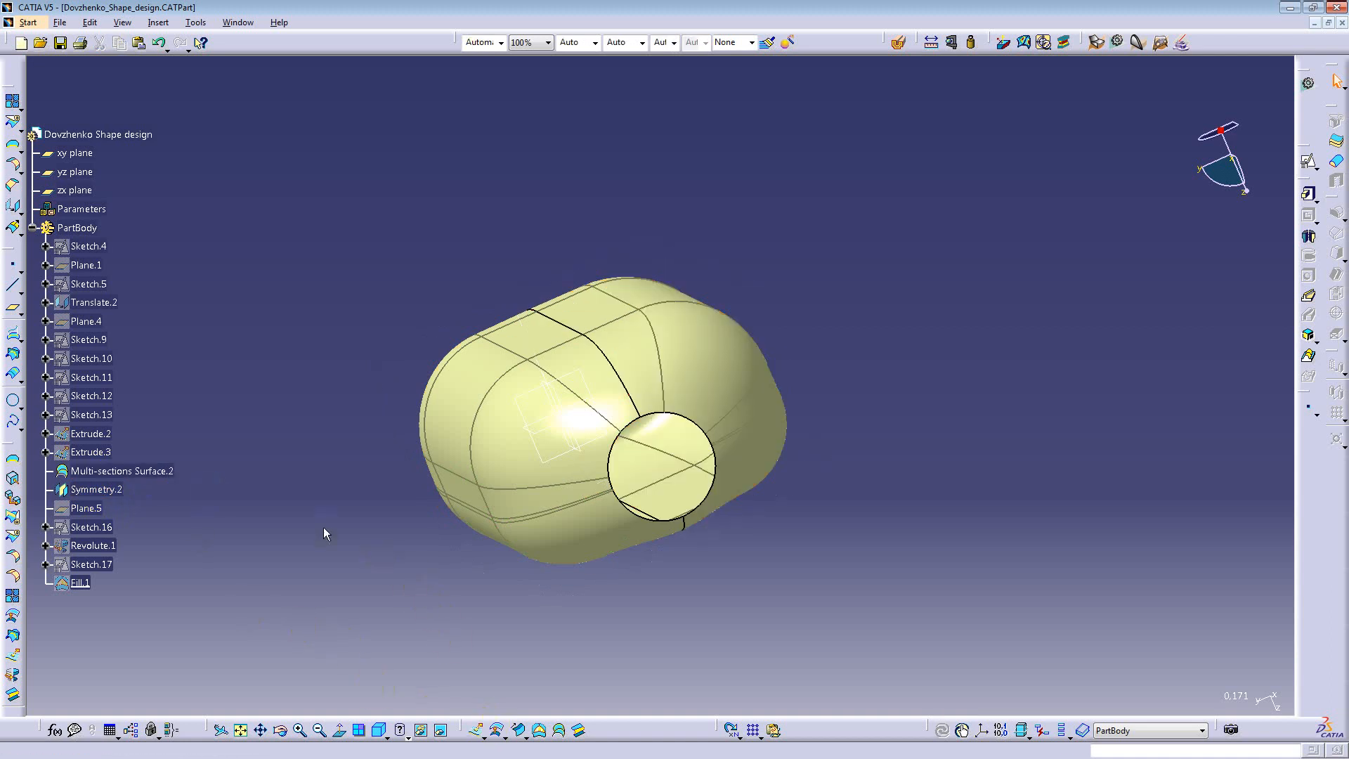
left_click(96, 489)
right_click(98, 488)
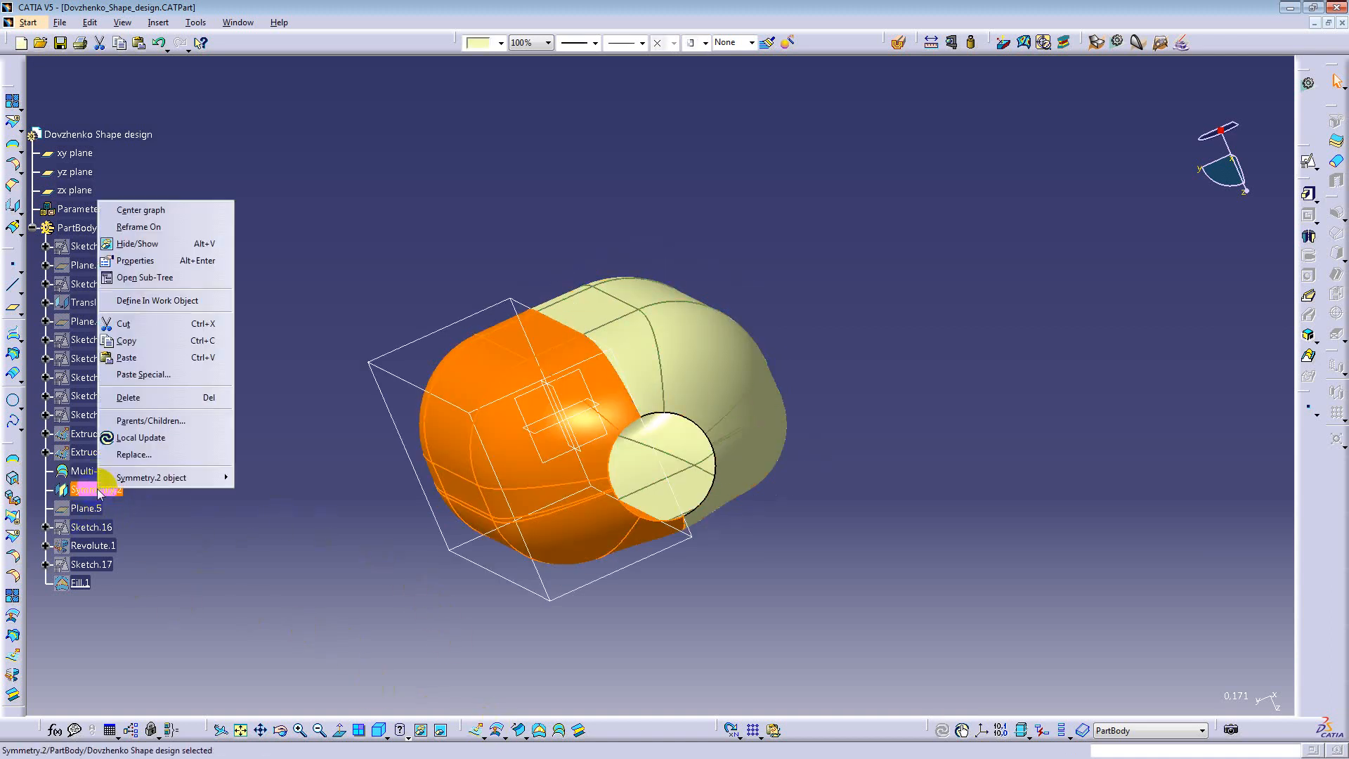
left_click(158, 301)
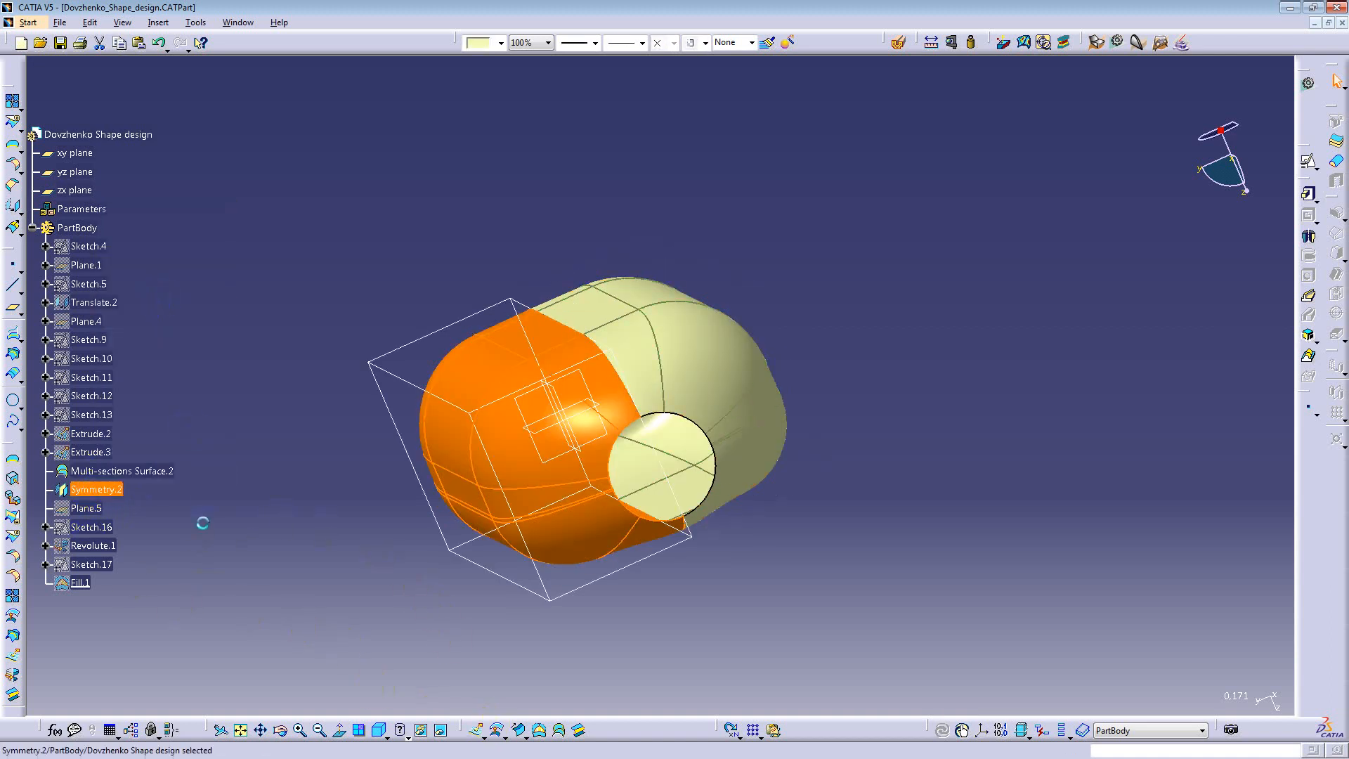
left_click(14, 598)
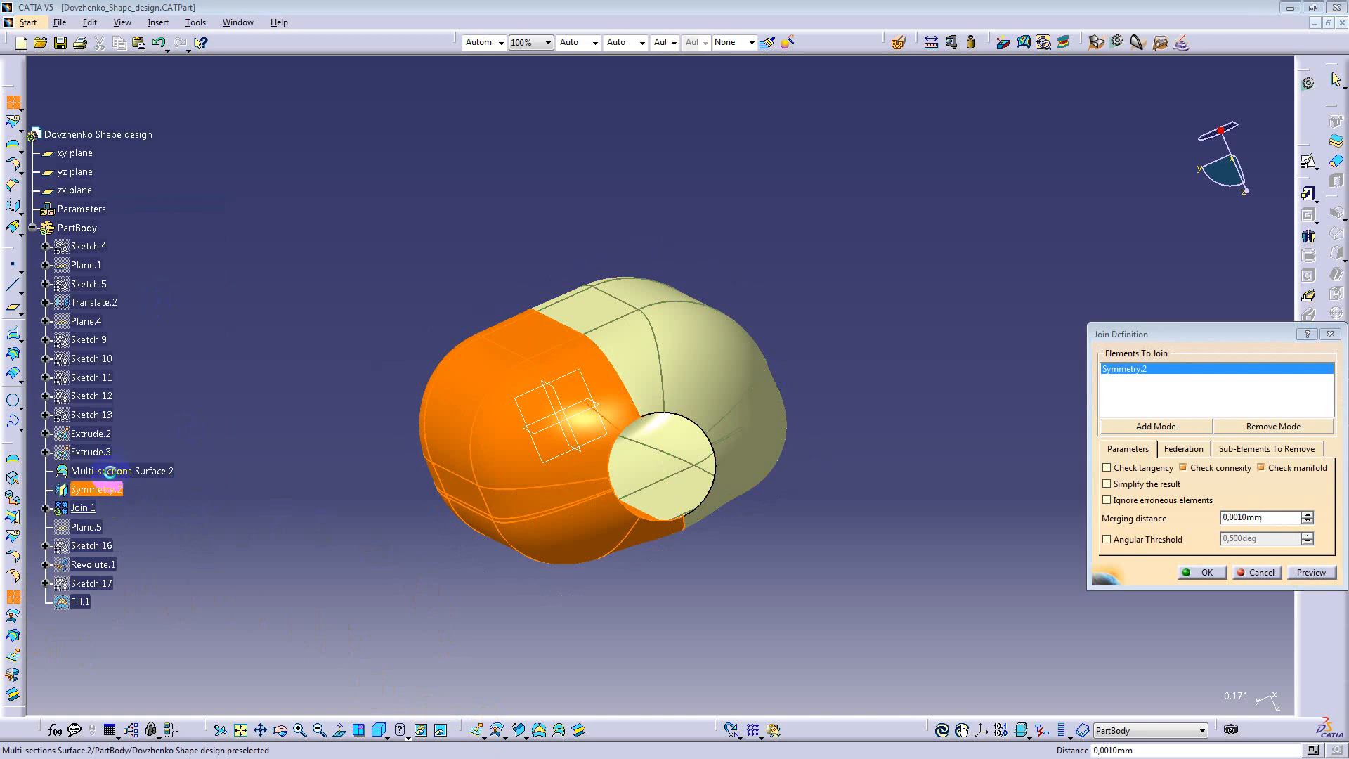
left_click(157, 471)
left_click(1200, 574)
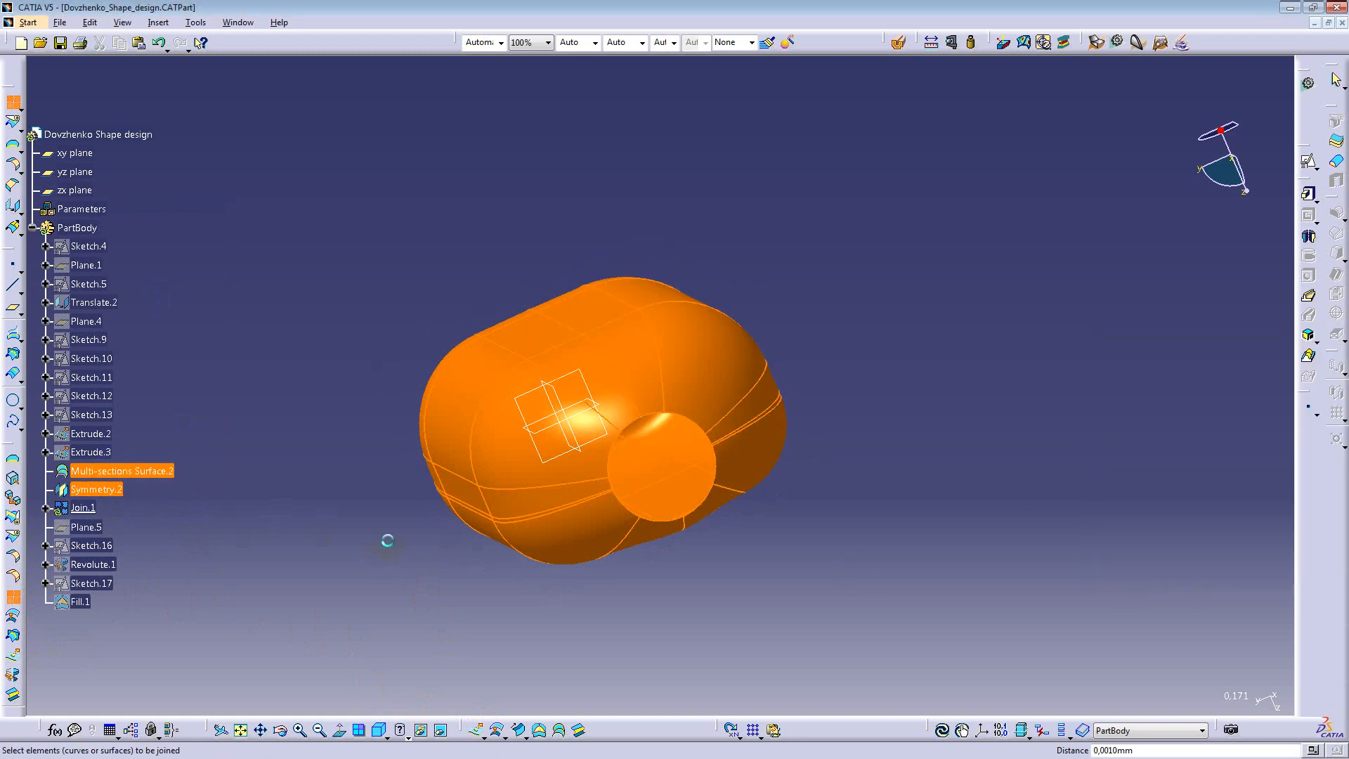
Step: Hide the source surfaces Symmetry.2 and Multi-sections Surface.2, keeping only Join.1 shown
left_click(96, 491)
left_click(104, 472, "ctrl")
key("space")
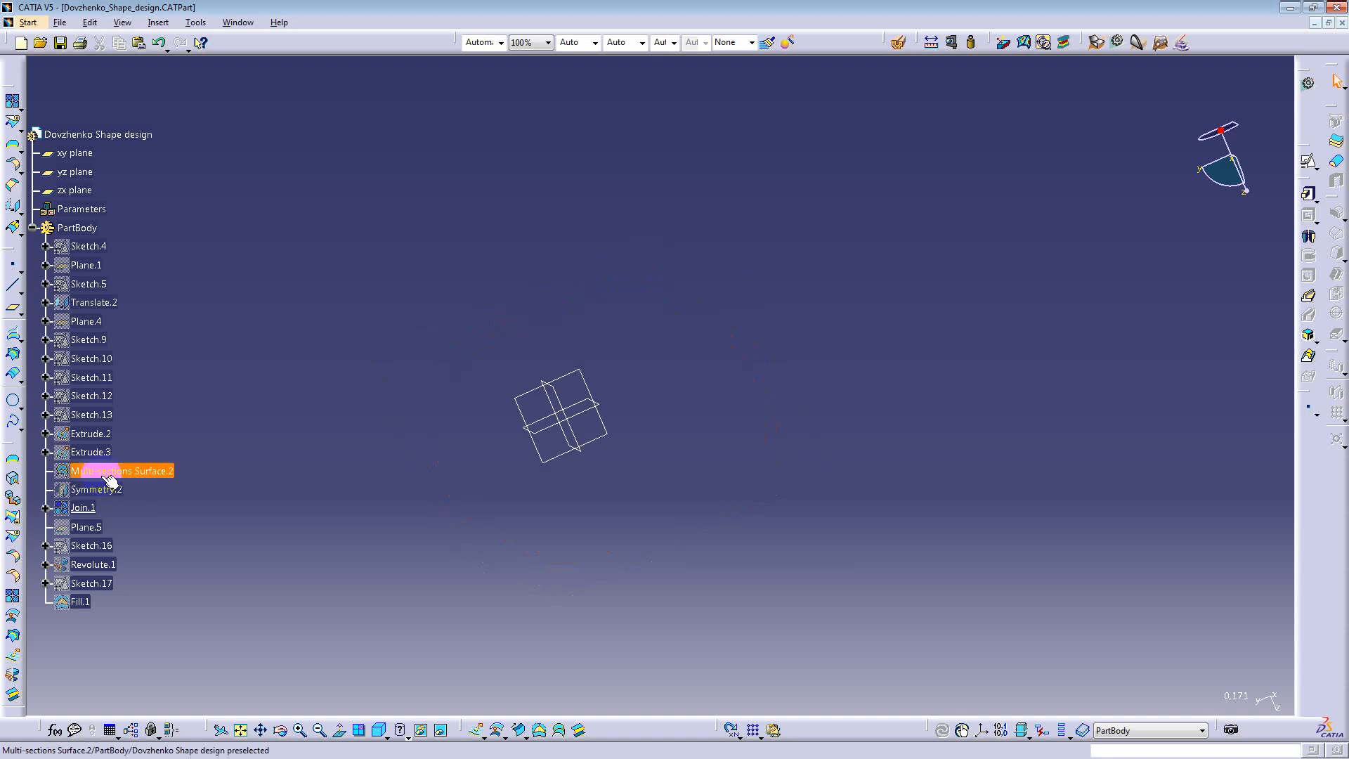
double_click(83, 509)
left_click(84, 508)
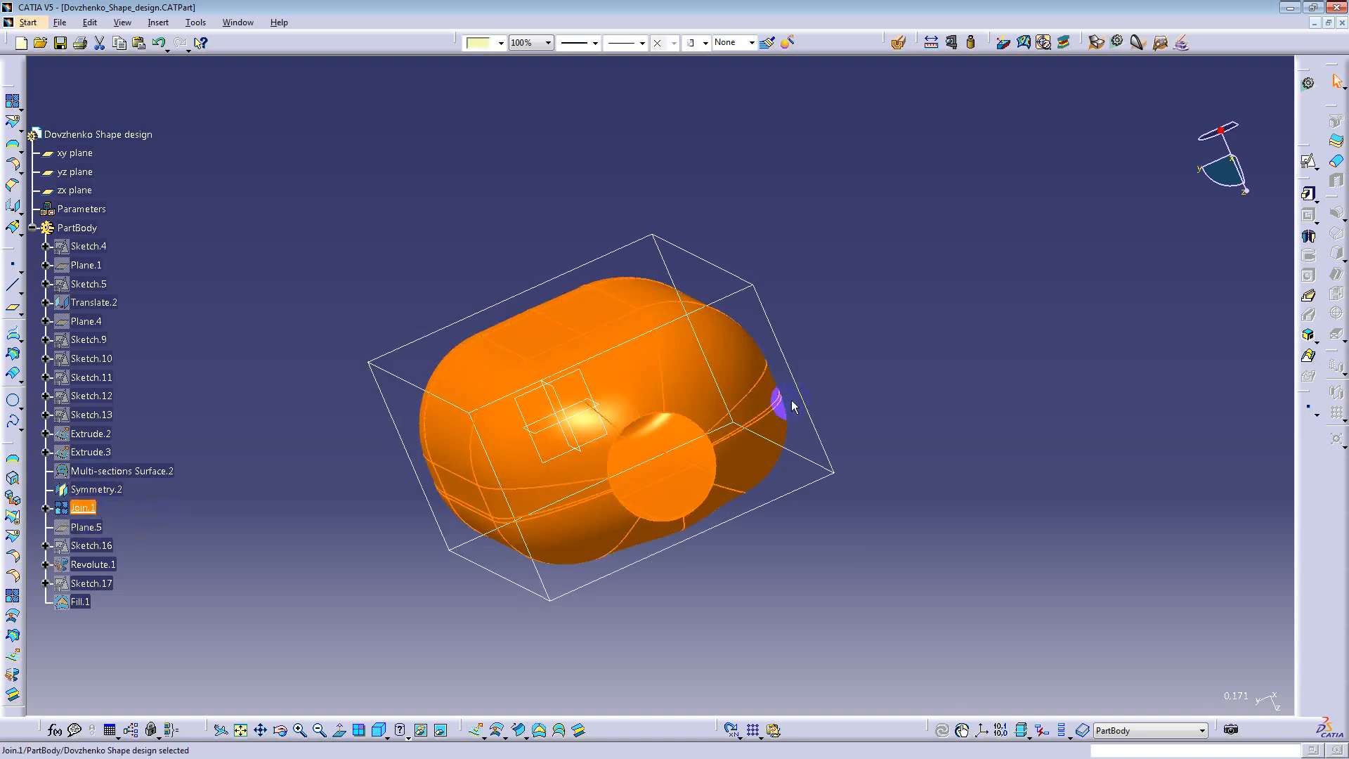
left_click(309, 512)
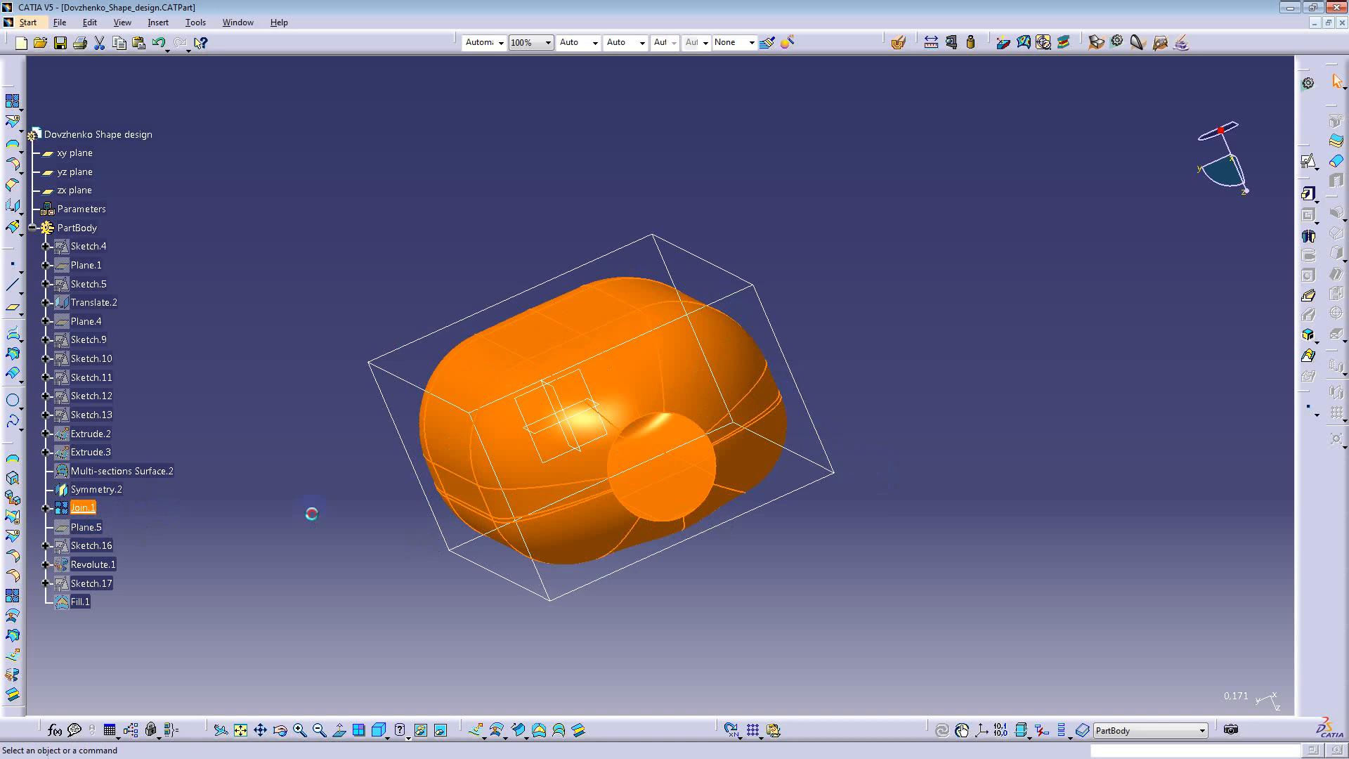
Step: Highlight Join.1 and examine the joined halves as one continuous surface
left_click(82, 508)
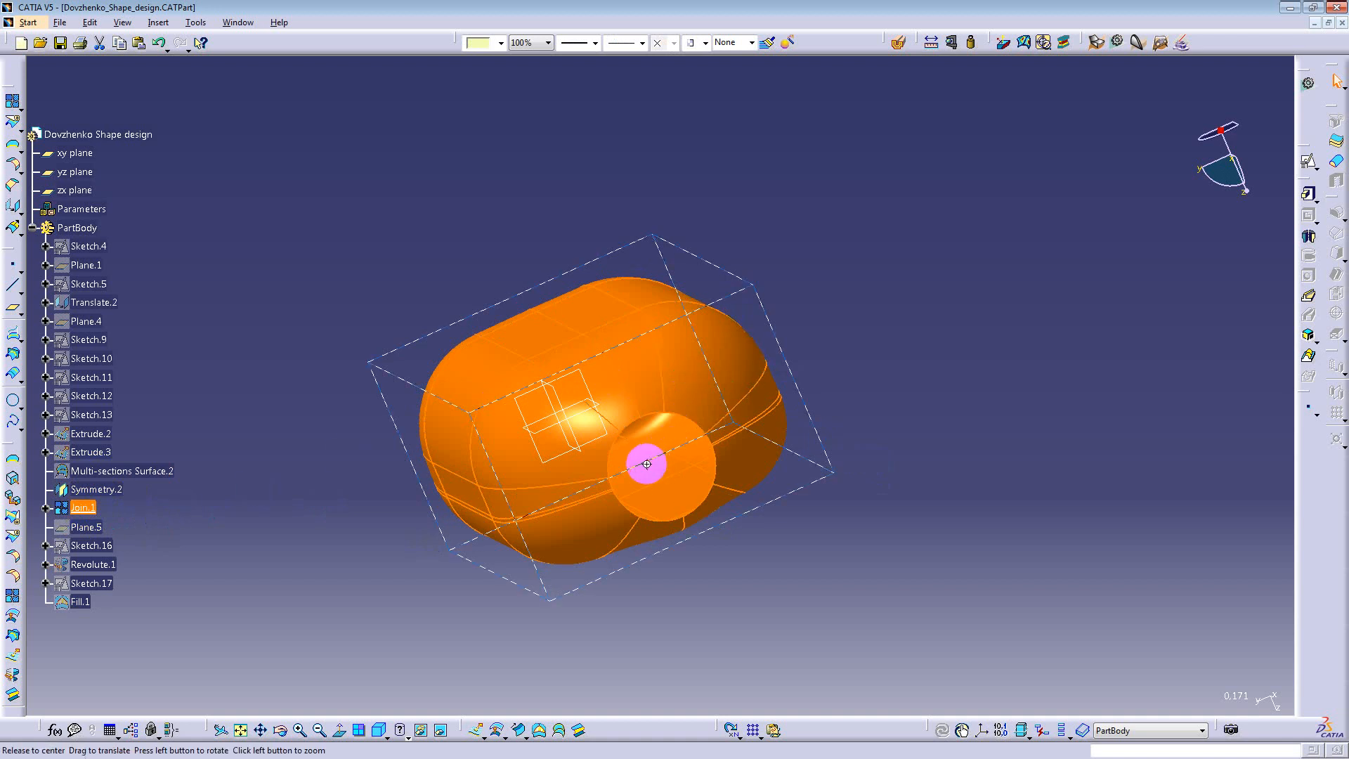
middle_click_drag(644, 461, 560, 382)
left_click(442, 313)
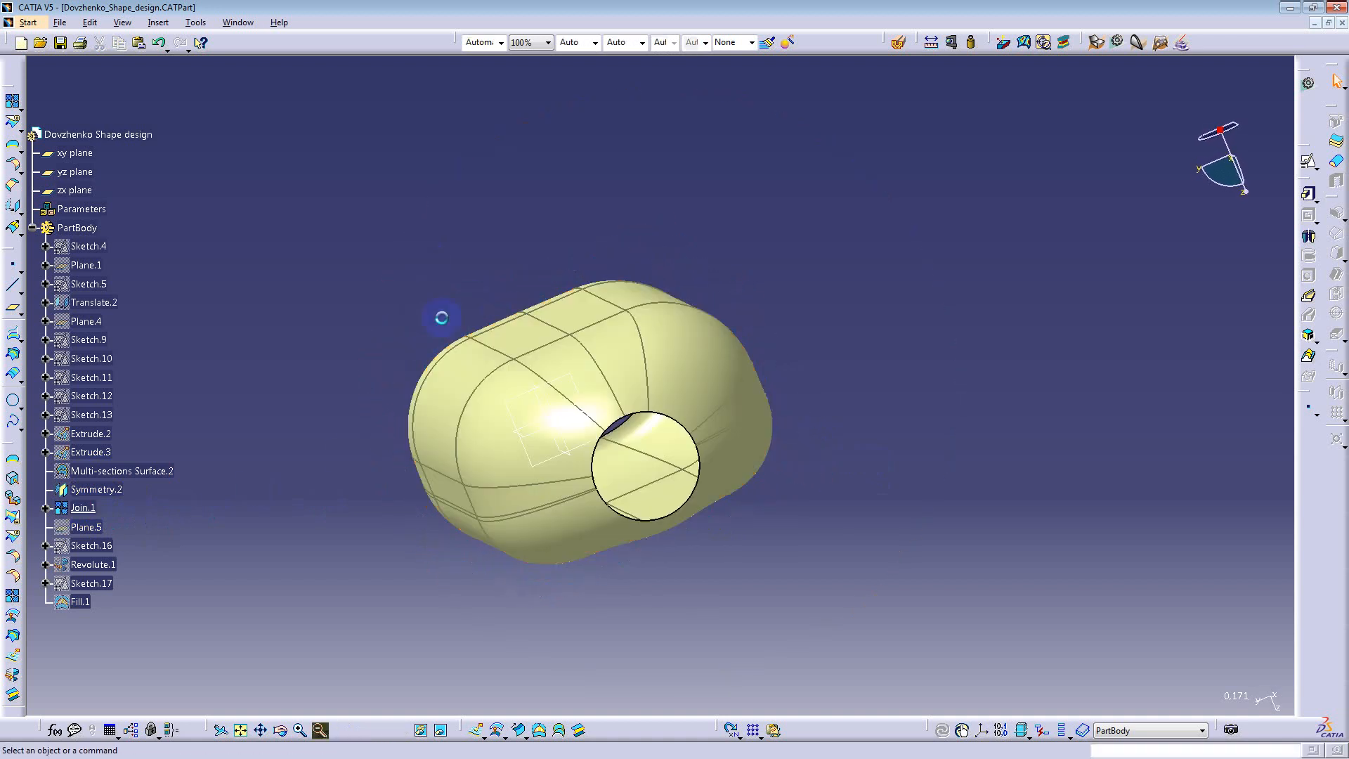
left_click(84, 508)
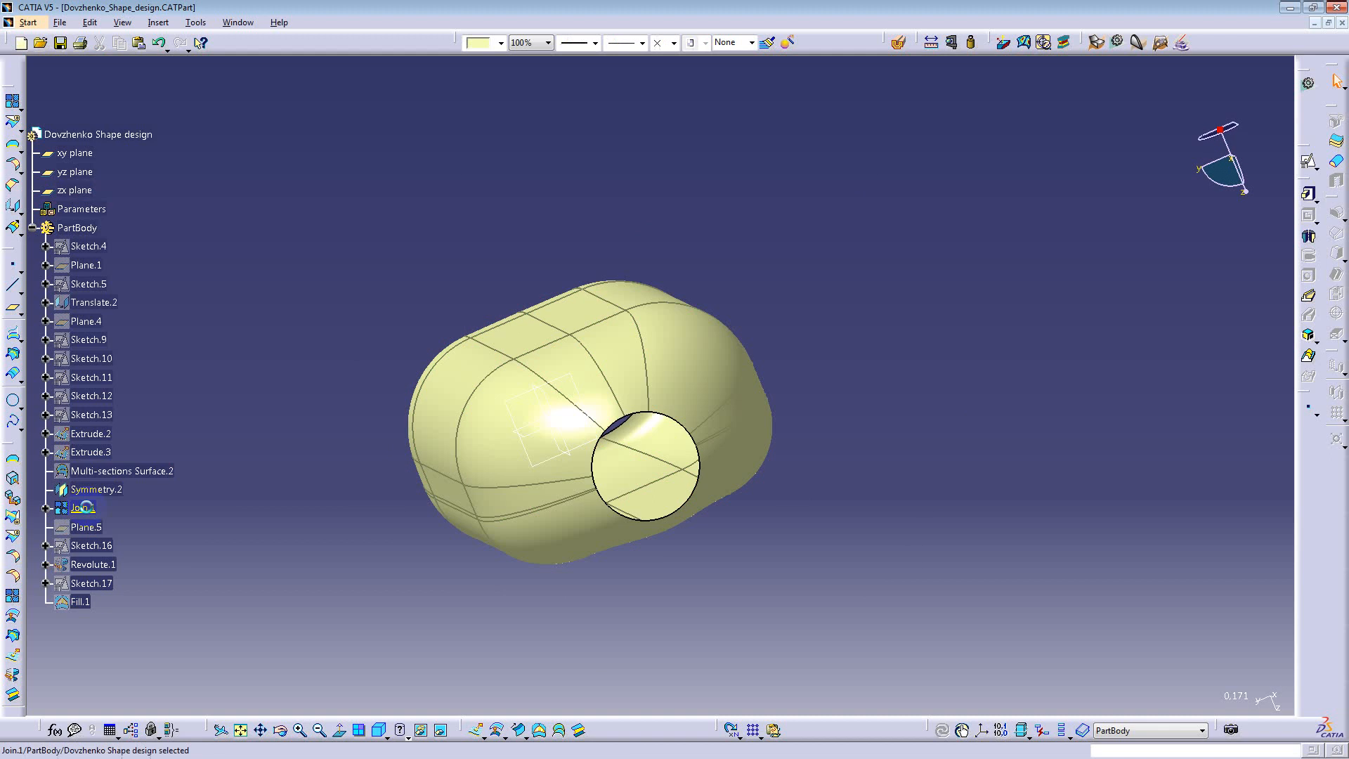
left_click(855, 541)
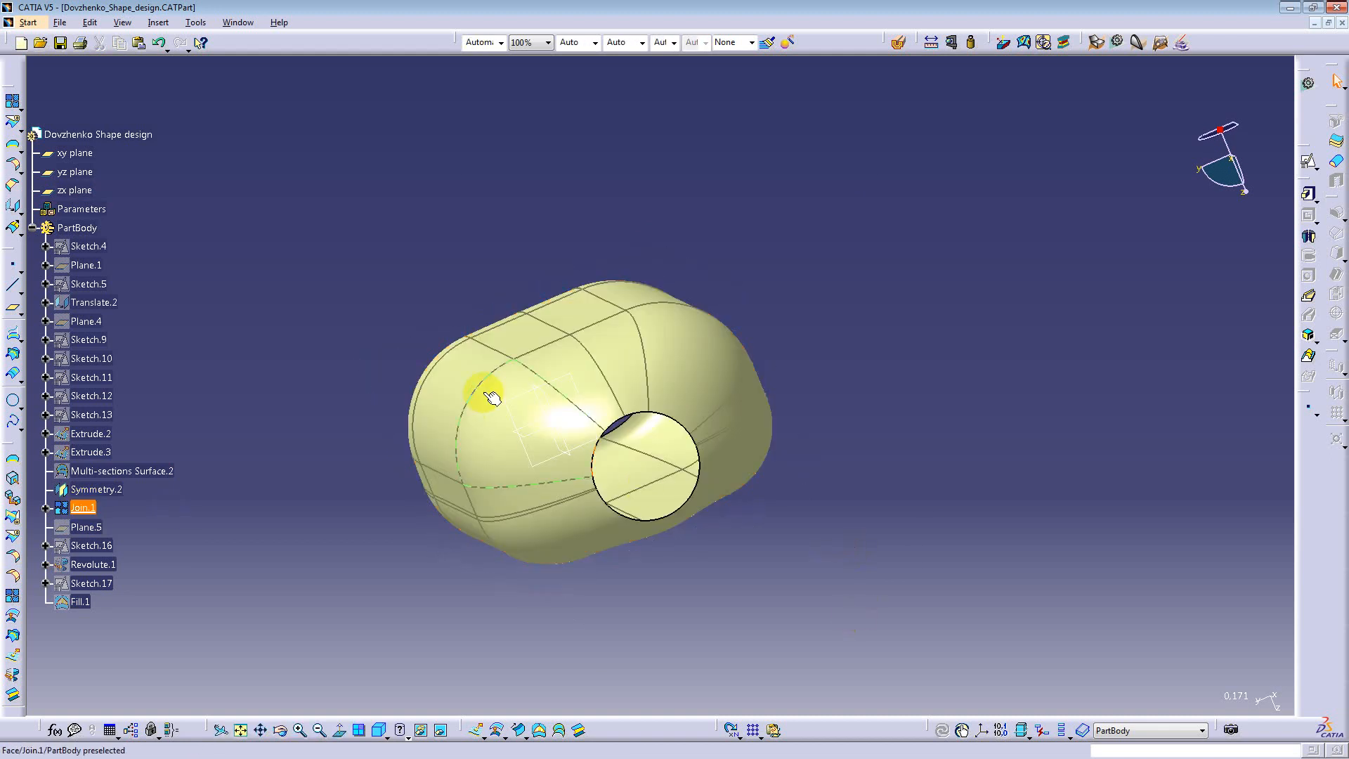
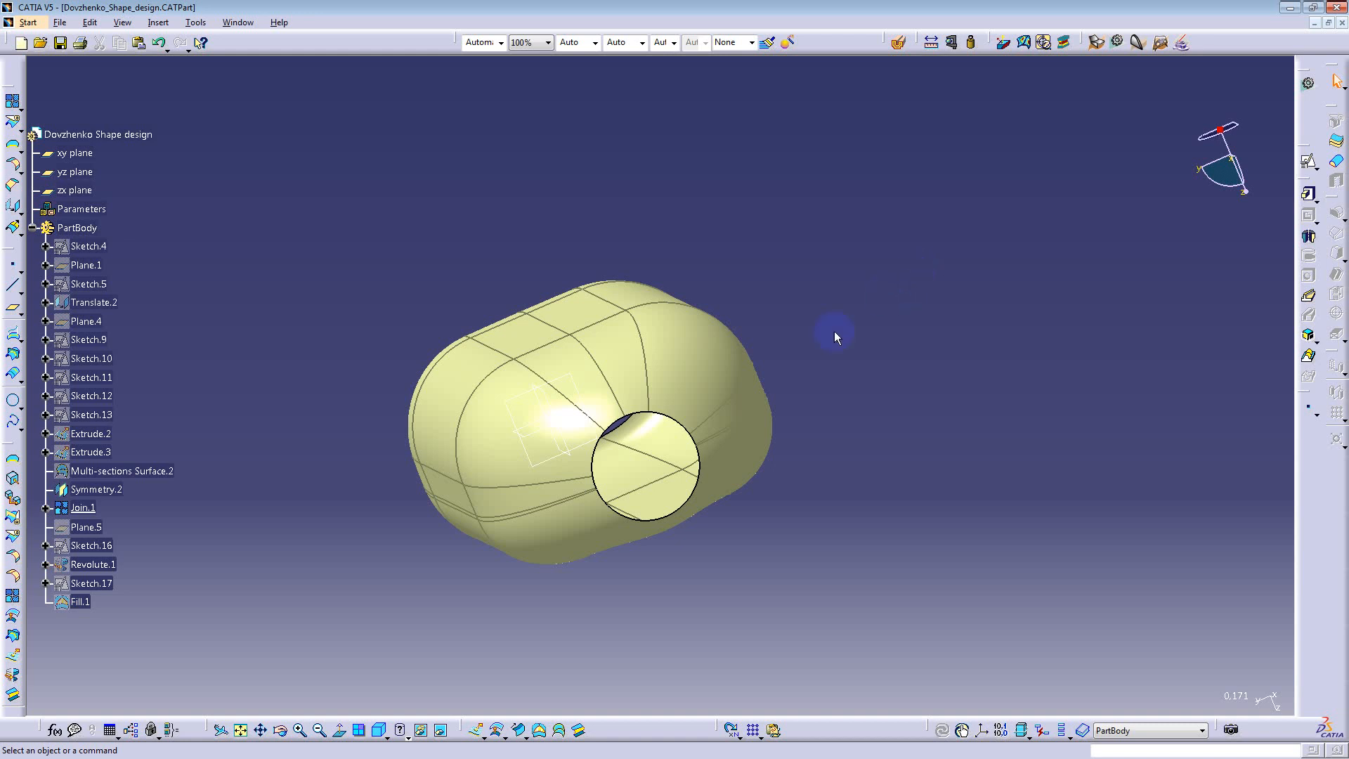
left_click(82, 507)
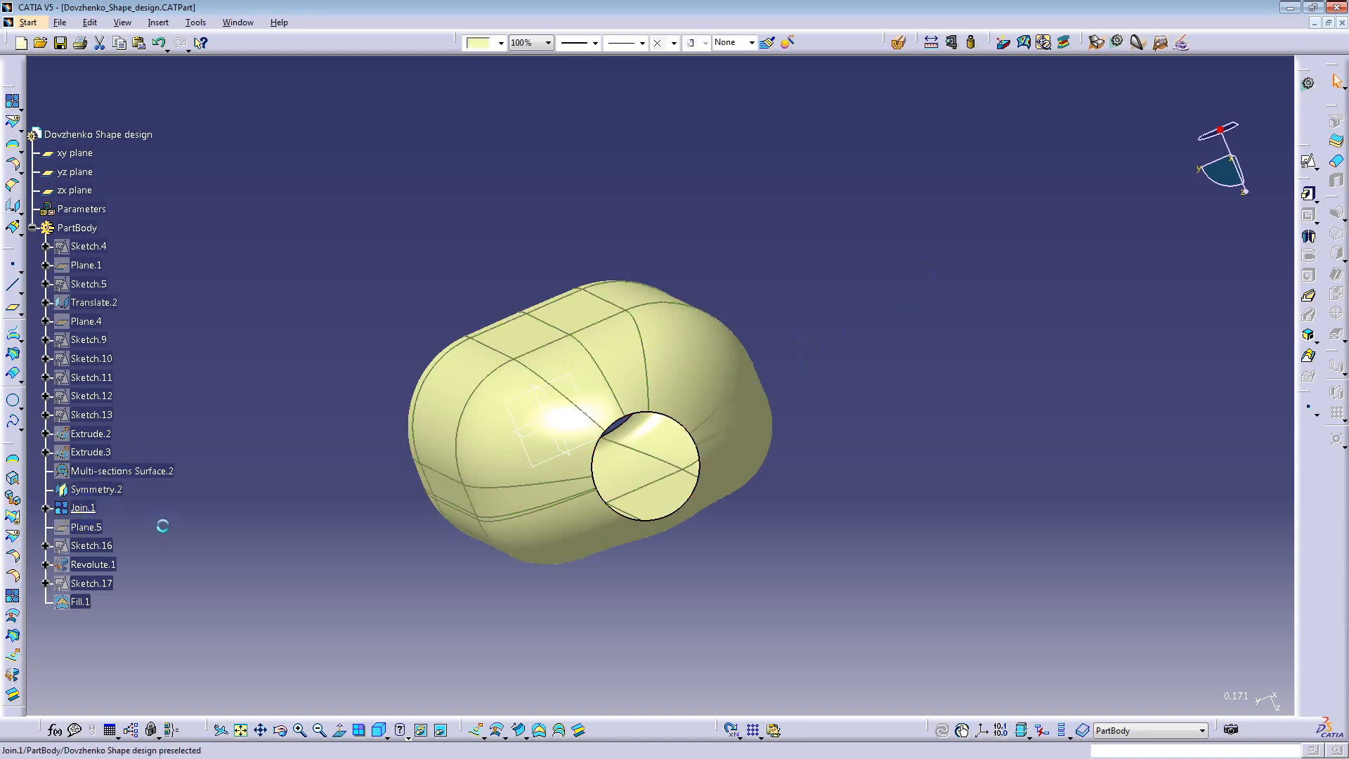
left_click(196, 529)
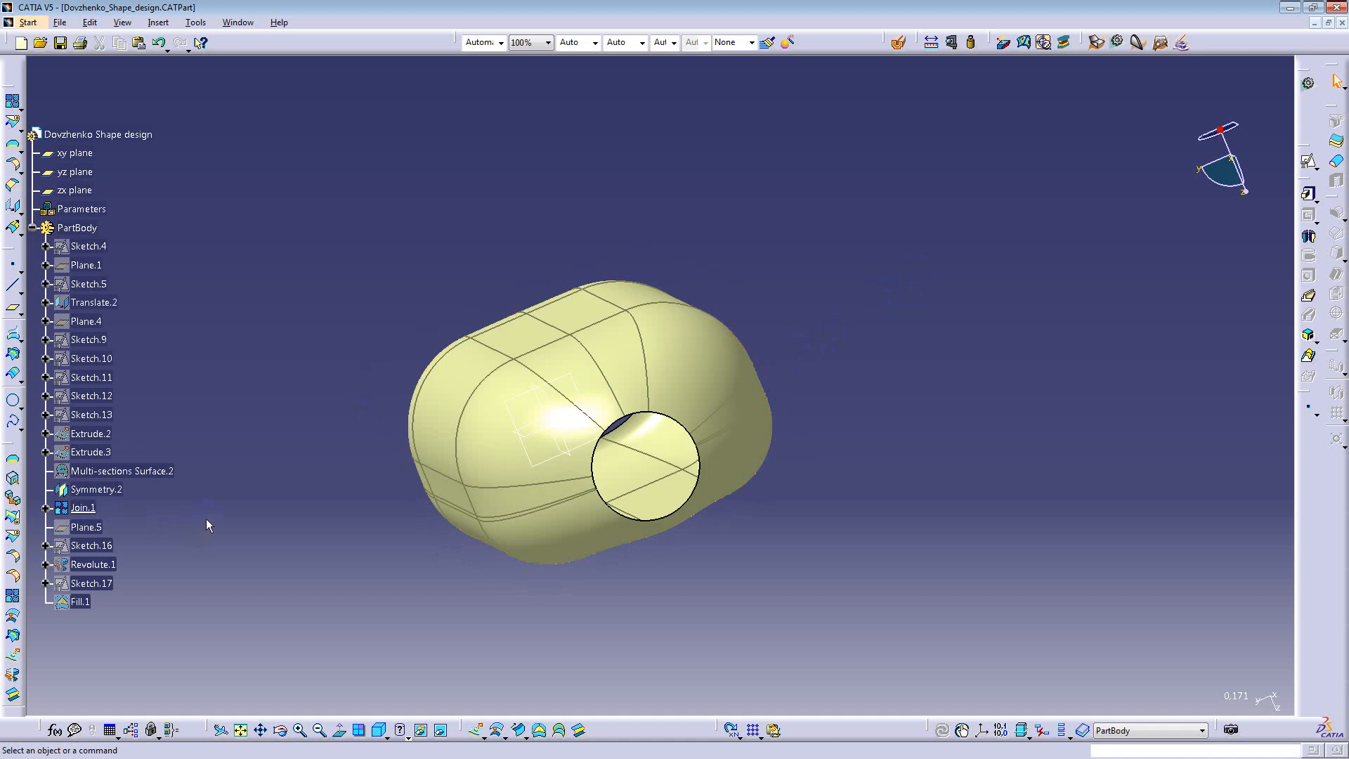
Step: Thicken Join.1 with a first offset of 3 mm and a second offset of 0 mm, and hide the joined surface
left_click(88, 507)
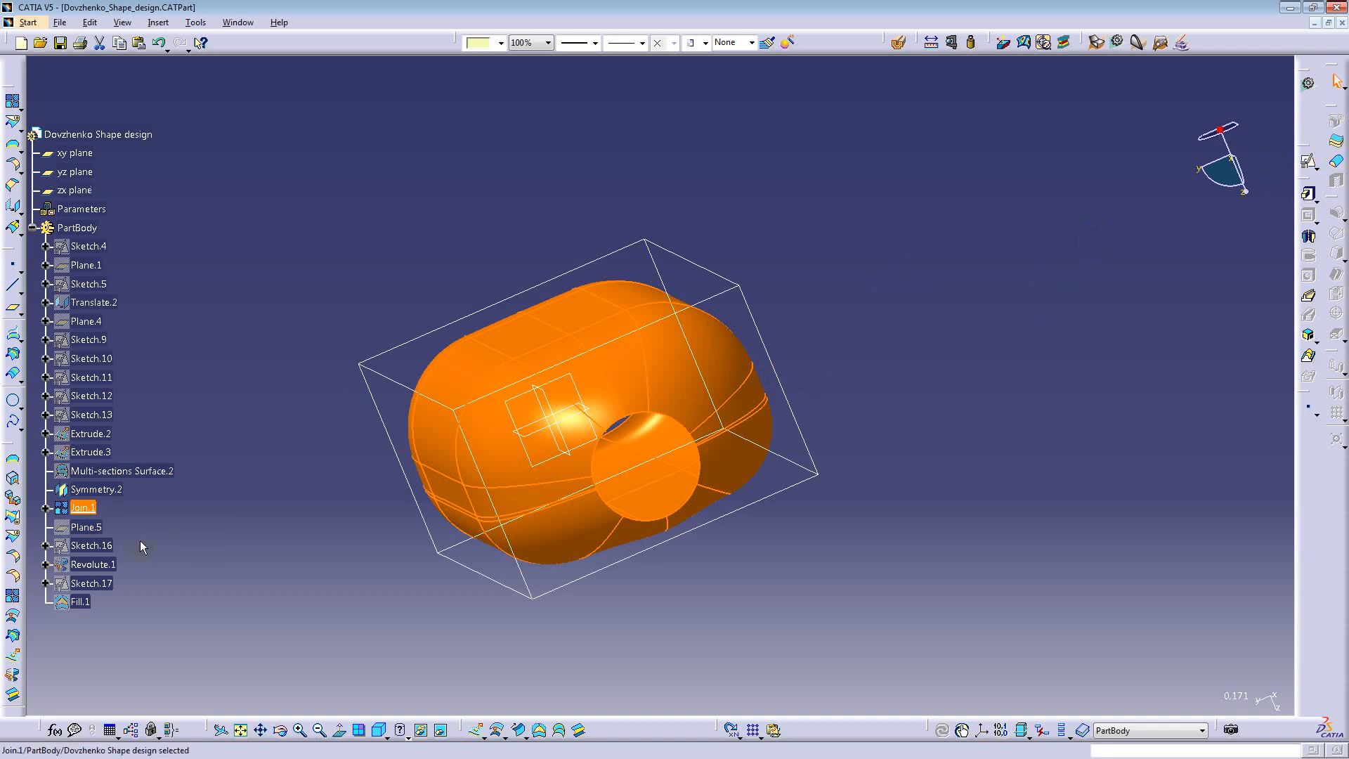
left_click(1337, 144)
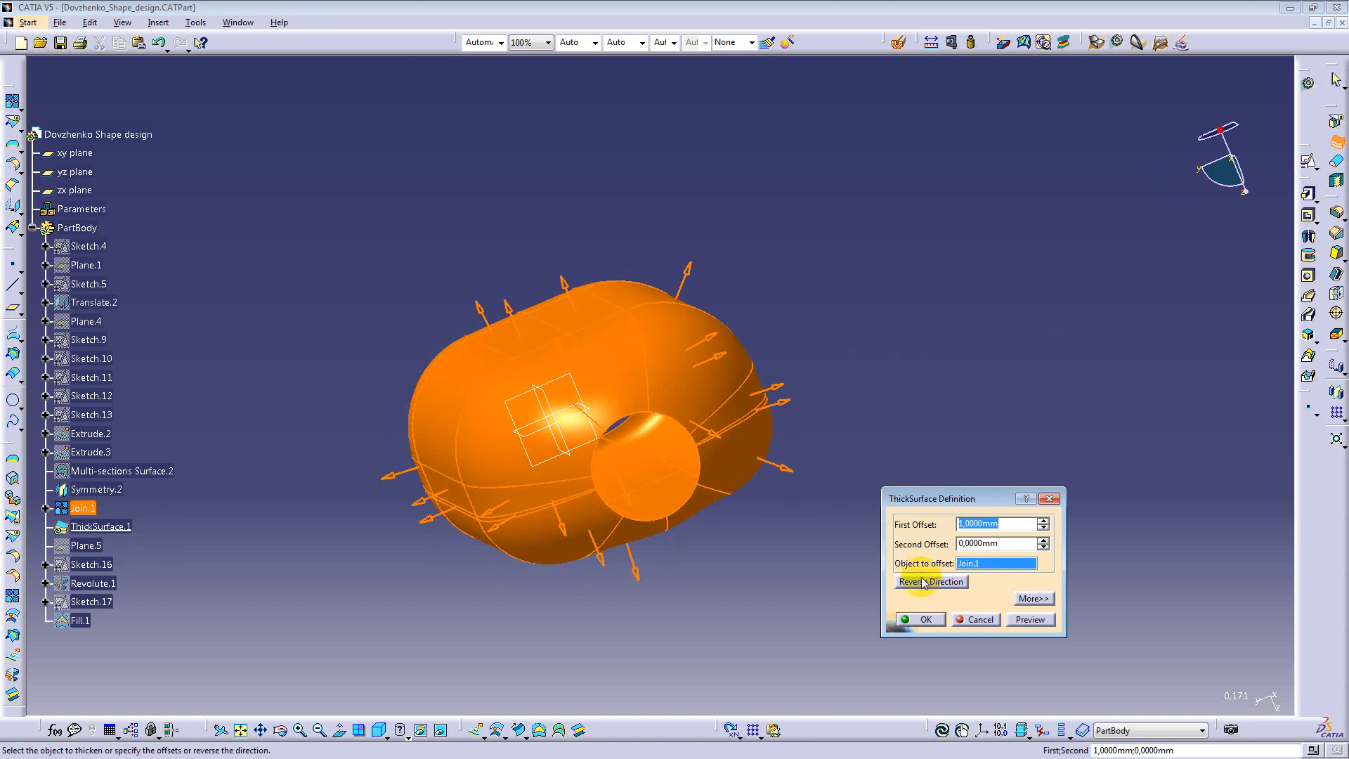
left_click(1044, 520)
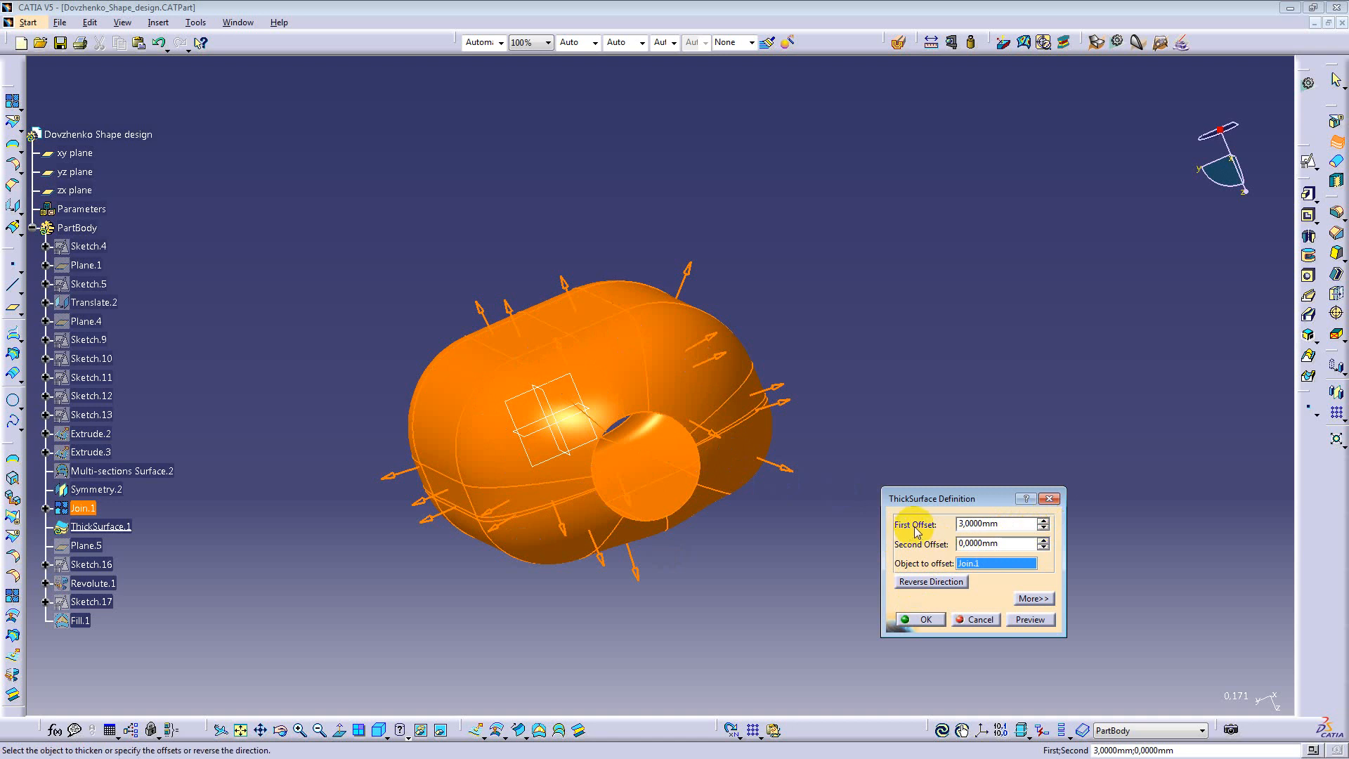
left_click(1026, 619)
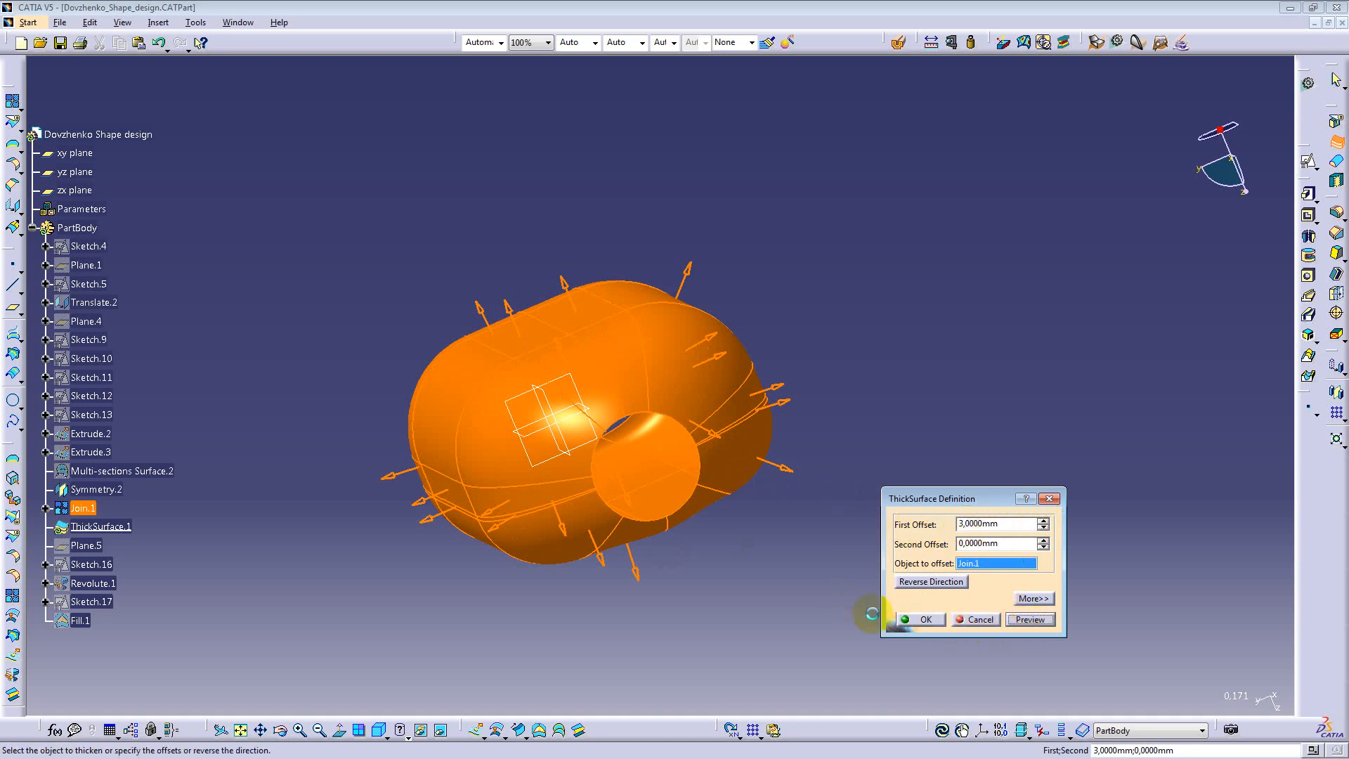
left_click(925, 624)
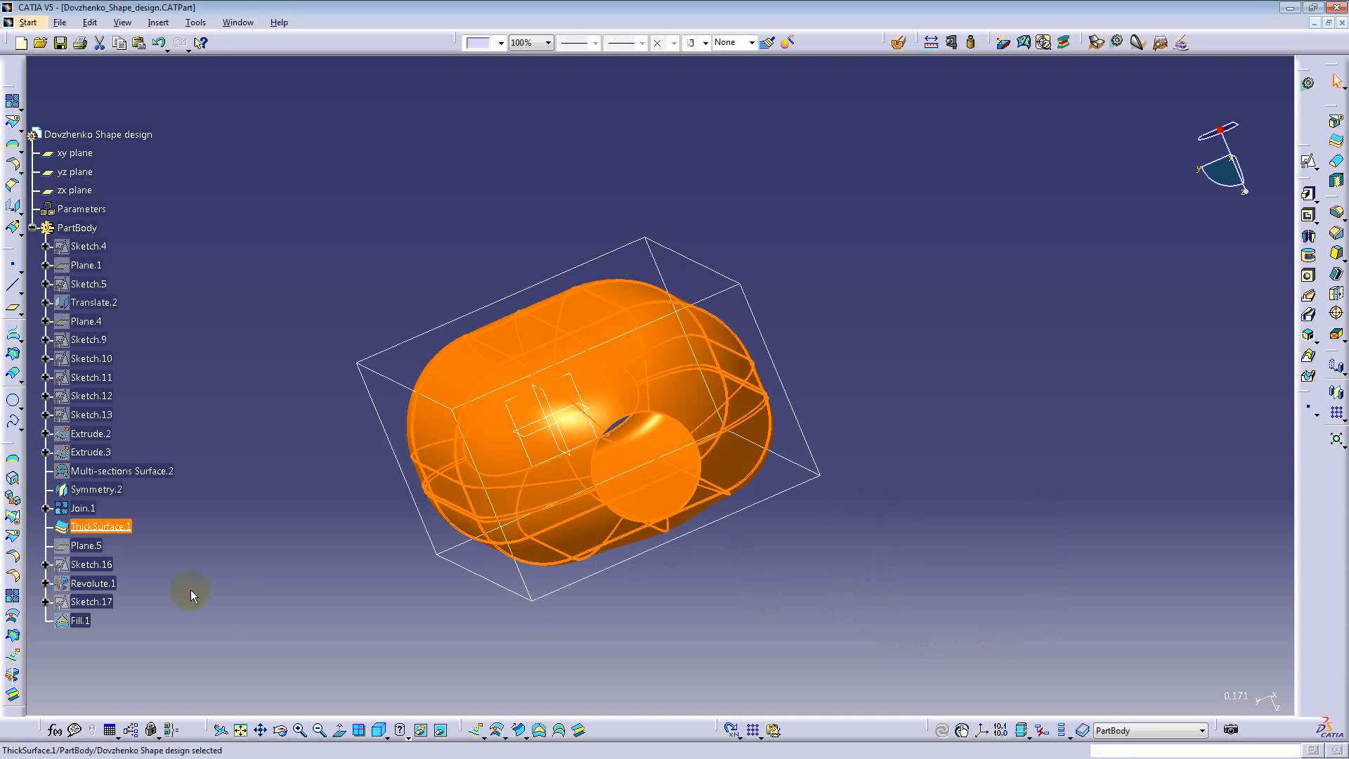
left_click(216, 590)
right_click(83, 508)
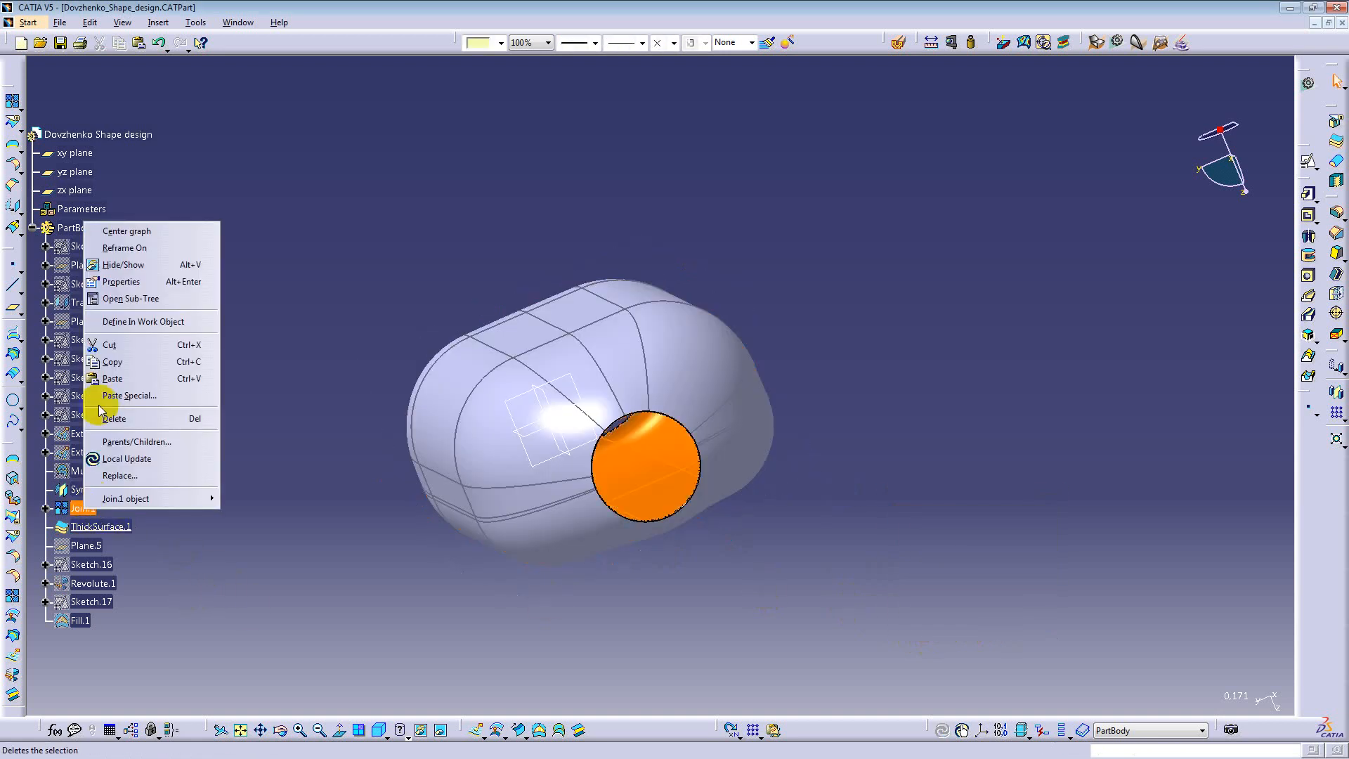
left_click(124, 270)
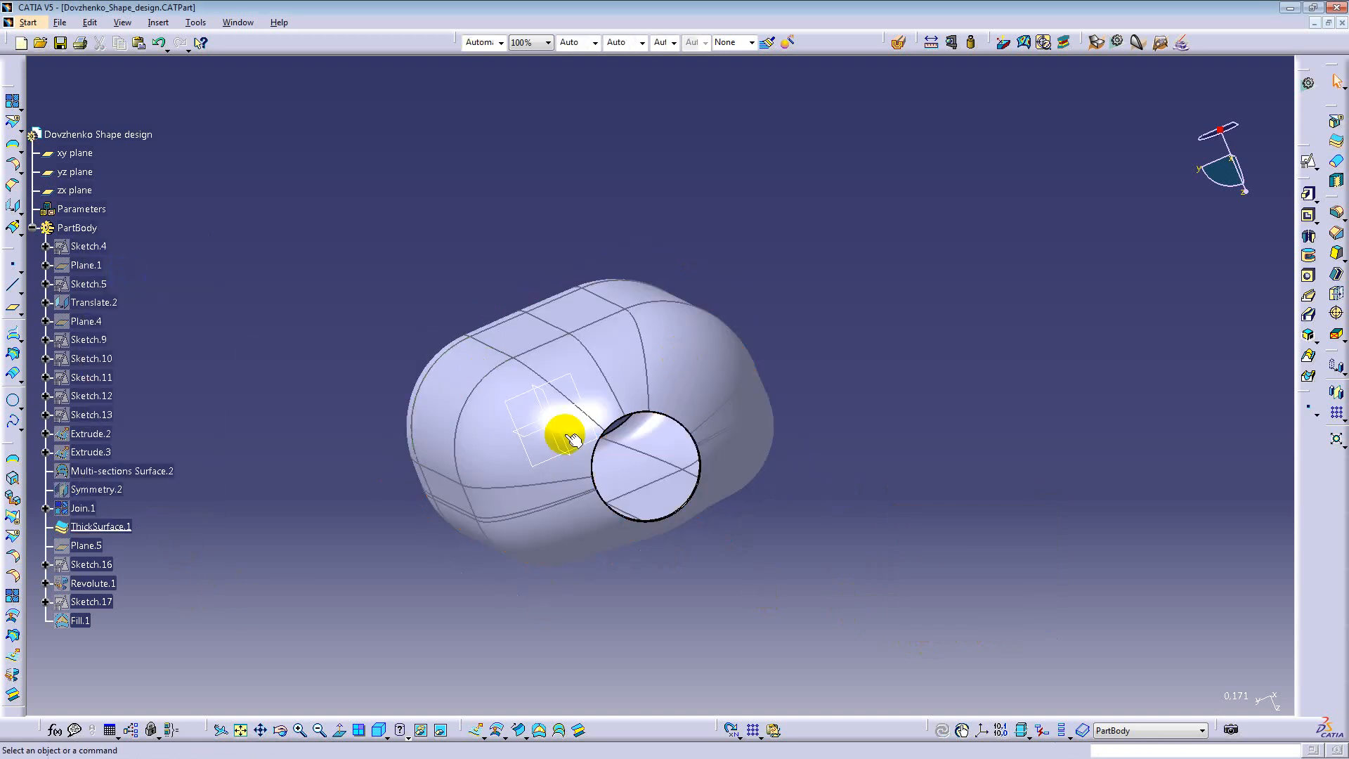
Step: Examine the thickened shell from its sides and through its openings at both ends
middle_click_drag(392, 496, 928, 542)
left_click(714, 413)
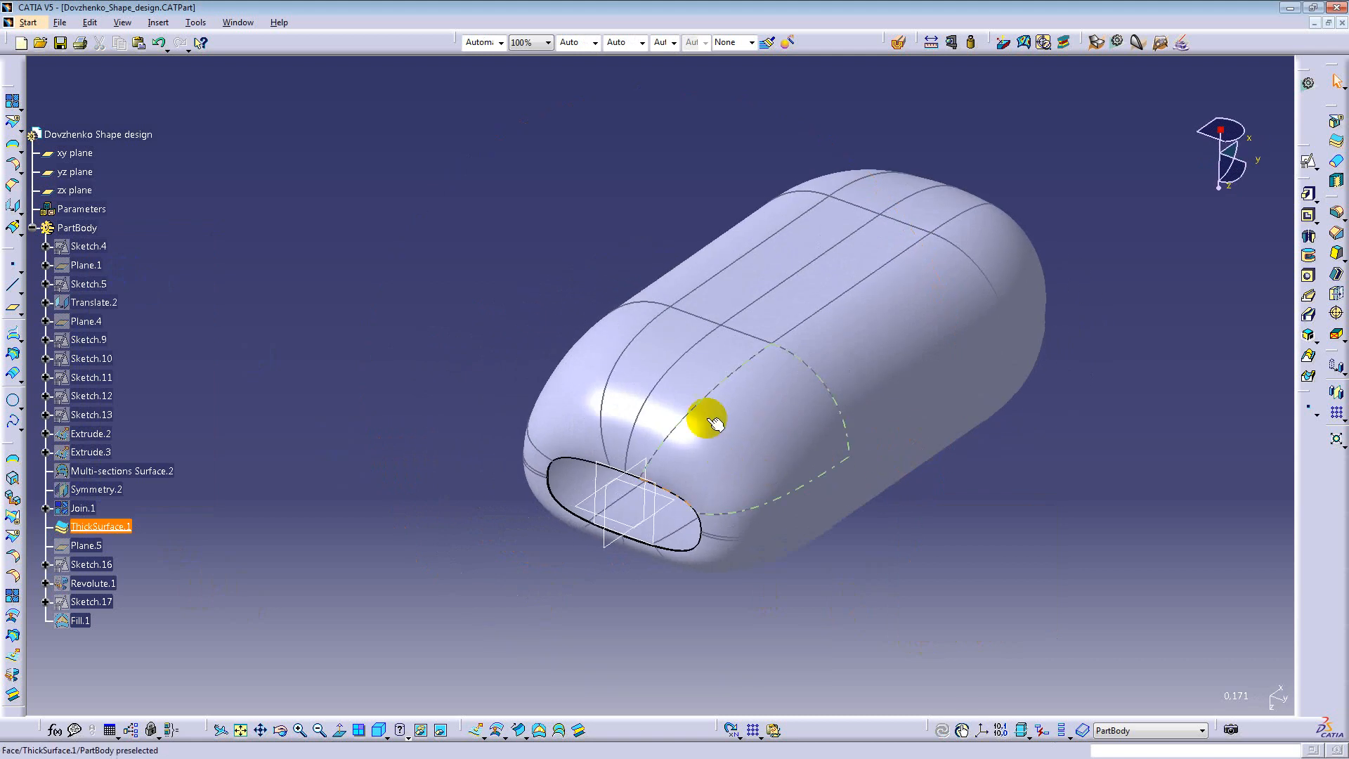
middle_click_drag(647, 518, 797, 432)
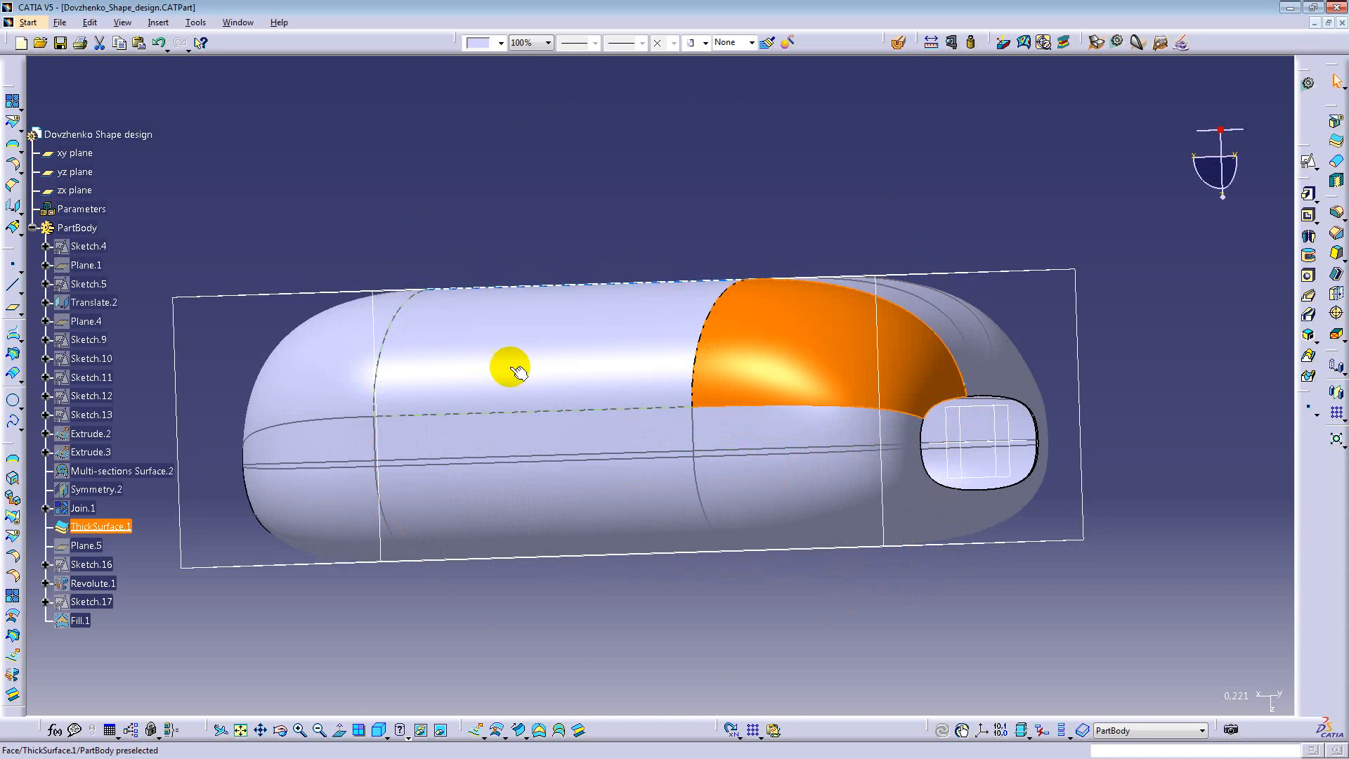
middle_click_drag(371, 384, 659, 451)
left_click(655, 444)
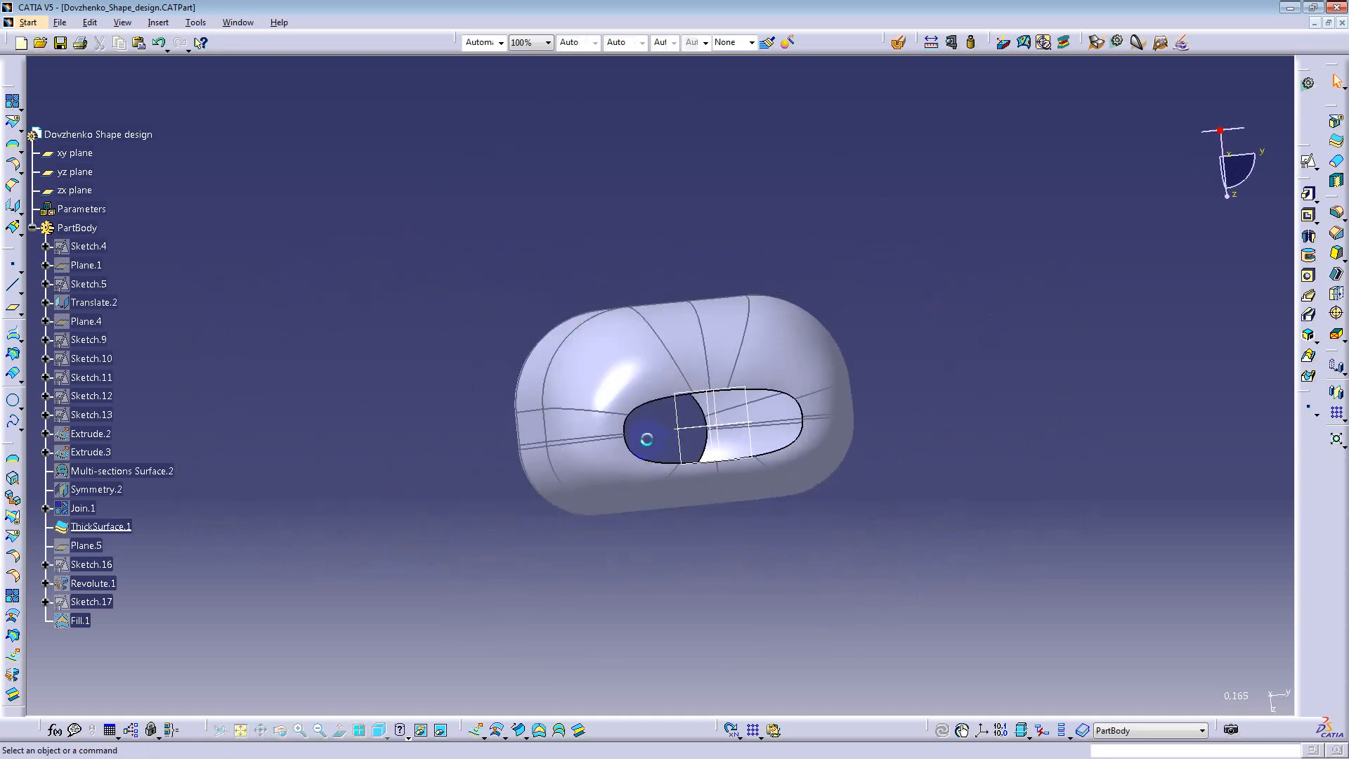
middle_click_drag(611, 352, 746, 364)
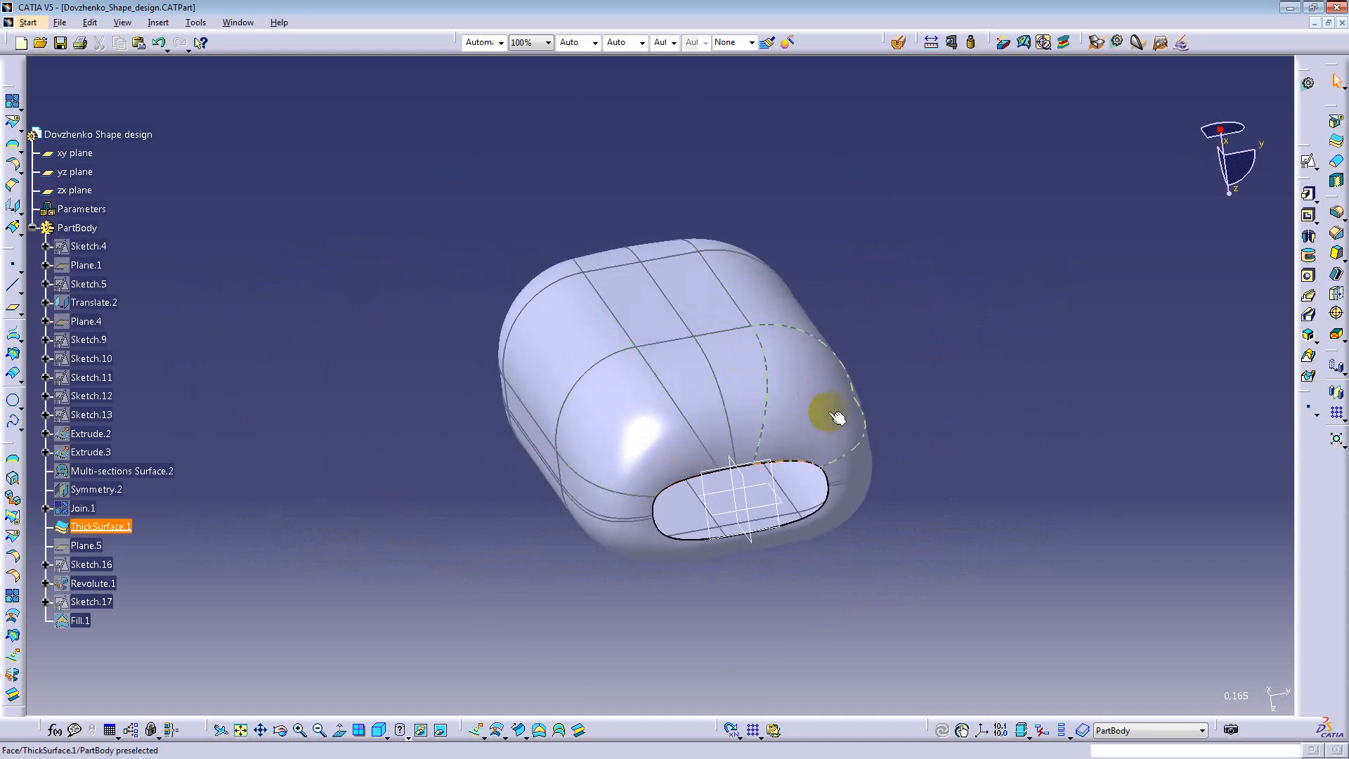
middle_click_drag(840, 415, 636, 416)
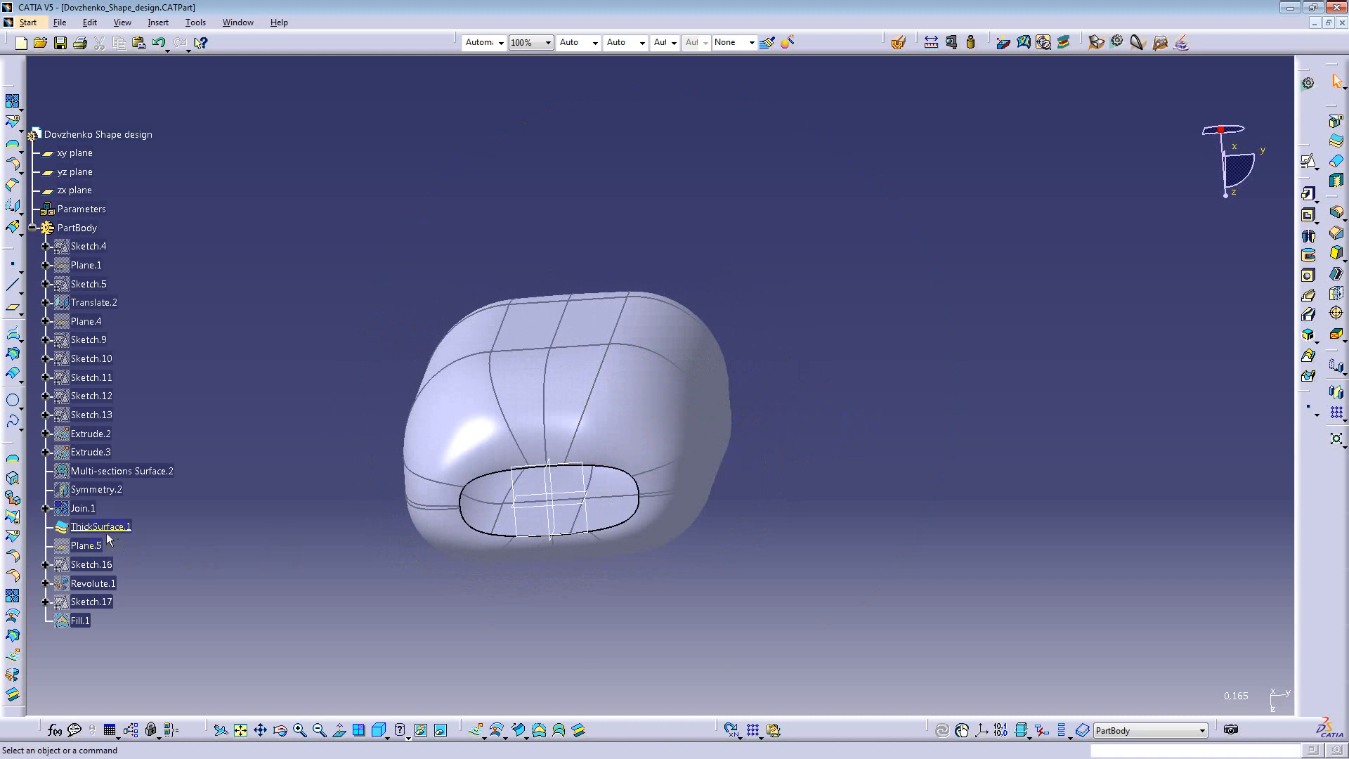
middle_click_drag(461, 440, 646, 473)
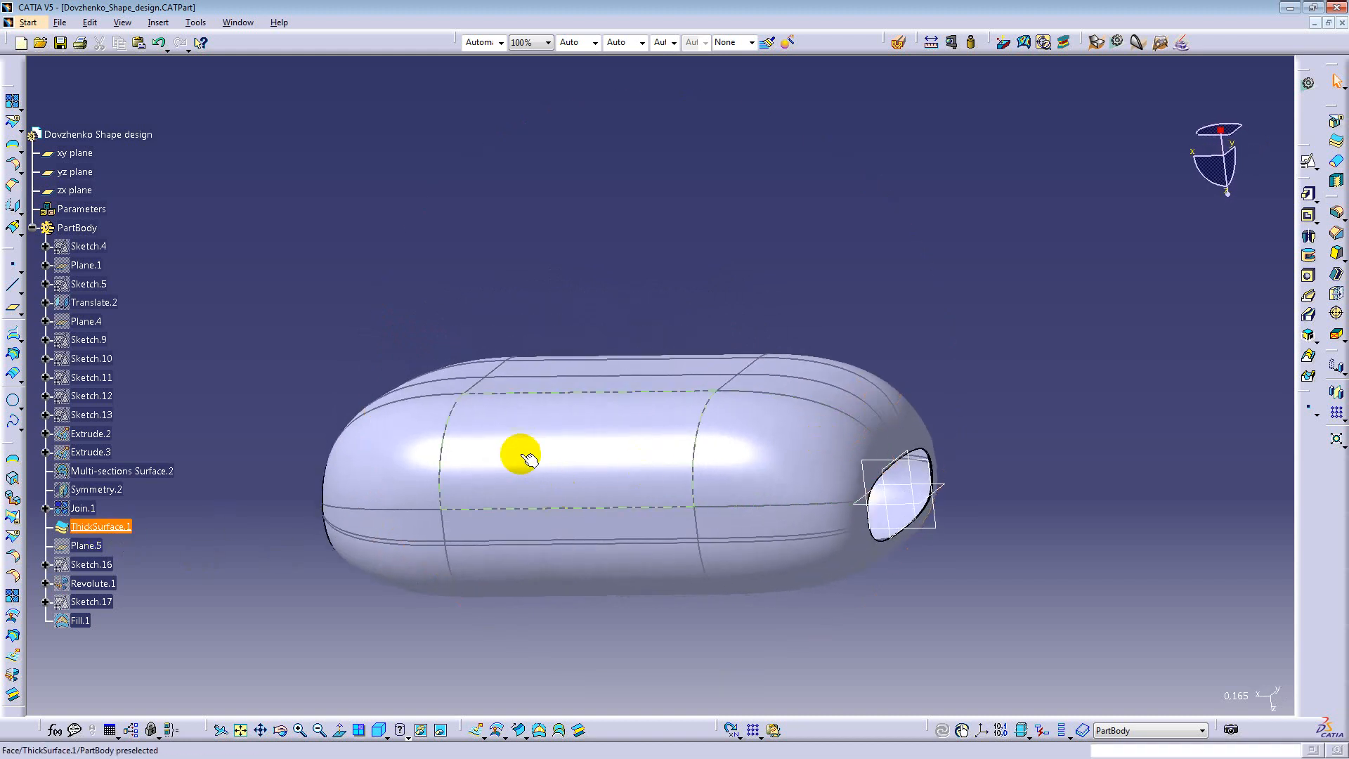
middle_click_drag(518, 451, 761, 415)
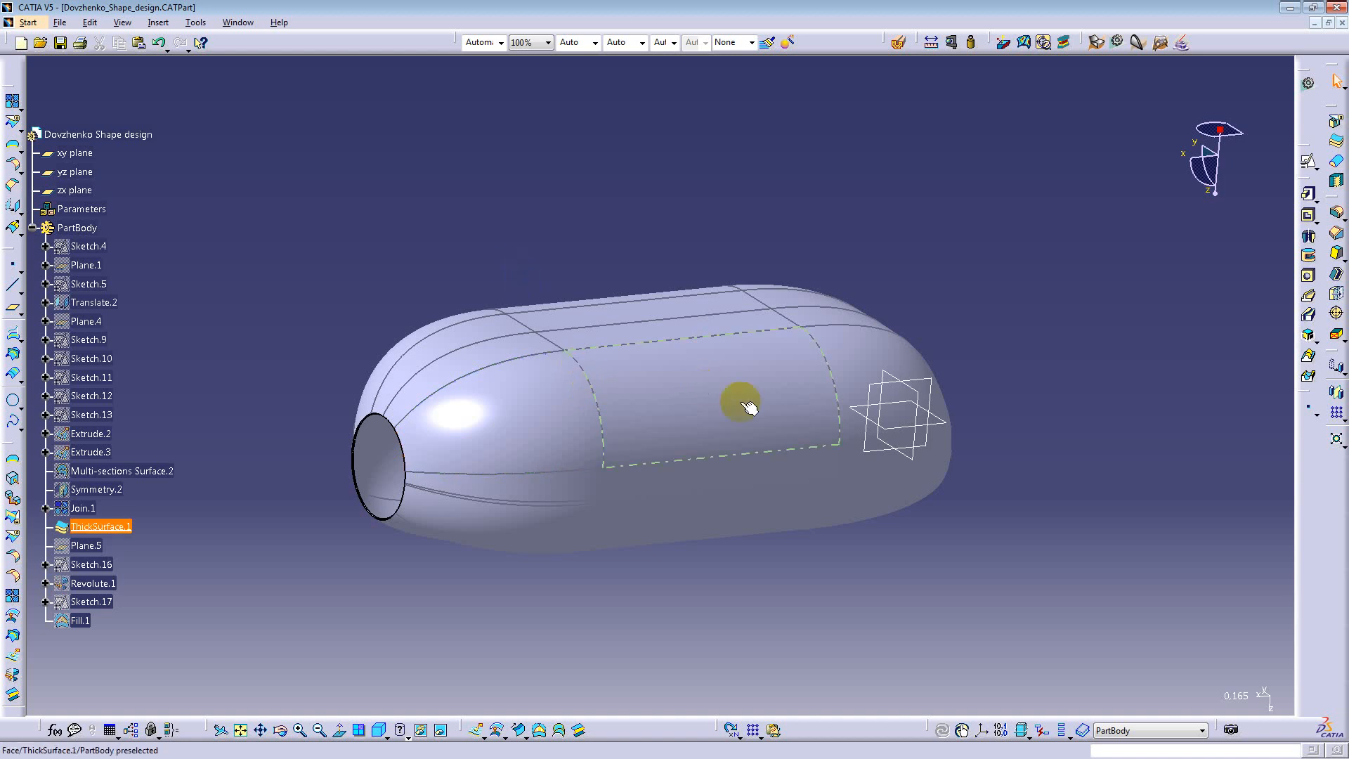
Step: Set Join.1 as the work object to show the joined surface, and hide ThickSurface.1
right_click(81, 509)
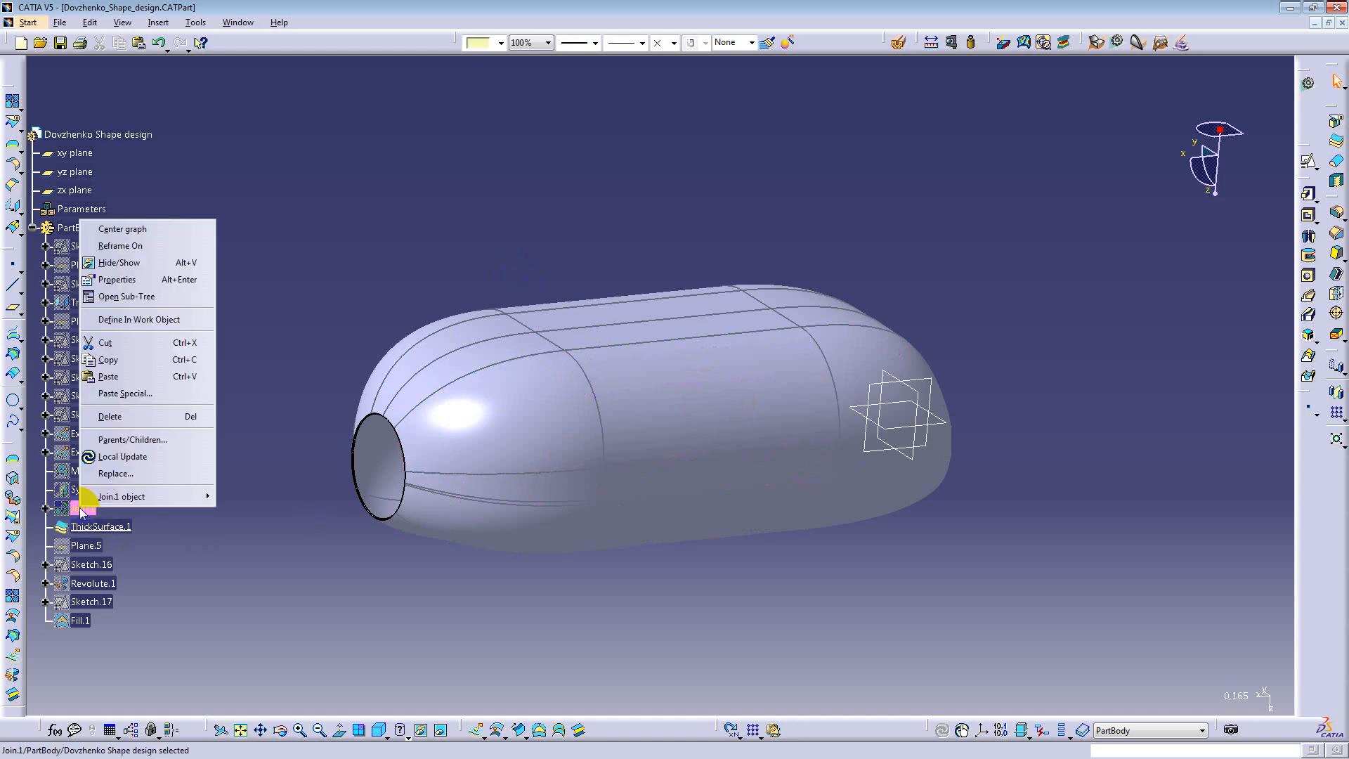
left_click(137, 320)
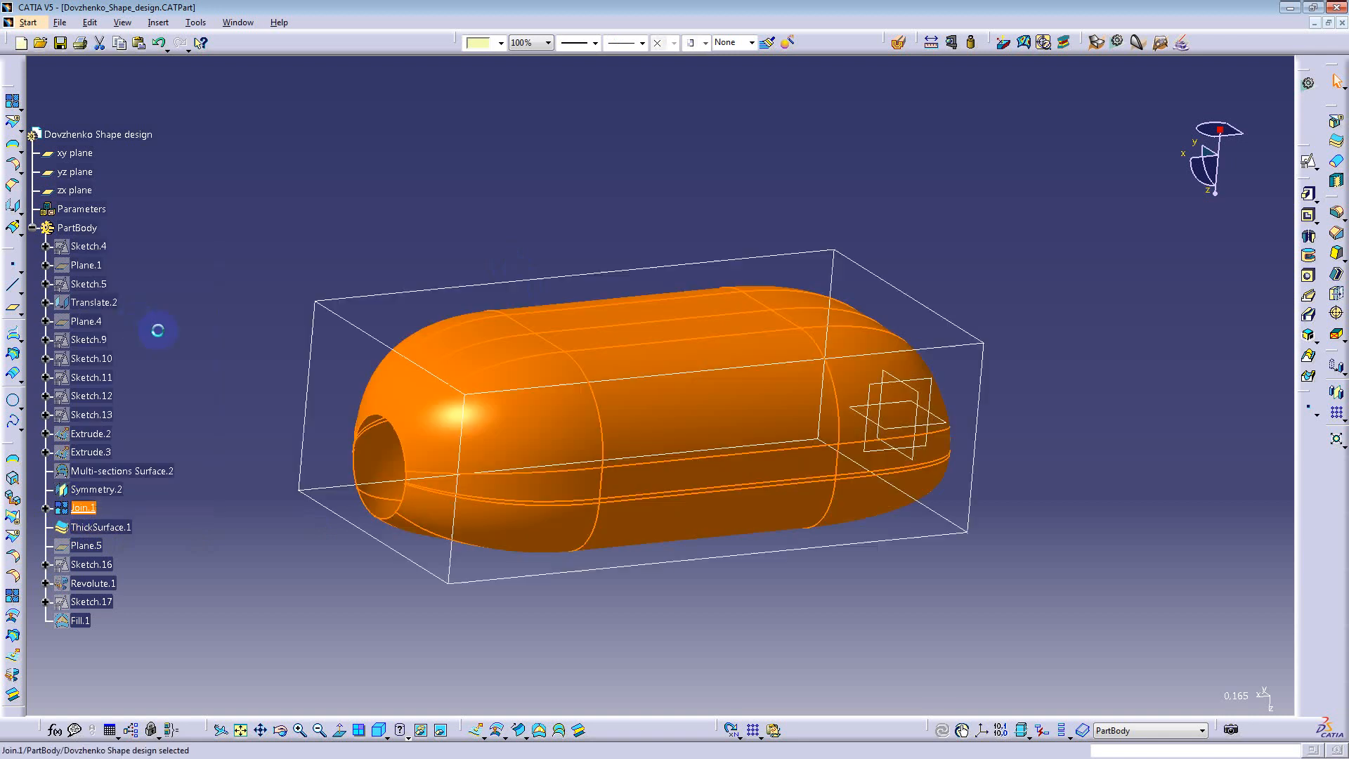
right_click(112, 527)
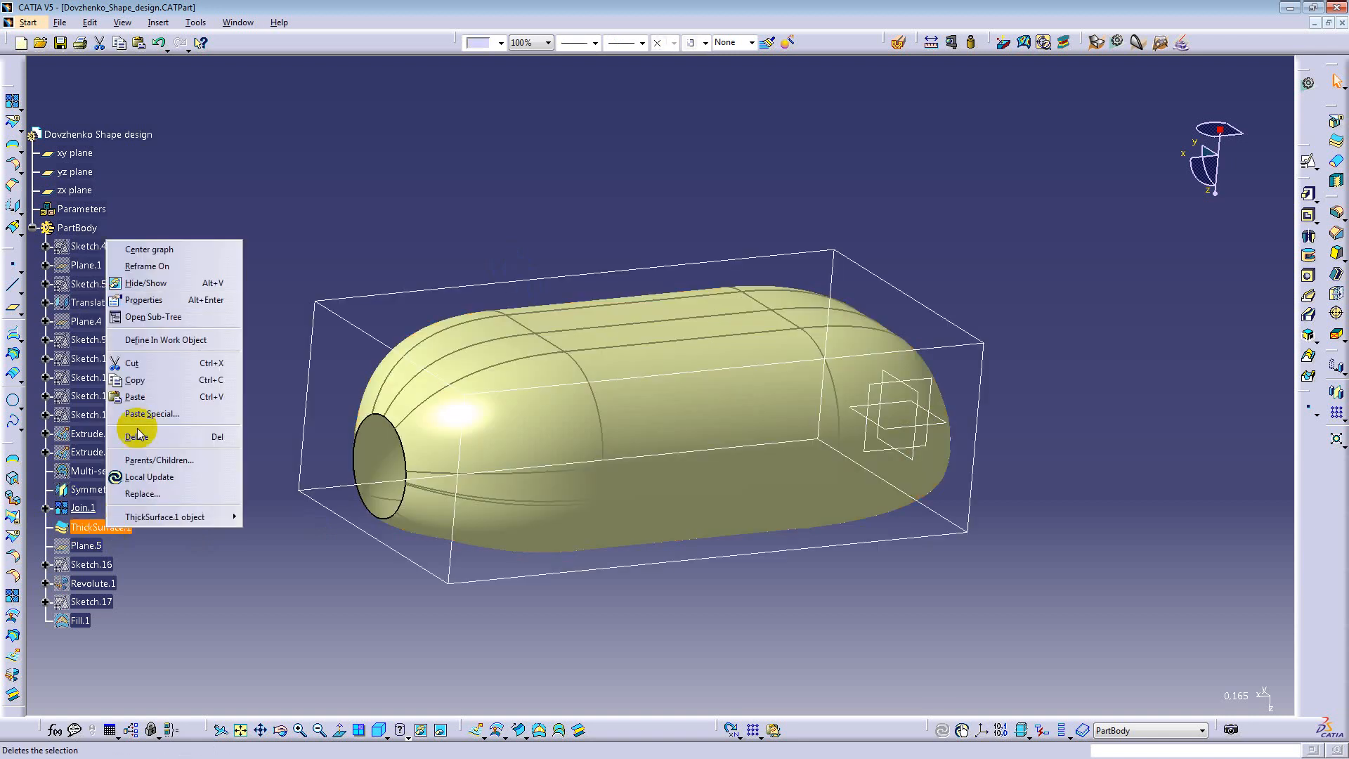
left_click(156, 288)
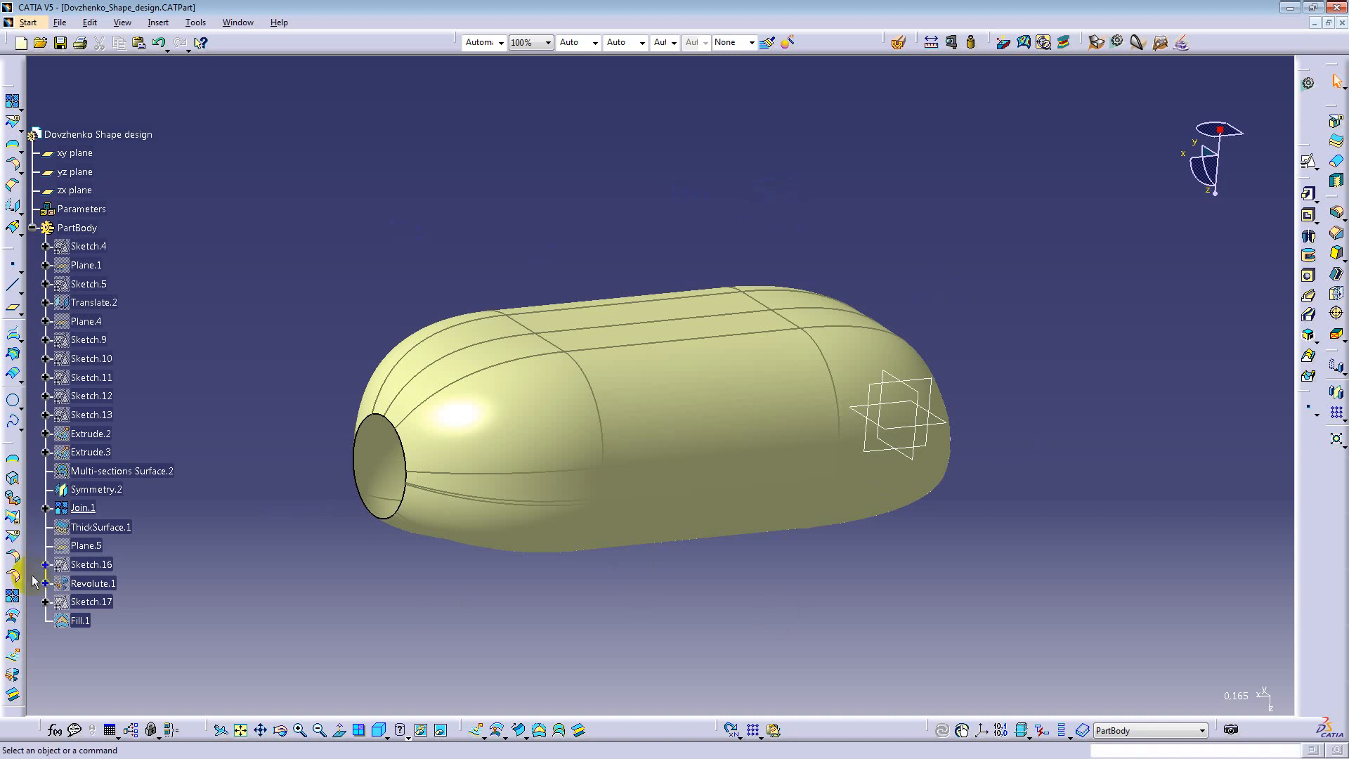
Step: Set ThickSurface.1 as the work object to show the thickened shell, and hide the joined surface Join.1
right_click(97, 528)
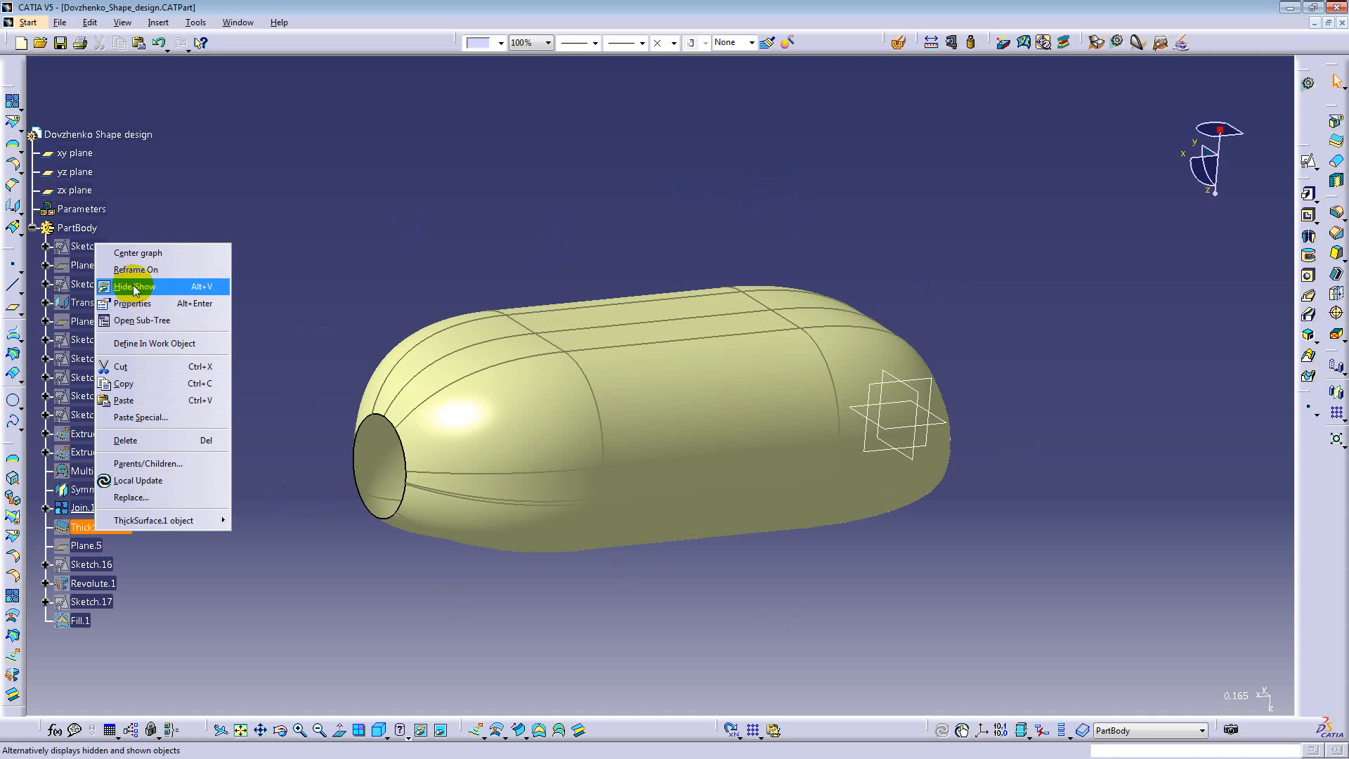
left_click(136, 345)
right_click(79, 507)
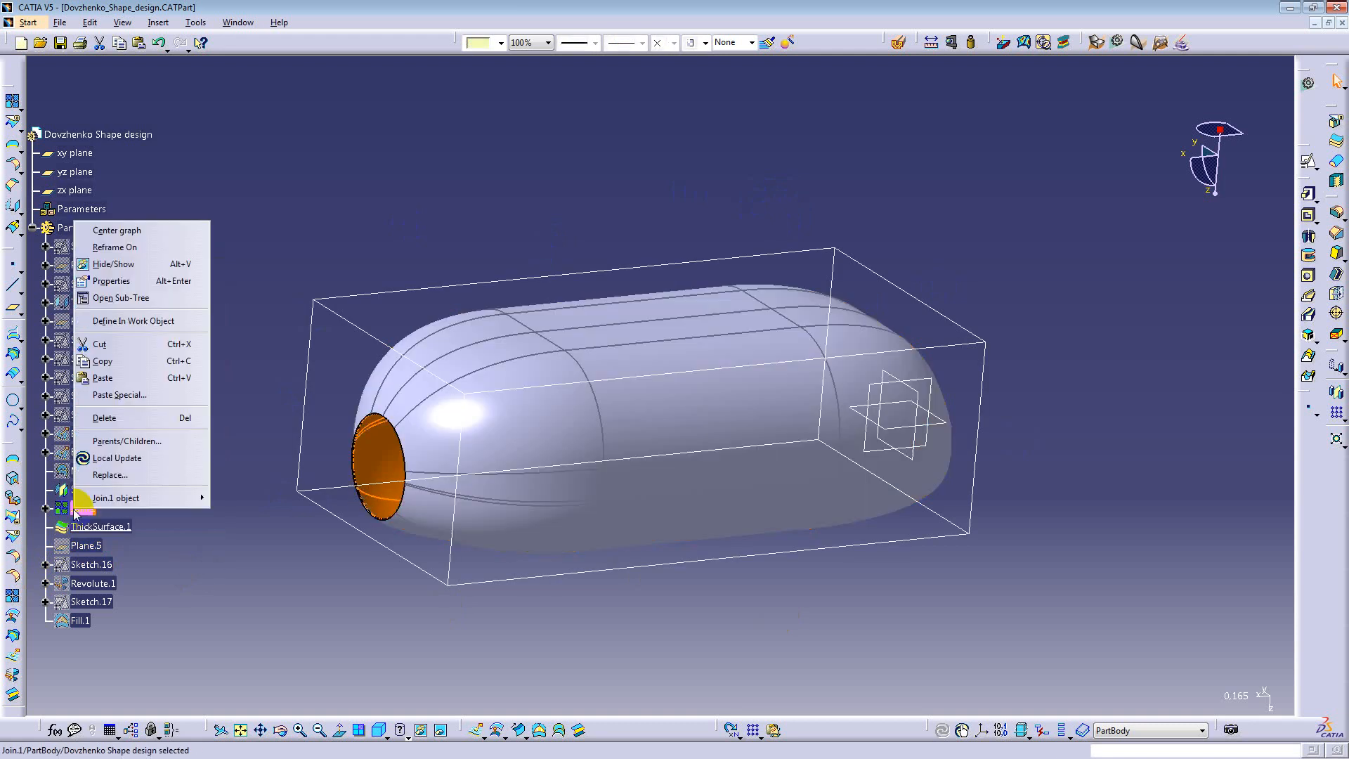
left_click(116, 266)
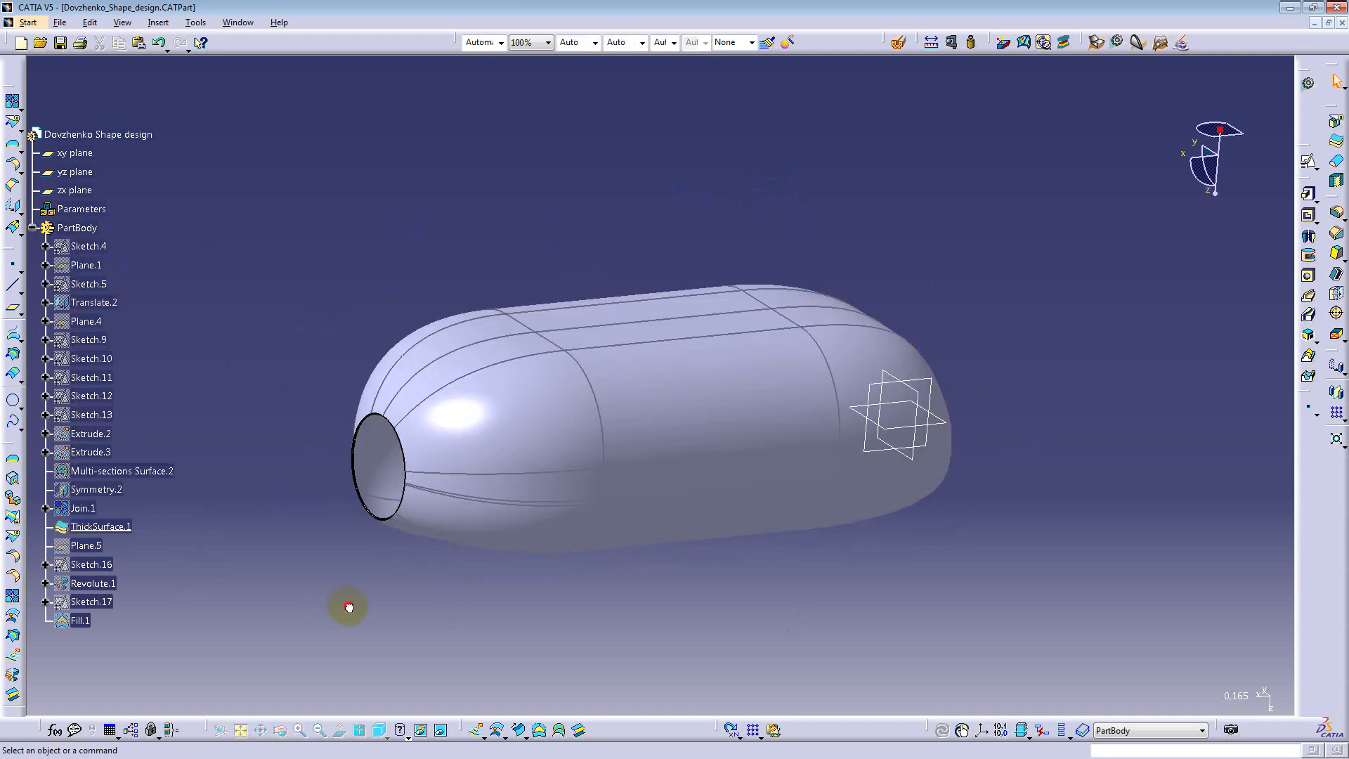
middle_click_drag(536, 314, 639, 440)
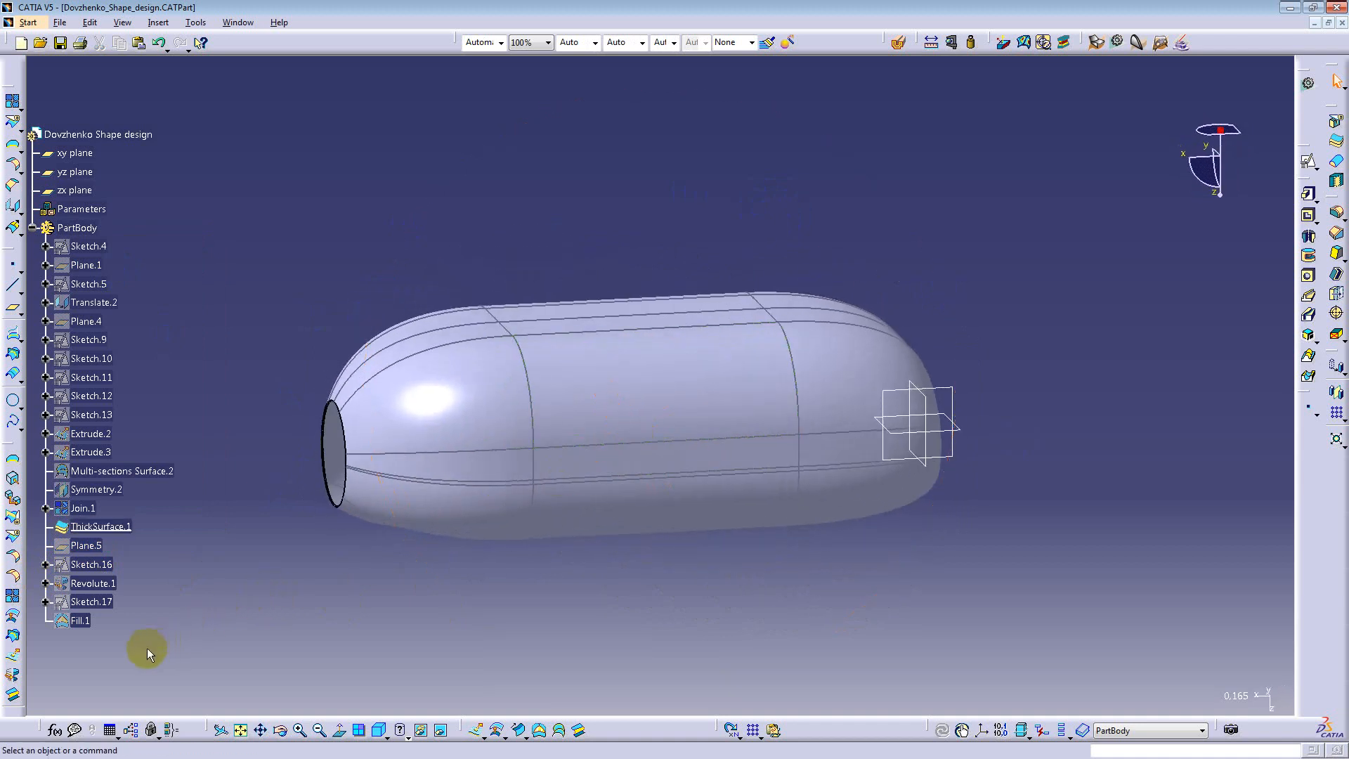
Step: Set Fill.1 as the work object to show the large circular filled surface at the shell's front end
left_click(79, 620)
right_click(79, 620)
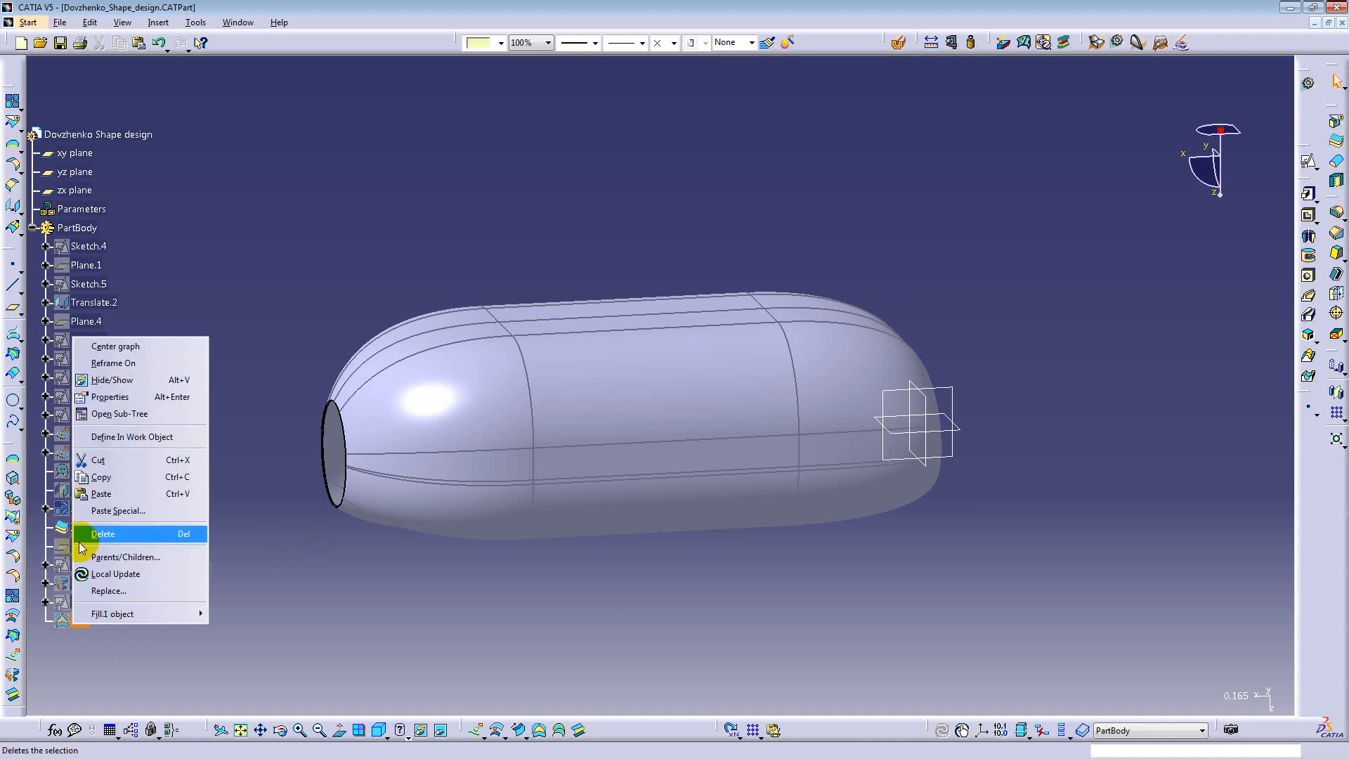
left_click(81, 541)
right_click(79, 620)
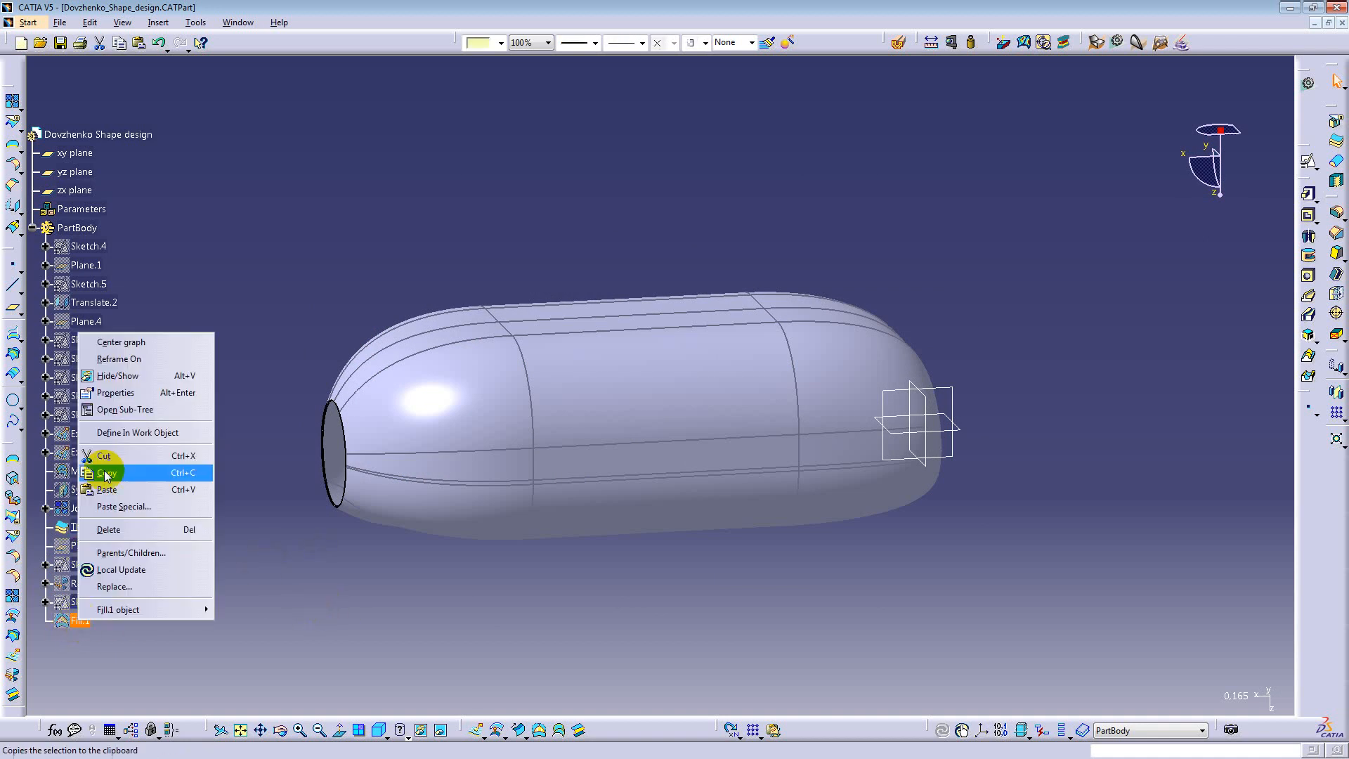
left_click(105, 430)
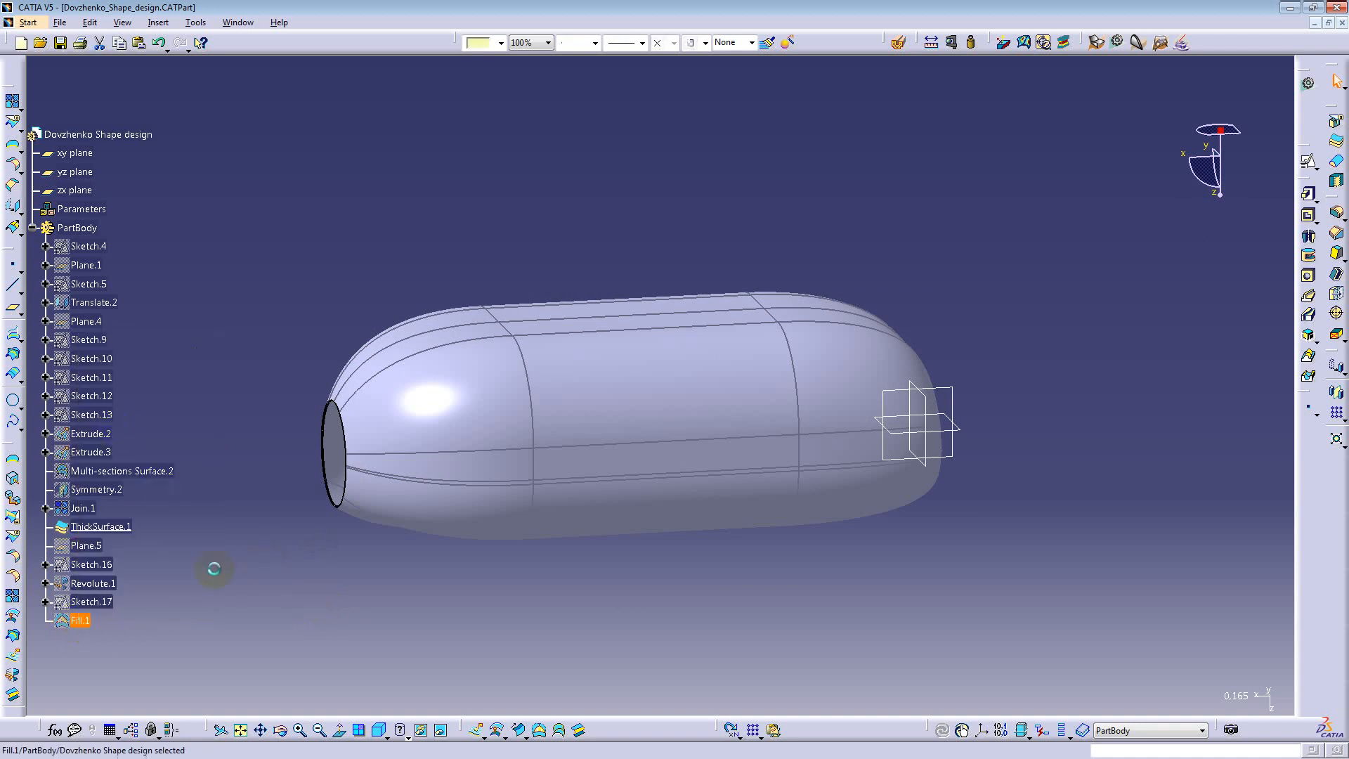
left_click(572, 617)
Step: Show the hidden Revolute.1 cone at the shell's front opening
right_click(88, 583)
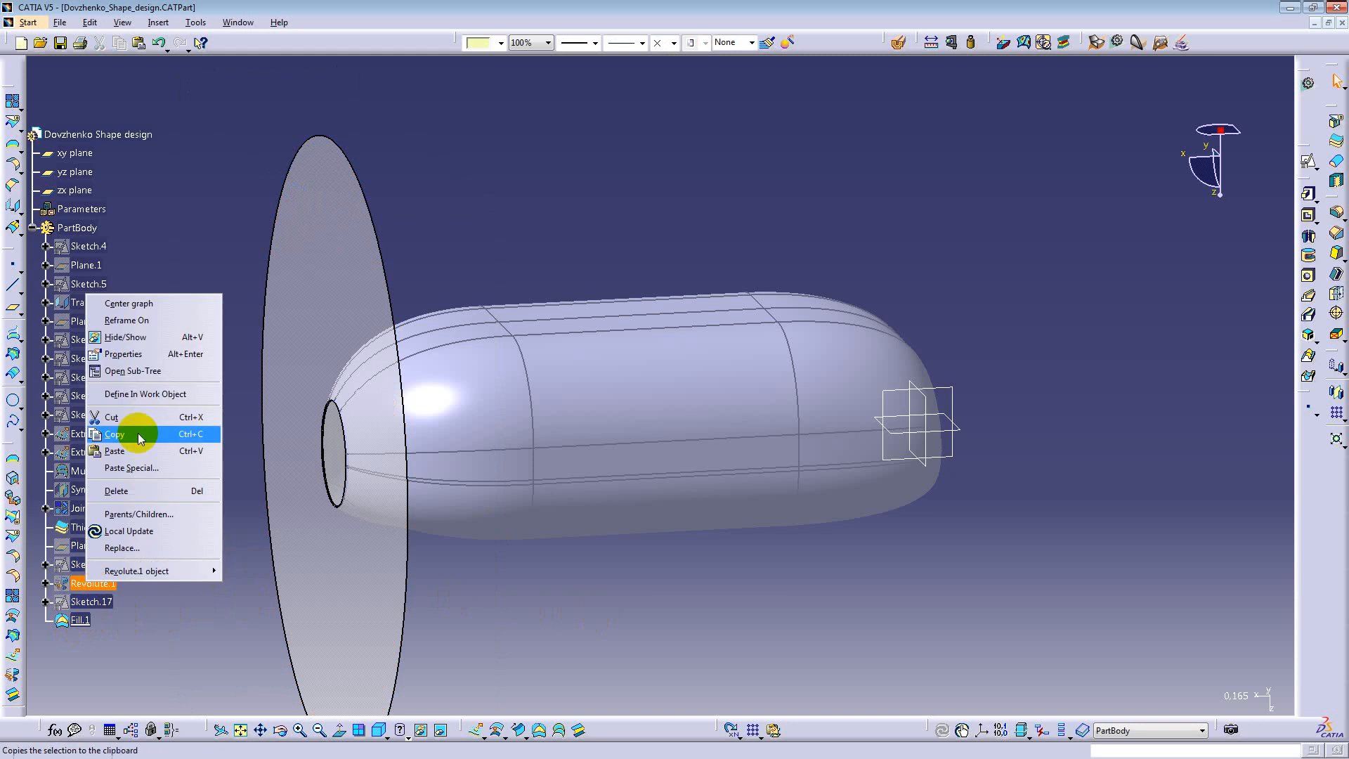
left_click(134, 357)
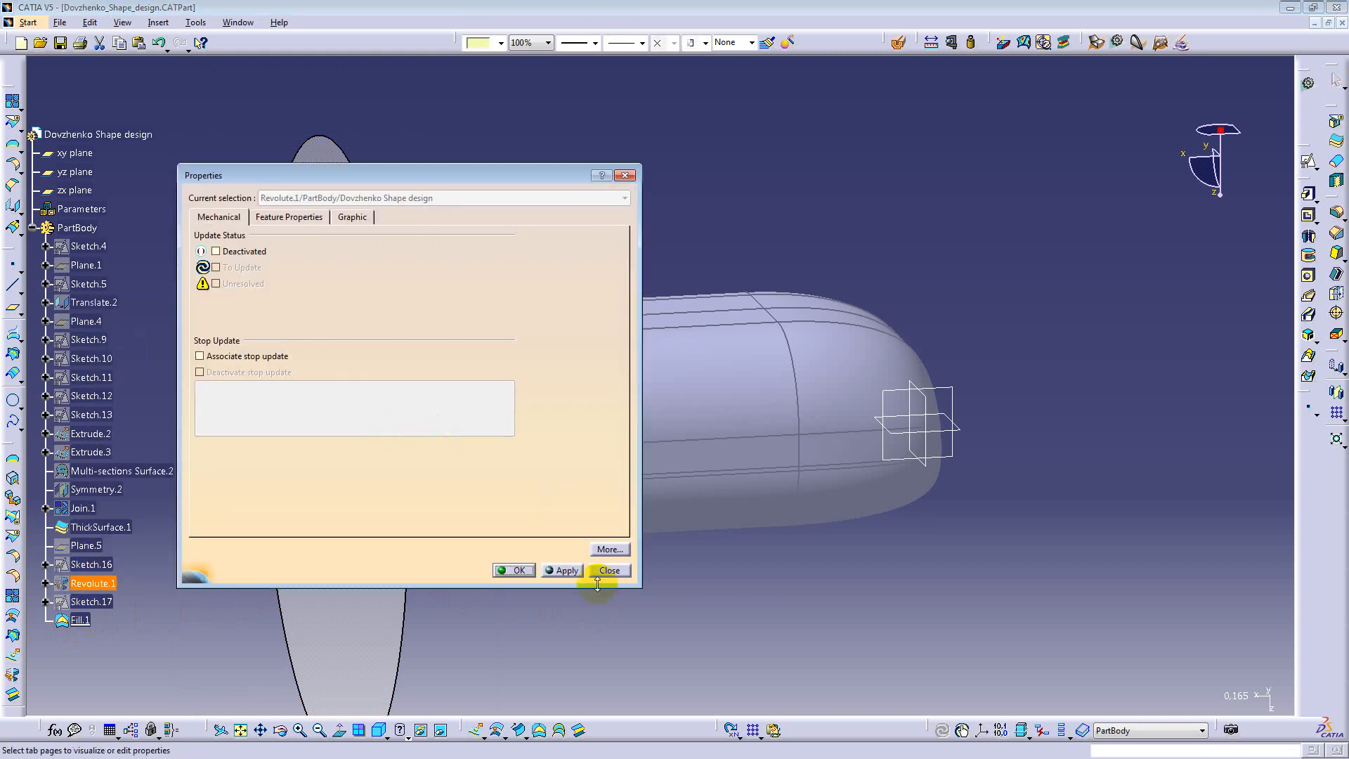
left_click(608, 570)
right_click(90, 583)
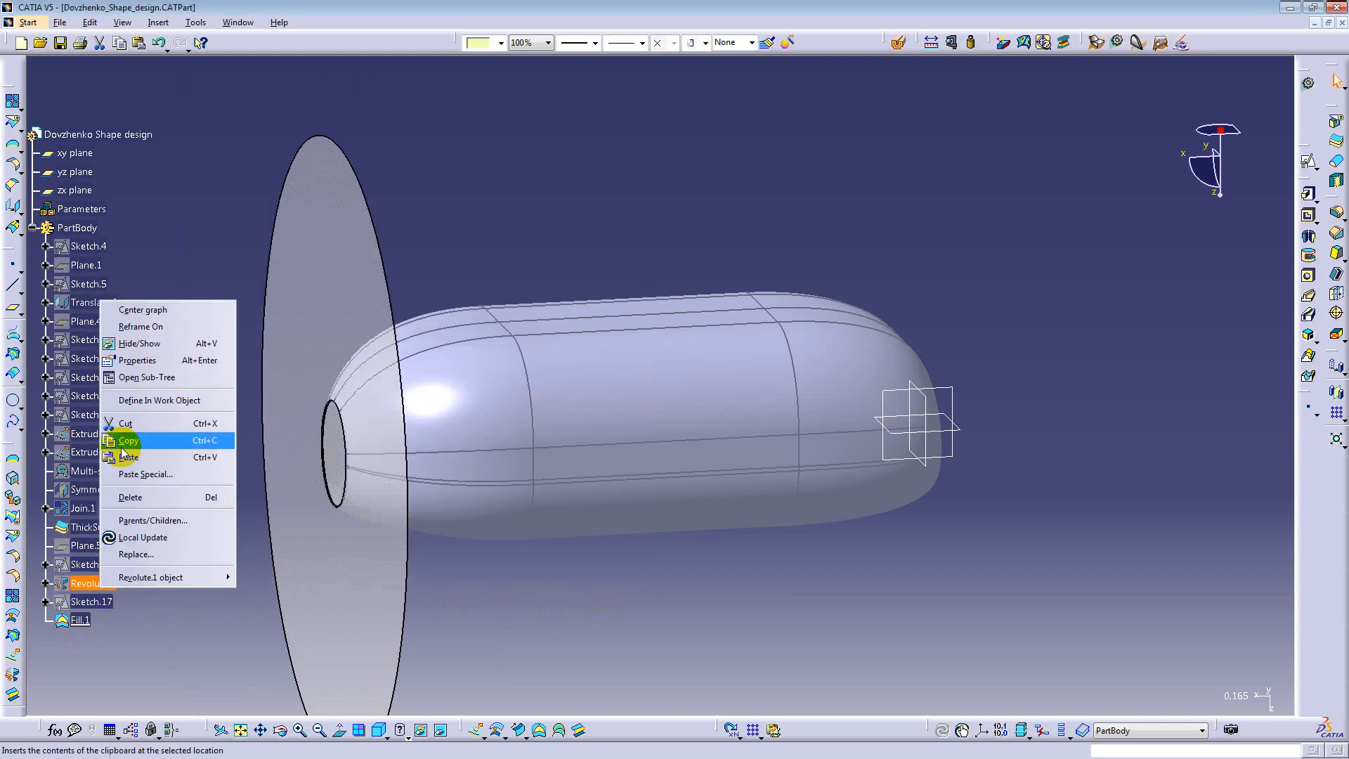
left_click(147, 349)
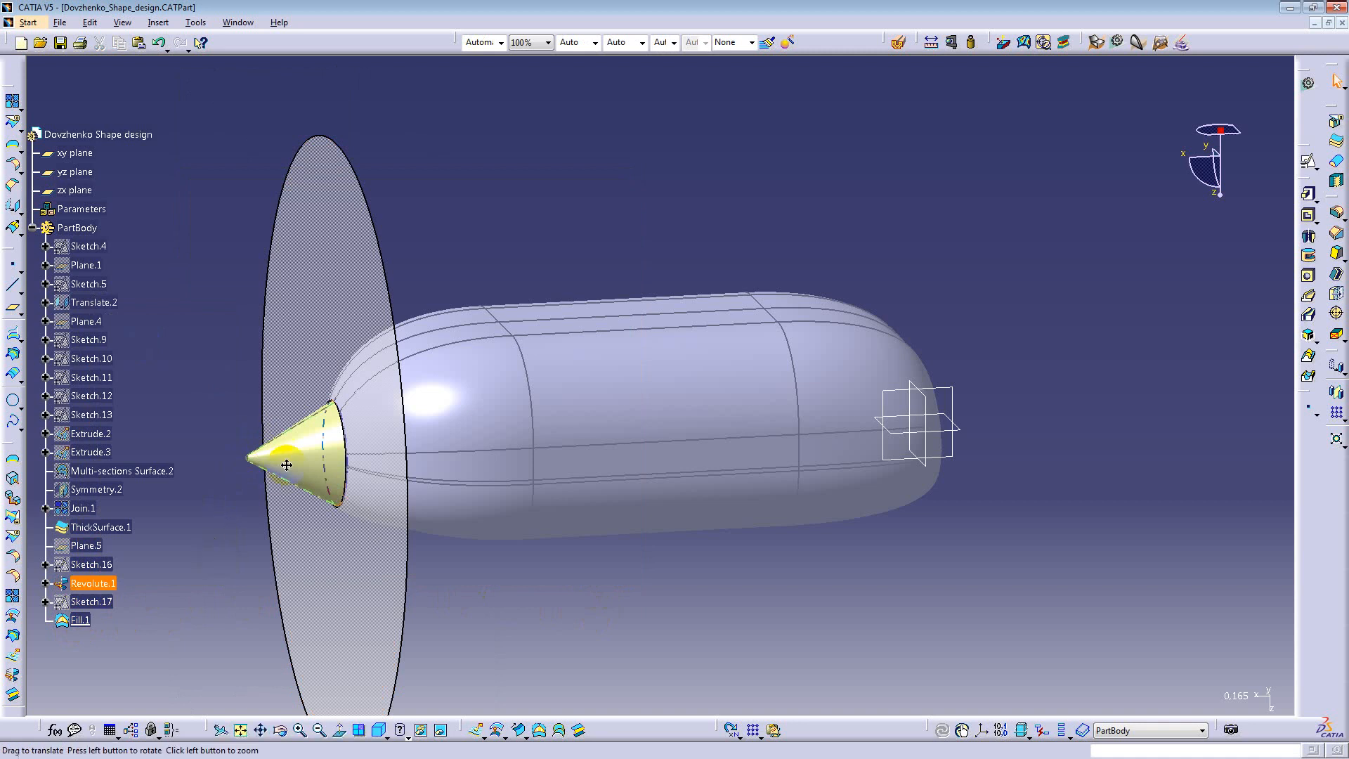
Step: Examine the shell with its nose cone and circular disc from the front, the sides and the rear opening
middle_click_drag(330, 457, 561, 458)
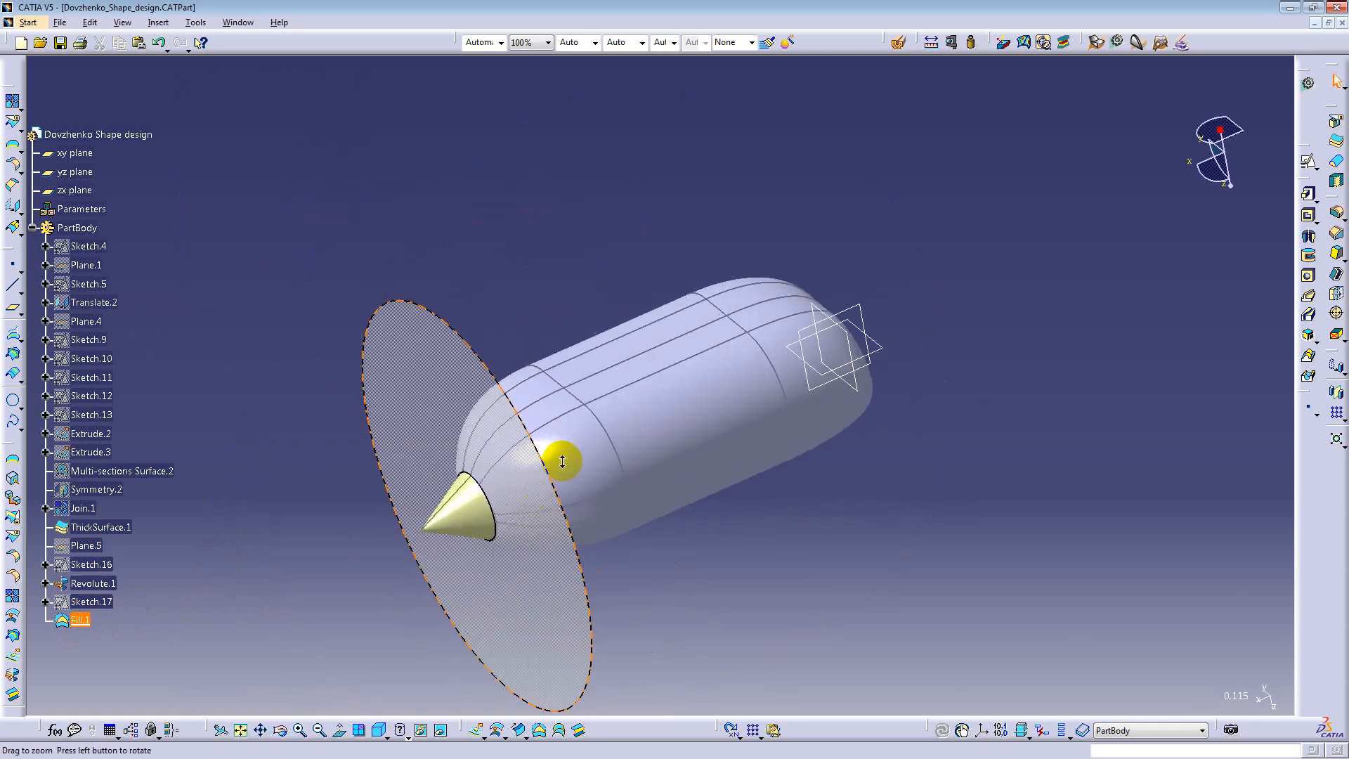
middle_click_drag(820, 495, 815, 340)
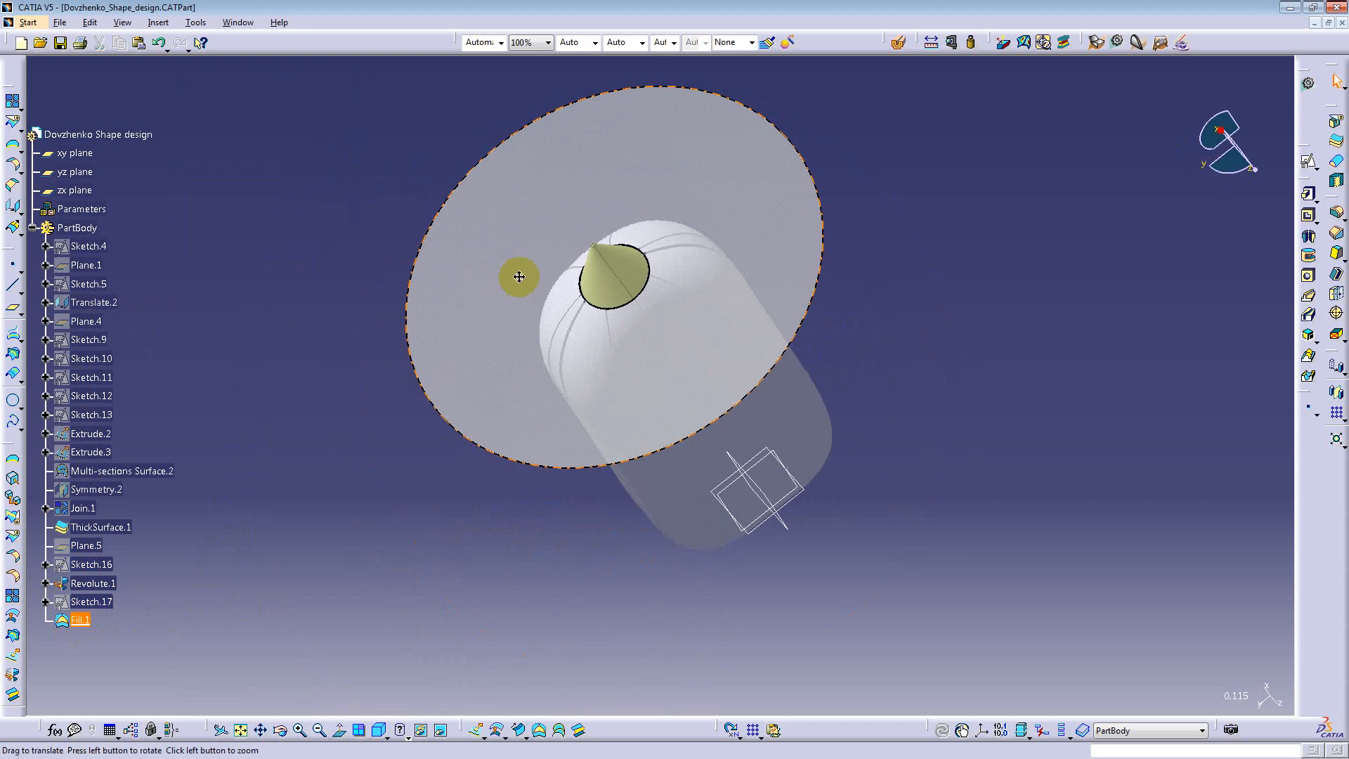
middle_click_drag(518, 274, 293, 454)
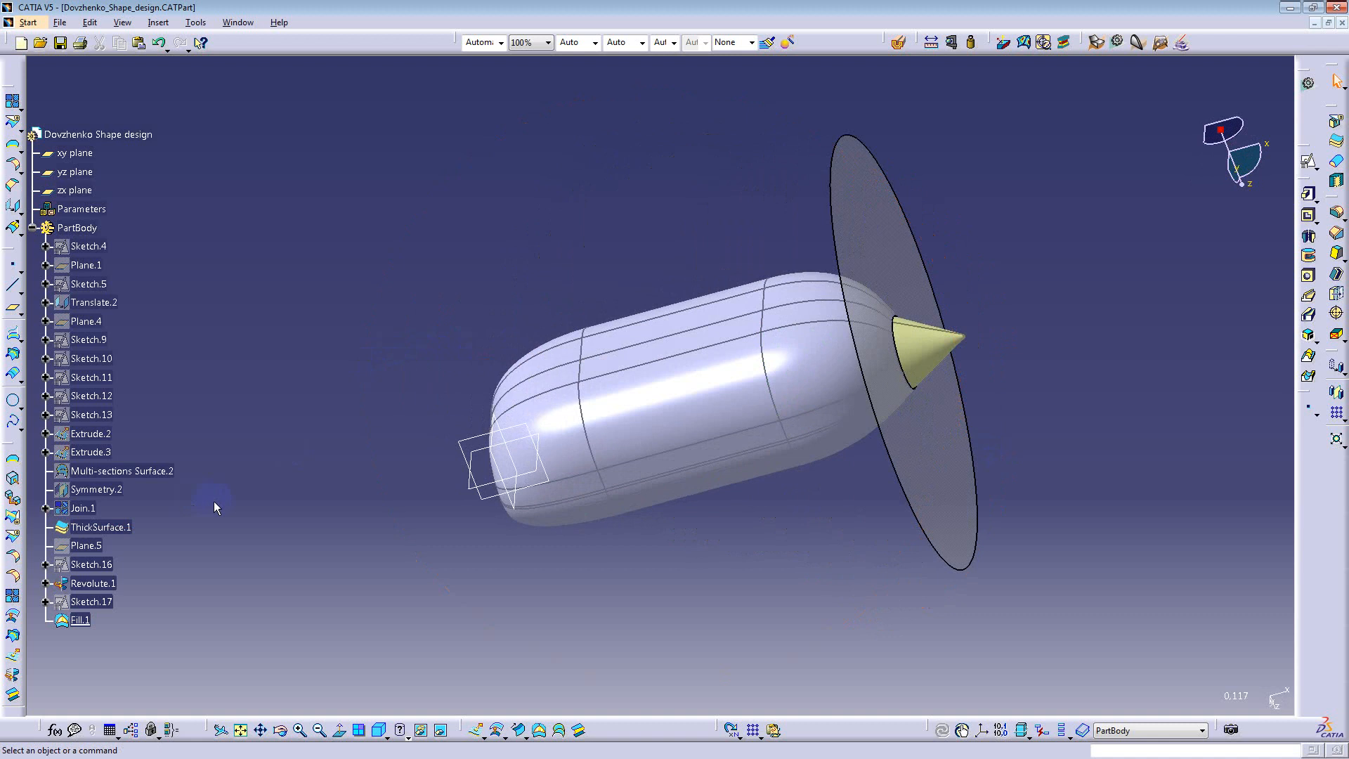
middle_click_drag(602, 401, 458, 392)
middle_click_drag(361, 473, 453, 407)
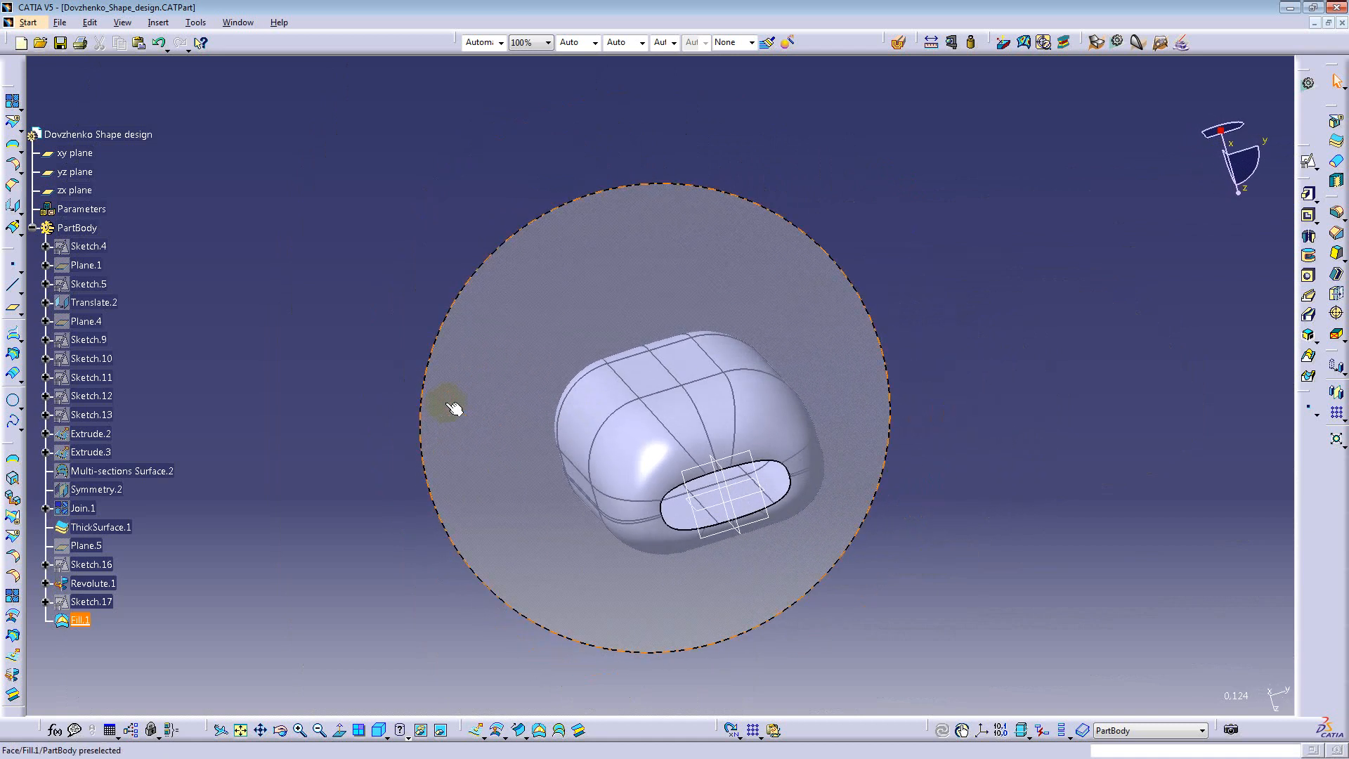
middle_click_drag(693, 416, 744, 431)
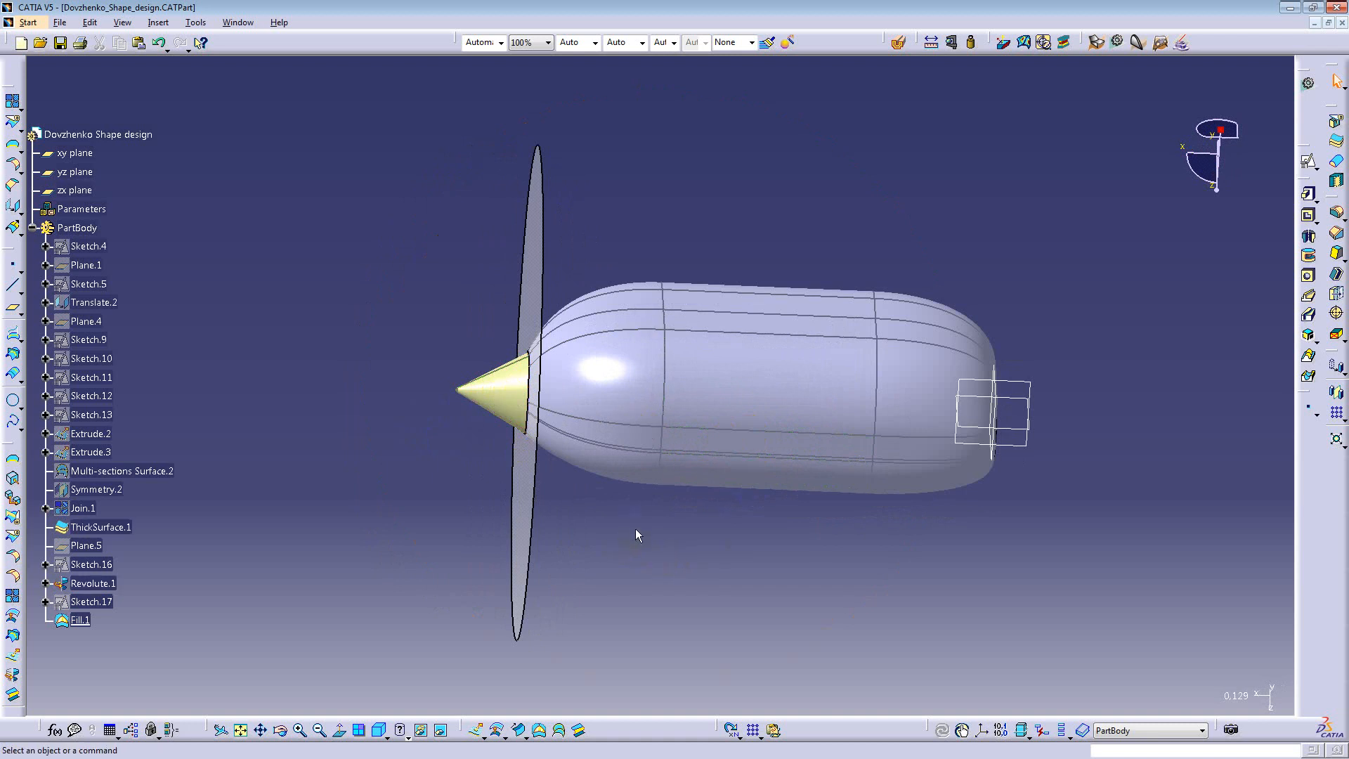
mouse_move(700, 403)
middle_mouse_down()
mouse_move(676, 385)
mouse_move(716, 365)
mouse_move(716, 393)
middle_mouse_up()
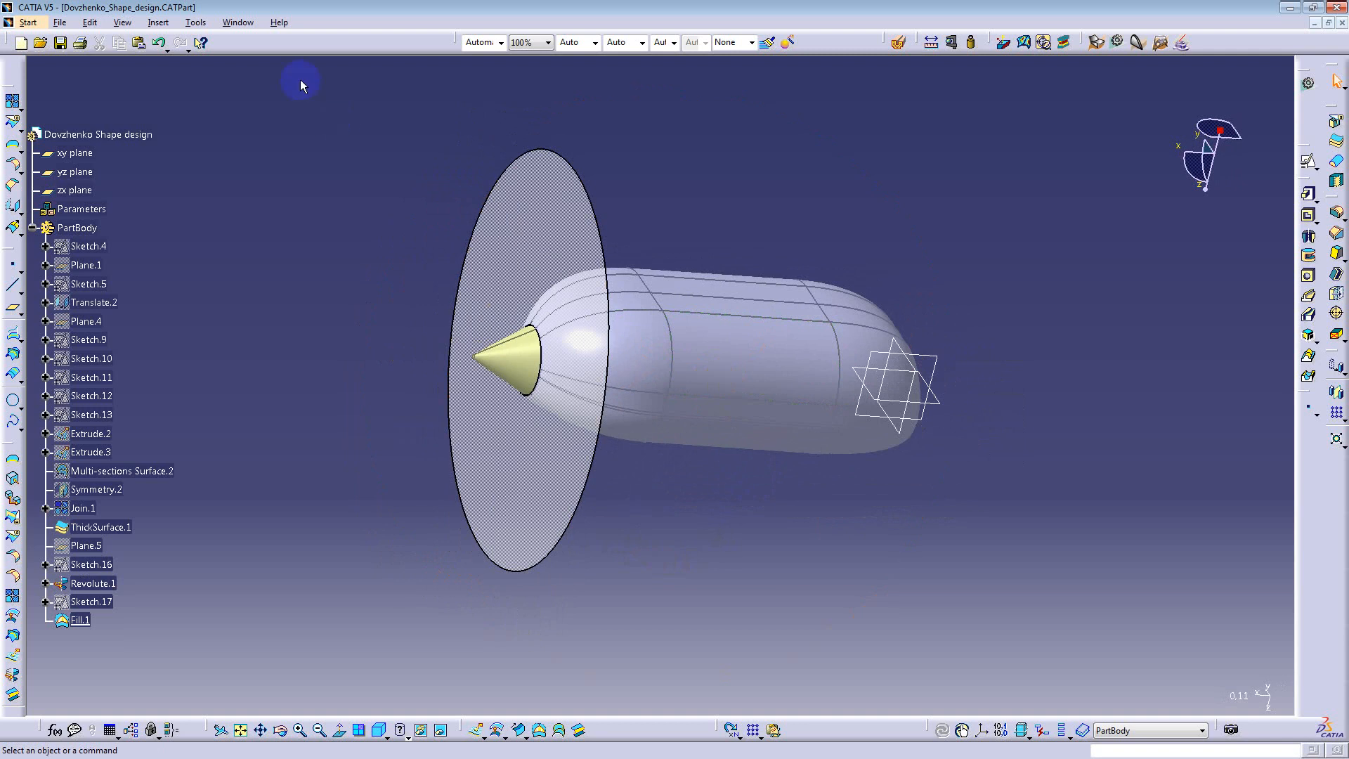
left_click(236, 22)
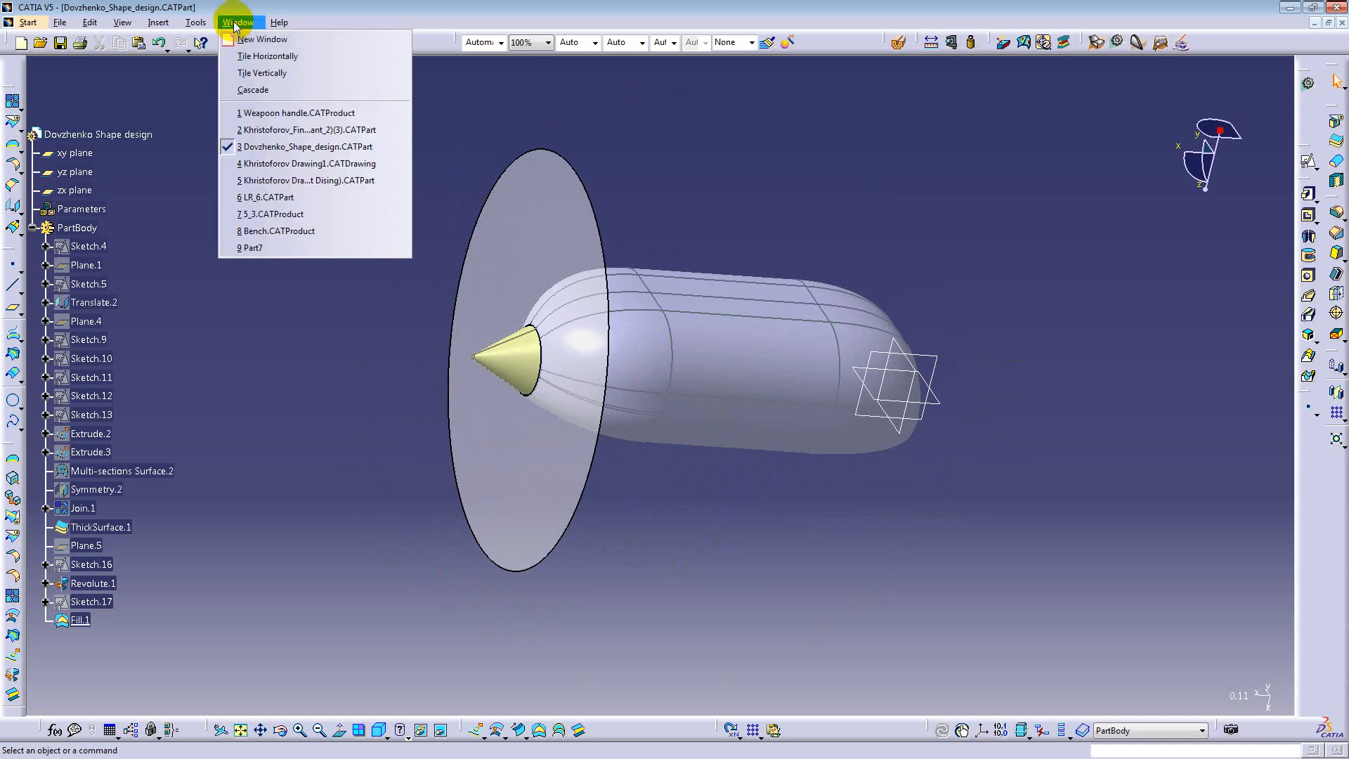
left_click(405, 13)
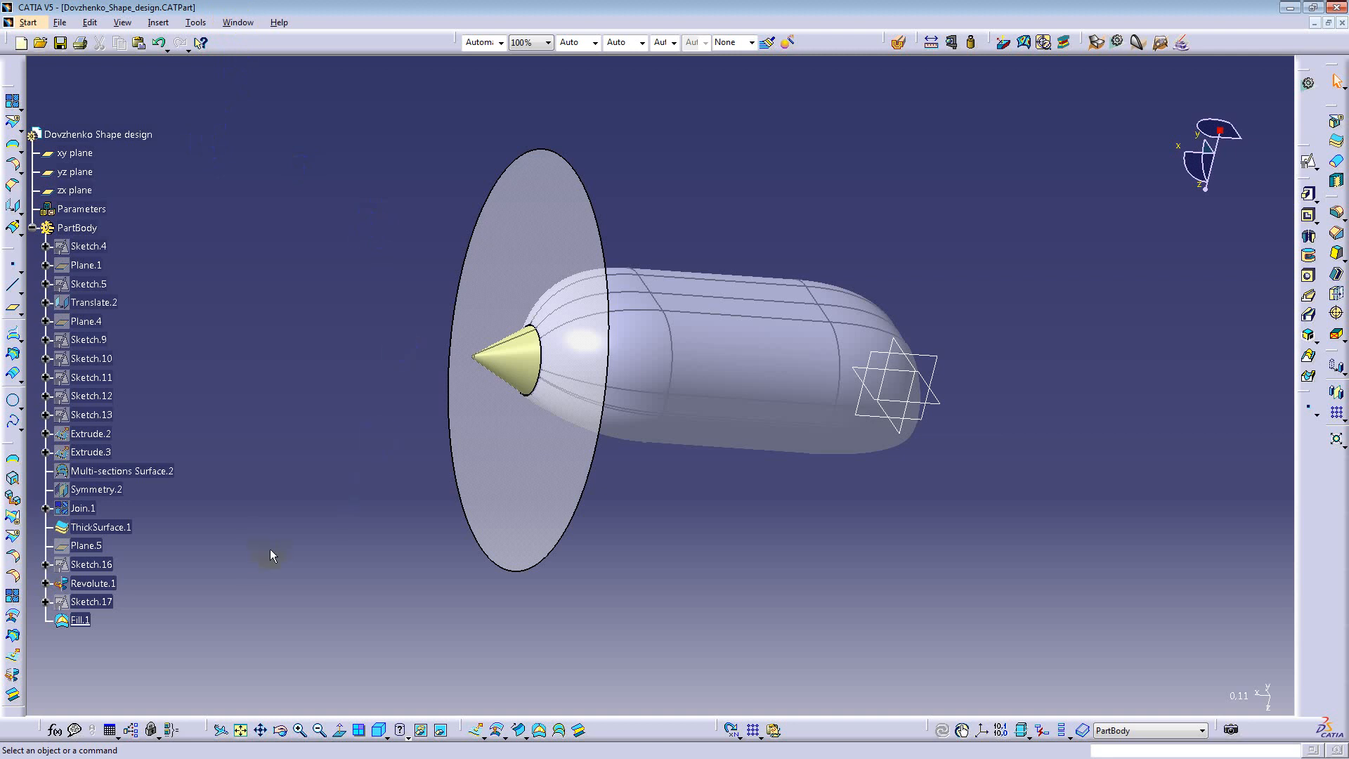
Step: Edit ThickSurface.1 to a second offset of 2 mm, keeping the first offset at 3 mm
left_click(738, 347)
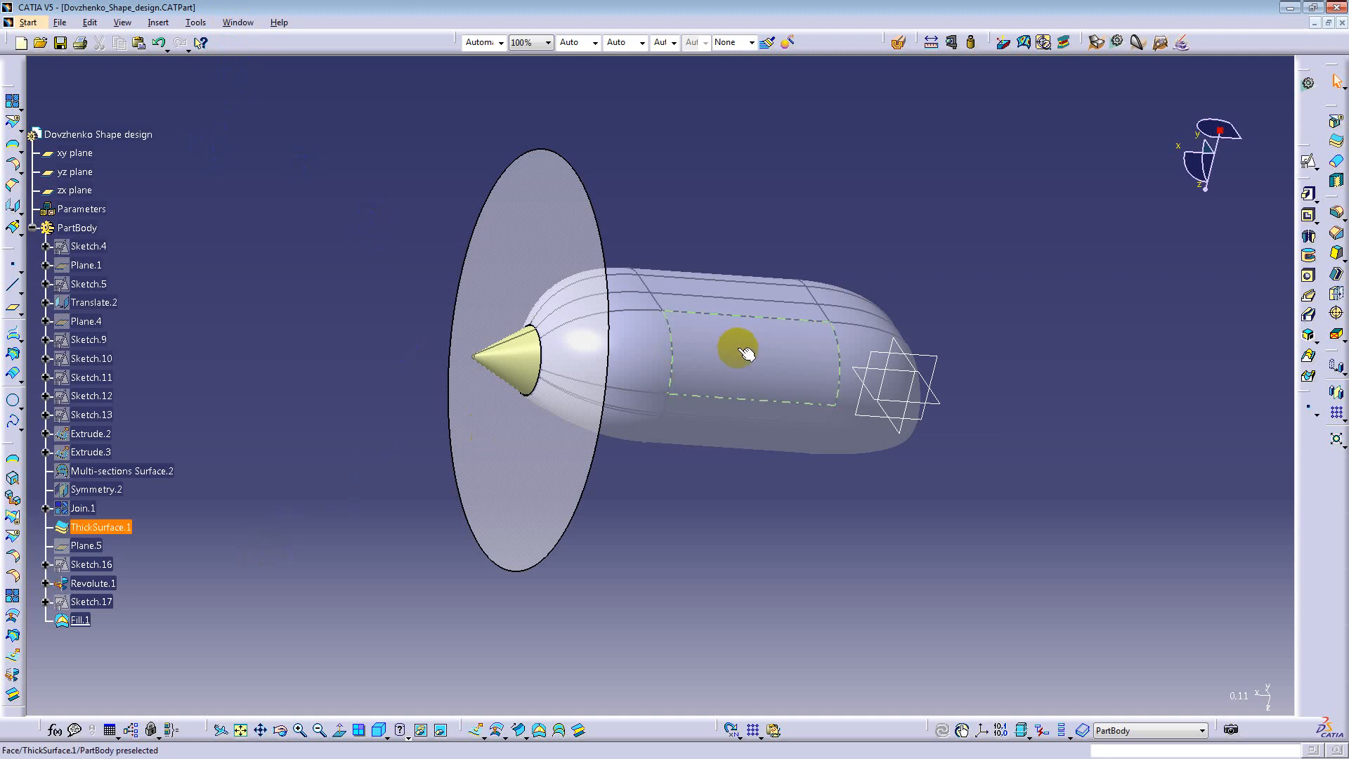
middle_click_drag(738, 348, 610, 341)
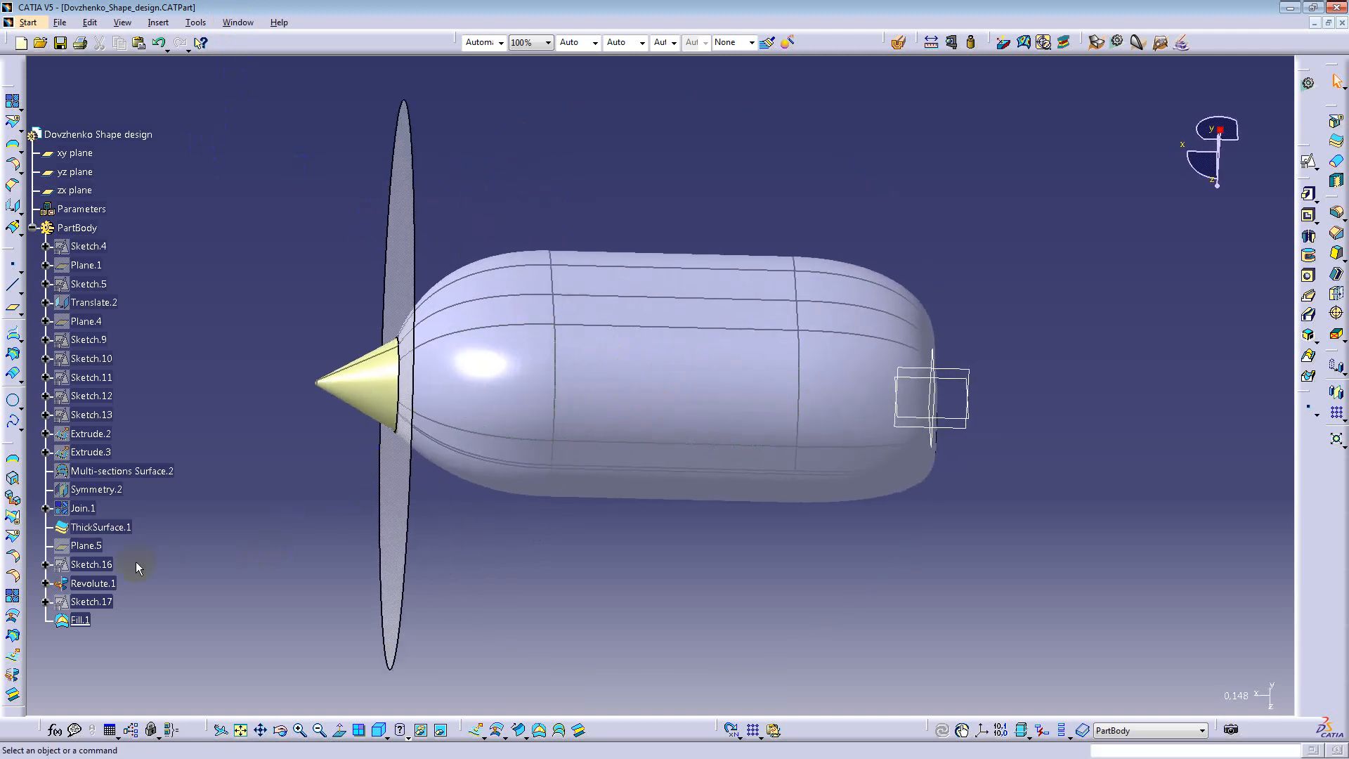
double_click(79, 527)
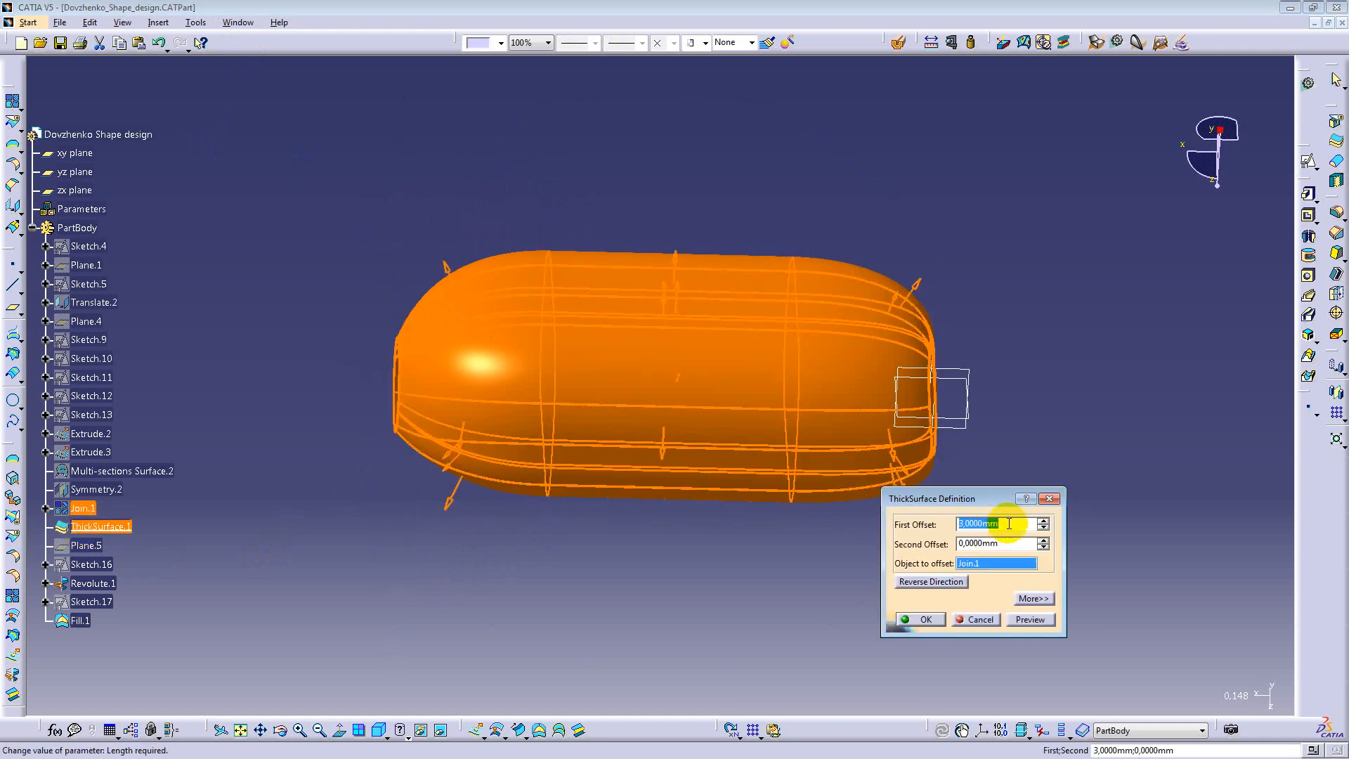
left_click_drag(963, 501, 704, 514)
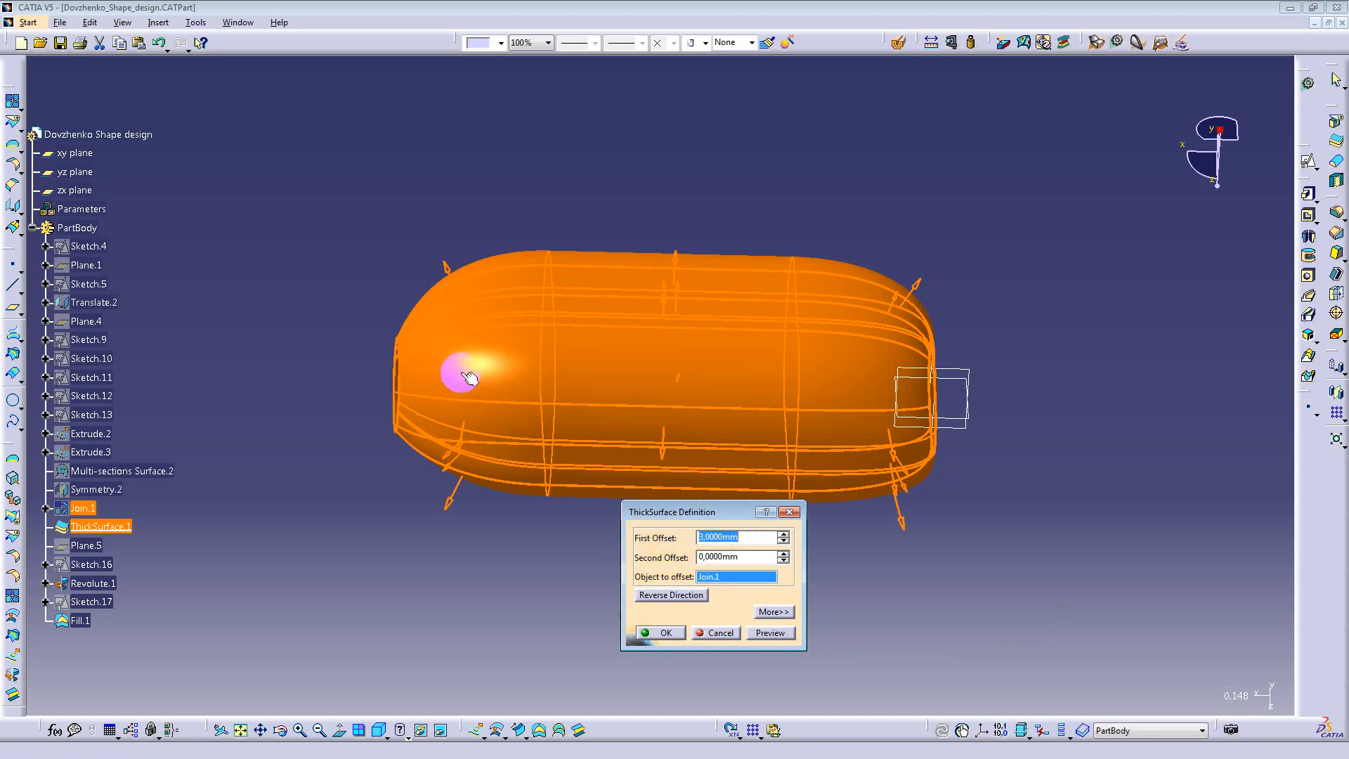
middle_click_drag(457, 370, 451, 193)
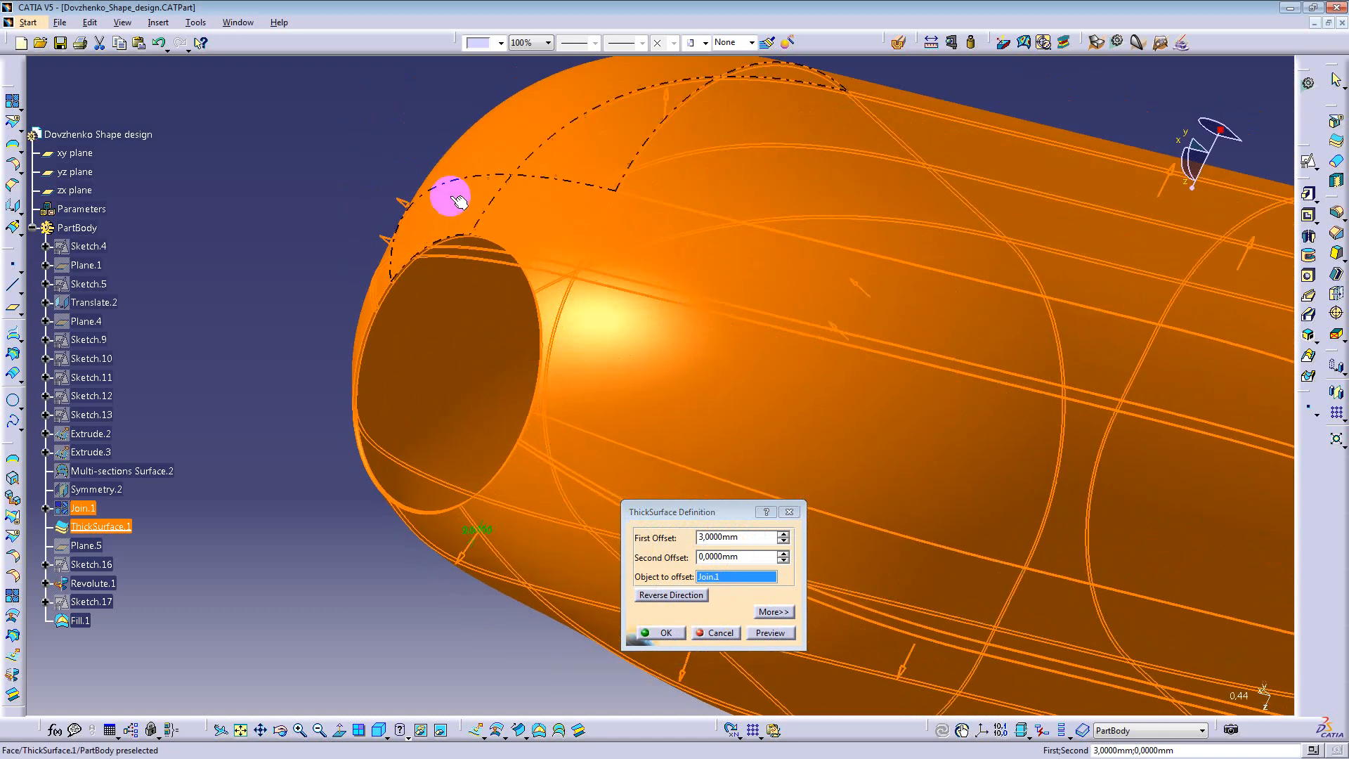
left_click(784, 554)
left_click(785, 554)
left_click(785, 554)
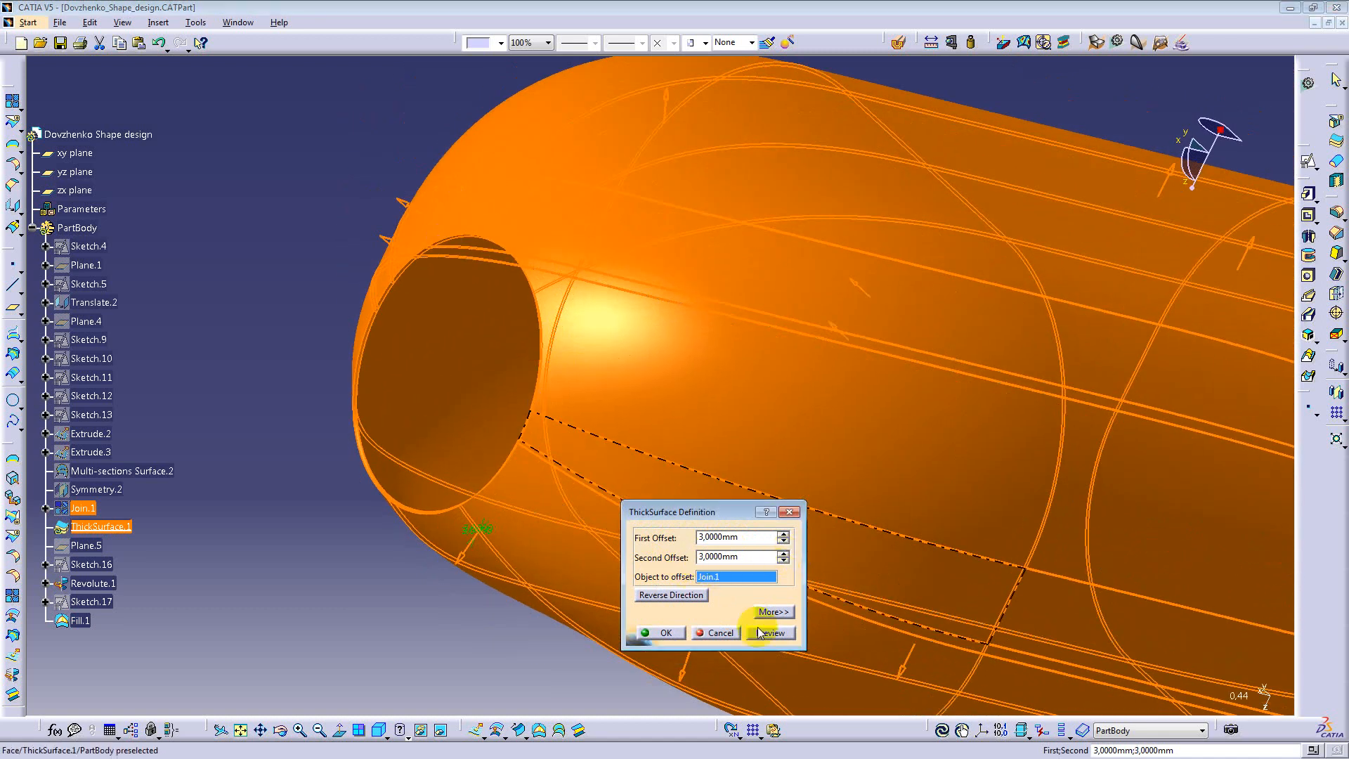
left_click(783, 560)
left_click(773, 632)
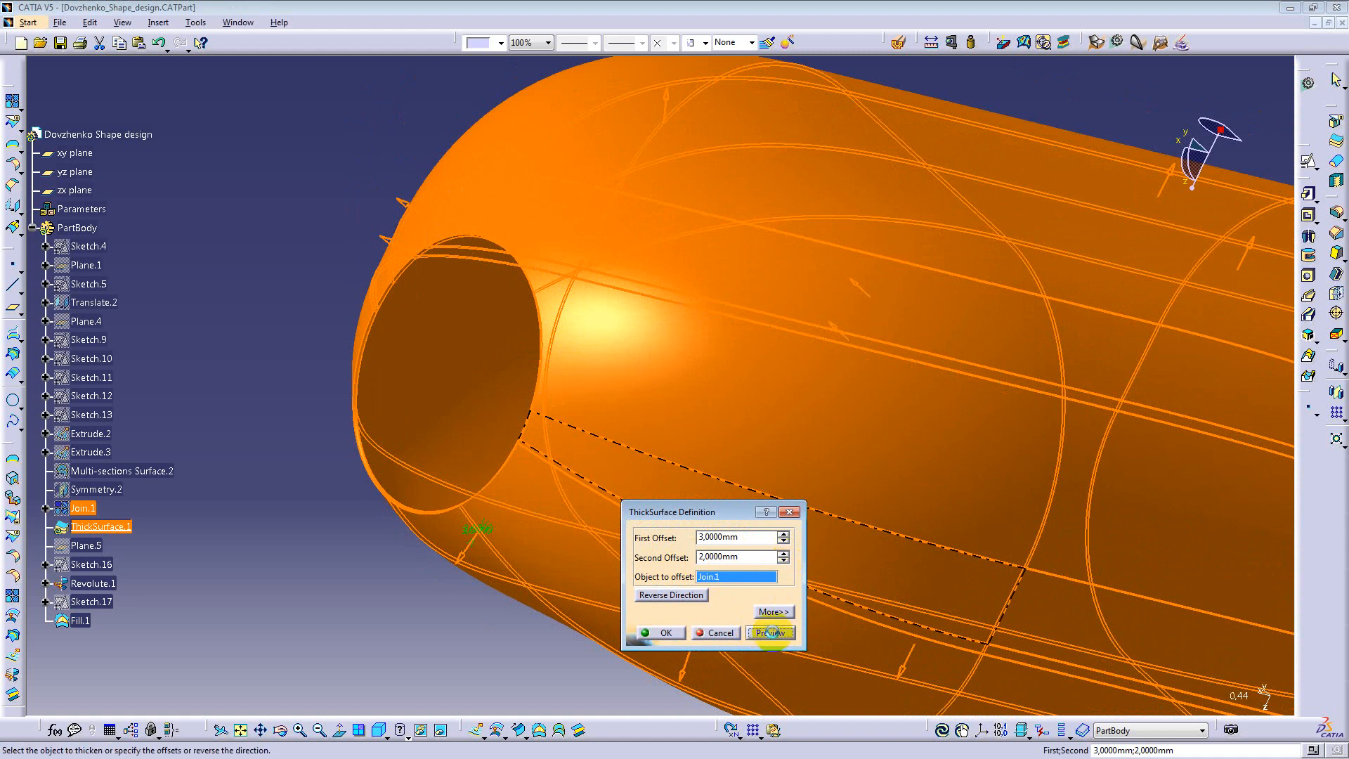
left_click(657, 633)
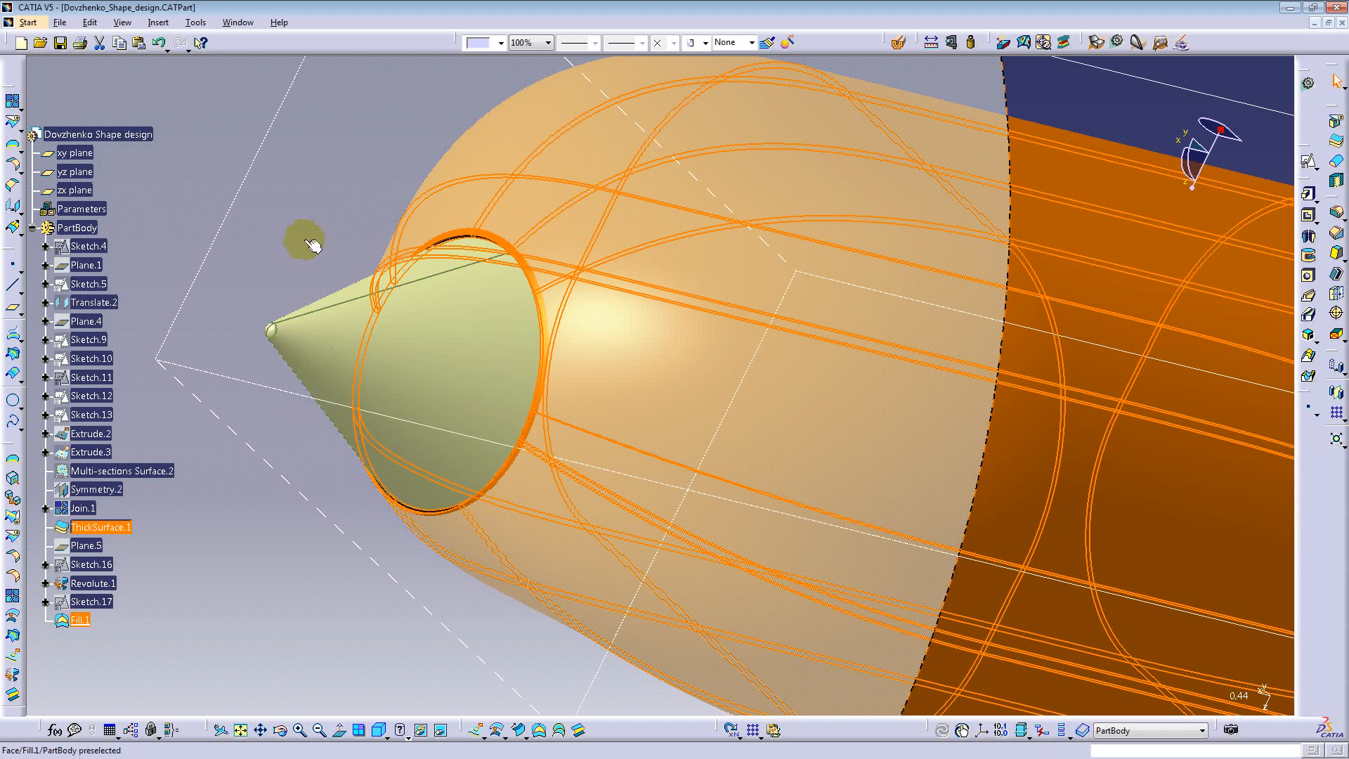
Step: Hide the circular disc Fill.1 and the cone Revolute.1 to uncover the shell's front opening
left_click(302, 236)
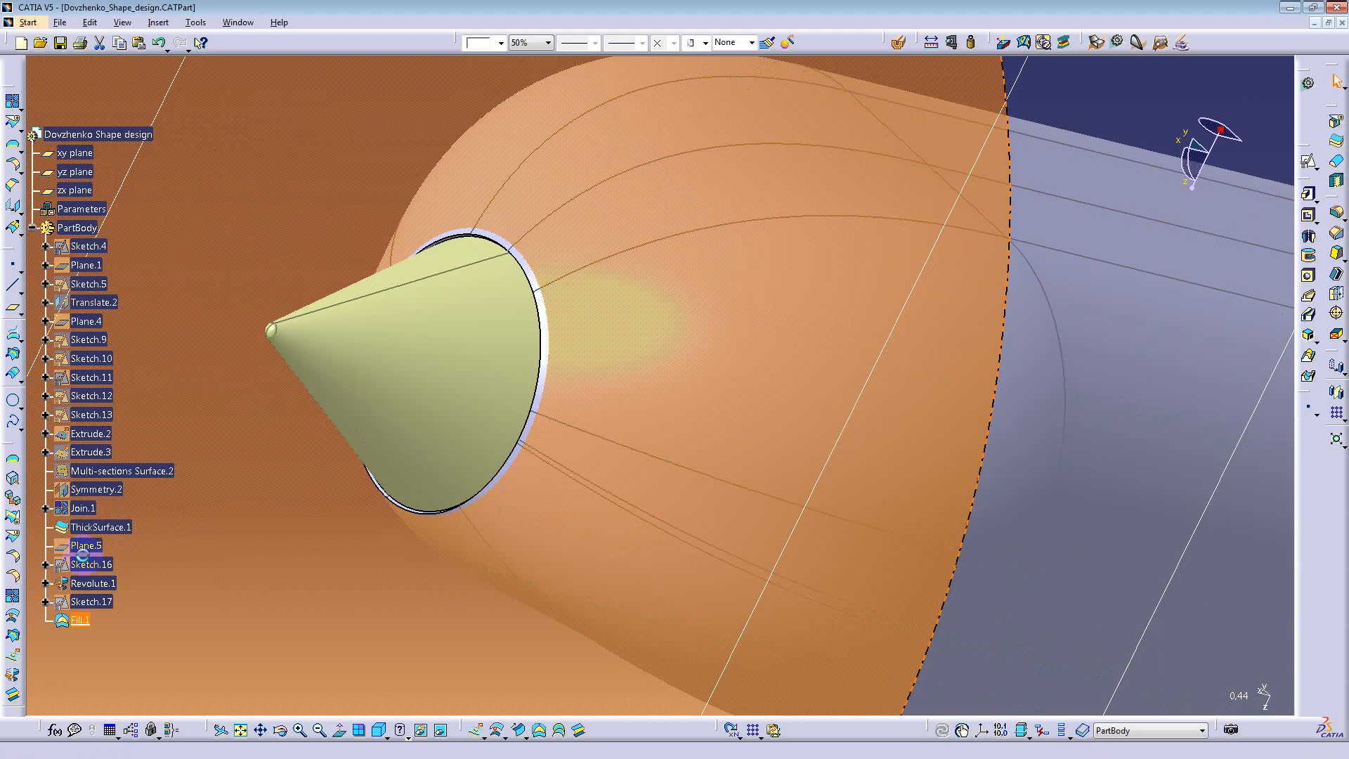
left_click(82, 615)
key("ctrl+h")
left_click(95, 582)
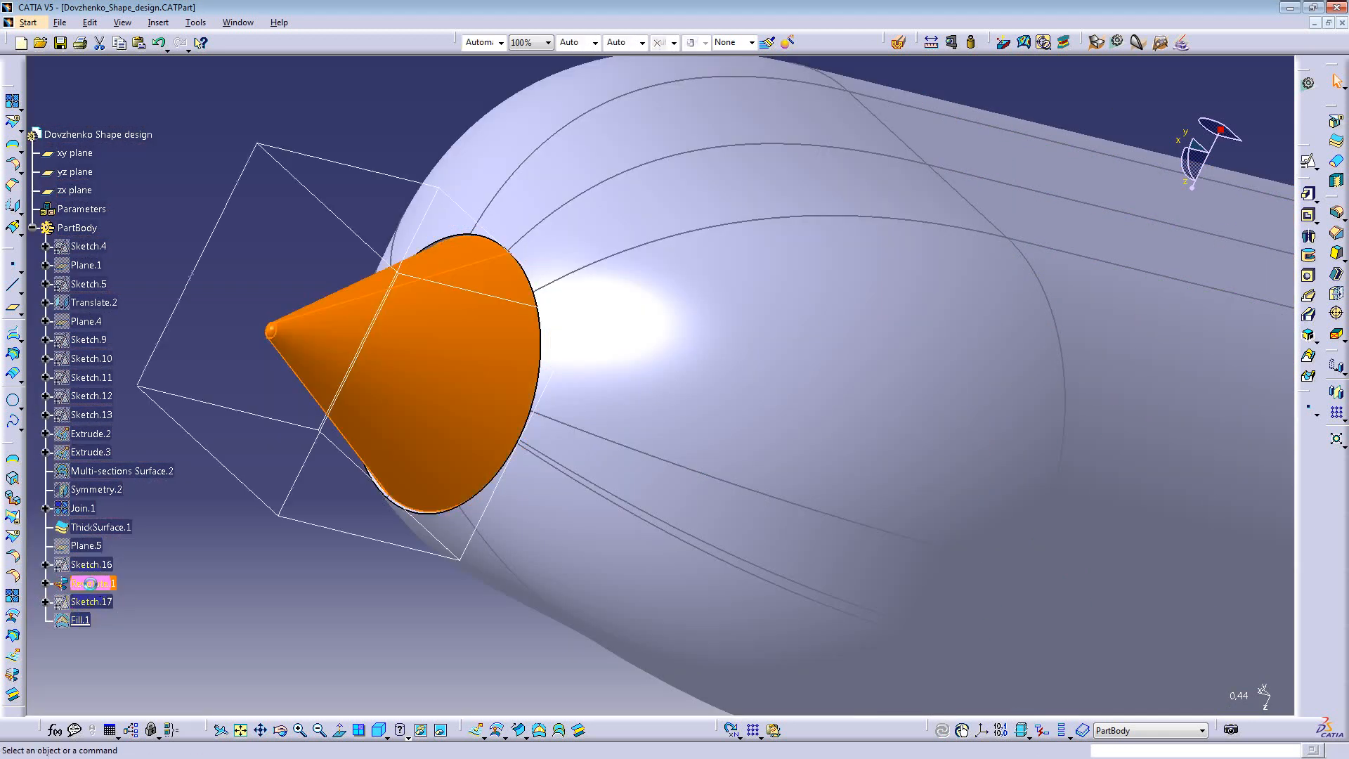
key("ctrl+h")
Step: Show Join.1 and highlight it and ThickSurface.1 in turn to compare the surface with the wall thickness at the front opening's rim
left_click(83, 507)
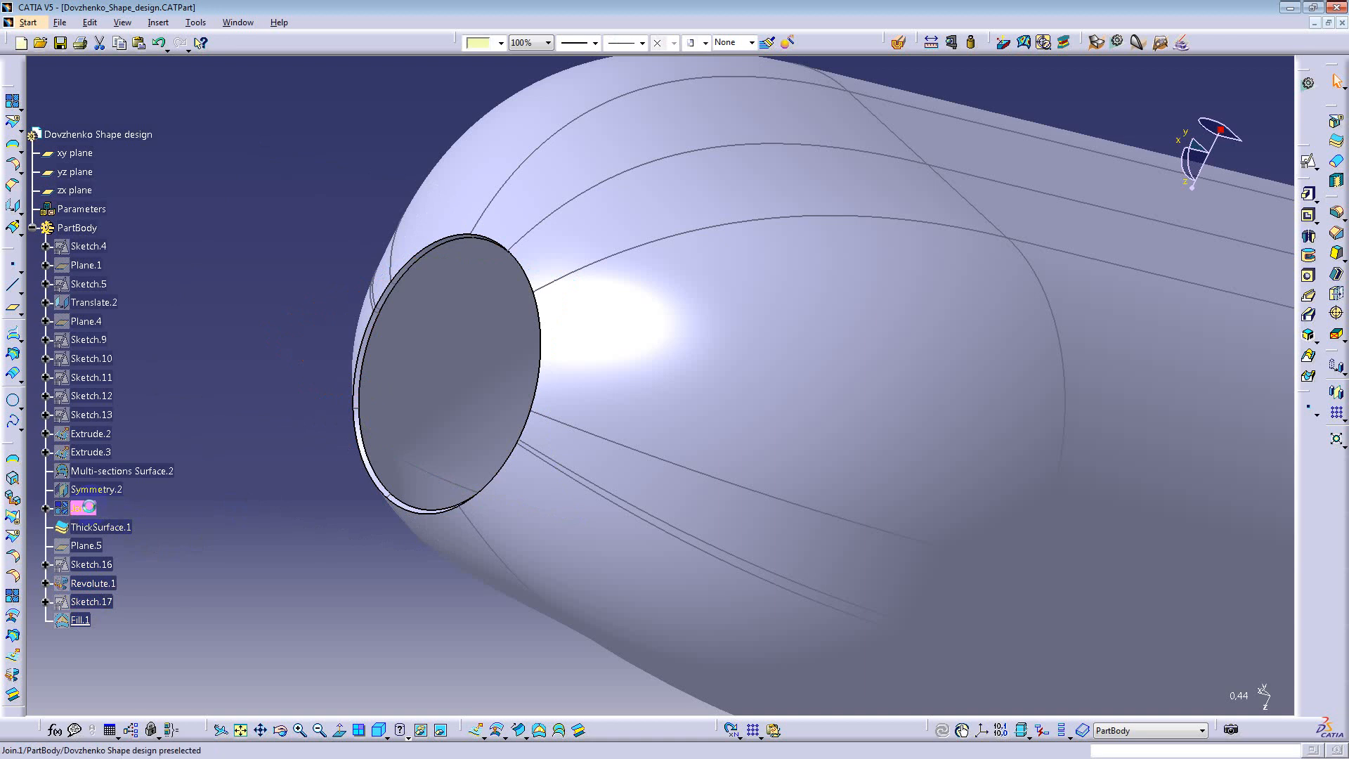
key("ctrl+h")
middle_click(402, 281)
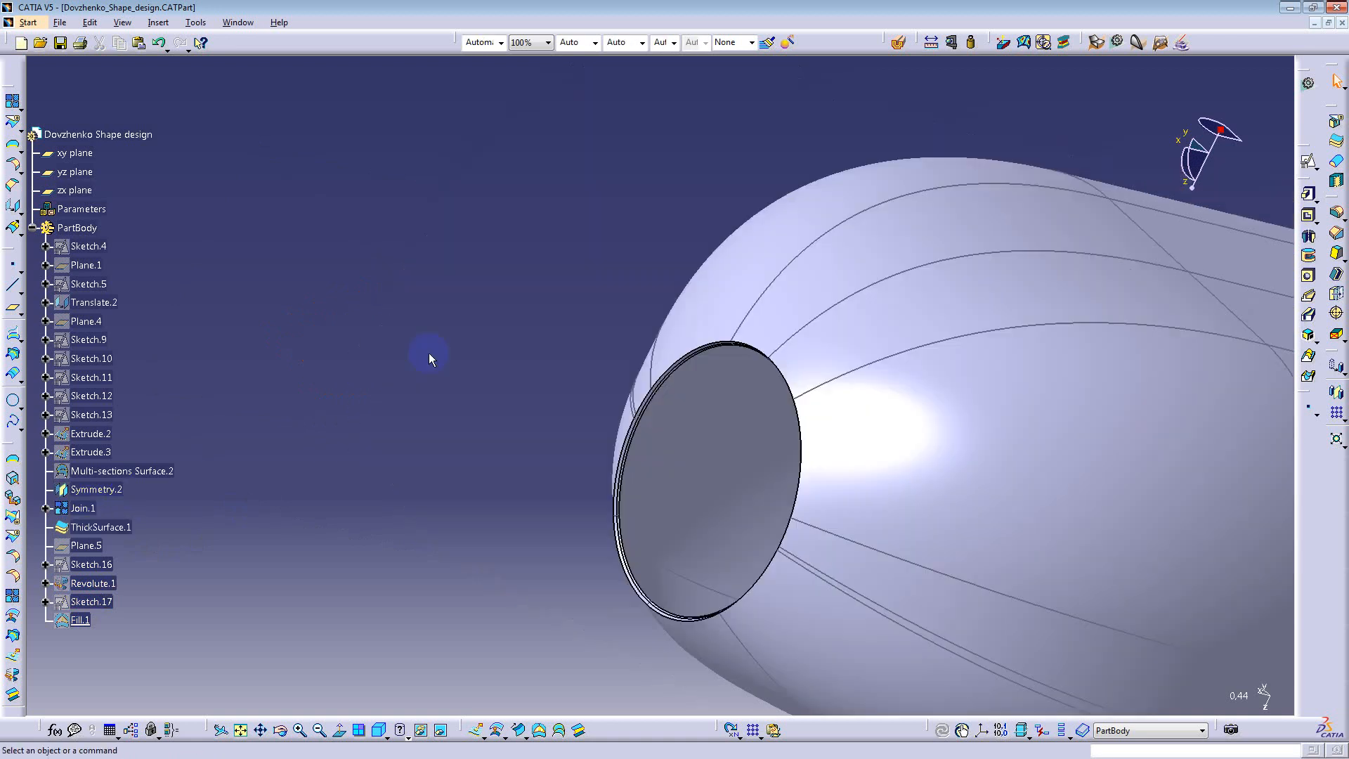
middle_click_drag(451, 457, 418, 303)
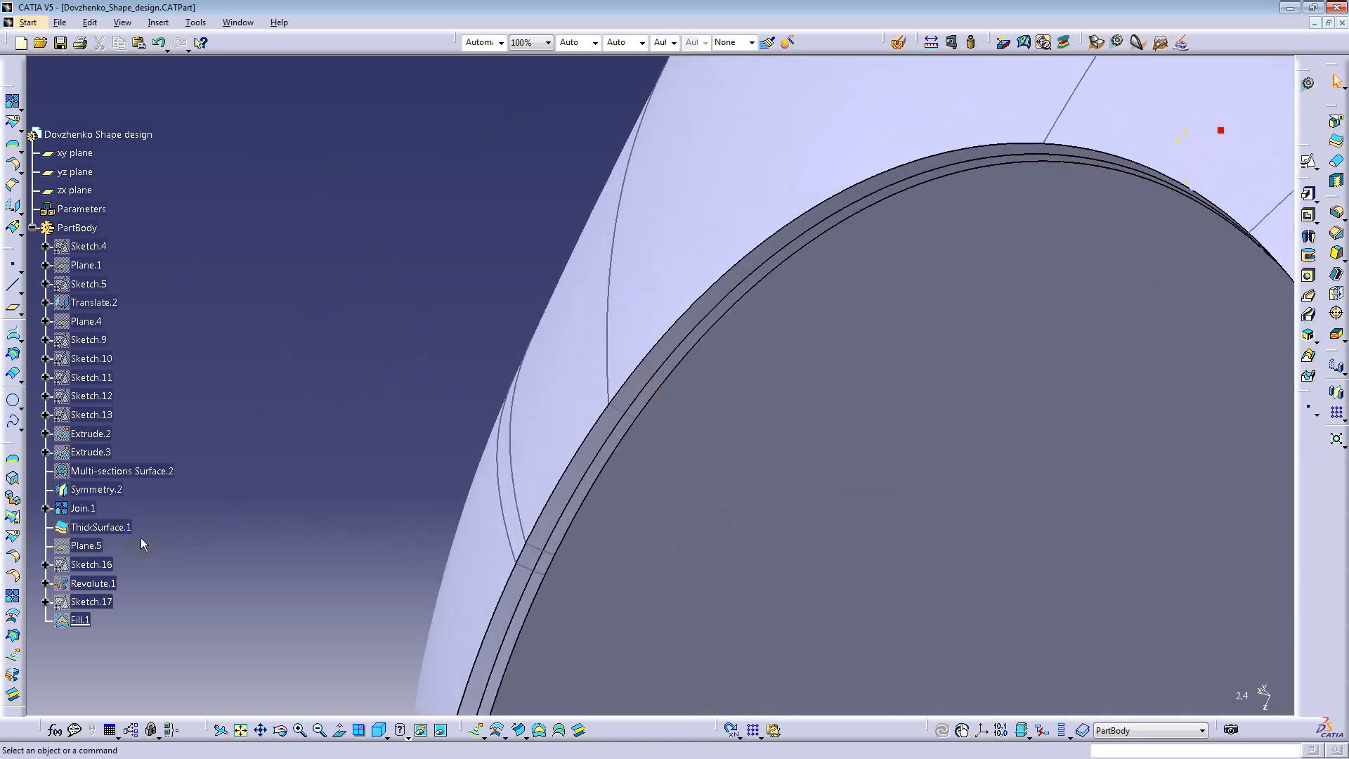
left_click(78, 512)
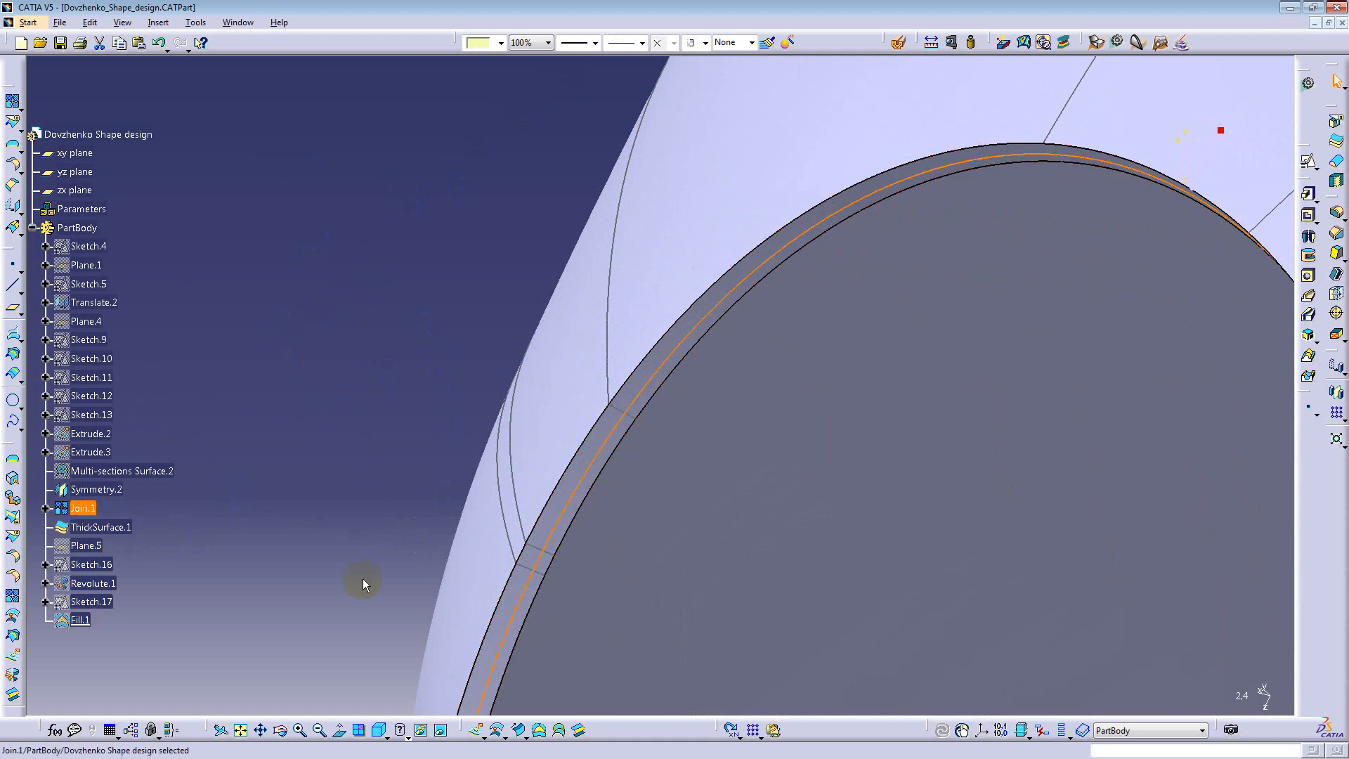
left_click(101, 527)
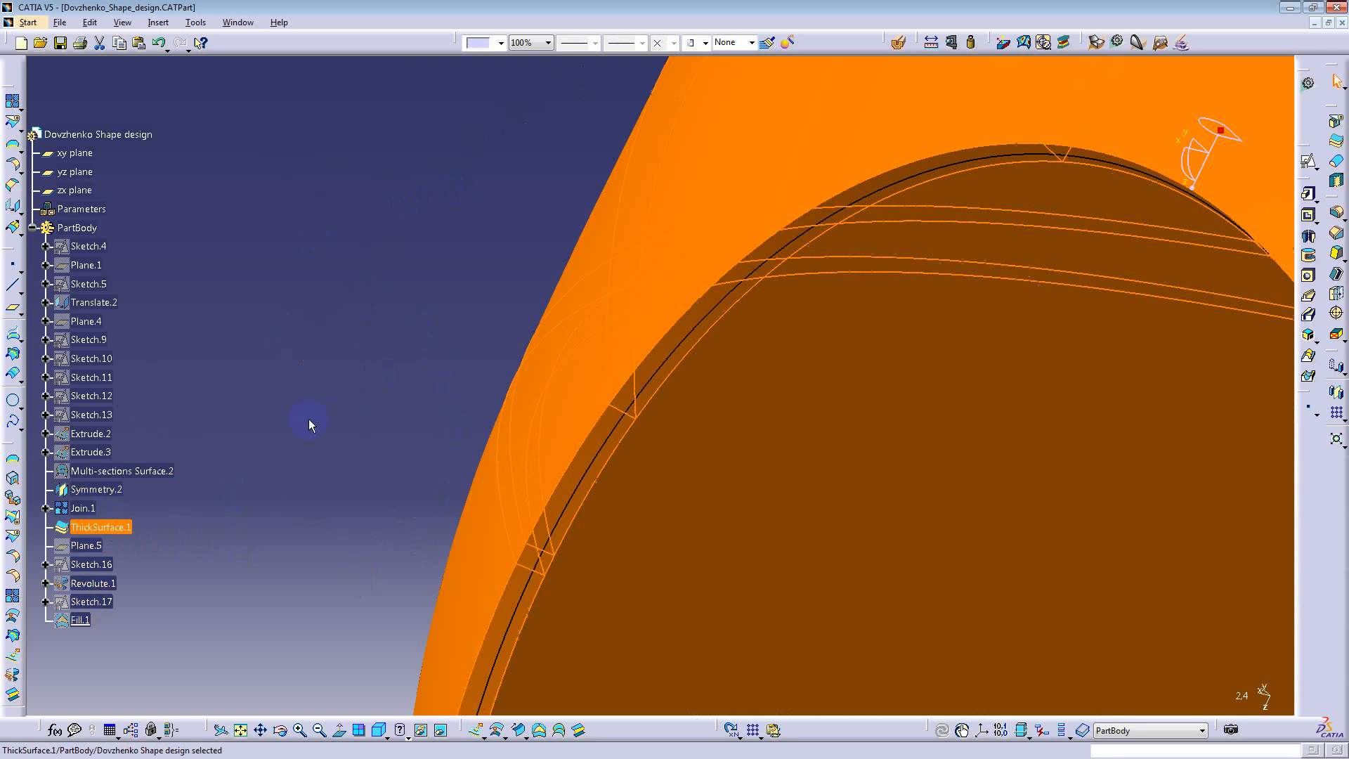
left_click(688, 312)
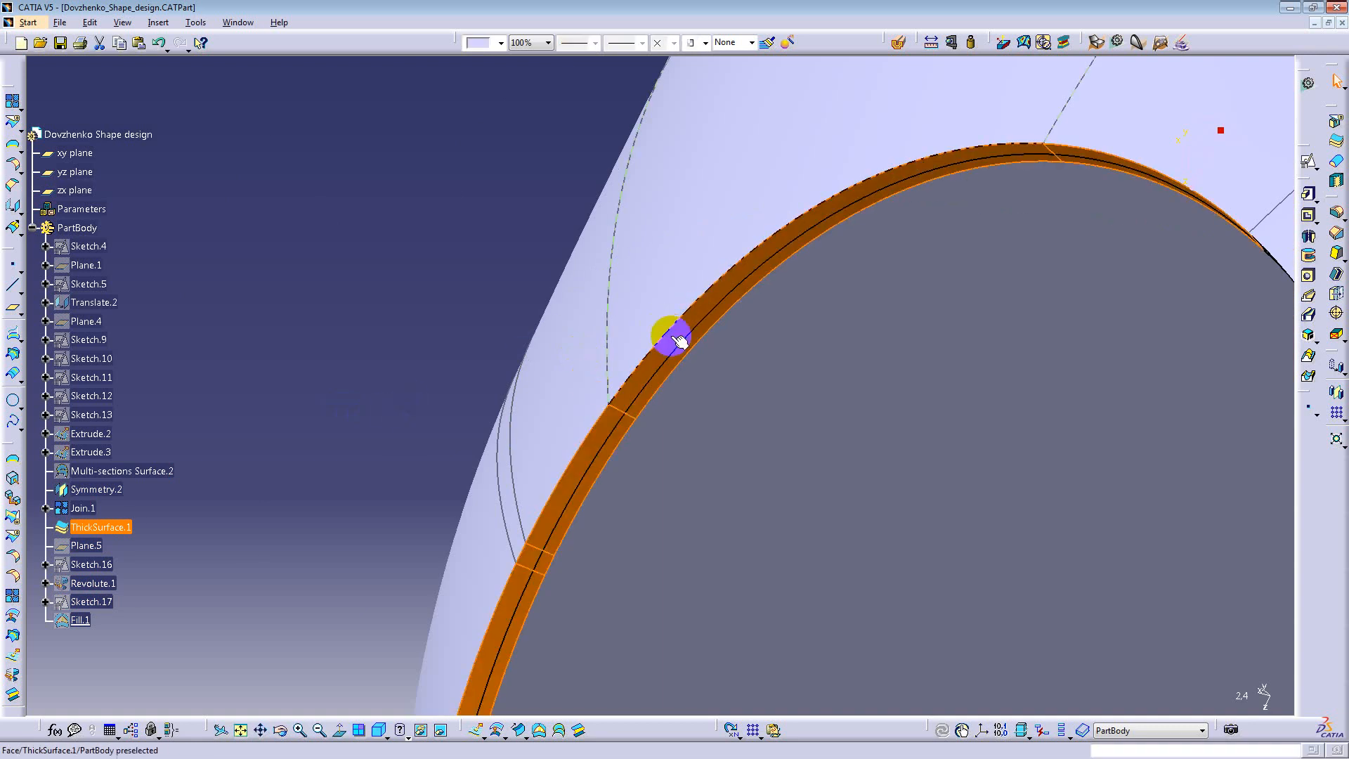
Step: Set ThickSurface.1's second offset to 5 mm and highlight the Join.1 edge within the wall at the front opening's rim
double_click(692, 323)
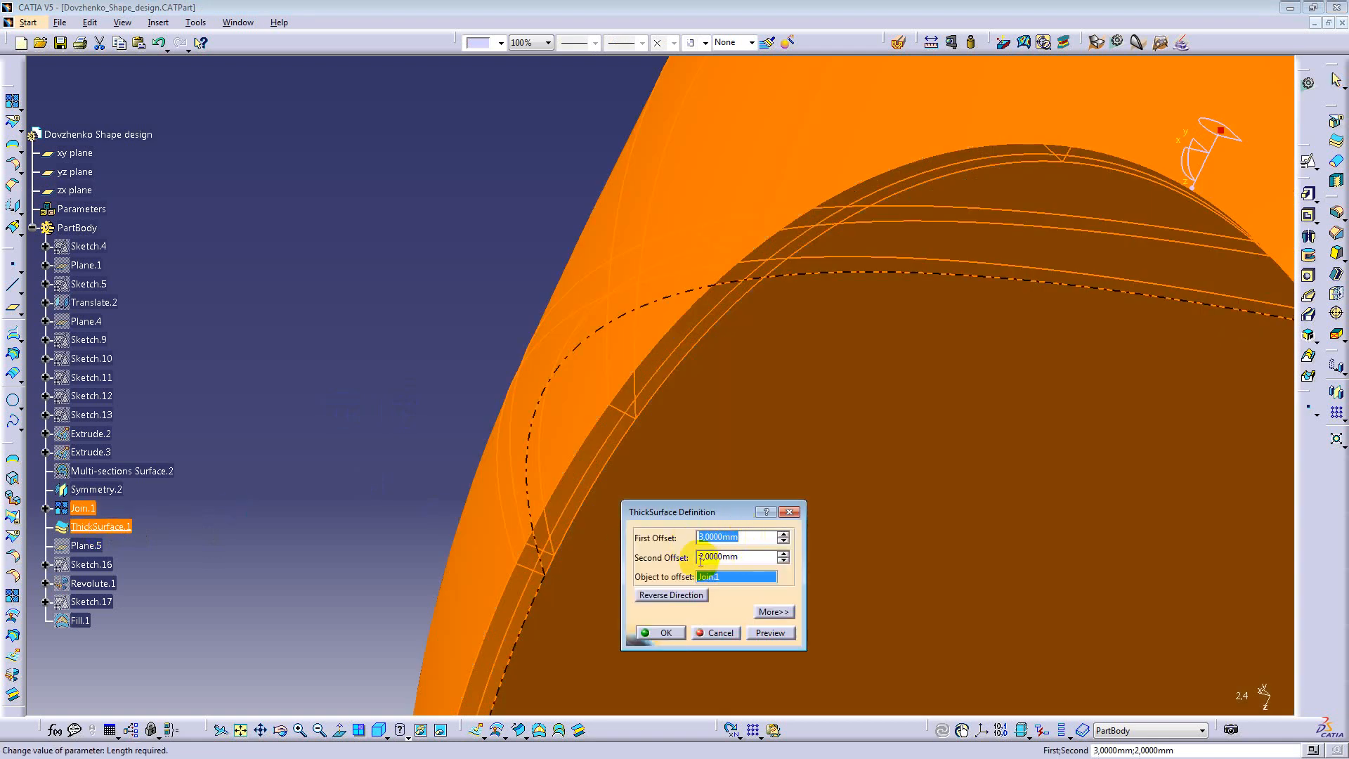
left_click(783, 553)
left_click(784, 552)
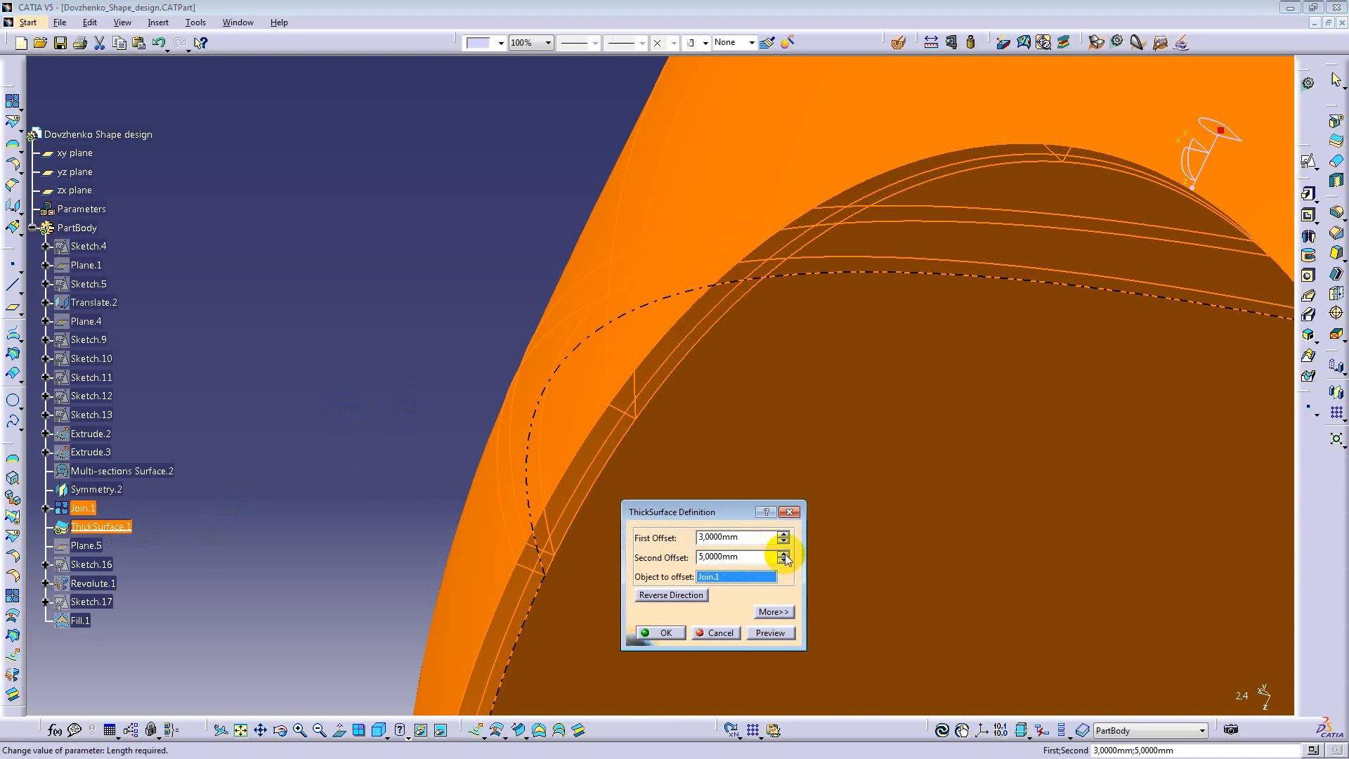
left_click(662, 633)
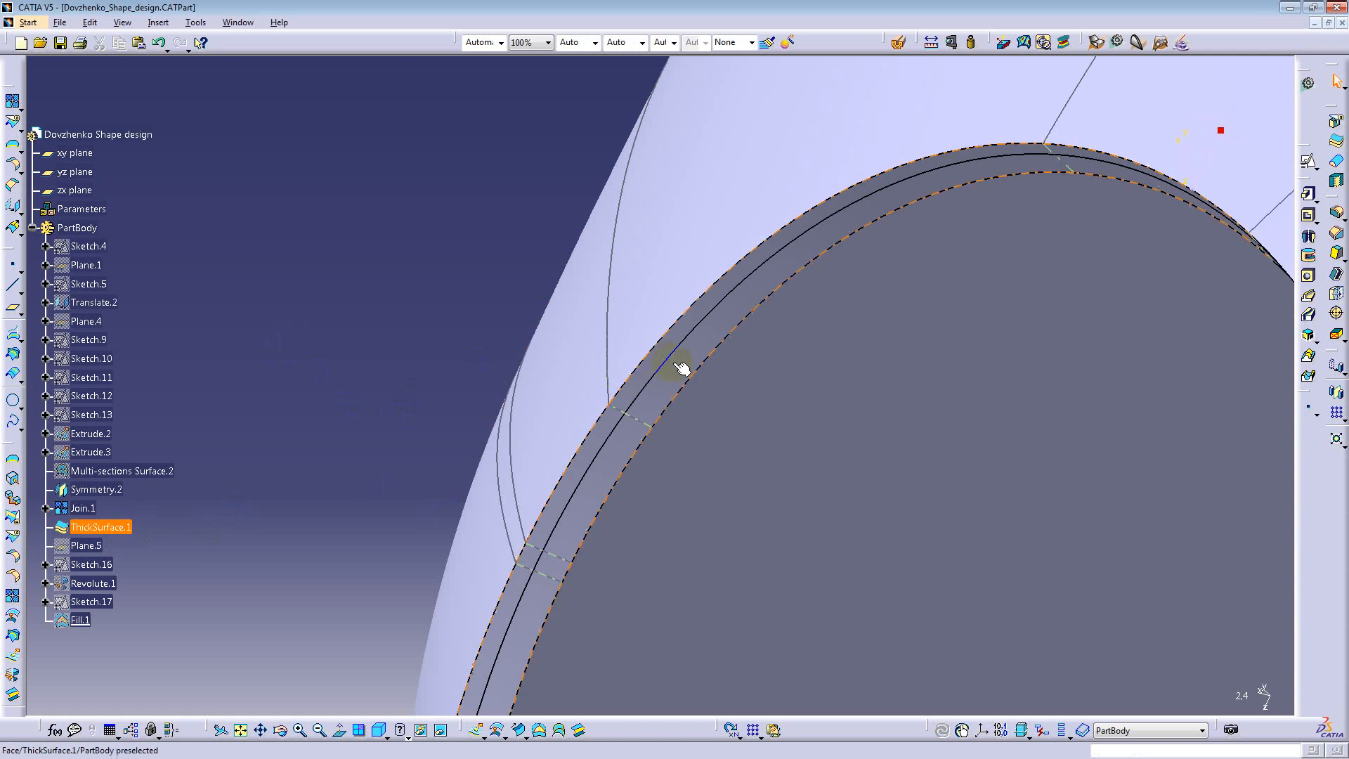
left_click(677, 361)
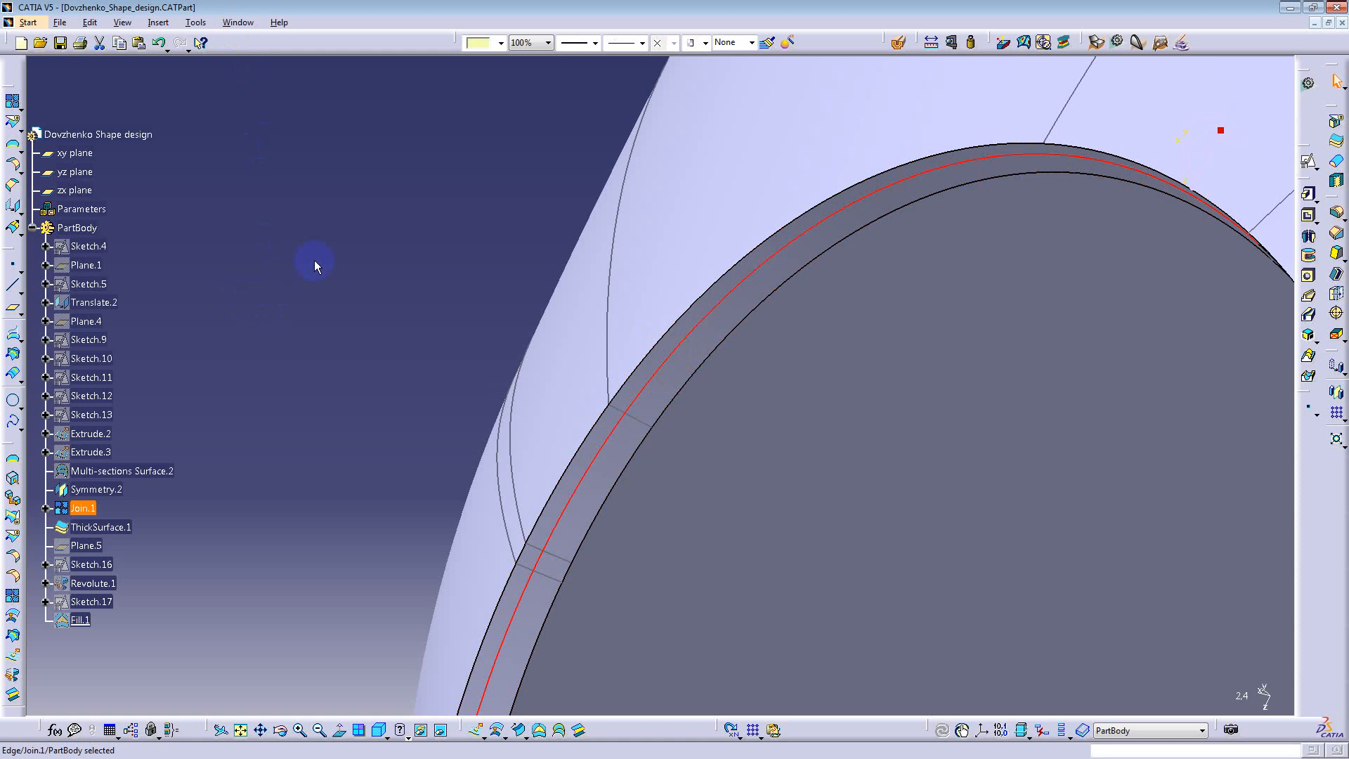
middle_click_drag(355, 263, 342, 411)
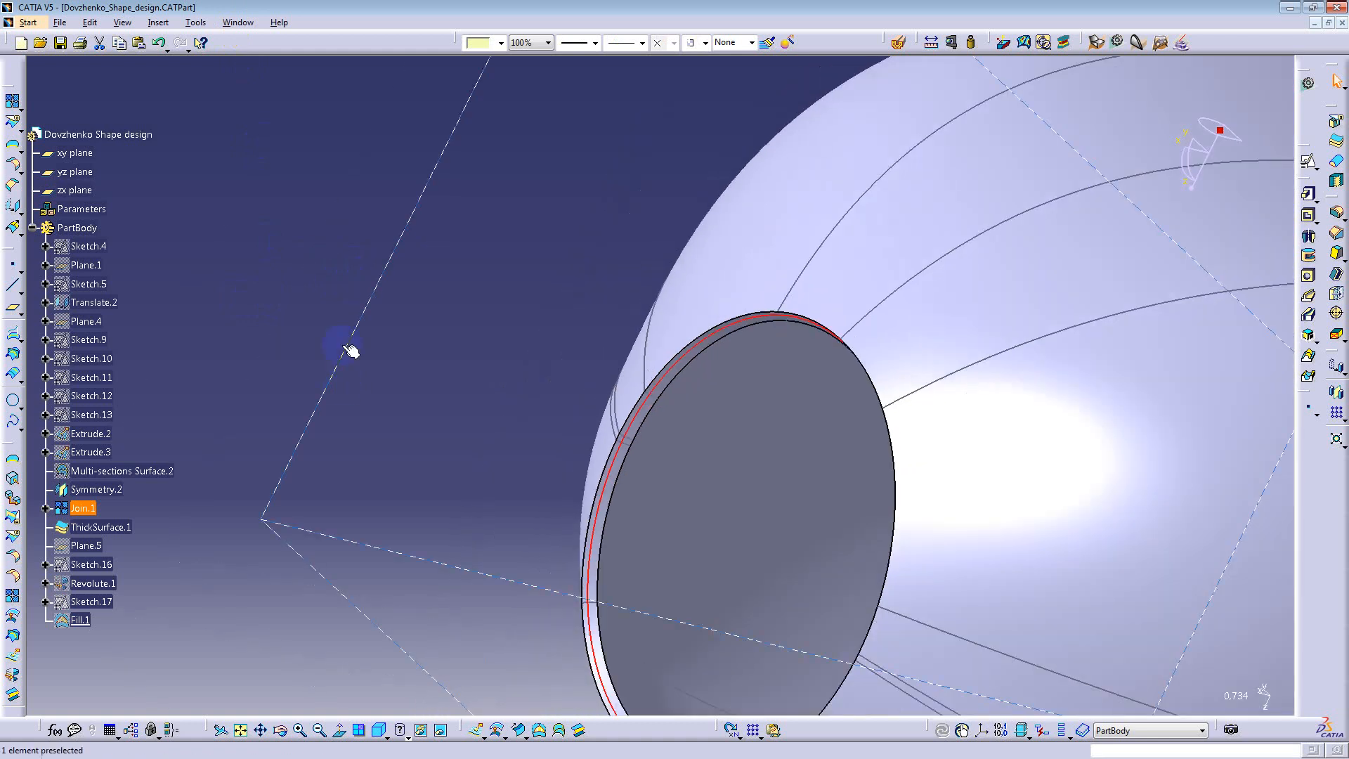
Step: Switch to the Part7 document and orient its pentagonal prism so the upper end face is in view
left_click(238, 23)
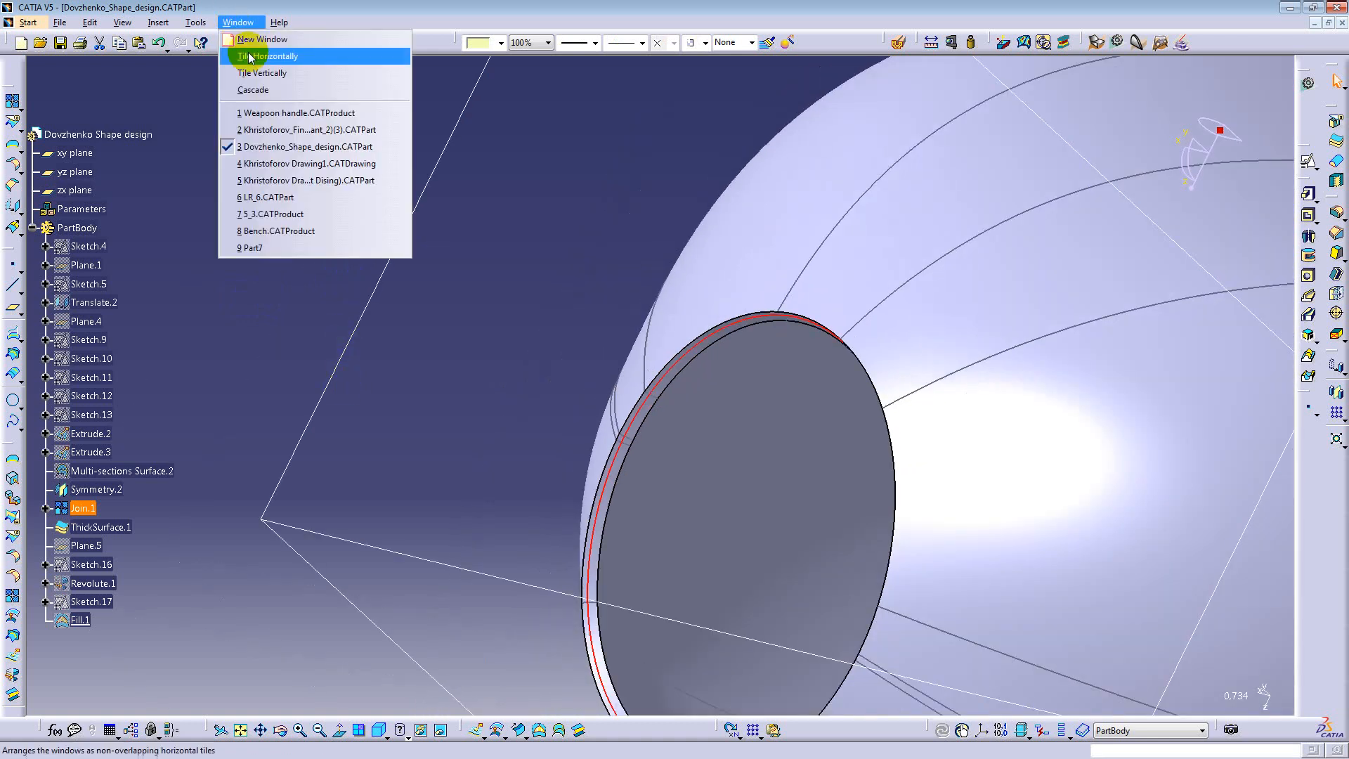
left_click(274, 249)
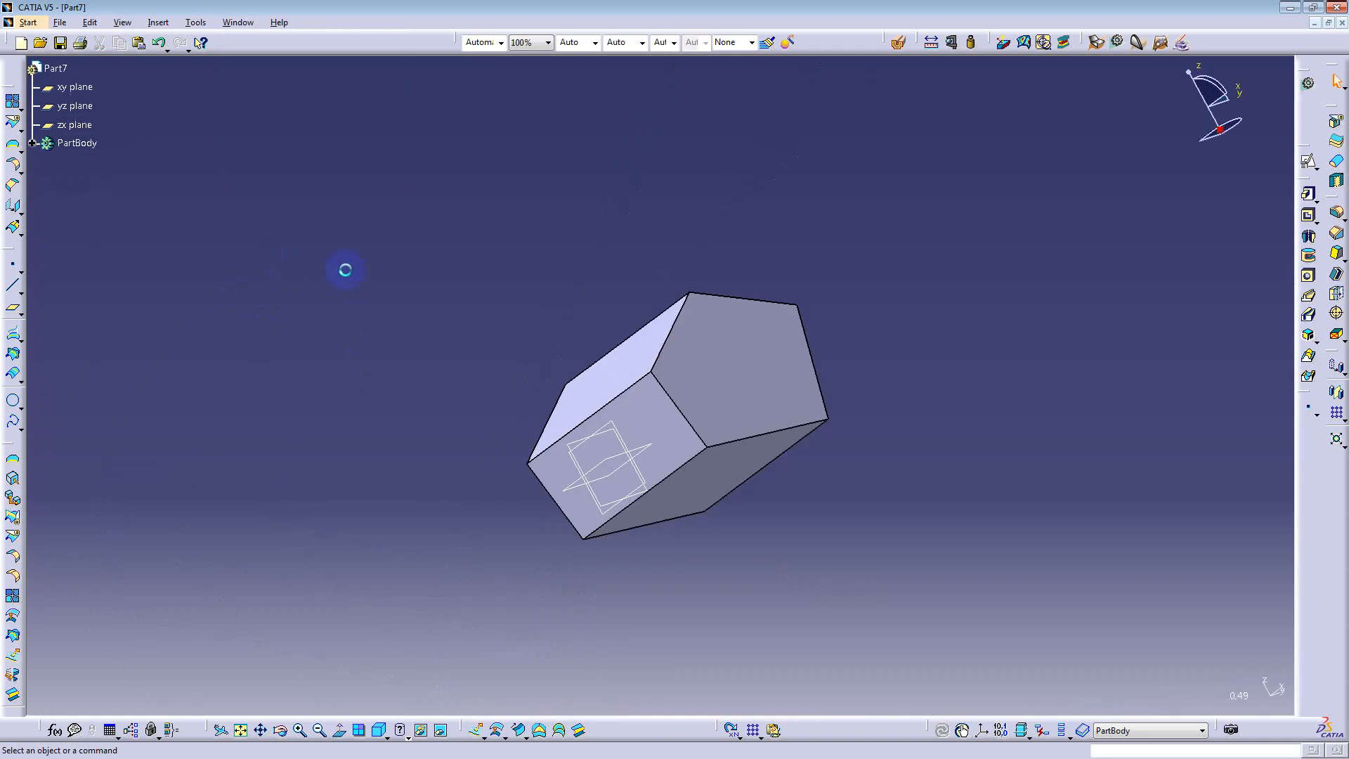
middle_click_drag(779, 435, 699, 329)
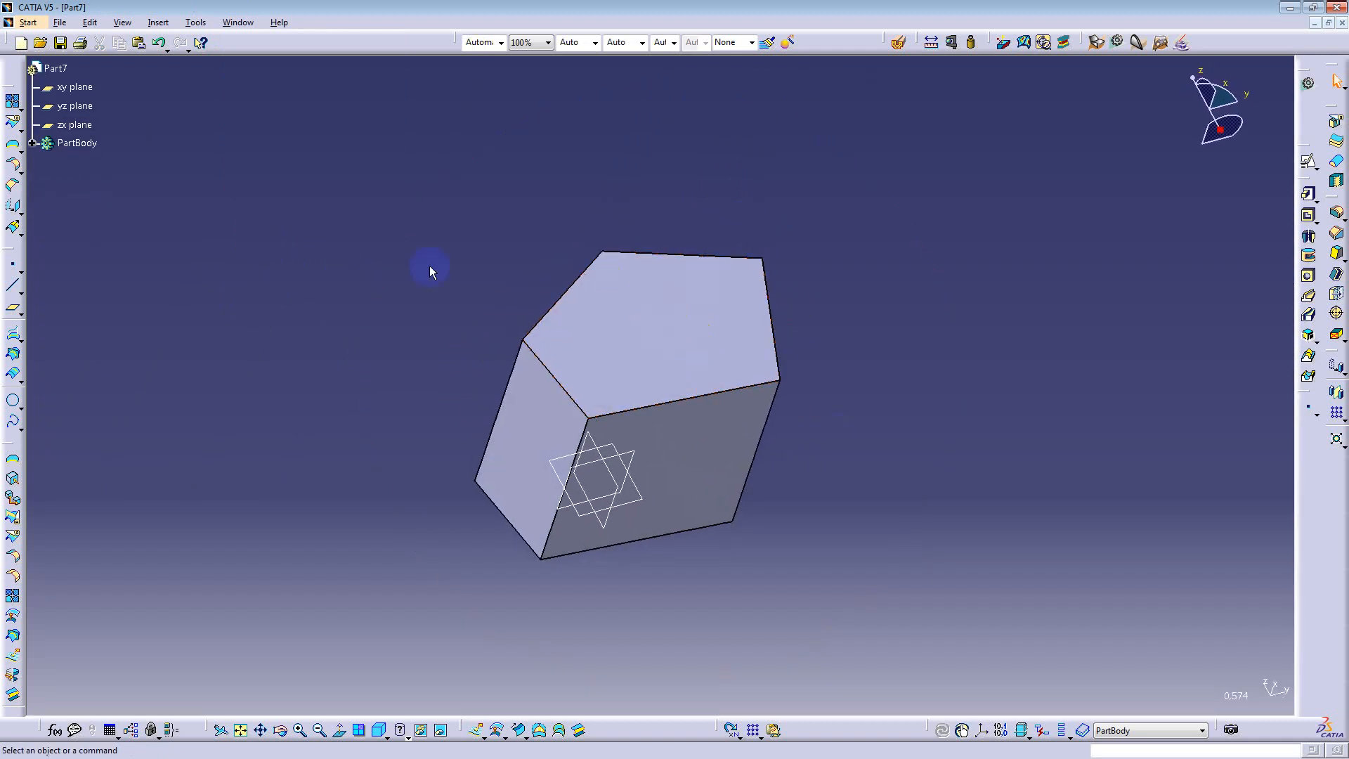
middle_click_drag(518, 370, 548, 345)
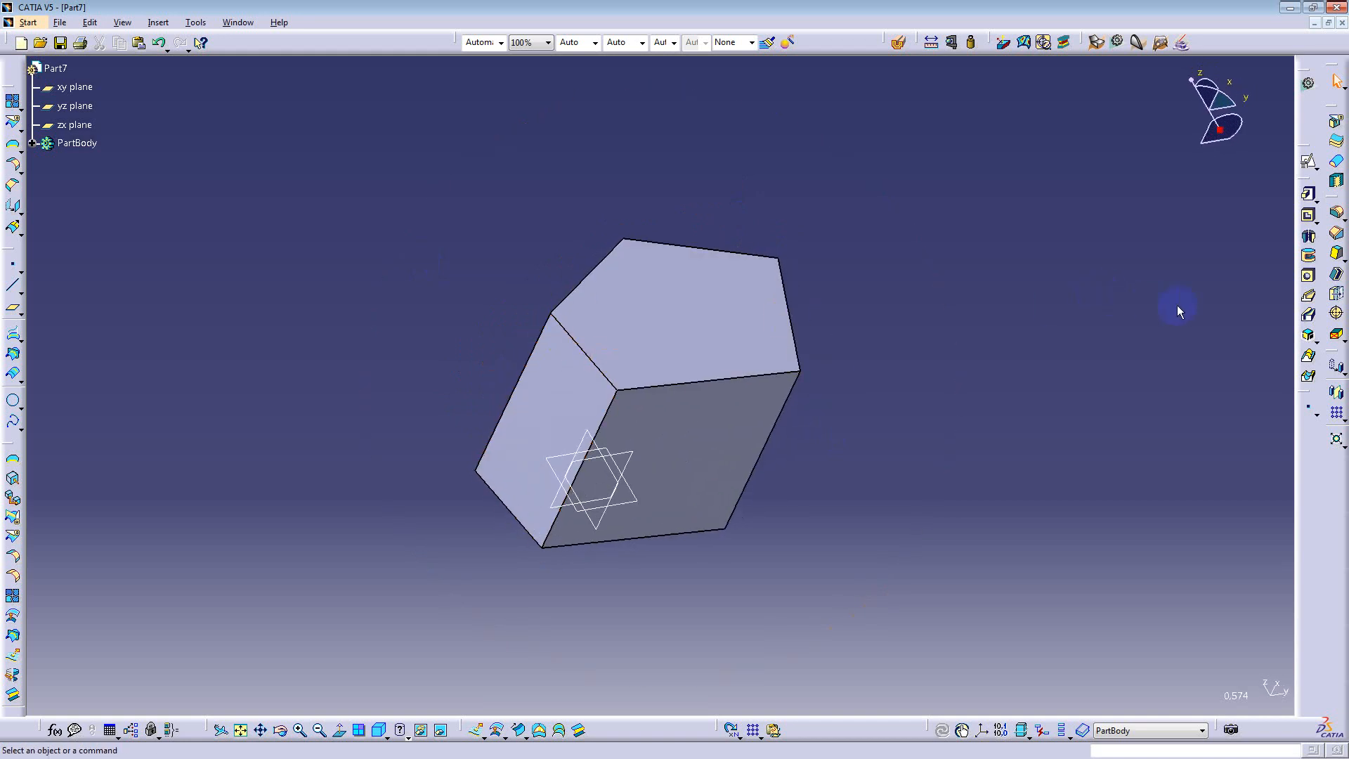
Step: Shell the pentagonal prism with a 5 mm default inside thickness and 0 mm outside thickness, removing the upper pentagonal face
left_click(1336, 276)
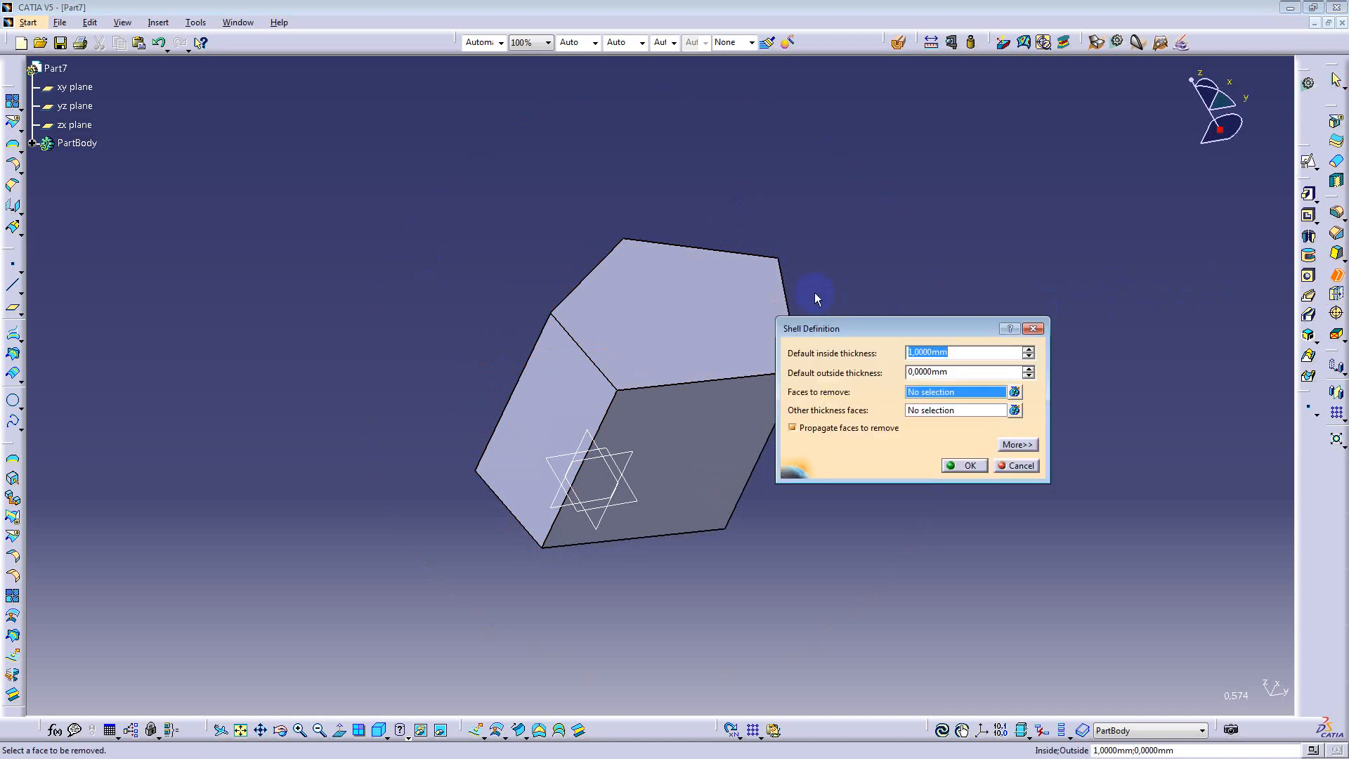
middle_click_drag(626, 307, 512, 265)
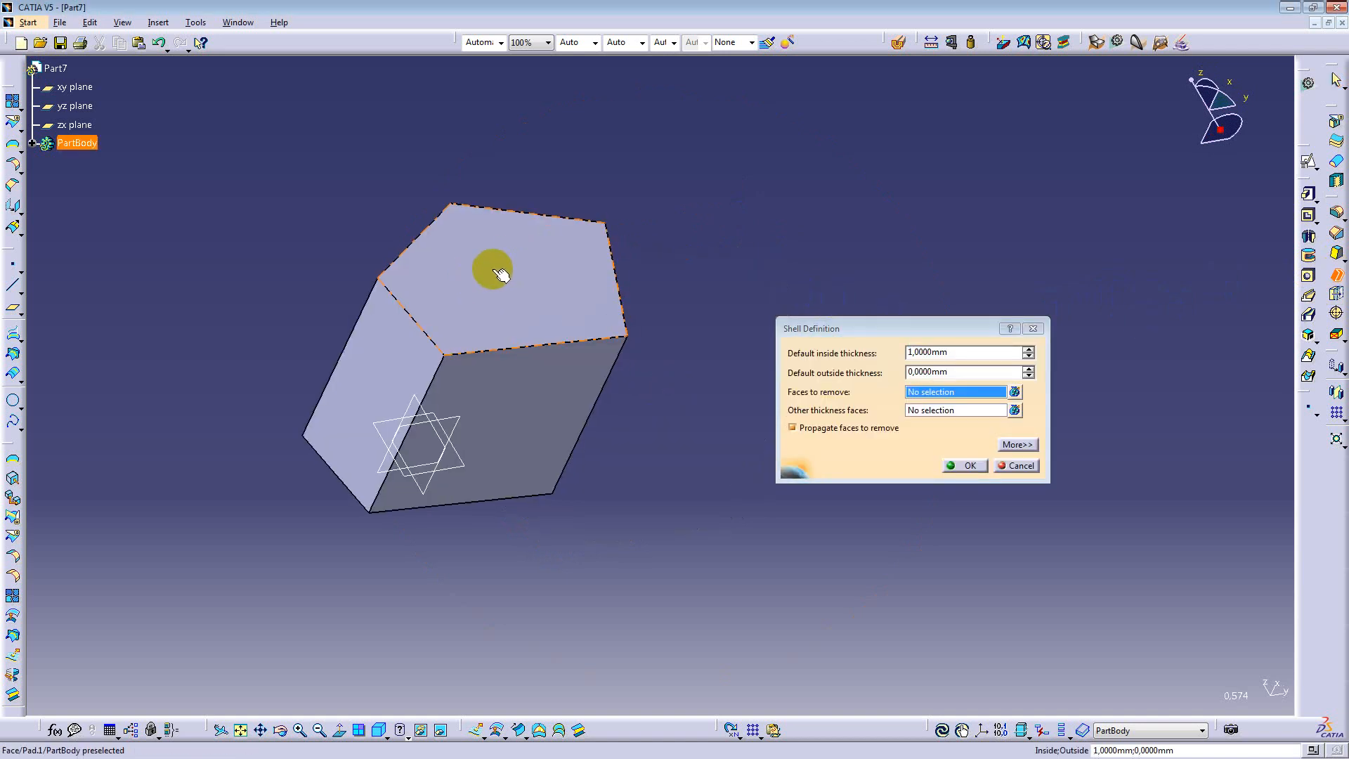
left_click(493, 269)
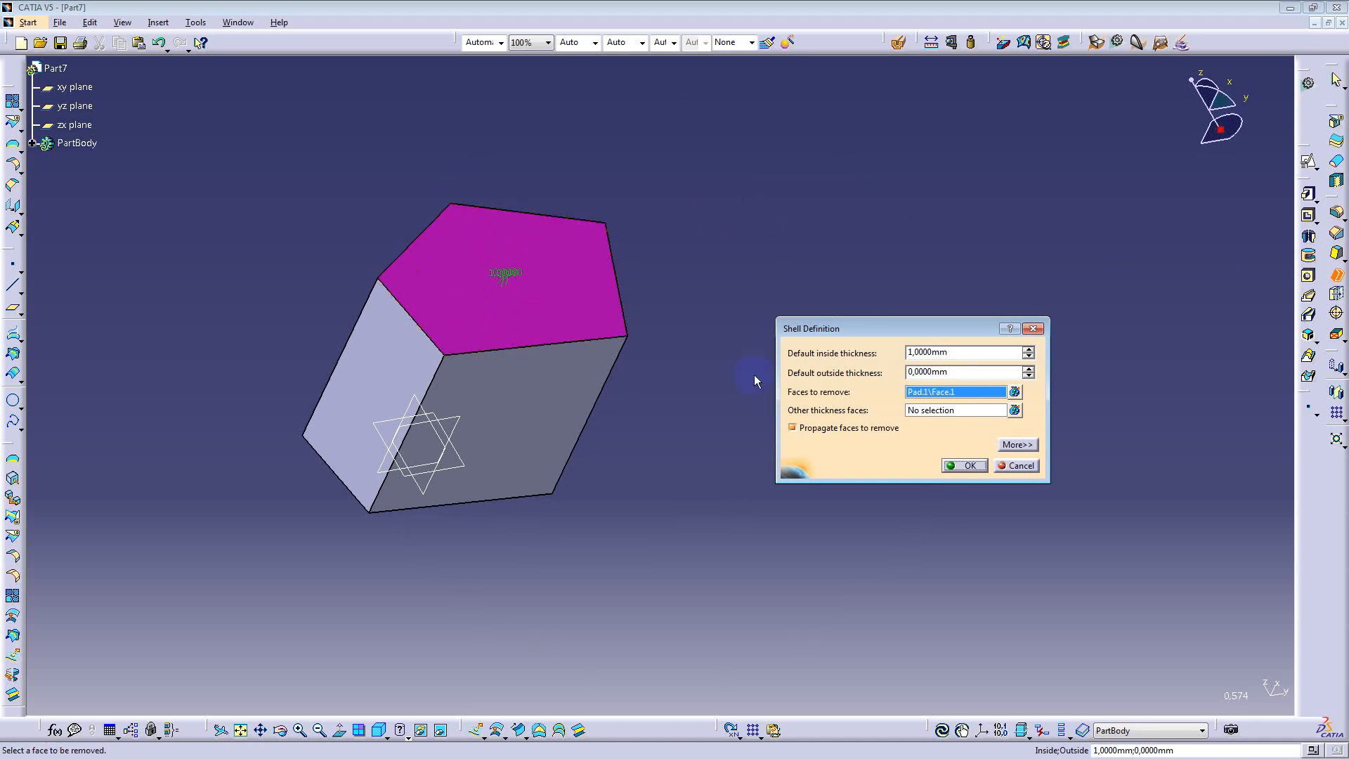
left_click_drag(881, 327, 790, 290)
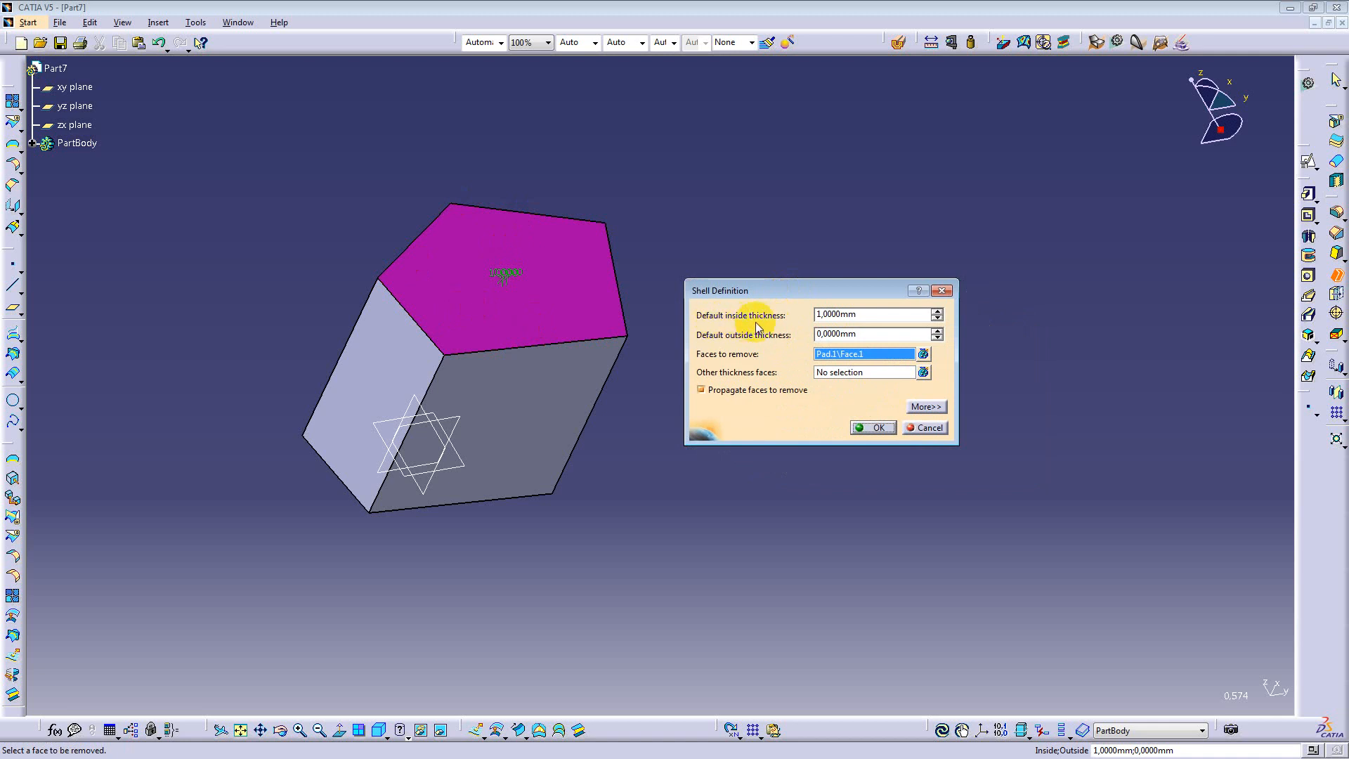
left_click_drag(866, 318, 779, 315)
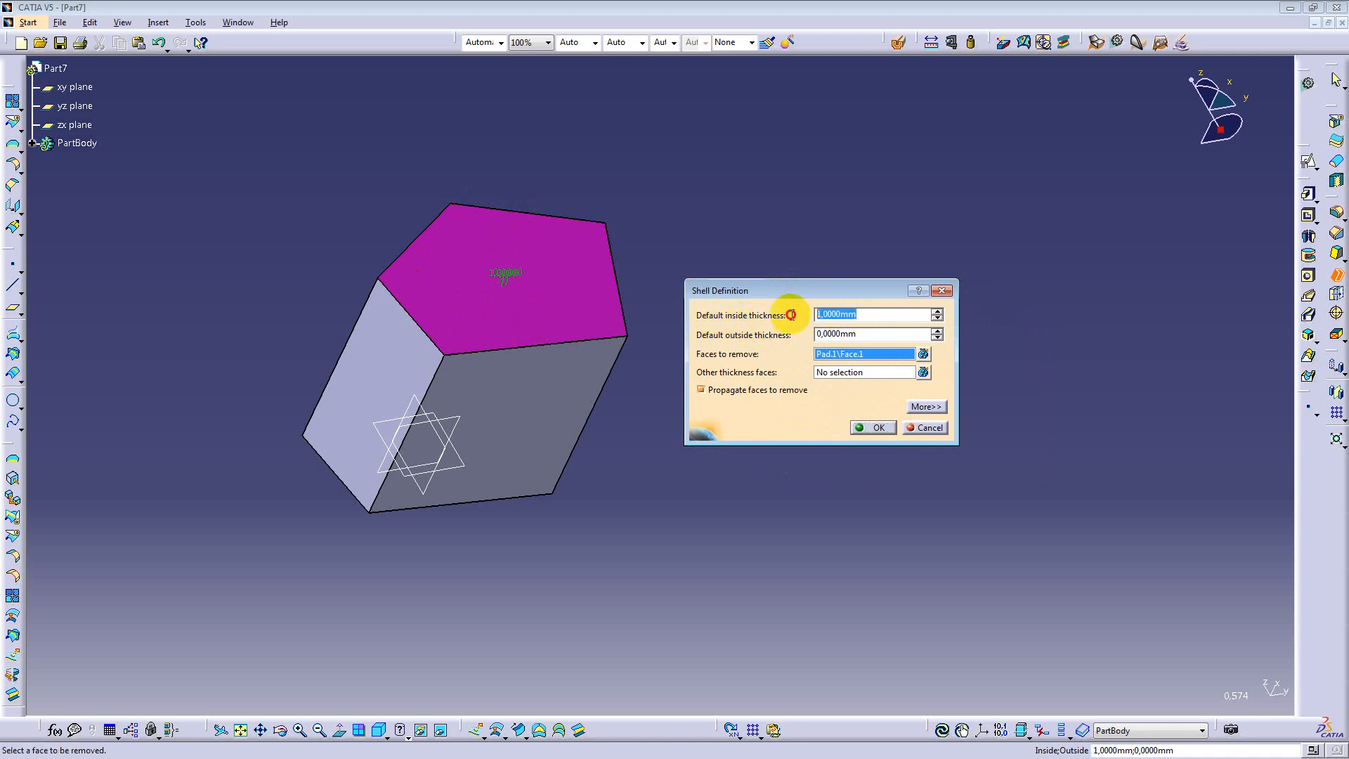
type("5")
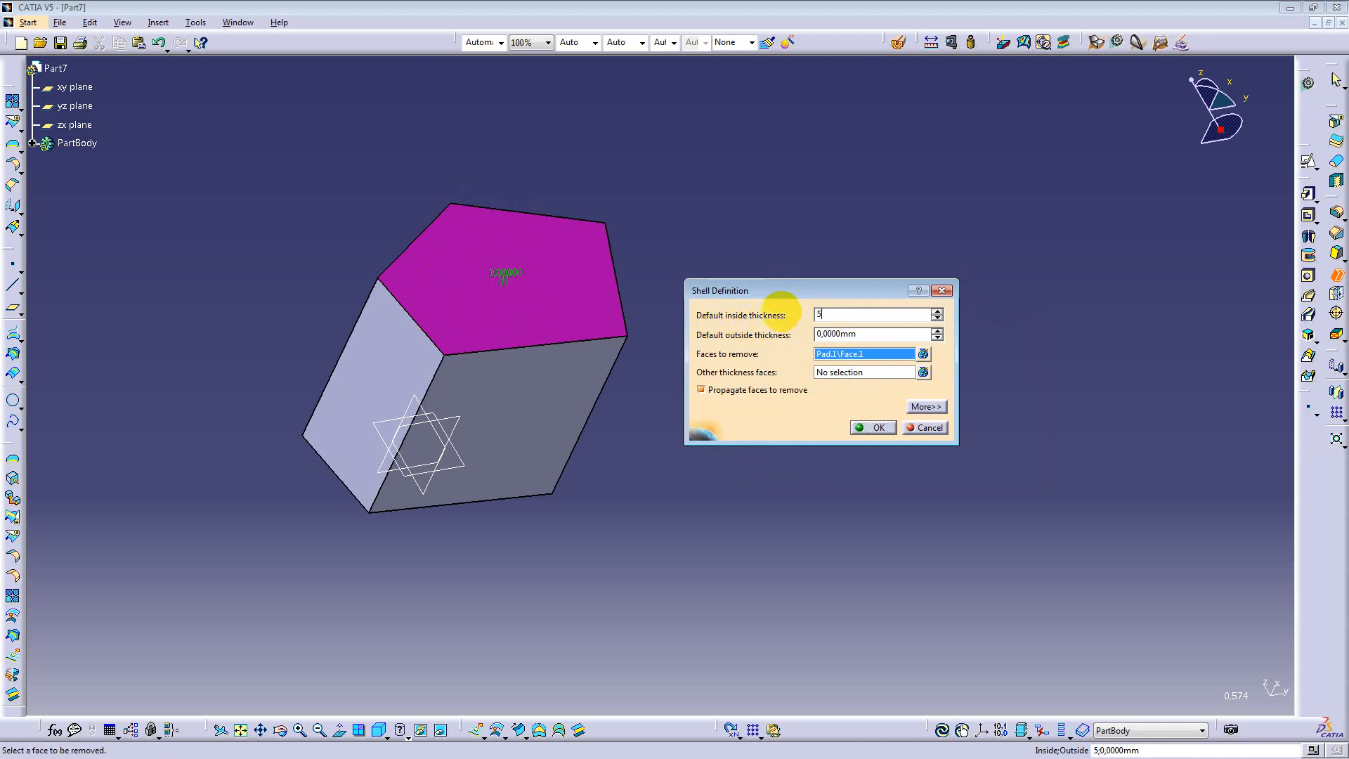
left_click(878, 429)
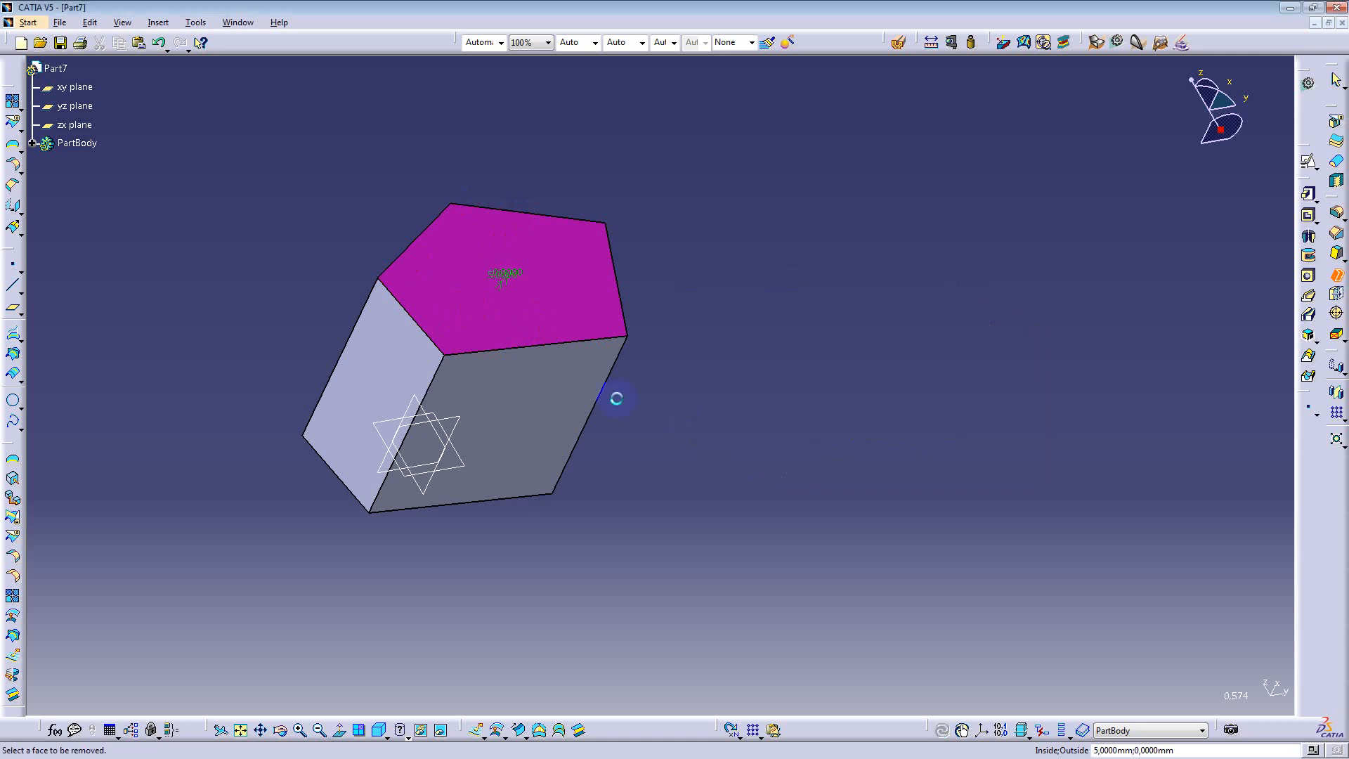
Step: Check the wall thickness of the shelled prism's inner and outer faces with Measure Item in Thickness mode, without keeping a measurement
middle_click_drag(538, 292, 522, 332)
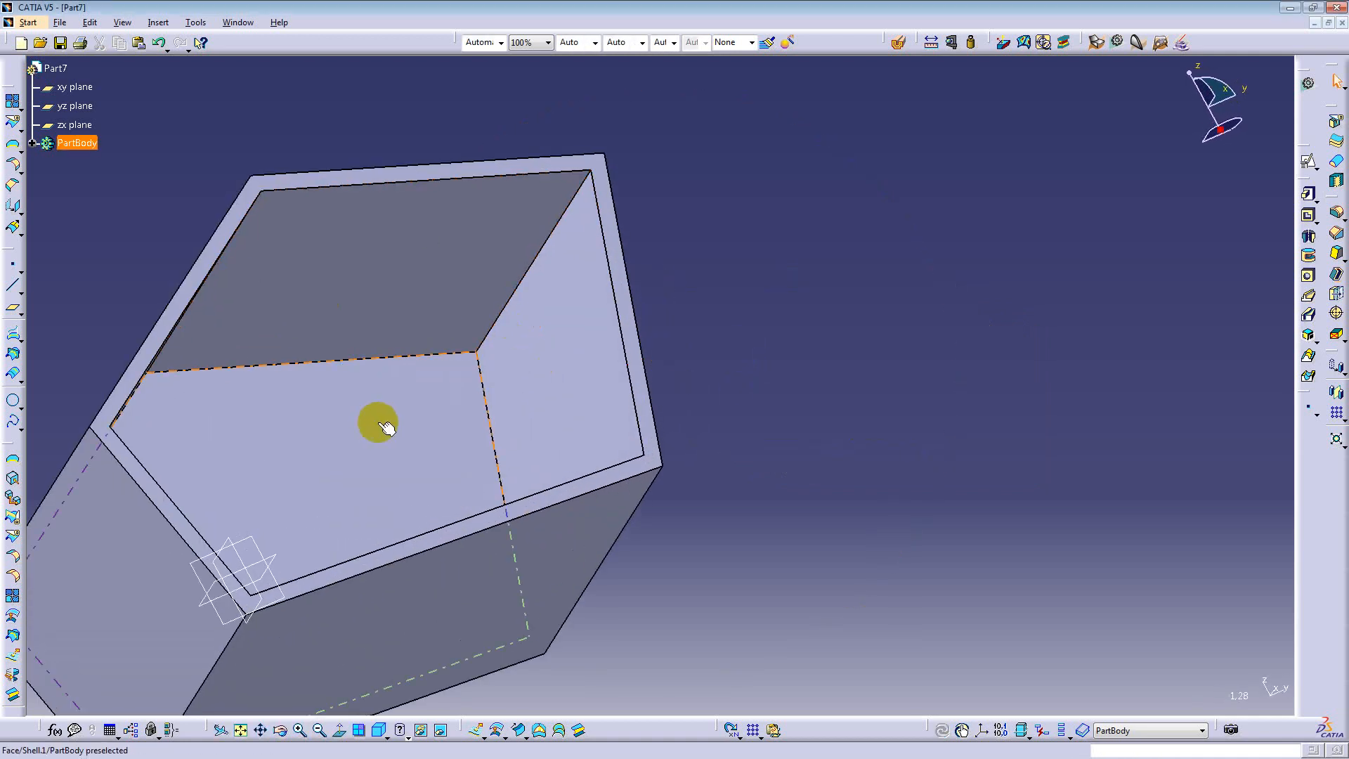
middle_click_drag(386, 425, 569, 187)
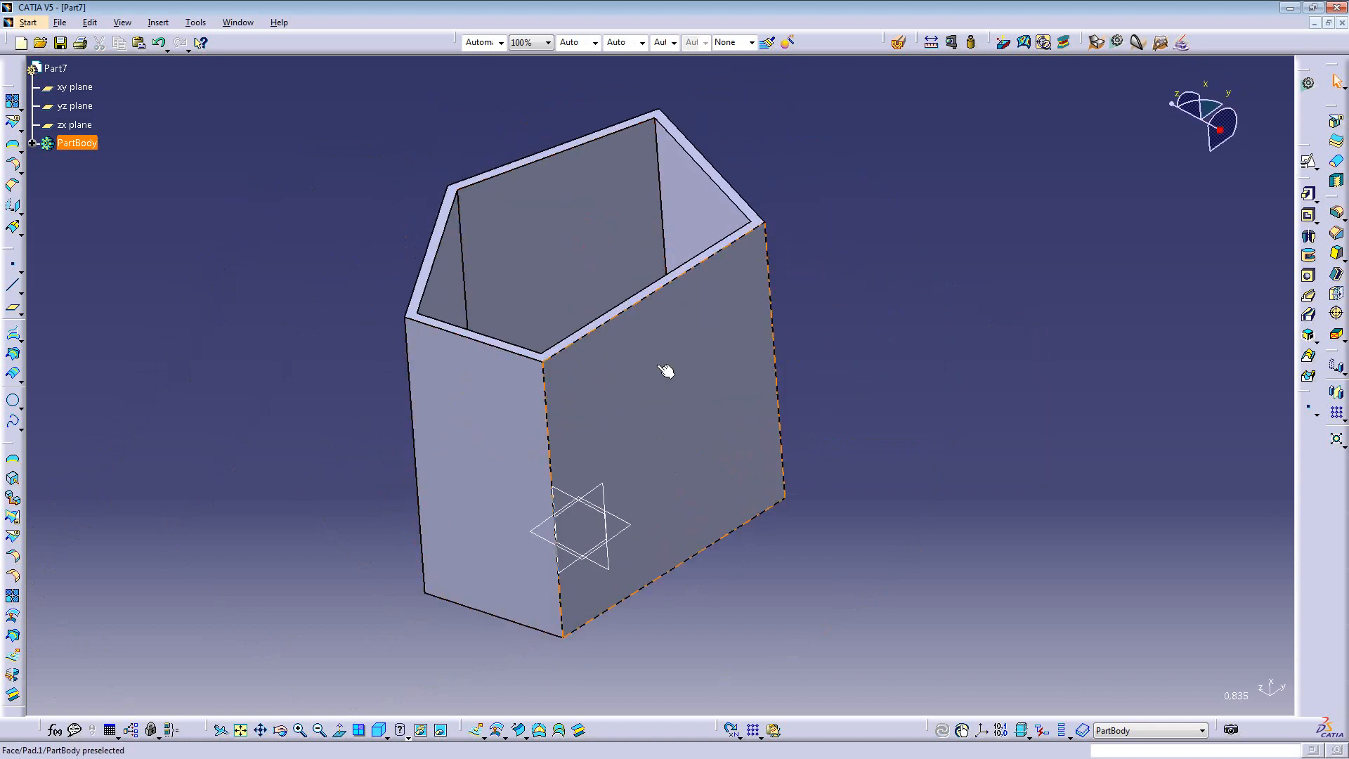
left_click(687, 211)
left_click(940, 253)
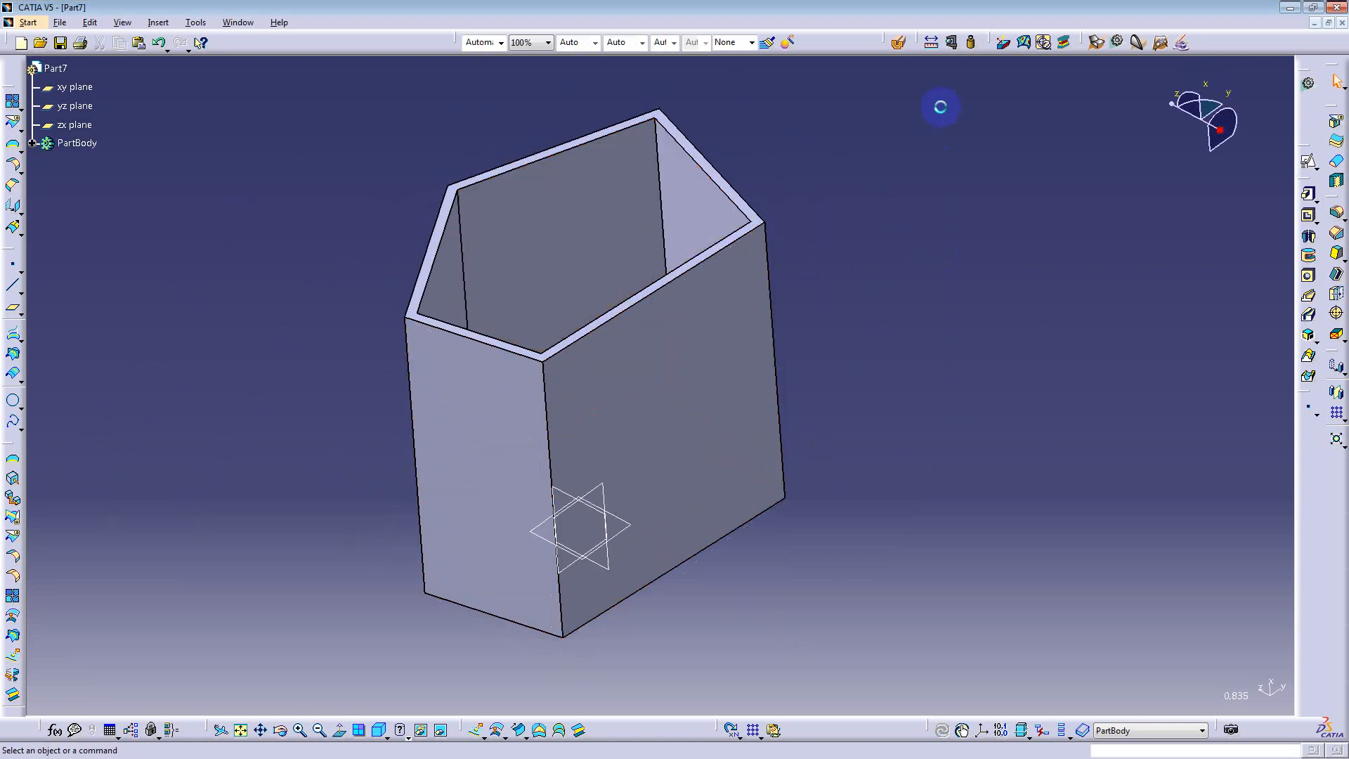
left_click(952, 42)
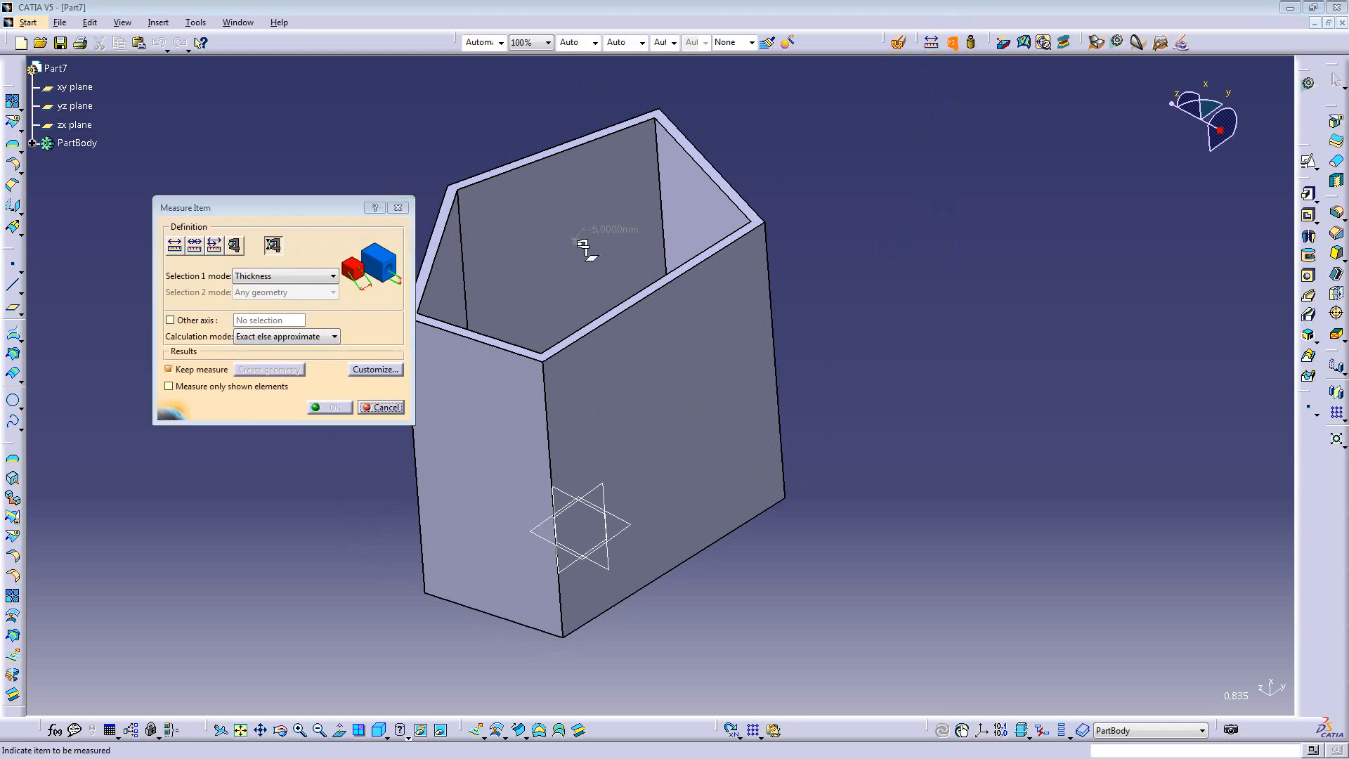
middle_click_drag(581, 244, 703, 261)
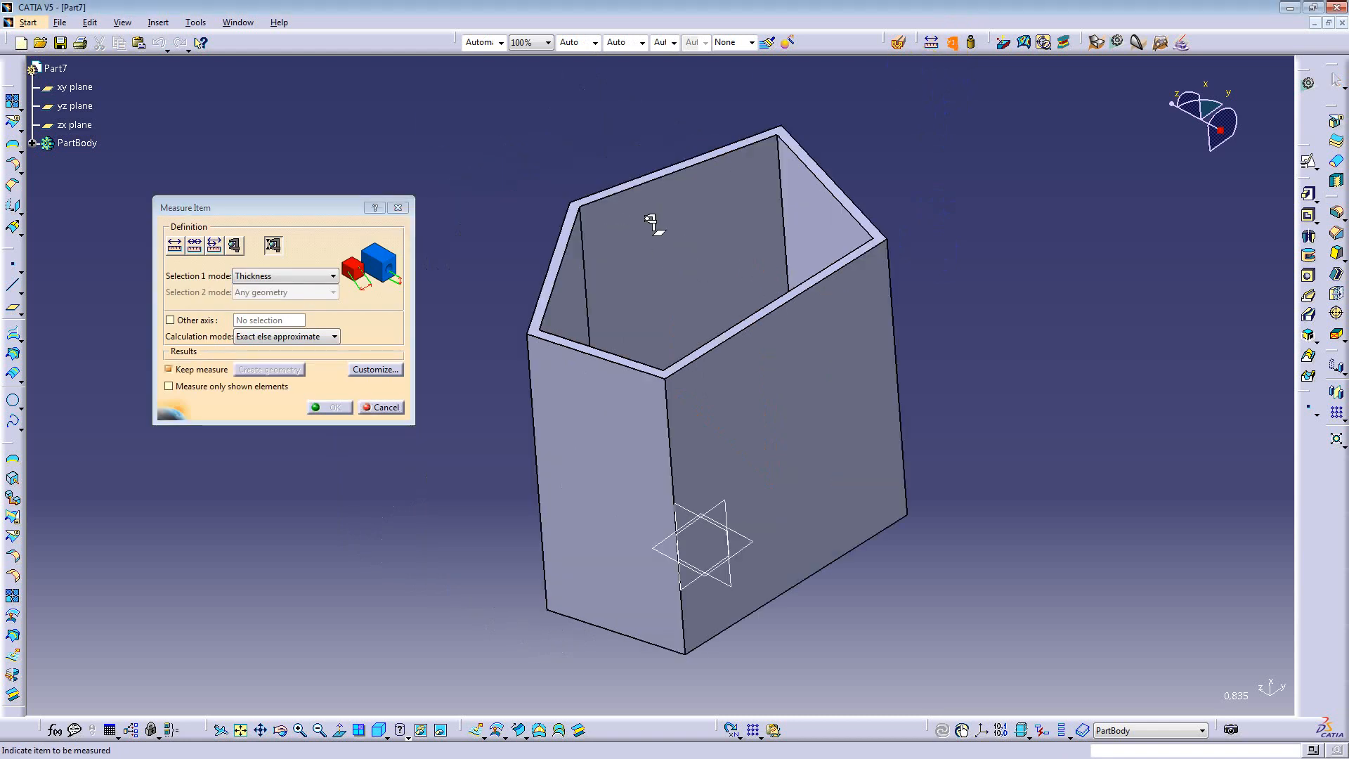
left_click(271, 246)
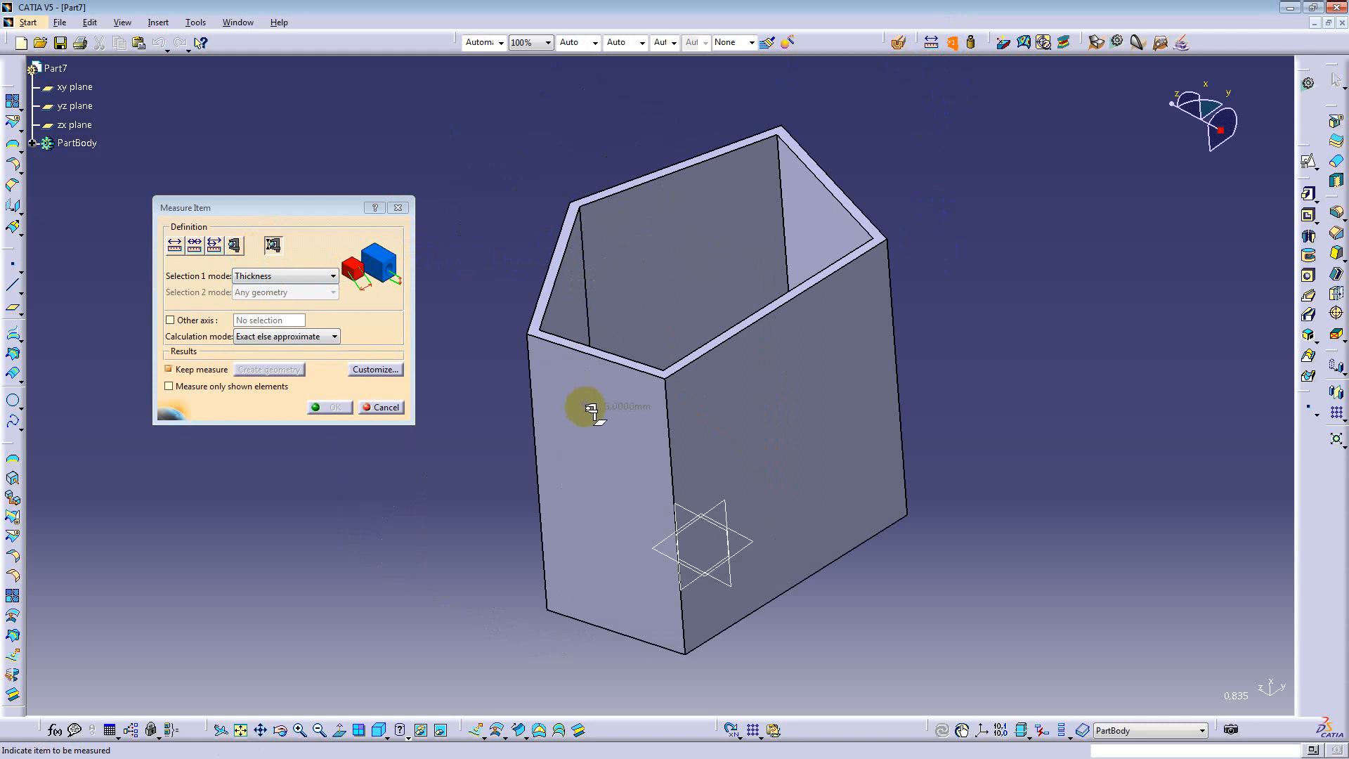
middle_click_drag(668, 242, 726, 361)
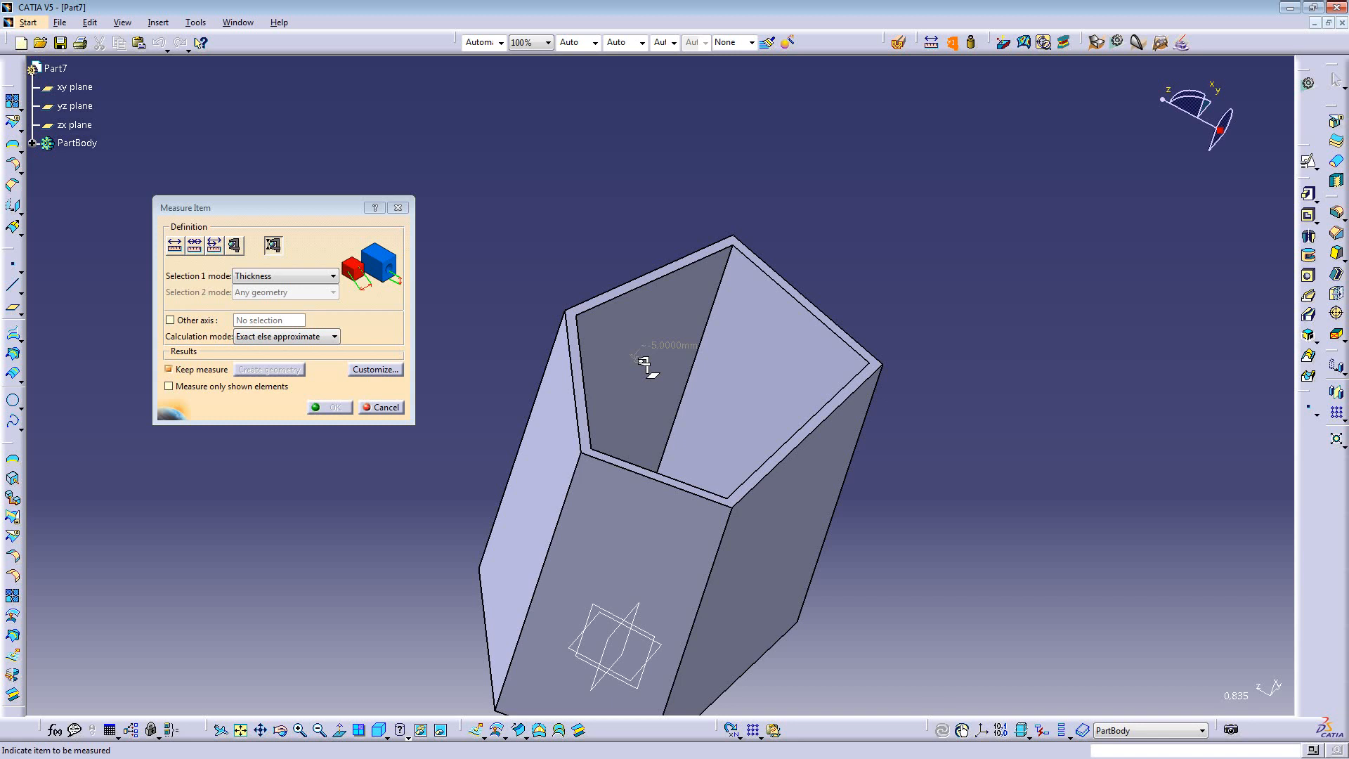
left_click(380, 409)
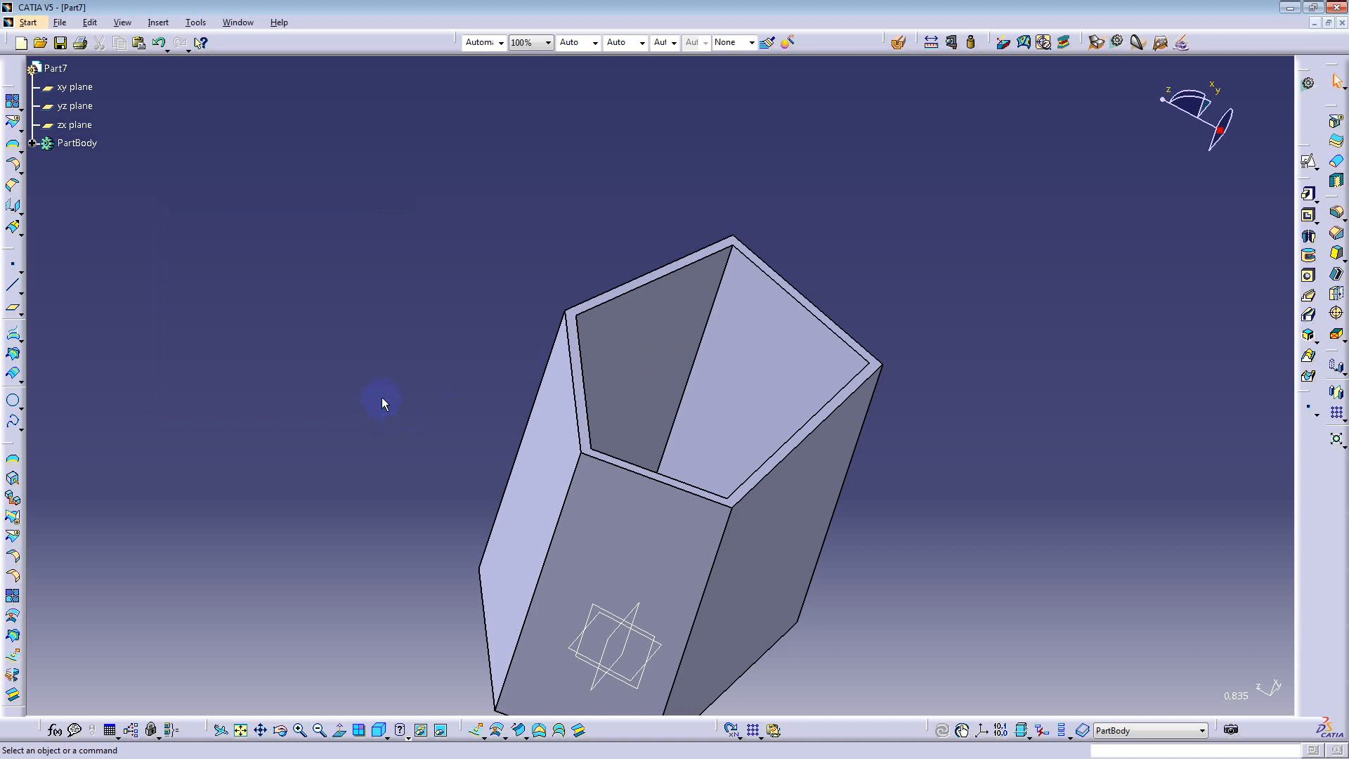
Step: Switch to the cutter's CATDrawing document and widen its specification tree to fit the full view names
left_click(238, 23)
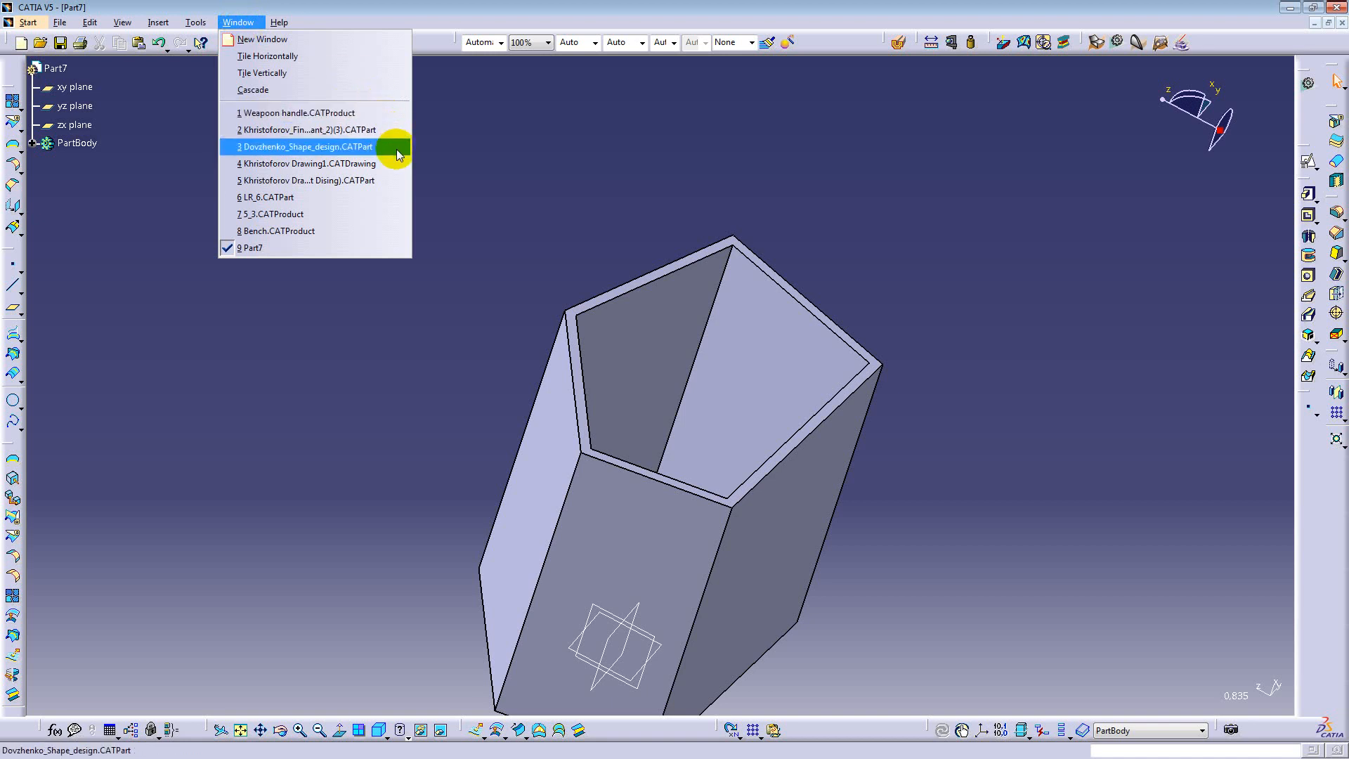
left_click(348, 171)
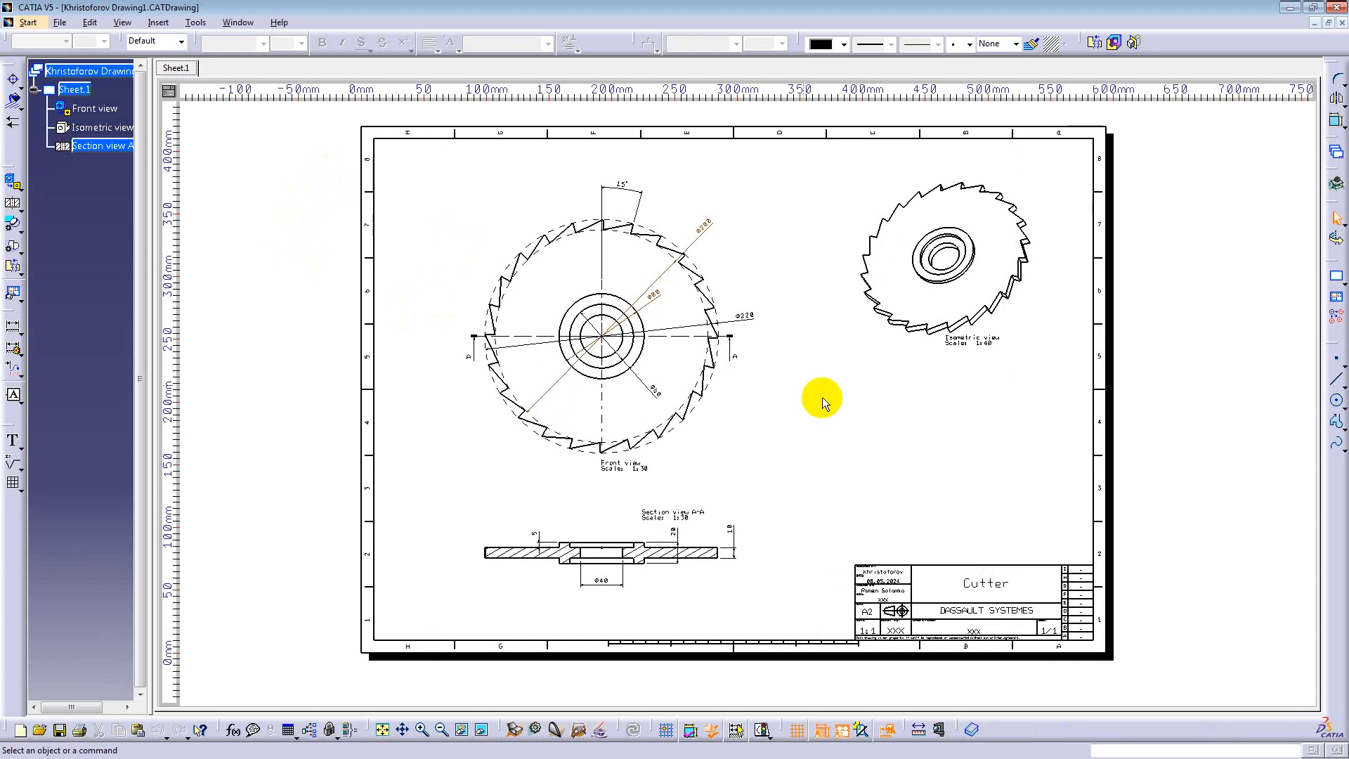
mouse_move(829, 398)
middle_mouse_down("ctrl")
mouse_move(837, 439)
mouse_move(830, 394)
mouse_move(823, 439)
middle_mouse_up("ctrl")
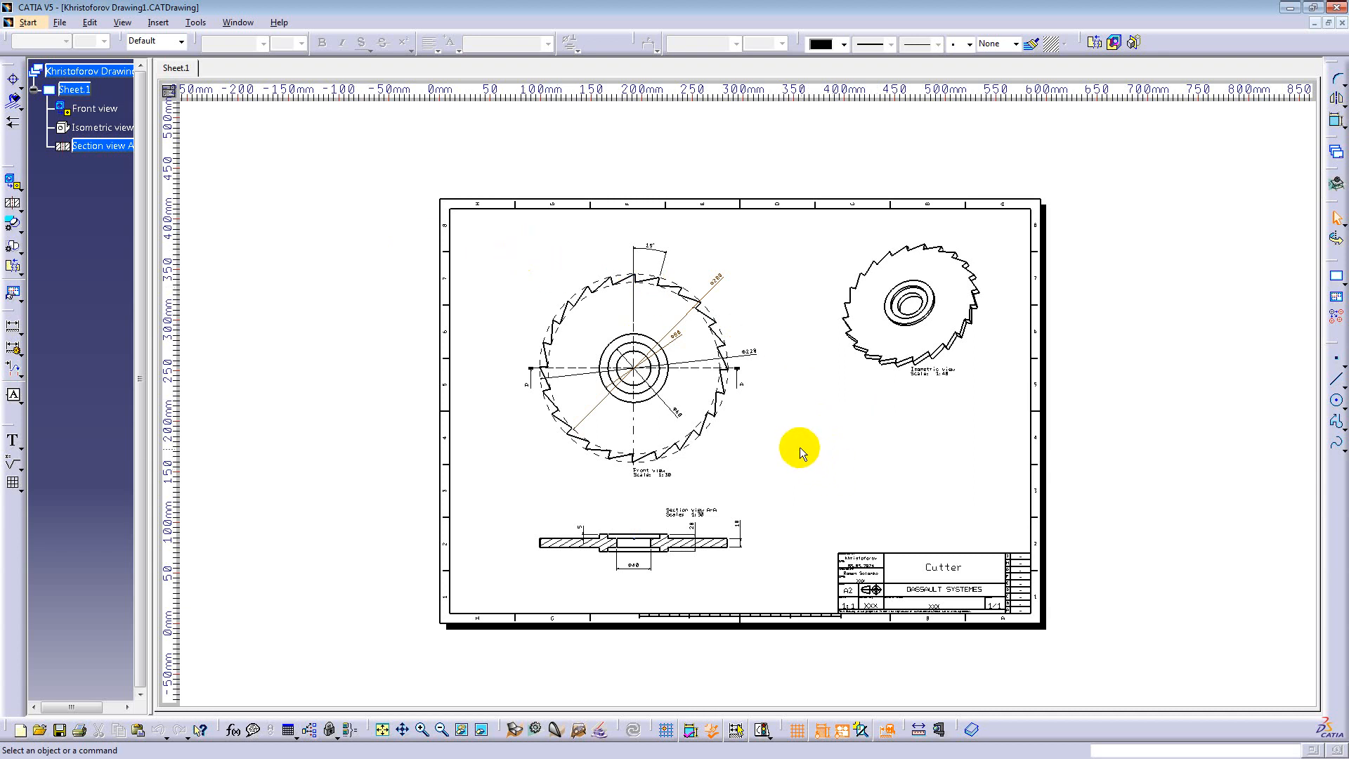
mouse_move(800, 447)
middle_mouse_down()
mouse_move(789, 377)
mouse_move(736, 425)
middle_mouse_up()
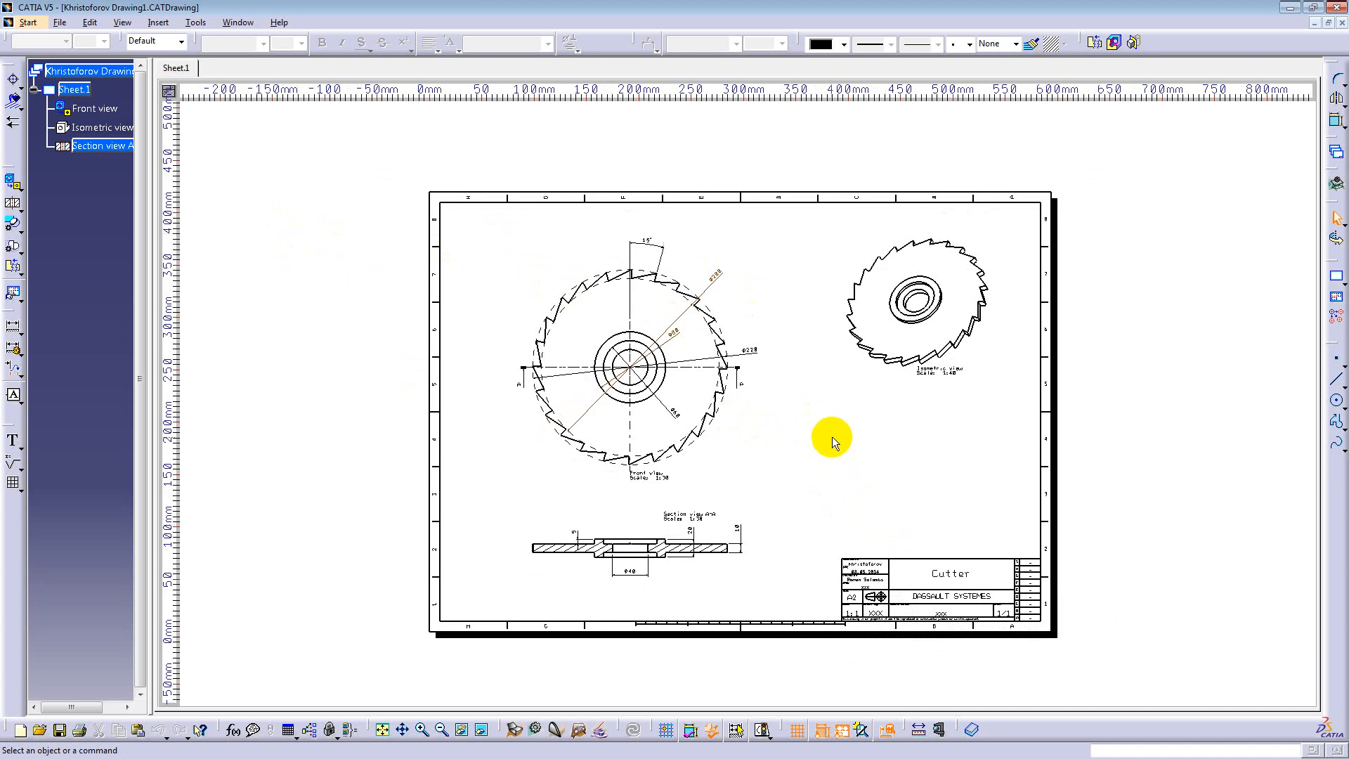
mouse_move(756, 444)
middle_mouse_down("ctrl")
mouse_move(745, 390)
mouse_move(746, 413)
middle_mouse_up("ctrl")
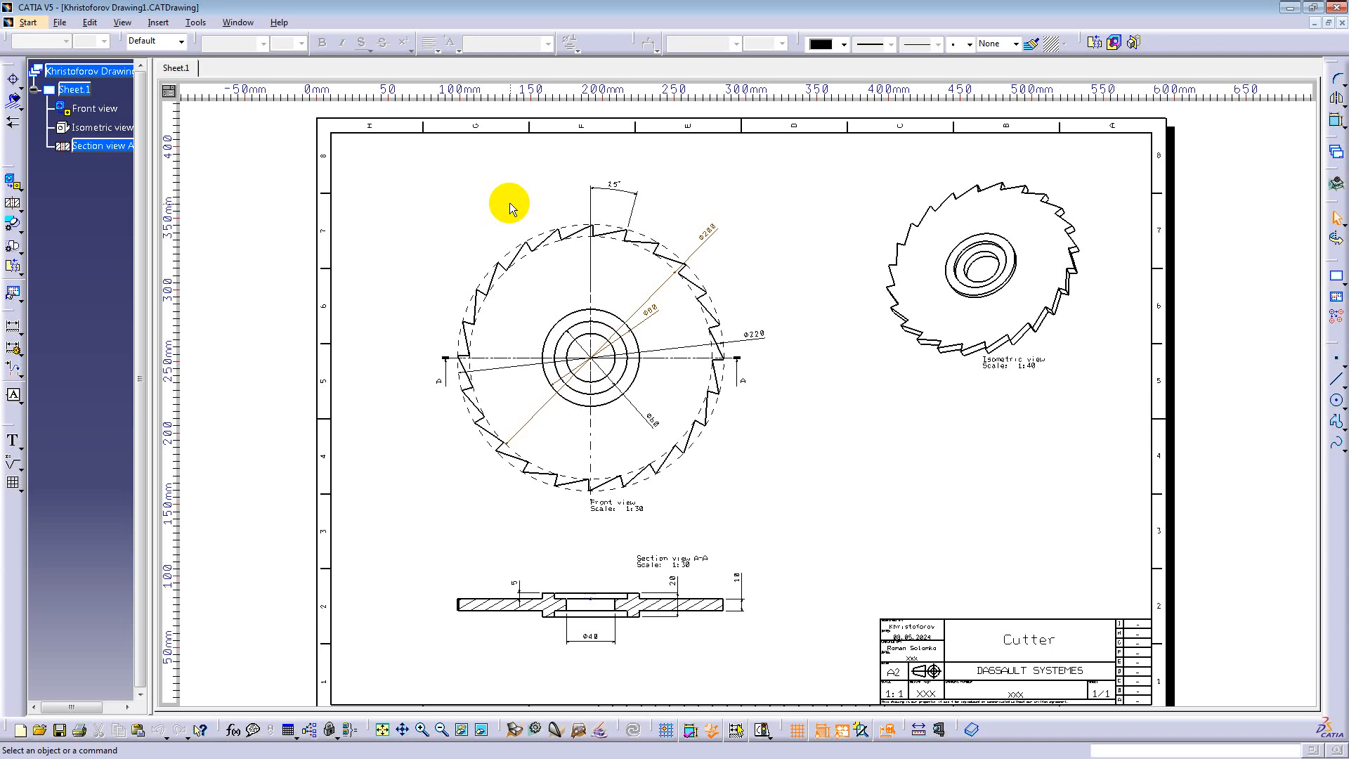
middle_click_drag(508, 201, 506, 237, "ctrl")
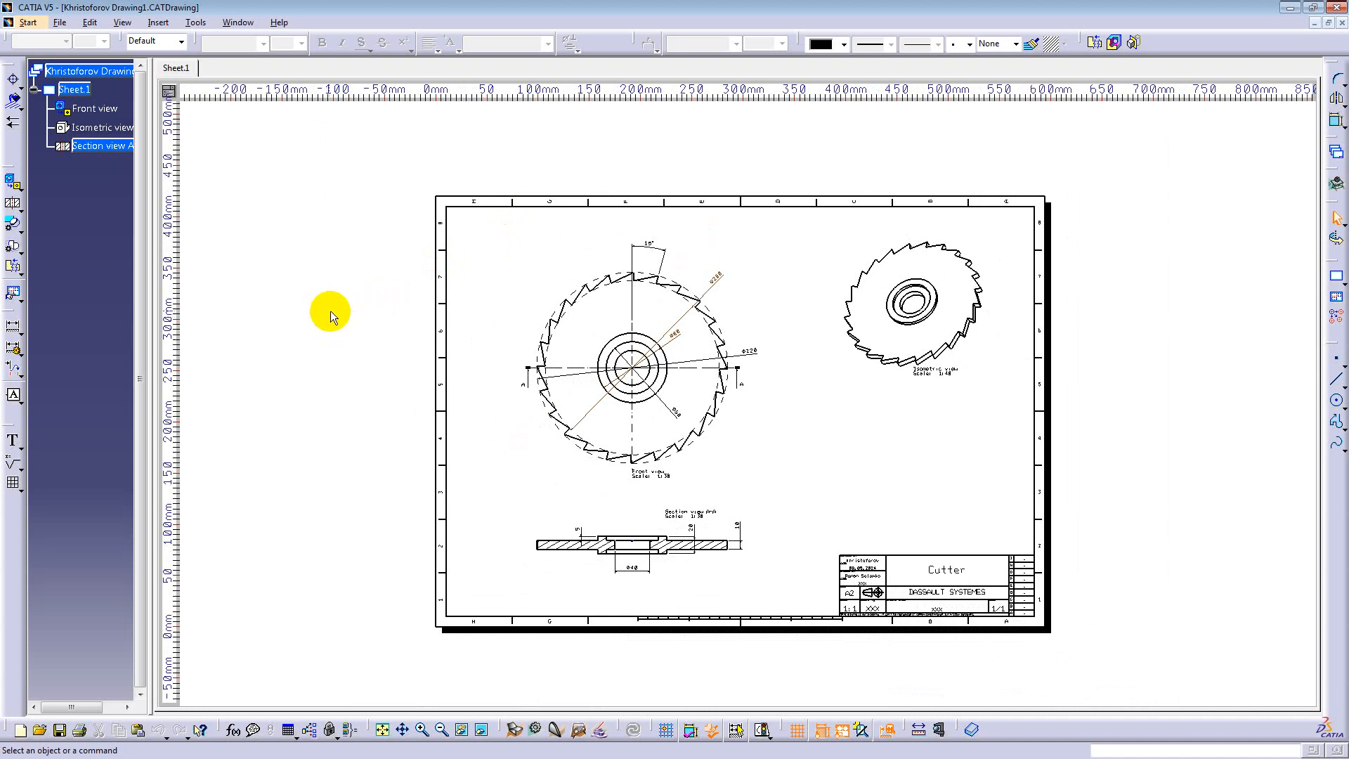
left_click_drag(140, 227, 171, 217)
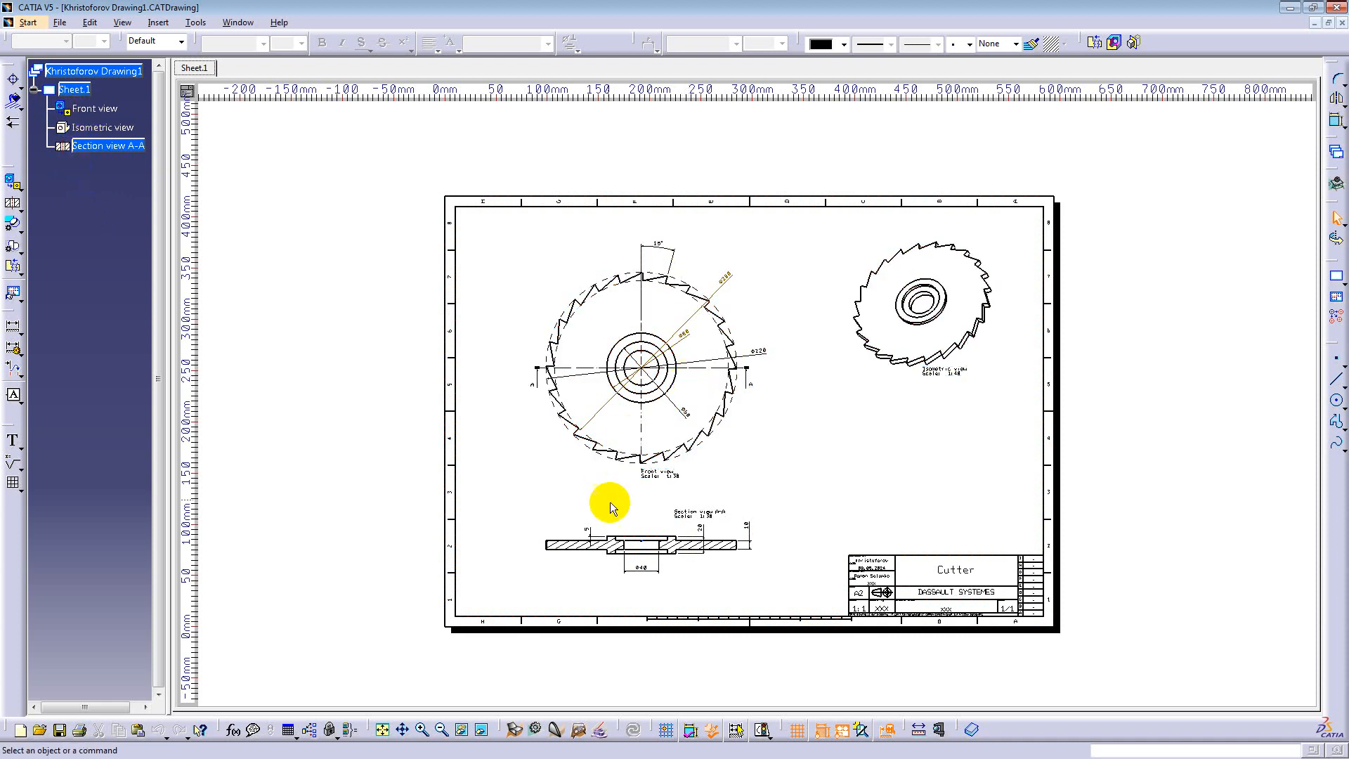
double_click(93, 147)
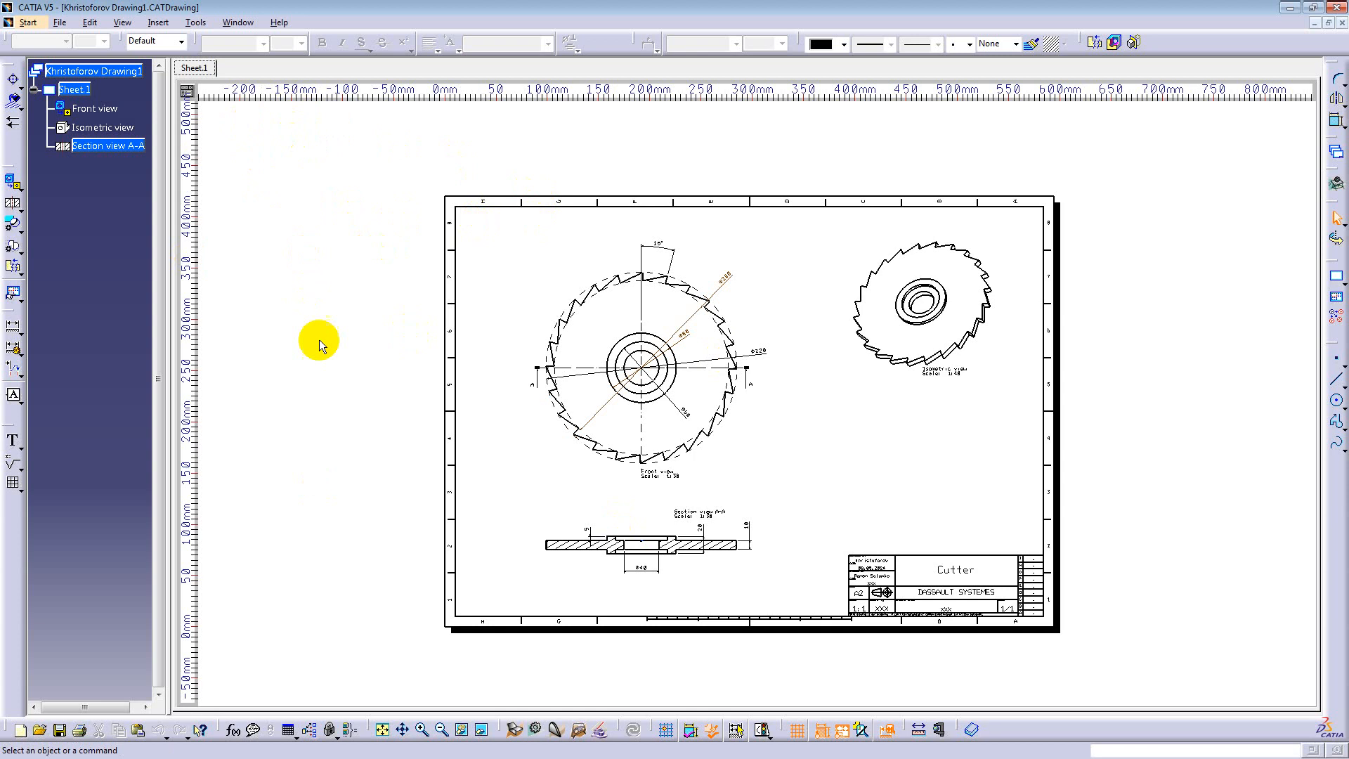
Step: Switch the cutter drawing to its sheet background, with the frame and the Cutter title block in close view
left_click(120, 22)
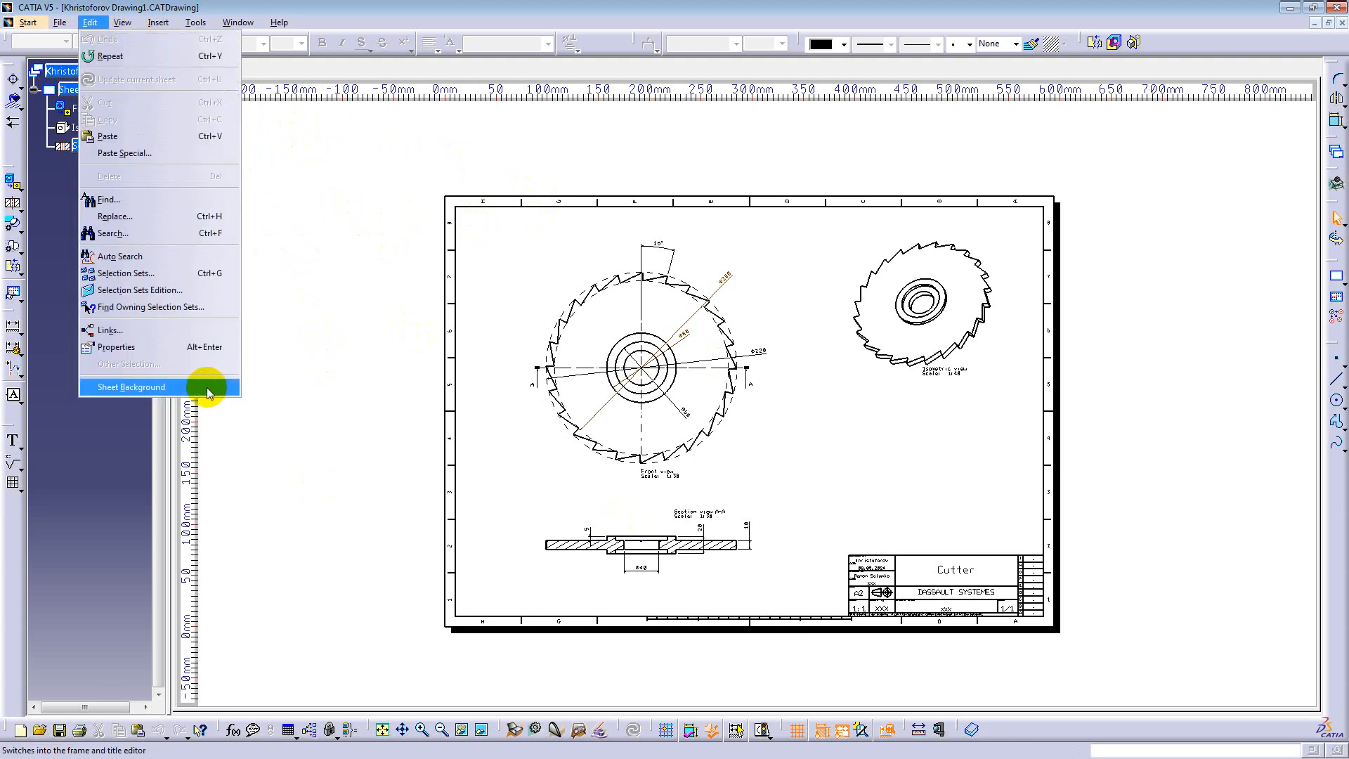
left_click(206, 385)
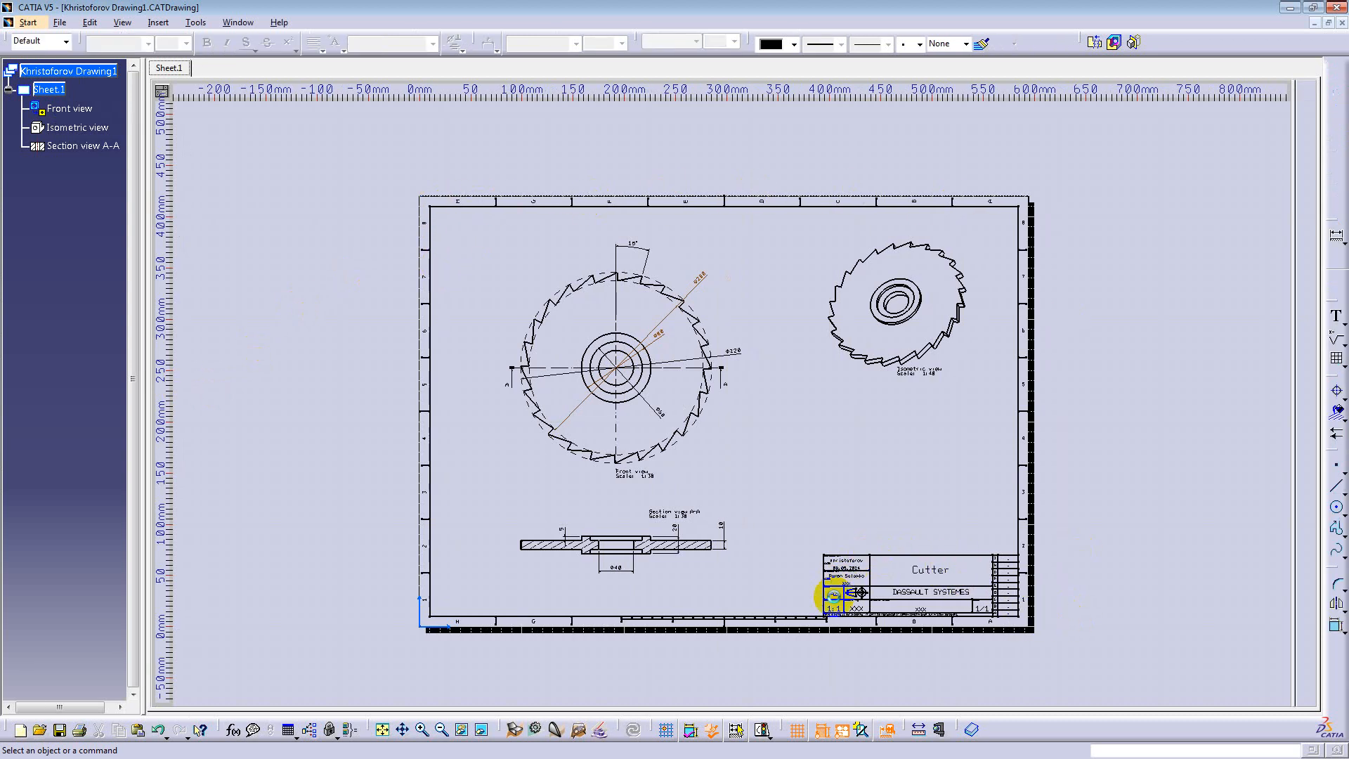
mouse_move(918, 578)
middle_mouse_down()
mouse_move(876, 524)
mouse_move(849, 452)
mouse_move(907, 516)
mouse_move(819, 379)
mouse_move(845, 516)
middle_mouse_up()
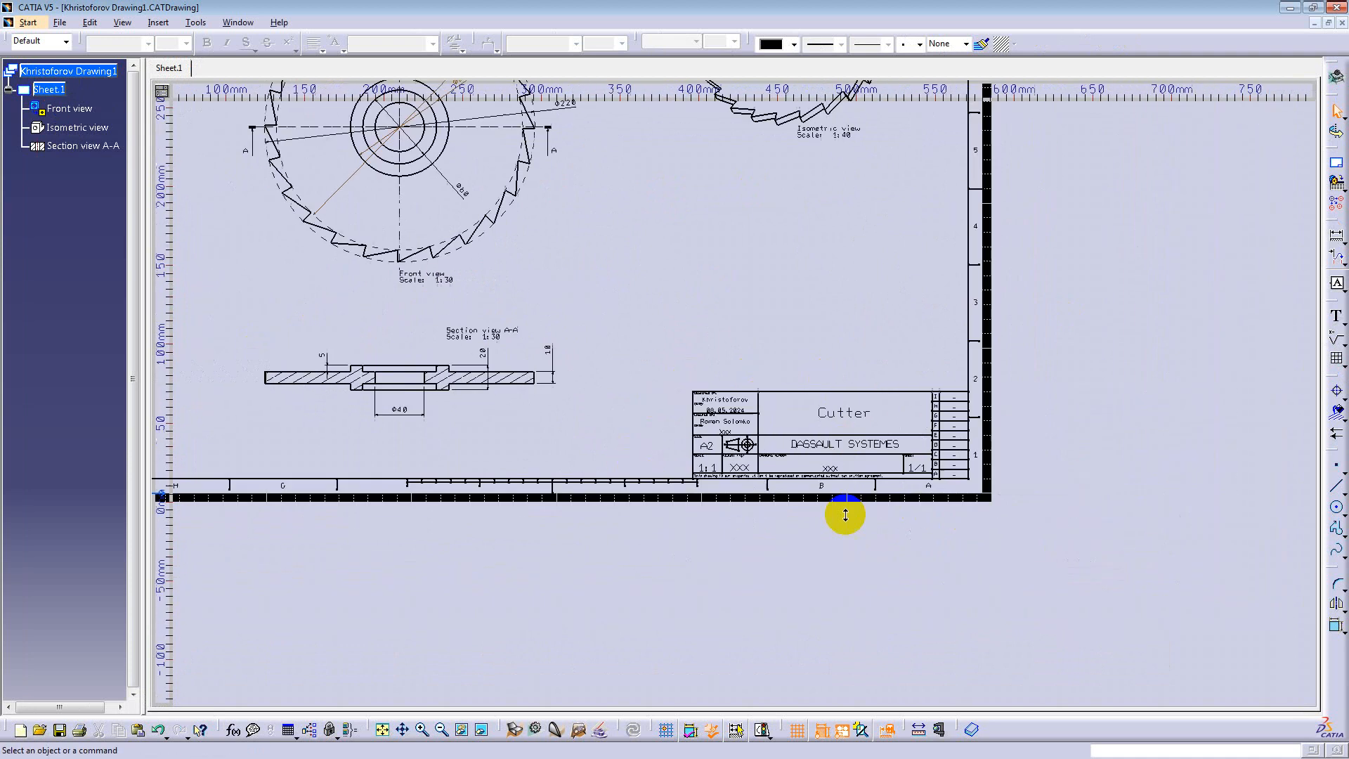
Step: Return the cutter drawing from the sheet background to its working views
left_click(121, 22)
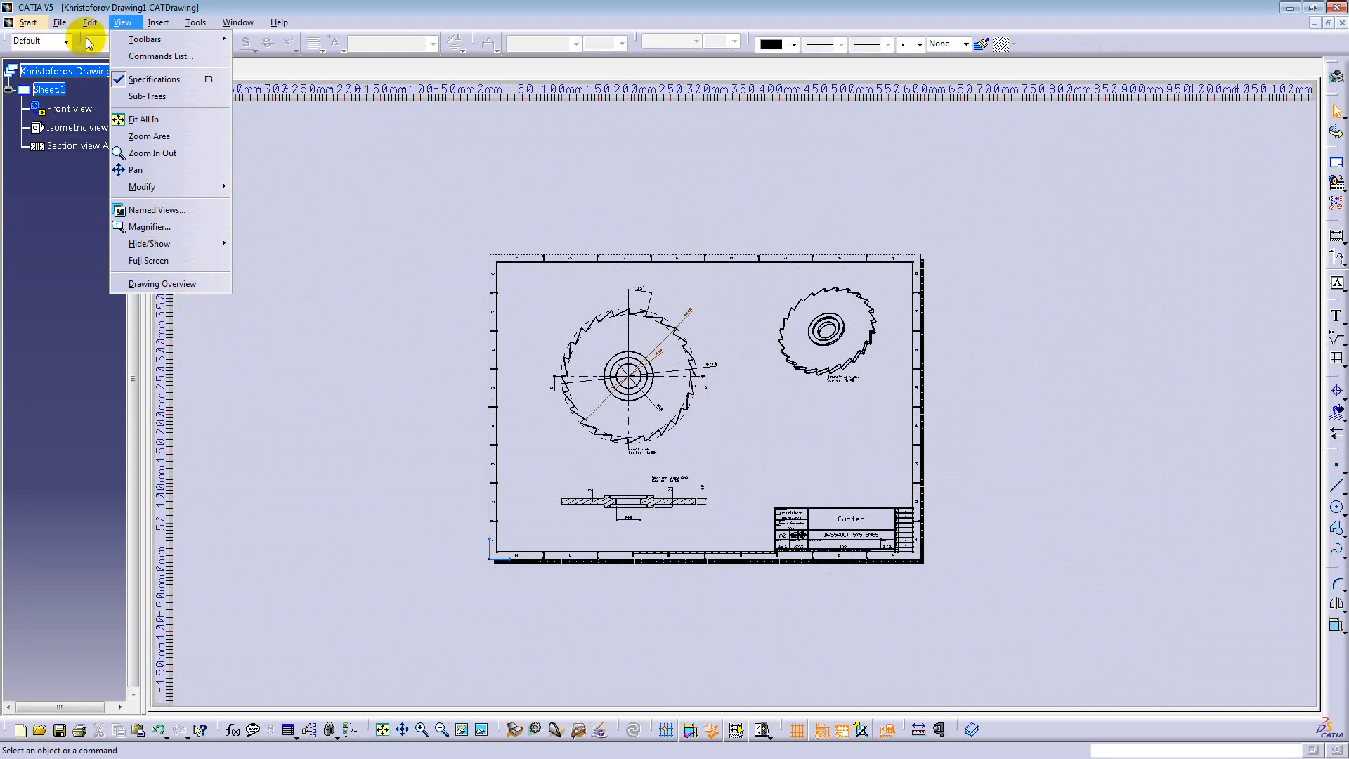
left_click(155, 385)
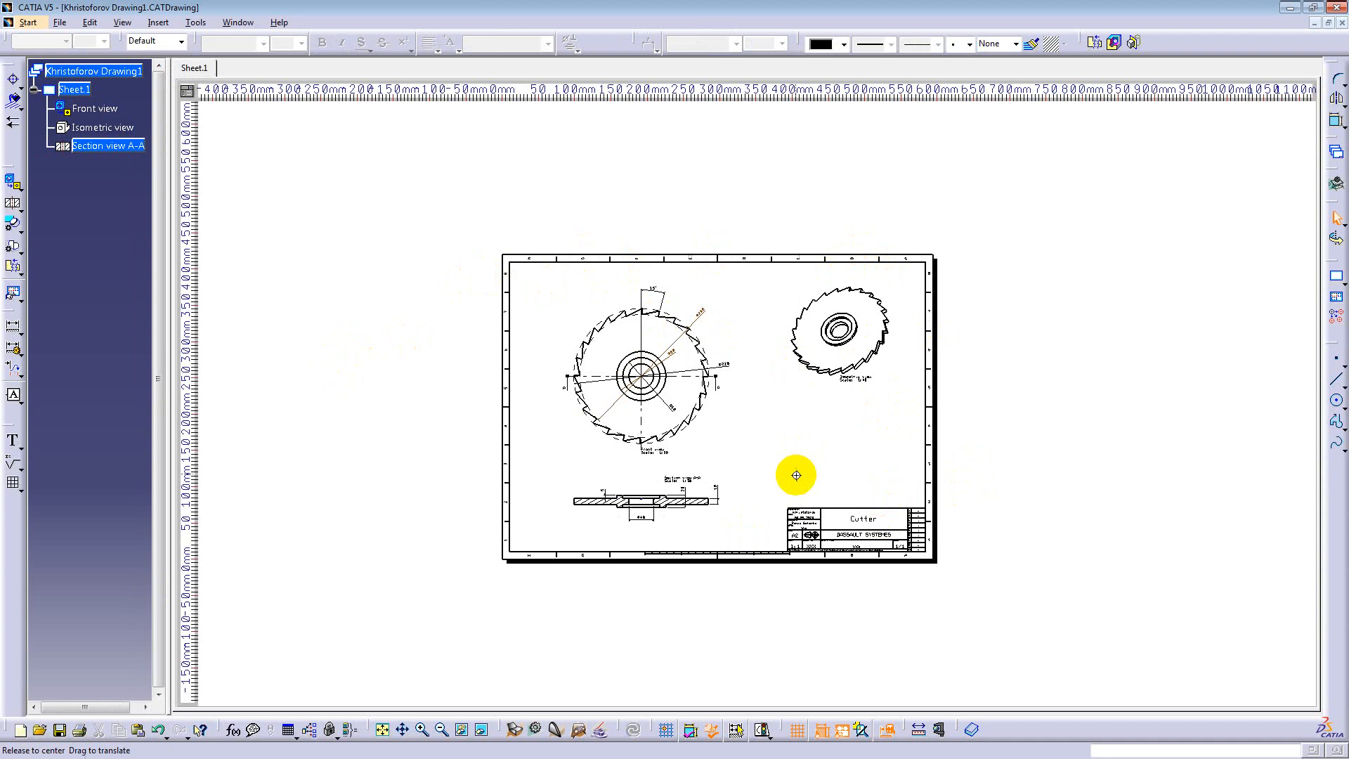
middle_click_drag(794, 470, 803, 429)
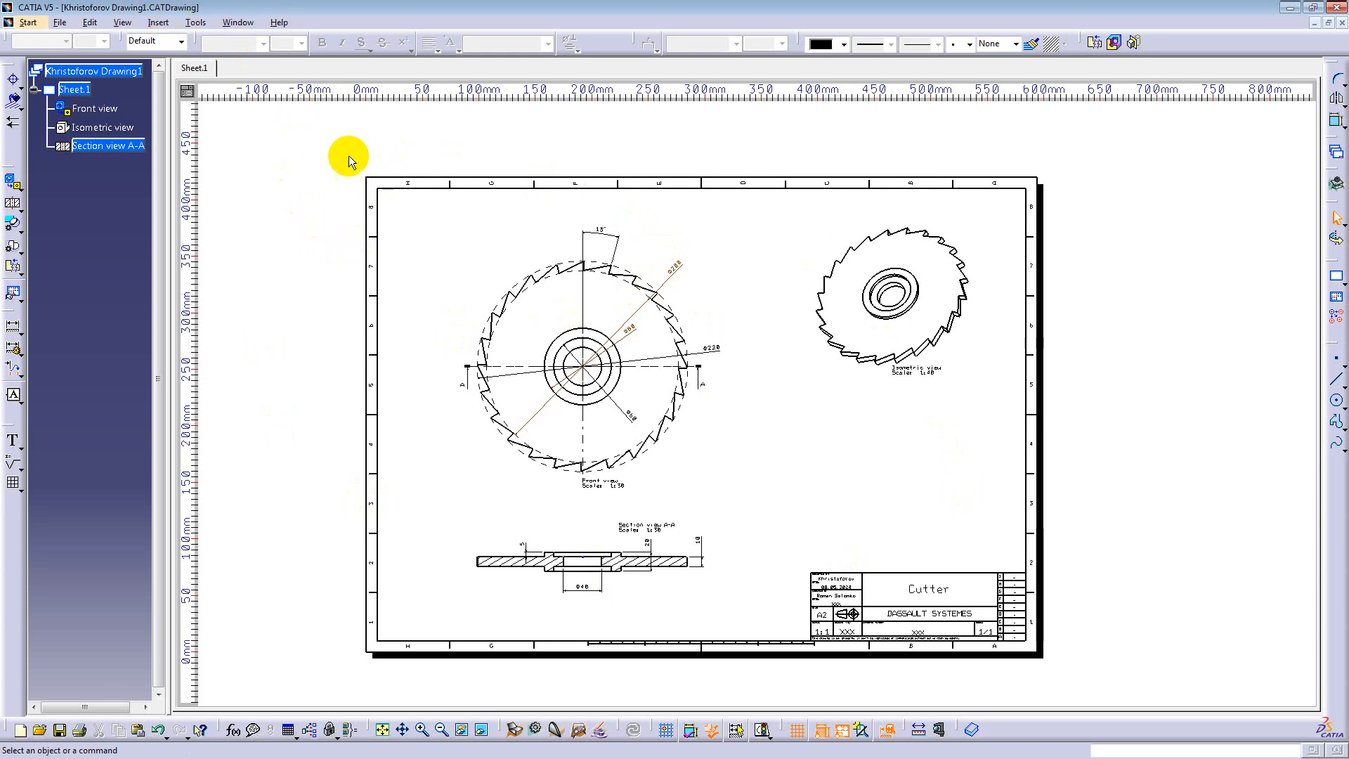
Step: Check the 3D model behind the drawing by switching to the cutter's CATPart and returning to the CATDrawing
left_click(236, 24)
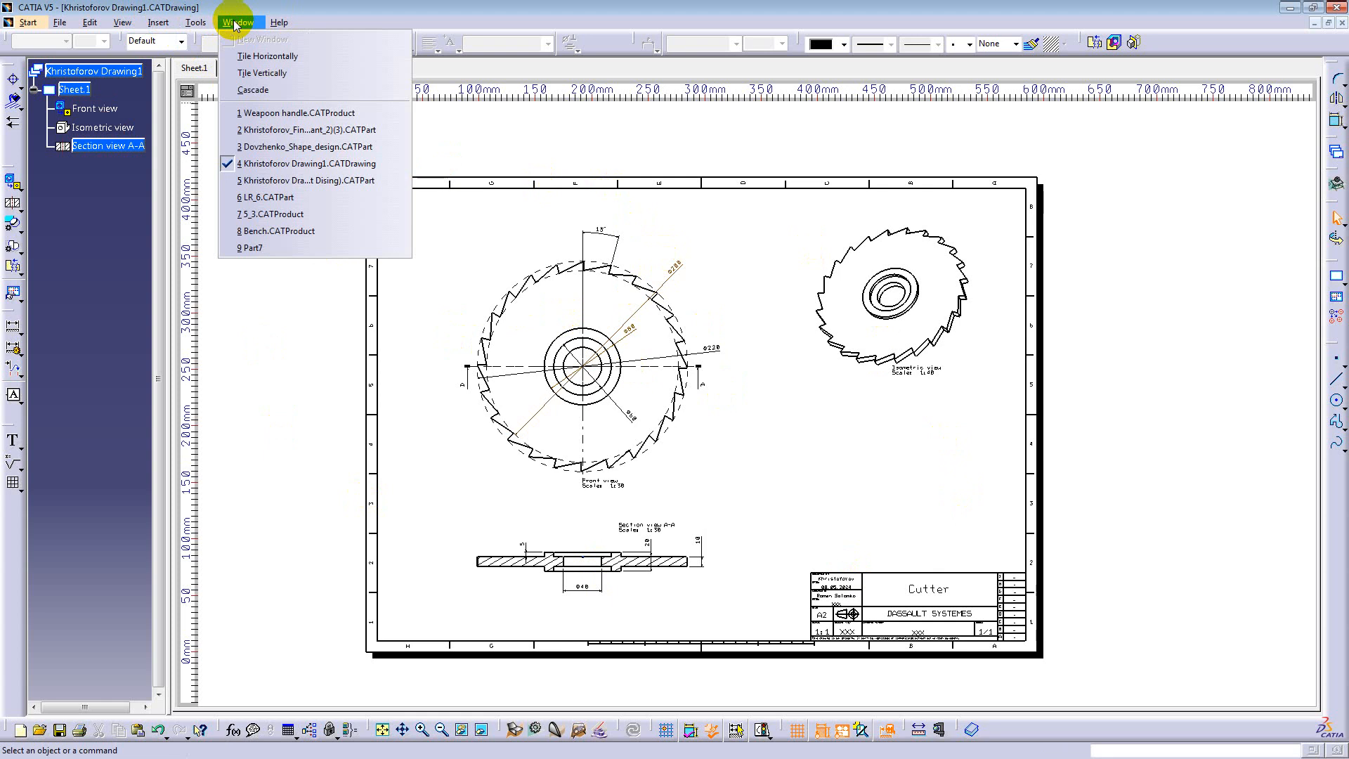
left_click(685, 141)
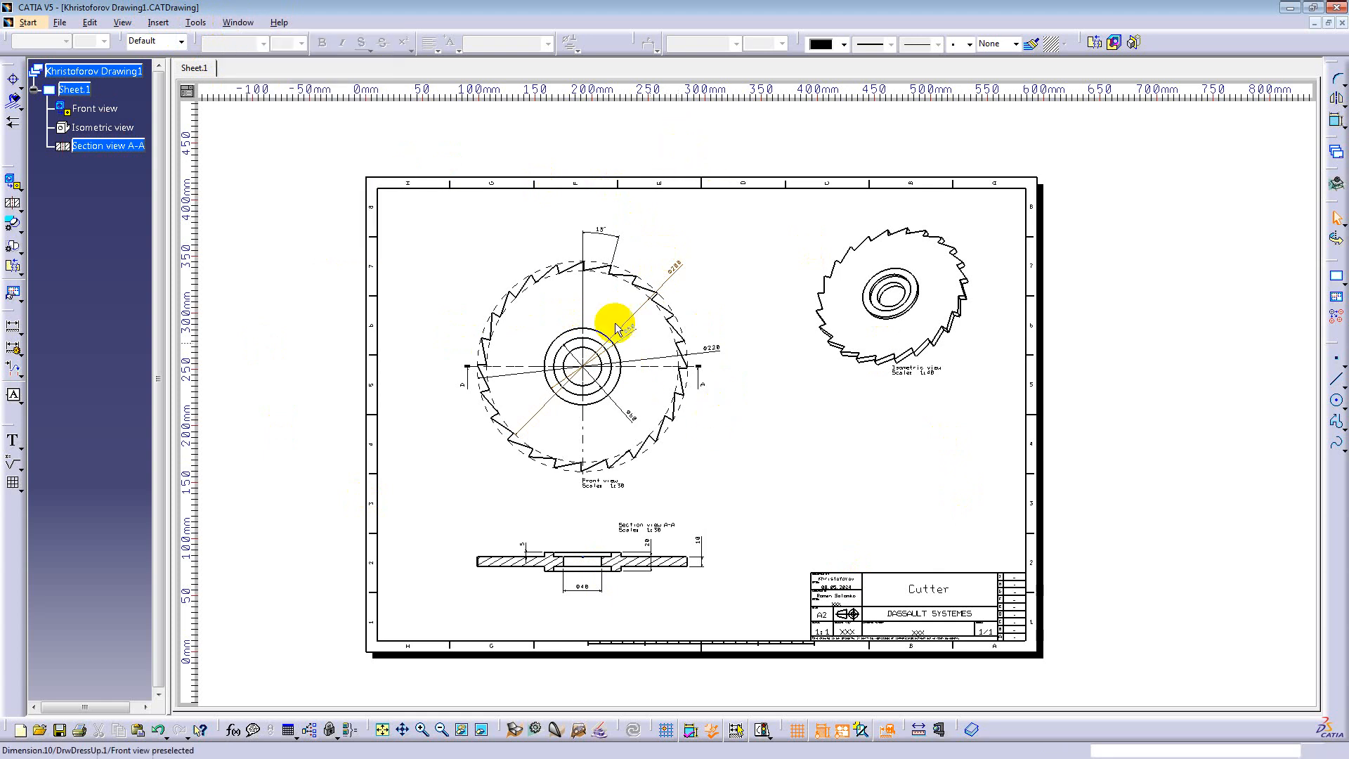
left_click(238, 23)
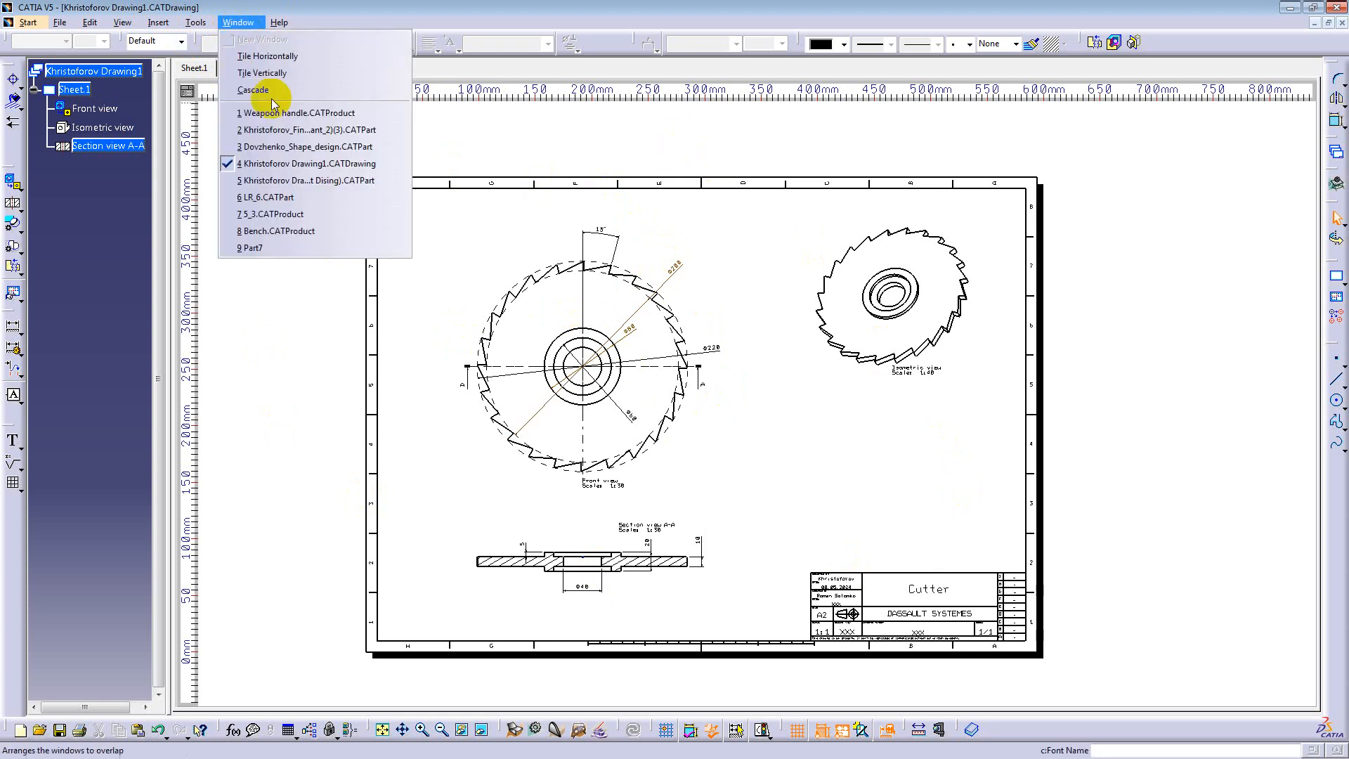
left_click(285, 177)
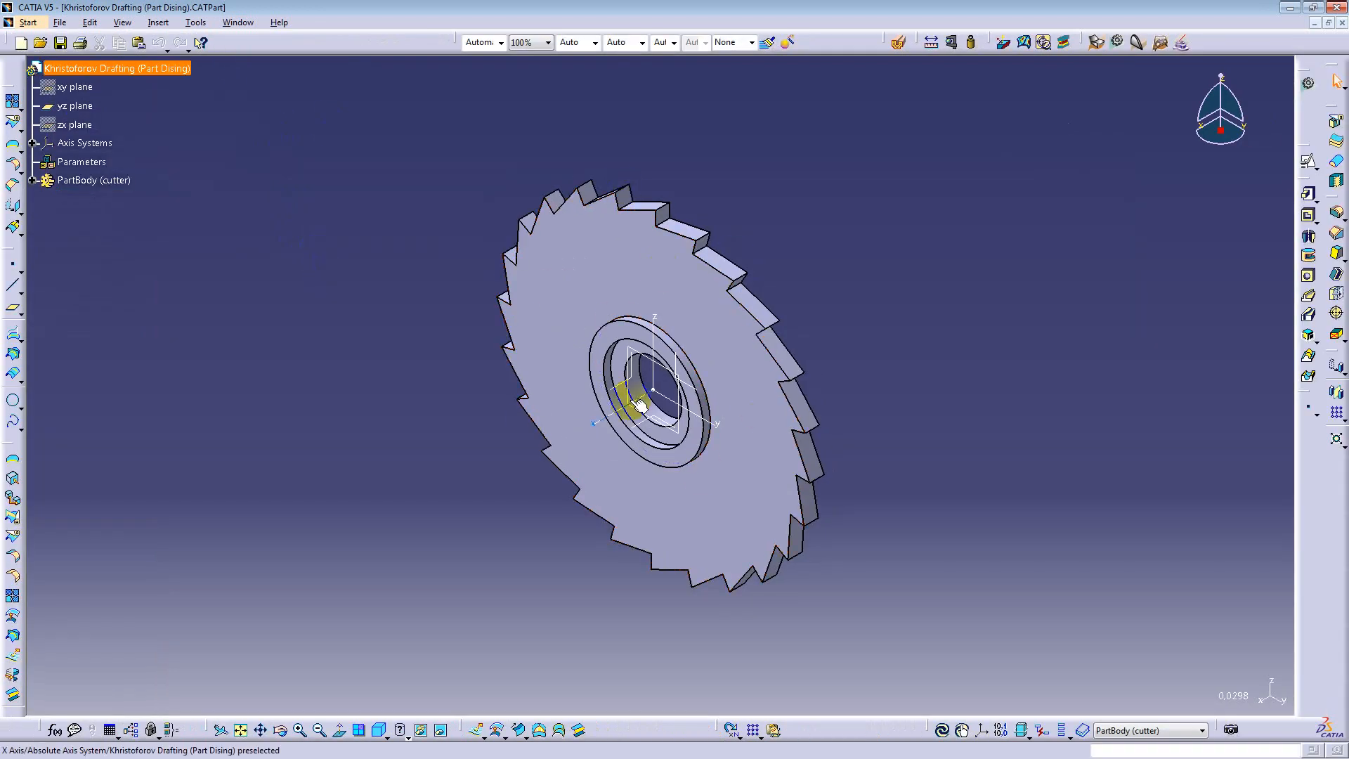
left_click(238, 22)
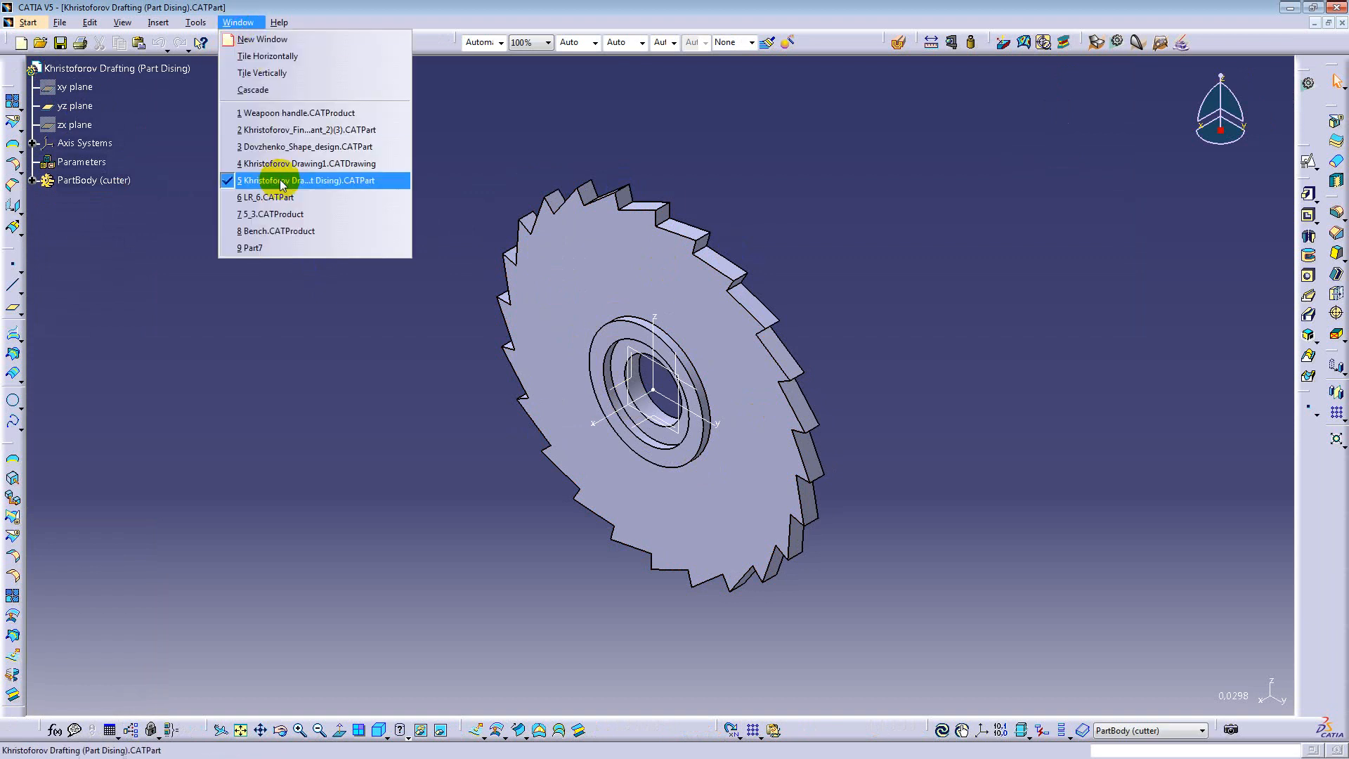
left_click(300, 167)
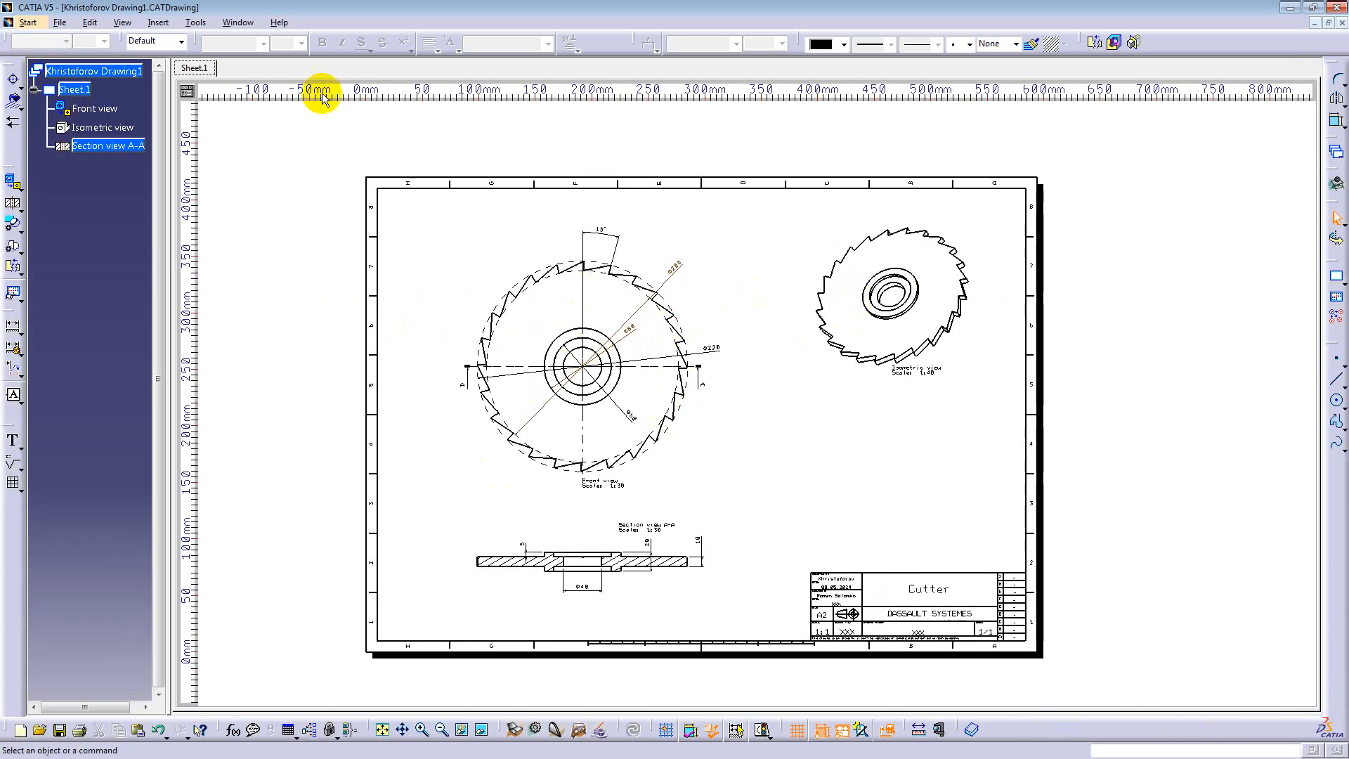
Step: Switch to the cutter's CATPart and start a positioned sketch on the toothed disc's flat face, with implicit origin and orientation
left_click(238, 23)
left_click(290, 180)
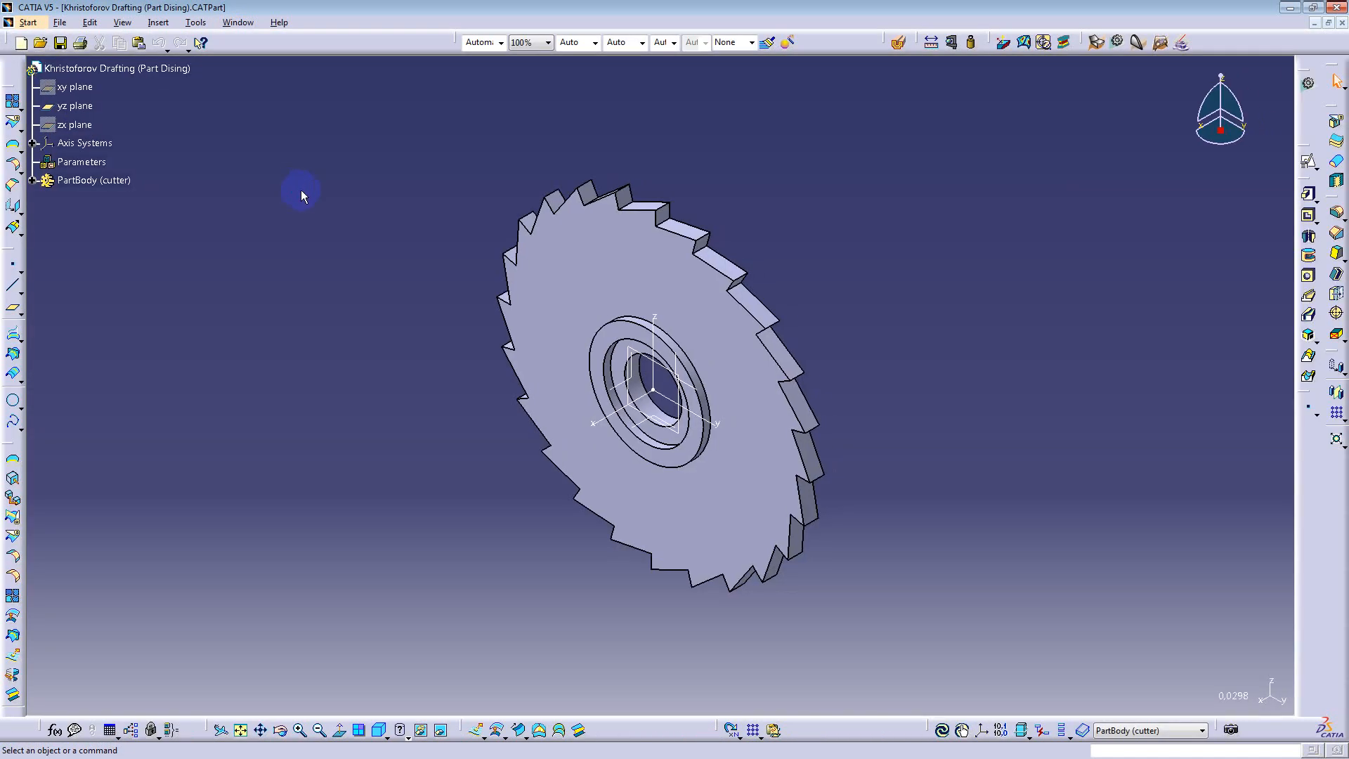
middle_click_drag(460, 377, 696, 318)
left_click(604, 239)
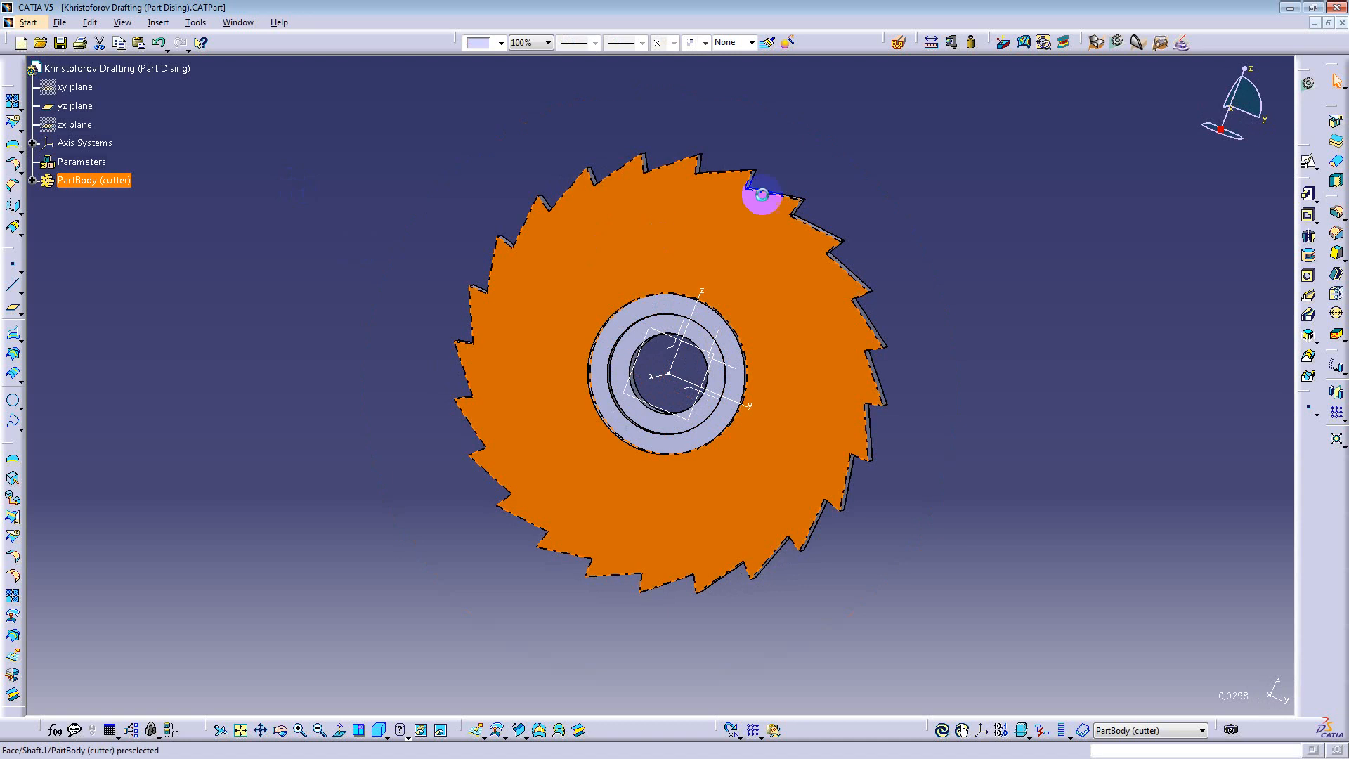
left_click(1301, 170)
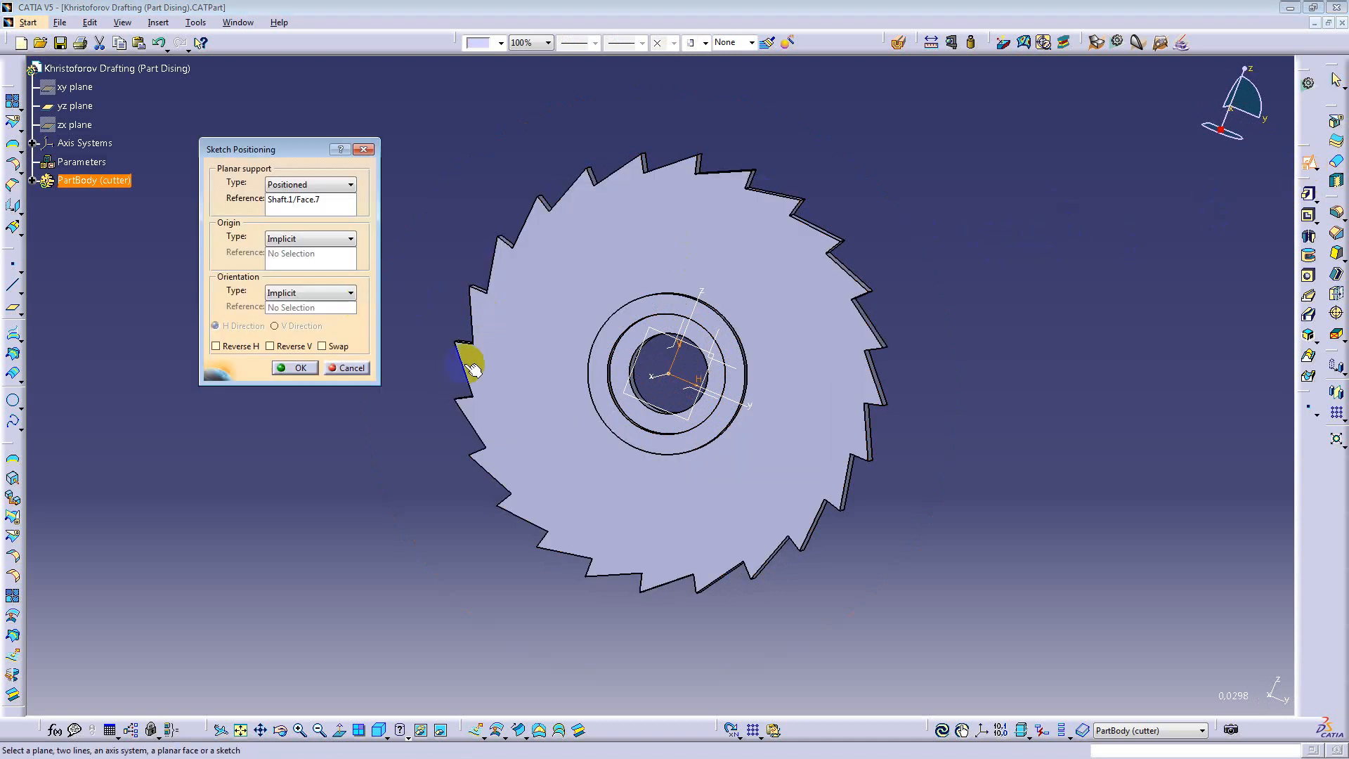
left_click(295, 368)
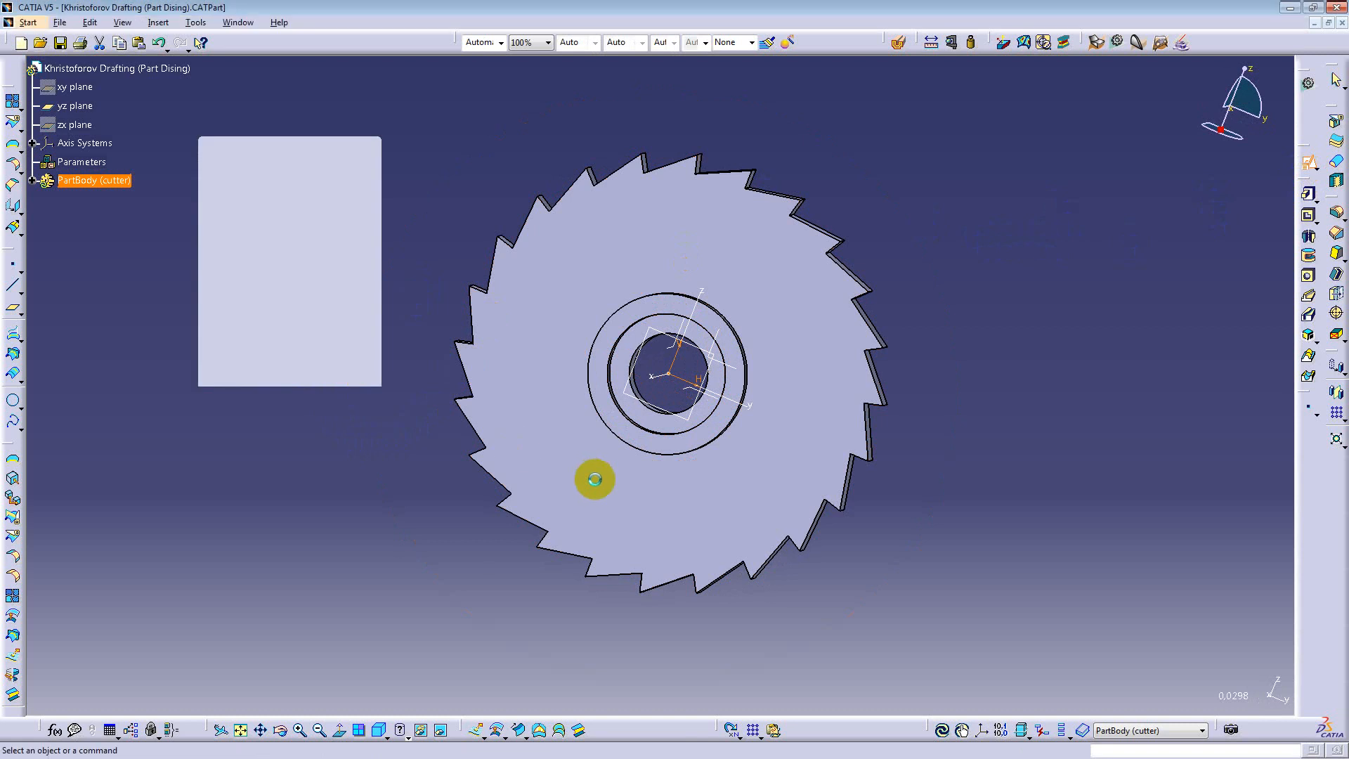
Step: Sketch a small circle between the hub and the teeth, place its dimension outside the circle, and finish the sketch
left_click(1337, 222)
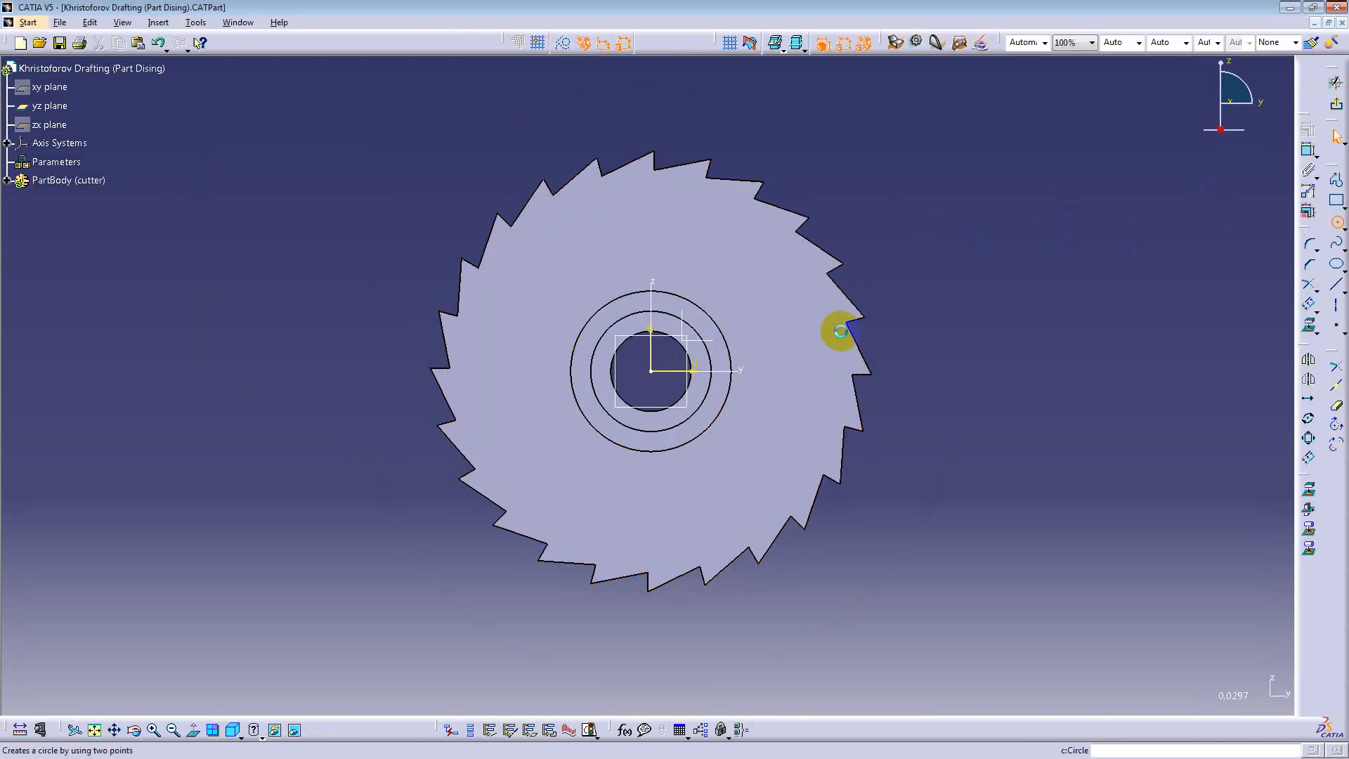
left_click(716, 261)
left_click(727, 271)
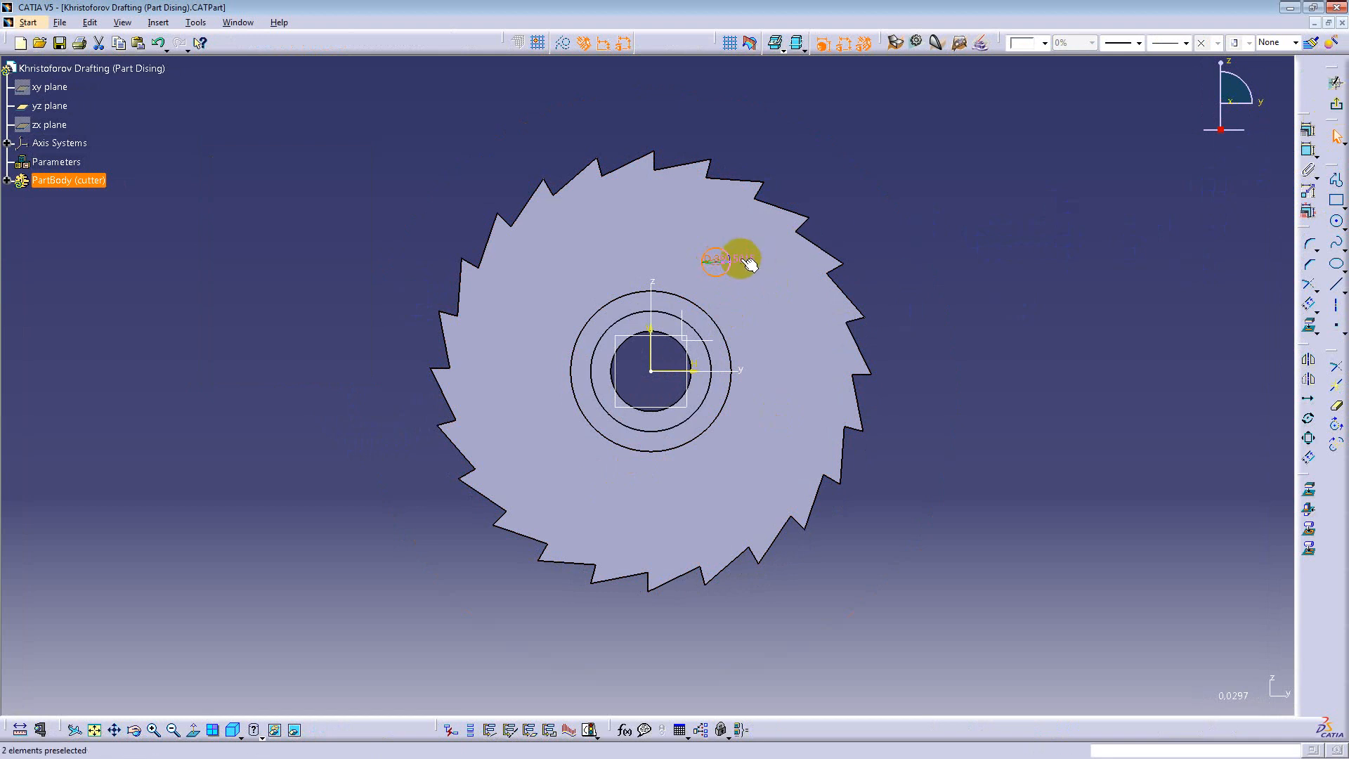
left_click_drag(748, 264, 860, 260)
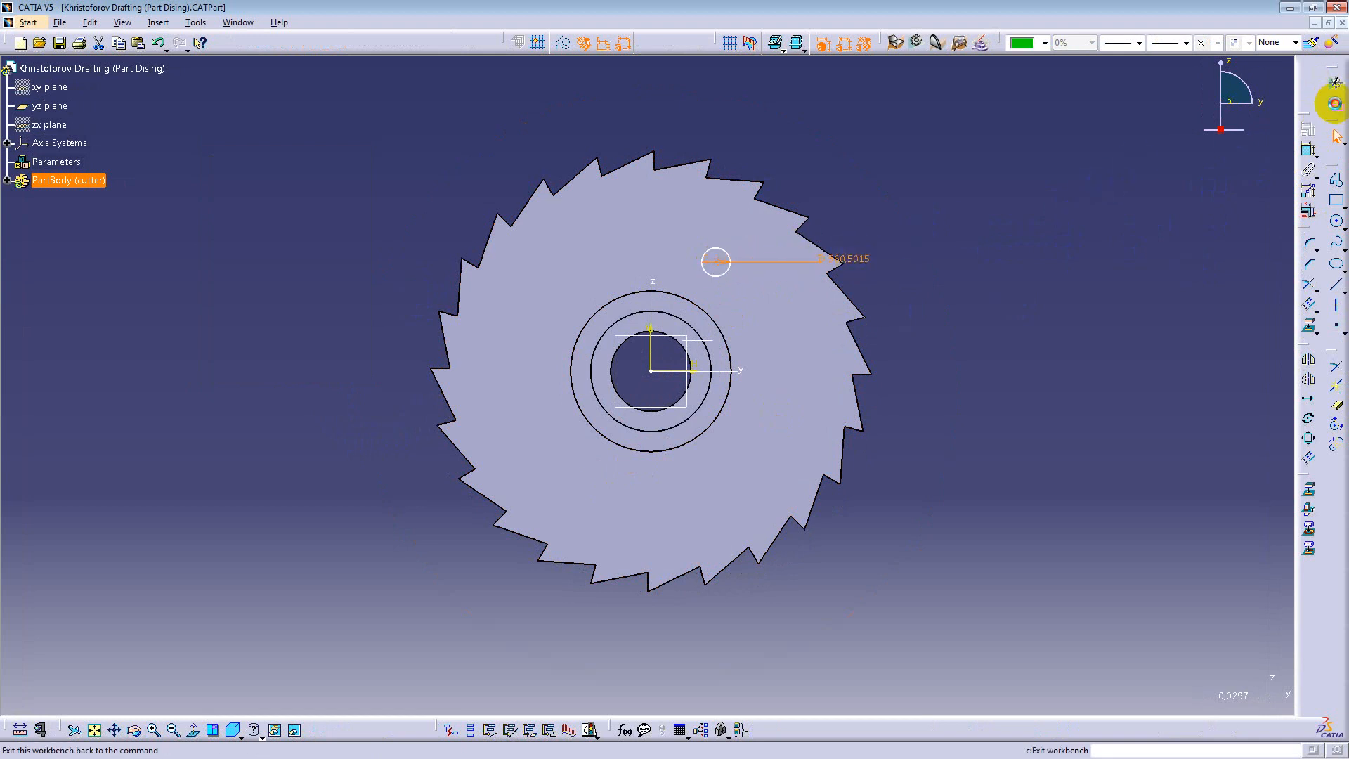
left_click(1336, 104)
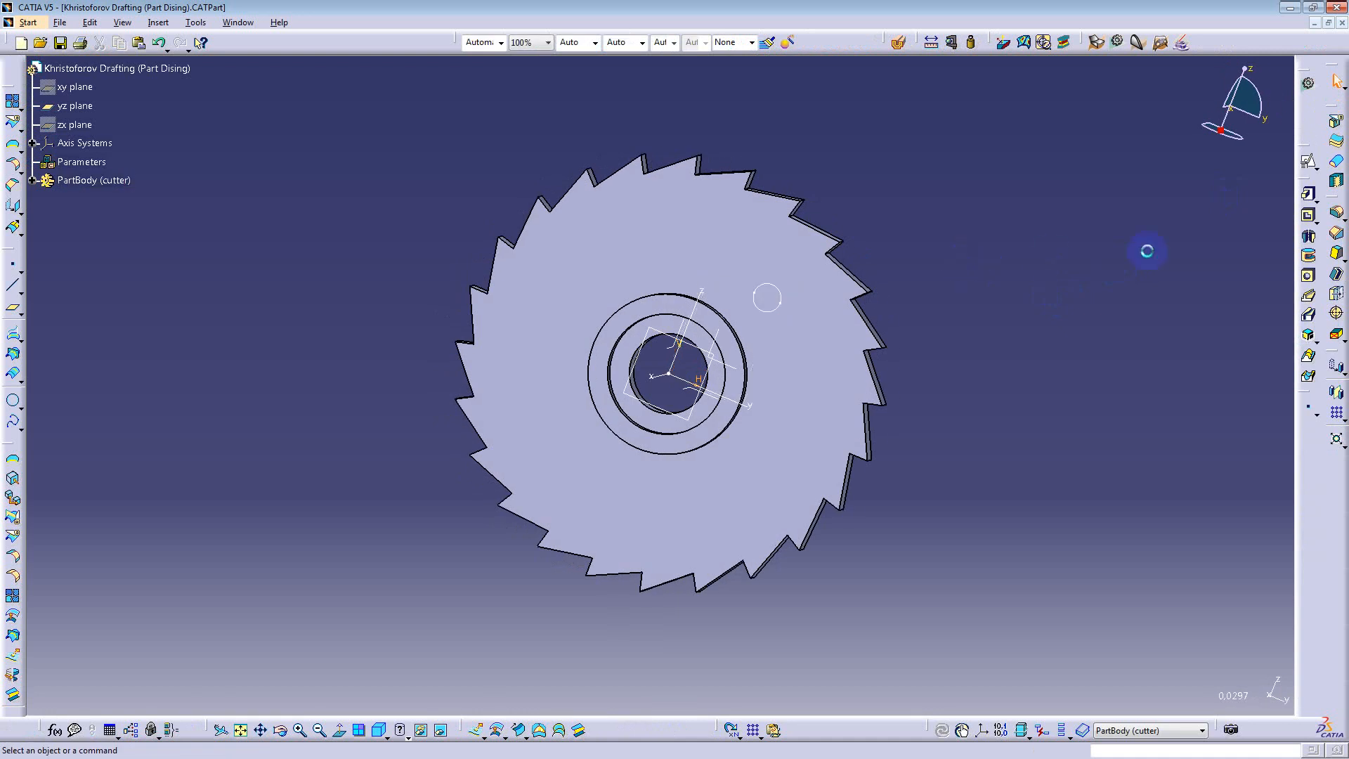
Step: Set up a pocket from the small circle sketch on the cutter's face and reverse its direction
left_click(1308, 216)
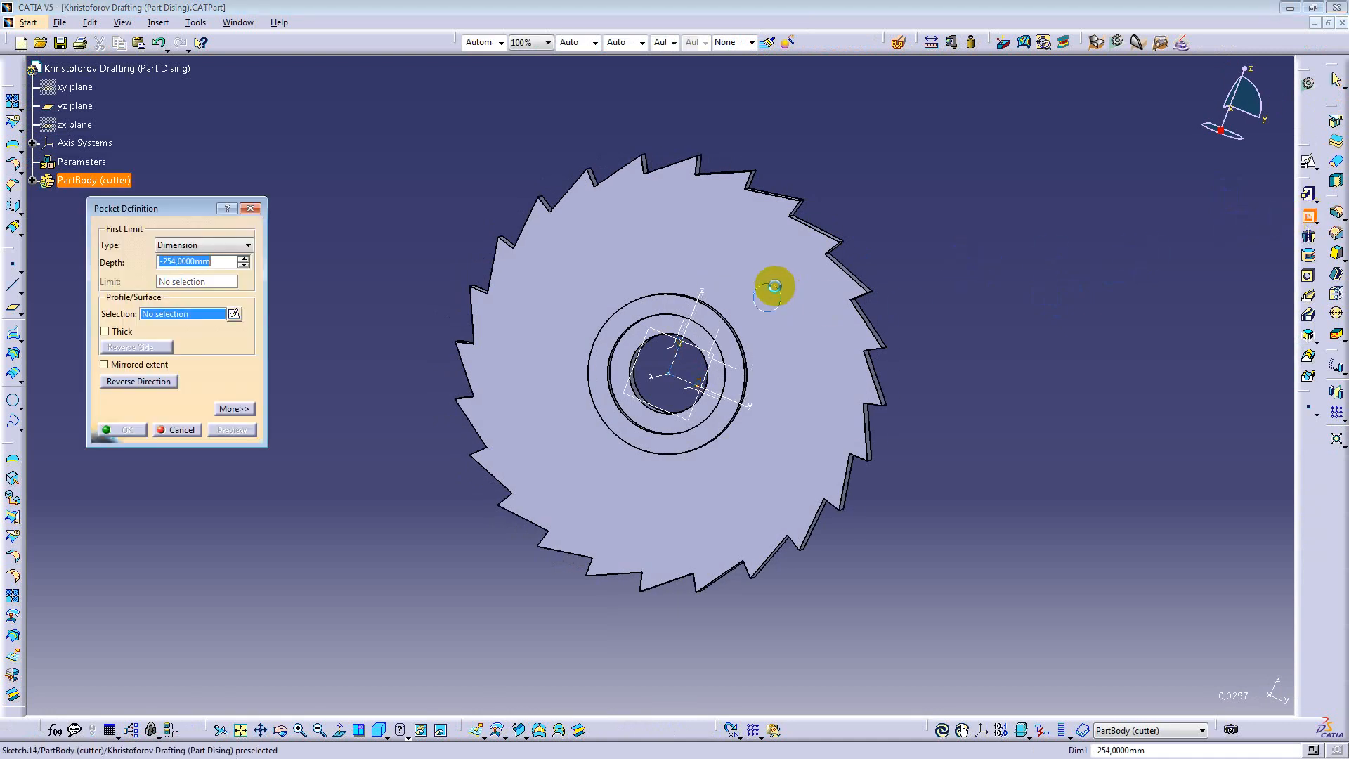
left_click(781, 292)
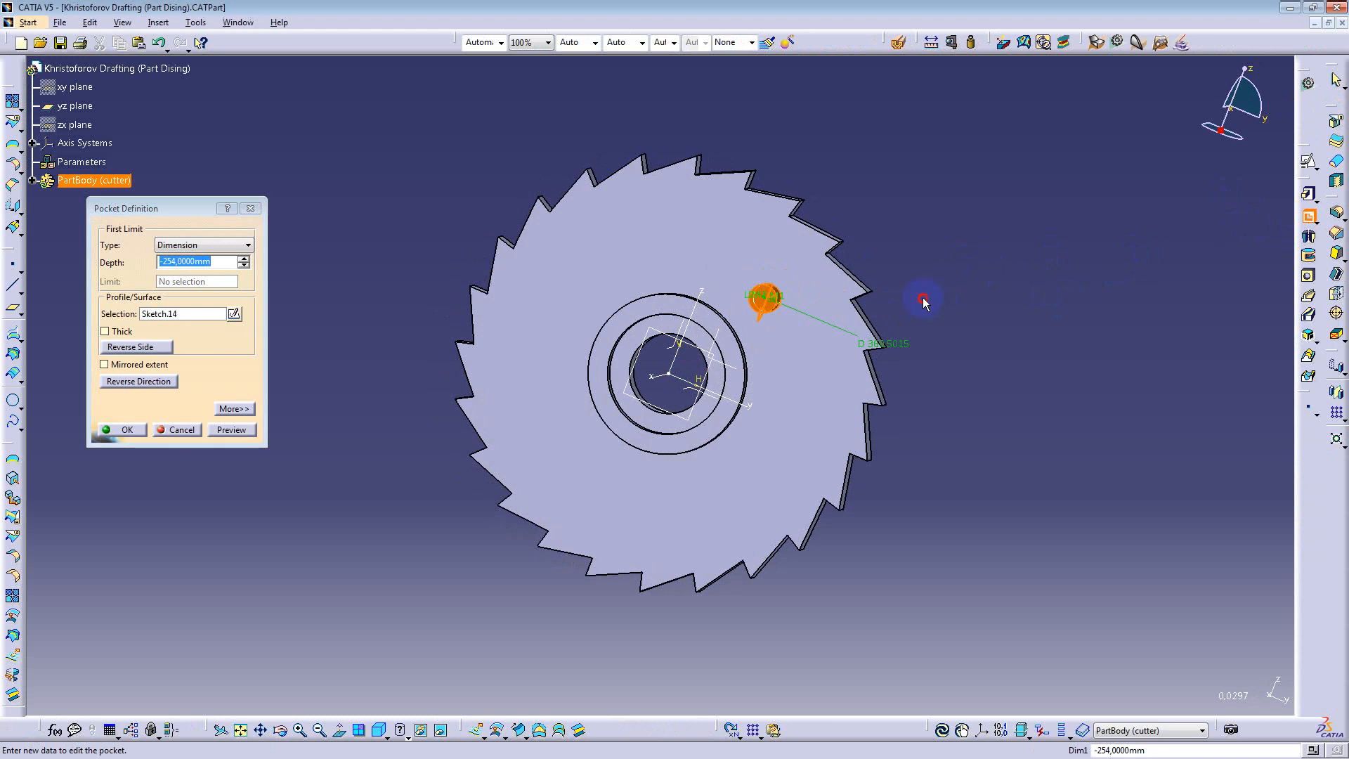
mouse_move(922, 295)
middle_mouse_down()
mouse_move(743, 401)
mouse_move(734, 306)
middle_mouse_up()
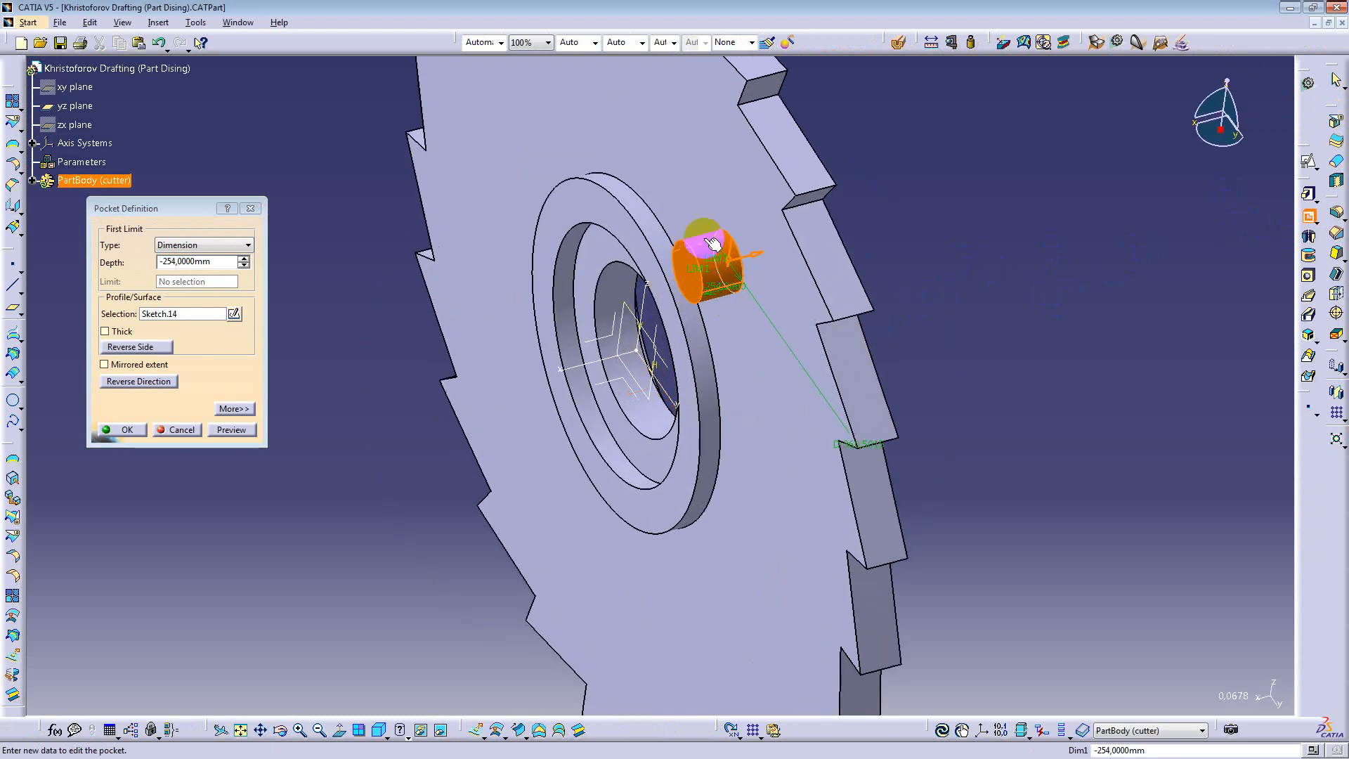
left_click(130, 347)
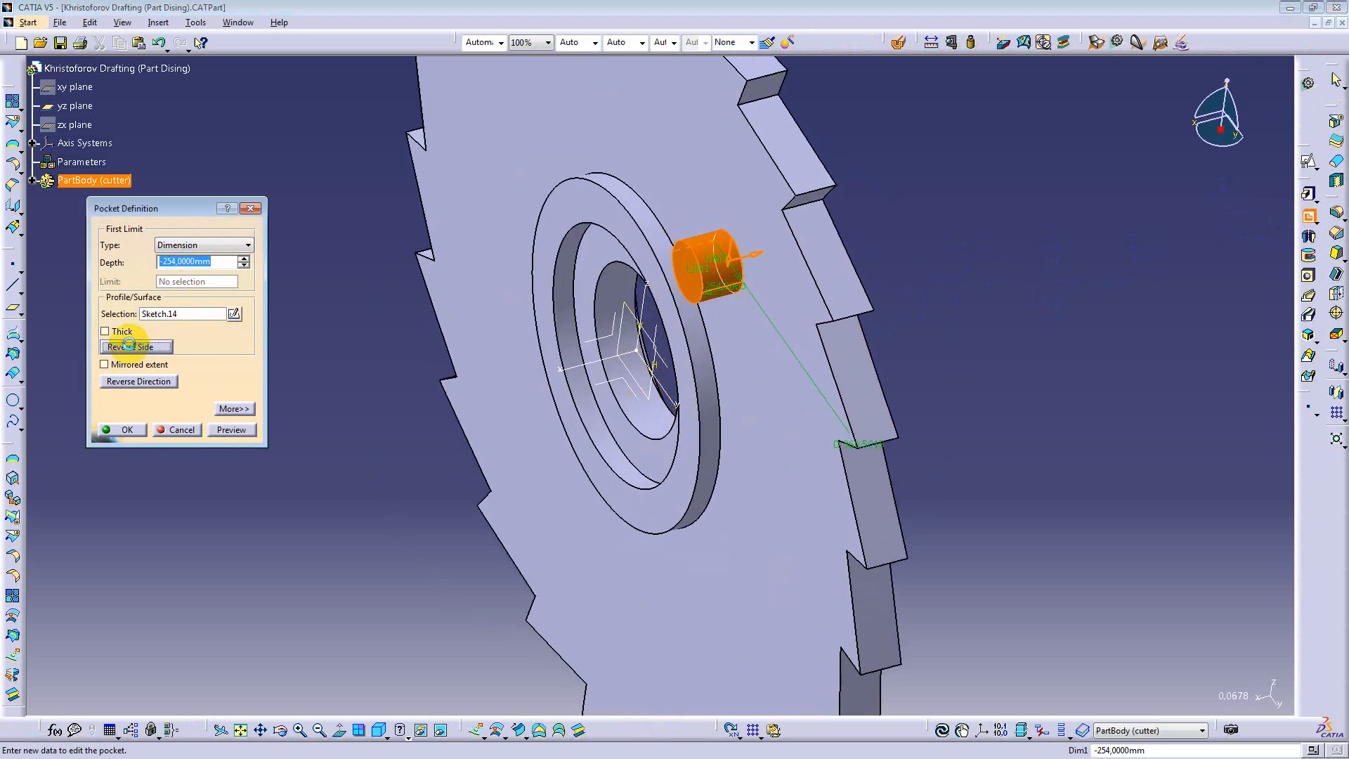
left_click(133, 348)
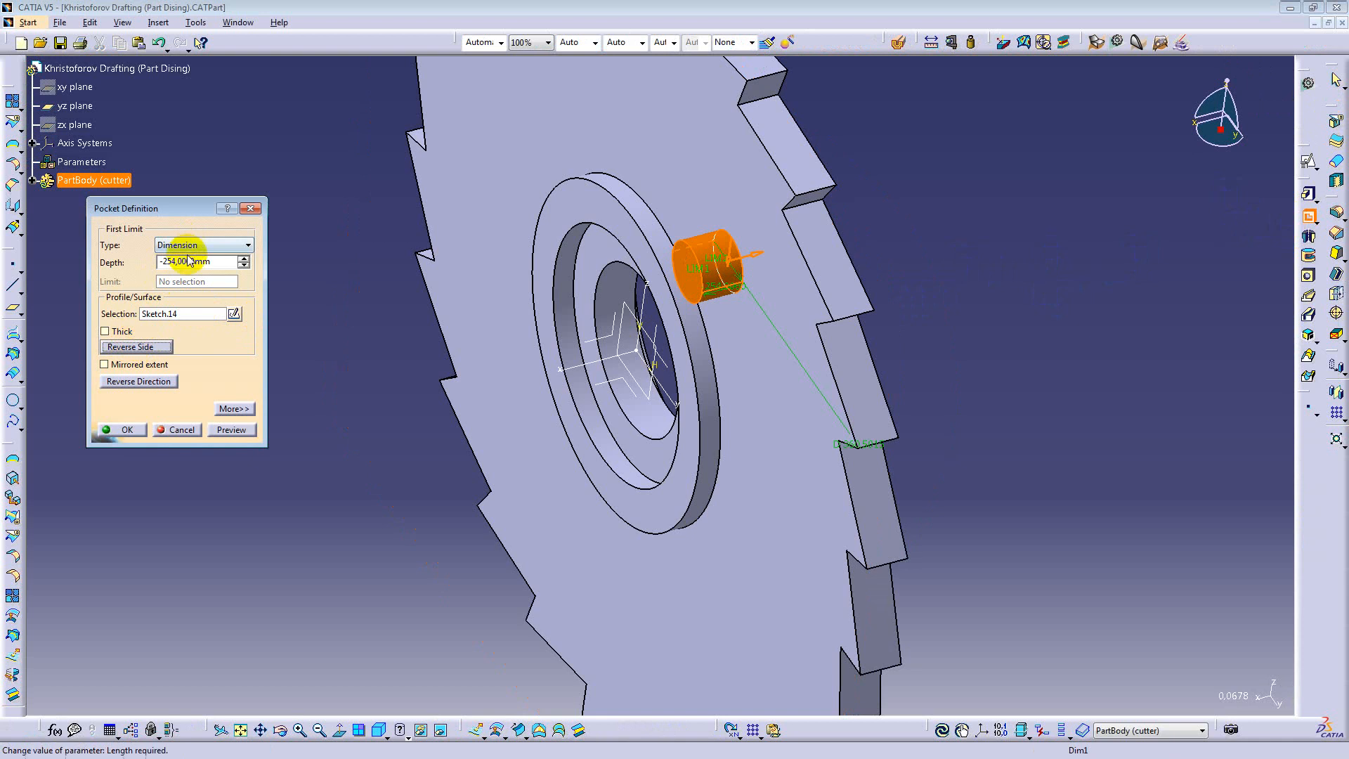
left_click(139, 381)
middle_click_drag(710, 338, 771, 370)
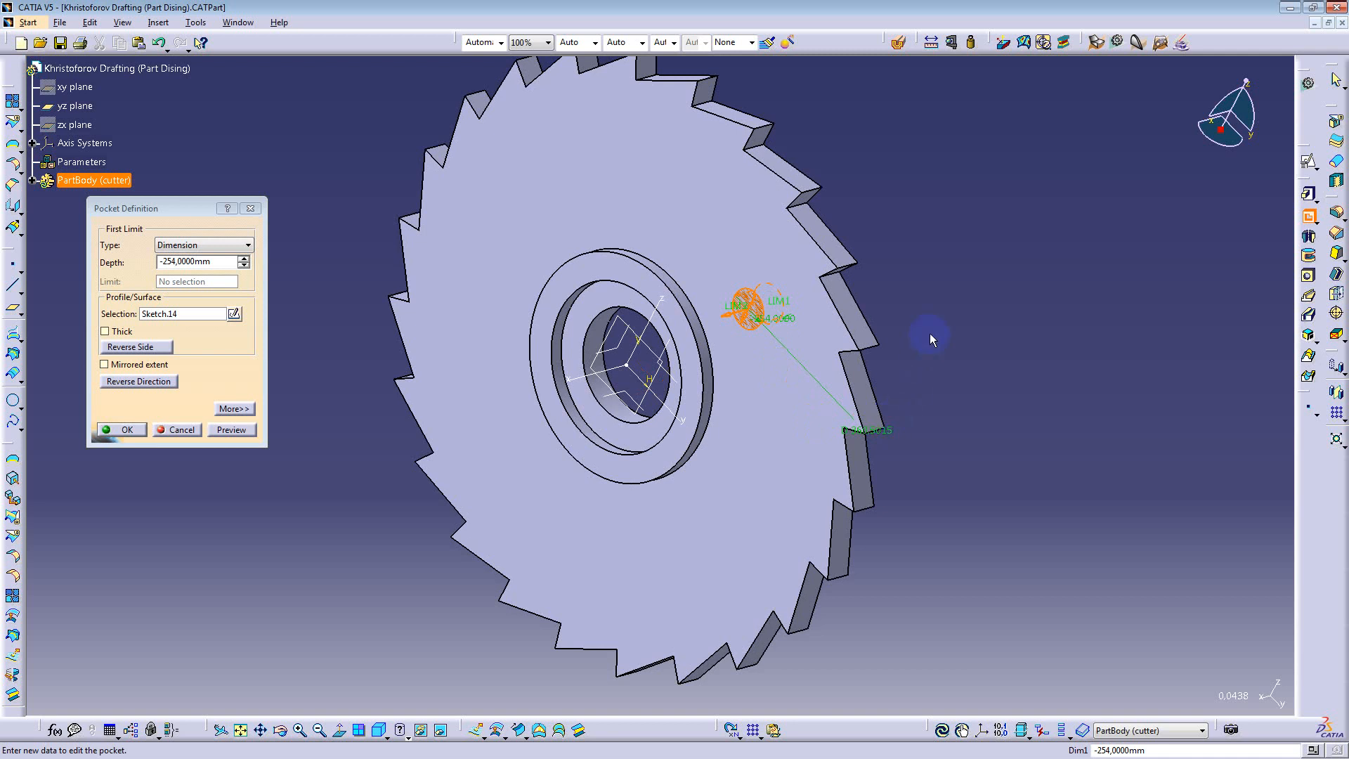
middle_click_drag(929, 298, 892, 314)
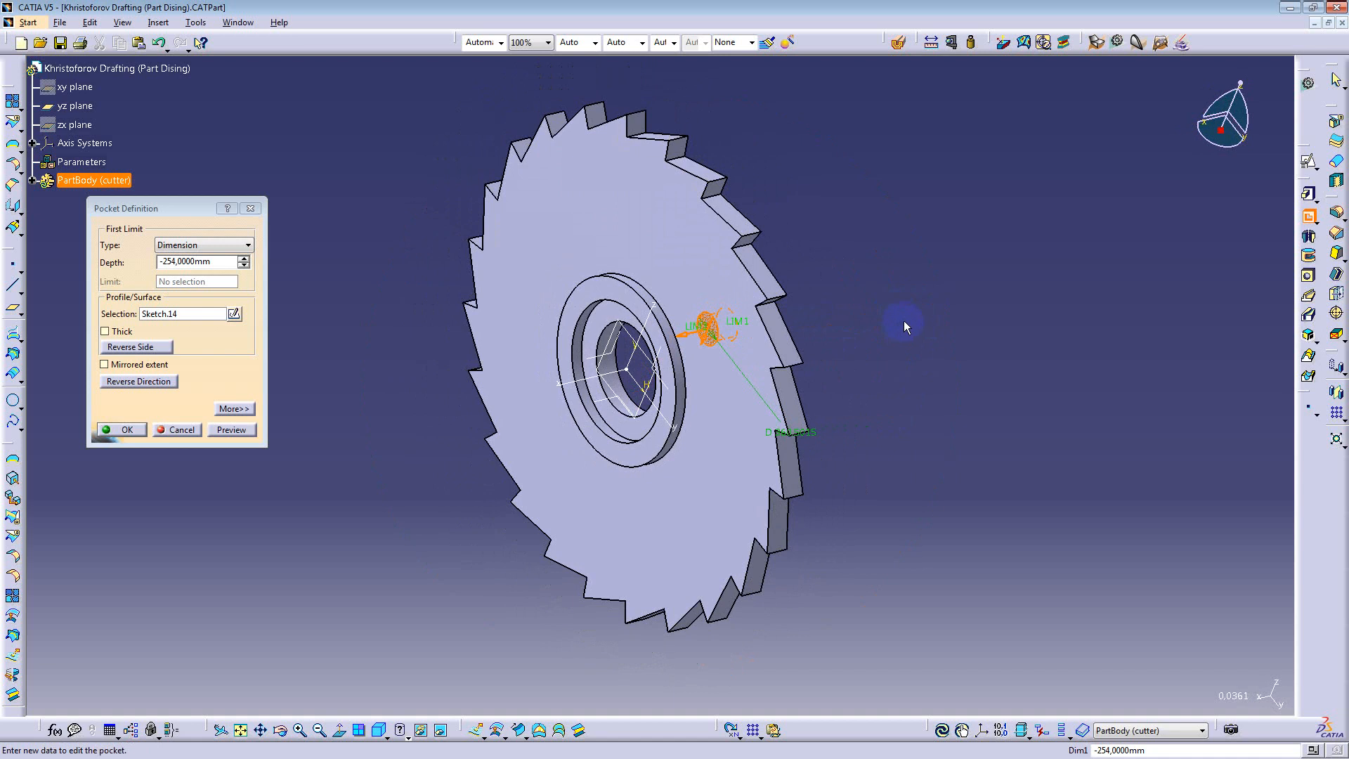
middle_click_drag(810, 198, 754, 182)
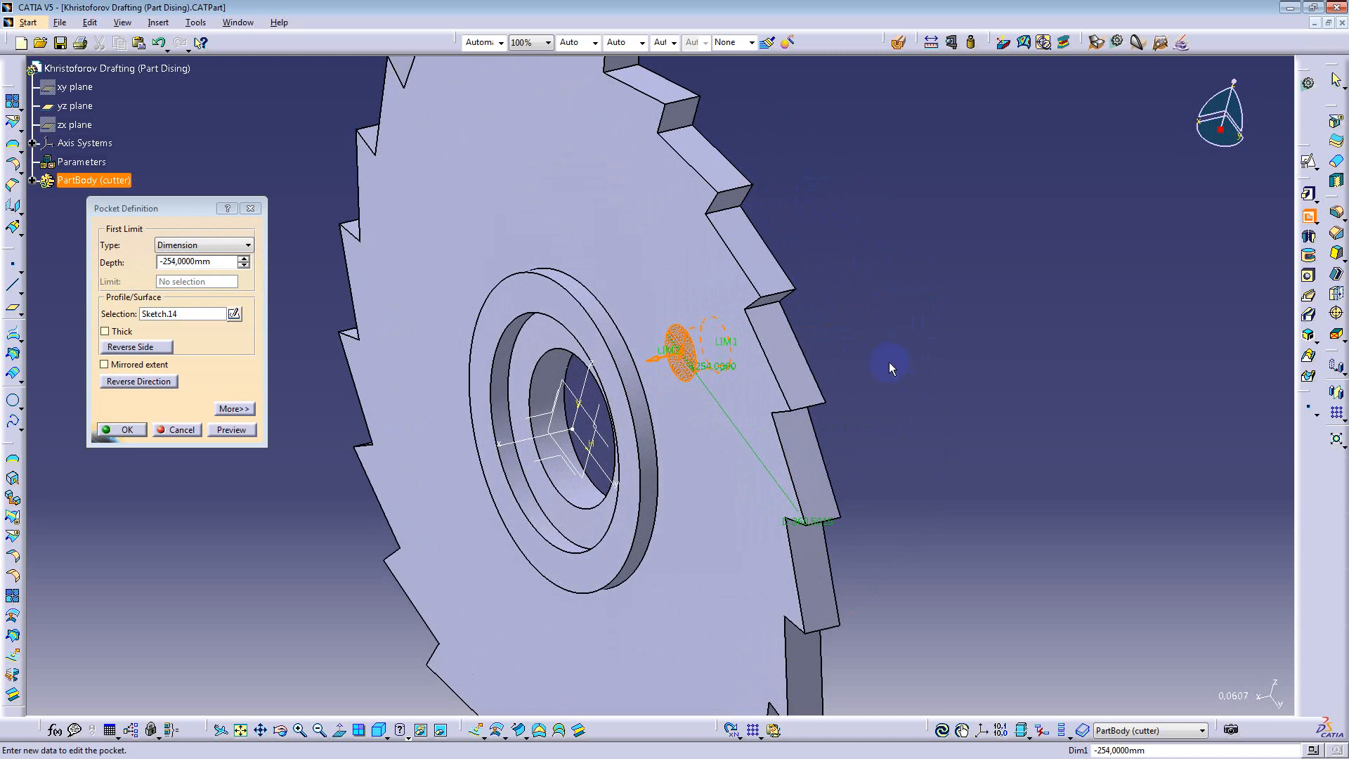
Step: Compare both extrusion directions of the pocket and create it cutting into the cutter disc
left_click(141, 382)
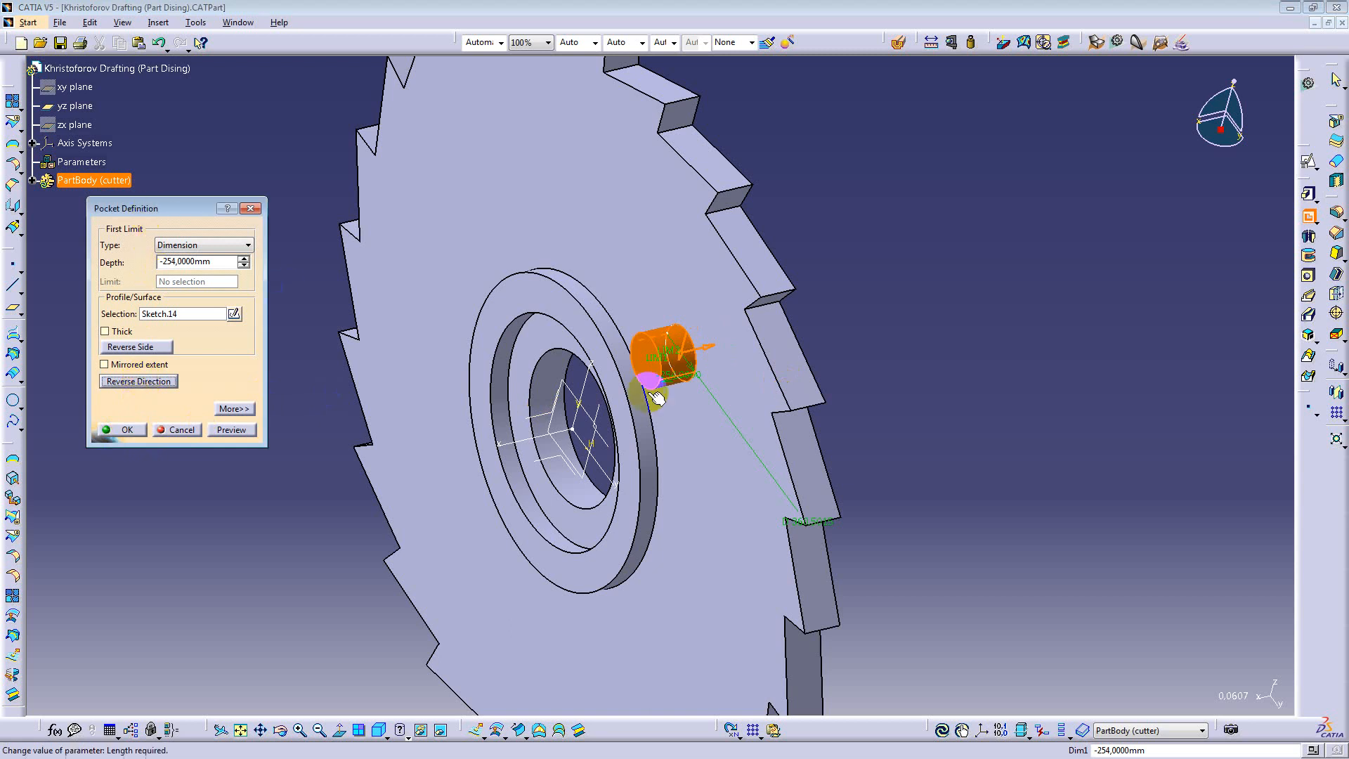
middle_click_drag(668, 421, 569, 436)
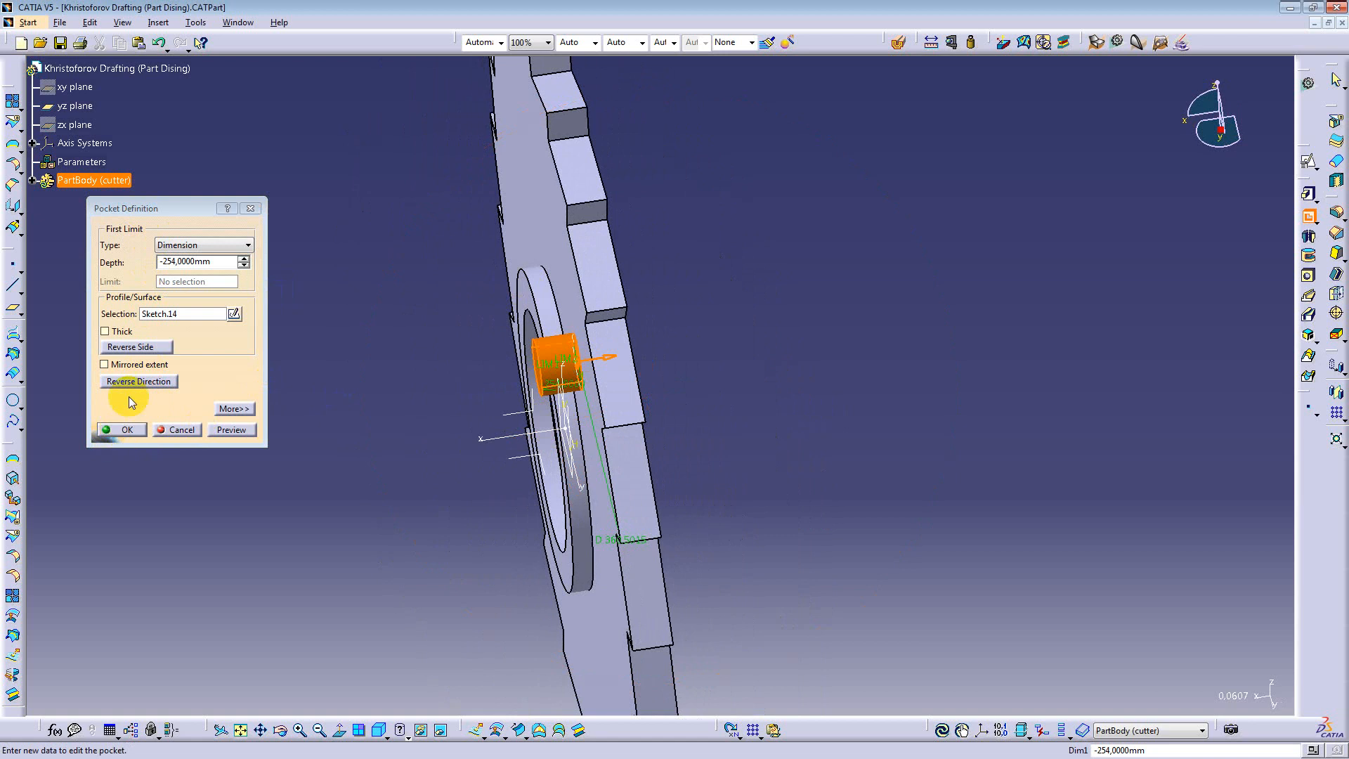
left_click(138, 382)
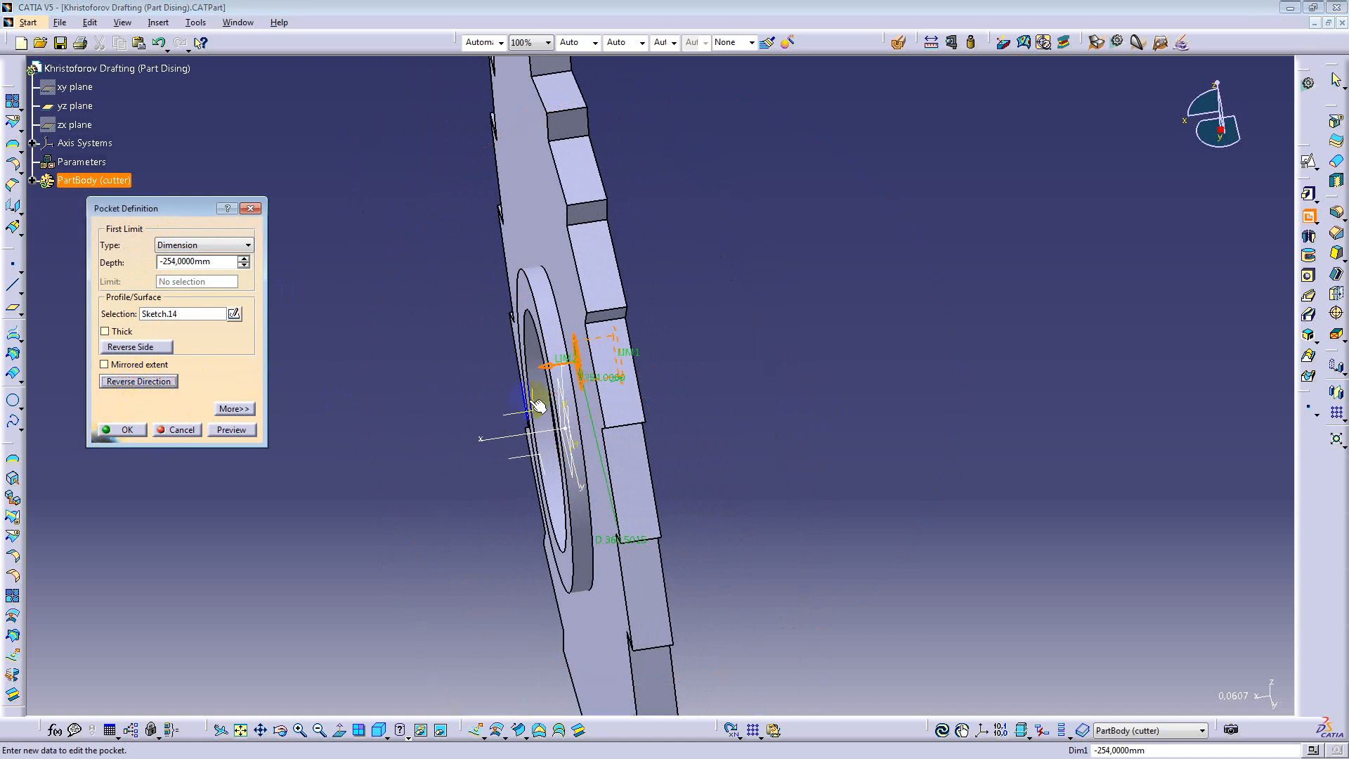
middle_click_drag(546, 385, 723, 286)
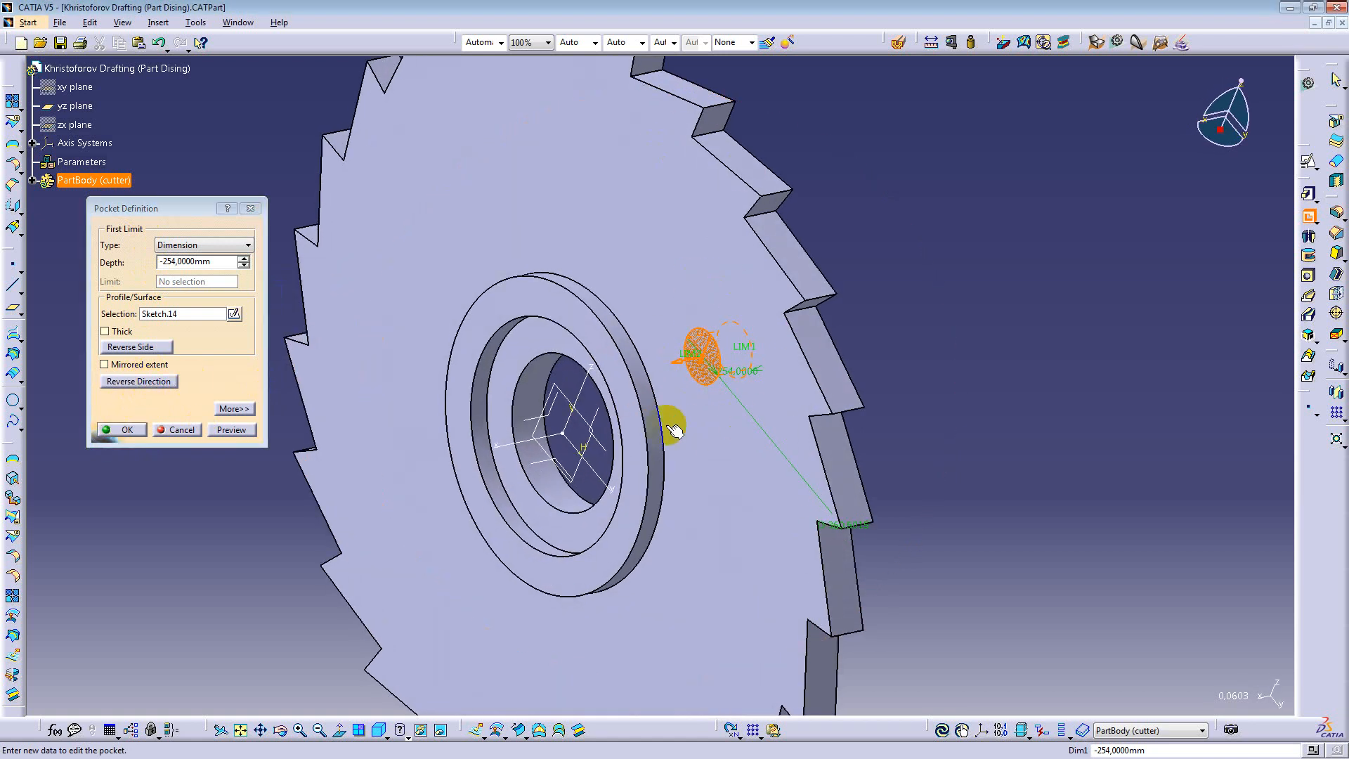
left_click(123, 431)
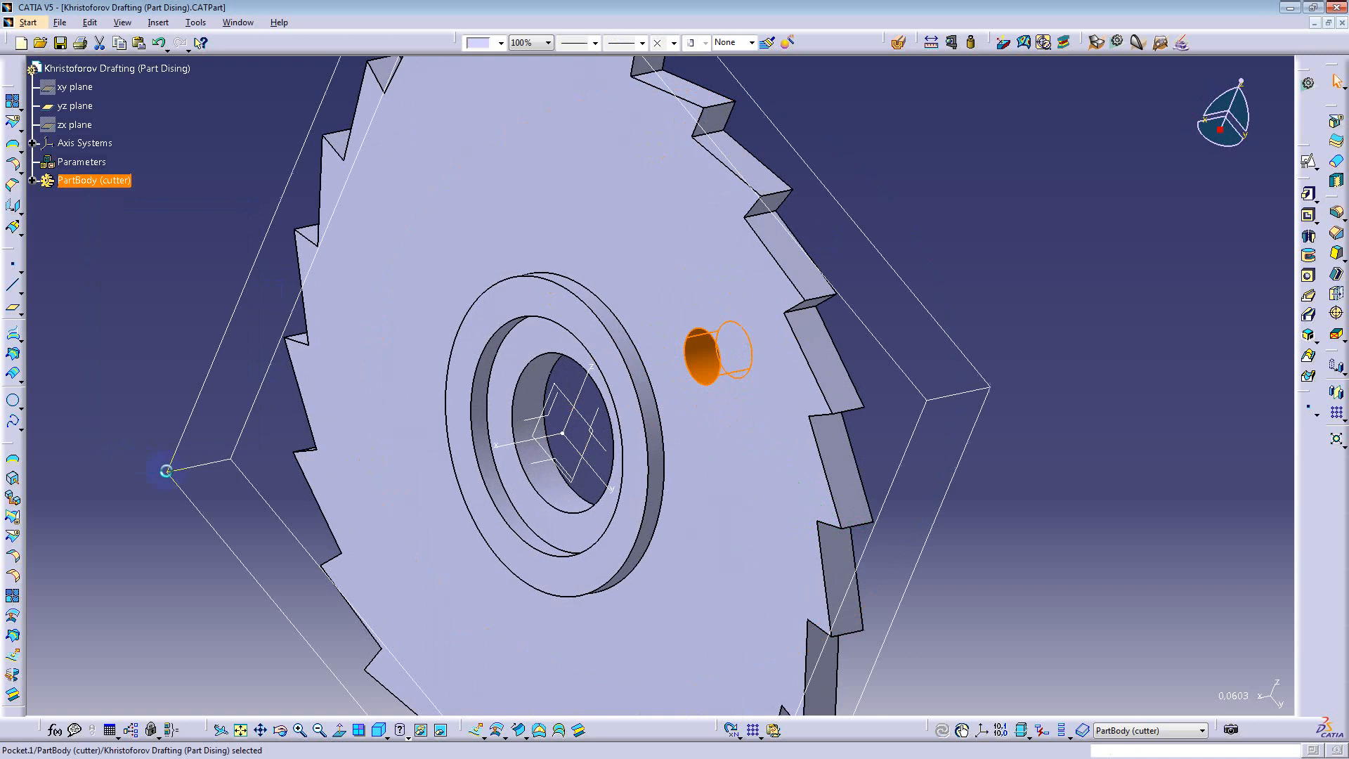
middle_click_drag(724, 342, 836, 418)
Step: Switch to the cutter's drawing document and update the front view with the new hole
left_click(226, 23)
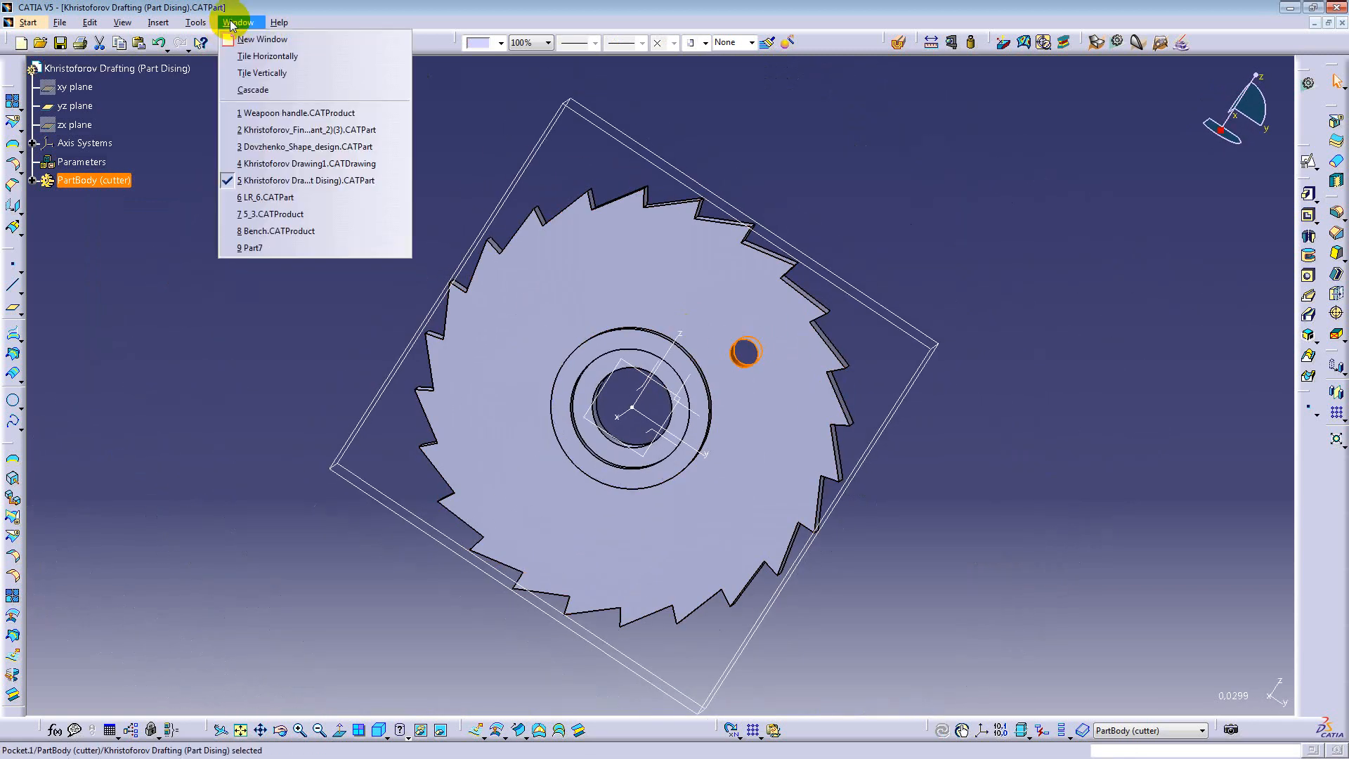
left_click(304, 165)
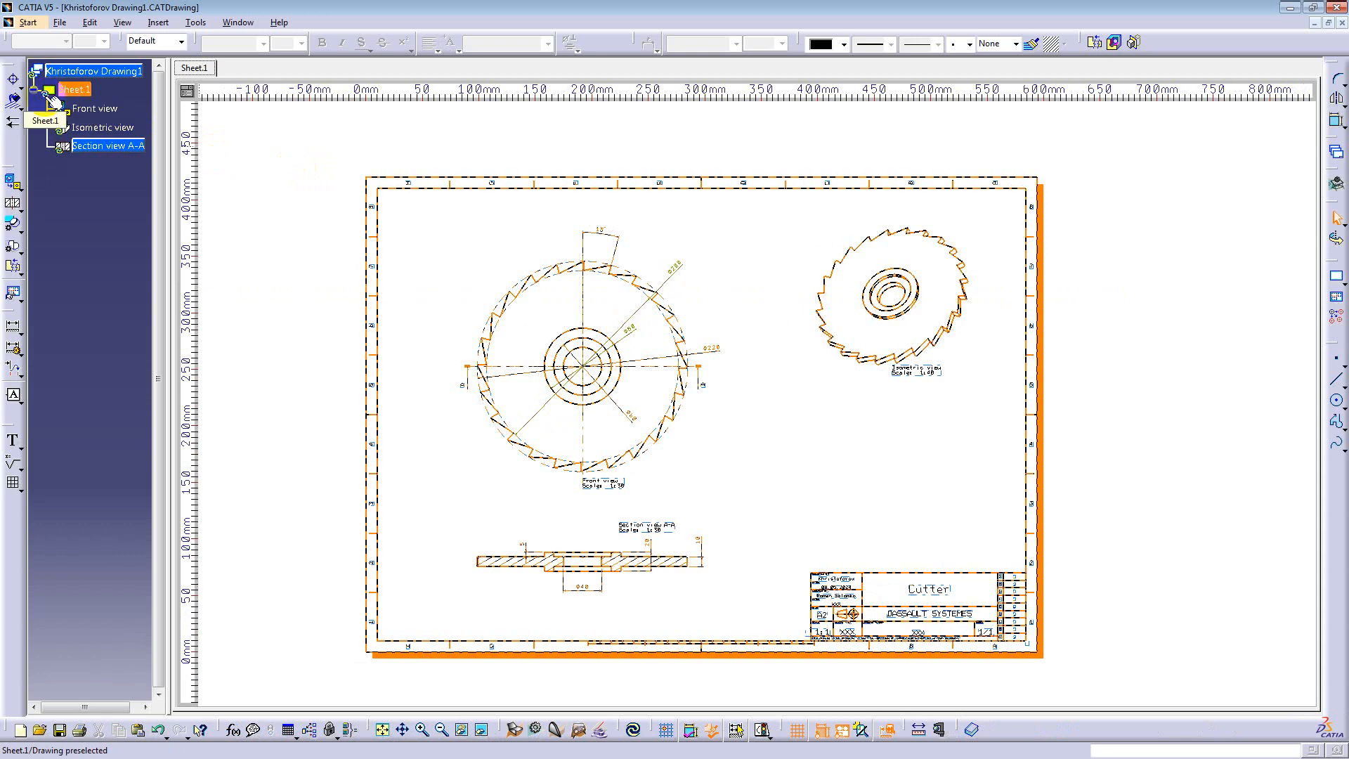
right_click(90, 107)
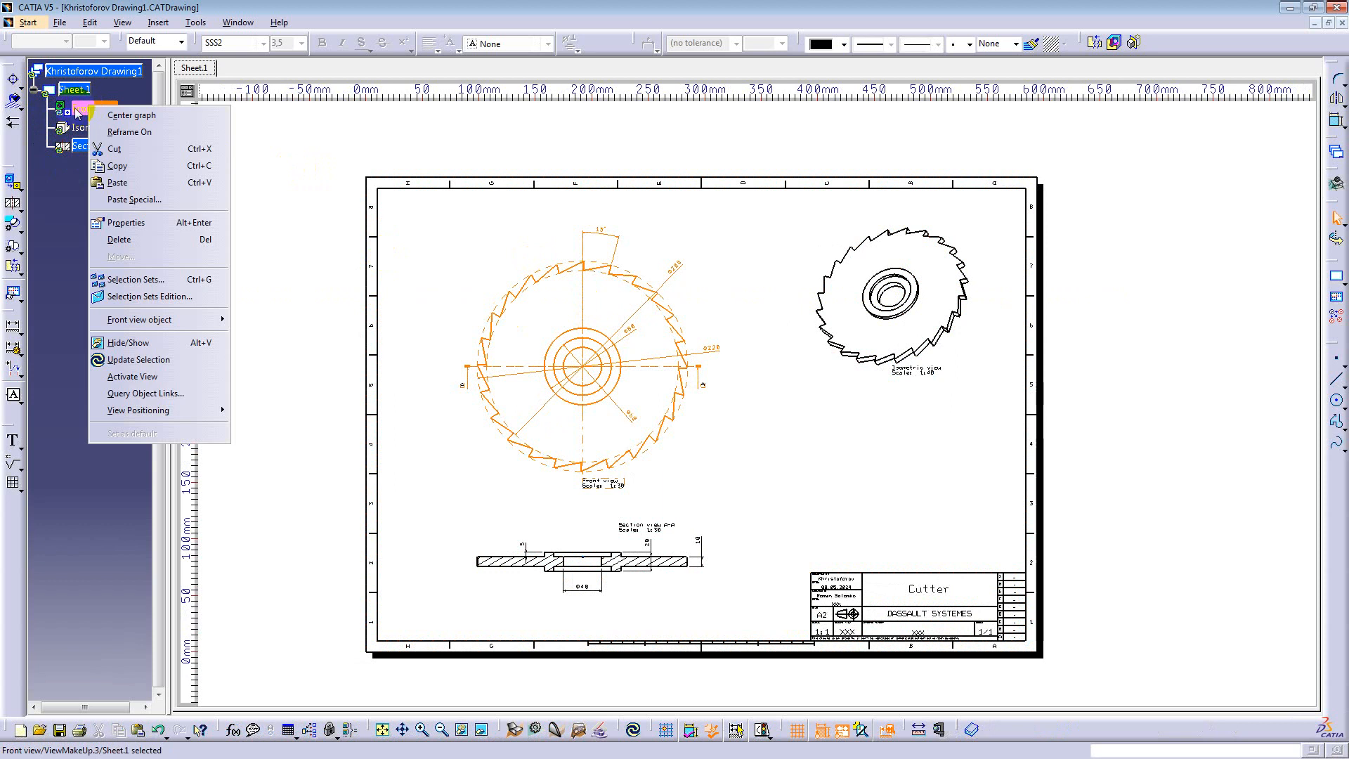
left_click(169, 359)
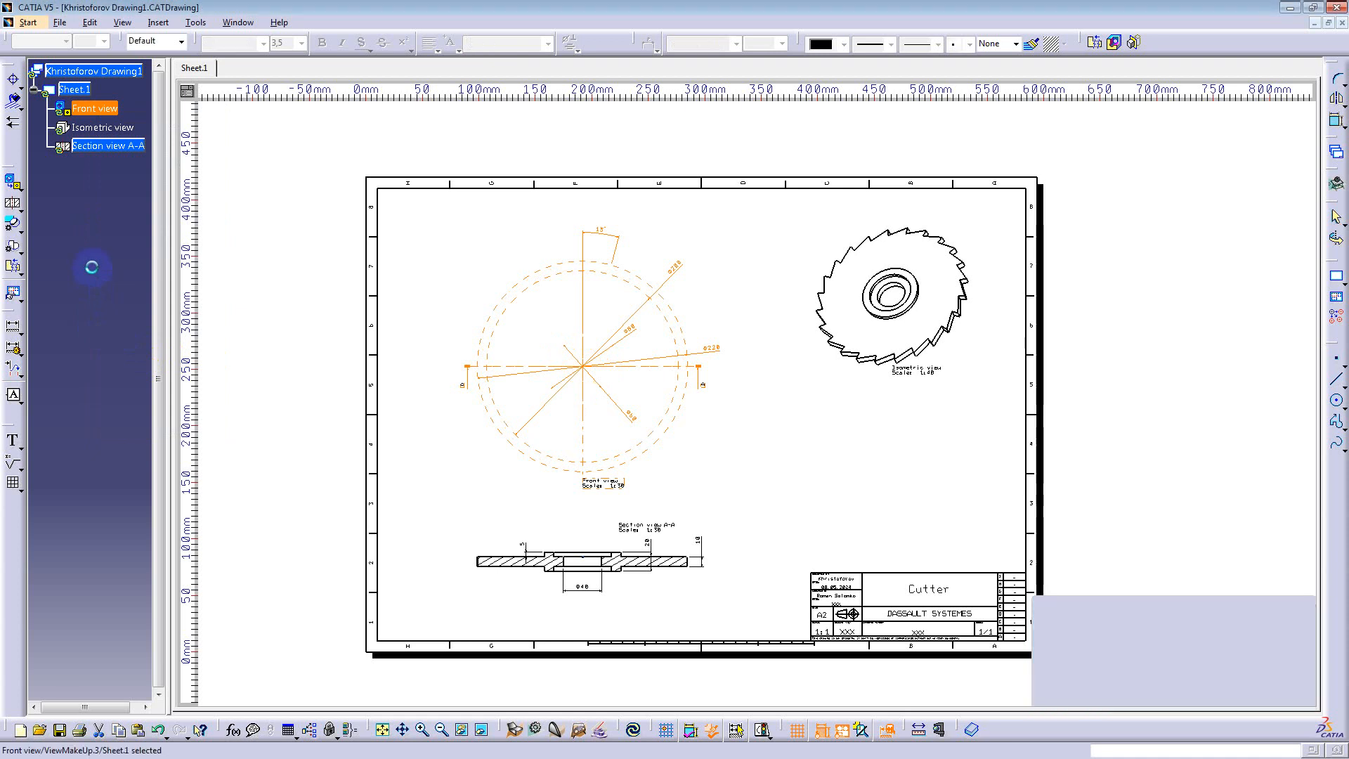
left_click(76, 220)
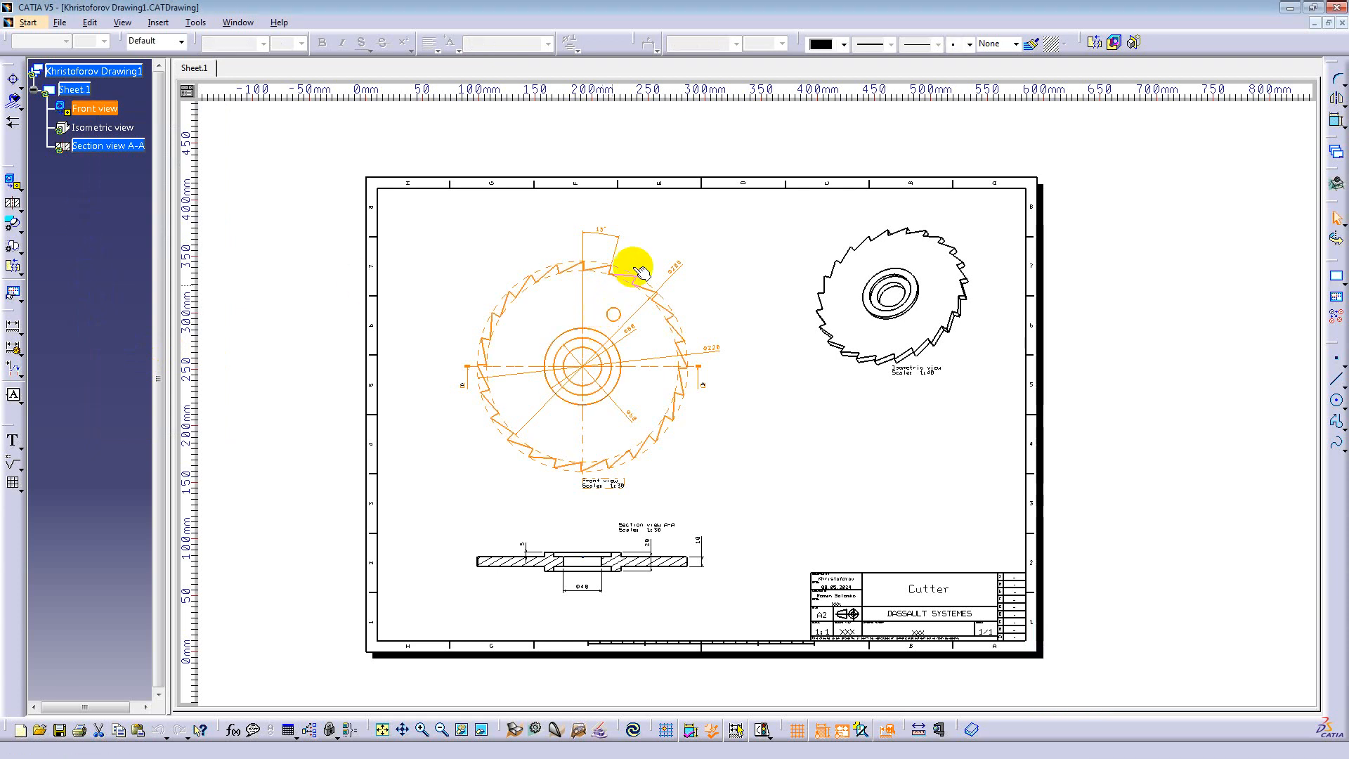
left_click(612, 309)
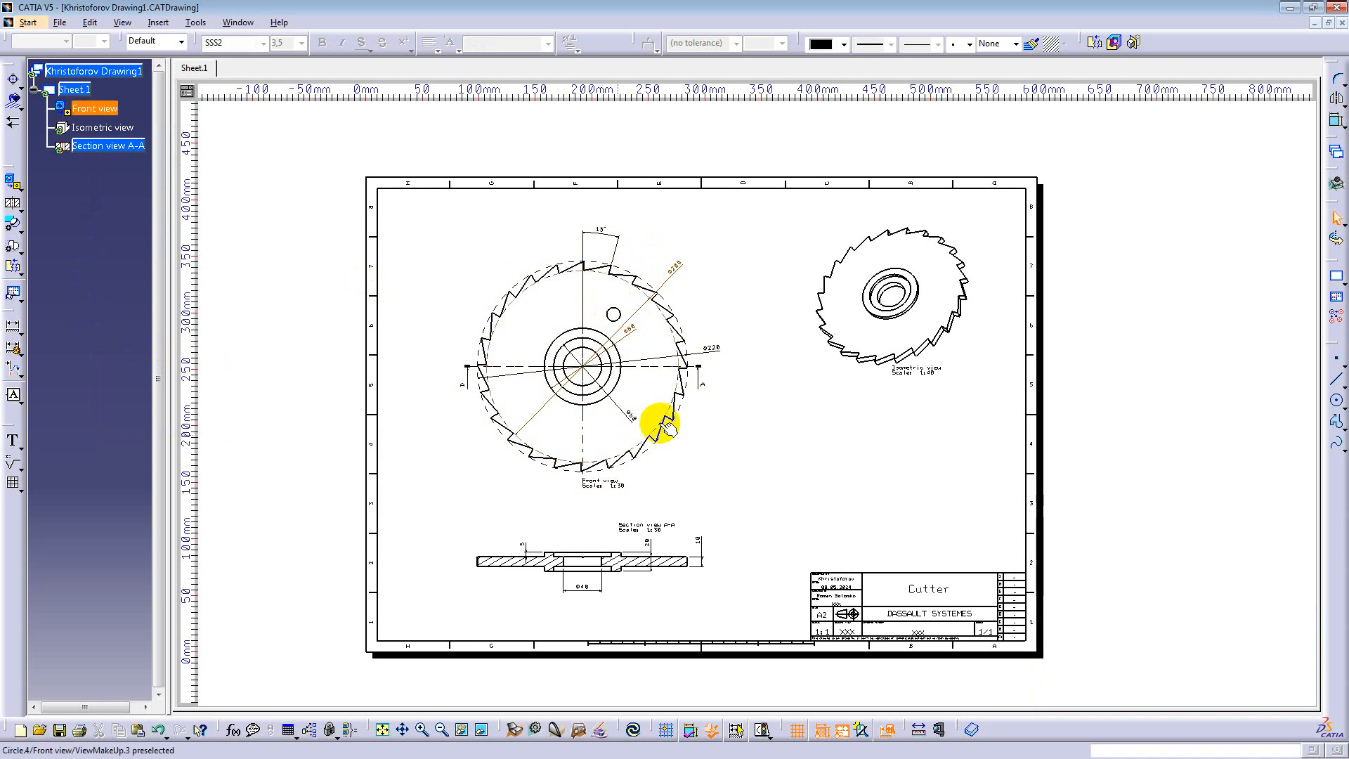
Step: Update the isometric view of the cutter from the modified part
left_click(88, 129)
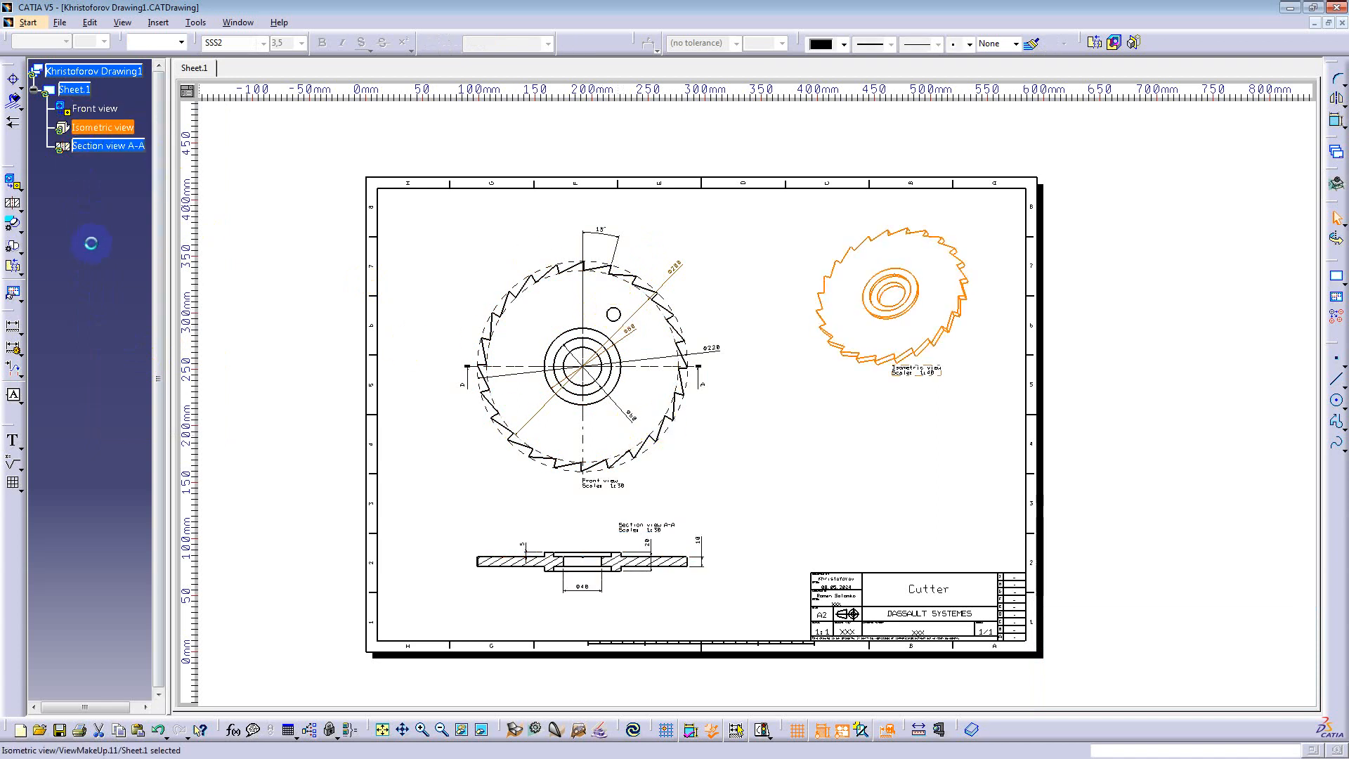
right_click(83, 129)
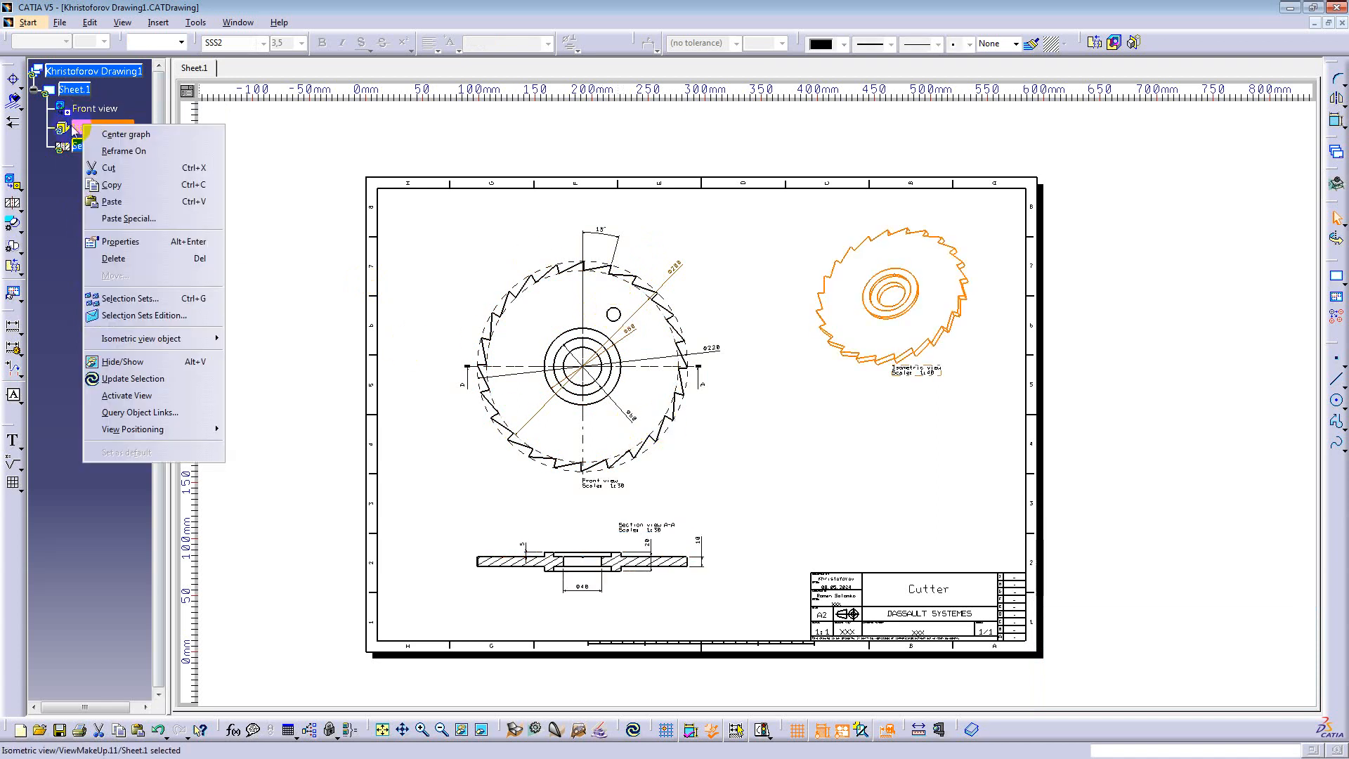
left_click(145, 379)
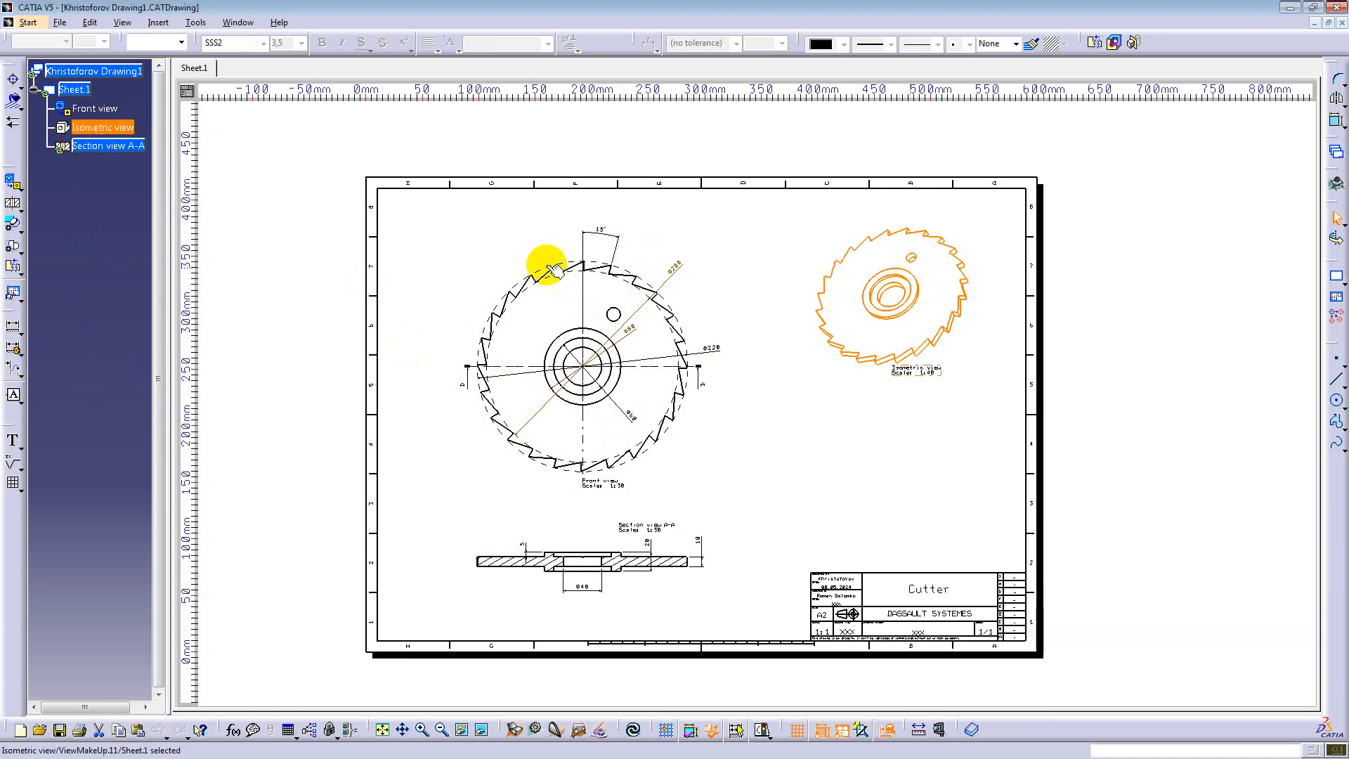
Step: Update section view A-A from the modified part and check the refreshed sheet
left_click(93, 146)
right_click(93, 146)
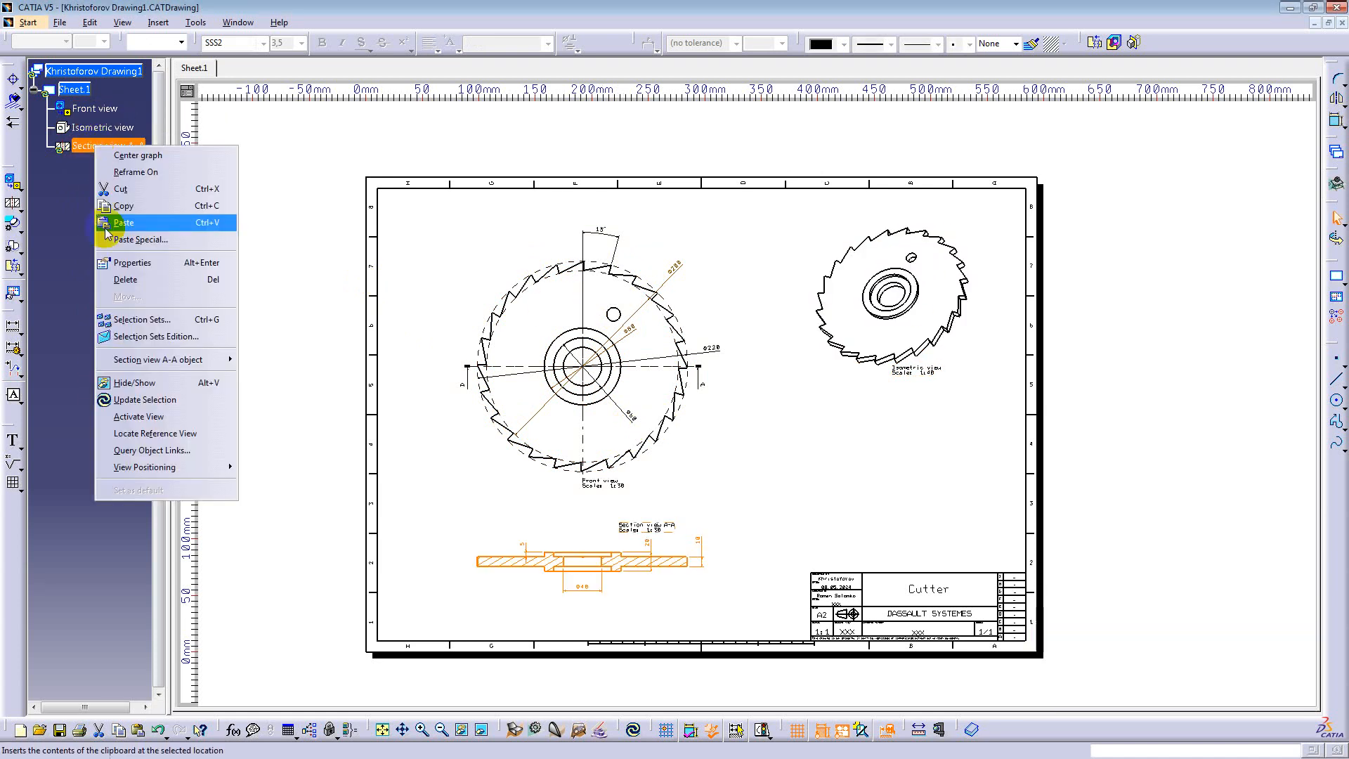
left_click(145, 399)
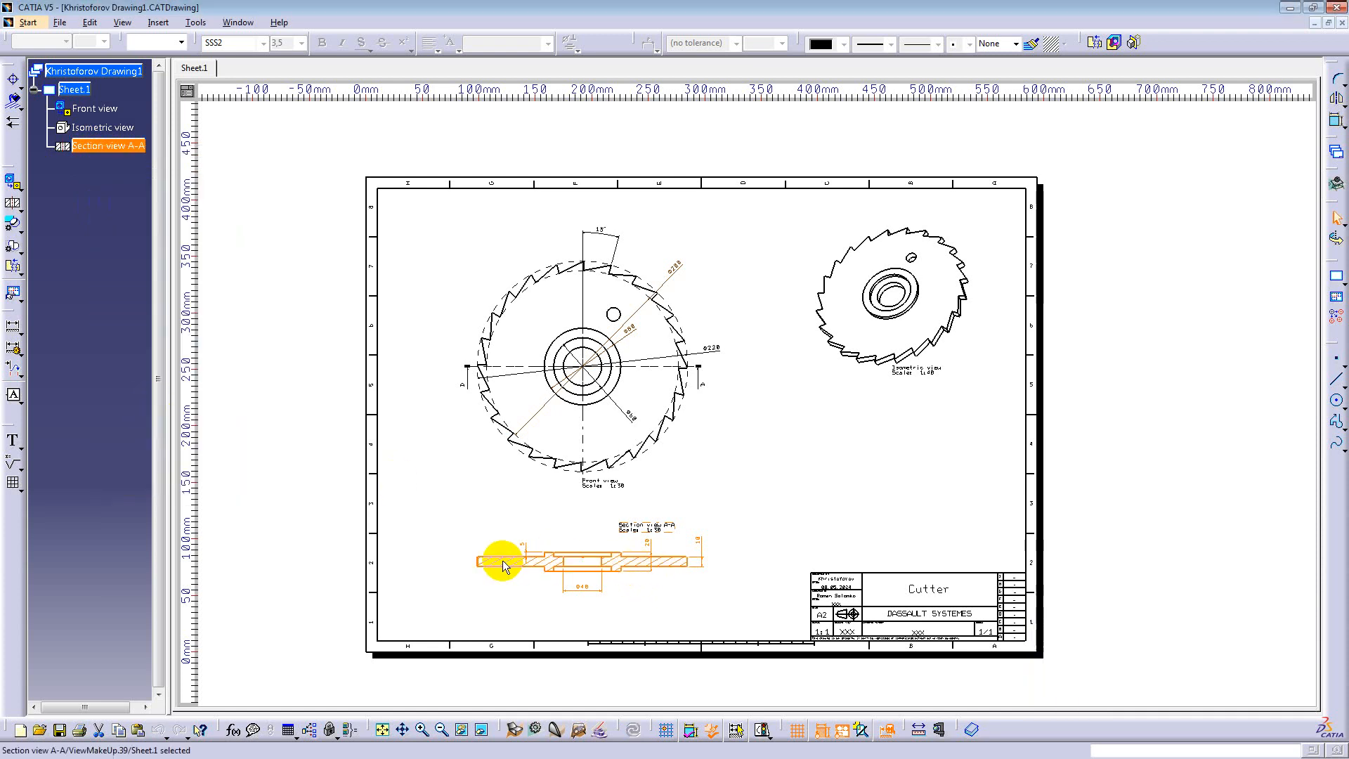
left_click(645, 610)
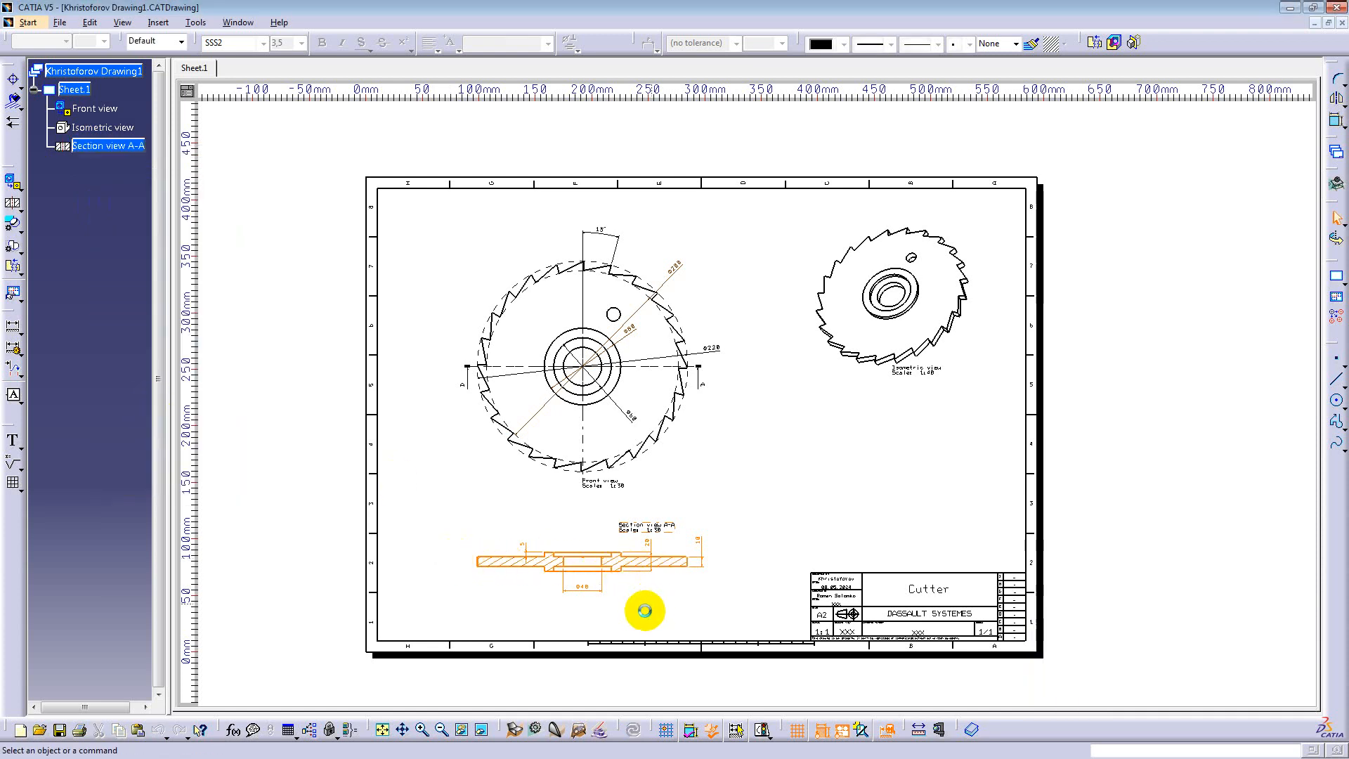
middle_click_drag(638, 595, 604, 467)
middle_click_drag(513, 445, 509, 492)
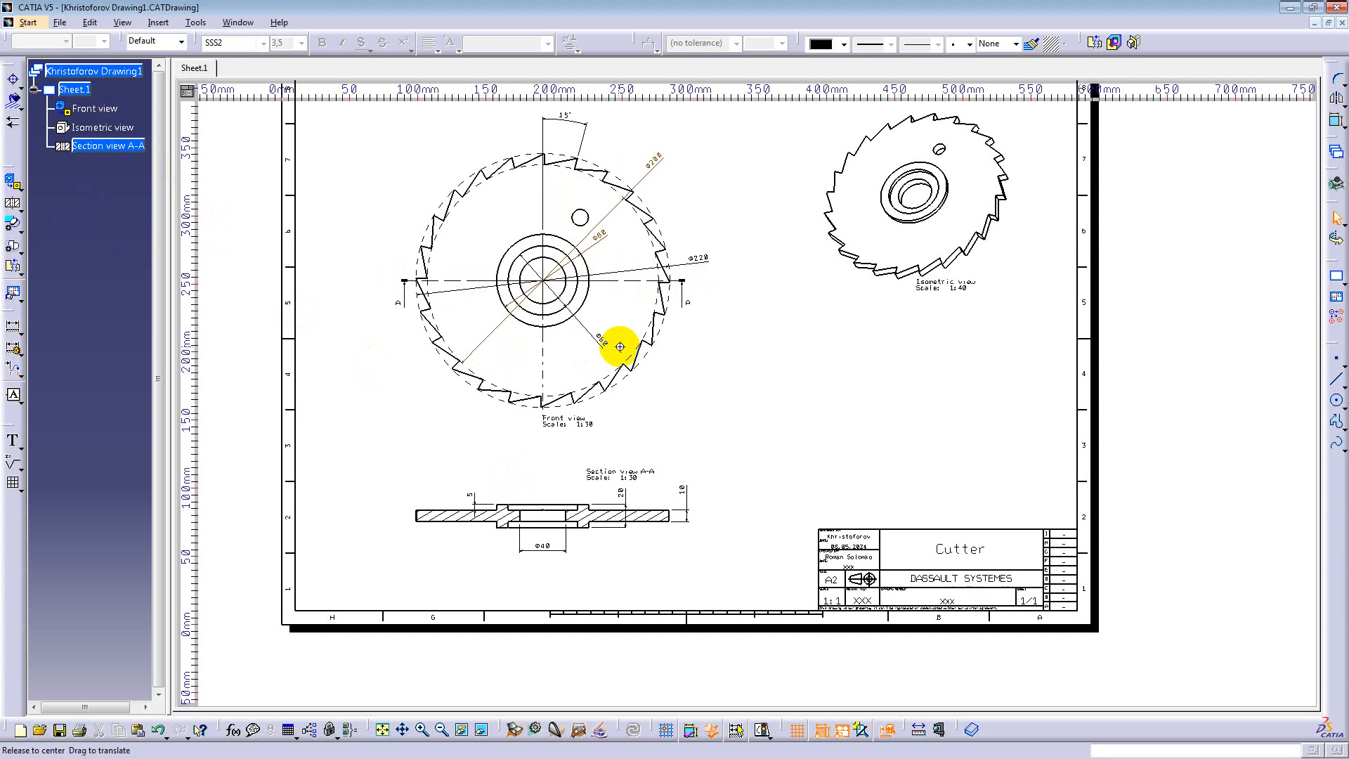
mouse_move(618, 340)
middle_mouse_down()
mouse_move(617, 394)
mouse_move(635, 354)
mouse_move(687, 400)
middle_mouse_up()
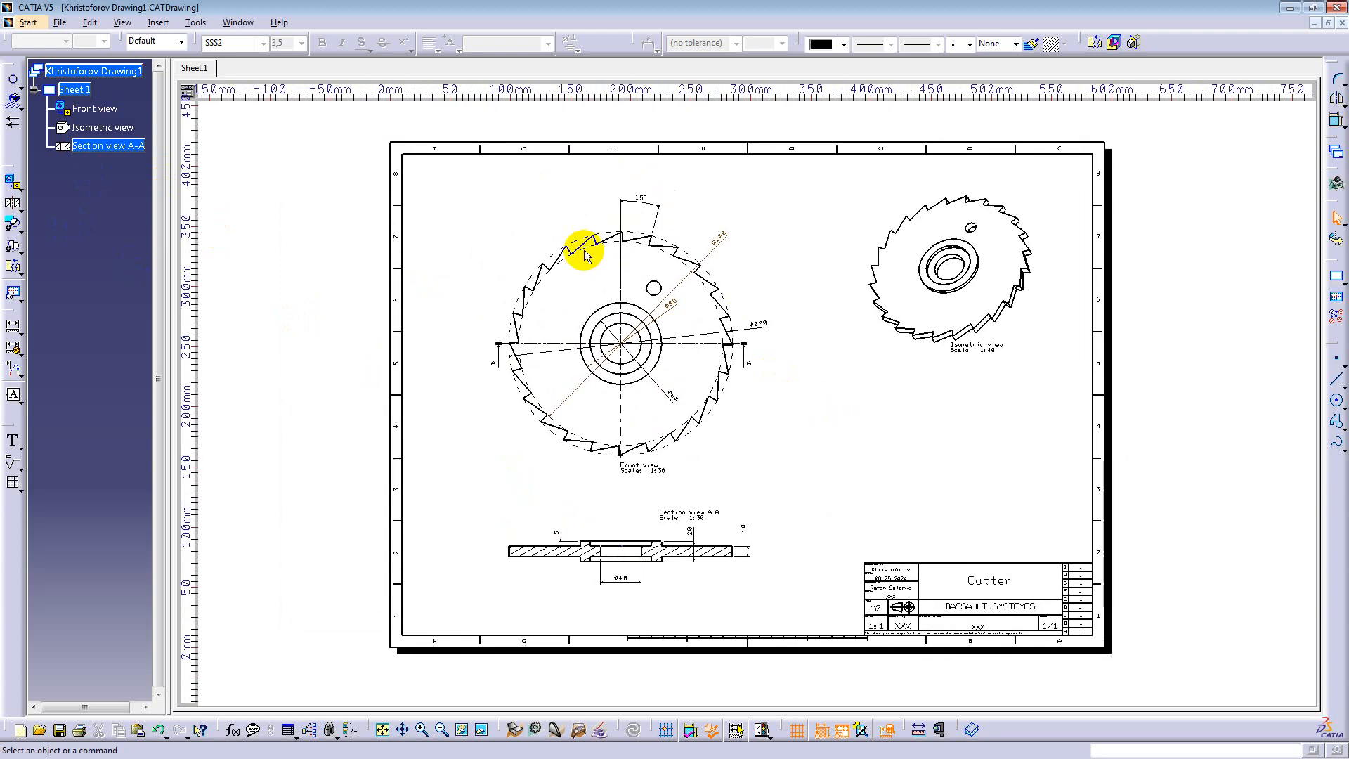
left_click(241, 23)
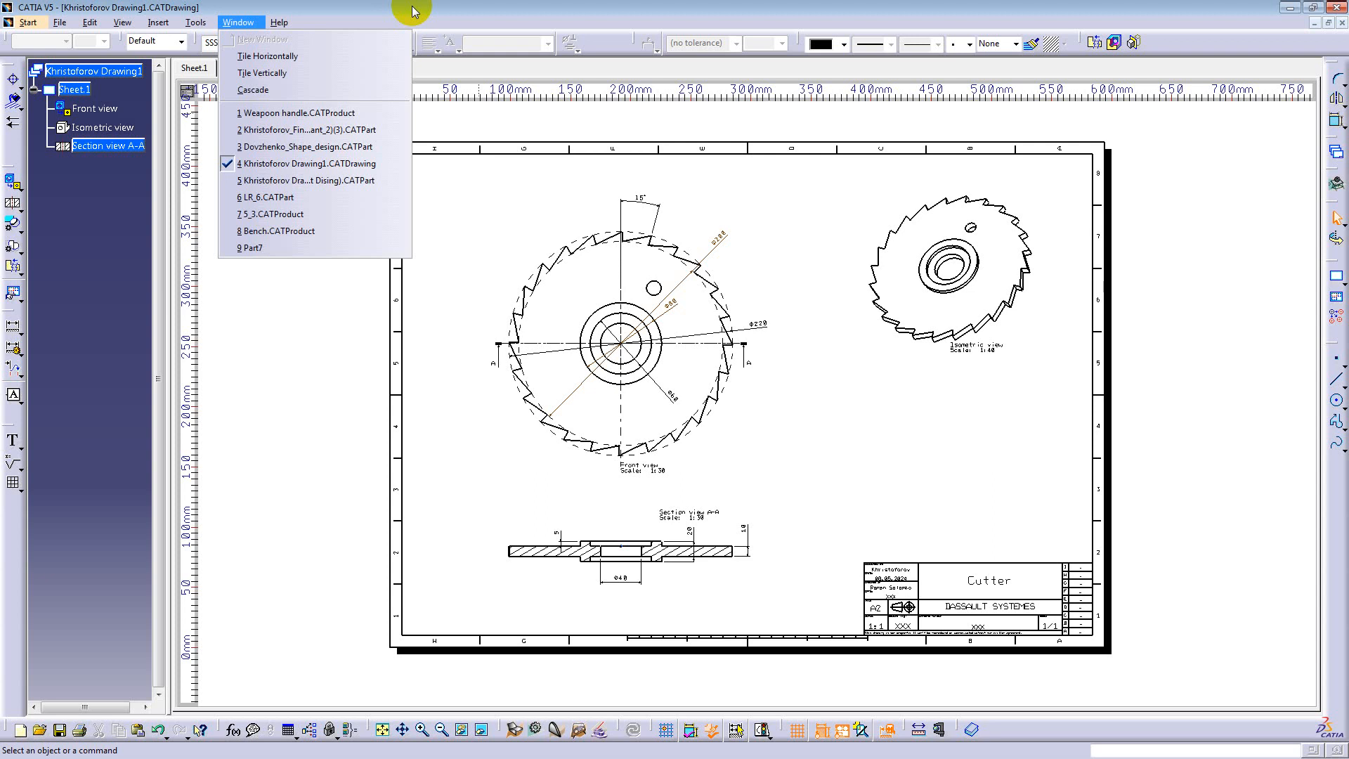
left_click(407, 10)
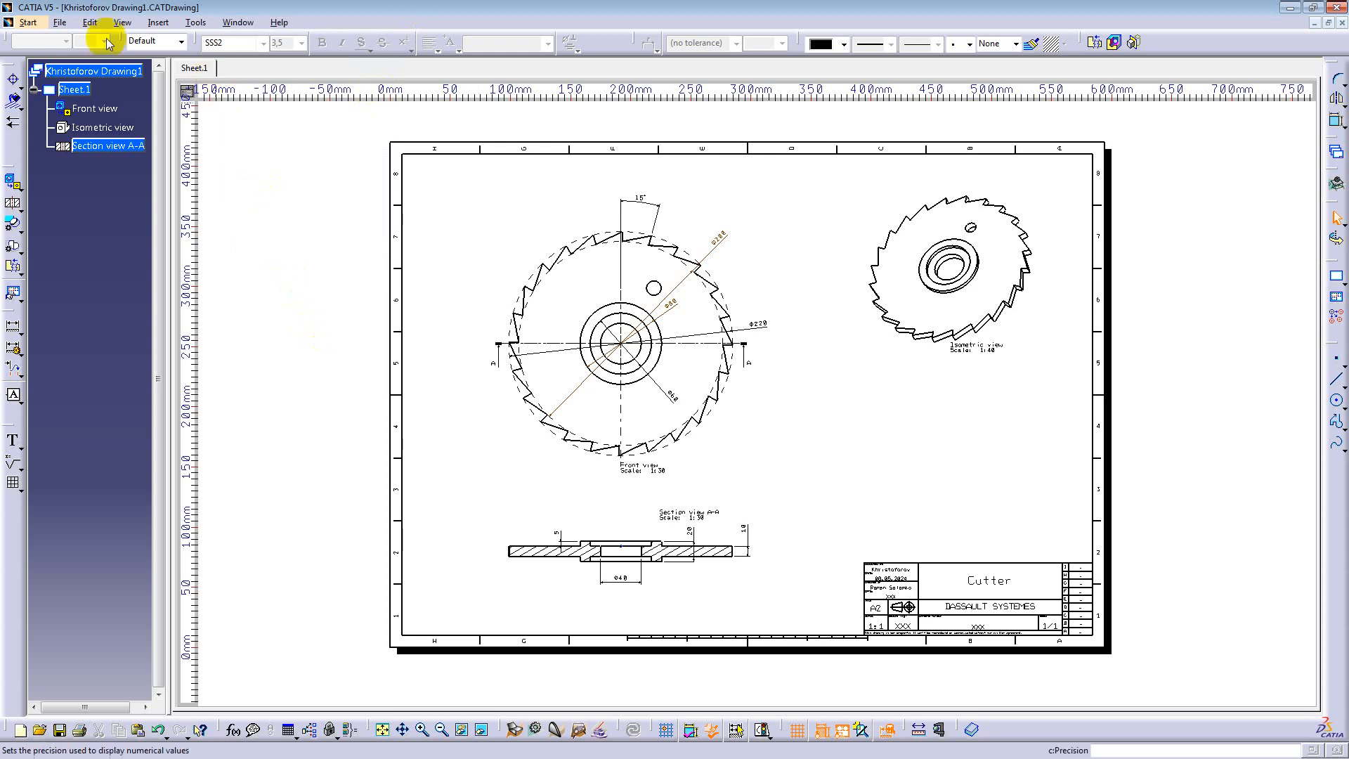
Step: Examine the file formats available for saving the drawing, and leave without saving
left_click(60, 23)
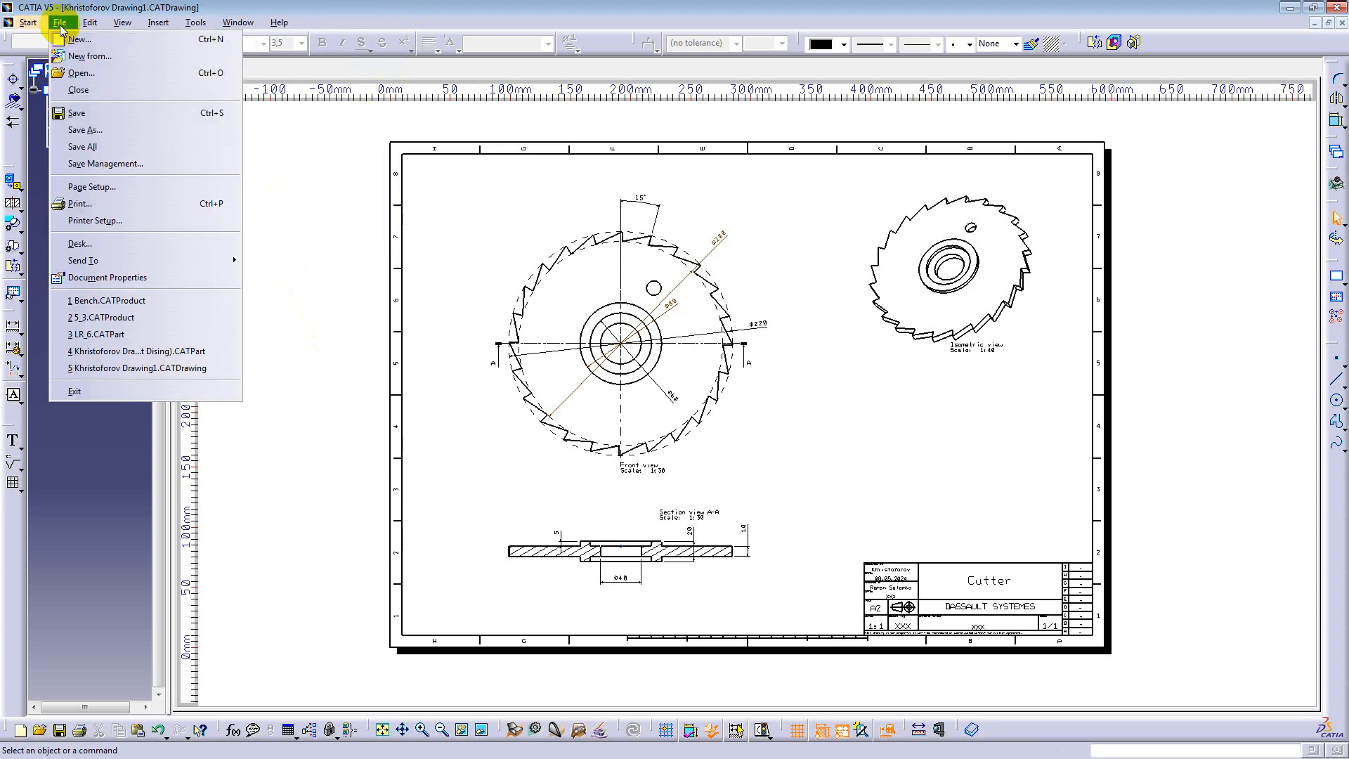
left_click(105, 116)
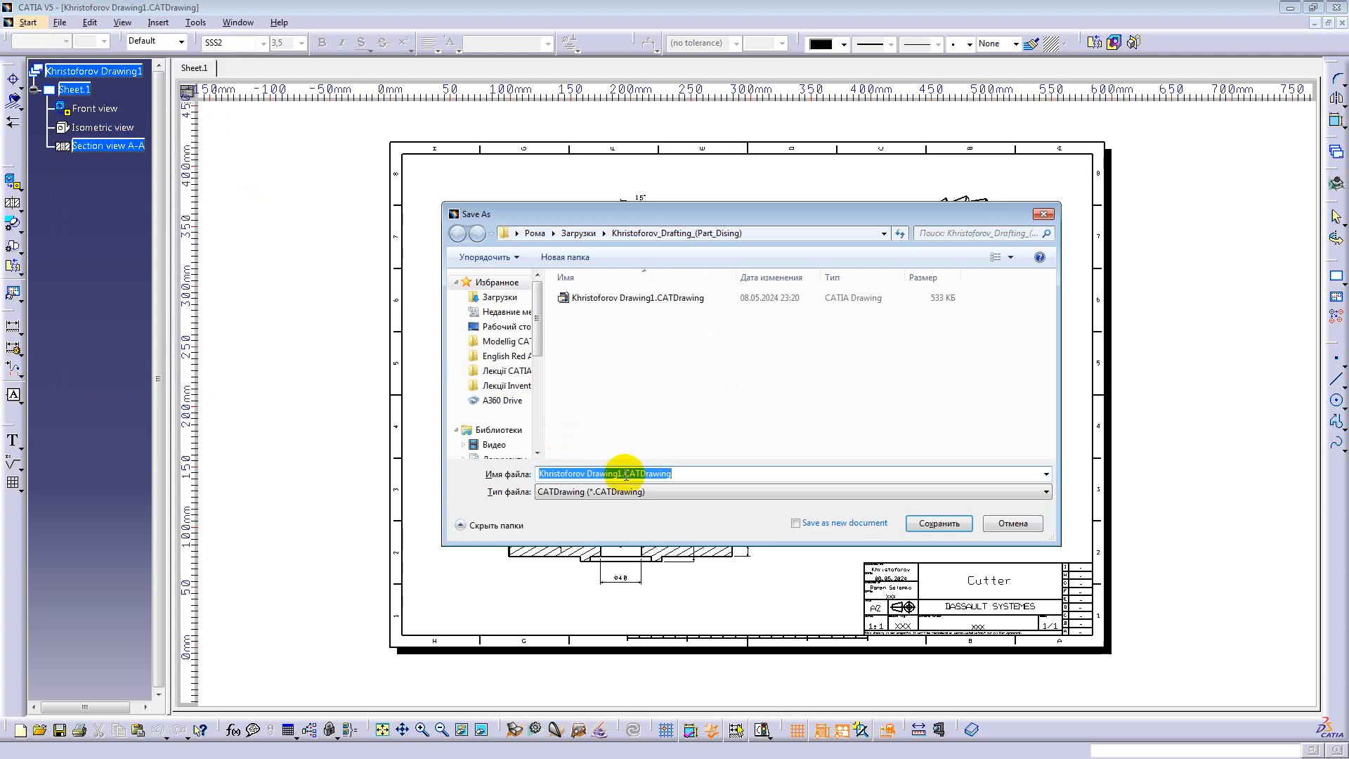
left_click(584, 493)
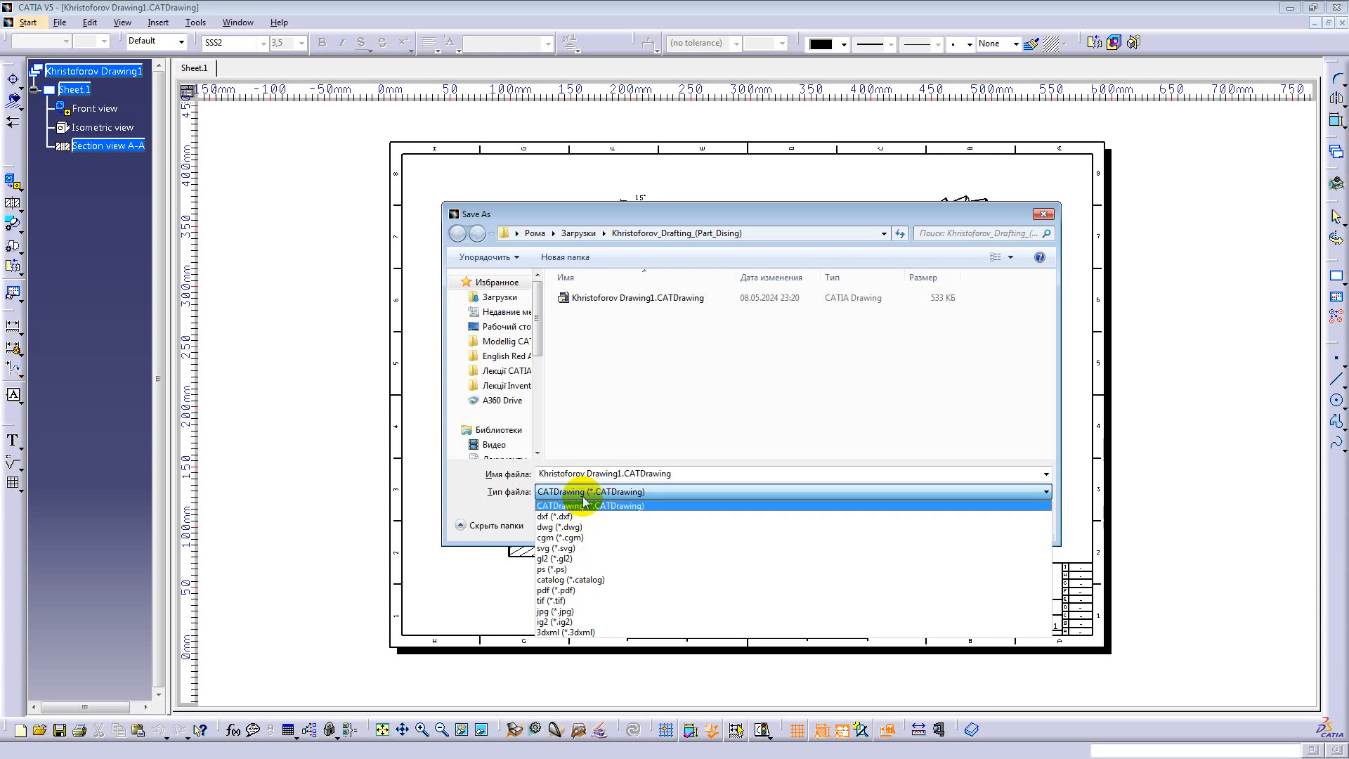
left_click(450, 601)
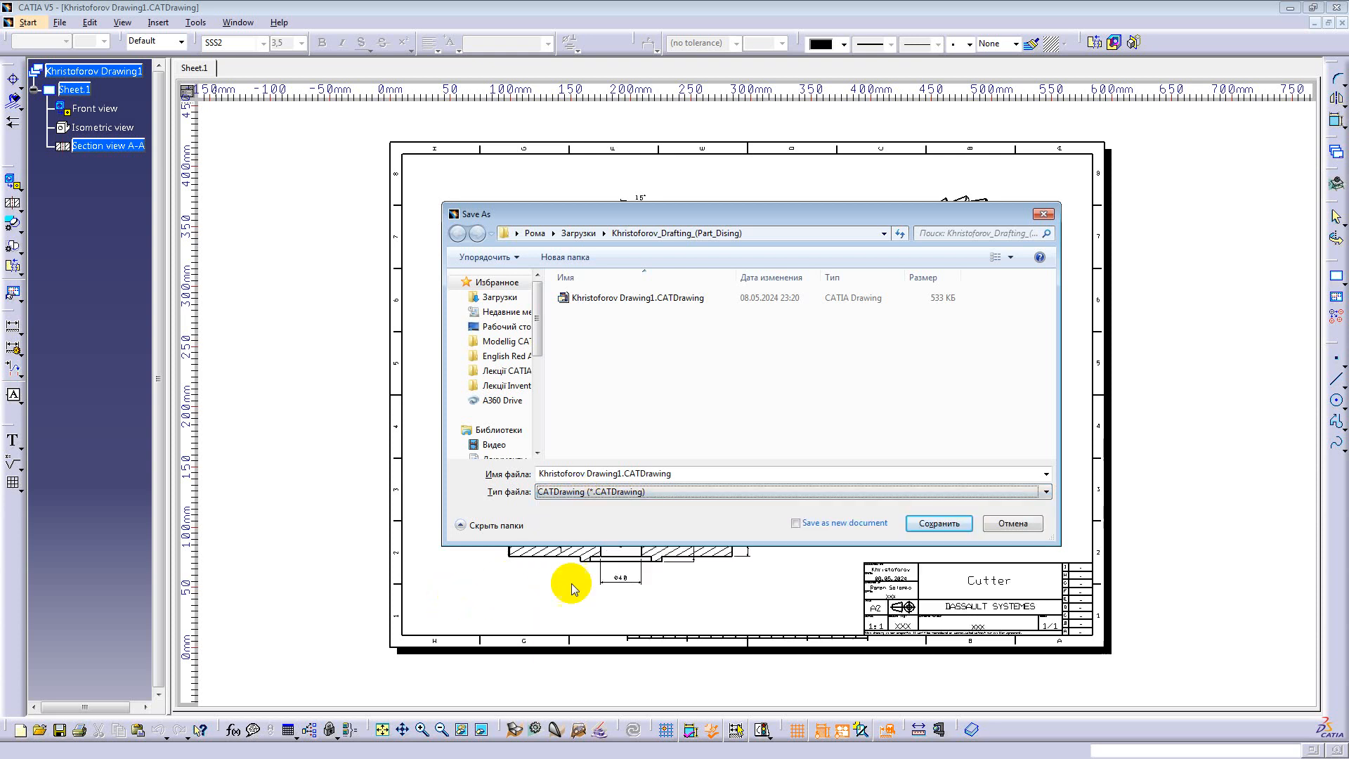
left_click(1016, 524)
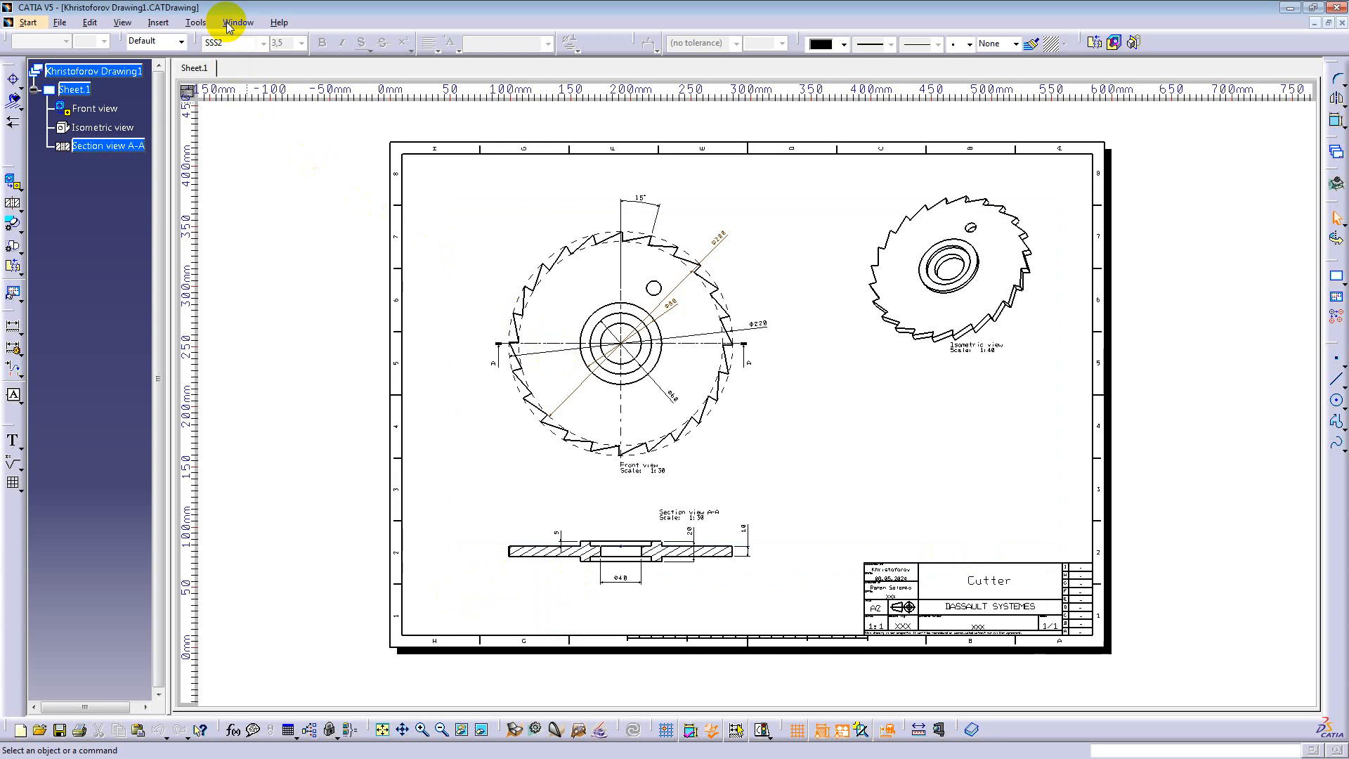
Step: Review the file types offered by Save As for the drawing once more, and close the dialog without saving
left_click(60, 23)
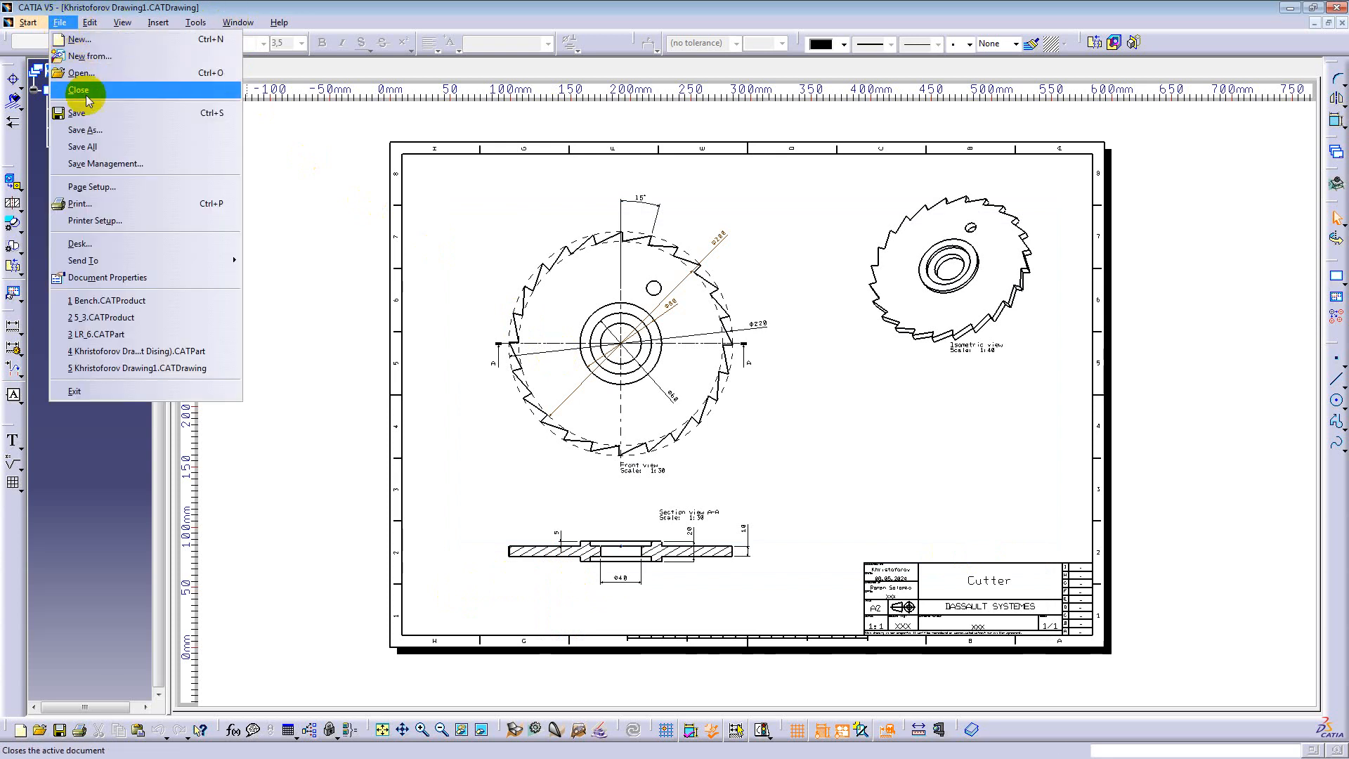
left_click(90, 131)
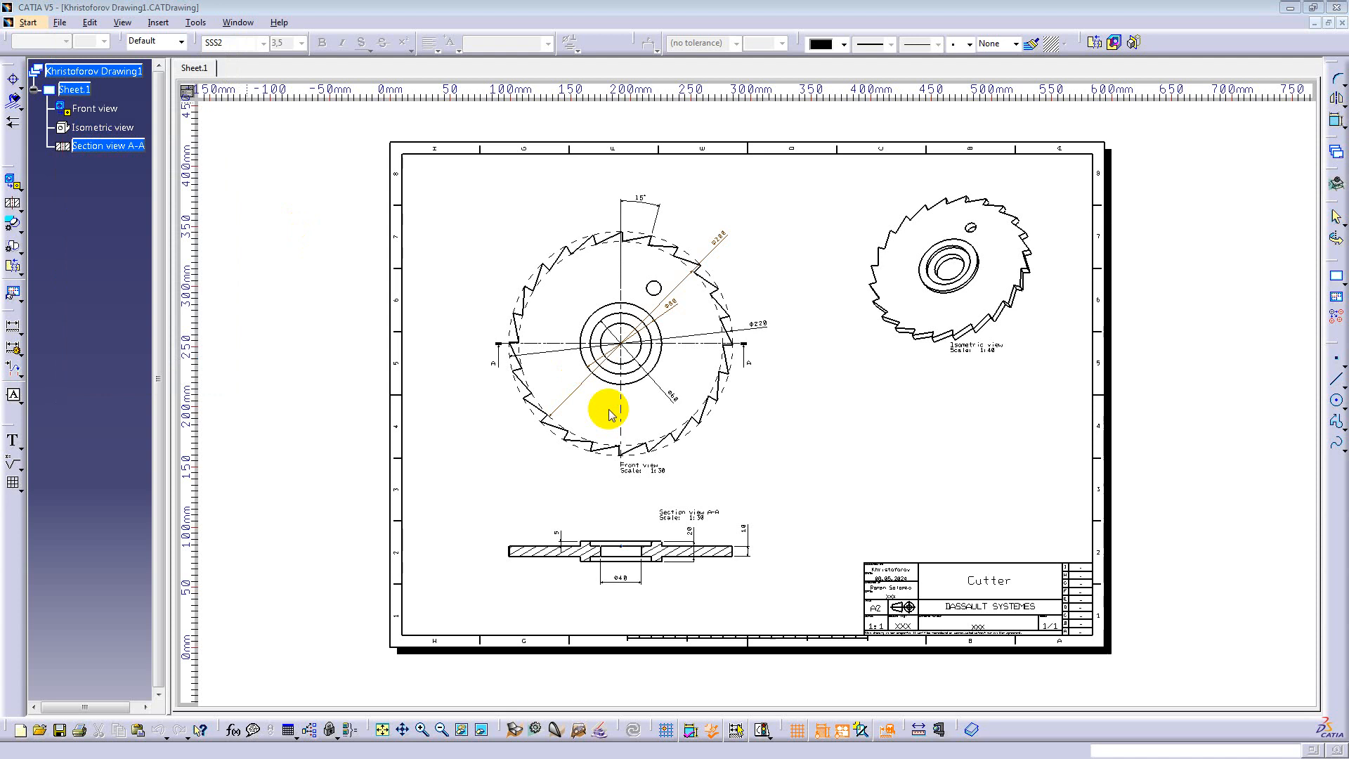
left_click(637, 494)
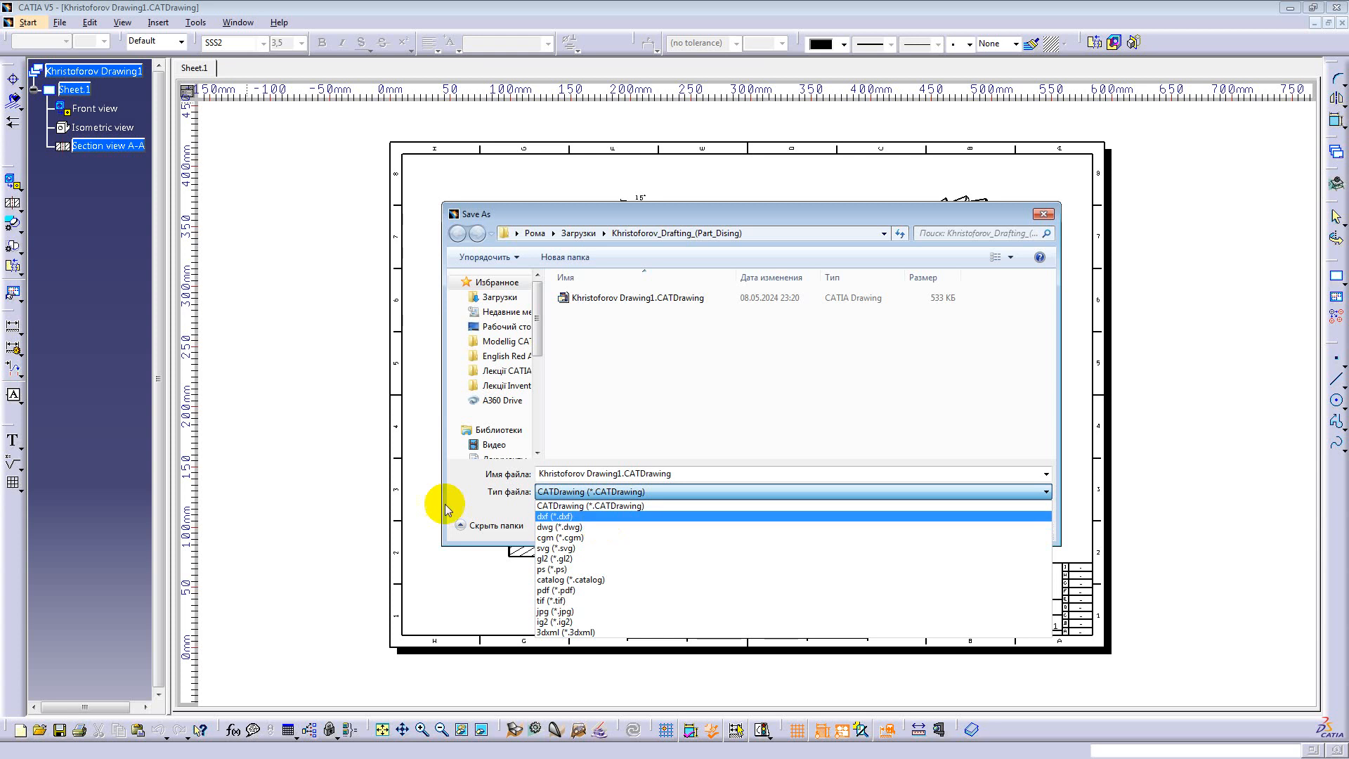
left_click(236, 403)
left_click(1036, 527)
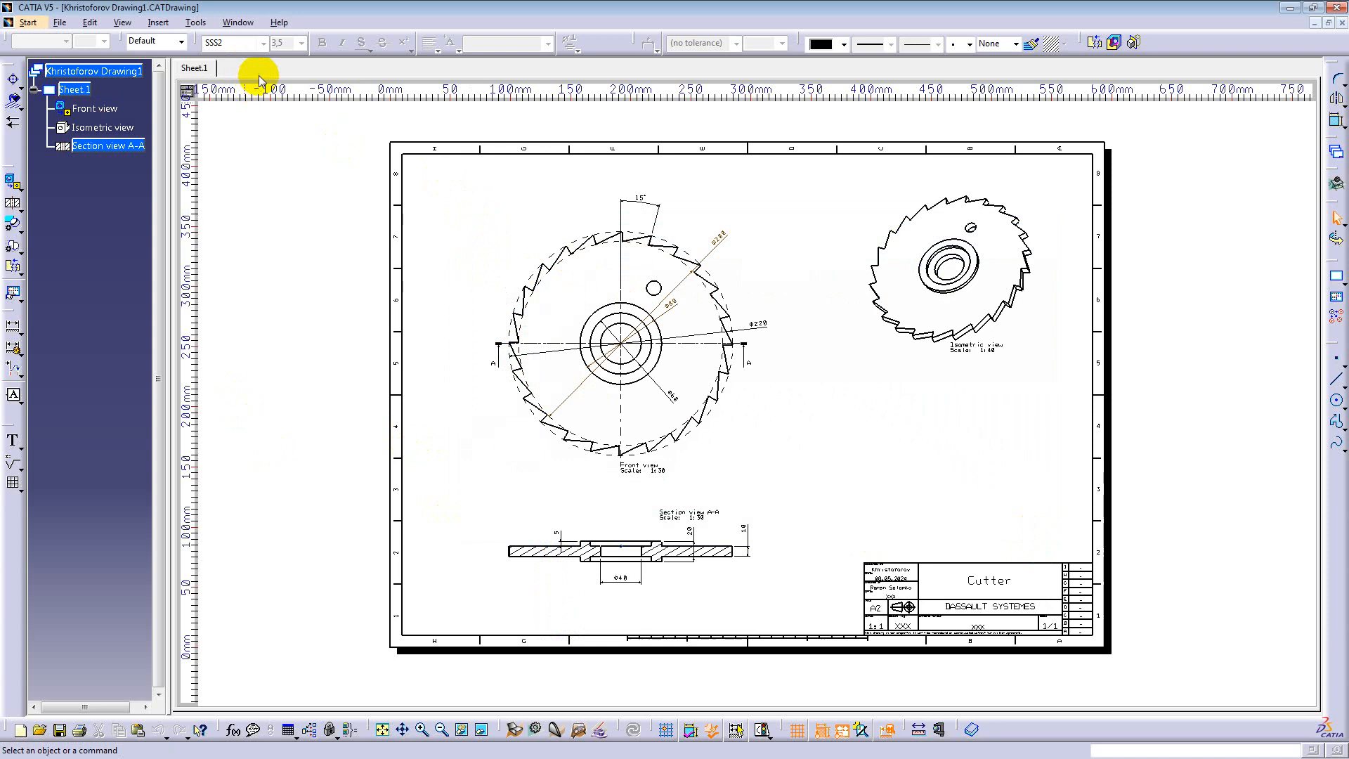
Step: Switch to the Part7 document and delete the shell feature from the hollow pentagonal body
left_click(239, 22)
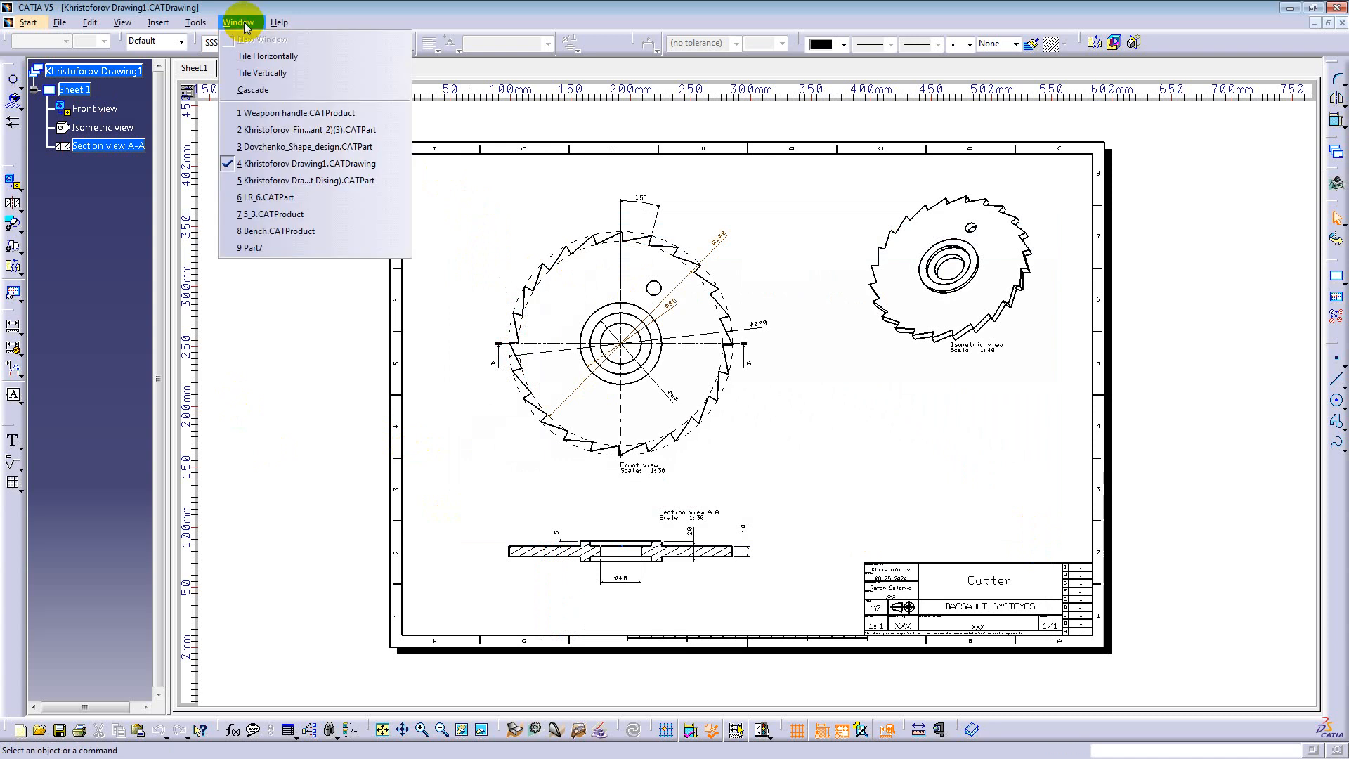
left_click(260, 248)
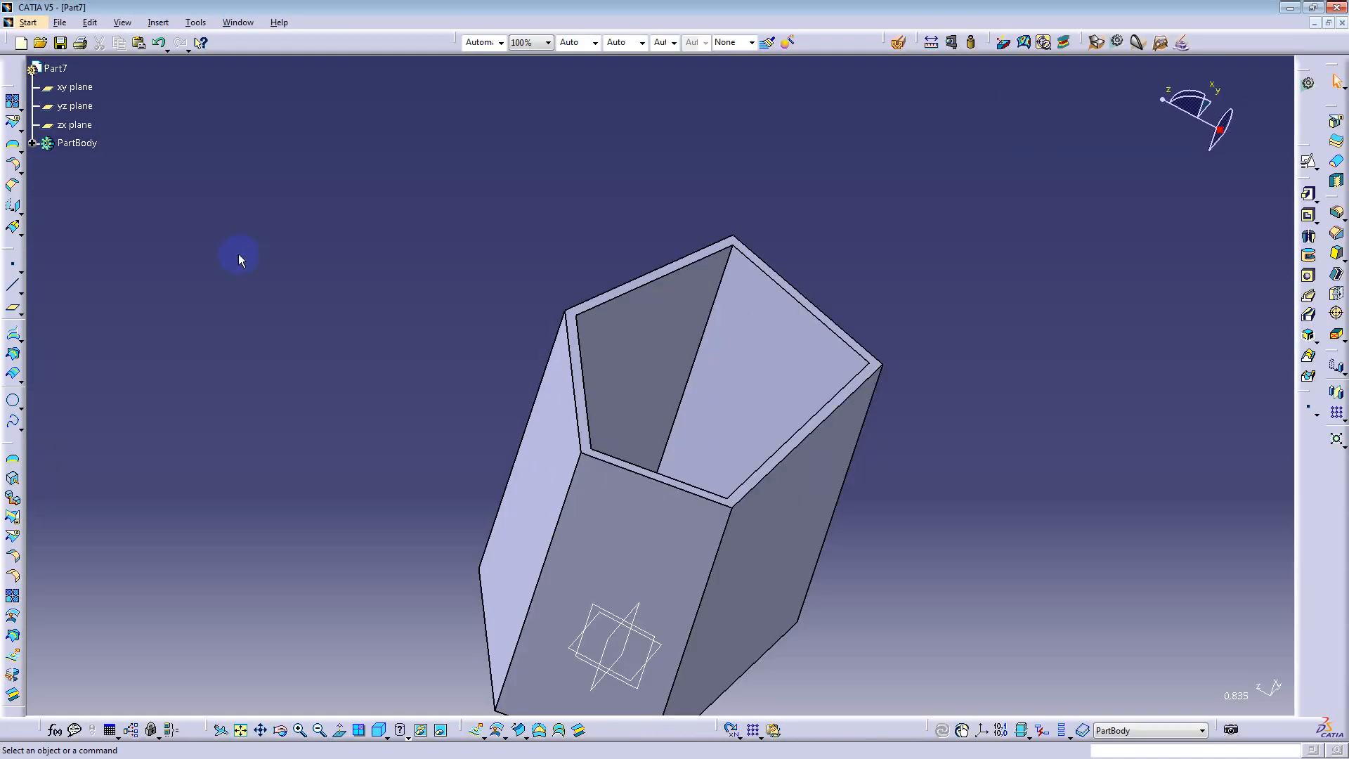
mouse_move(592, 457)
middle_mouse_down()
mouse_move(495, 324)
mouse_move(494, 351)
middle_mouse_up()
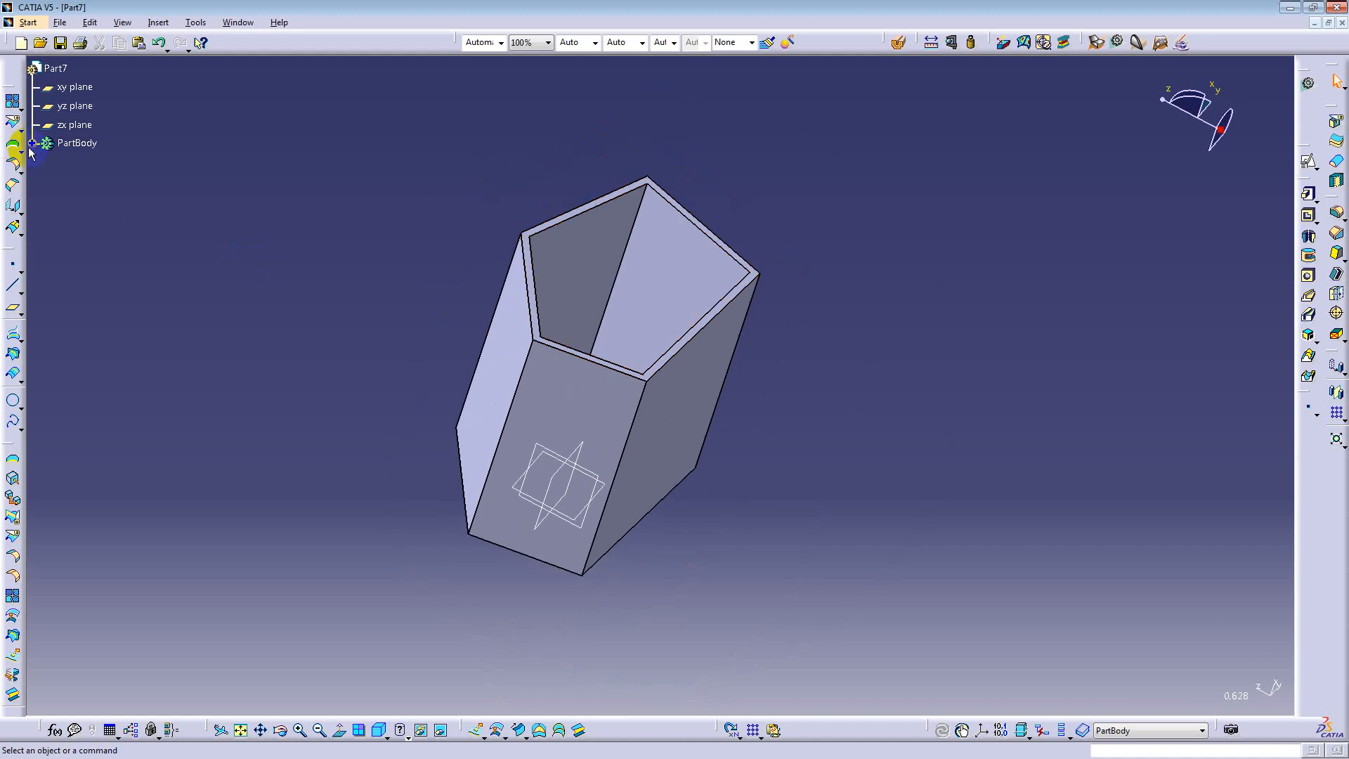
left_click(33, 143)
left_click(88, 199)
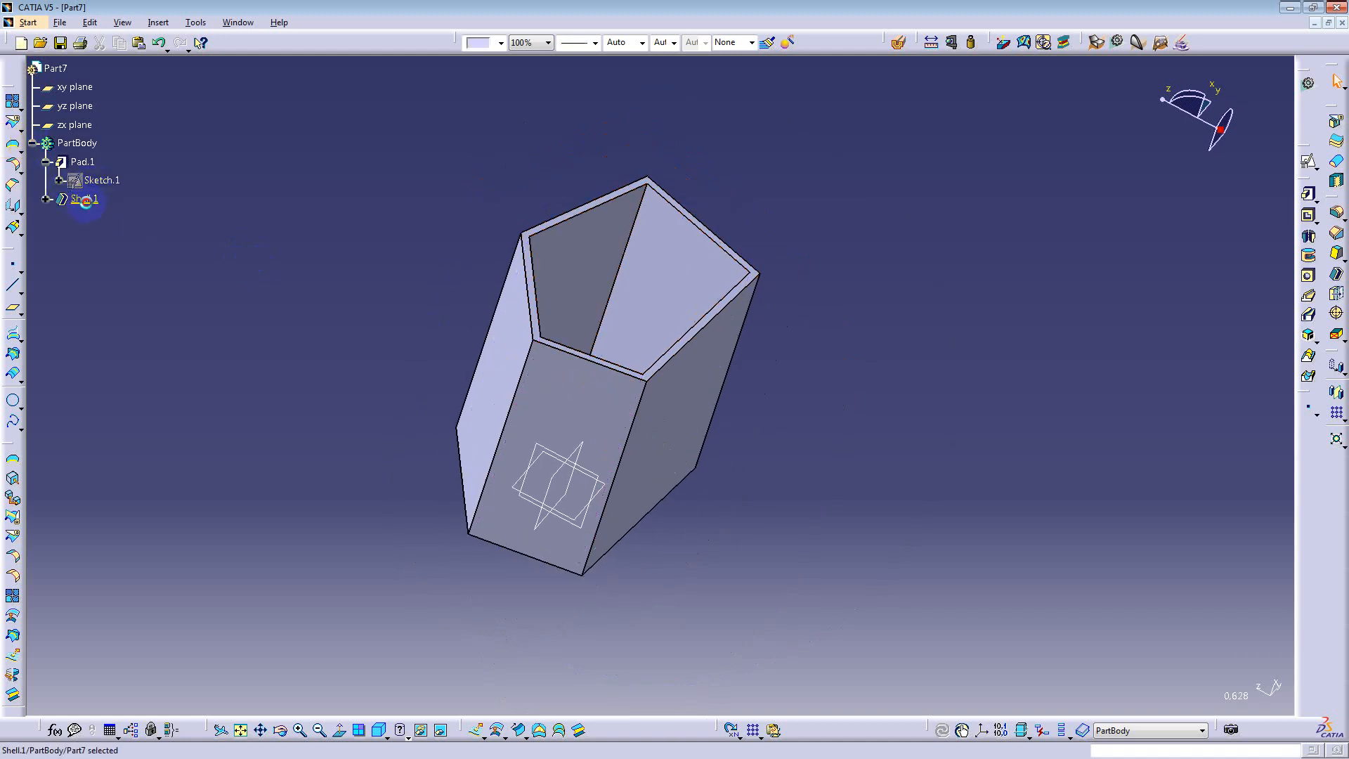
key("Delete")
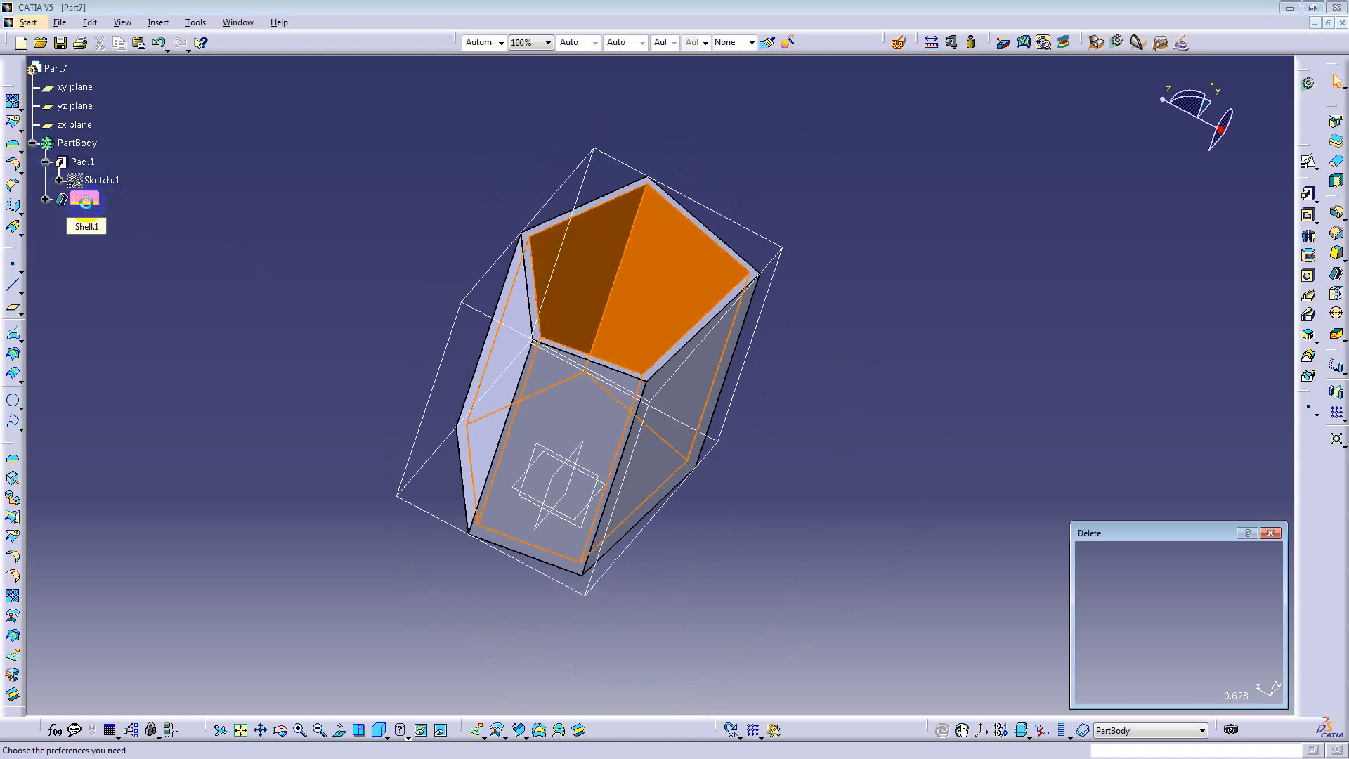
left_click(1187, 690)
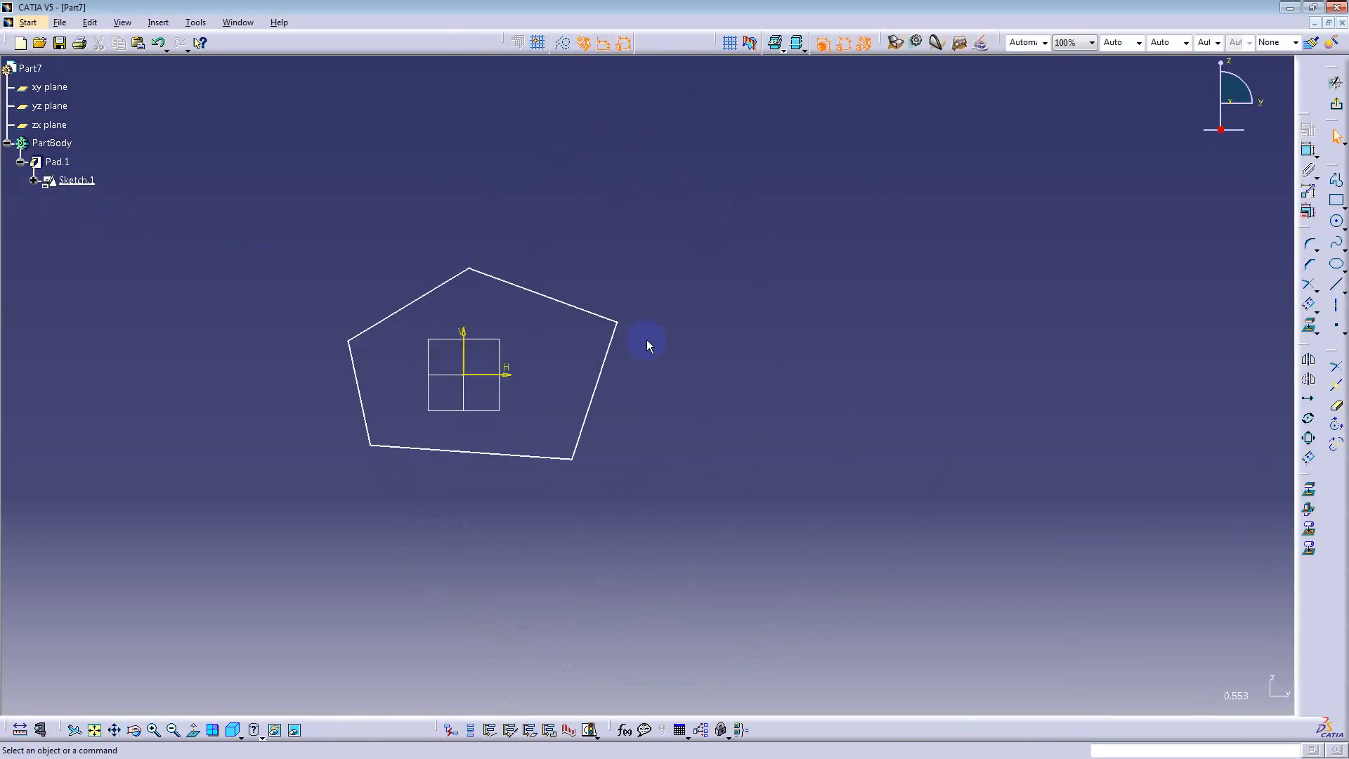
Step: Replace the pentagon in the pad's sketch with a rectangle of about 451 × 191 mm around the origin, and exit the sketch
mouse_move(272, 230)
left_mouse_down()
mouse_move(618, 437)
mouse_move(743, 558)
left_mouse_up()
key("Delete")
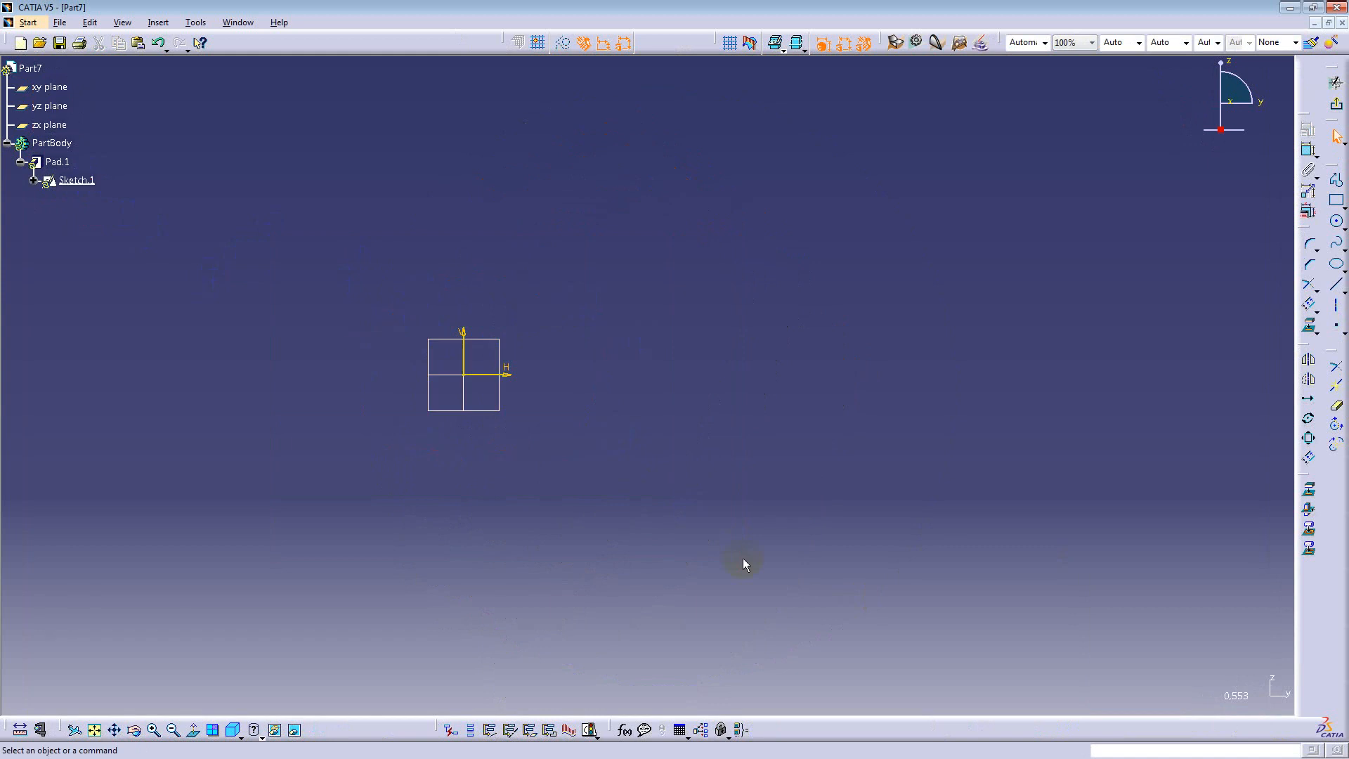
left_click(1337, 200)
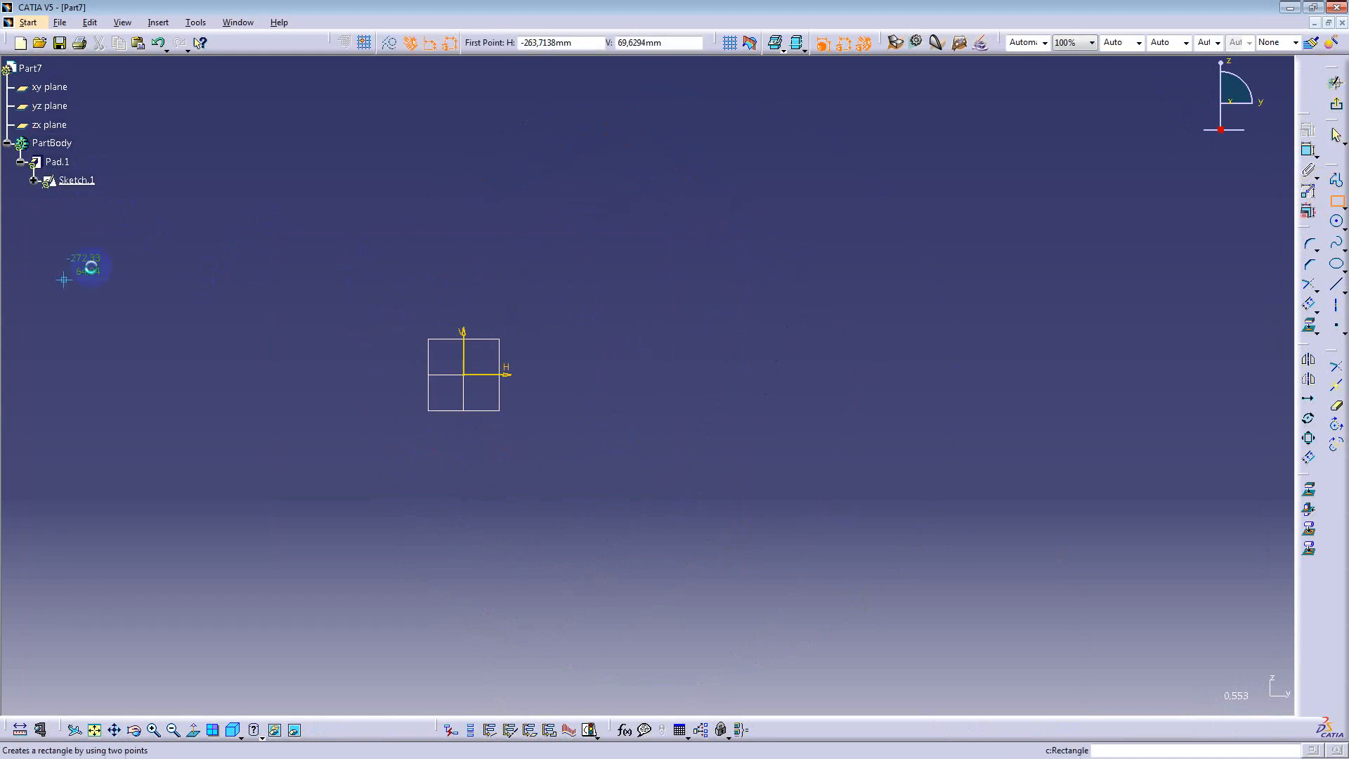
left_click(217, 235)
left_click(880, 515)
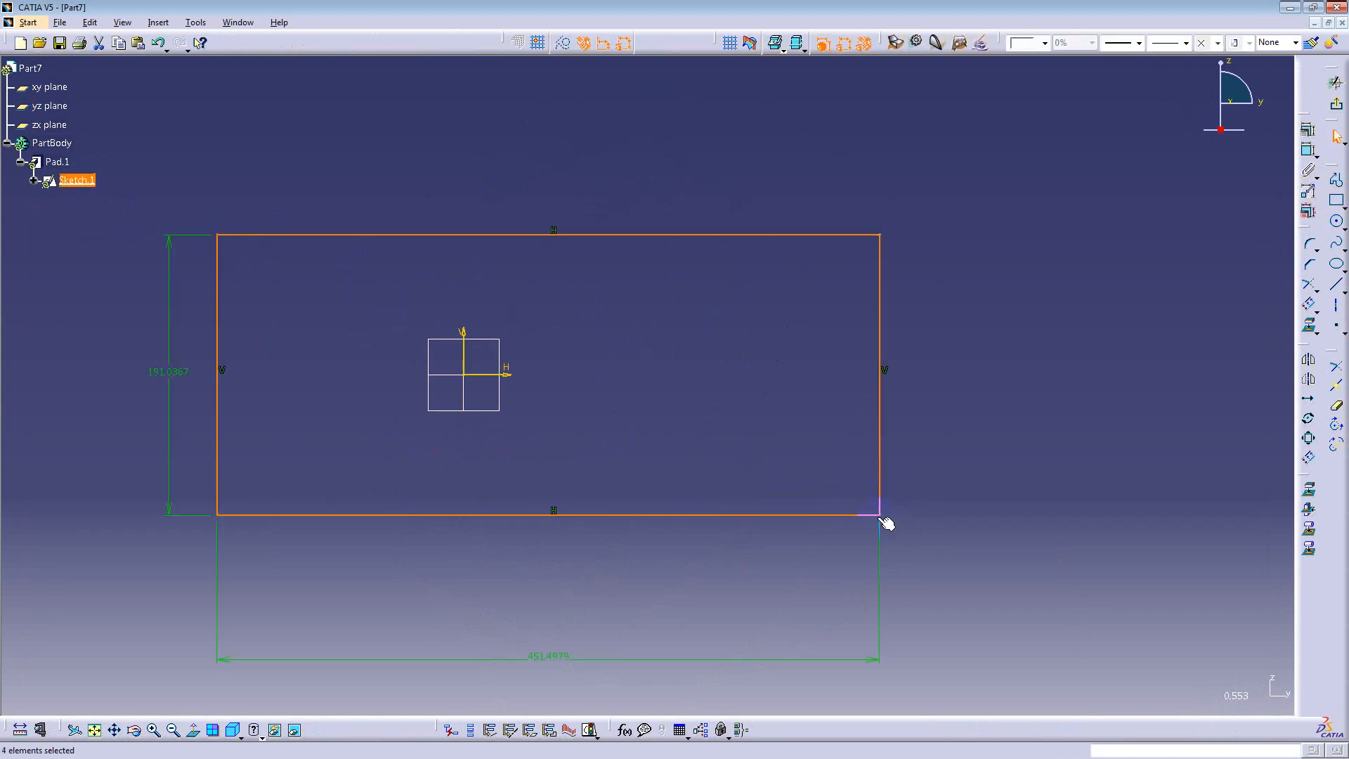
left_click(1335, 104)
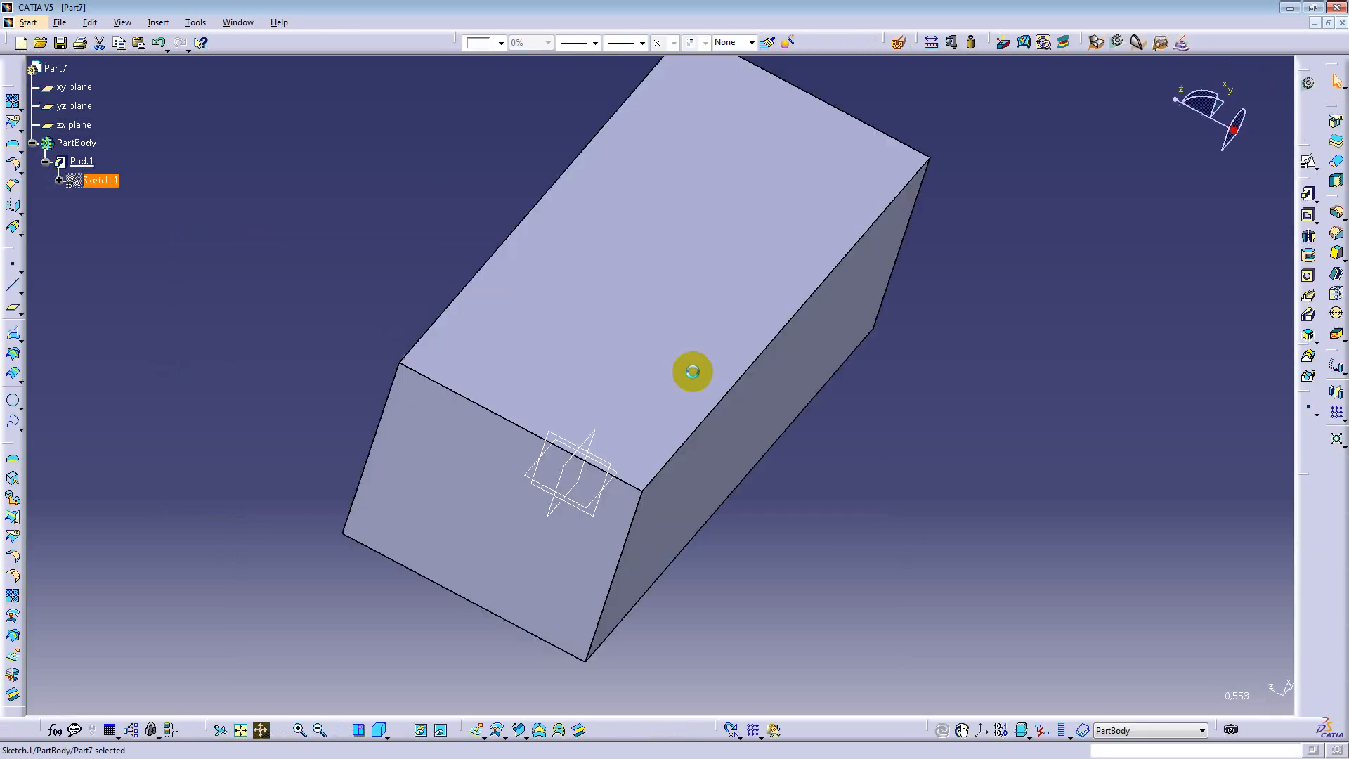
Step: Set the pad's length to 10 mm to make a thin rectangular plate
middle_click_drag(771, 533, 668, 404)
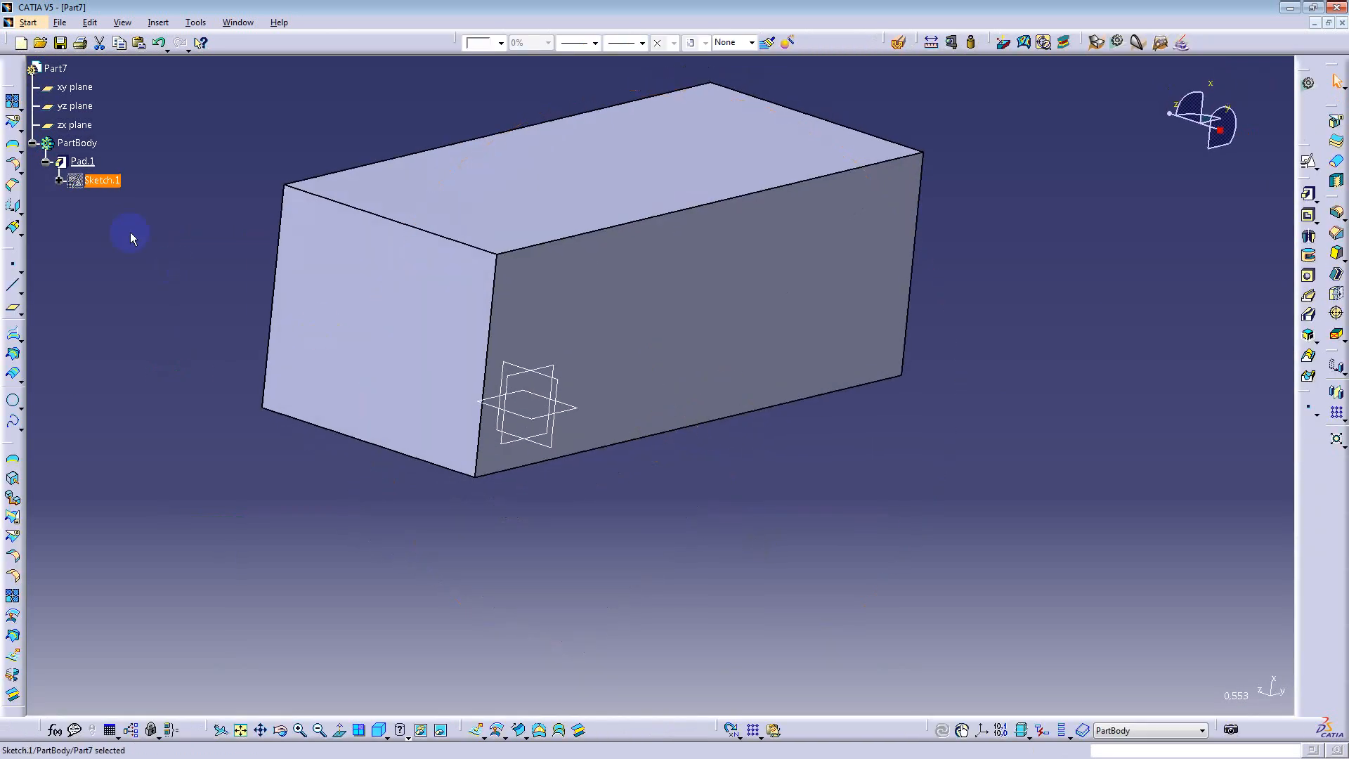
double_click(82, 161)
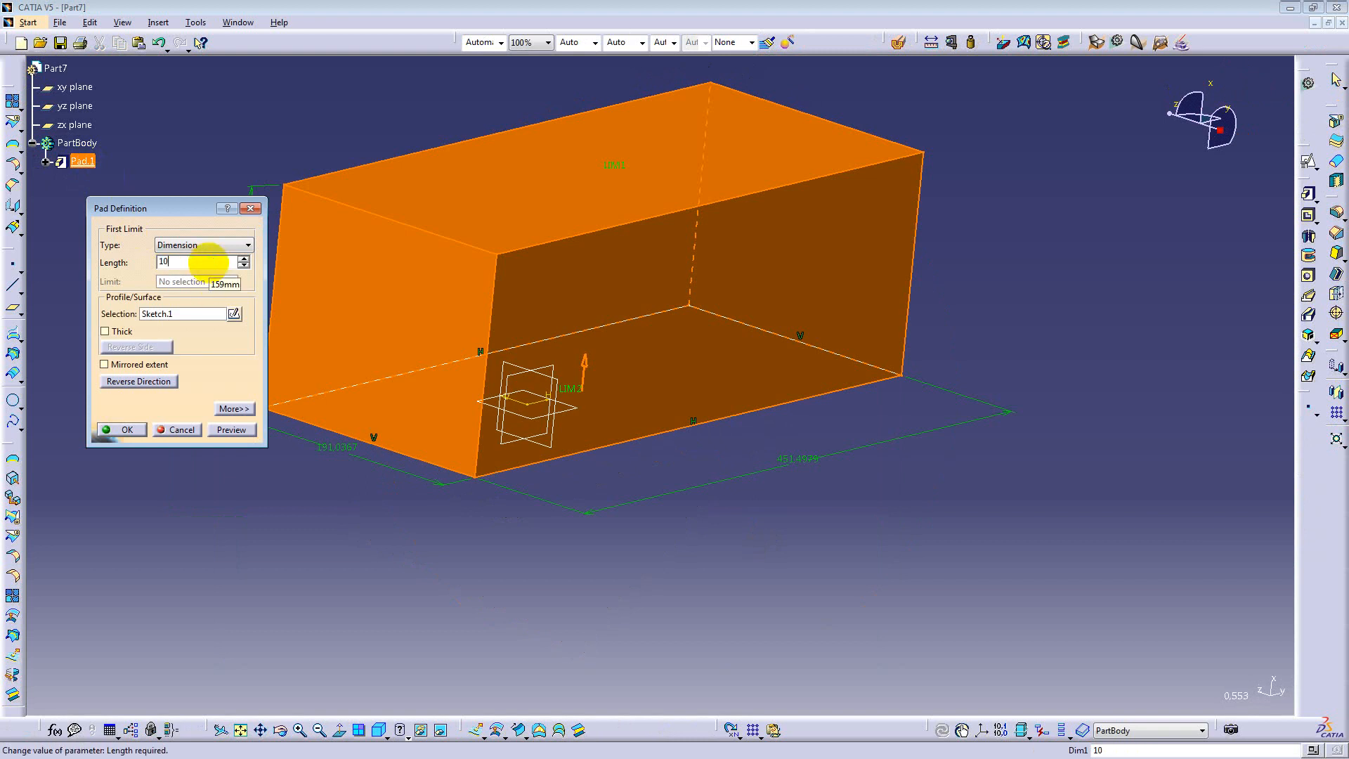
key("Return")
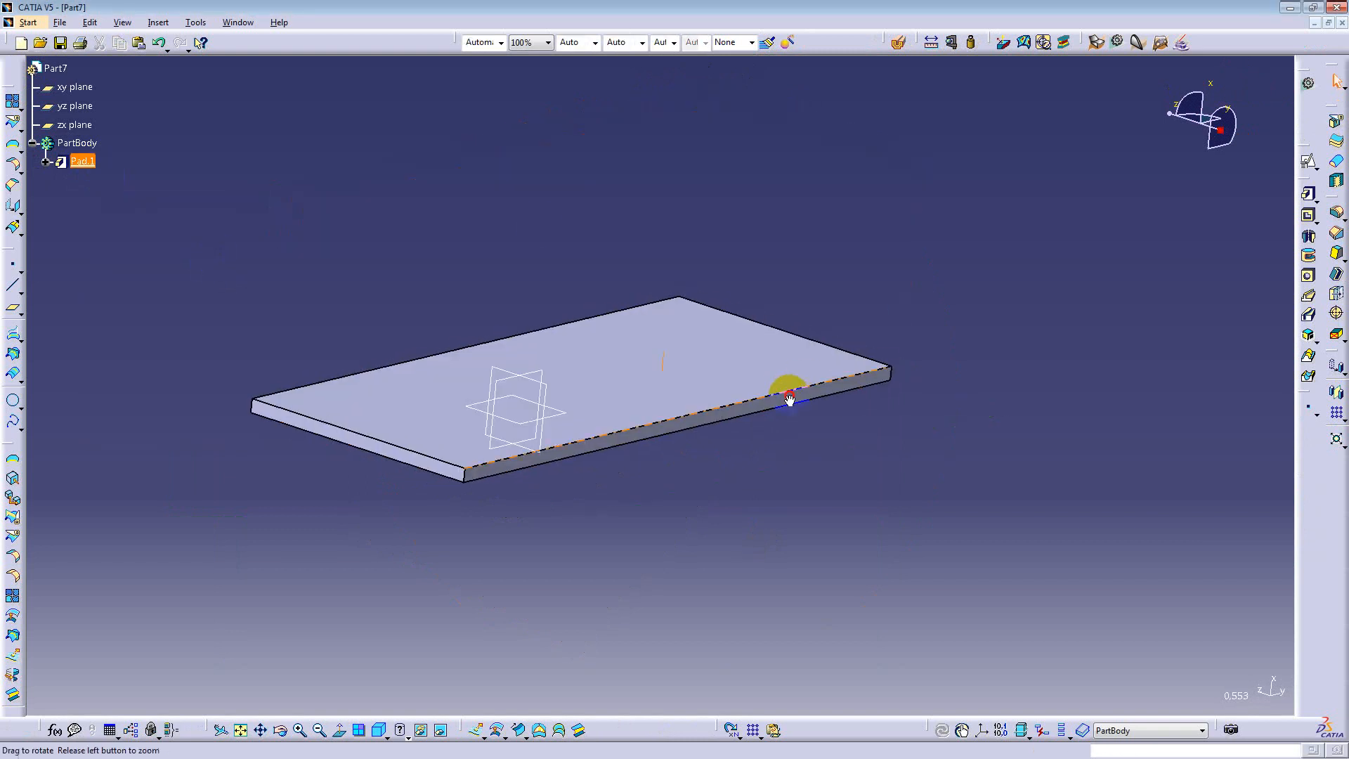
Step: Start a positioned sketch on the plate's large face and draw a closed upright rectangle left of the origin with the Profile tool
middle_click_drag(790, 399, 597, 527)
middle_click_drag(647, 422, 576, 390)
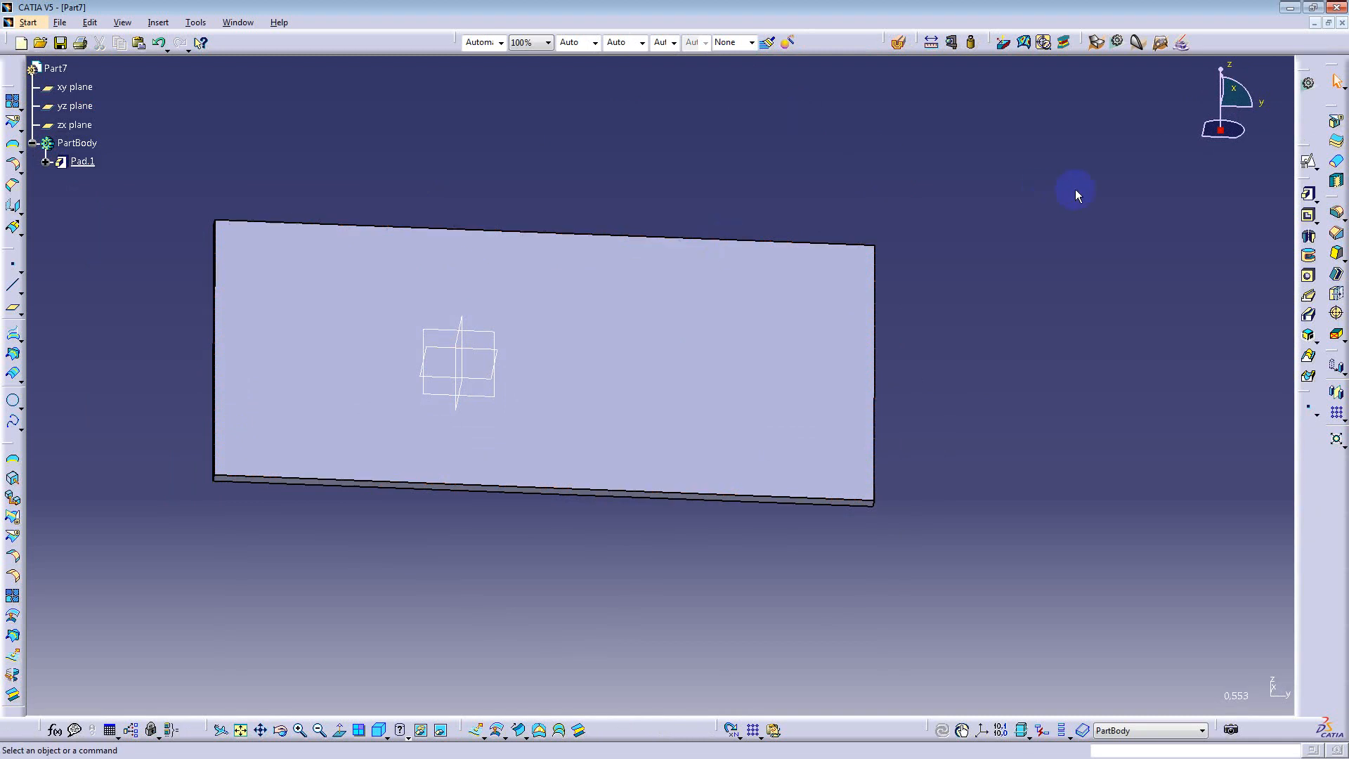
middle_click_drag(651, 383, 648, 313)
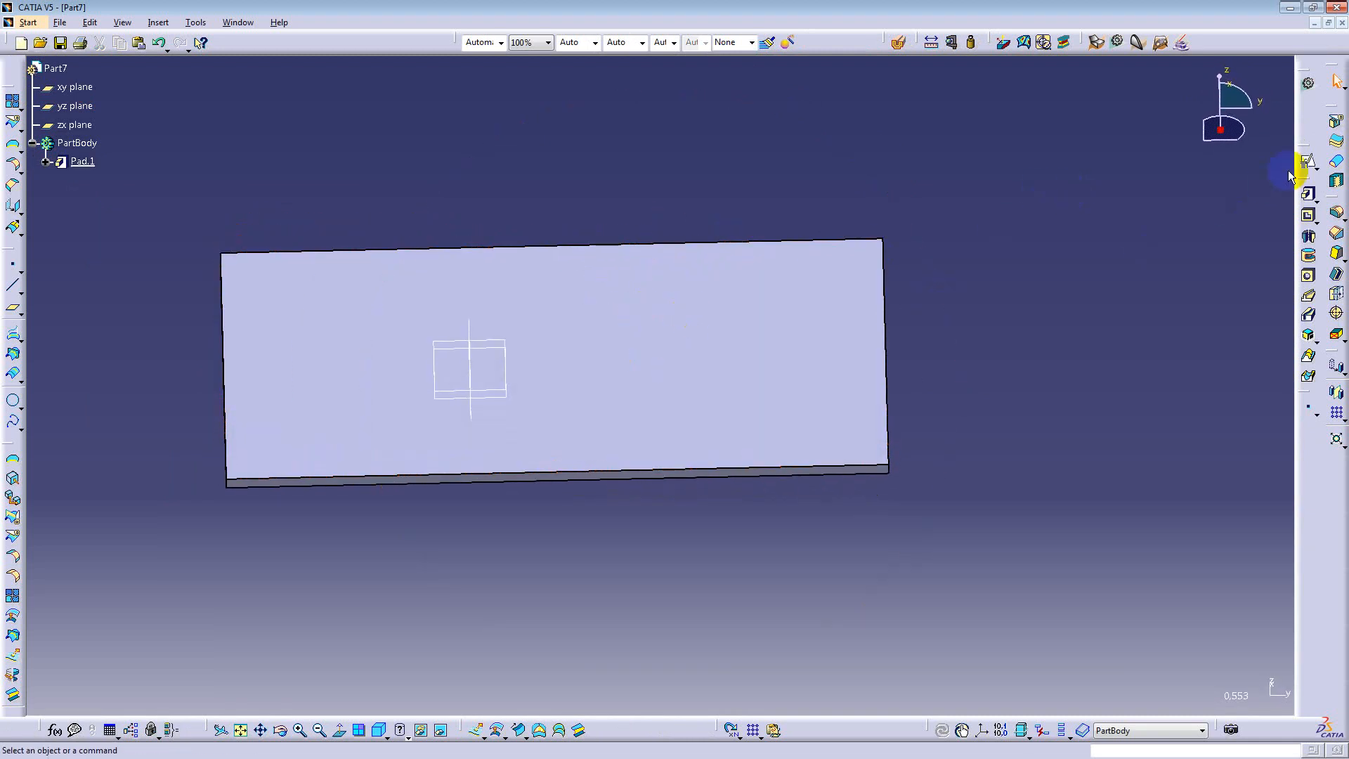
left_click(1309, 163)
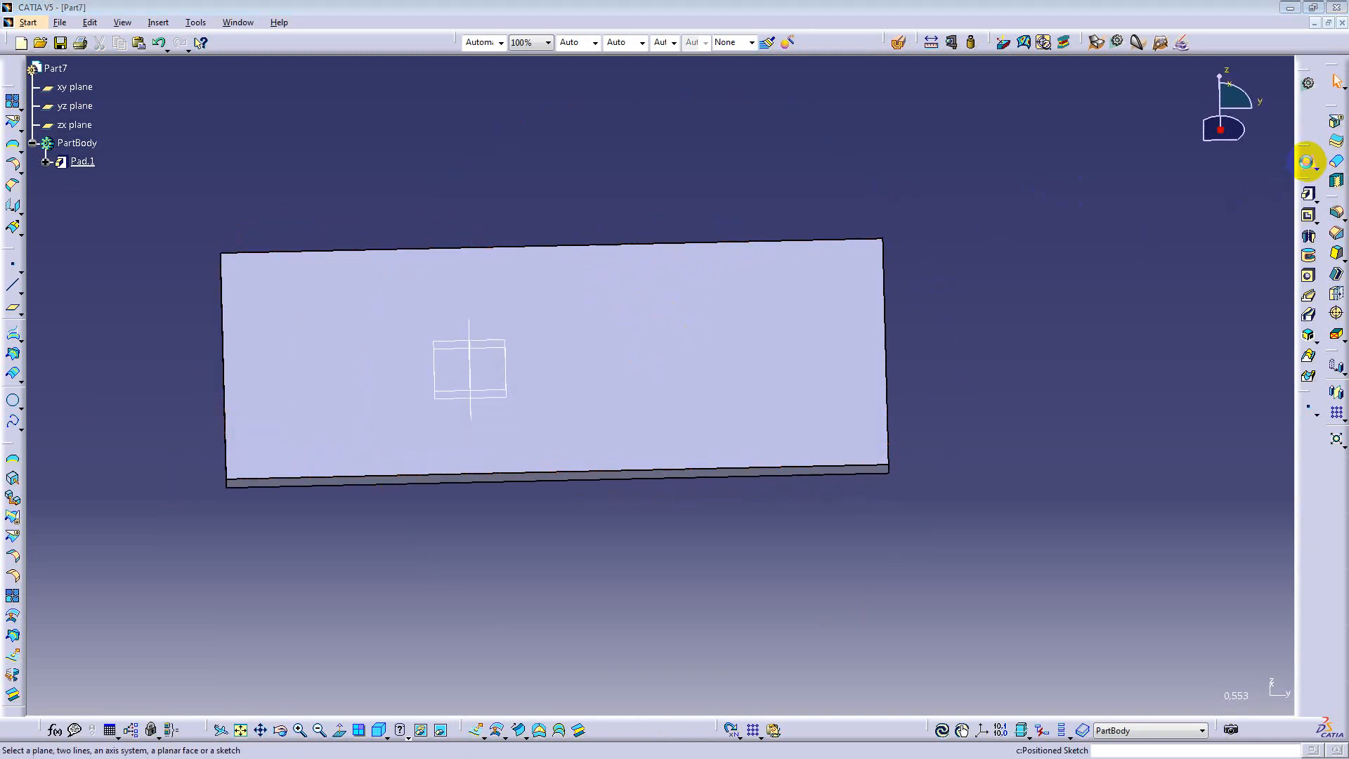
left_click(566, 318)
left_click(298, 369)
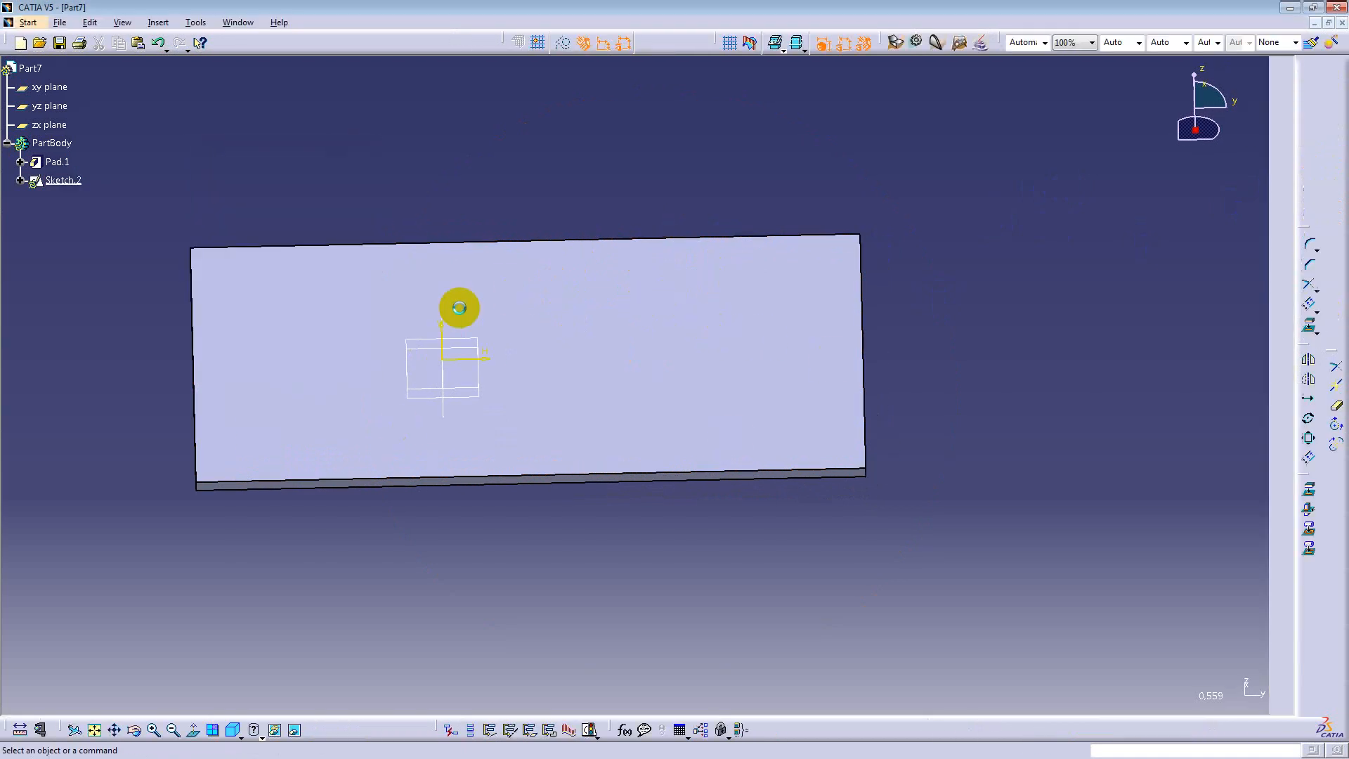
left_click(1337, 178)
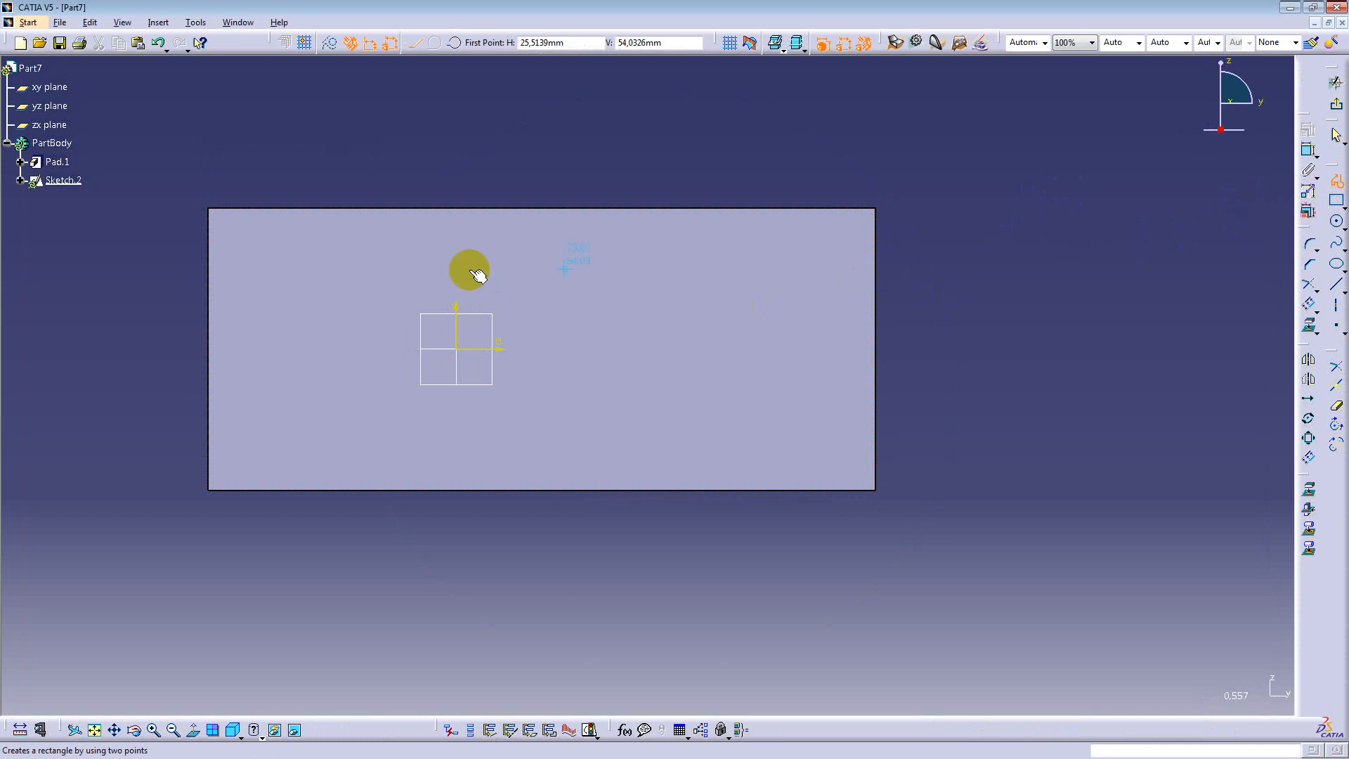
left_click(263, 268)
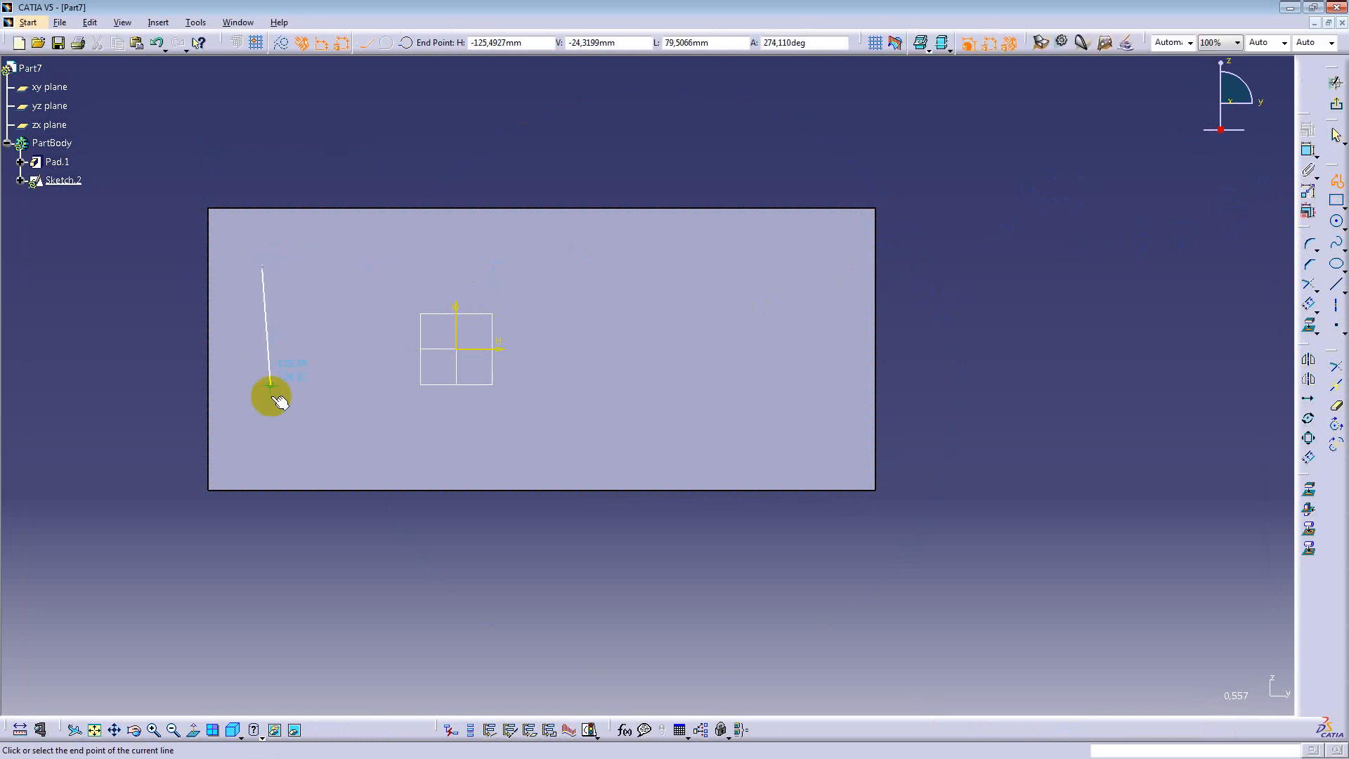
left_click(263, 451)
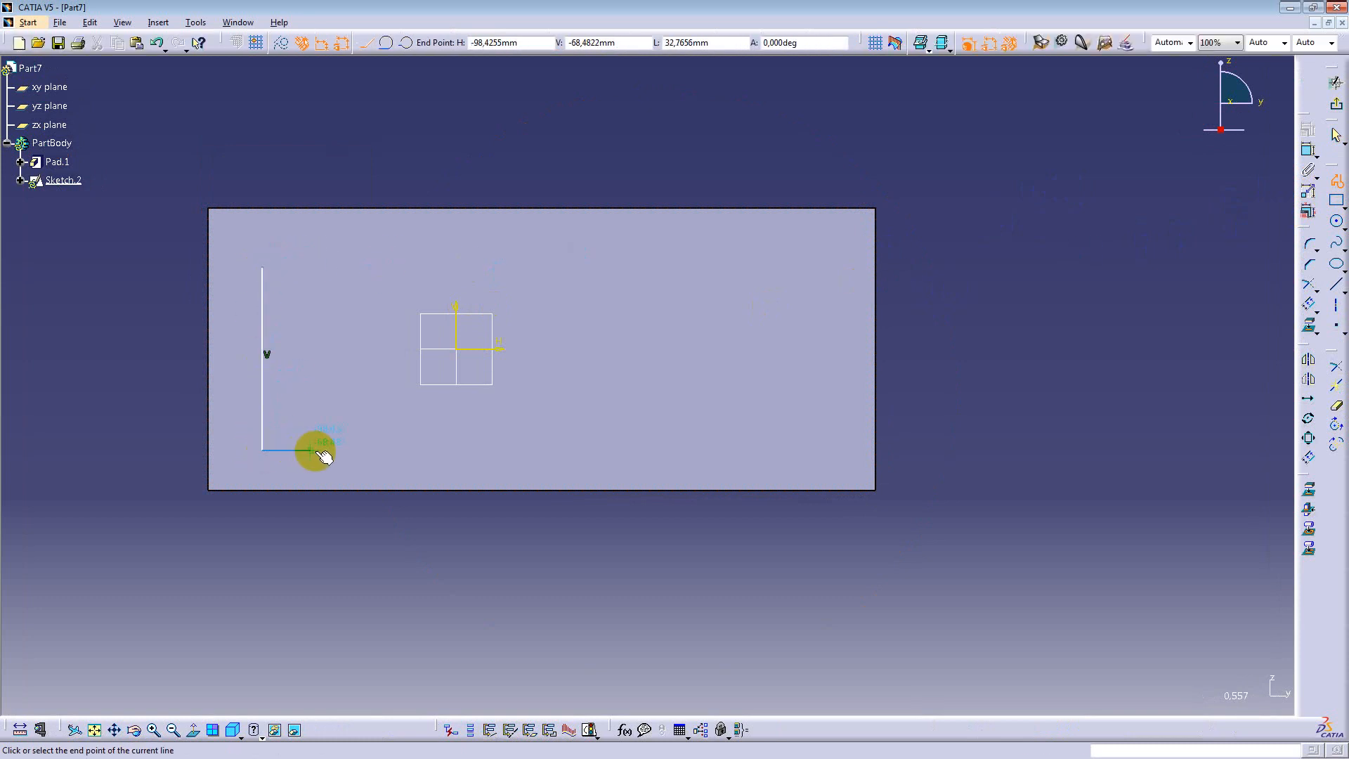
left_click(408, 451)
left_click(408, 267)
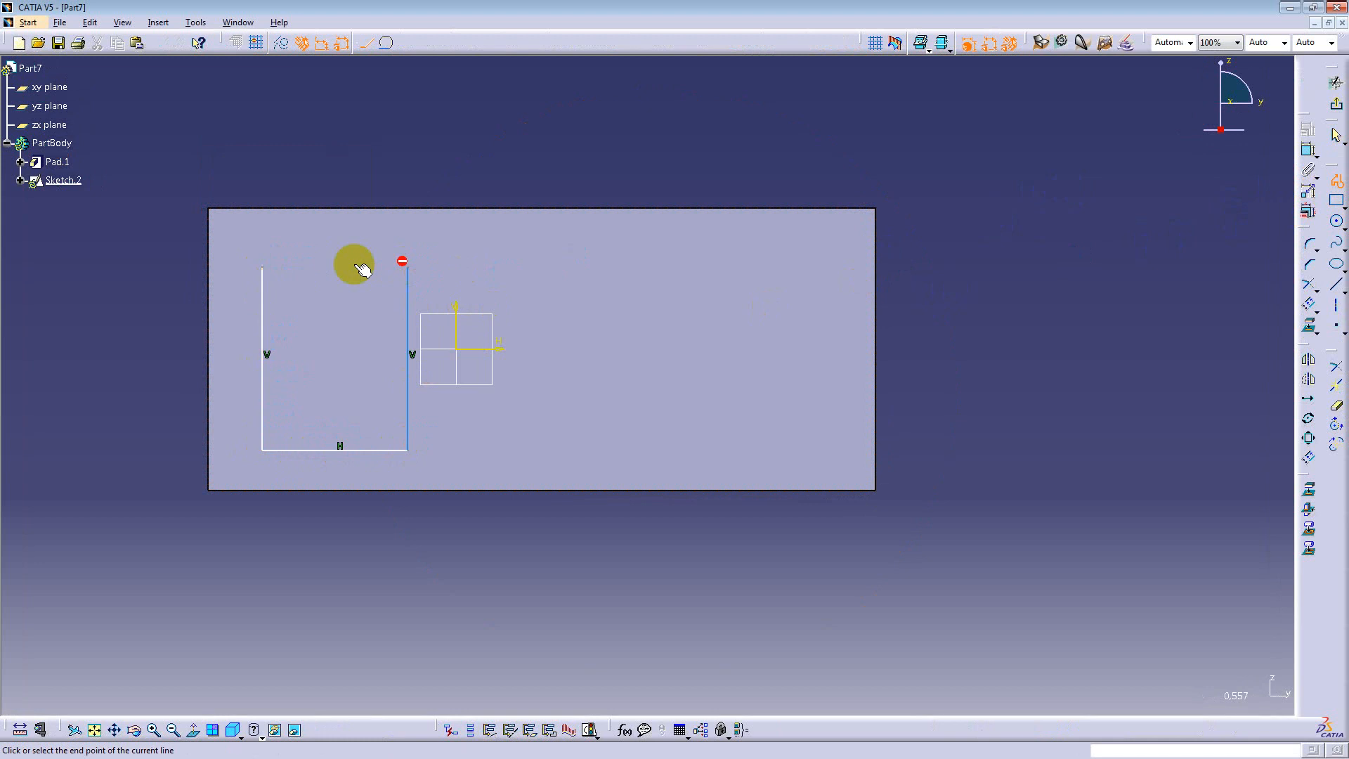
left_click(263, 268)
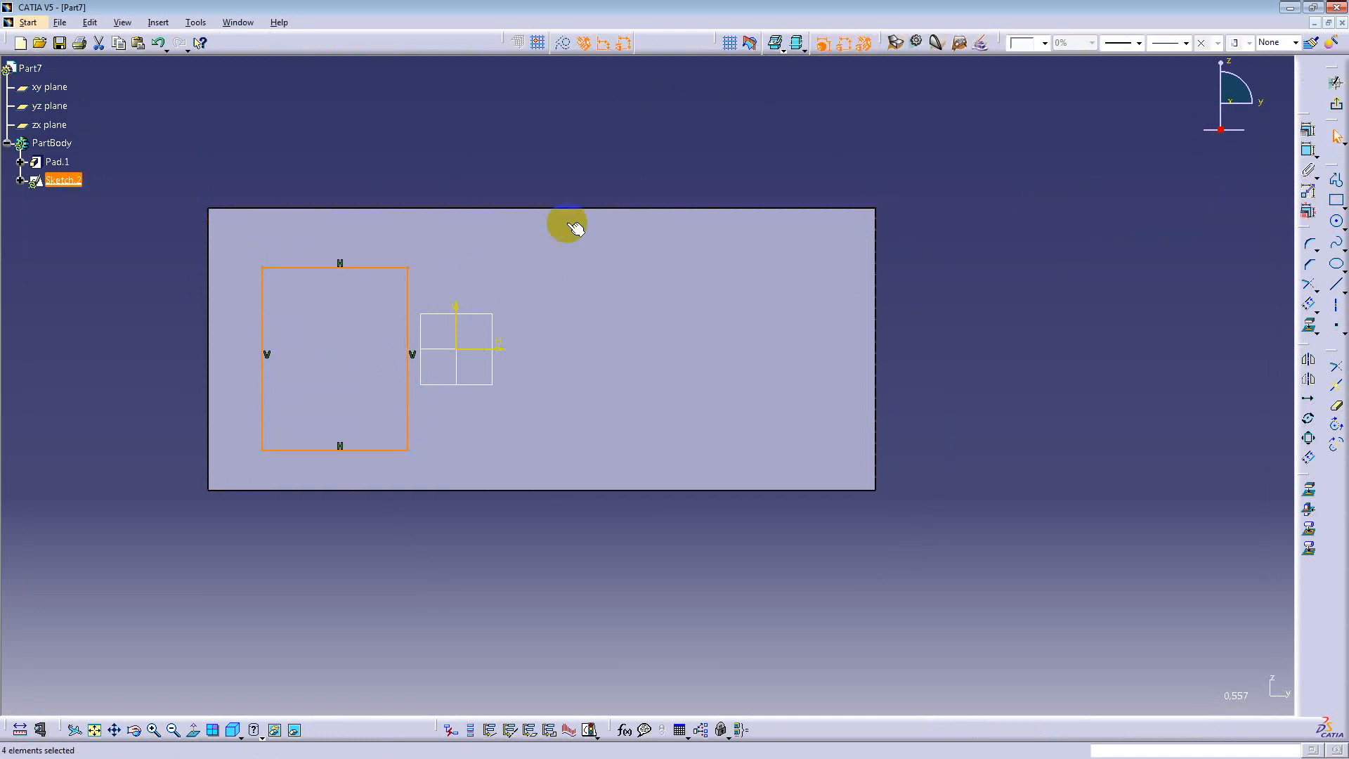
Step: Delete the rectangular profile from the plate's face, exit the sketch and remove the empty sketch
left_click(392, 422)
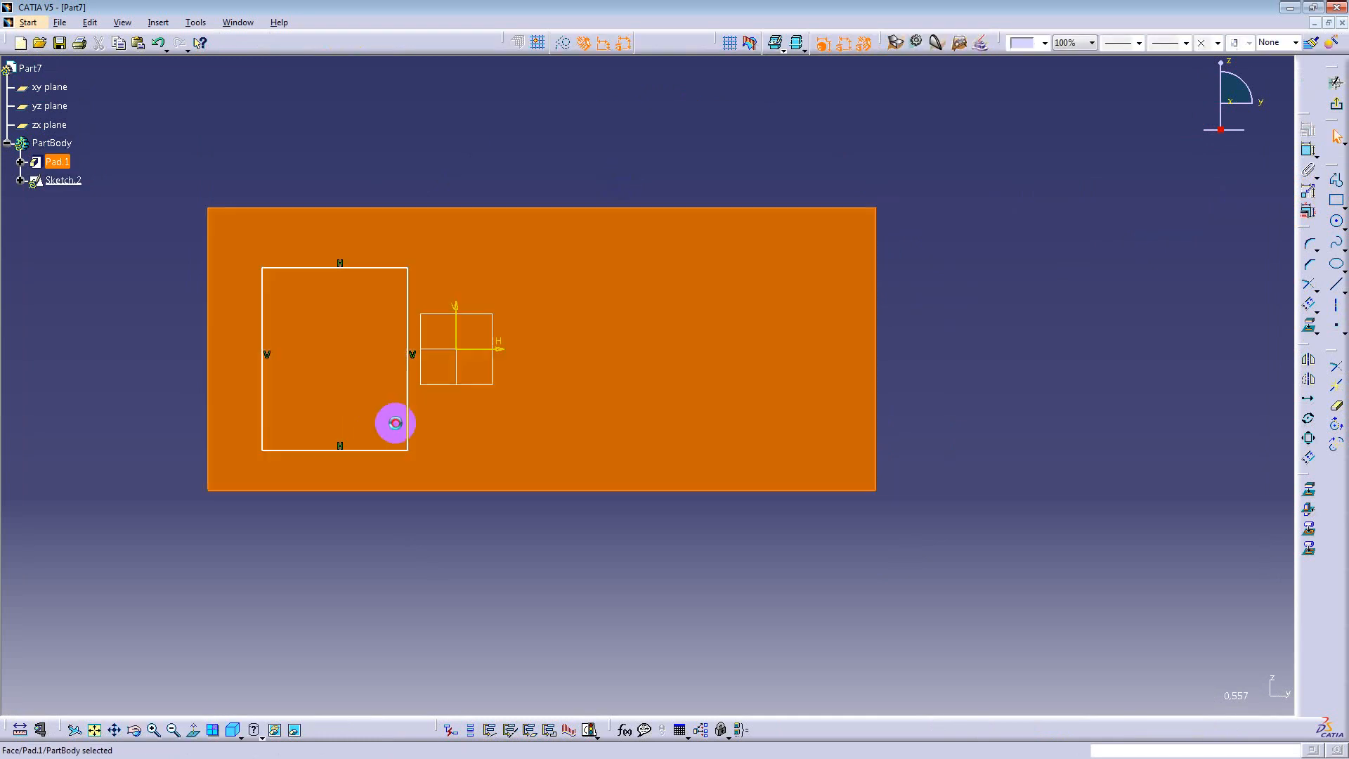
left_click(406, 526)
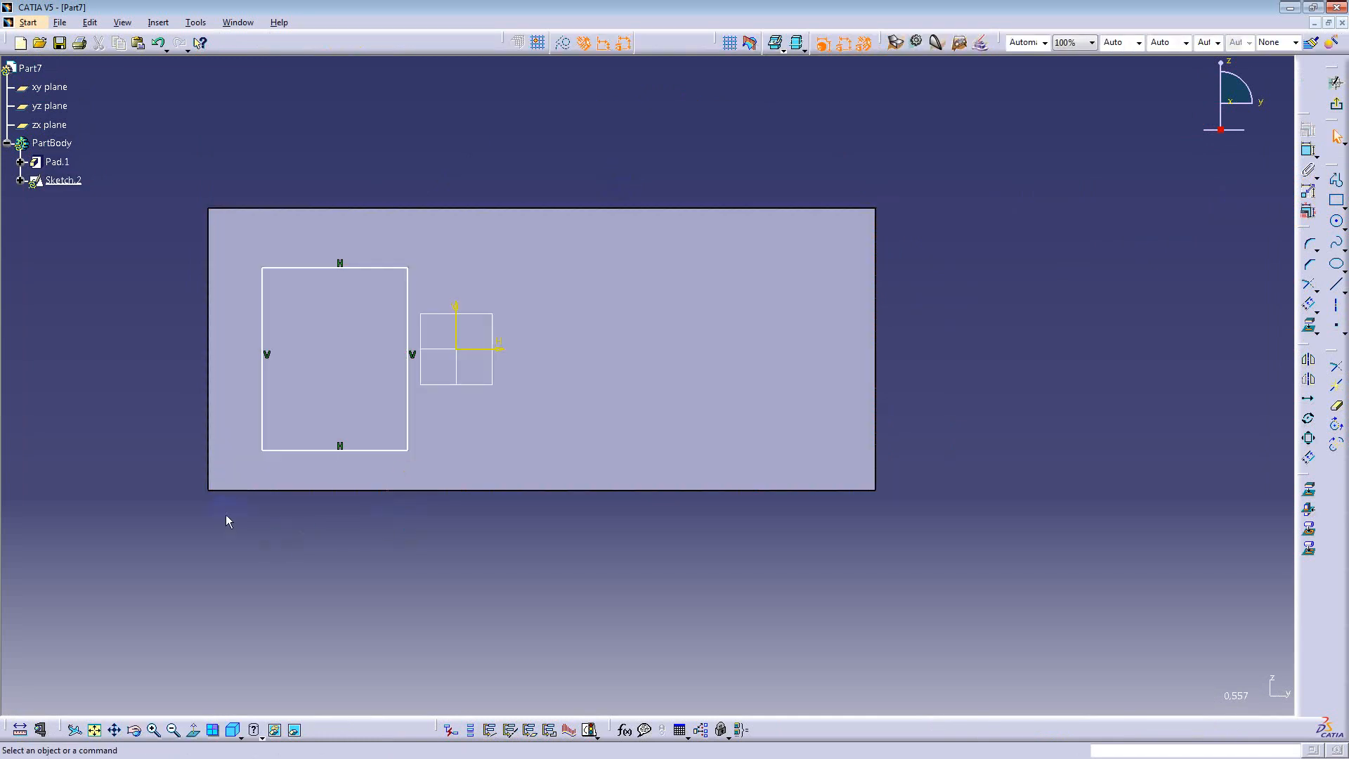
left_click(436, 236)
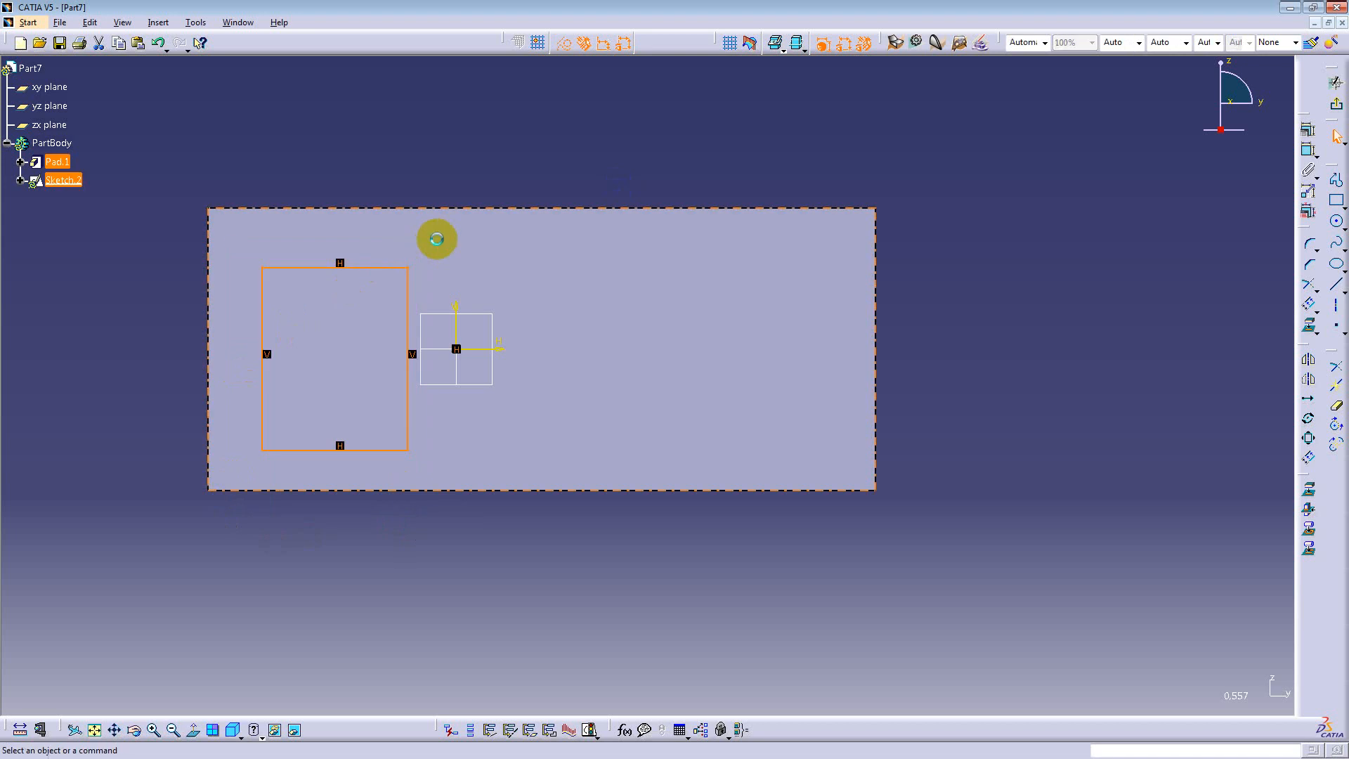
key("Delete")
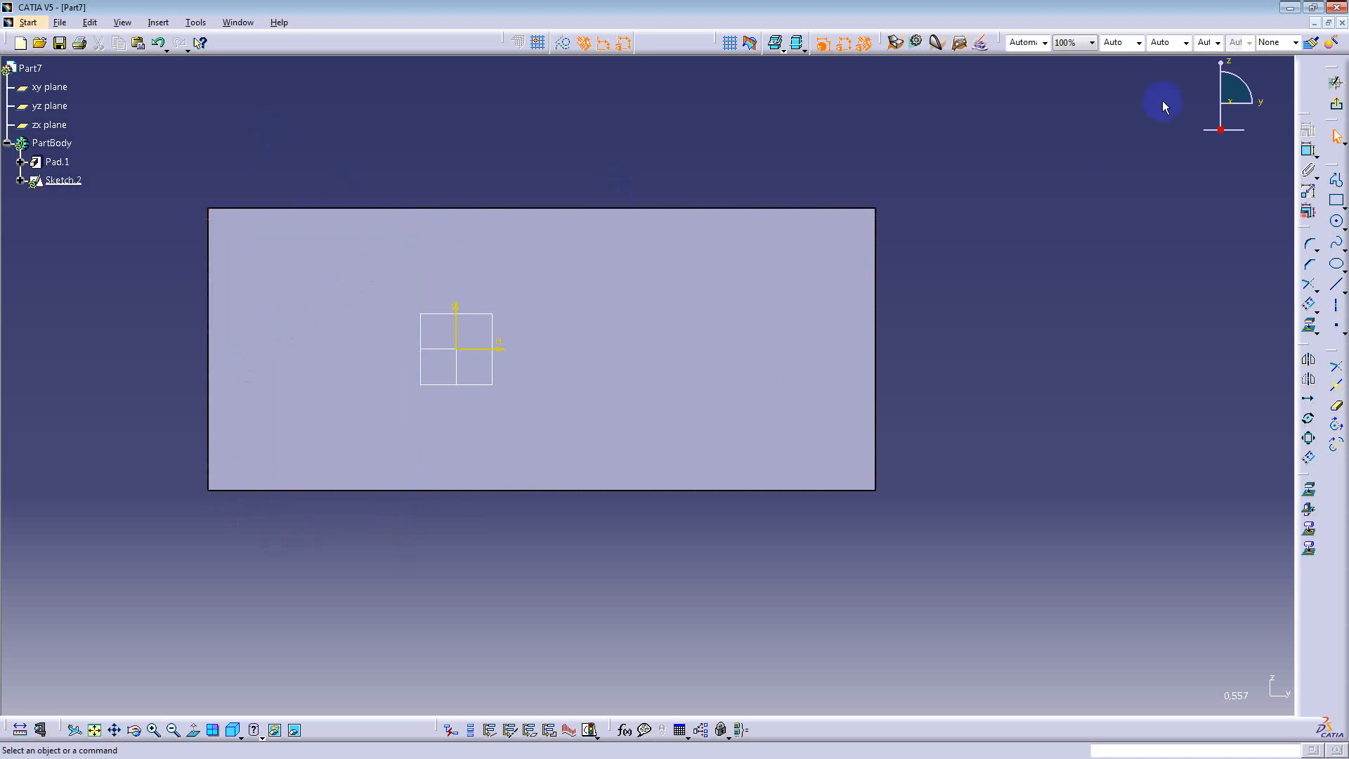
left_click(1332, 107)
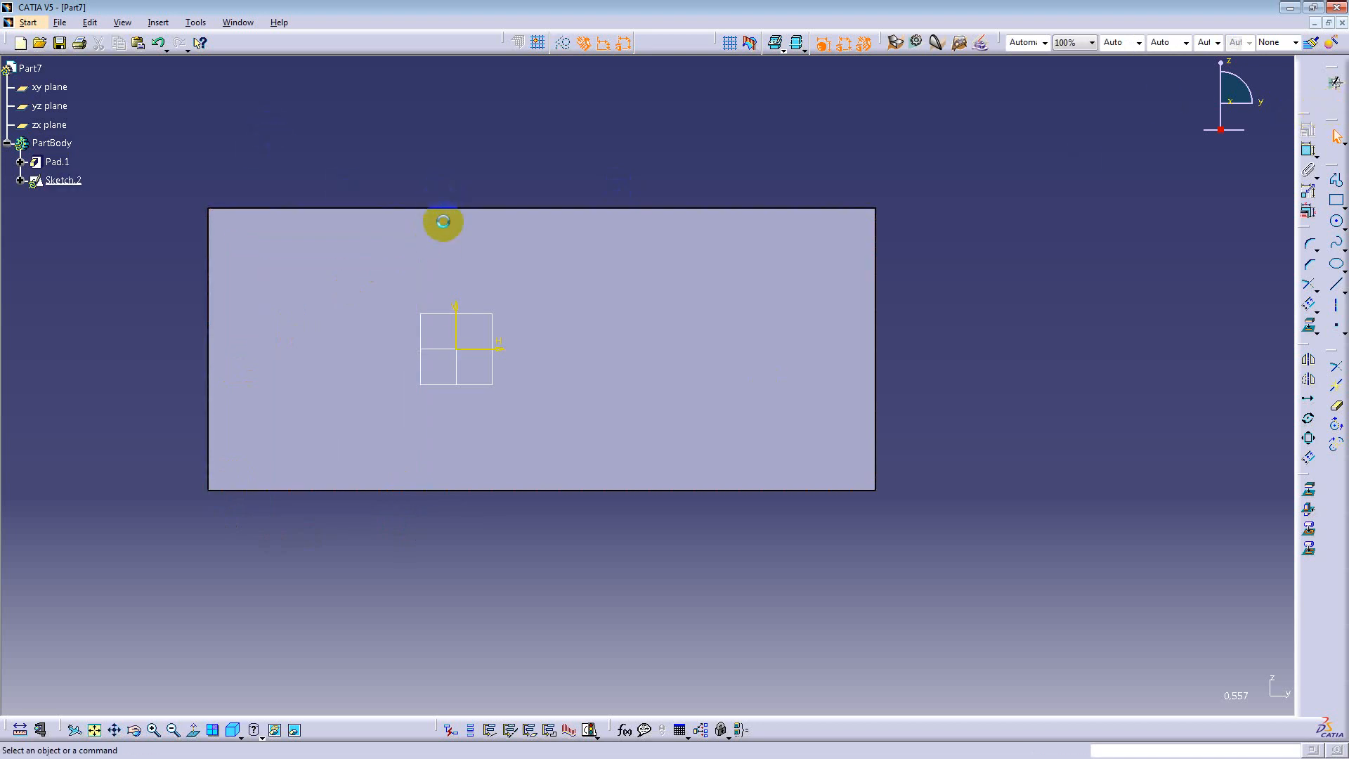
key("Delete")
Step: Create a new Drawing document with the ISO standard and an A3 ISO sheet in landscape orientation
middle_click_drag(497, 294, 525, 249)
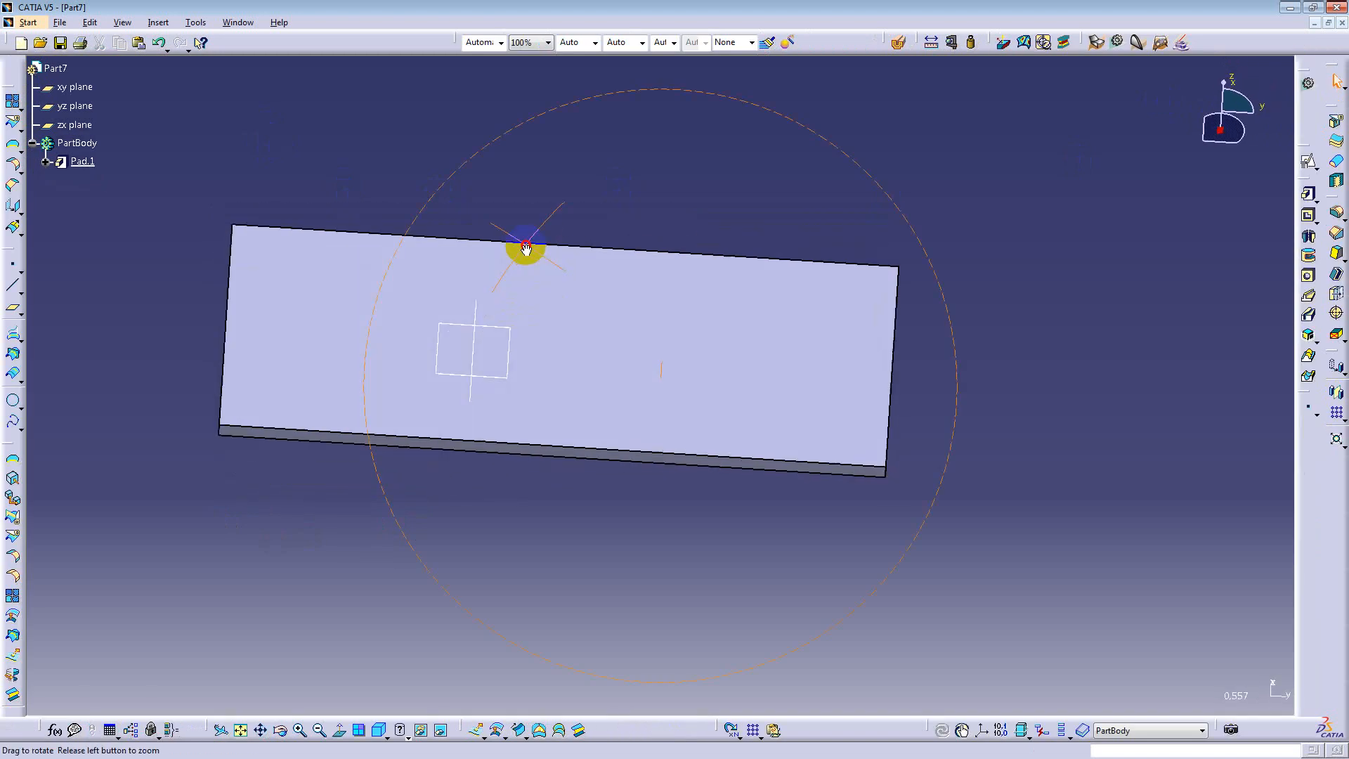
left_click(59, 22)
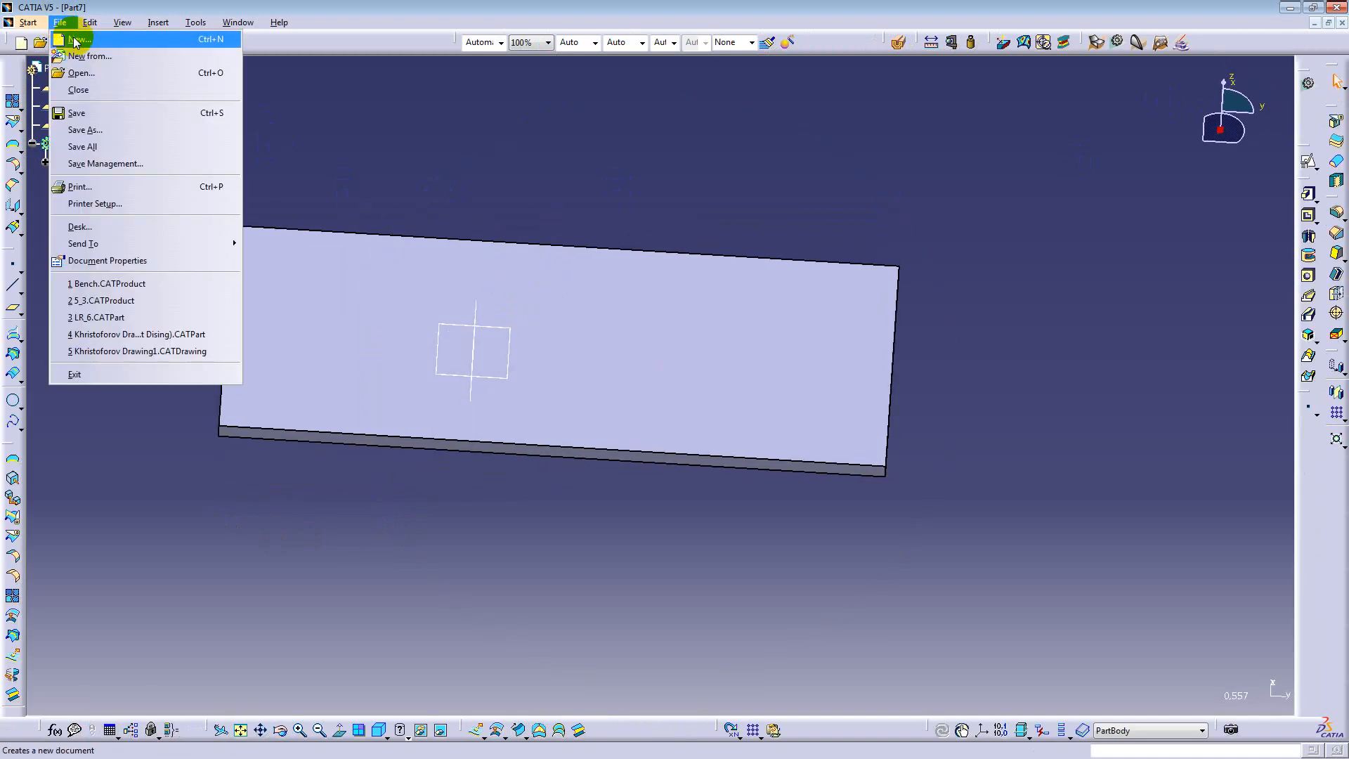
left_click(77, 42)
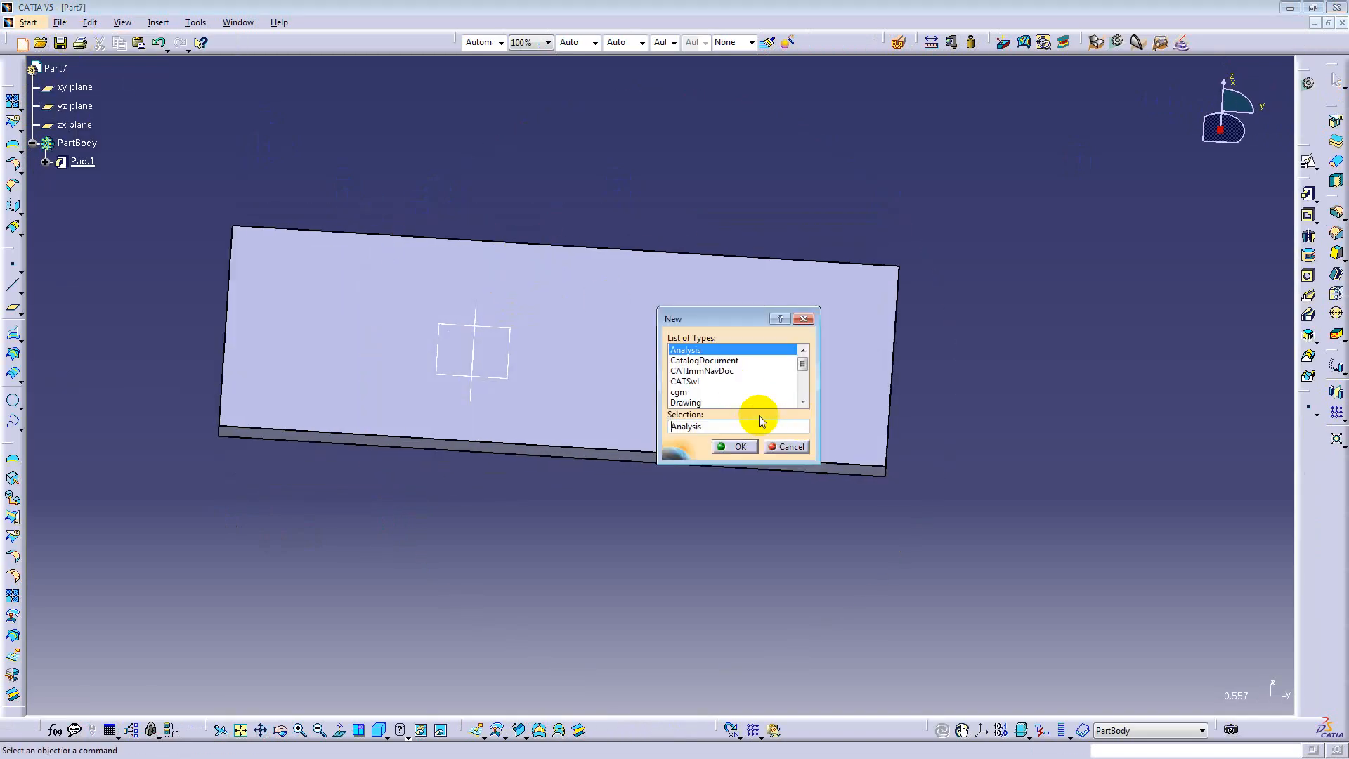
left_click(698, 404)
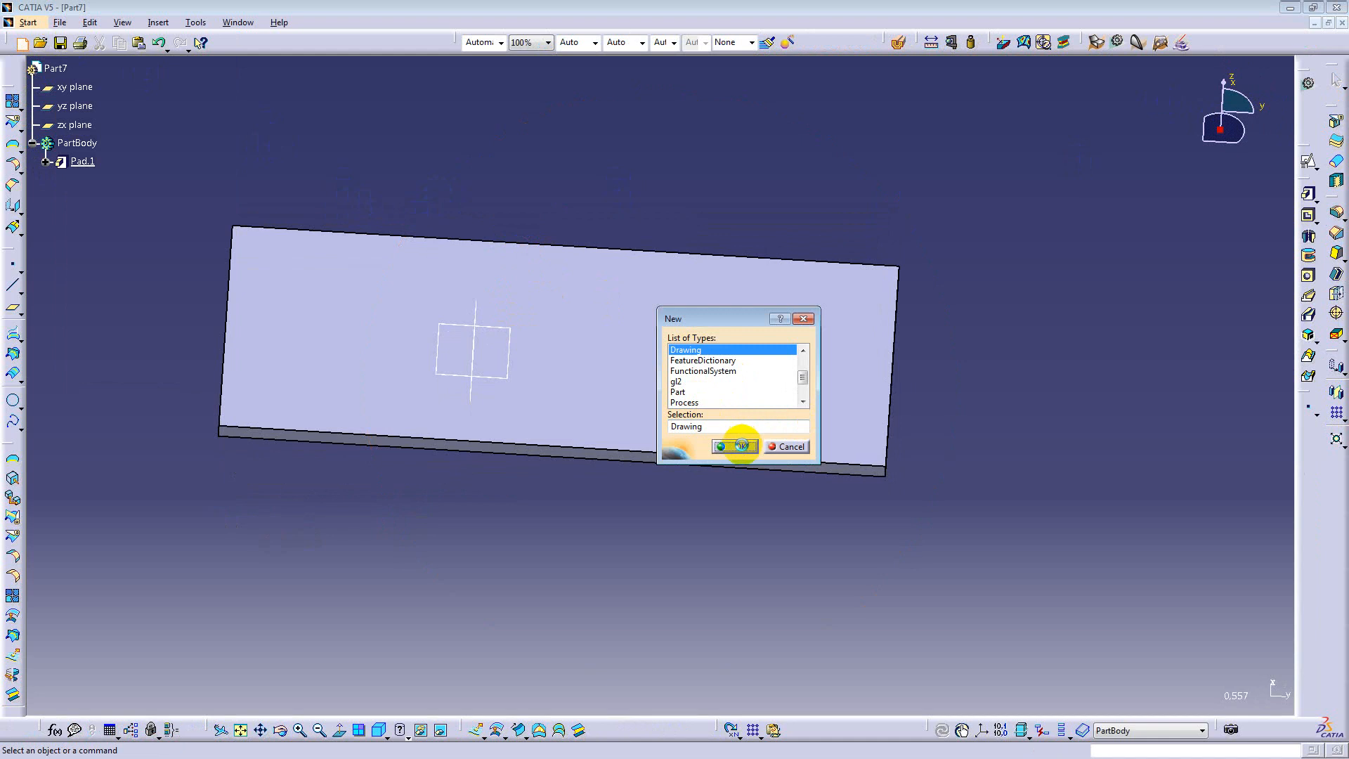
left_click(742, 446)
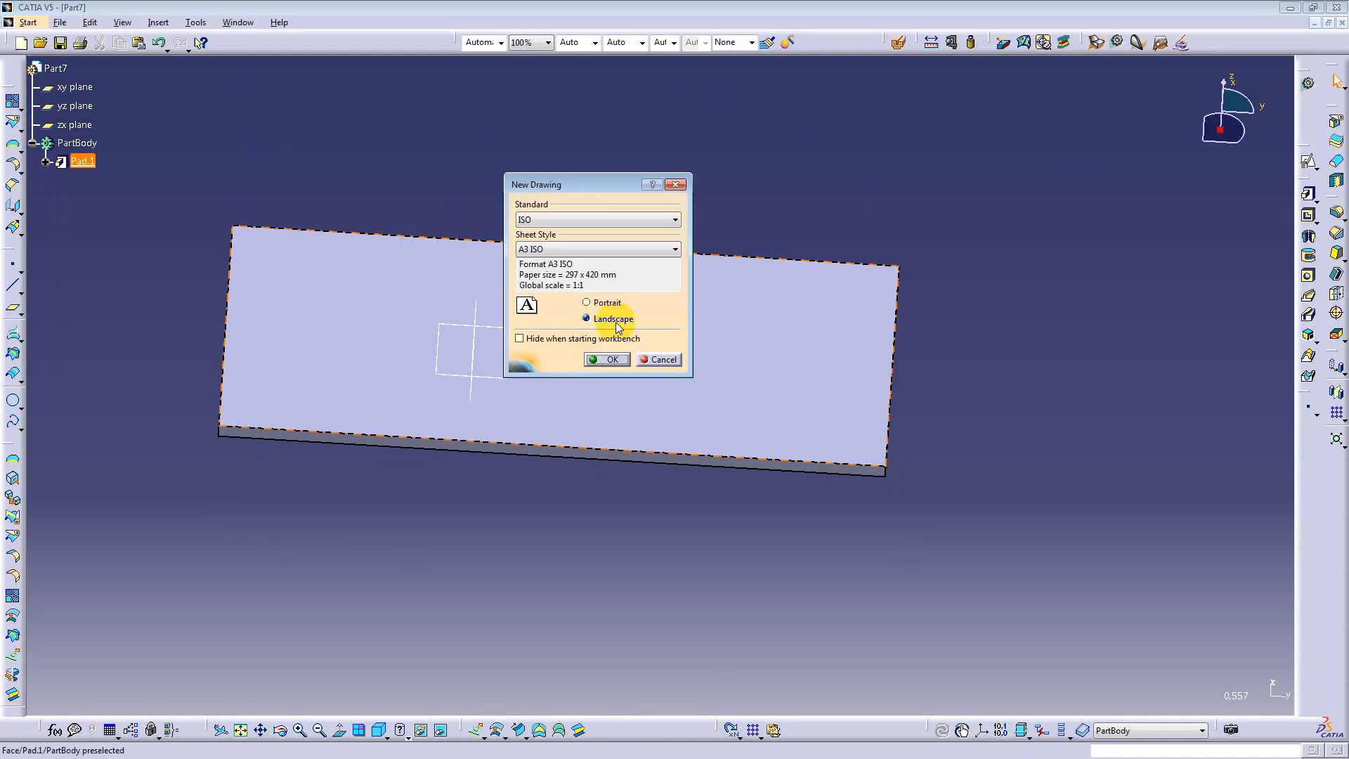
left_click_drag(562, 184, 562, 177)
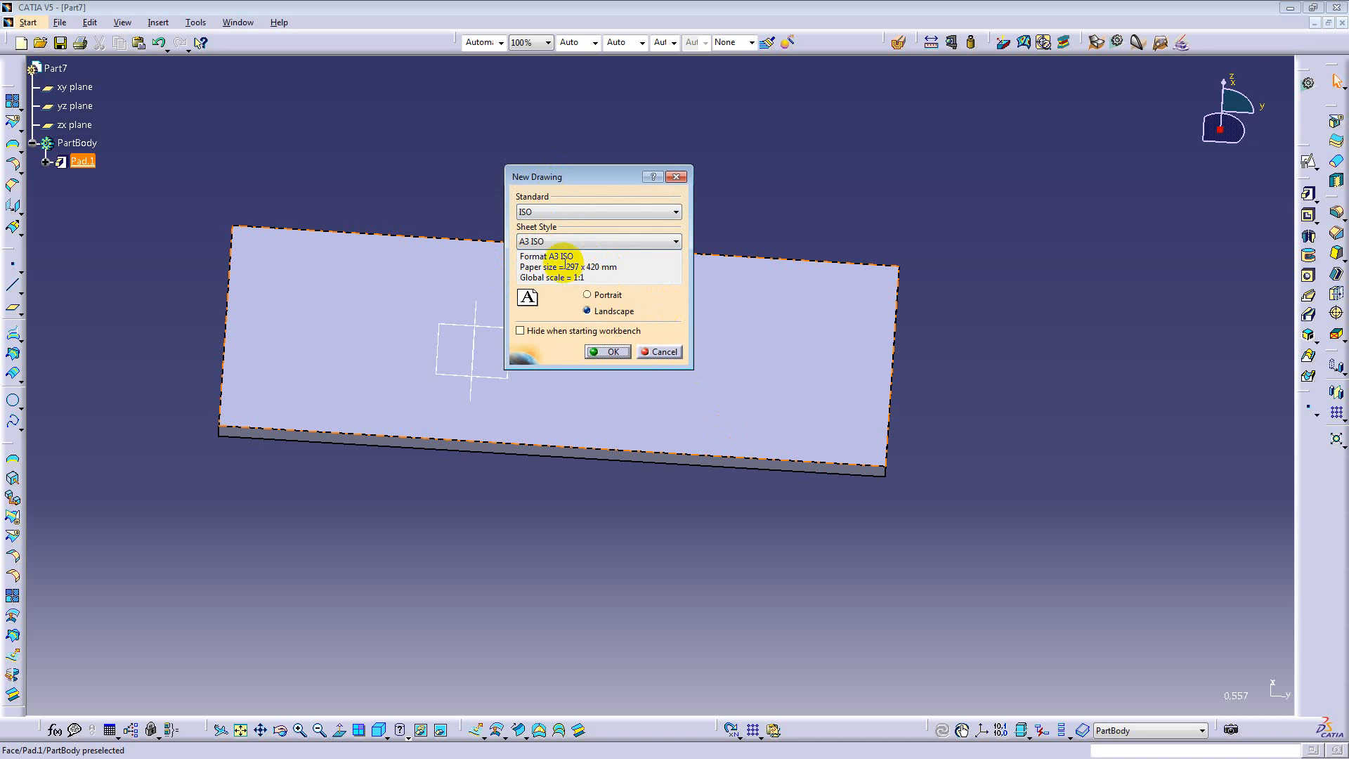
left_click(616, 352)
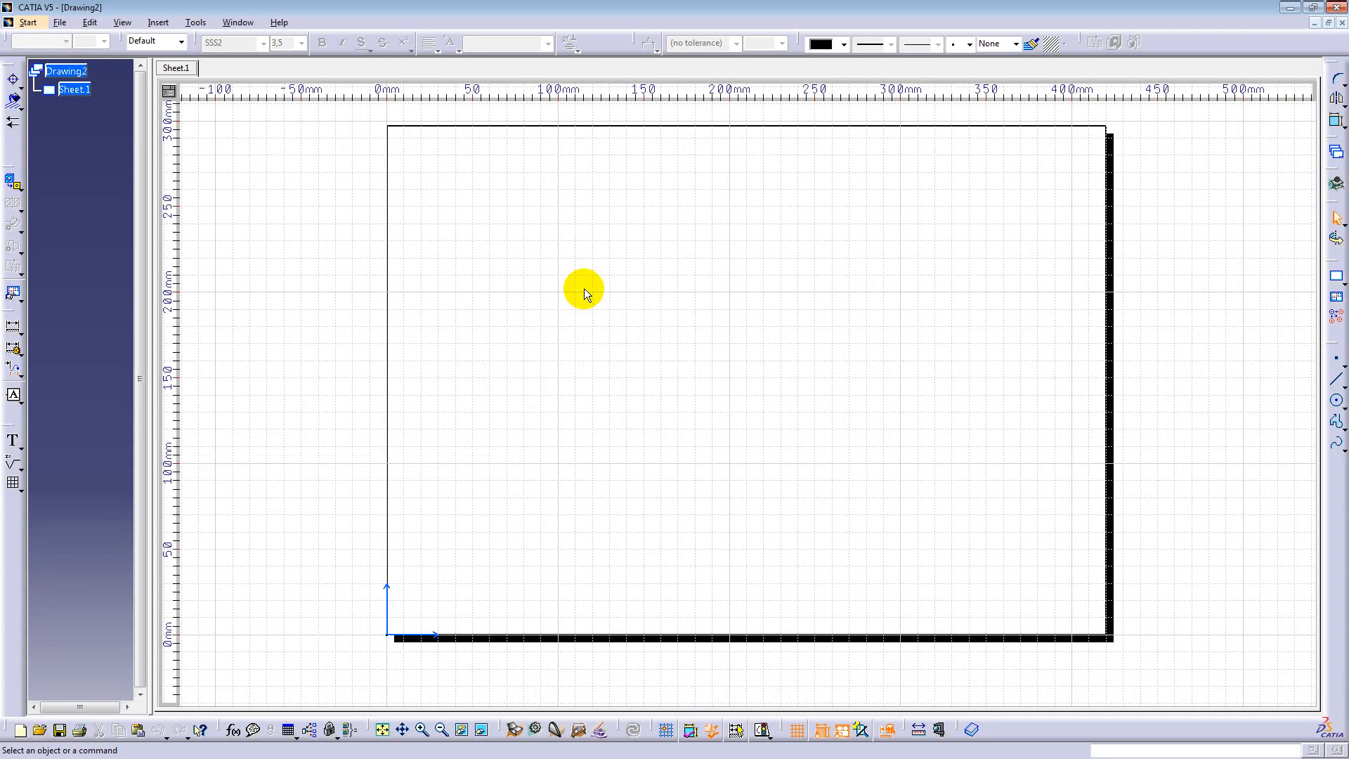
Step: Place the text "Catia course" in the upper-left area of the drawing sheet
left_click(15, 444)
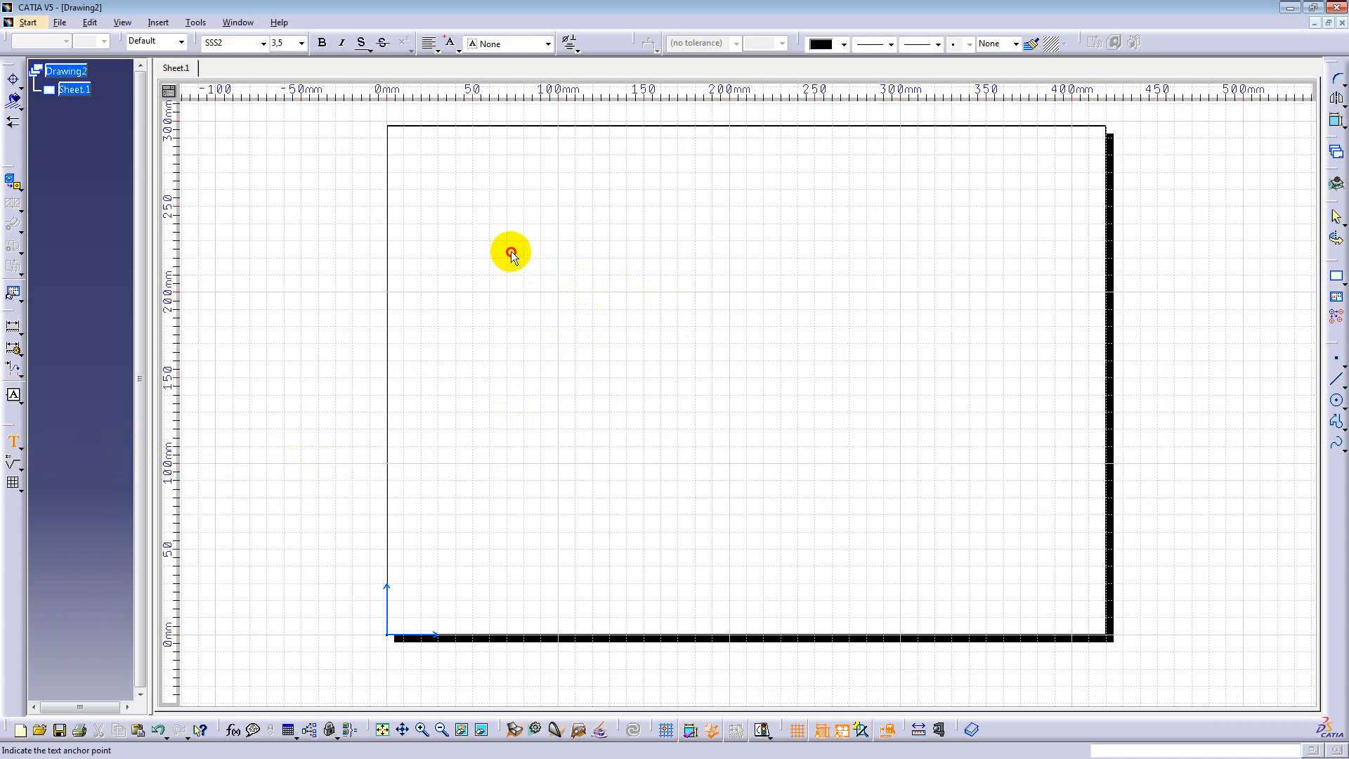
left_click(561, 317)
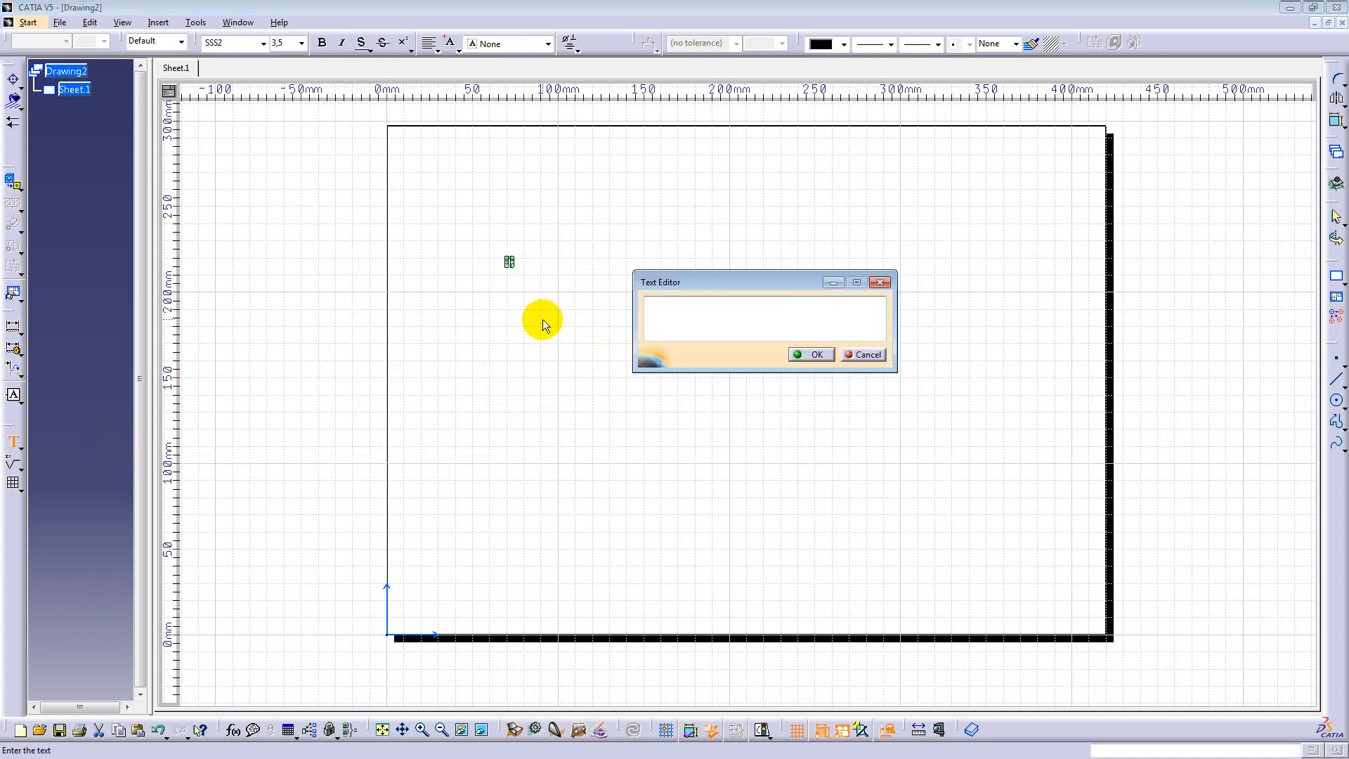
type("Catia course")
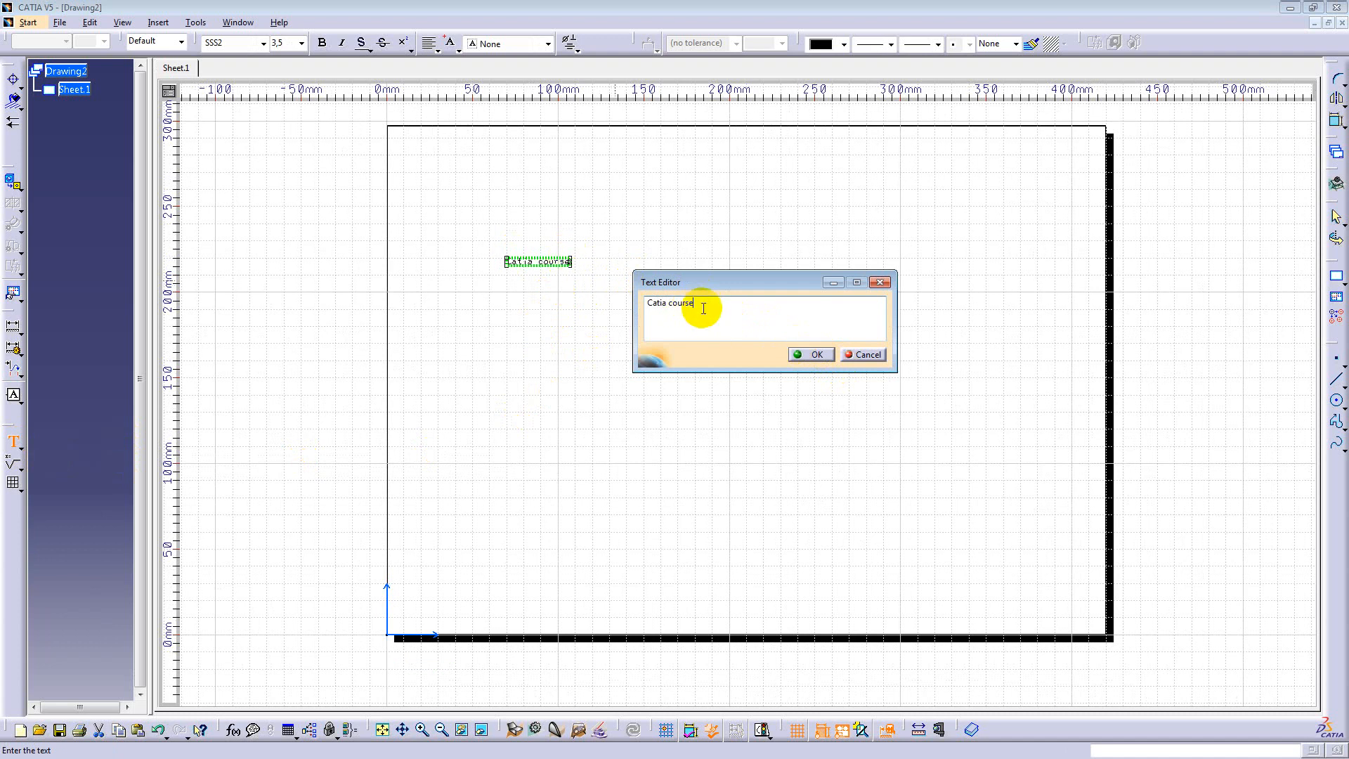
left_click(810, 354)
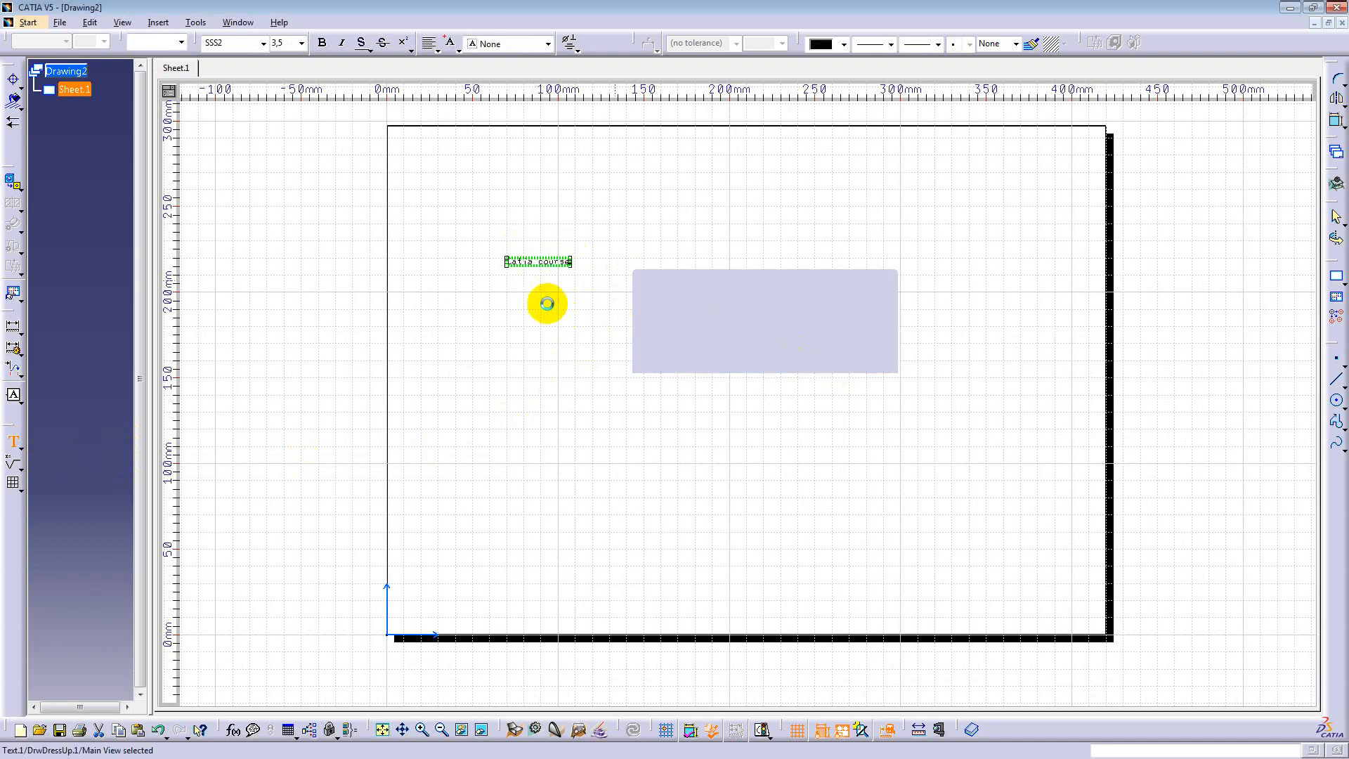
Step: Set the text's size to 10 and widen its frame to about 130 mm so both words fit on one line
middle_click_drag(546, 296, 500, 235, "ctrl")
mouse_move(467, 292)
middle_mouse_down()
mouse_move(501, 331)
mouse_move(651, 410)
middle_mouse_up()
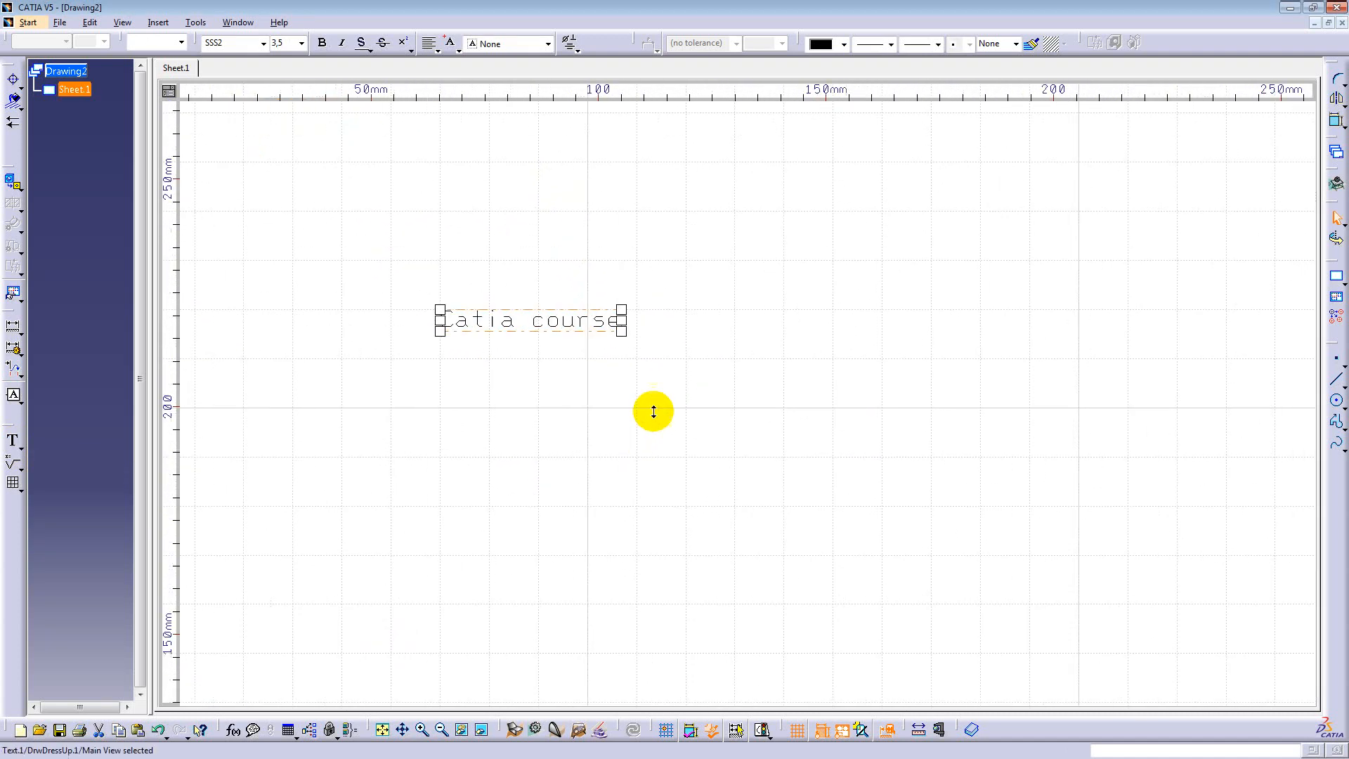
left_click_drag(618, 325, 844, 441)
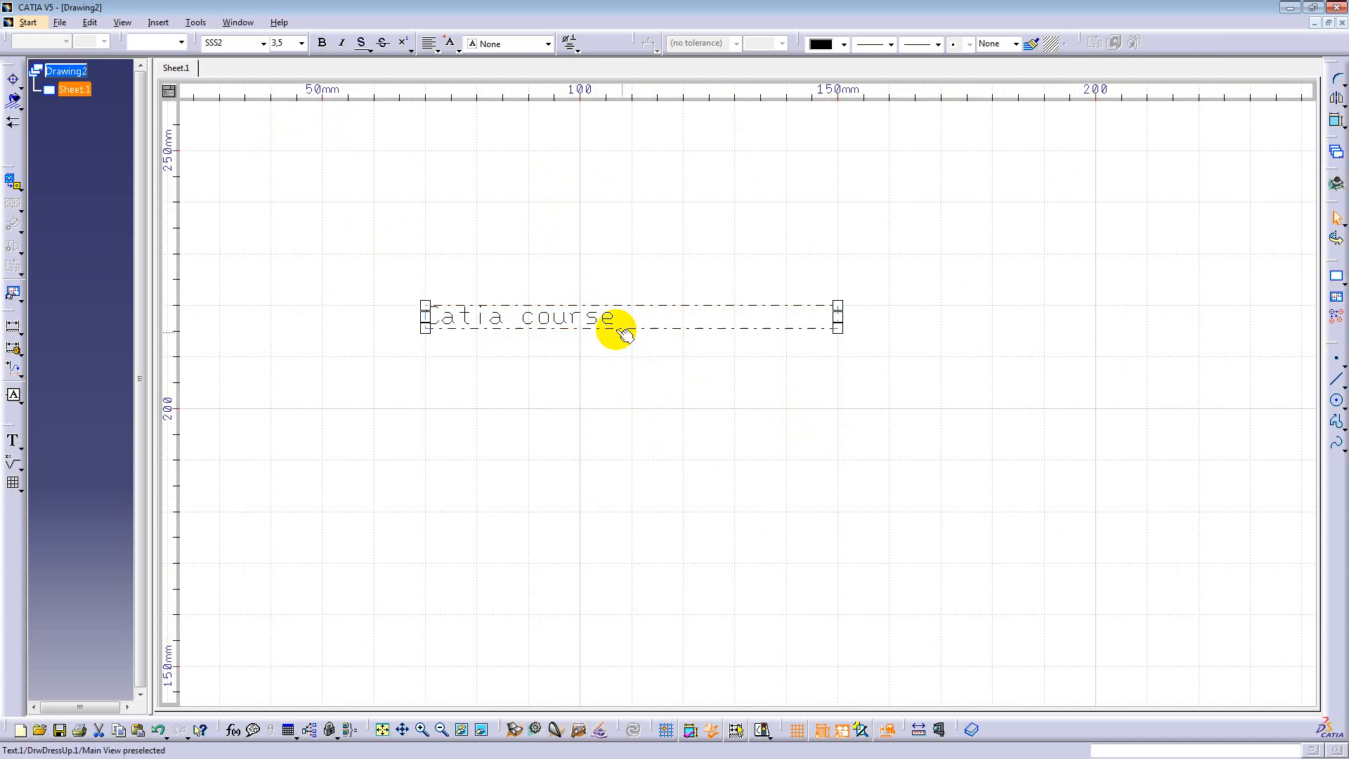
left_click(301, 43)
left_click(296, 98)
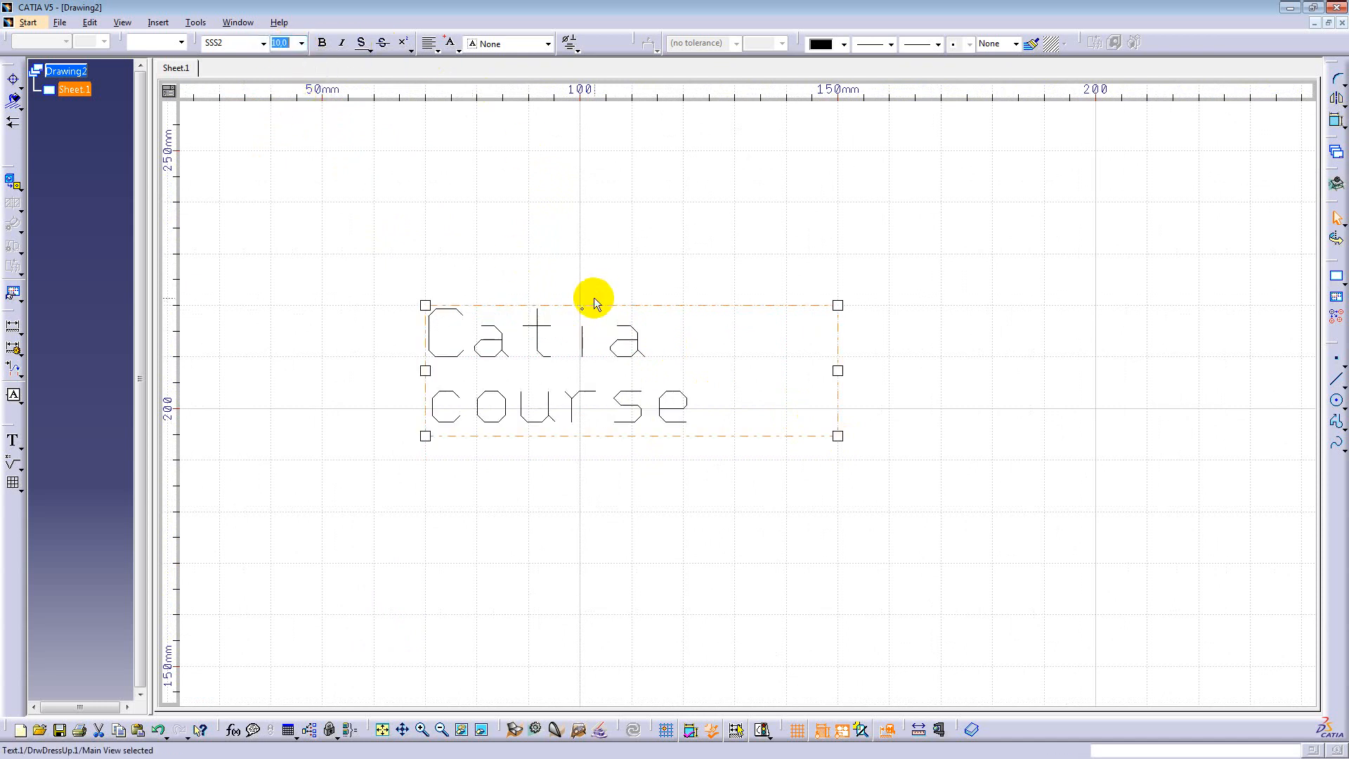
left_click_drag(837, 369, 1090, 370)
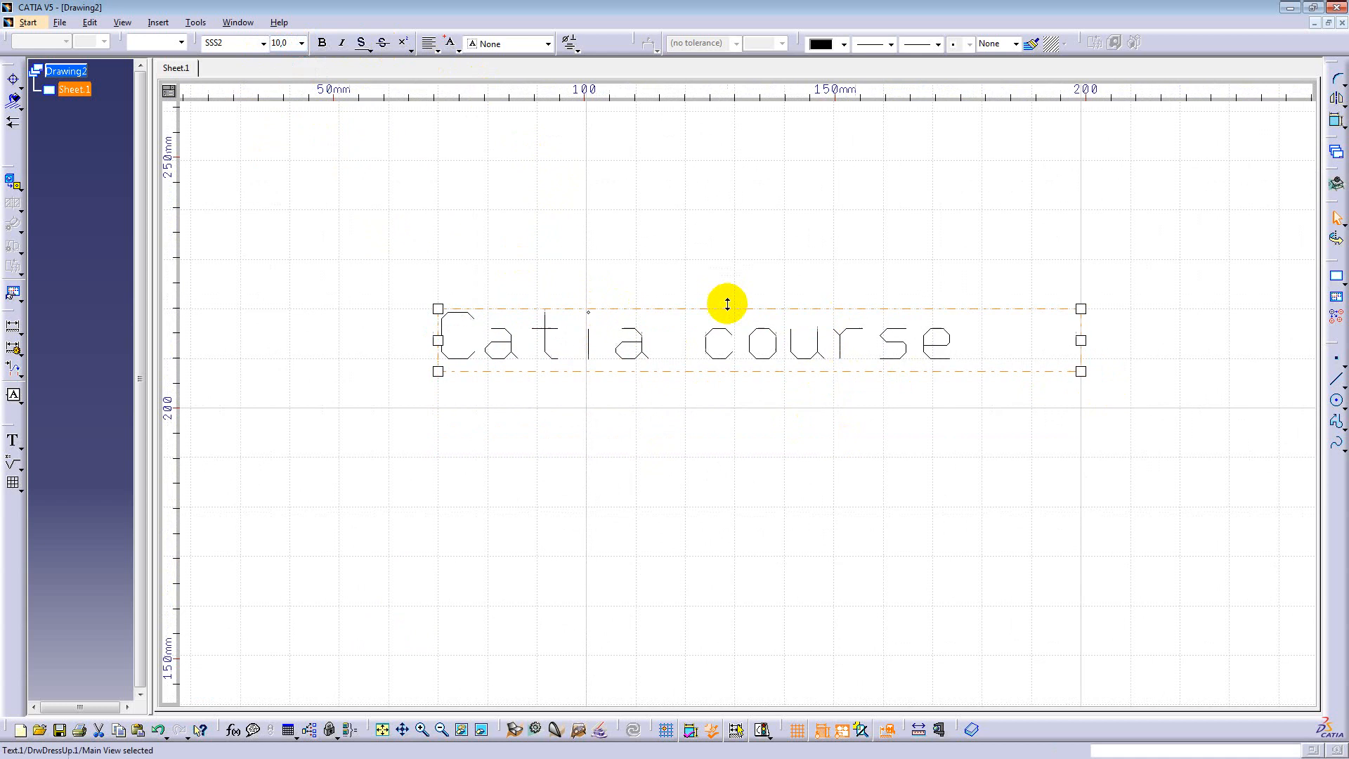
middle_click_drag(642, 302, 647, 377)
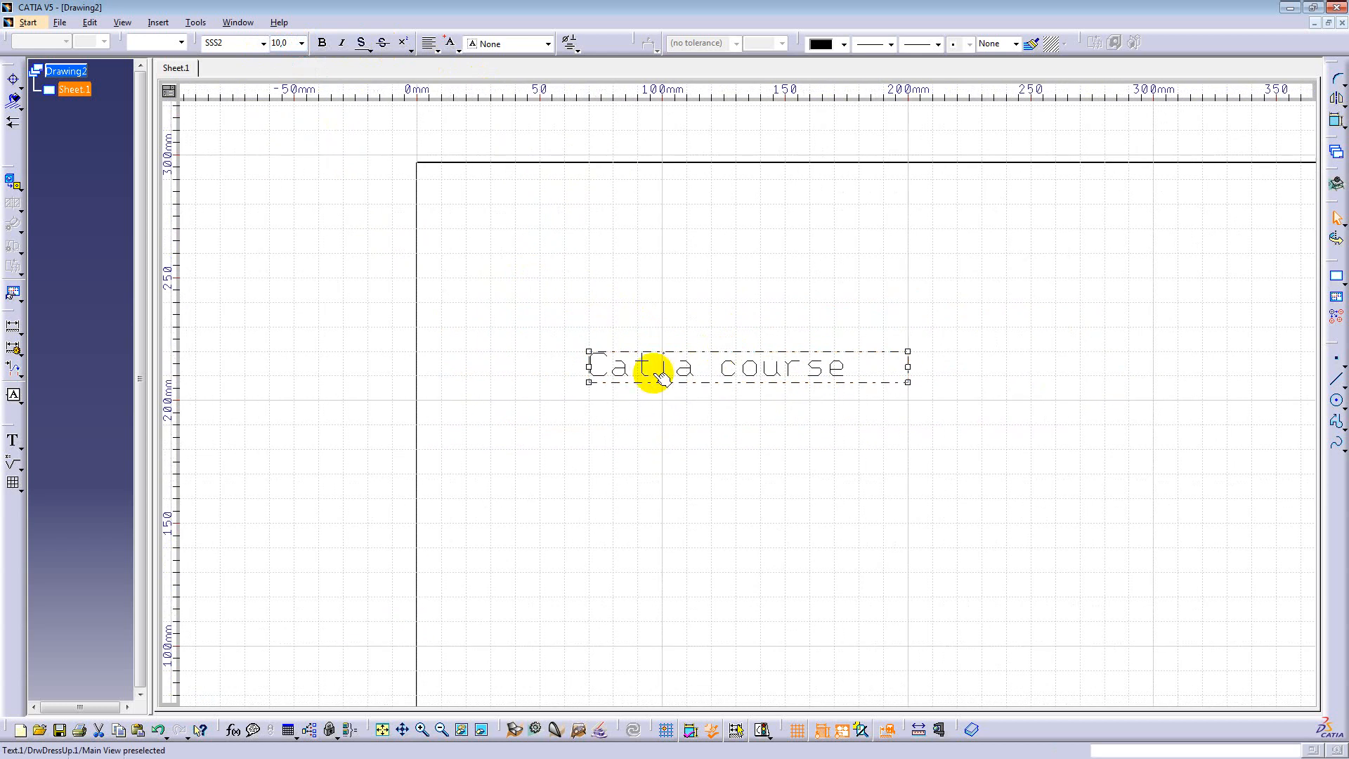
Step: Try the SuperFrench, SYM2, Symap and Symbol type fonts on the "Catia course" text
left_click(264, 43)
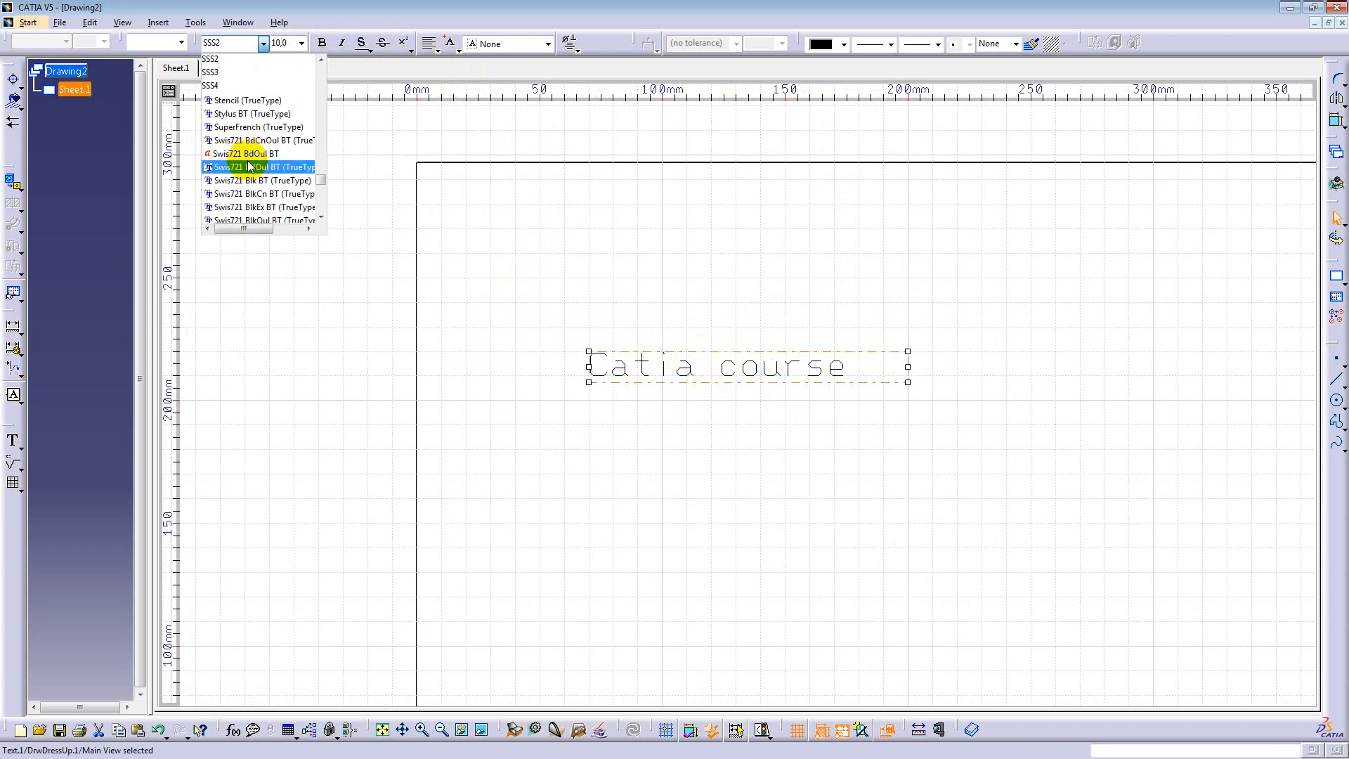
left_click(242, 127)
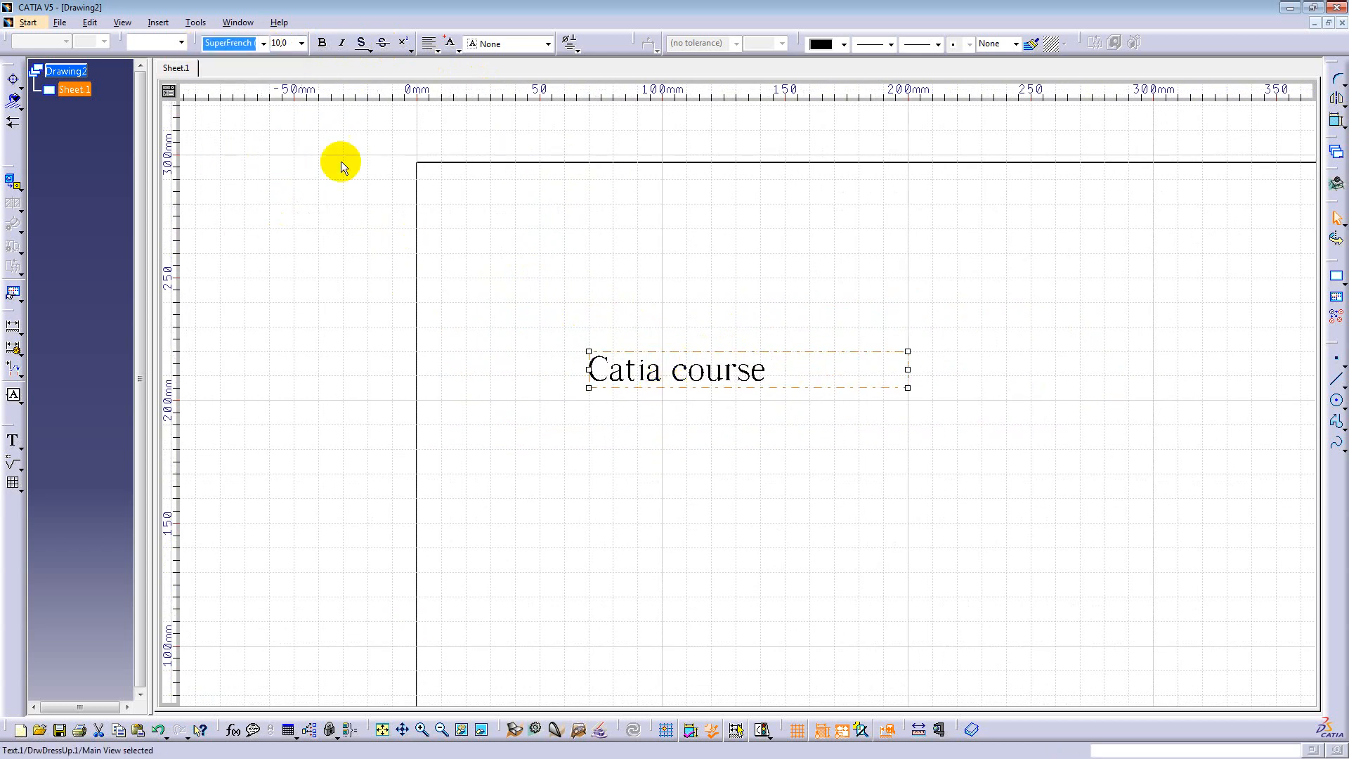
left_click(264, 44)
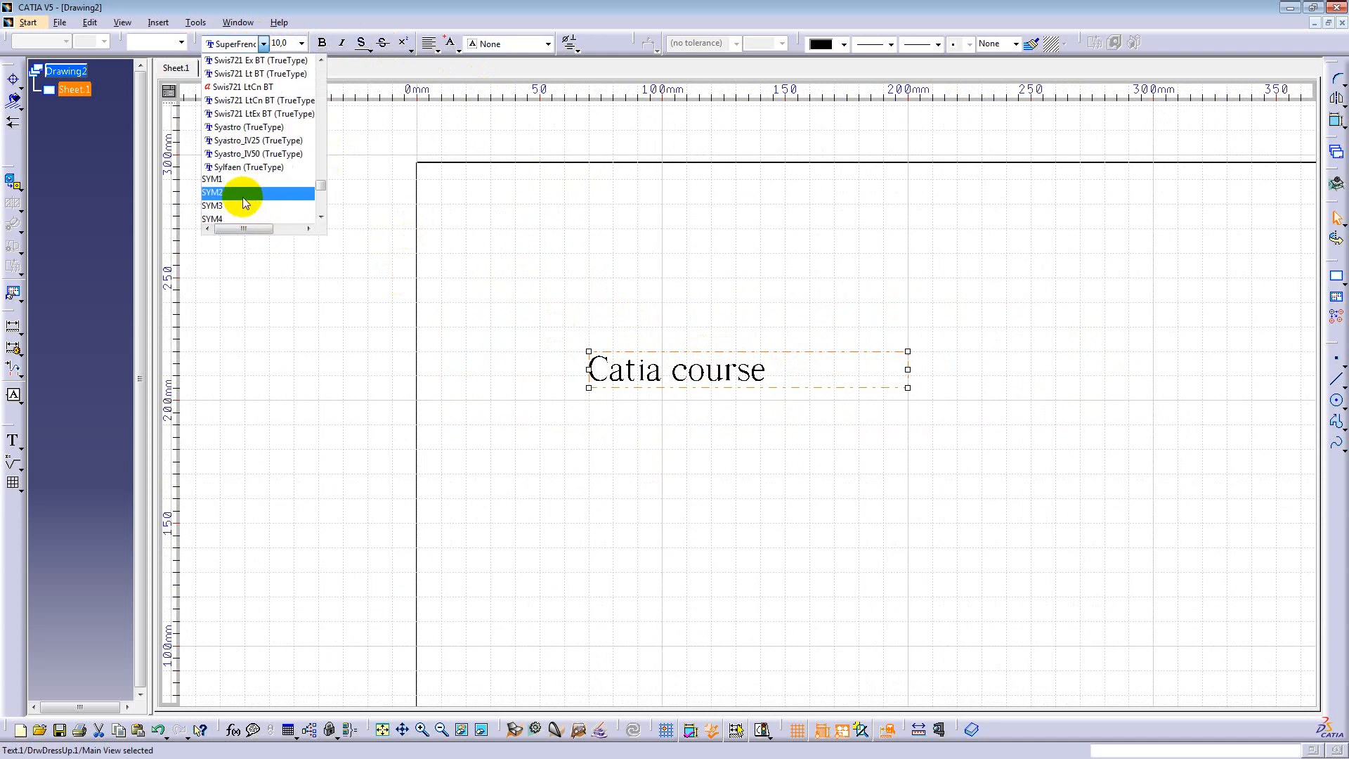
left_click(242, 194)
left_click(264, 43)
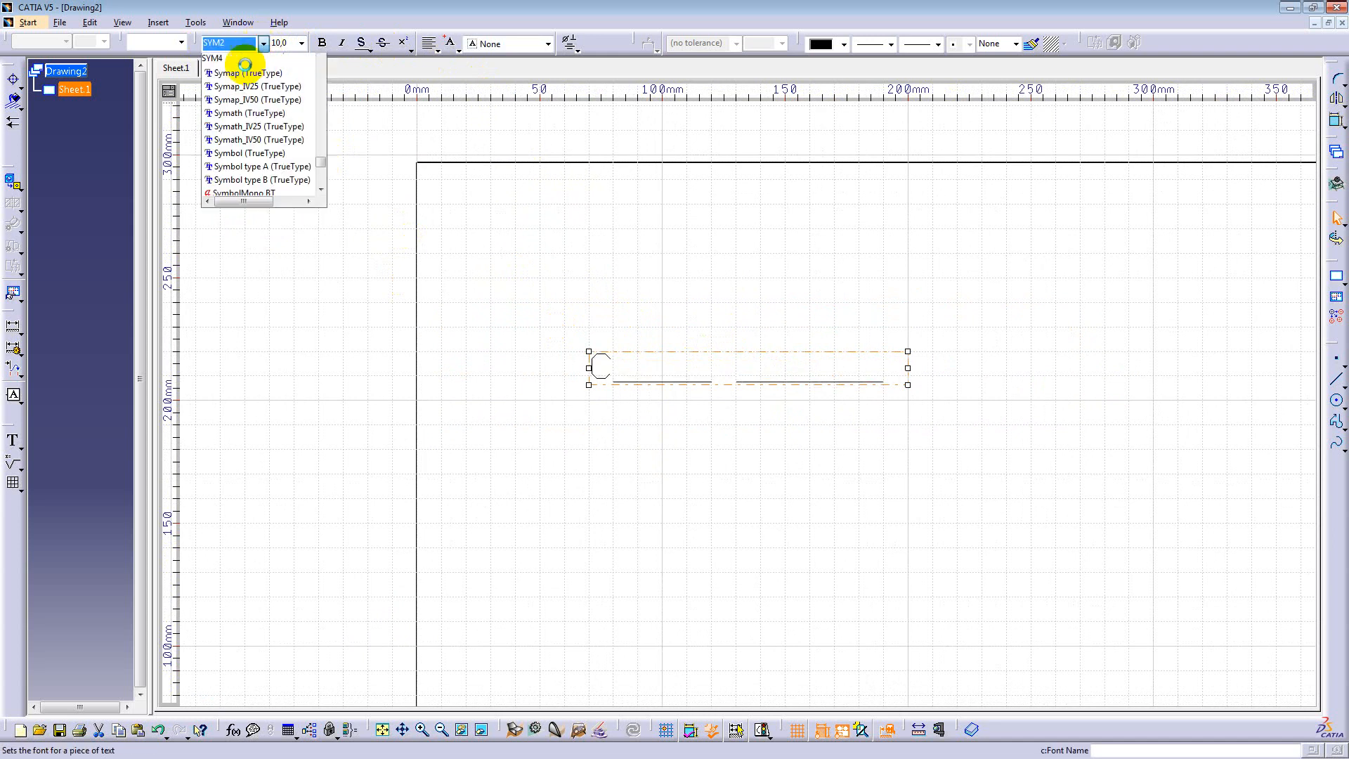
left_click(243, 73)
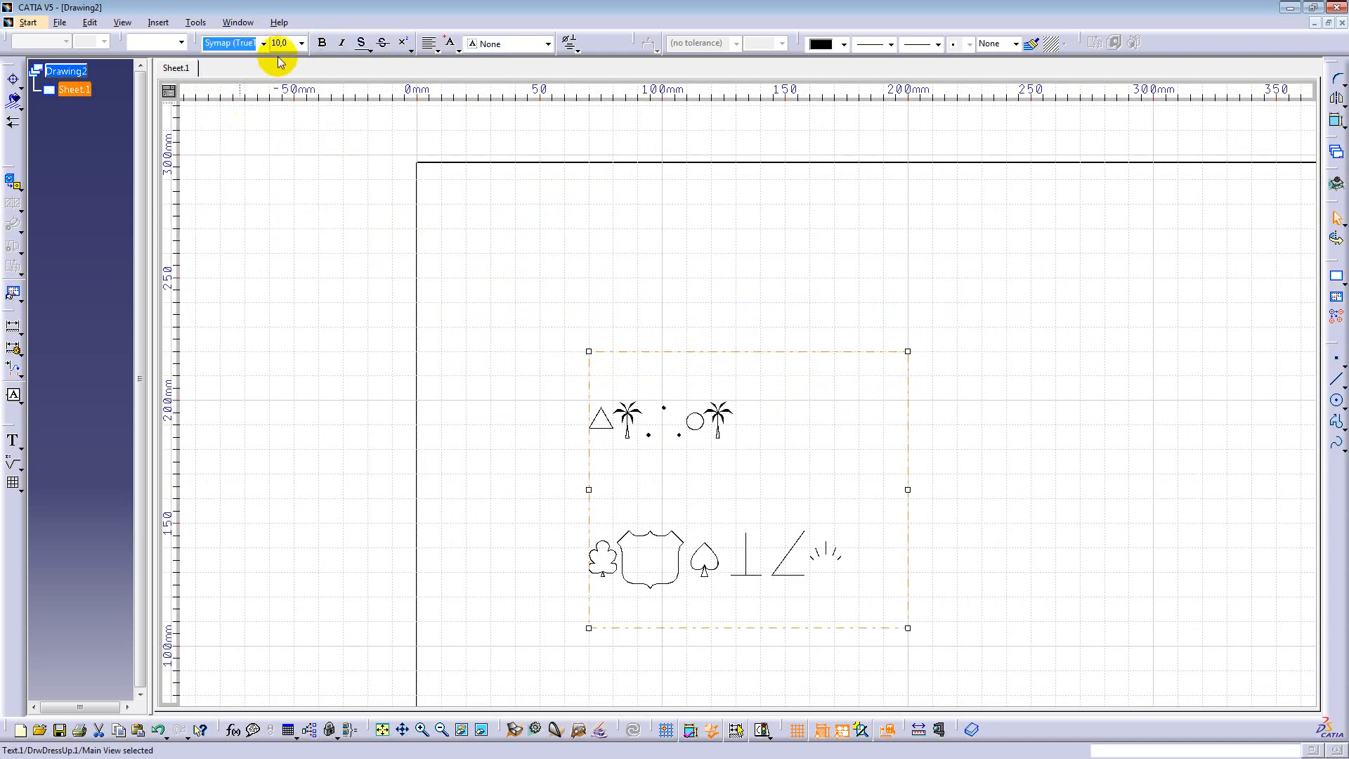
left_click(263, 44)
left_click(251, 164)
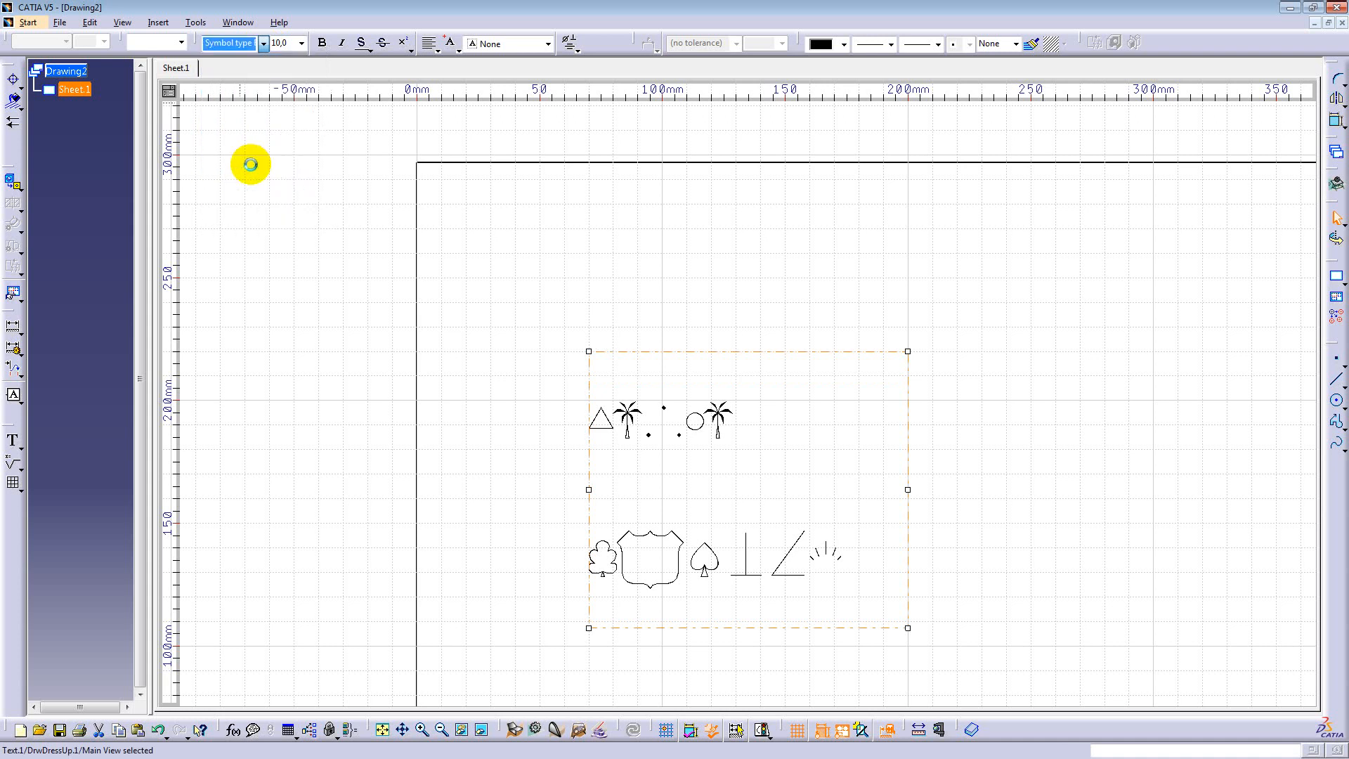
Step: Set the "Catia course" text to size 20 and give it the Shruti (TrueType) font
left_click(301, 43)
left_click(296, 117)
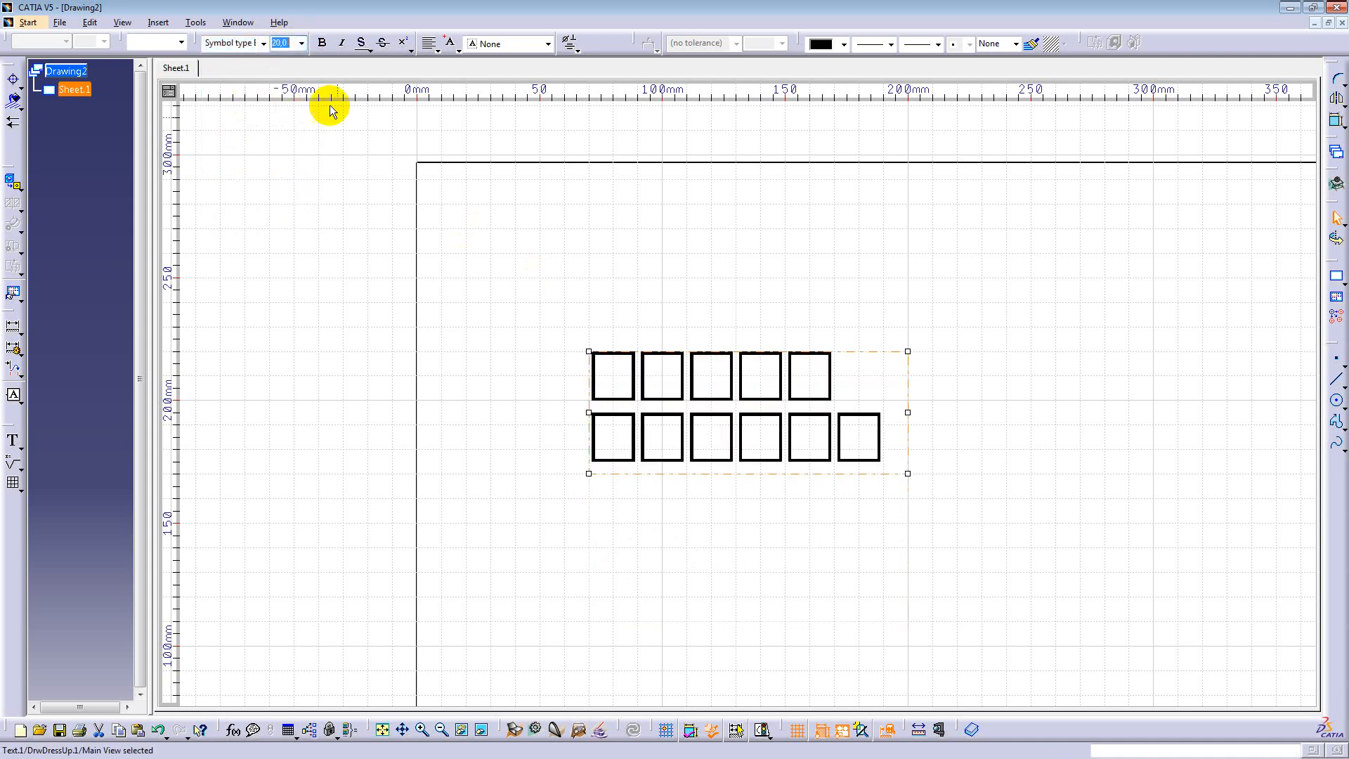
left_click(264, 43)
scroll(241, 106, "up", 5)
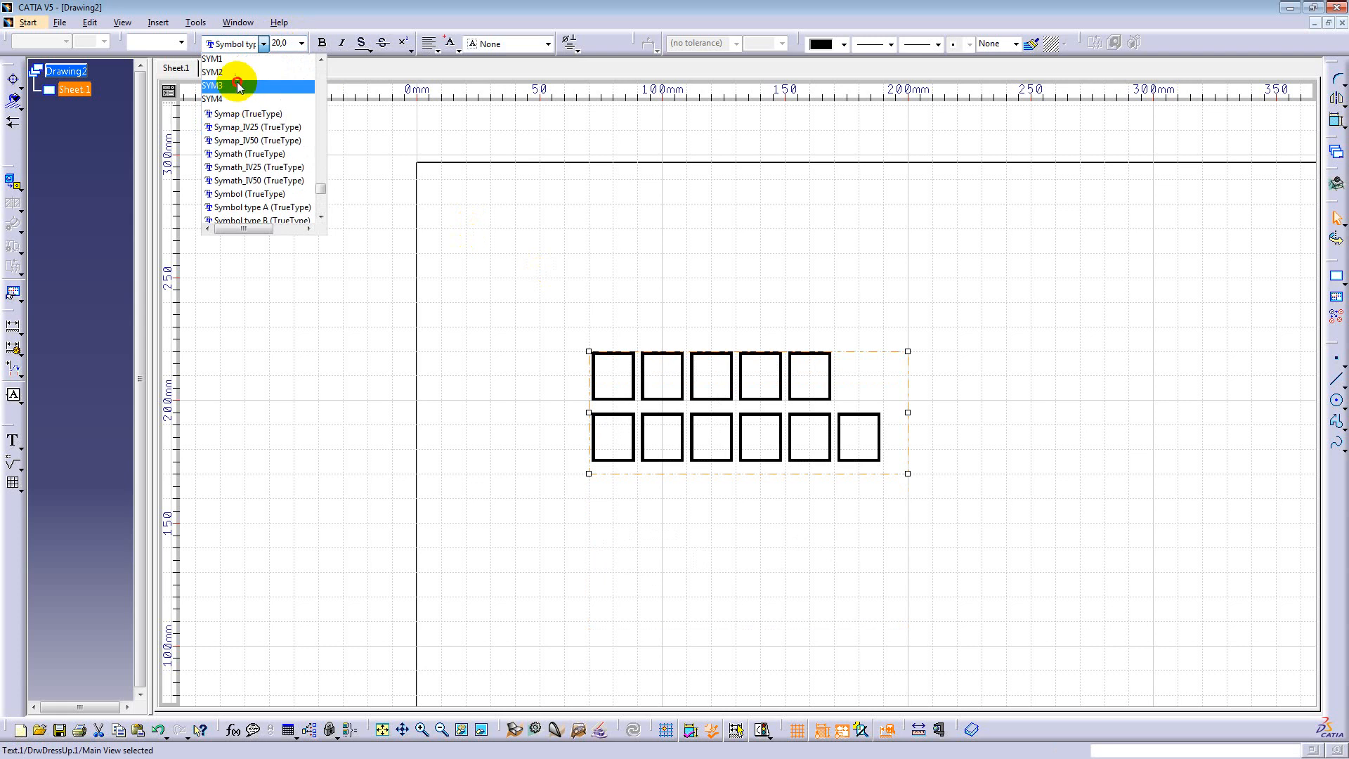
left_click(239, 86)
left_click(264, 44)
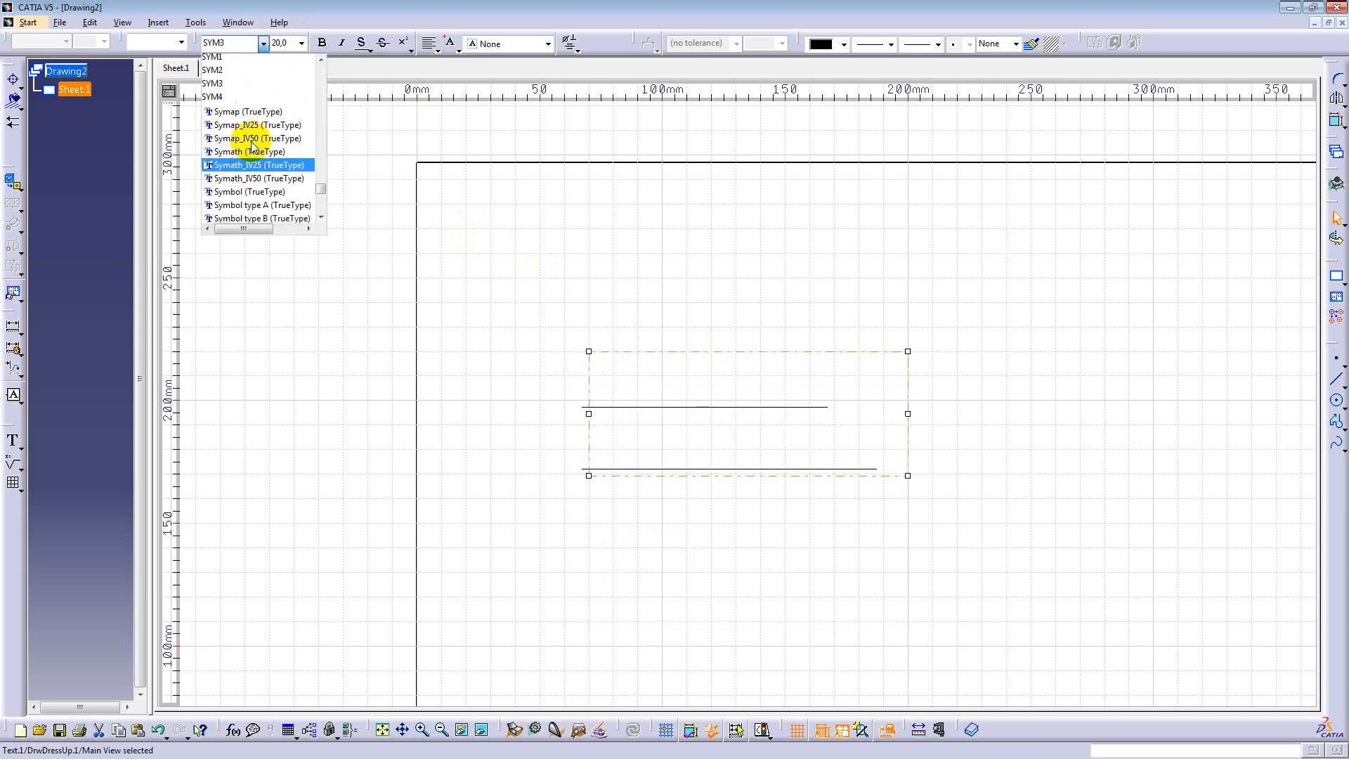
scroll(253, 135, "up", 5)
left_click(237, 99)
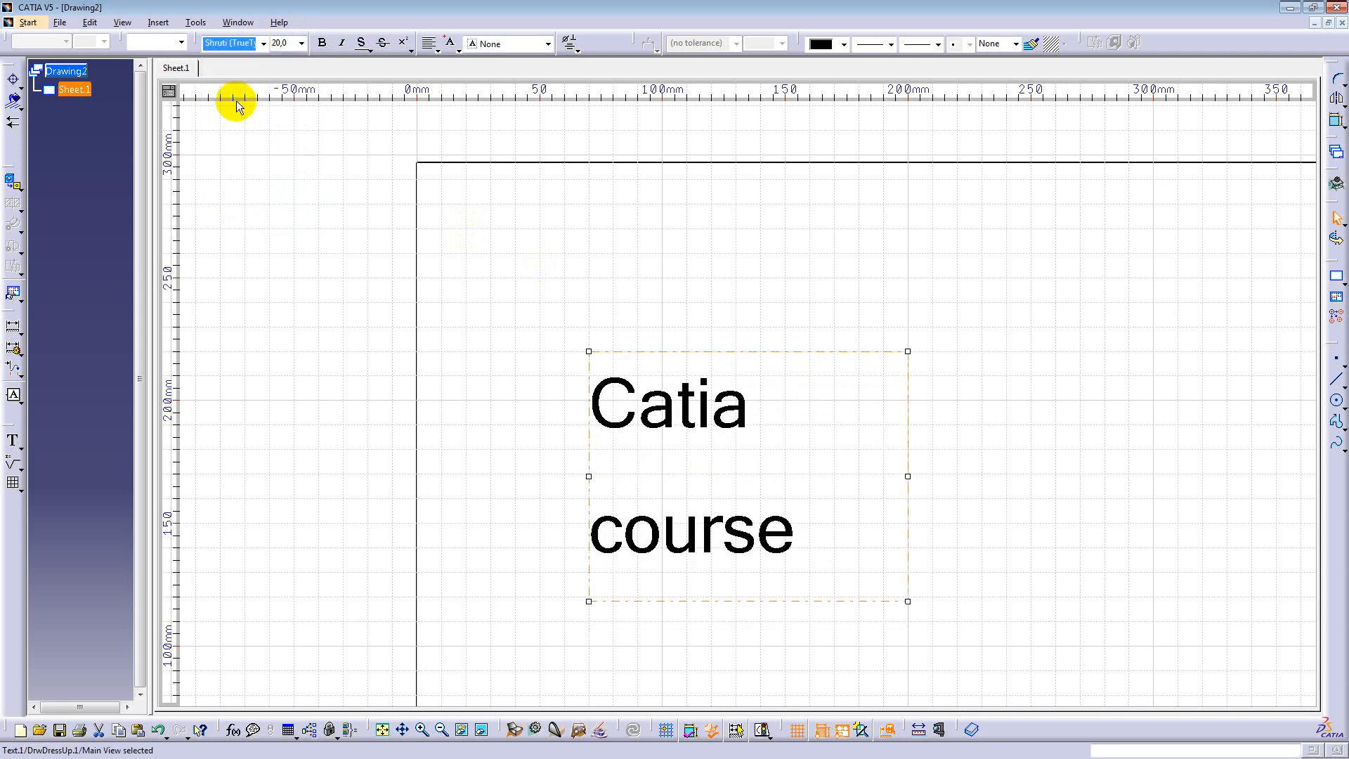
Step: Widen the text frame to about 230 mm so both words fit on one line, and deselect the text
left_click_drag(907, 478, 1153, 476)
mouse_move(803, 499)
middle_mouse_down()
mouse_move(792, 530)
mouse_move(850, 557)
mouse_move(763, 471)
mouse_move(764, 485)
middle_mouse_up()
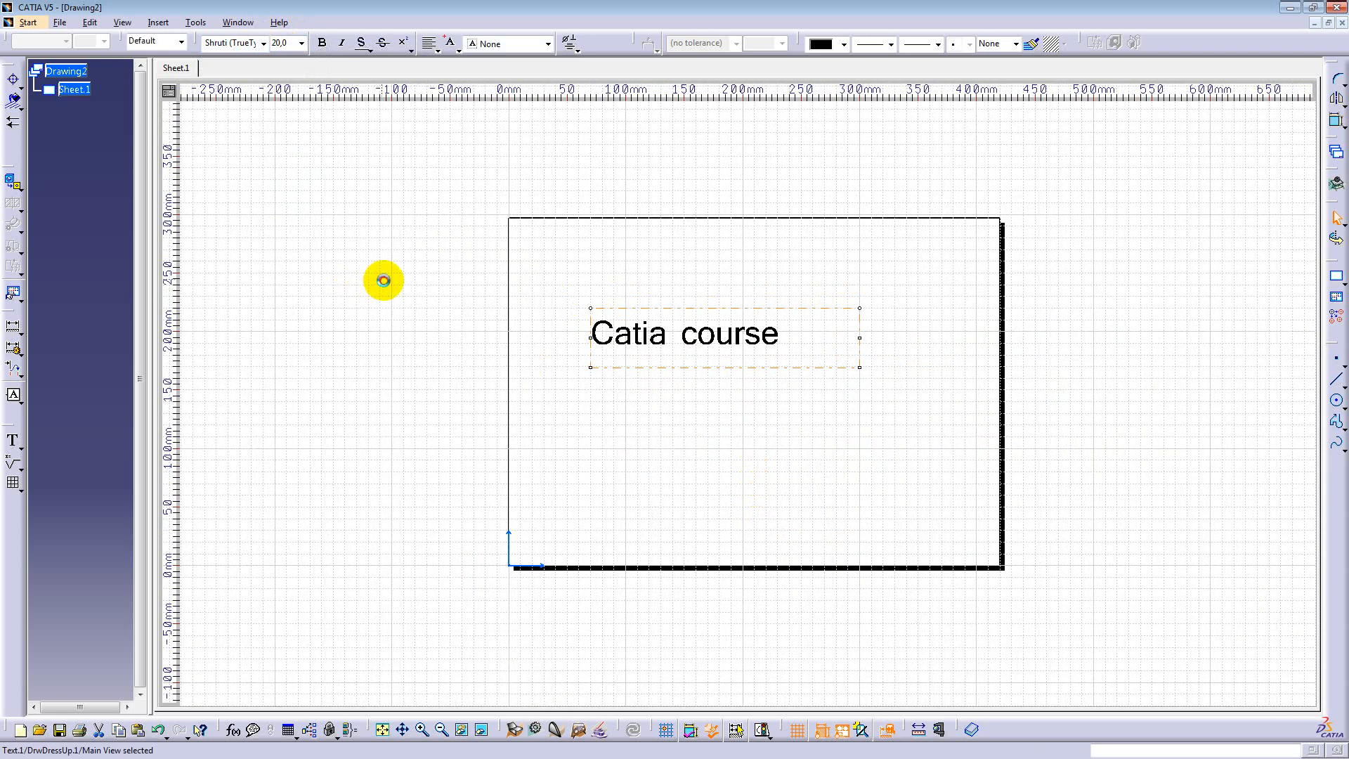
left_click(384, 281)
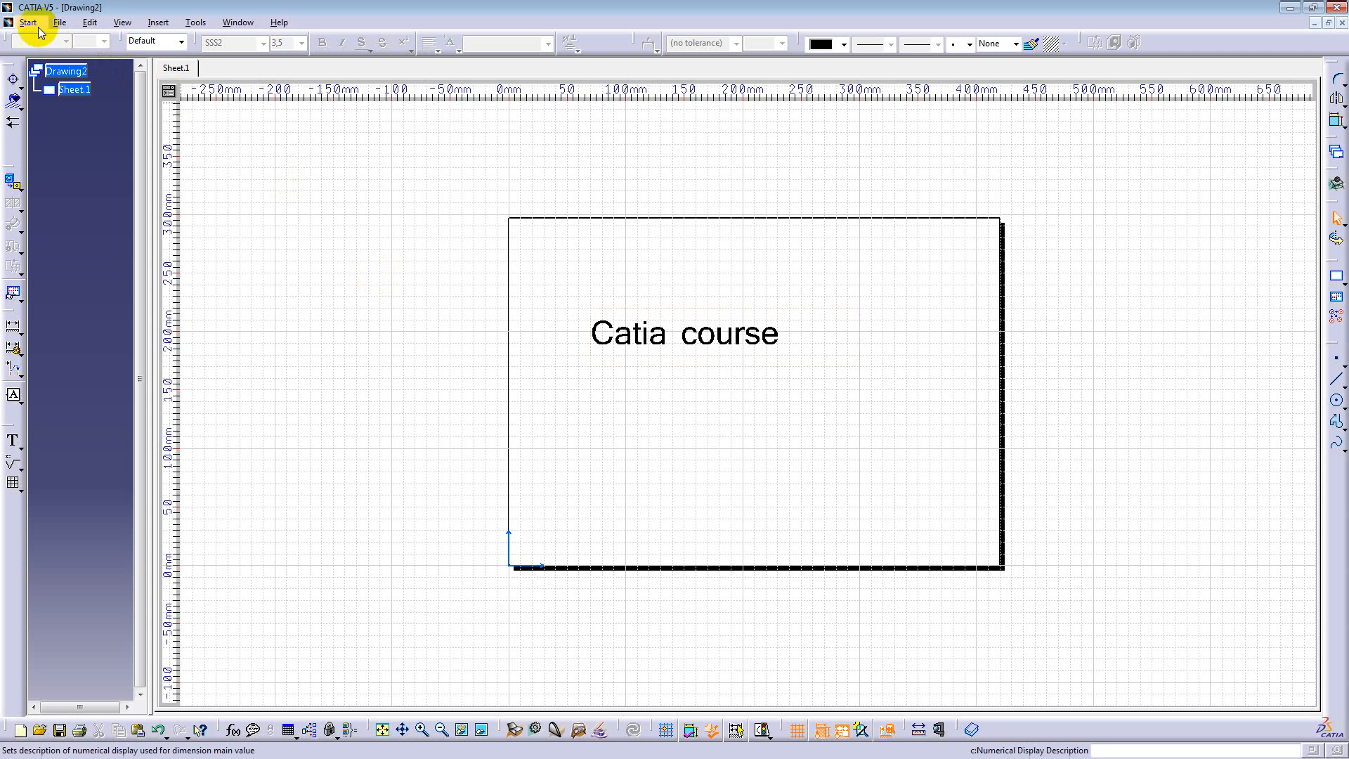
Step: Save the drawing to the desktop in DXF format as Drawing2.dxf
left_click(59, 23)
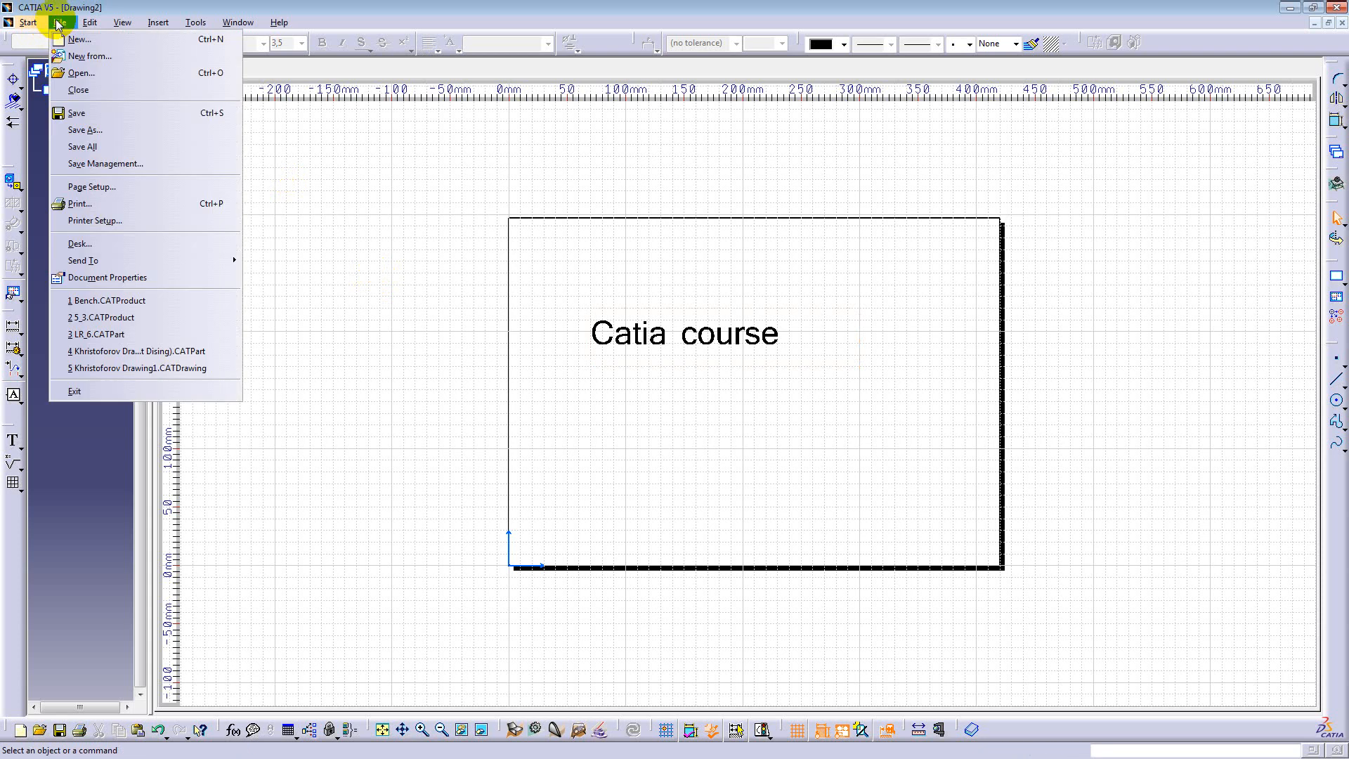
left_click(95, 130)
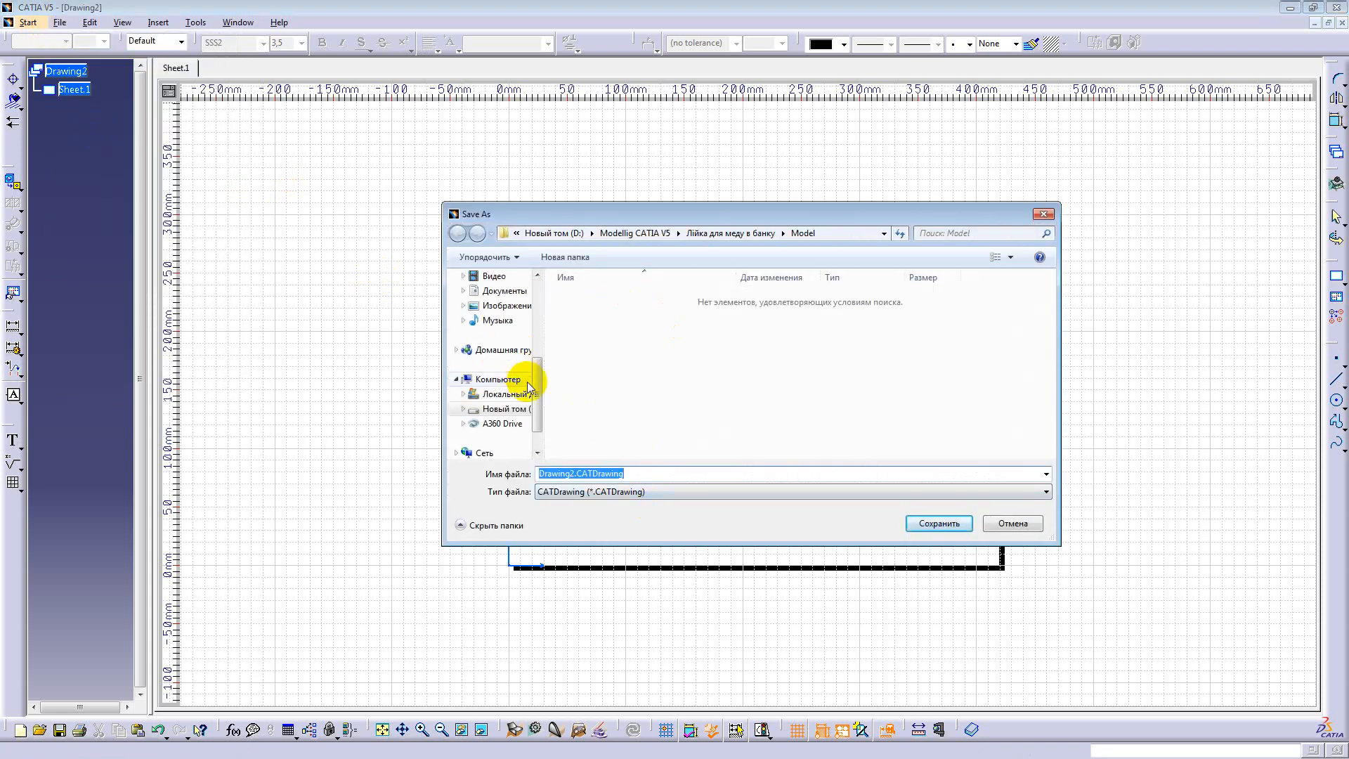
left_click_drag(537, 397, 534, 295)
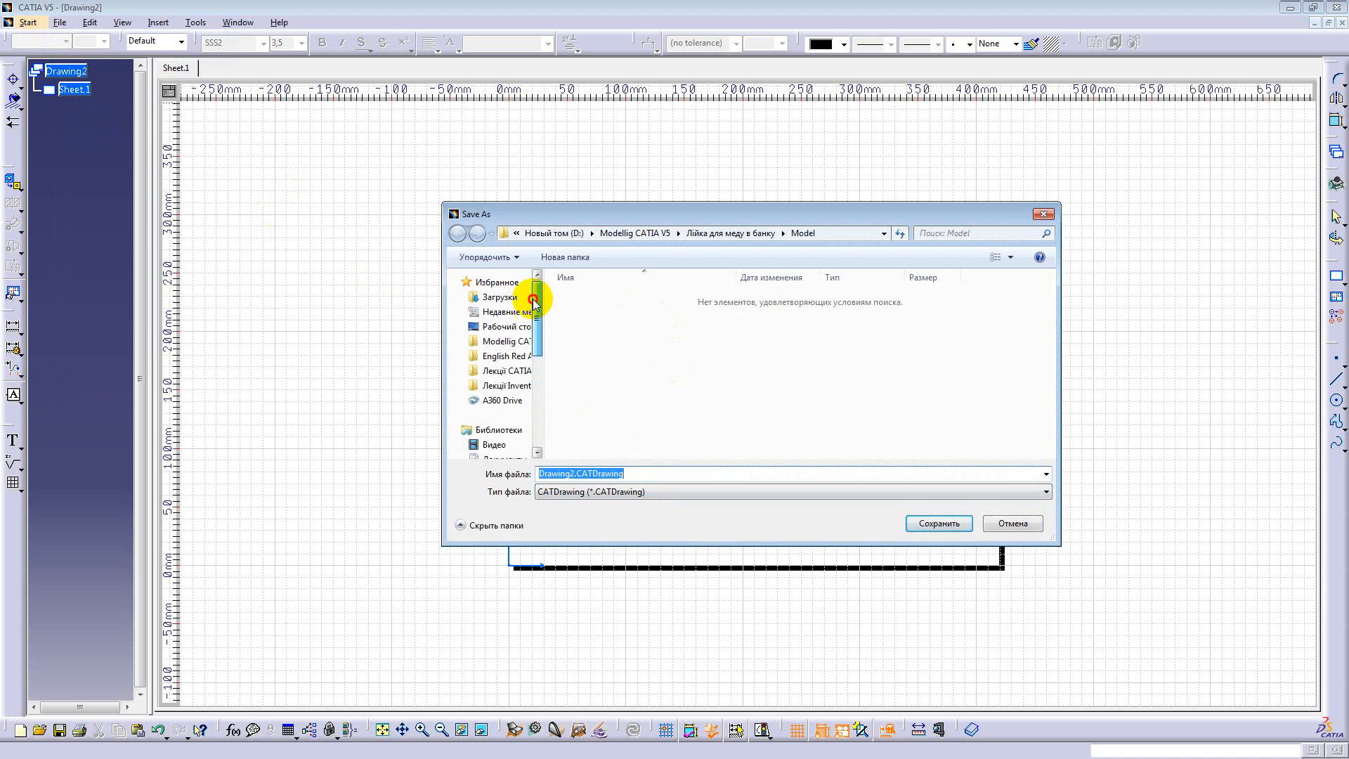
left_click(506, 328)
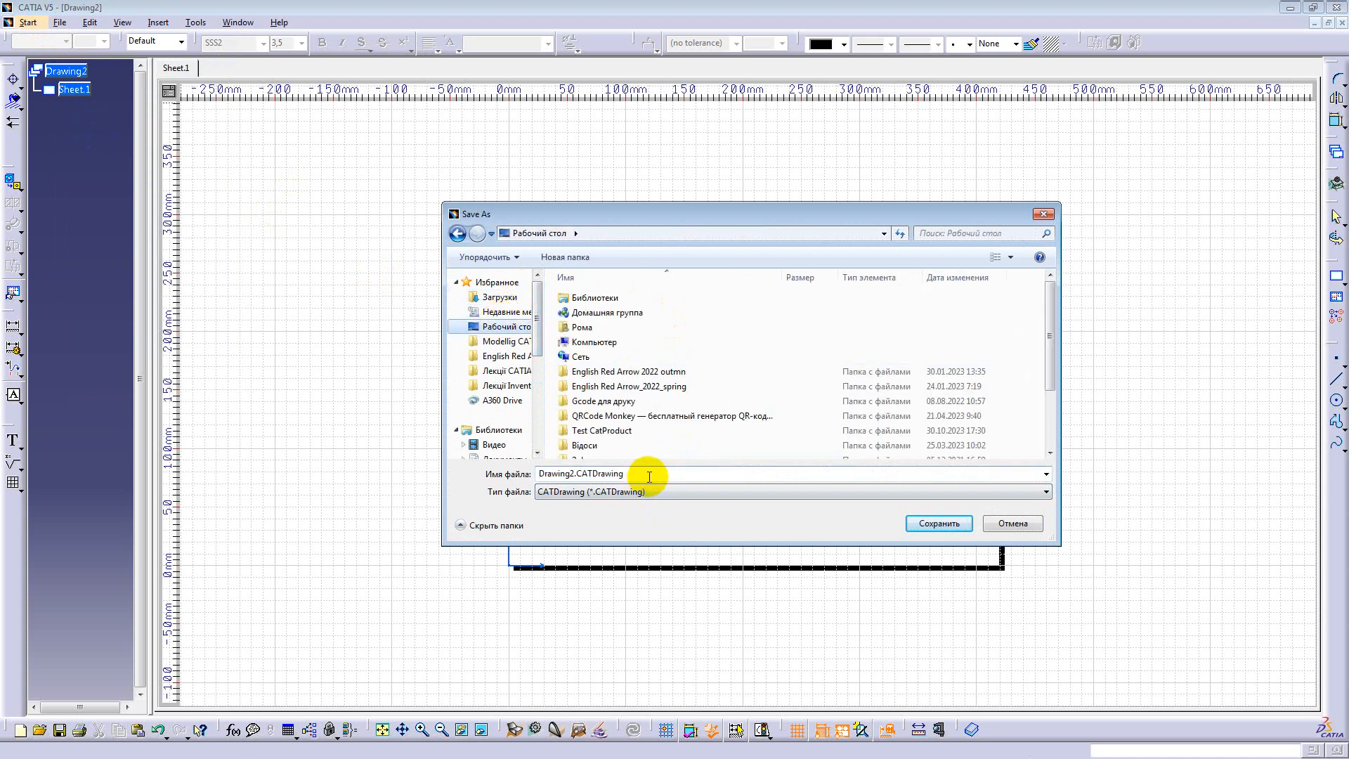
left_click(570, 492)
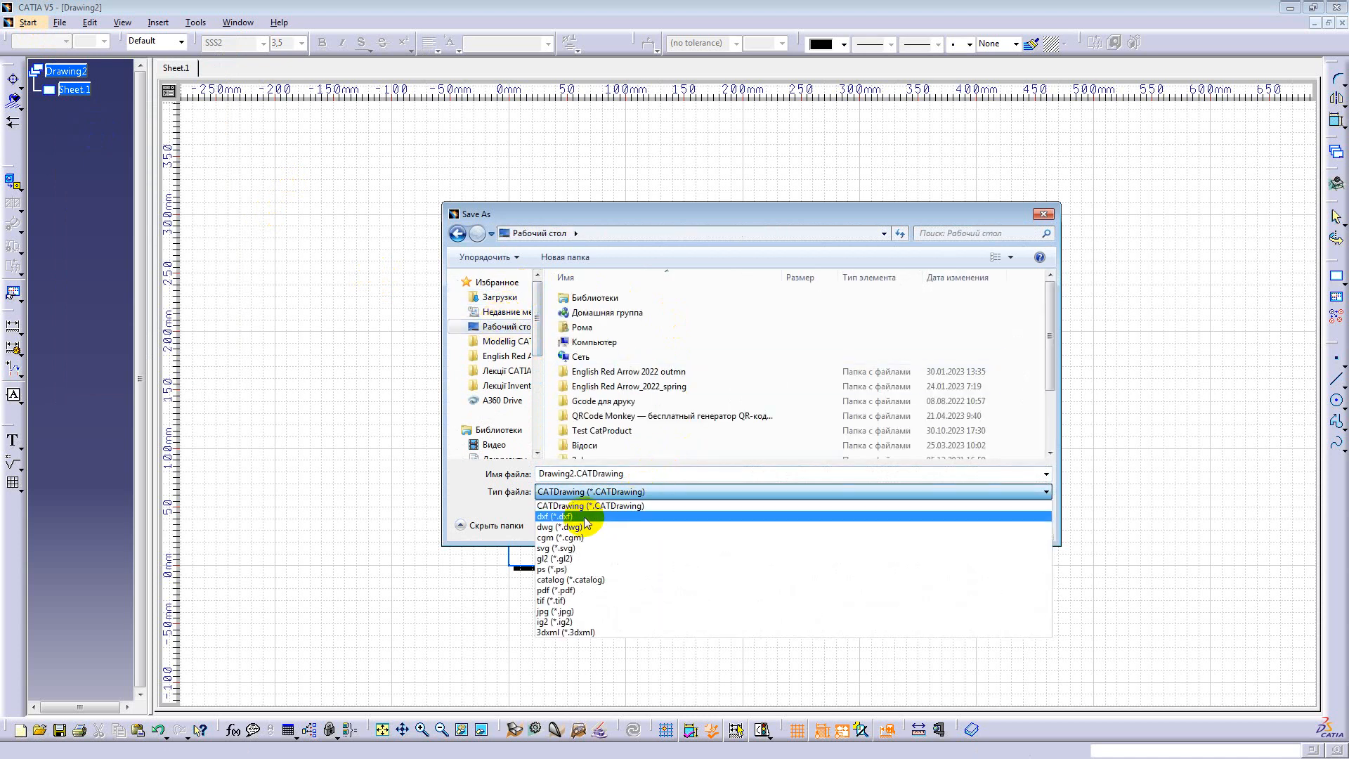
left_click(586, 518)
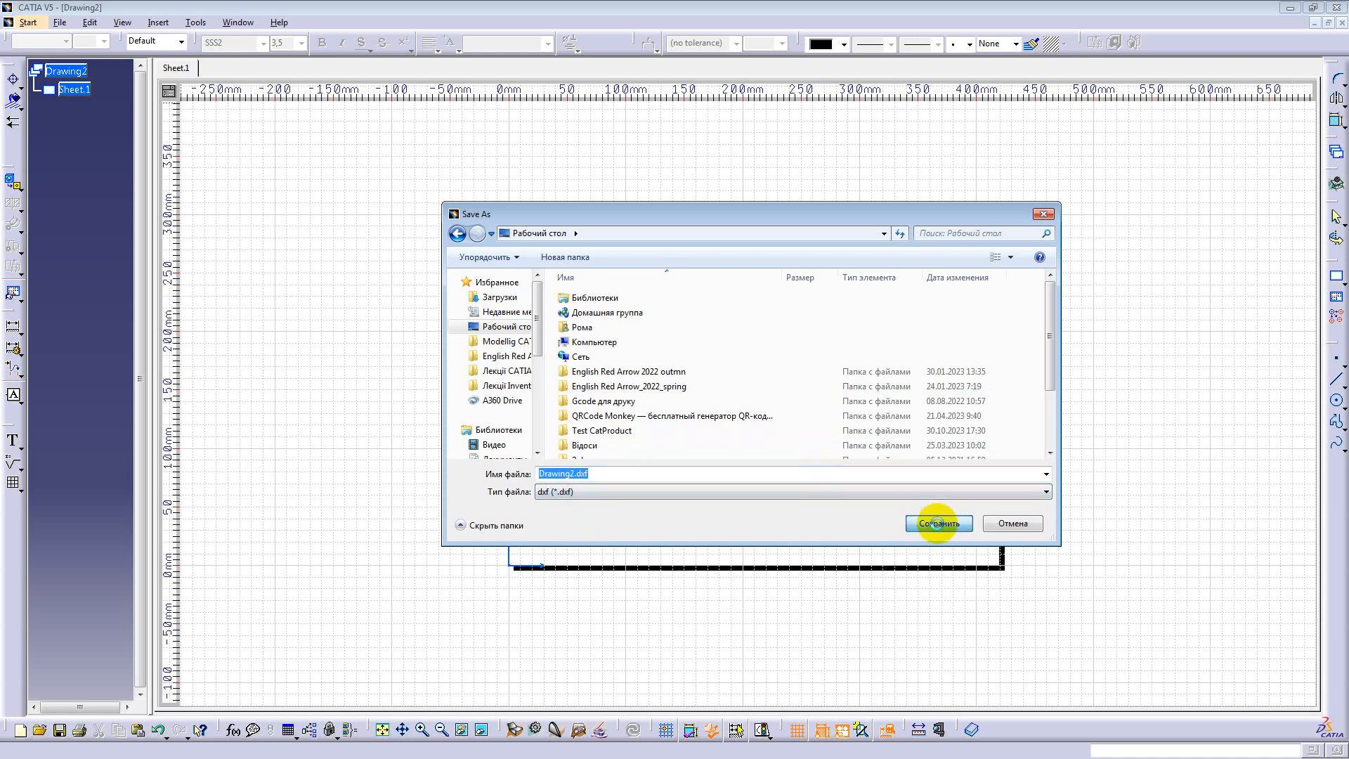
left_click(937, 522)
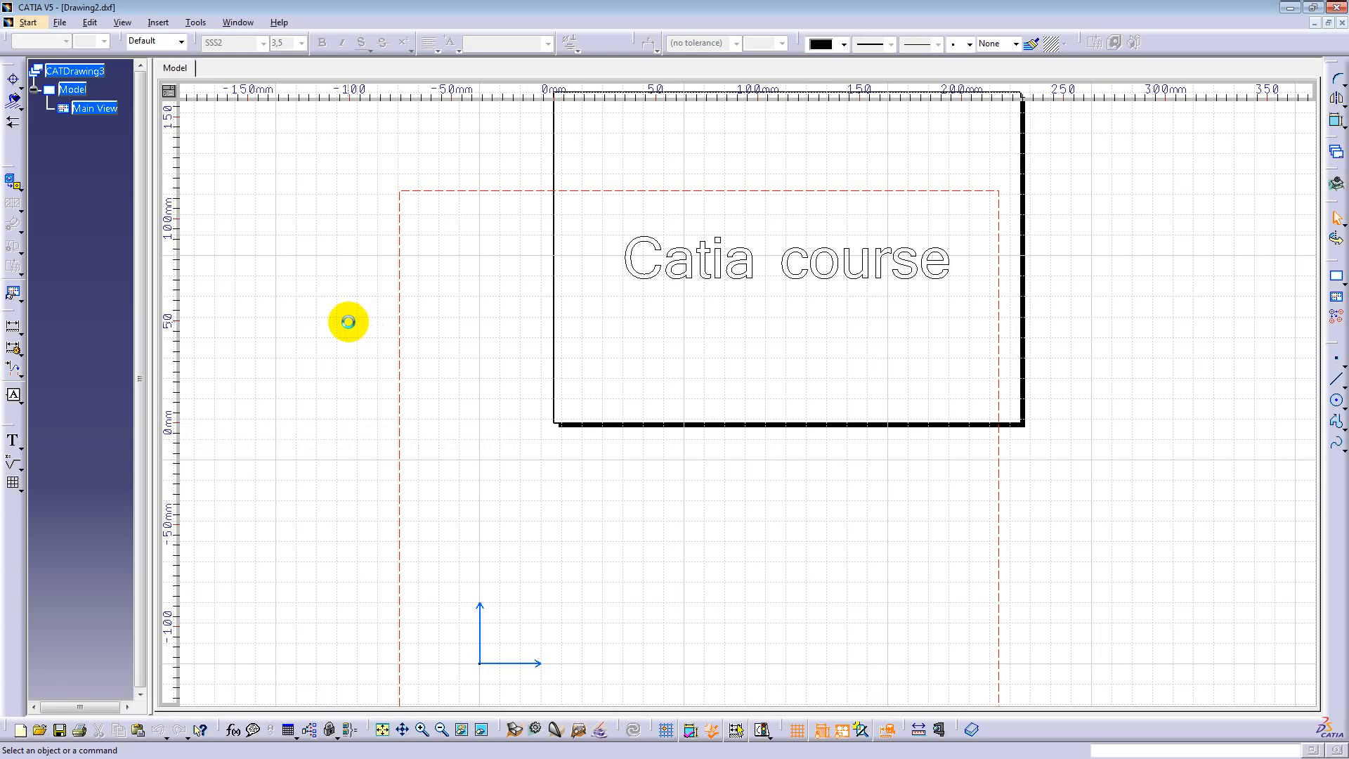
Step: Inspect the separate letter outlines in Drawing2.dxf by selecting the "C" and the first "a" individually
left_click(632, 242)
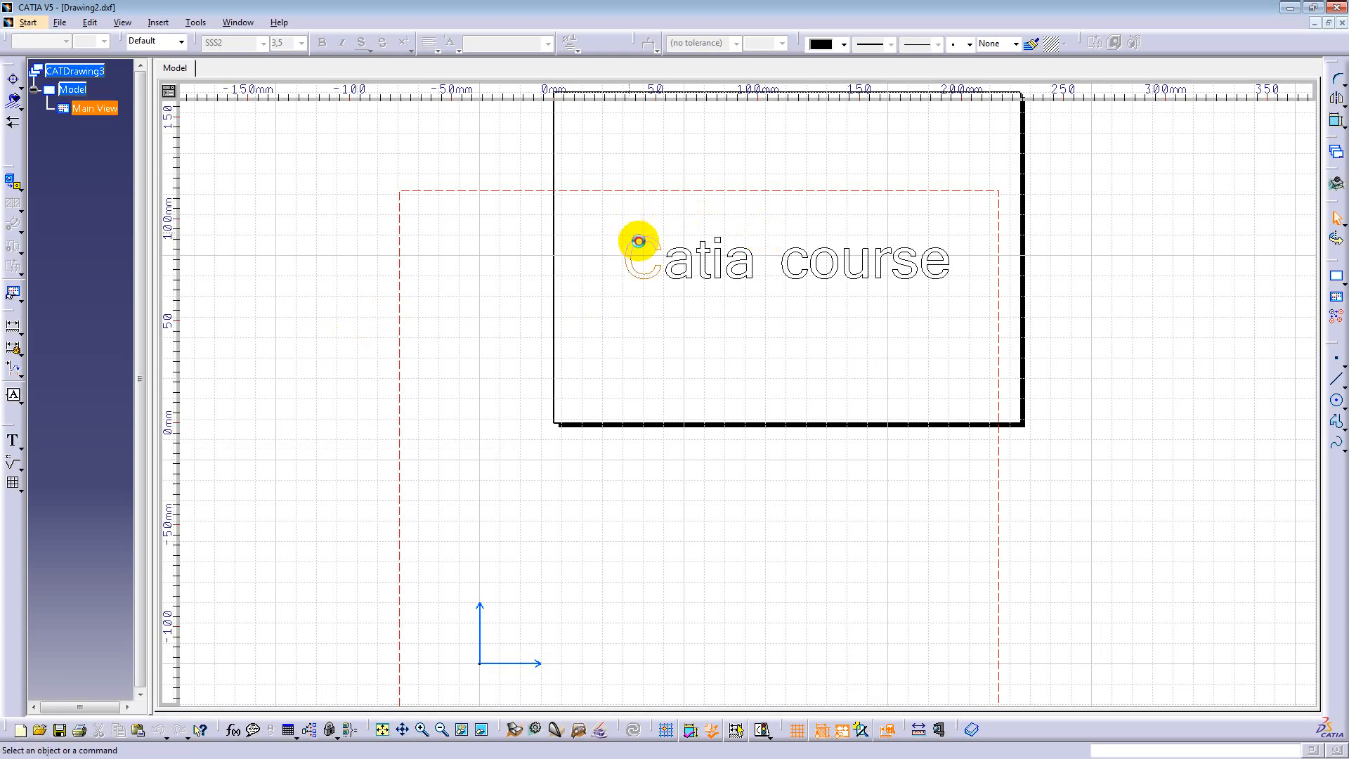
mouse_move(755, 322)
middle_mouse_down()
mouse_move(672, 410)
mouse_move(669, 338)
middle_mouse_up()
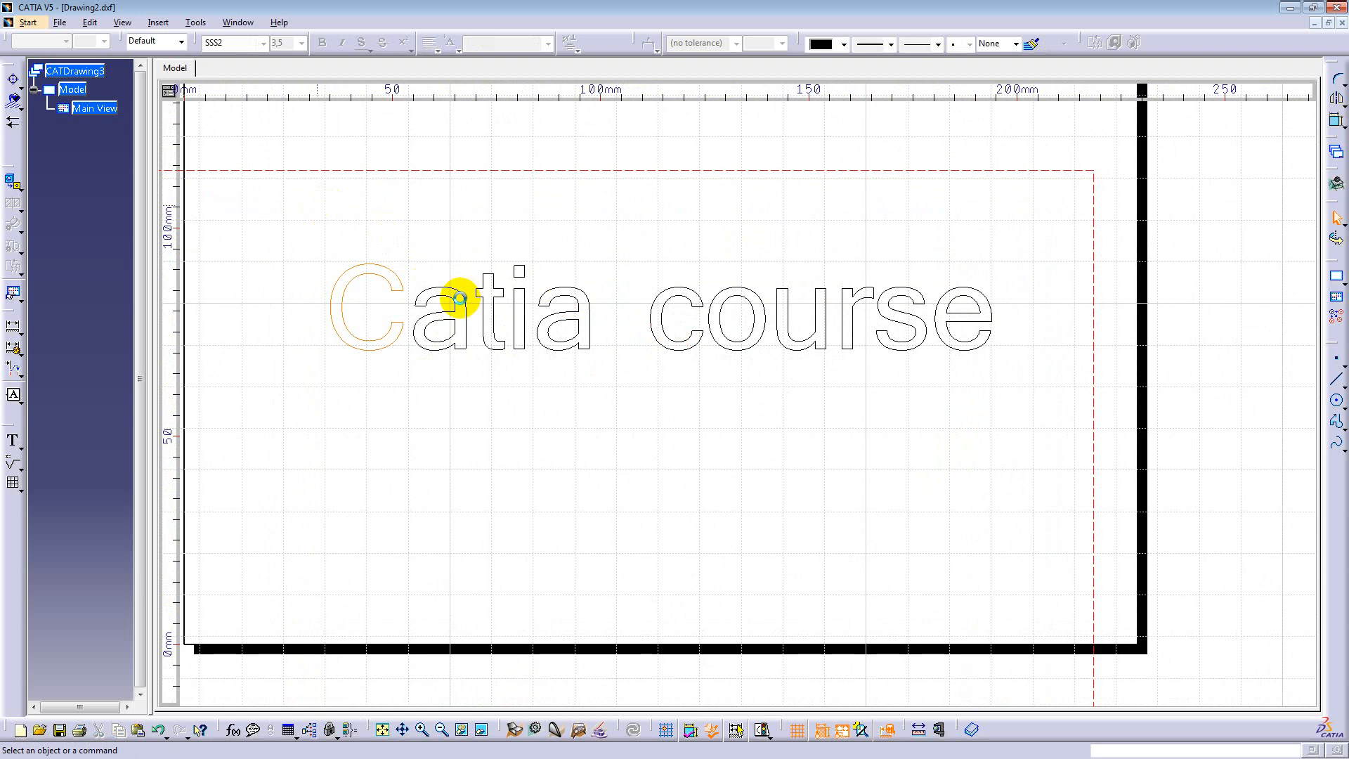
left_click(453, 295)
left_click(449, 325)
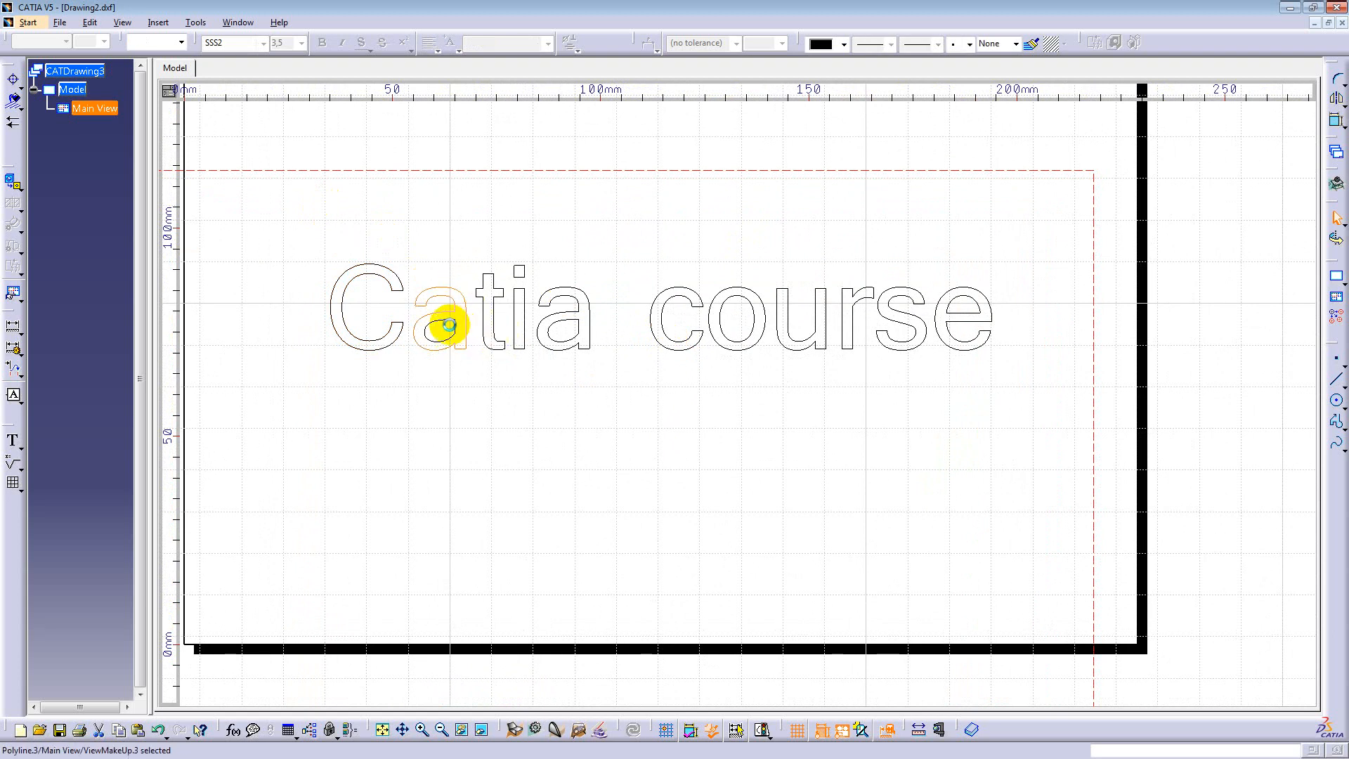
Step: Switch to the original Drawing2, open its "Catia course" text for editing, and close the editor without changes
left_click(238, 22)
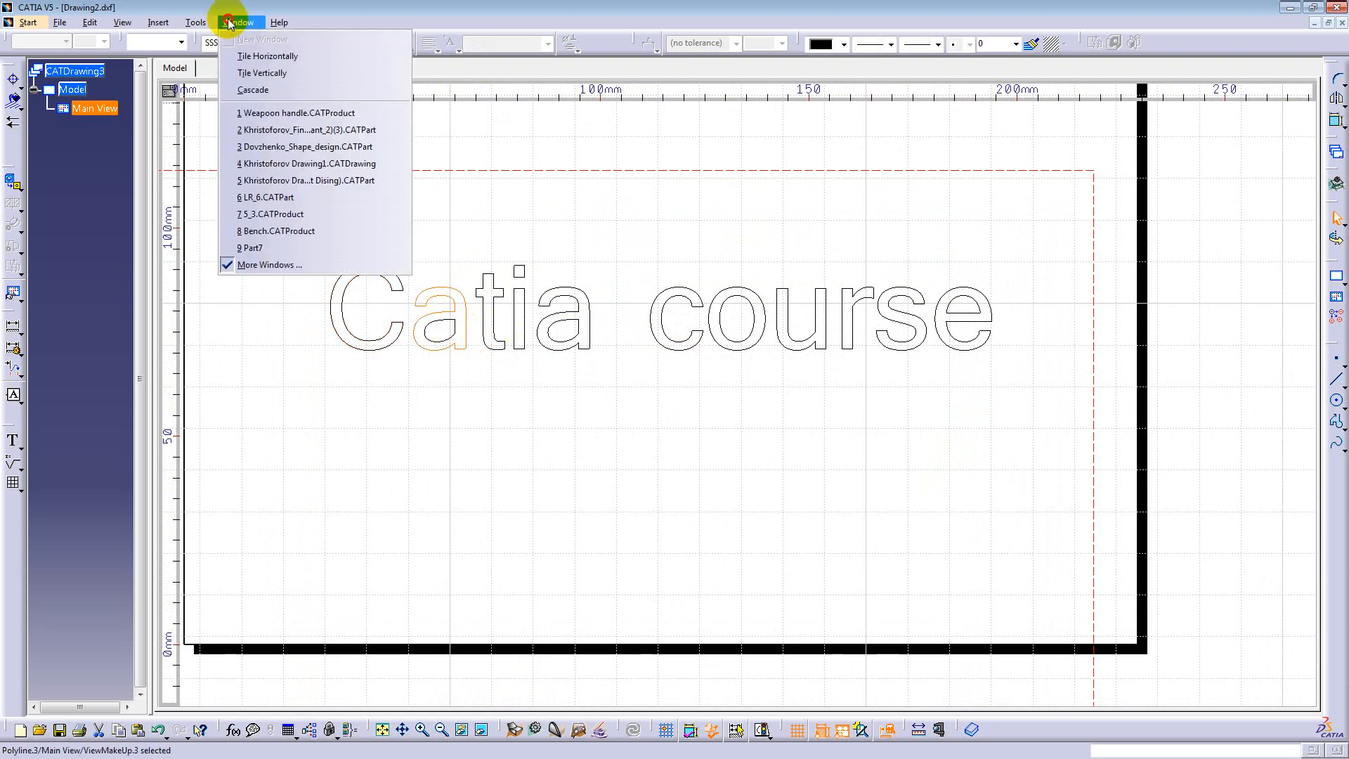
left_click(275, 263)
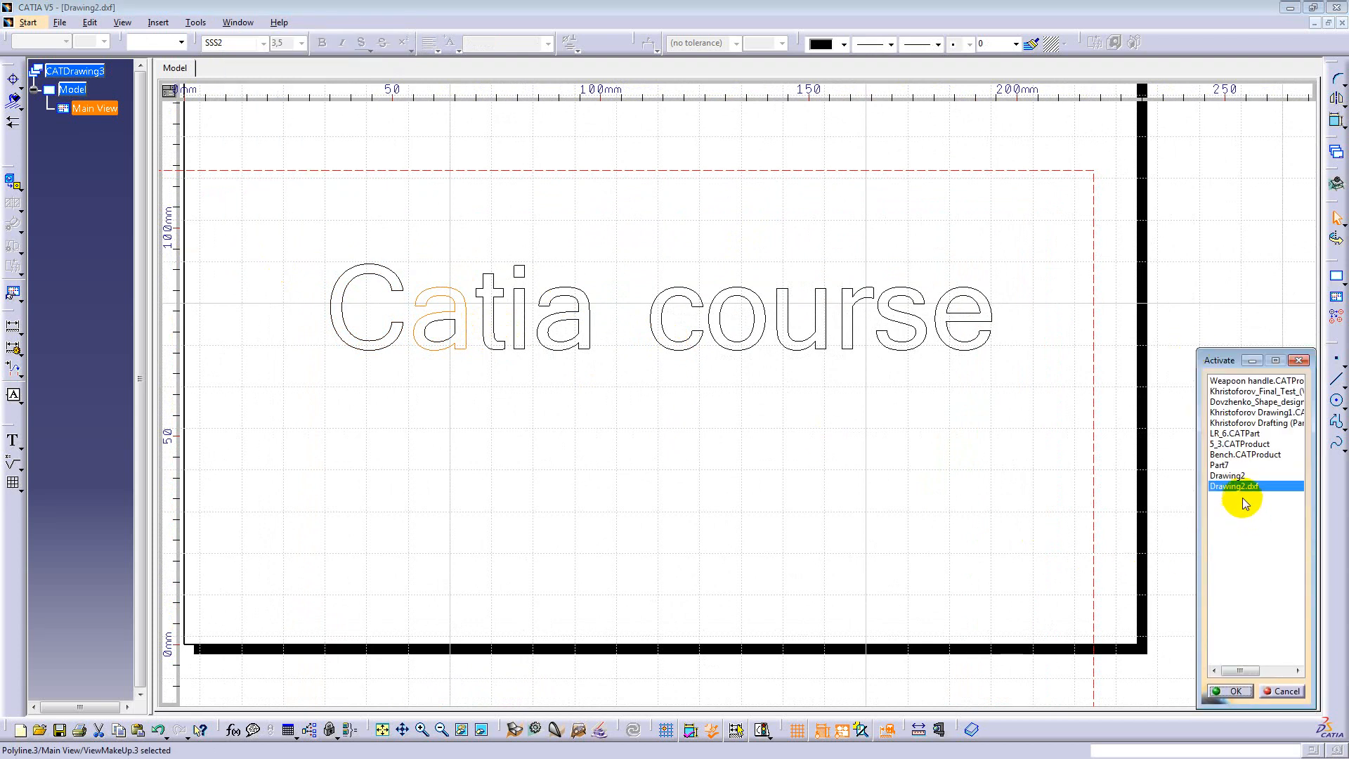
left_click(1231, 477)
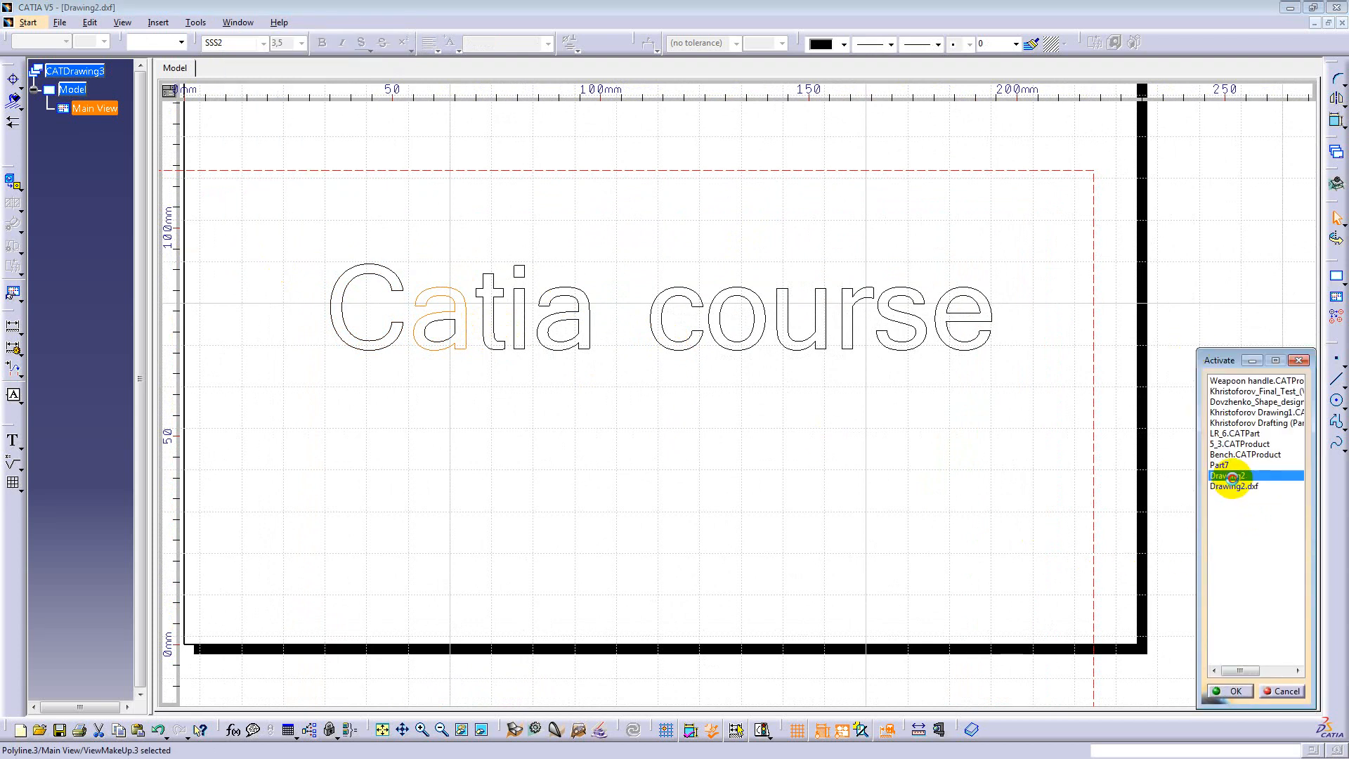
left_click(1229, 690)
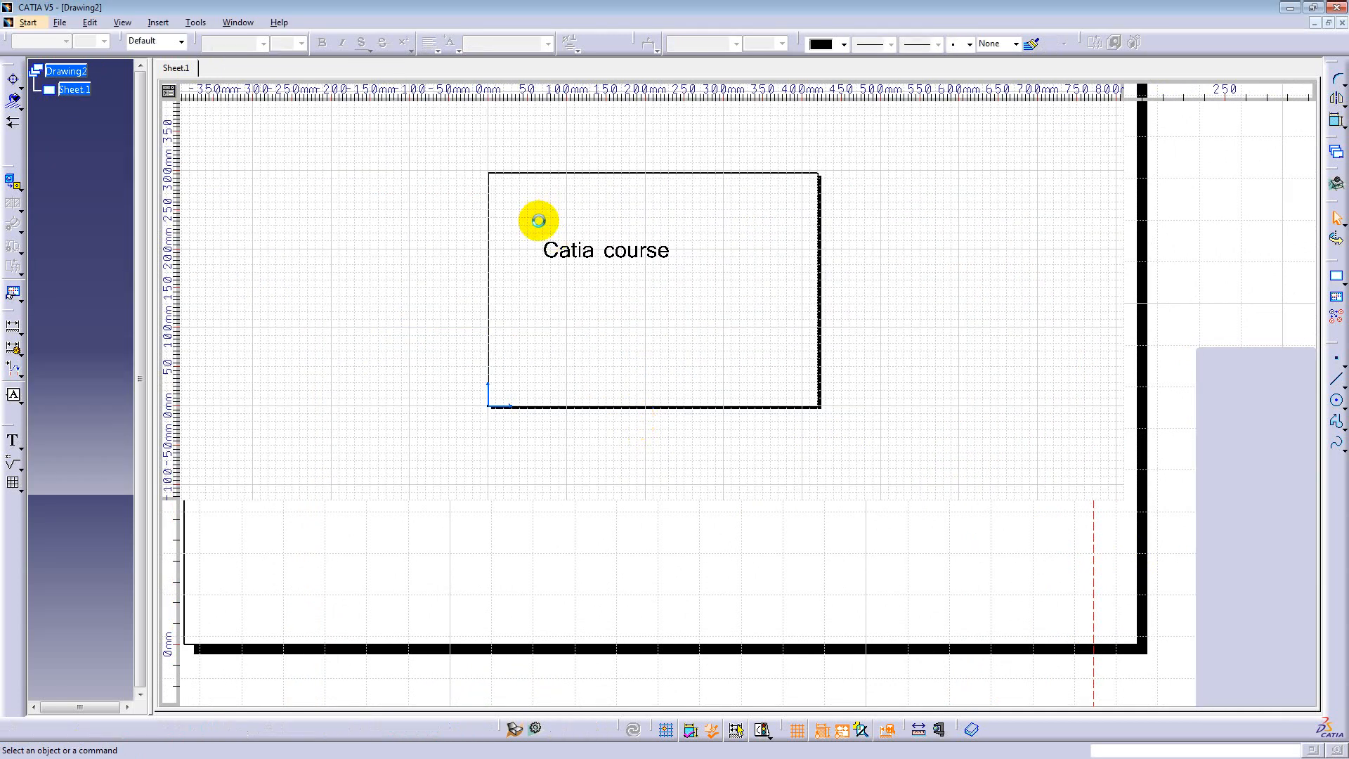
left_click(635, 336)
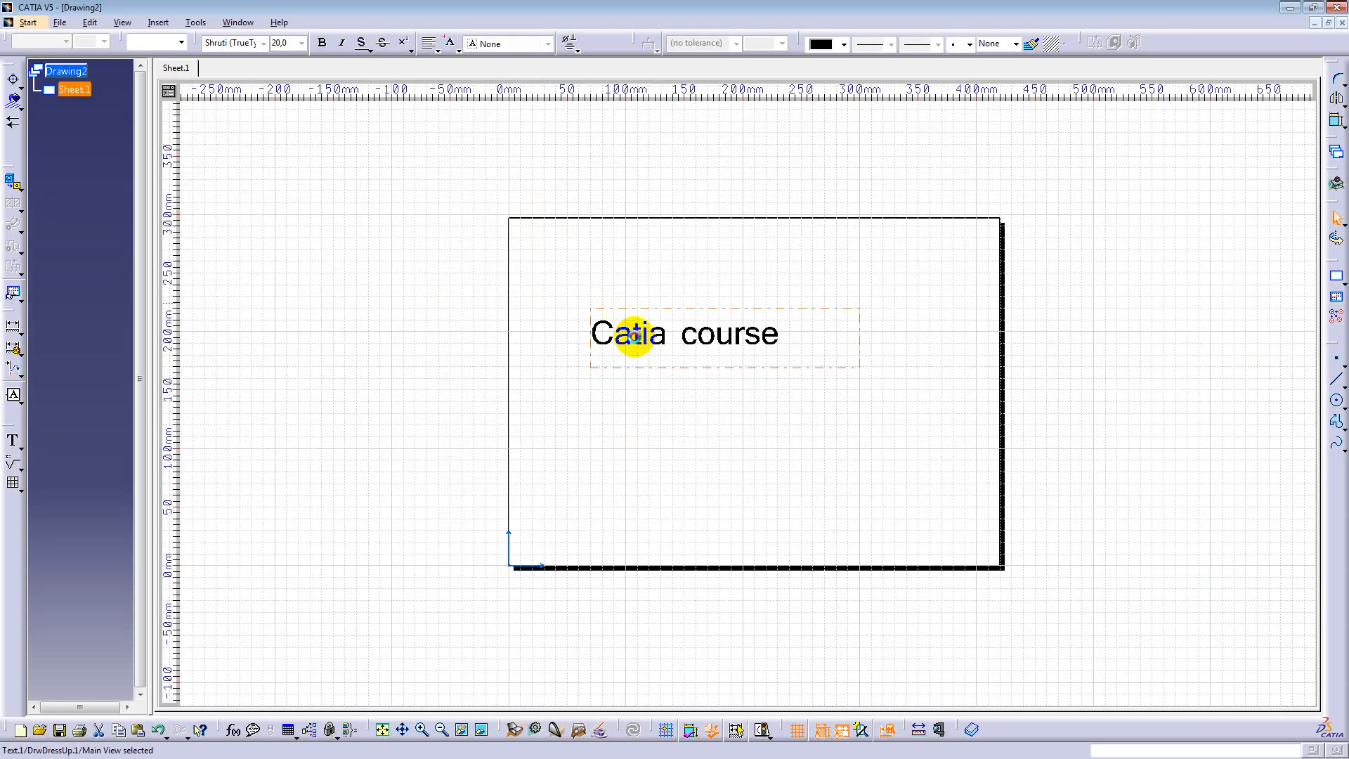
double_click(622, 336)
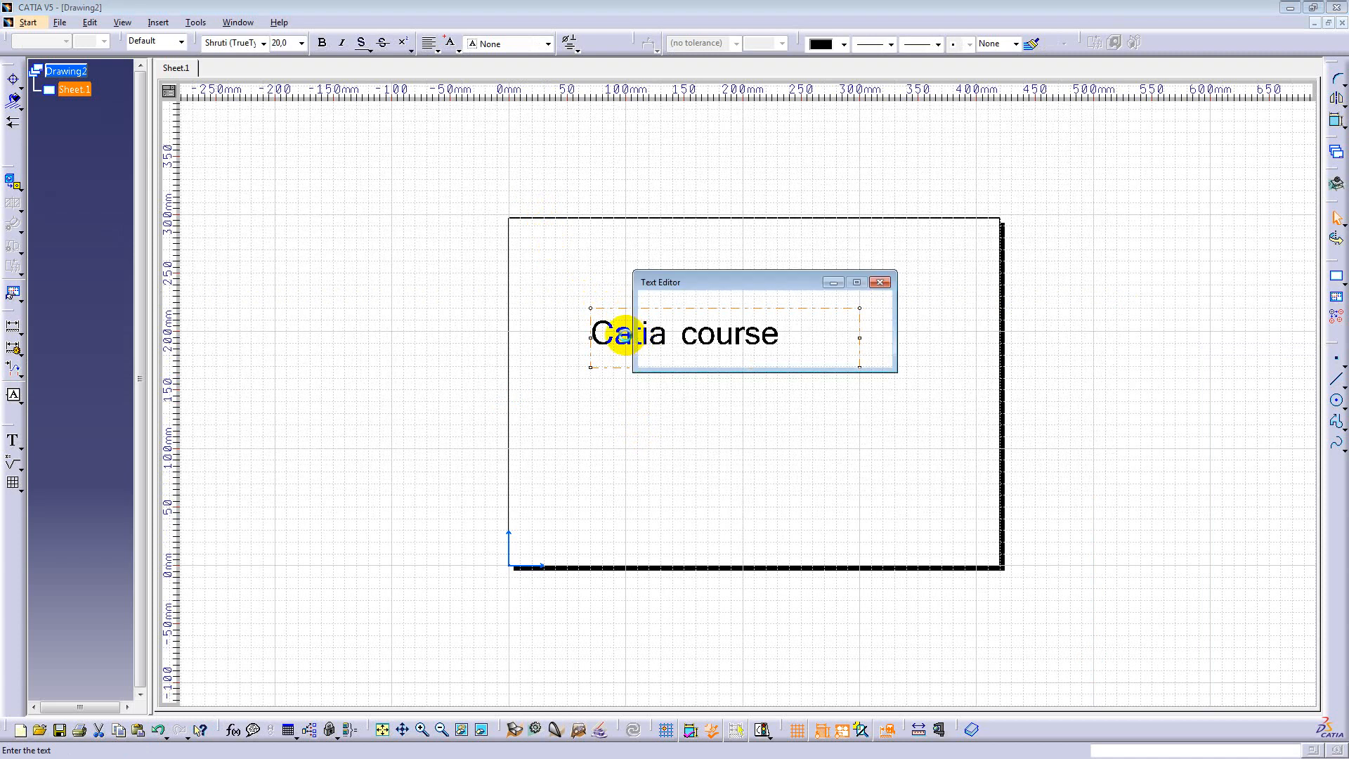
left_click(723, 306)
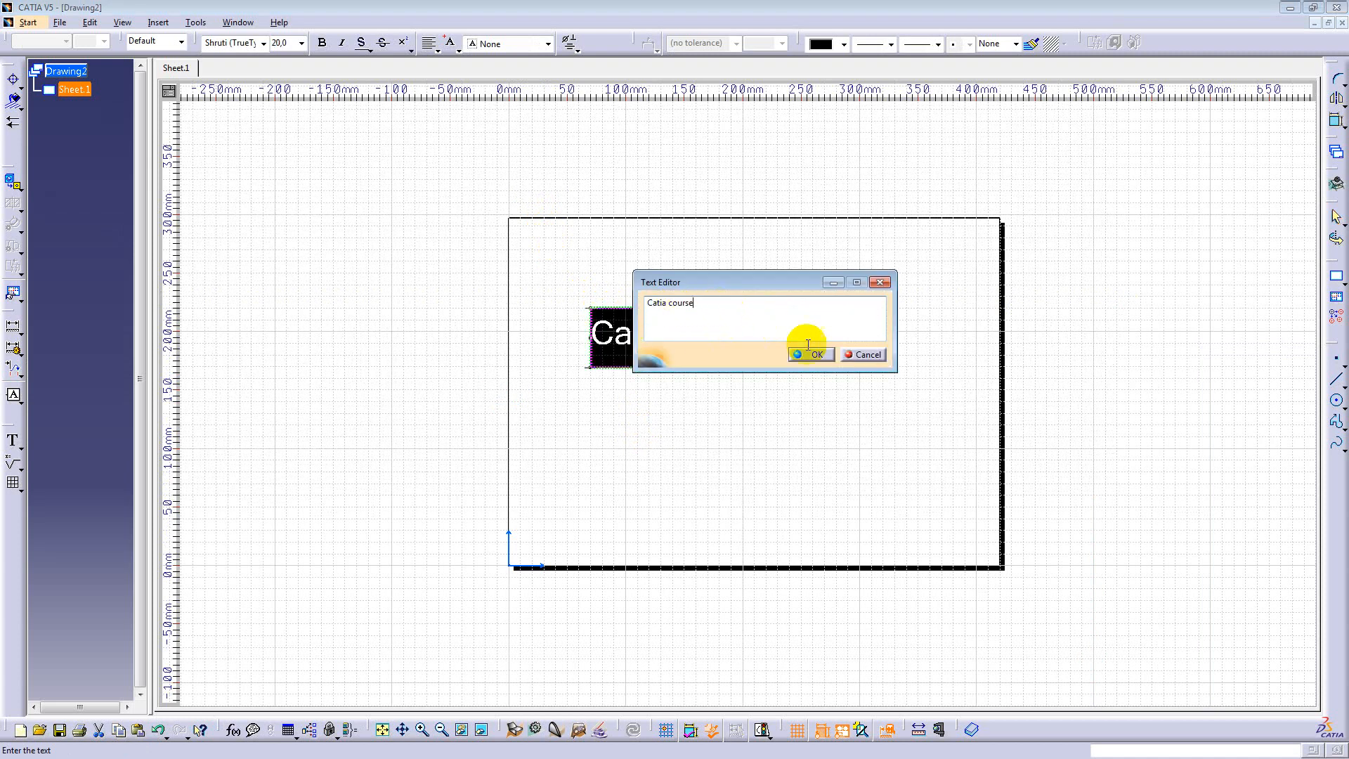
left_click(865, 354)
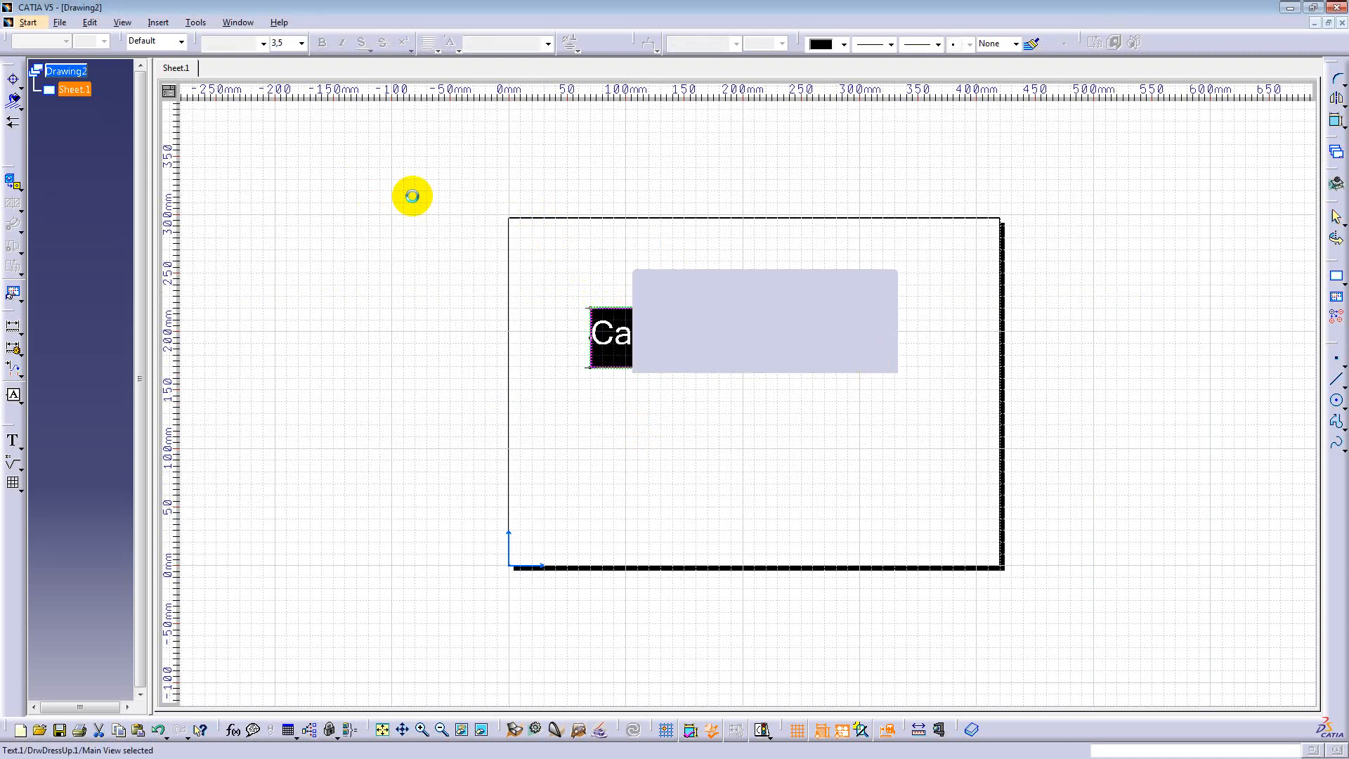
left_click(422, 160)
Step: Return to the Drawing2.dxf drawing
left_click(238, 22)
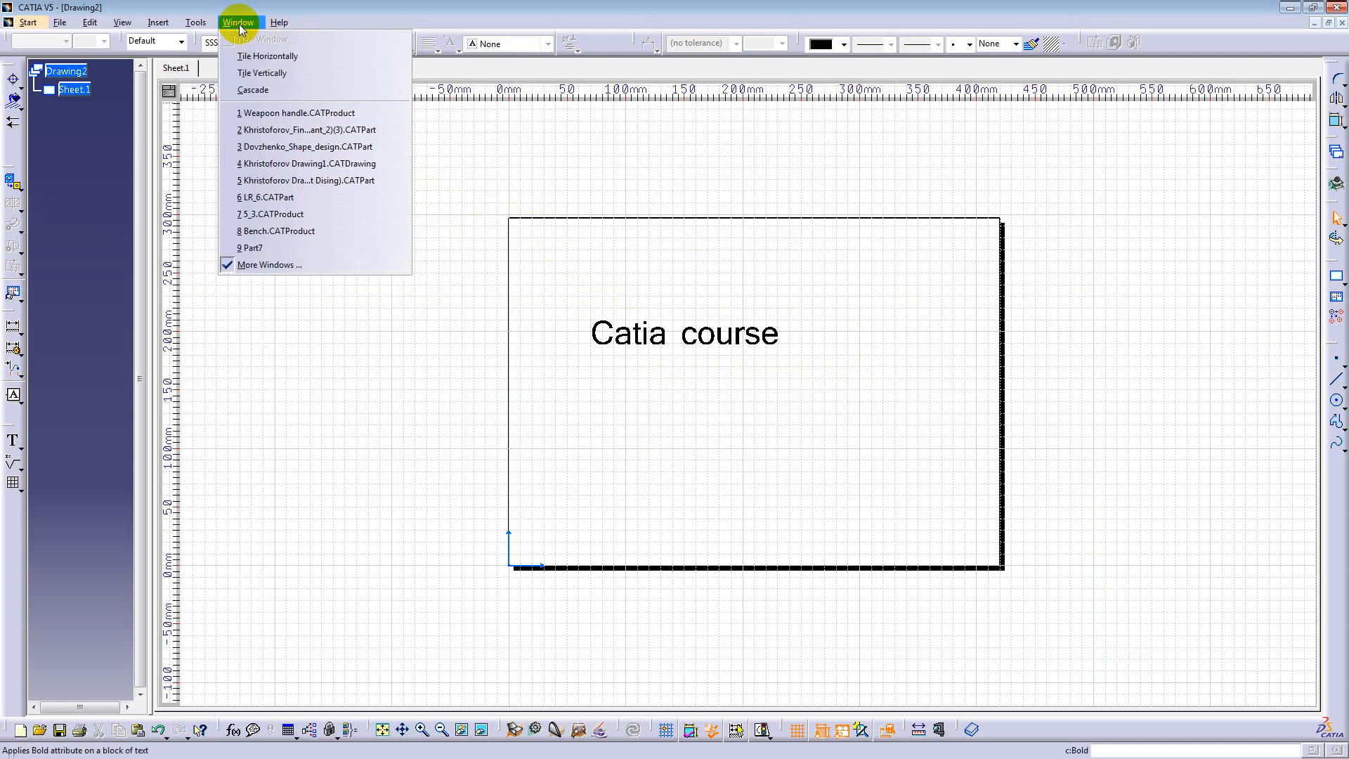
left_click(330, 265)
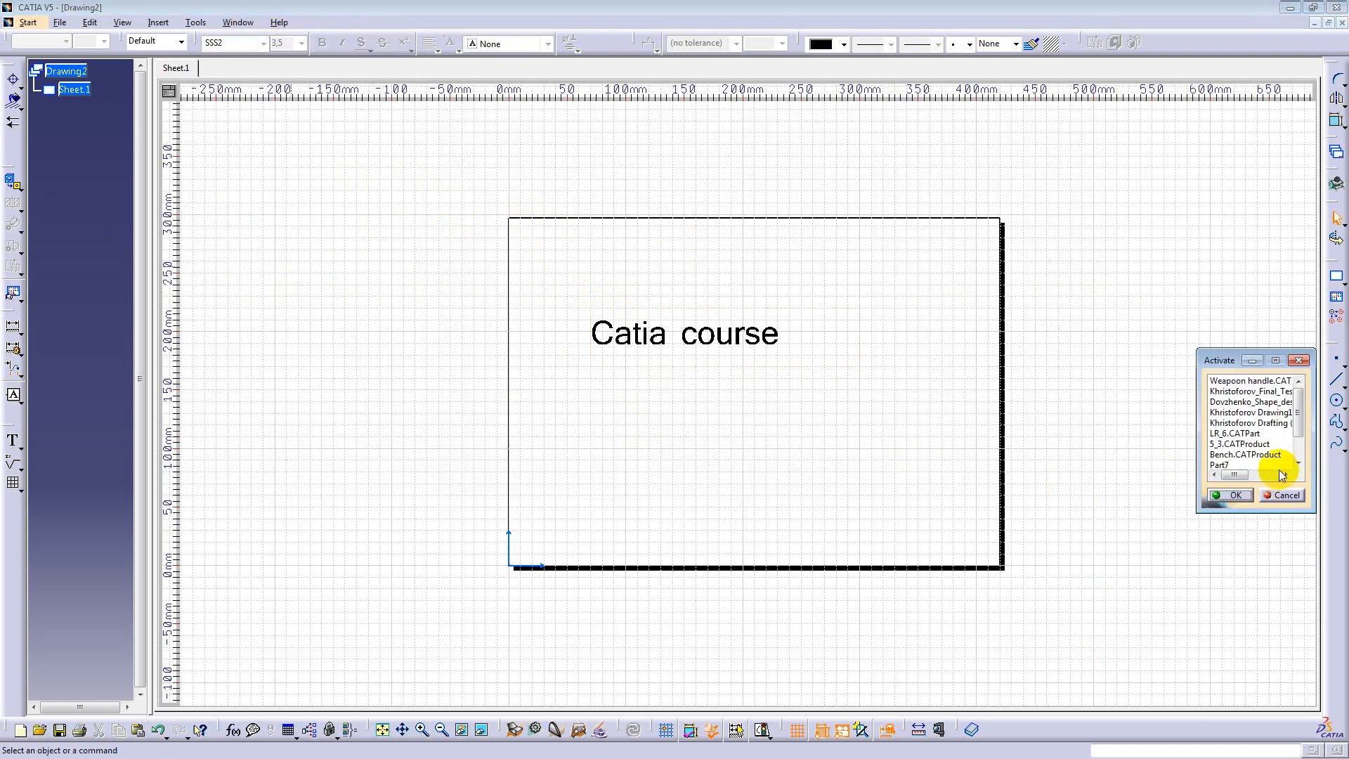
scroll(1290, 439, "down", 1)
left_click(1255, 455)
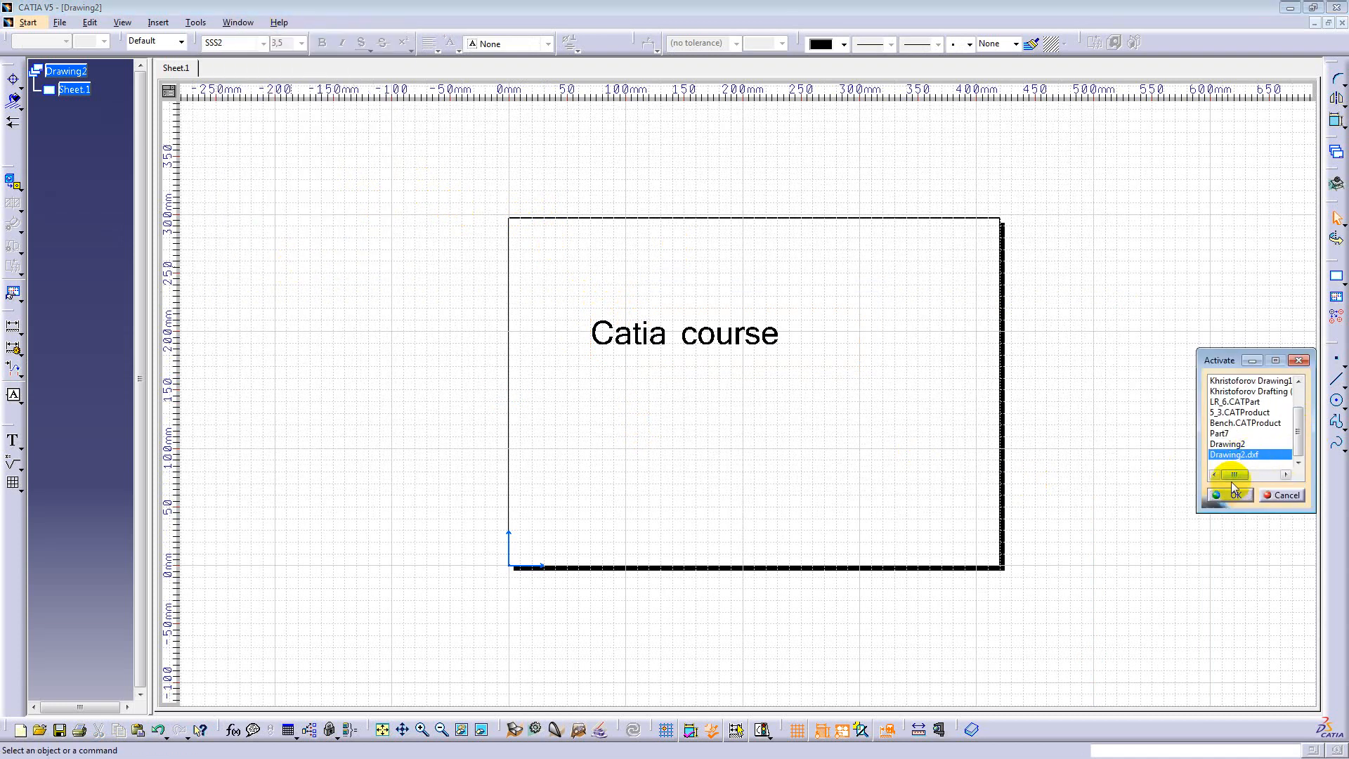
left_click(1225, 496)
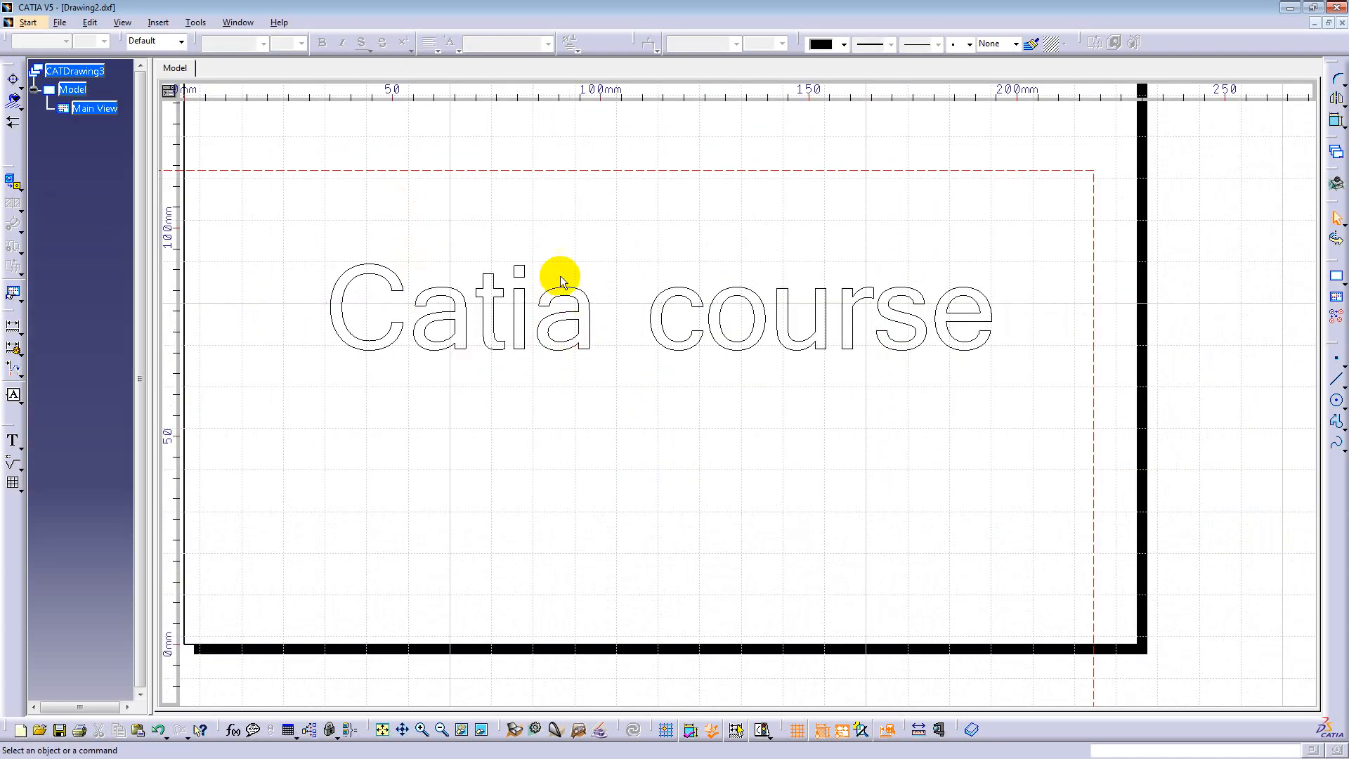
Step: Select the "C" outline, shift it slightly upward relative to the other letters, and deselect it
middle_click_drag(578, 283, 560, 317, "ctrl")
left_click(455, 298)
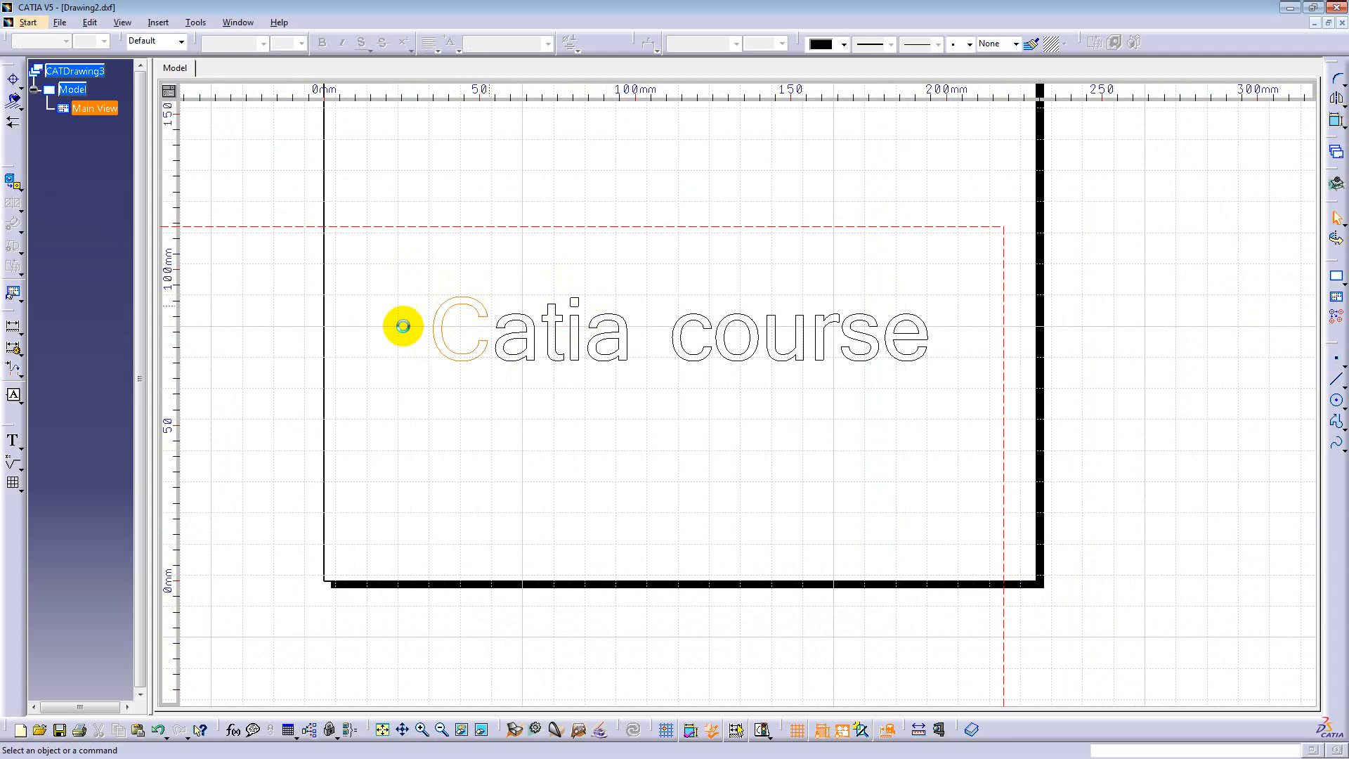
mouse_move(458, 299)
left_mouse_down()
mouse_move(536, 340)
mouse_move(458, 294)
left_mouse_up()
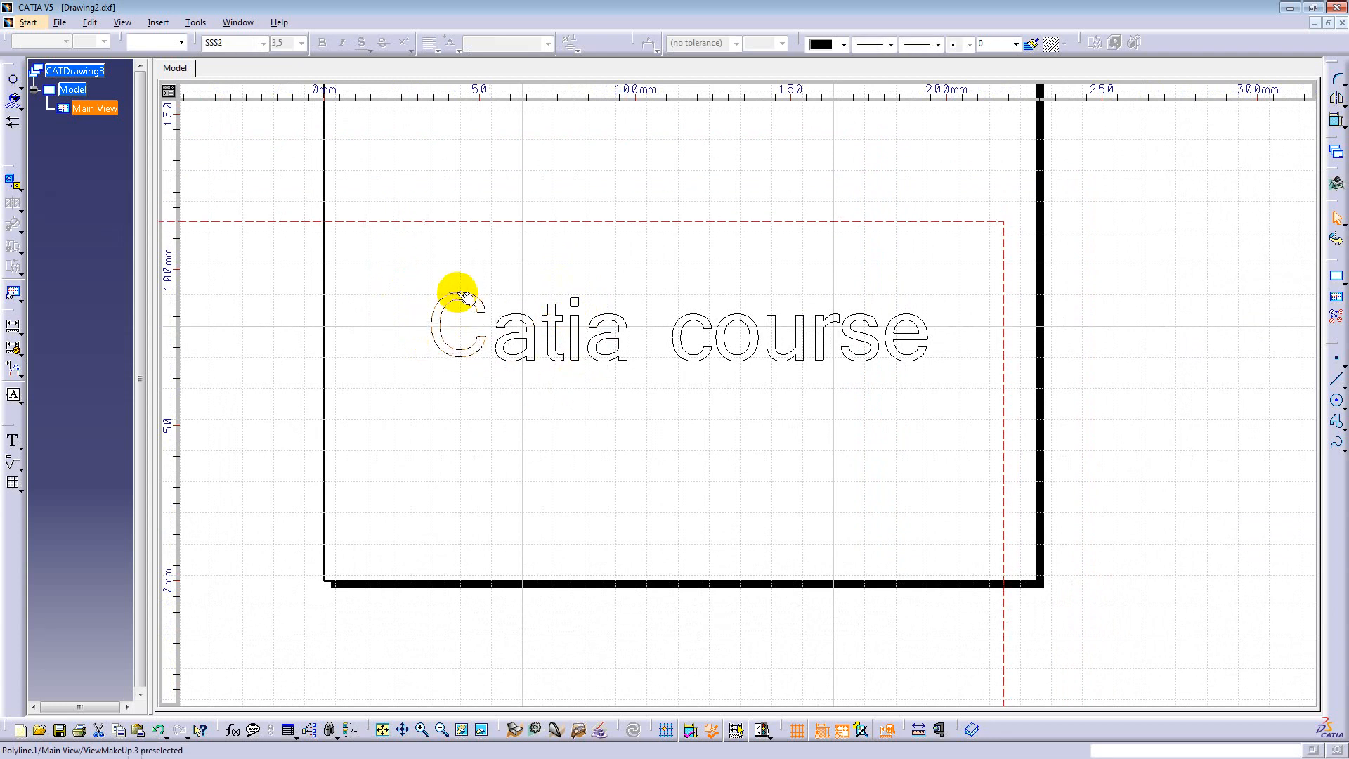
left_click(464, 261)
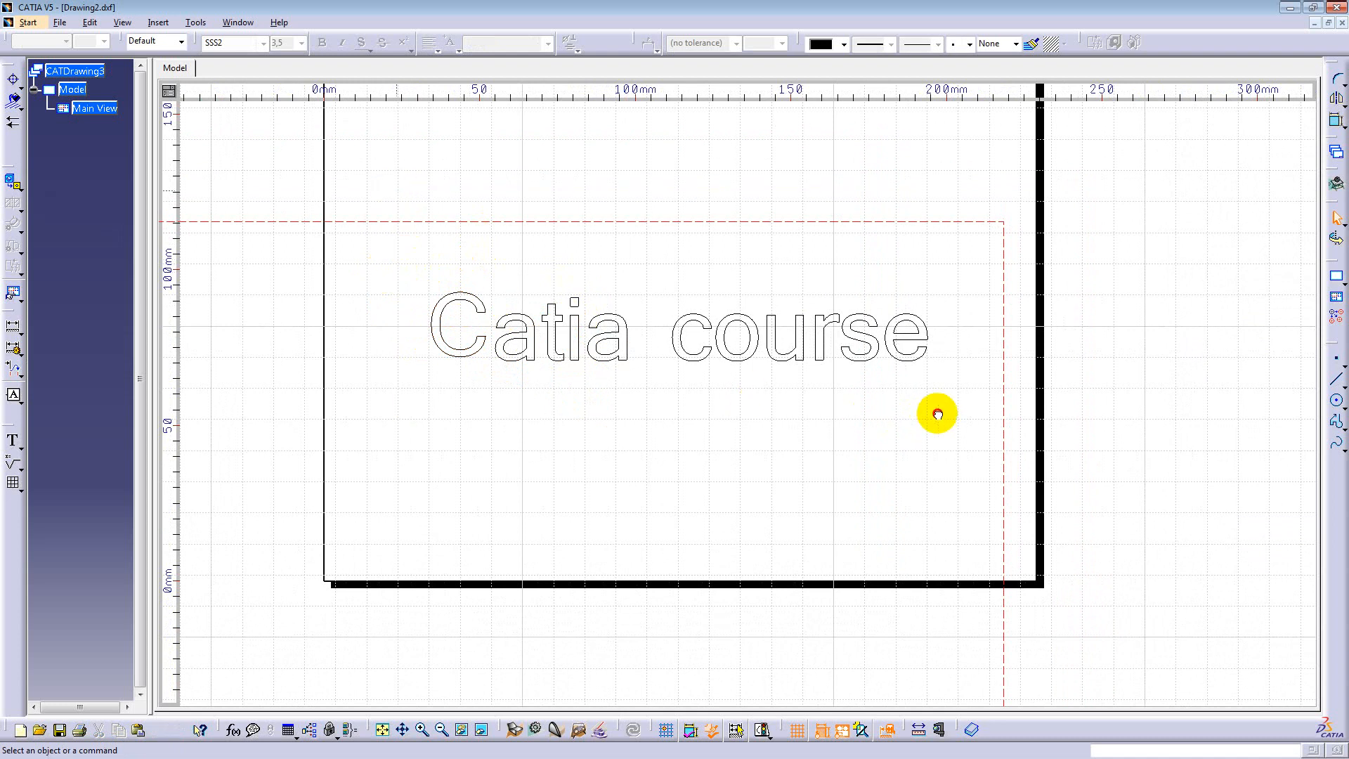
Step: Copy all of the "Catia course" letter outlines and switch to Part7
key("ctrl+a")
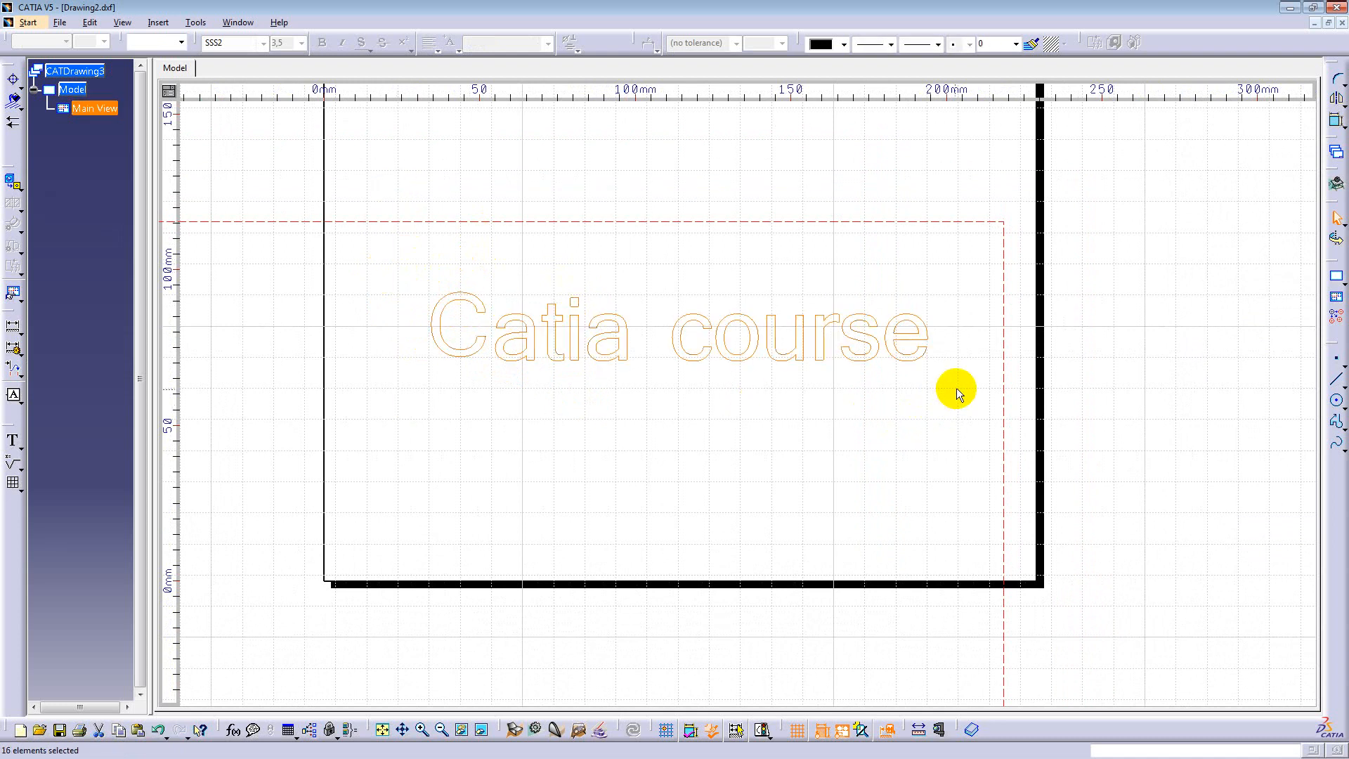
left_click(236, 23)
left_click(277, 247)
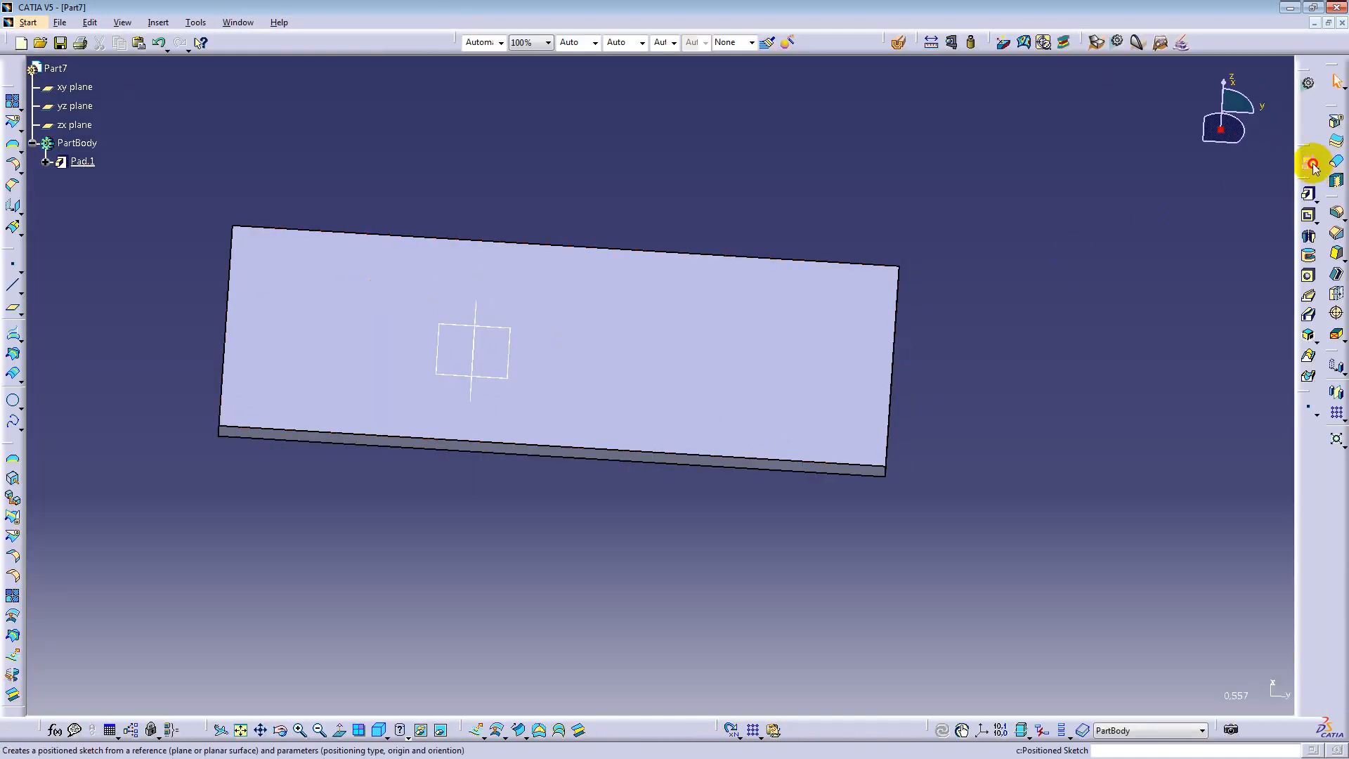
Step: Create a positioned sketch on the plate's large front face and paste the copied letter outlines into it
left_click(1309, 163)
left_click(652, 356)
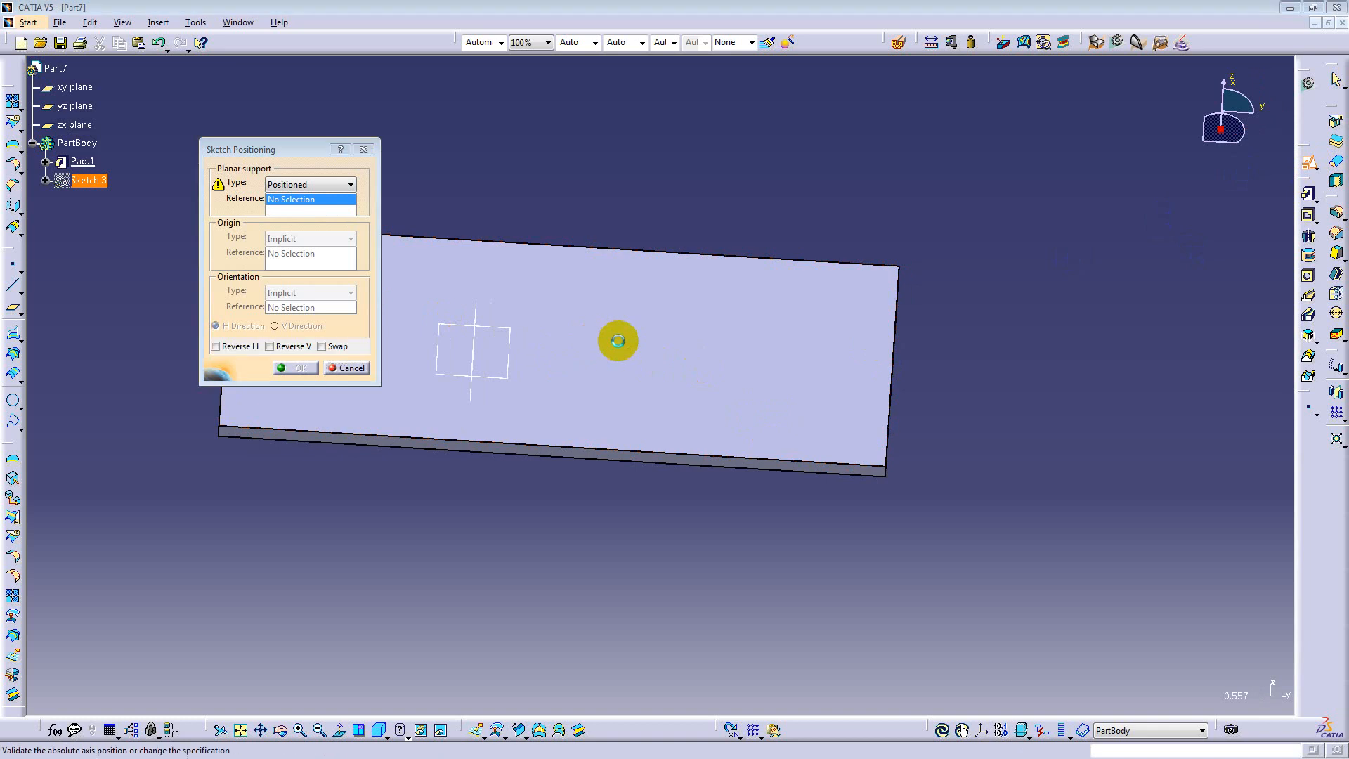
left_click(295, 368)
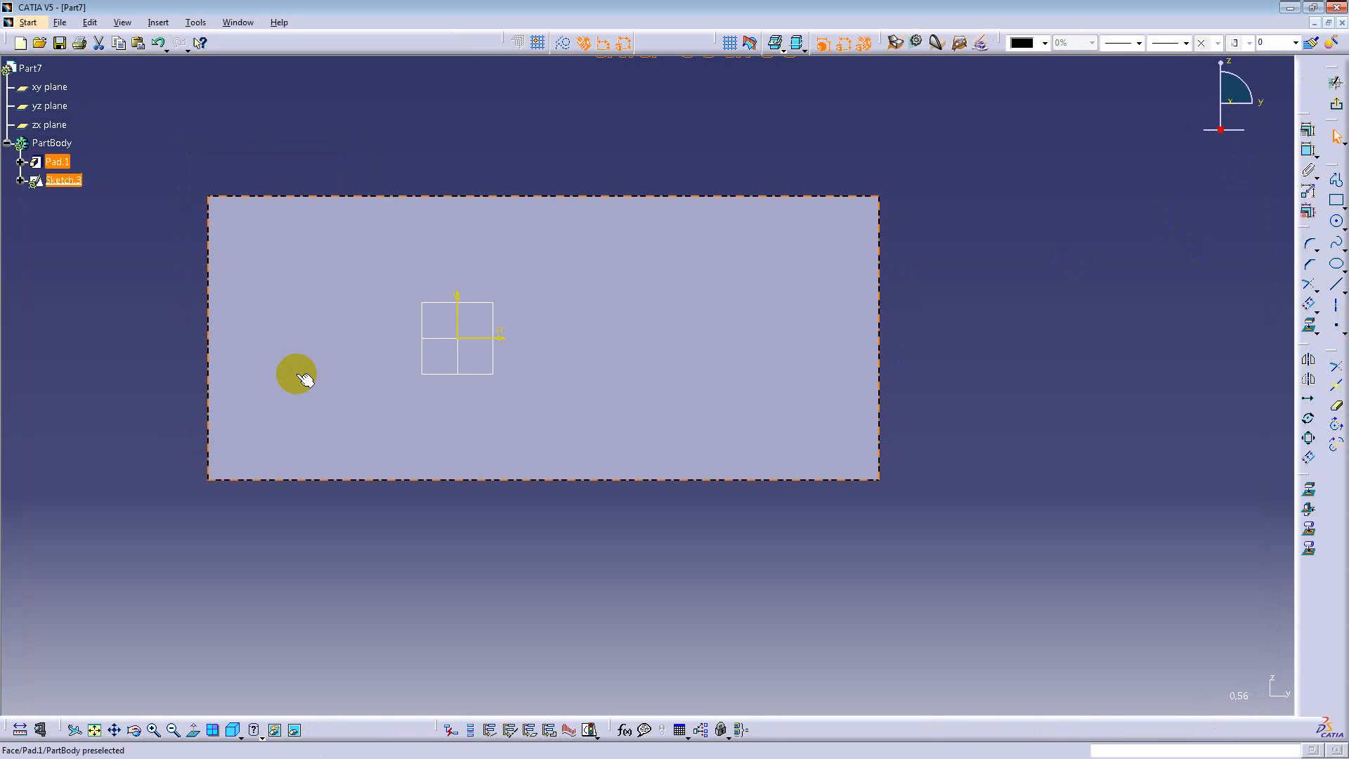
Step: Move the pasted "Catia course" outlines from above the plate onto its face, and deselect them
middle_click_drag(310, 377, 302, 543, "ctrl")
middle_click_drag(446, 442, 452, 344, "ctrl")
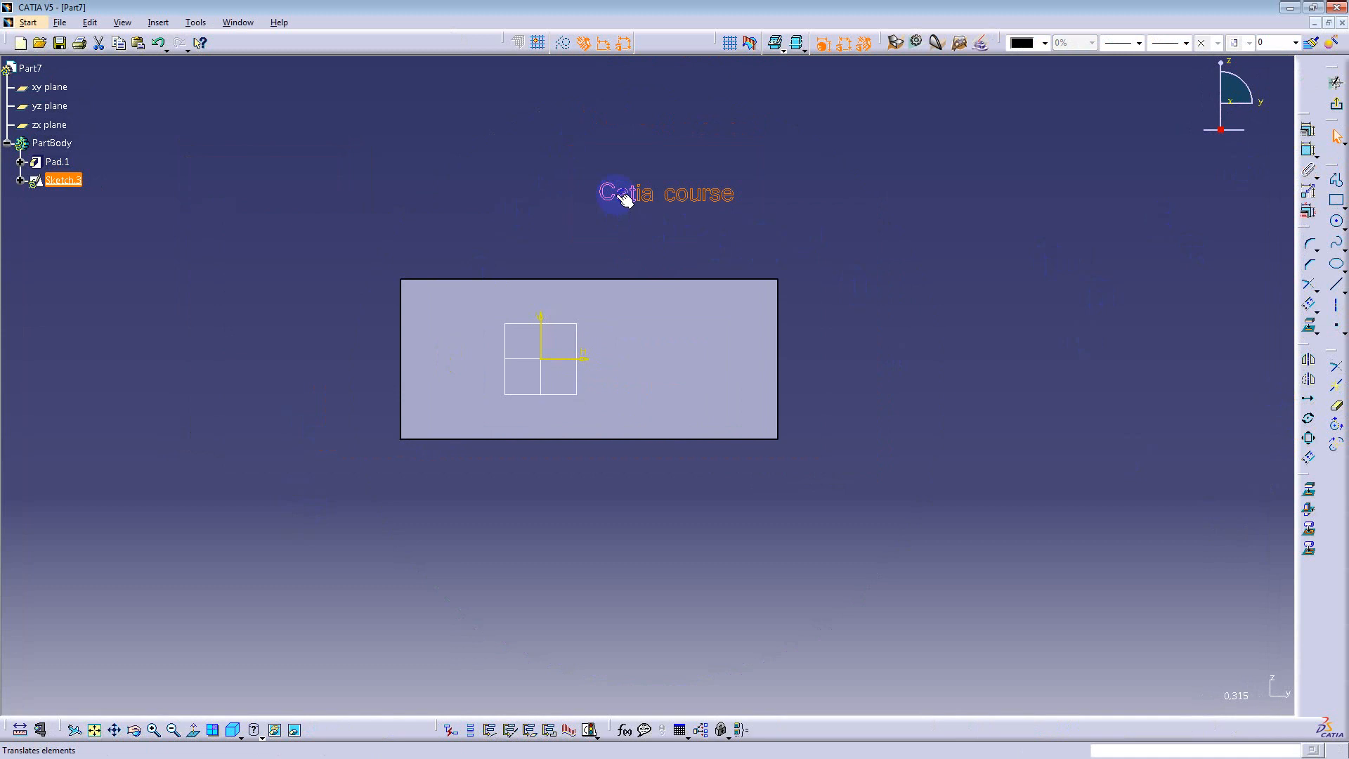
mouse_move(605, 197)
left_mouse_down()
mouse_move(473, 313)
mouse_move(473, 368)
mouse_move(468, 343)
left_mouse_up()
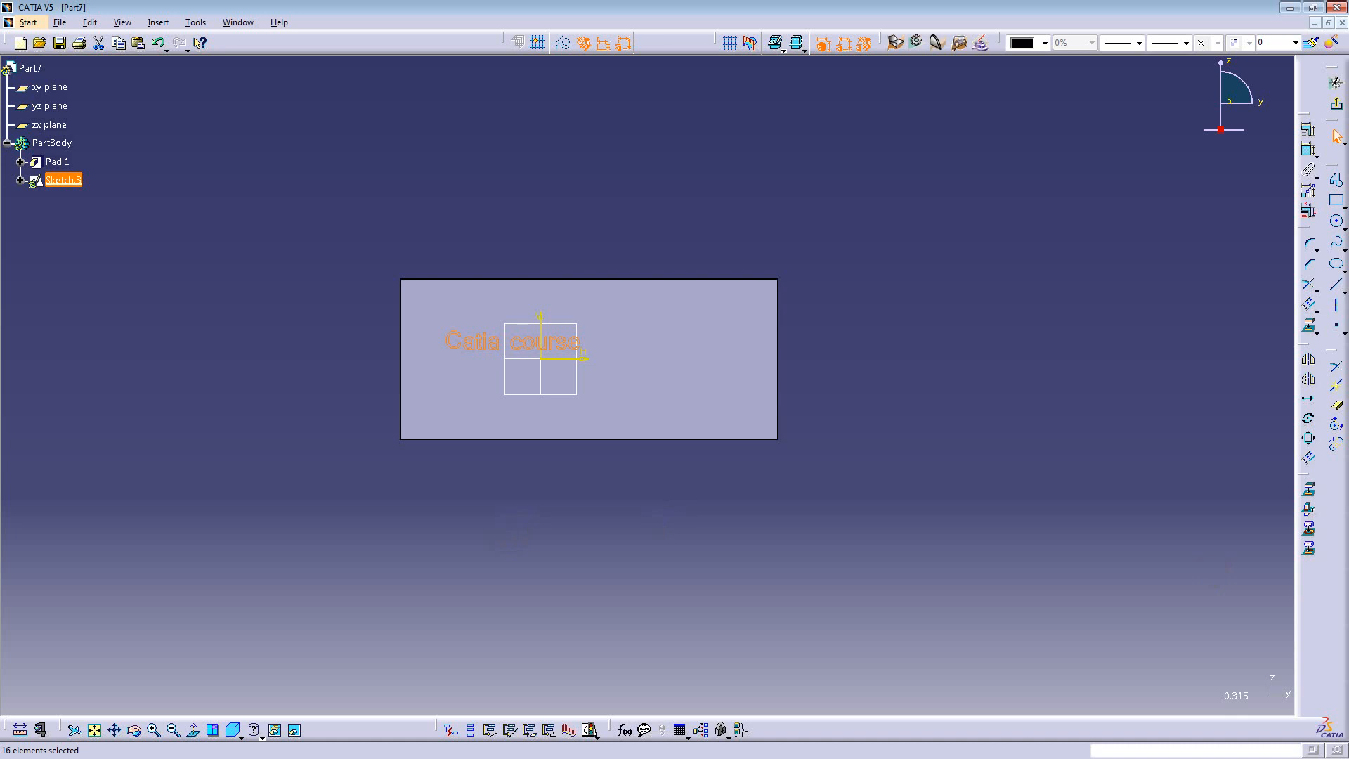
left_click(540, 510)
middle_click_drag(540, 511, 529, 458)
Step: Scale all the letter outlines by 3.2 about a point near the sketch origin, with duplicate mode off
mouse_move(296, 175)
left_mouse_down()
mouse_move(435, 355)
mouse_move(566, 360)
left_mouse_up()
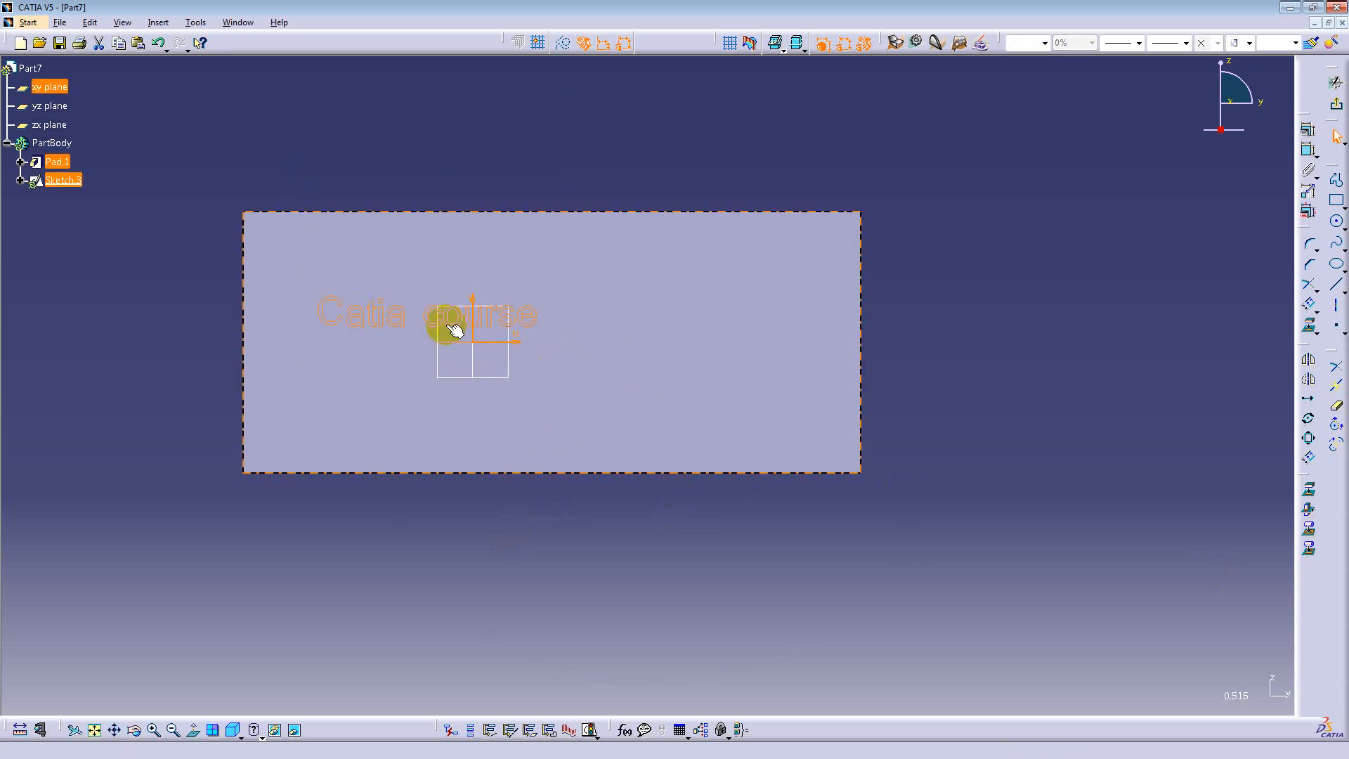
left_click(1301, 398)
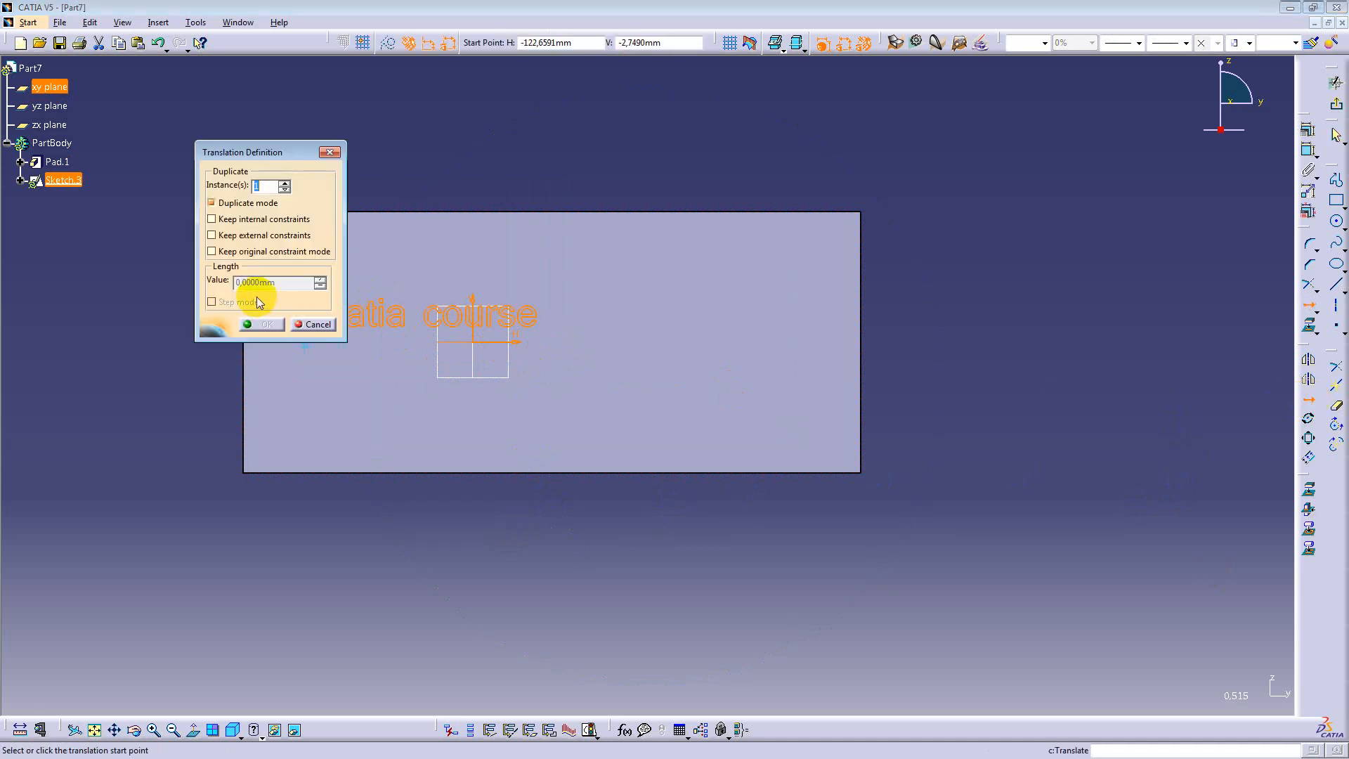
left_click(314, 324)
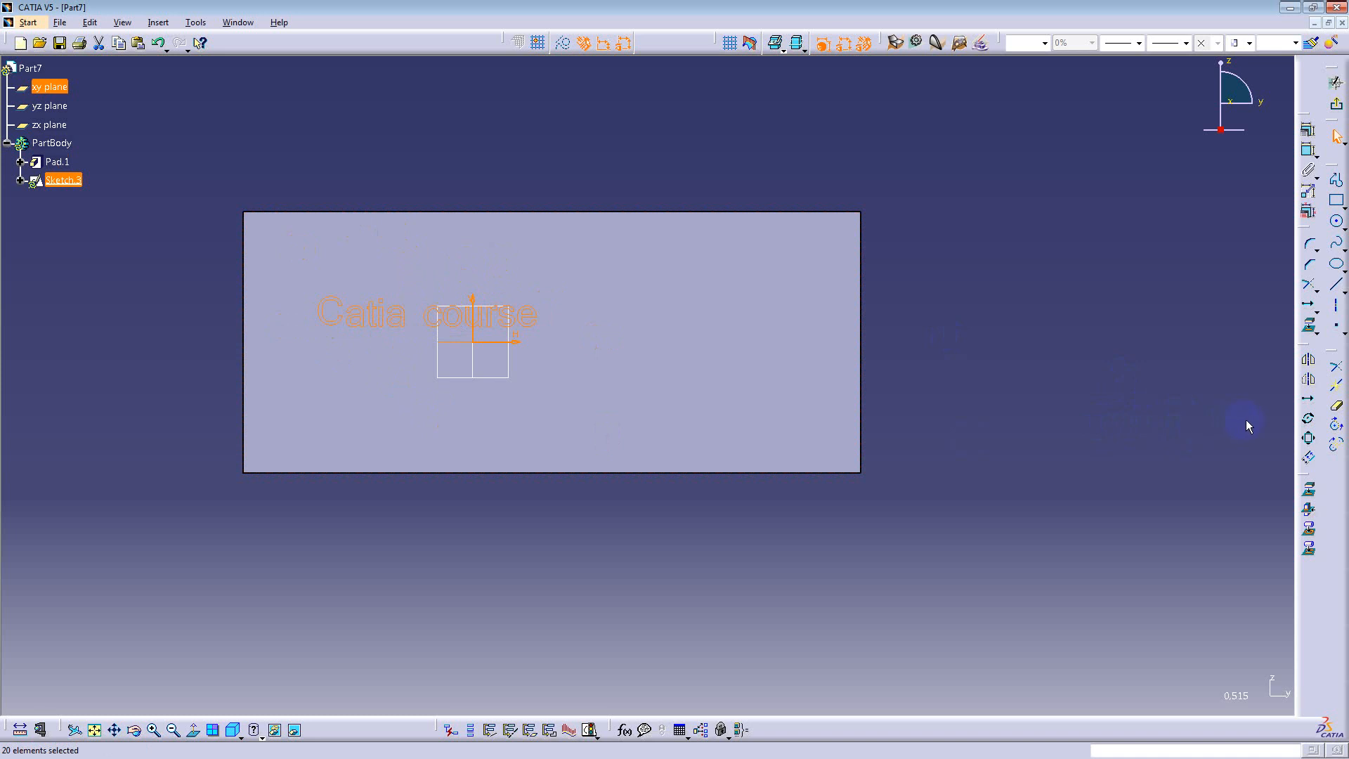
left_click(1309, 438)
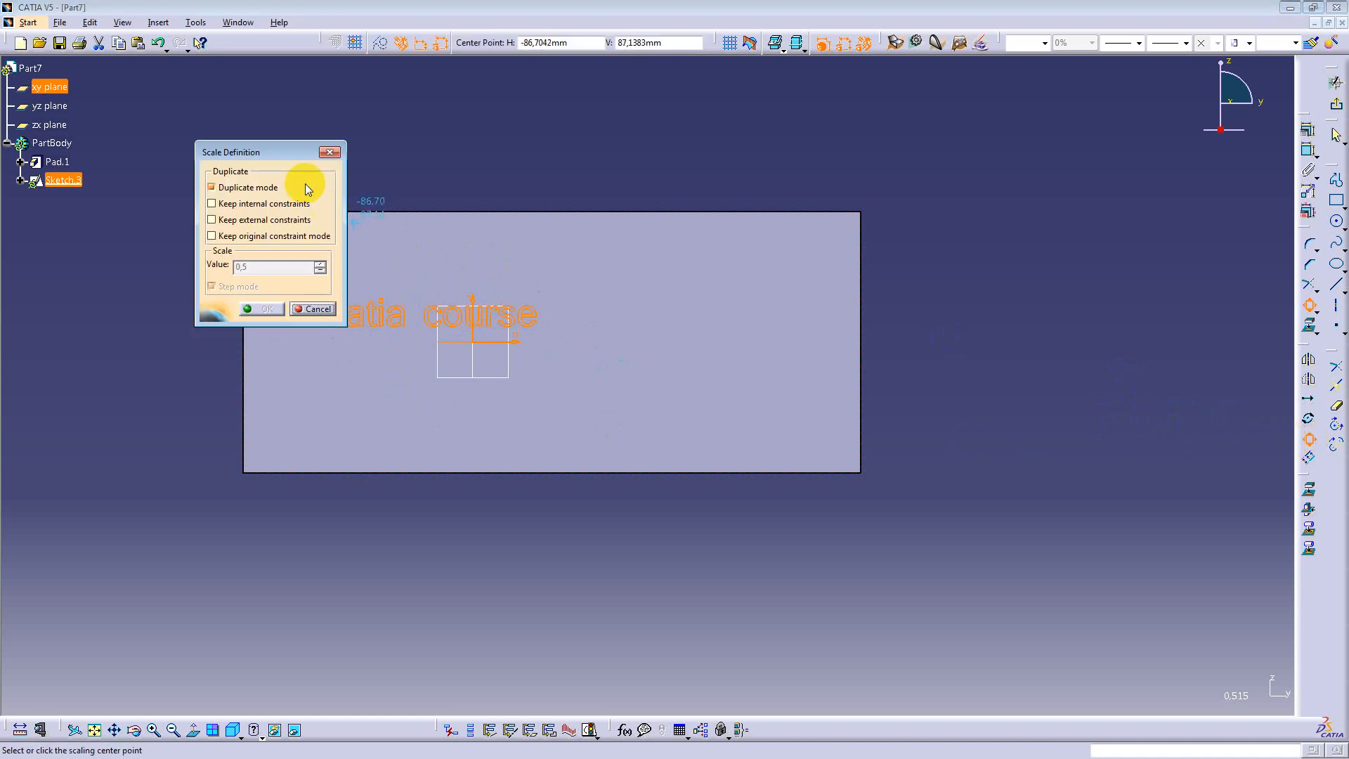
left_click_drag(275, 153, 188, 132)
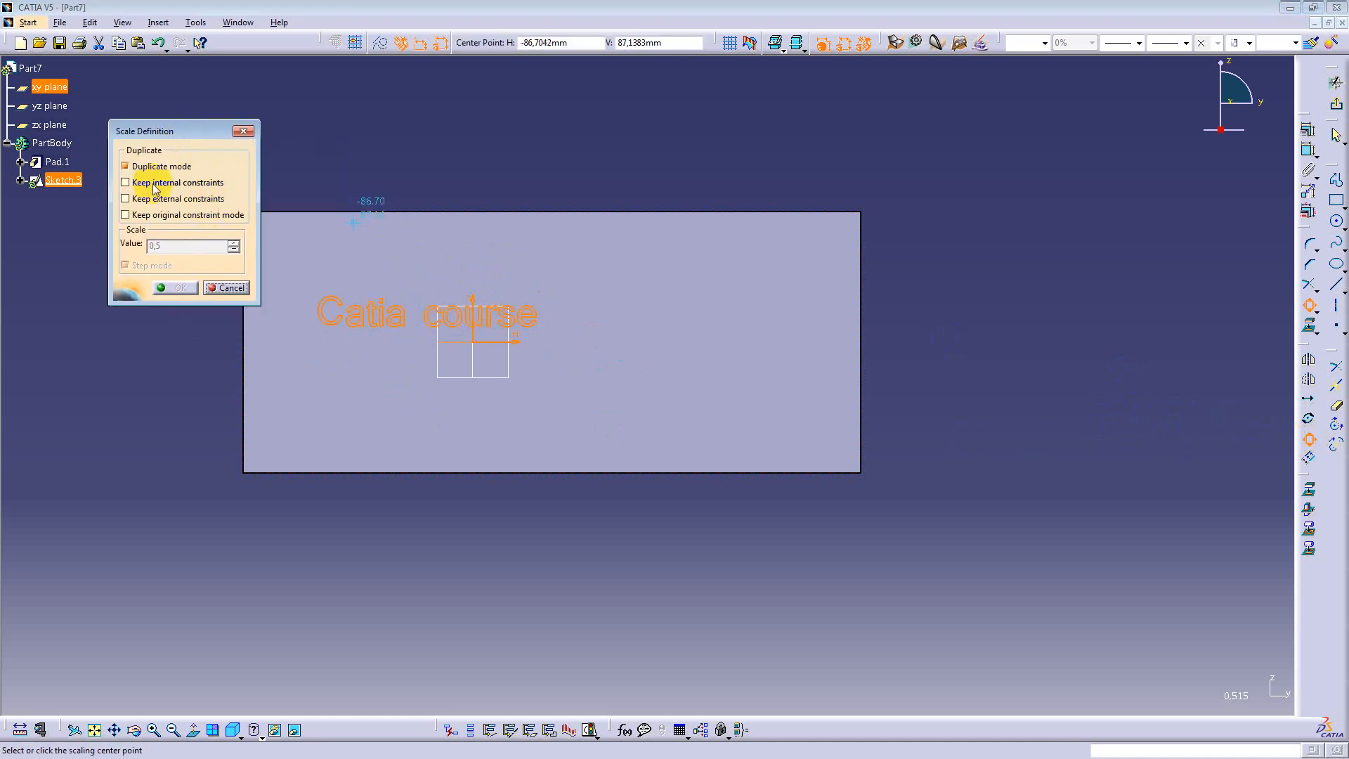
left_click(125, 166)
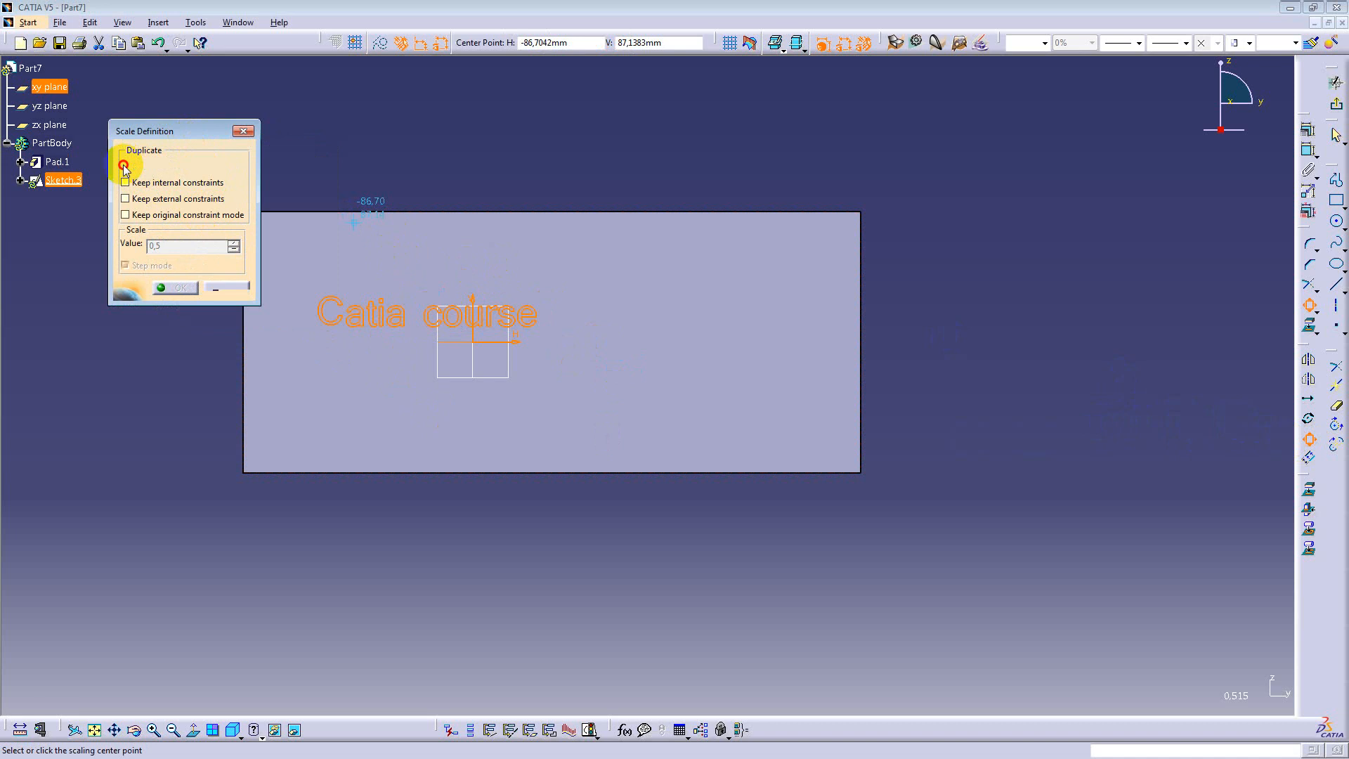
left_click(440, 320)
left_click(448, 326)
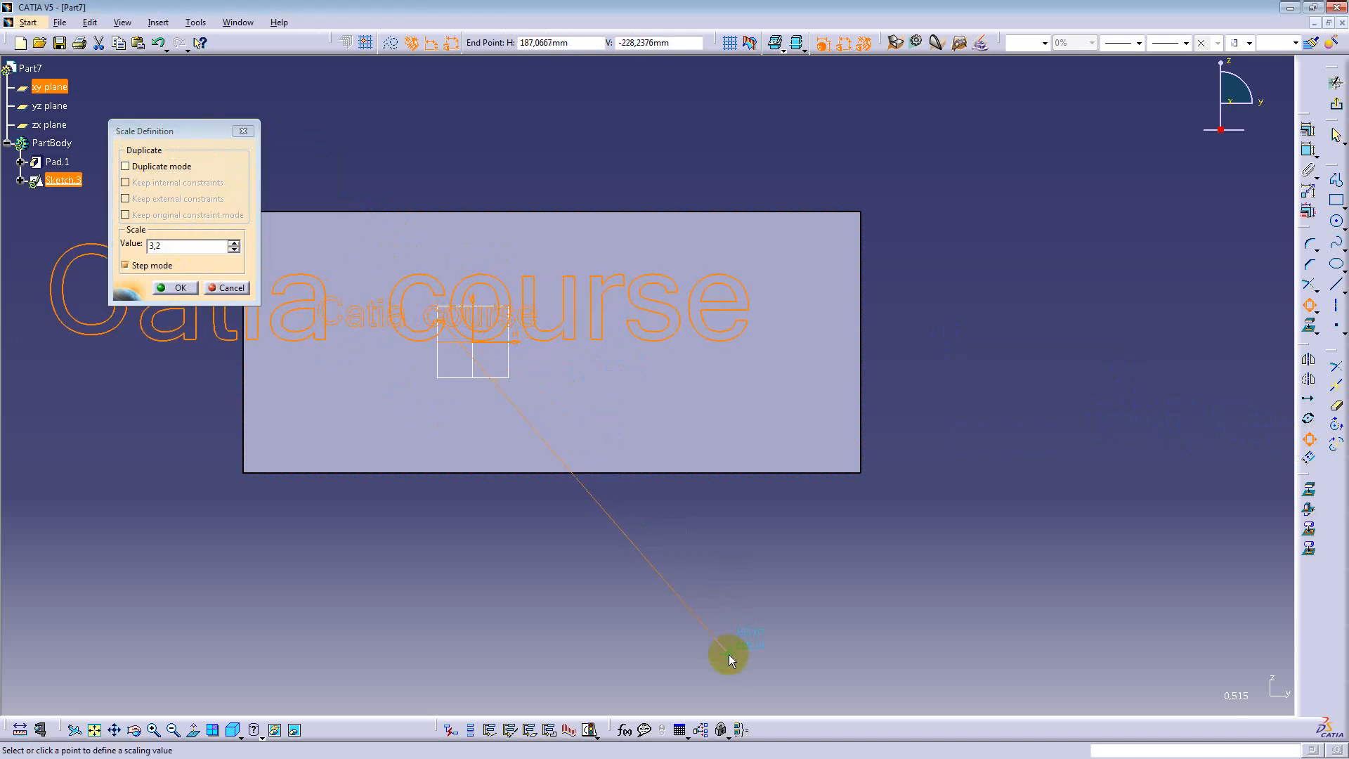
left_click(728, 655)
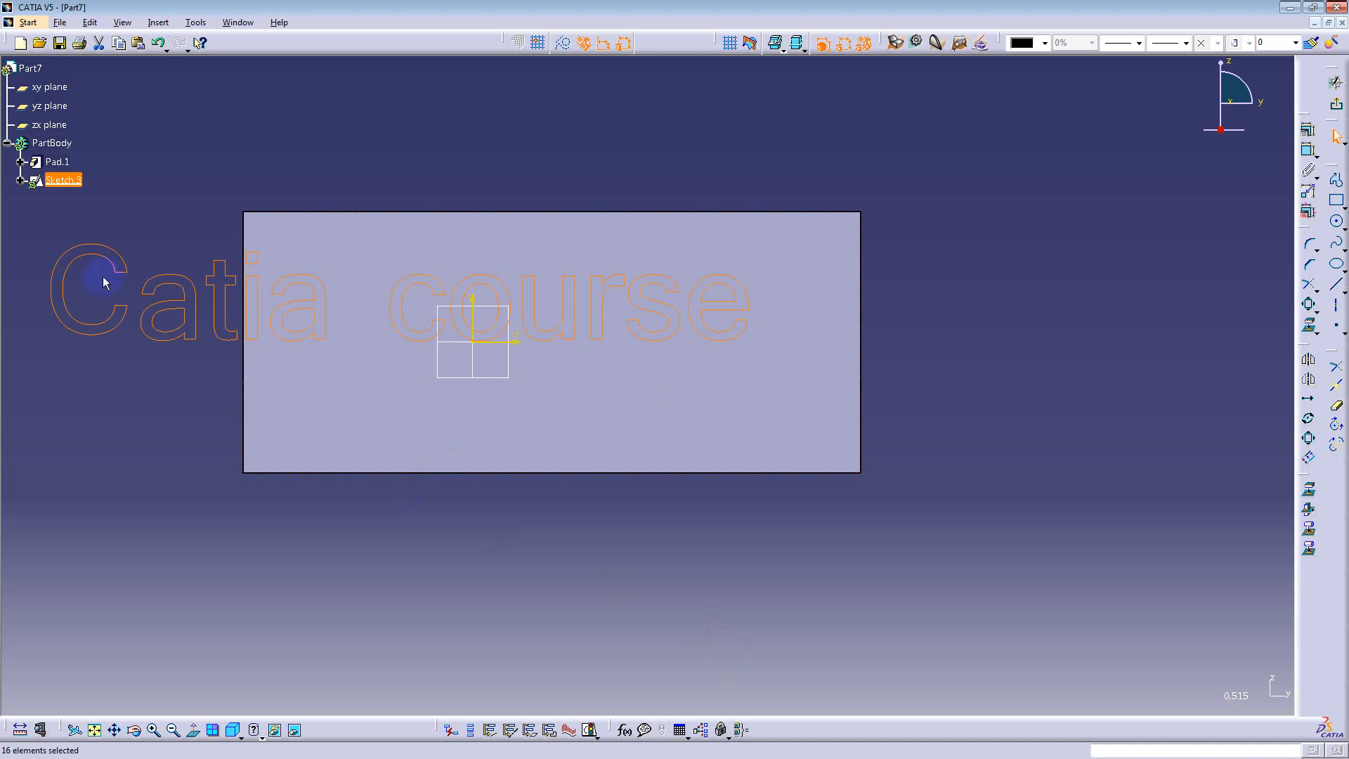
Step: Move the "Catia course" outlines onto the plate and scale them by 0.9 about a point at the start of "course"
mouse_move(98, 250)
left_mouse_down()
mouse_move(217, 262)
mouse_move(277, 277)
mouse_move(288, 295)
left_mouse_up()
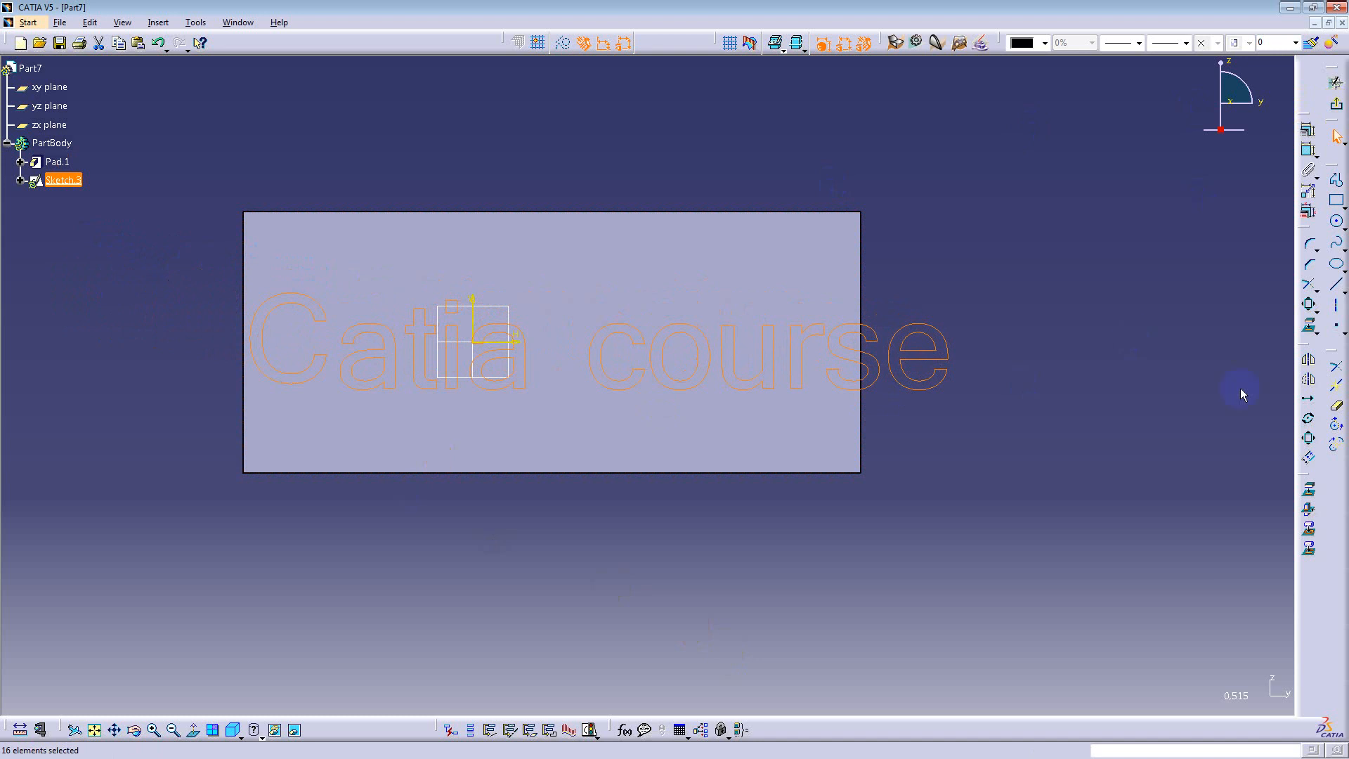
left_click(1309, 440)
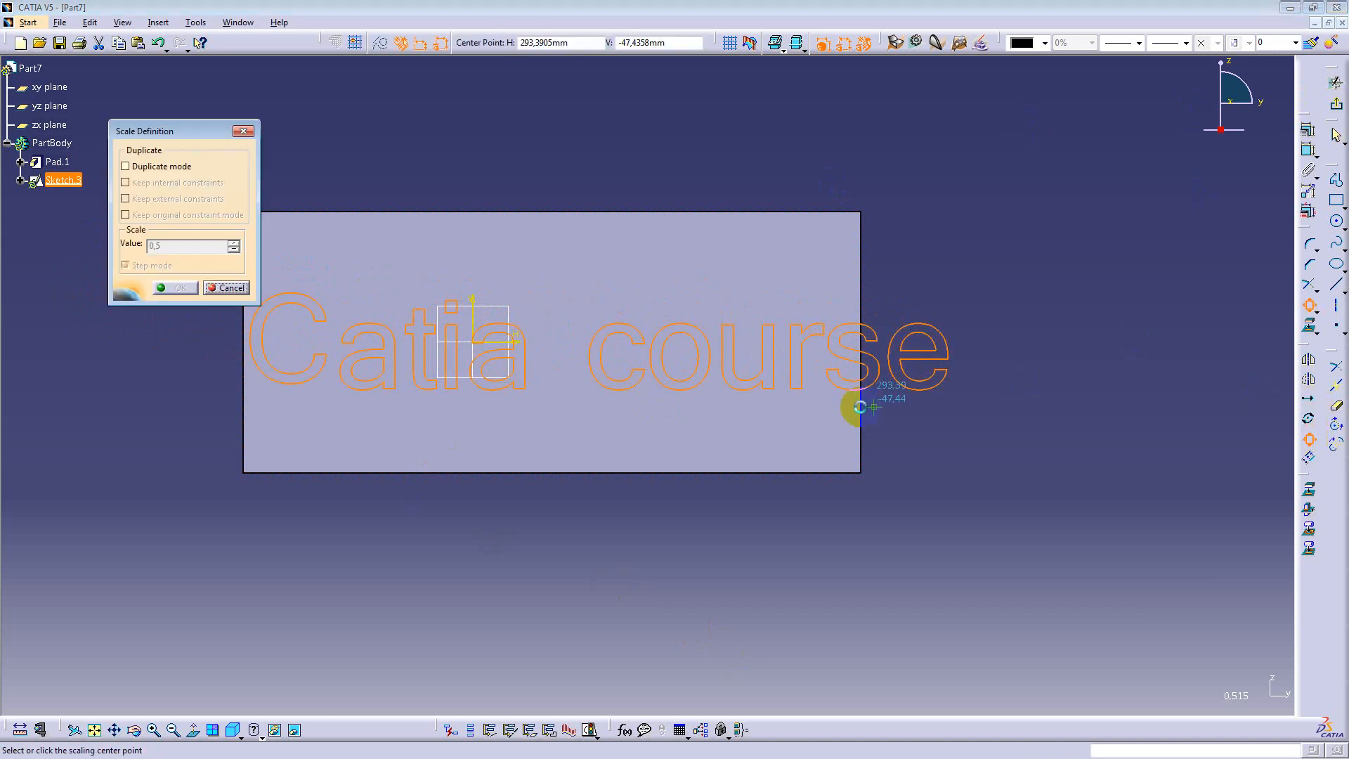
left_click(591, 357)
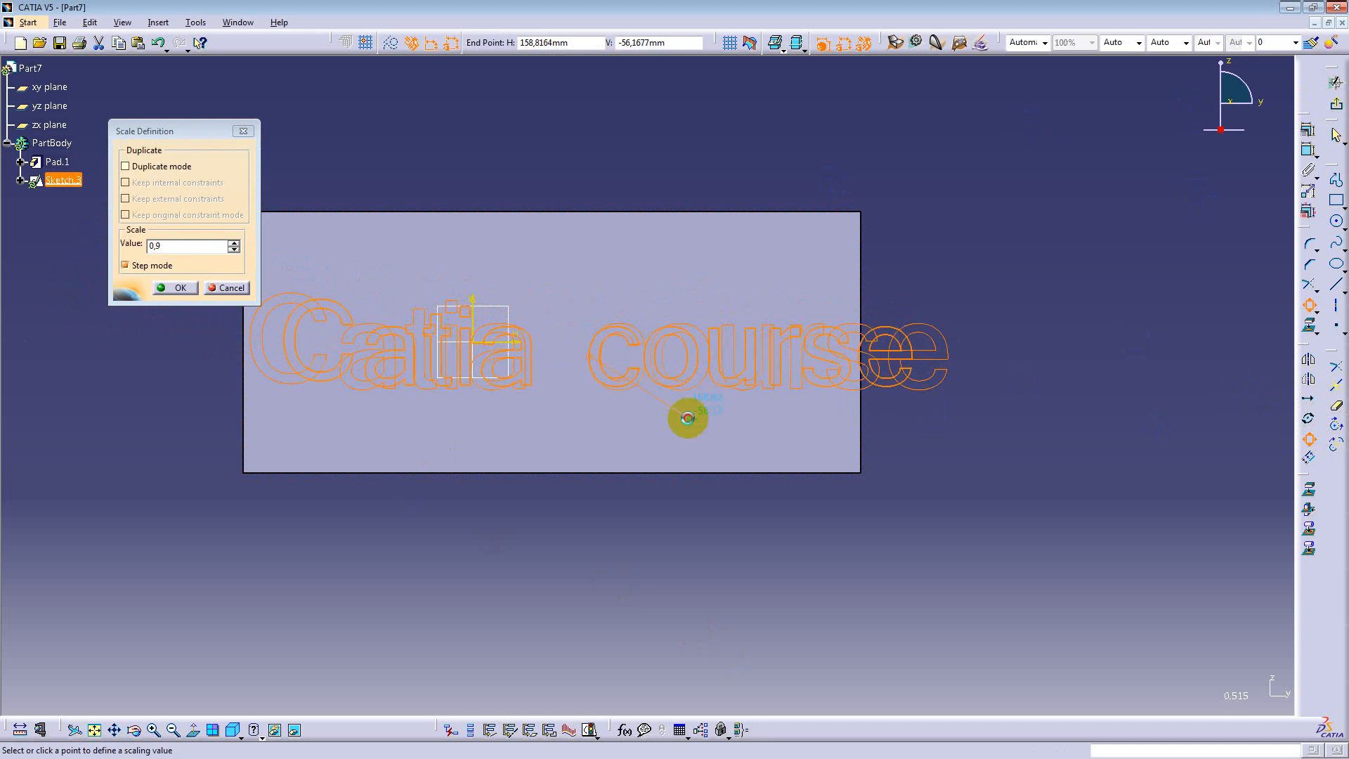
left_click(687, 418)
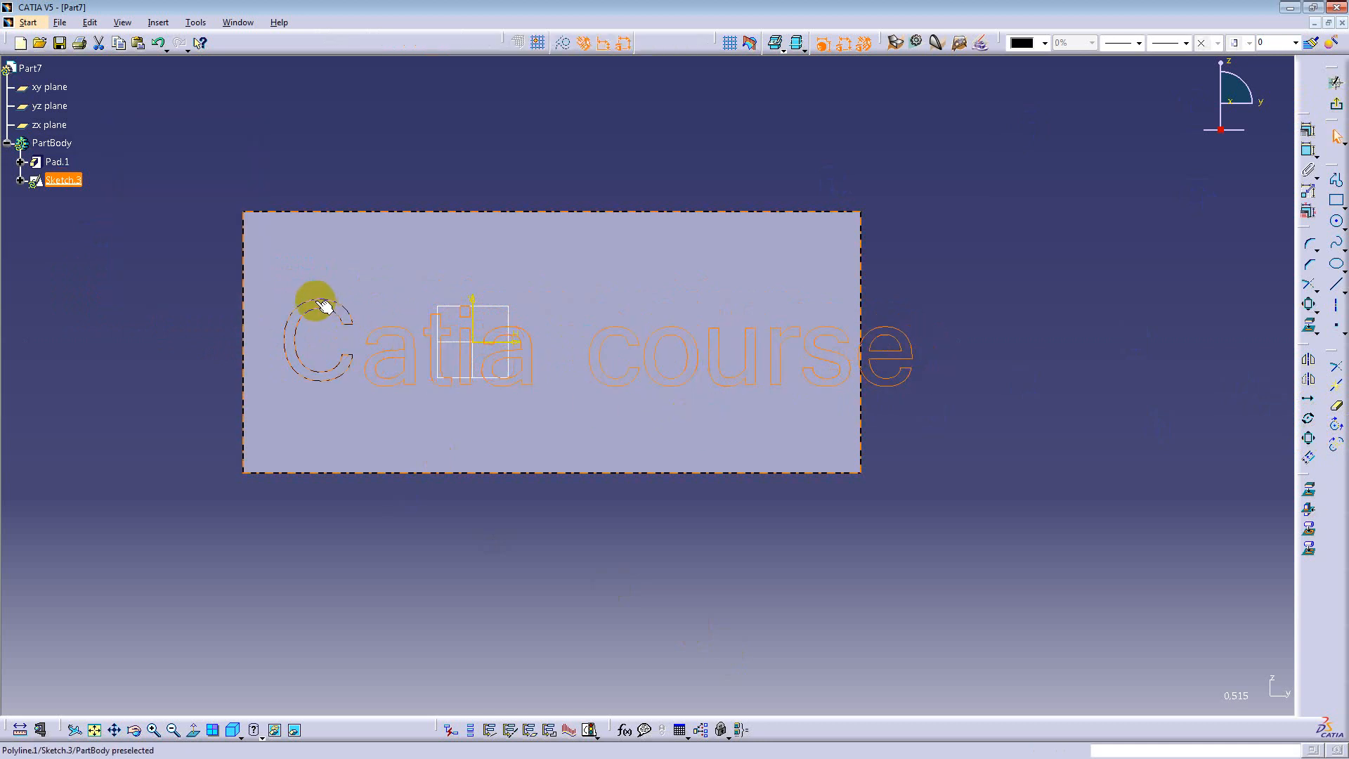
Step: Shift the letter outlines toward the plate's centre and scale them down about the first letter of "course" so they fit inside its edges
left_click_drag(325, 307, 278, 286)
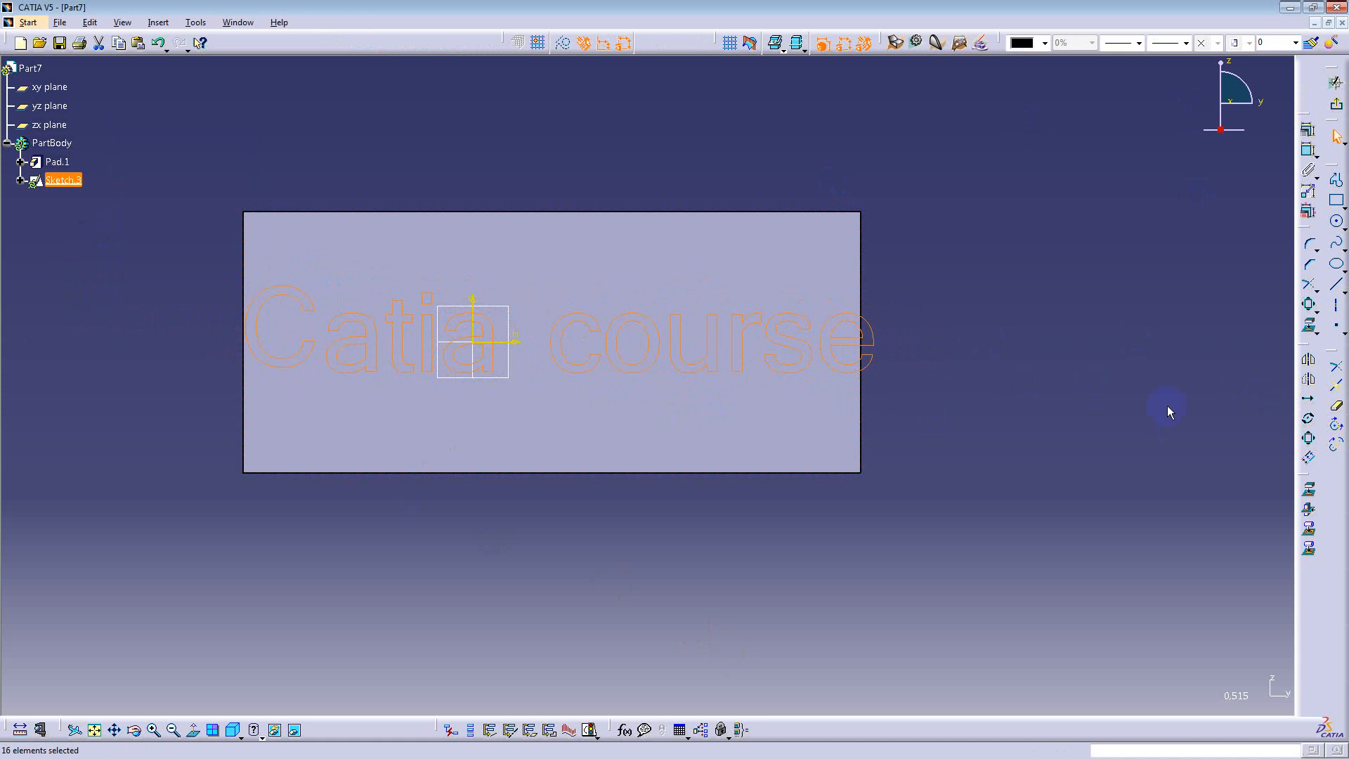
left_click(1308, 439)
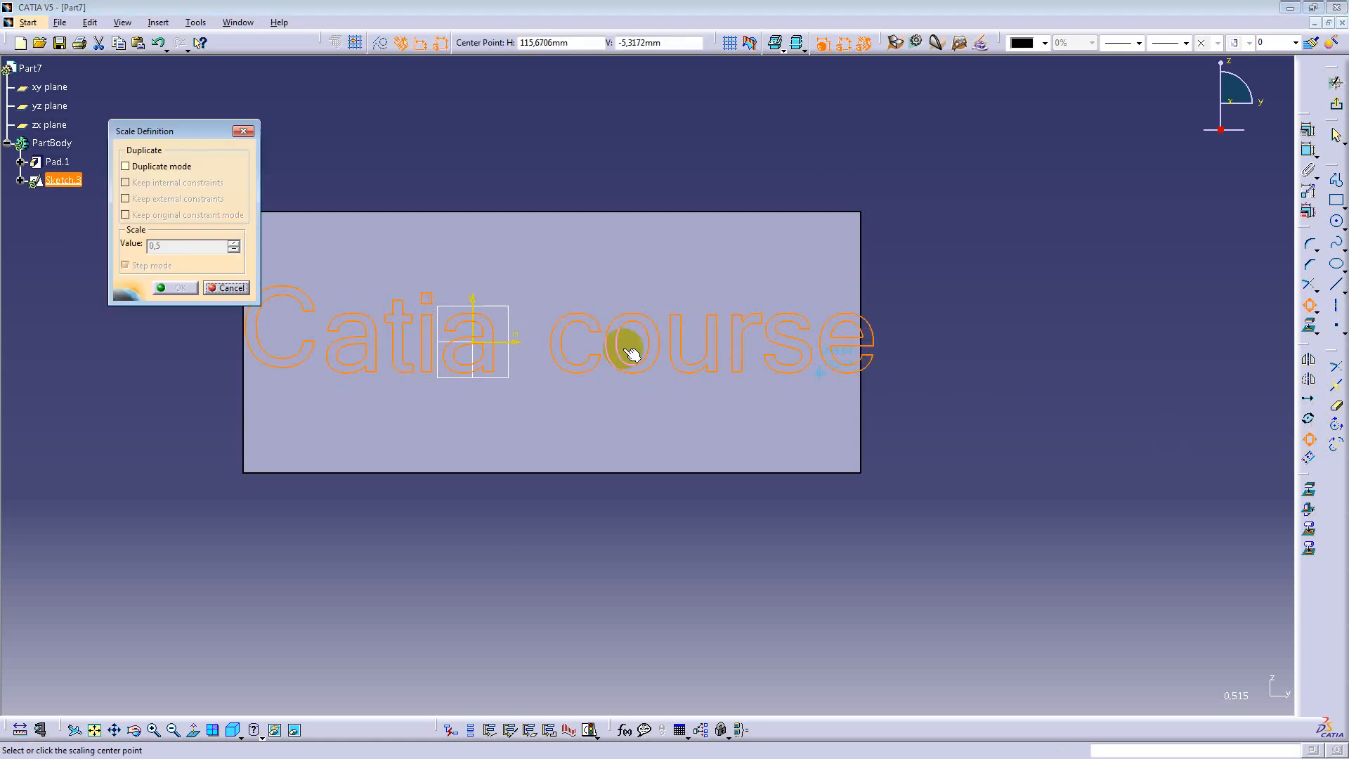
left_click(564, 329)
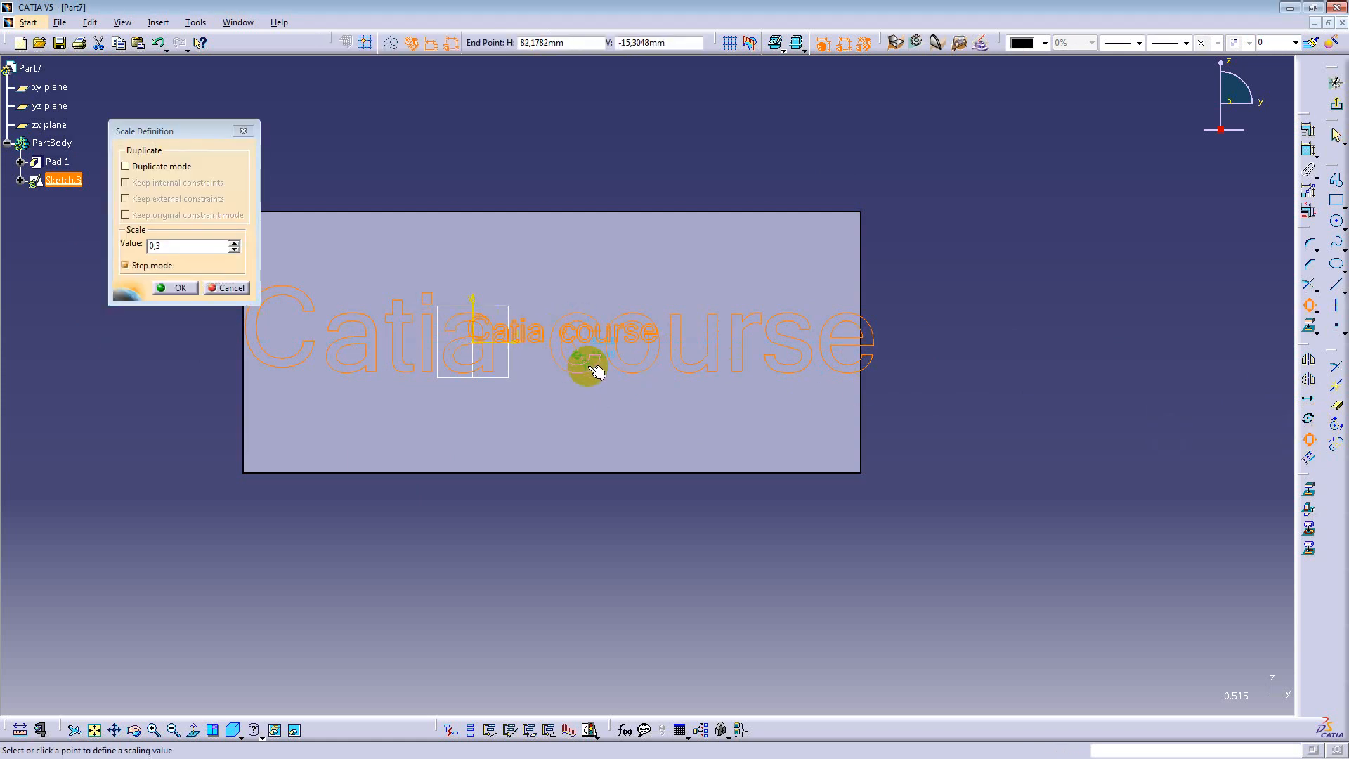
left_click(657, 418)
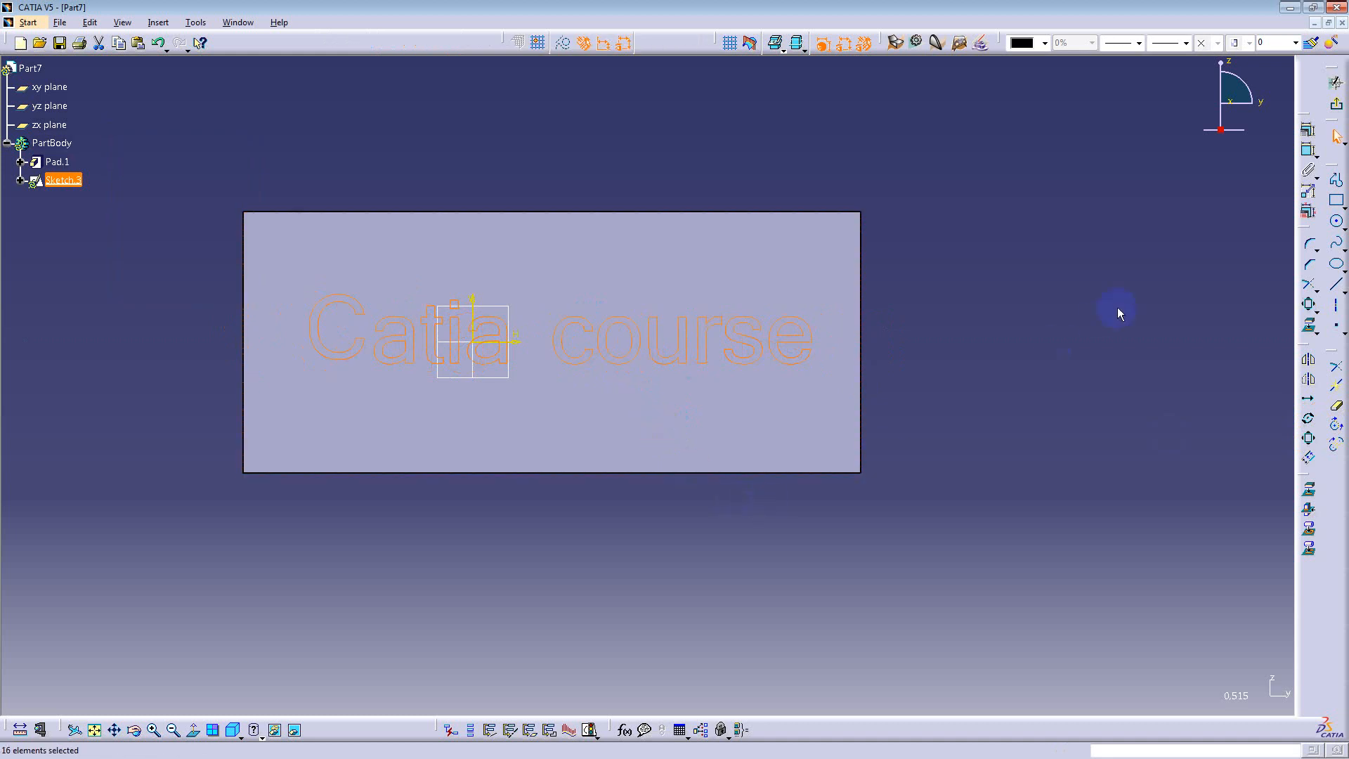
Step: Exit the sketch and extrude the "Catia course" outlines as a 10 mm pad on the plate's face
left_click(1337, 106)
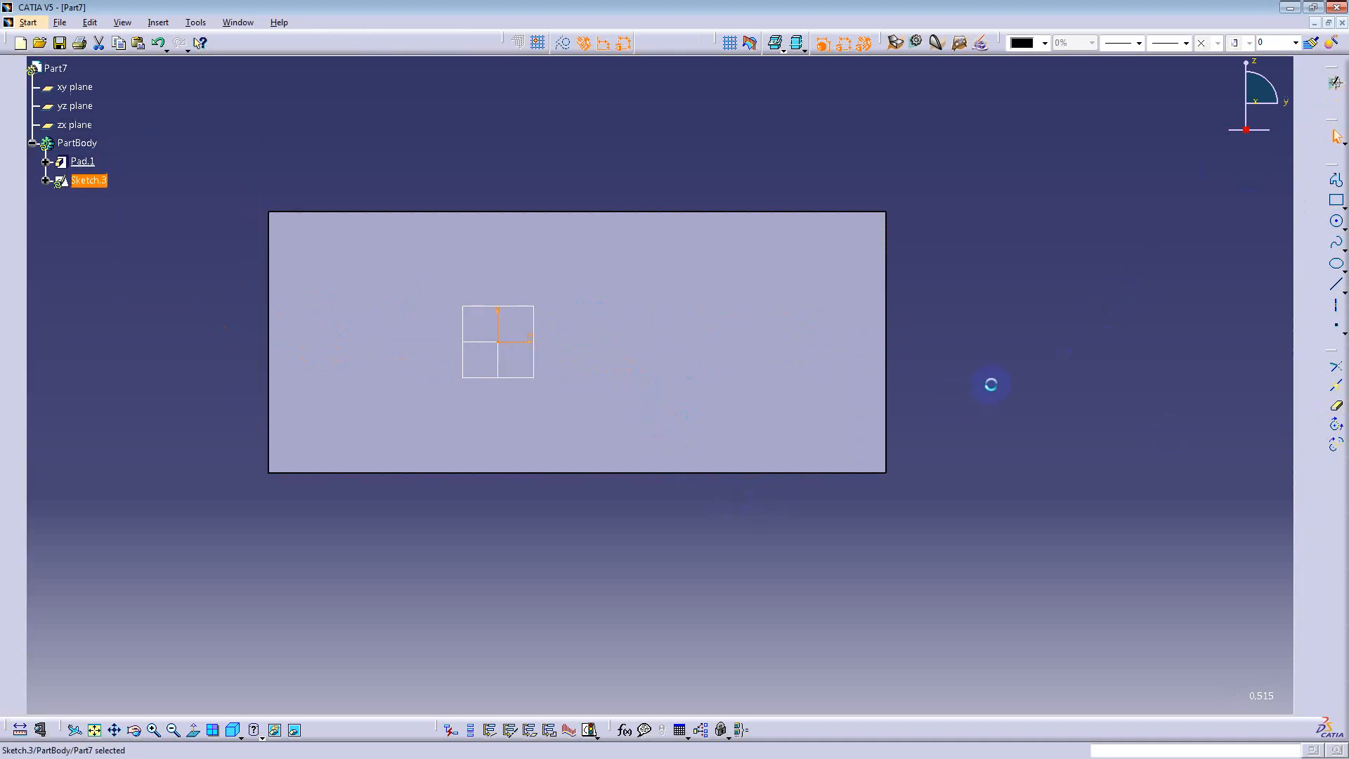
middle_click_drag(557, 423, 810, 445)
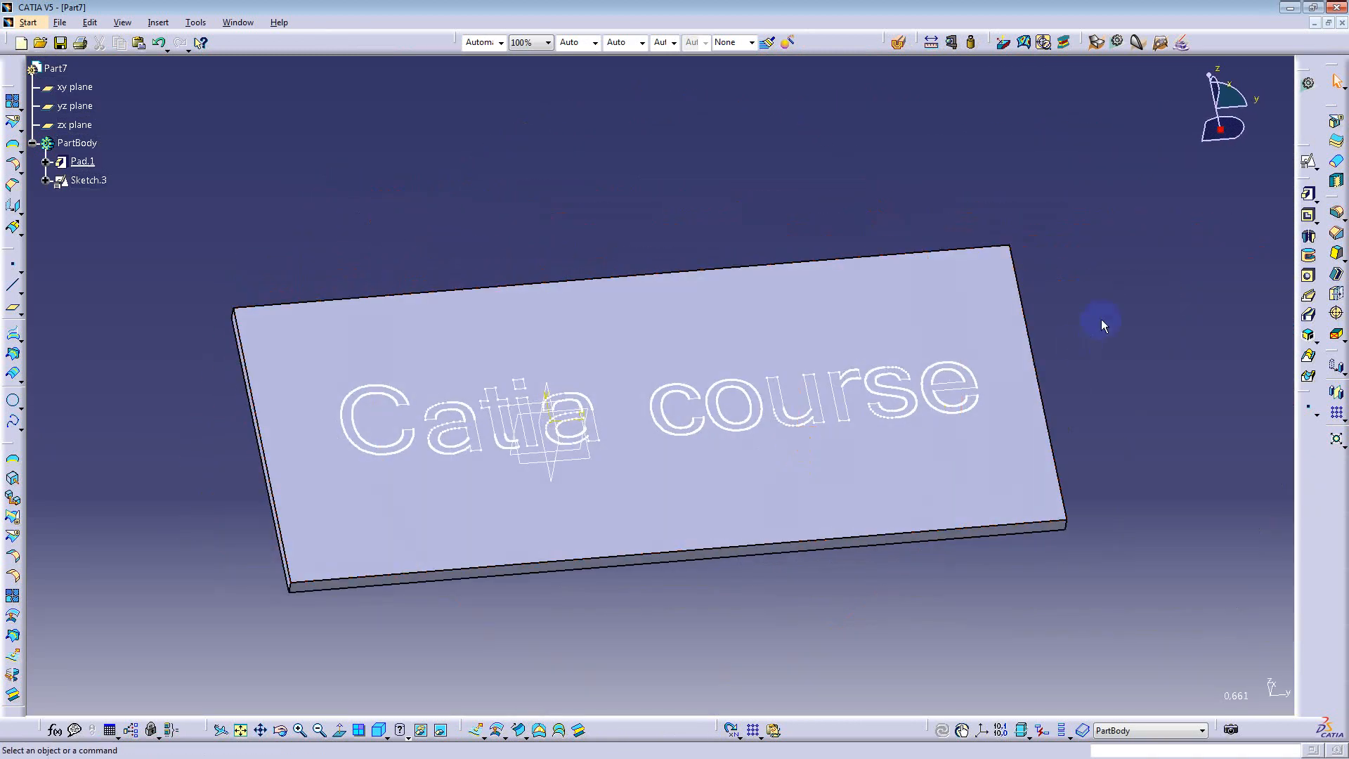
left_click(1306, 193)
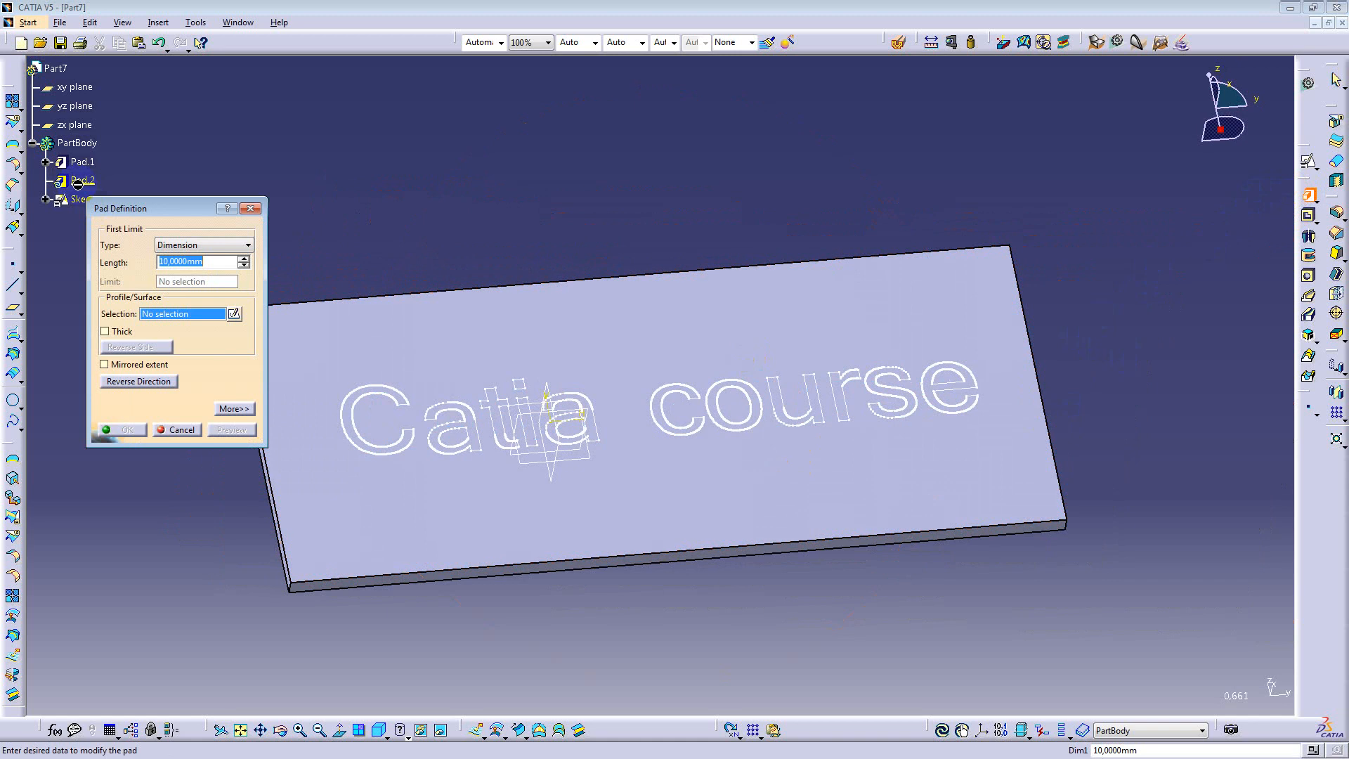
left_click_drag(162, 208, 272, 101)
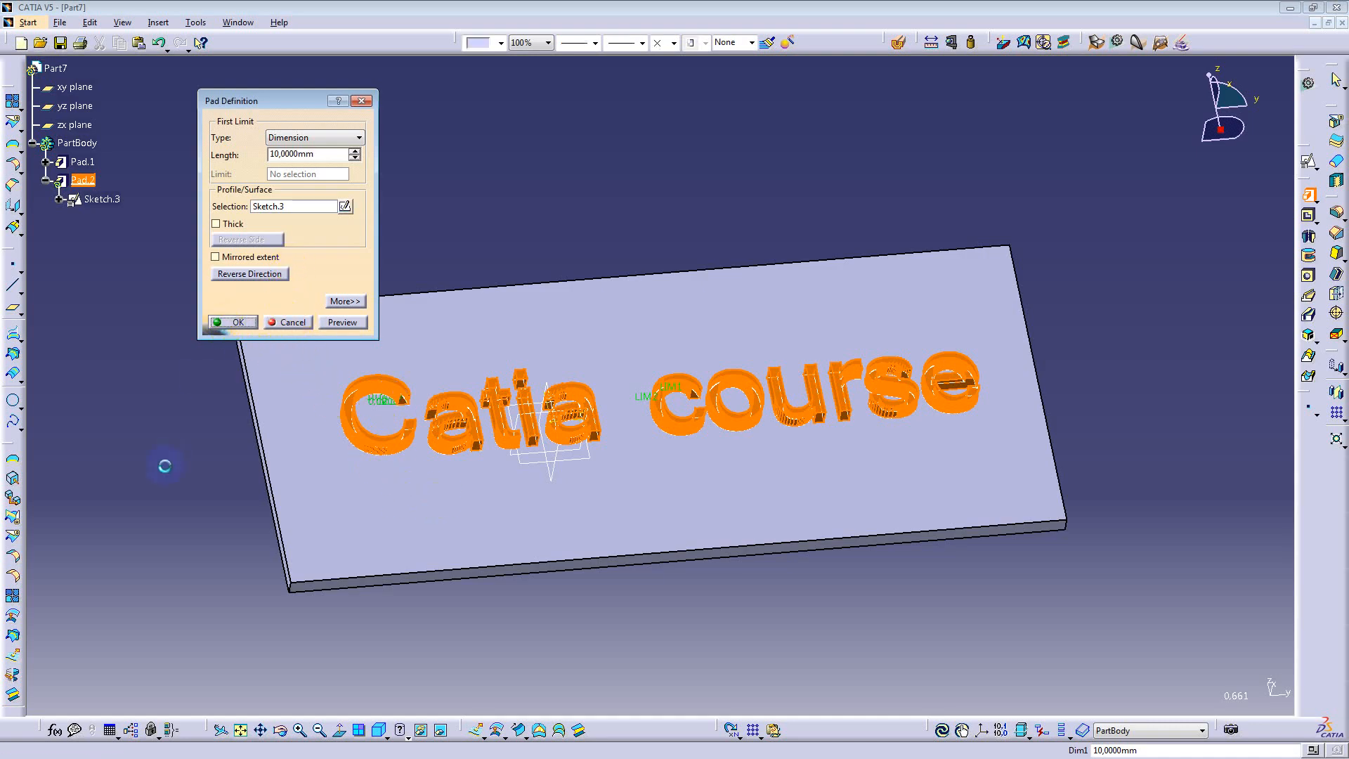
middle_click_drag(293, 497, 617, 462)
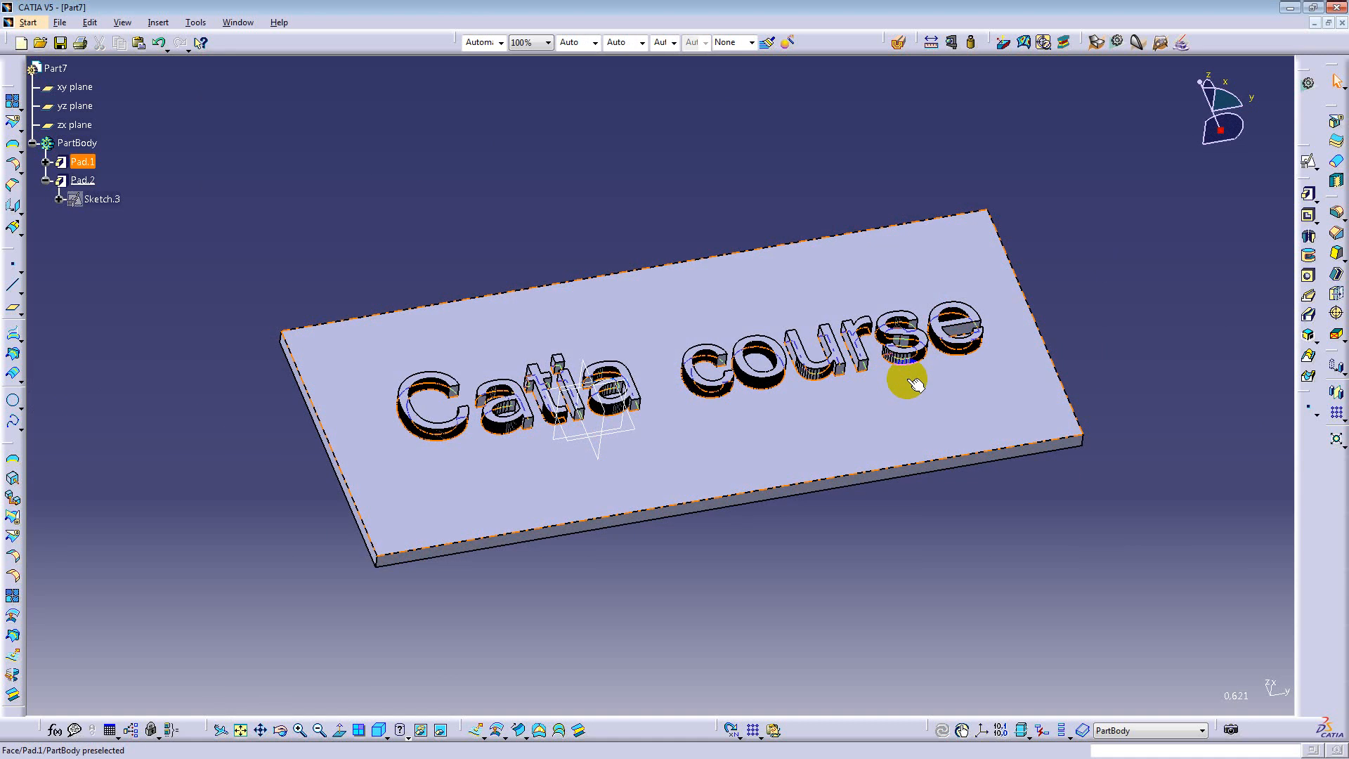
middle_click_drag(915, 383, 542, 431)
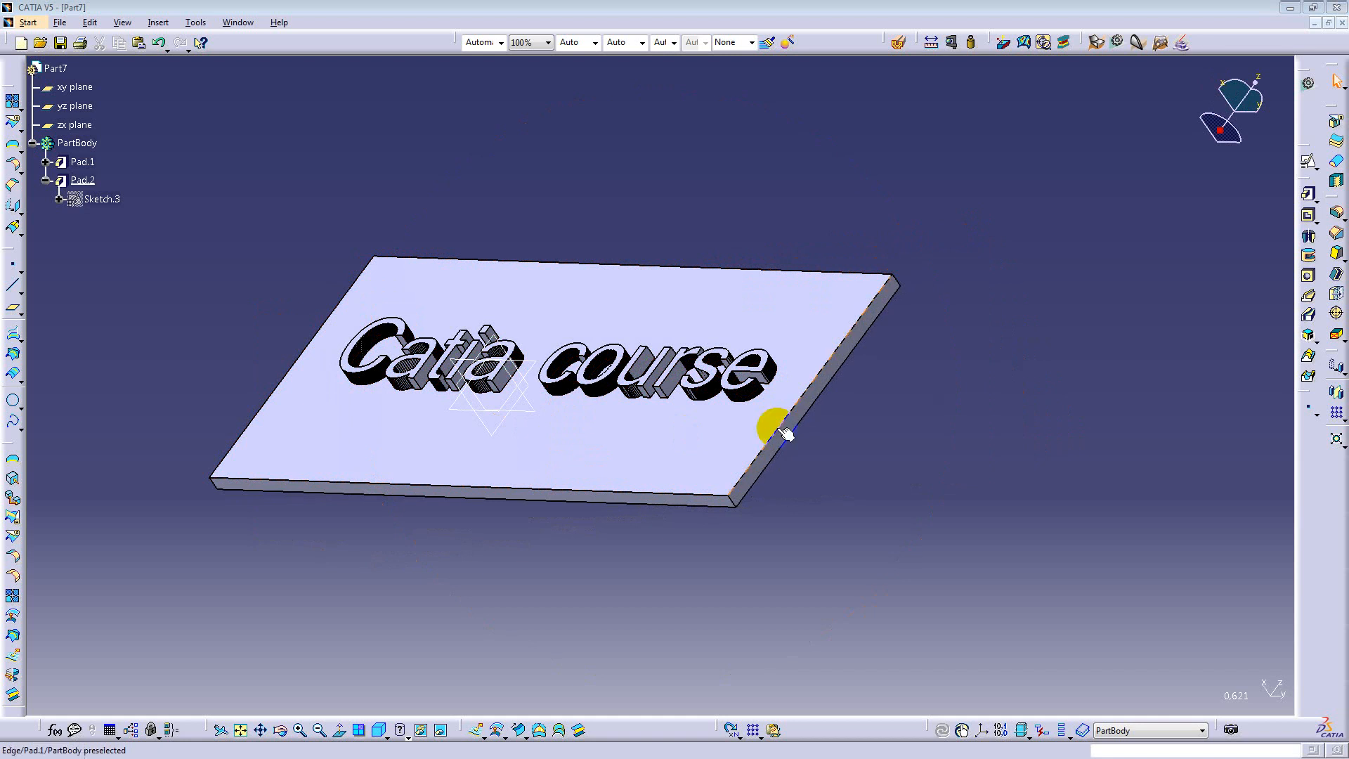
middle_click_drag(700, 429, 708, 462)
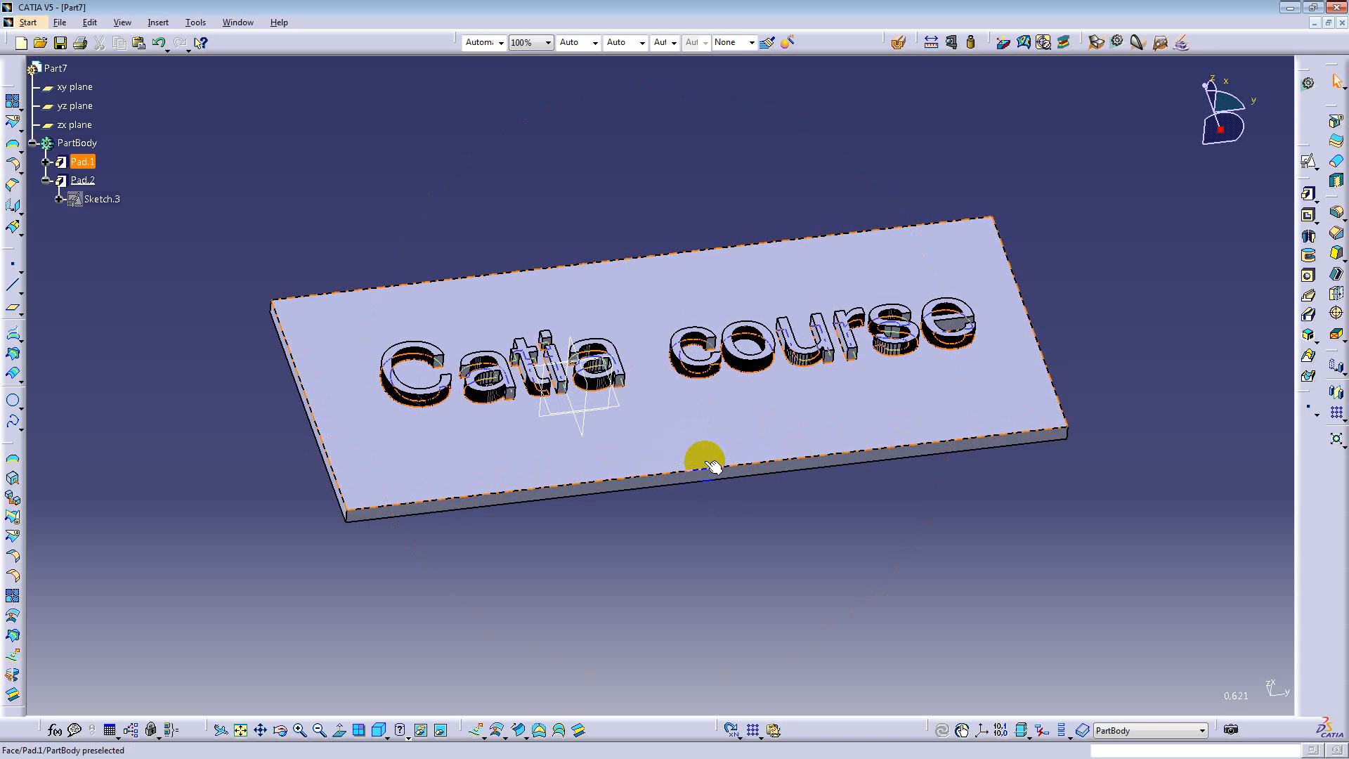
middle_click_drag(914, 546, 647, 527)
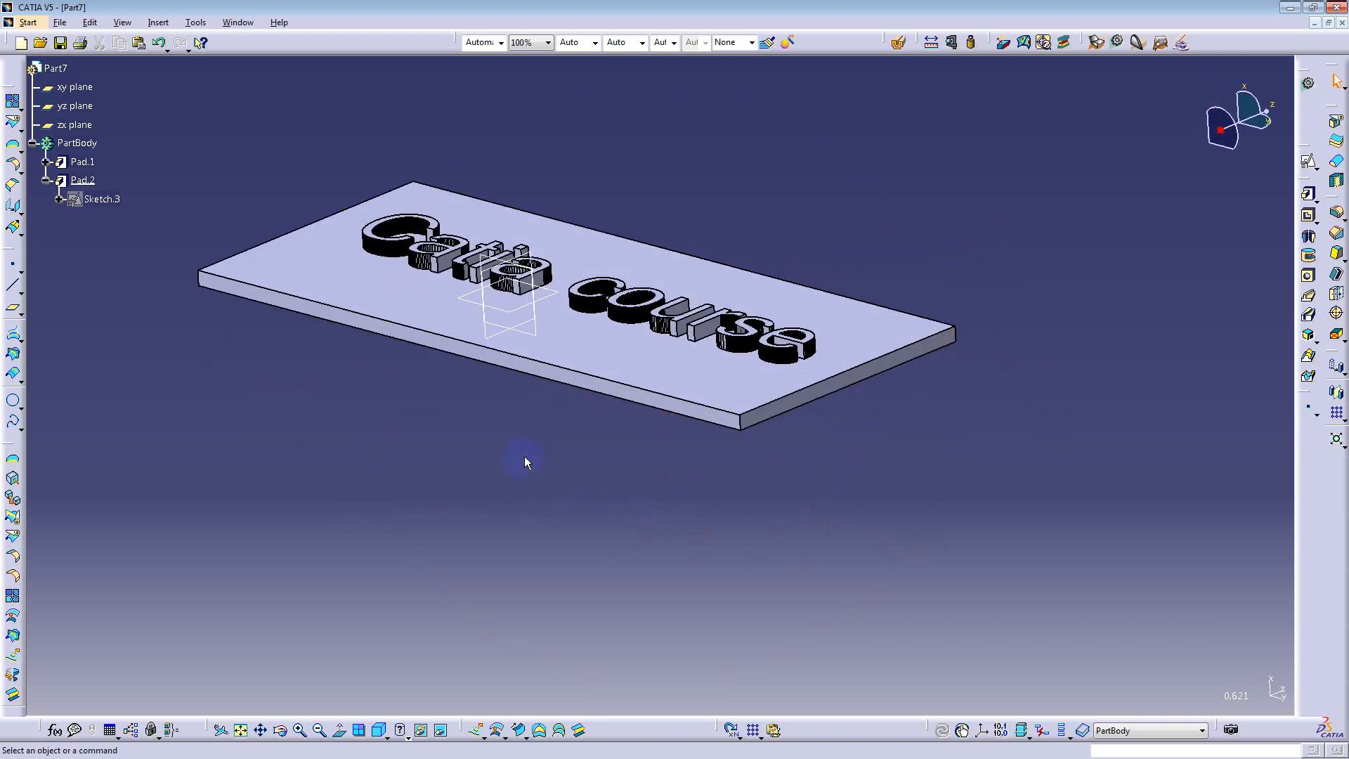
Step: Switch to LR_6.CATPart and examine the glider's wings, canopy, fuselage and tail surfaces from several sides
left_click(234, 23)
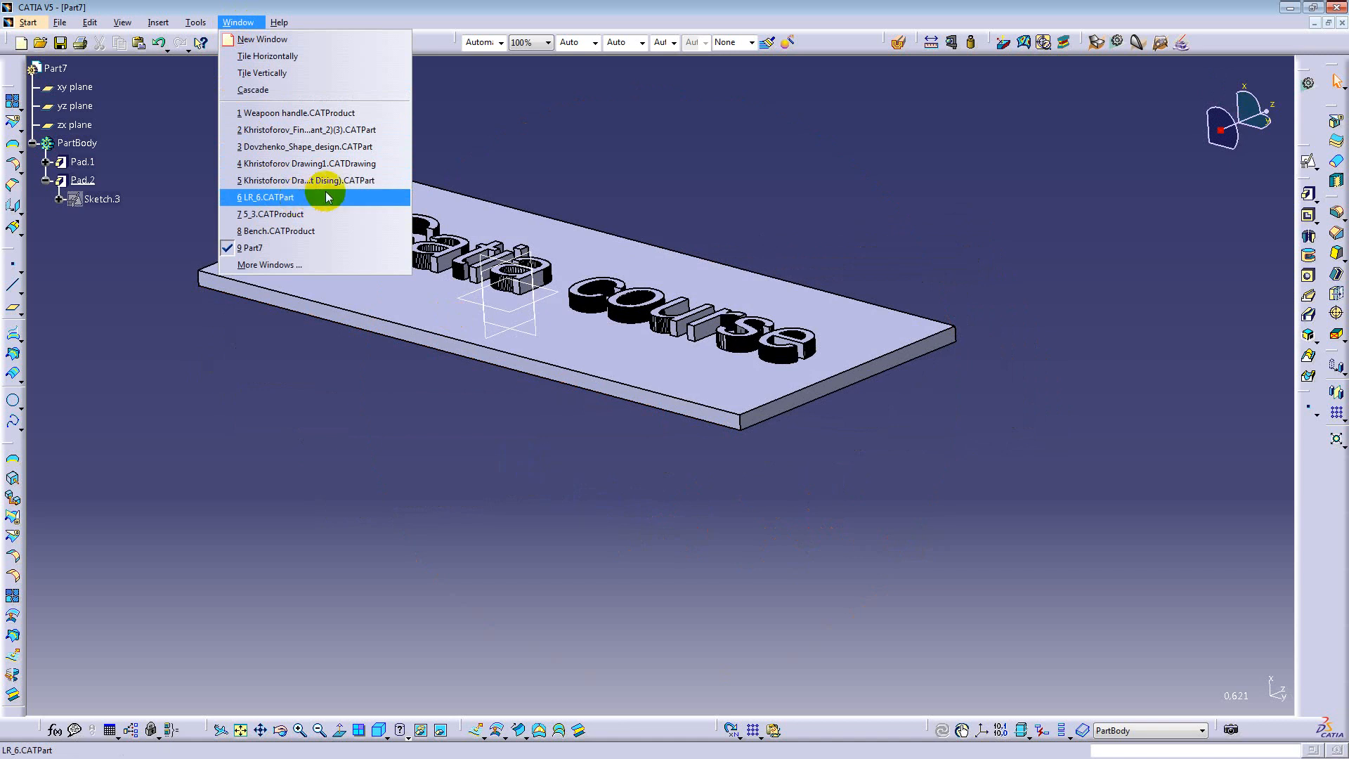
left_click(301, 200)
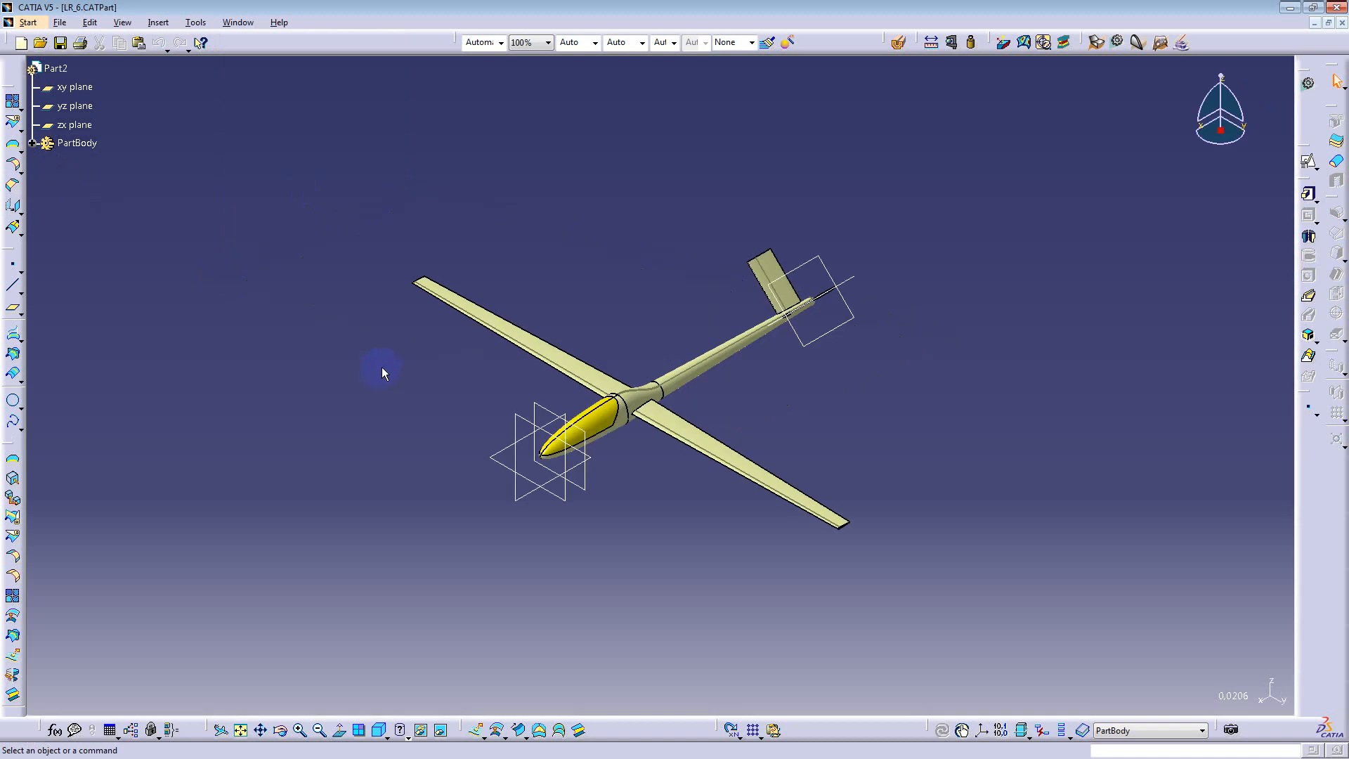
middle_click_drag(613, 469, 633, 317, "ctrl")
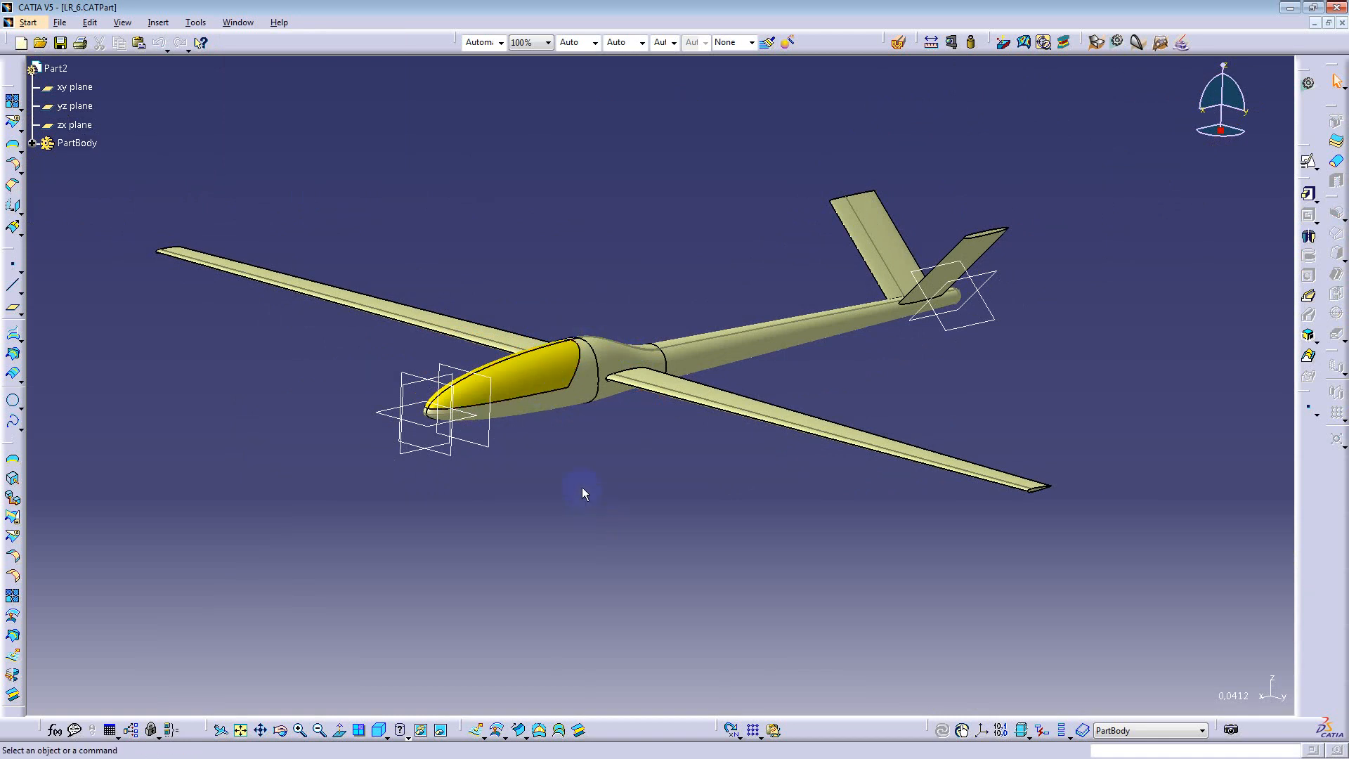
middle_click_drag(539, 449, 437, 431)
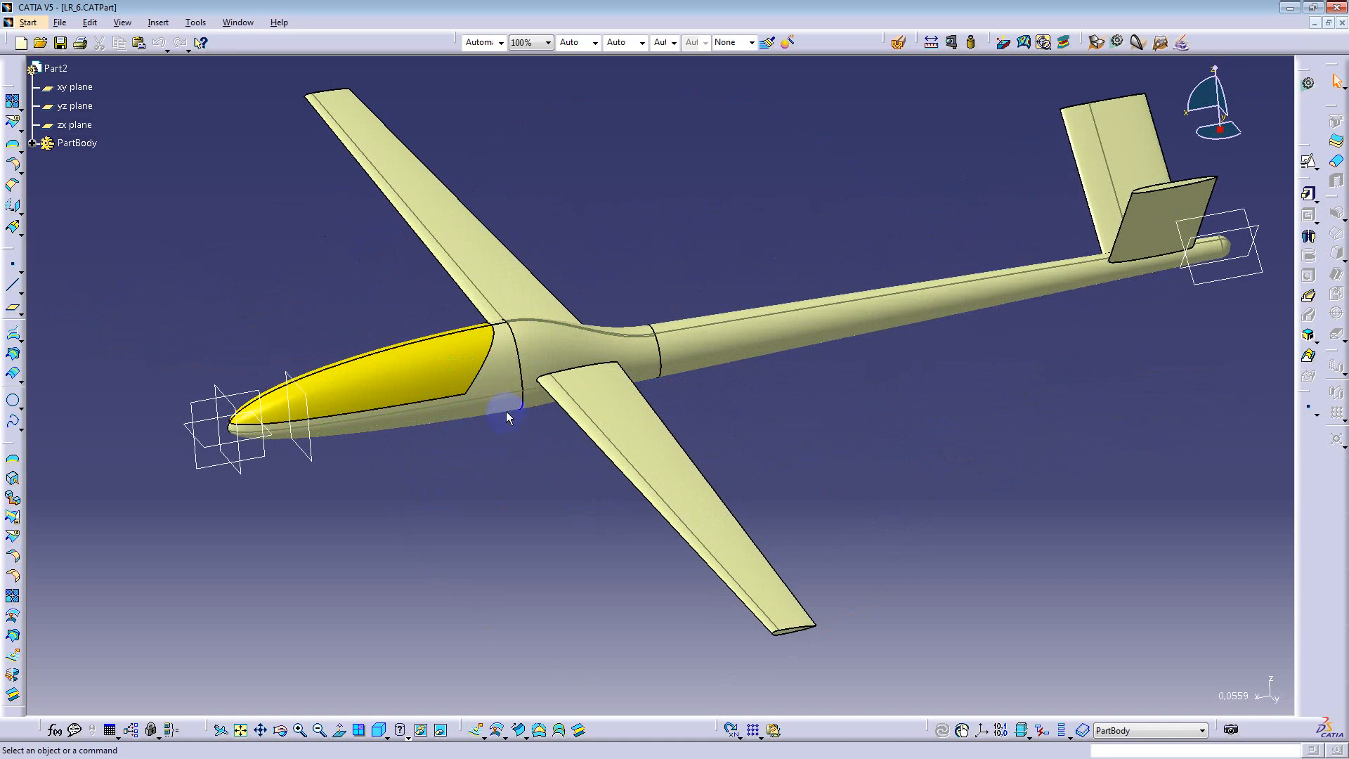
middle_click_drag(508, 417, 513, 386)
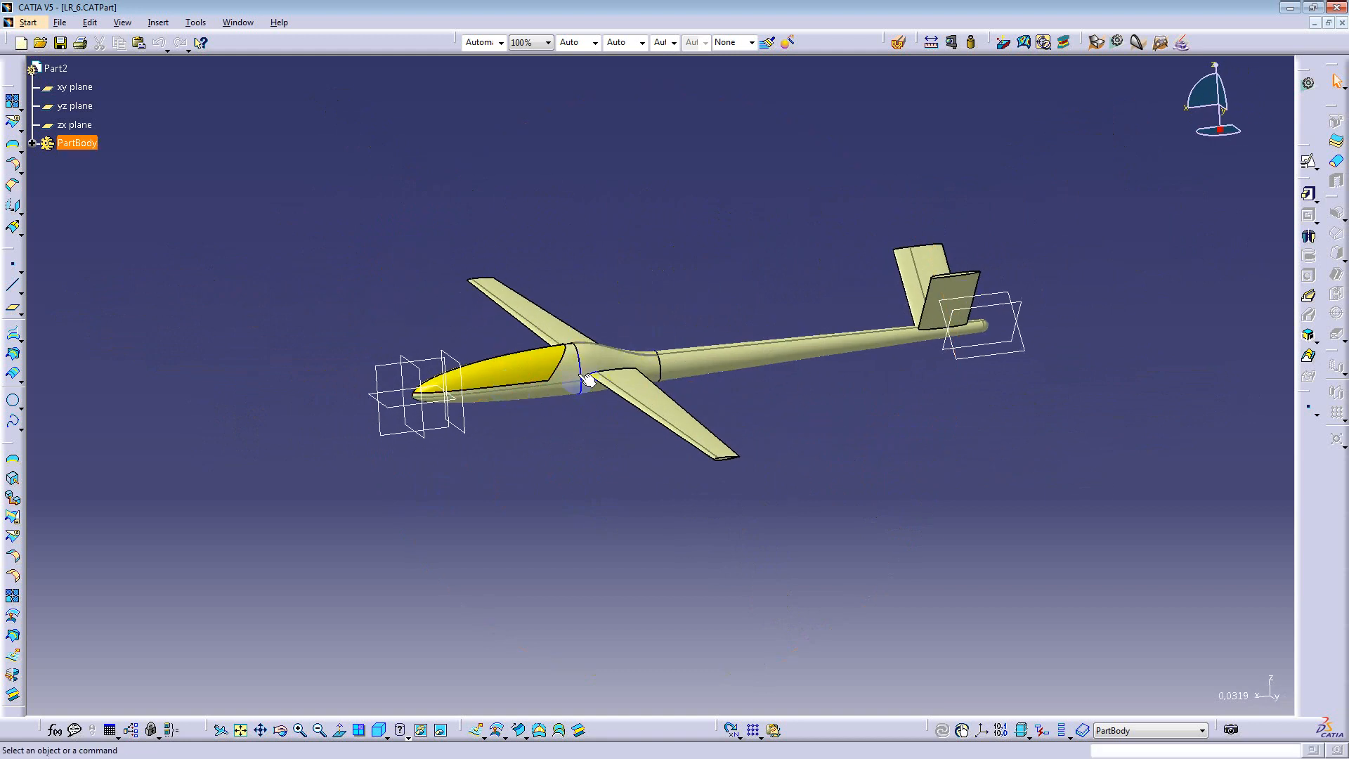
middle_click_drag(551, 309, 785, 344)
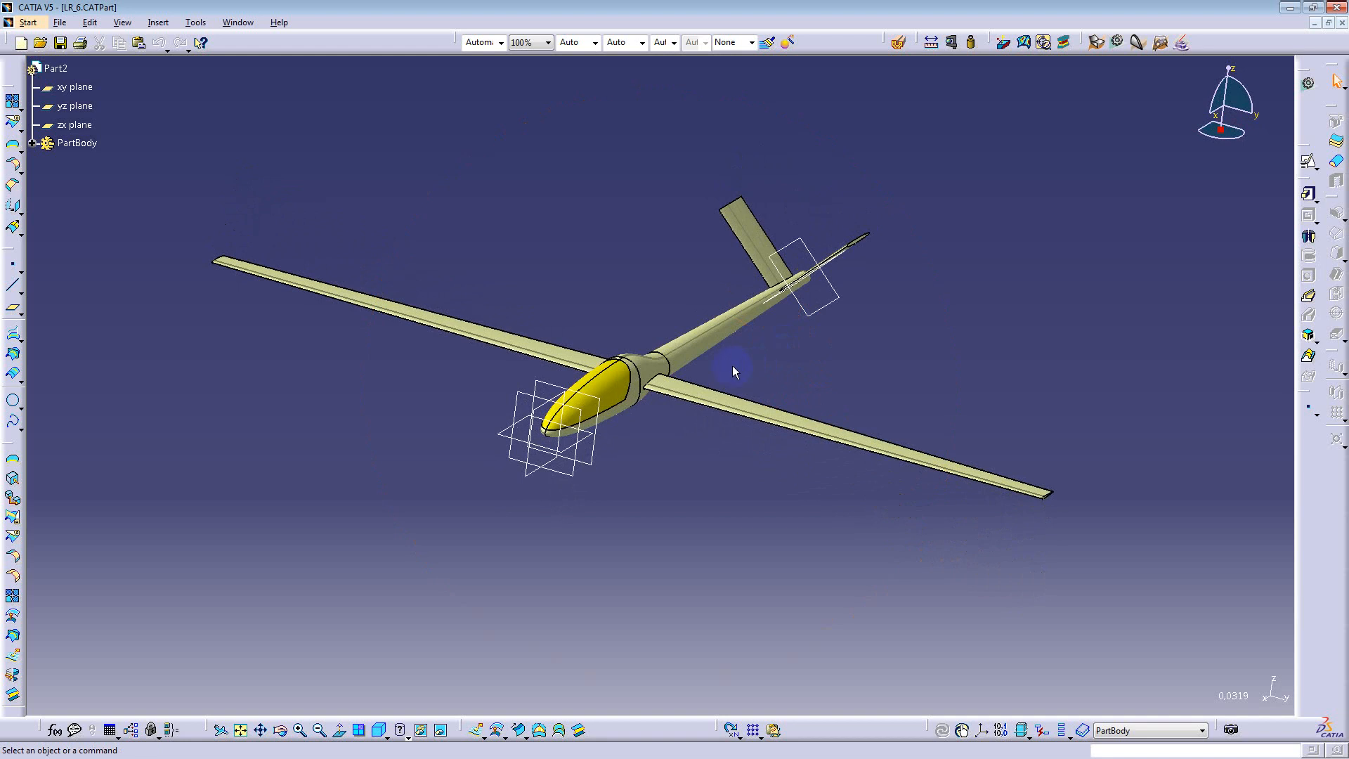
left_click(589, 363)
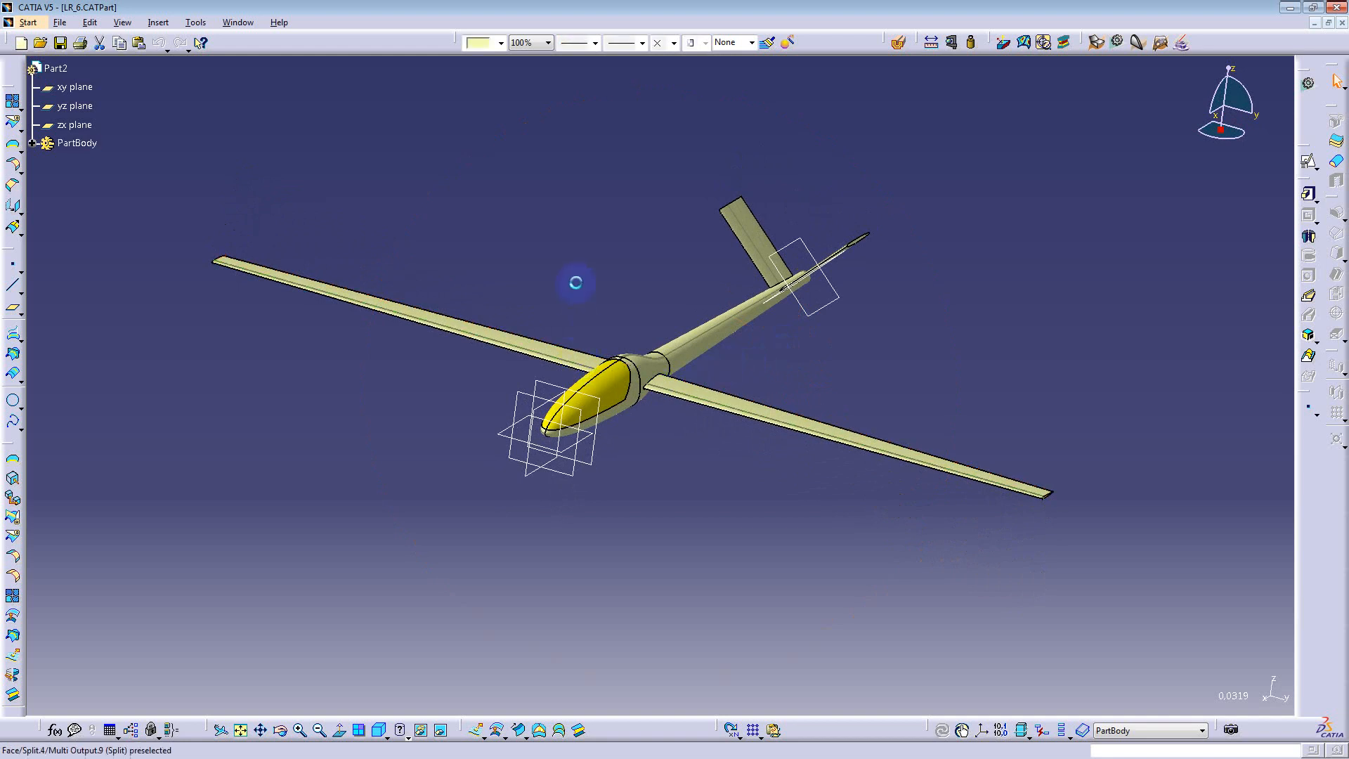
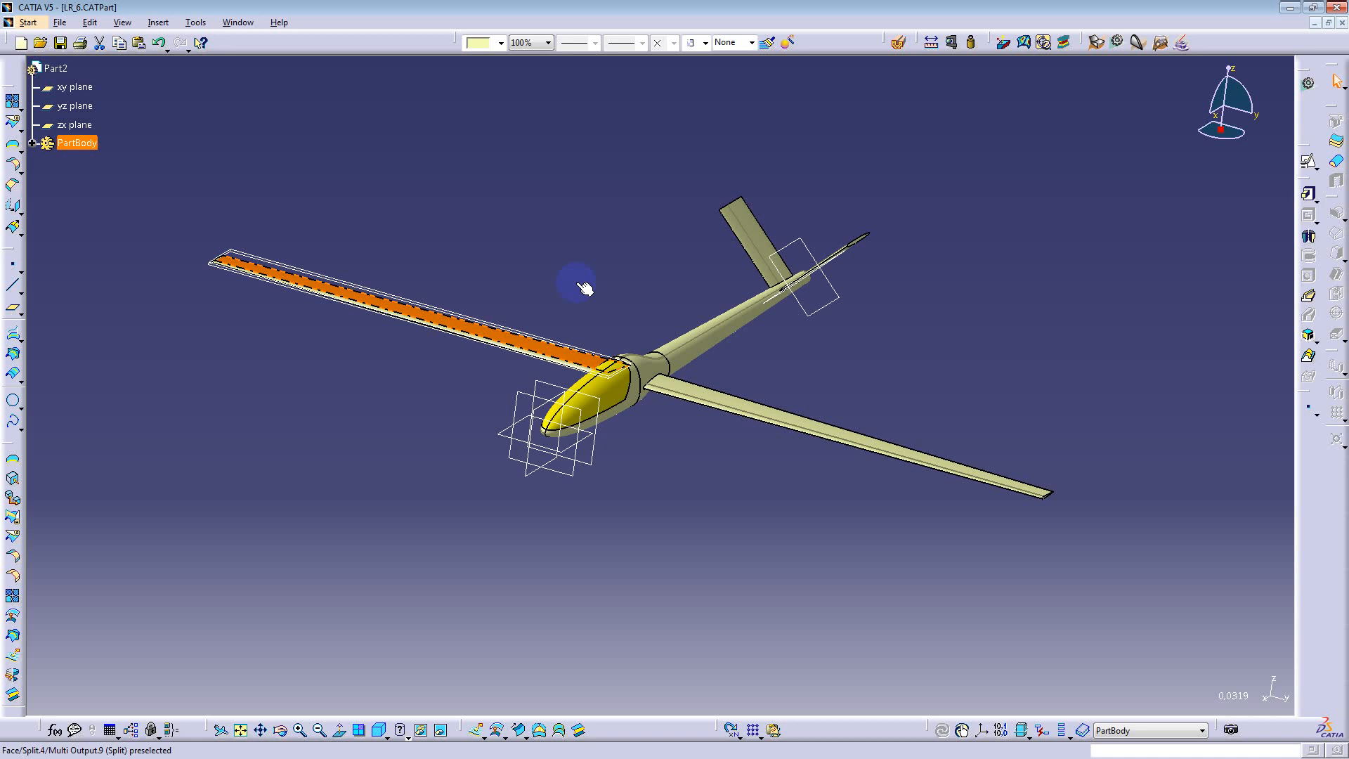
left_click(645, 444)
middle_click_drag(665, 521, 622, 511)
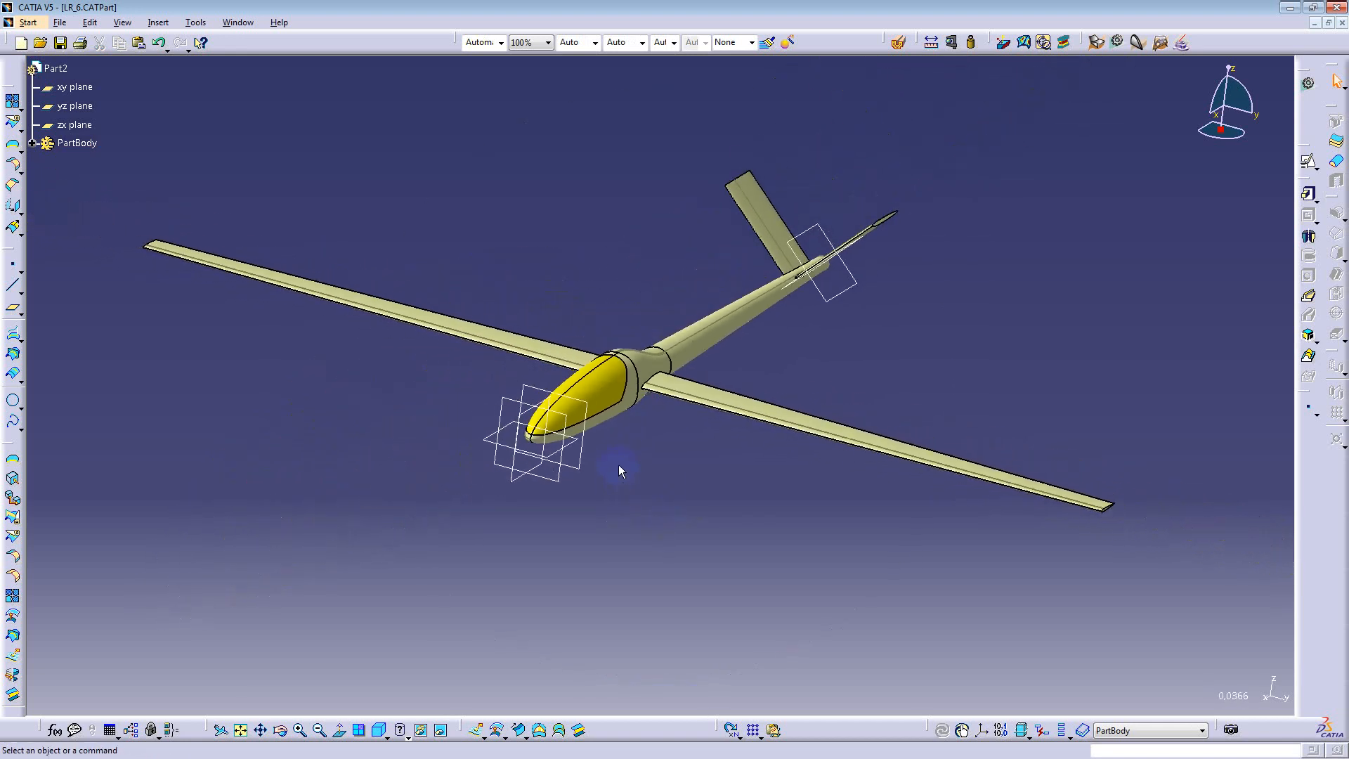
middle_click_drag(615, 452, 548, 380)
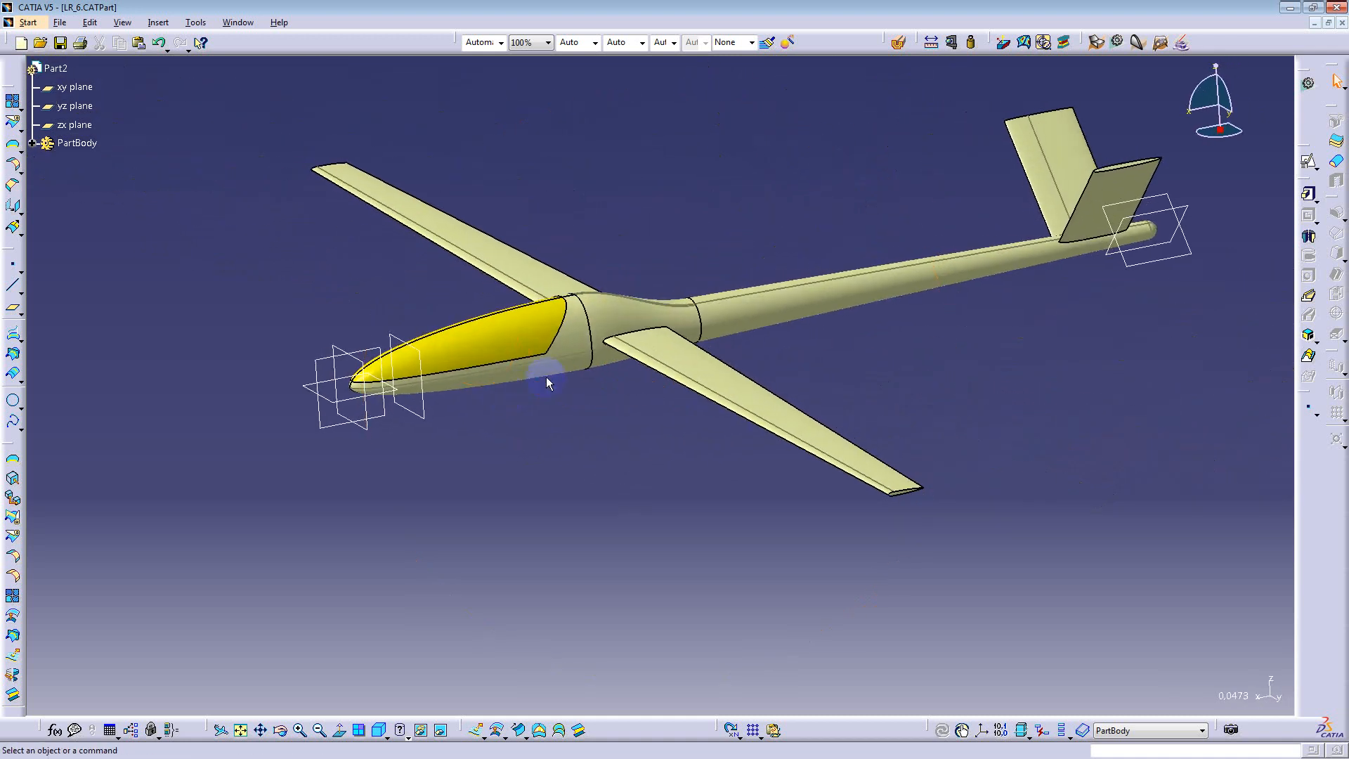
left_click(834, 309)
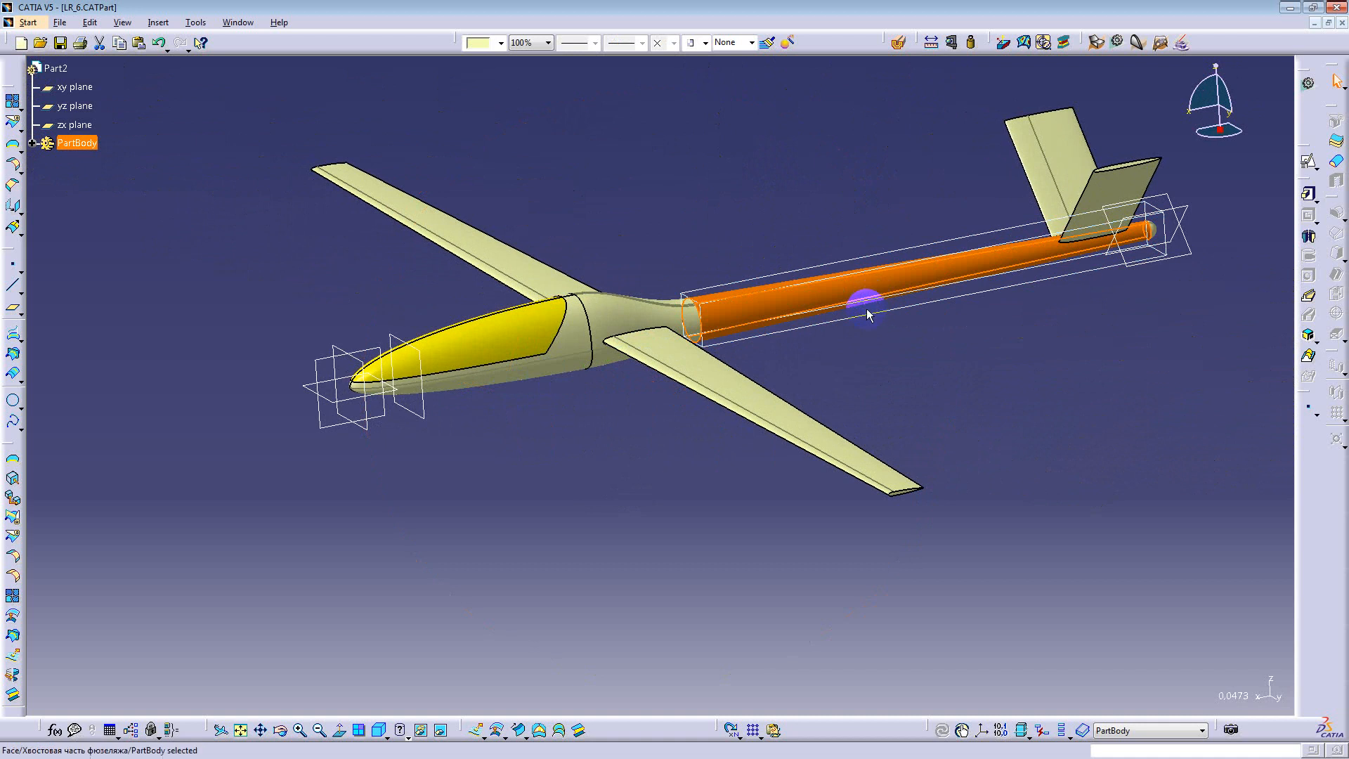
middle_click_drag(876, 371, 785, 413)
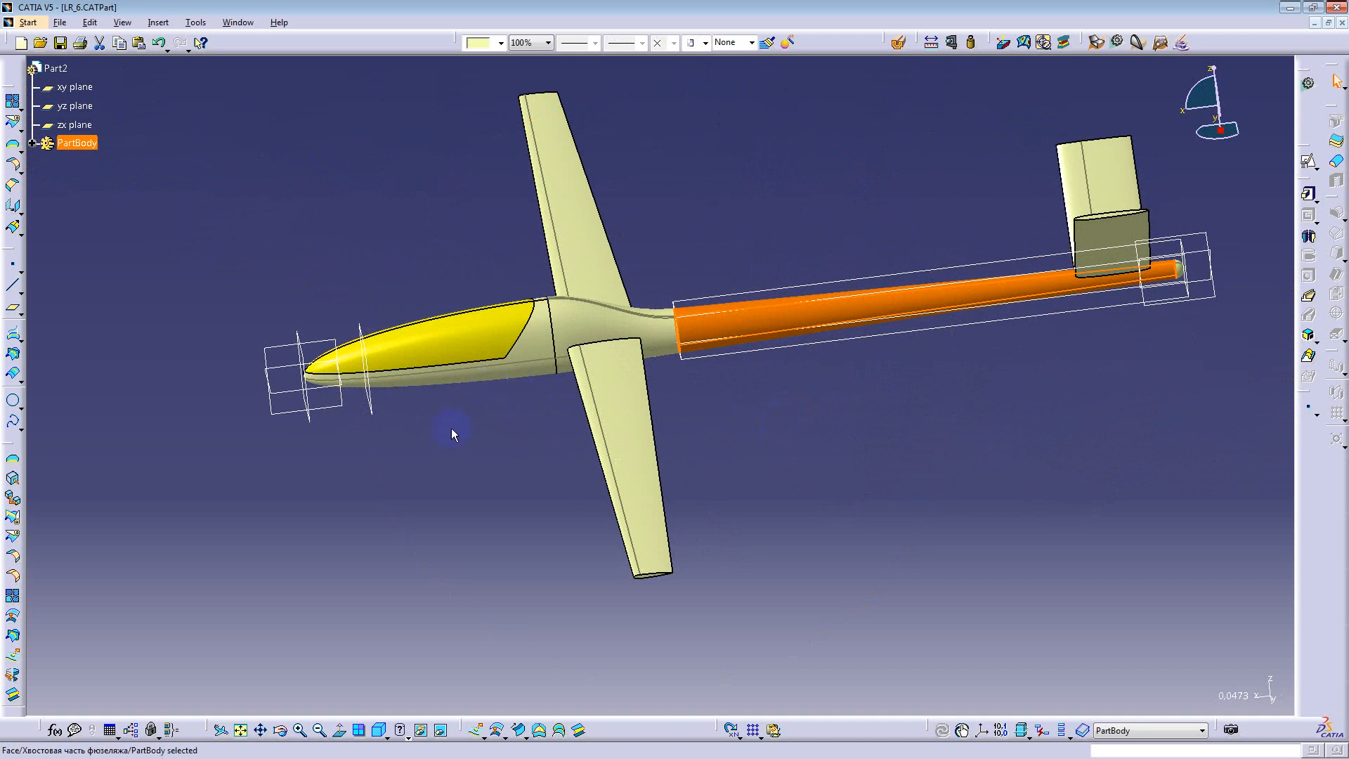
middle_click_drag(452, 430, 738, 431)
left_click(638, 249)
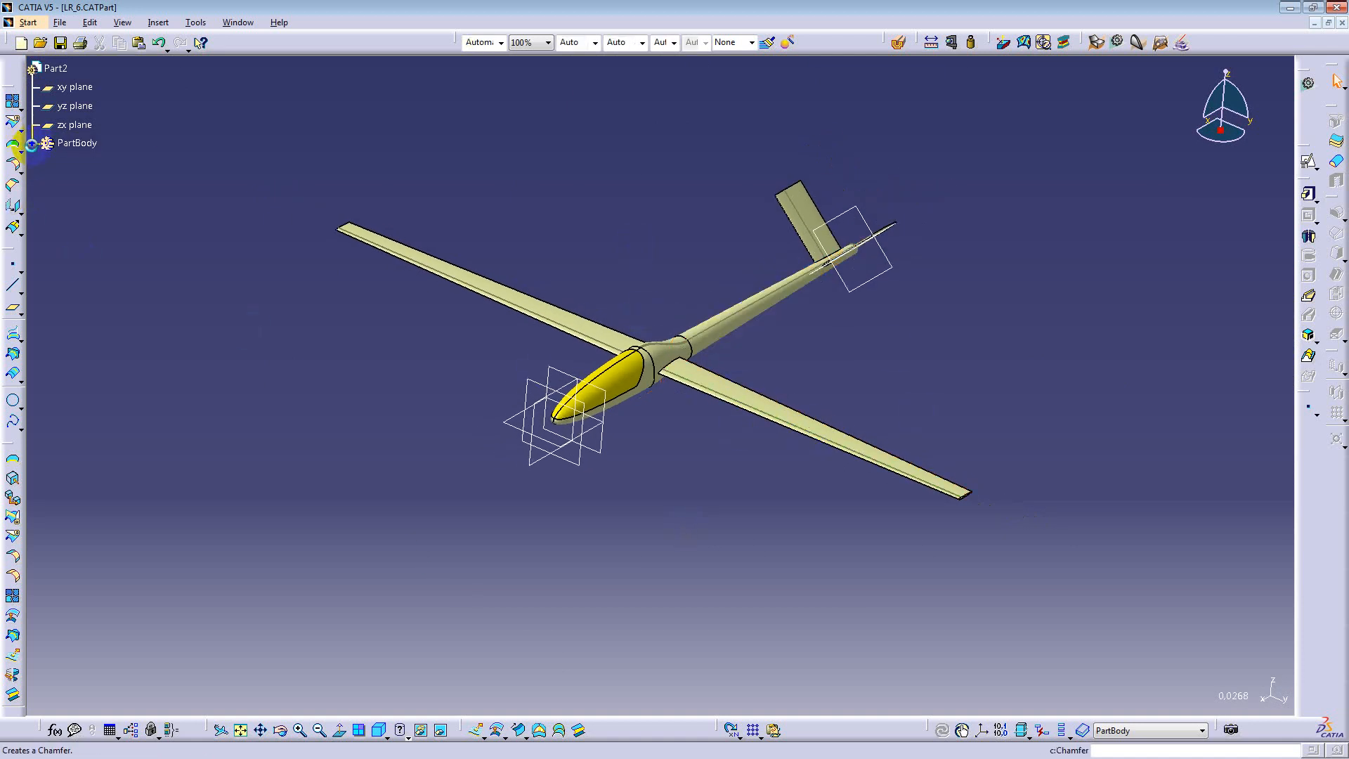
Step: Expand the glider's PartBody and look through its sketches, multi-sections surfaces, symmetries and splits
left_click(31, 145)
scroll(197, 306, "down", 5)
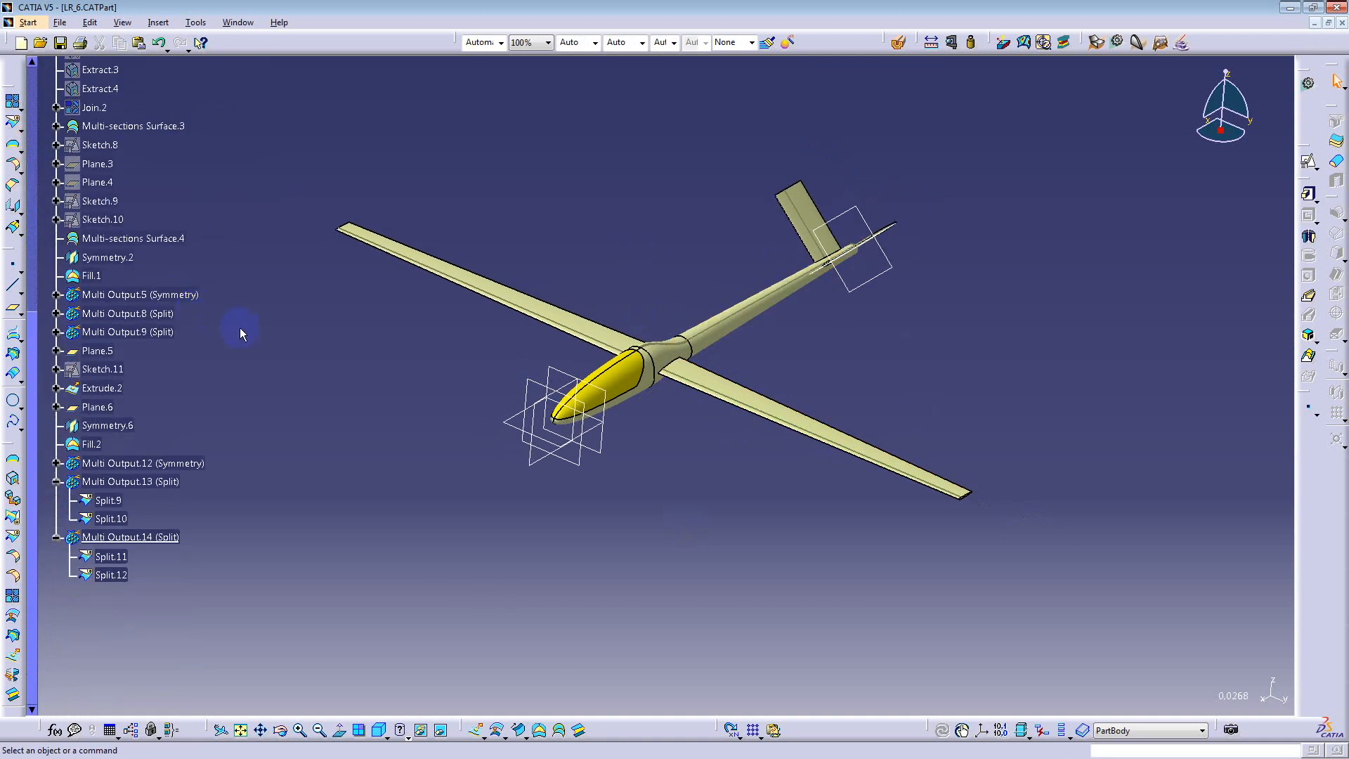
scroll(239, 327, "up", 8)
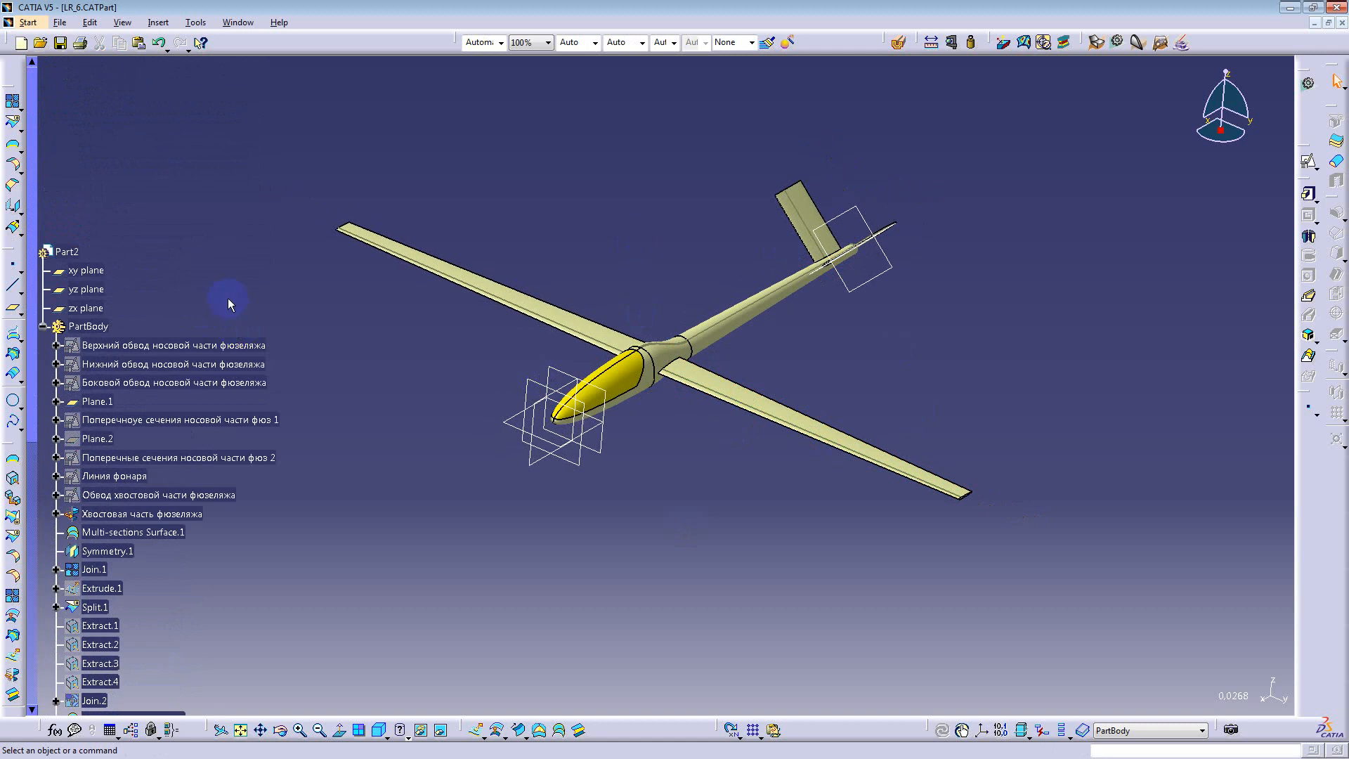
scroll(227, 304, "down", 4)
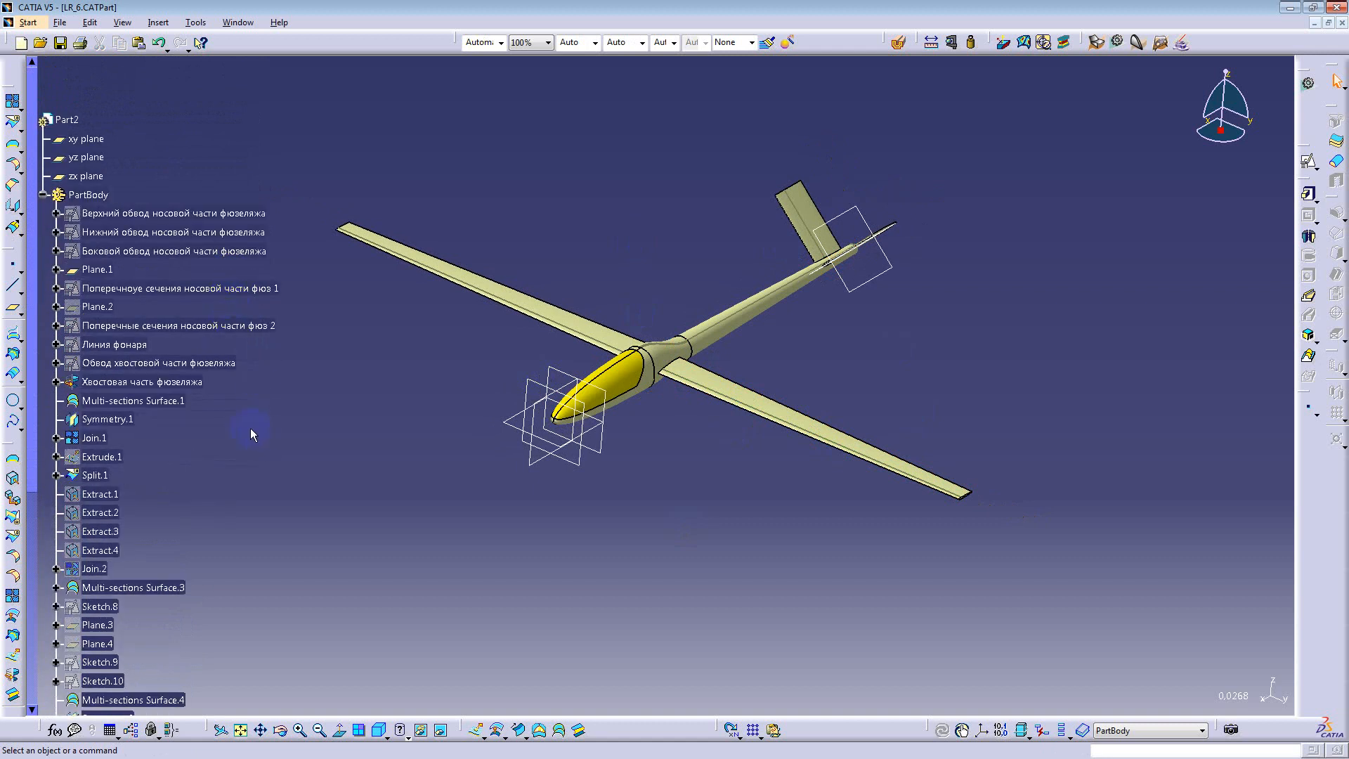
scroll(247, 430, "down", 2)
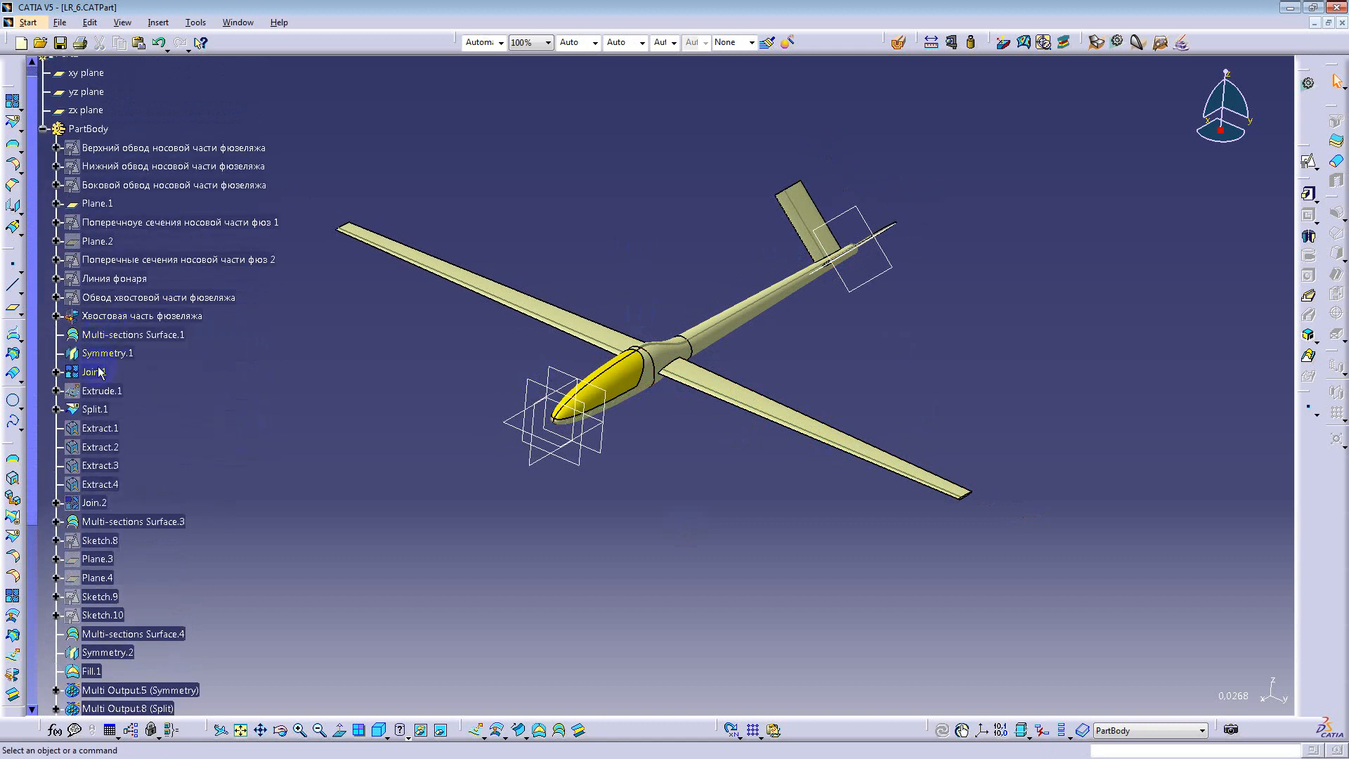
left_click(112, 316)
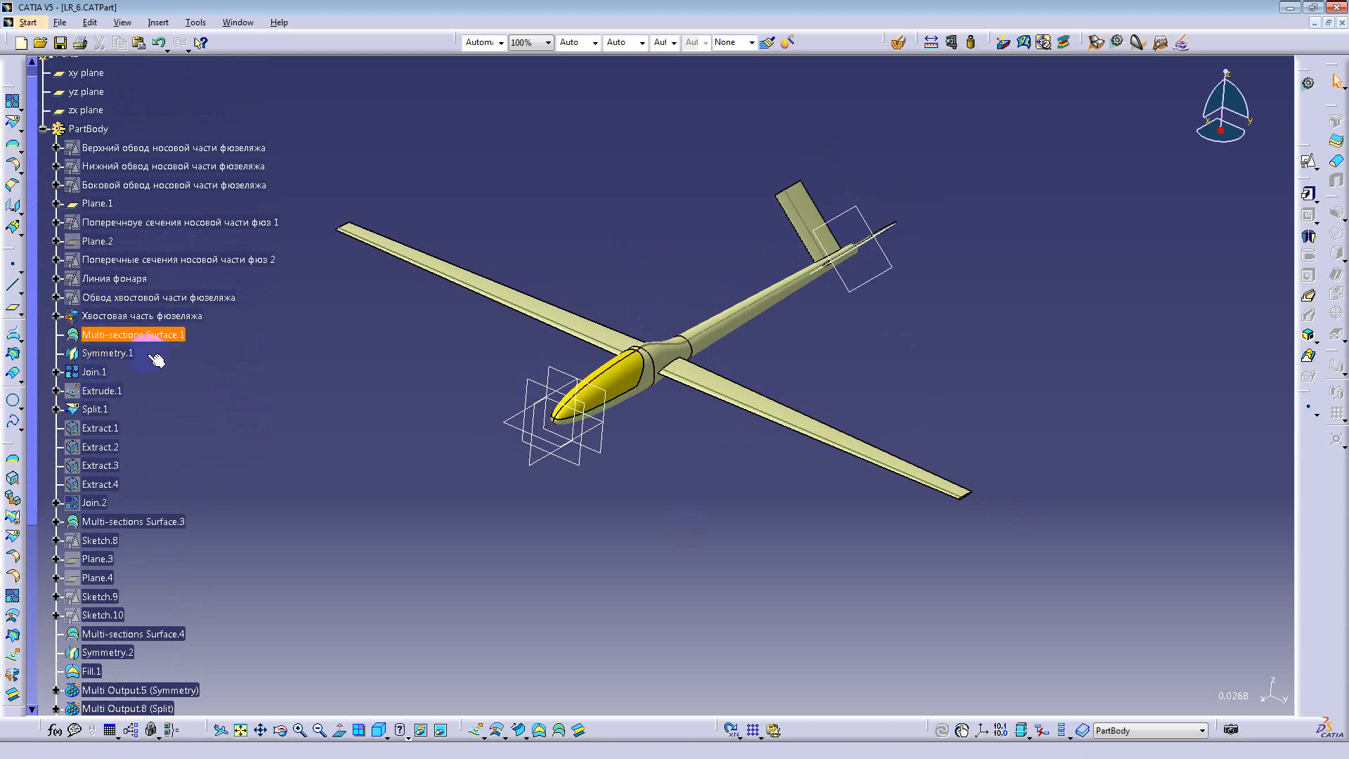
scroll(167, 391, "down", 8)
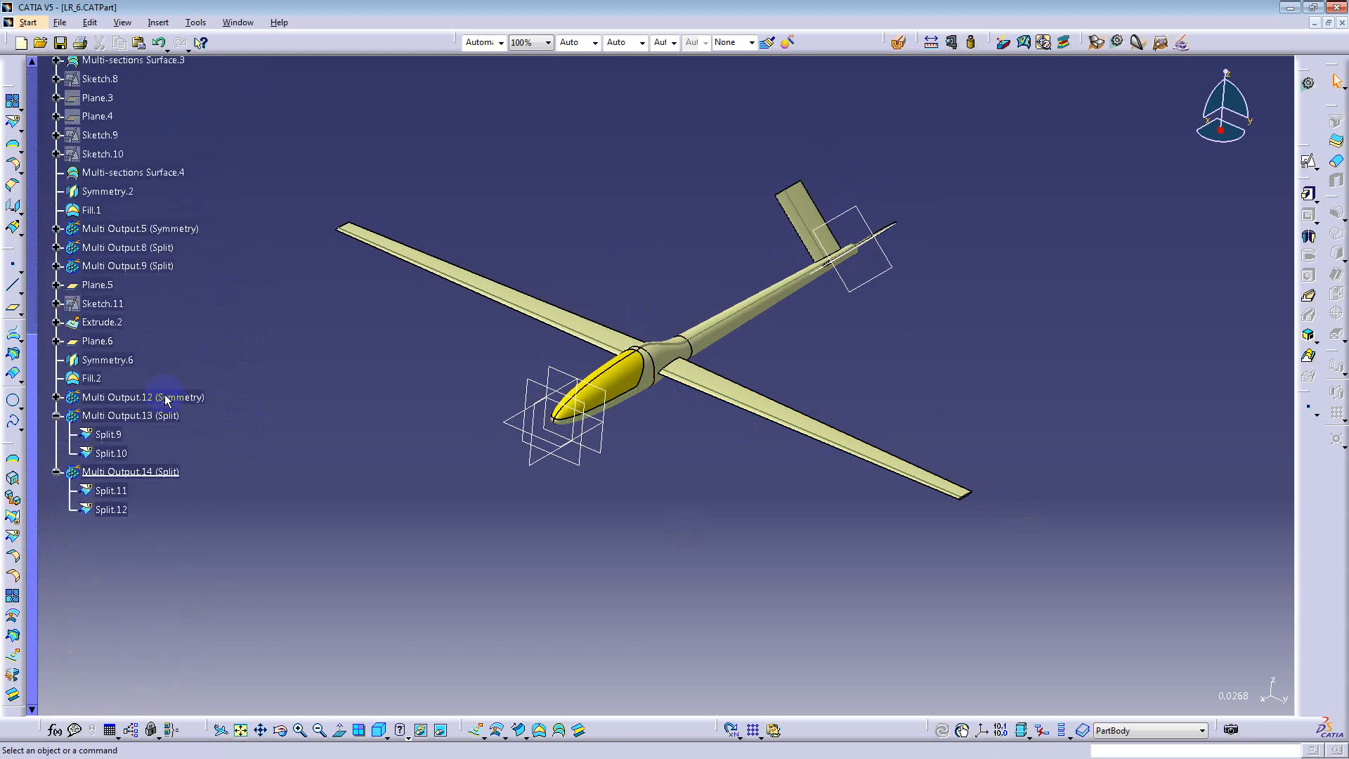
Step: Toggle the visibility of every feature from Хвостовая часть фюзеляжа through Multi Output.14 (Split), collapsing the expanded split outputs first
left_click(56, 472)
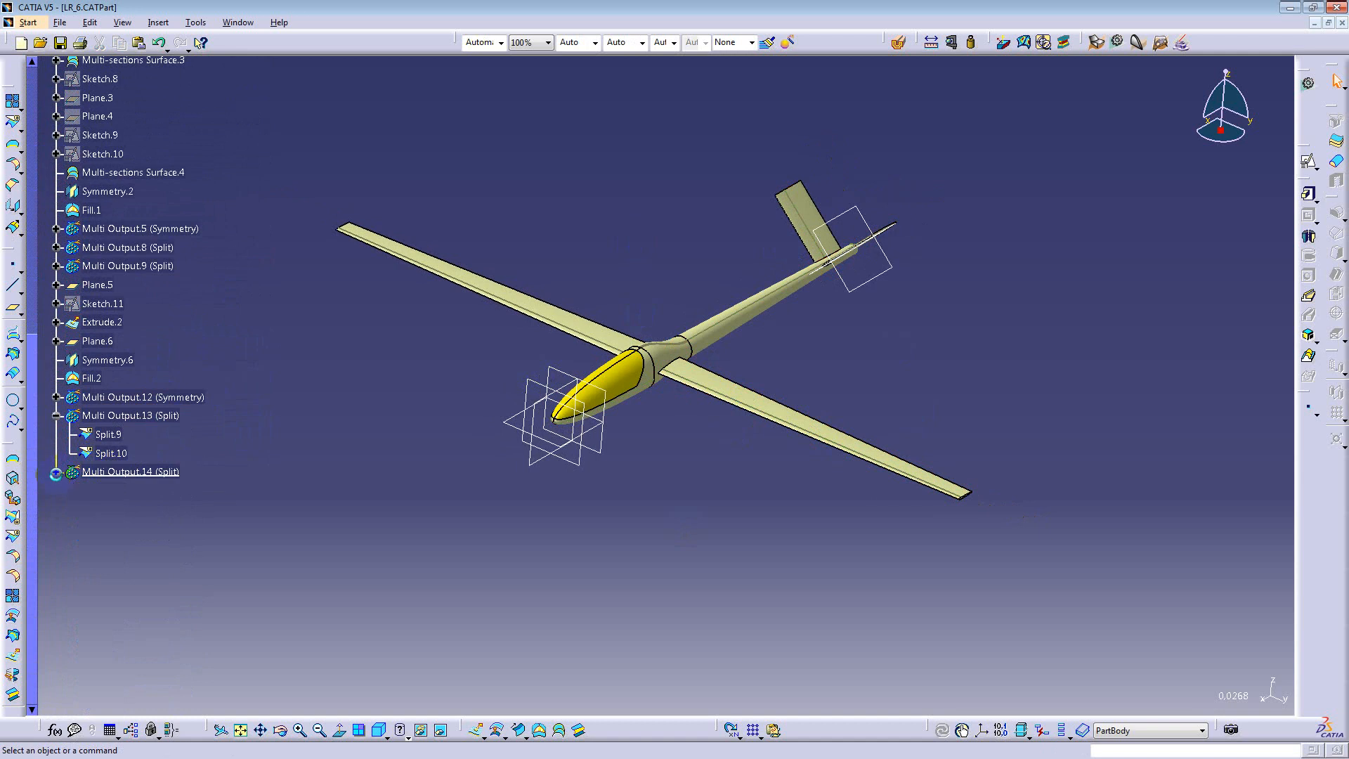
left_click(56, 415)
left_click(106, 435)
scroll(110, 436, "up", 10)
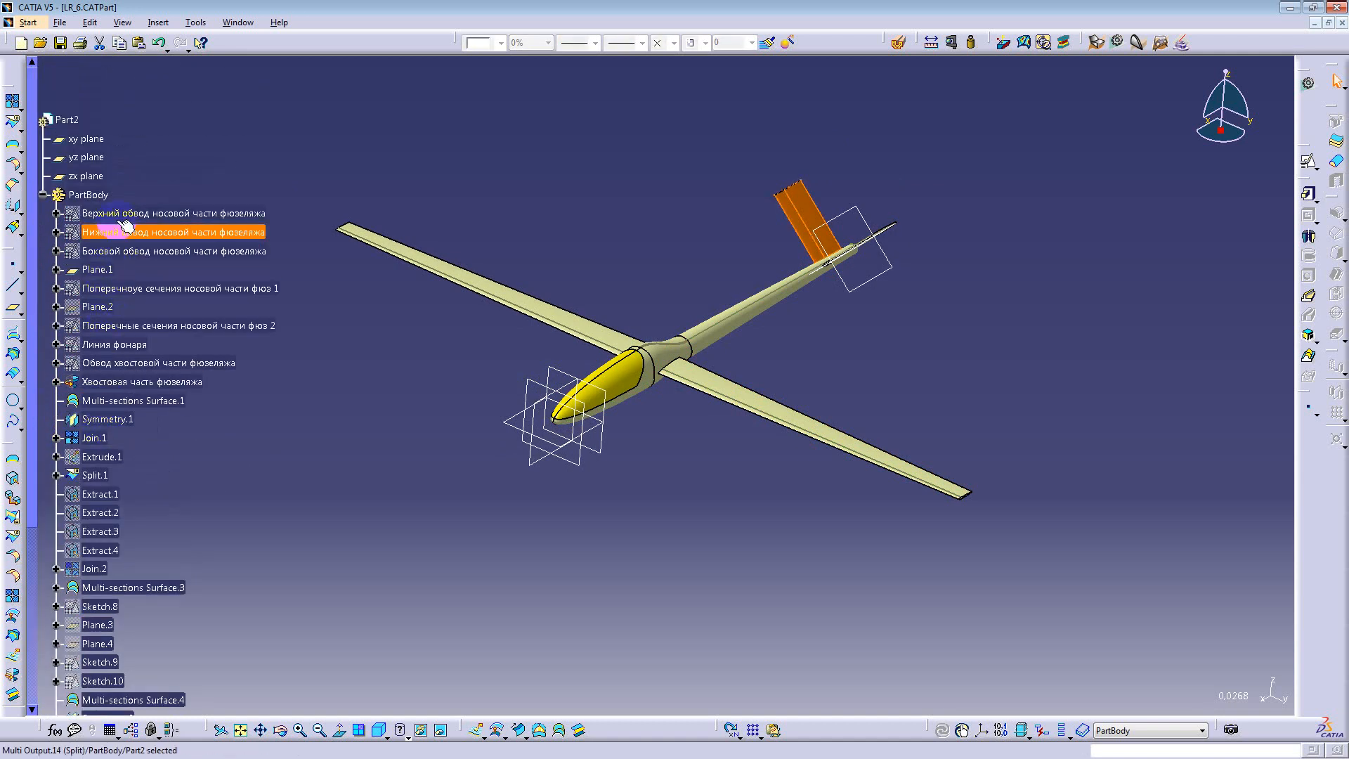
left_click(116, 384)
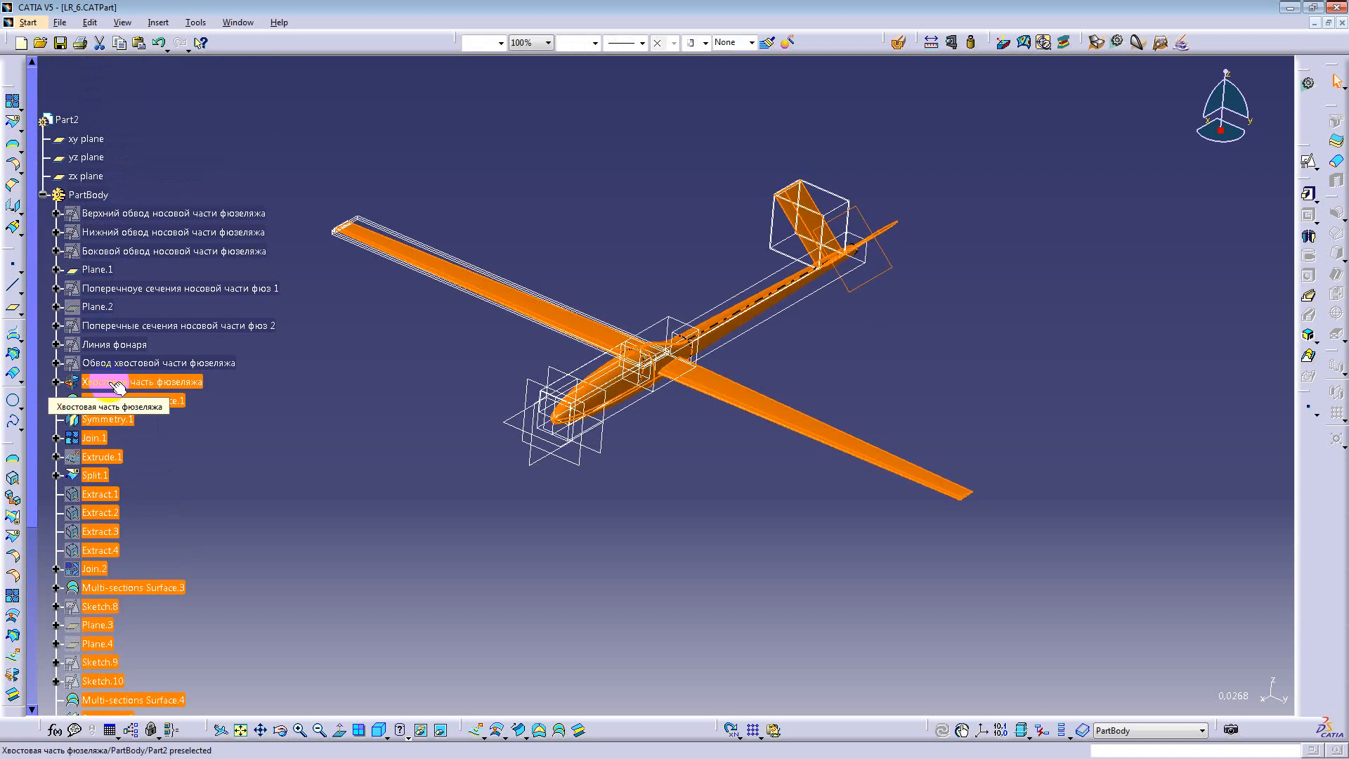
key("ctrl+h")
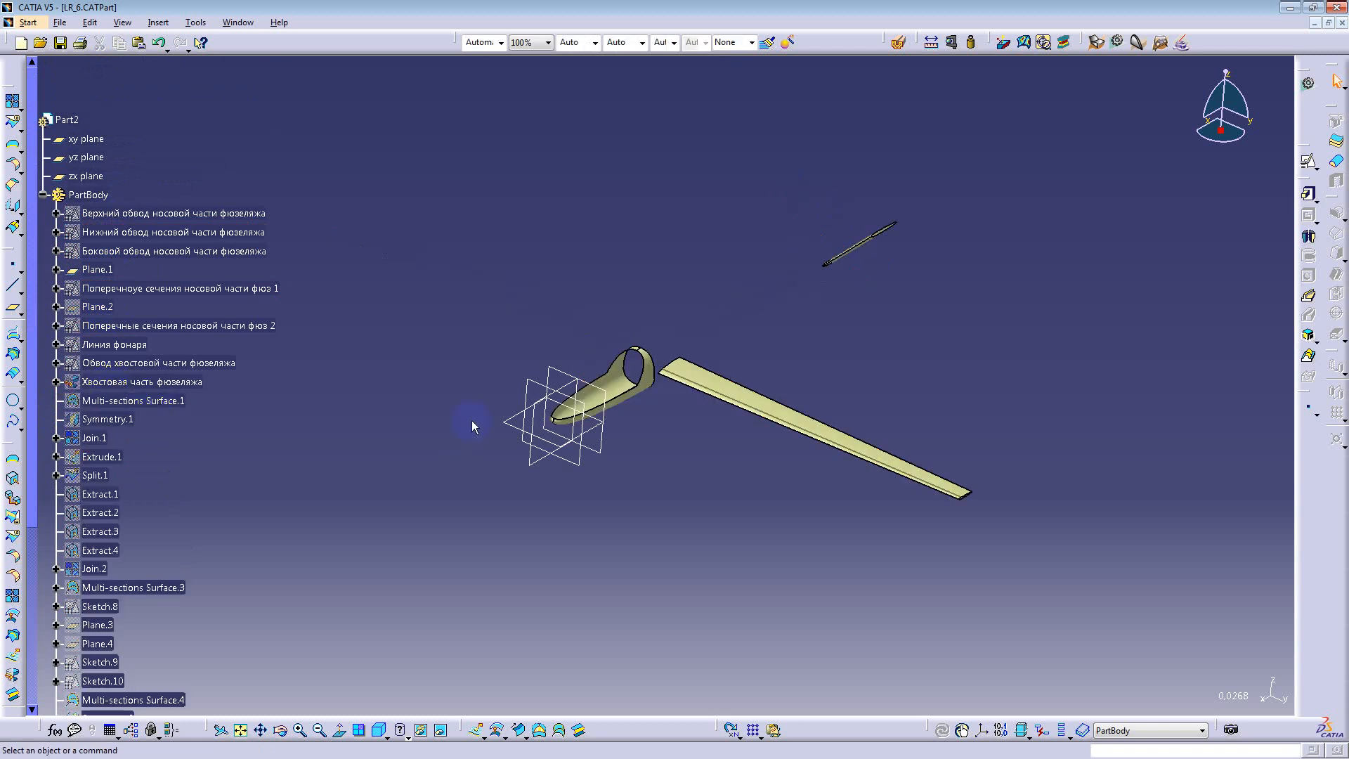
Step: Hide the remaining nose fuselage, wing and tail surfaces so only the reference planes are displayed
left_click(621, 383)
key("ctrl+h")
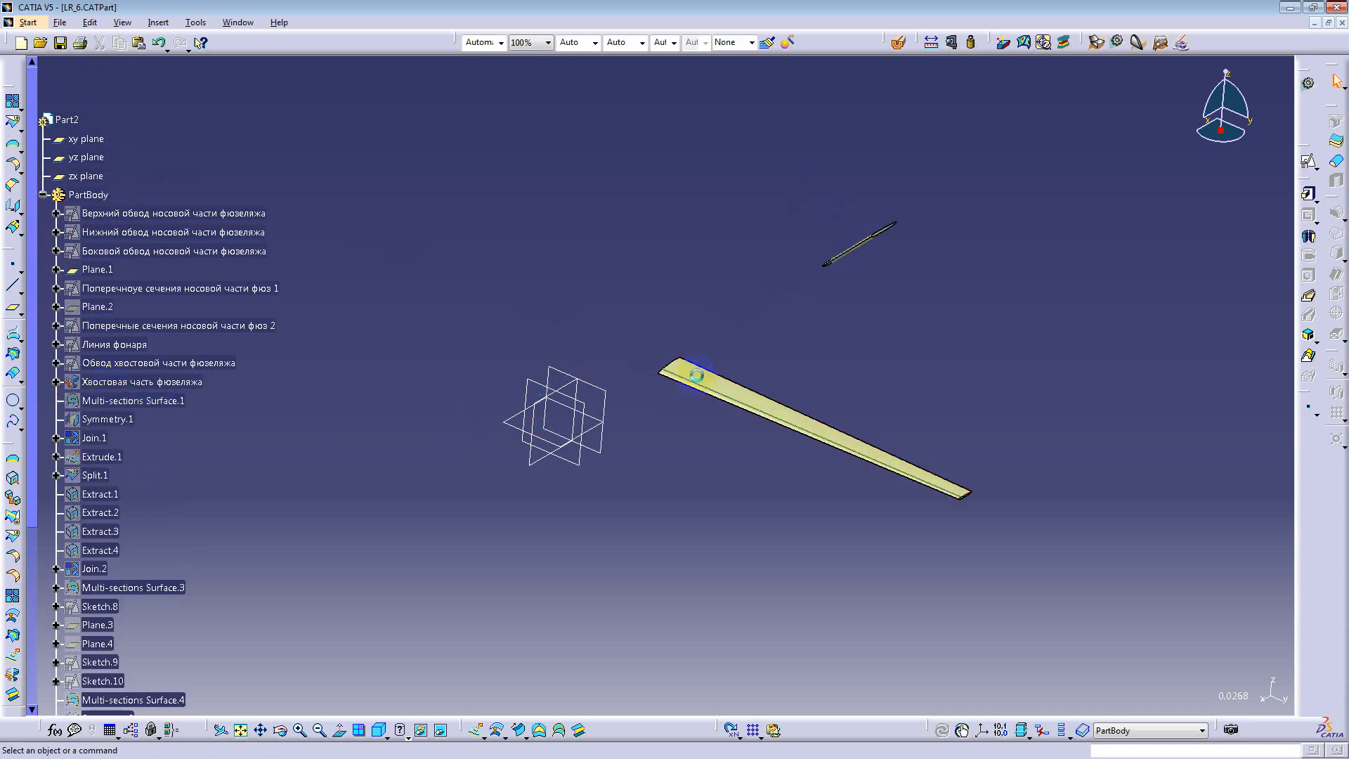
left_click(861, 398)
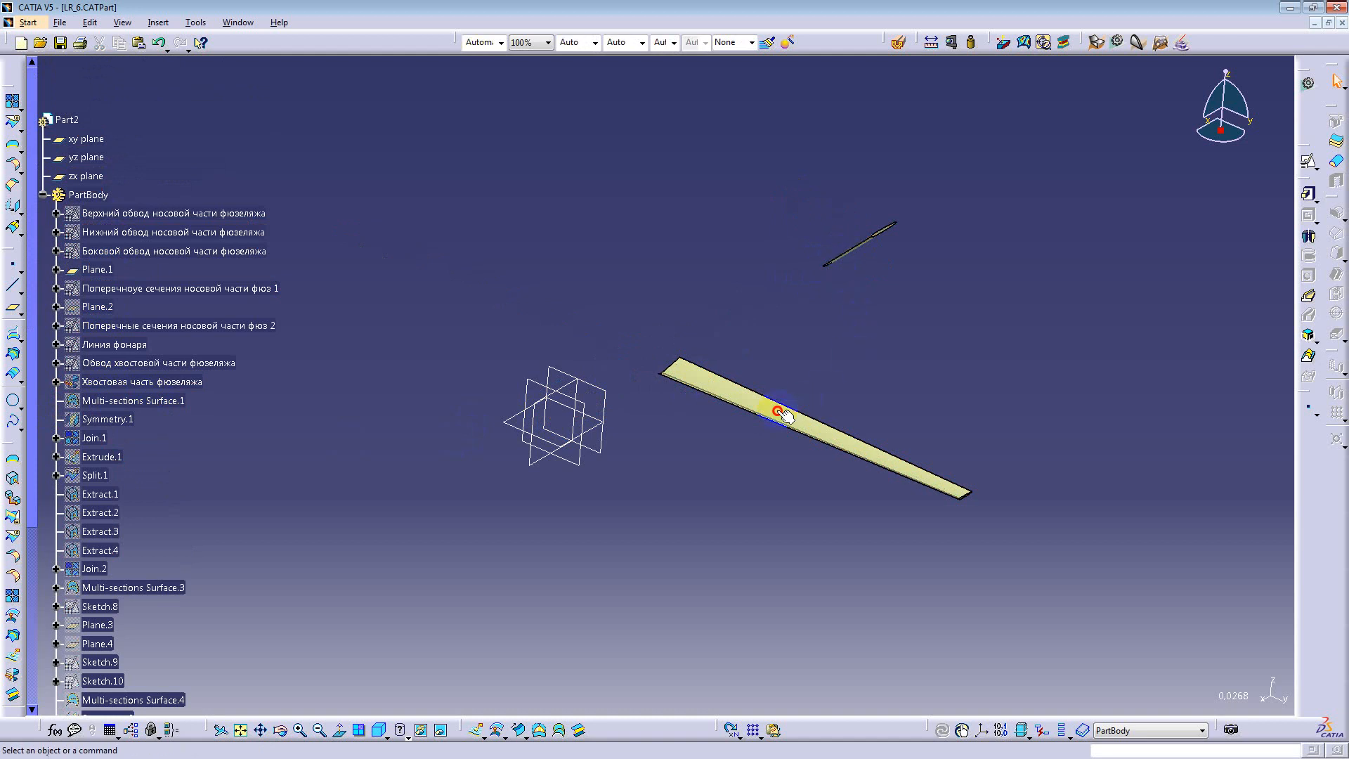
key("ctrl+h")
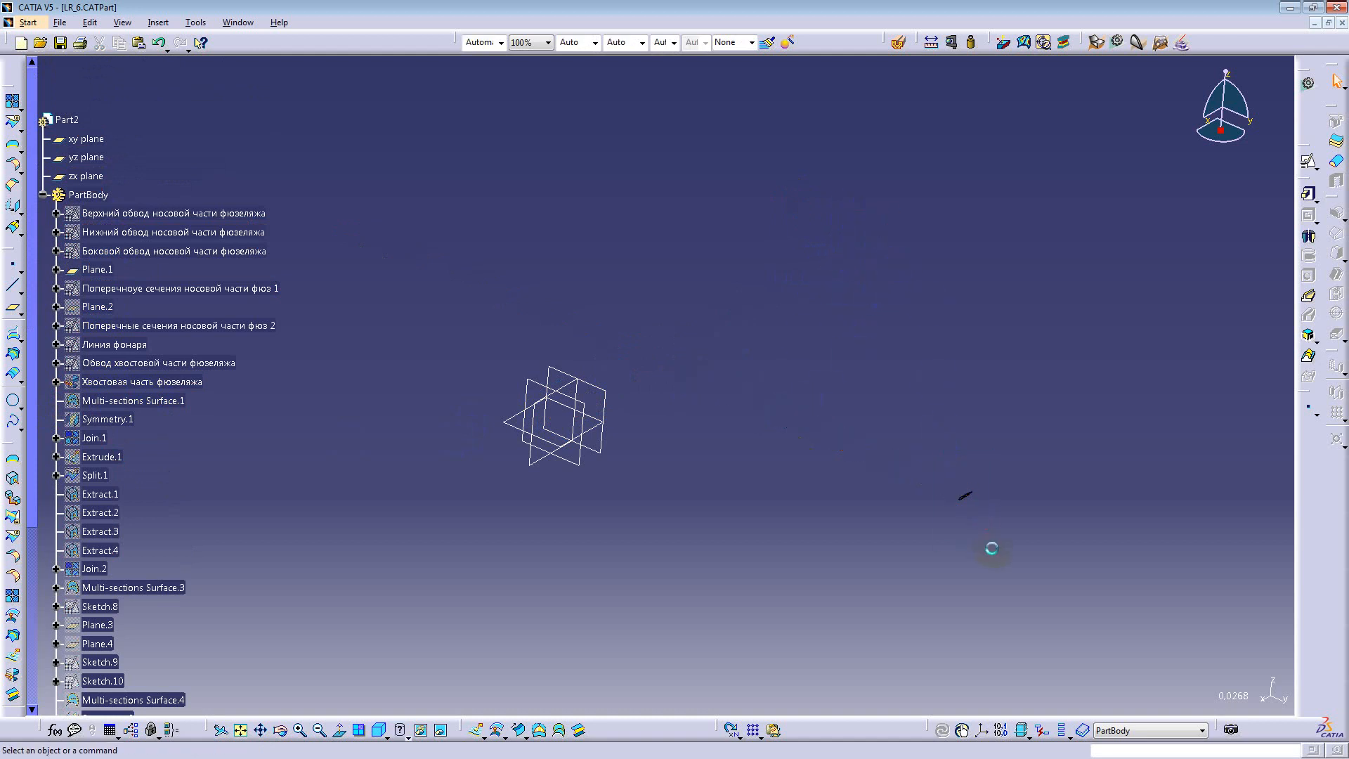
Step: Show the upper, lower and side contour sketches of the fuselage nose
left_click(119, 215)
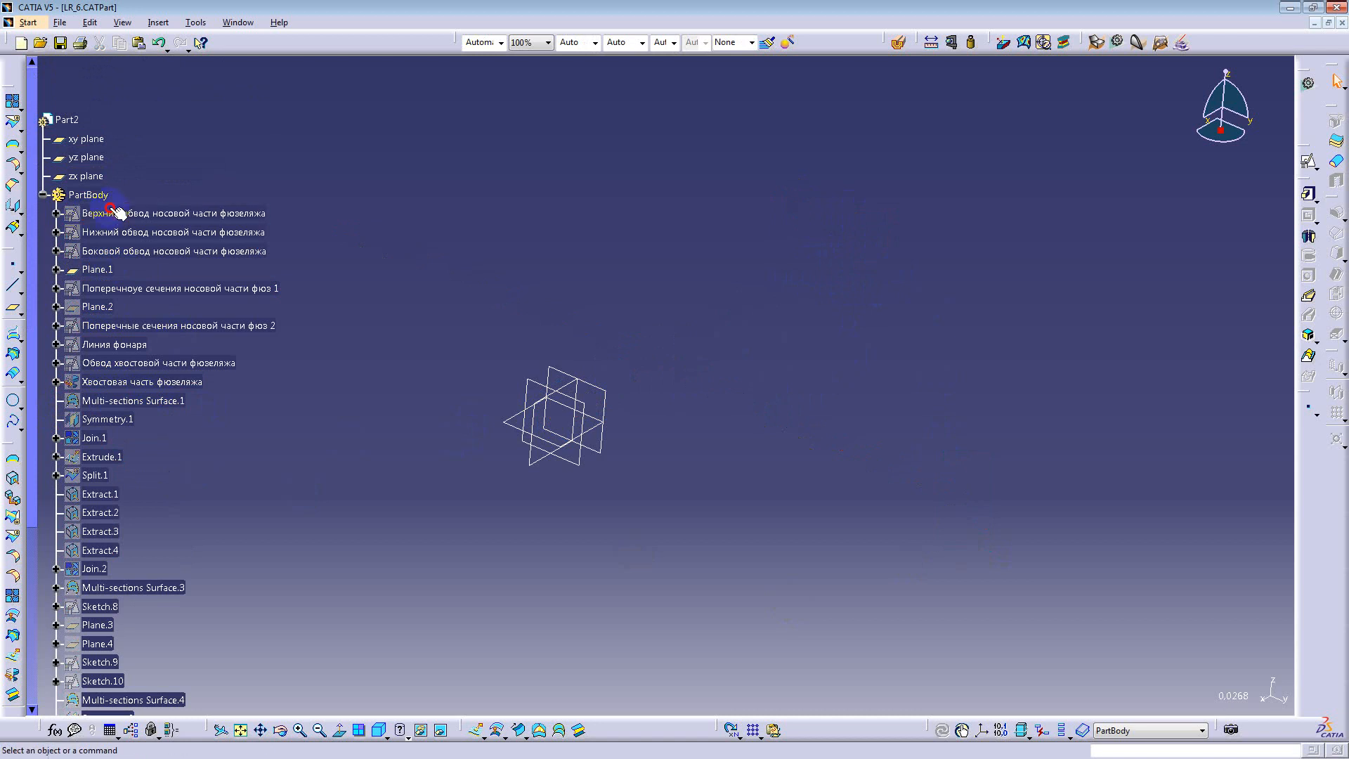
left_click(137, 255, "ctrl")
left_click(138, 257, "shift")
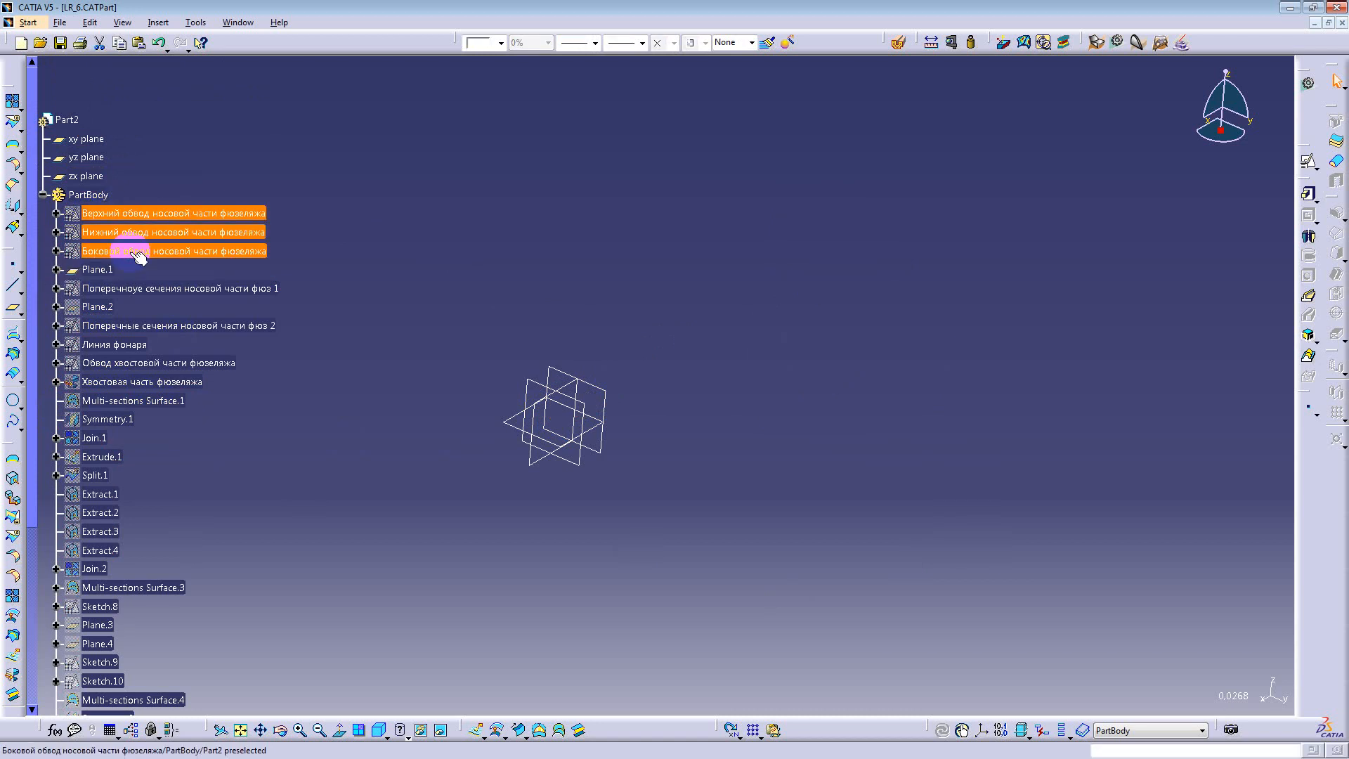
key("space")
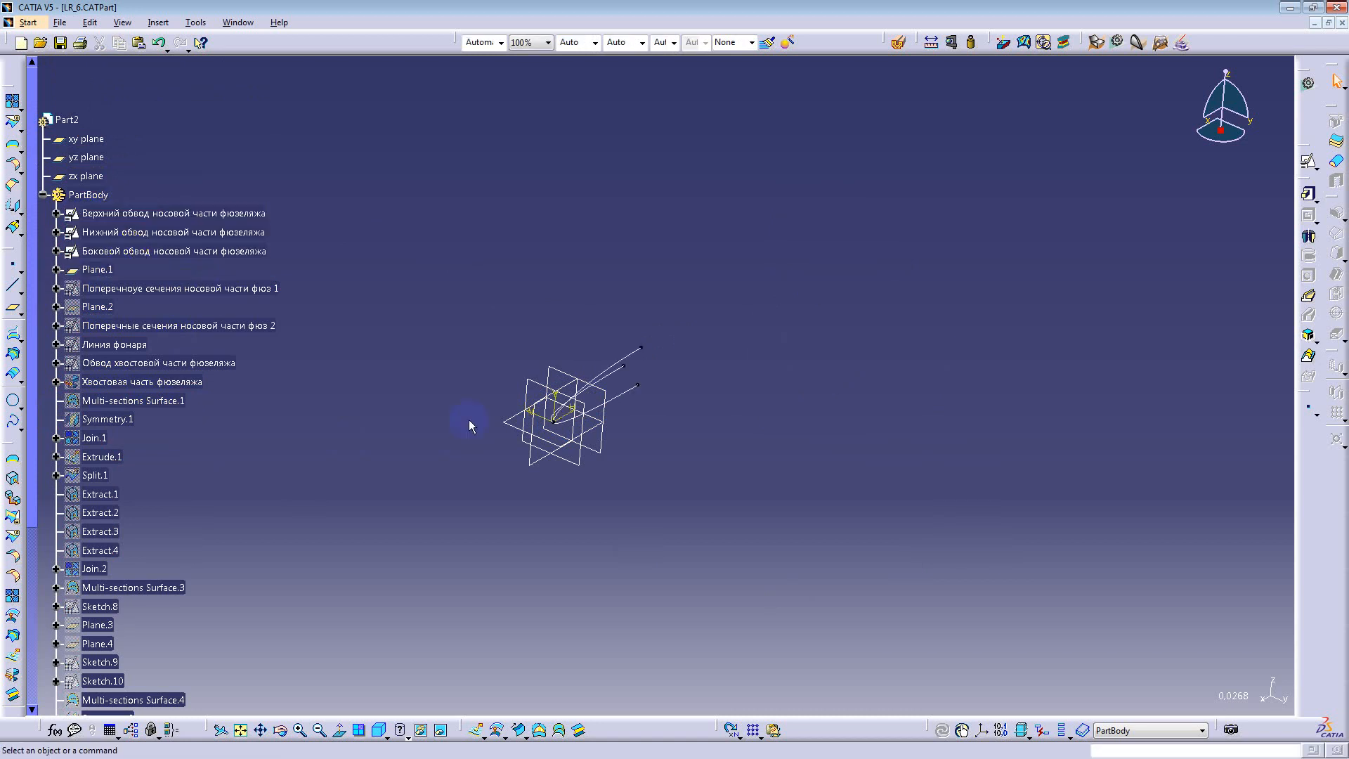
Step: Open the sketch Верхний обвод носовой части фюзеляжа, examine its conic curve and dimensions, and exit the sketch
mouse_move(571, 464)
middle_mouse_down()
mouse_move(588, 498)
mouse_move(582, 377)
mouse_move(527, 518)
mouse_move(512, 373)
mouse_move(608, 420)
mouse_move(646, 377)
middle_mouse_up()
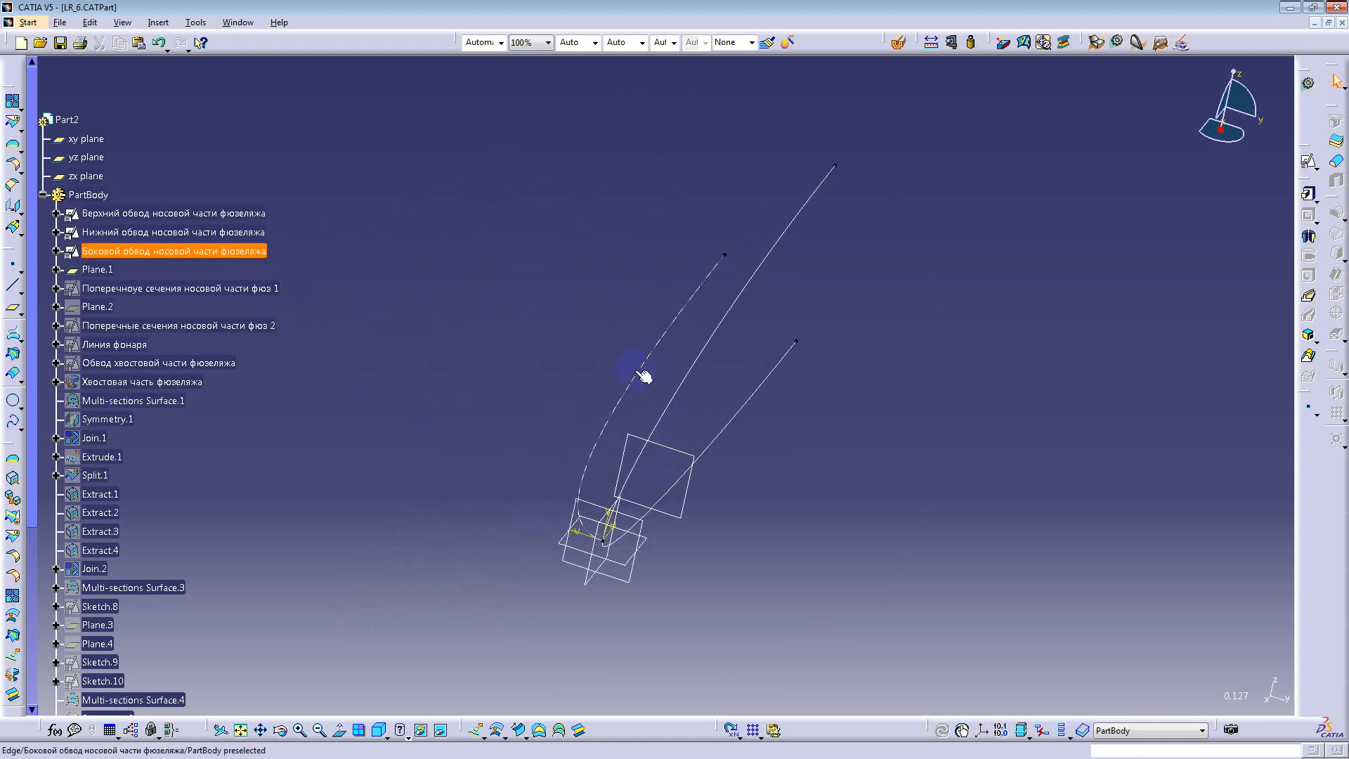
left_click(697, 377)
middle_click_drag(787, 565, 687, 548)
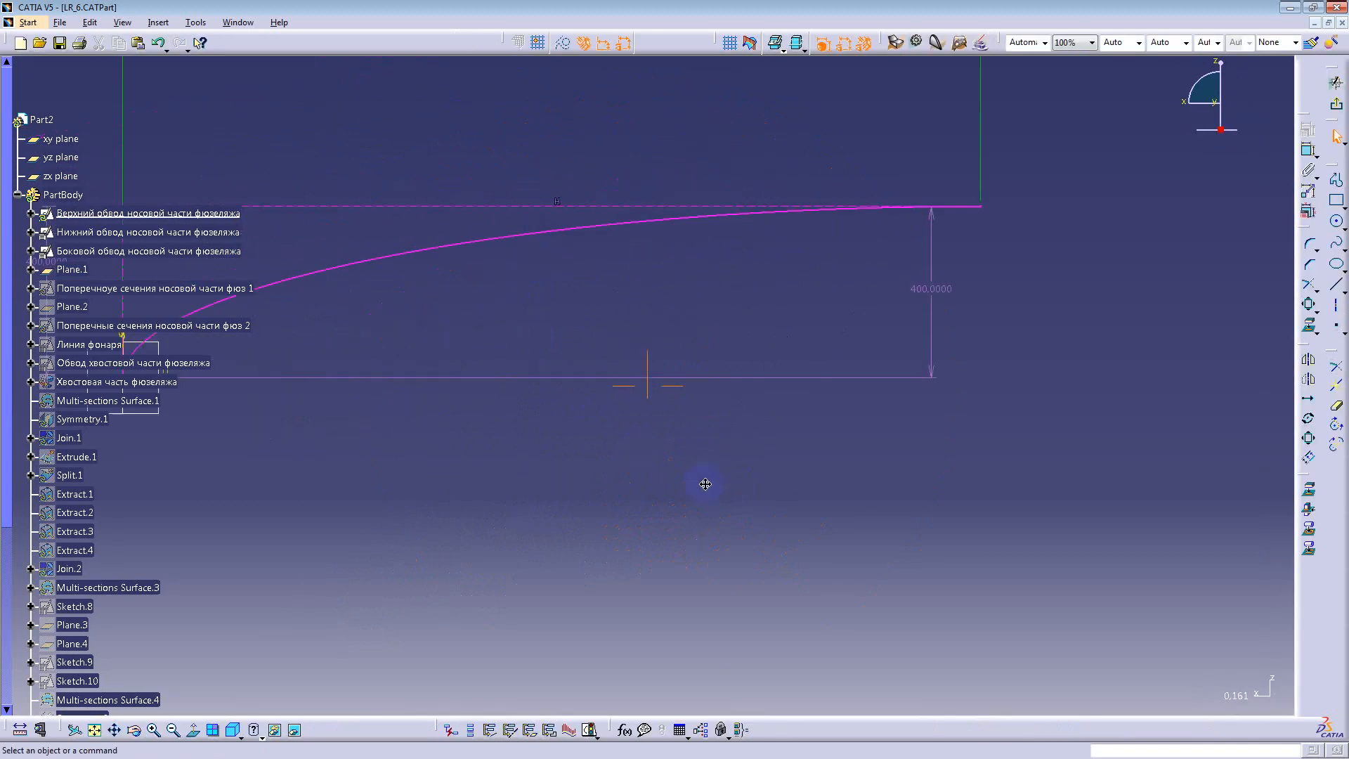
left_click(497, 349)
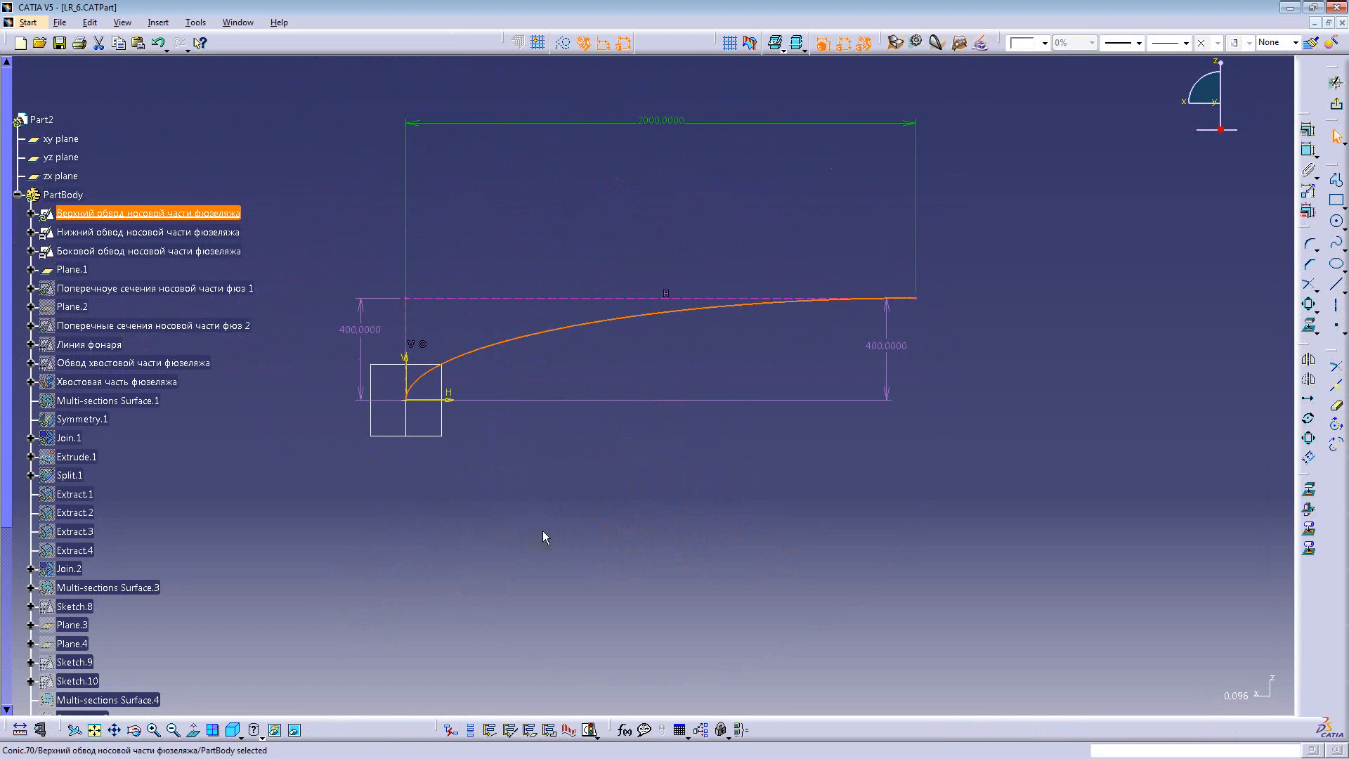
left_click(1334, 105)
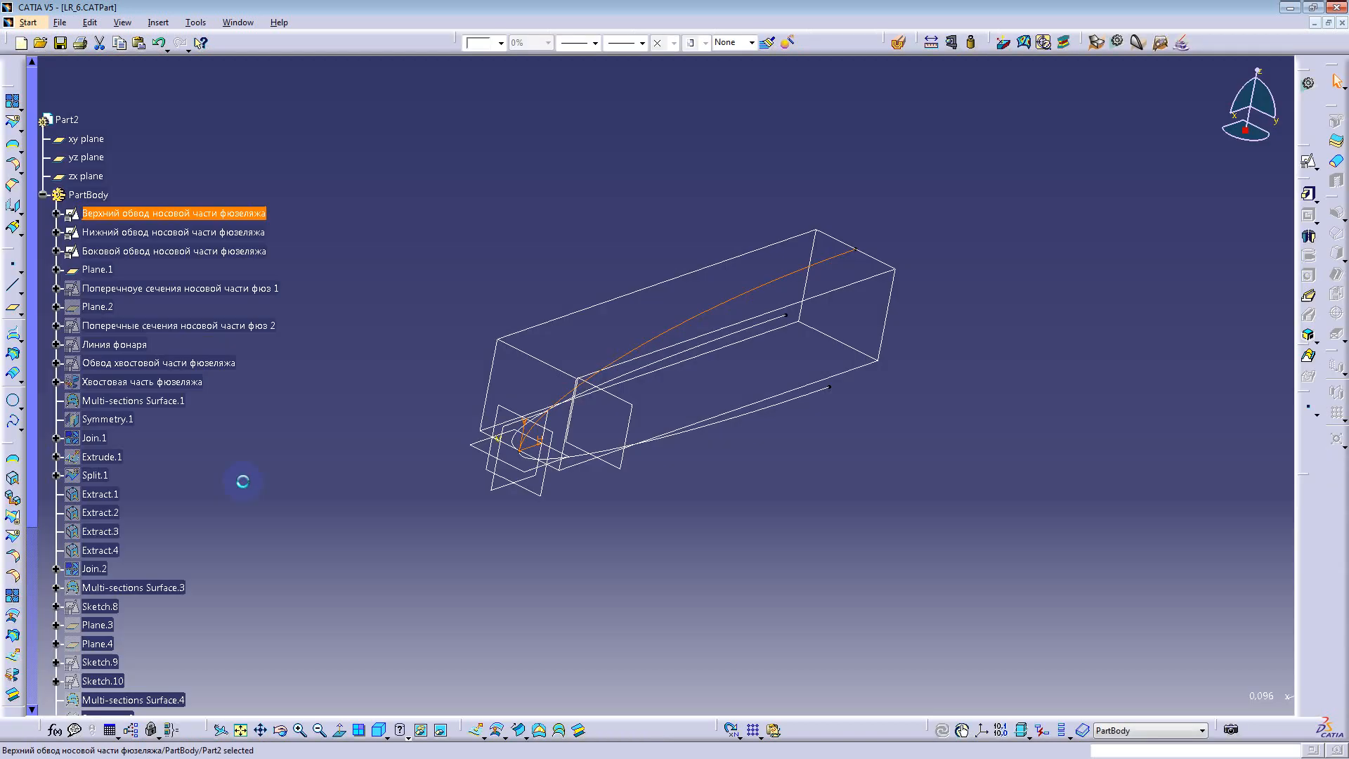
Step: Show both nose cross-section sketches, Plane.2, the canopy line sketch Линия фонаря and the tail contour sketch
left_click(274, 461)
left_click(98, 270)
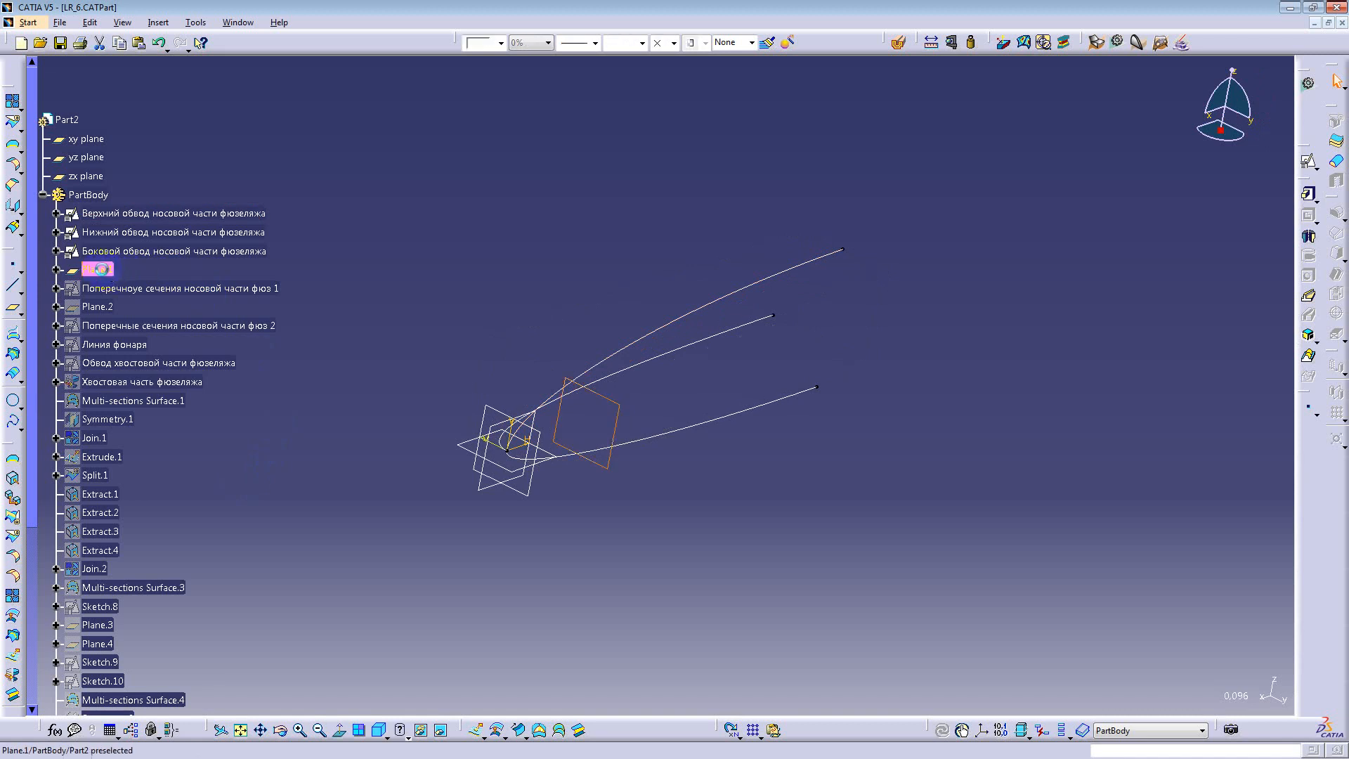
left_click(169, 288)
left_click(137, 326, "ctrl")
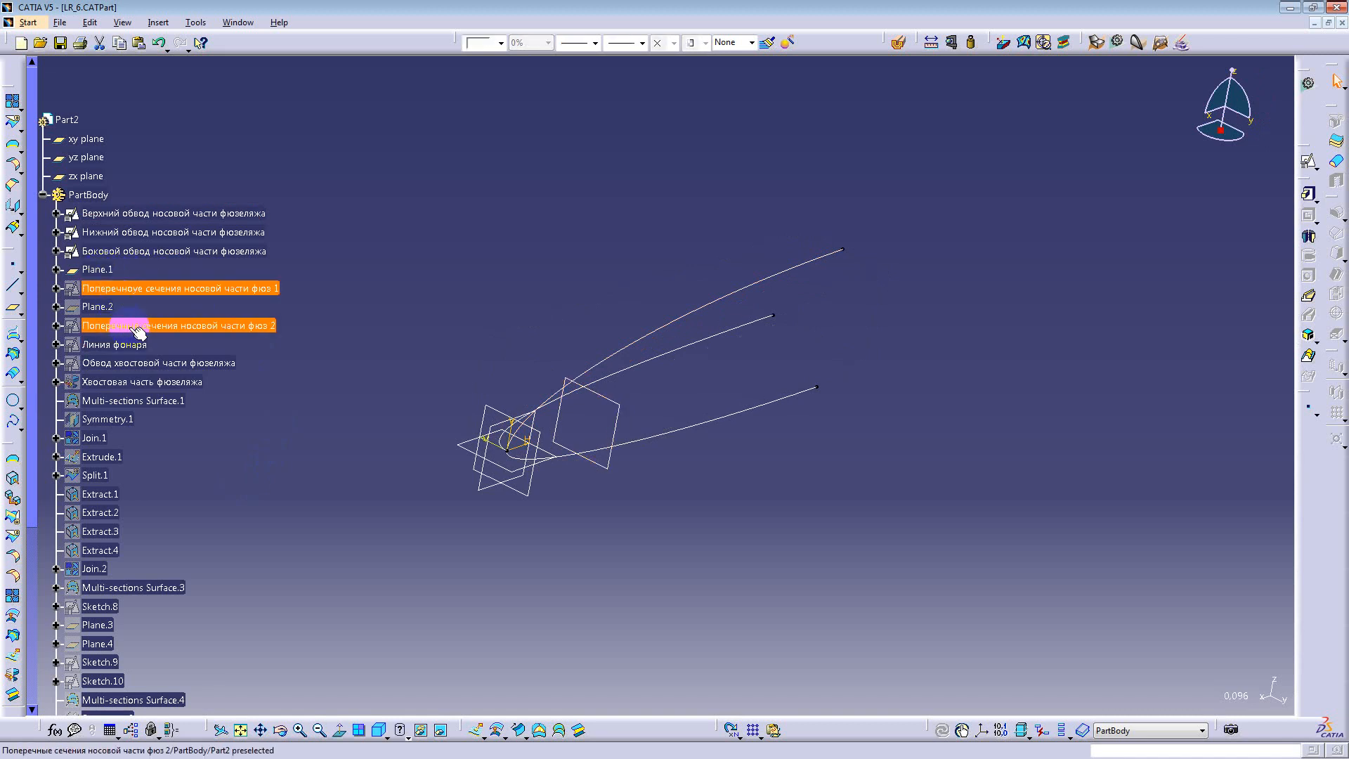
left_click(129, 364, "shift")
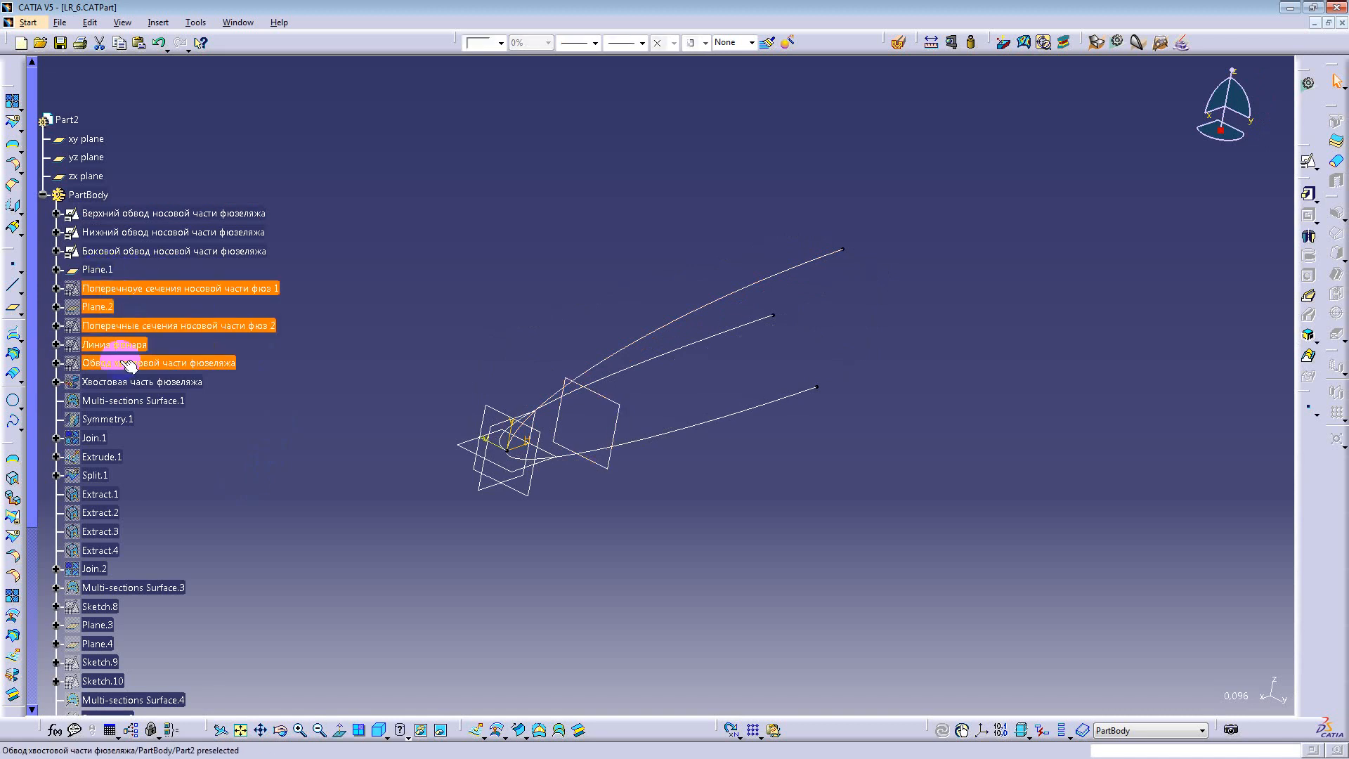
key("space")
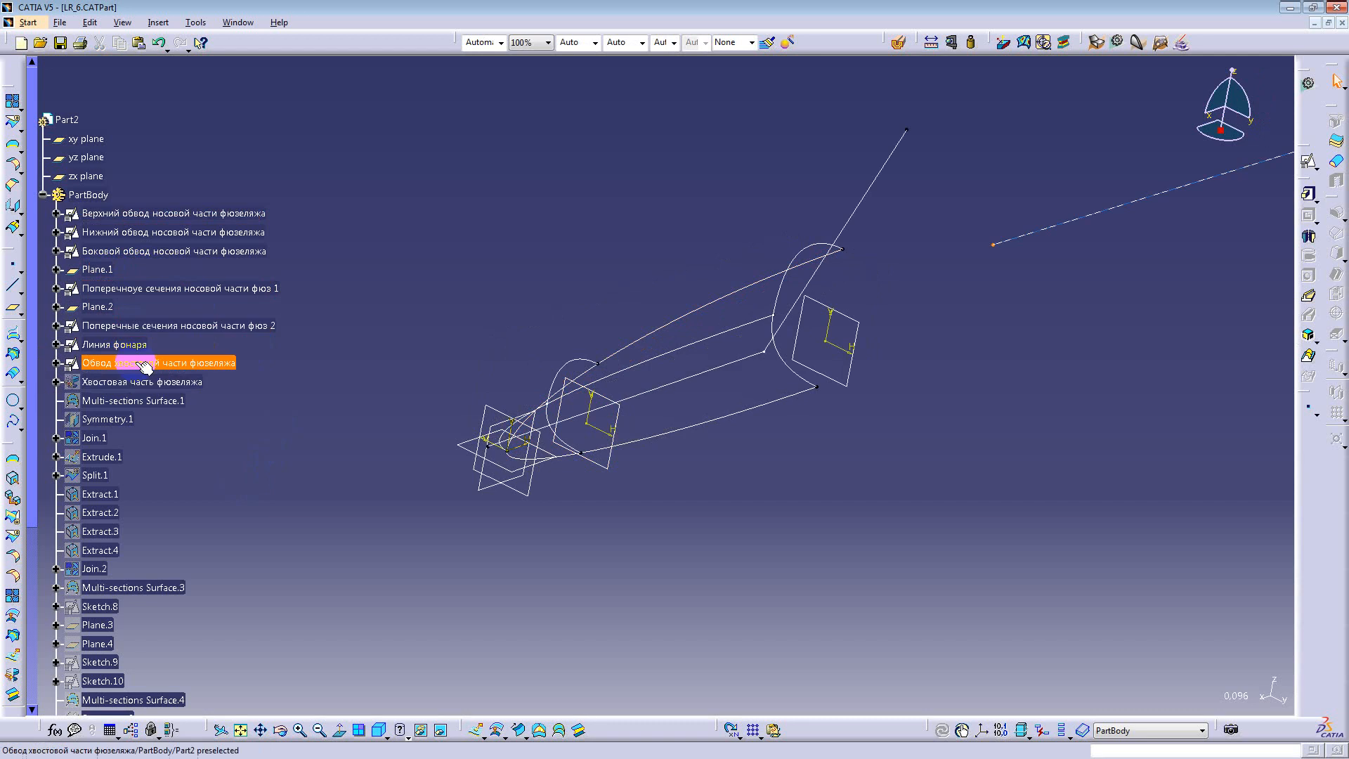
Step: Highlight the nose cross-sections, canopy line and tail contour in turn and examine where each lies in the fuselage wireframe
left_click(121, 287)
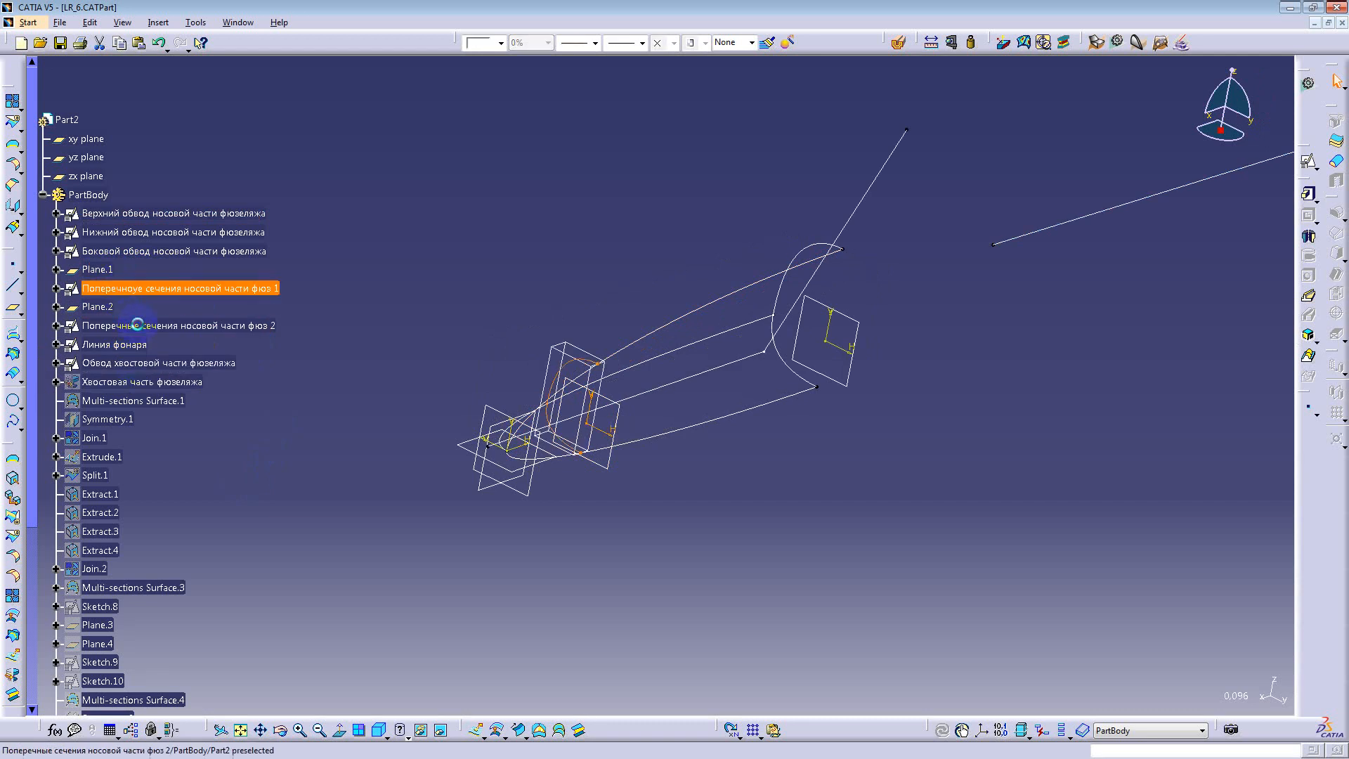
left_click(137, 326)
left_click(140, 345)
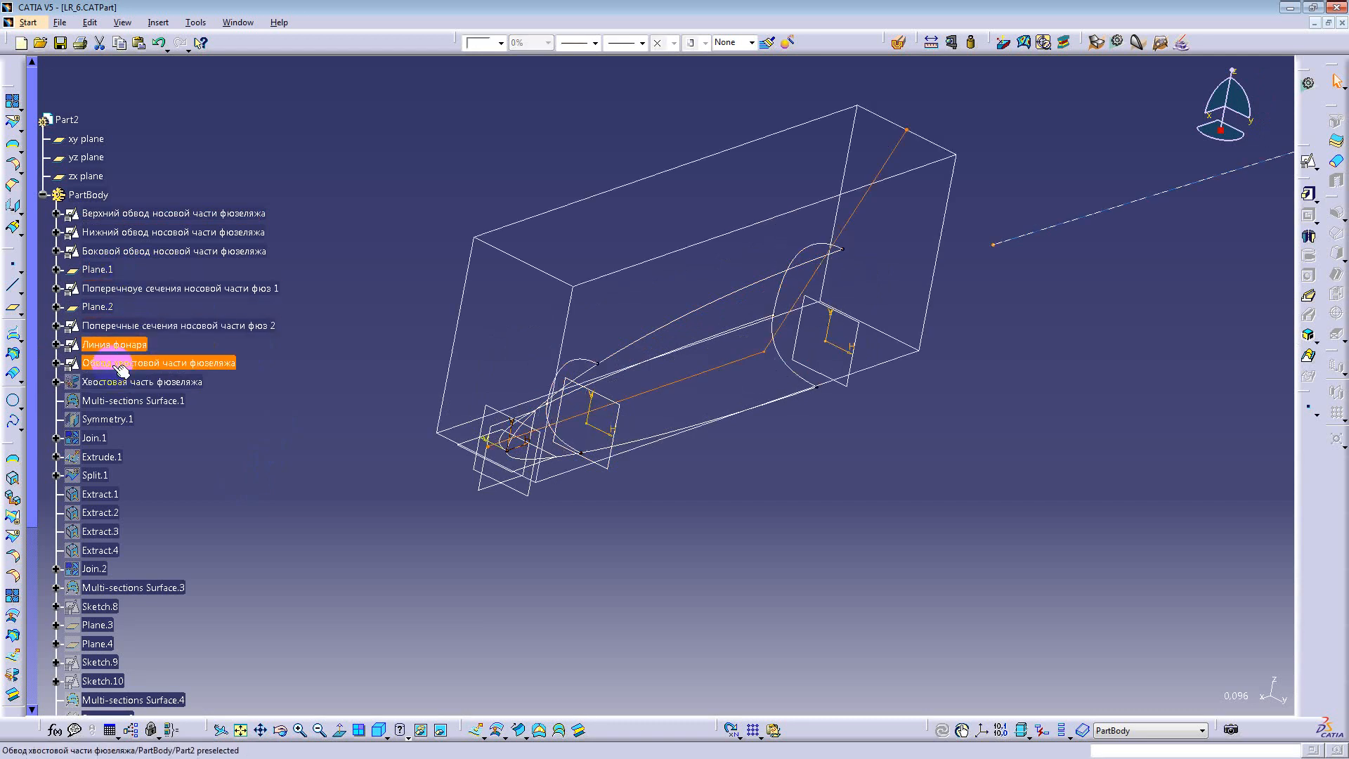
left_click(141, 363)
left_click(705, 543)
middle_click_drag(758, 487, 794, 591)
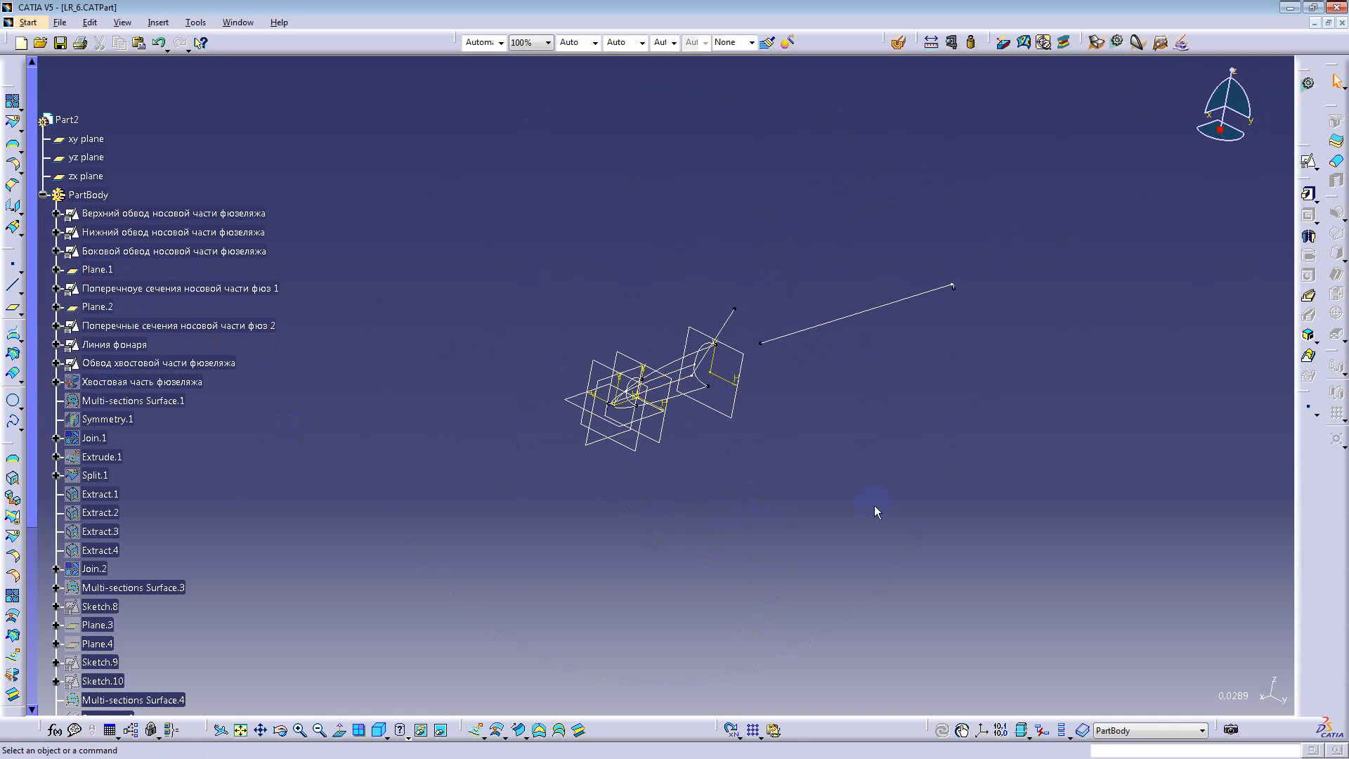
middle_click_drag(874, 504, 649, 452)
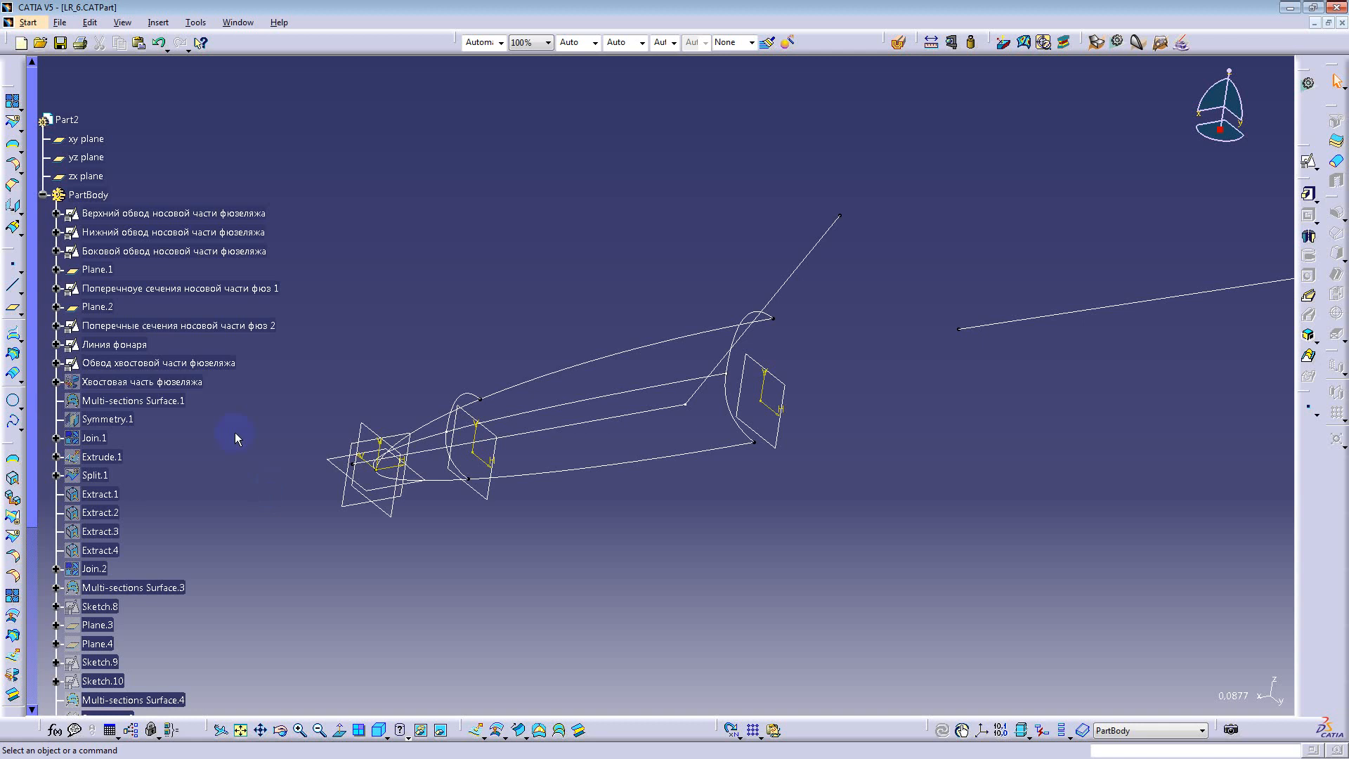
Step: Show the tail fuselage surface Хвостовая часть фюзеляжа and highlight its profile sketch Обвод хвостовой части фюзеляжа
left_click(180, 382)
left_click(179, 403, "ctrl")
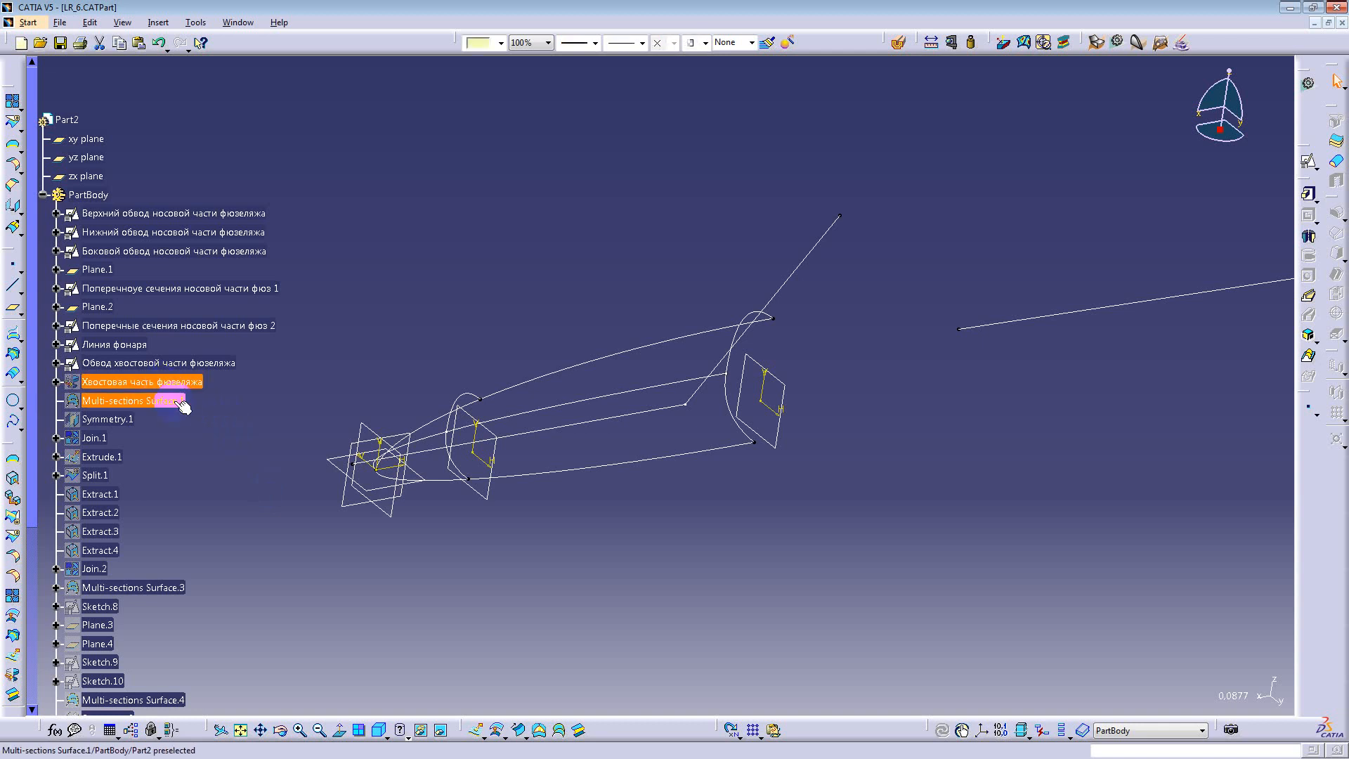
key("space")
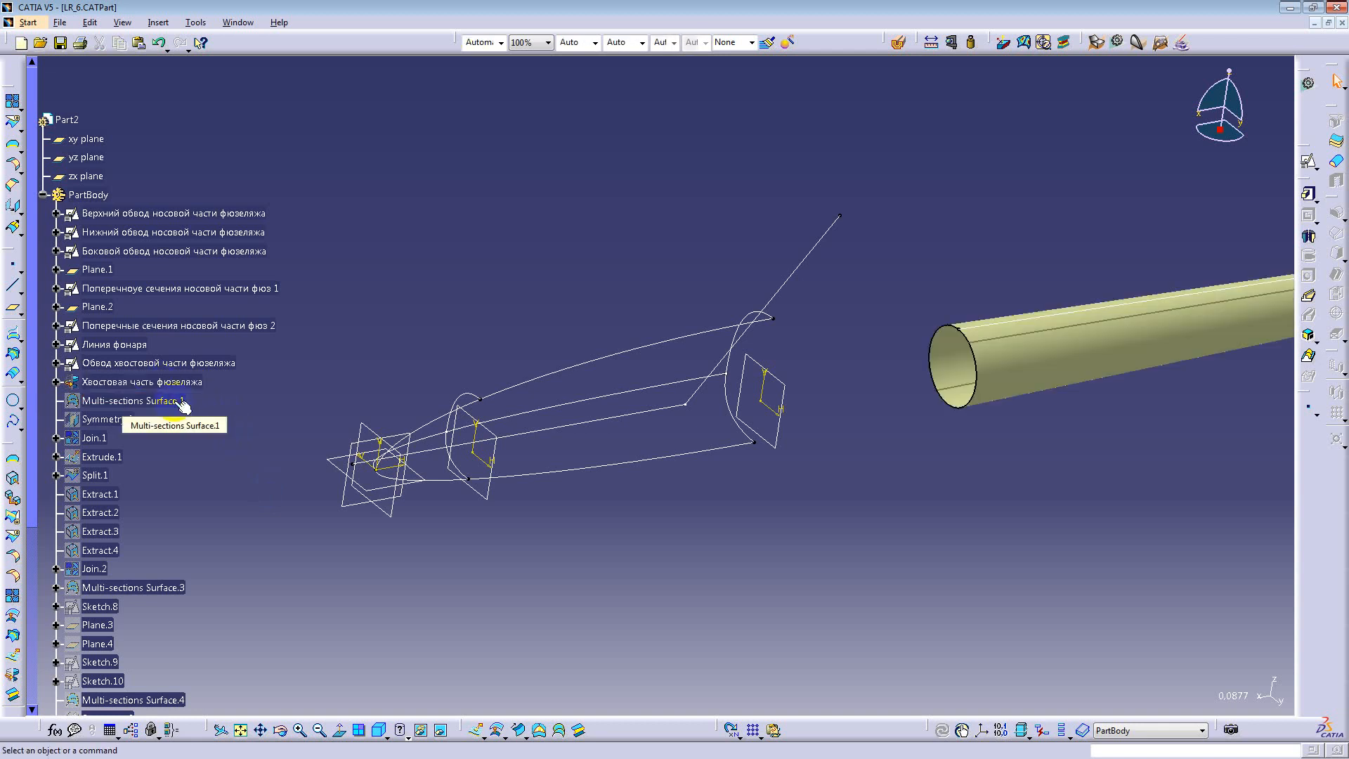
left_click(147, 363)
key("space")
Step: Inspect the tail fuselage surface's revolution definition, including its profile, axis and angular limits, and close it without changes
mouse_move(982, 464)
middle_mouse_down()
mouse_move(506, 533)
mouse_move(506, 578)
middle_mouse_up()
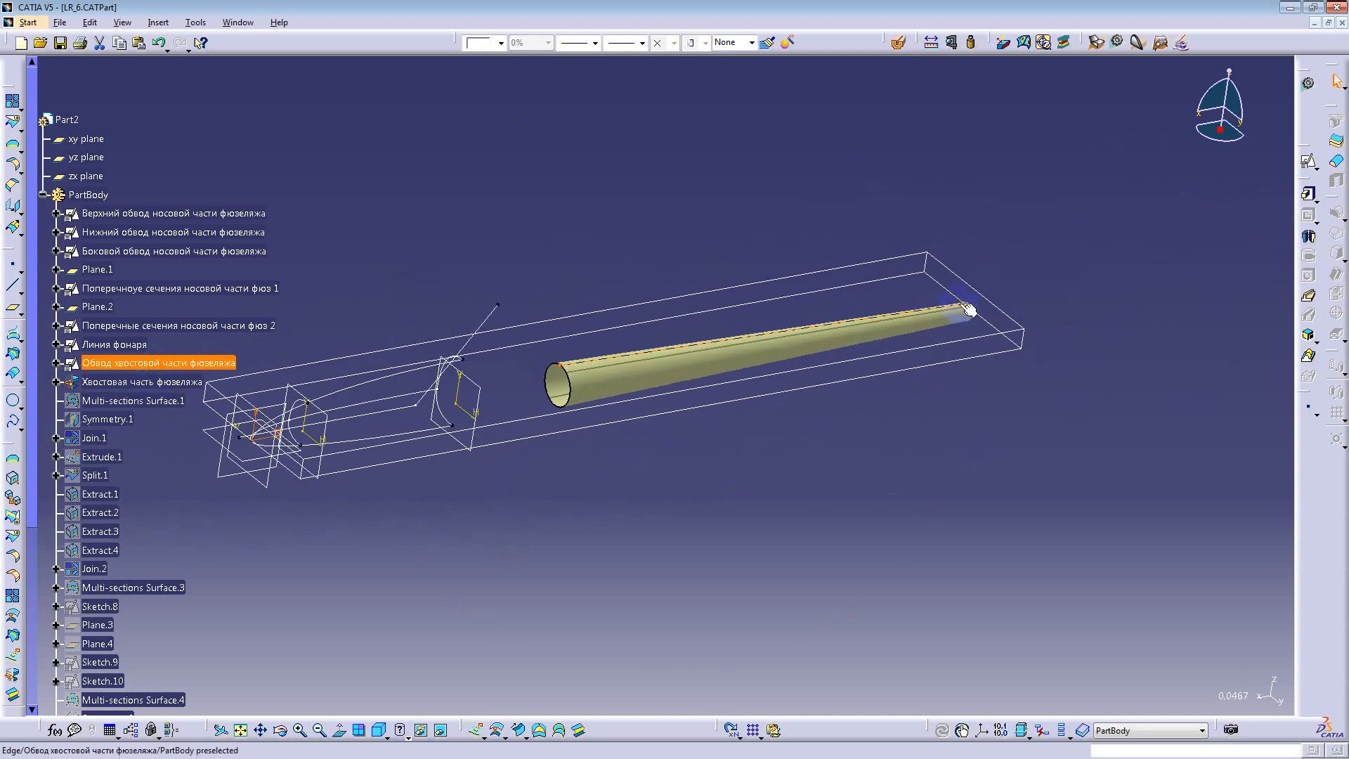
middle_click_drag(566, 360, 156, 419)
left_click(129, 385)
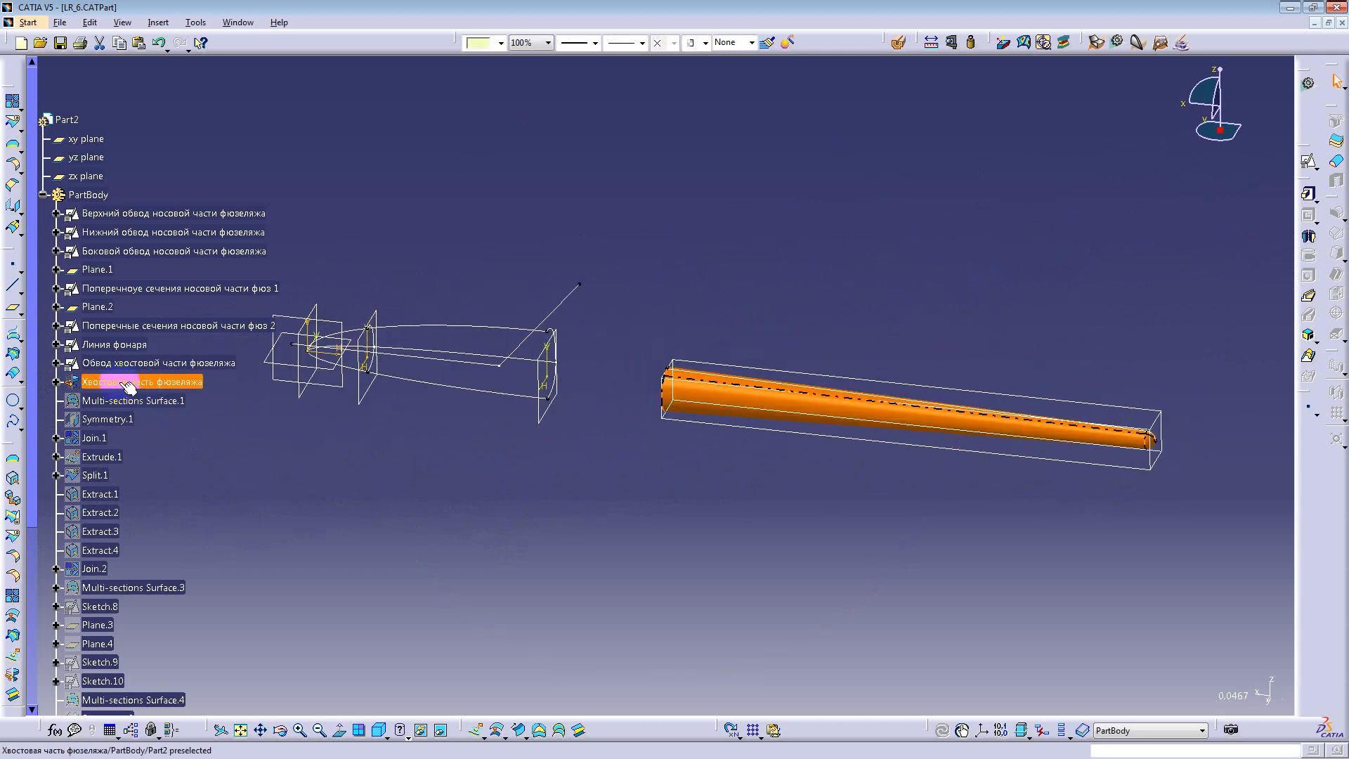
left_click(1311, 240)
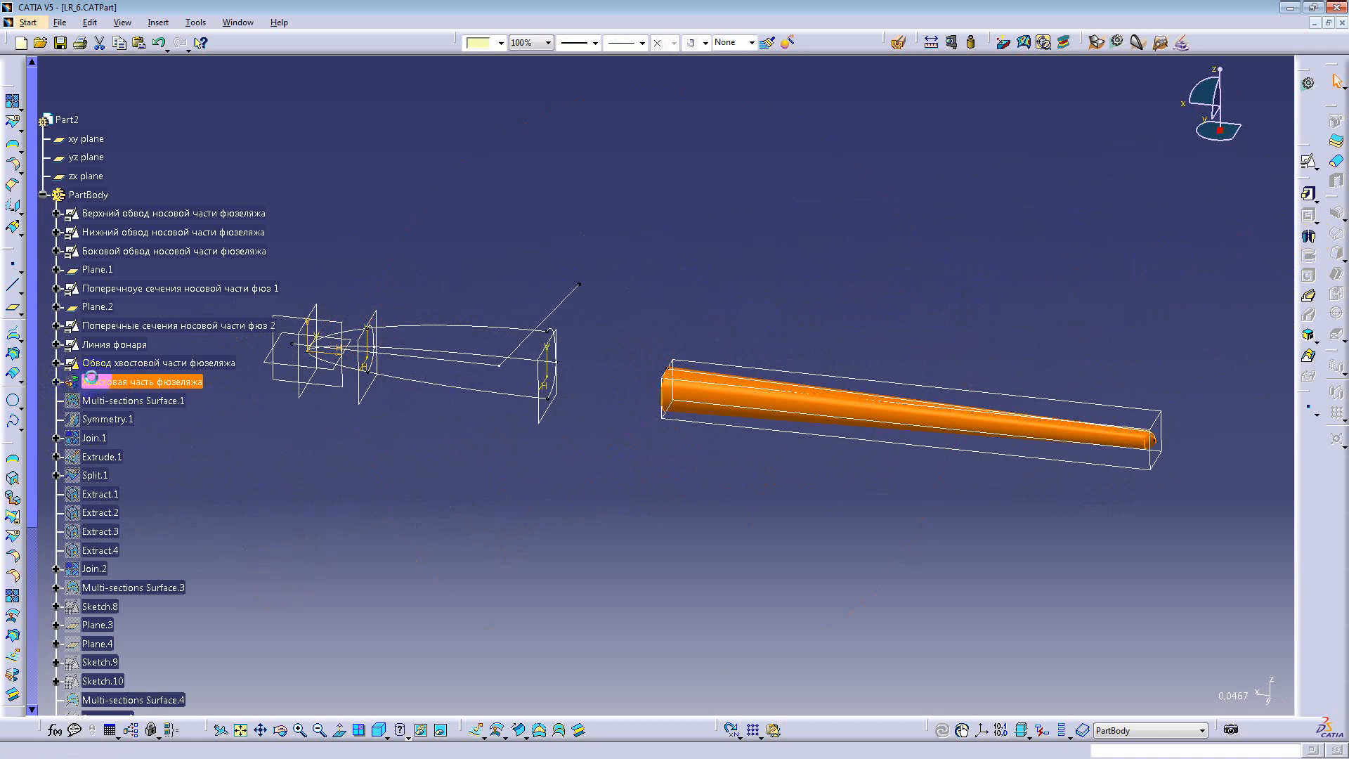
double_click(91, 380)
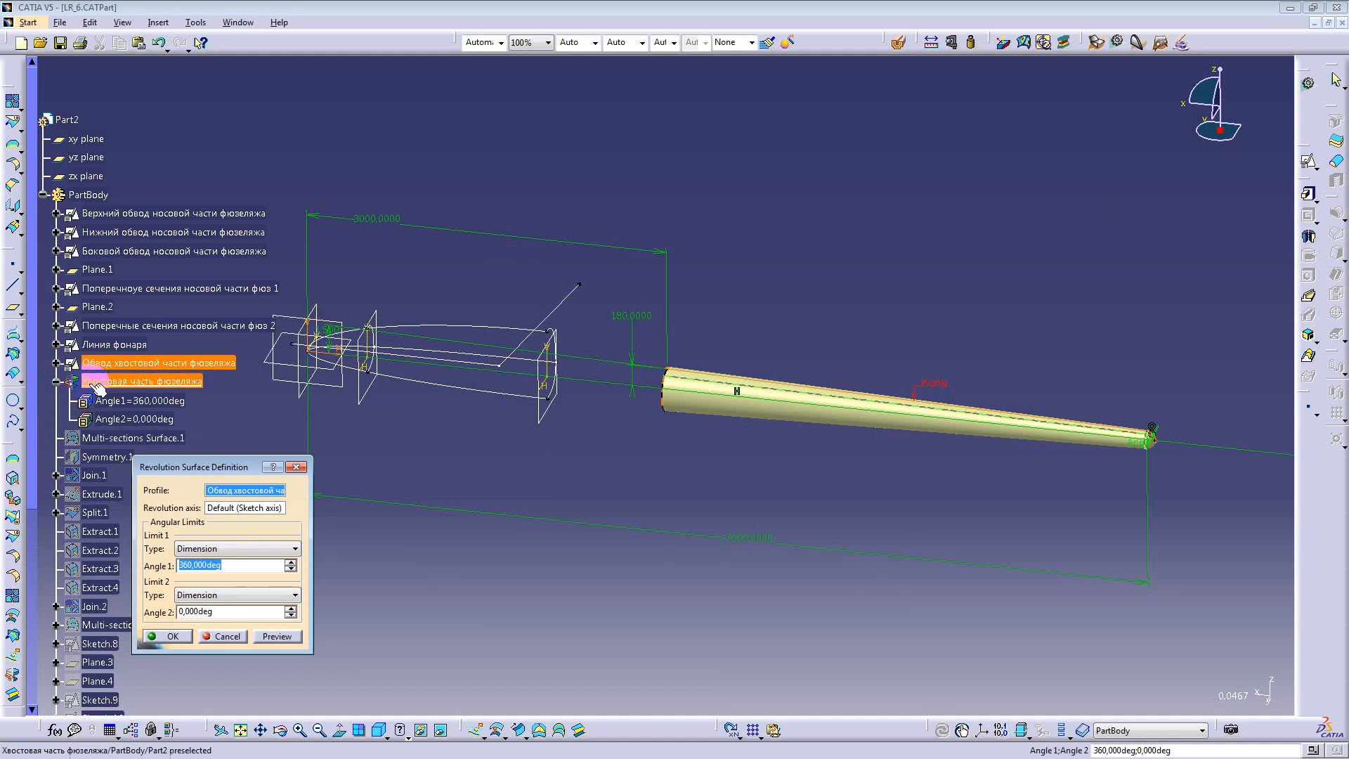
left_click(297, 467)
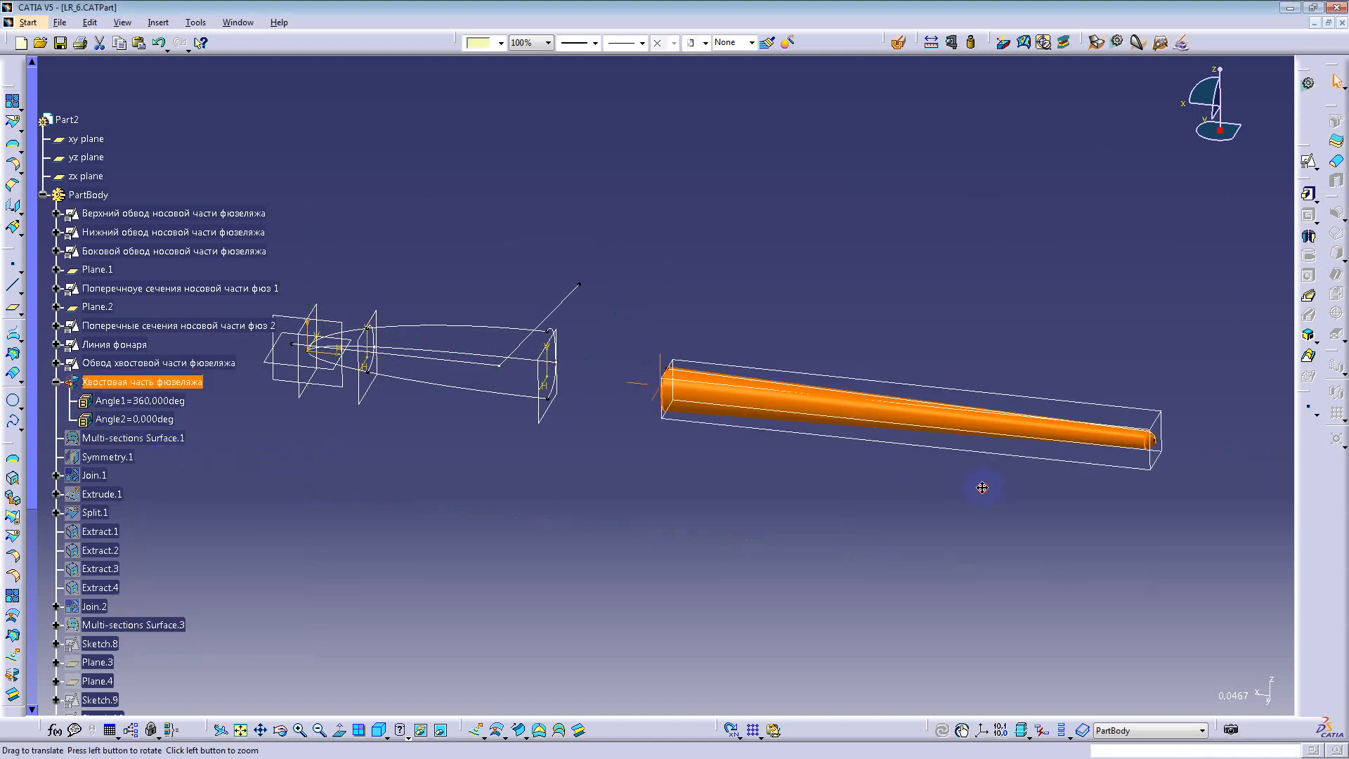
Step: Examine the revolved tail fuselage surface from the side, the rear and its open front end
middle_click_drag(978, 481, 714, 427)
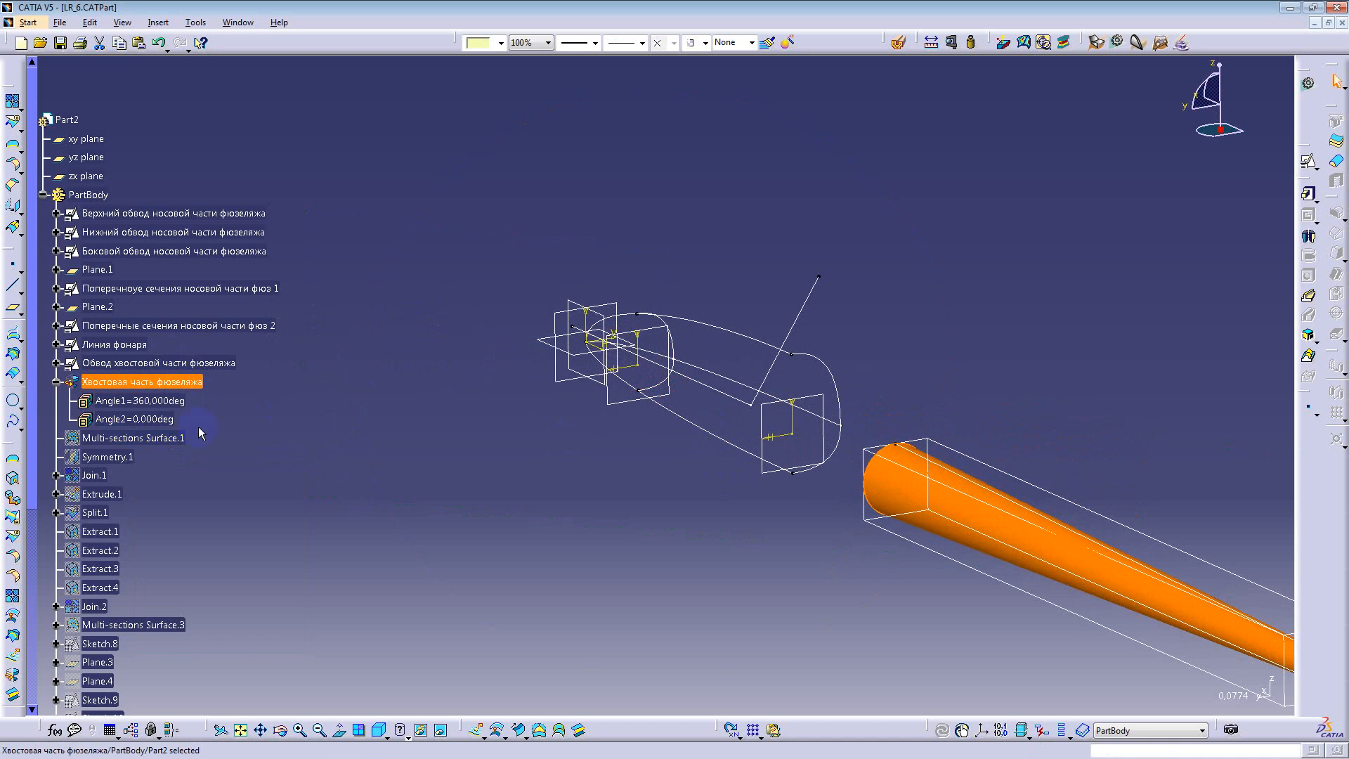
middle_click_drag(894, 580, 605, 441)
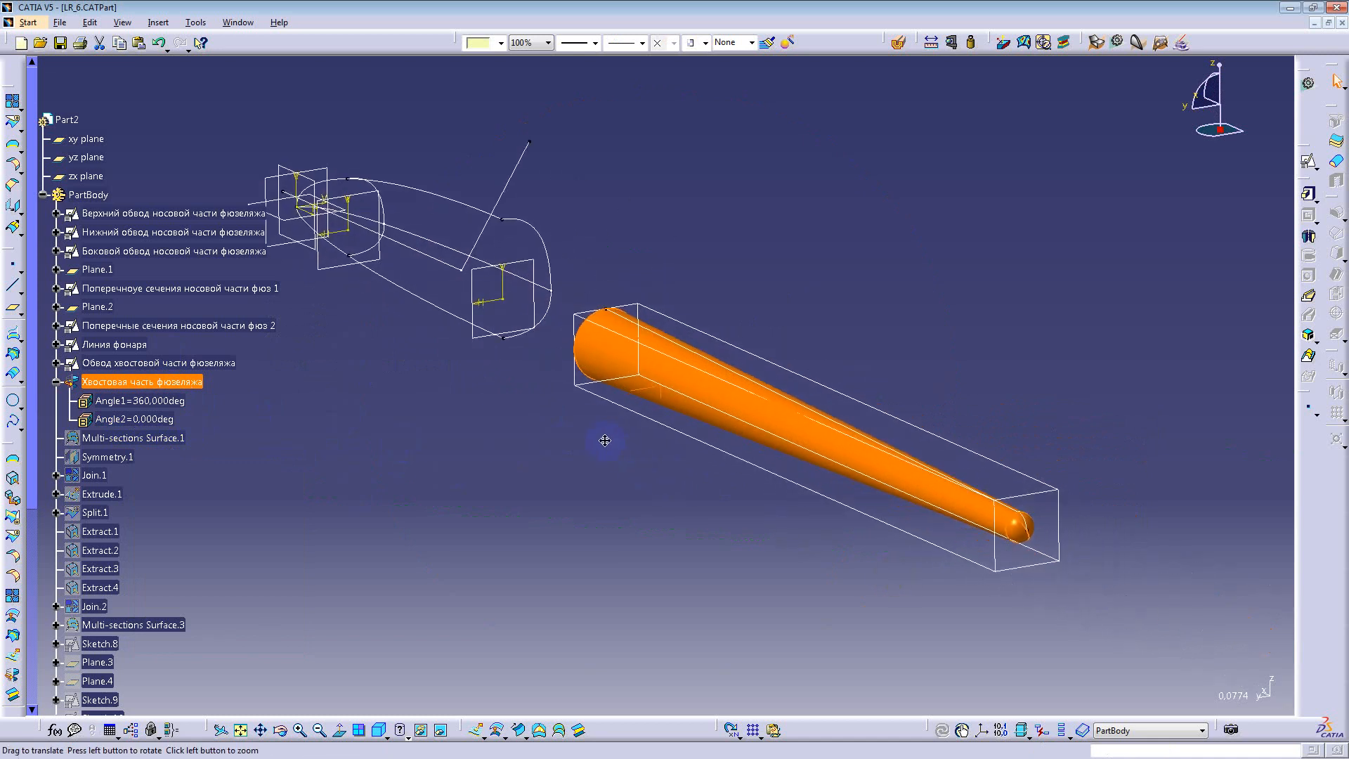
left_click(641, 475)
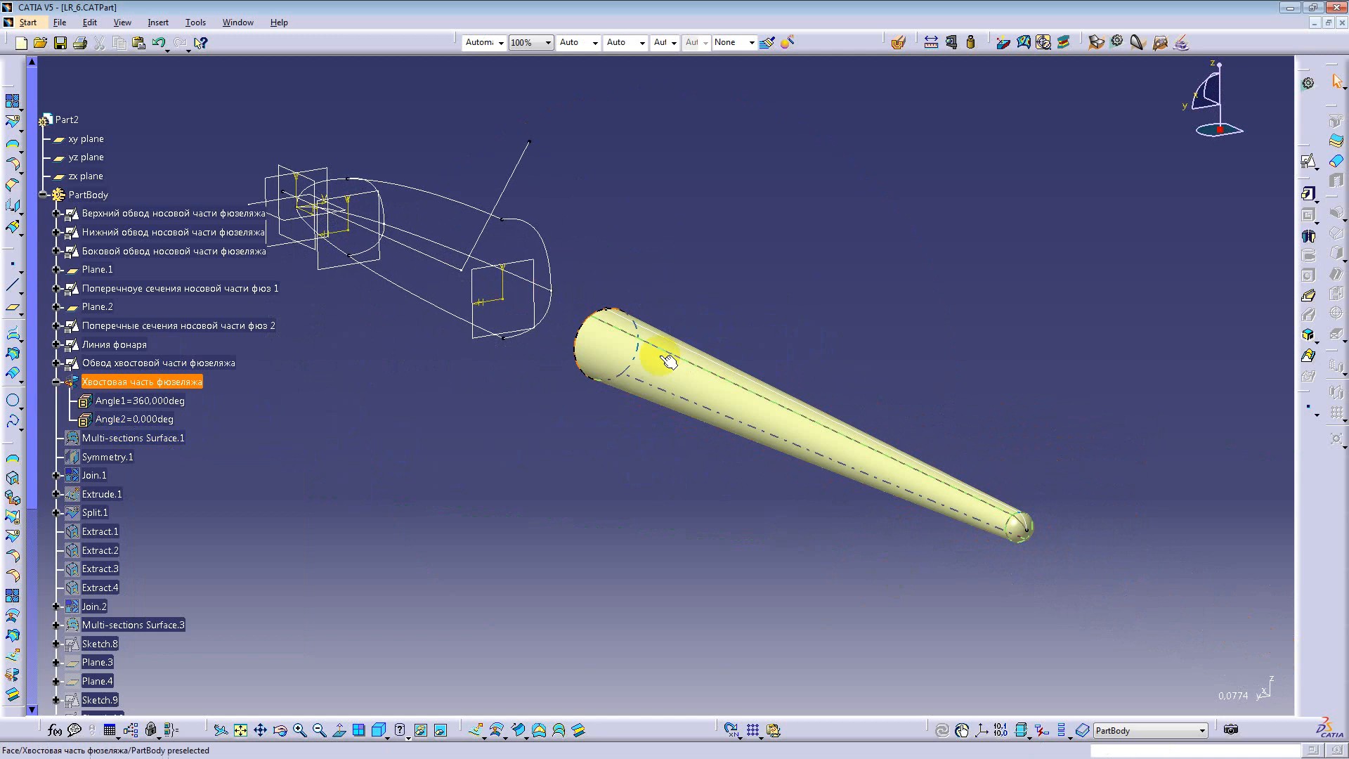
left_click(646, 368)
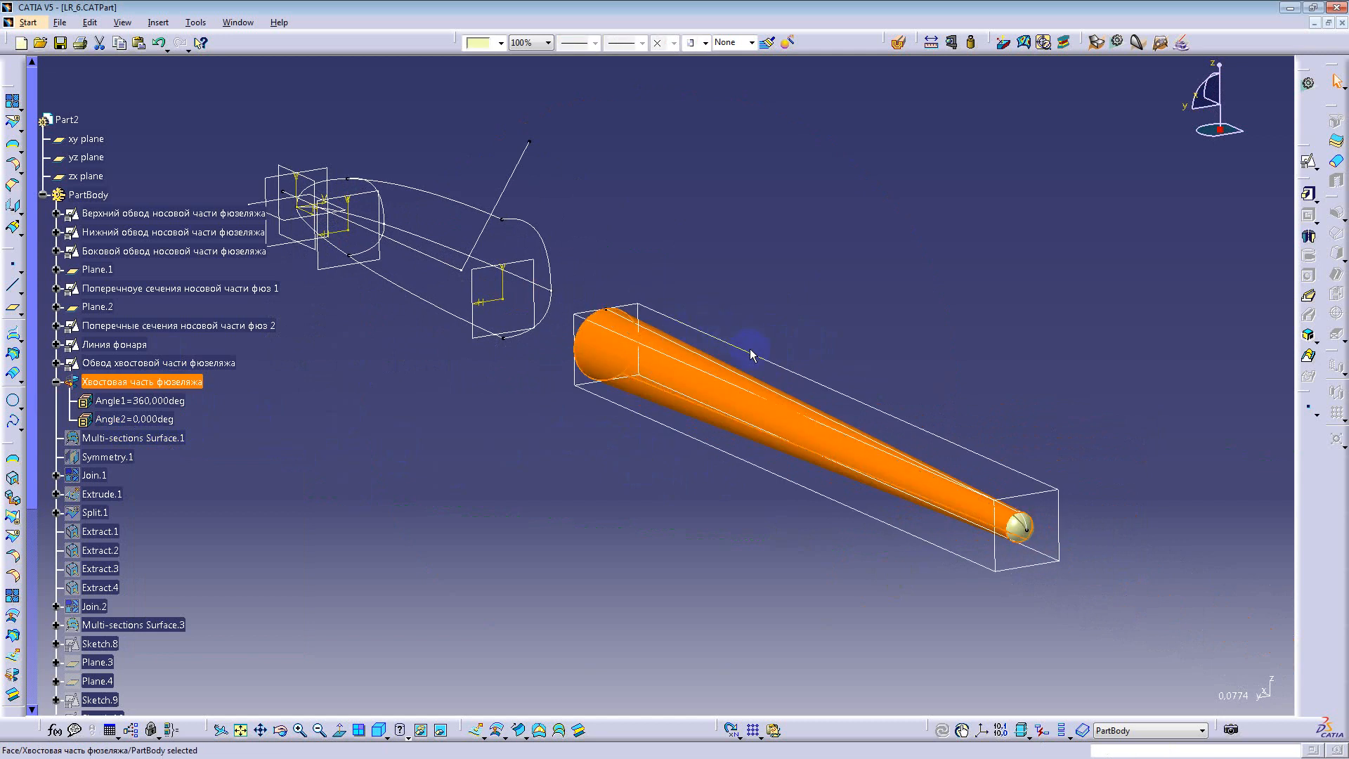
middle_click_drag(626, 385, 1184, 483)
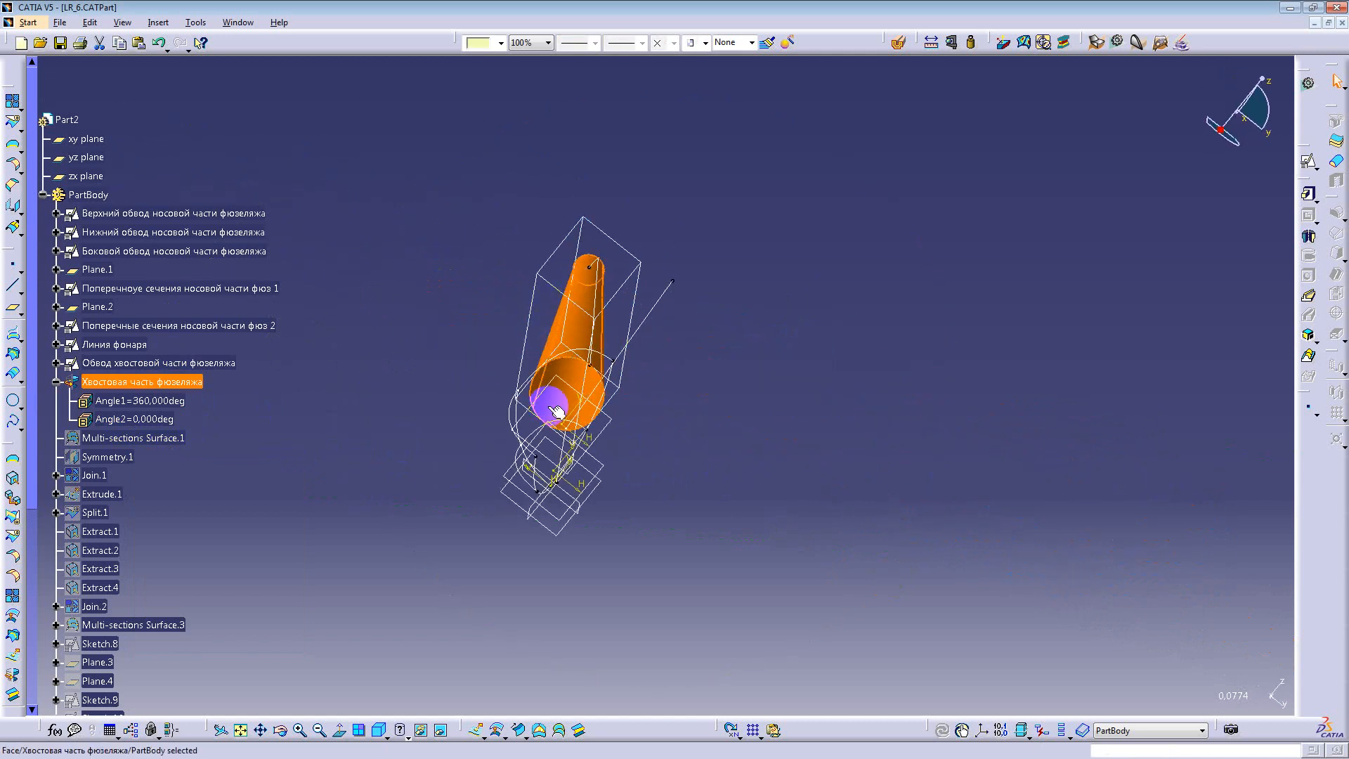
middle_click_drag(556, 411, 83, 402)
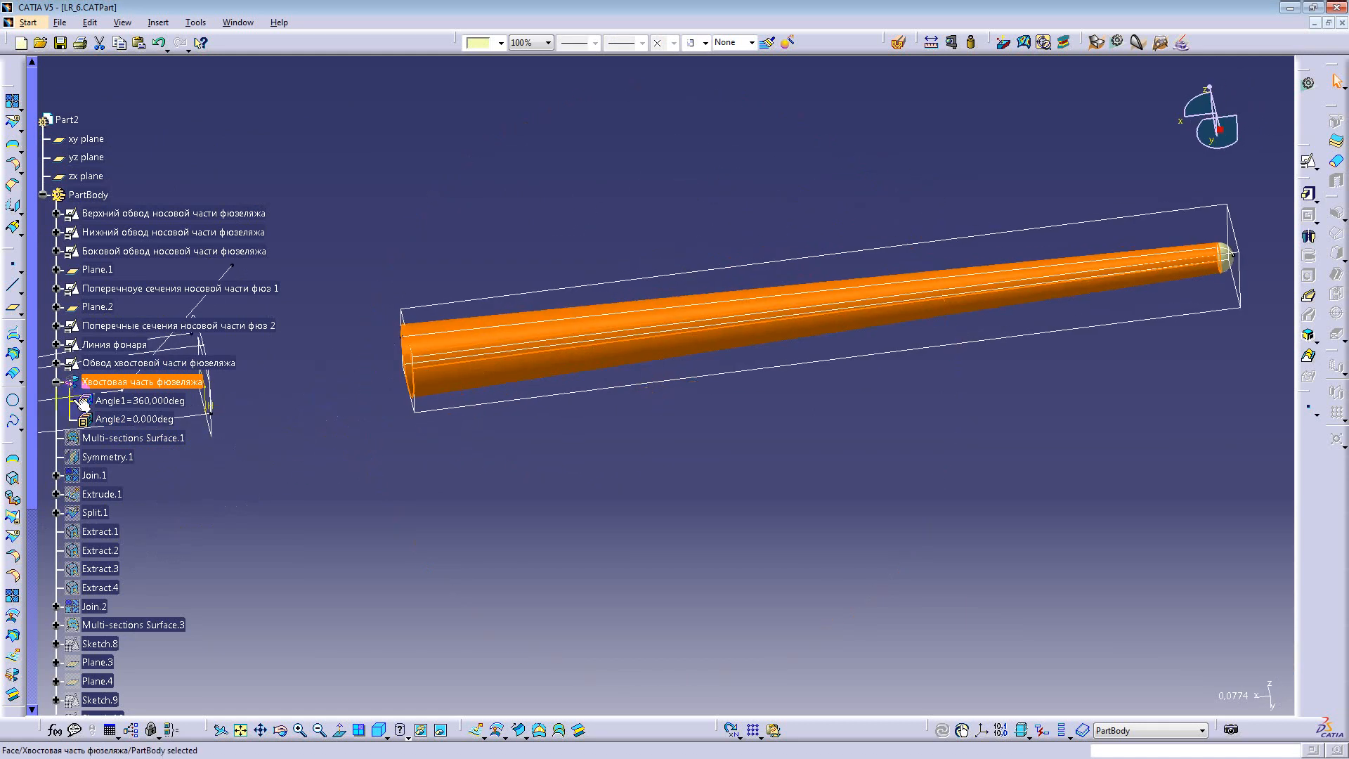
Step: Show Multi-sections Surface.1 and view the nose wireframe it is built from at an angle
left_click(109, 438)
middle_click_drag(256, 491, 886, 528)
key("space")
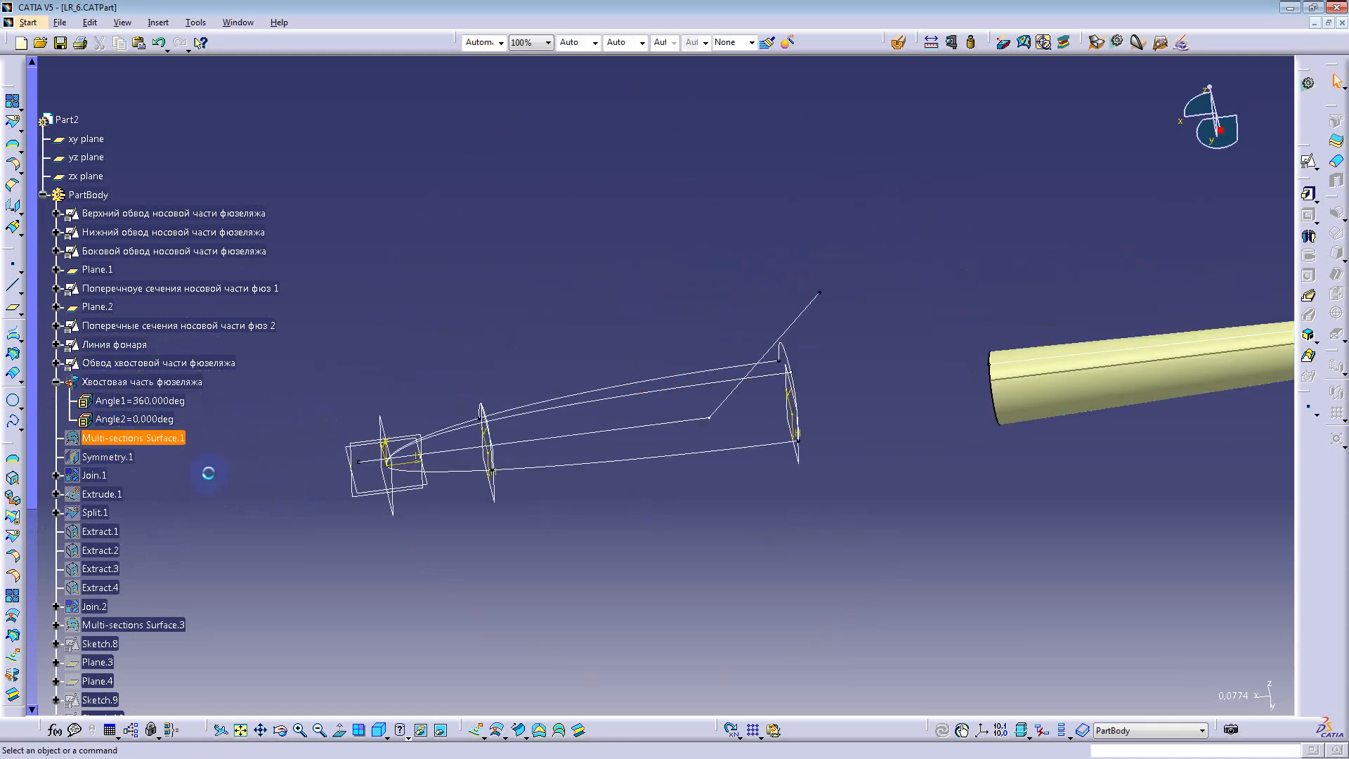
middle_click_drag(783, 517, 595, 408)
left_click(710, 386)
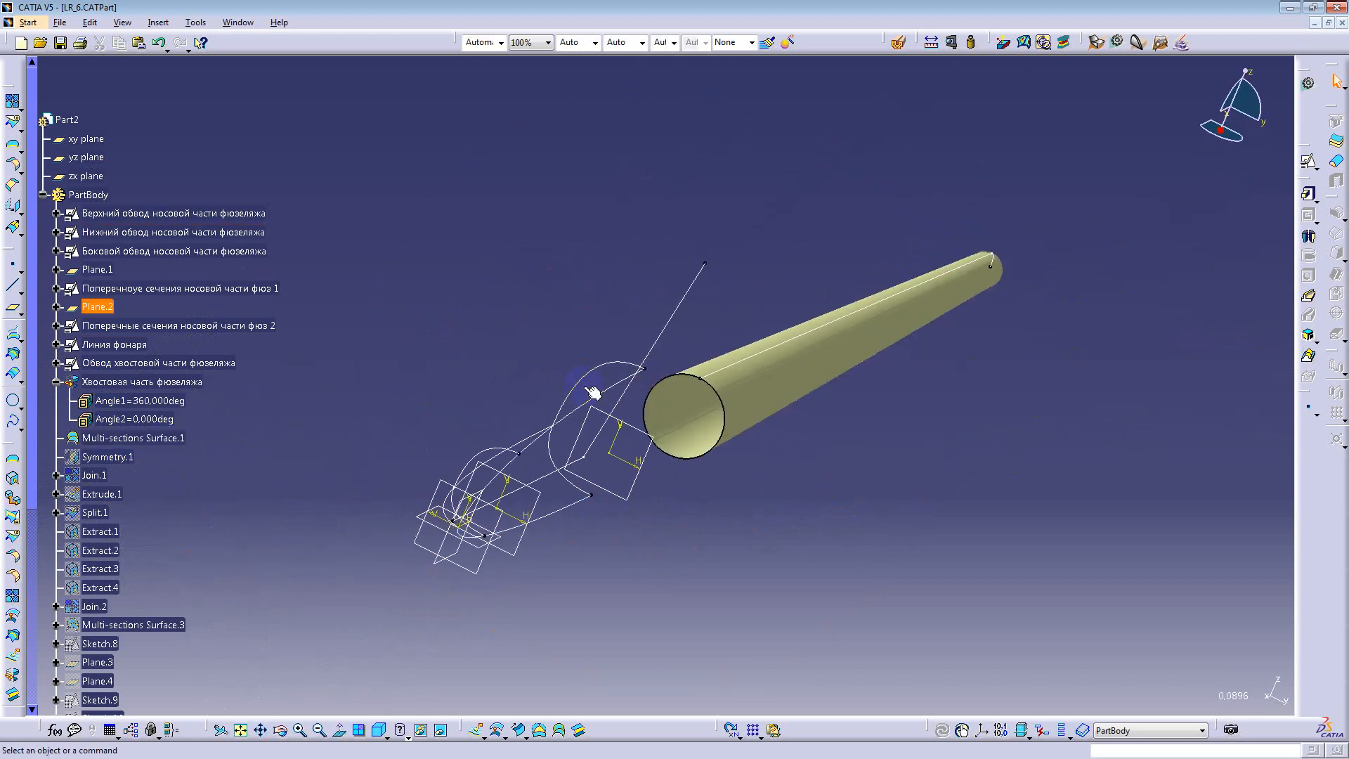
Step: Inspect the sections and guide curves in the definition of Multi-sections Surface.1 and close it without changes
left_click(113, 437)
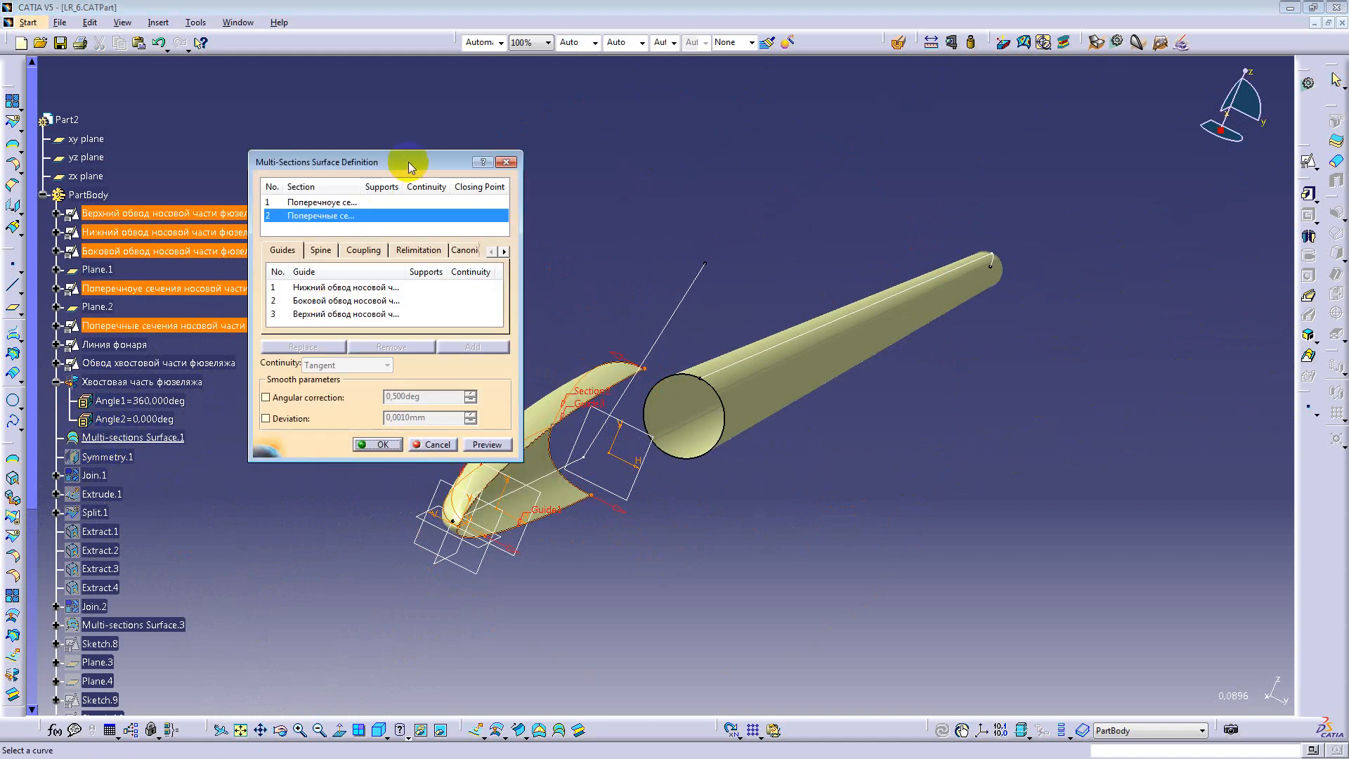
left_click_drag(411, 167, 344, 162)
left_click(247, 198)
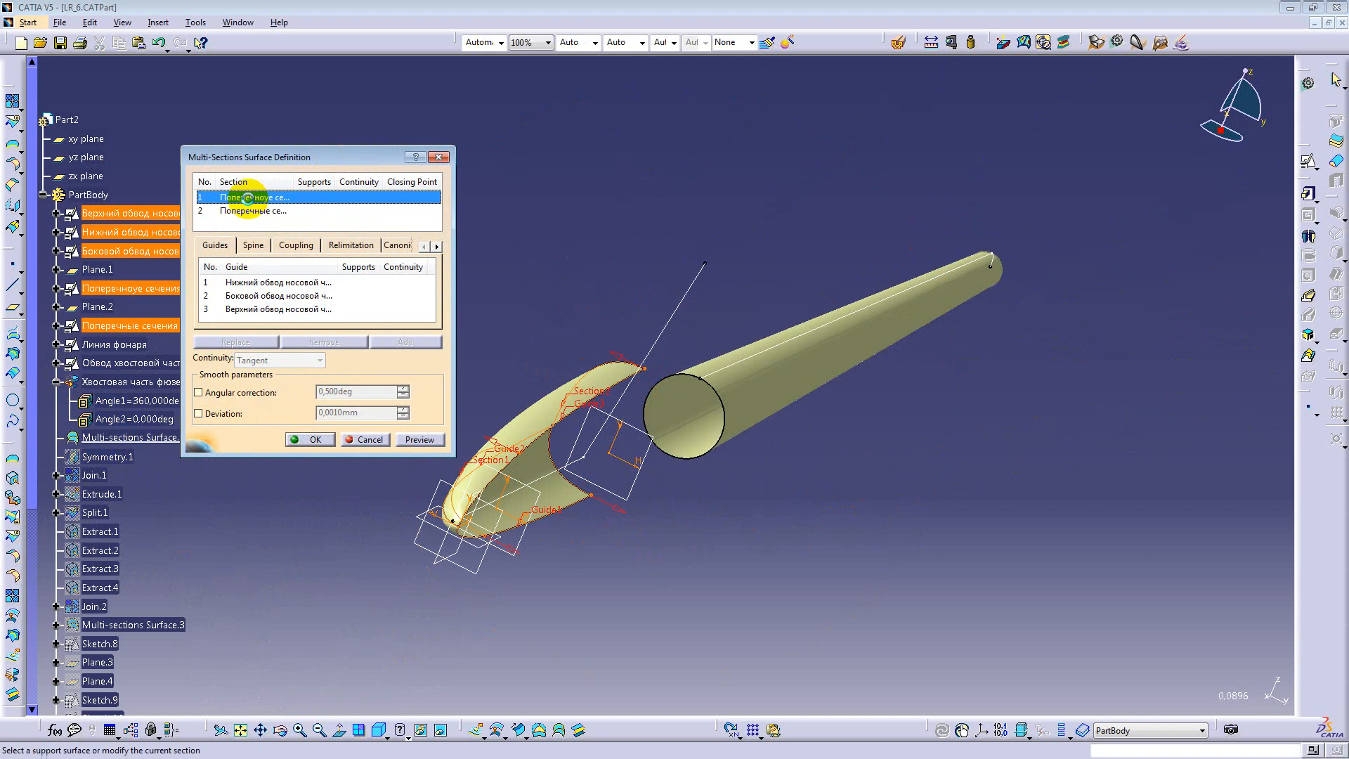
left_click(253, 211)
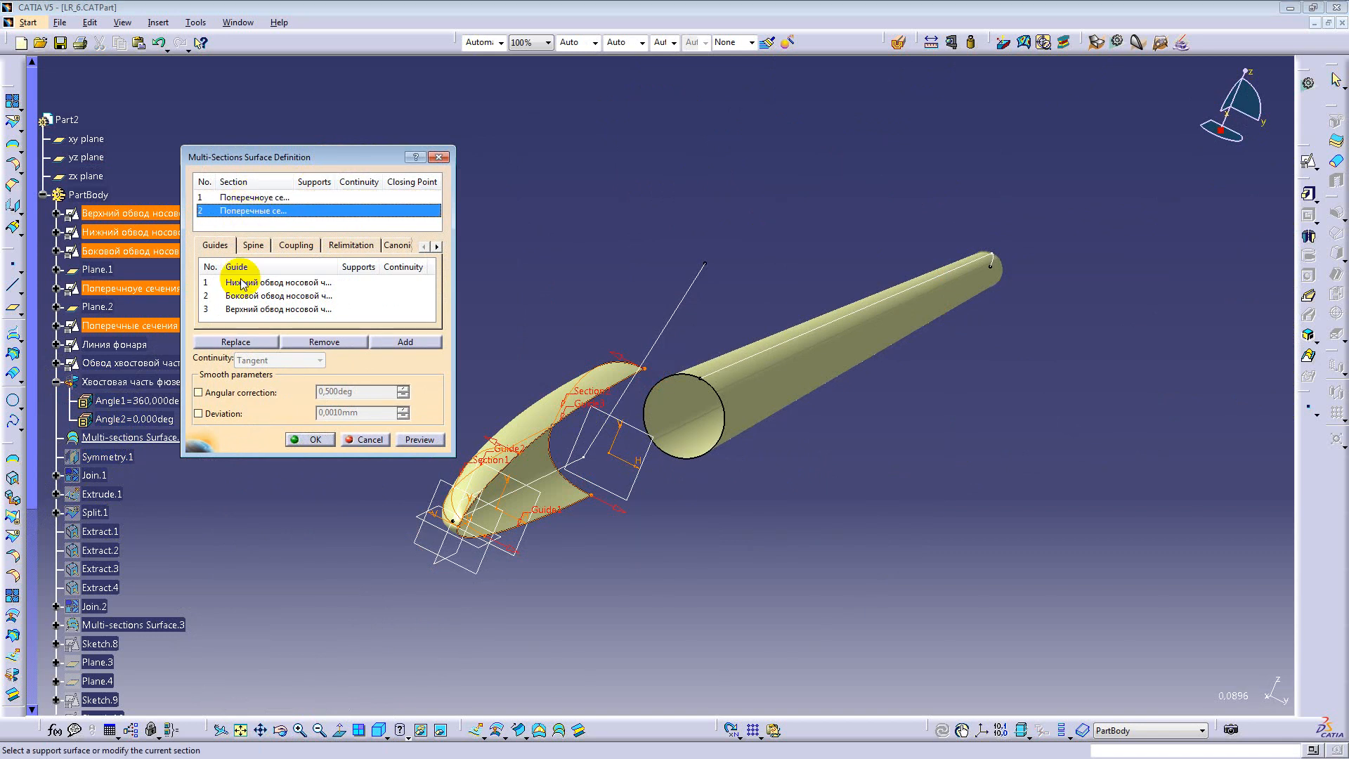
left_click(365, 439)
Step: Highlight the nose surface, its second cross-section and its guide contours, and examine how they fit together in the wireframe
left_click(603, 372)
key("space")
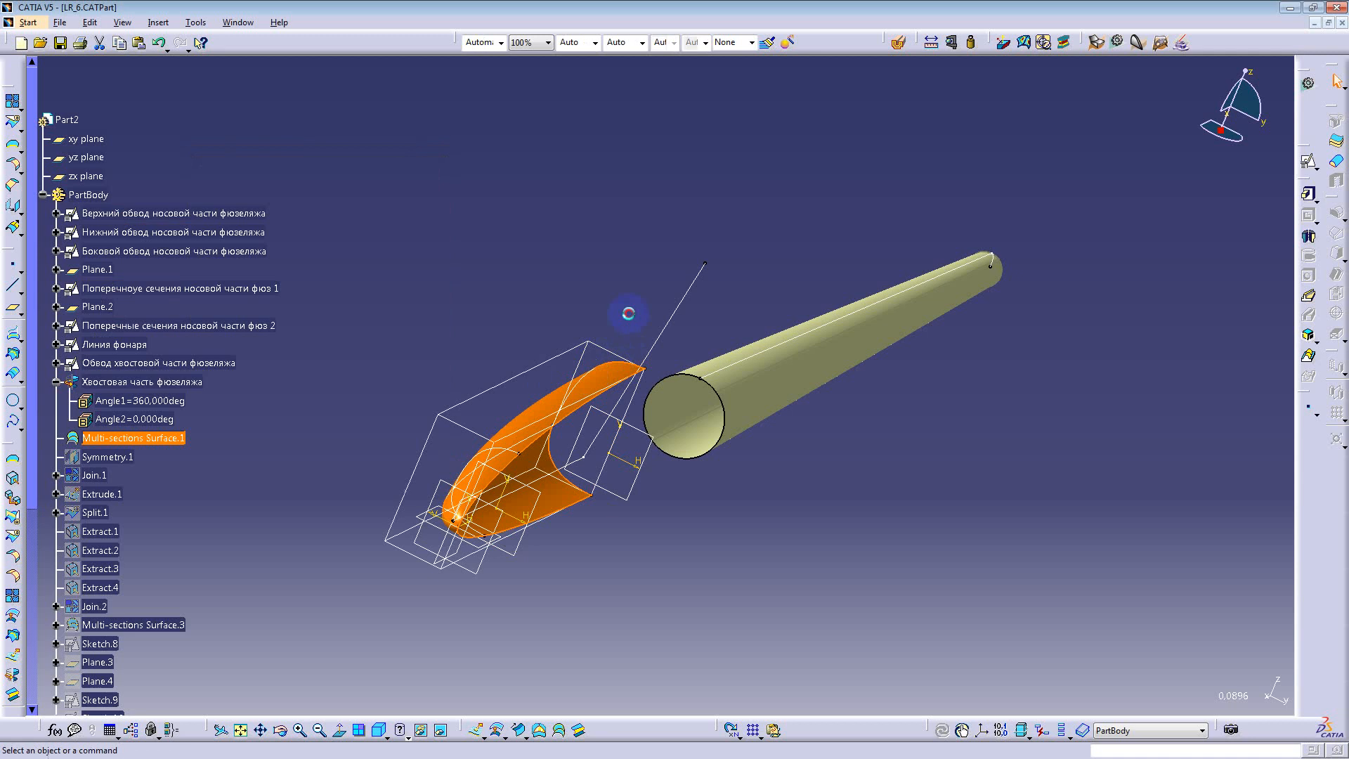
middle_click_drag(606, 488, 627, 322)
left_click(257, 506)
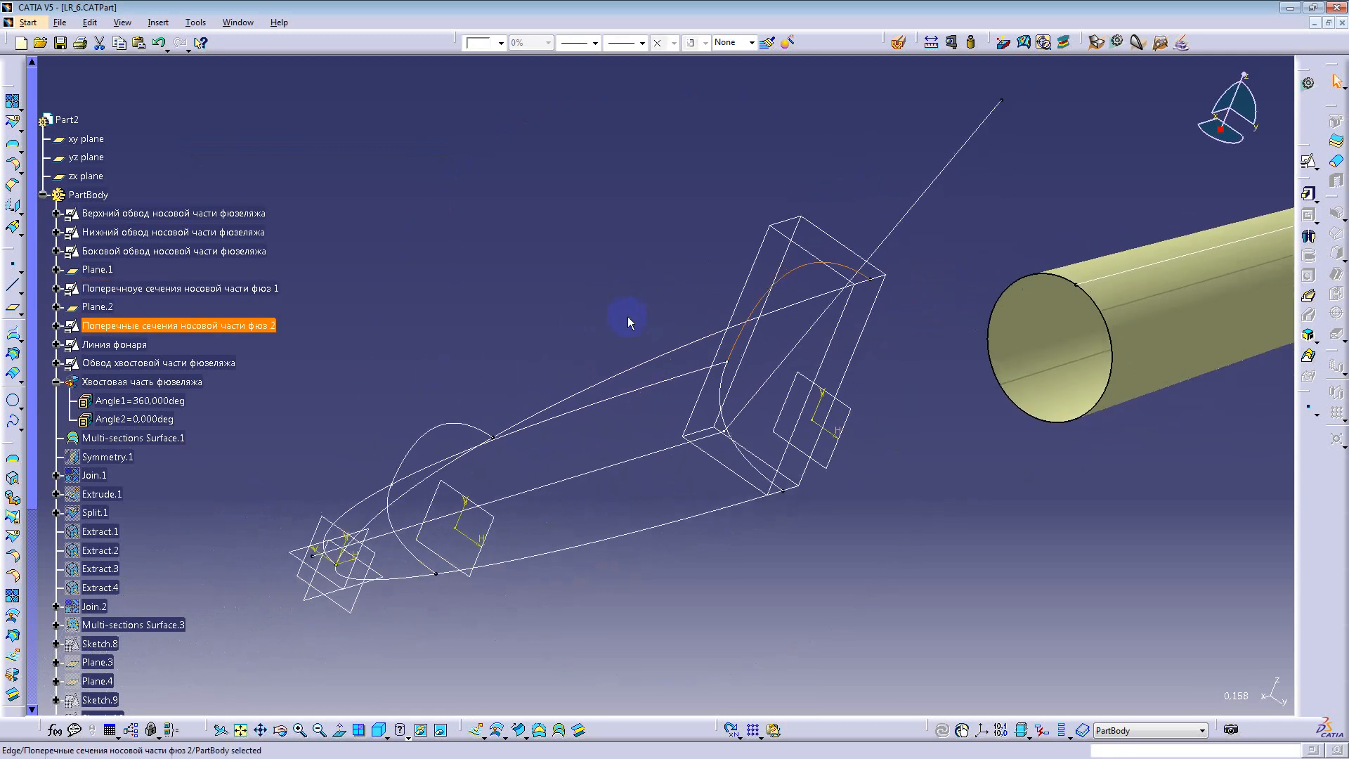
middle_click_drag(597, 398, 563, 387)
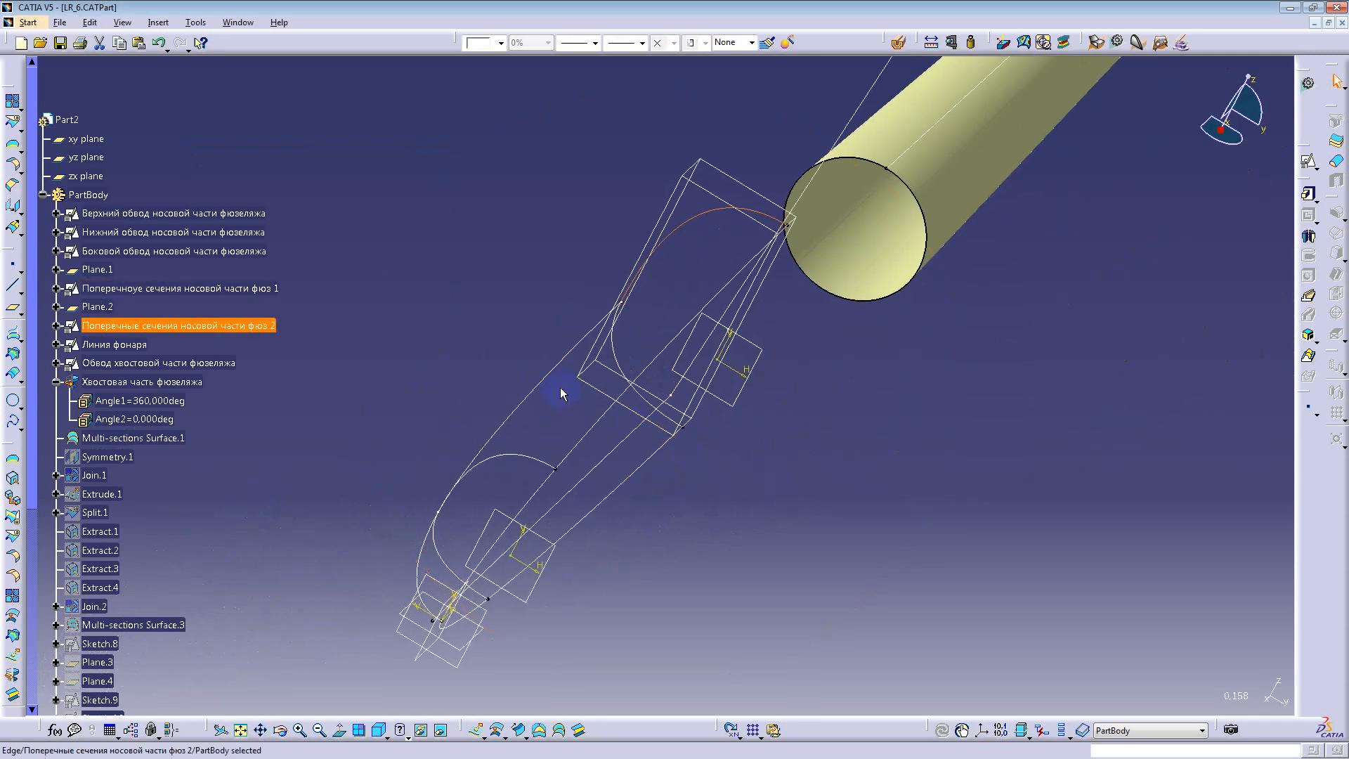
left_click(542, 383)
middle_click_drag(611, 443, 630, 525)
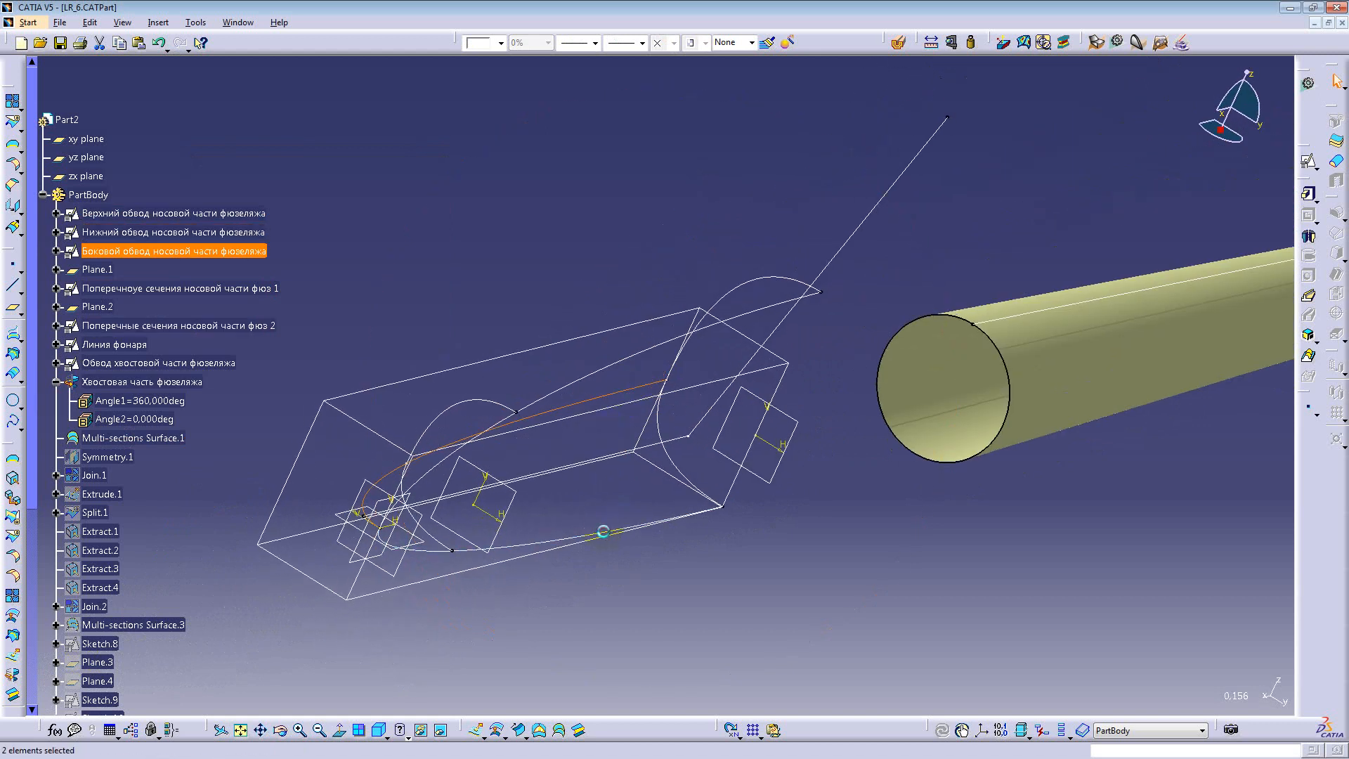
left_click(673, 343, "ctrl")
left_click(560, 277)
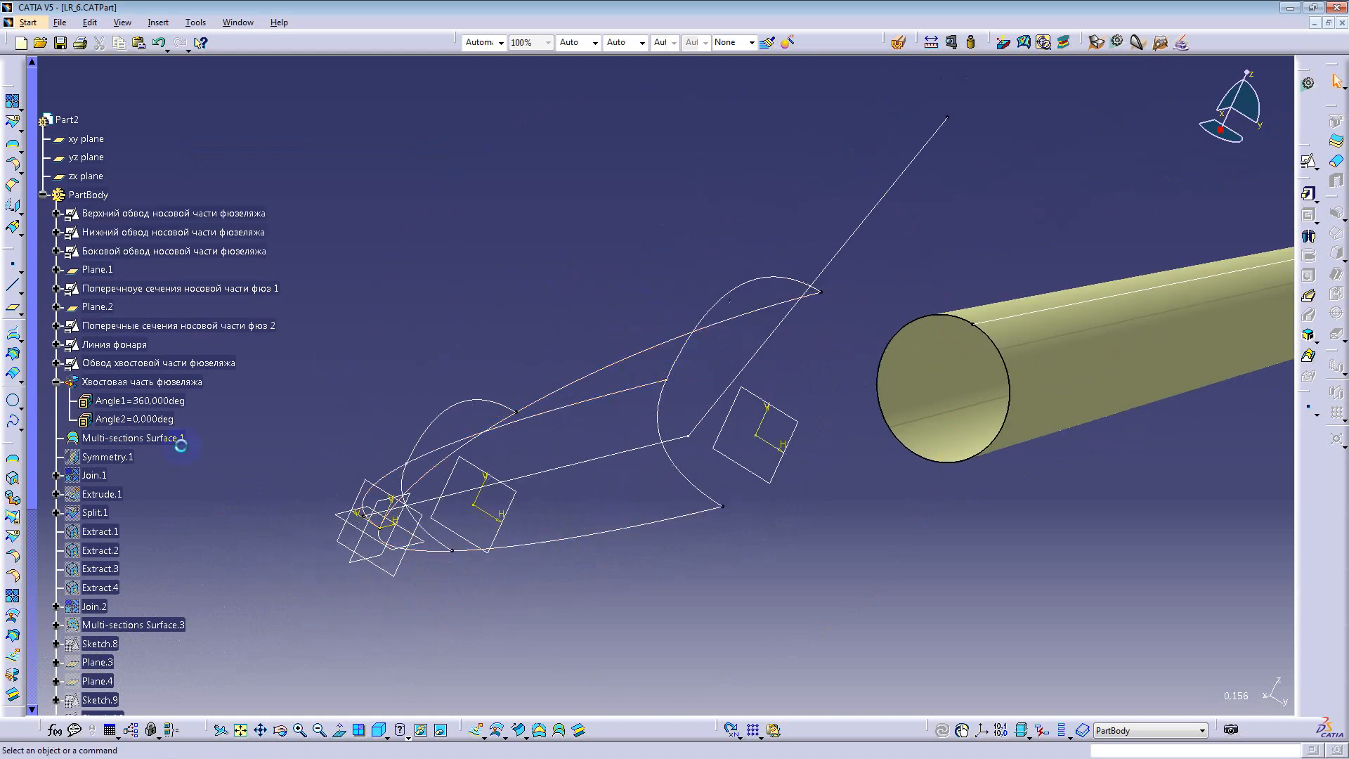
Step: Define Multi-sections Surface.1 as the in-work object so the half nose surface is displayed
left_click(114, 440)
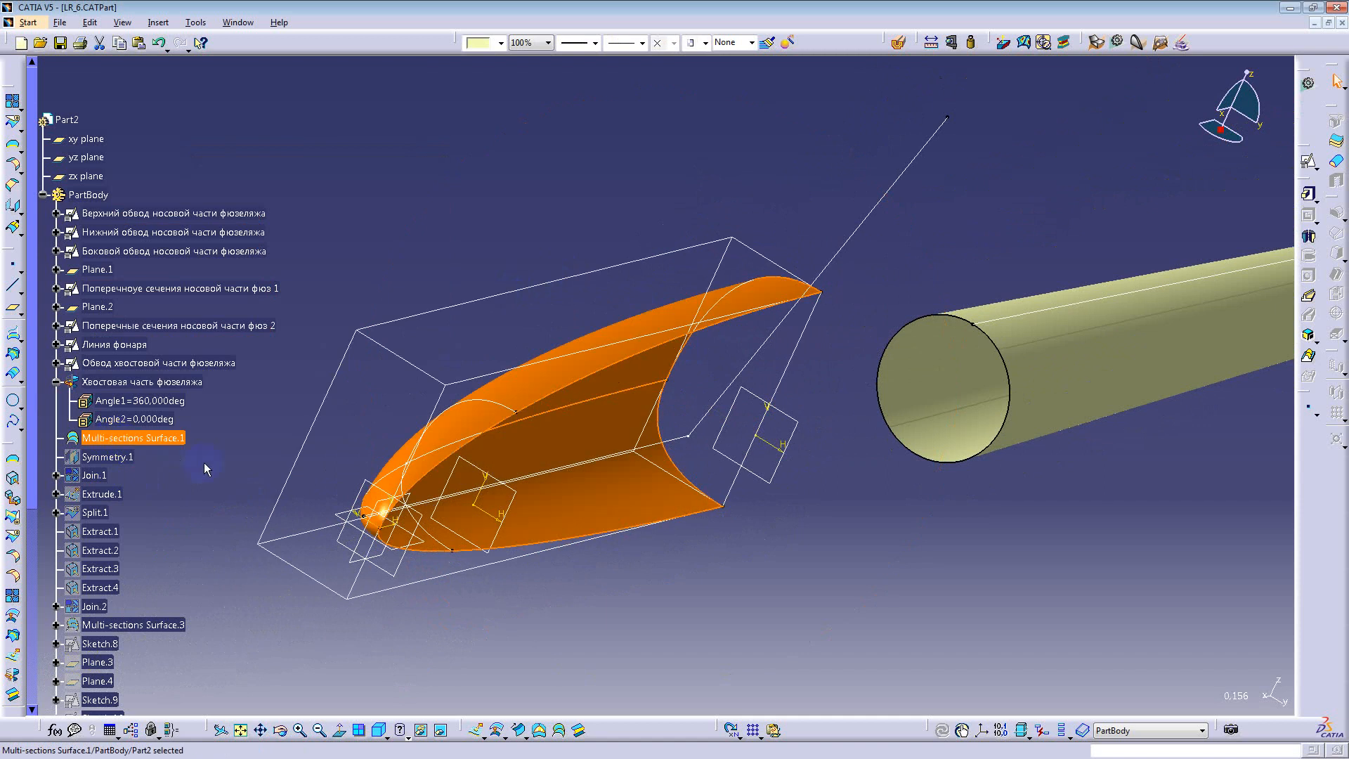
left_click(258, 462)
right_click(143, 442)
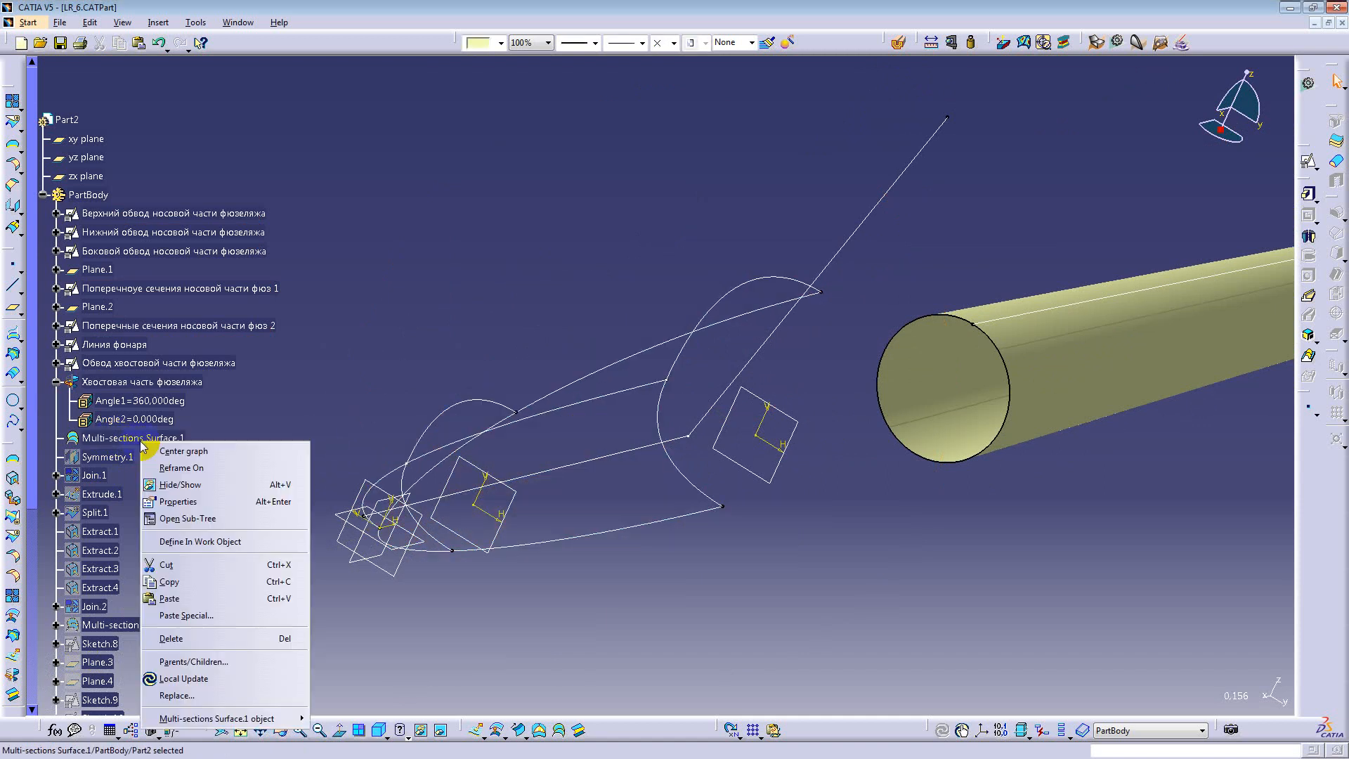
left_click(184, 541)
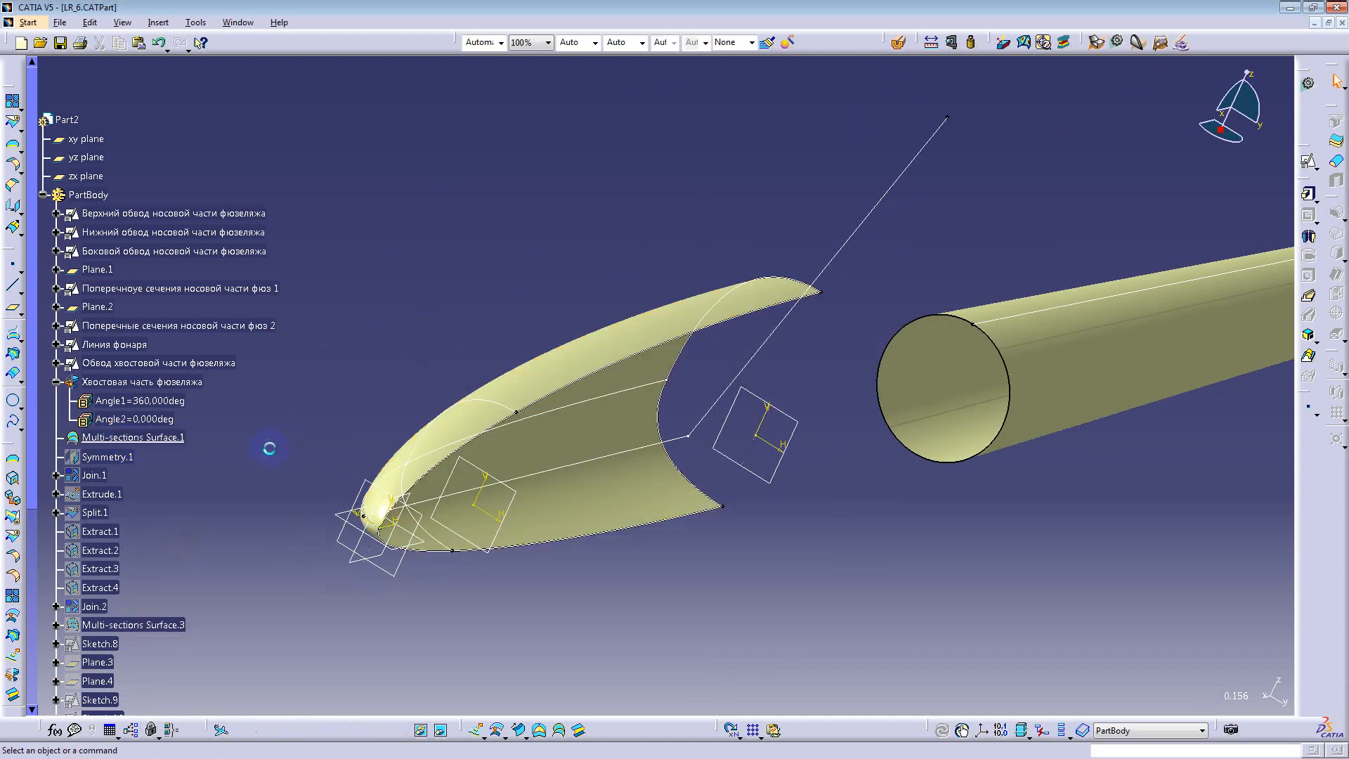
middle_click_drag(504, 434, 422, 464)
Step: Show Symmetry.1 and define it as the in-work object to display the mirrored half of the nose
left_click(102, 456)
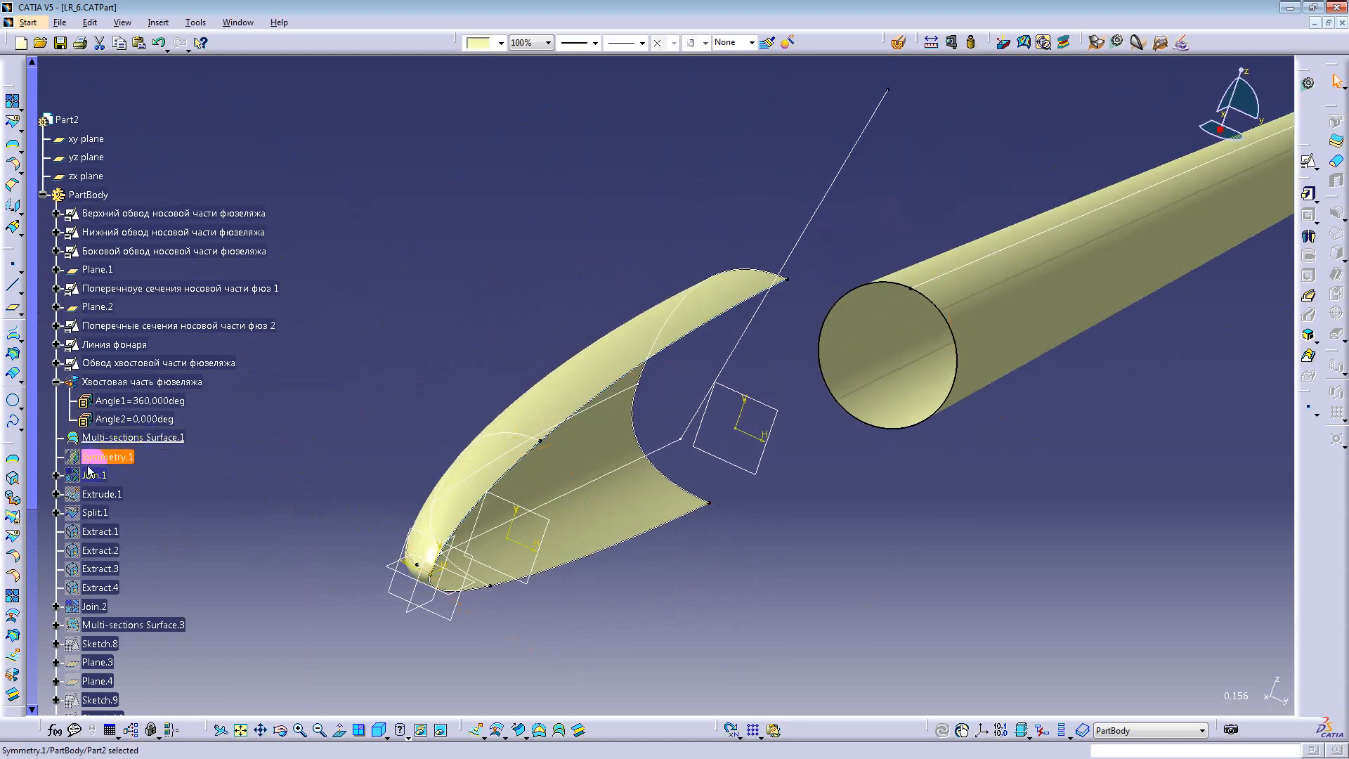
key("Delete")
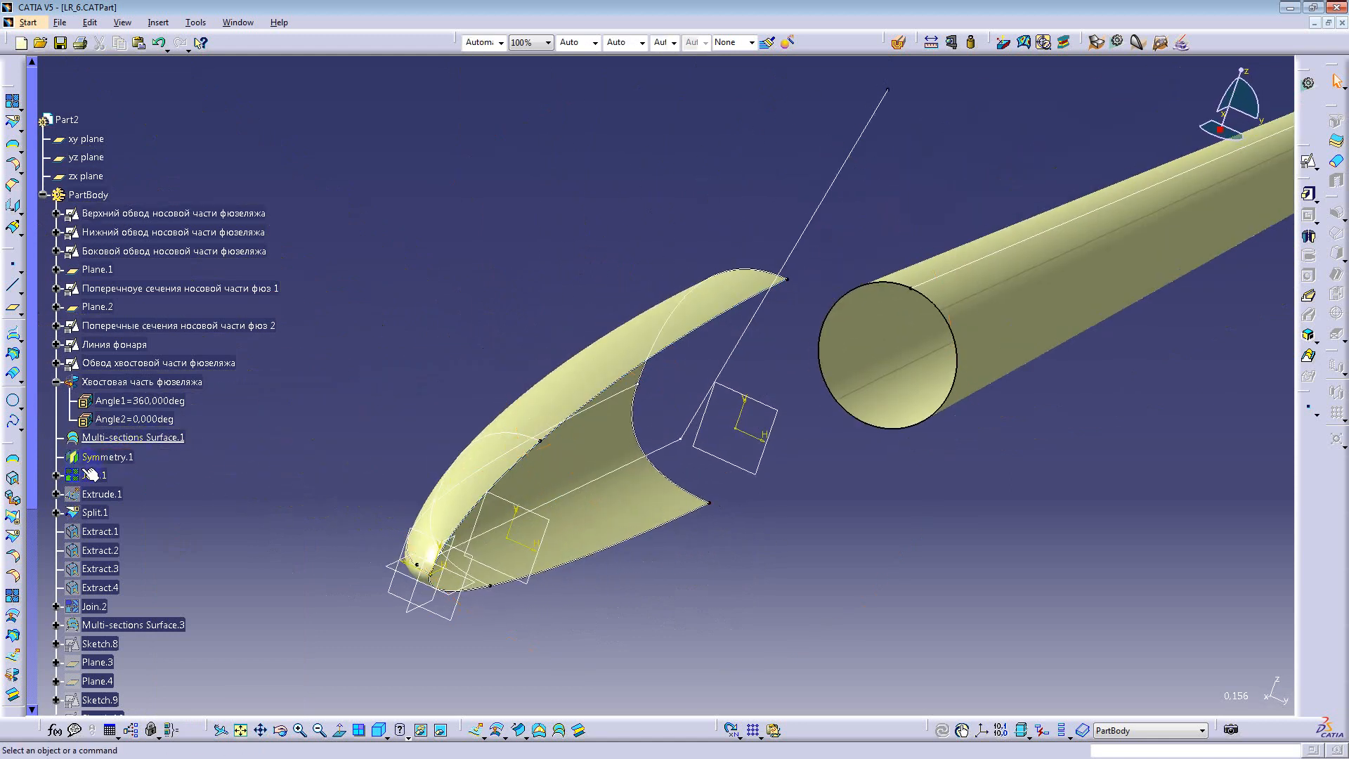
right_click(102, 456)
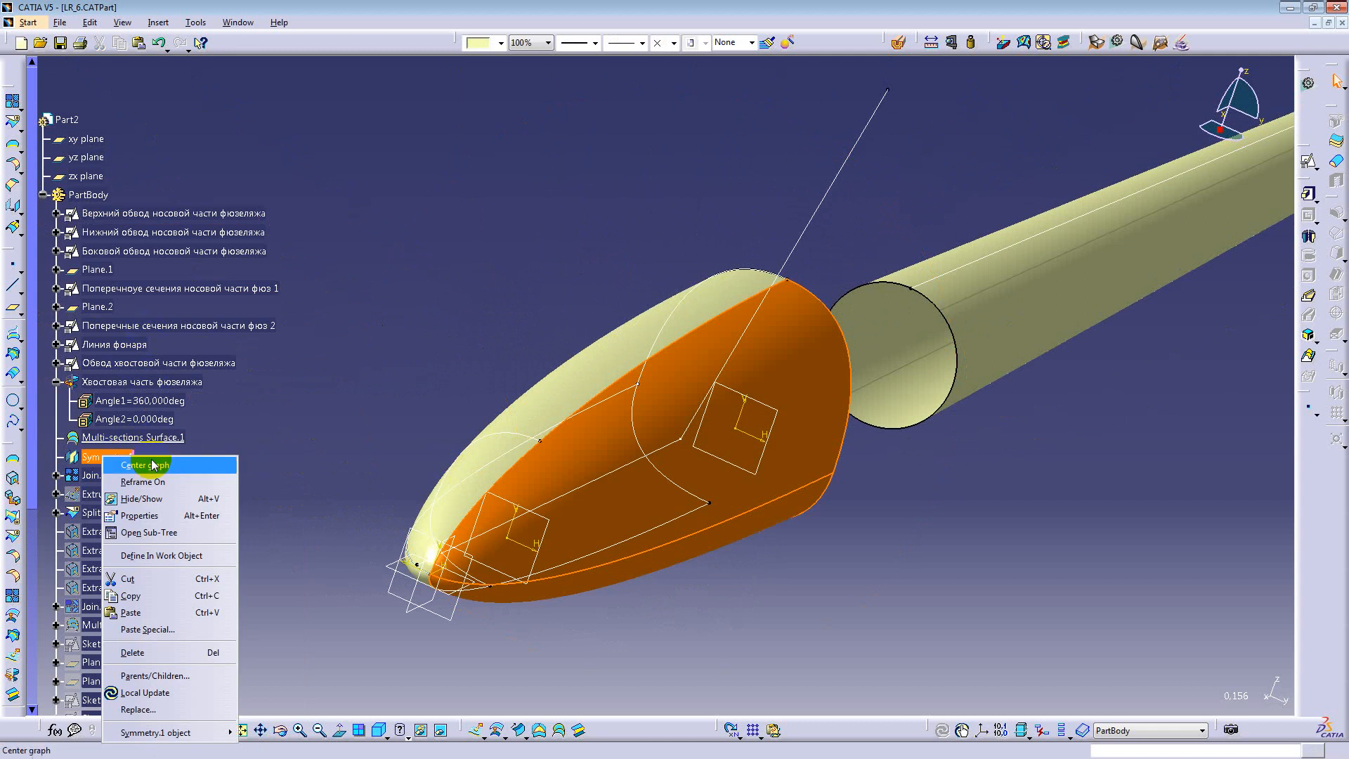
left_click(158, 554)
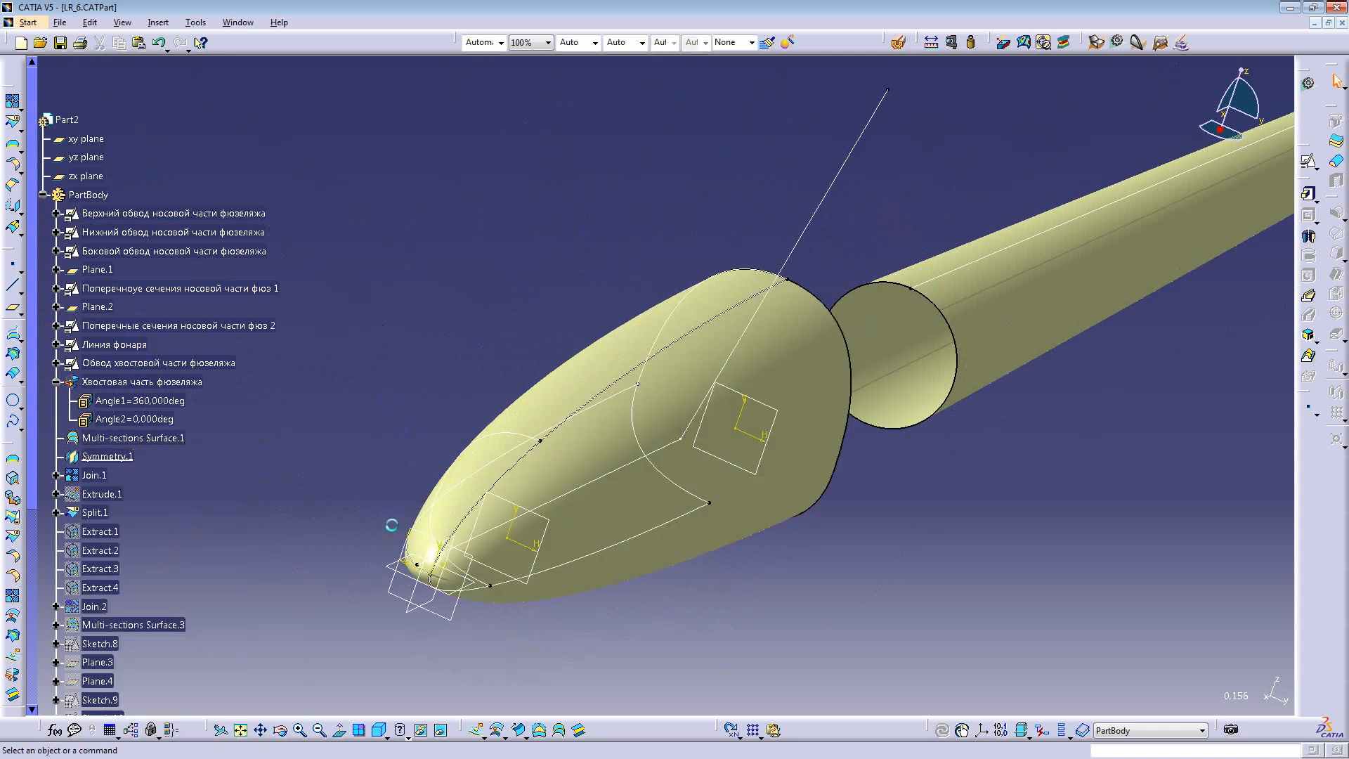
middle_click_drag(471, 467, 518, 343)
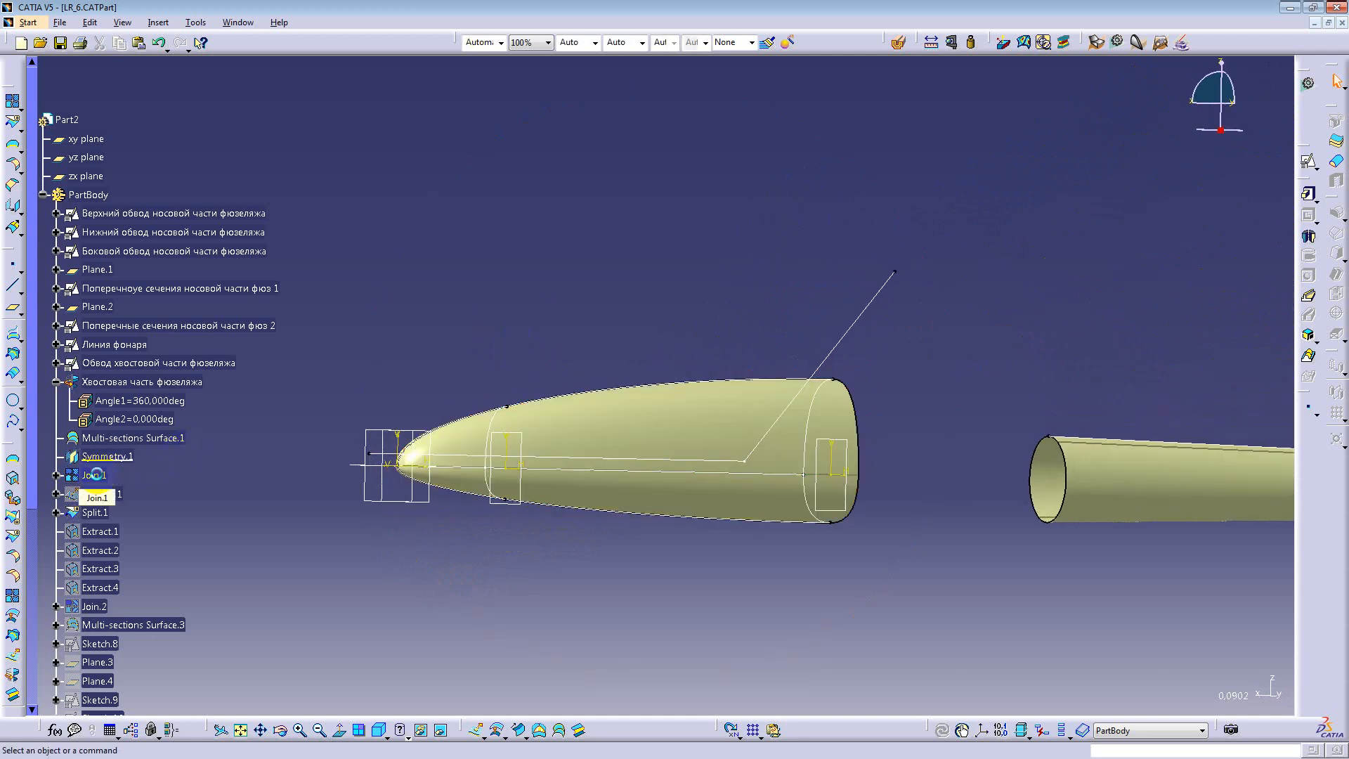
Step: Define Join.1 as the in-work object and examine the joined nose surface from an angle
right_click(106, 477)
left_click(133, 288)
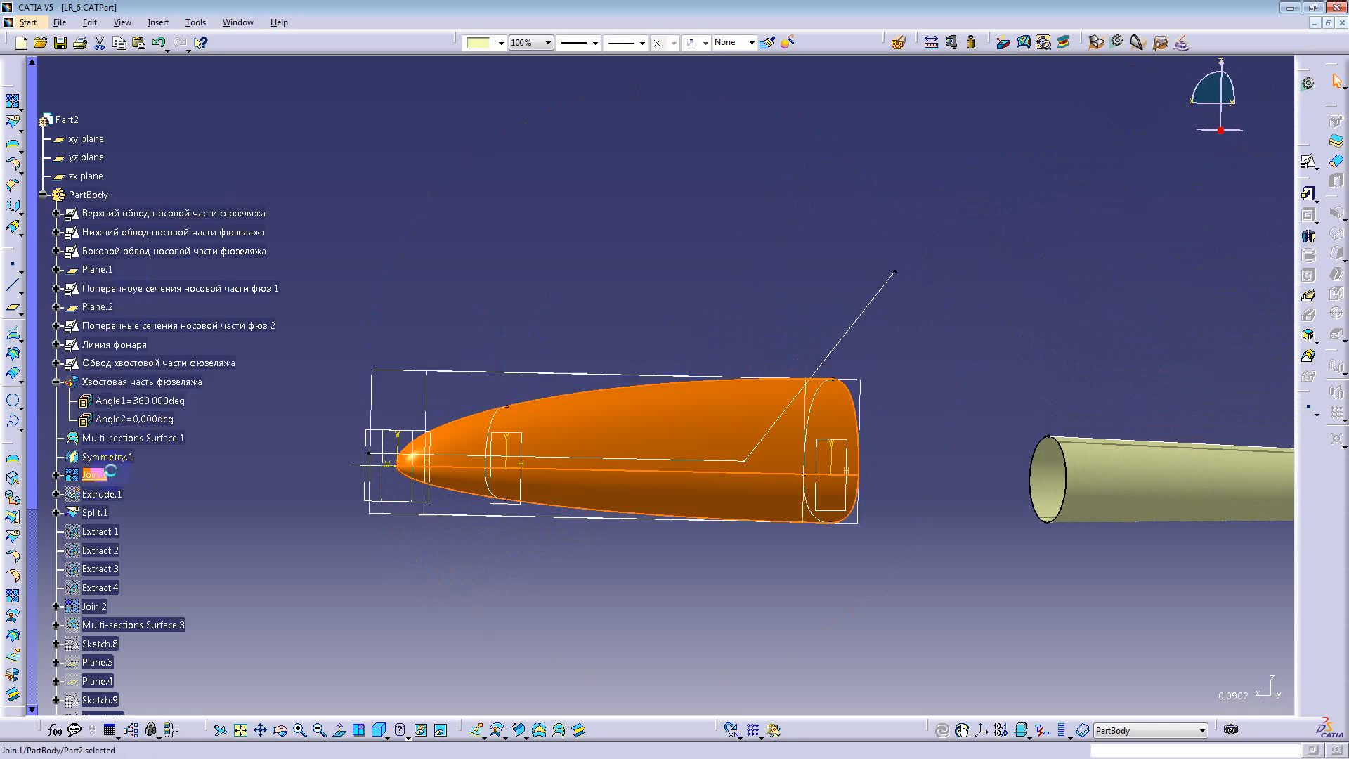
left_click(503, 436)
middle_click_drag(503, 436, 758, 341)
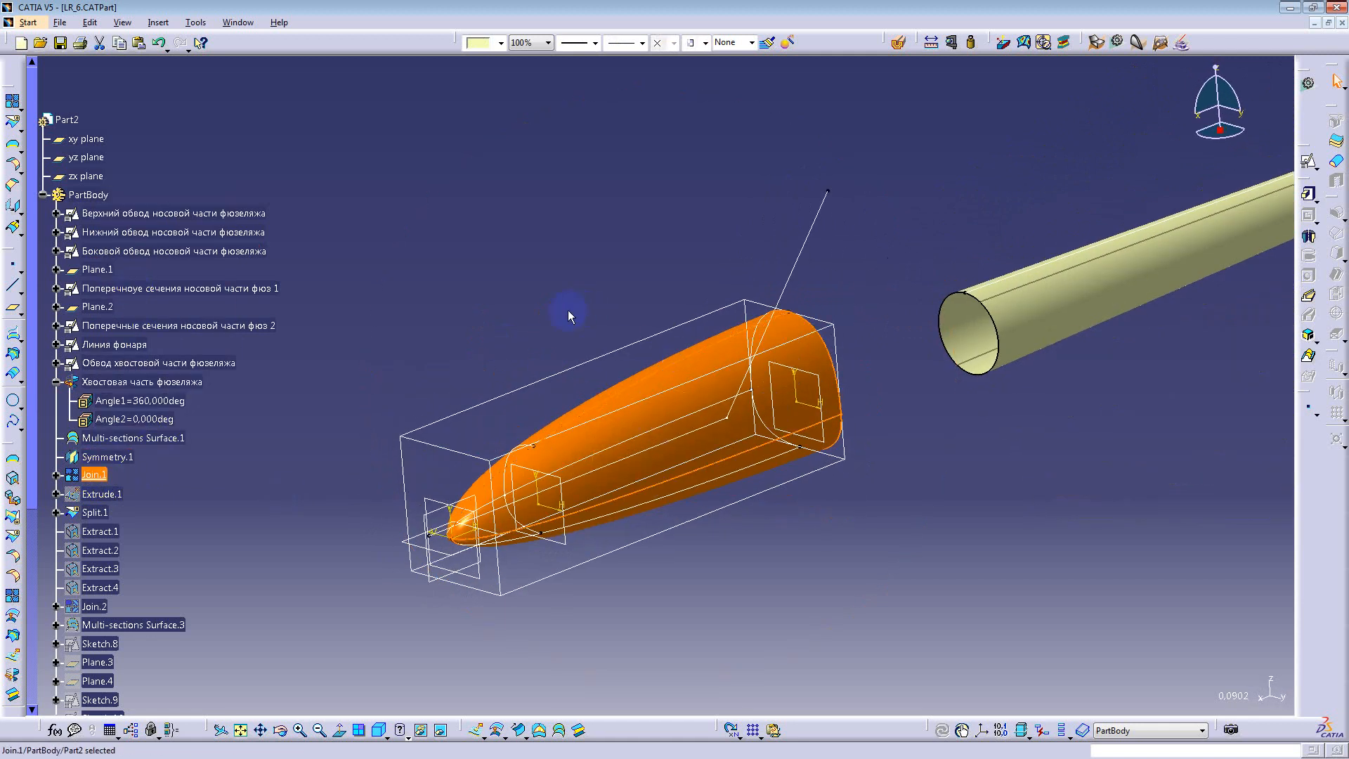
Step: Define Extrude.1 as the in-work object and highlight the canopy line Линия фонаря and the joined nose surface it crosses
right_click(105, 502)
left_click(169, 305)
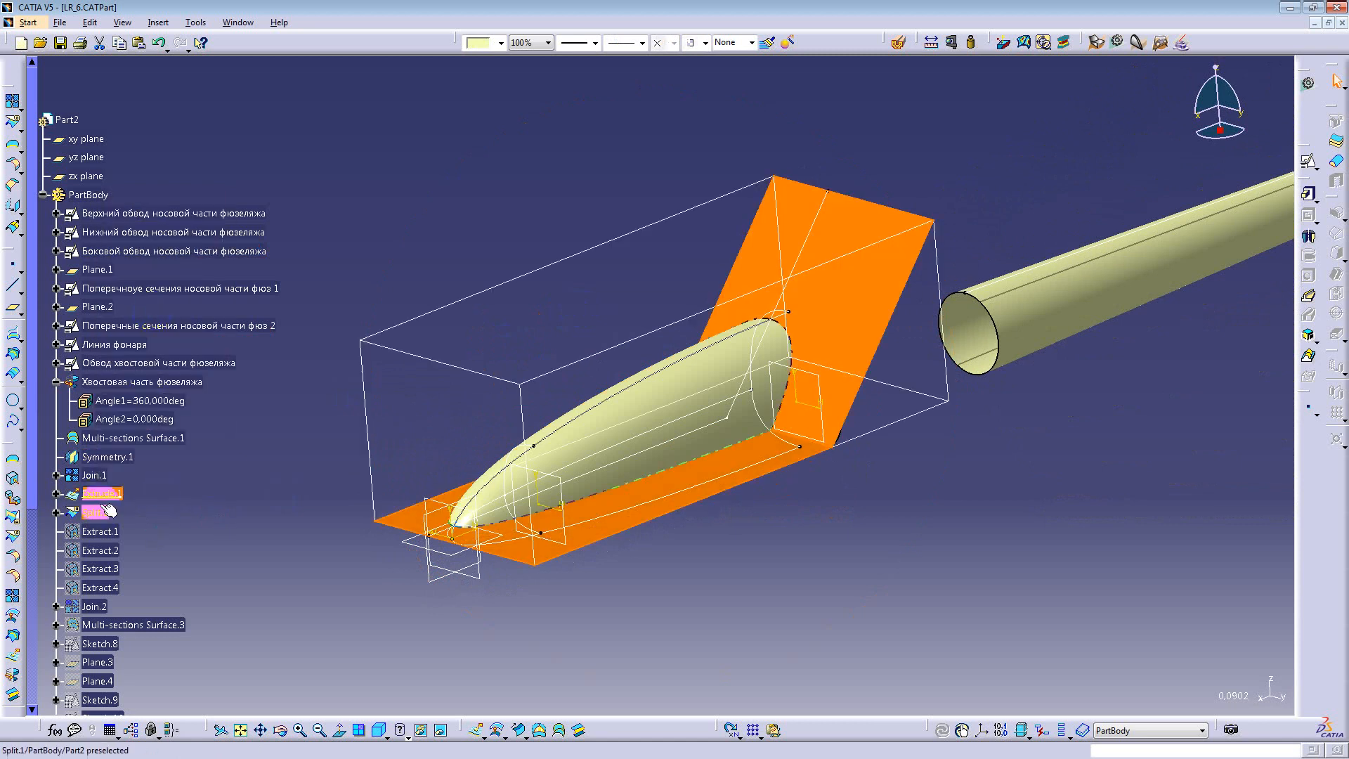
left_click(813, 216)
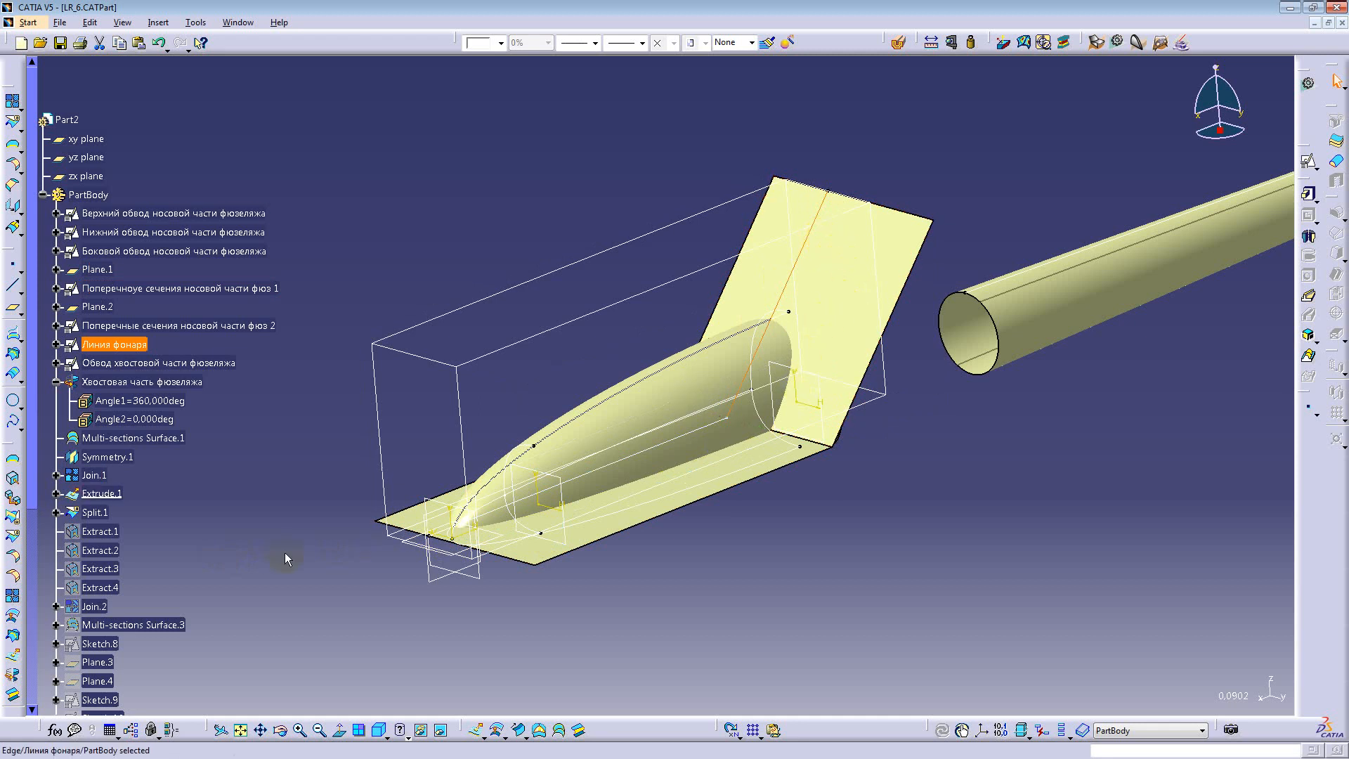
left_click(670, 402)
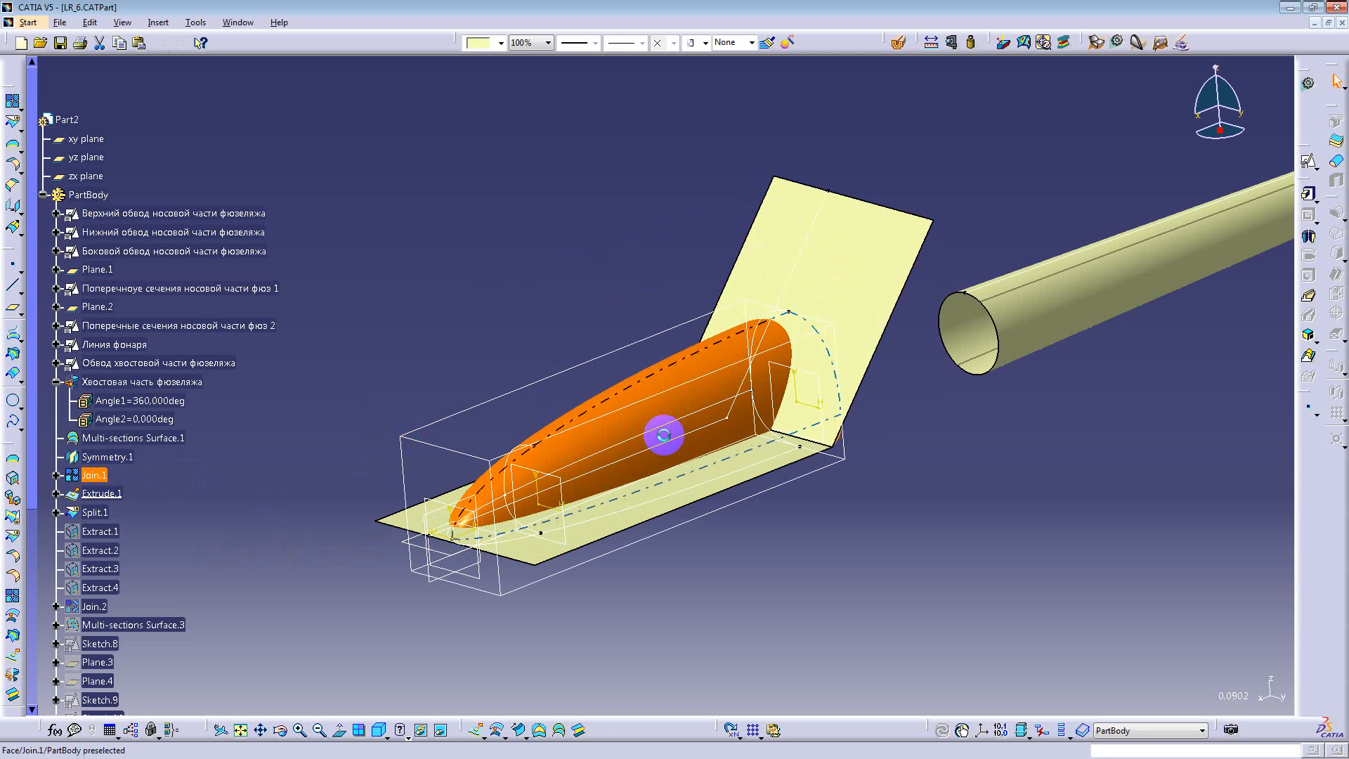
Step: Define Split.1 as the in-work object, hide Extrude.1 and highlight the split canopy surface
right_click(96, 520)
left_click(161, 326)
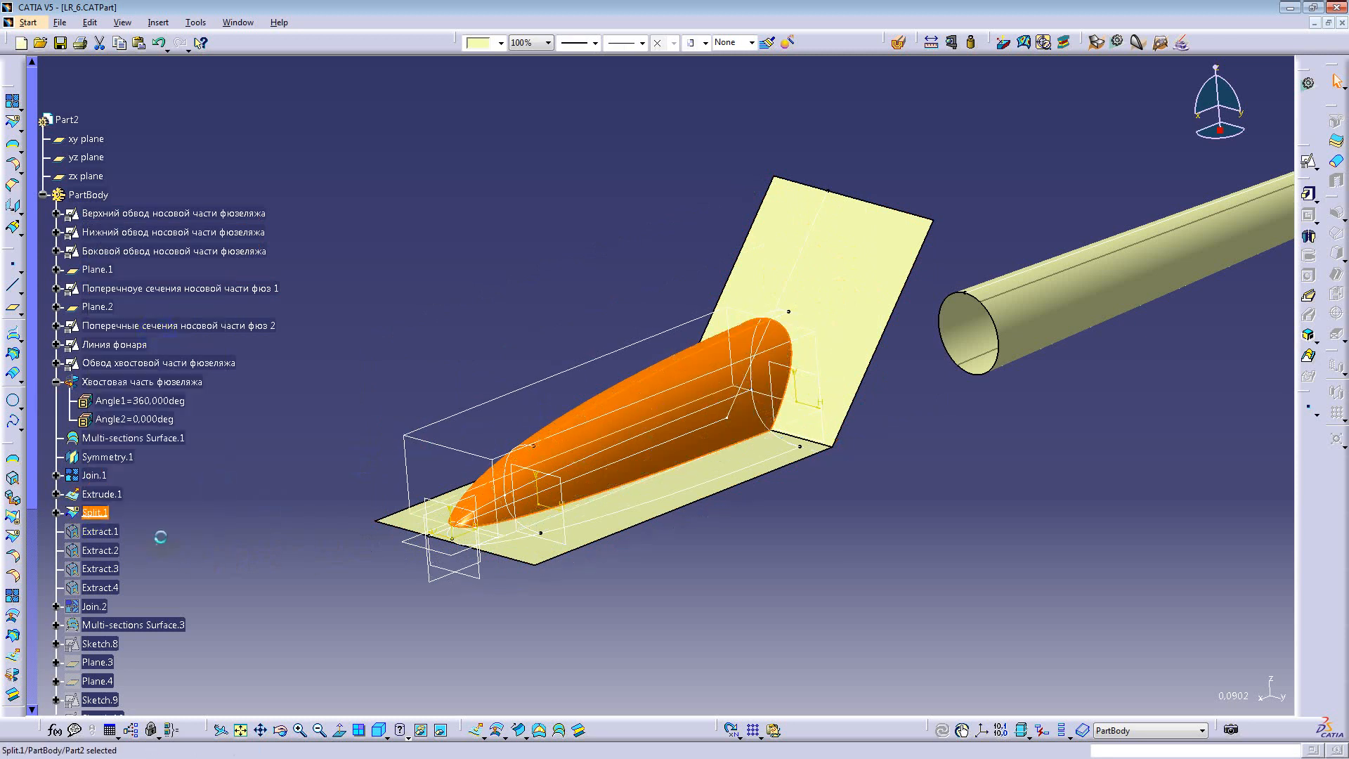
left_click(102, 495)
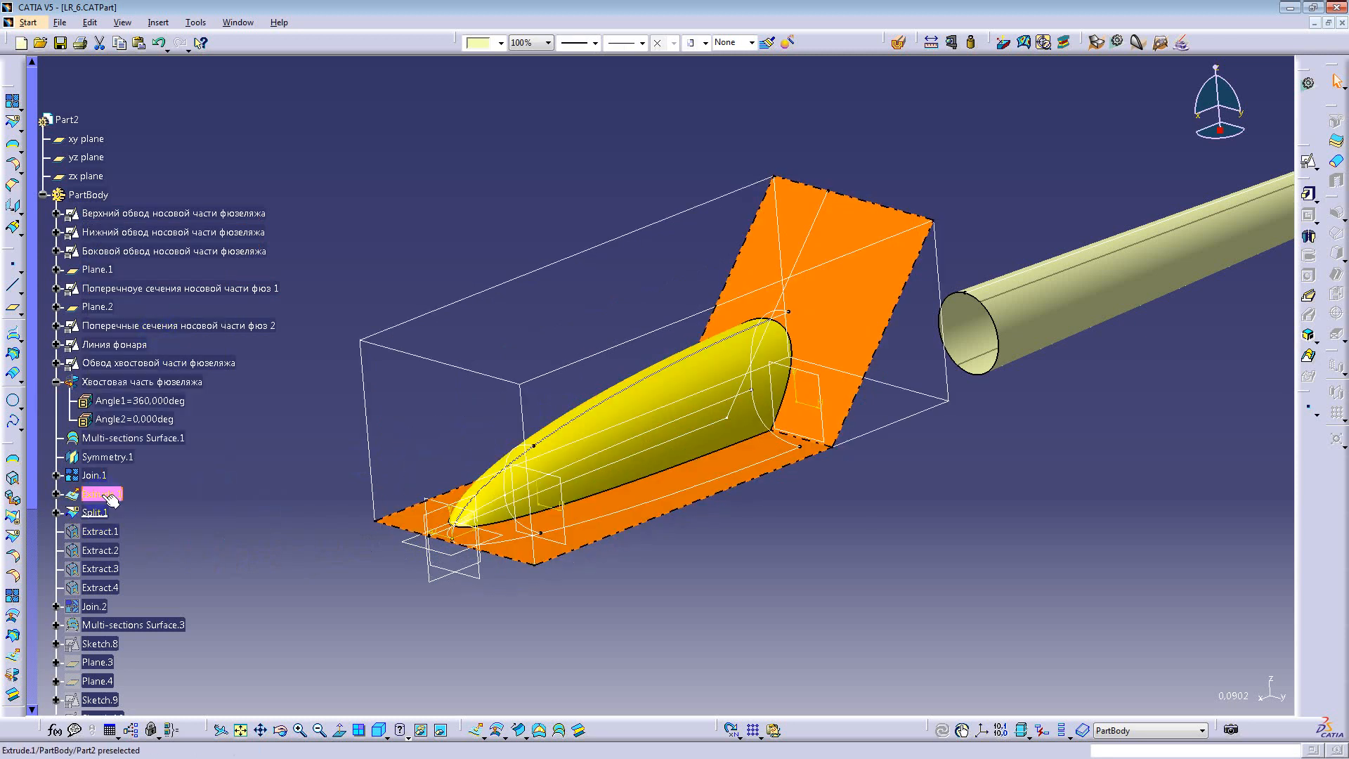
key("ctrl+h")
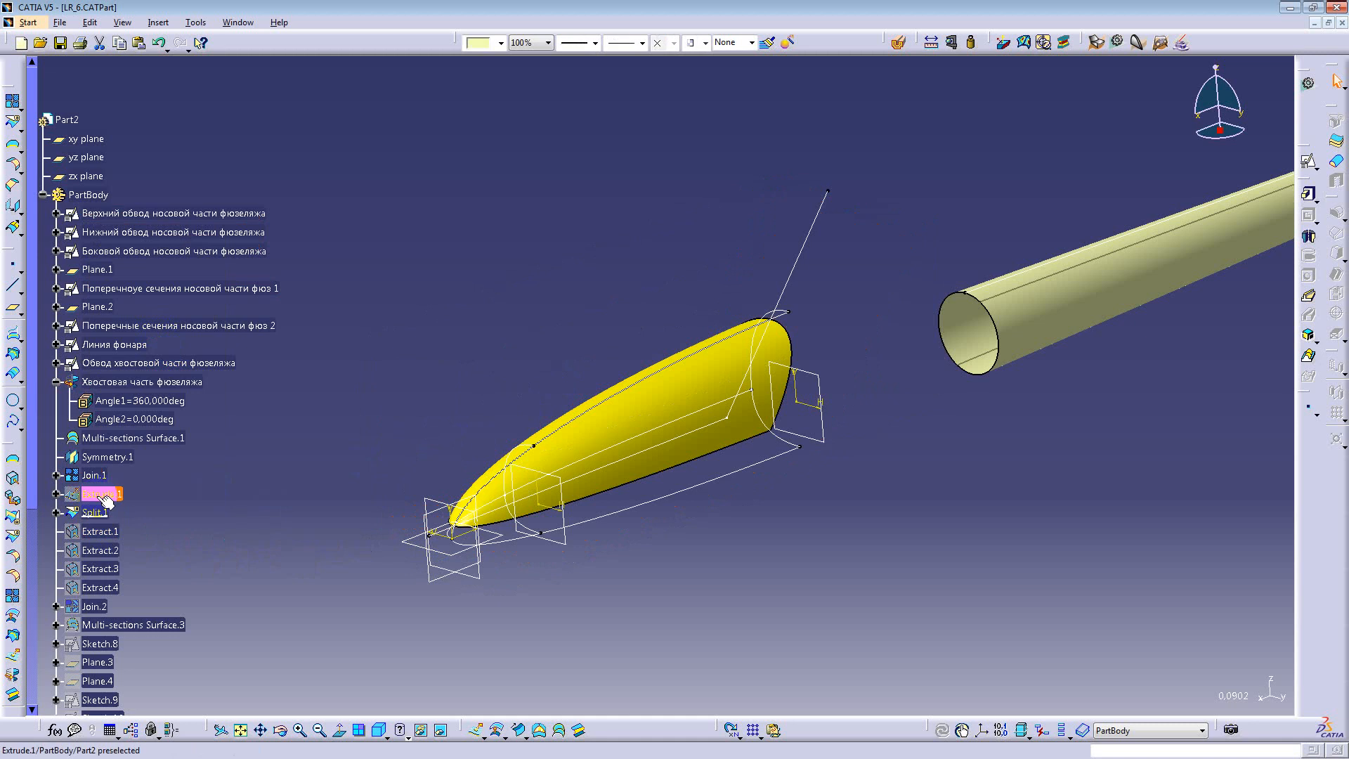
left_click(97, 512)
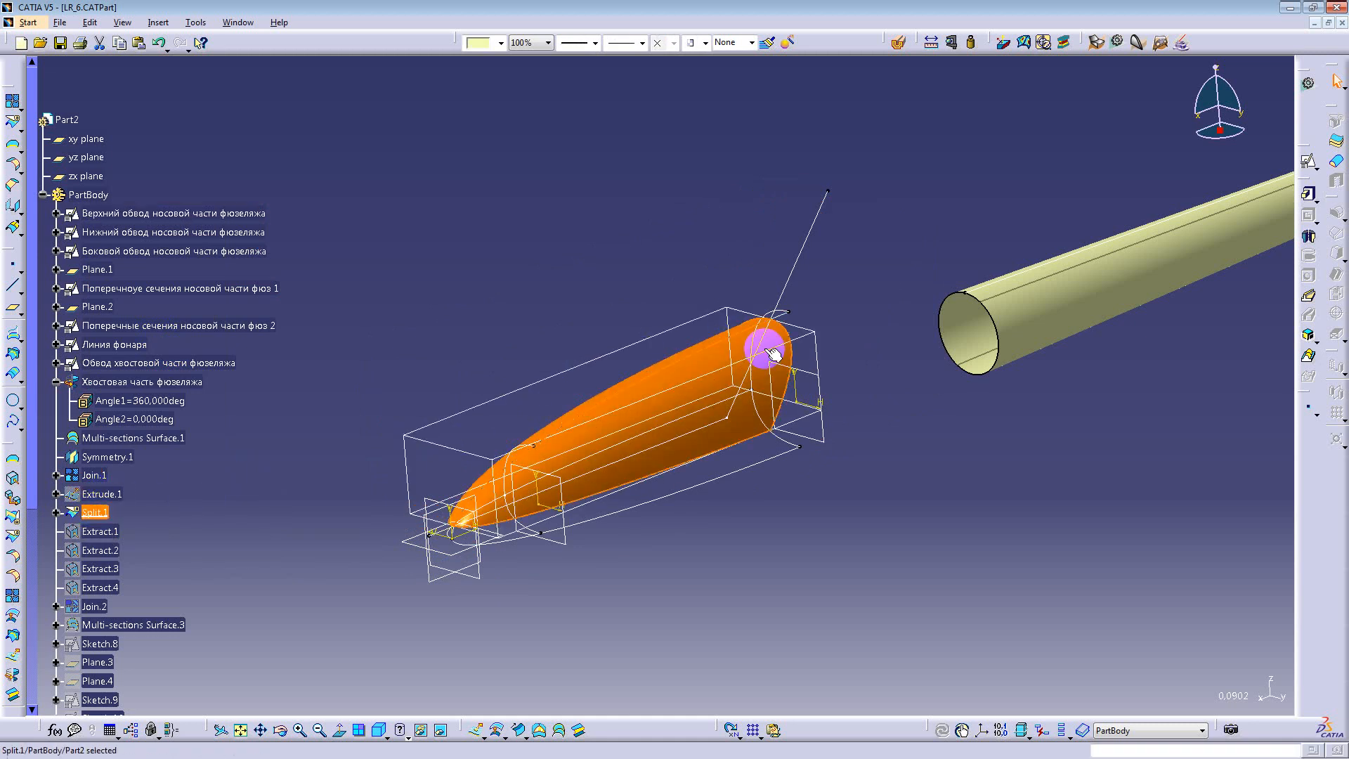
left_click(666, 382)
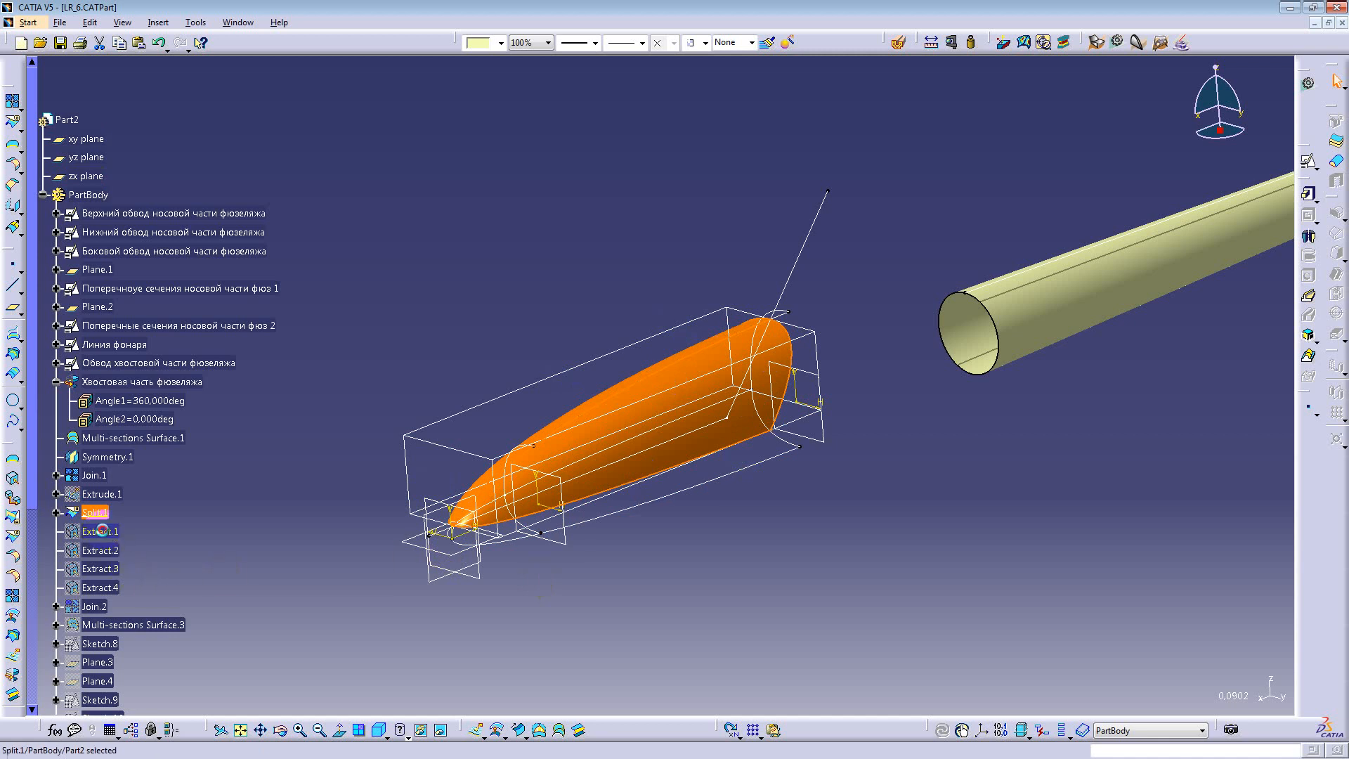
Step: Define Extract.4 as the in-work object and show the extracted edges Extract.1 to Extract.4
left_click(102, 531)
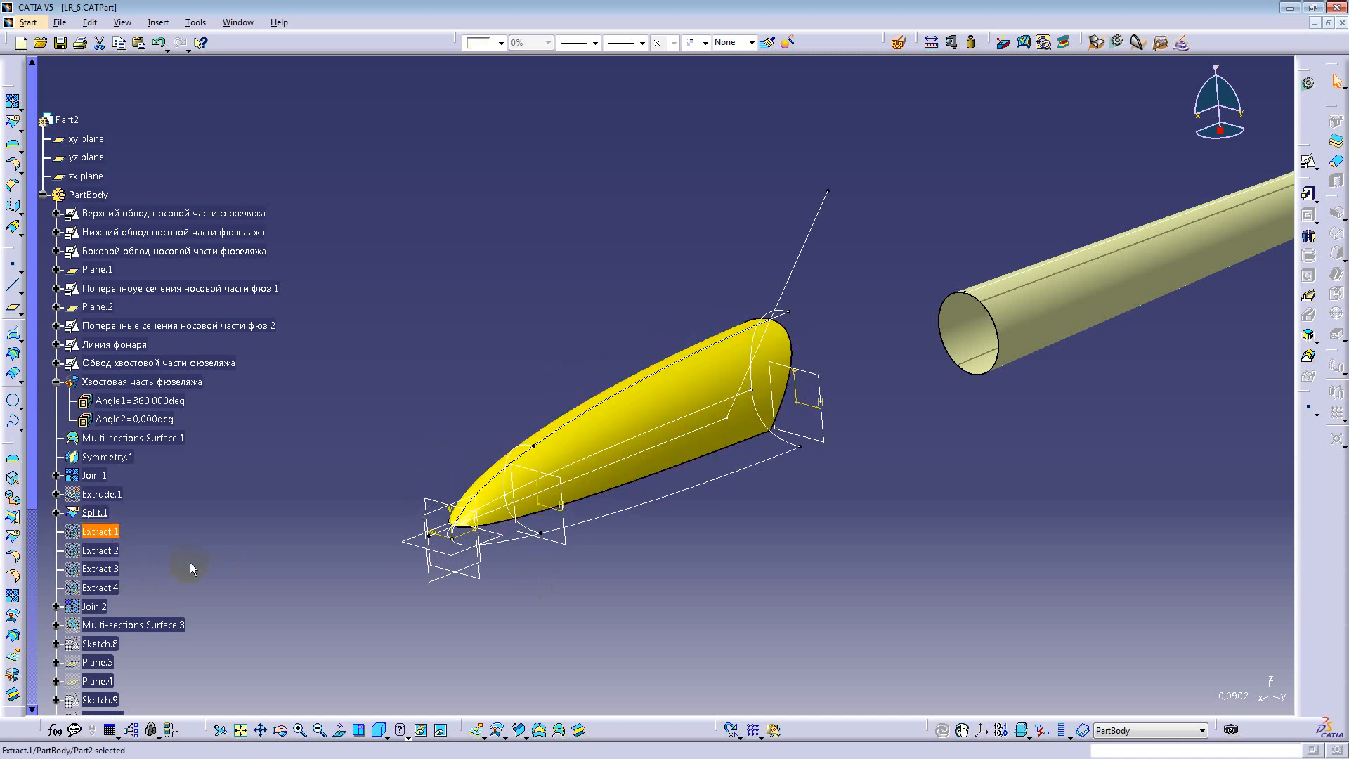
left_click(109, 589)
right_click(109, 594)
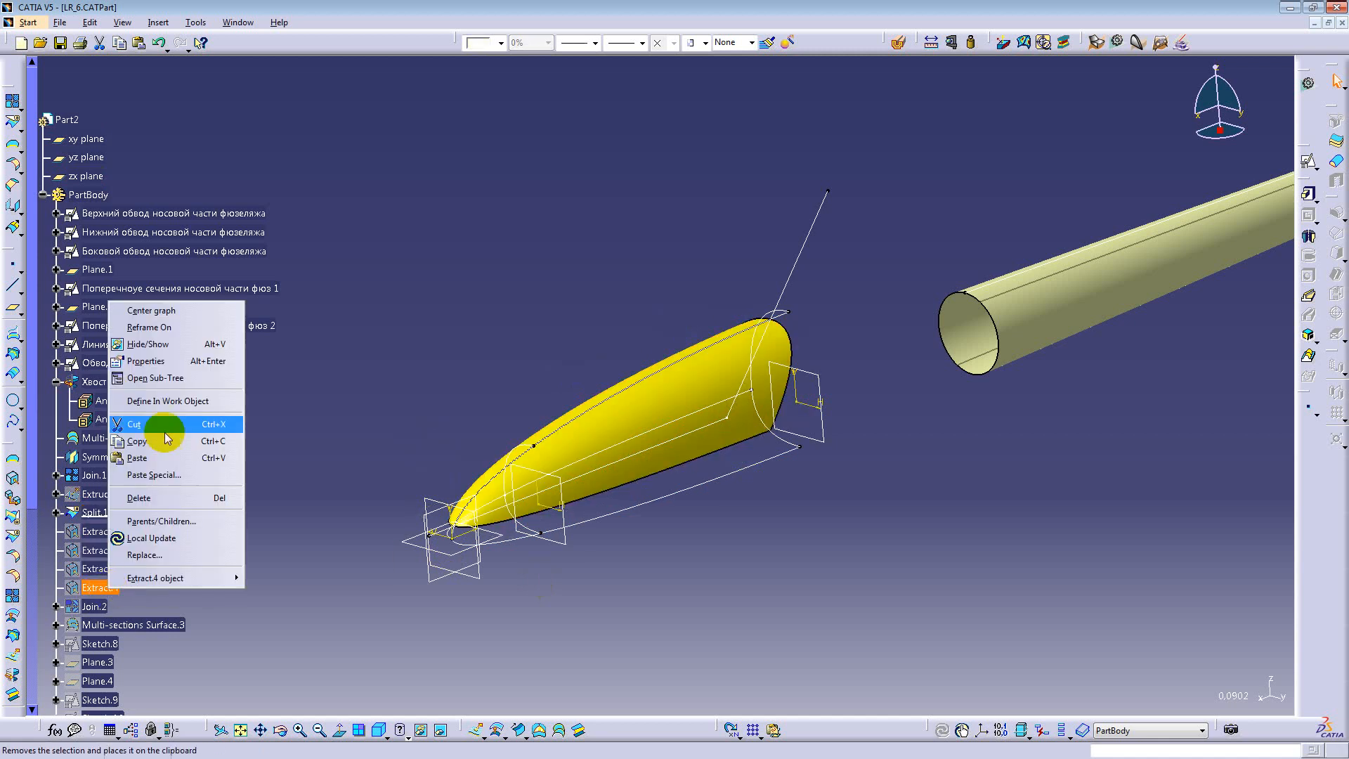
left_click(171, 386)
left_click(105, 532)
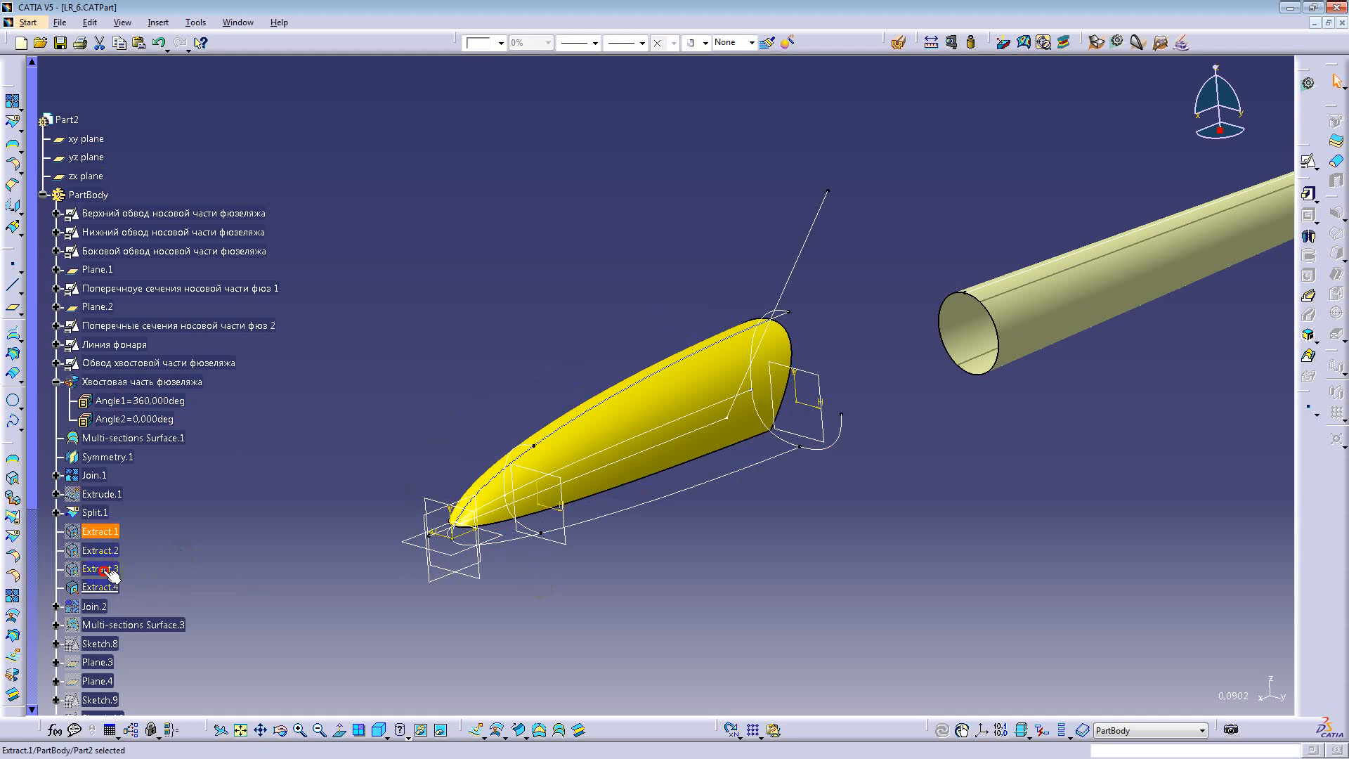
key("h")
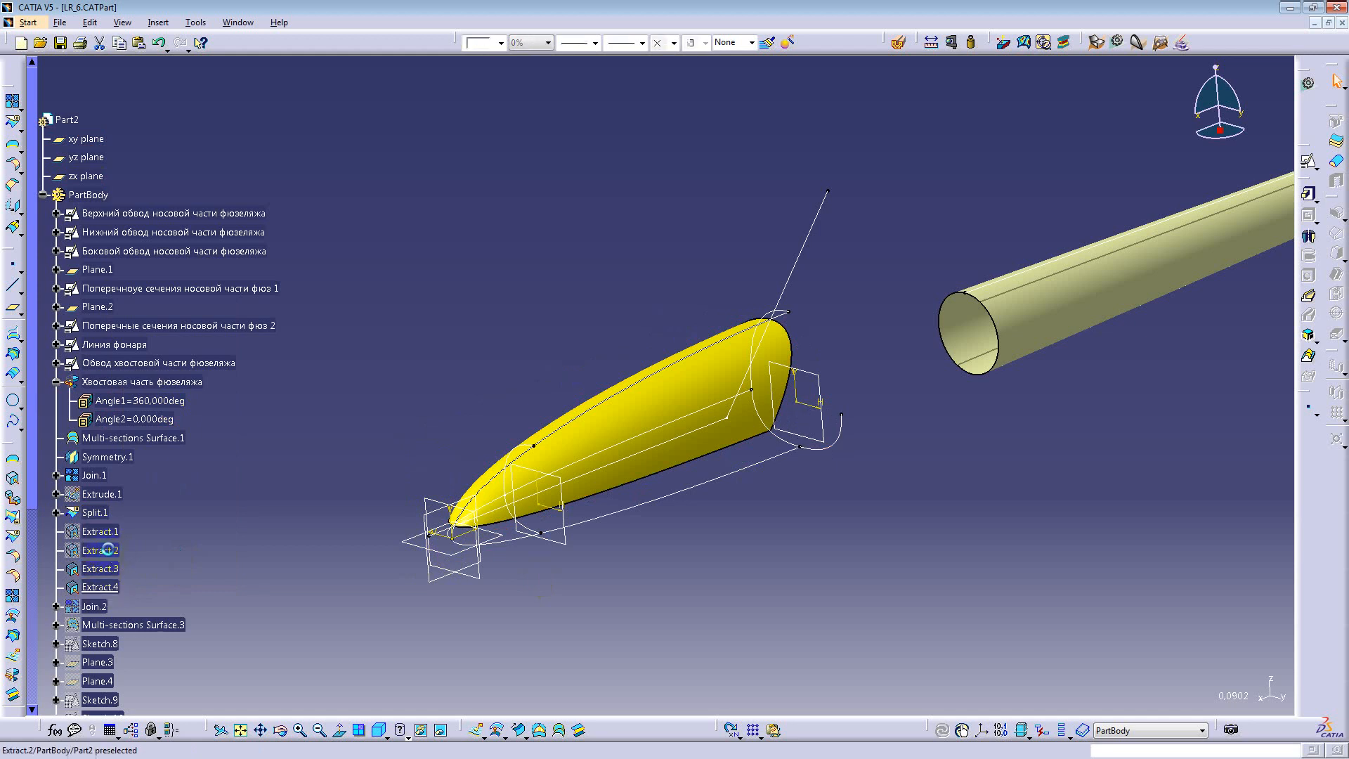
left_click(106, 551)
key("h")
Step: Highlight the extracted edges Extract.1 to Extract.4 in turn and examine where each lies on the nose's rear end
left_click(111, 532)
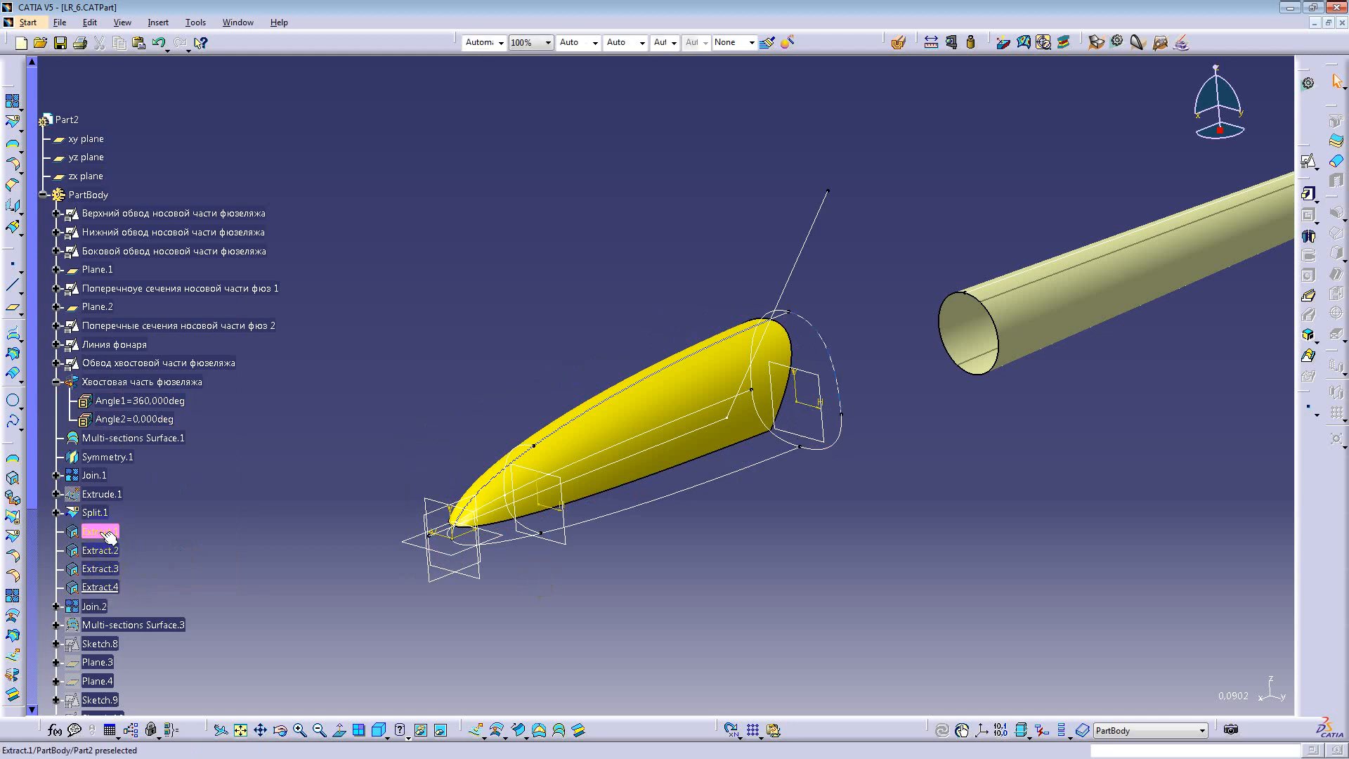
key("h")
left_click(107, 554)
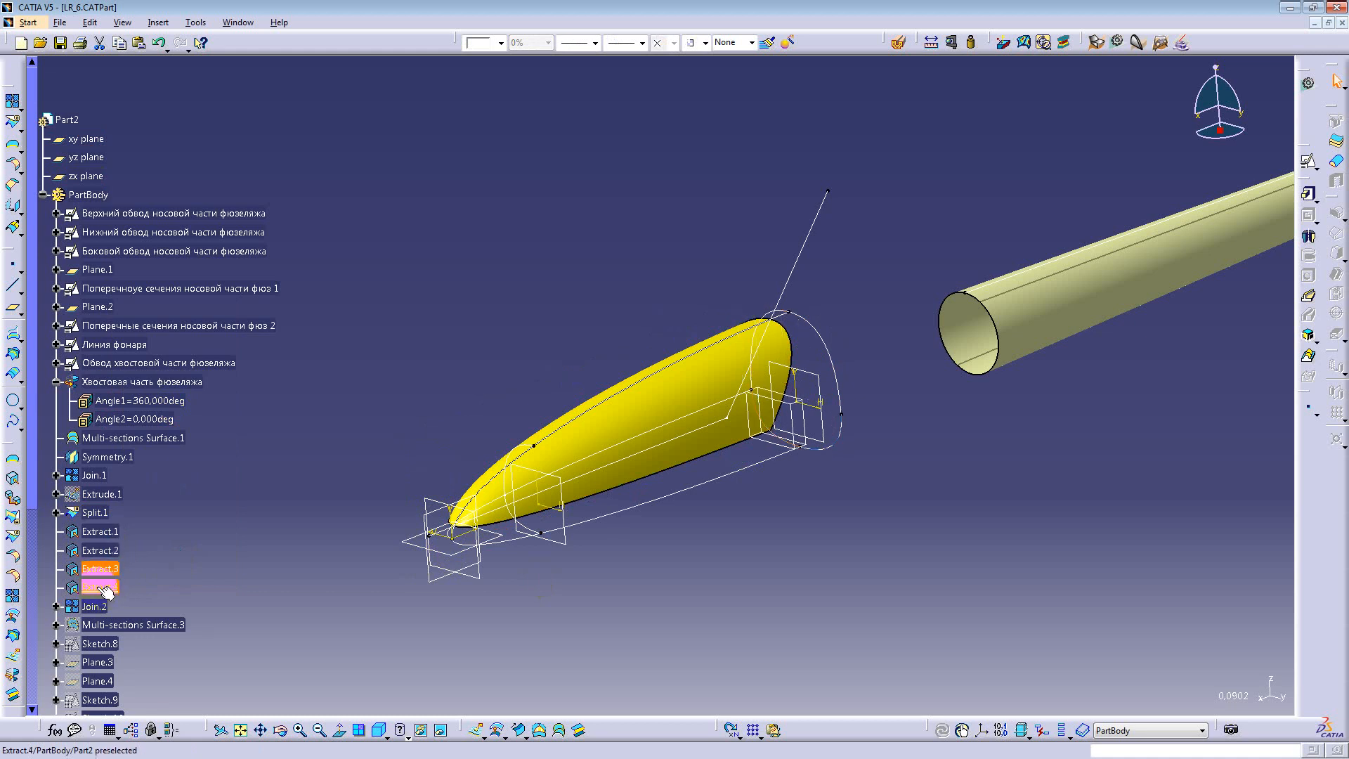
left_click(104, 588)
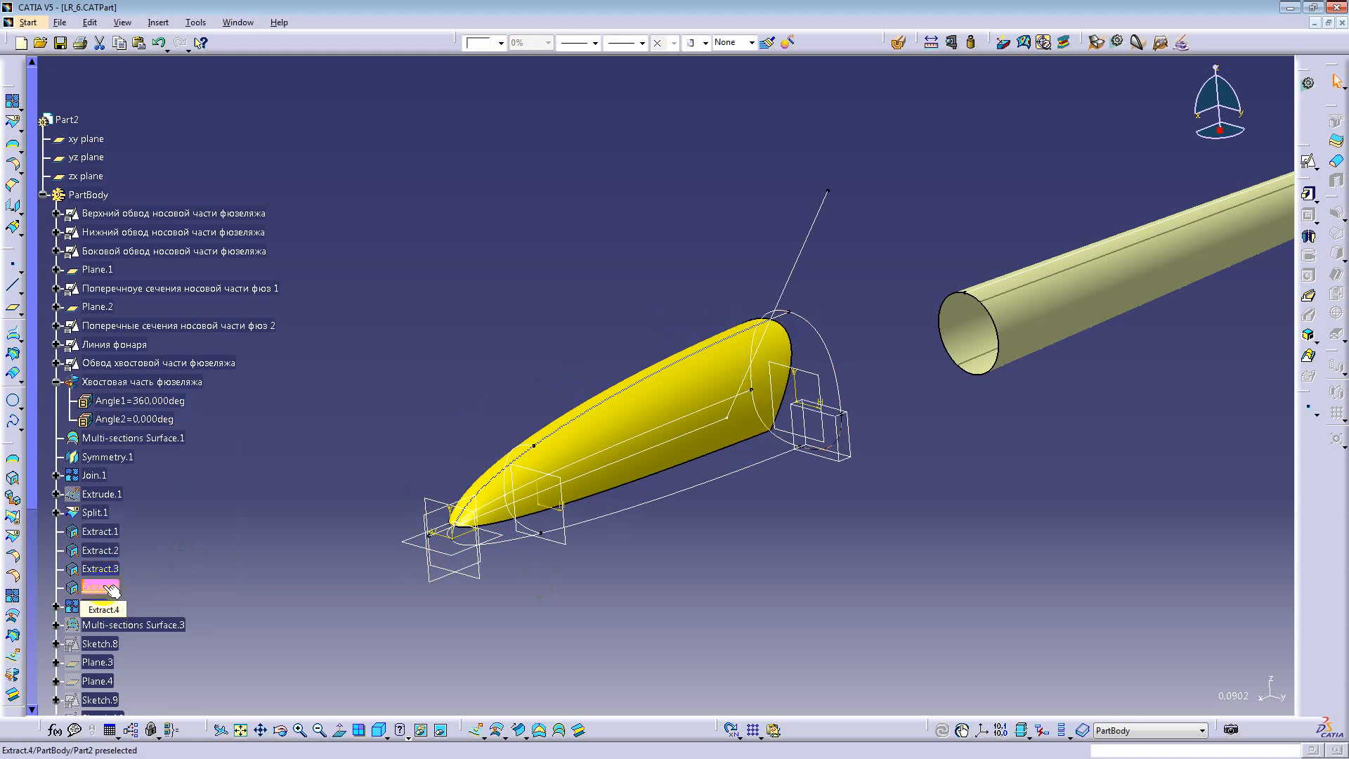
Step: Toggle the visibility of Join.1 and Multi-sections Surface.1 to compare the nose surfaces
left_click(84, 476)
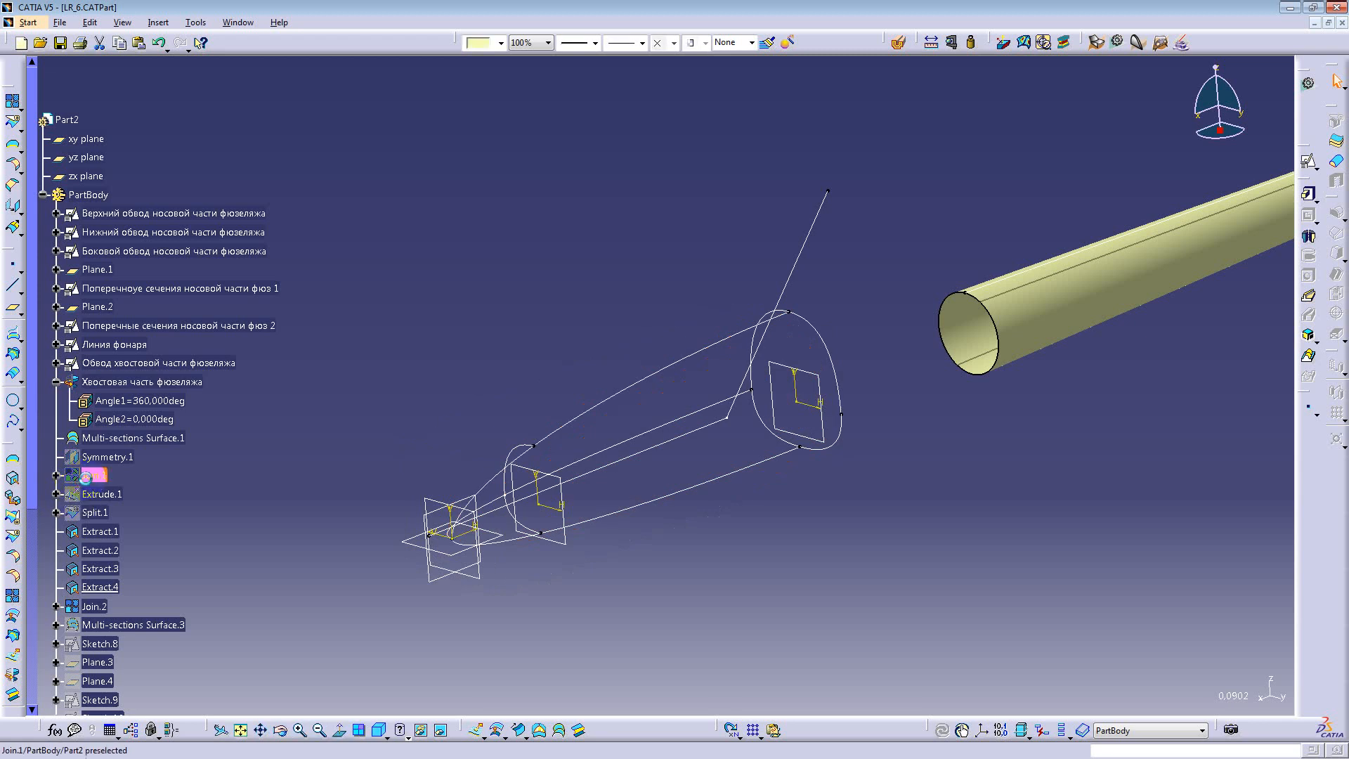
left_click(94, 478)
key("ctrl+h")
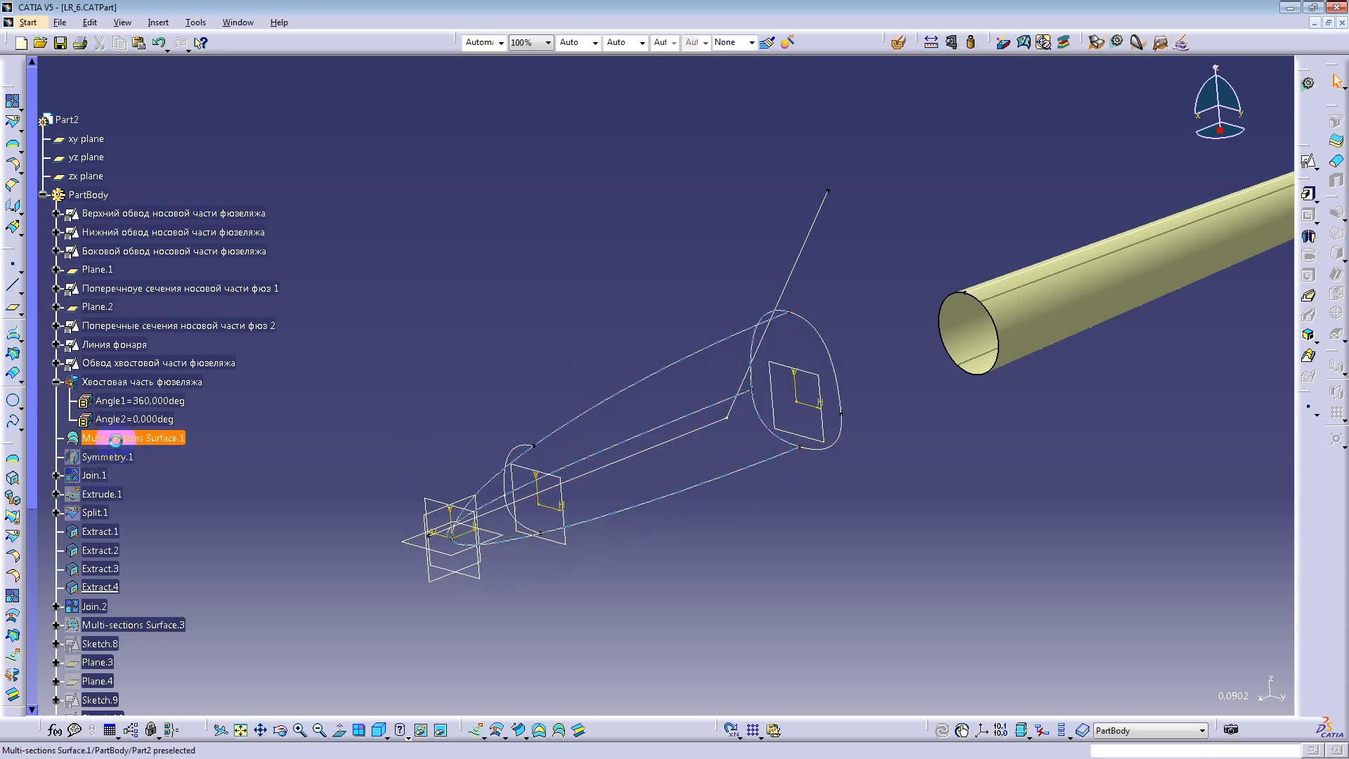
left_click(120, 439)
key("ctrl+h")
left_click(120, 440)
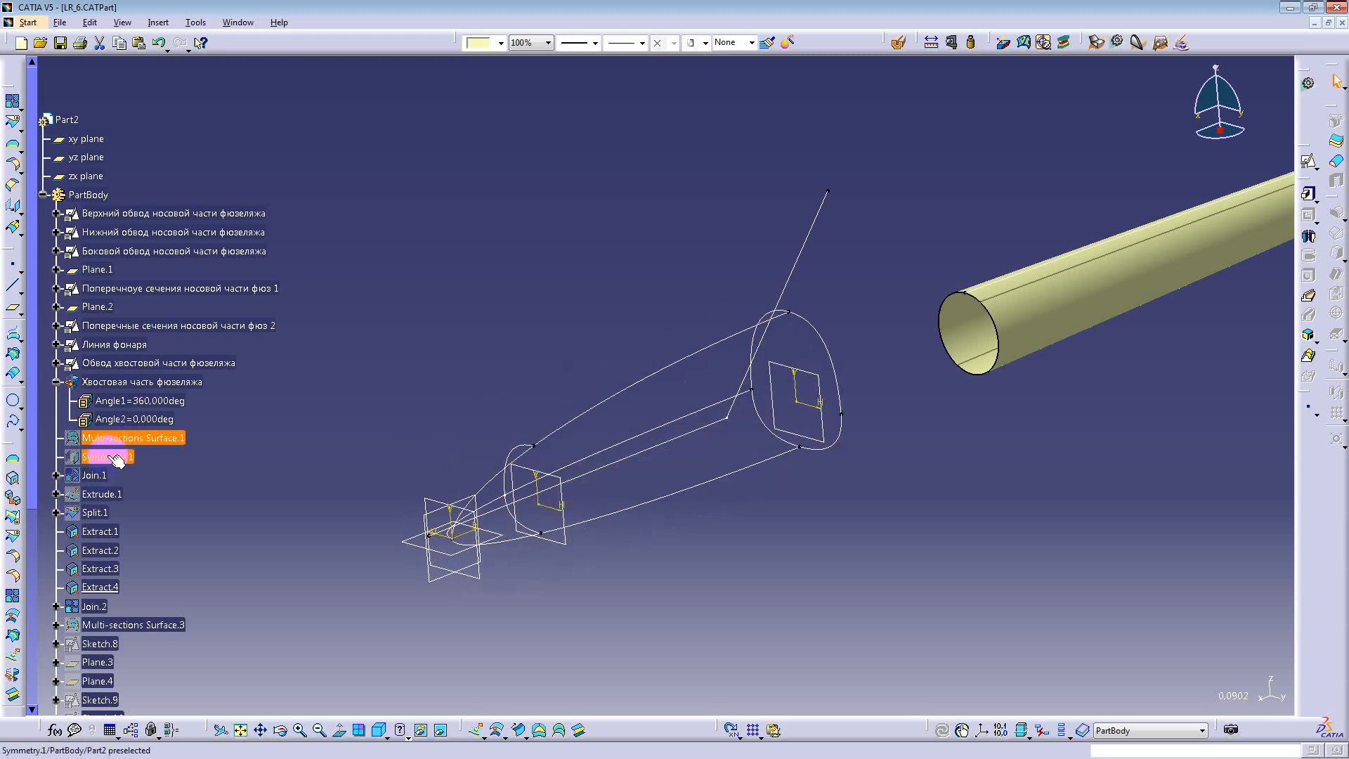
Step: Highlight the joined nose surface Join.1 around the canopy, and clear the selection
left_click(97, 475)
left_click(104, 477)
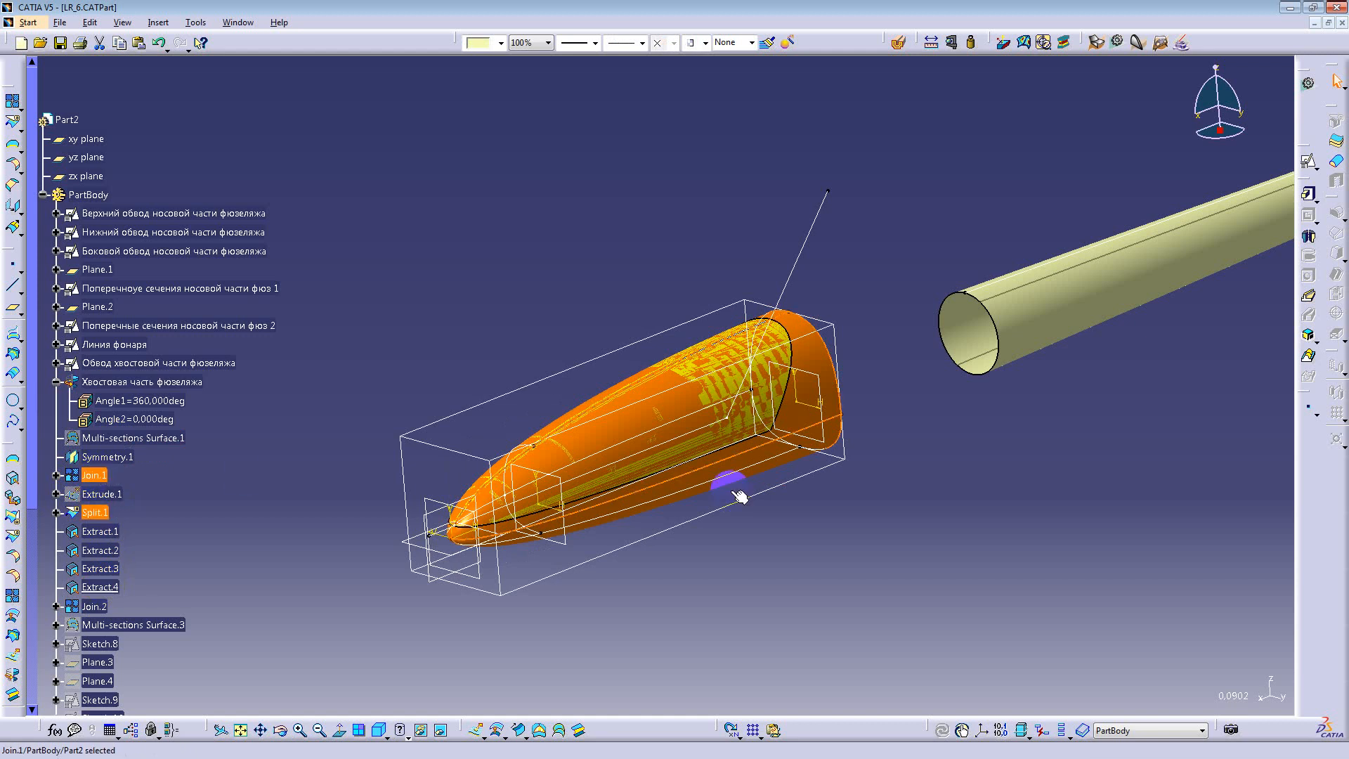
left_click(234, 504)
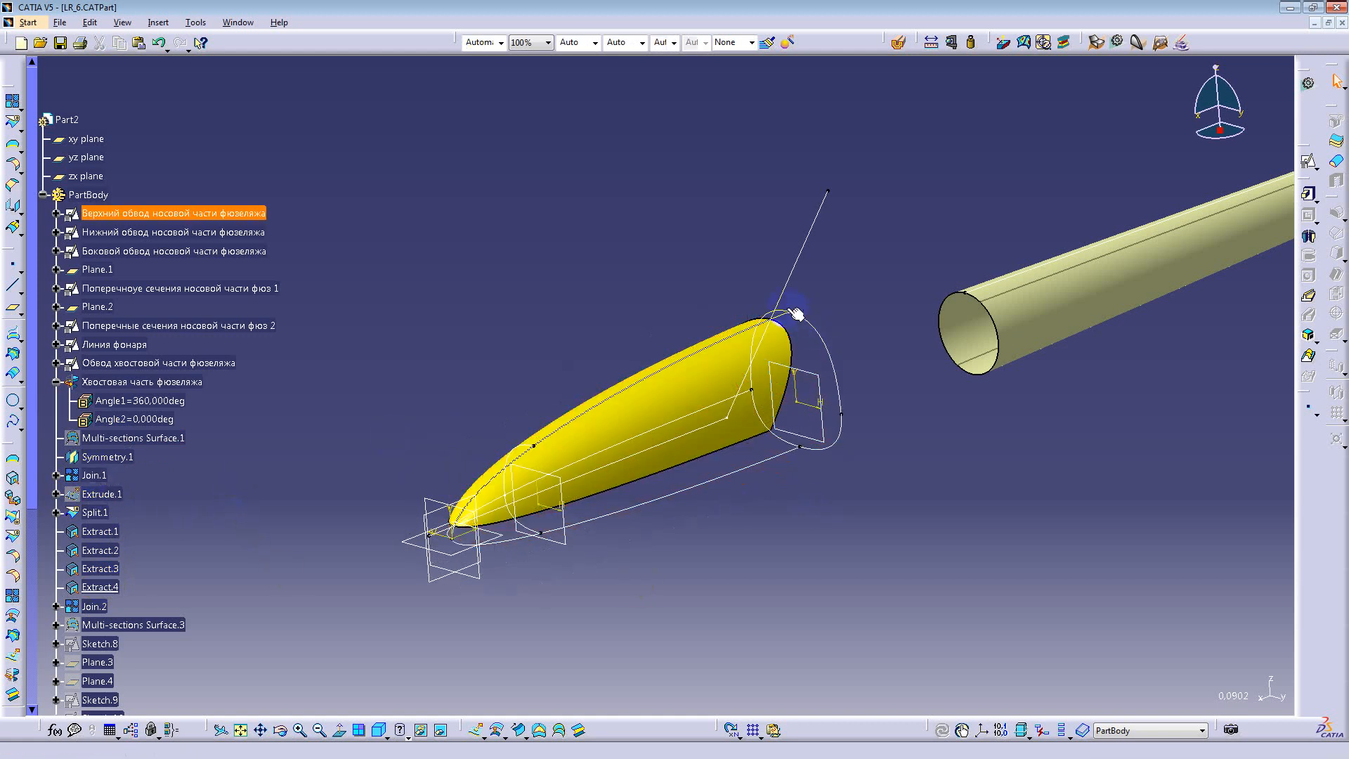
Step: Highlight the extracted edges Extract.2, Extract.3 and Extract.4 around the nose's rear end
middle_click_drag(806, 325, 822, 495)
middle_click_drag(713, 473, 1014, 528)
left_click(1007, 408)
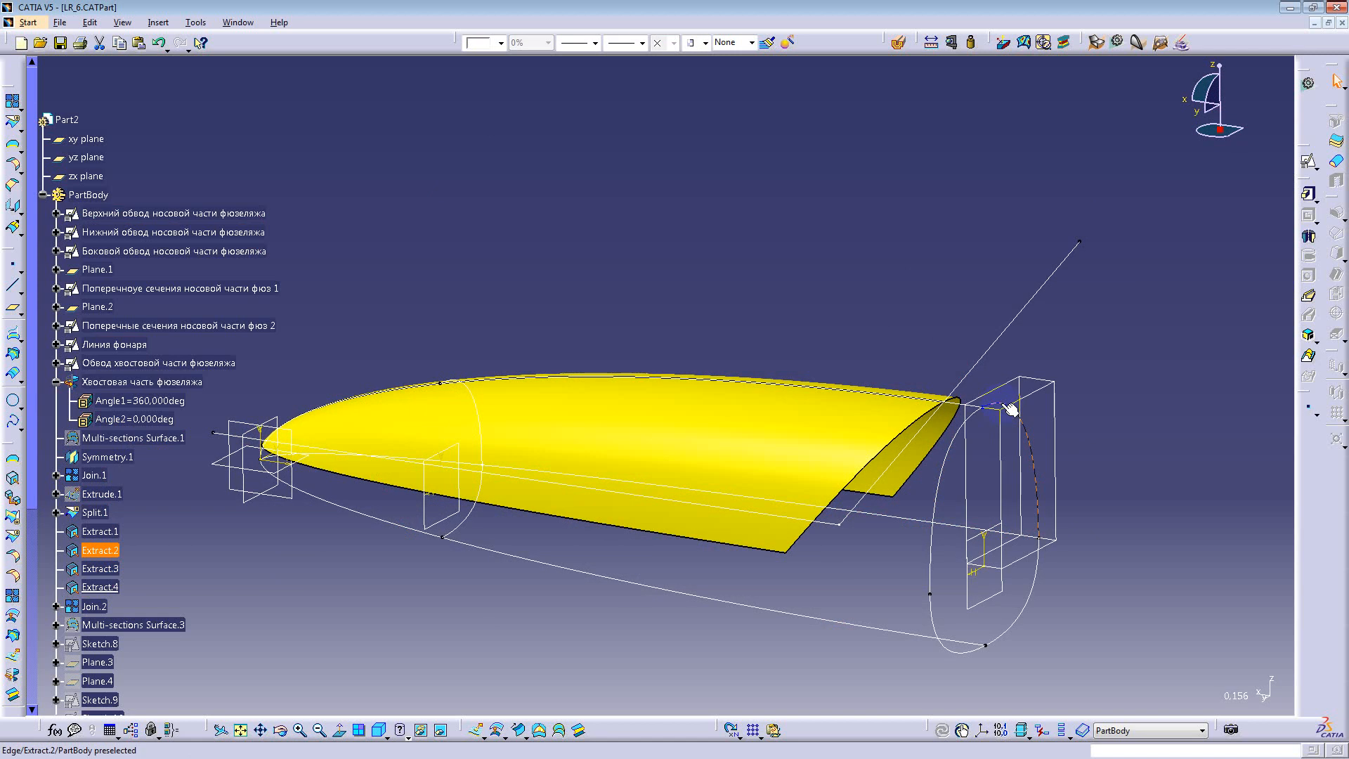
left_click(1039, 584)
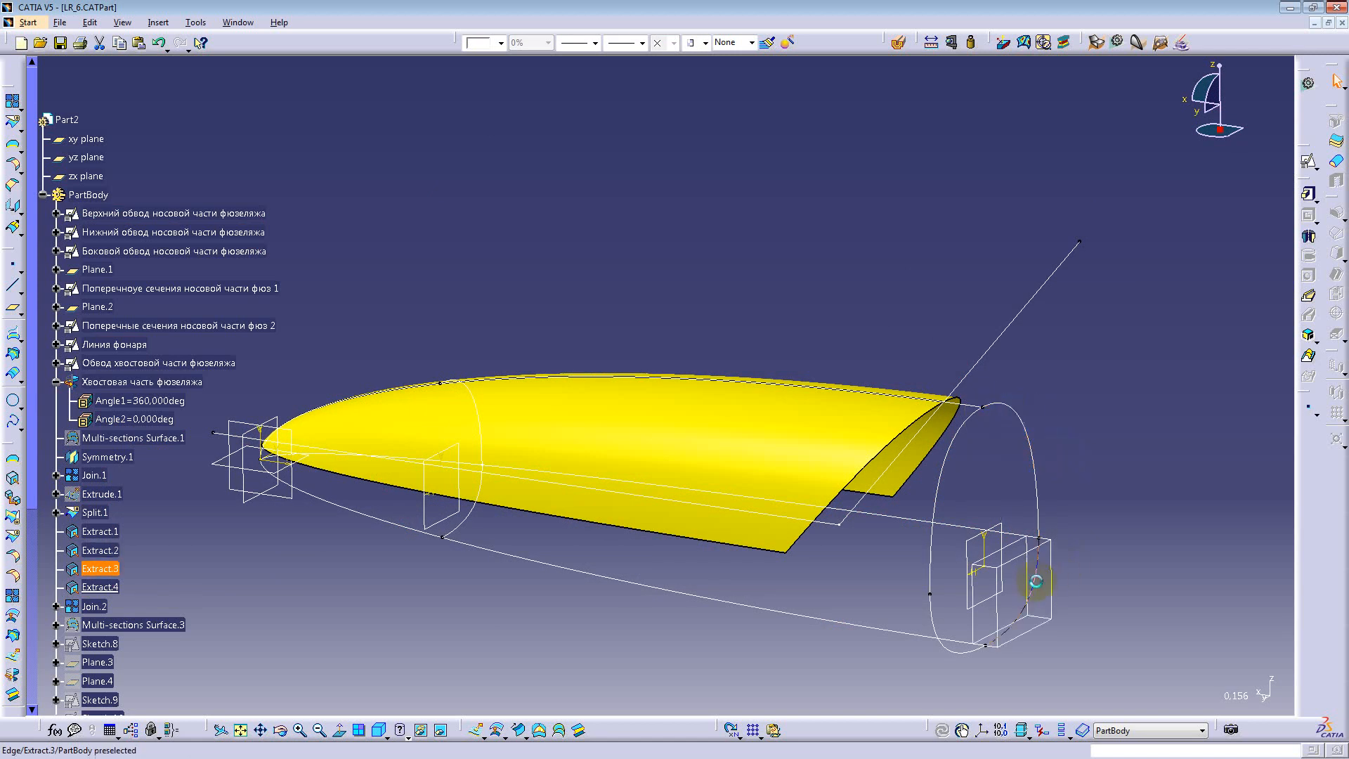
left_click(103, 590)
middle_click_drag(837, 642, 619, 597)
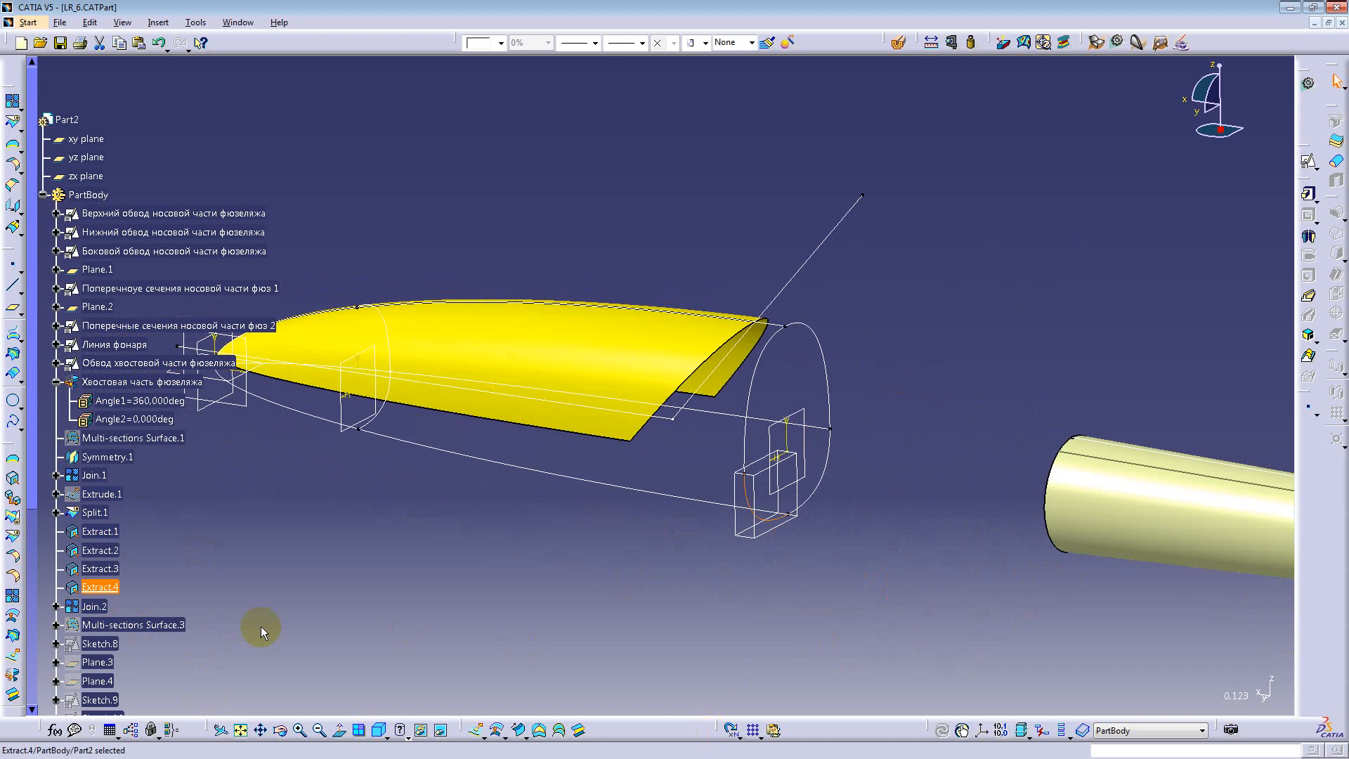
Step: Define Join.2 as the in-work object and highlight the closed contour joined from the extracted edges
right_click(104, 613)
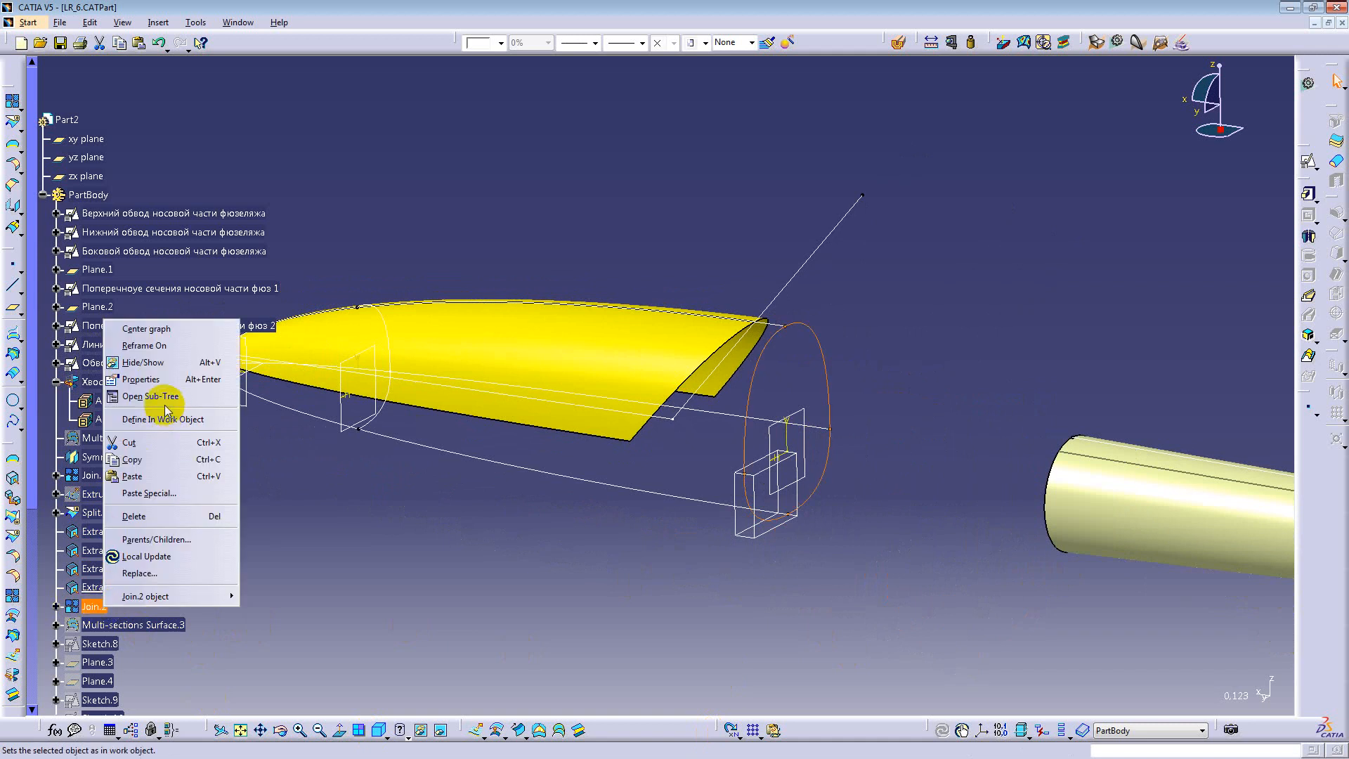
left_click(154, 420)
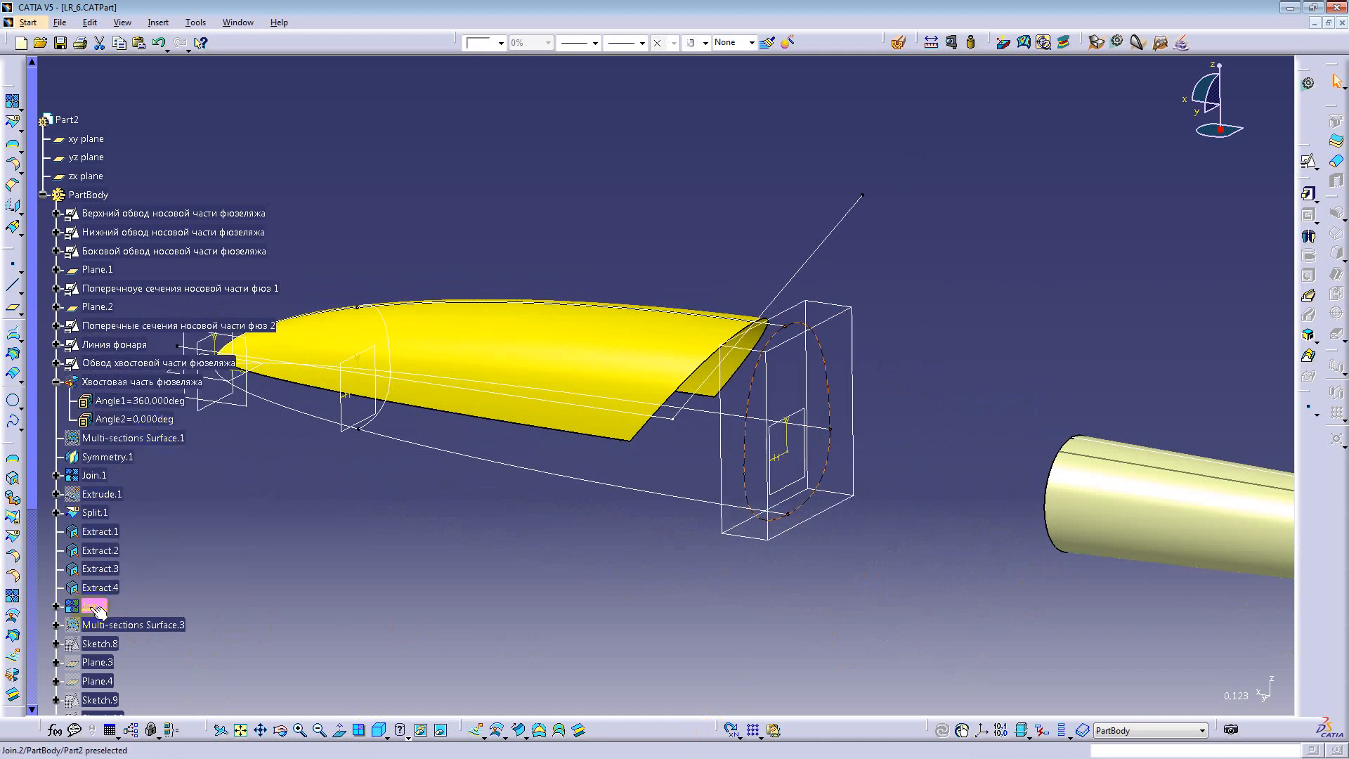
left_click(111, 609)
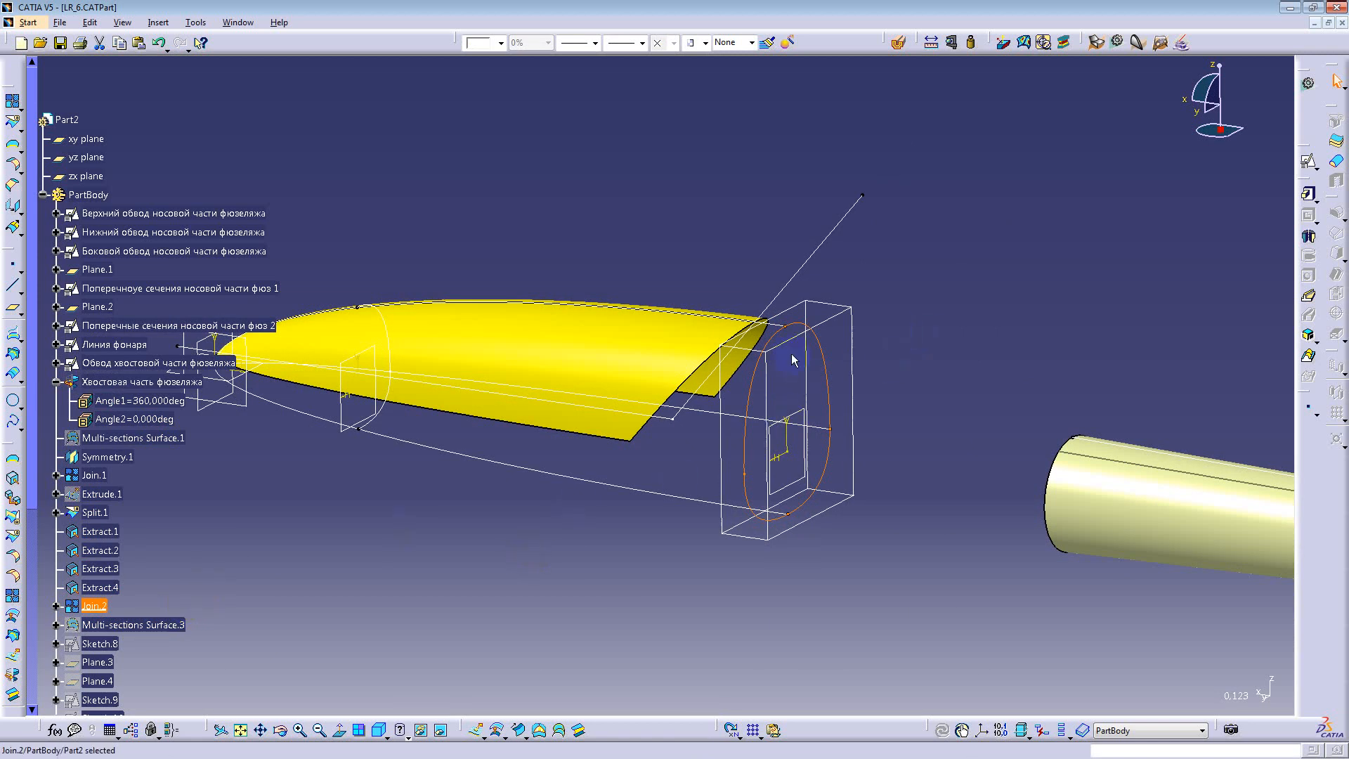
Step: Define Multi-sections Surface.3 as the in-work object and examine the transition between the nose's rear contour and the tail boom
right_click(156, 629)
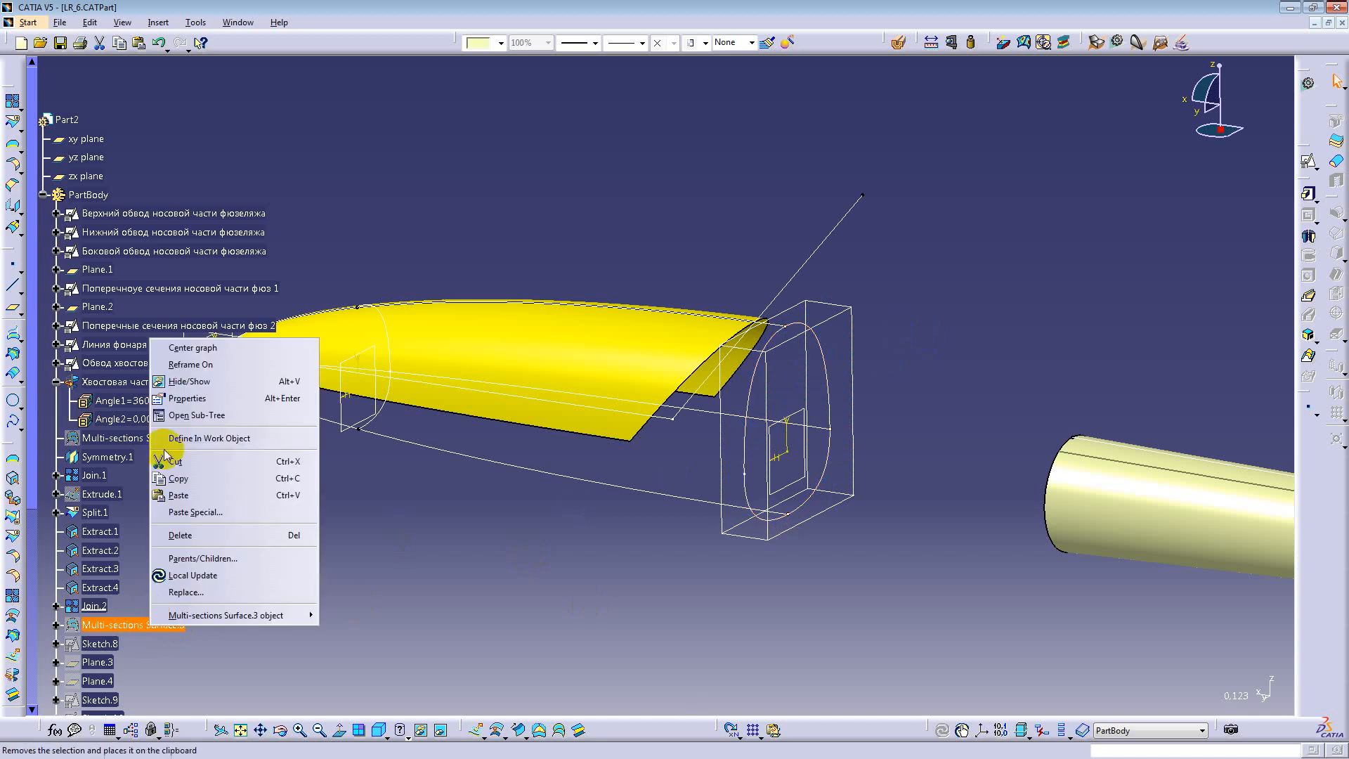
left_click(188, 632)
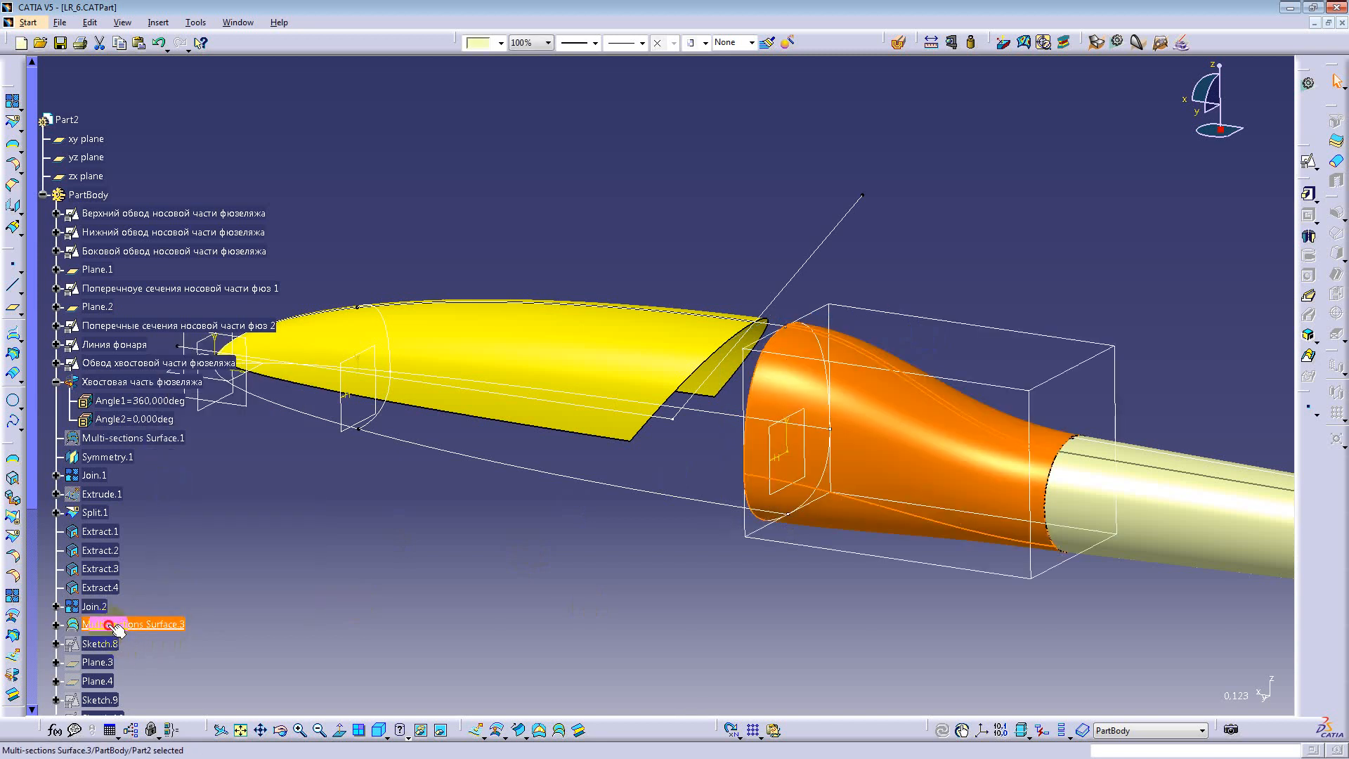
middle_click_drag(904, 596, 787, 565)
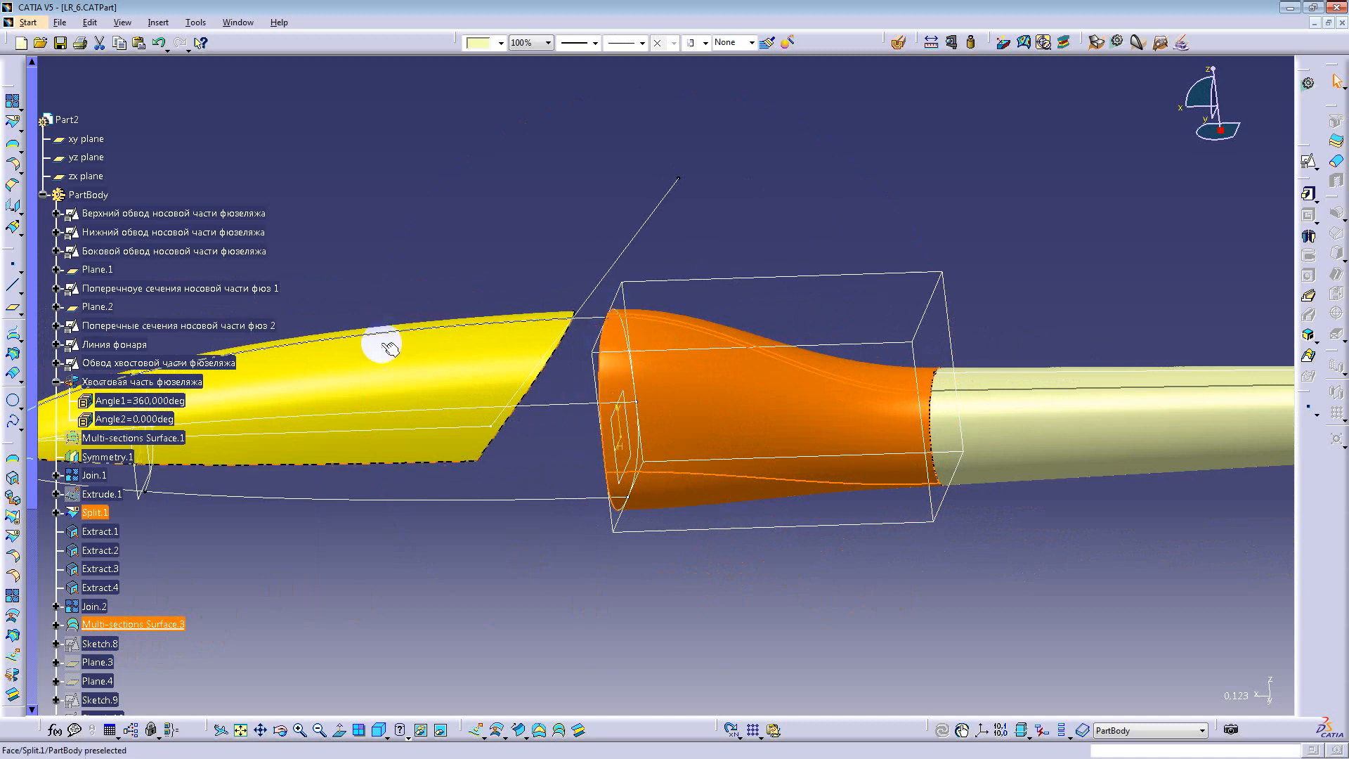
middle_click_drag(383, 349, 385, 430)
middle_click_drag(854, 419, 673, 536)
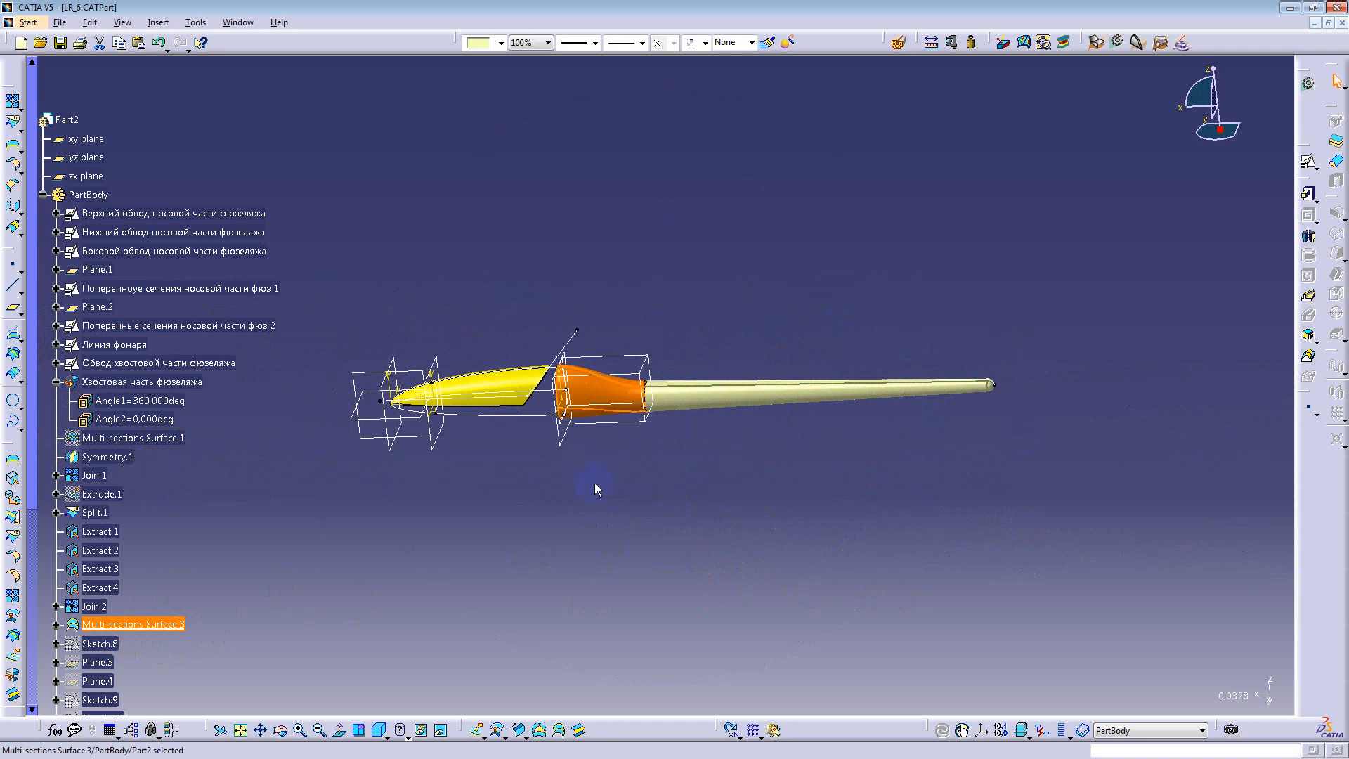
middle_click_drag(595, 483, 596, 337)
left_click(236, 580)
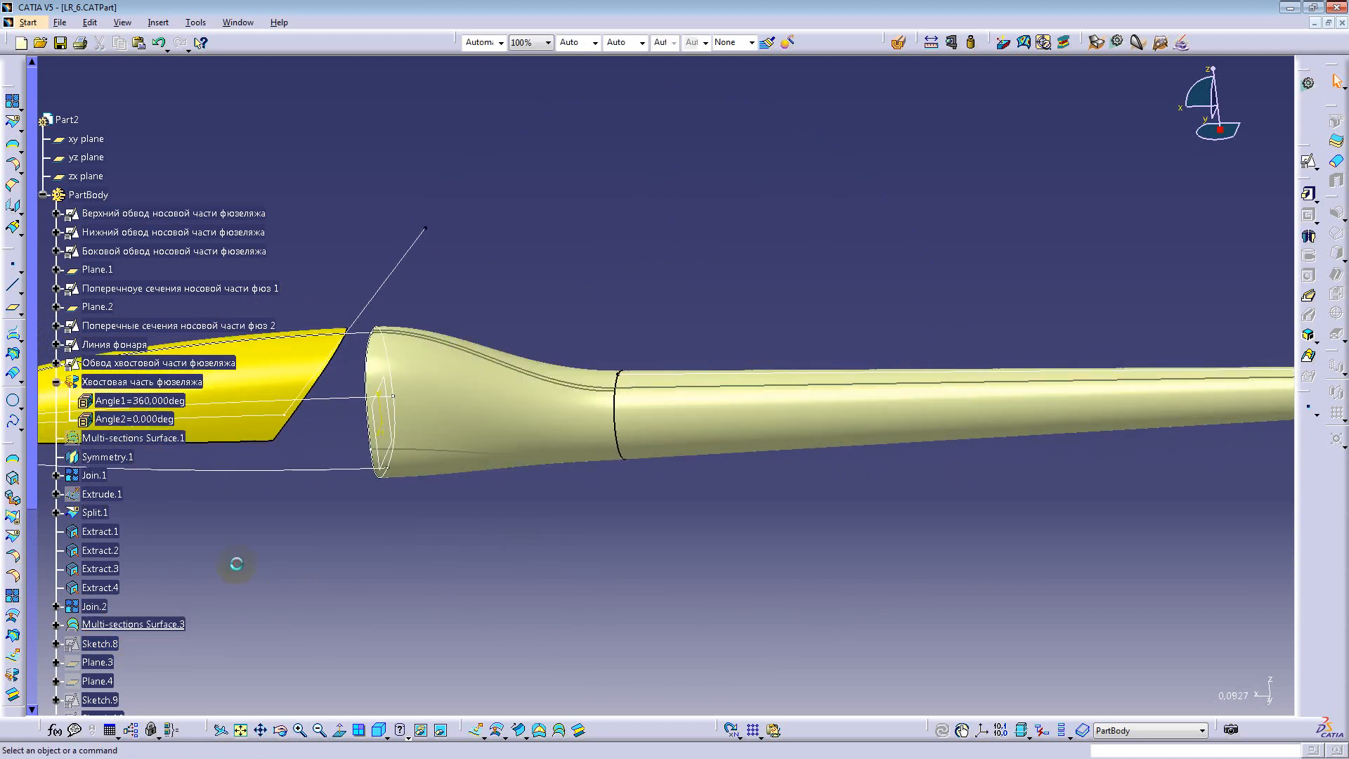
Step: Define Sketch.8 as the in-work object and examine its profile curve at the fuselage transition
scroll(279, 562, "down", 2)
middle_click_drag(279, 562, 425, 563)
scroll(271, 545, "down", 3)
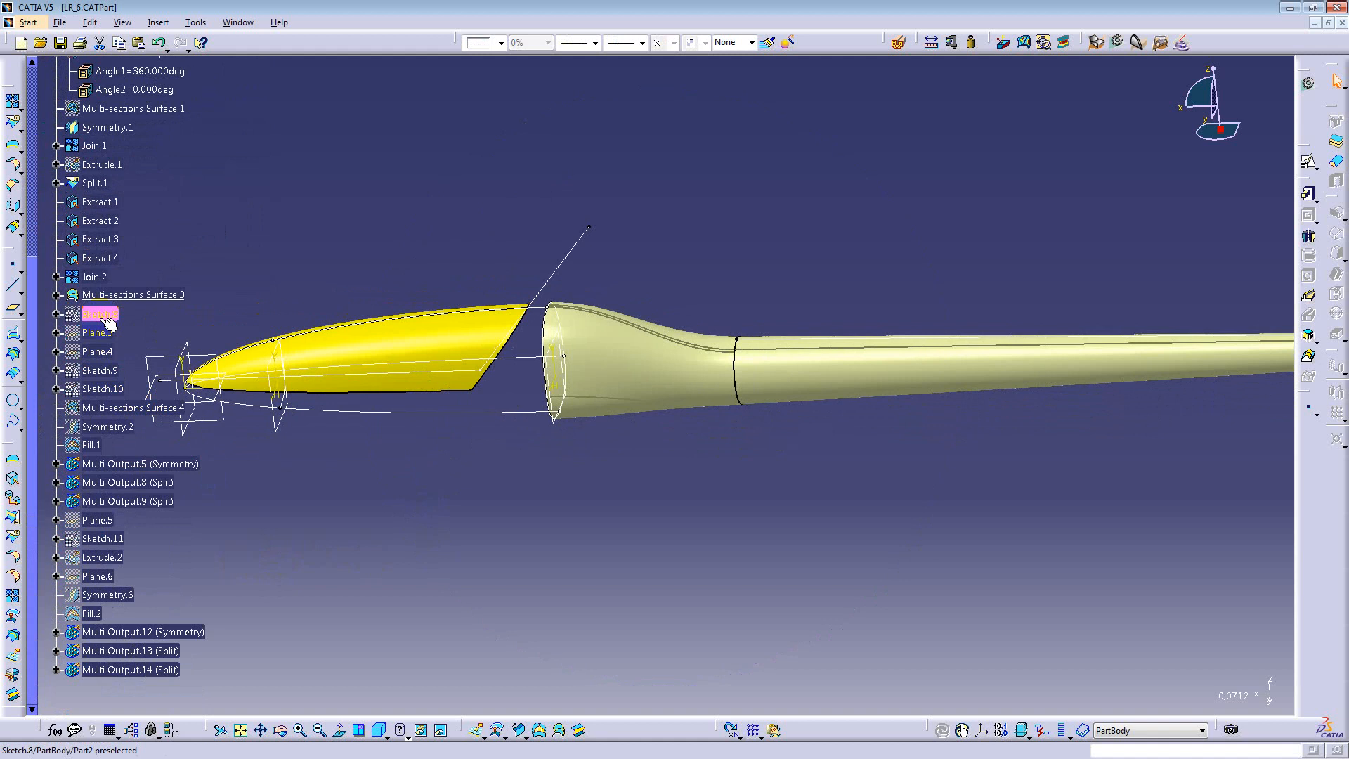
left_click(106, 317)
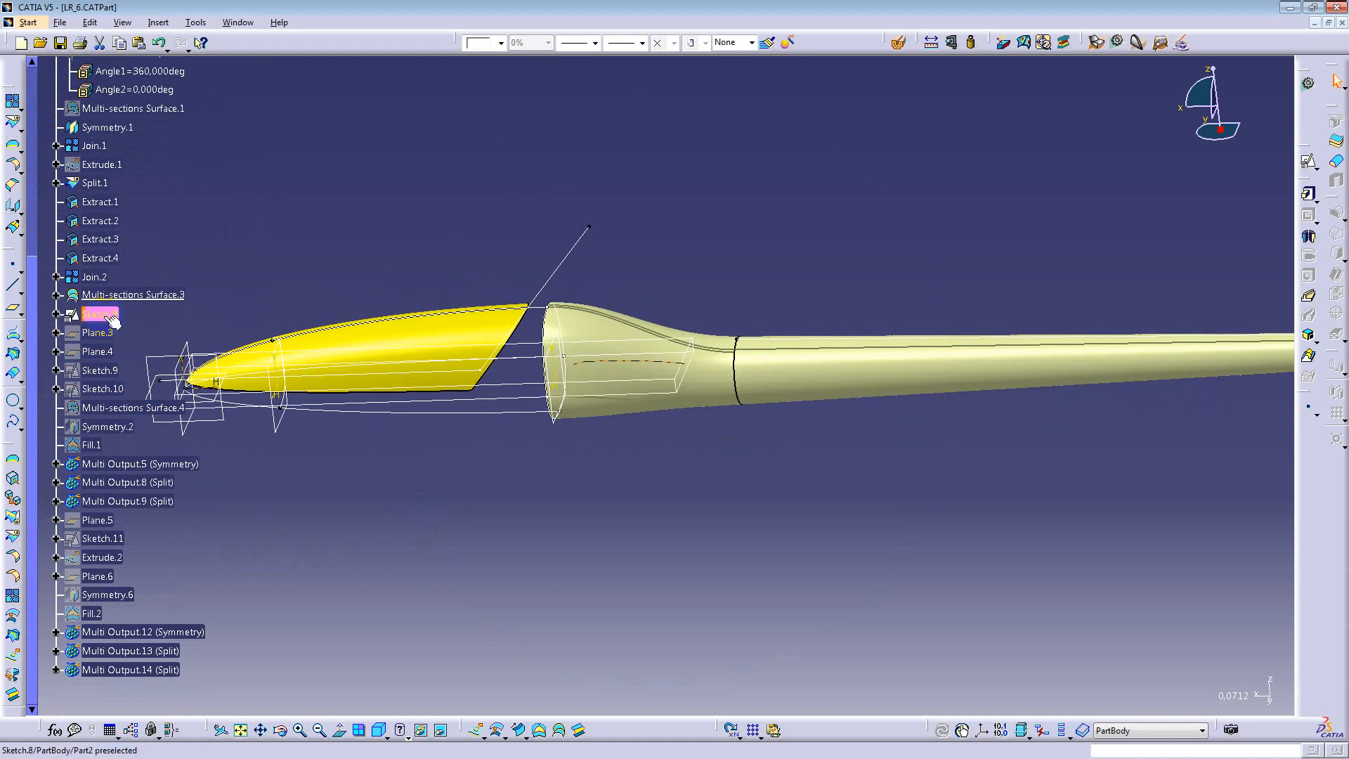
right_click(105, 316)
left_click(149, 417)
middle_click_drag(583, 475, 683, 322)
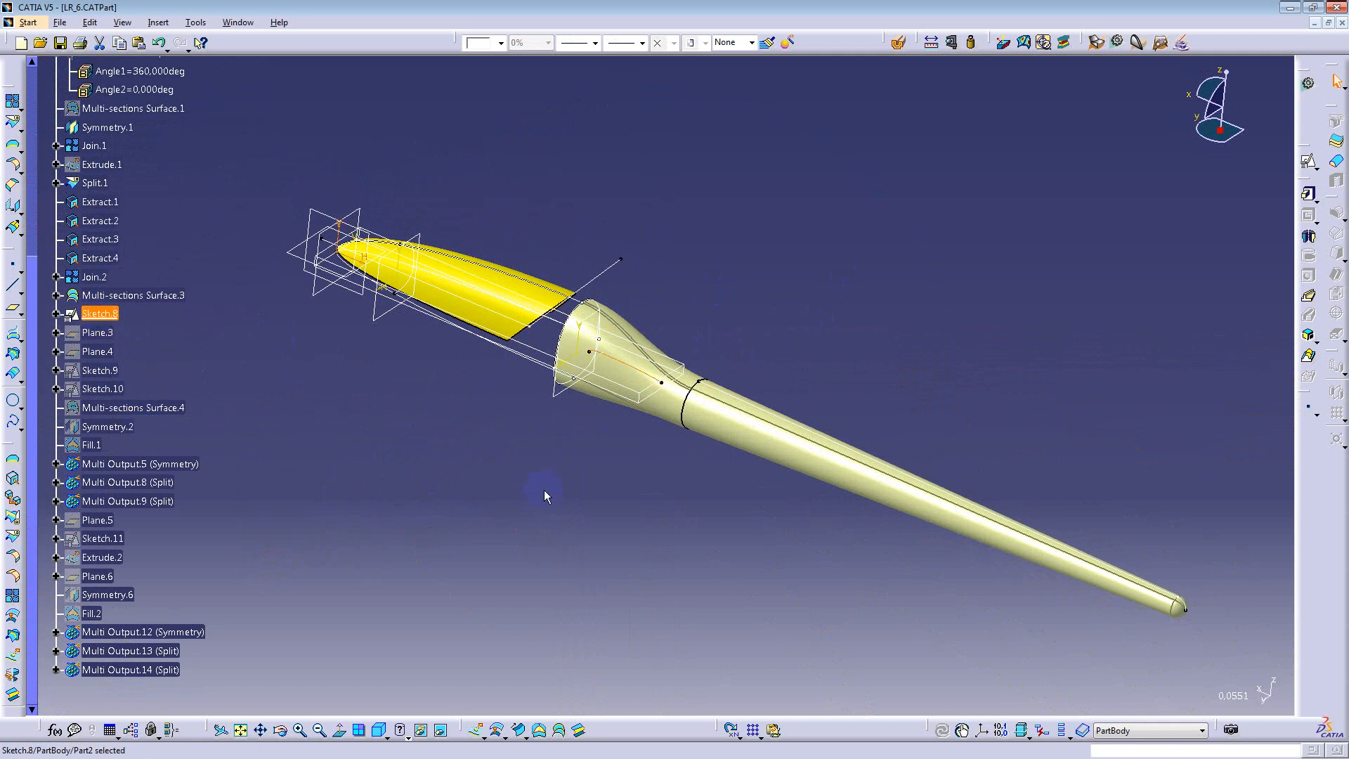
mouse_move(597, 454)
middle_mouse_down()
mouse_move(632, 384)
mouse_move(606, 444)
middle_mouse_up()
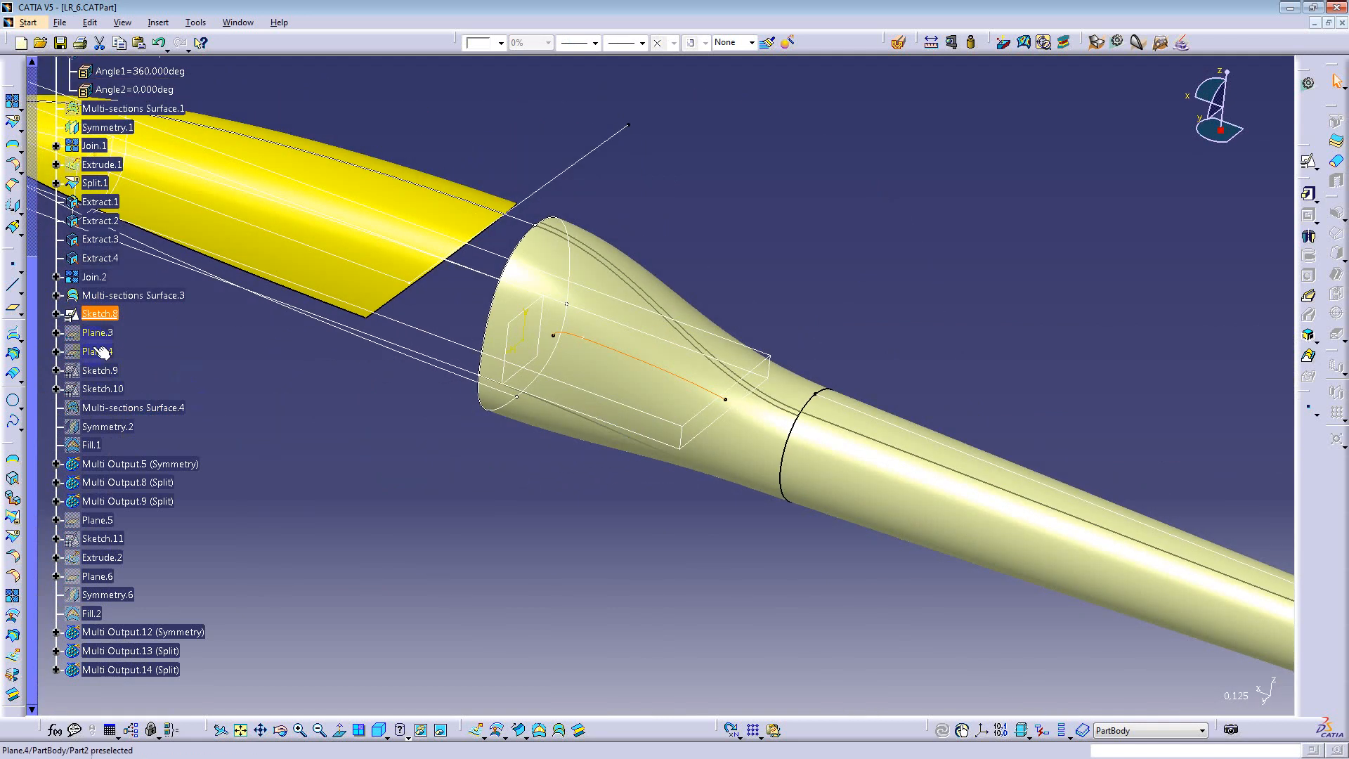
Step: Define Plane.4 as the in-work object and highlight Plane.3 at the far end of the wing span
right_click(95, 353)
left_click(151, 455)
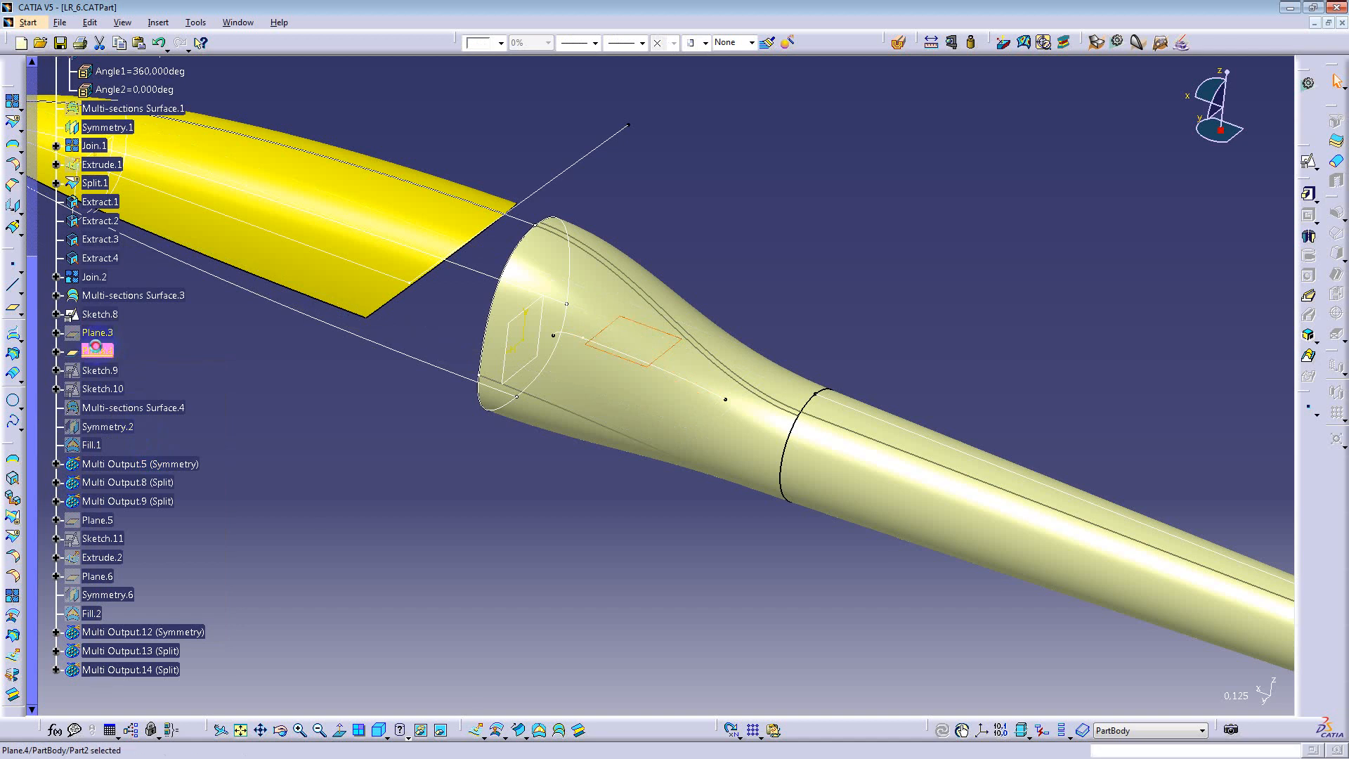
left_click(101, 335)
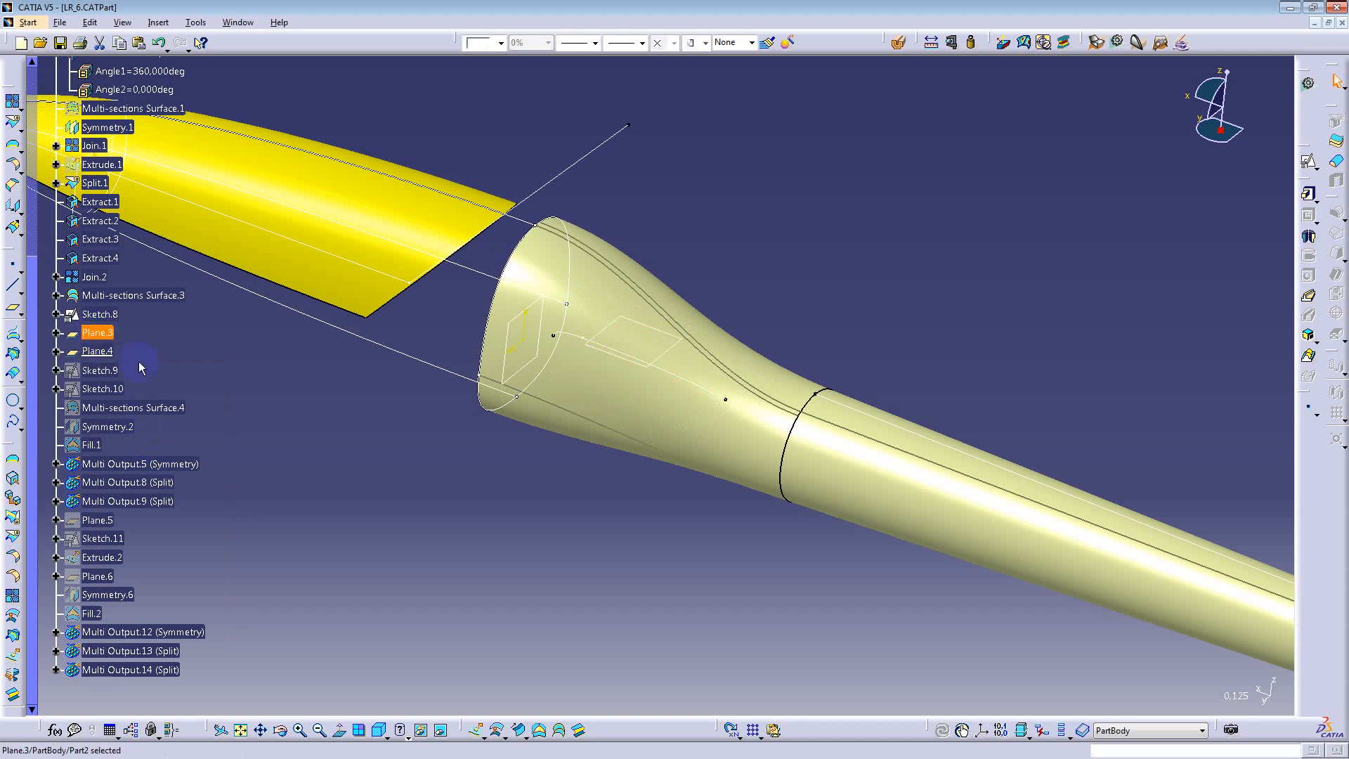
middle_click_drag(314, 379, 286, 487)
middle_click_drag(797, 383, 471, 458)
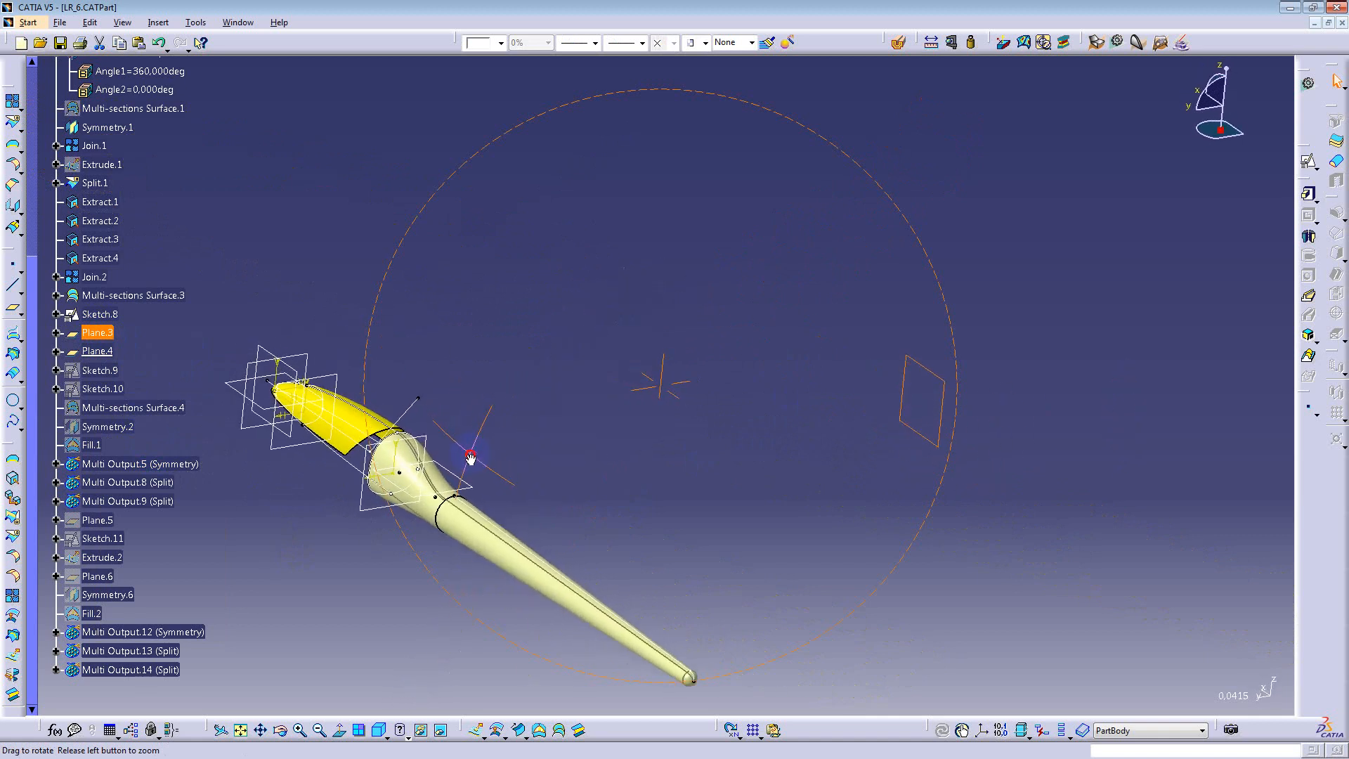
Step: Define Sketch.9 and Sketch.10 in turn as the in-work object and examine the two spanwise wing lines
right_click(98, 372)
left_click(152, 473)
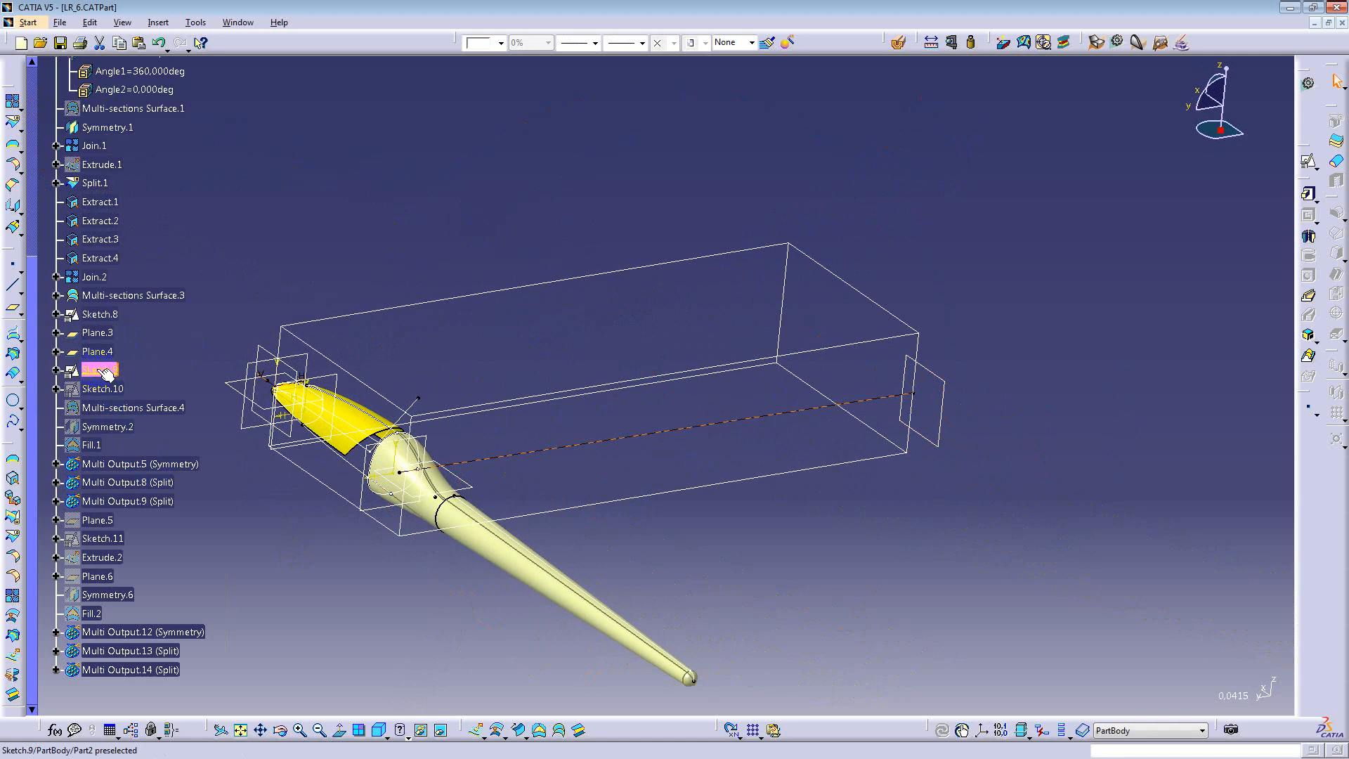
left_click(123, 398)
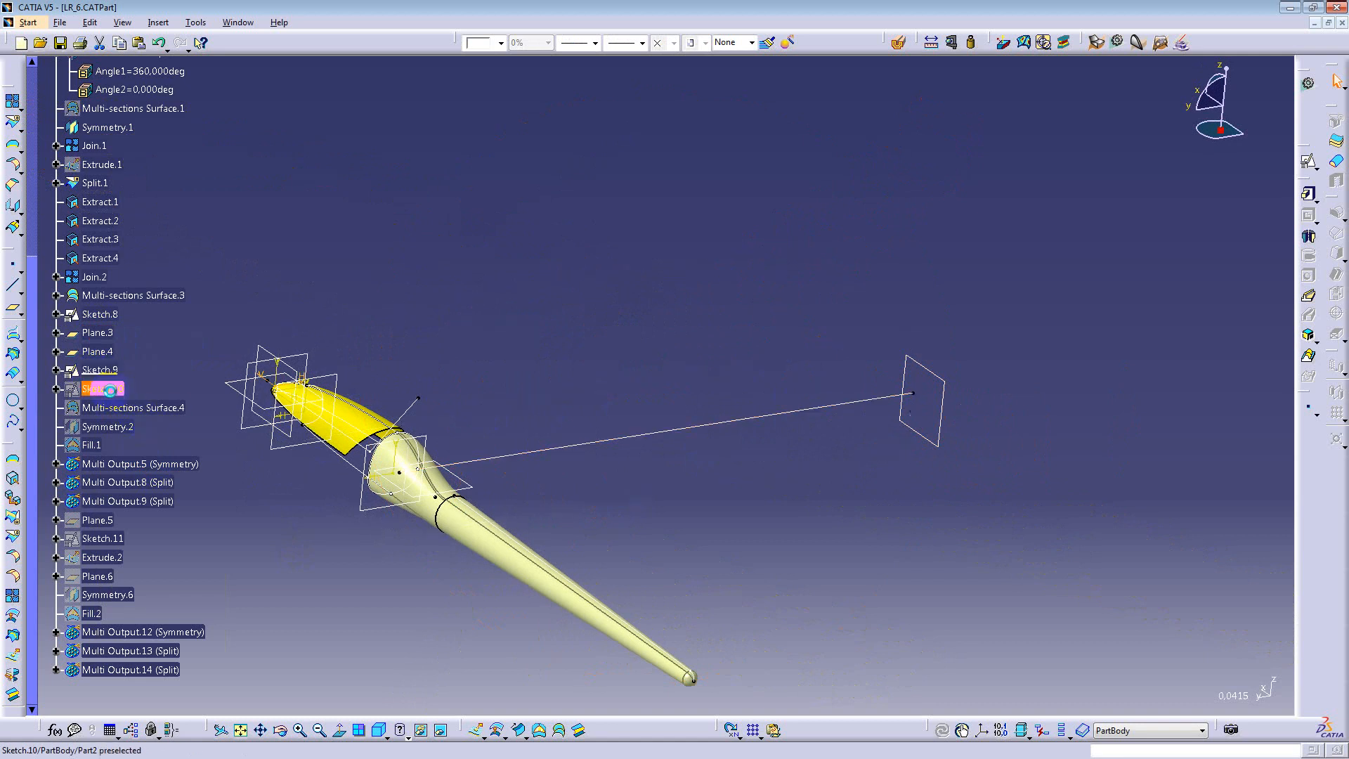
right_click(123, 392)
left_click(140, 431)
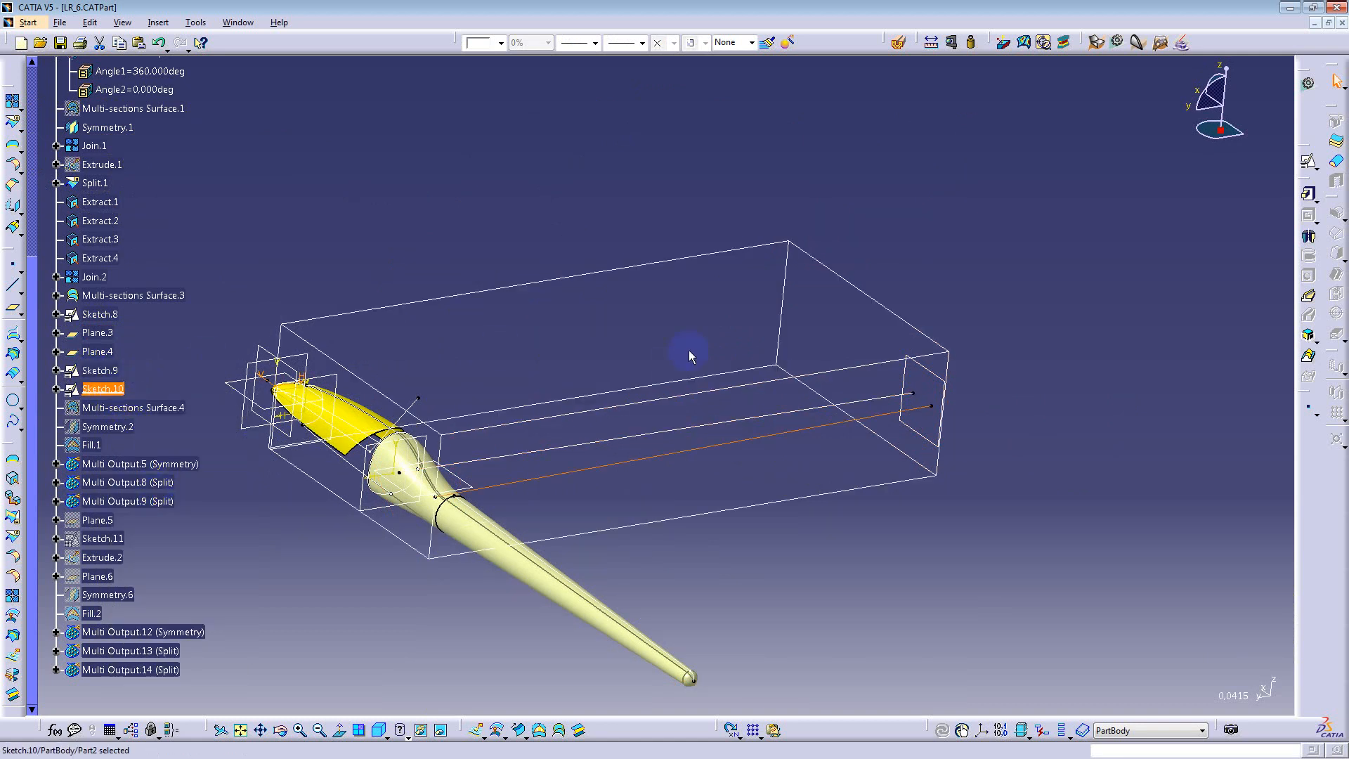
mouse_move(689, 350)
middle_mouse_down()
mouse_move(686, 319)
mouse_move(692, 401)
mouse_move(639, 503)
mouse_move(598, 520)
middle_mouse_up()
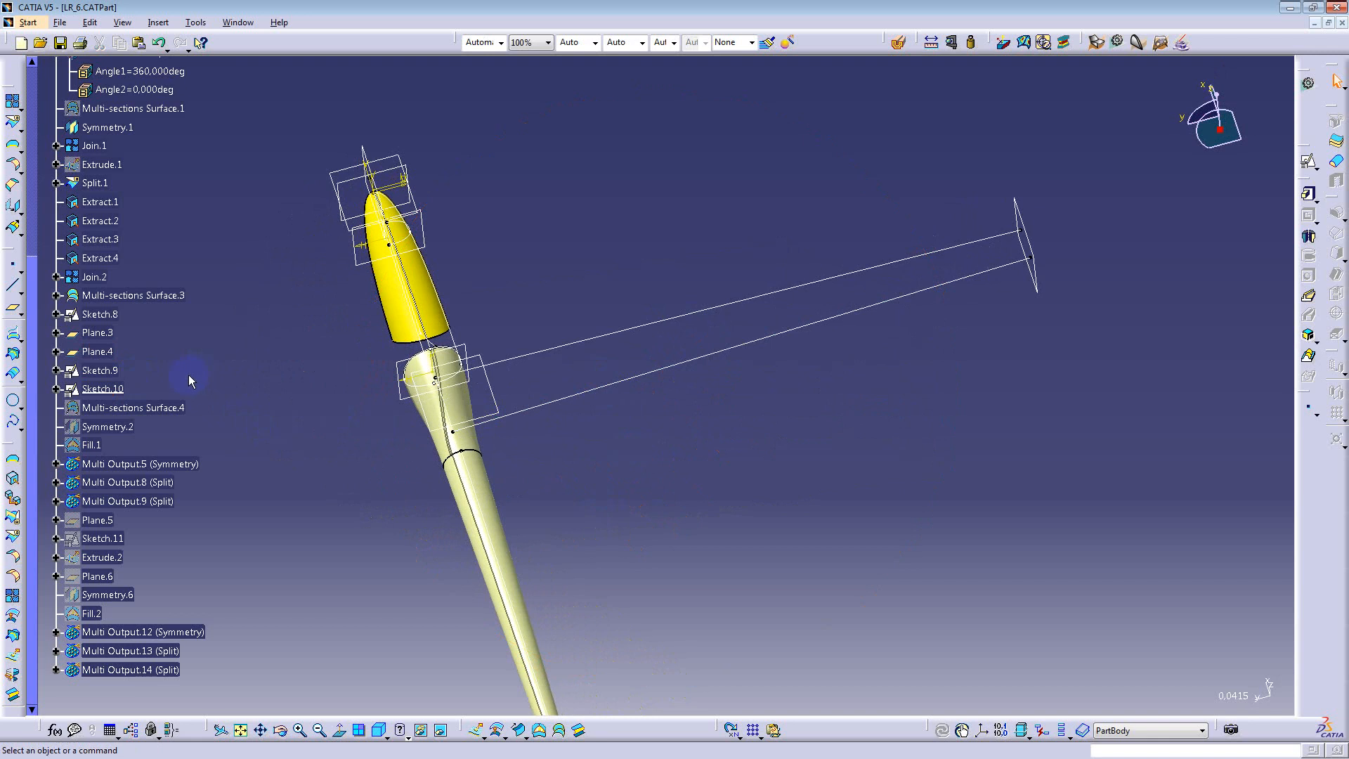
Step: Define Multi-sections Surface.4 as the in-work object and examine the wing surface beside the fuselage
right_click(106, 409)
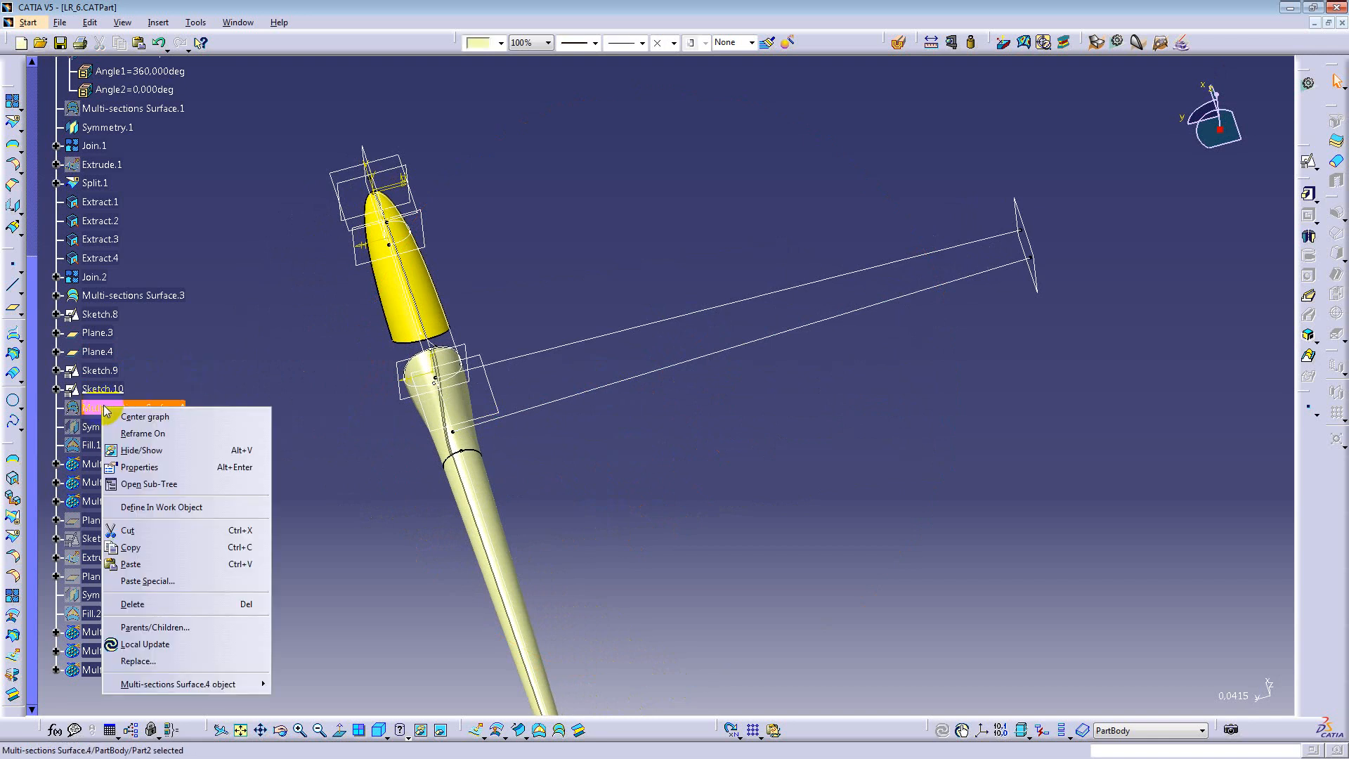
left_click(166, 506)
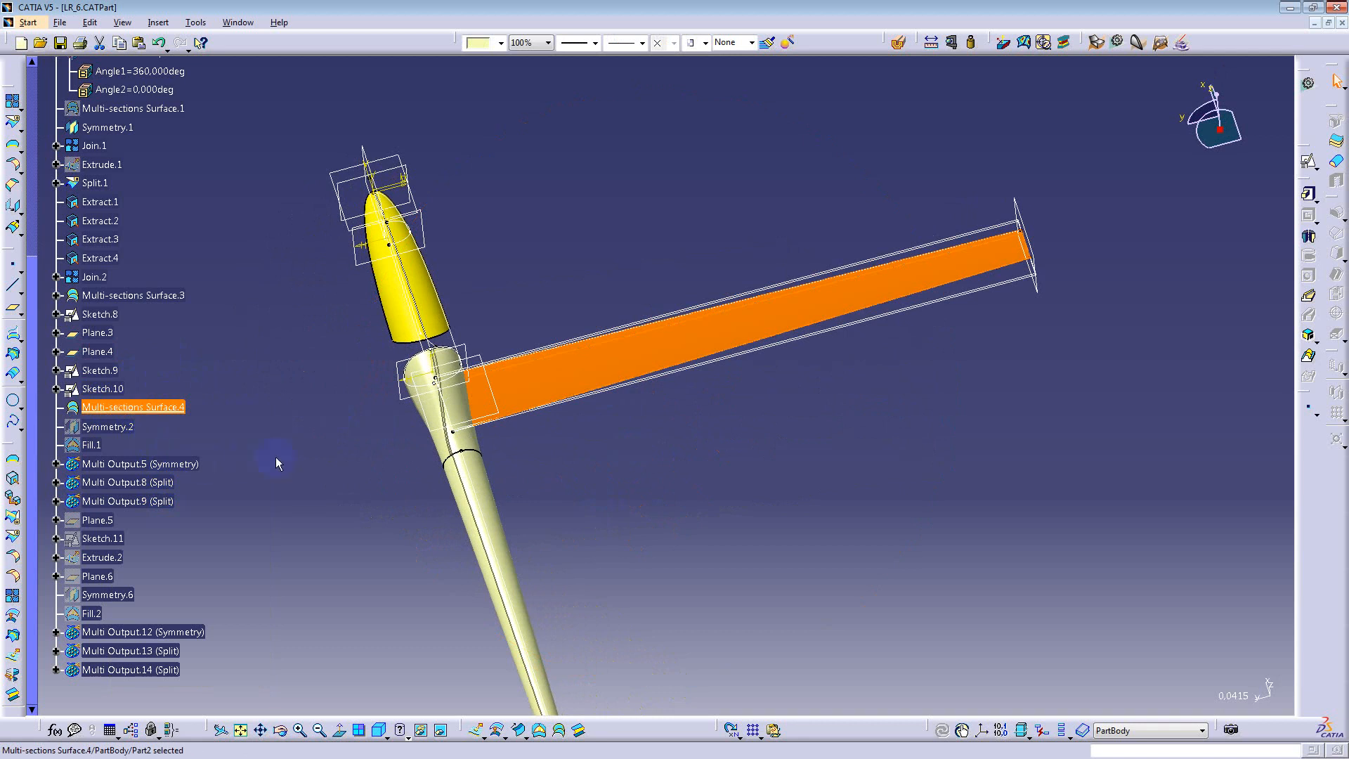
middle_click_drag(366, 506, 506, 280)
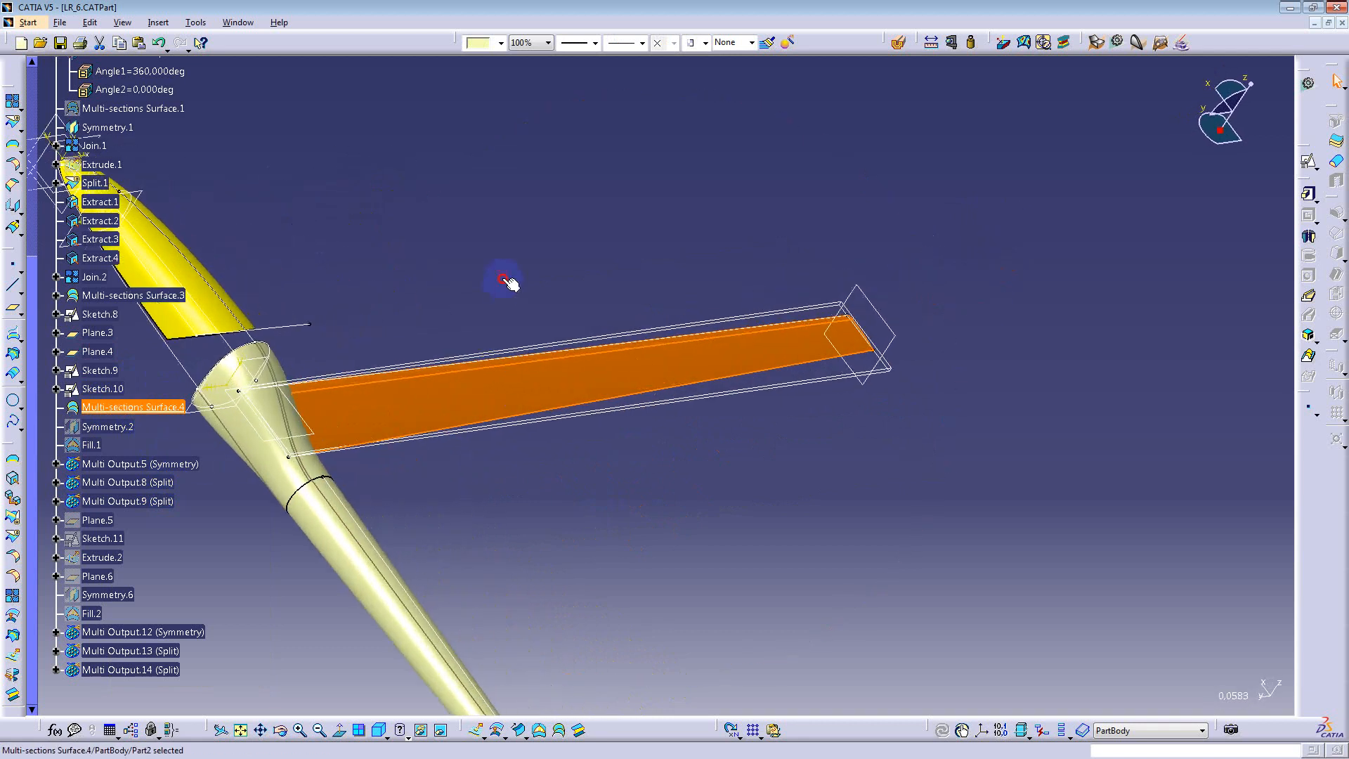
middle_click_drag(430, 328, 638, 276)
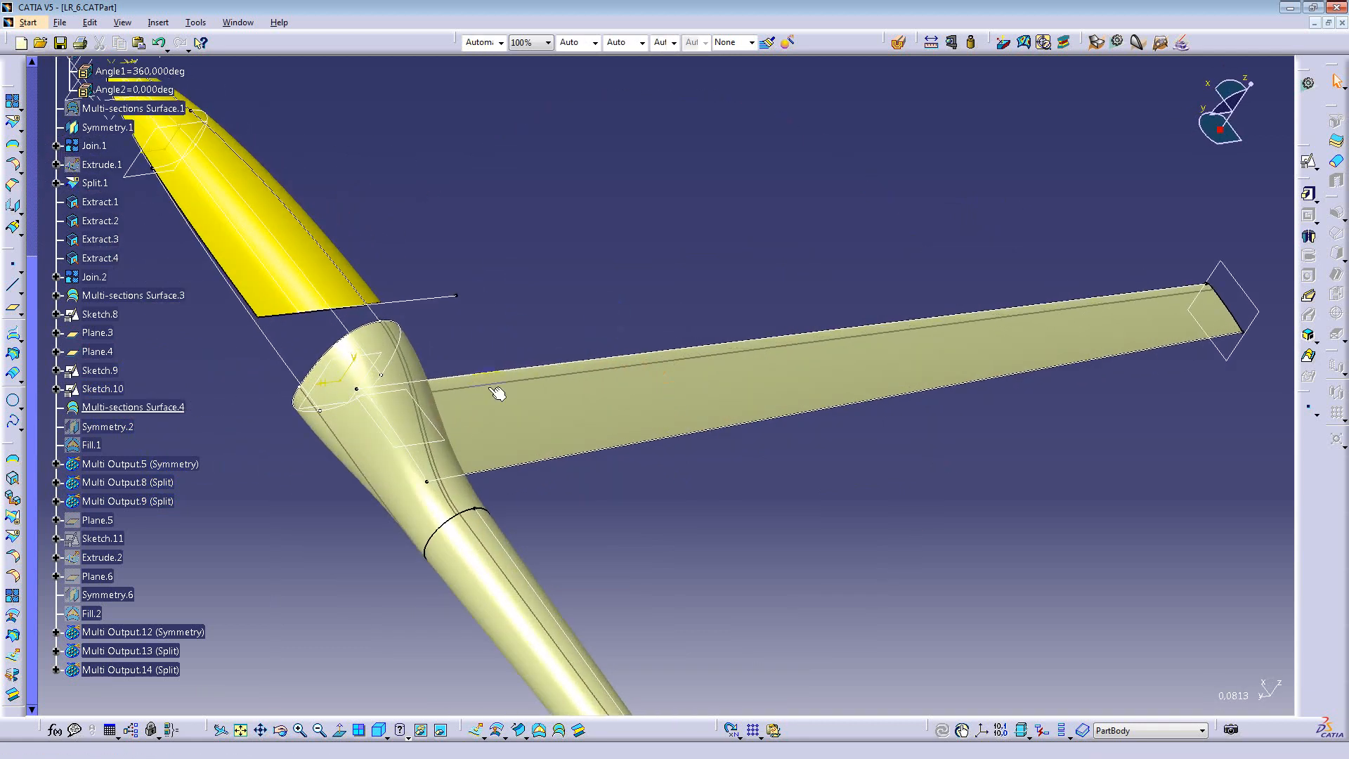
Step: Review the section Sketch.8 and guides Sketch.9 and Sketch.10 in the definition of Multi-sections Surface.4, and close it without changes
double_click(99, 316)
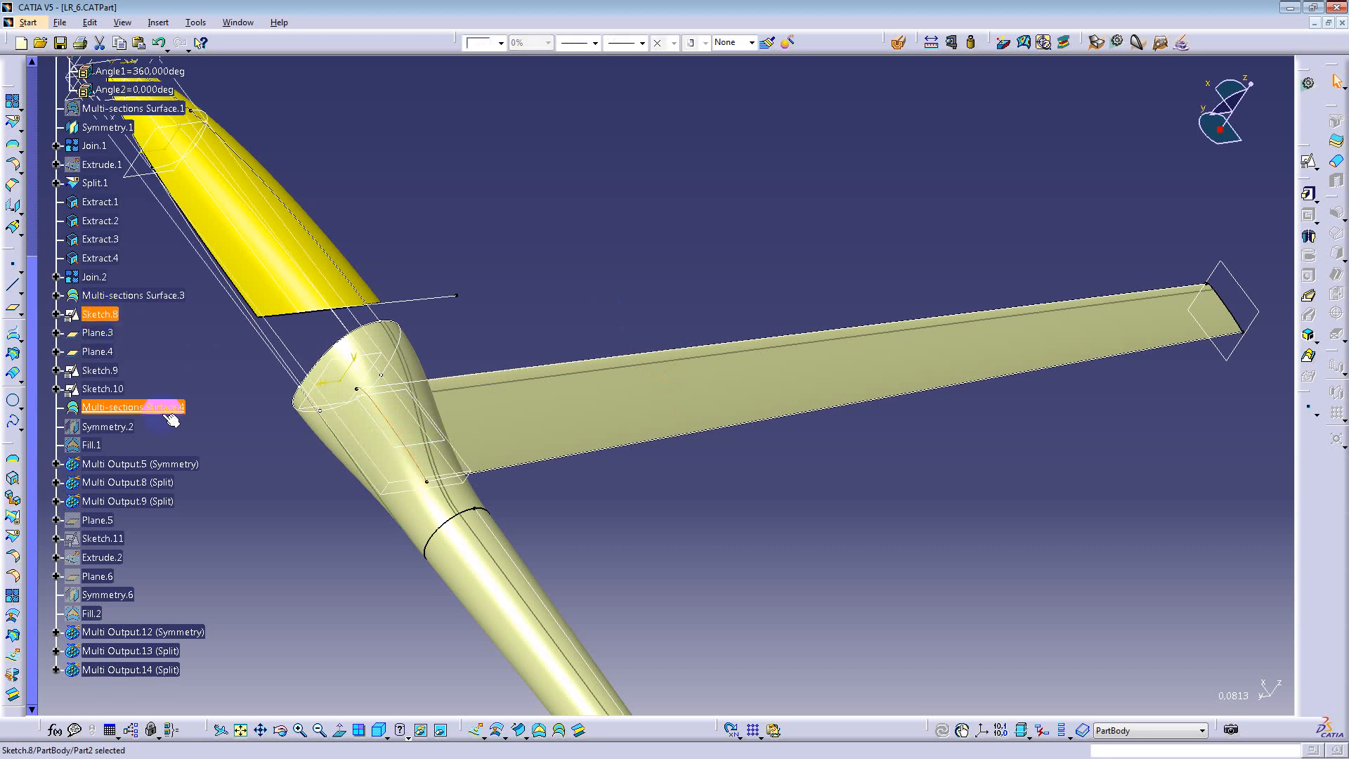
left_click(135, 407)
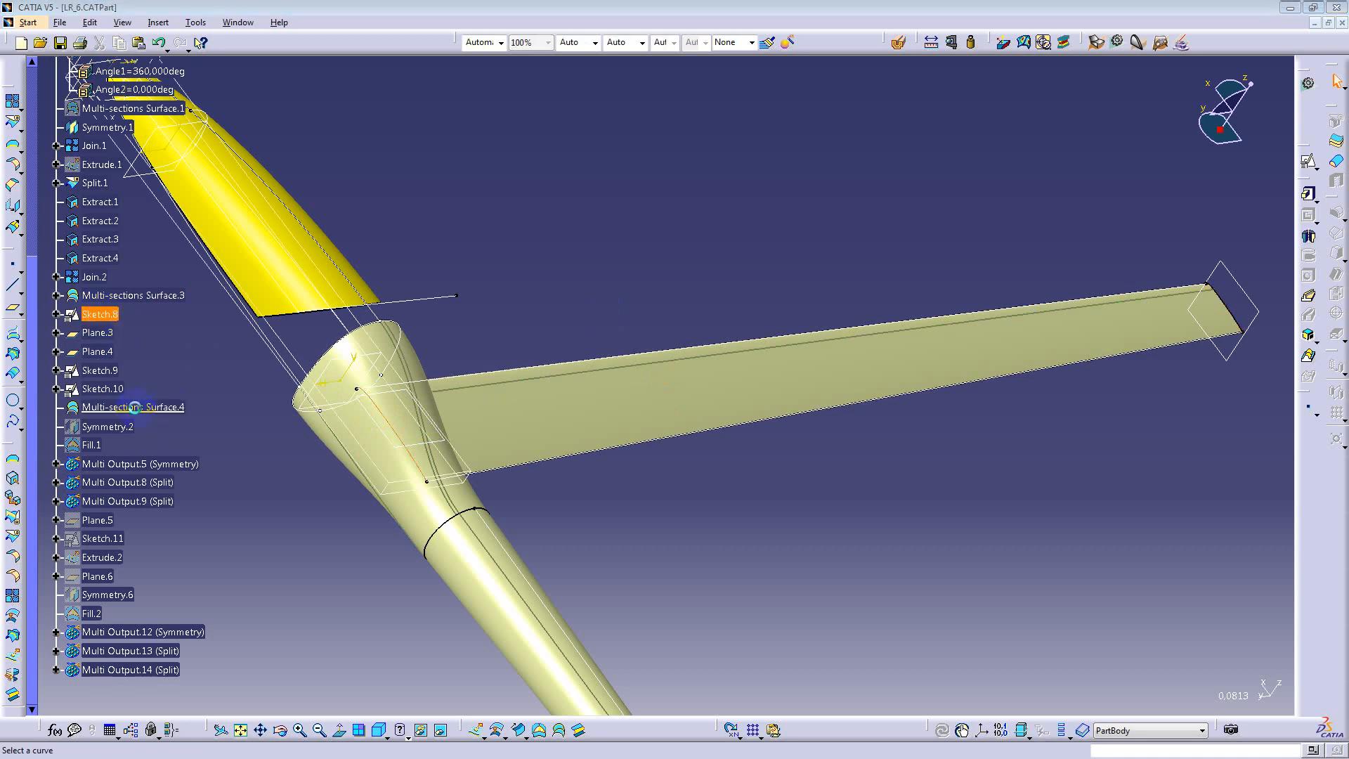
left_click_drag(342, 144, 346, 78)
middle_click_drag(630, 500, 697, 560)
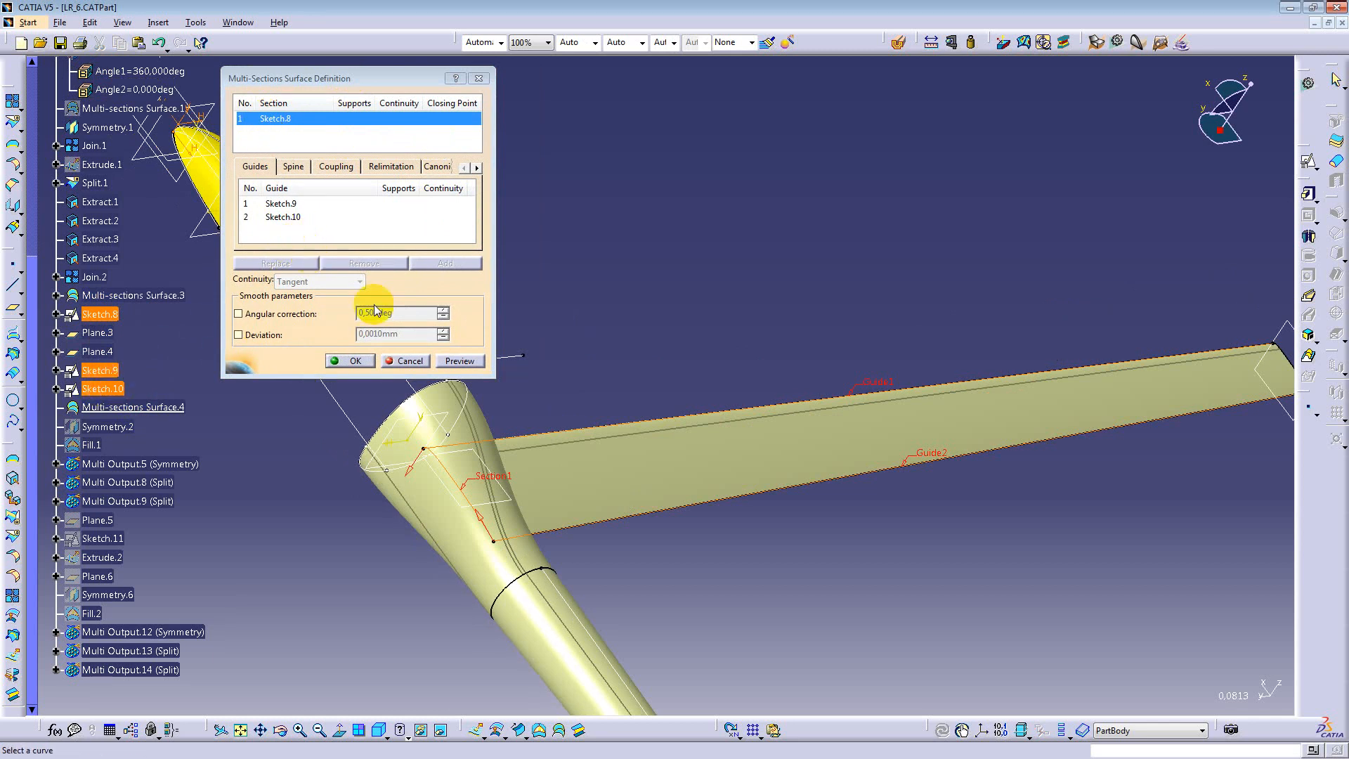
left_click(408, 361)
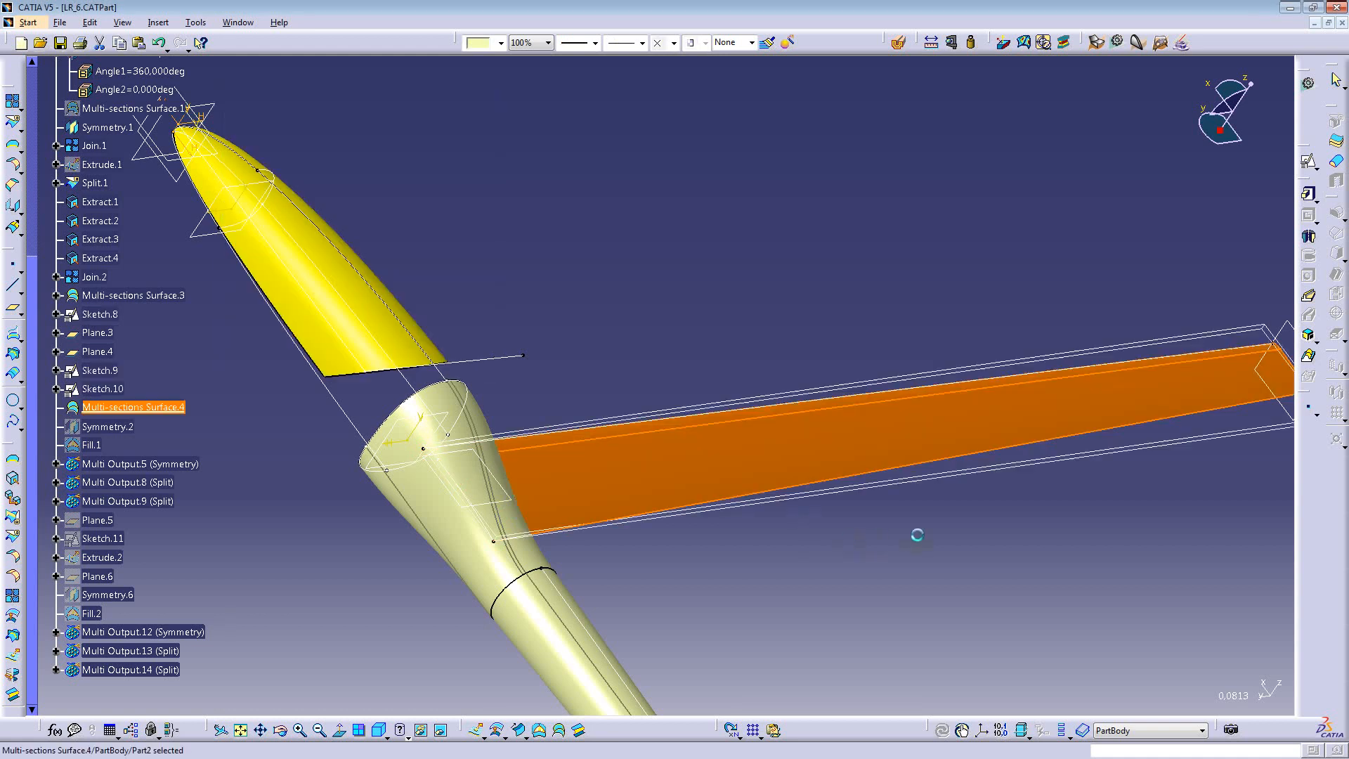
Step: Define Symmetry.2 as the in-work object and examine the mirrored surface that completes the wing
middle_click_drag(916, 536, 858, 309)
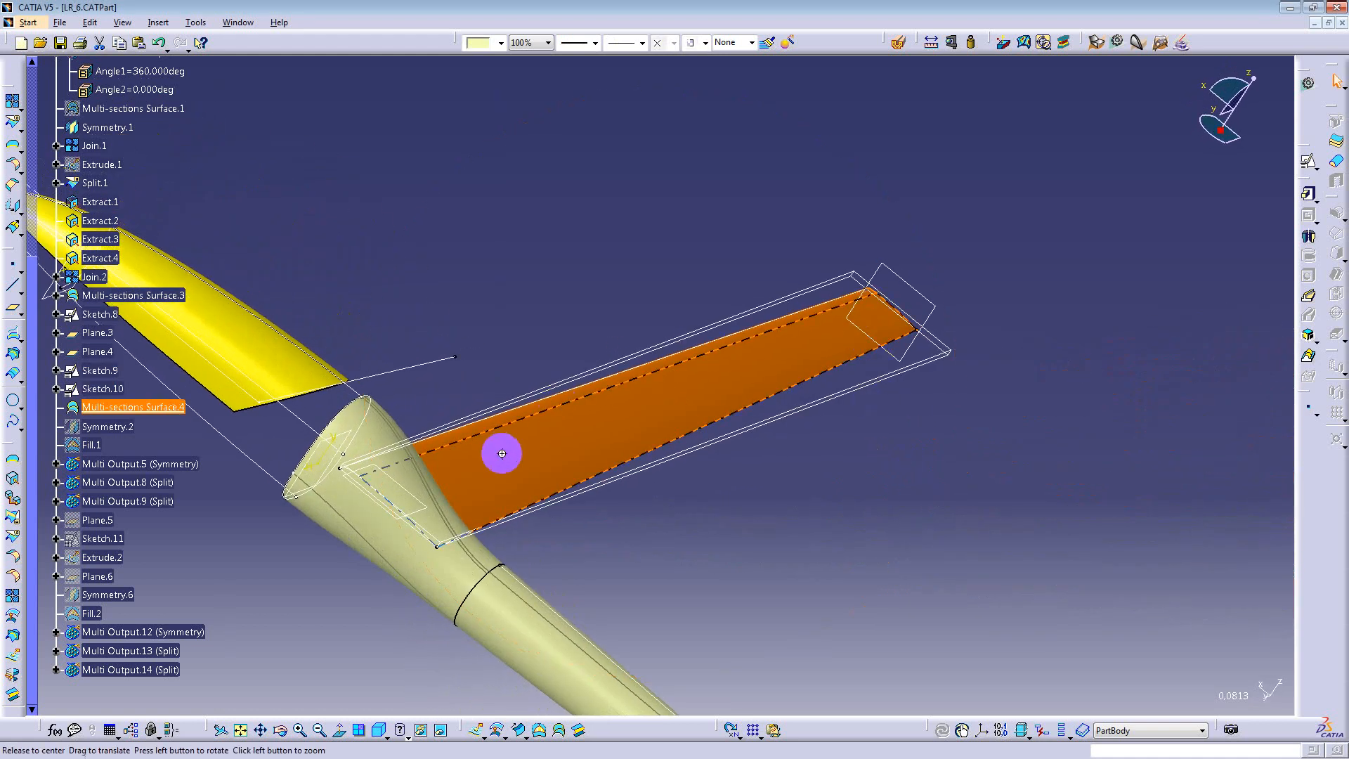
middle_click_drag(499, 451, 412, 446)
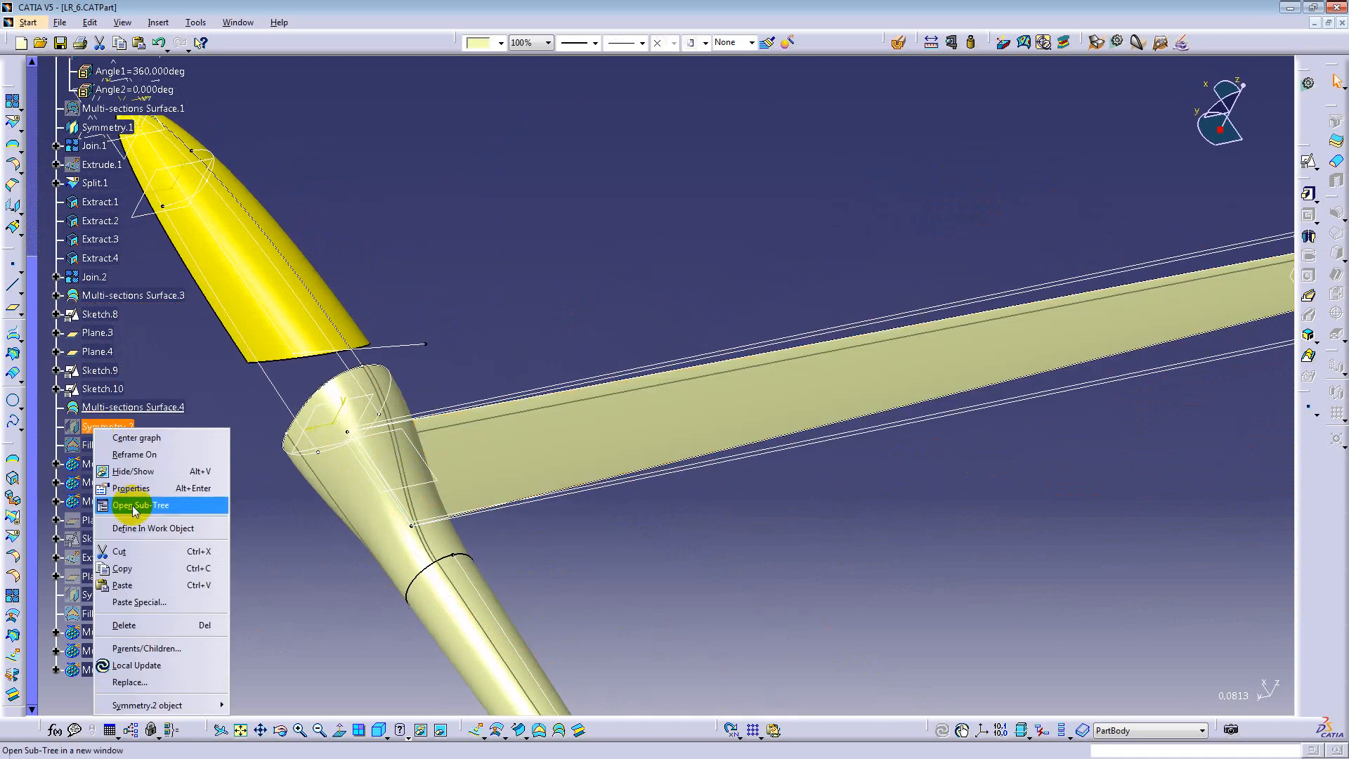
left_click(134, 501)
left_click(116, 428)
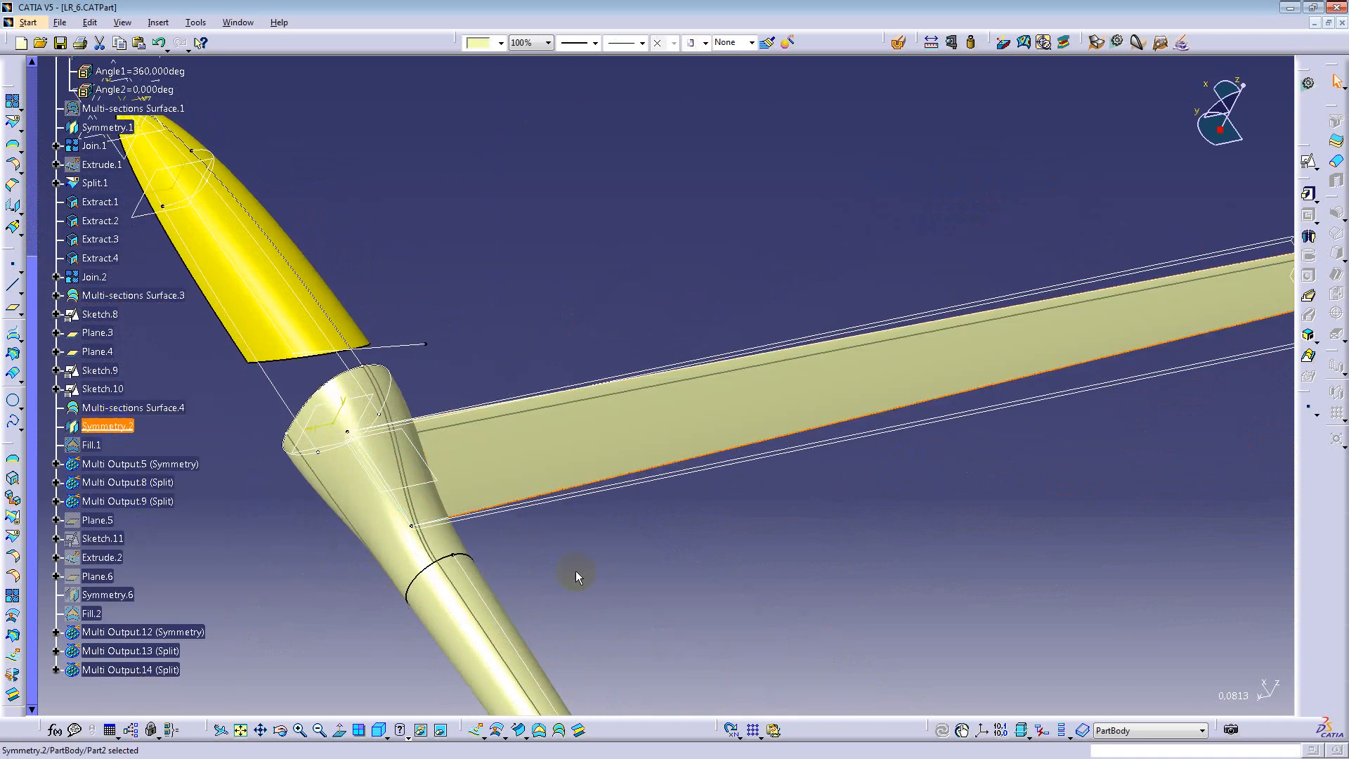
middle_click_drag(572, 572, 365, 534)
Step: Define Fill.1 as the in-work object and highlight the surface closing the wing tip
right_click(102, 449)
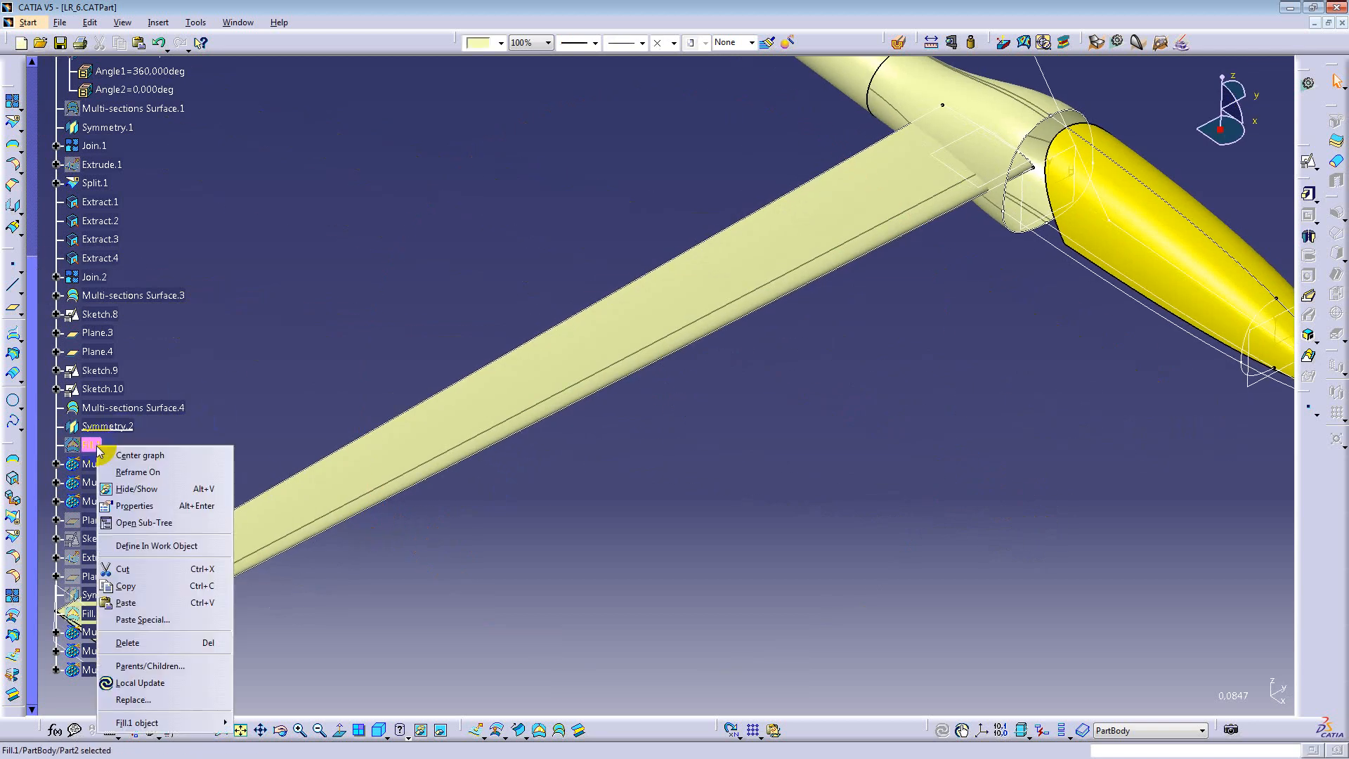
left_click(529, 503)
middle_click_drag(271, 446, 572, 450)
right_click(90, 447)
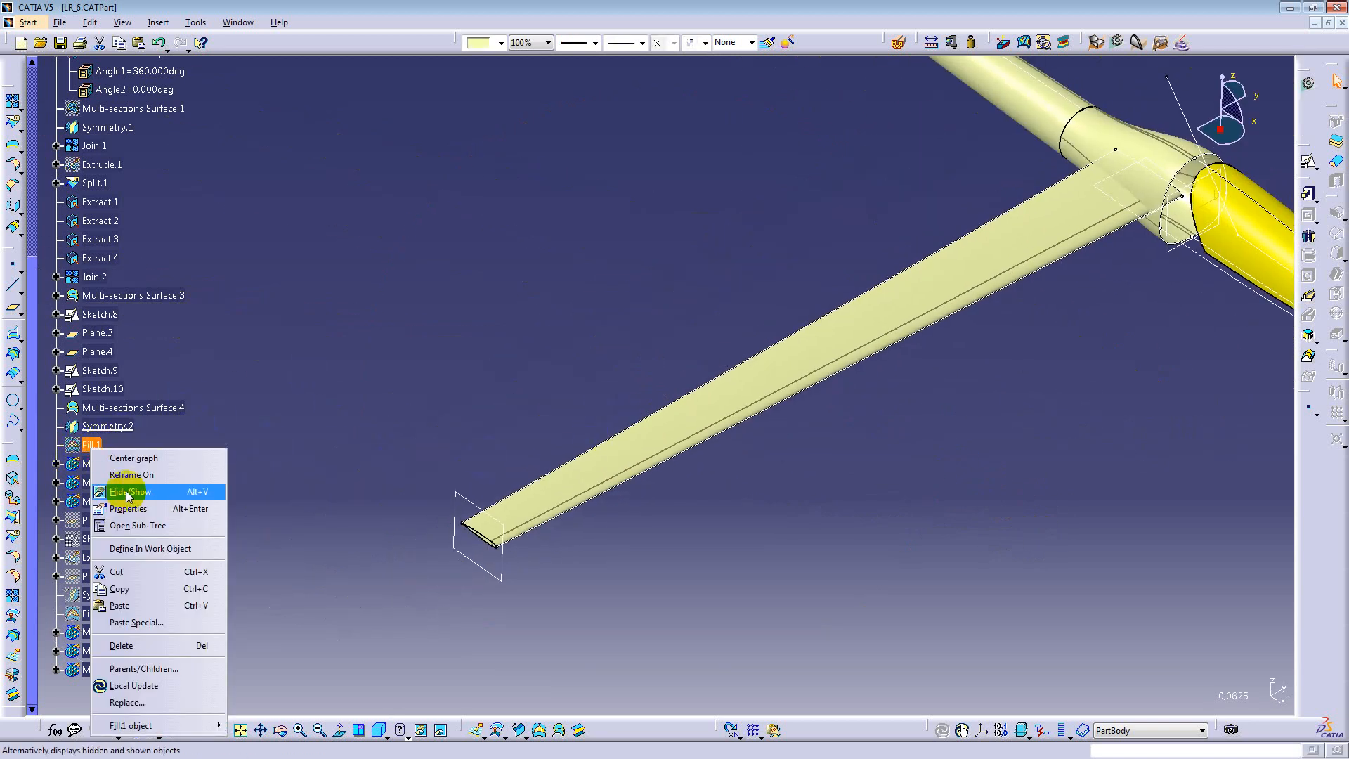
left_click(130, 543)
middle_click_drag(492, 568, 562, 274)
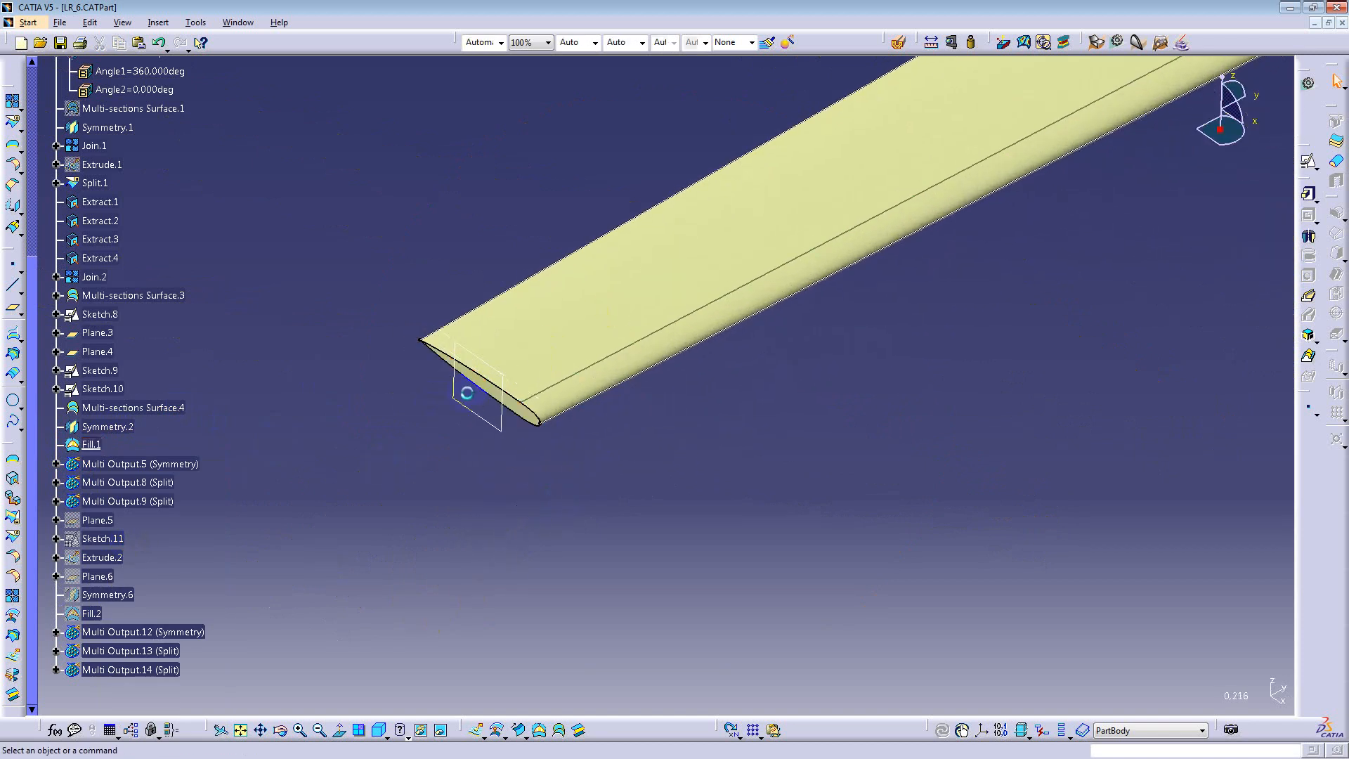
left_click(490, 388)
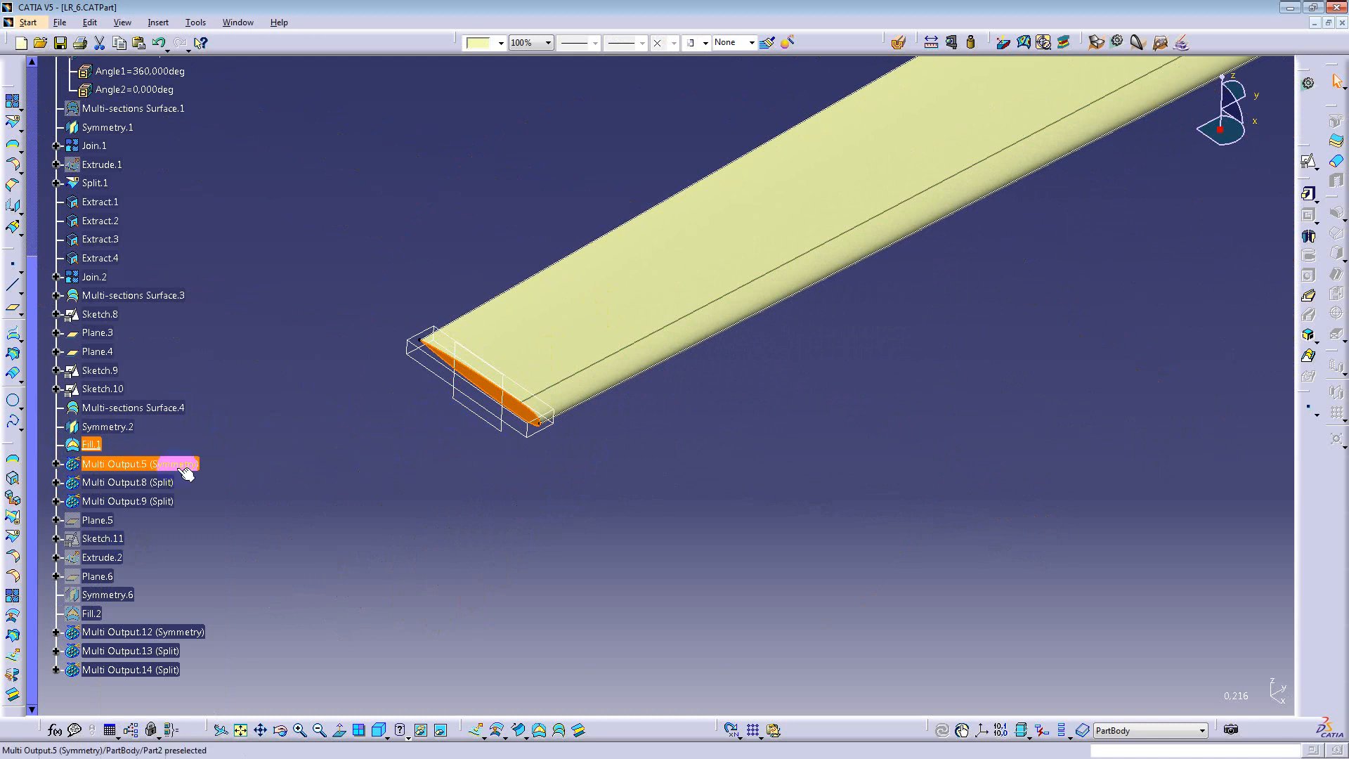
middle_click_drag(351, 465, 225, 738)
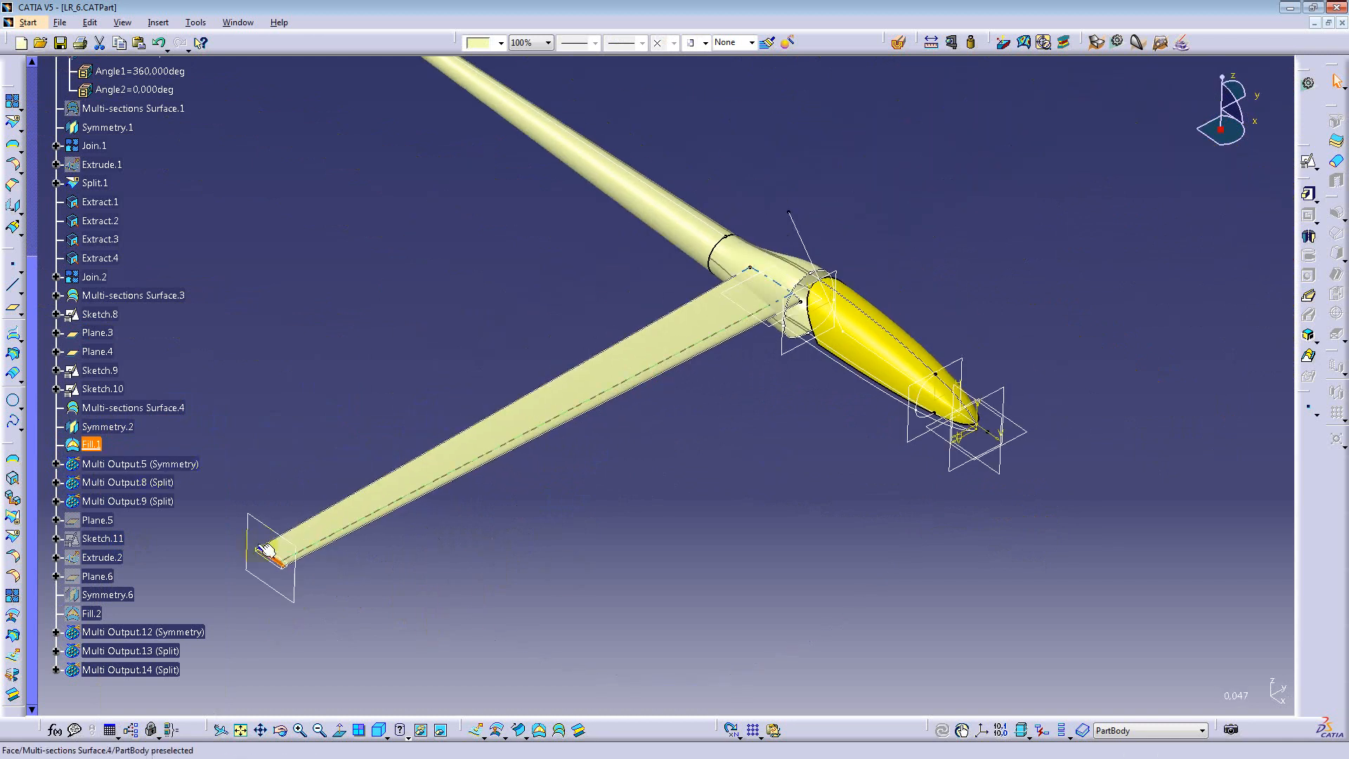
Step: Define Multi Output.5 (Symmetry) as the in-work object and view the glider from the front
right_click(118, 469)
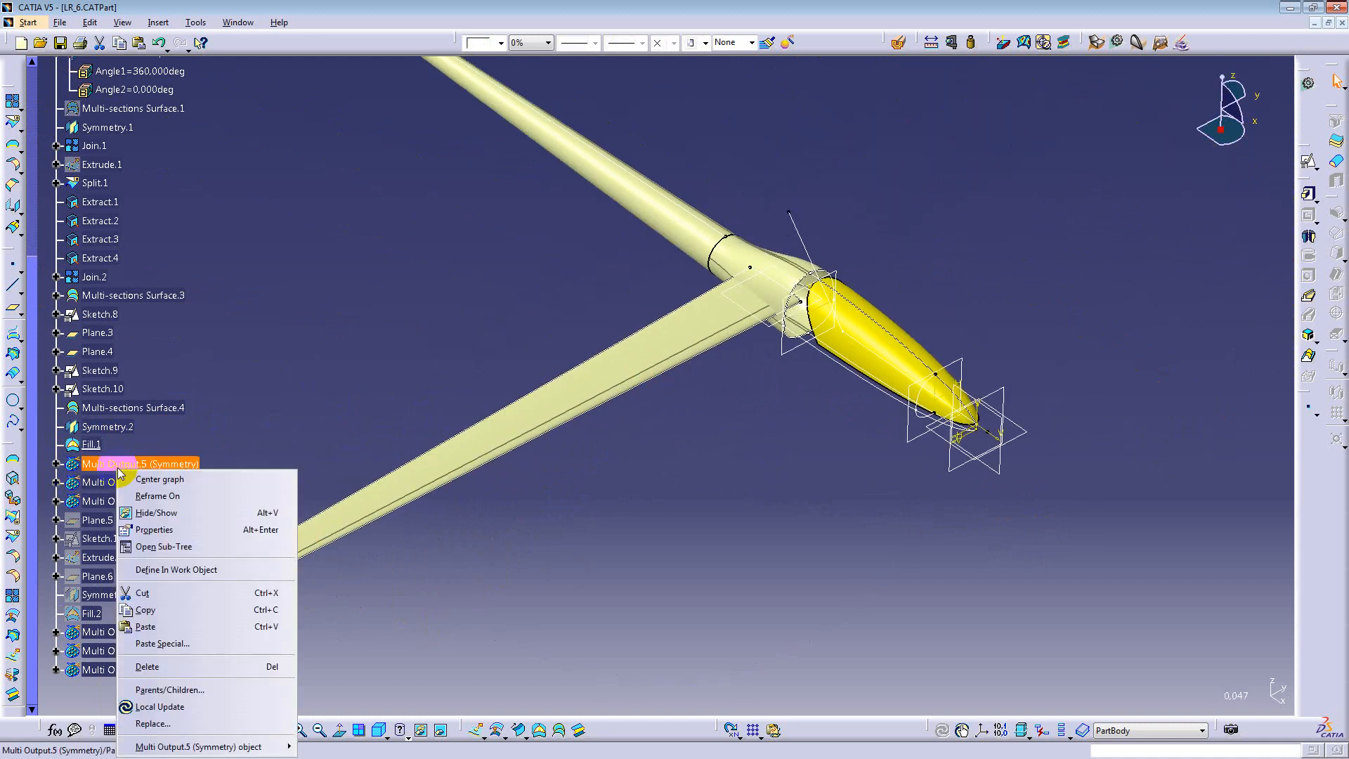
left_click(386, 388)
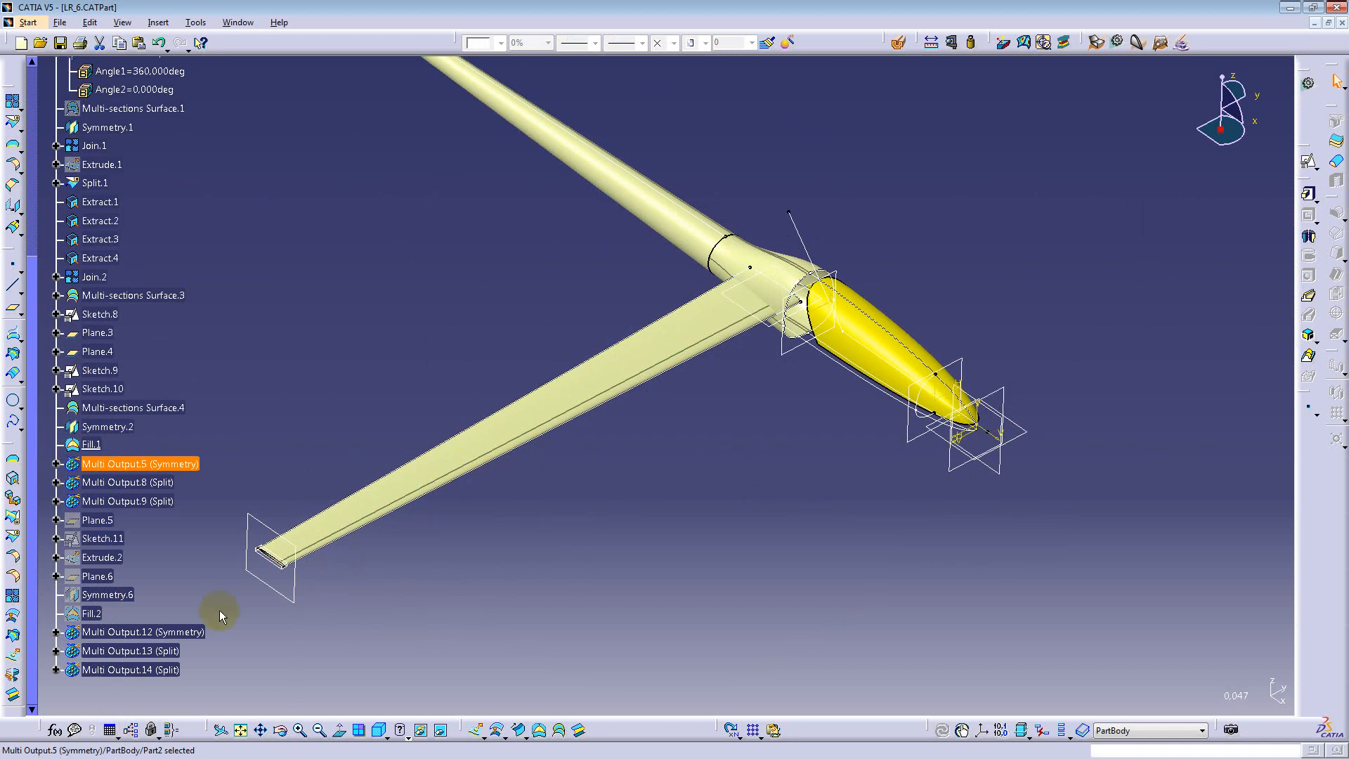
right_click(112, 467)
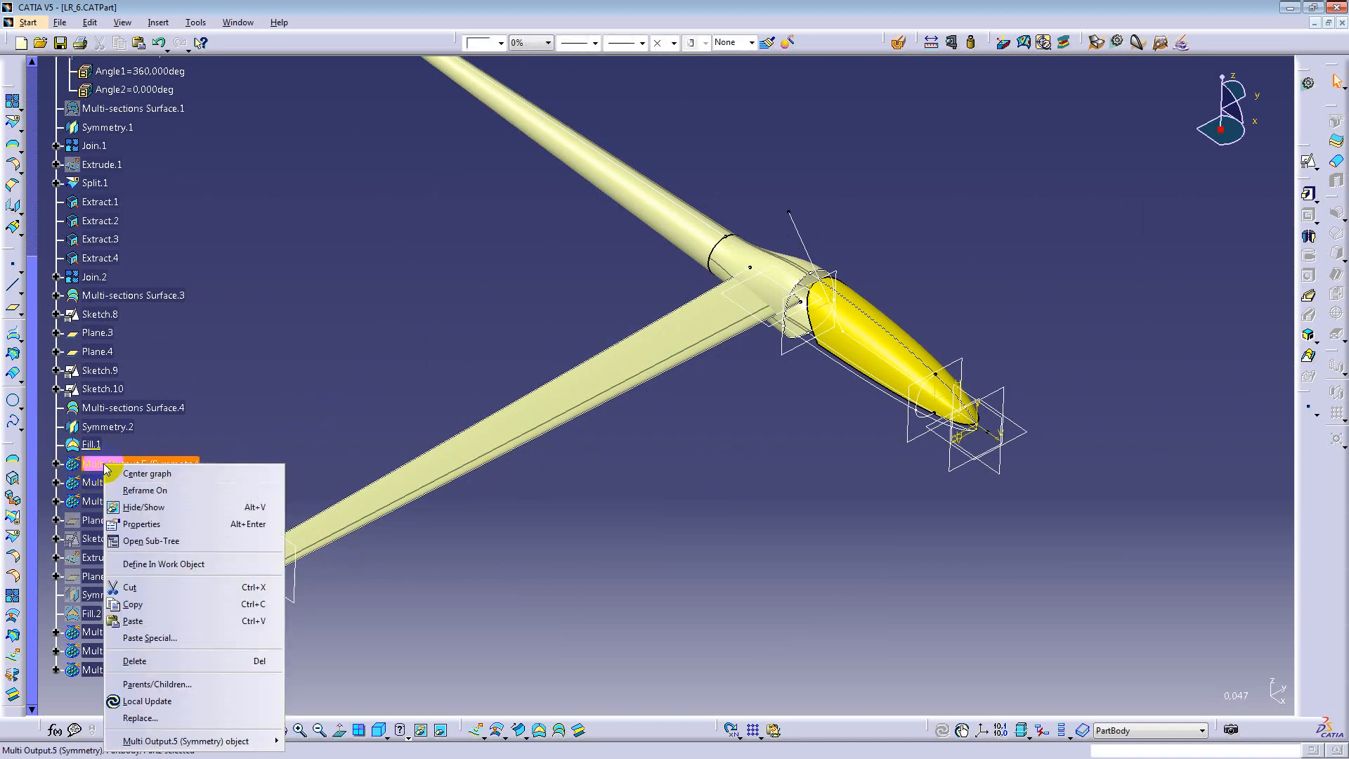
left_click(152, 562)
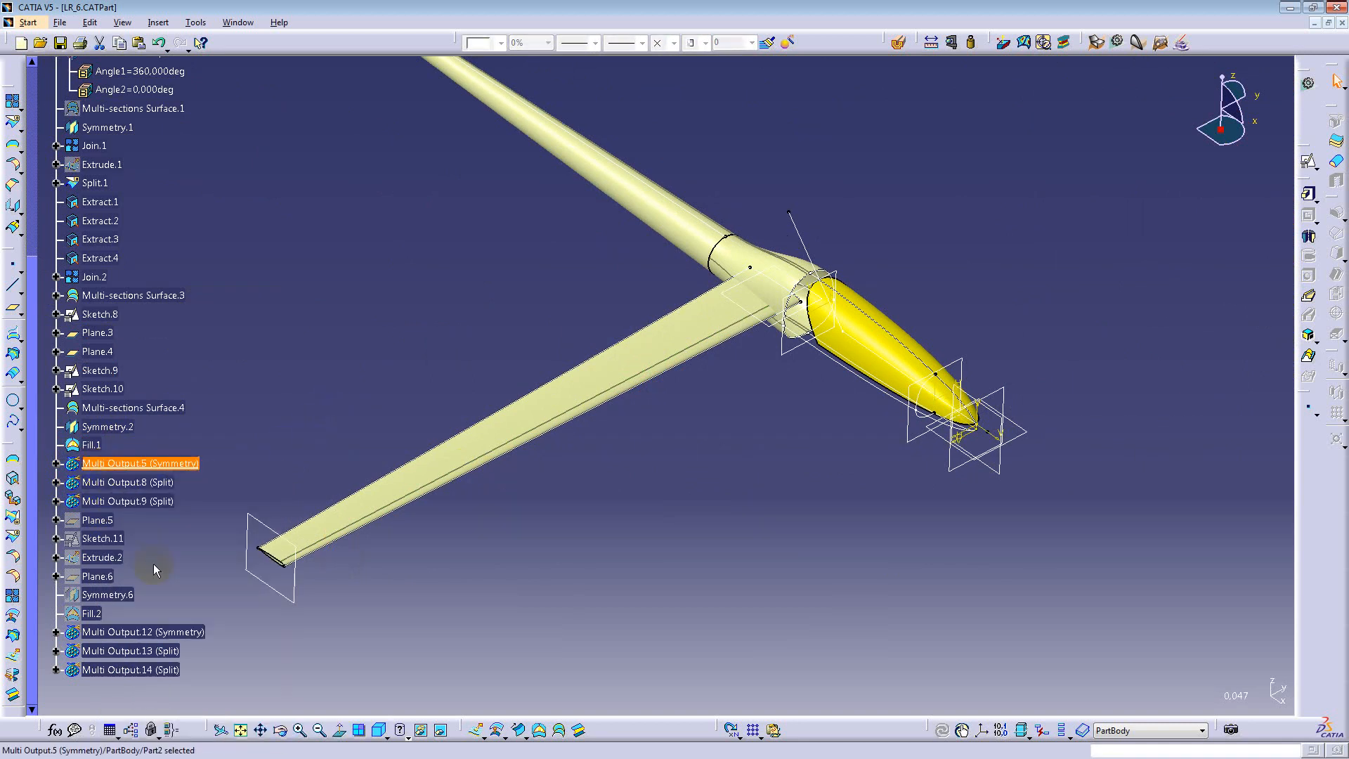
middle_click_drag(506, 432, 540, 456)
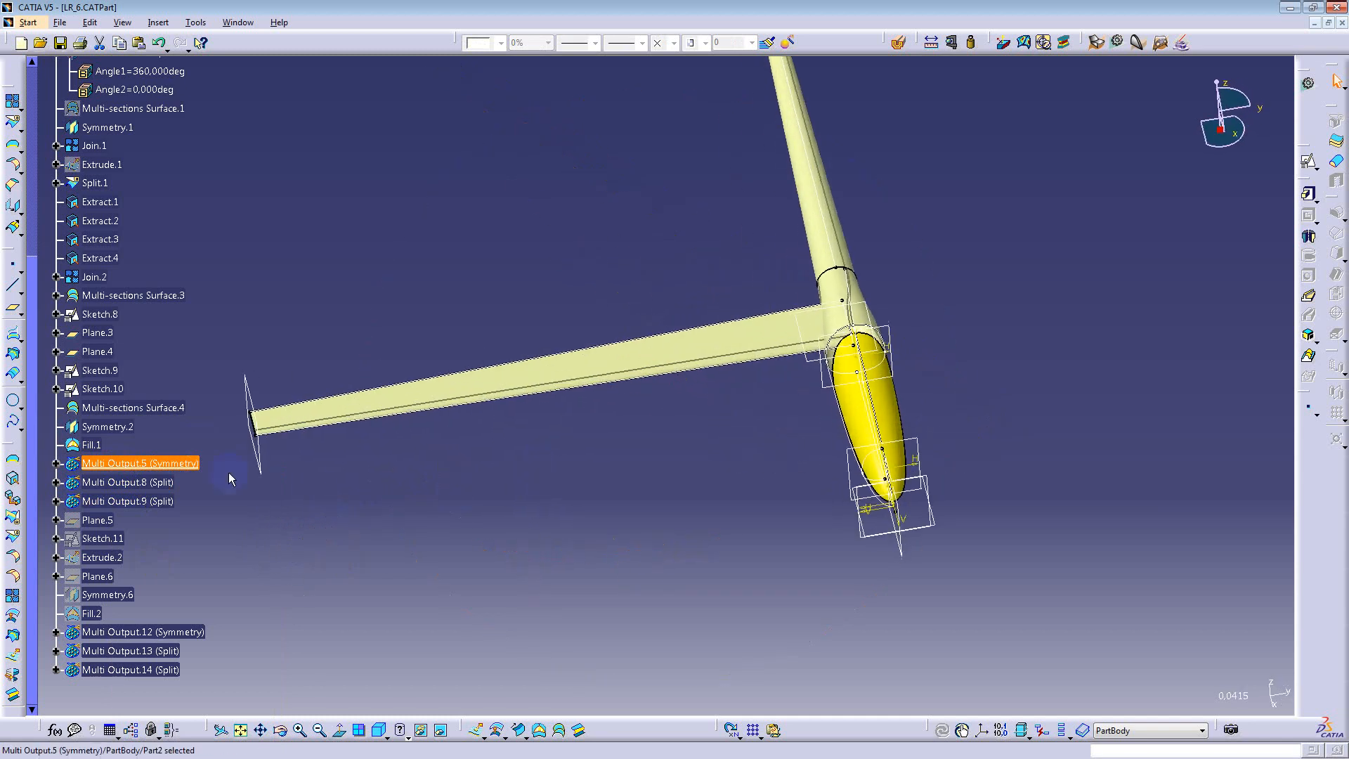
Step: Show Symmetry.3, Symmetry.4 and Symmetry.5 from Multi Output.5 and examine the opposite wing
right_click(121, 467)
left_click(53, 462)
left_click(55, 464)
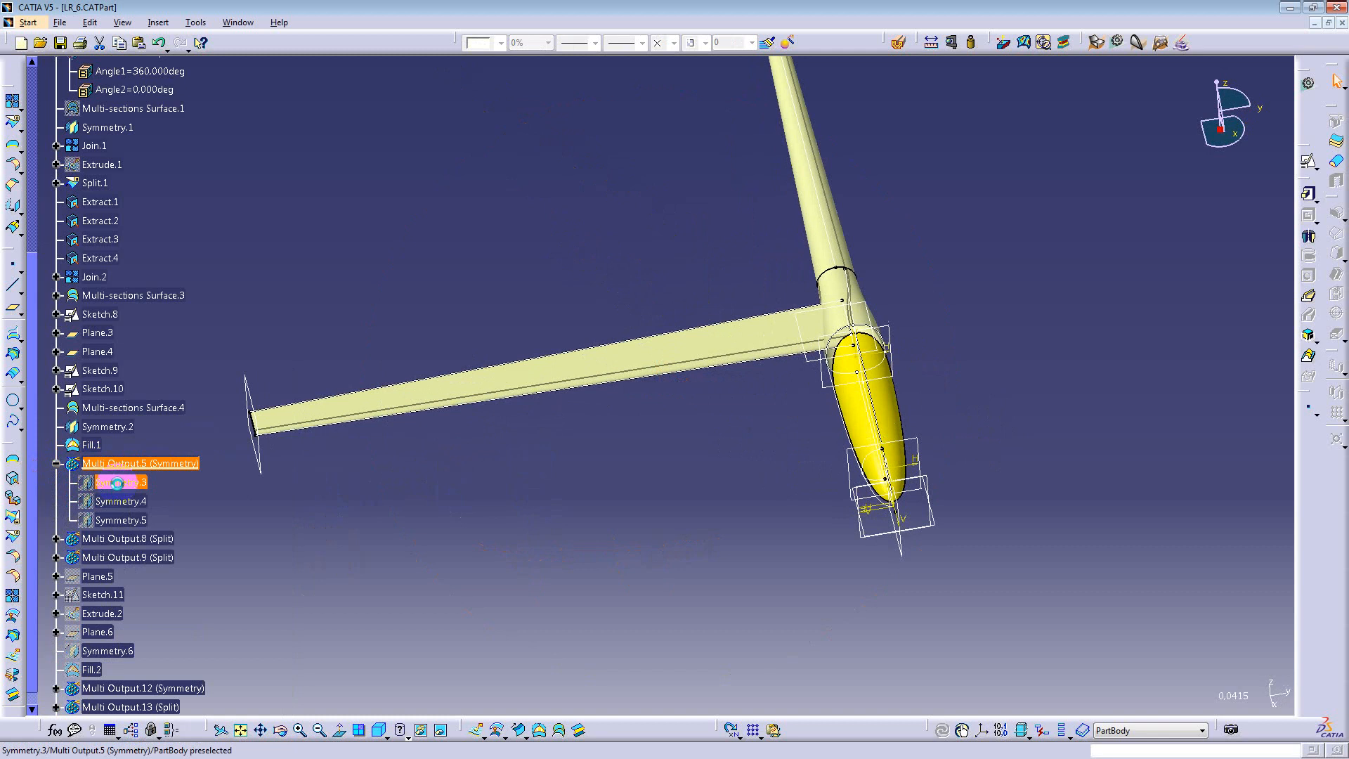
right_click(118, 483)
left_click(119, 484)
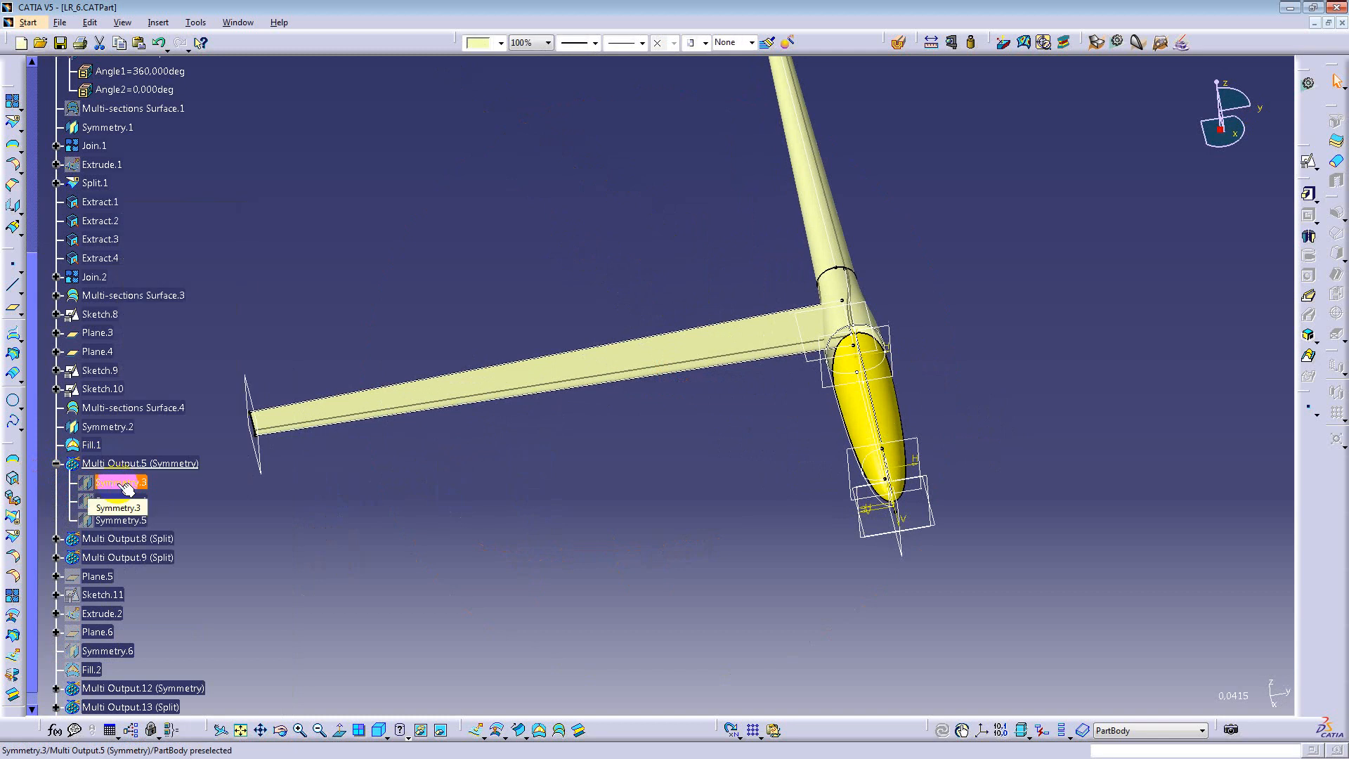
right_click(123, 502)
key("h")
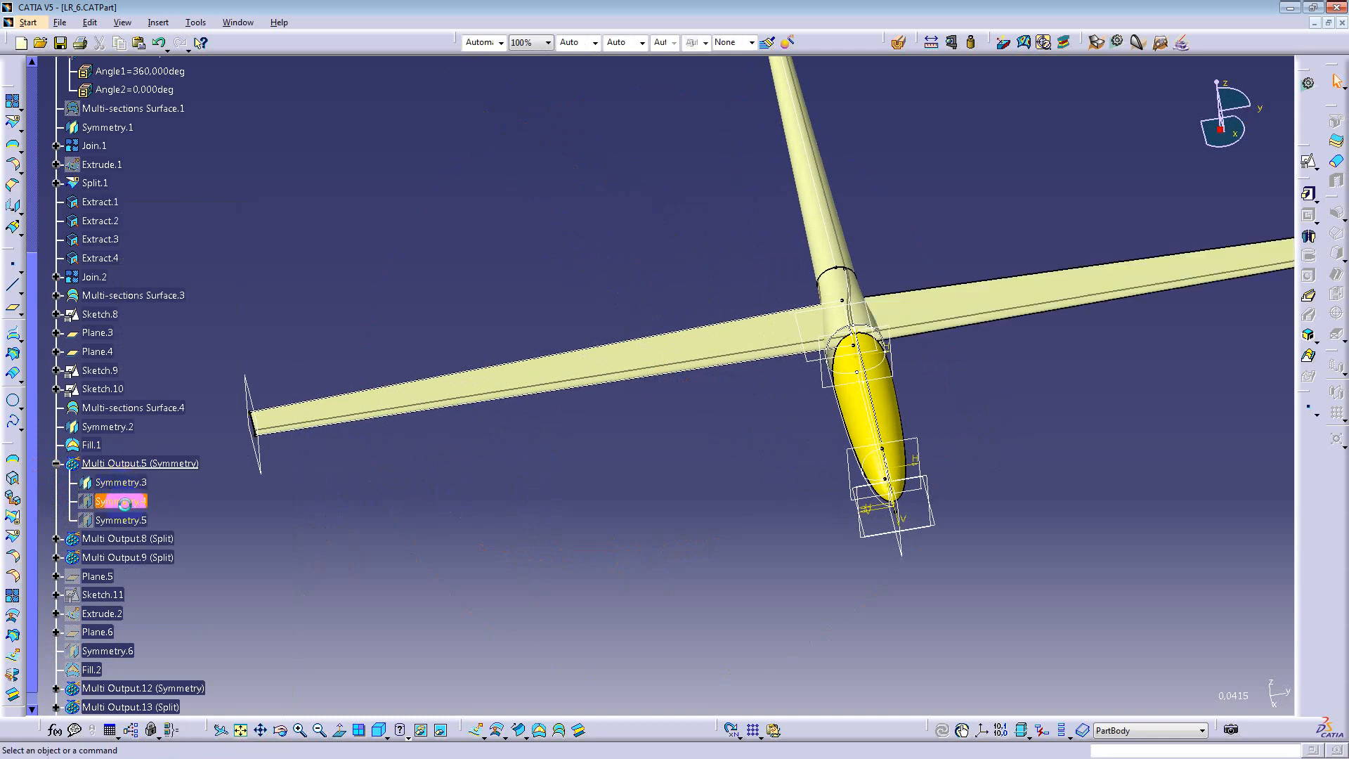
middle_click_drag(936, 428, 257, 382)
middle_click_drag(777, 463, 706, 465)
left_click(56, 463)
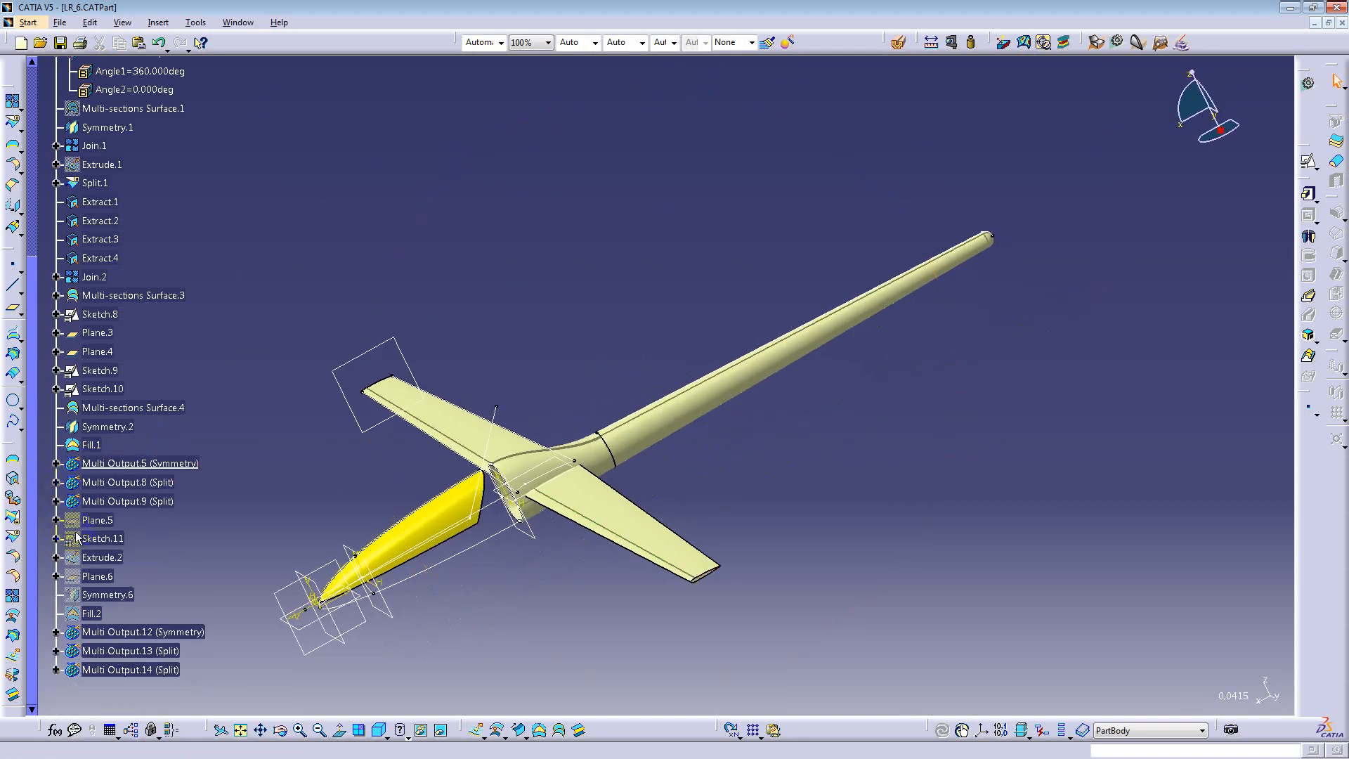
Step: Define Multi Output.8 (Split) as the in-work object and examine the mirrored wing's root at the fuselage
right_click(148, 482)
left_click(200, 290)
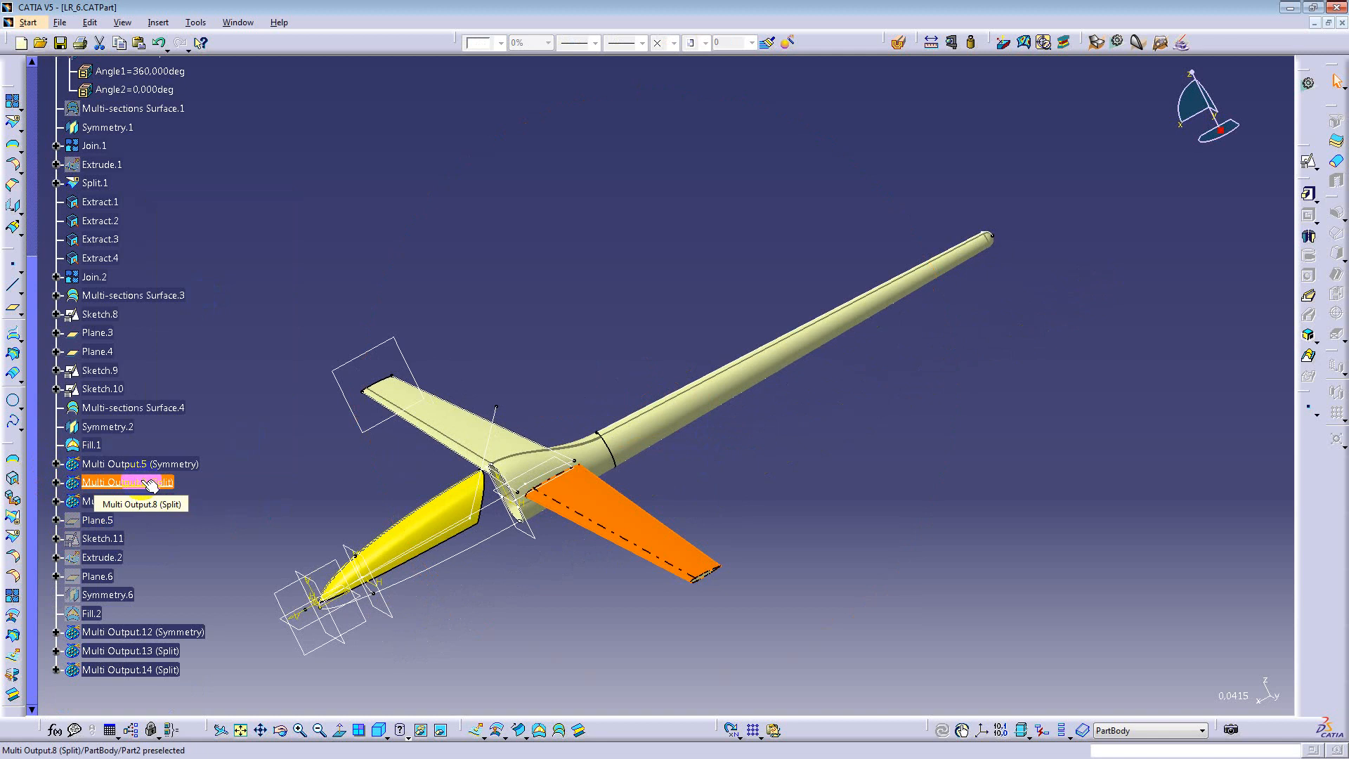
middle_click(563, 488)
middle_click_drag(572, 572, 559, 433)
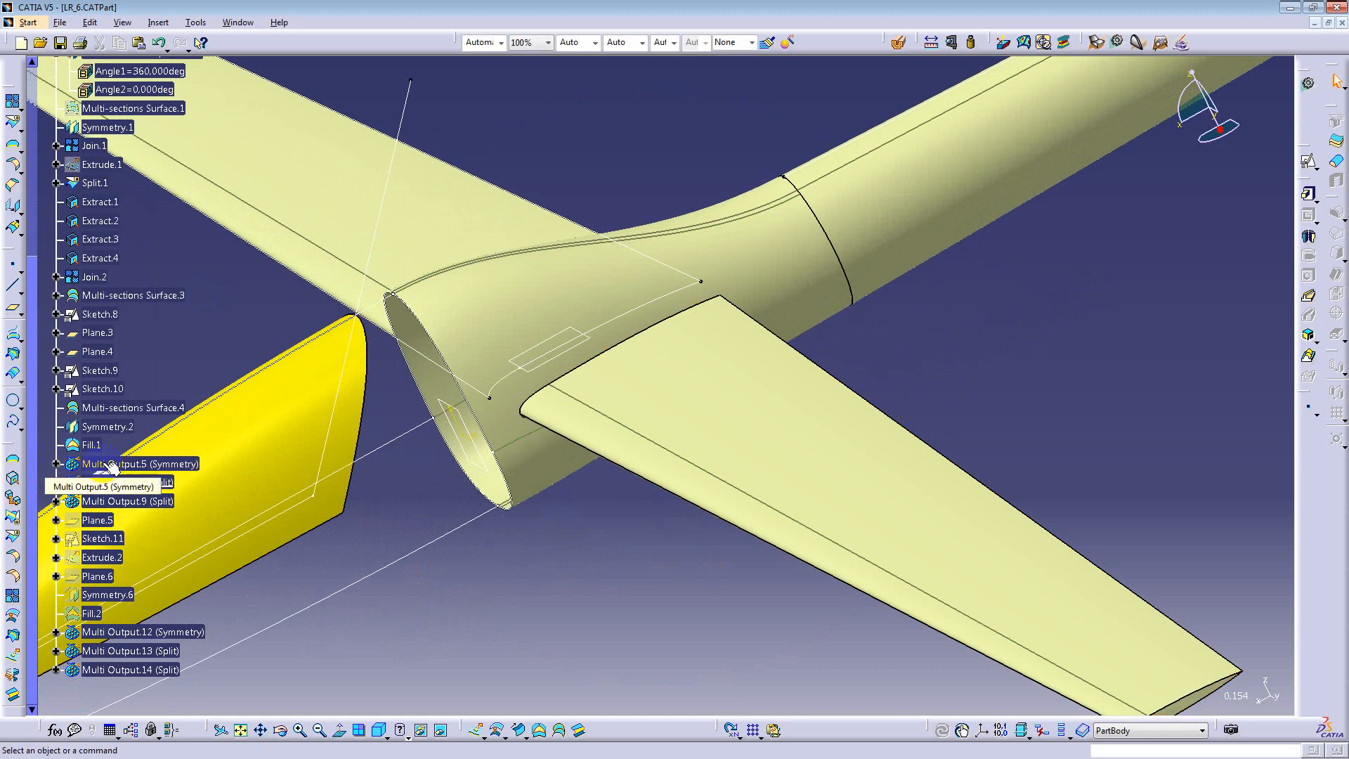
Step: Compare Split.3 in Multi Output.8 with the source surface Symmetry.3 in Multi Output.5 around the wing root
left_click(102, 464)
left_click(56, 483)
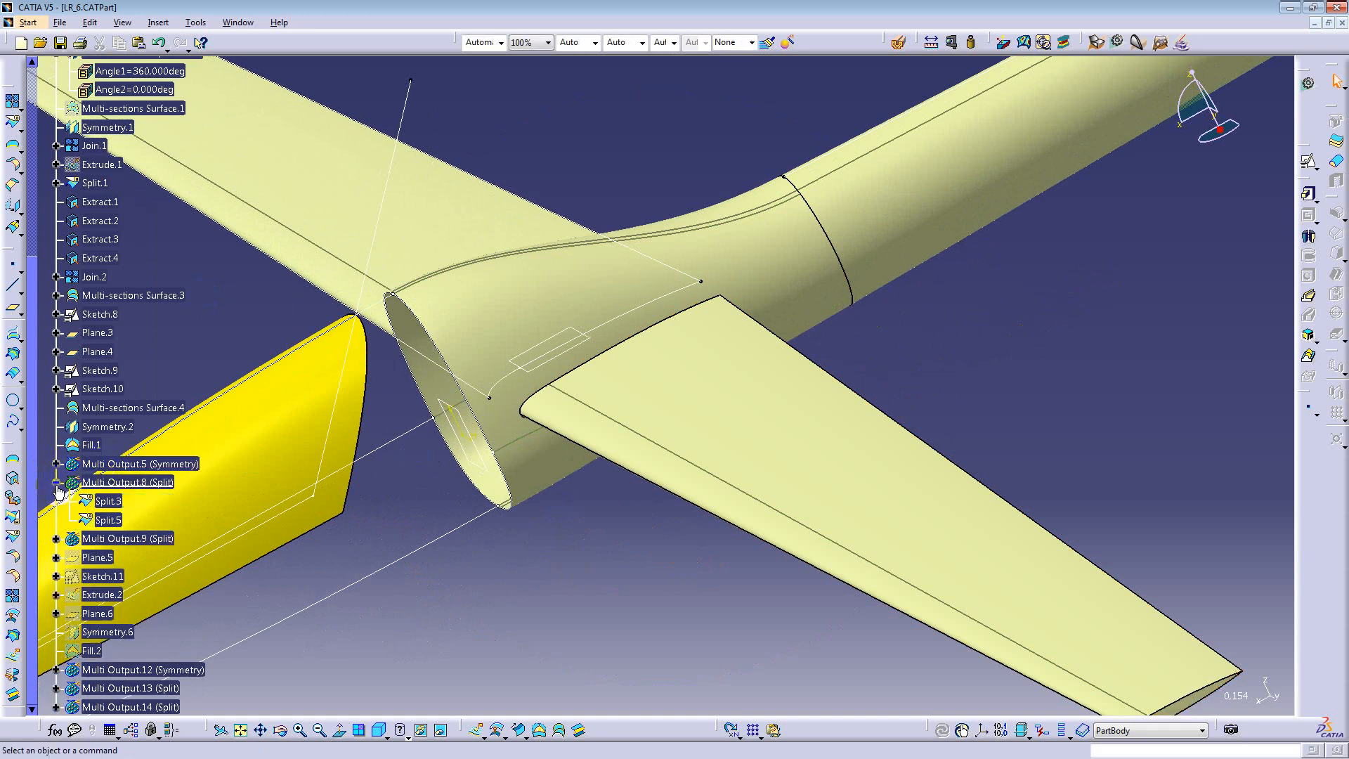
left_click(109, 502)
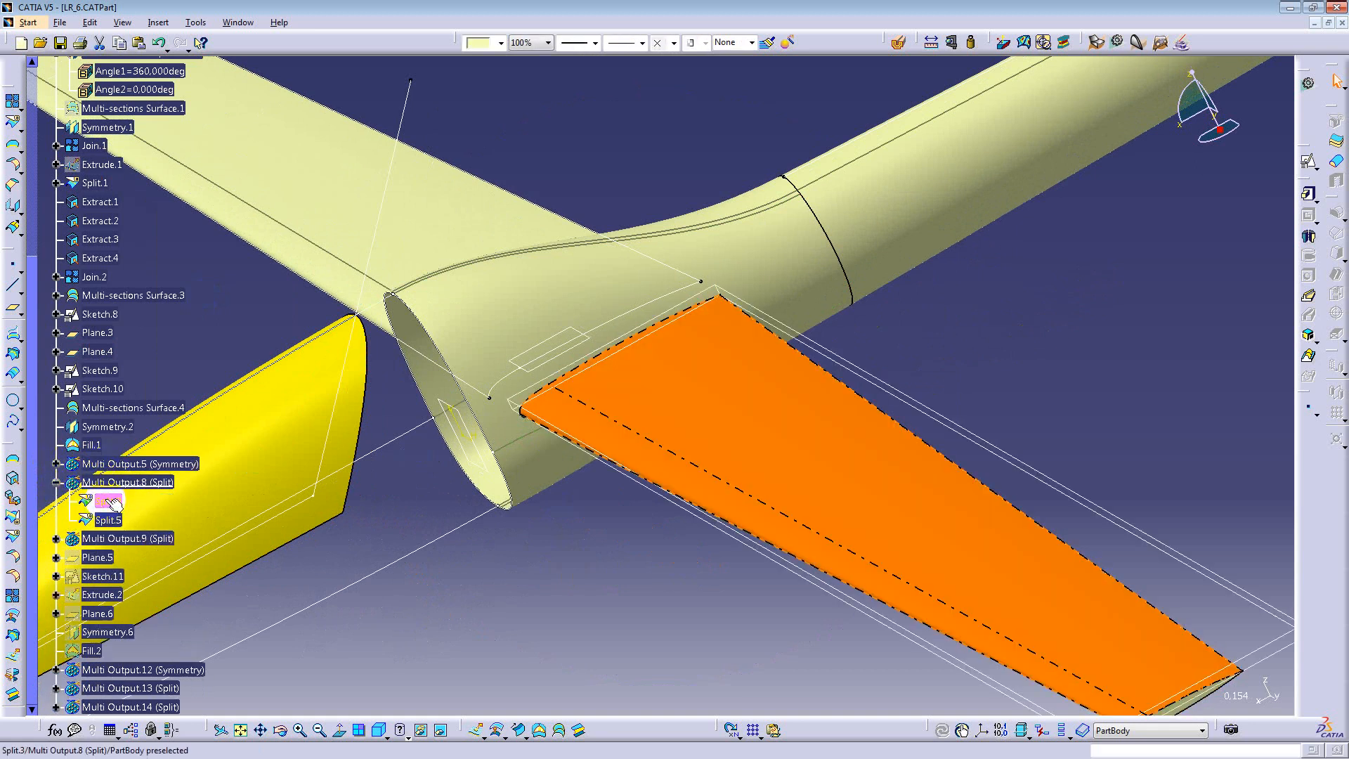
left_click(56, 464)
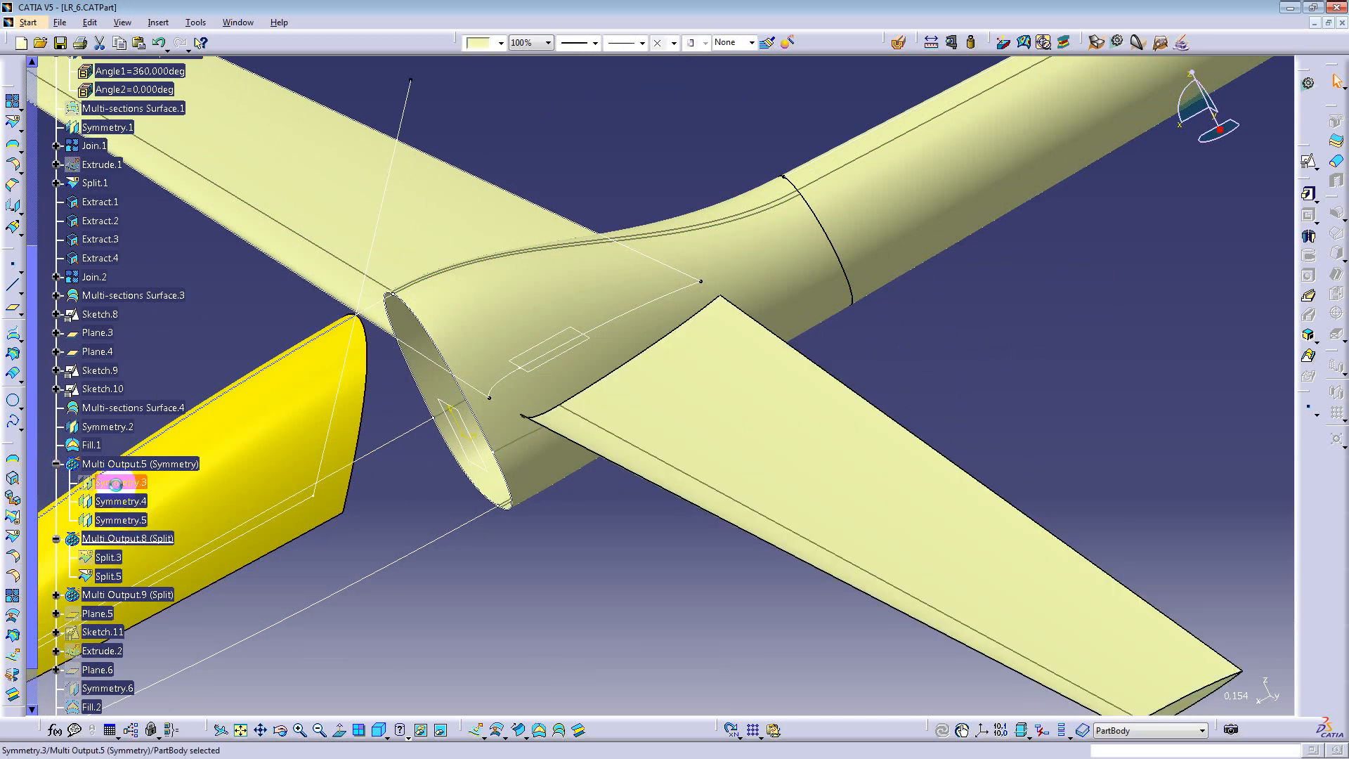
left_click(120, 536)
middle_click_drag(446, 507, 681, 556)
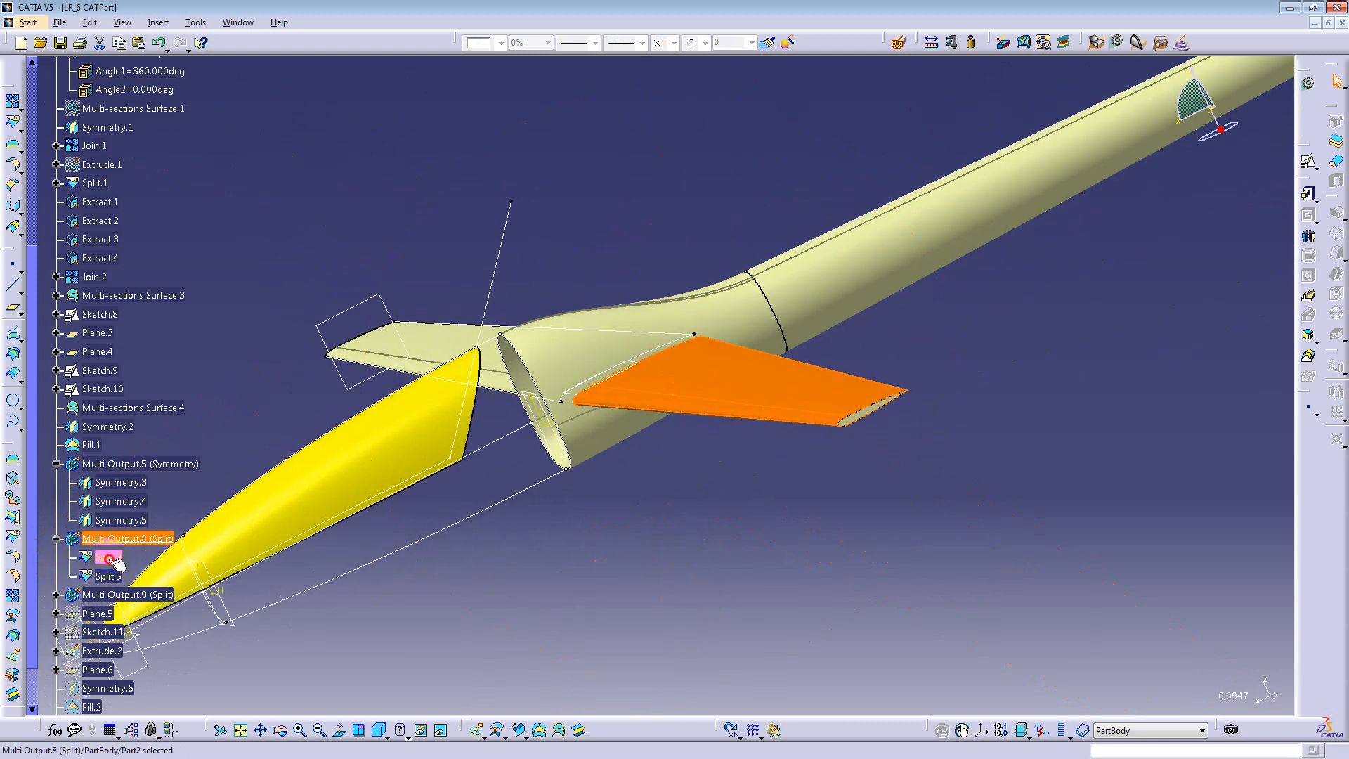
left_click(109, 558)
left_click(57, 539)
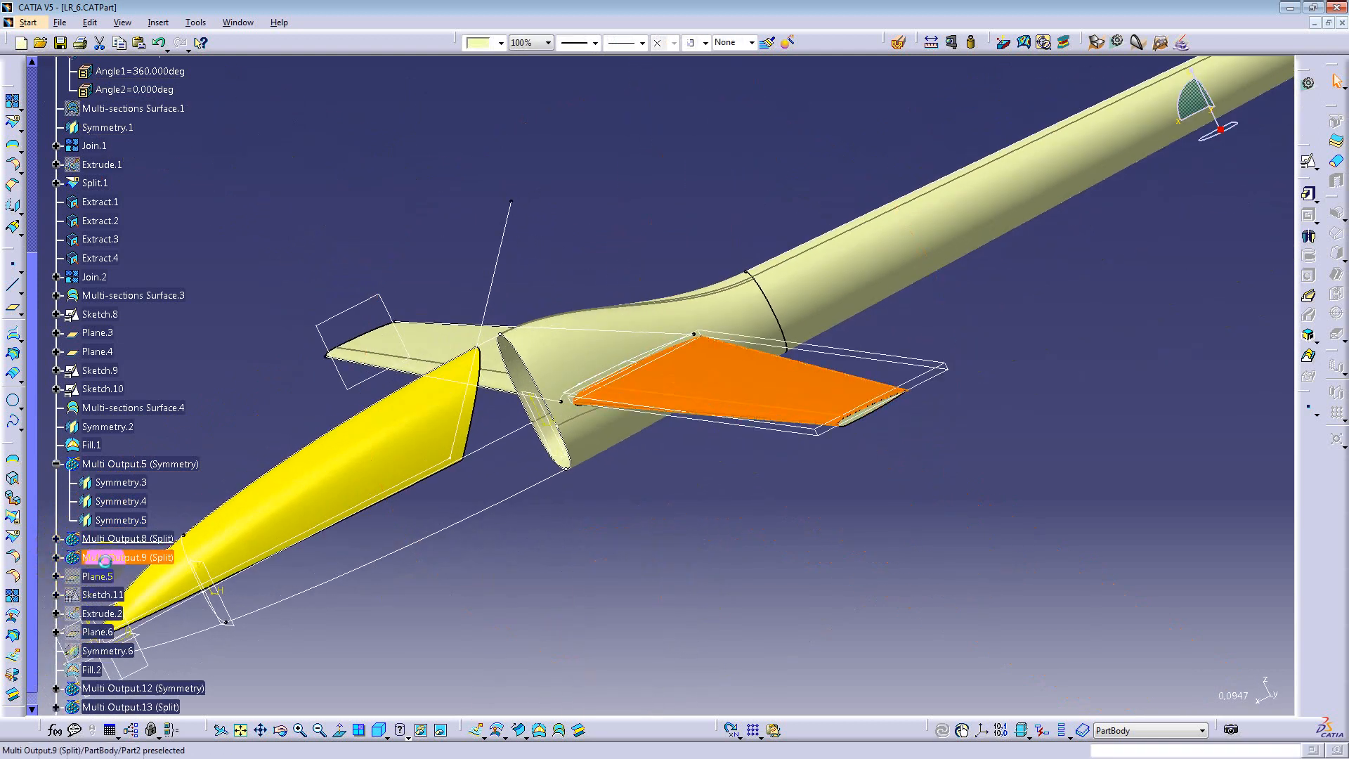
Step: Define Multi Output.9 (Split) as the in-work object and examine where both wings meet the fuselage
right_click(104, 560)
left_click(145, 370)
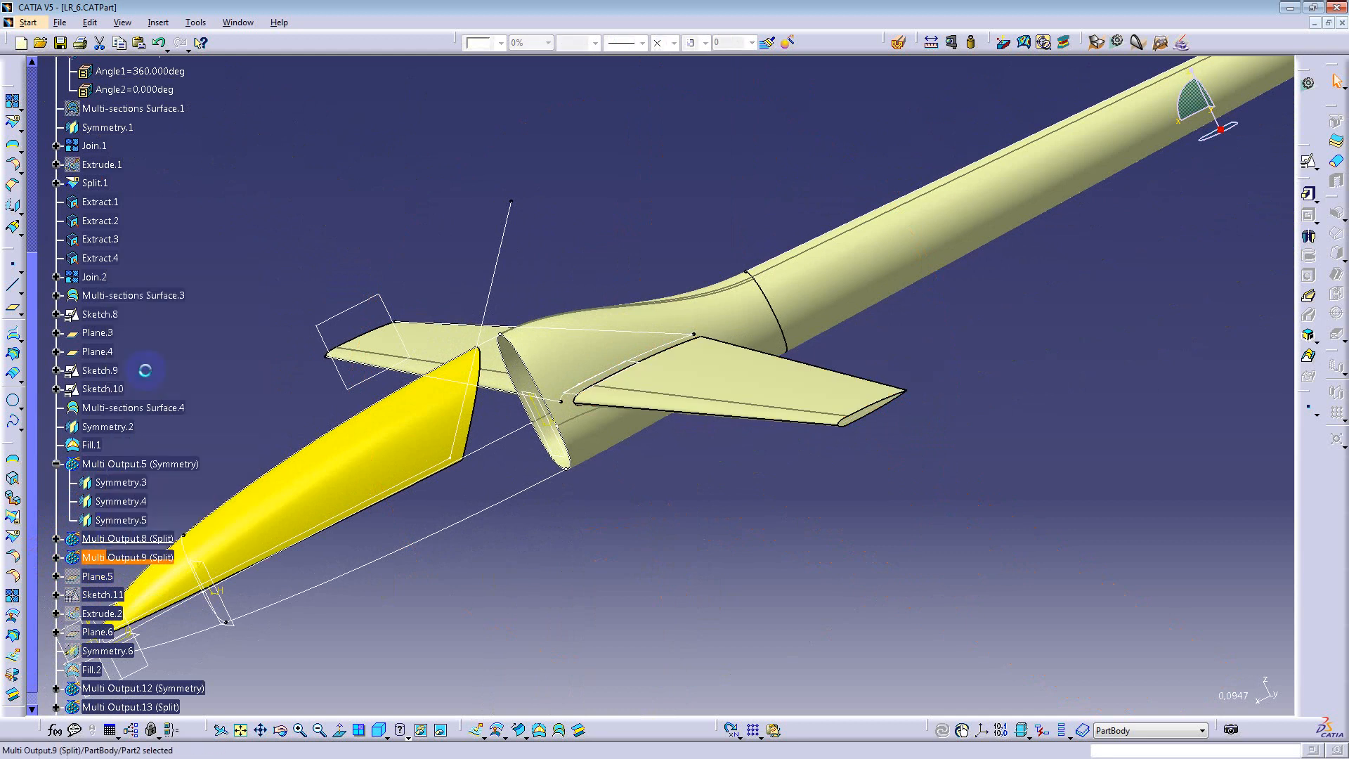
middle_click_drag(295, 413, 361, 506)
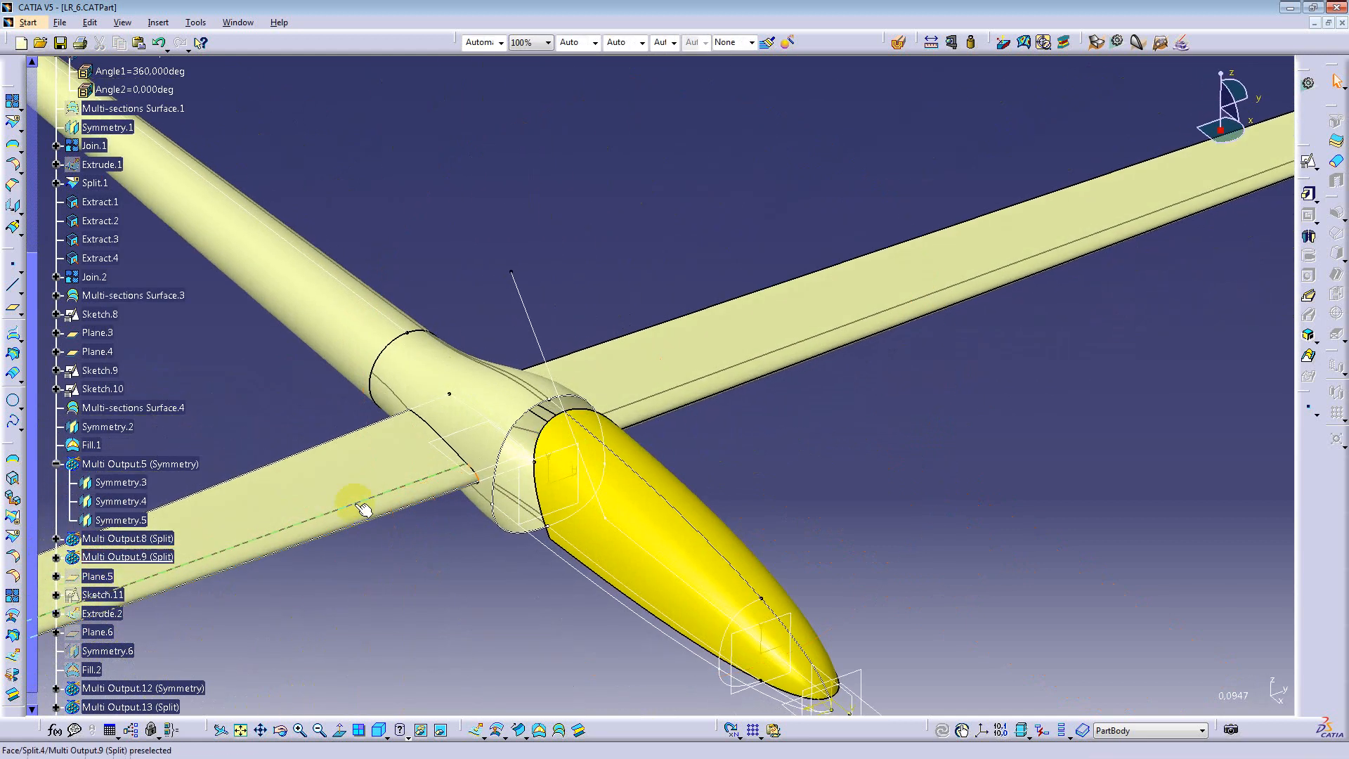
left_click(131, 543)
middle_click_drag(549, 519, 444, 405)
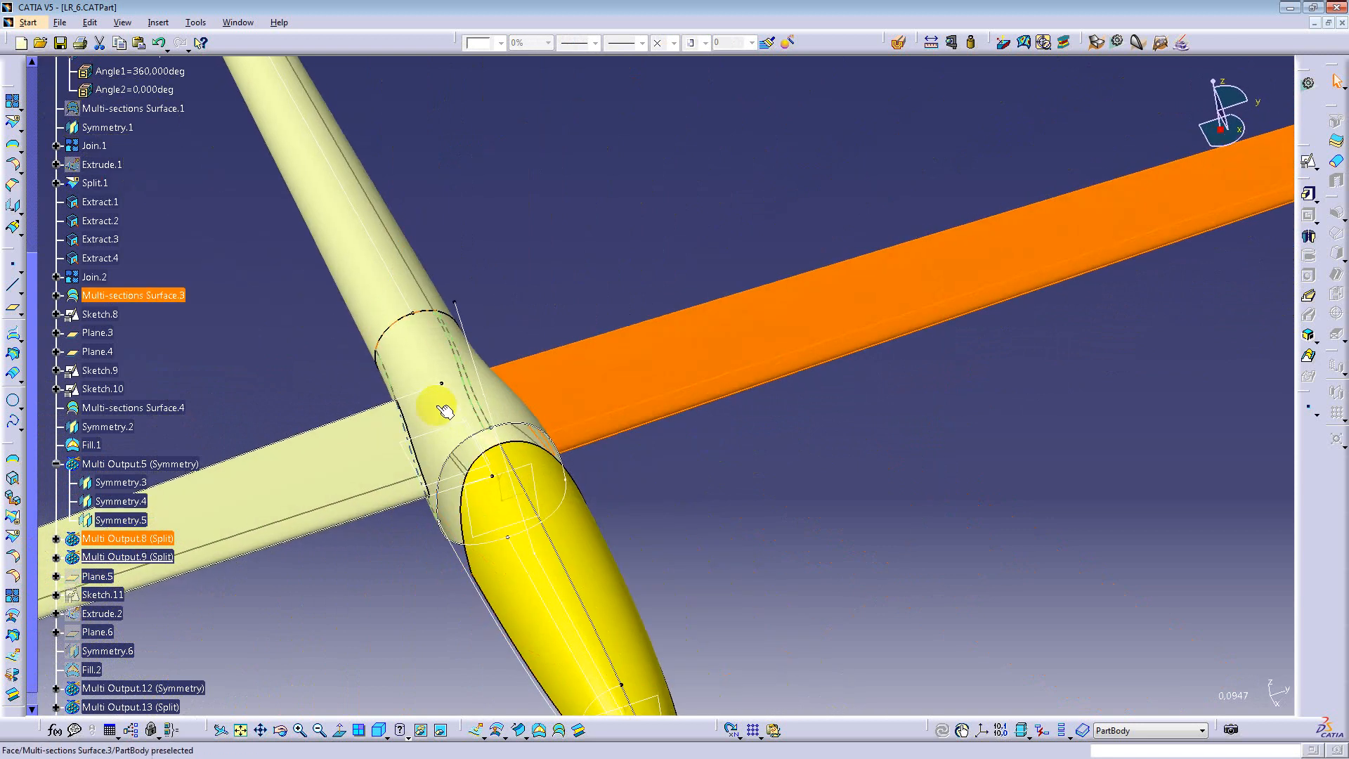
Step: Return the in-work object to Multi Output.5 (Symmetry) and hide Multi-sections Surface.3 to expose the untrimmed wing roots
right_click(116, 464)
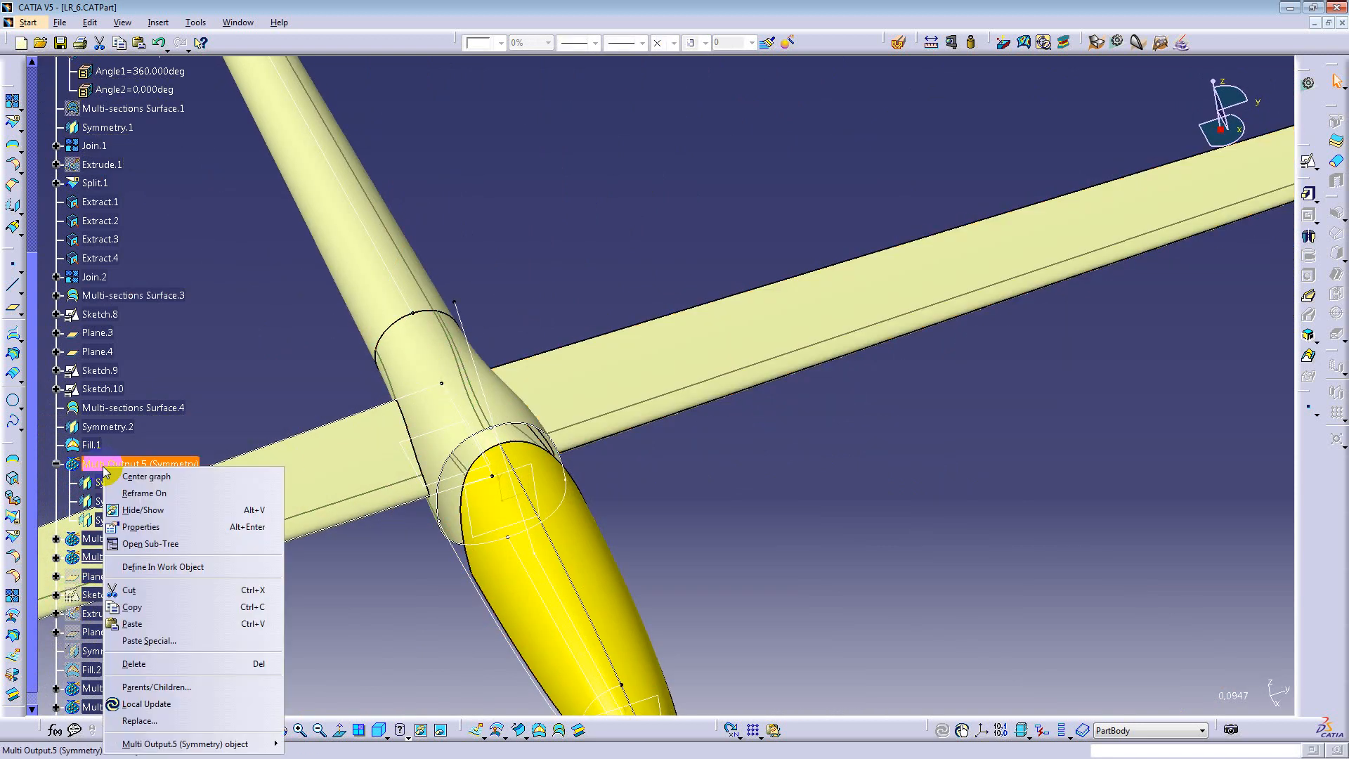
left_click(118, 461)
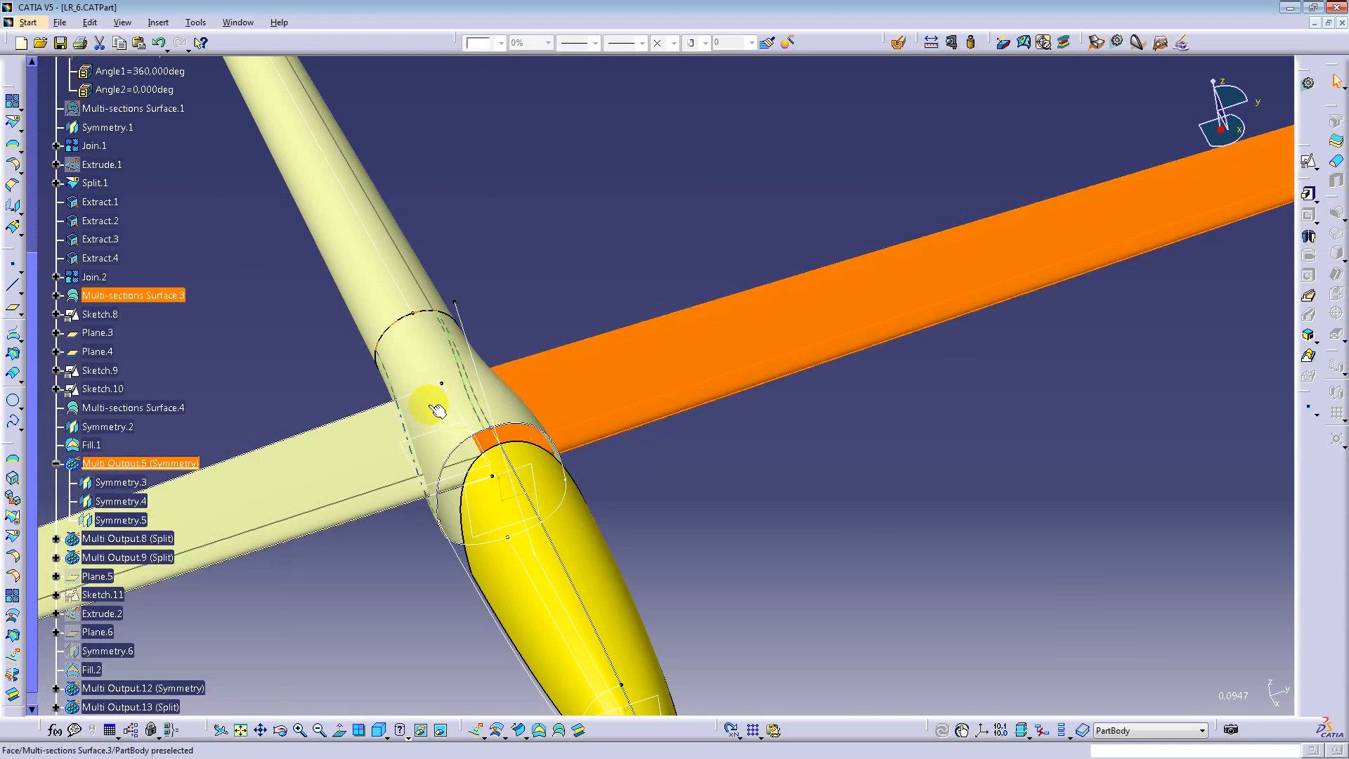
left_click(424, 362)
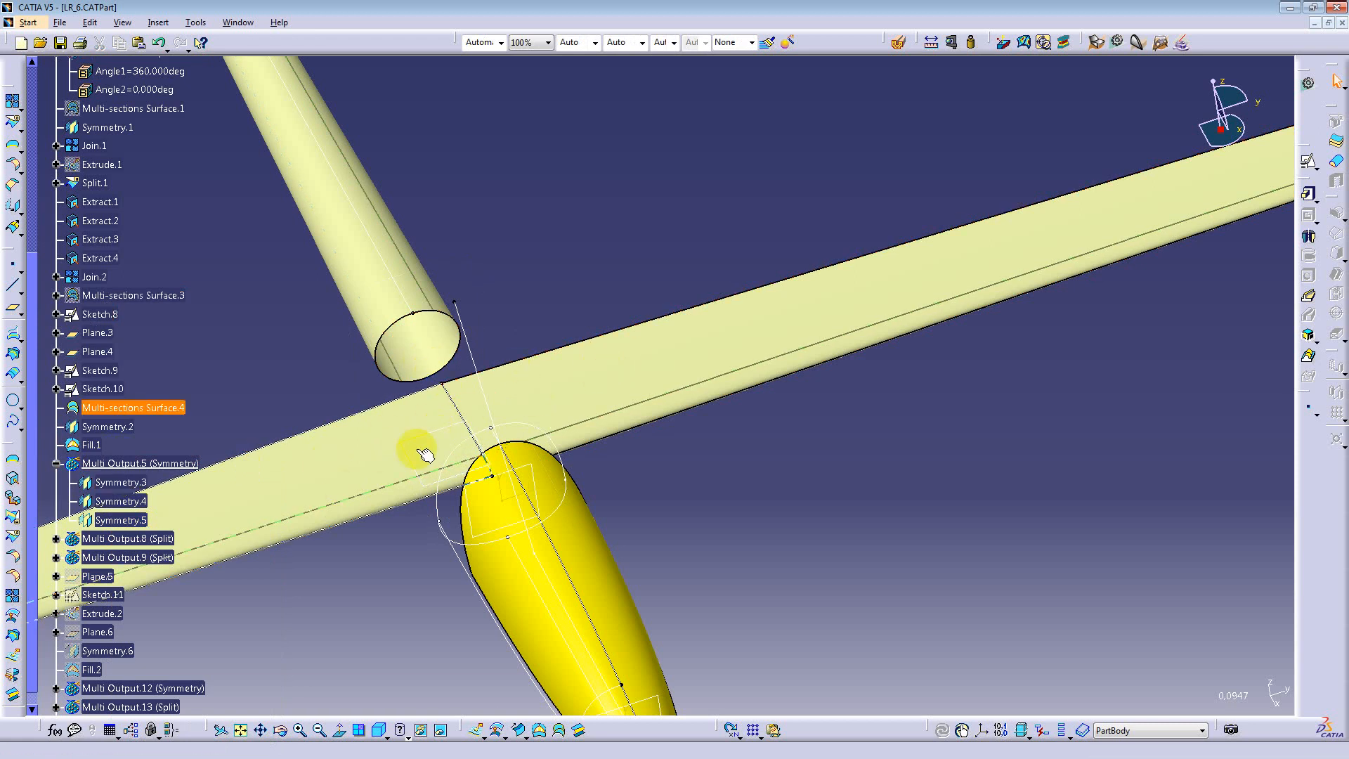
Step: Define Multi Output.8 and Multi Output.9 in turn as the in-work object to review the wing trims, and show Multi-sections Surface.3 again
left_click(123, 539)
right_click(122, 539)
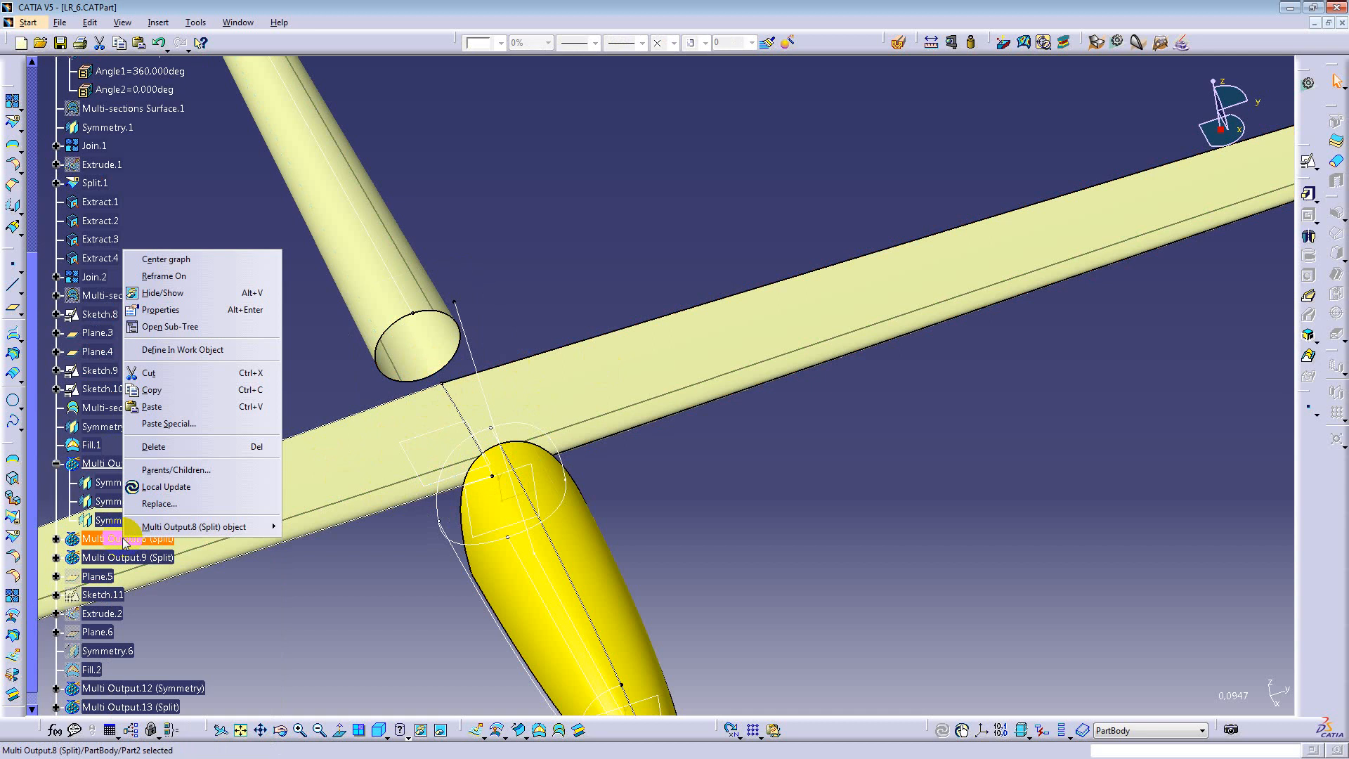
left_click(176, 349)
right_click(149, 561)
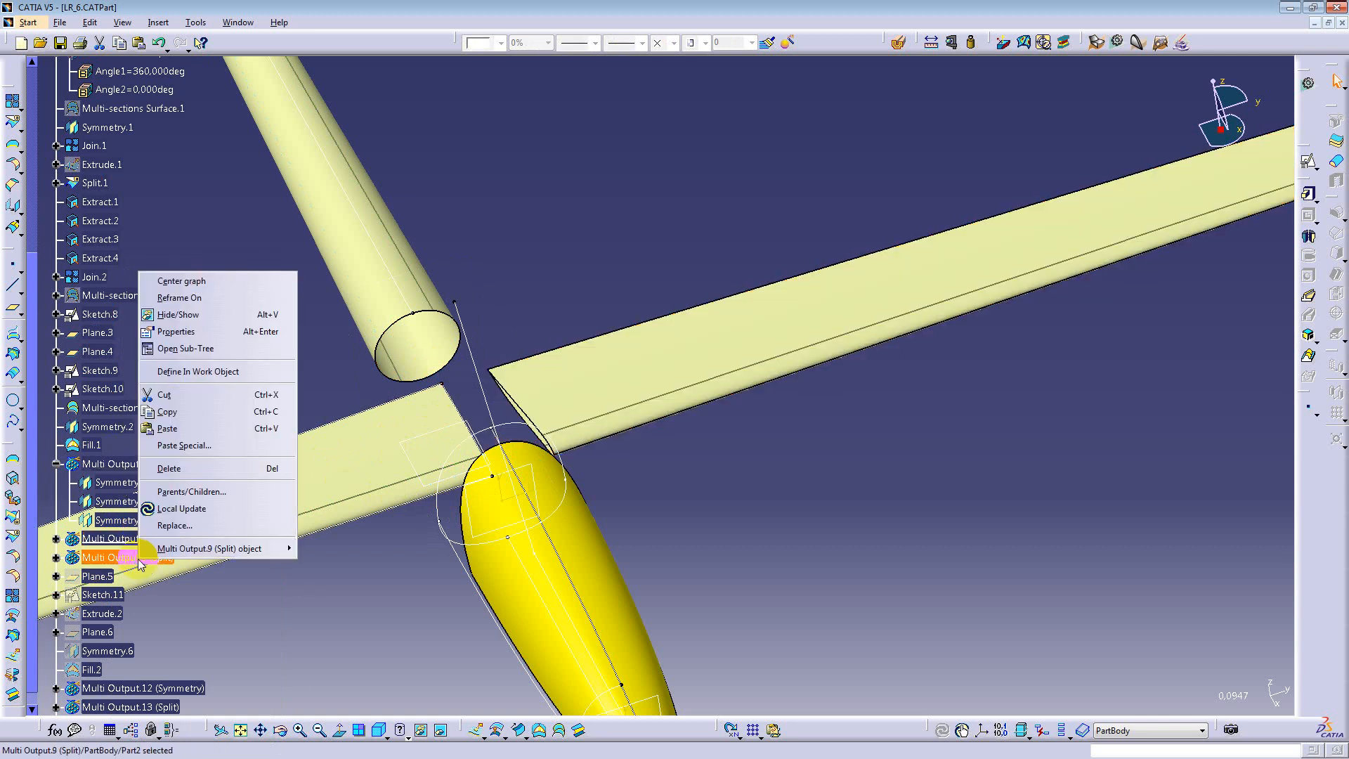
left_click(173, 372)
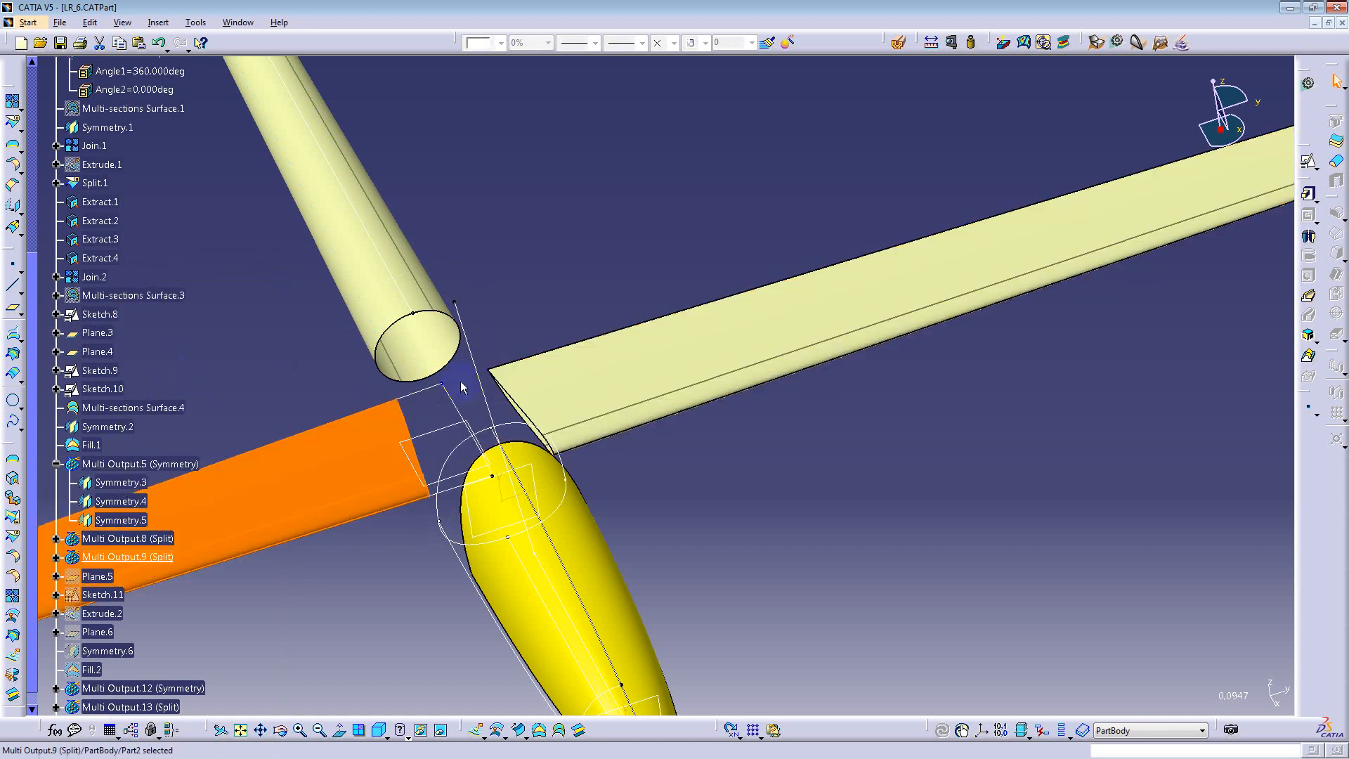
left_click(129, 296)
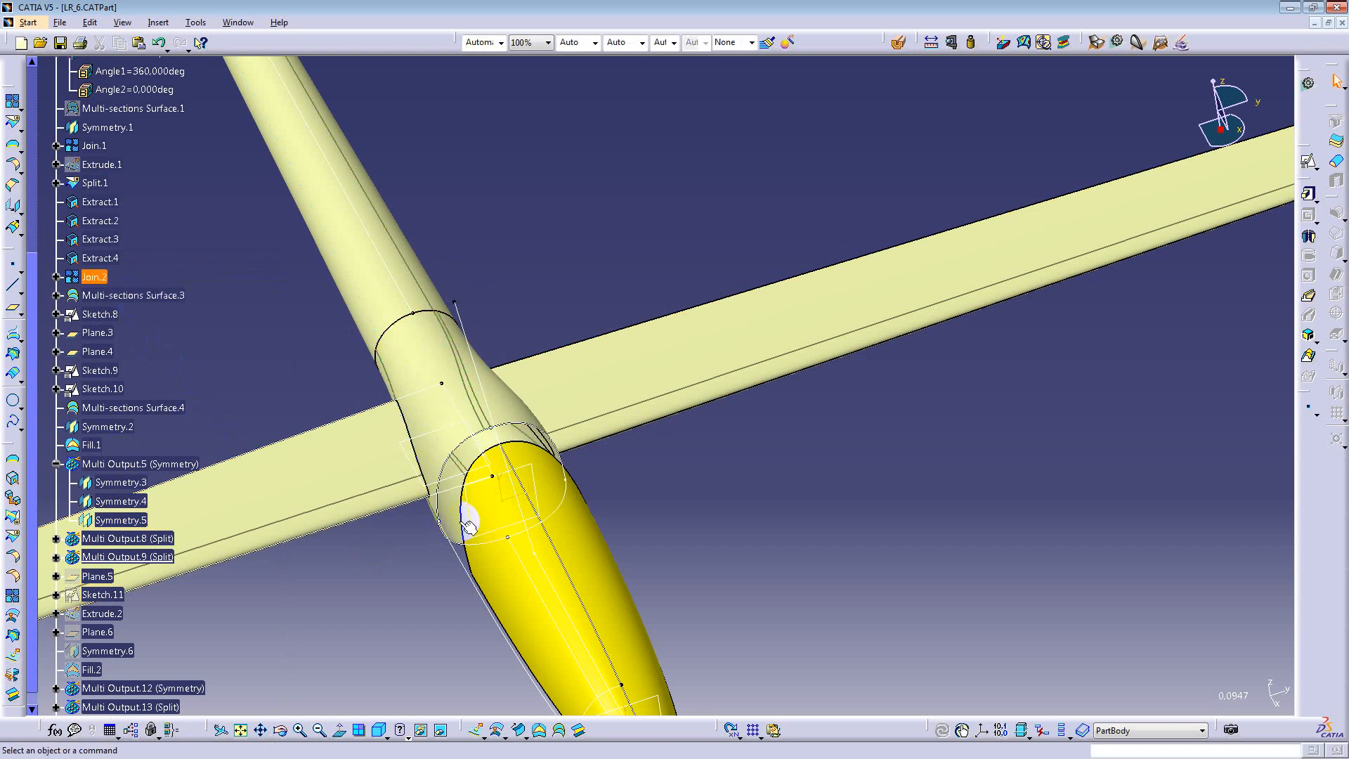
middle_click_drag(469, 523, 705, 540)
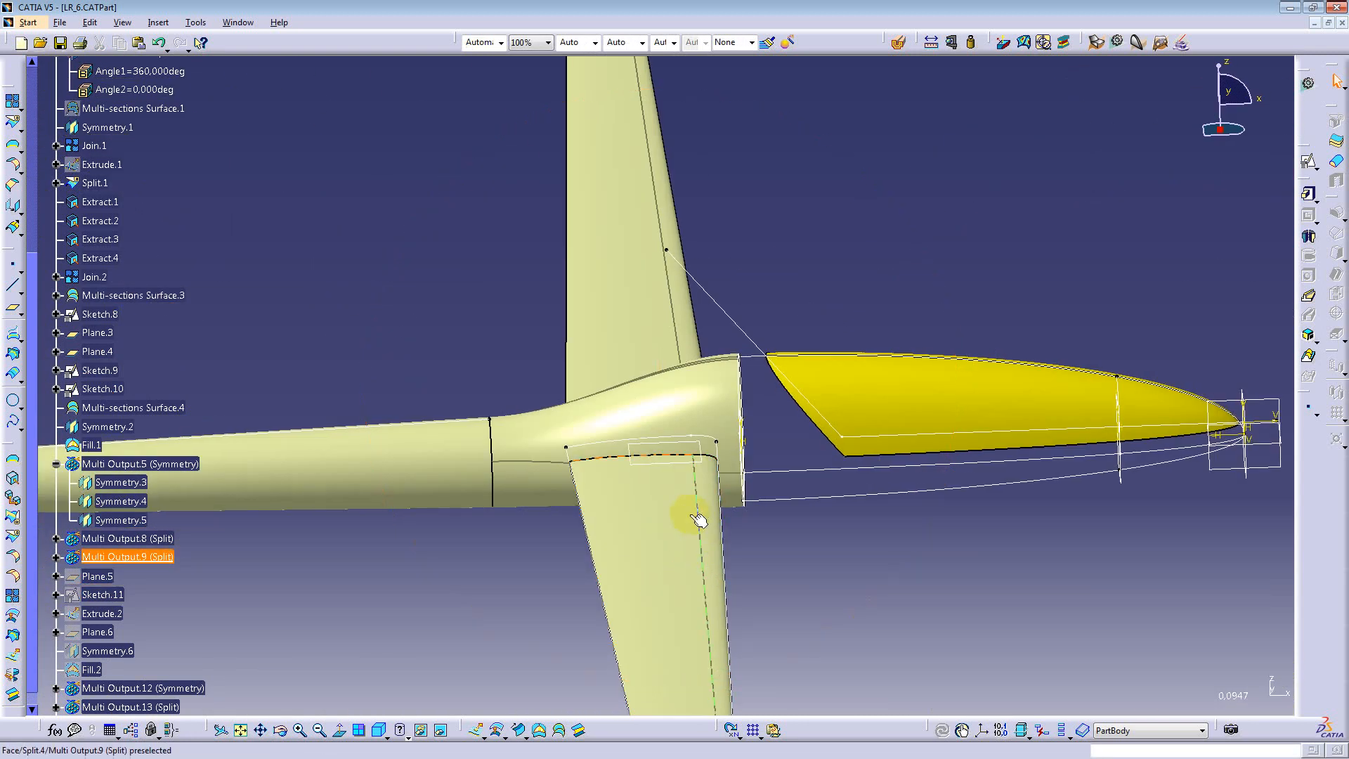
Step: Define Sketch.11 as the in-work object and examine the tail end of the fuselage
middle_click_drag(641, 461, 534, 391)
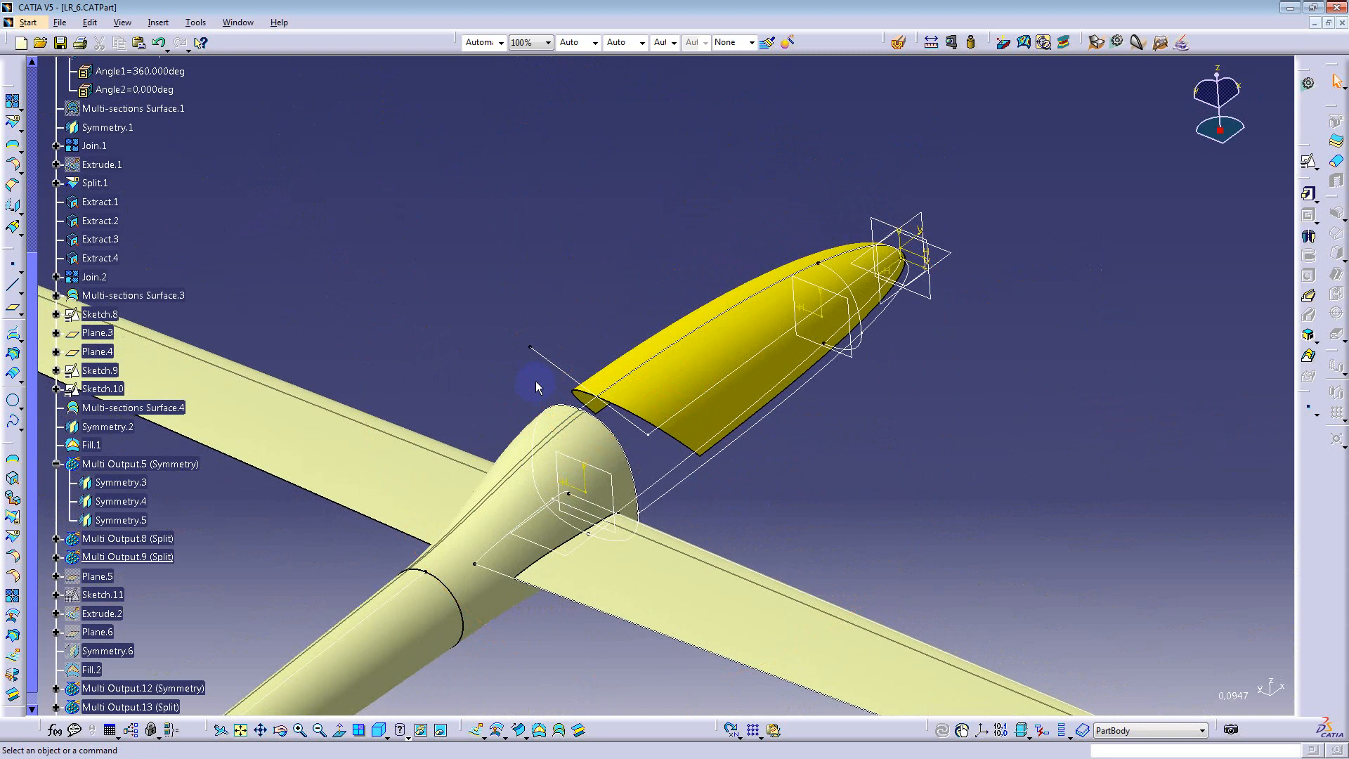
scroll(170, 571, "down", 3)
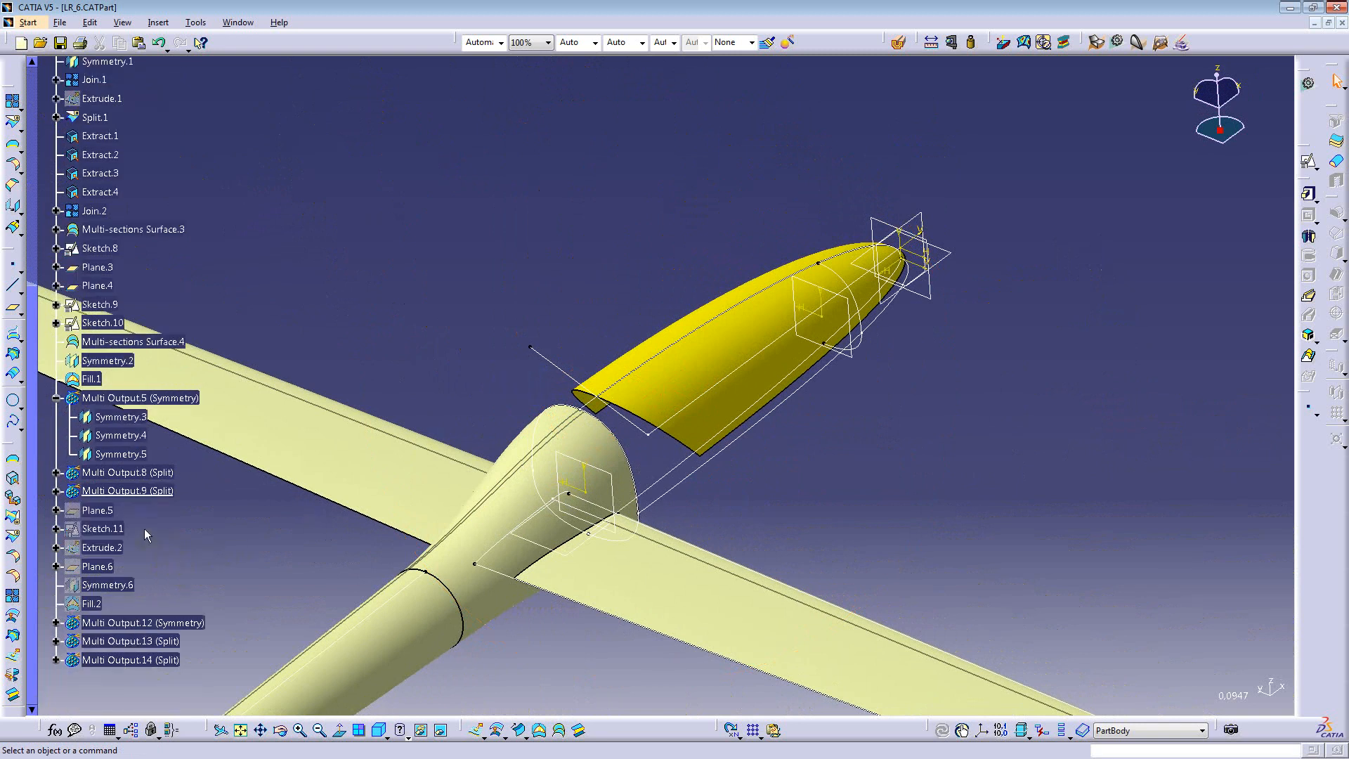
double_click(105, 530)
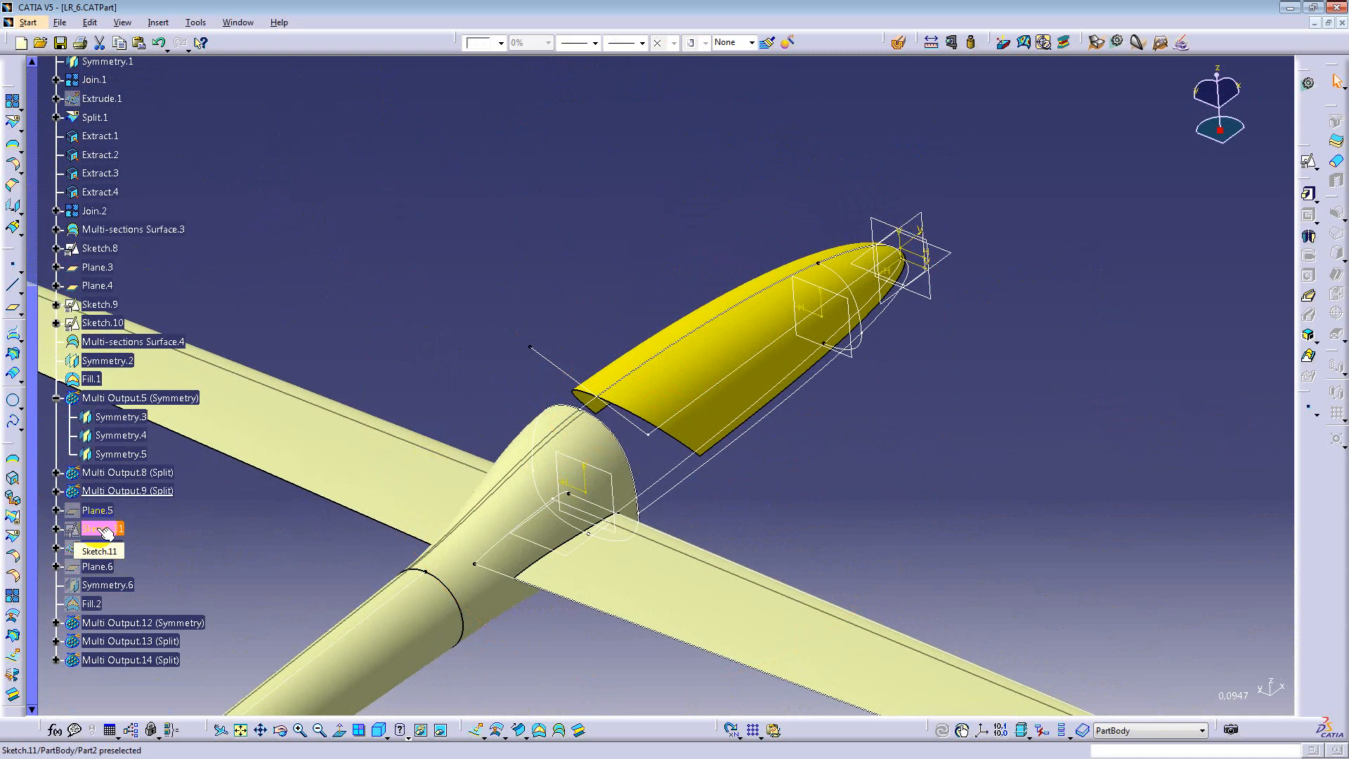
right_click(103, 531)
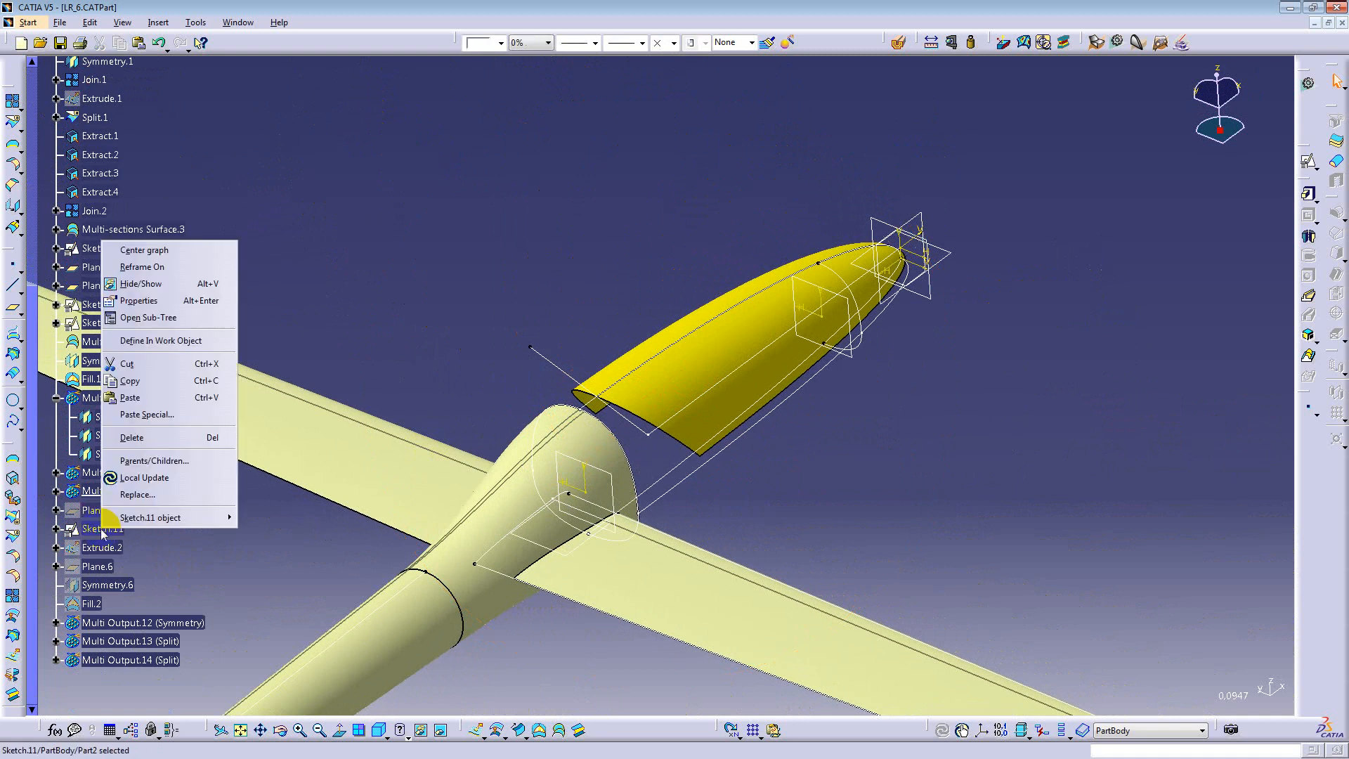
left_click(125, 380)
middle_click_drag(325, 467, 678, 451)
middle_click_drag(710, 385, 391, 512)
Step: Define Extrude.2 as the in-work object and examine the extruded tail surface at the rear of the fuselage
right_click(103, 552)
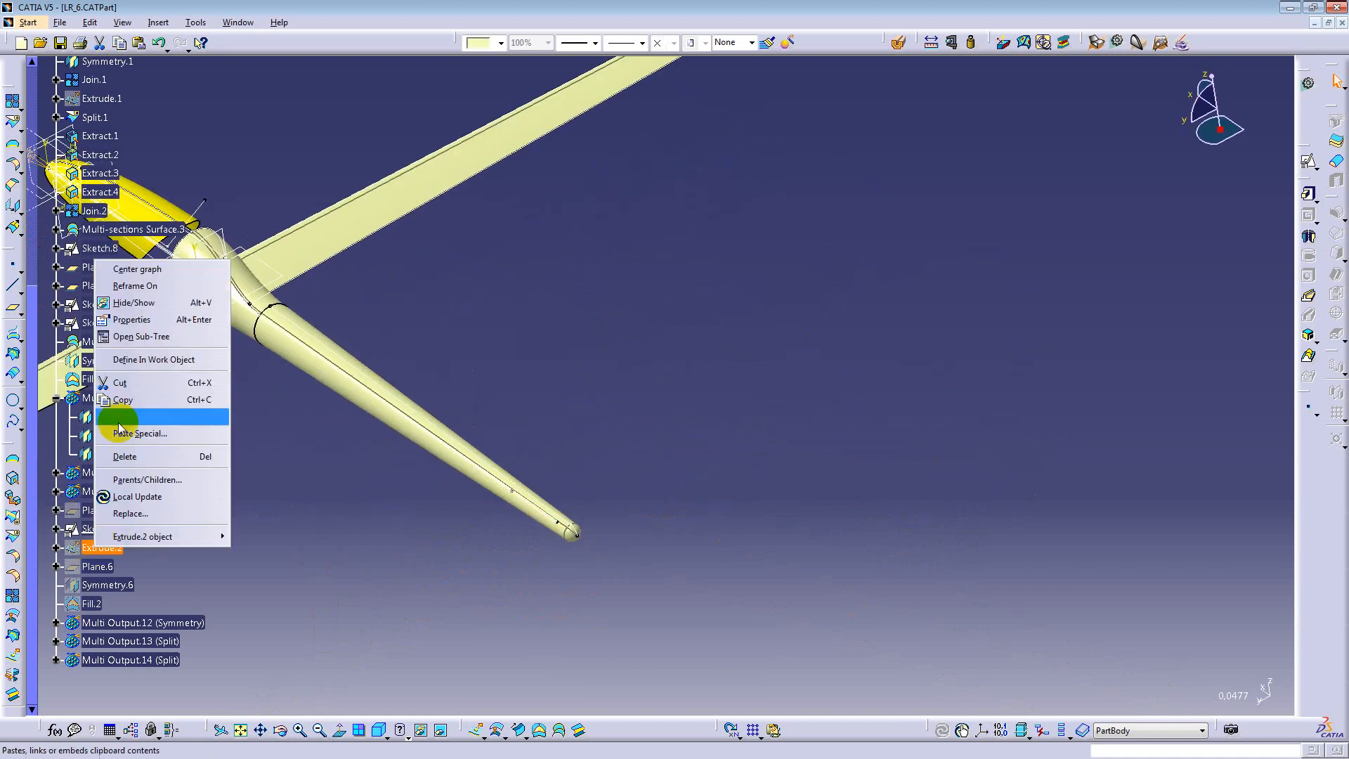
left_click(140, 356)
middle_click_drag(377, 564, 495, 549)
left_click(466, 574)
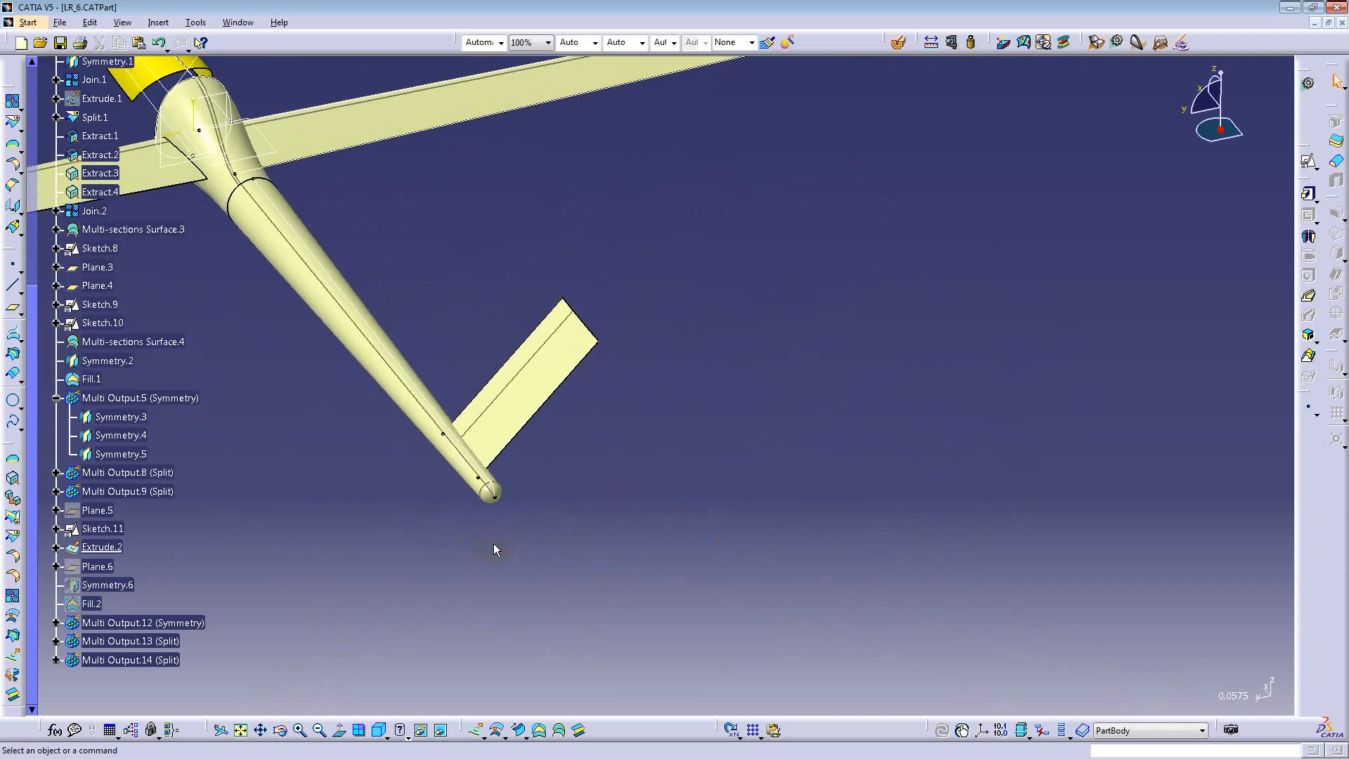
Step: Define Symmetry.6 as the in-work object and examine the mirrored second face of the tail surface from several angles
left_click(116, 583)
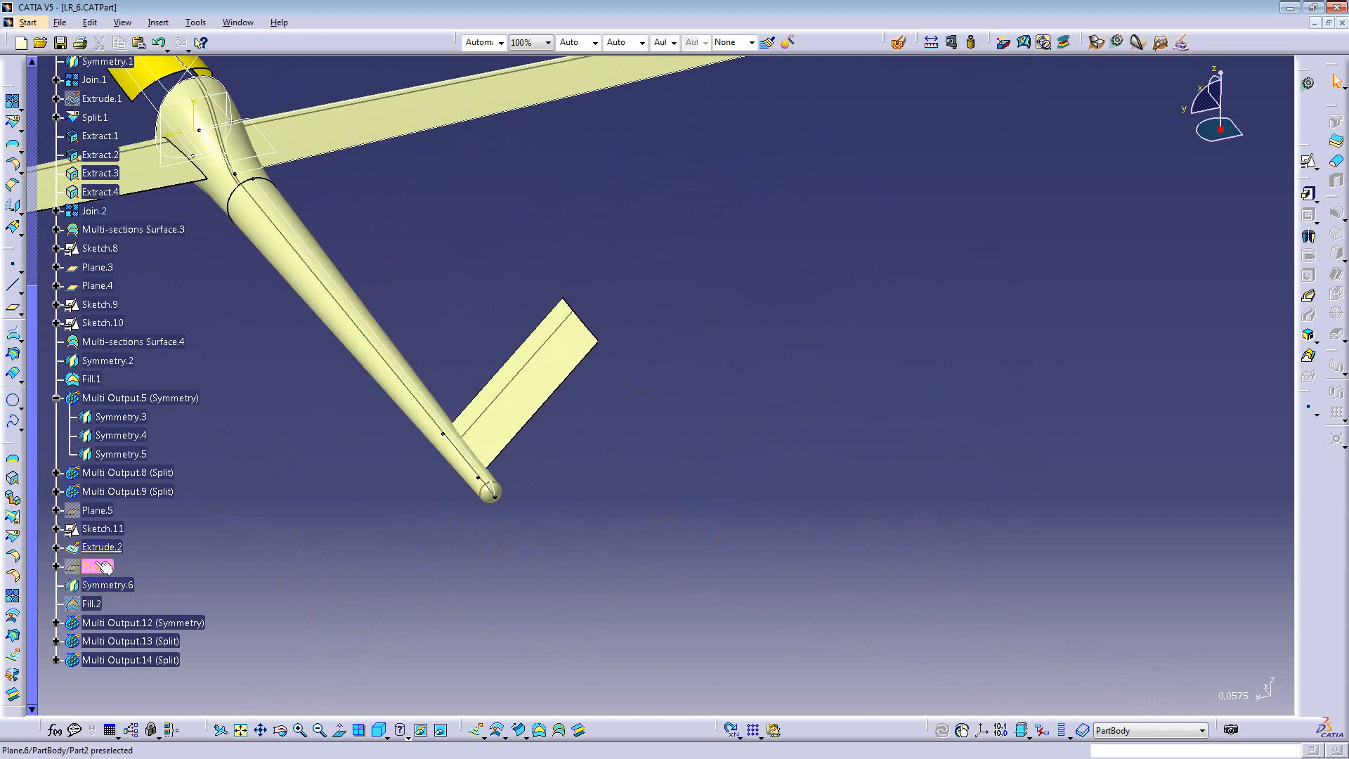
right_click(104, 585)
left_click(144, 394)
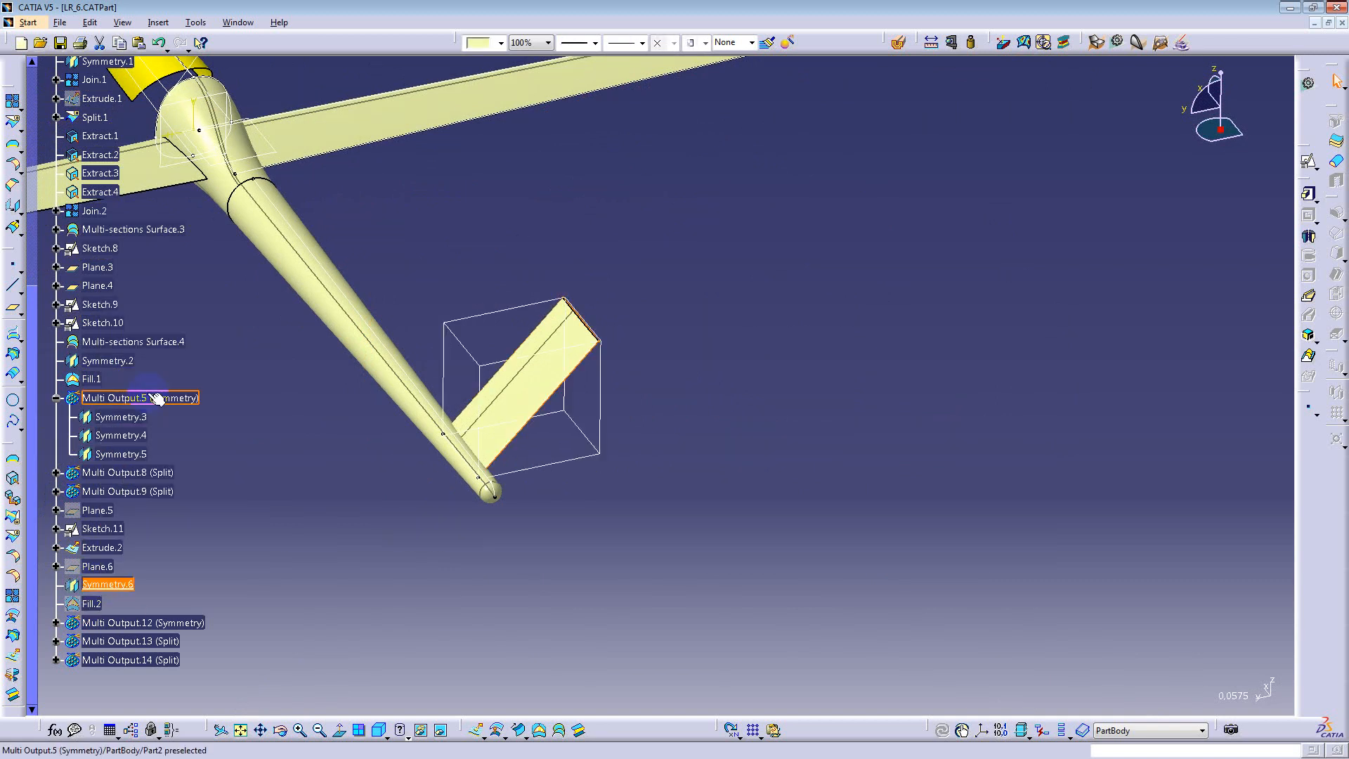
left_click(542, 392)
middle_click_drag(541, 392, 501, 545)
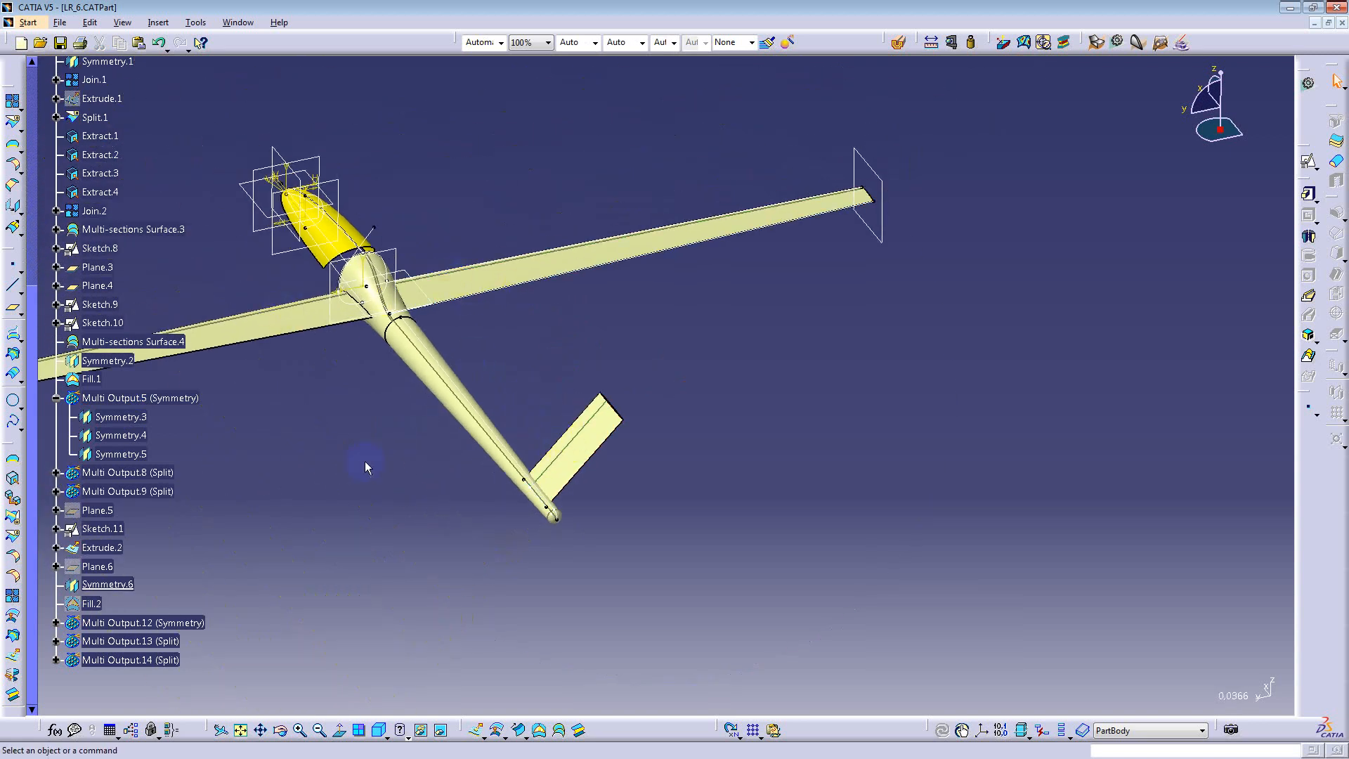
middle_click_drag(600, 496, 507, 399)
middle_click_drag(464, 485, 558, 376)
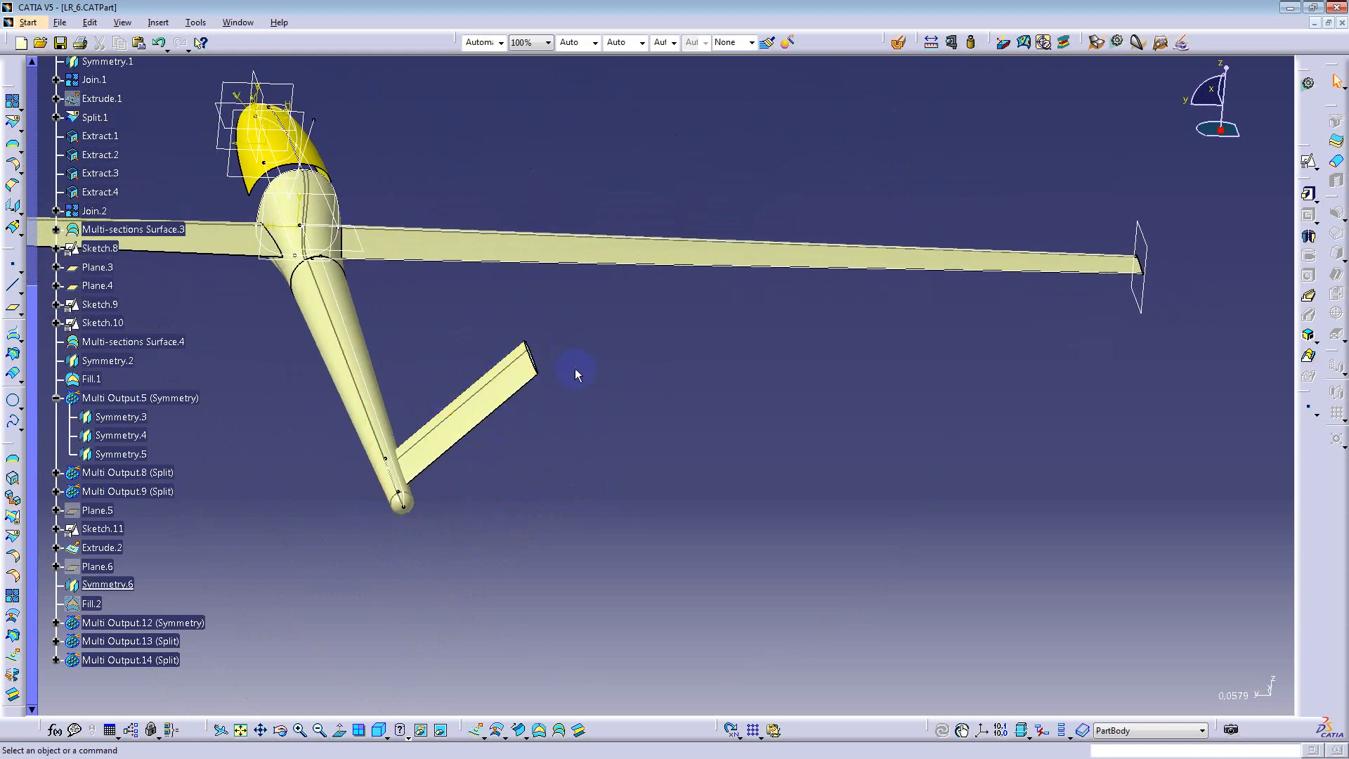
Step: Define Fill.2 as the in-work object and select it to examine how it closes the tail surface's tip
right_click(101, 609)
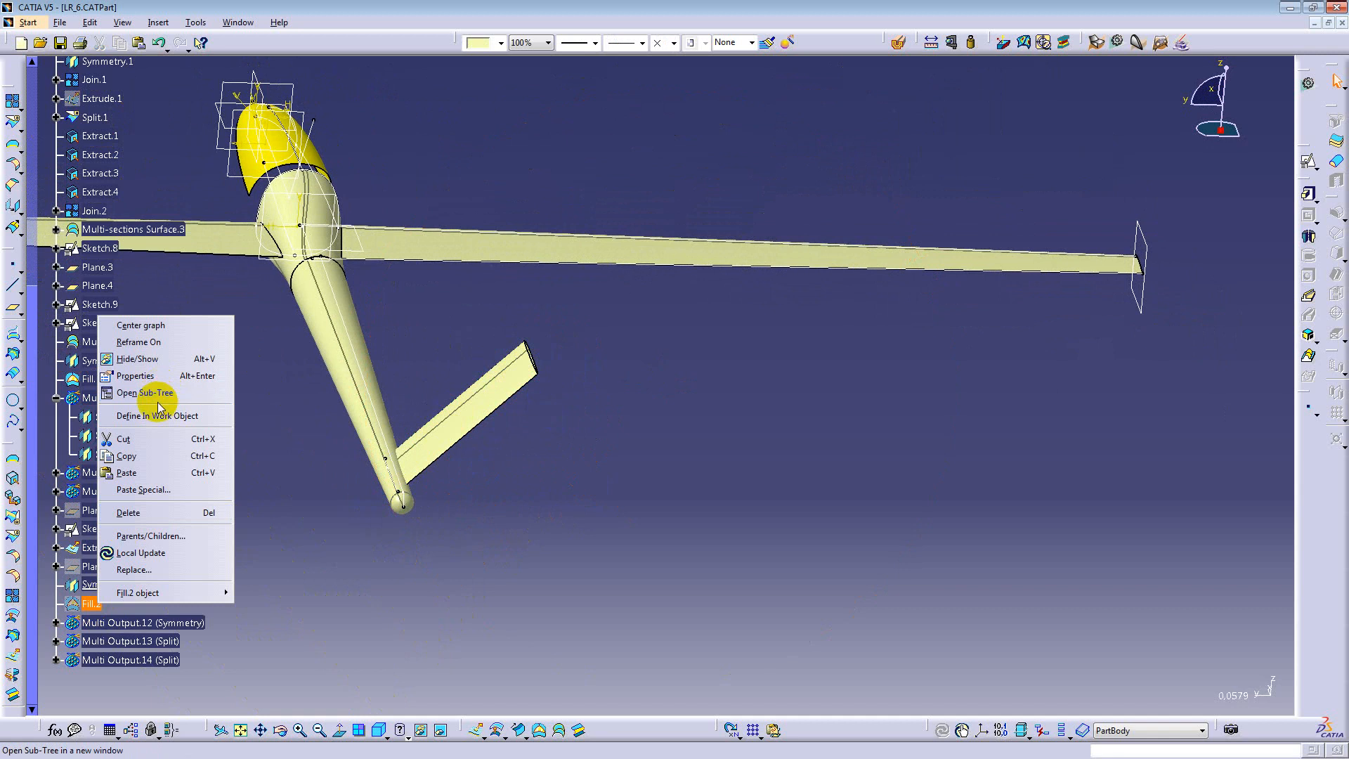
left_click(151, 416)
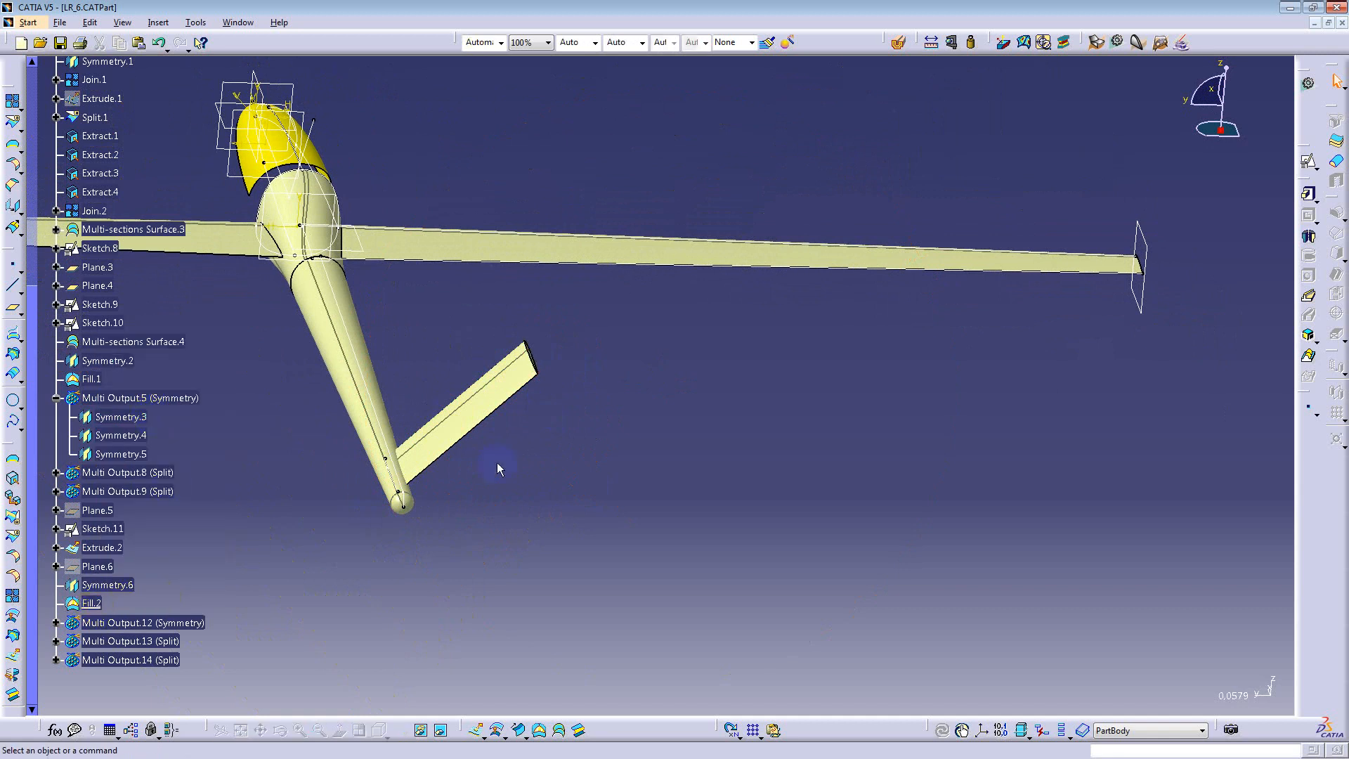
middle_click_drag(500, 466, 401, 437)
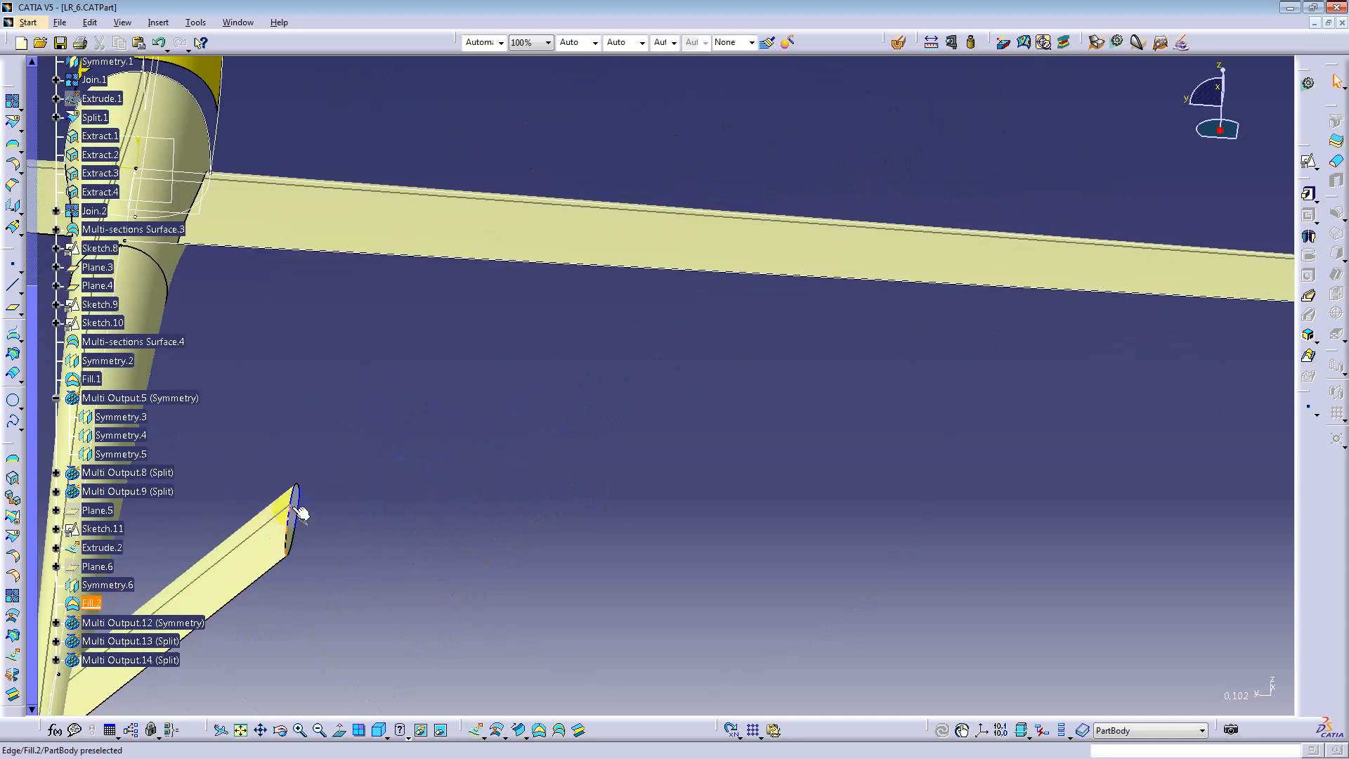
left_click(294, 507)
middle_click_drag(551, 421, 562, 492)
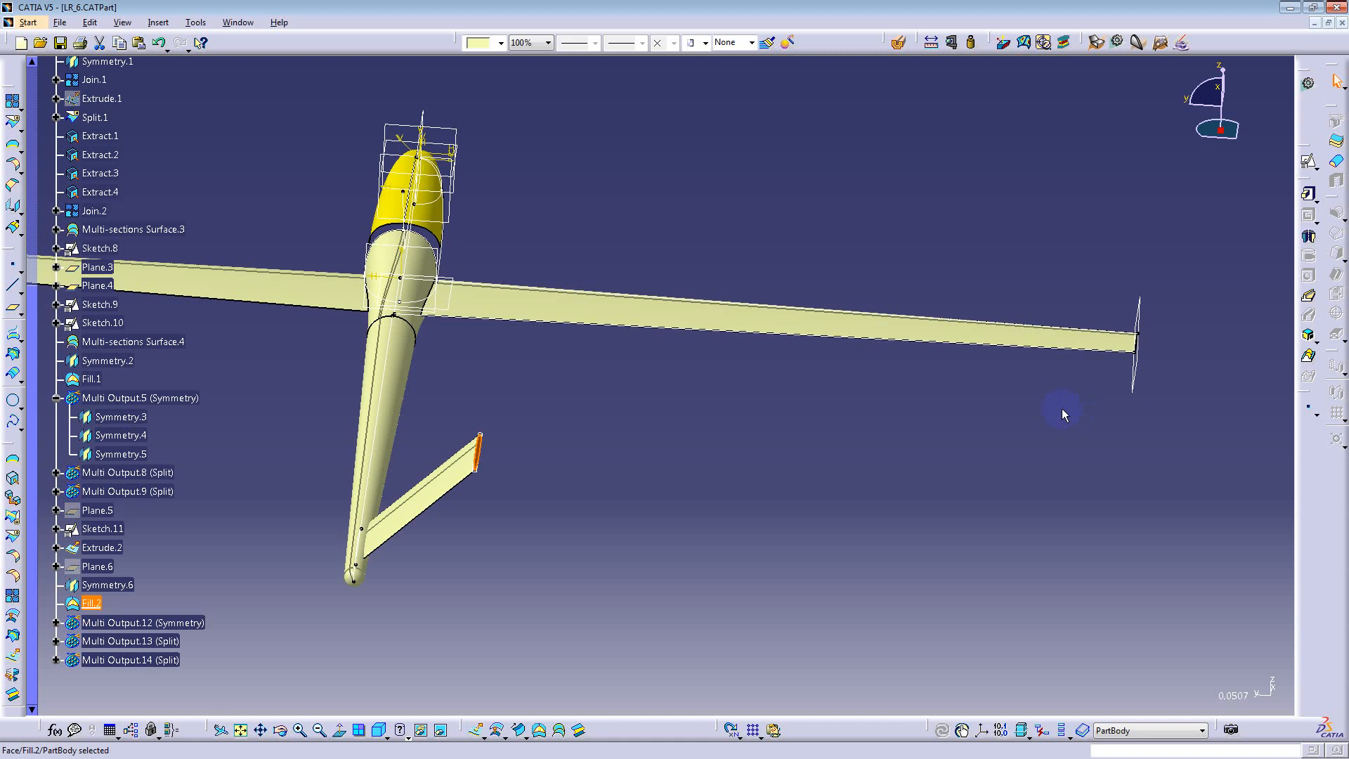
middle_click_drag(1061, 413, 614, 447)
middle_click_drag(856, 460, 615, 468)
middle_click_drag(508, 532, 945, 397)
middle_click_drag(457, 513, 1012, 442)
mouse_move(497, 491)
middle_mouse_down()
mouse_move(693, 507)
mouse_move(693, 534)
middle_mouse_up()
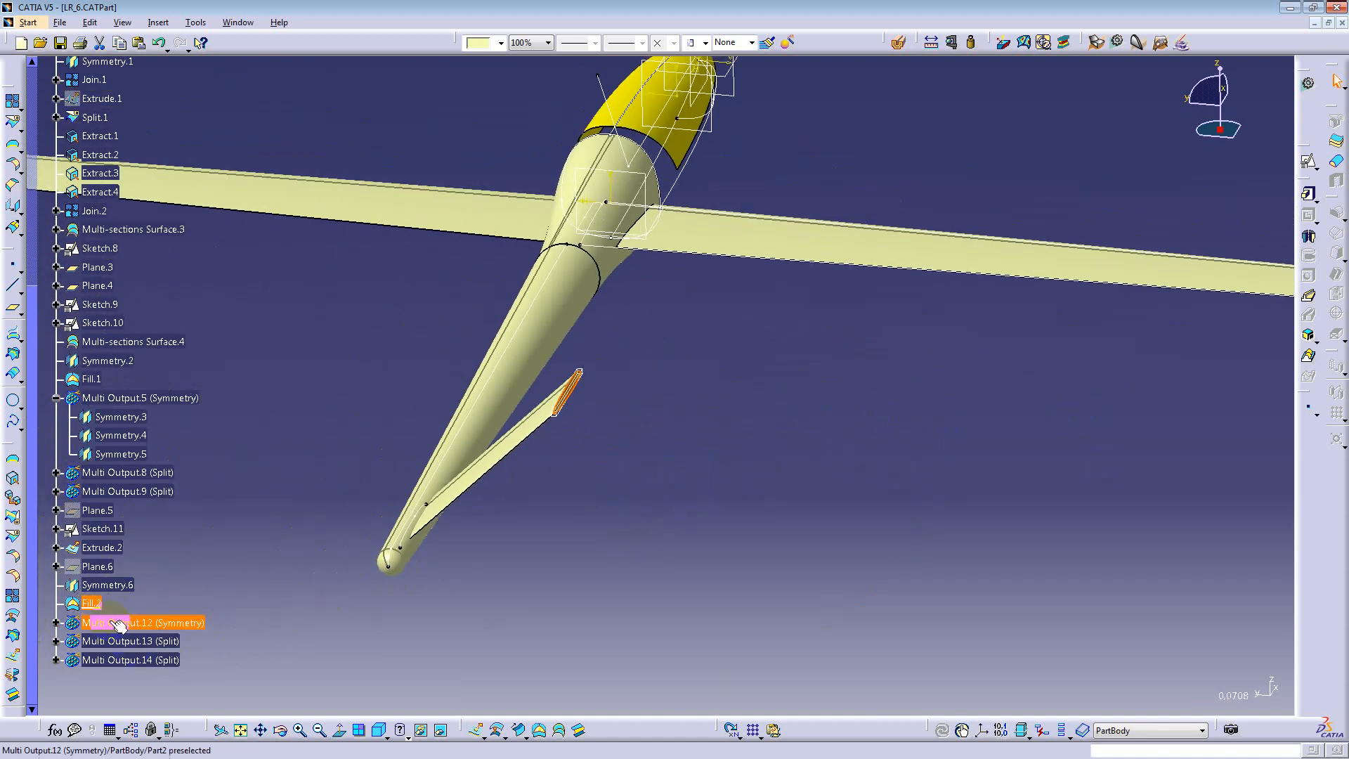
Step: Define Multi Output.12 (Symmetry), Multi Output.13 (Split) and Multi Output.14 (Split) in turn as the in-work object to complete the V-tail
right_click(141, 622)
left_click(175, 433)
middle_click_drag(372, 545, 448, 589)
right_click(125, 640)
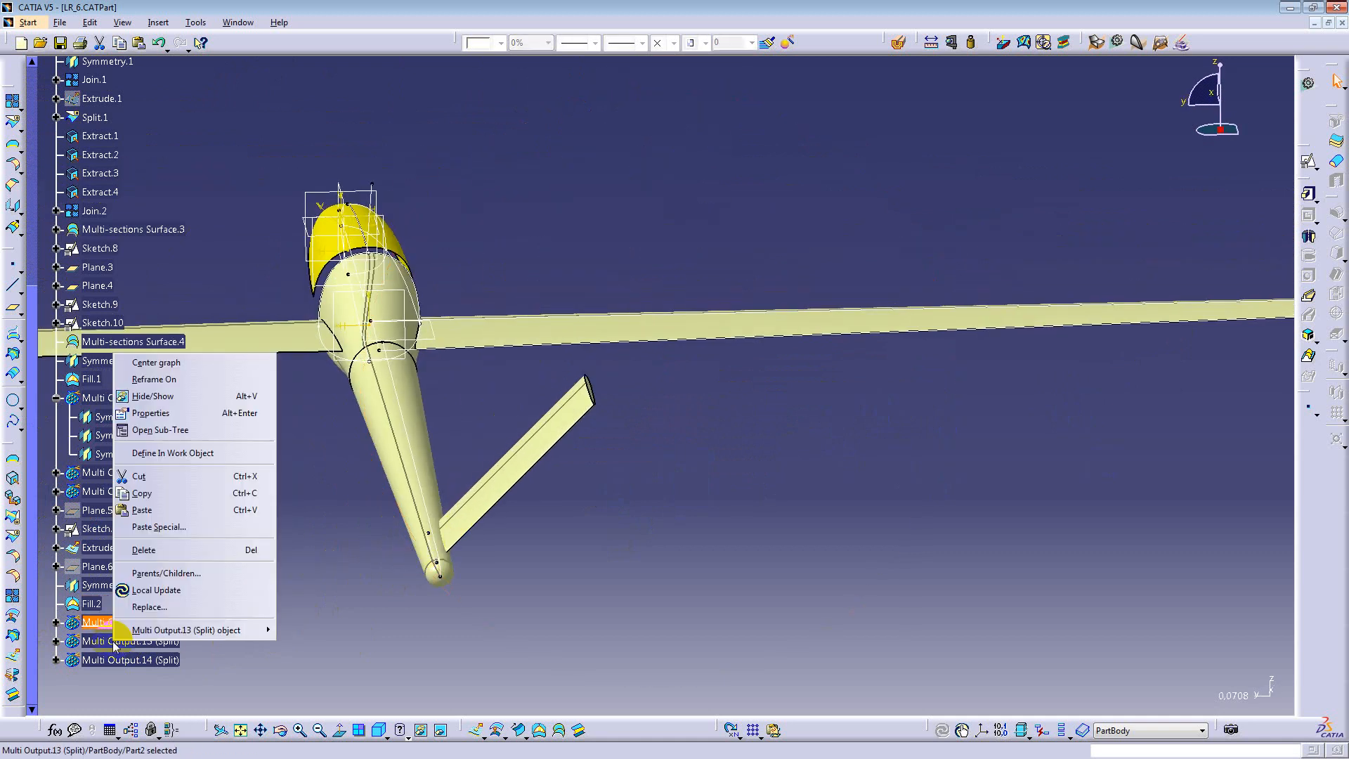
left_click(150, 450)
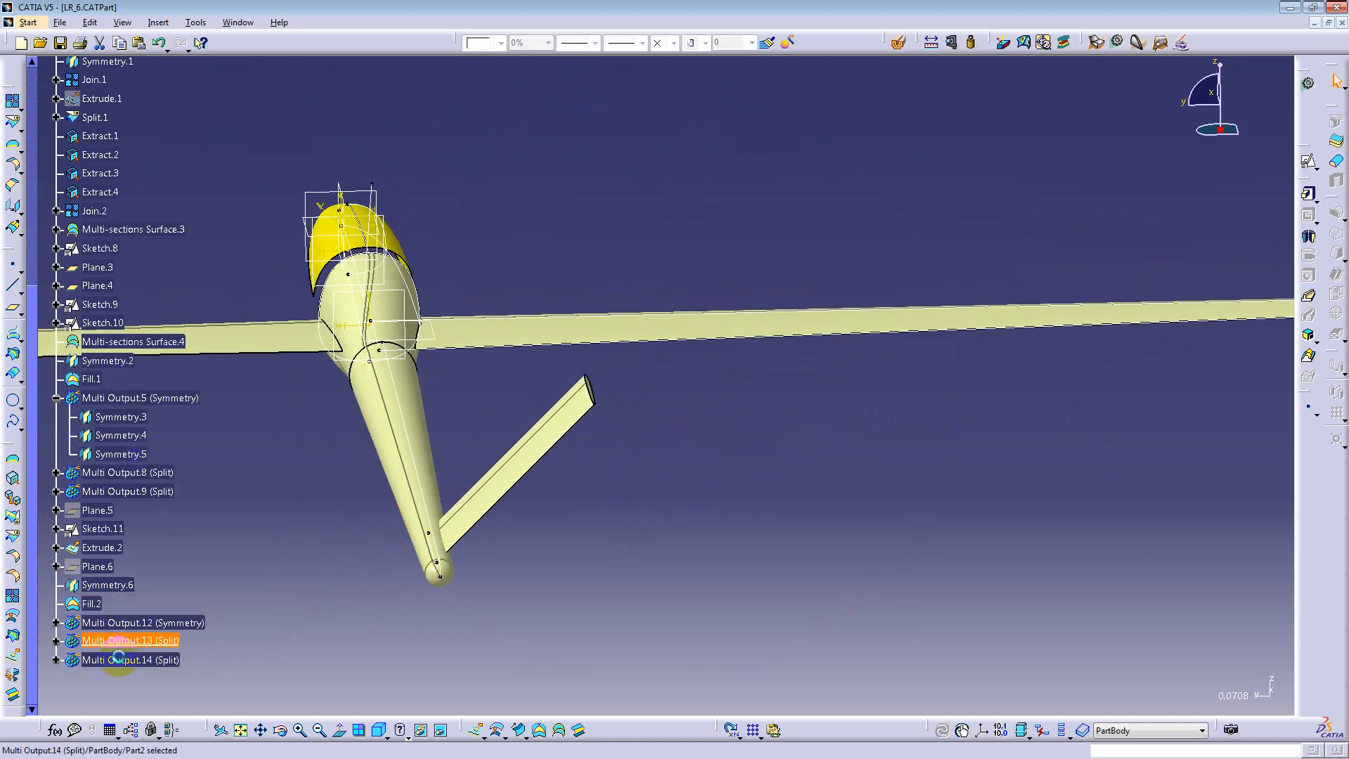
right_click(124, 659)
left_click(175, 469)
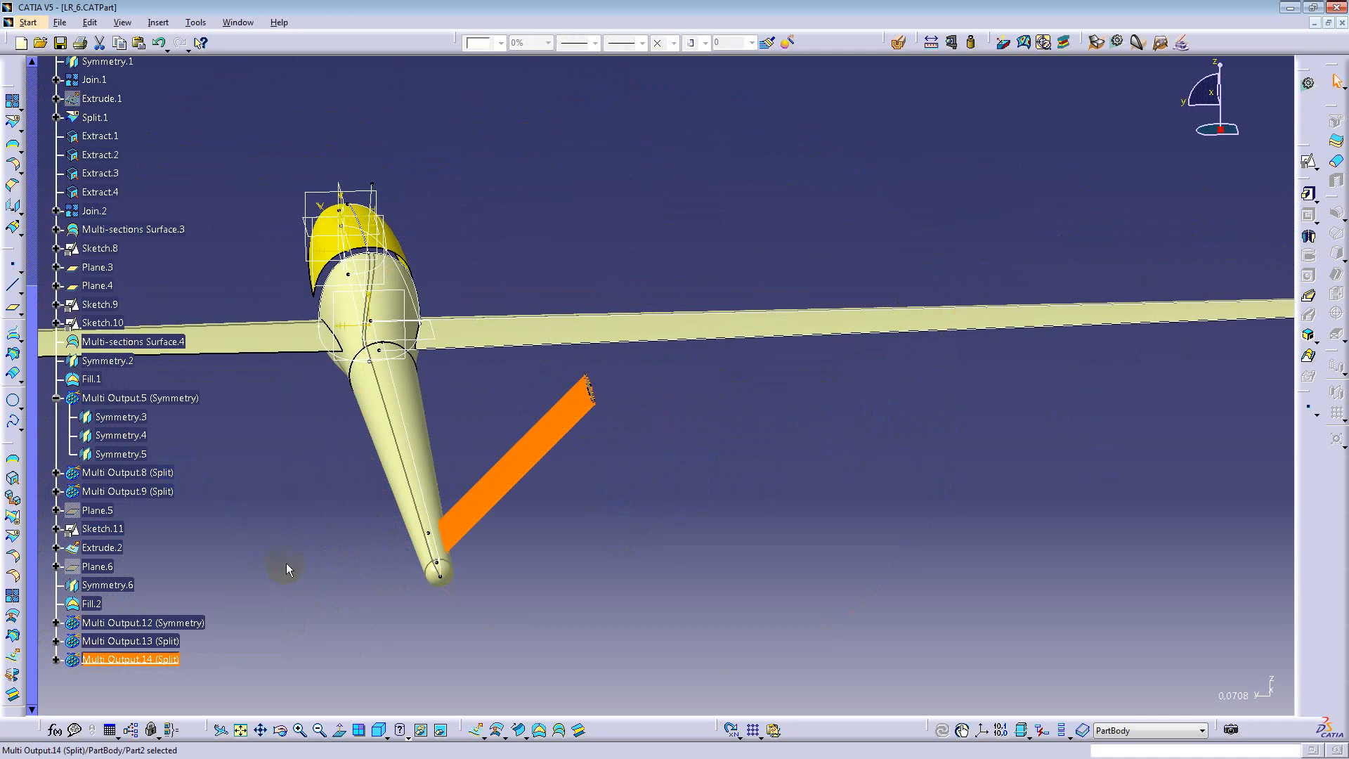
left_click(269, 577)
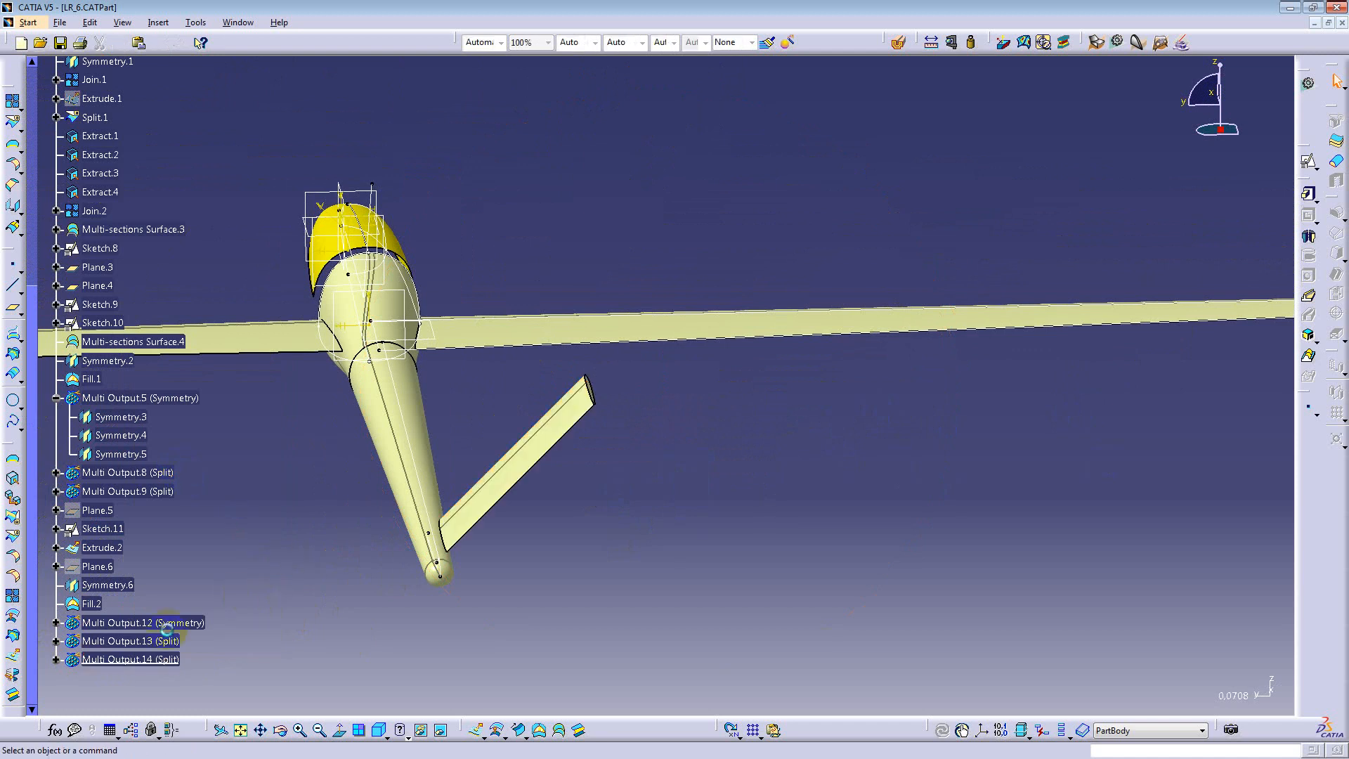
Step: Expand Multi Output.12 (Symmetry) and review the mirrored tail surfaces on the complete glider
left_click(55, 623)
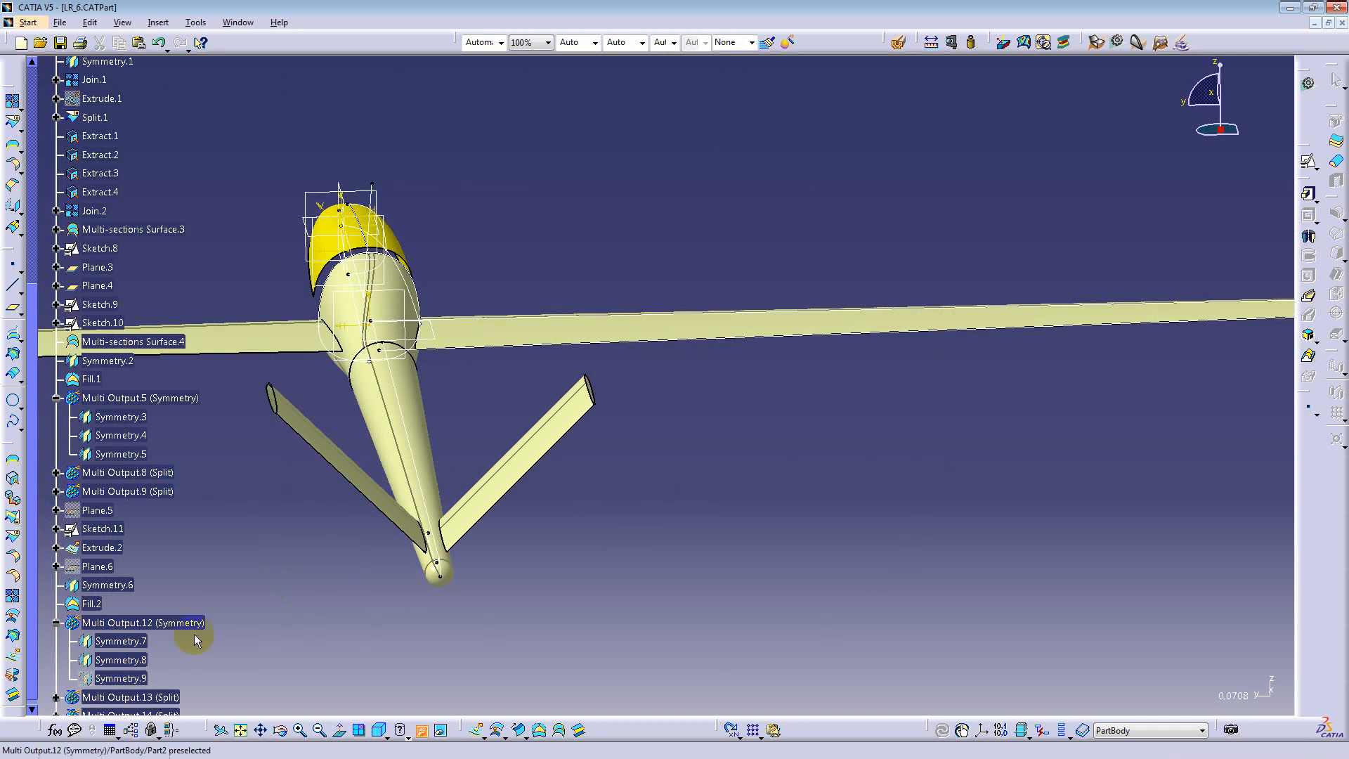
middle_click_drag(352, 519, 228, 411)
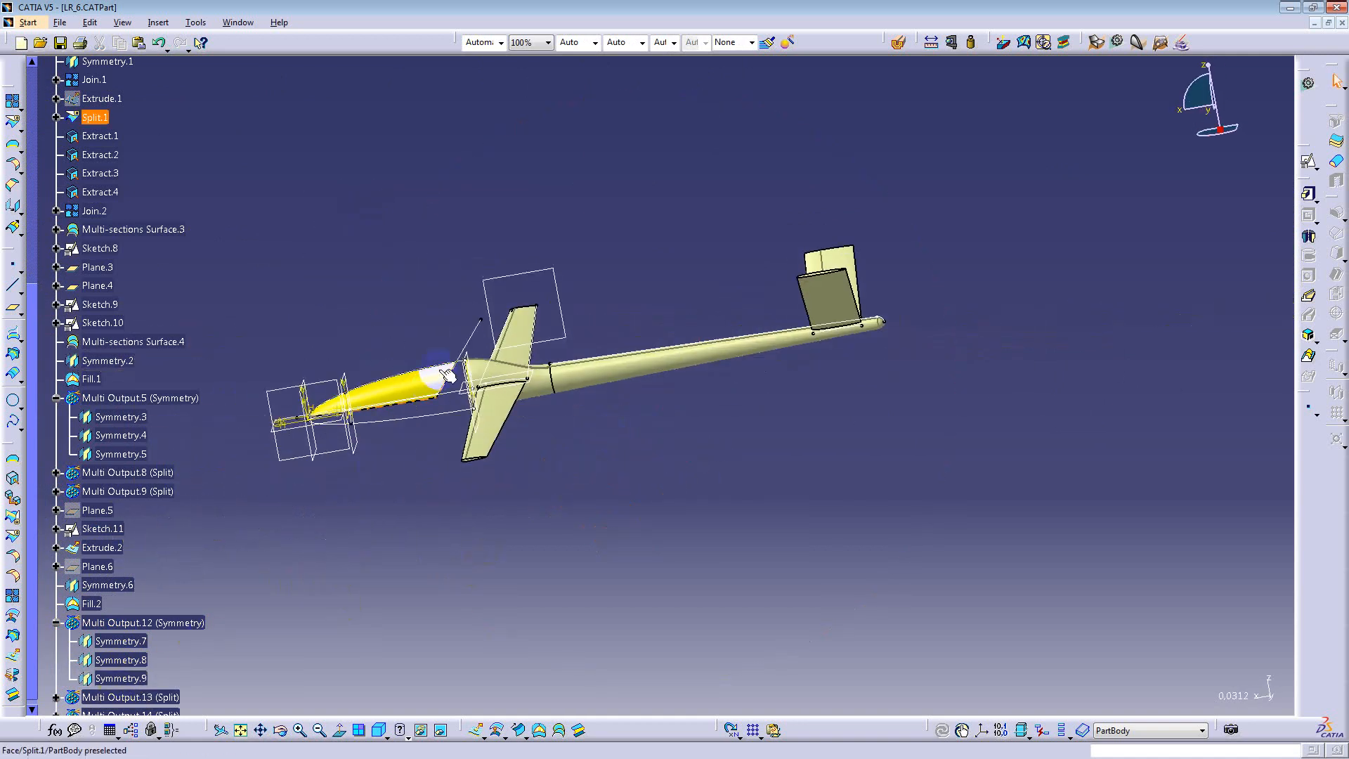
scroll(187, 386, "up", 3)
scroll(187, 385, "up", 3)
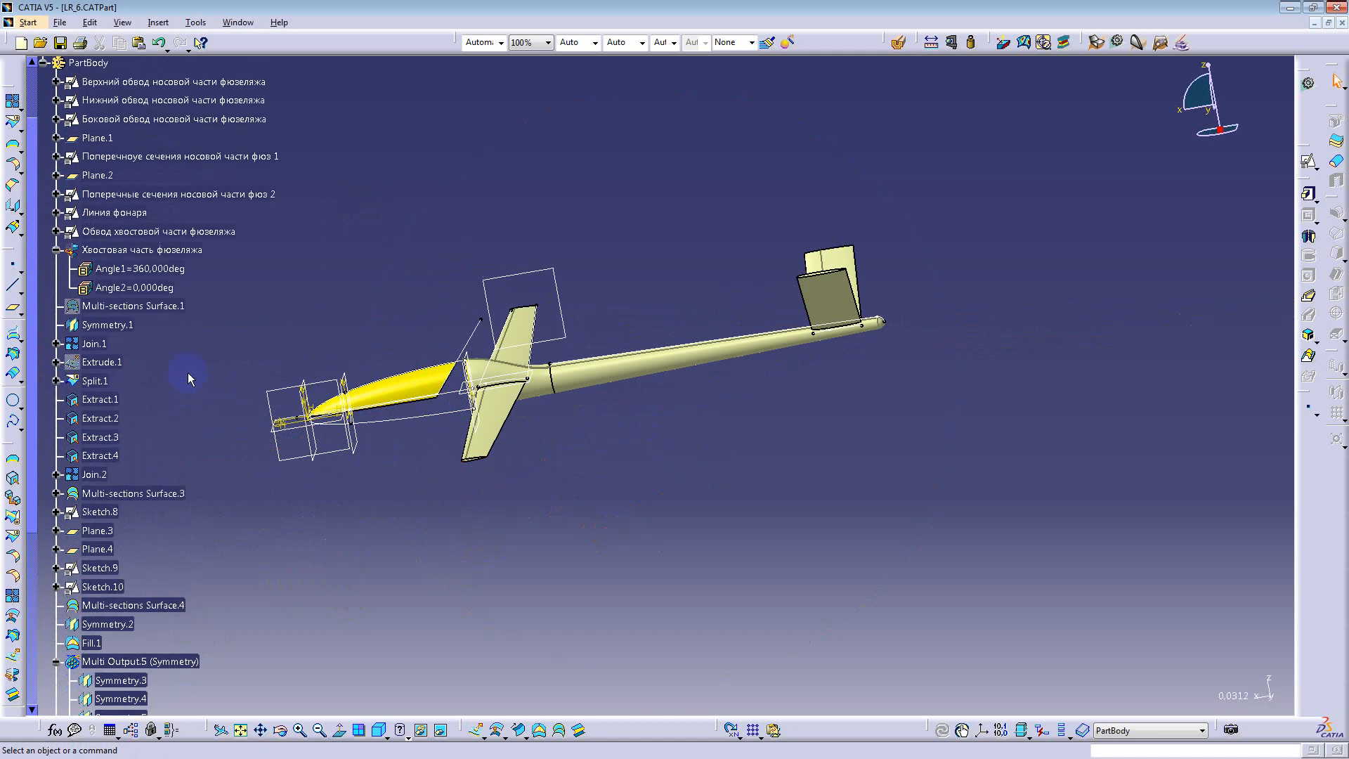
scroll(139, 309, "up", 2)
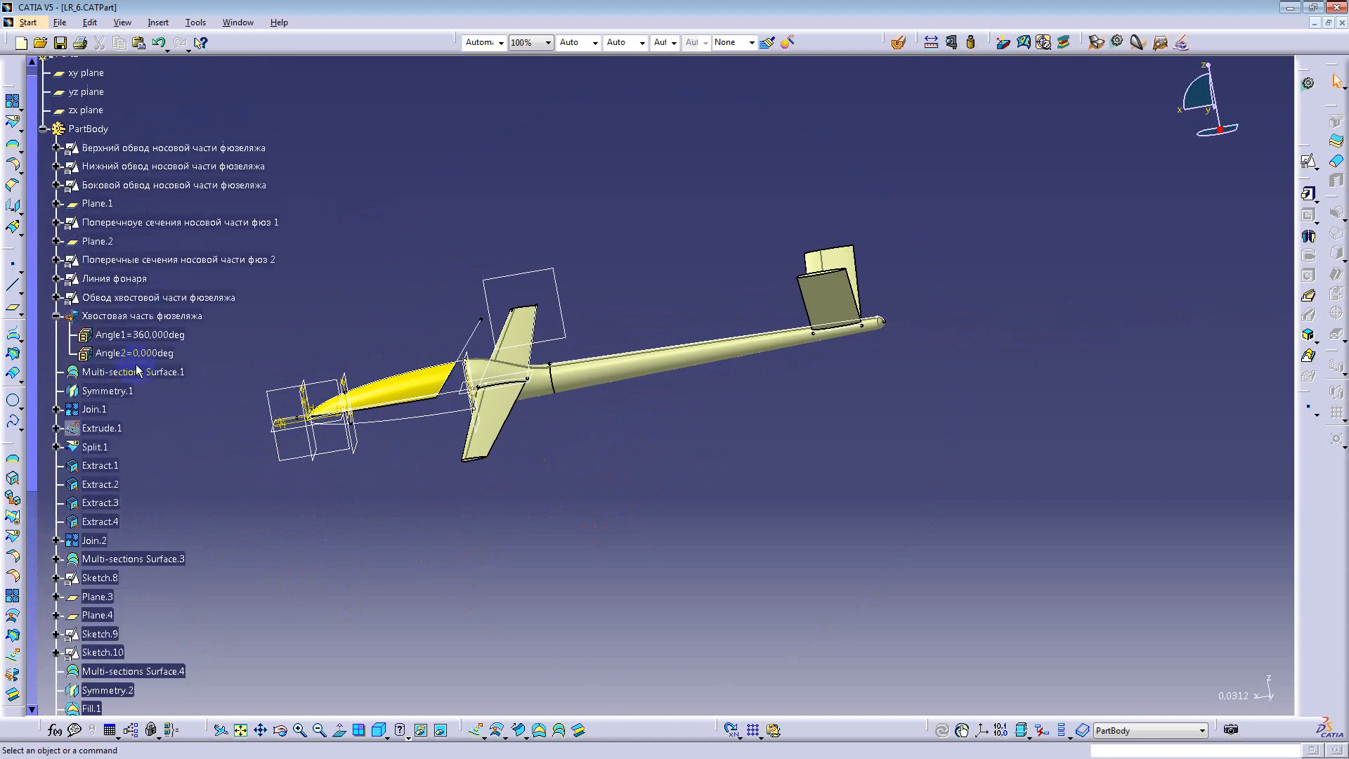
Step: Restore the hidden lower nose surface of the glider fuselage (Split.2) to the visible space
scroll(200, 372, "down", 4)
scroll(200, 372, "down", 4)
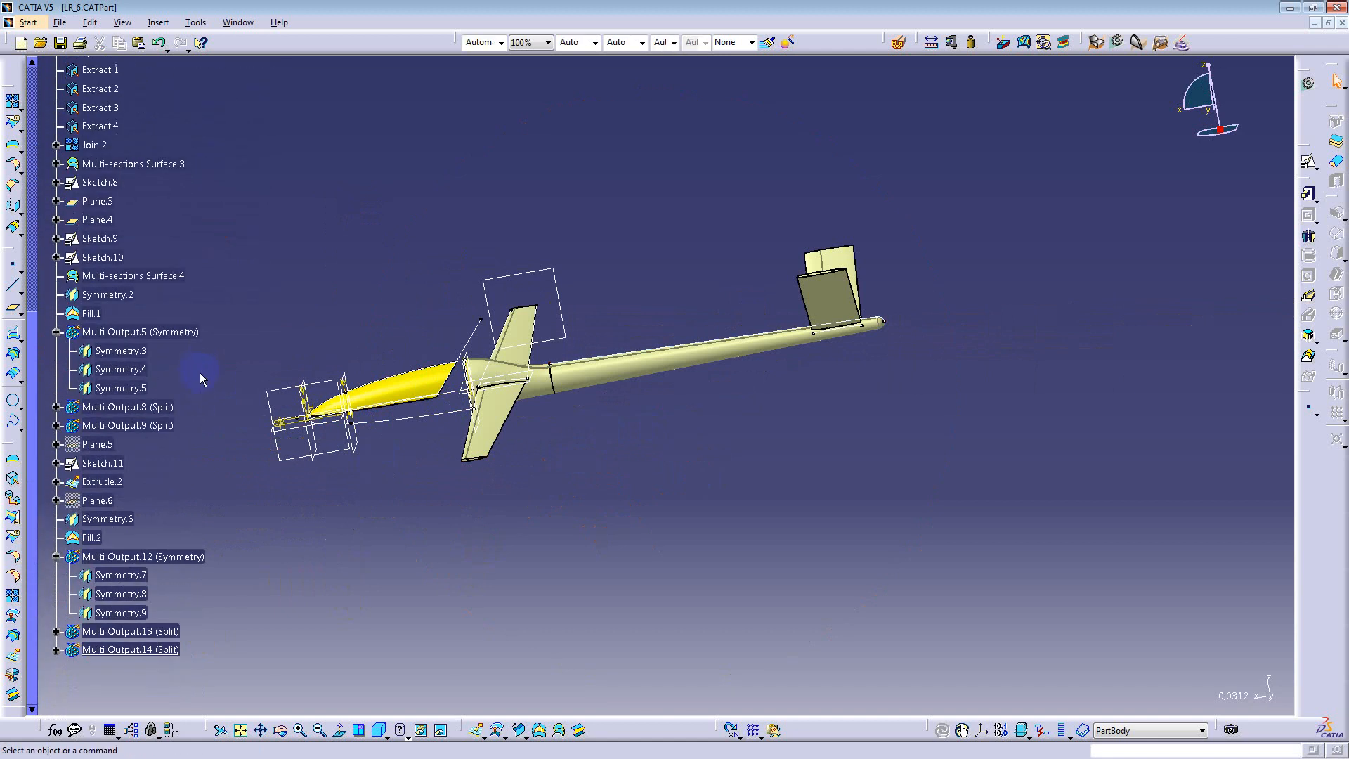
middle_click_drag(441, 371, 489, 521)
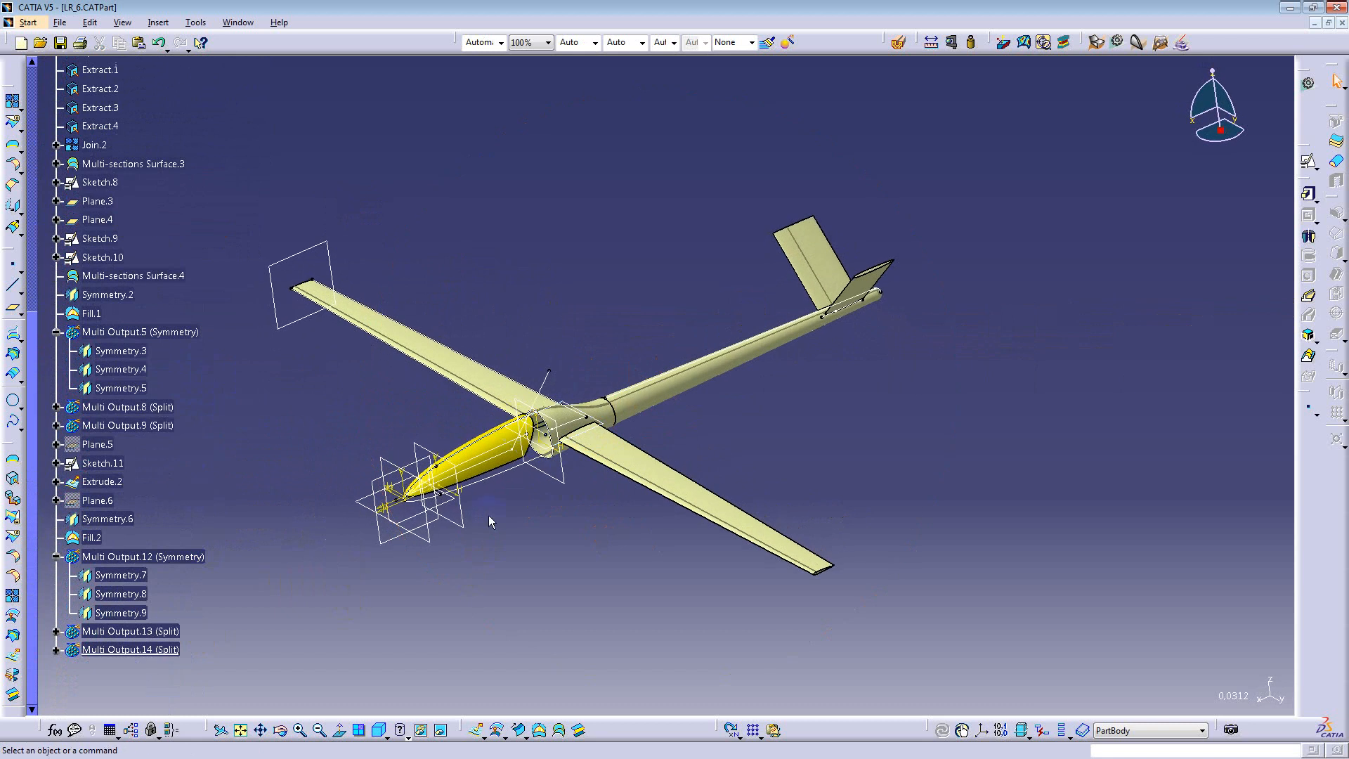
left_click(440, 730)
middle_click_drag(481, 629, 512, 451)
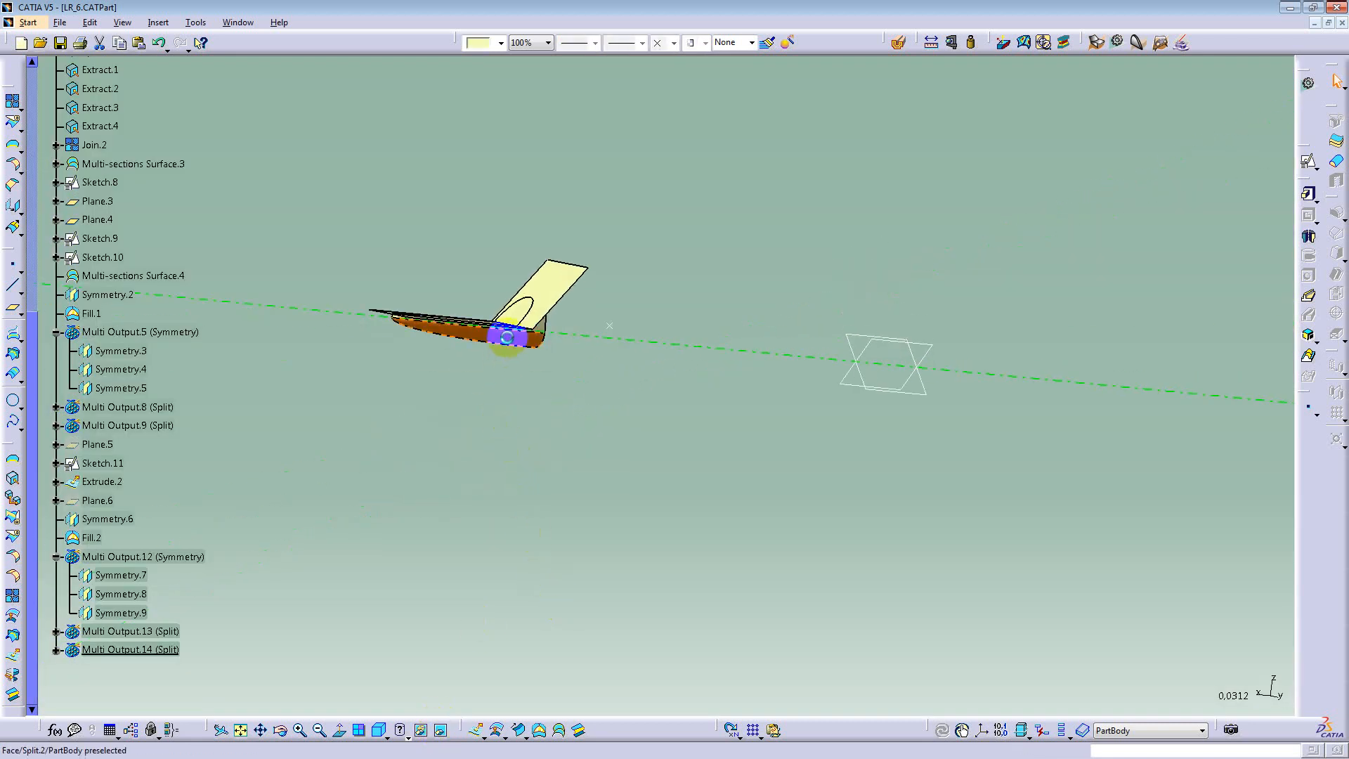
right_click(507, 337)
left_click(522, 382)
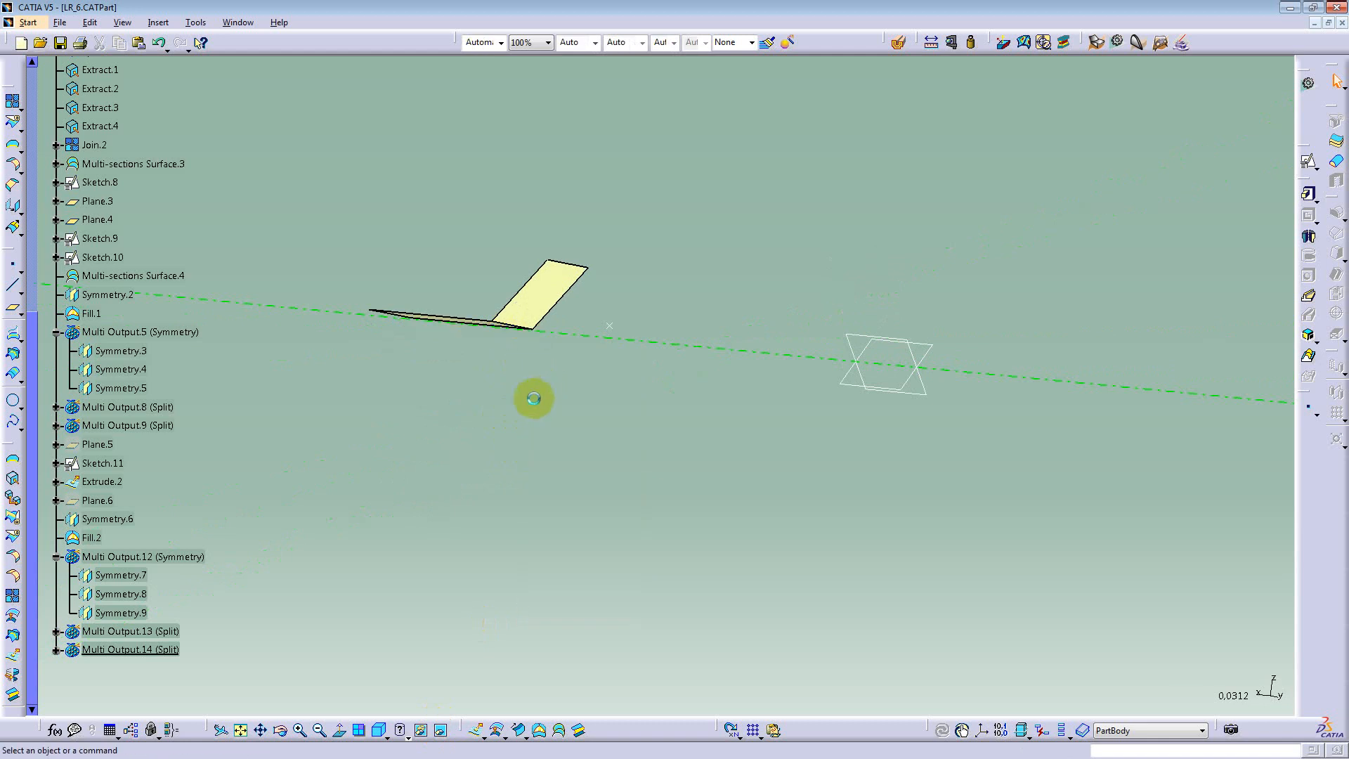
left_click(439, 729)
middle_click_drag(606, 562, 586, 524)
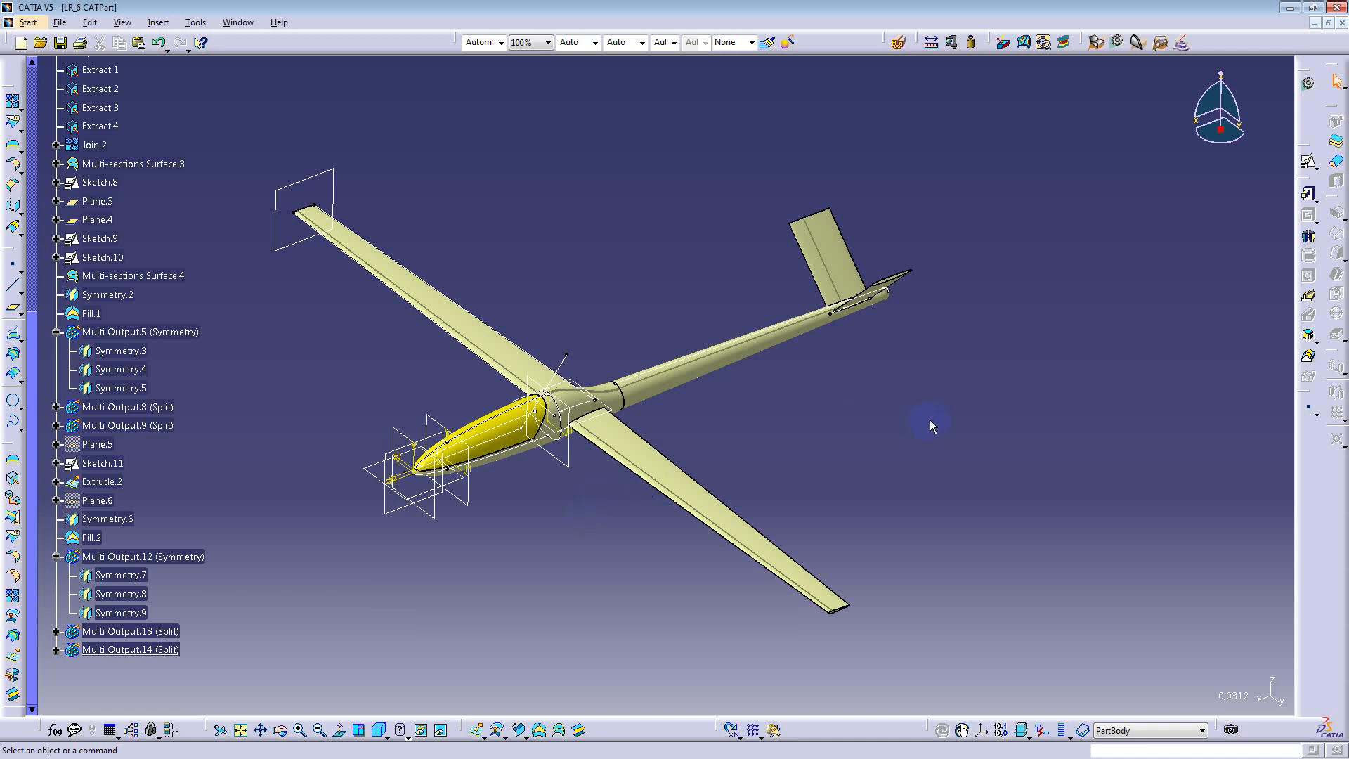
Step: Hide all sketches in the glider part at once
scroll(932, 419, "up", 3)
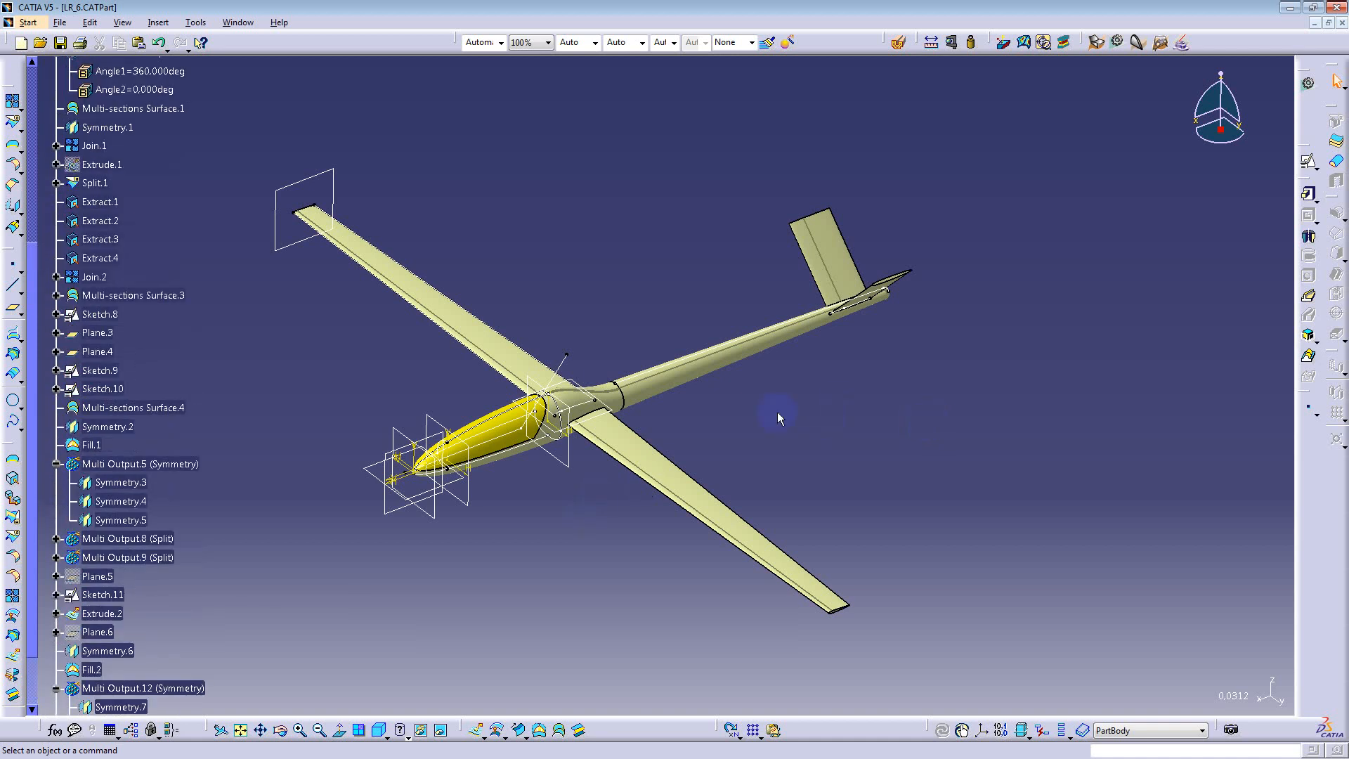
scroll(778, 413, "down", 2)
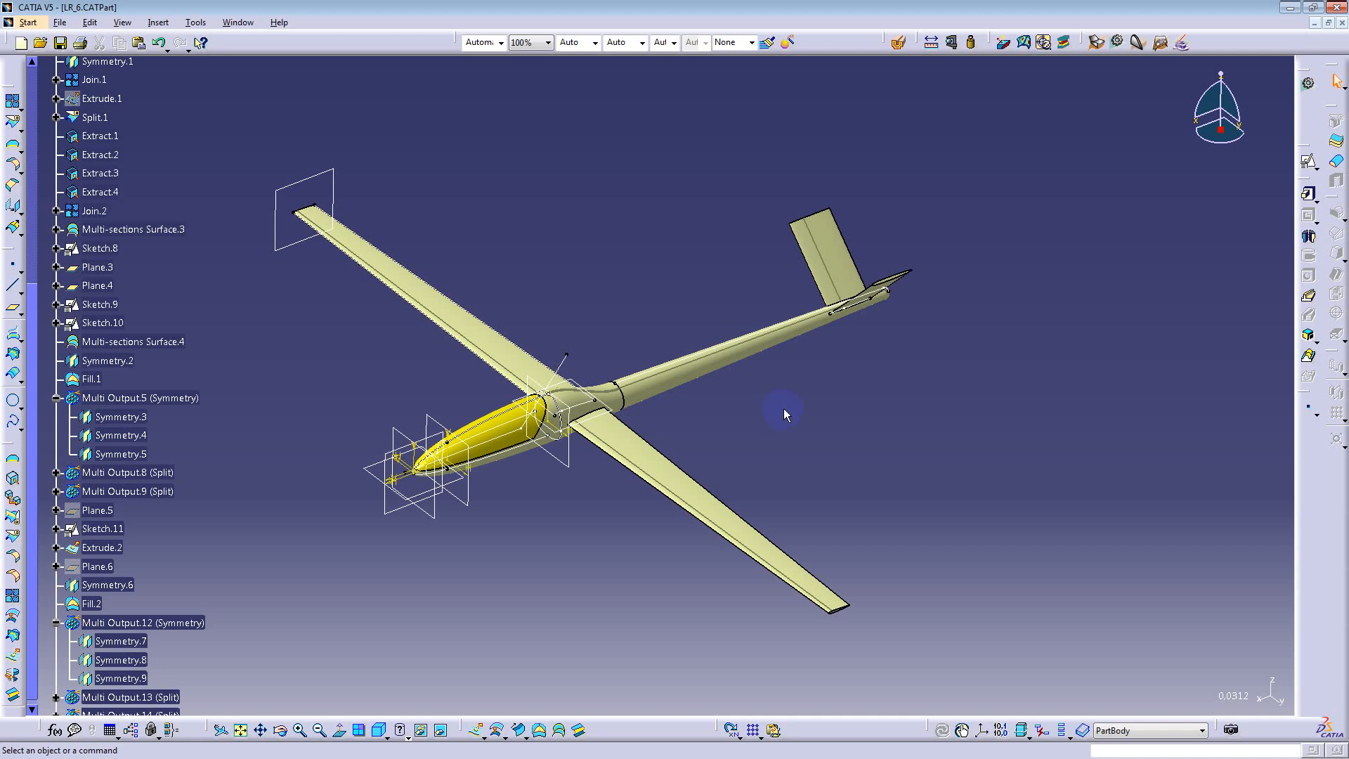
scroll(218, 272, "up", 5)
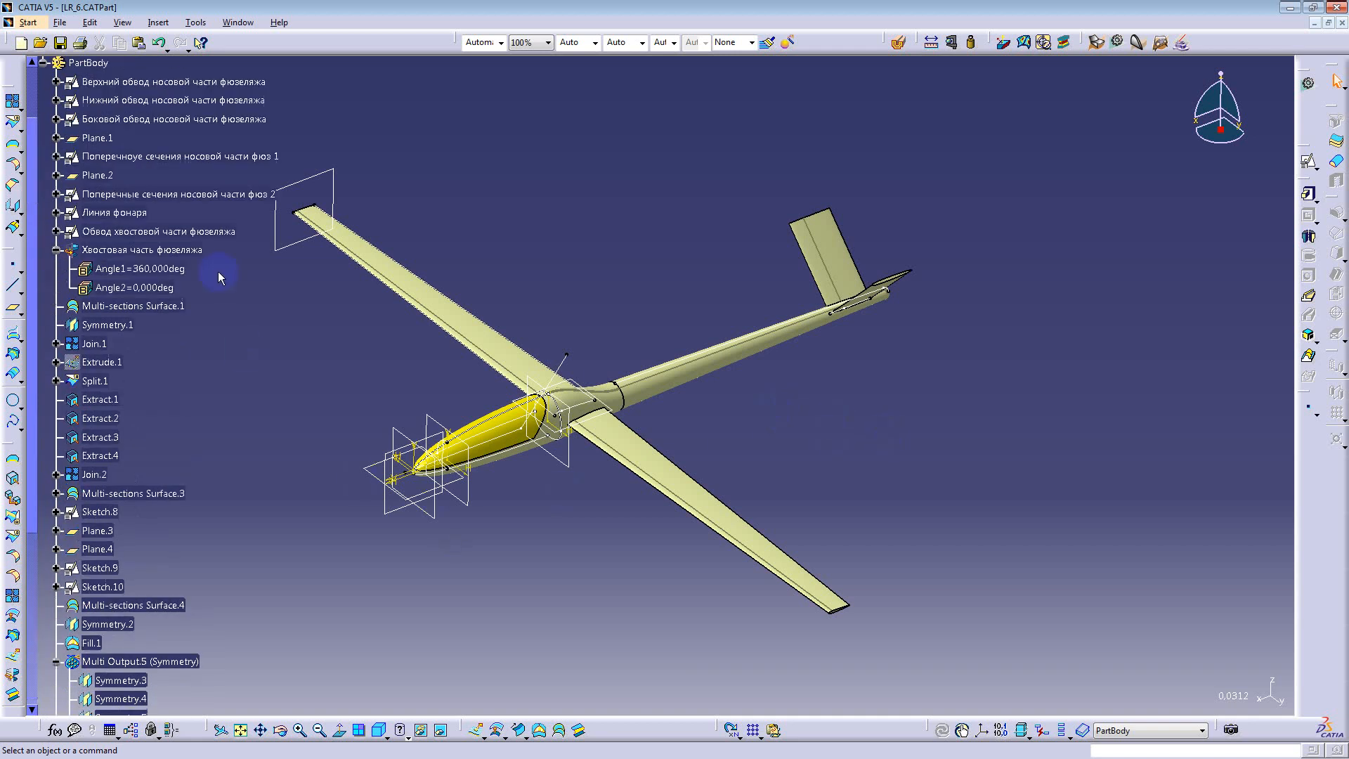
scroll(218, 271, "up", 5)
left_click(195, 21)
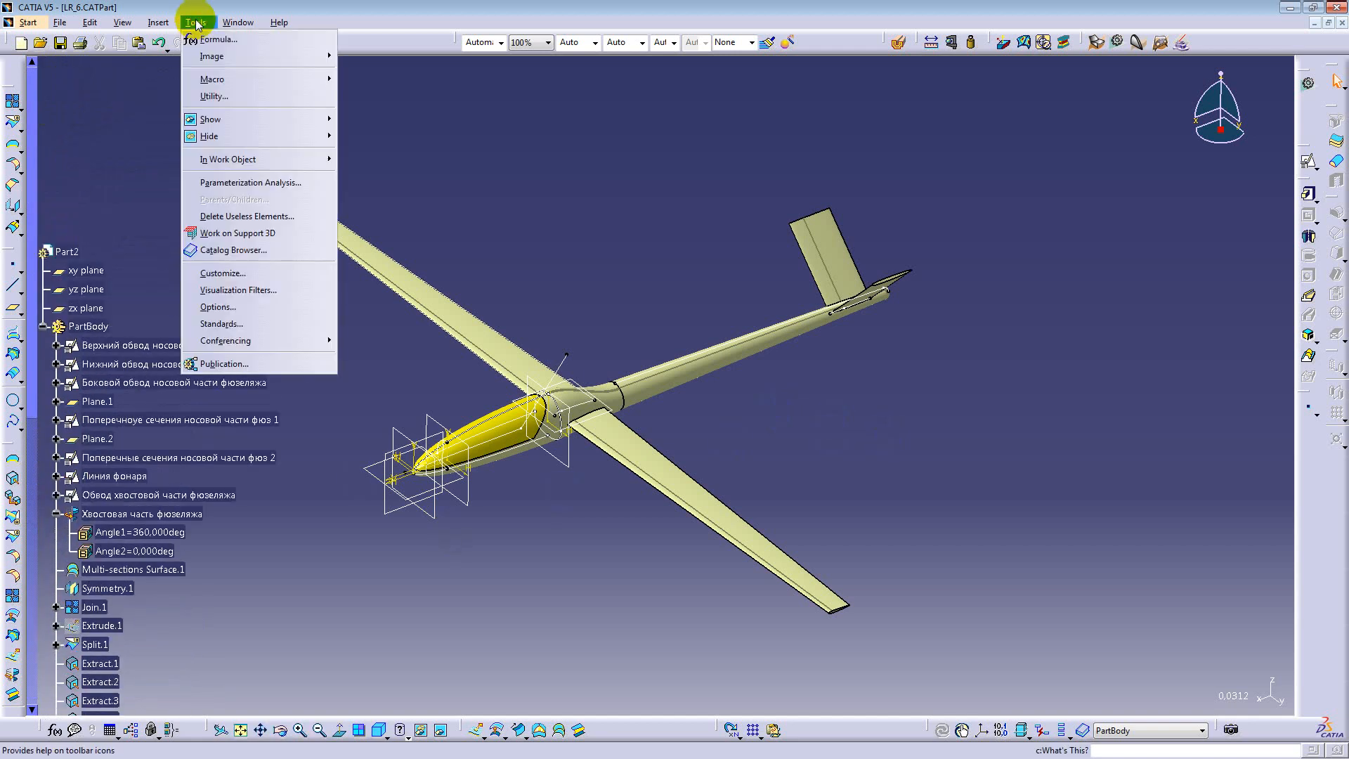
mouse_move(232, 136)
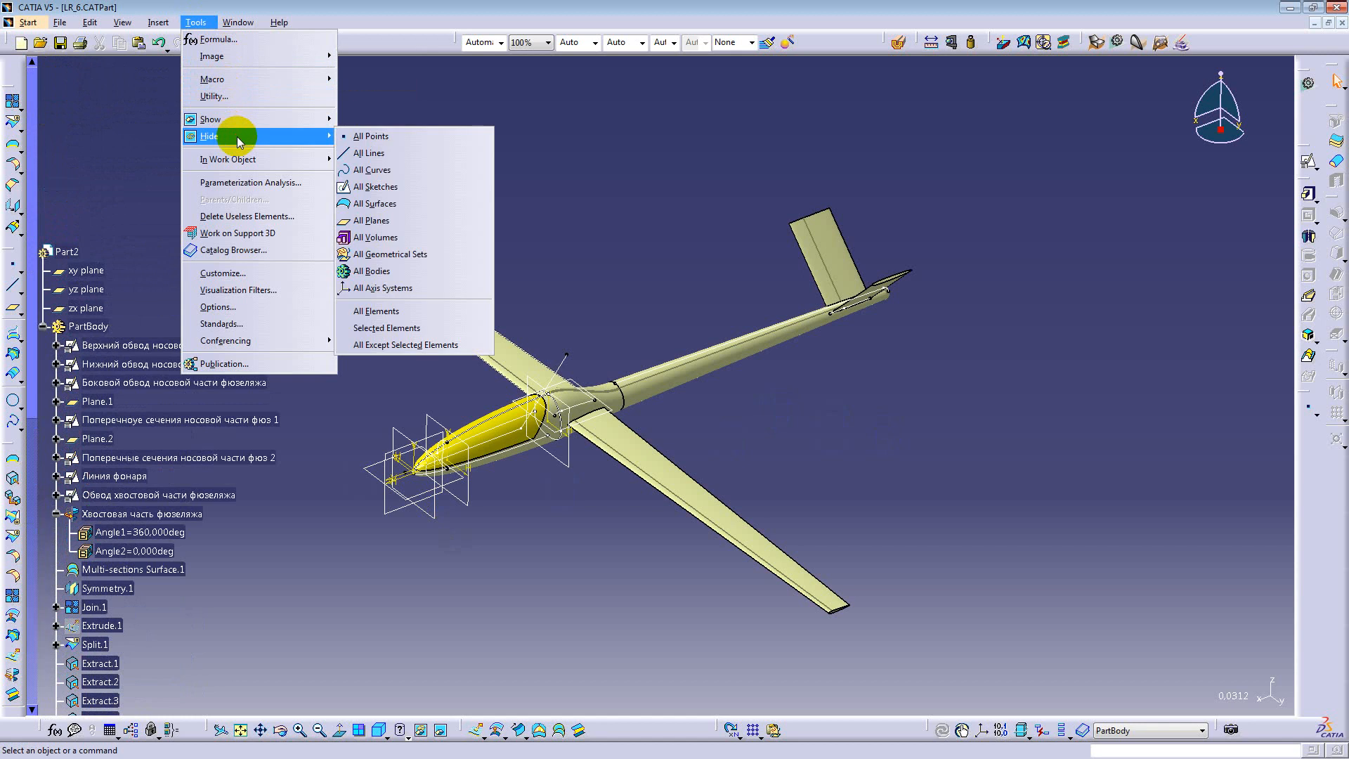
left_click(406, 187)
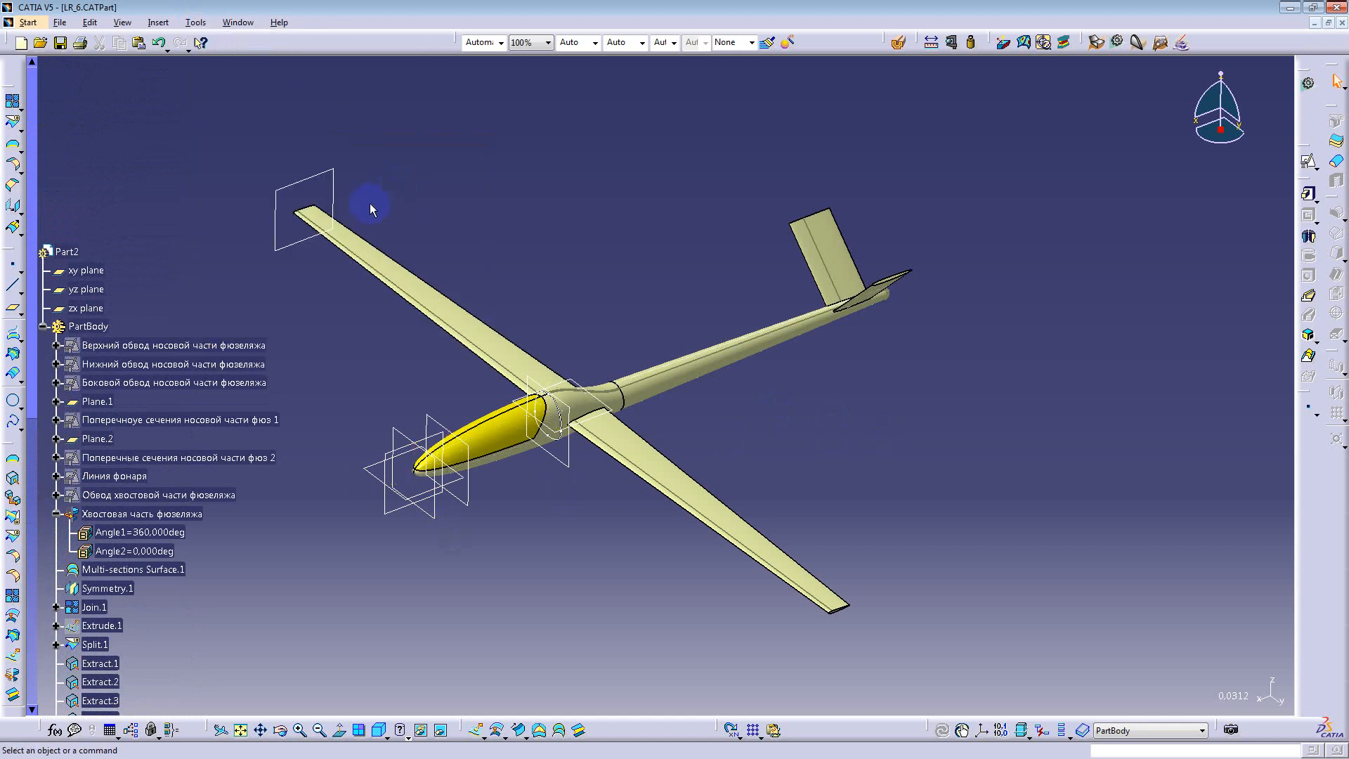
Step: Hide all curves in the glider part at once
left_click(193, 24)
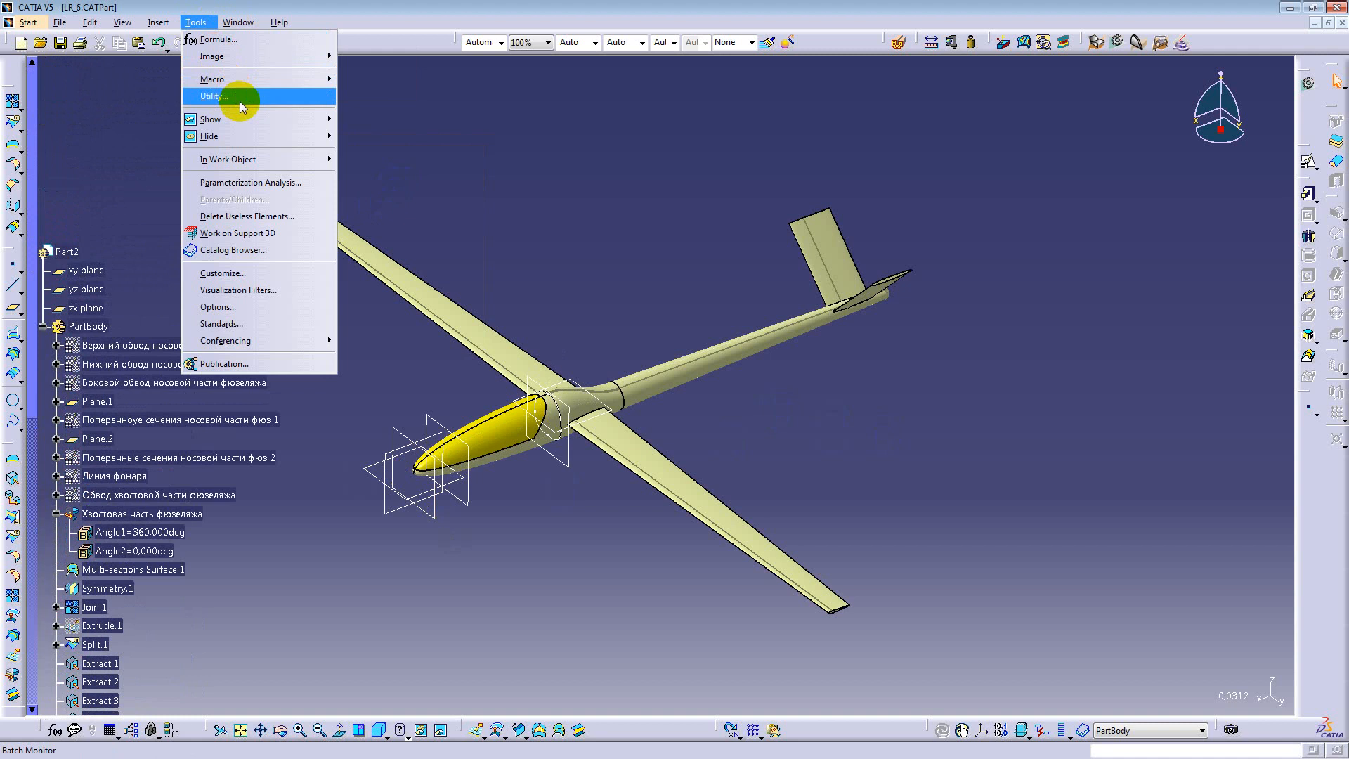
mouse_move(240, 137)
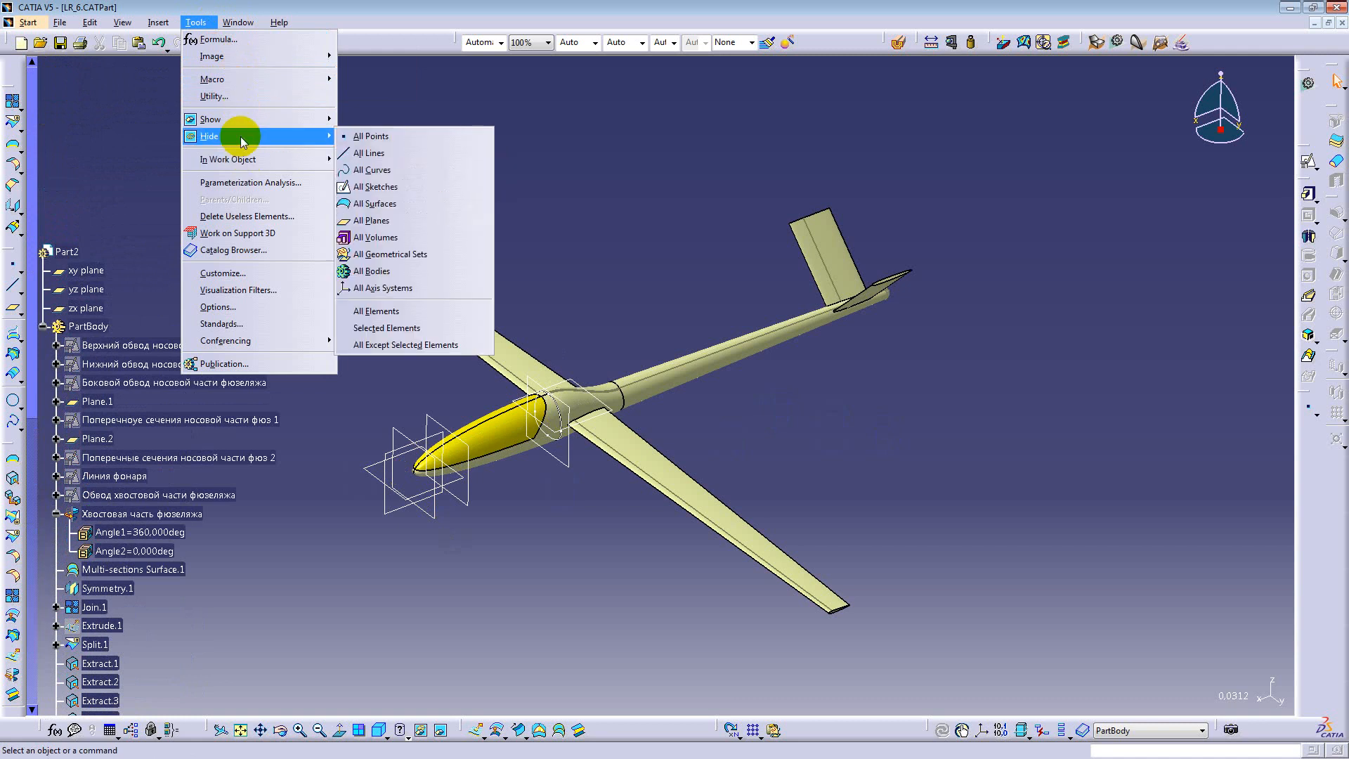
left_click(395, 170)
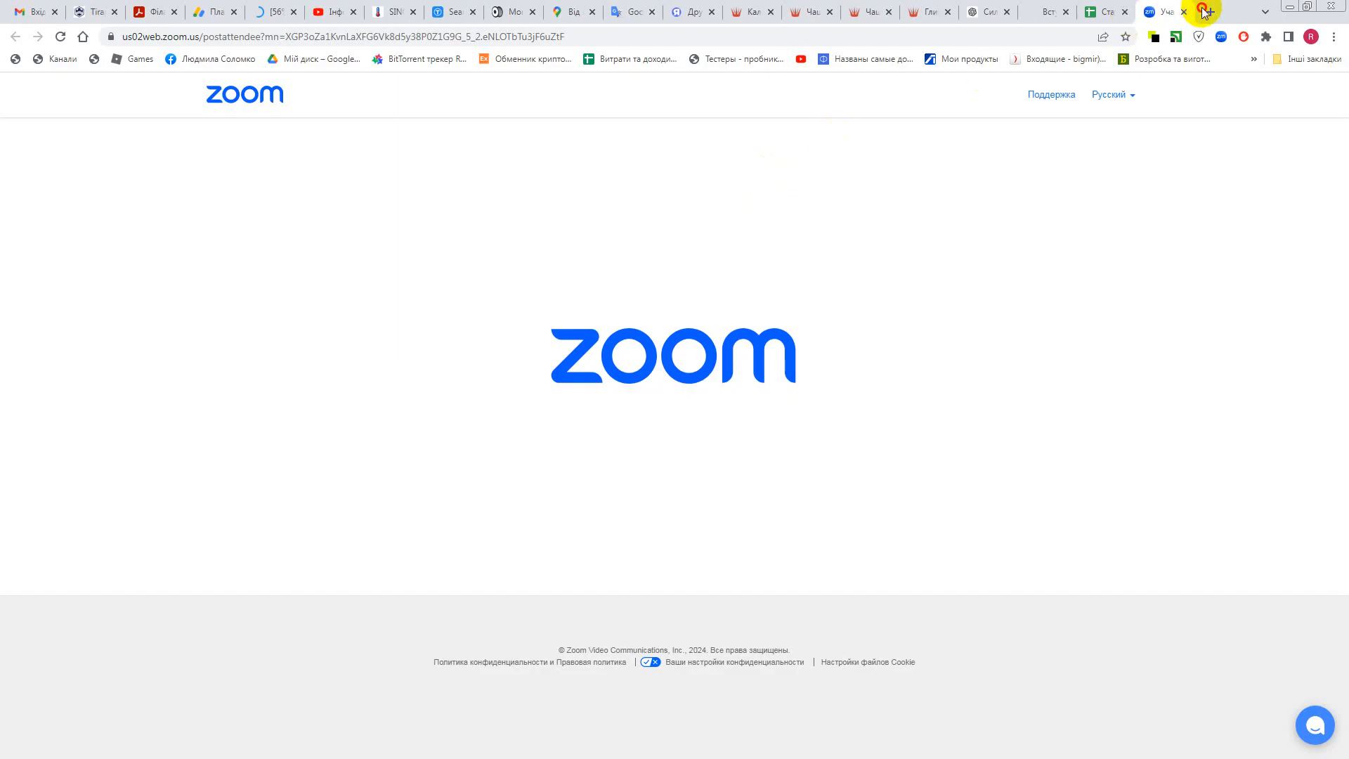
Step: Search Google for "Airfoilstools" in a new browser tab
key("ctrl+t")
left_click(640, 31)
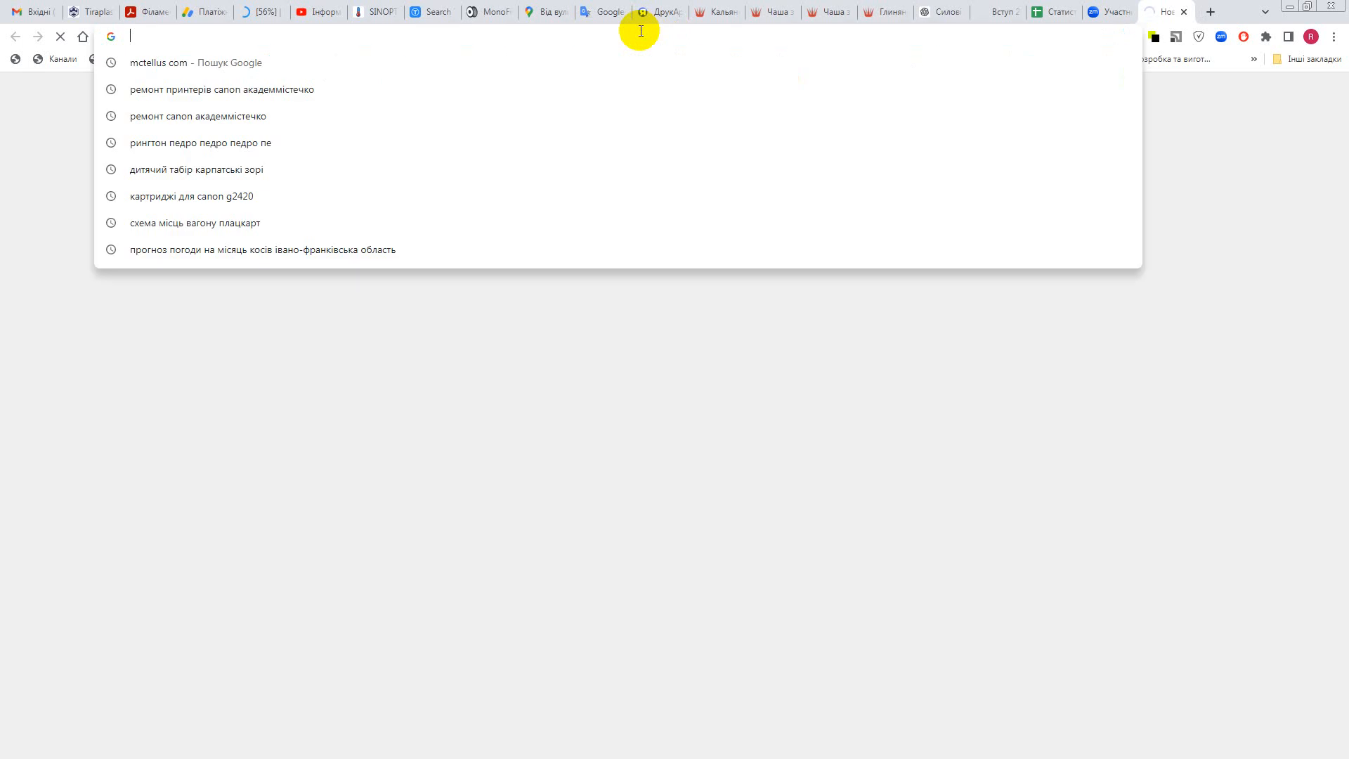
type("Airfoilstools")
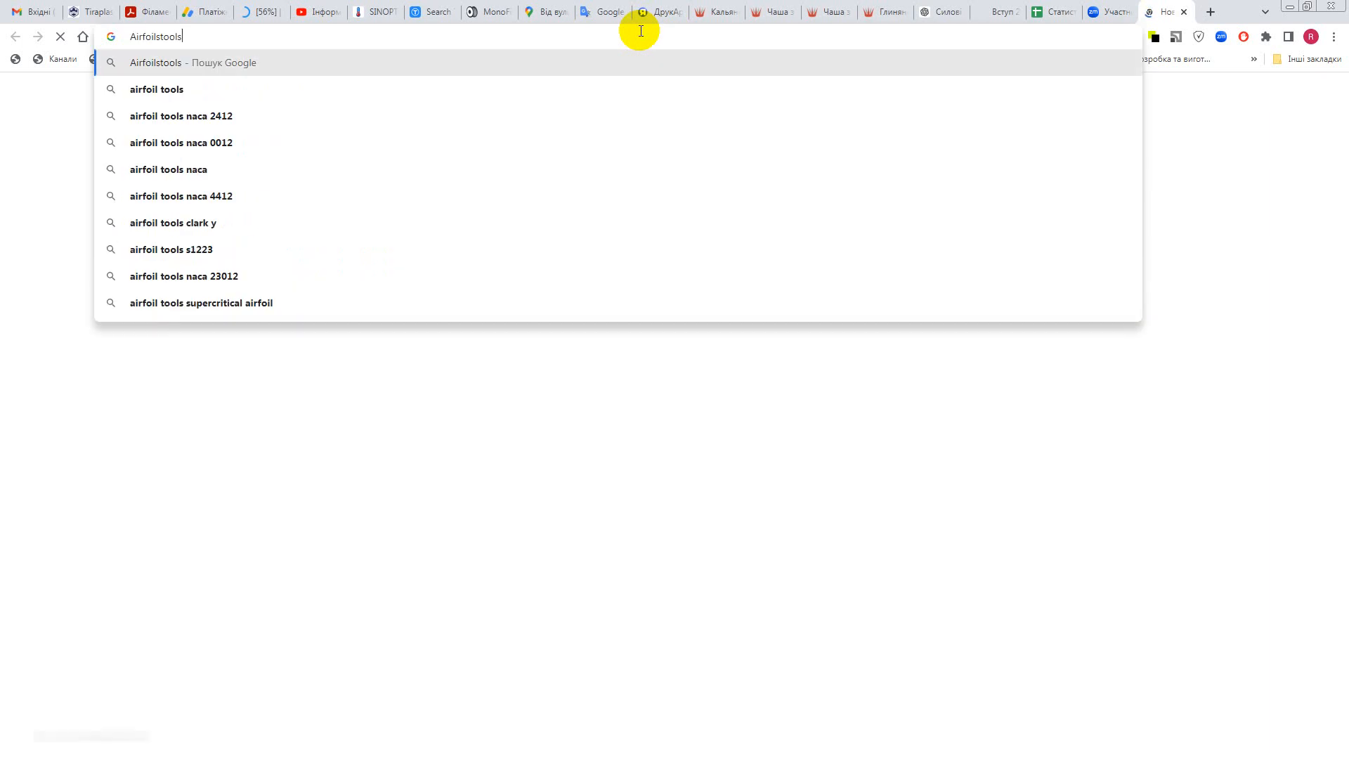
key("Return")
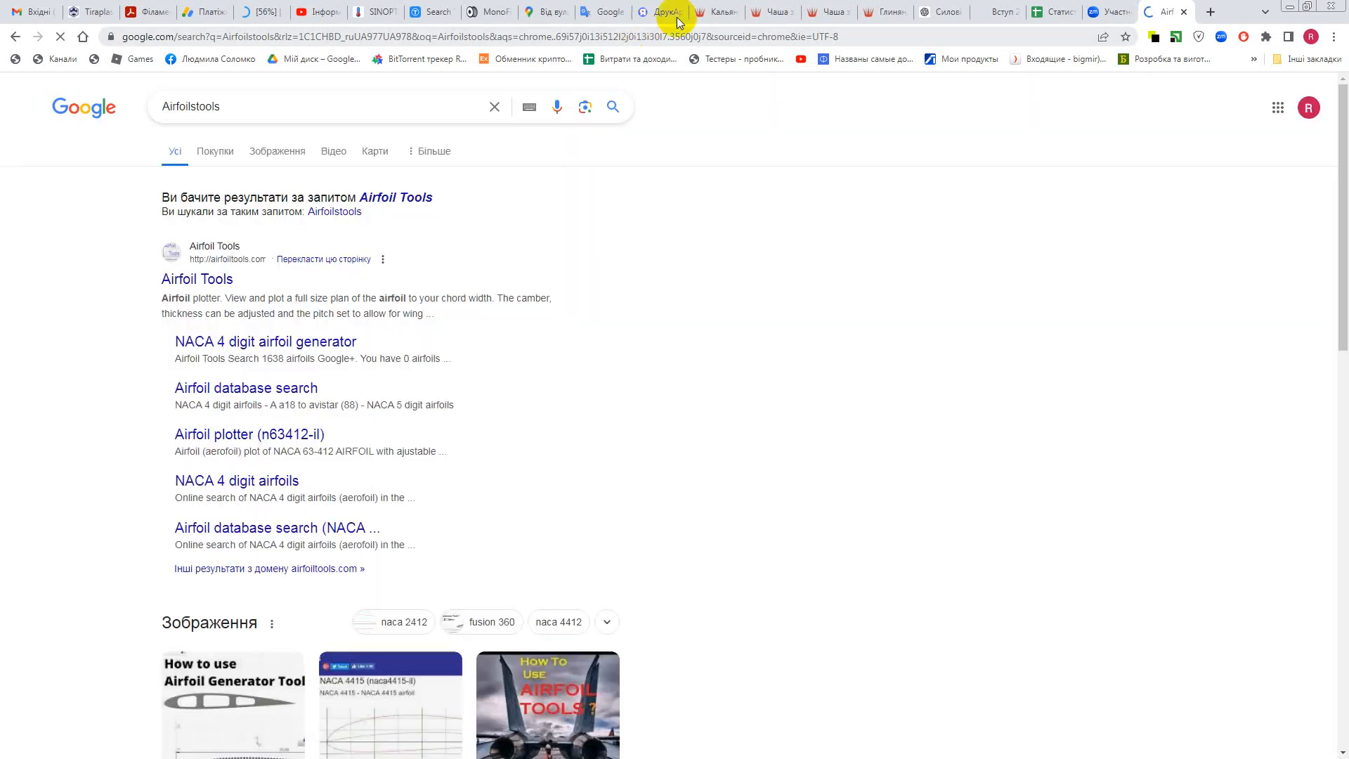
Step: Look through the Airfoil Tools search results, and return to the glider model in CATIA
scroll(631, 218, "down", 2)
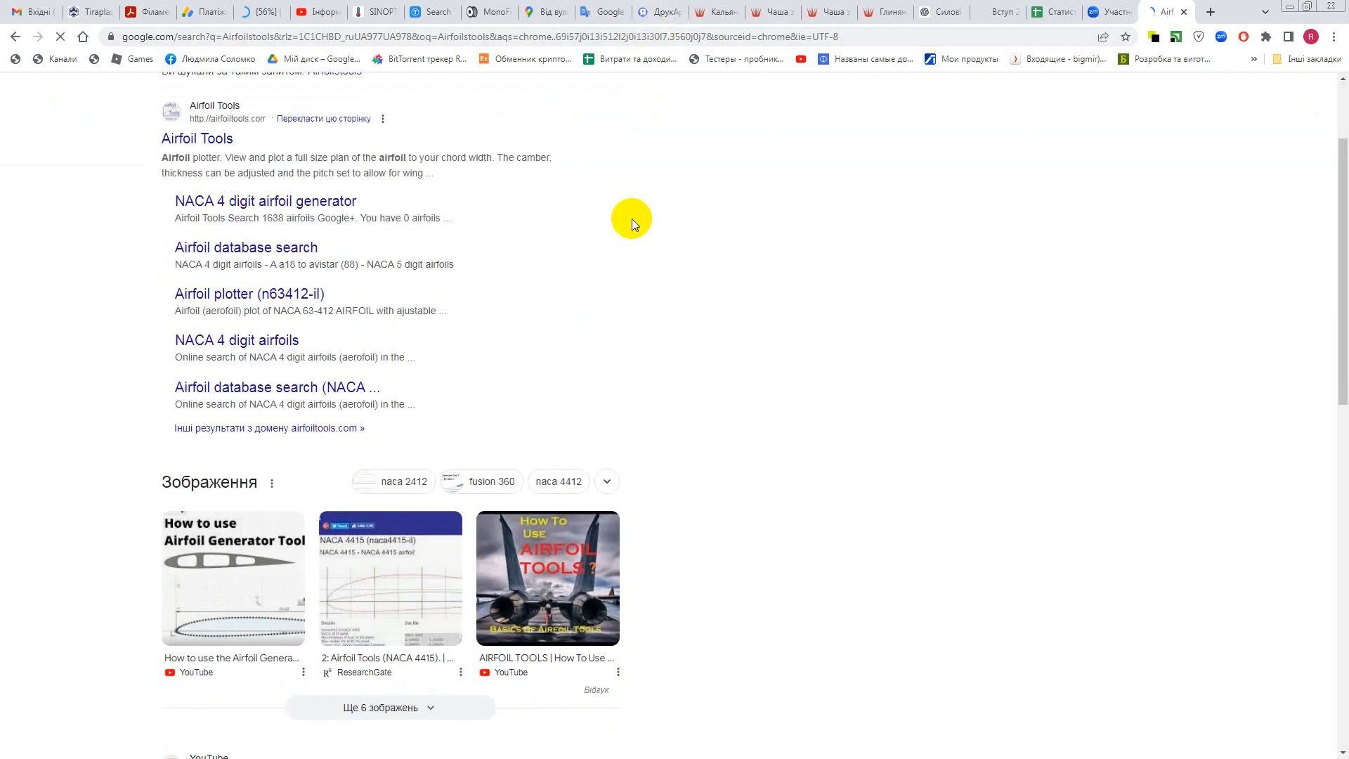
scroll(631, 218, "down", 1)
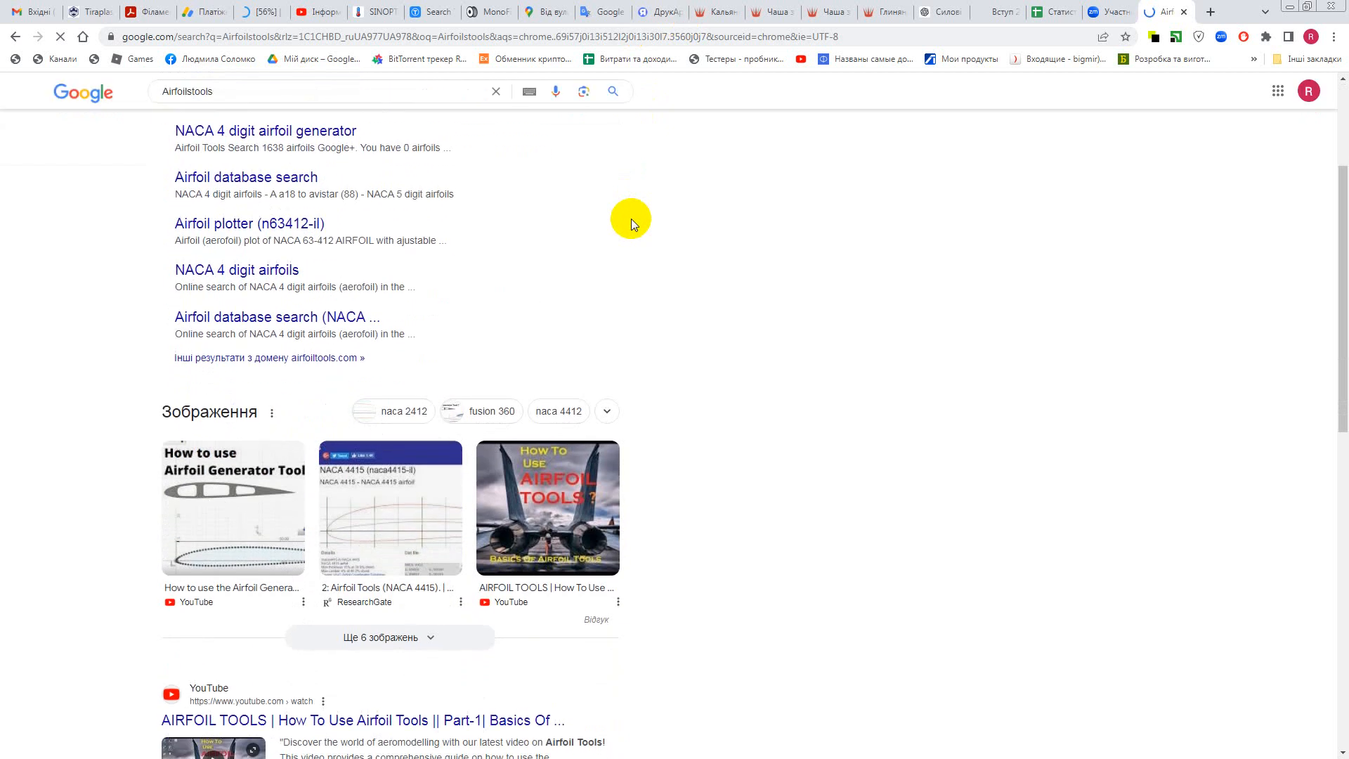
scroll(631, 218, "down", 5)
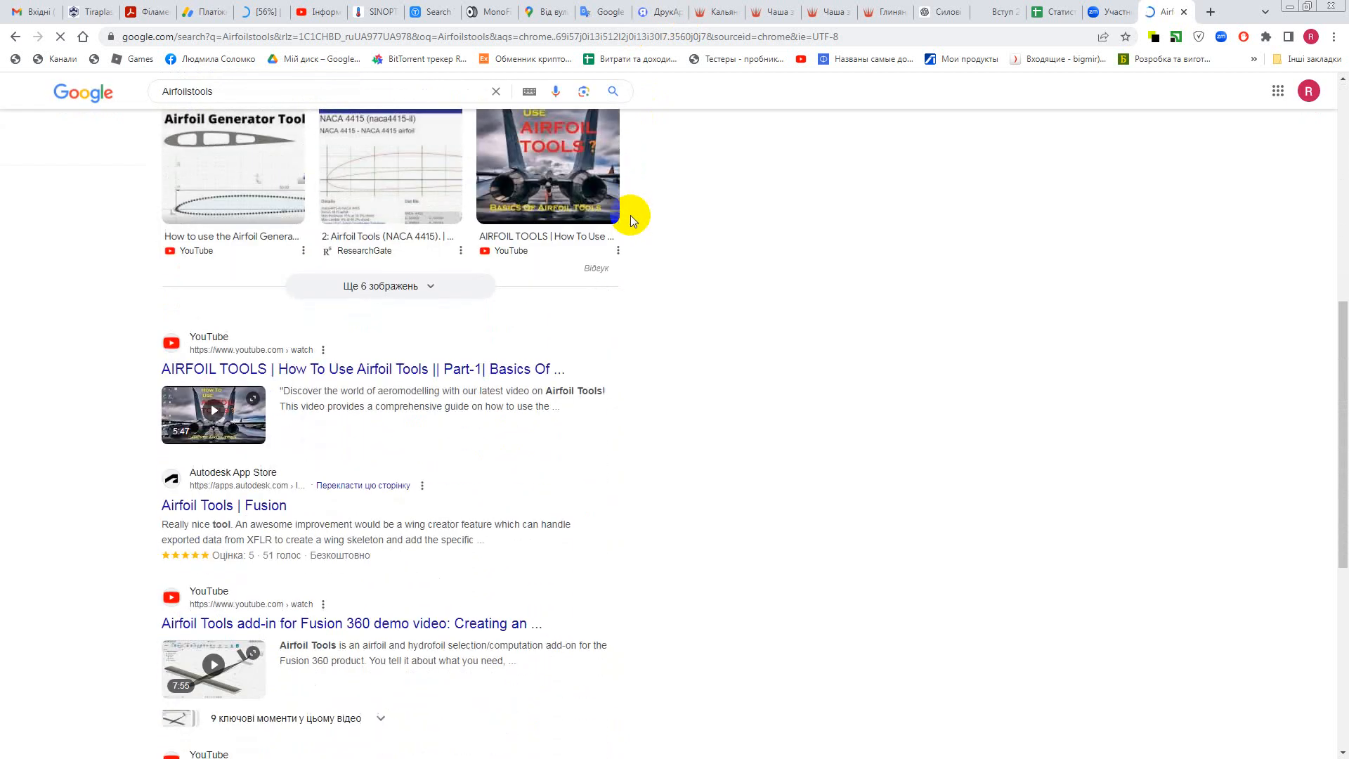
scroll(630, 218, "down", 1)
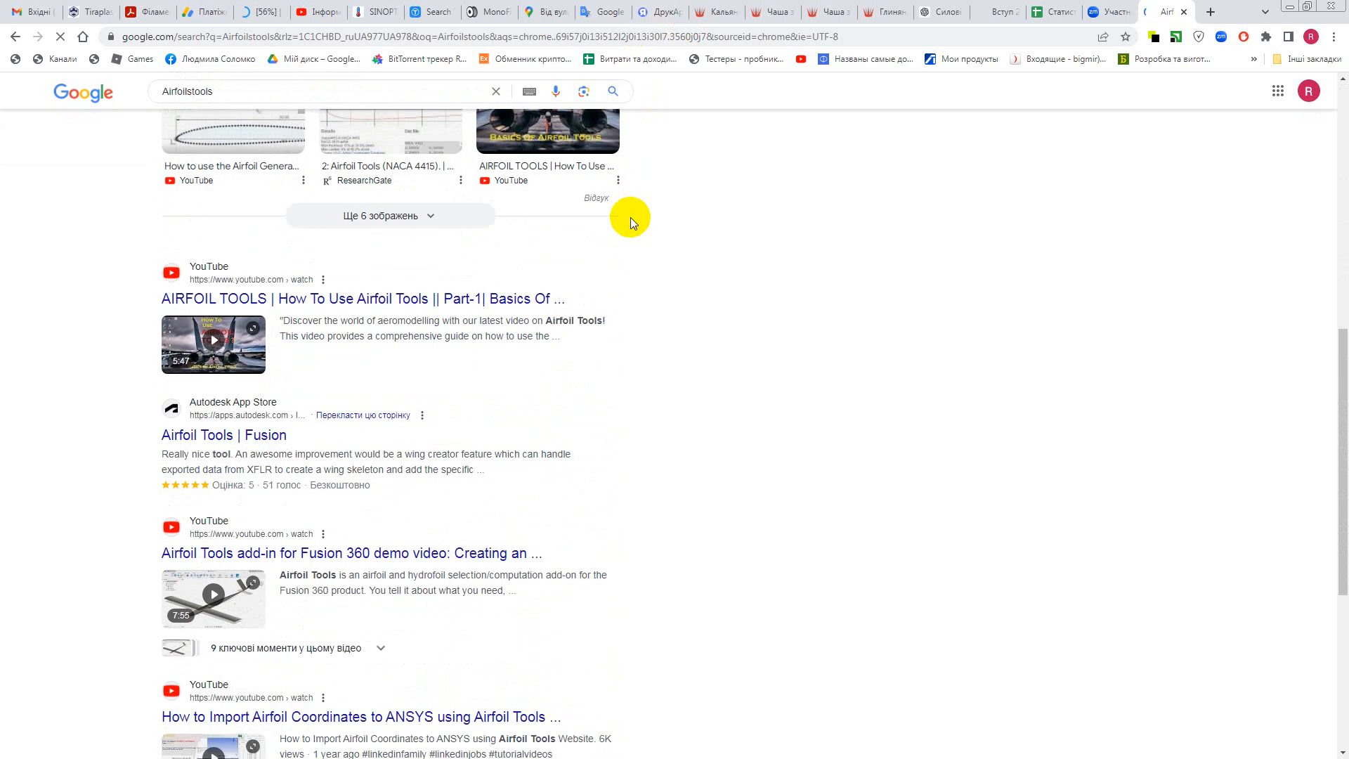
scroll(738, 263, "up", 8)
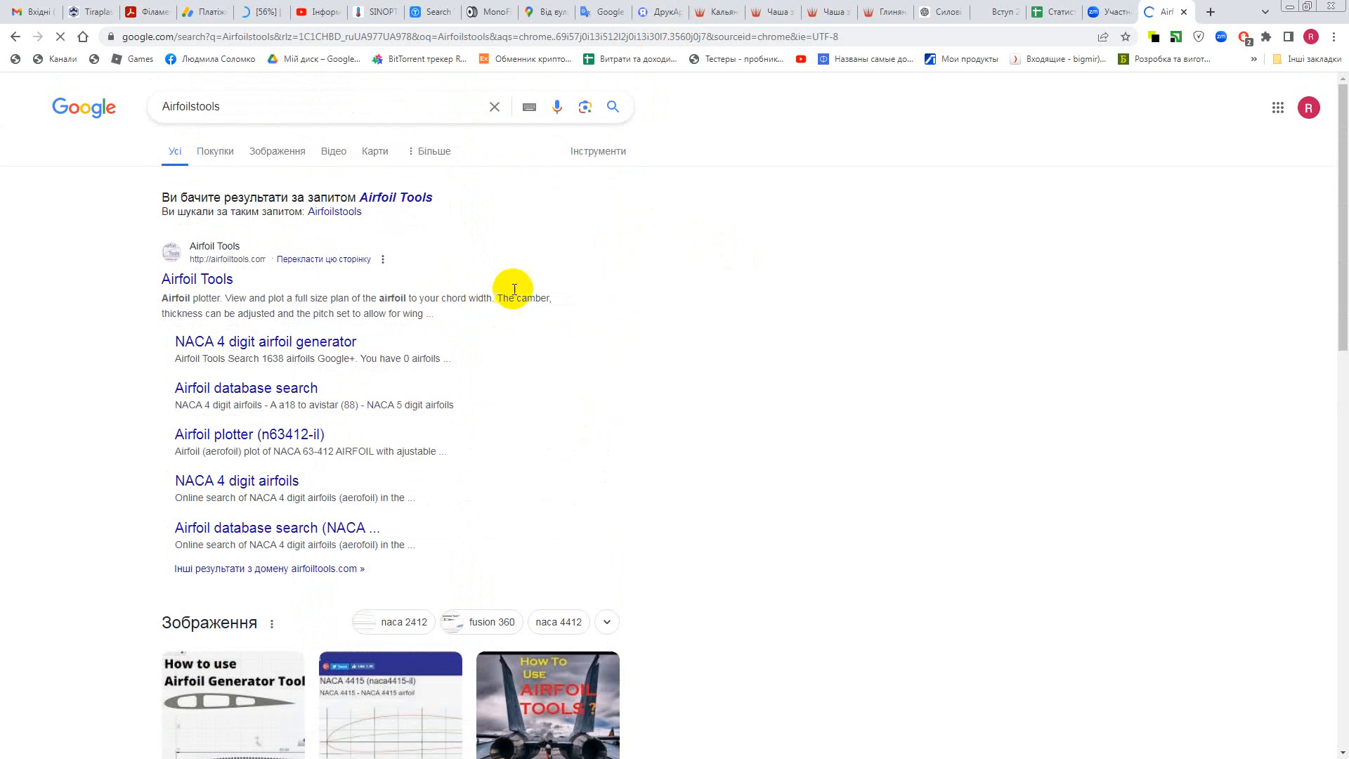
left_click(1295, 10)
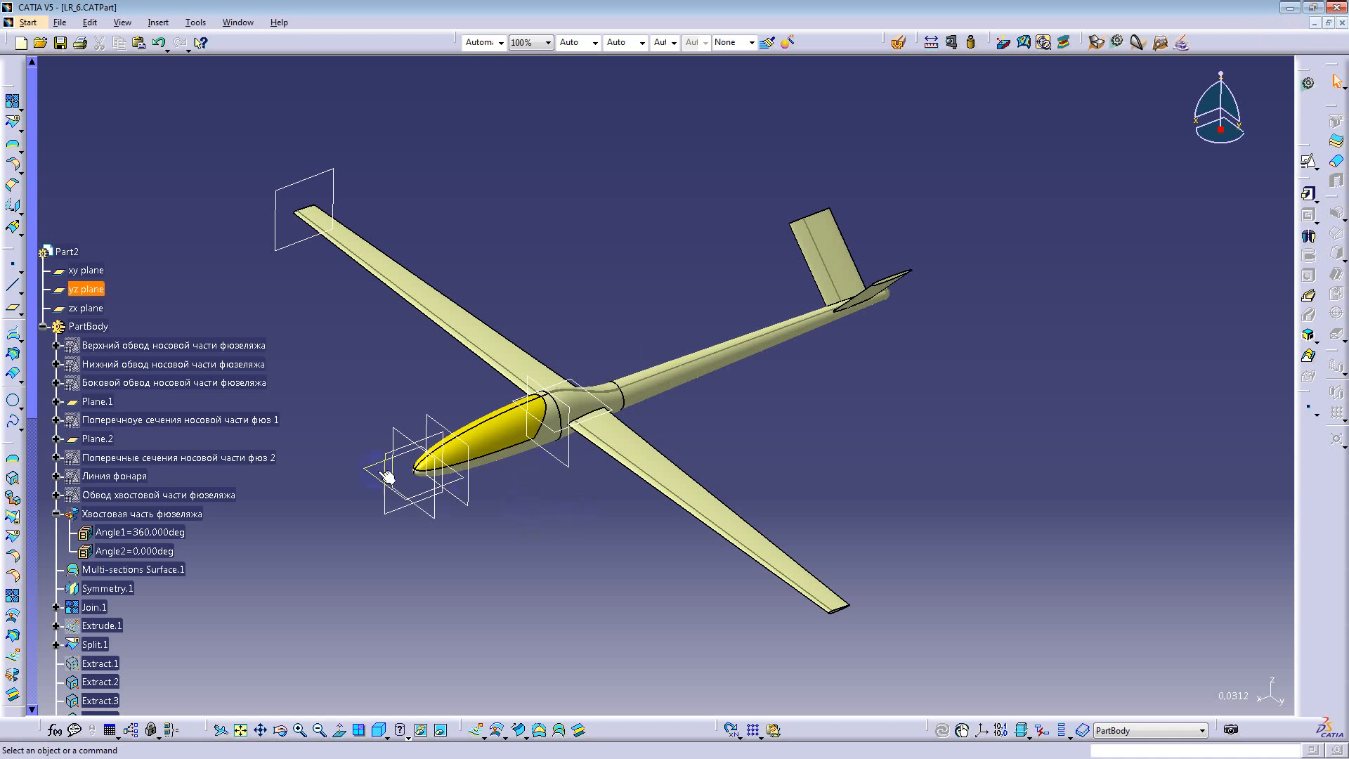
Step: Switch to the open Part7 document containing the plate with the raised "Catia course" text
scroll(361, 398, "down", 3)
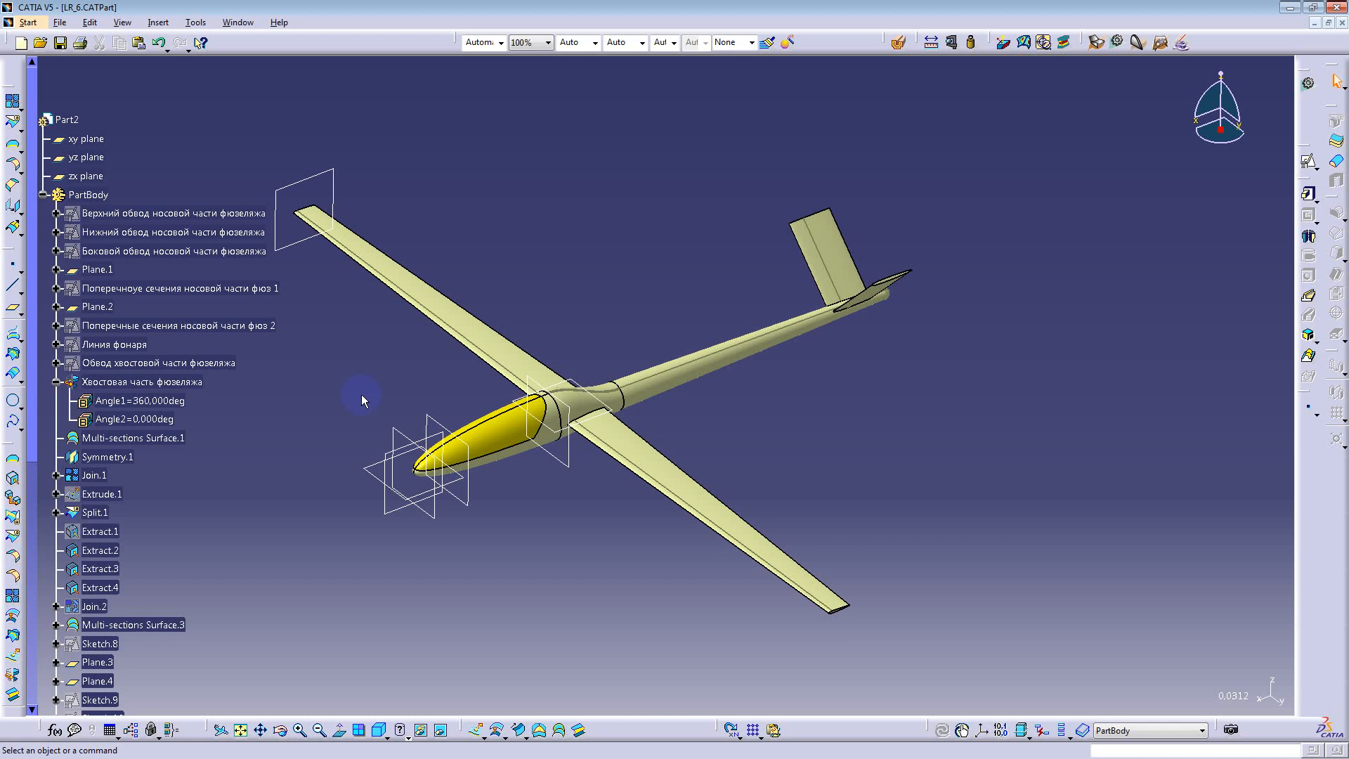
middle_click_drag(440, 403, 546, 327)
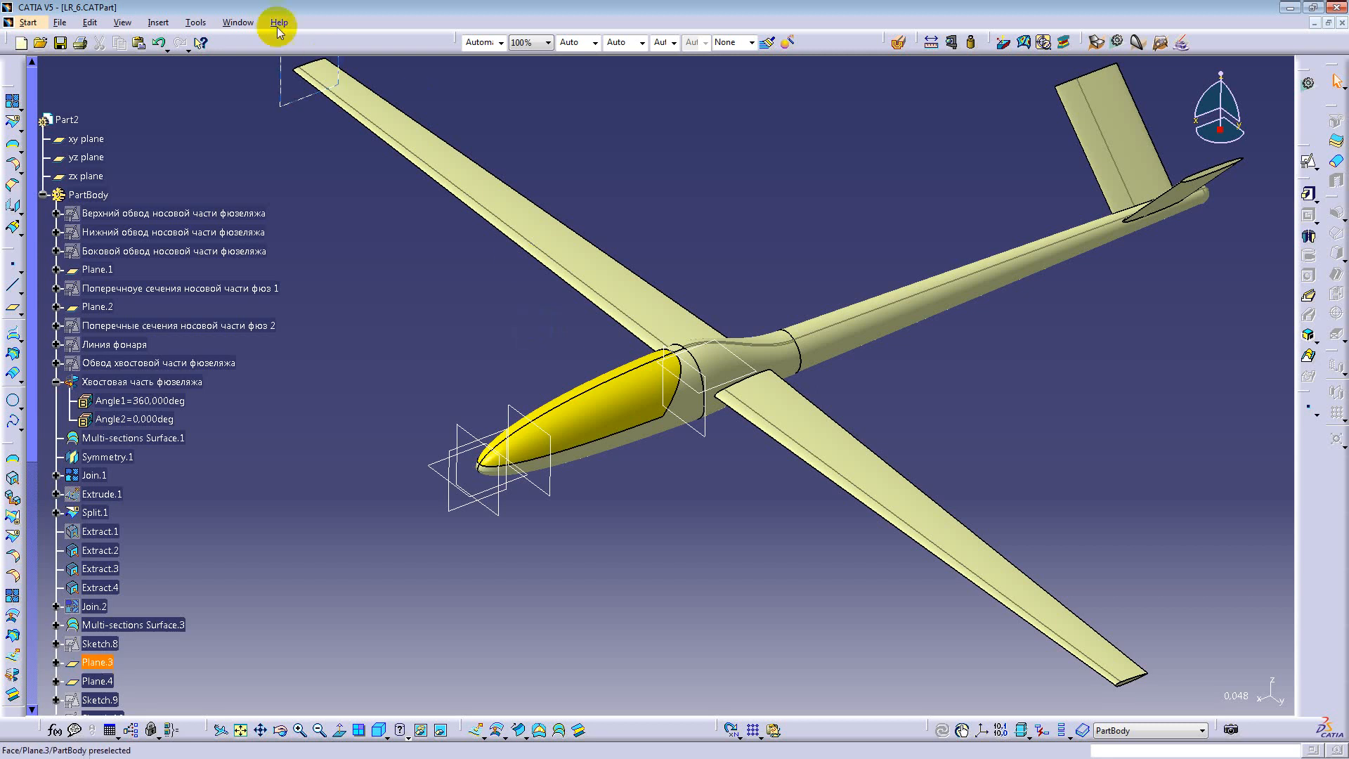
left_click(238, 21)
left_click(256, 247)
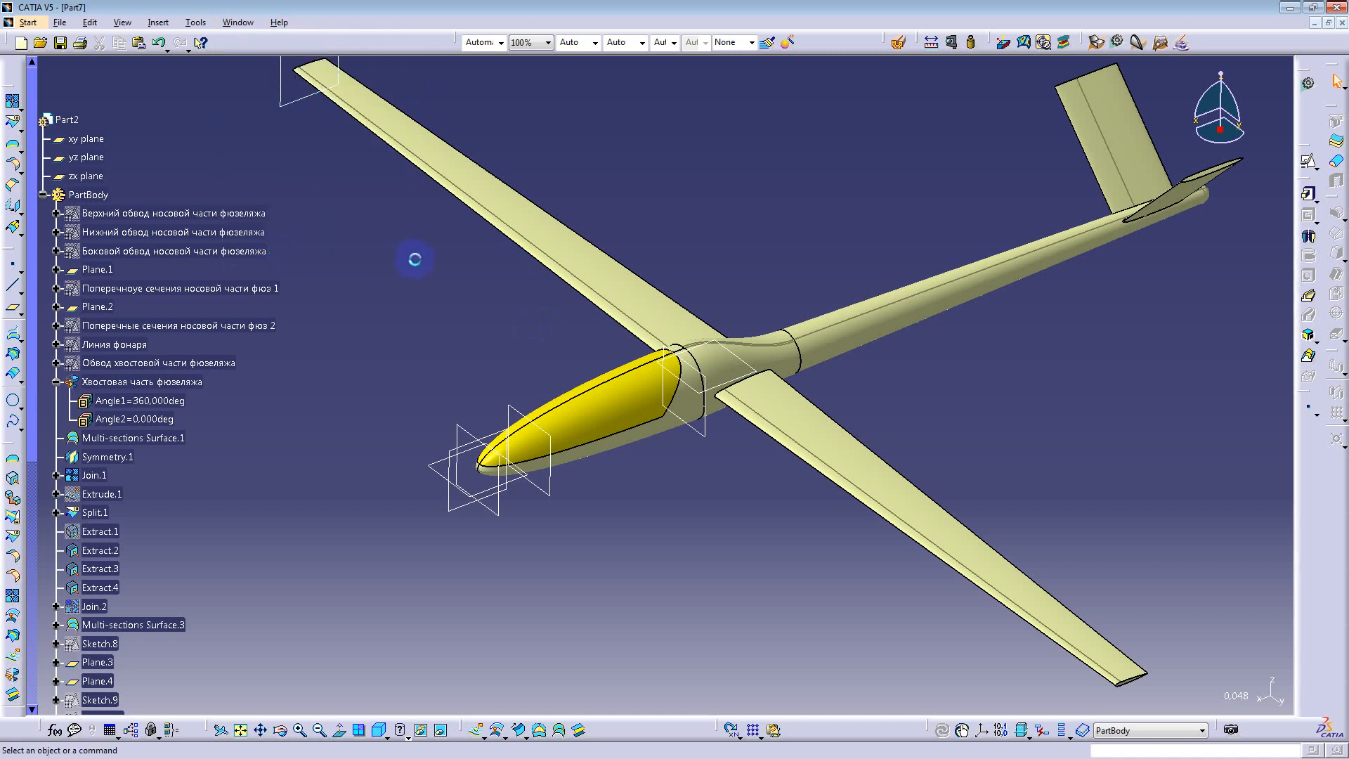
middle_click_drag(406, 328, 588, 451)
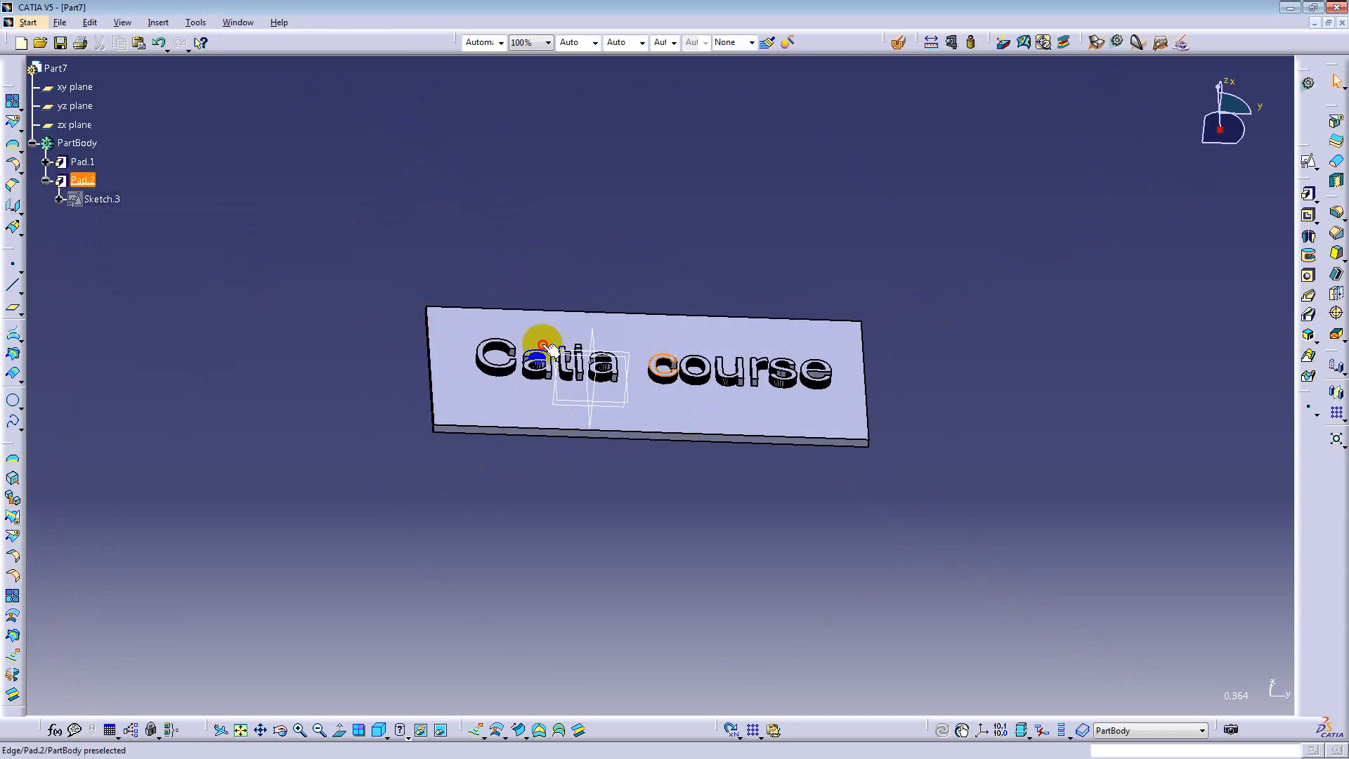
middle_click_drag(542, 345, 517, 362)
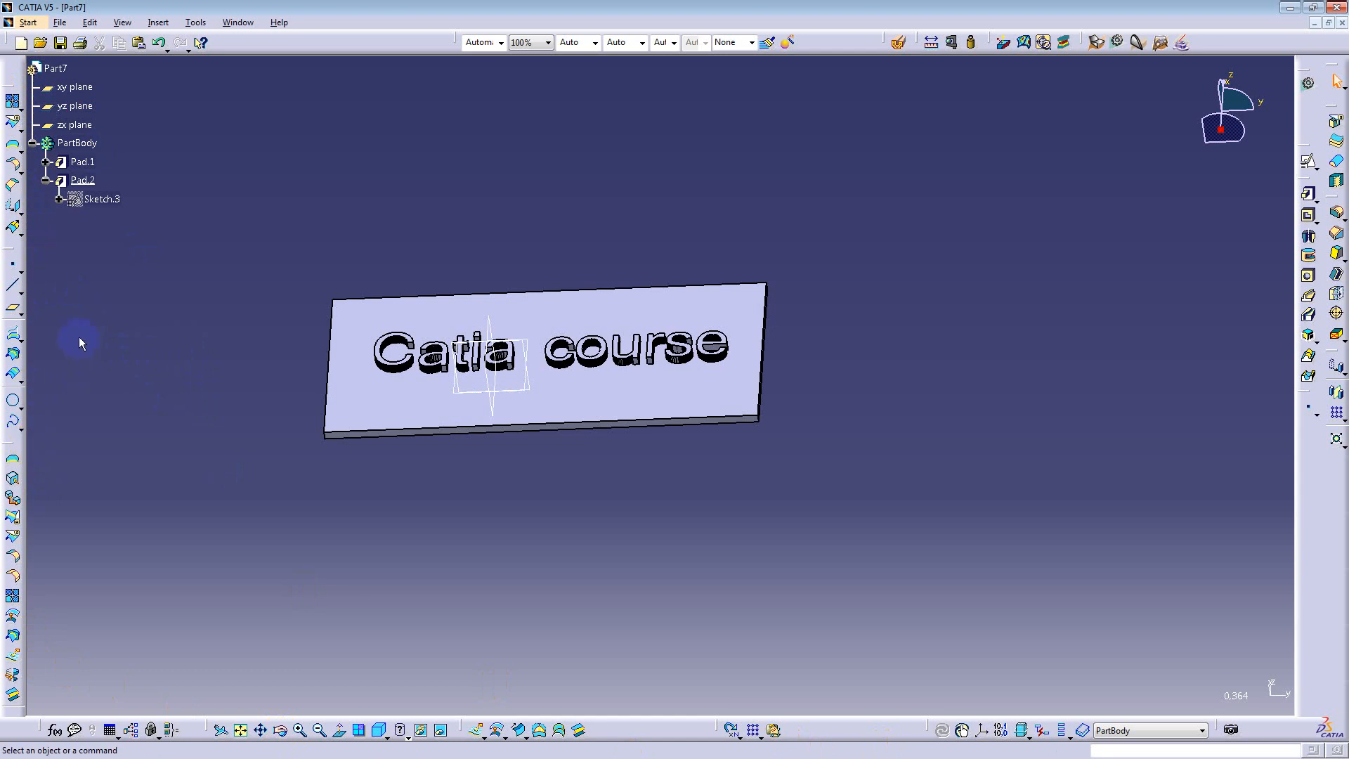
Step: Create a reference point by coordinates at X 10 mm, Y 50 mm and Z 700 mm from the default origin
left_click(12, 268)
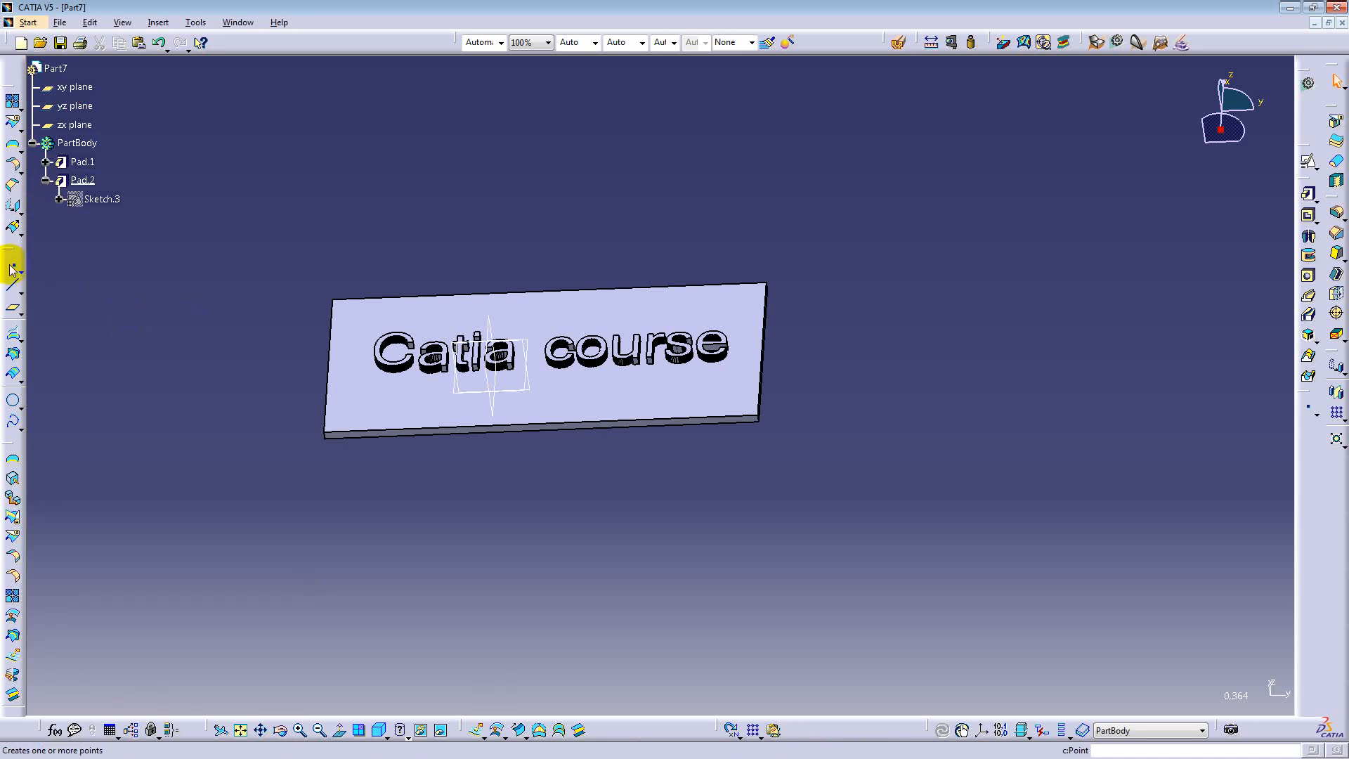
left_click(12, 268)
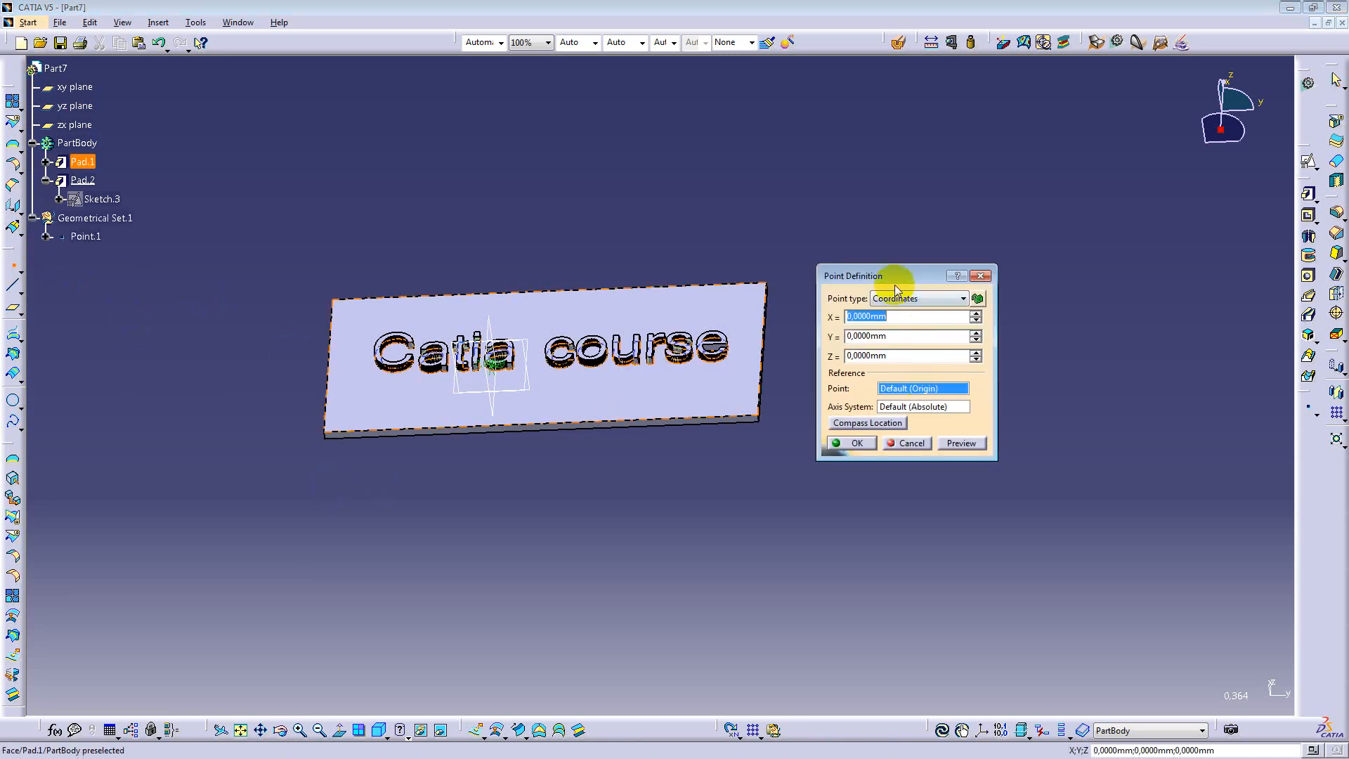
left_click_drag(894, 277, 883, 274)
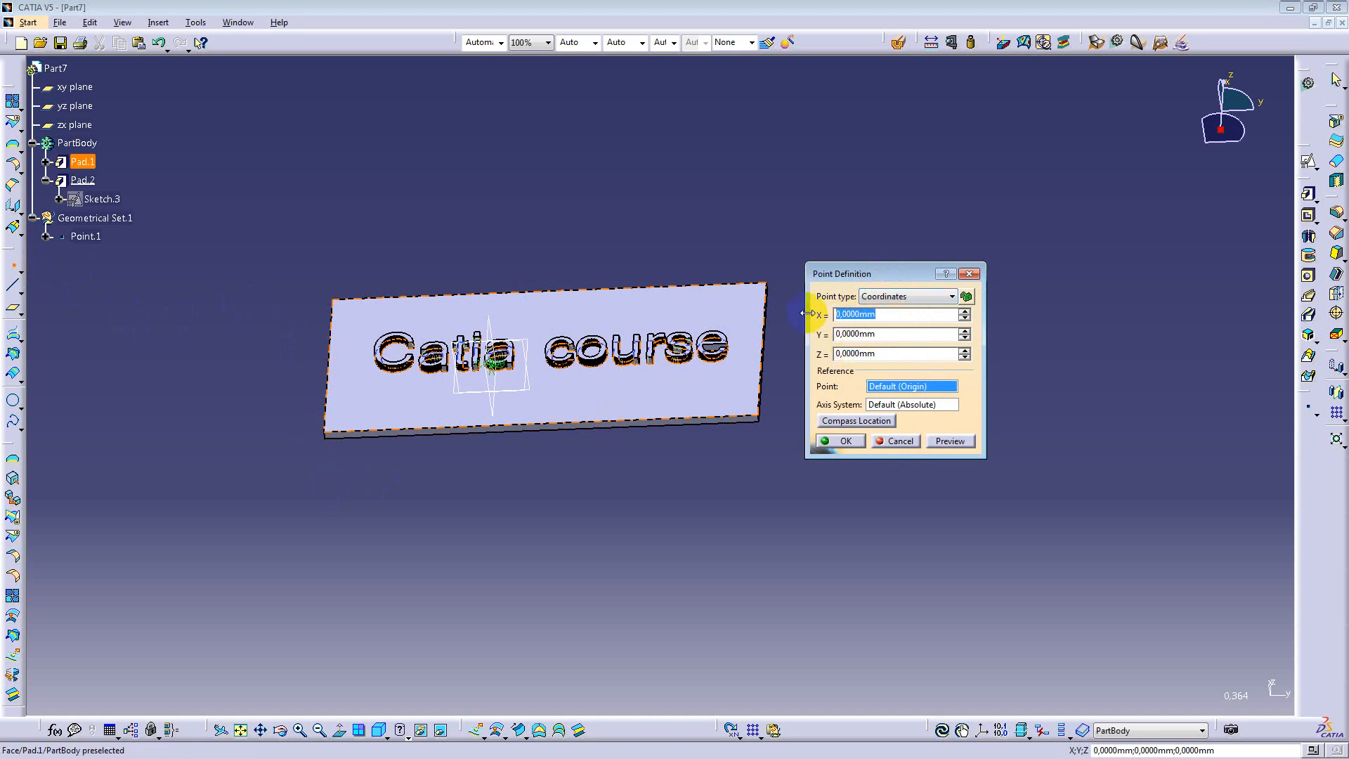
type("100")
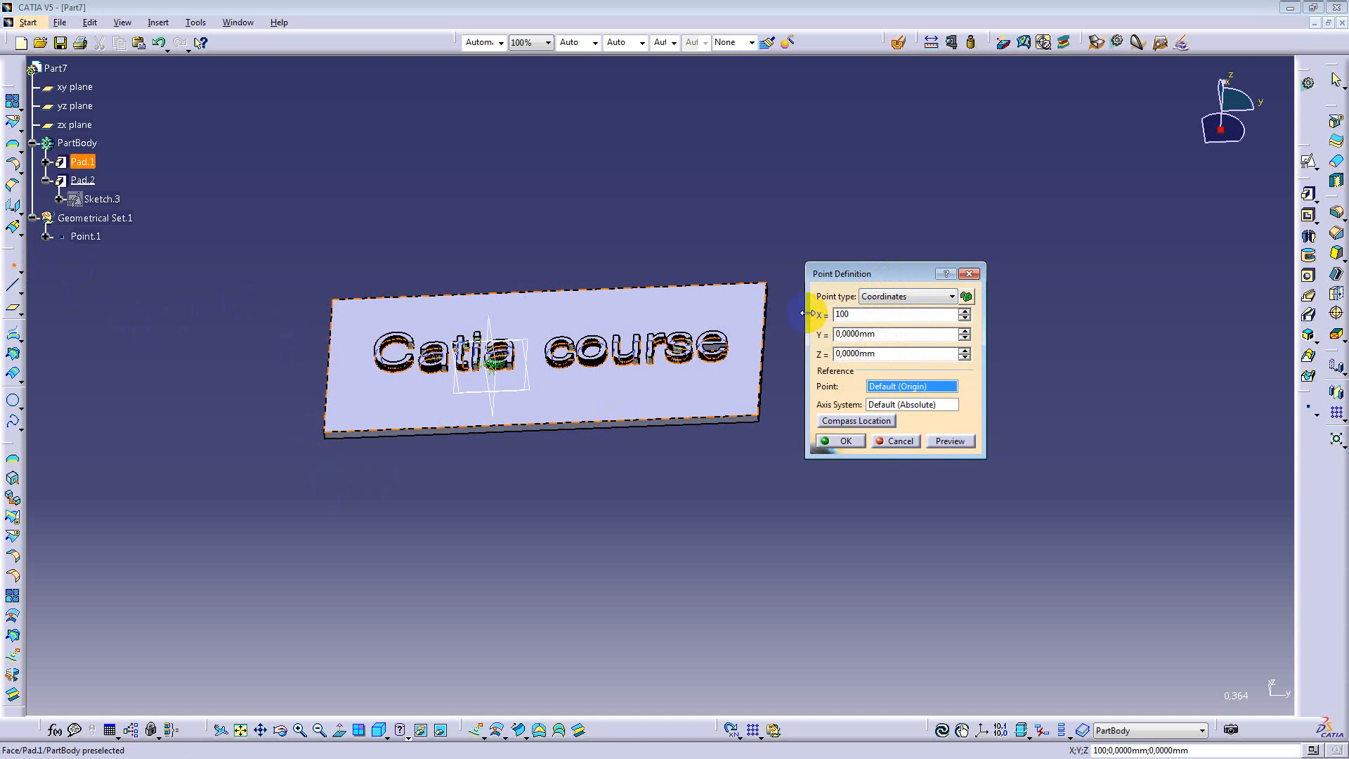
key("BackSpace")
key("Tab")
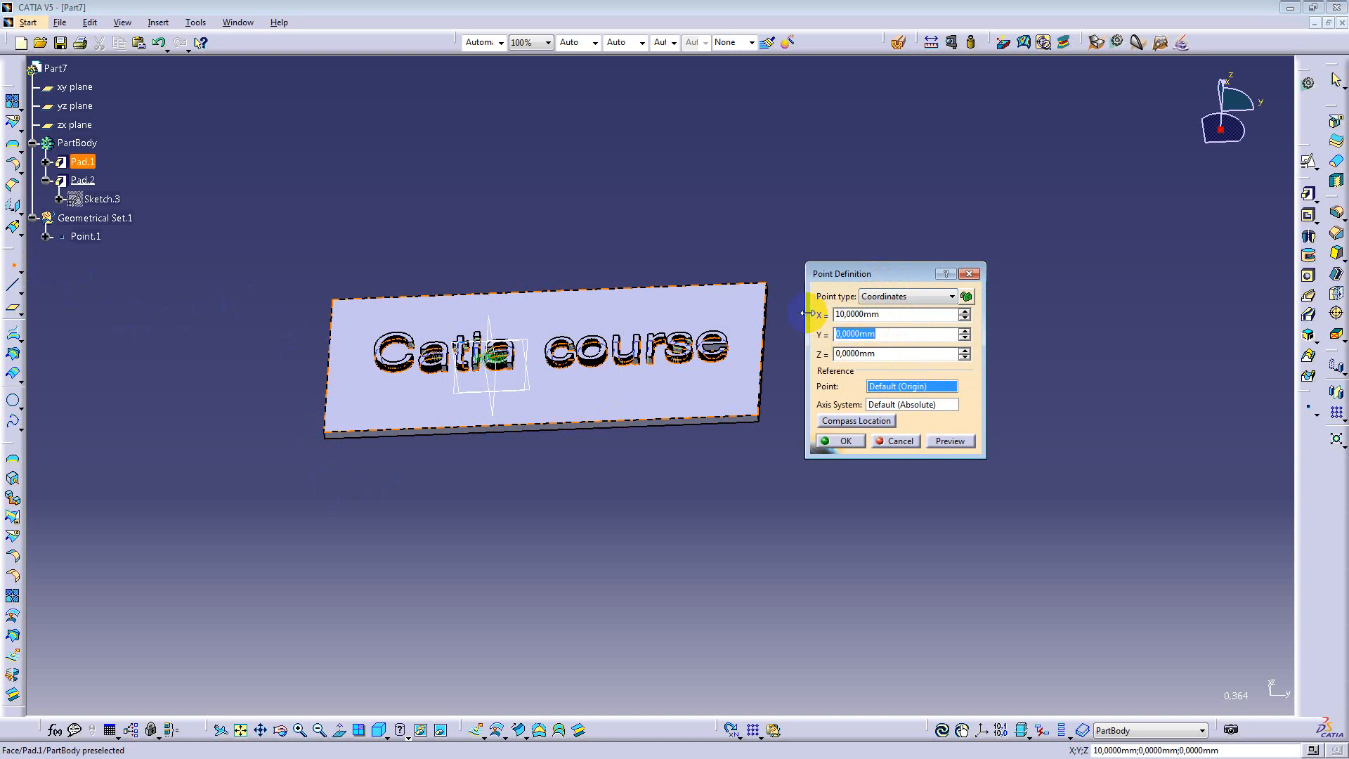
type("50")
key("Tab")
type("700")
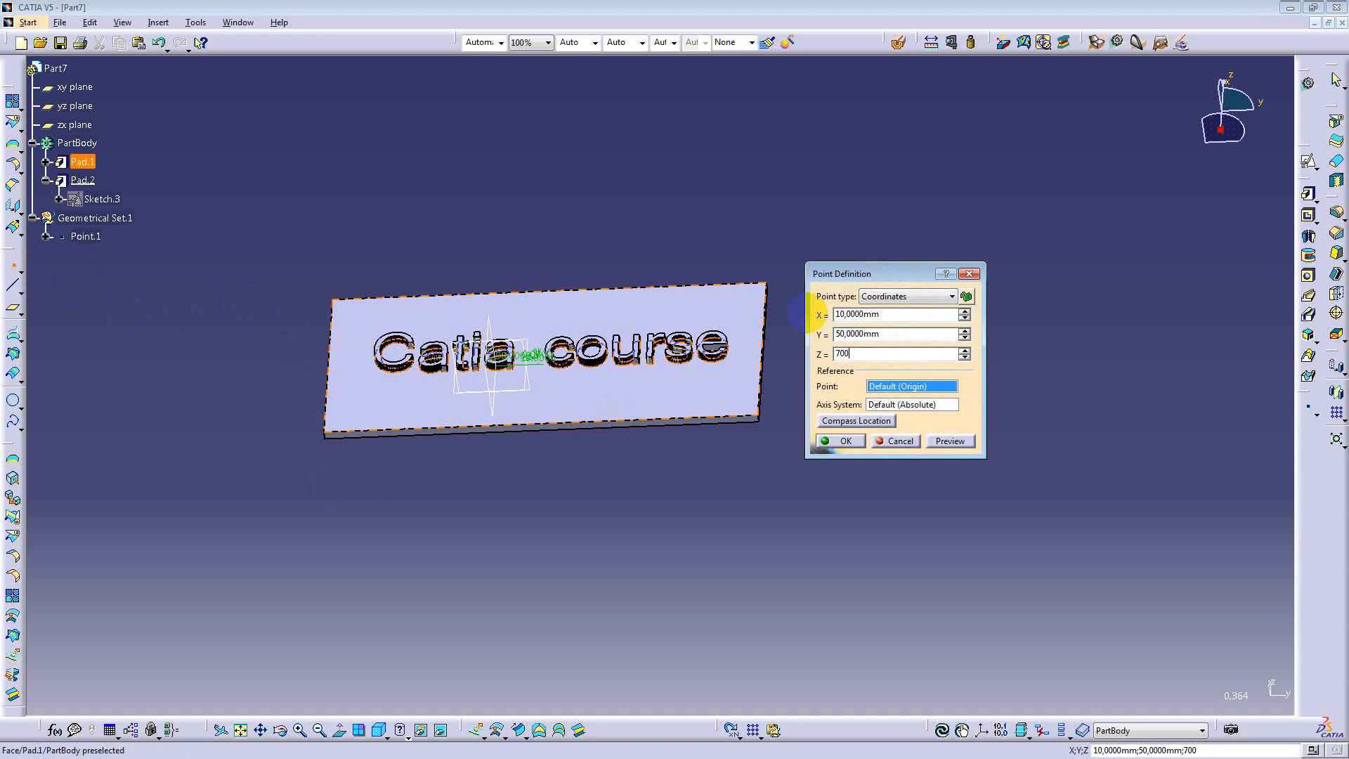
key("Return")
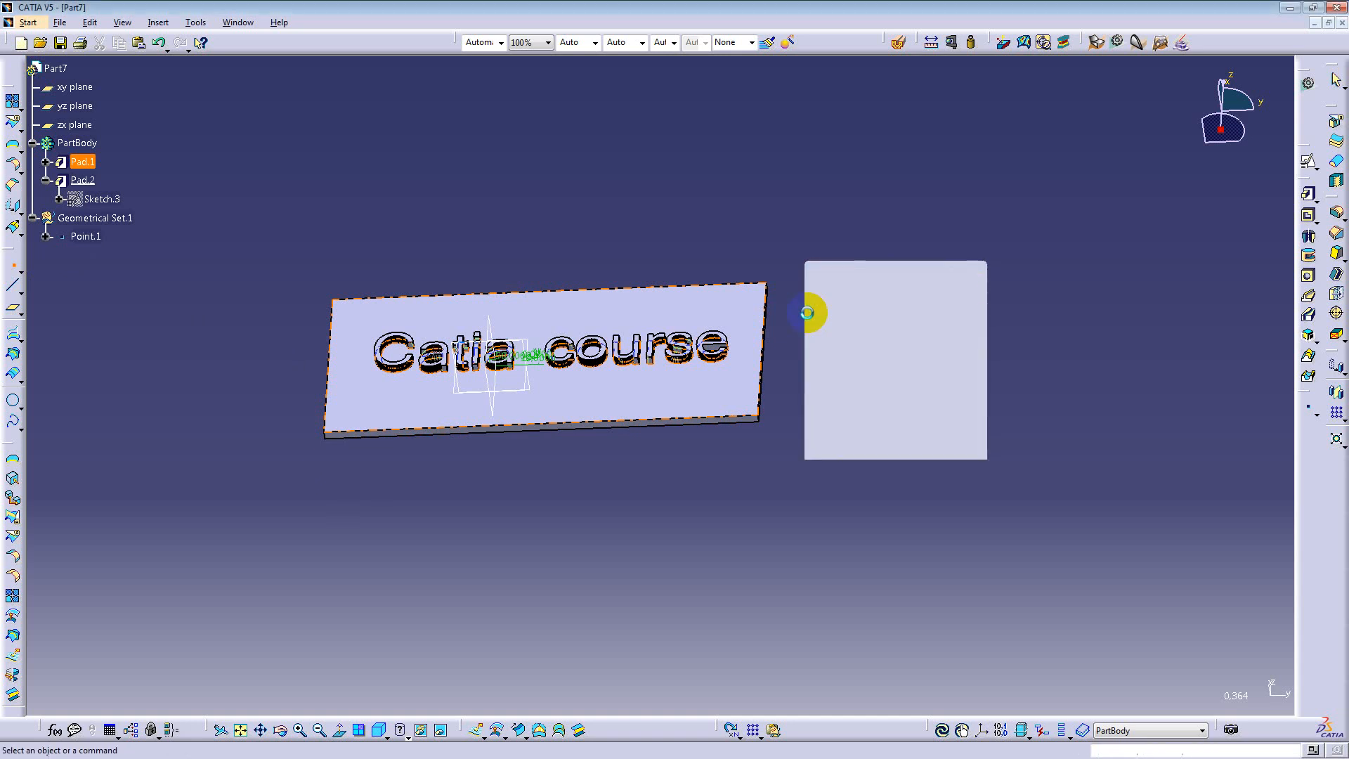
Step: Hide the plate together with its raised "Catia course" text
middle_click_drag(562, 426, 635, 374)
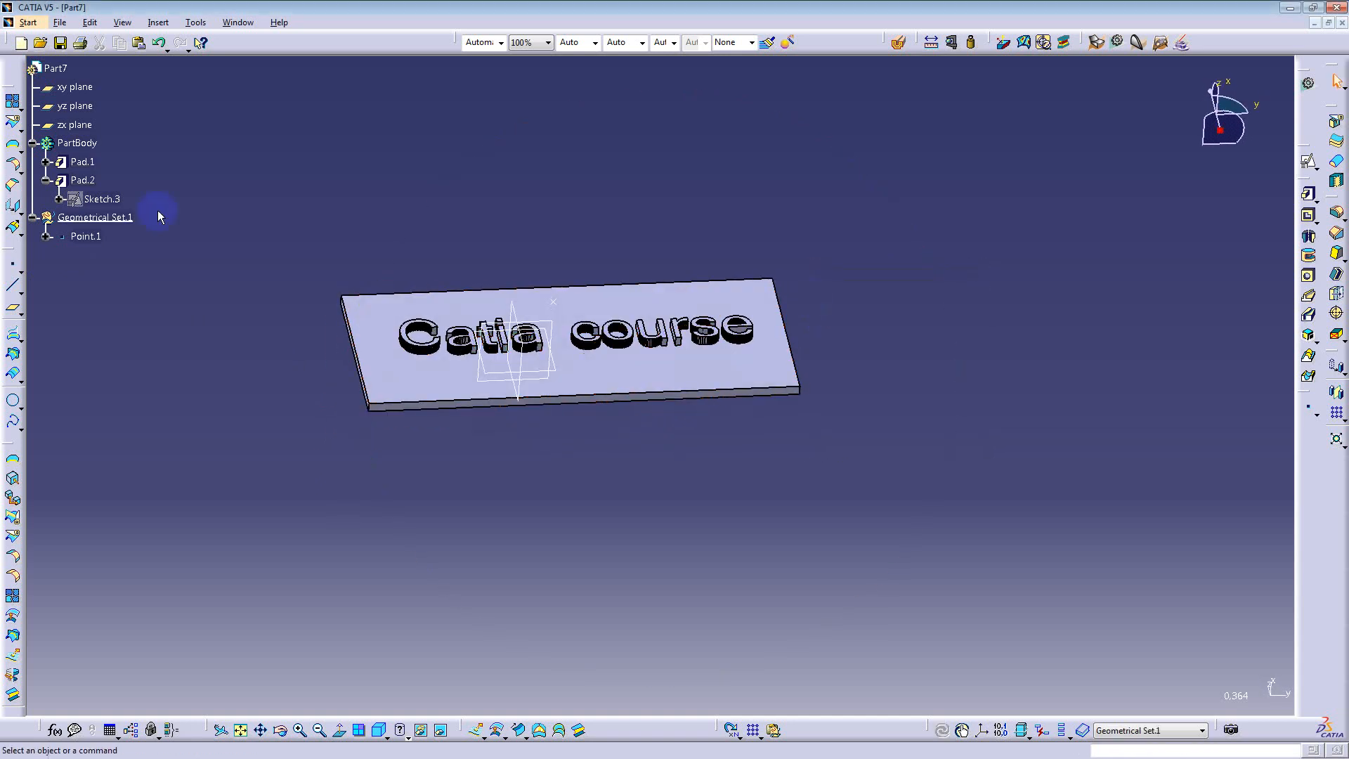
right_click(83, 163)
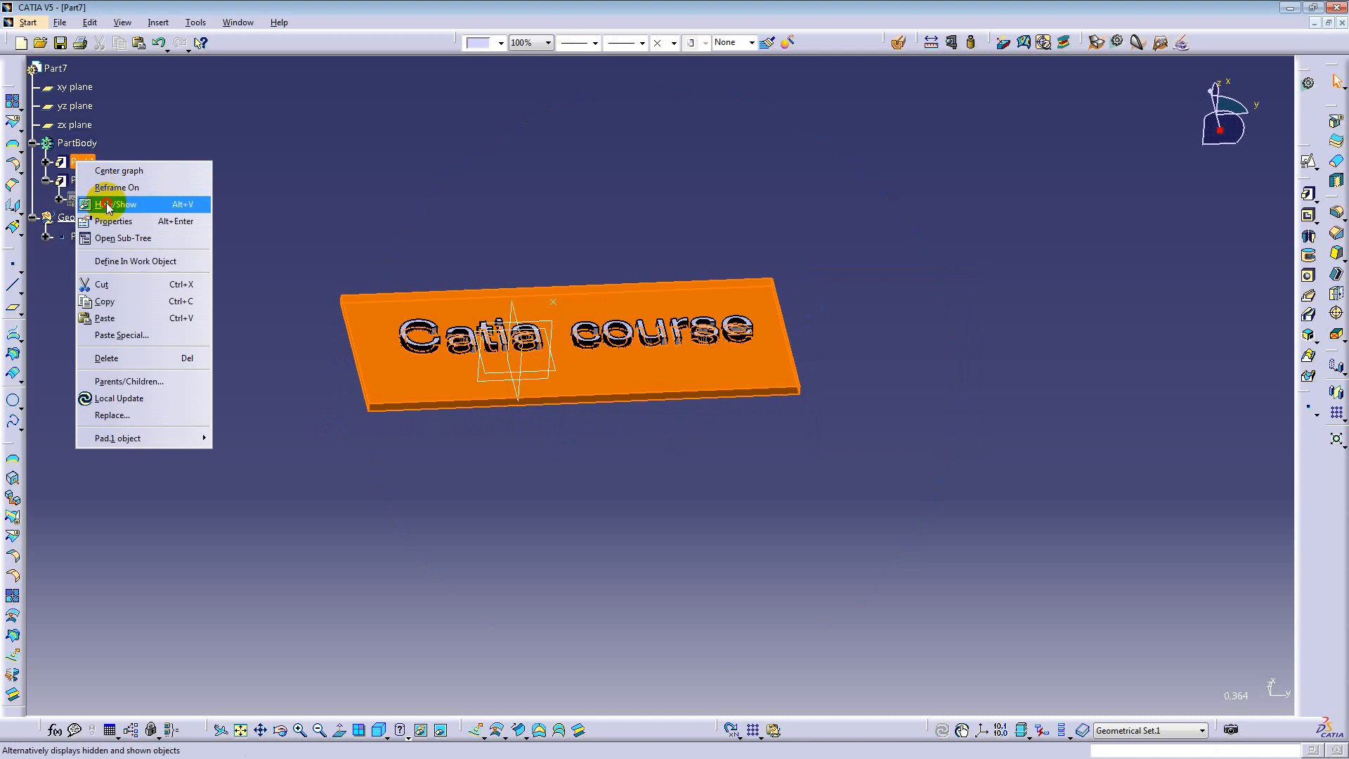
left_click(95, 202)
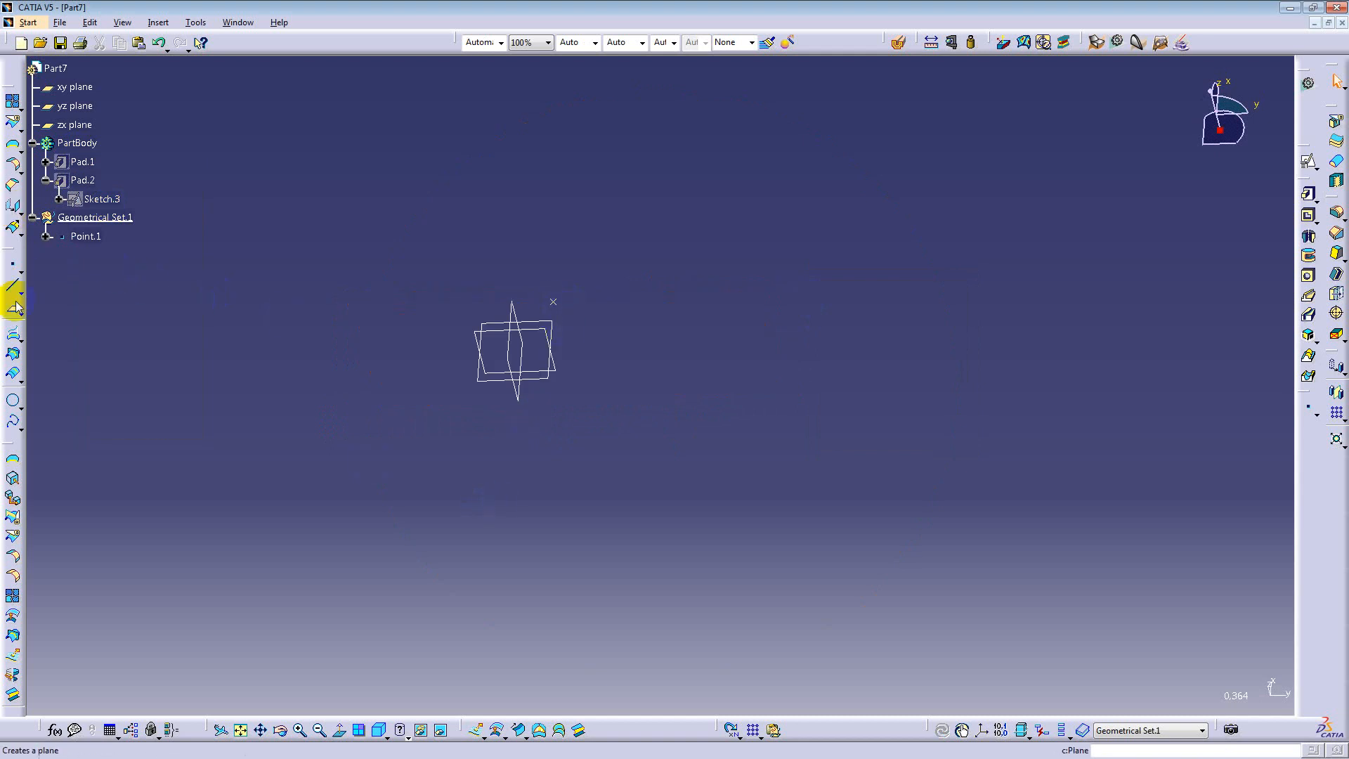
Step: Create a second reference point by coordinates at X 0 mm, Y 100 mm and Z 20 mm from the default origin
left_click(13, 265)
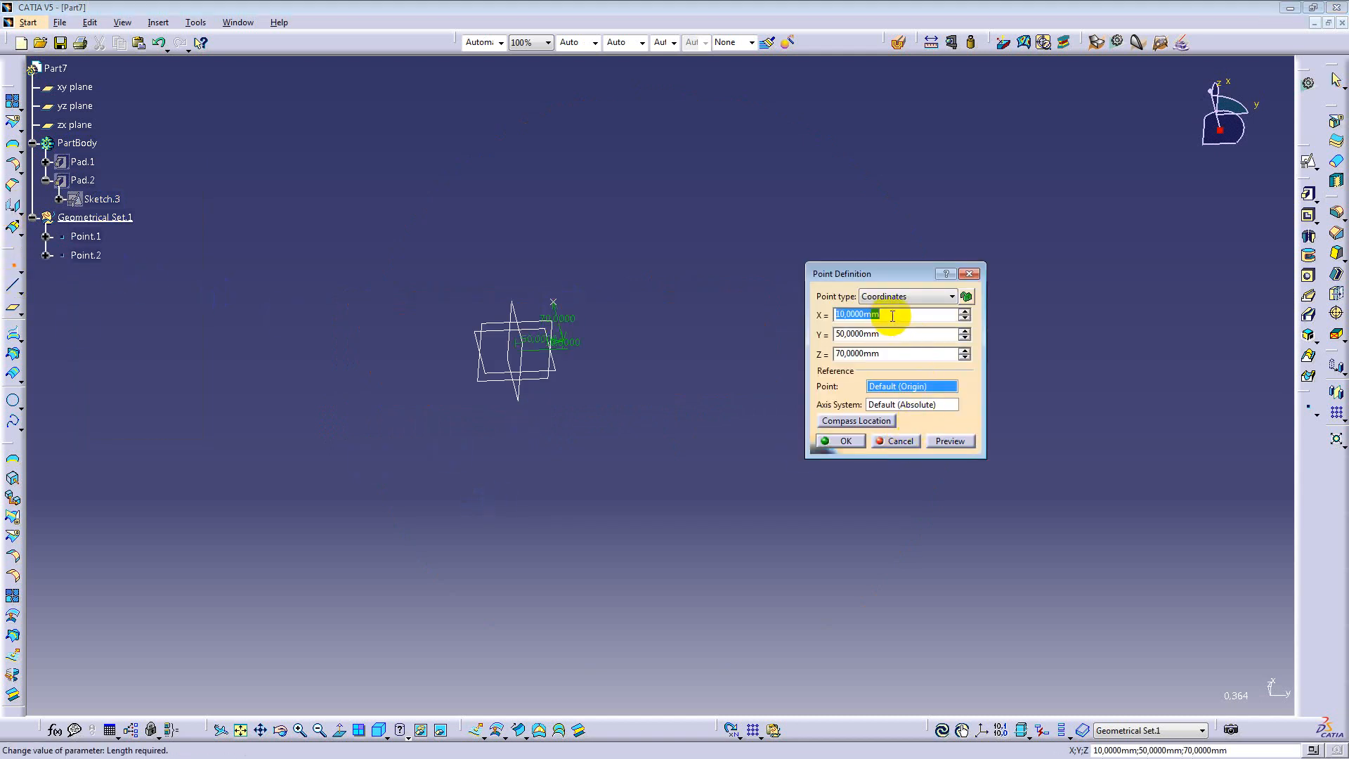
type("0")
key("Tab")
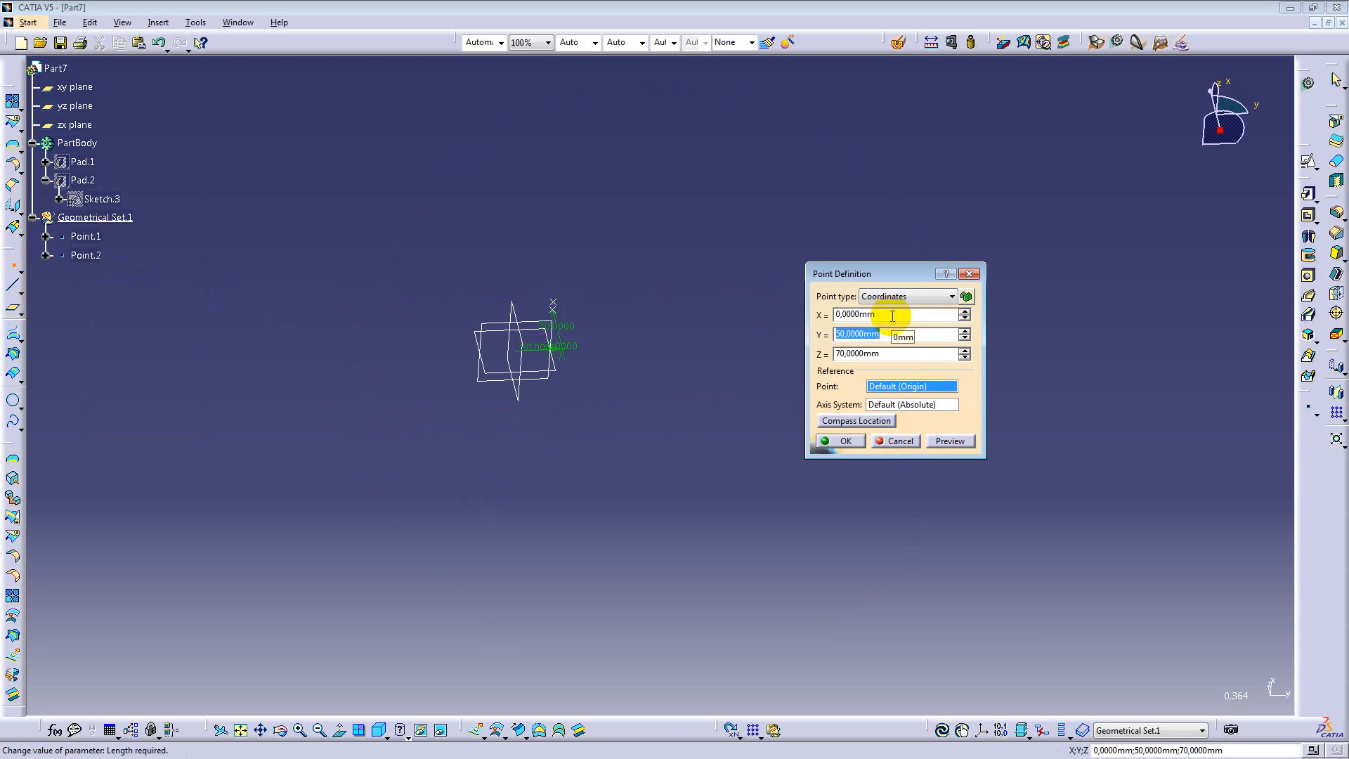
type("100")
key("Tab")
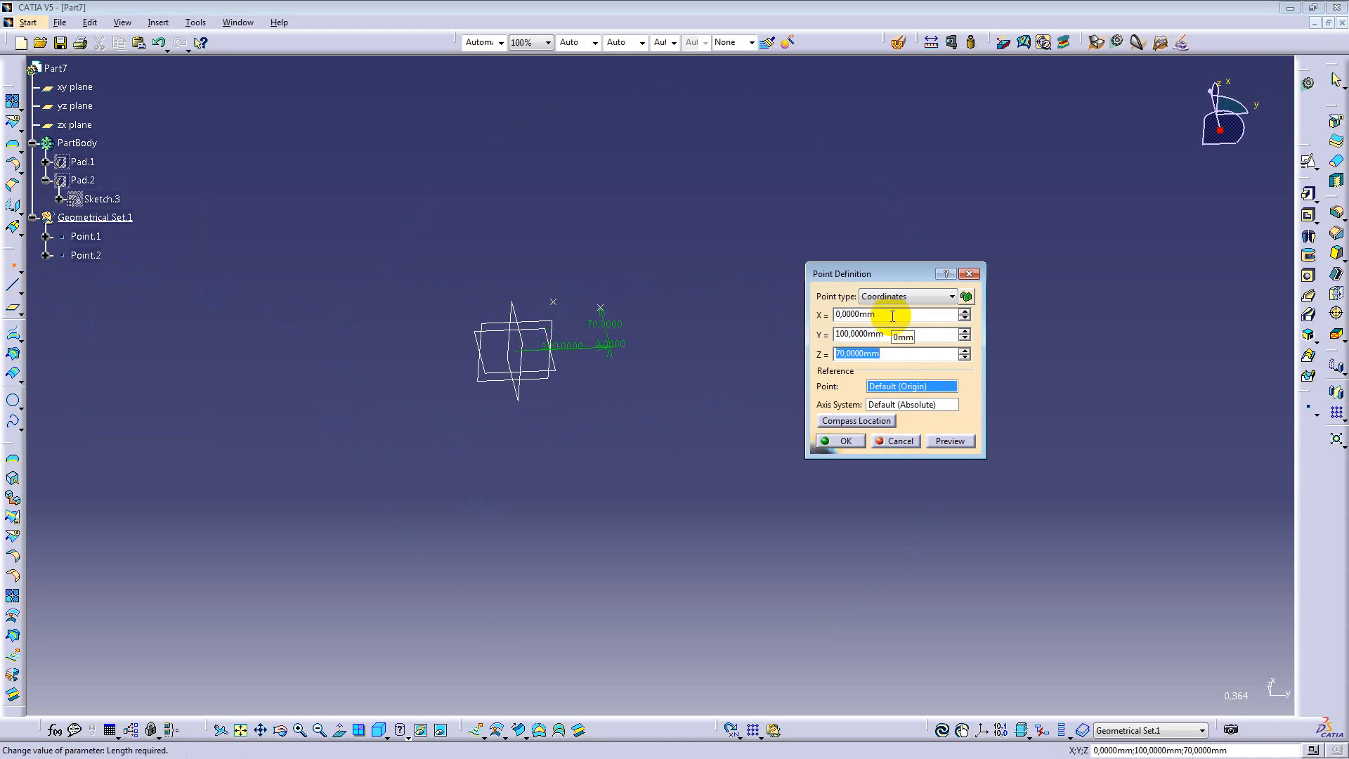
type("70")
key("Return")
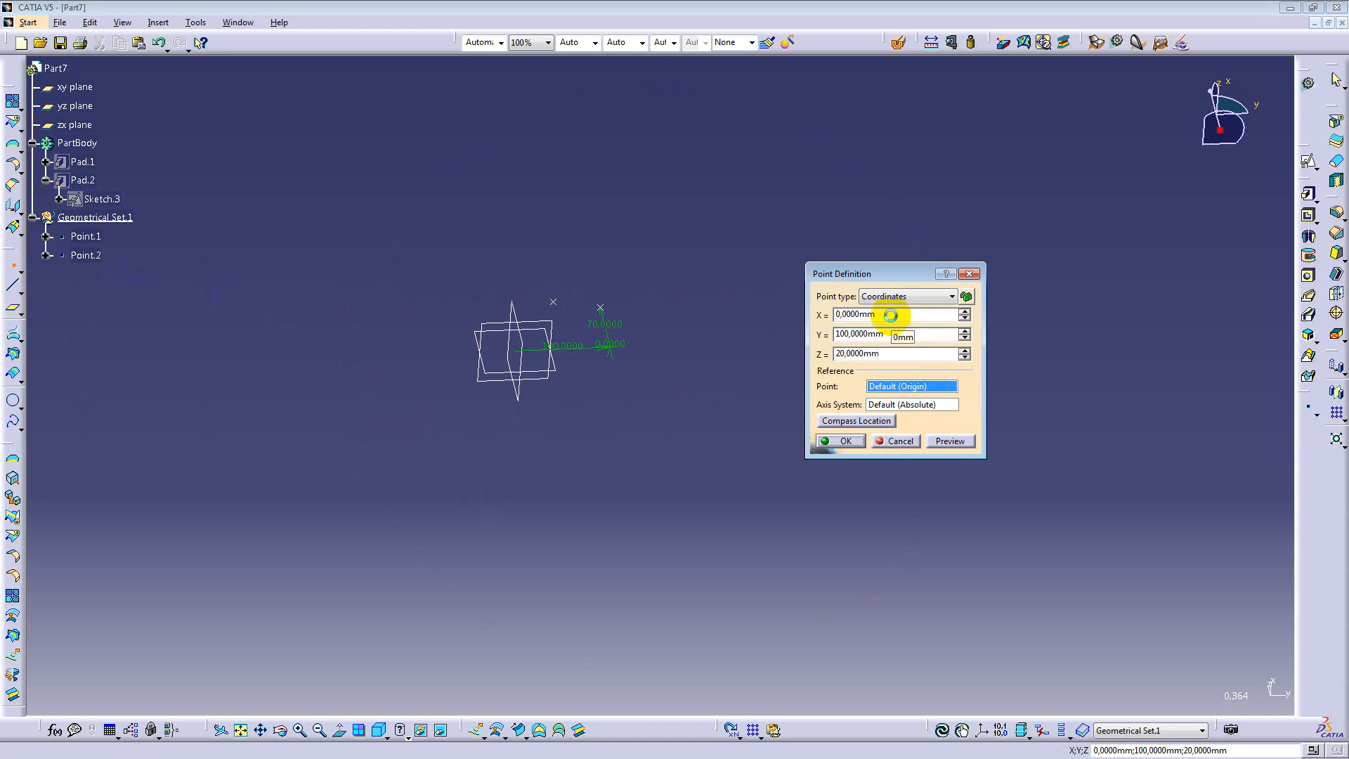
Step: Create a Point-Point line connecting the two reference points
middle_click_drag(638, 430, 527, 380)
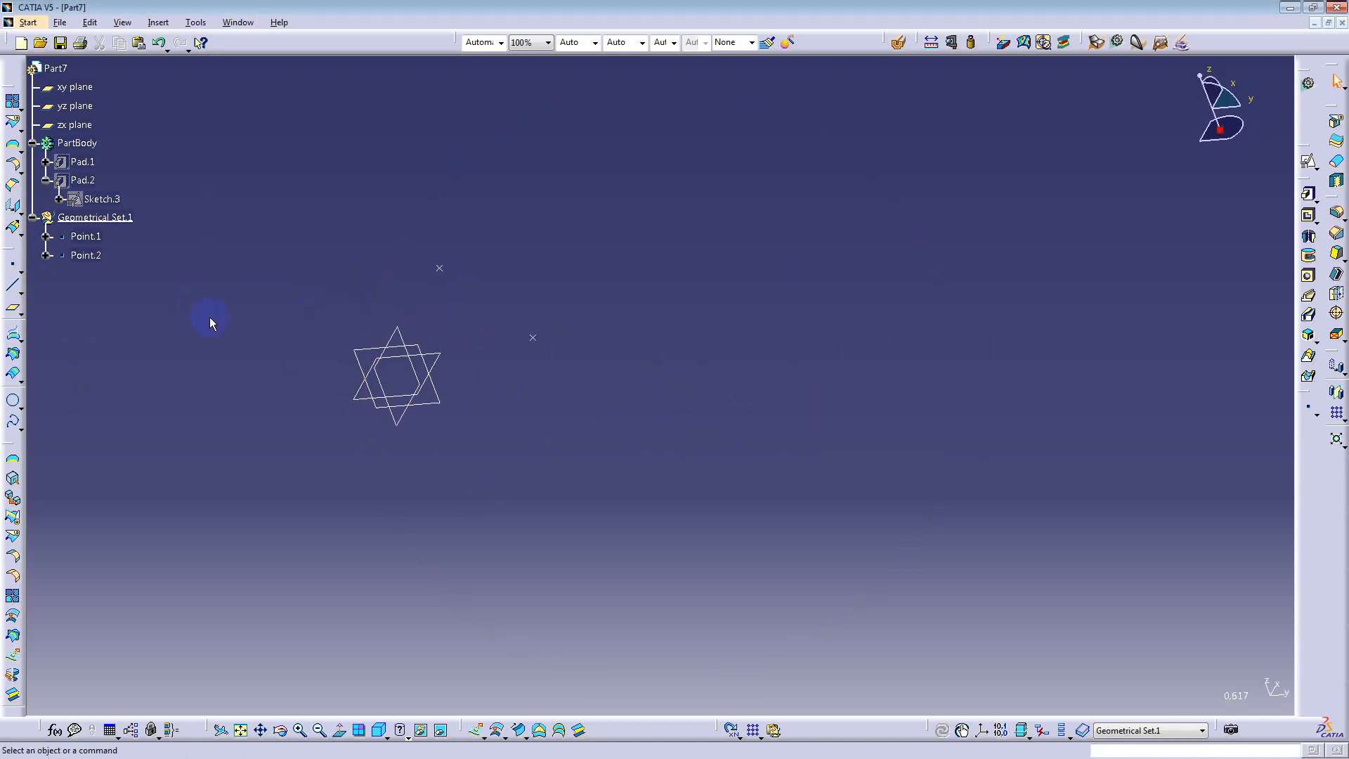
left_click(12, 289)
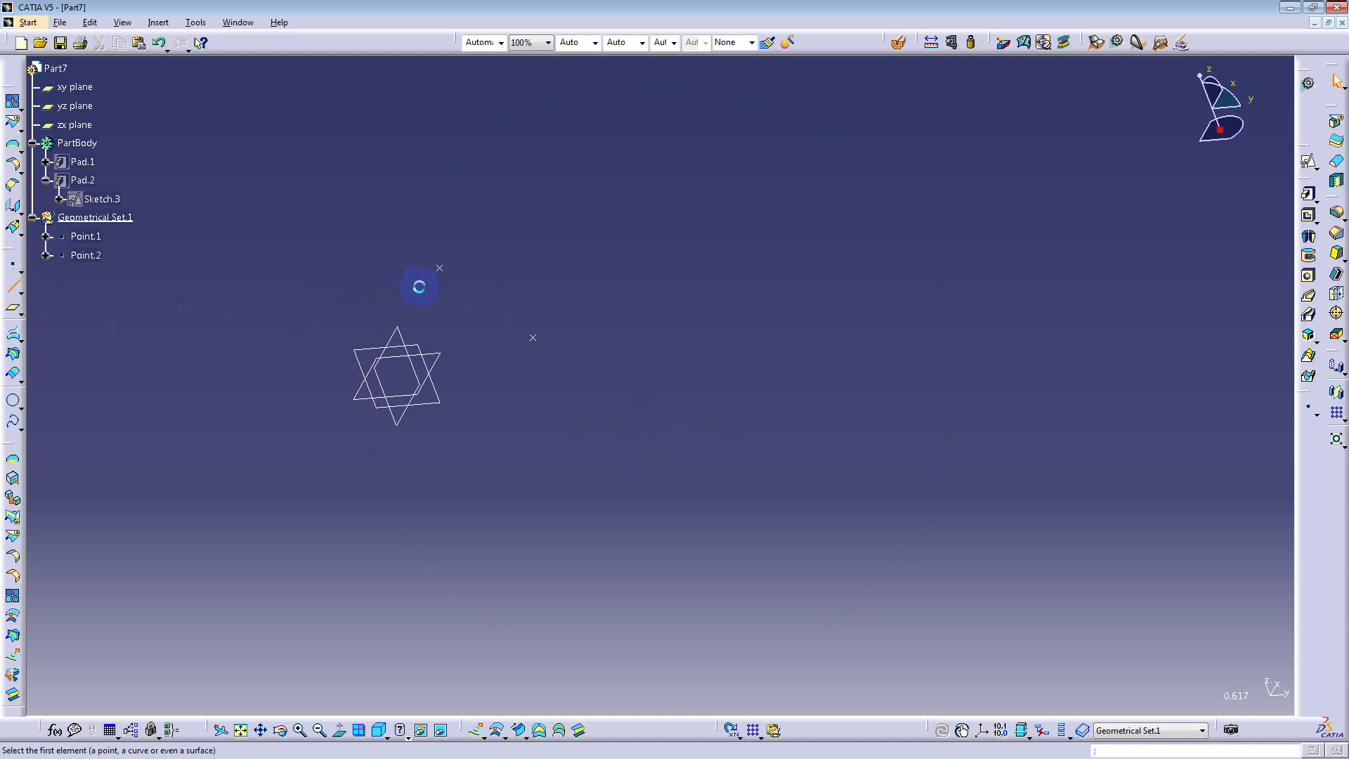
left_click(439, 267)
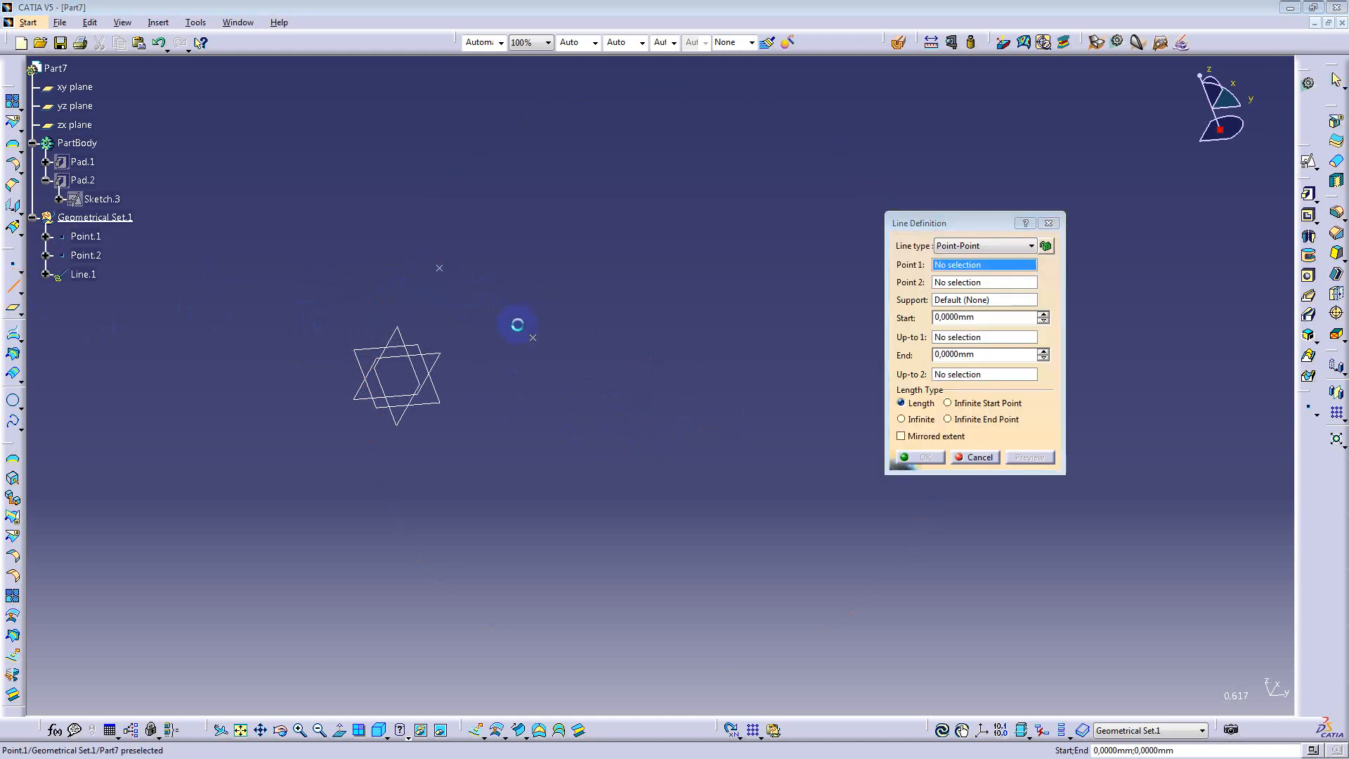
left_click(541, 343)
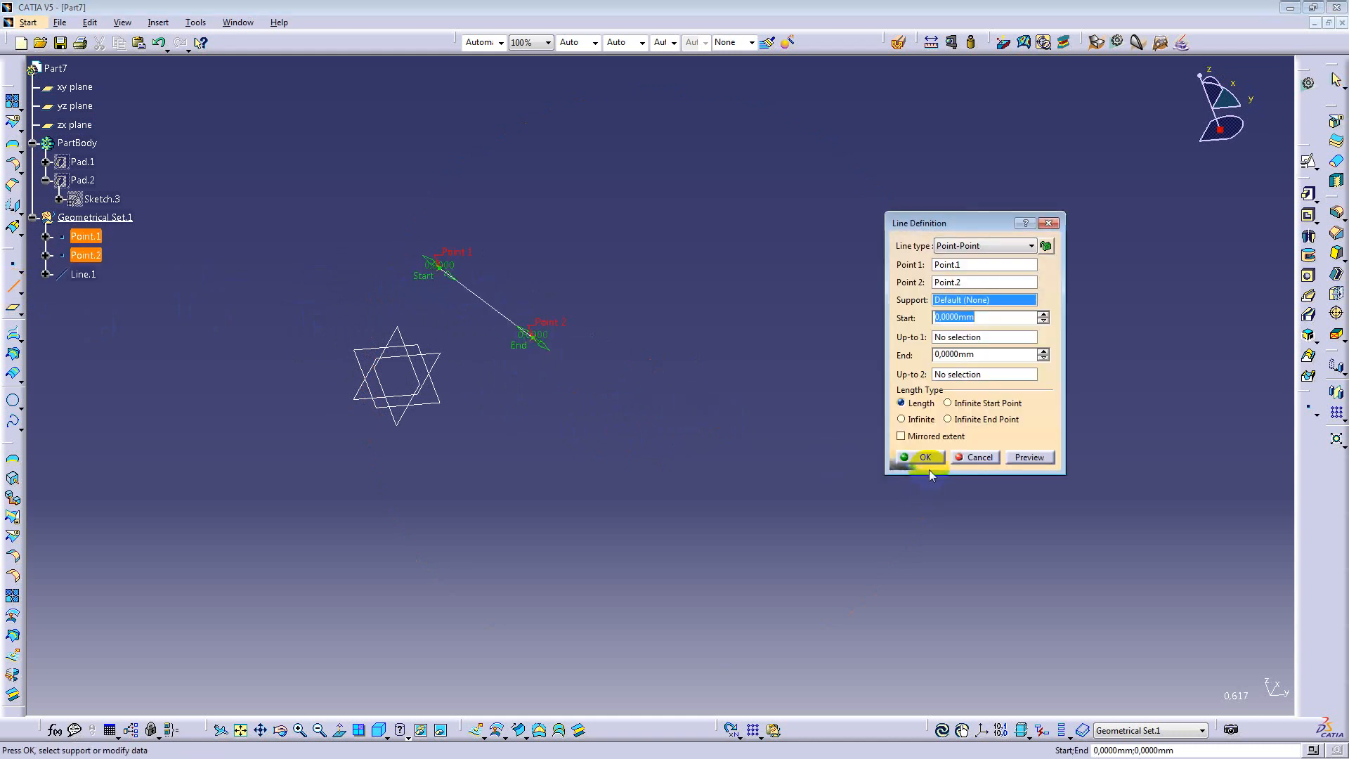
left_click(921, 457)
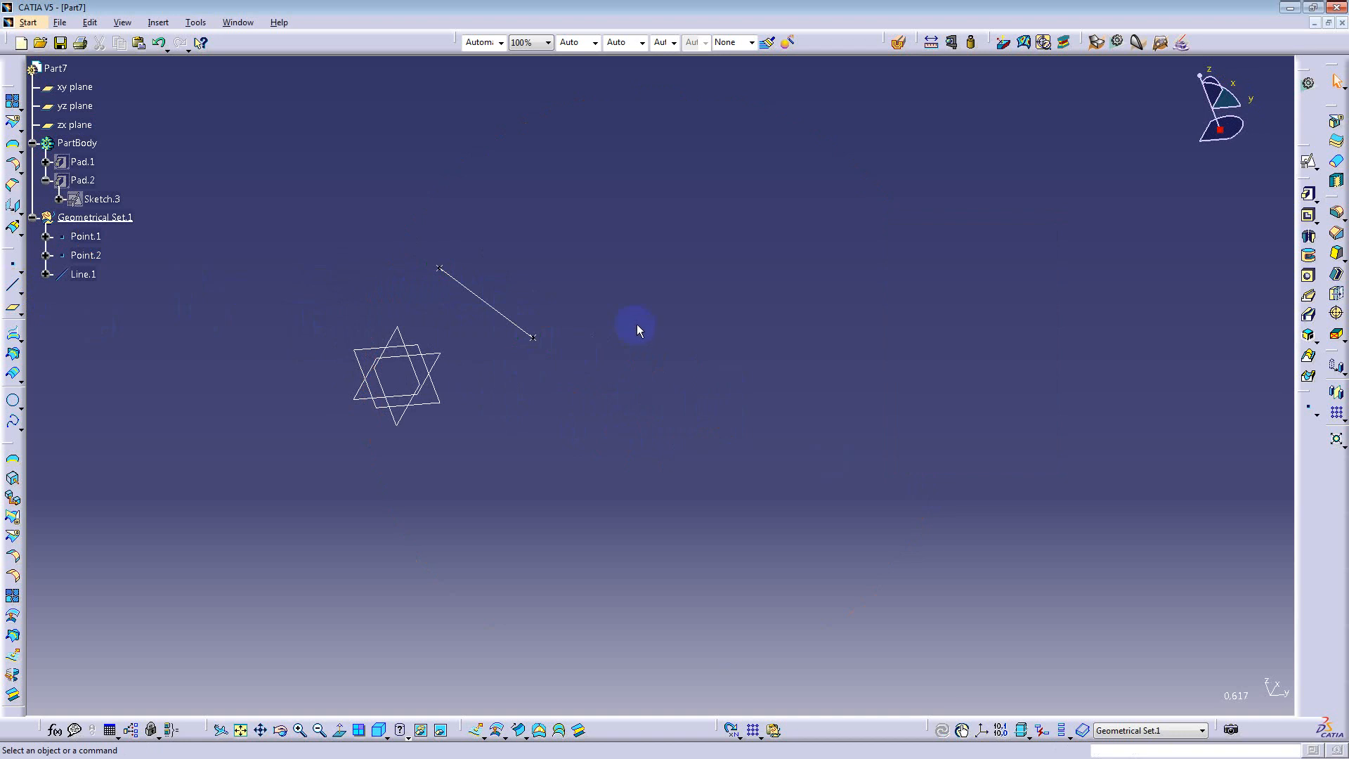
middle_click_drag(445, 383, 374, 365)
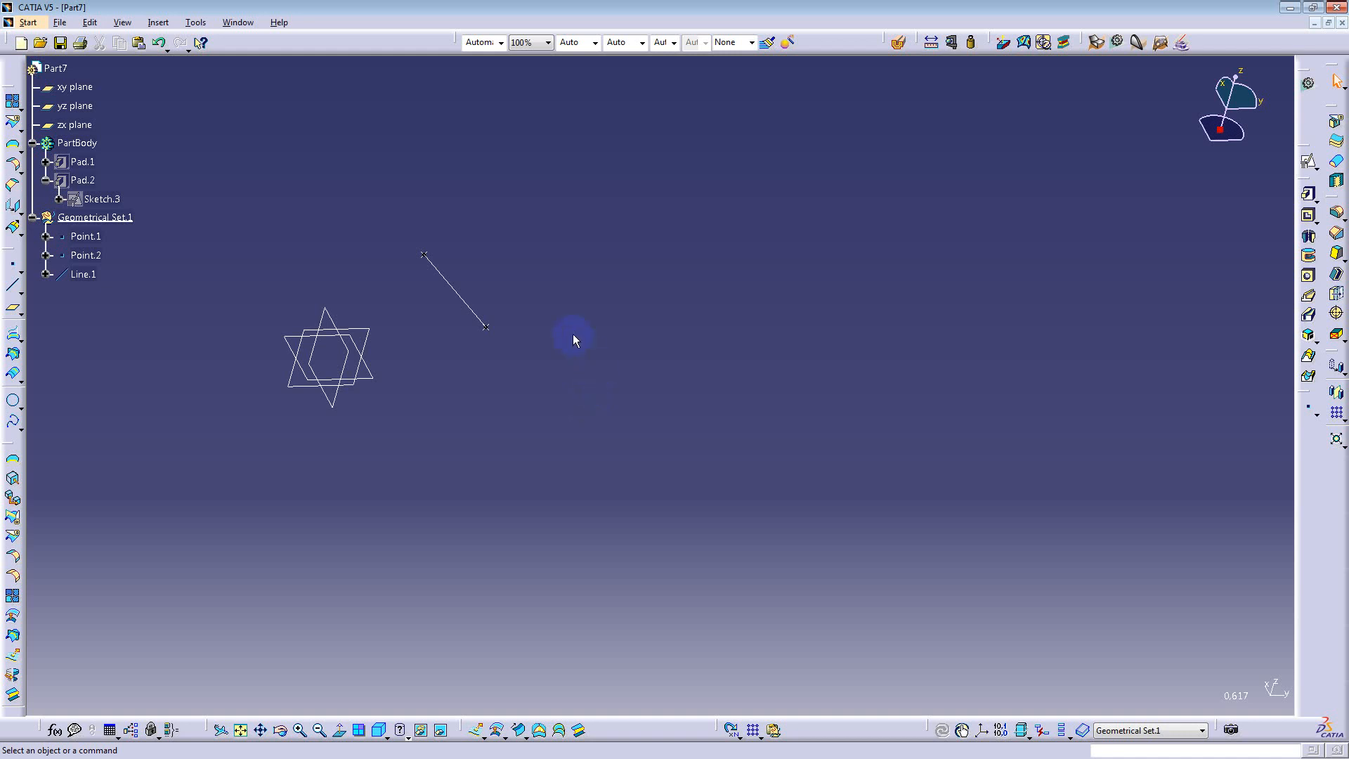
middle_click_drag(572, 334, 600, 461, "ctrl")
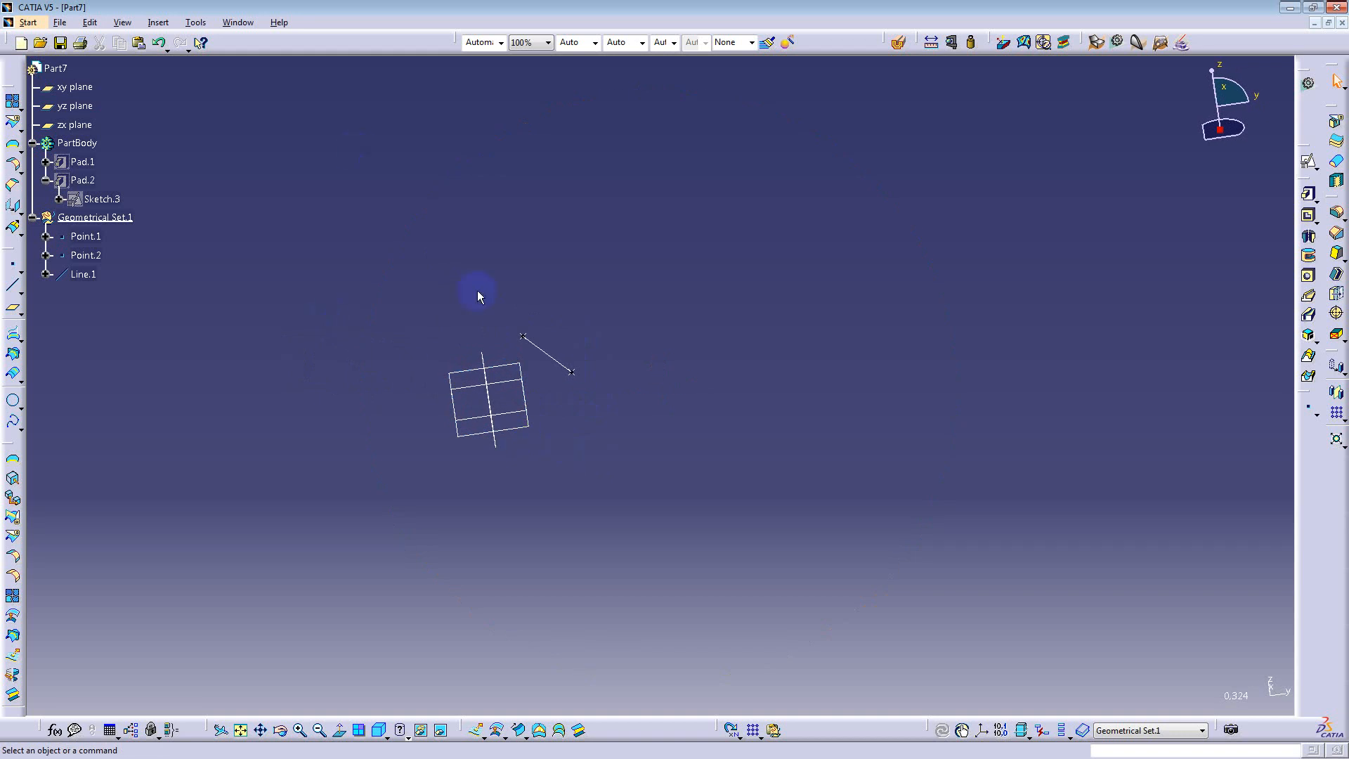
middle_click_drag(559, 437, 714, 426)
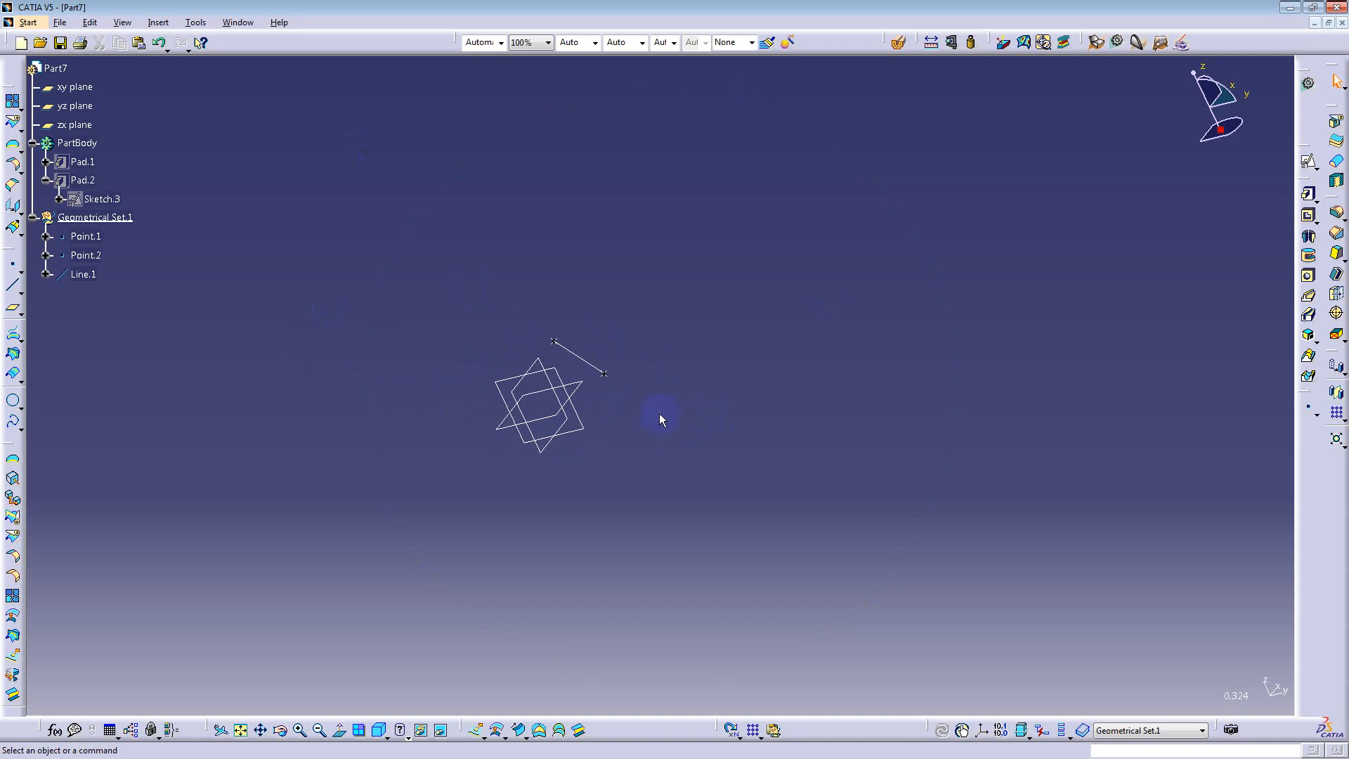
middle_click_drag(668, 427, 440, 262)
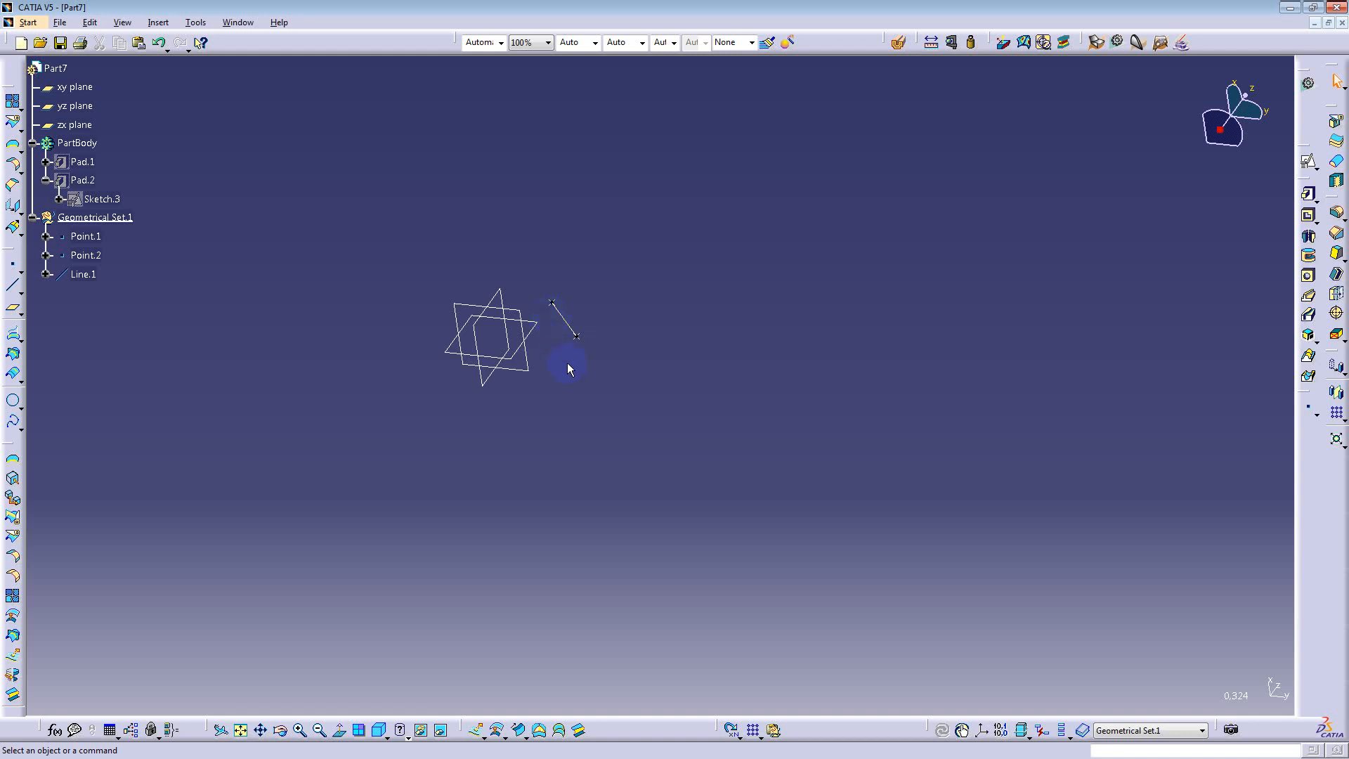
middle_click_drag(567, 363, 641, 368)
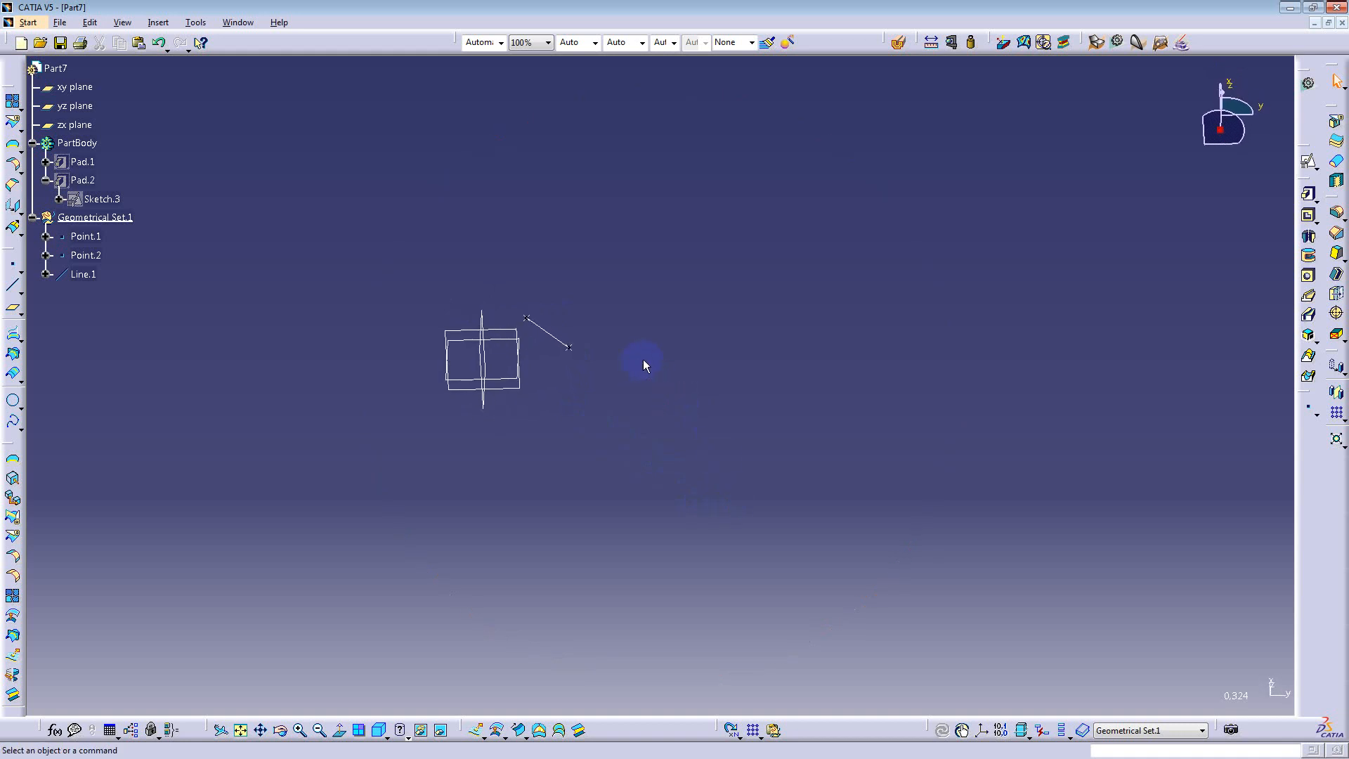
middle_click_drag(579, 440, 607, 397)
Step: Delete the line and both of its end points from the geometrical set
left_click(1305, 165)
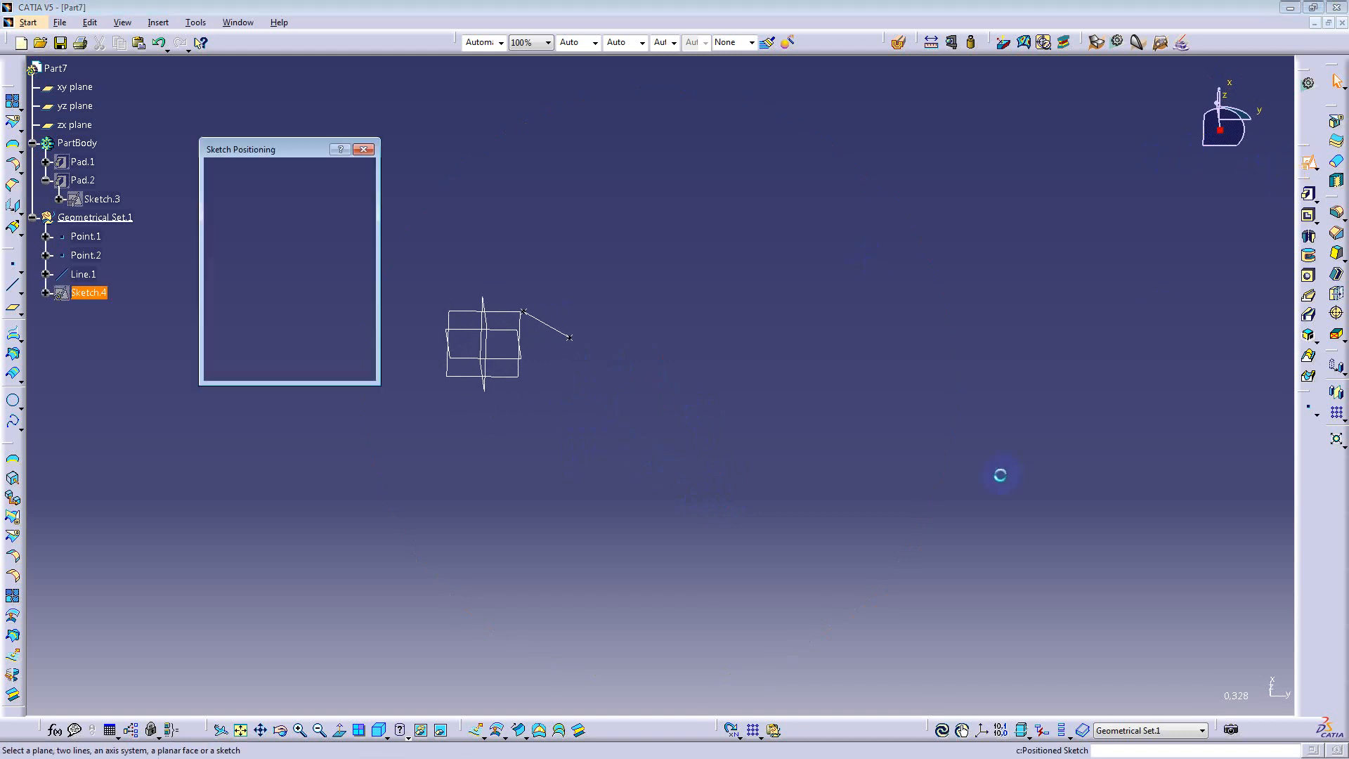
left_click(349, 369)
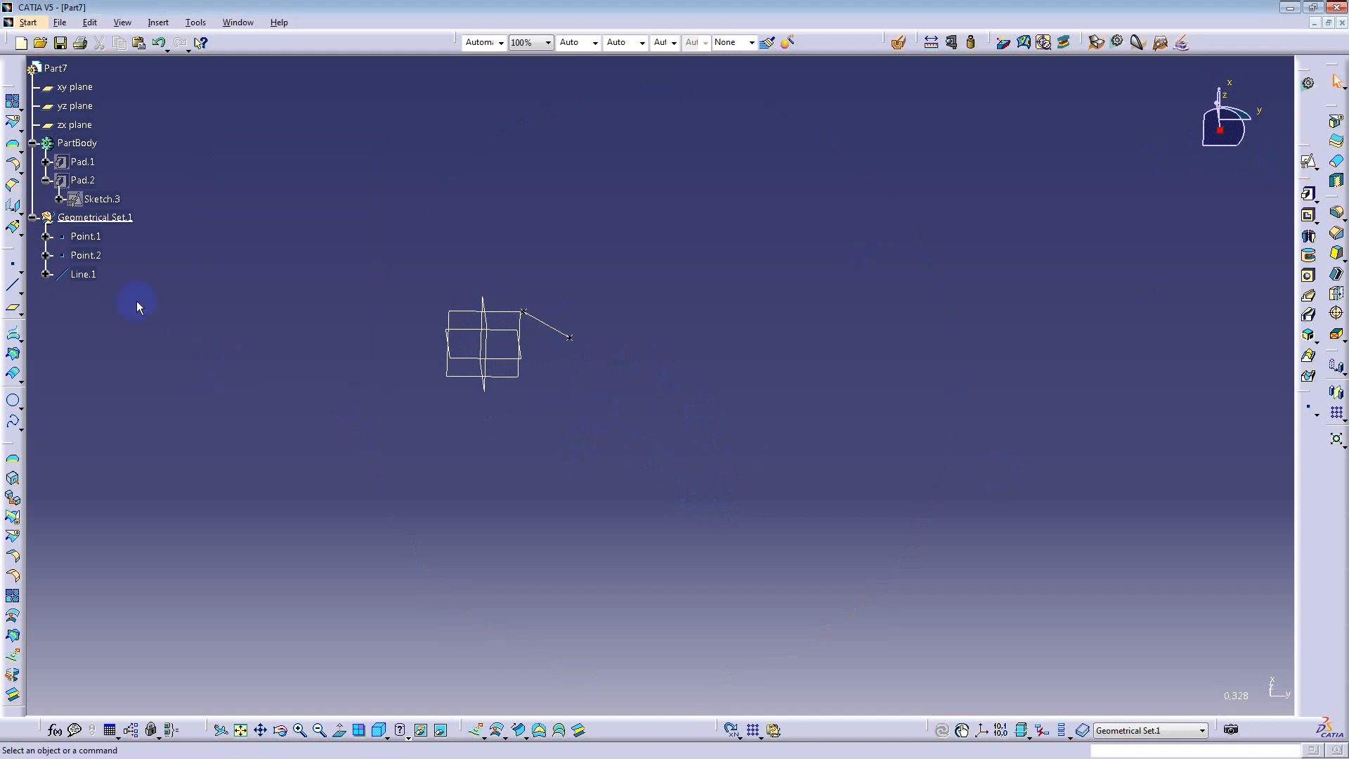
left_click(84, 275)
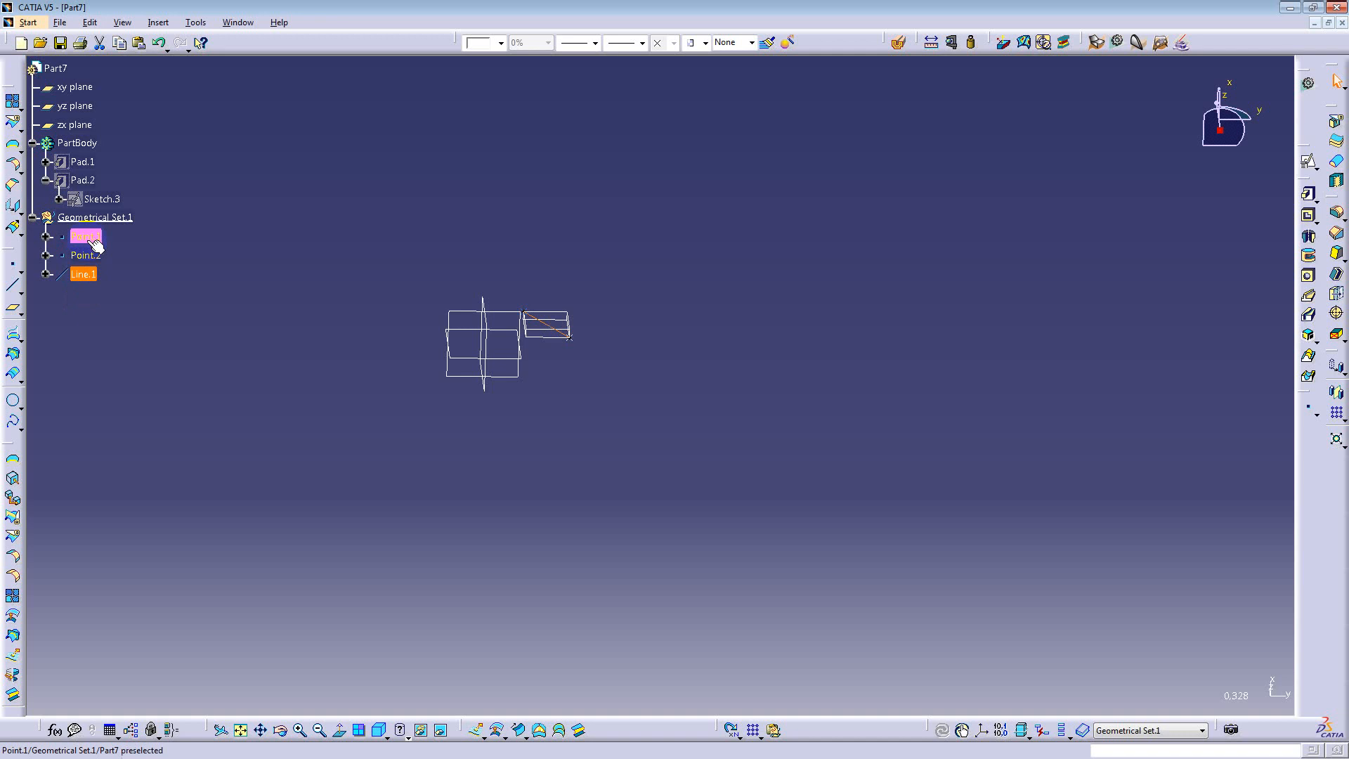
key("Delete")
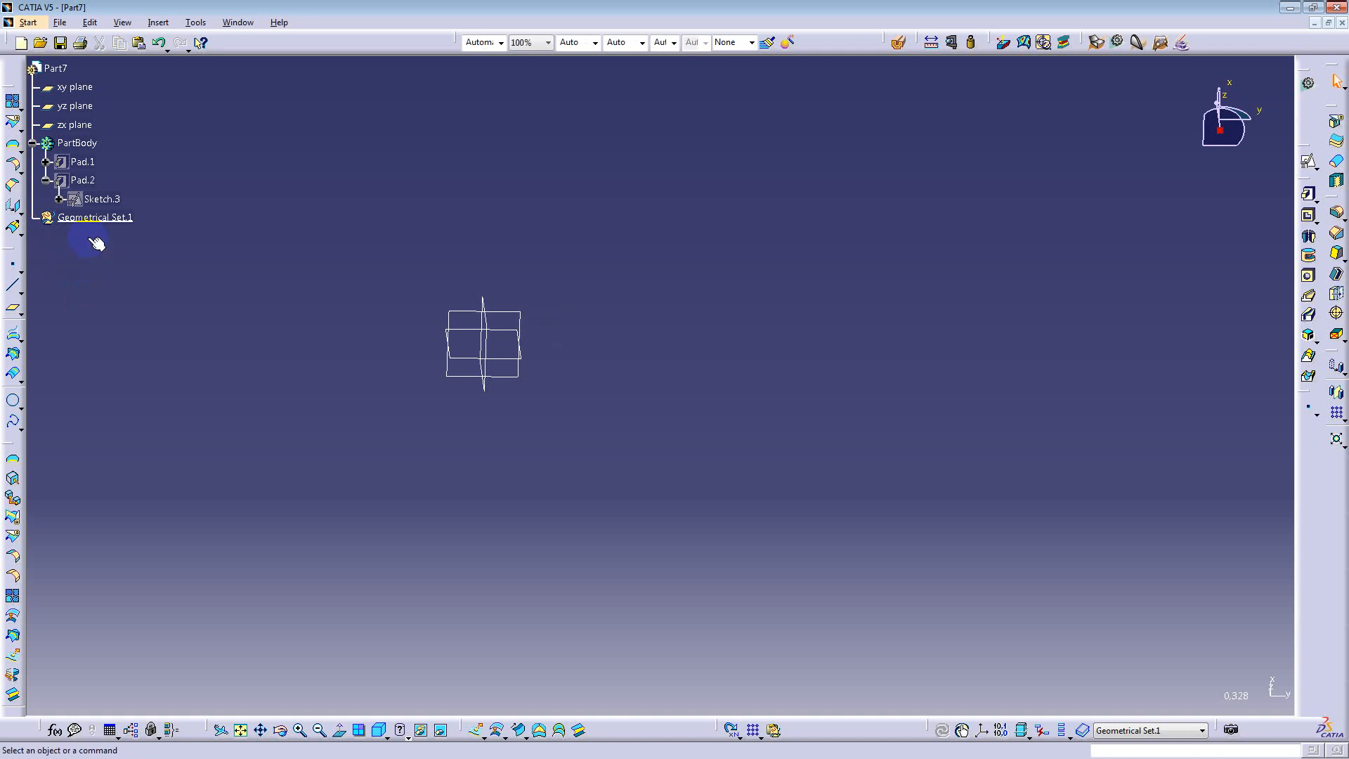
Step: Start a positioned sketch on the yz plane with implicit origin and orientation
left_click(1299, 162)
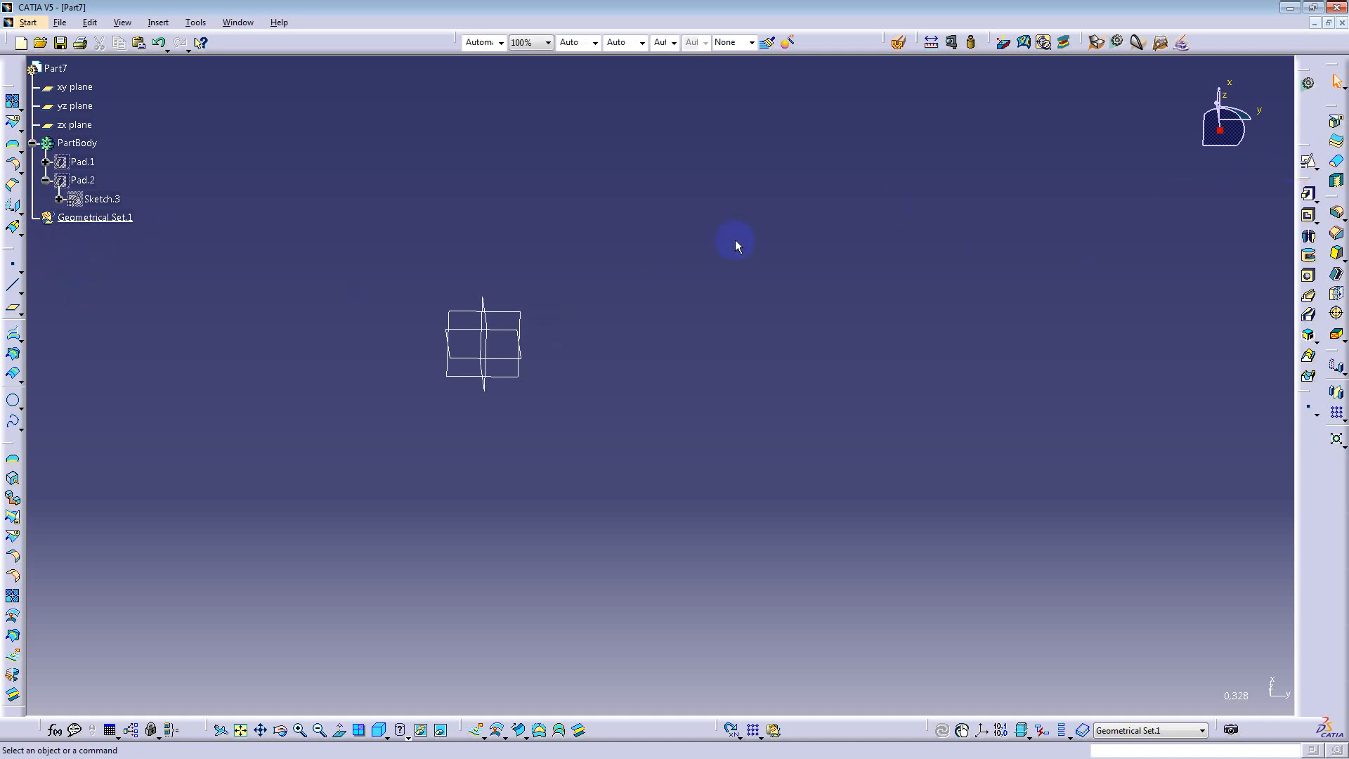
left_click(1308, 162)
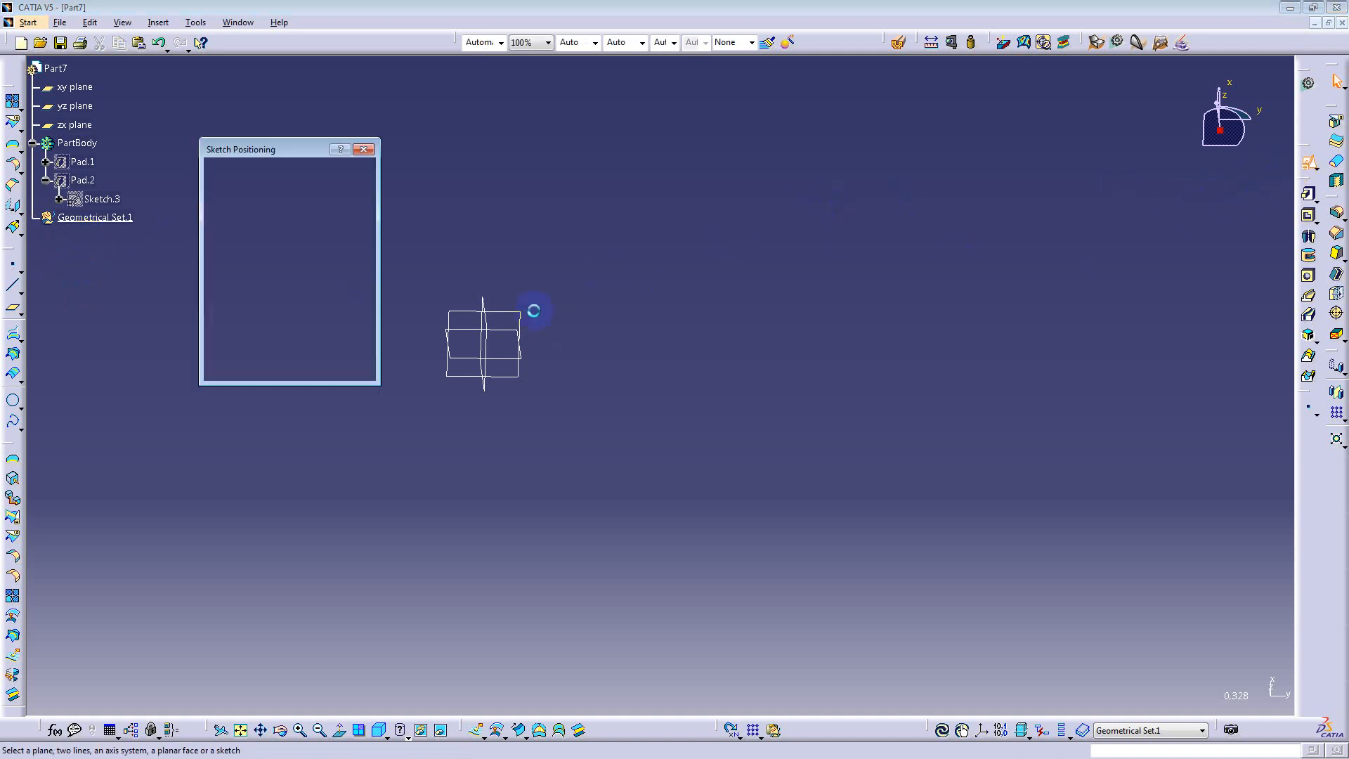
left_click(510, 365)
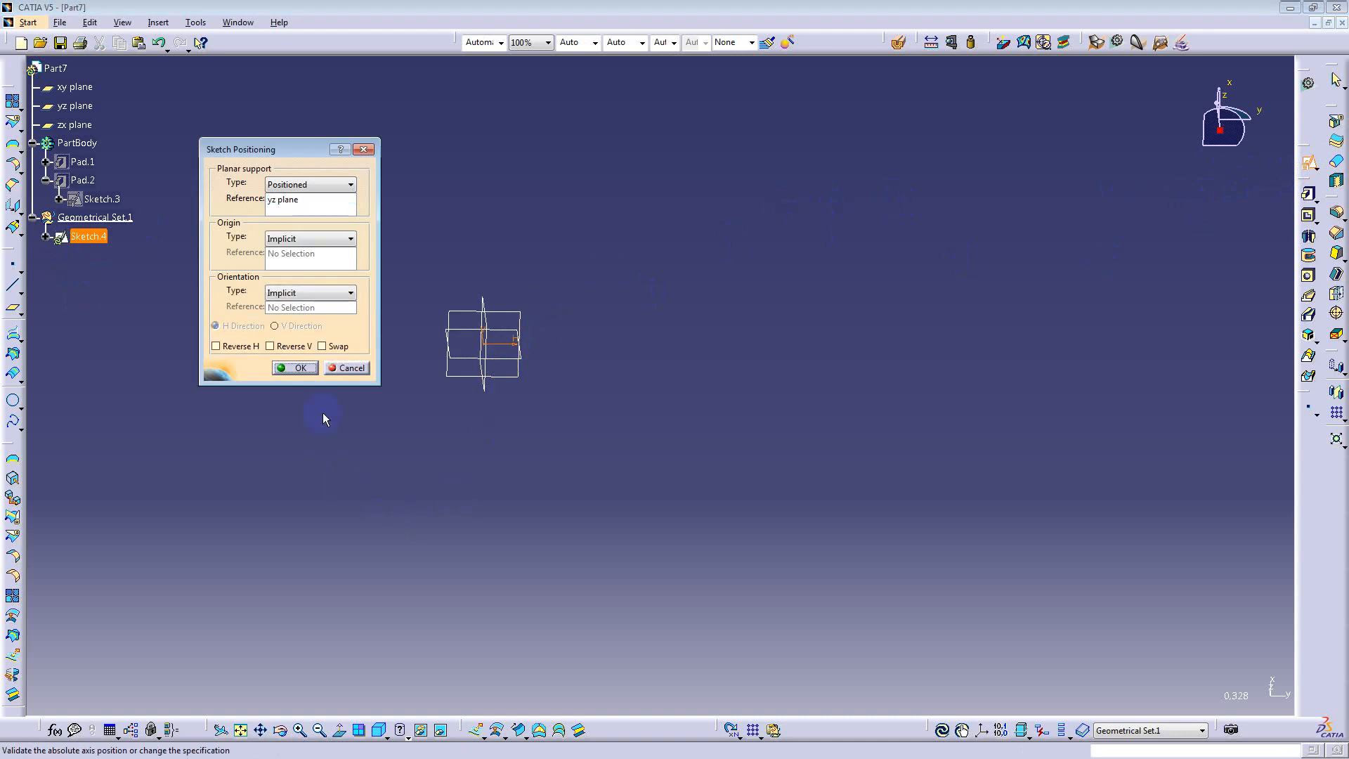
left_click(300, 368)
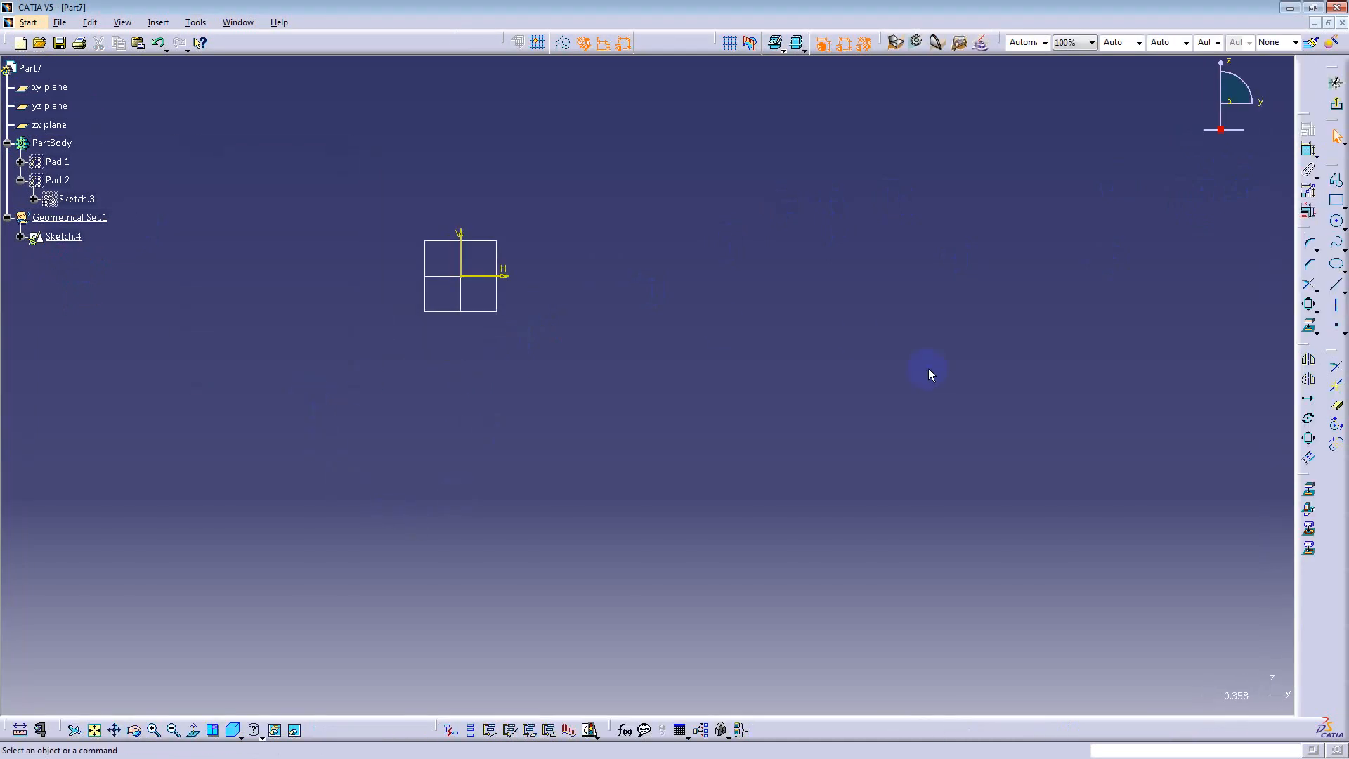
Step: Sketch a horizontal line about 13,380 mm long from the origin along the H axis
left_click(1336, 284)
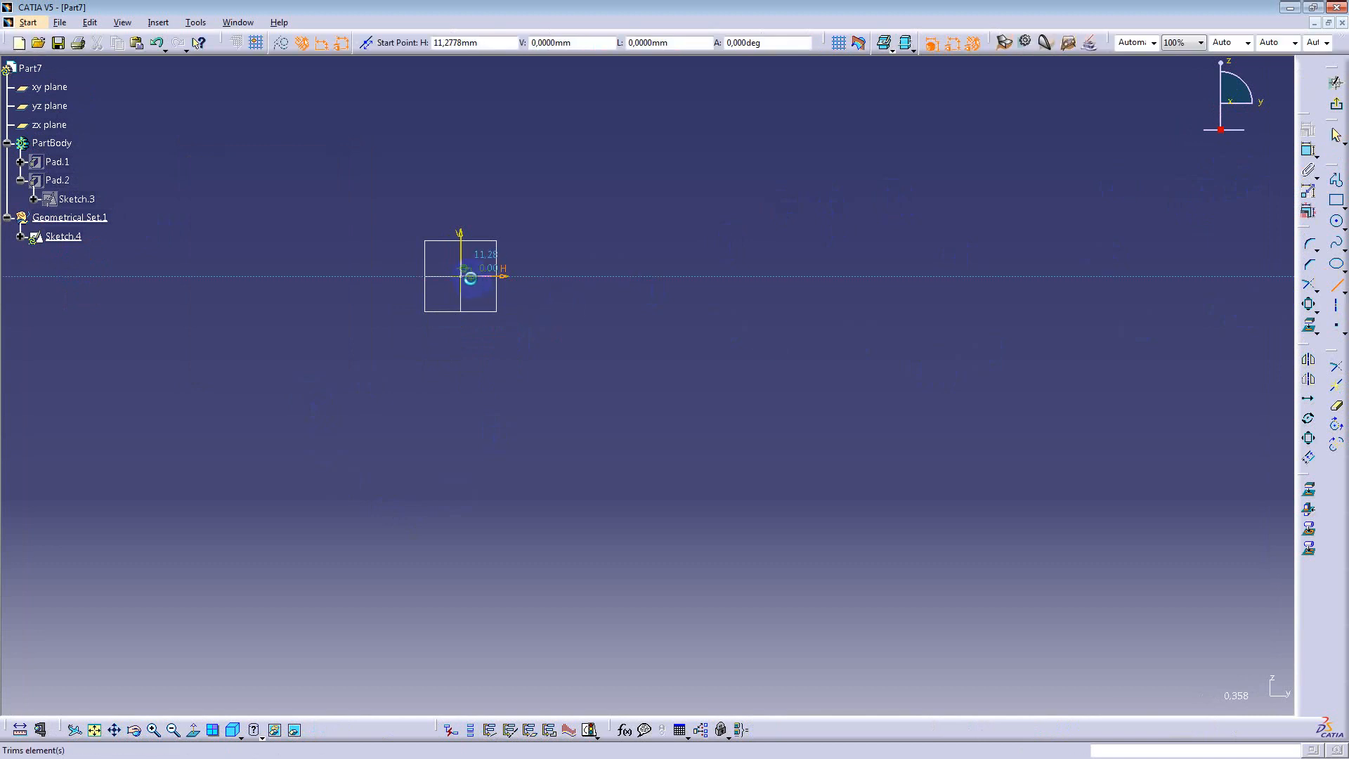
left_click(462, 277)
middle_click_drag(442, 343, 436, 587, "ctrl")
middle_click_drag(789, 461, 257, 467)
left_click(1209, 385)
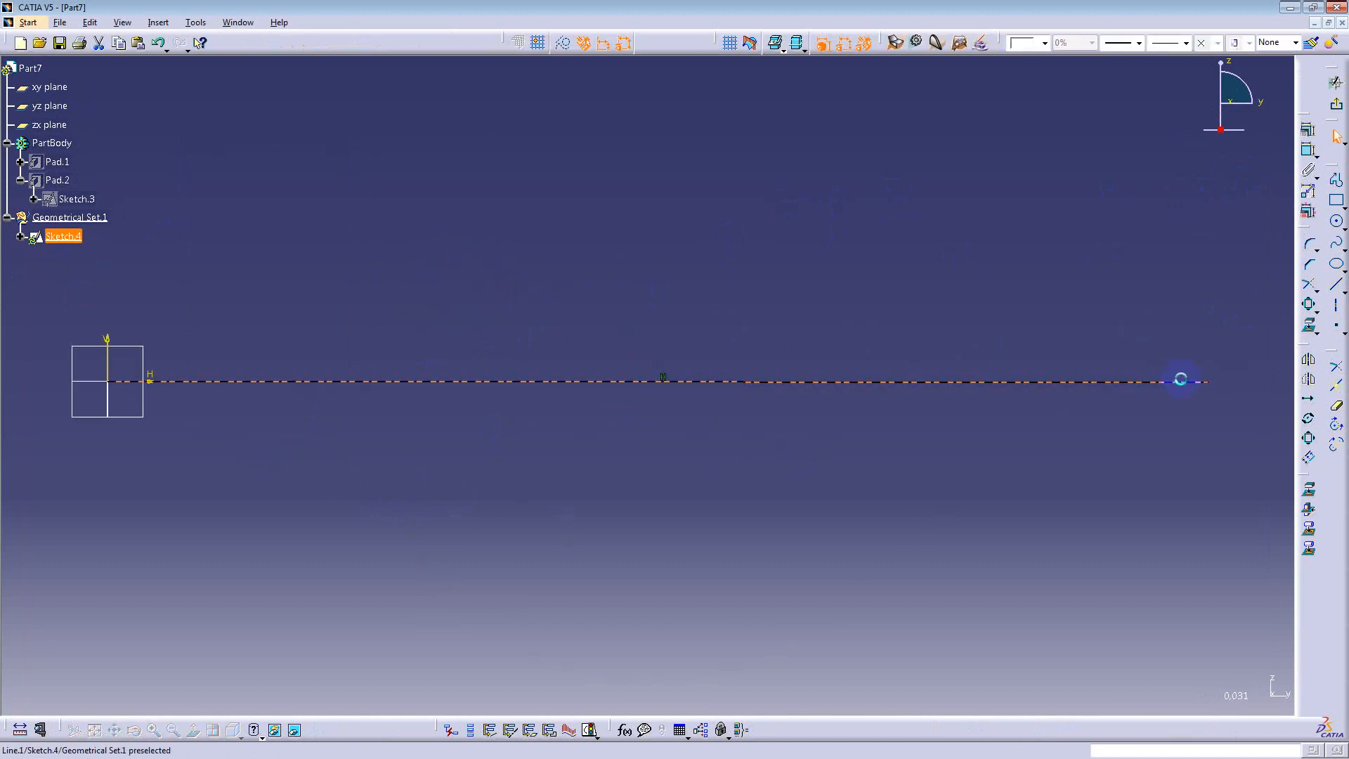
left_click(194, 737)
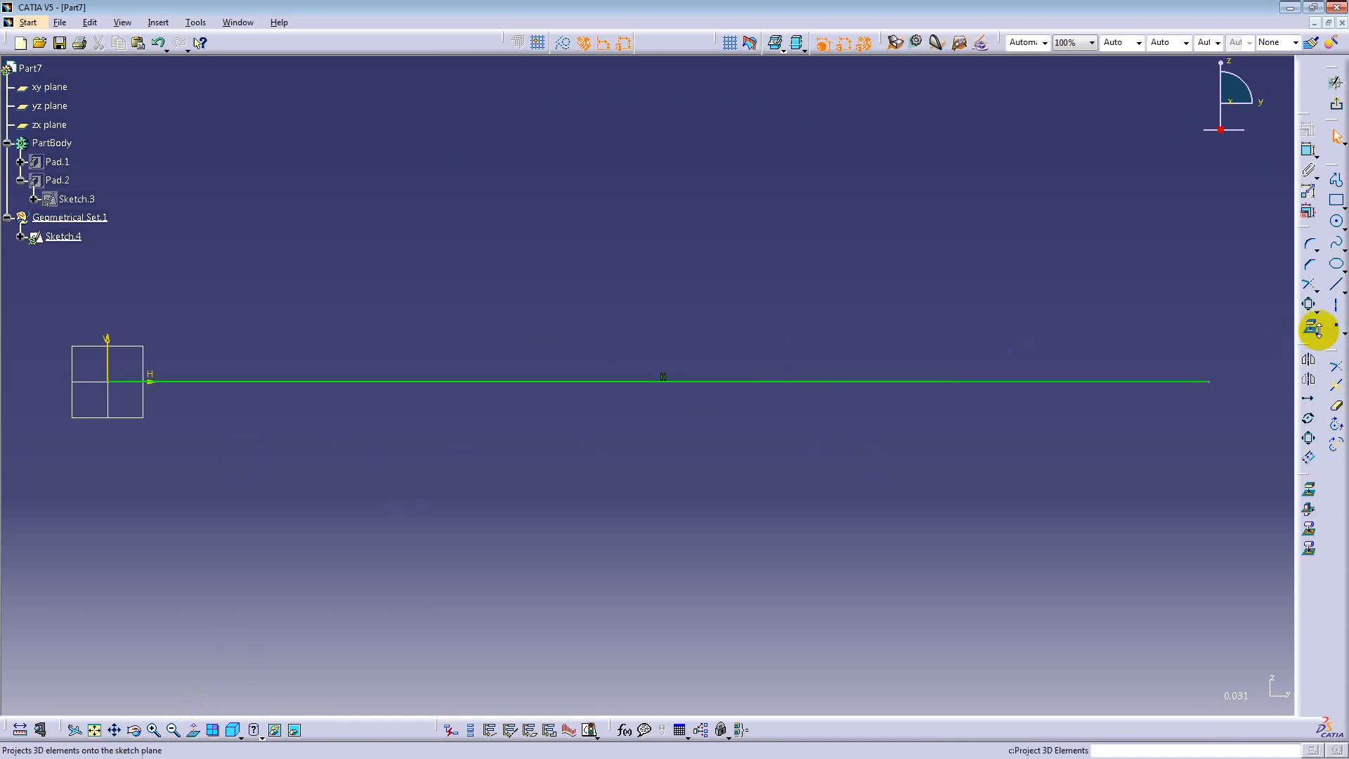
Step: Distribute 100 equidistant points along the horizontal line, from its start at the origin to its far end
left_click(1341, 330)
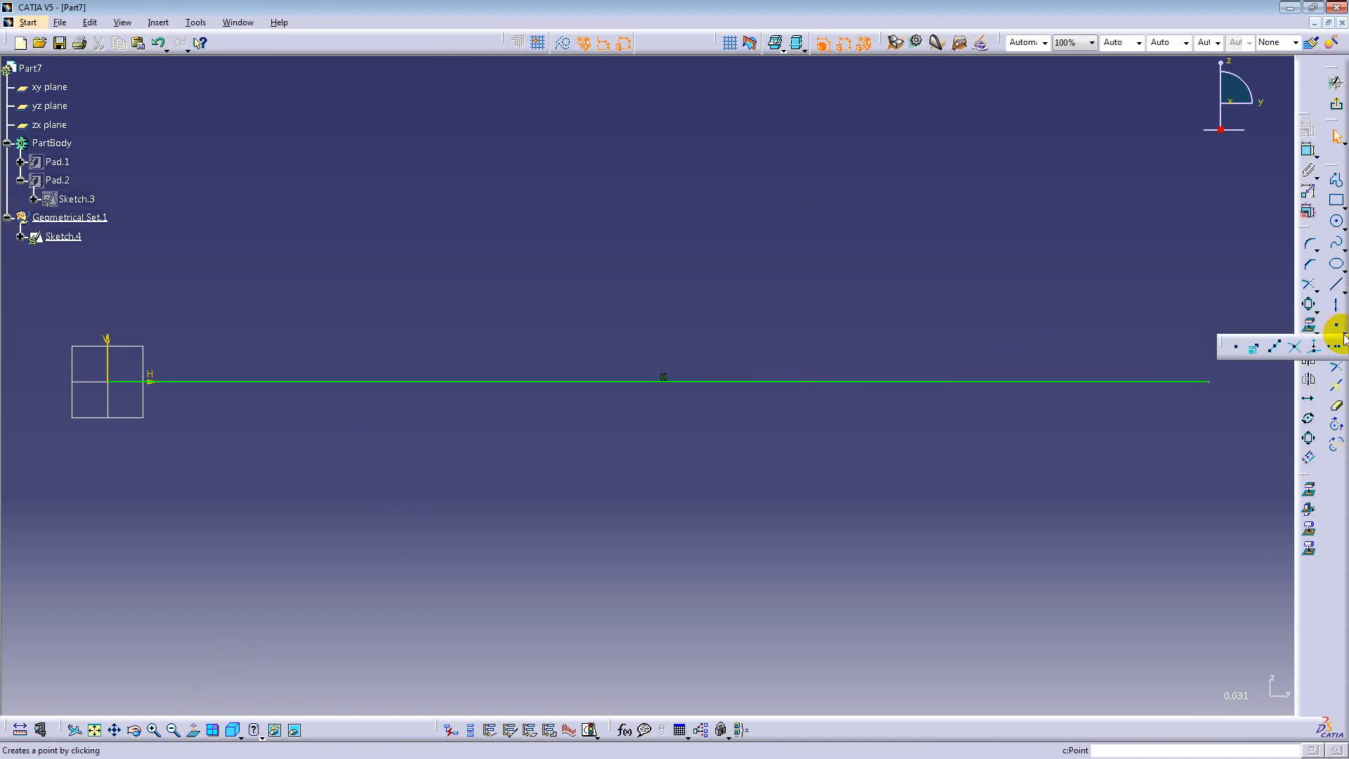
left_click(1279, 349)
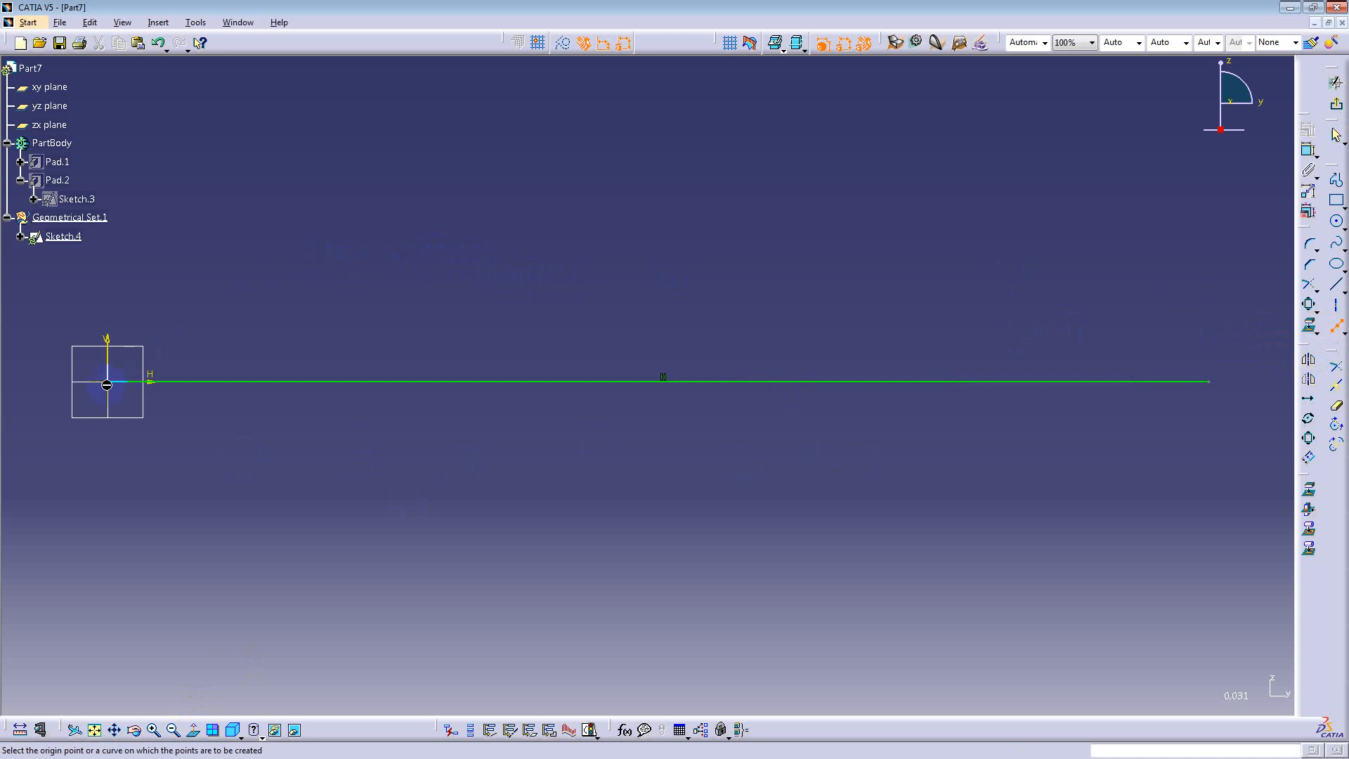
left_click(118, 382)
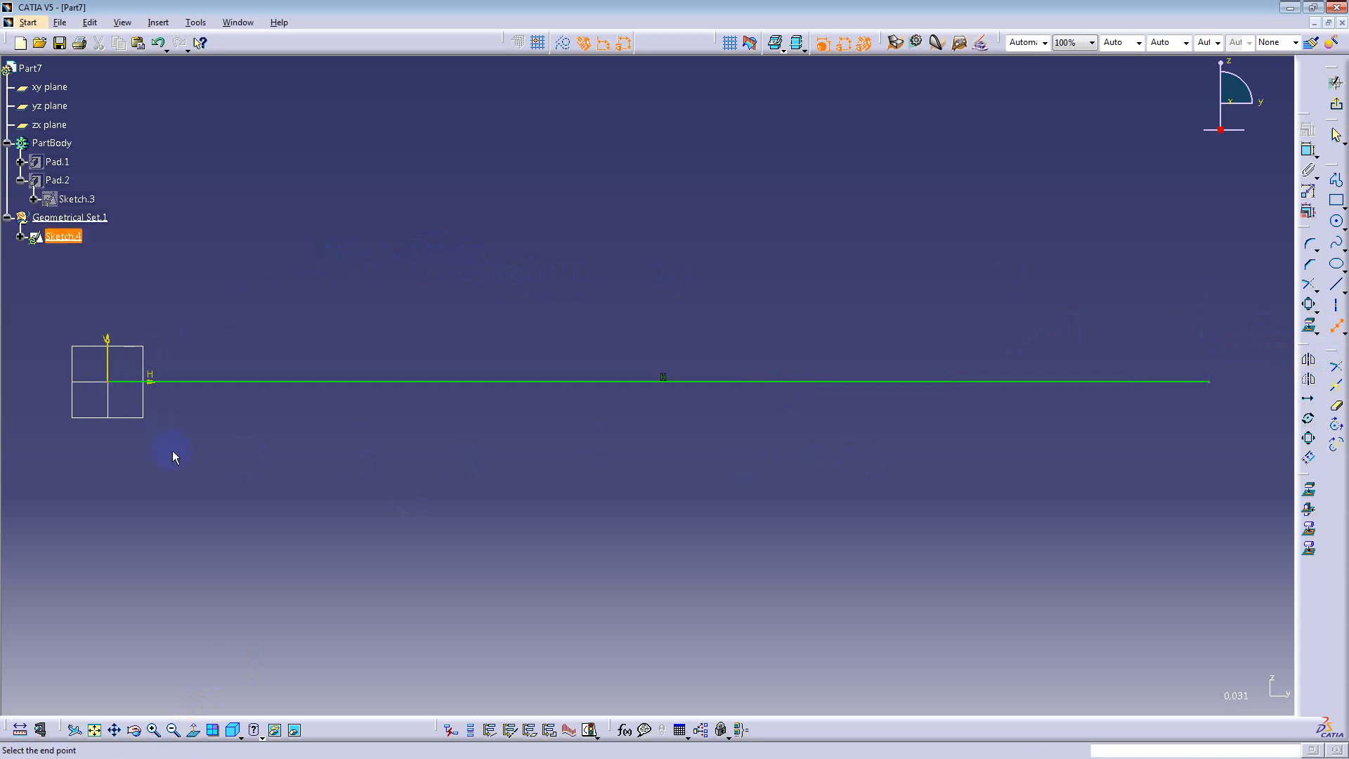
left_click(1209, 381)
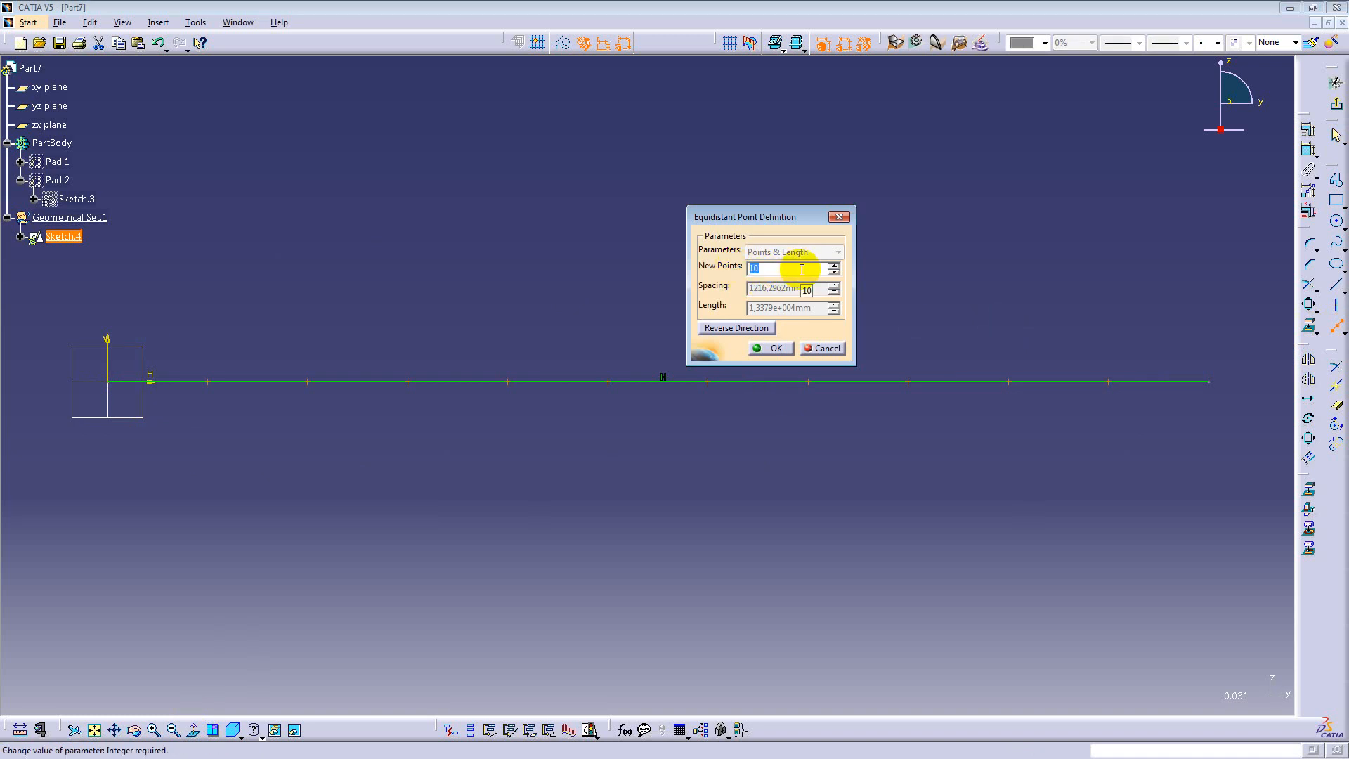
type("100")
key("Return")
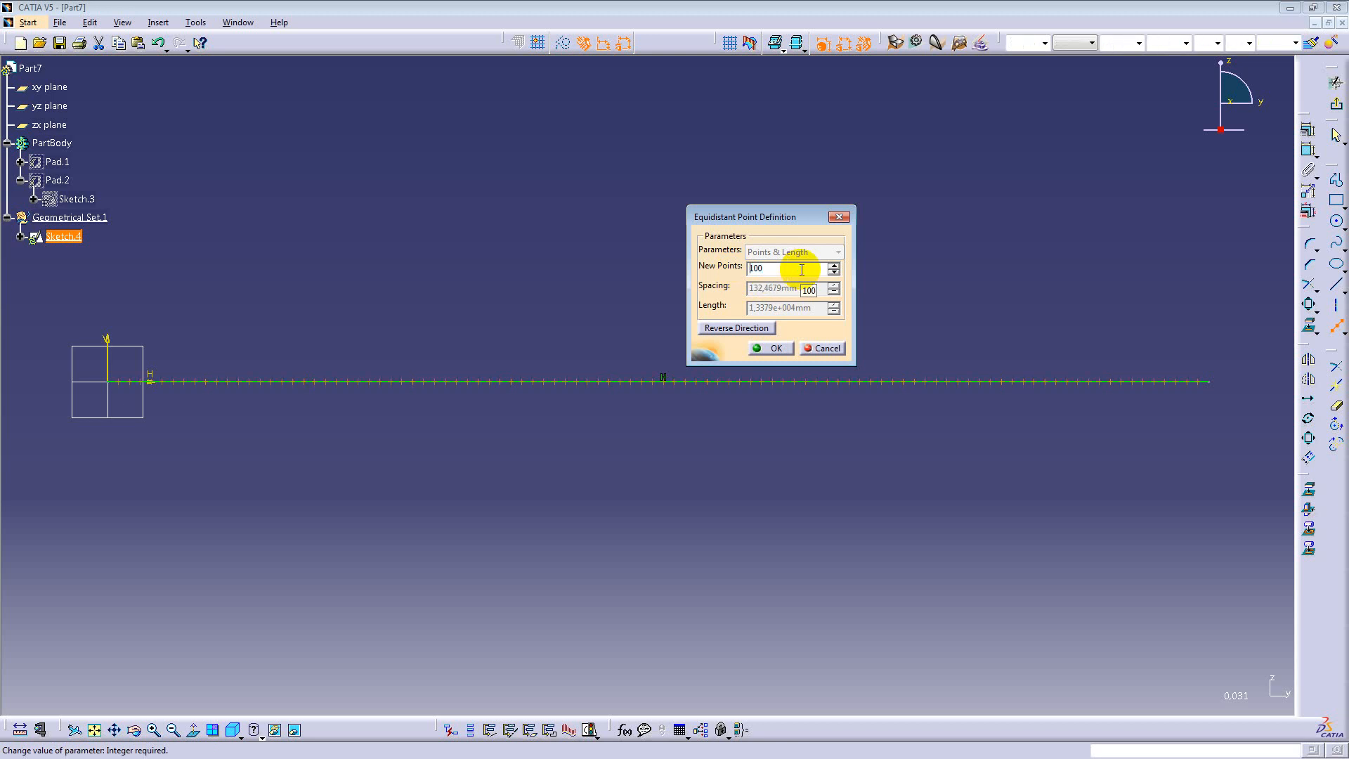
left_click(769, 349)
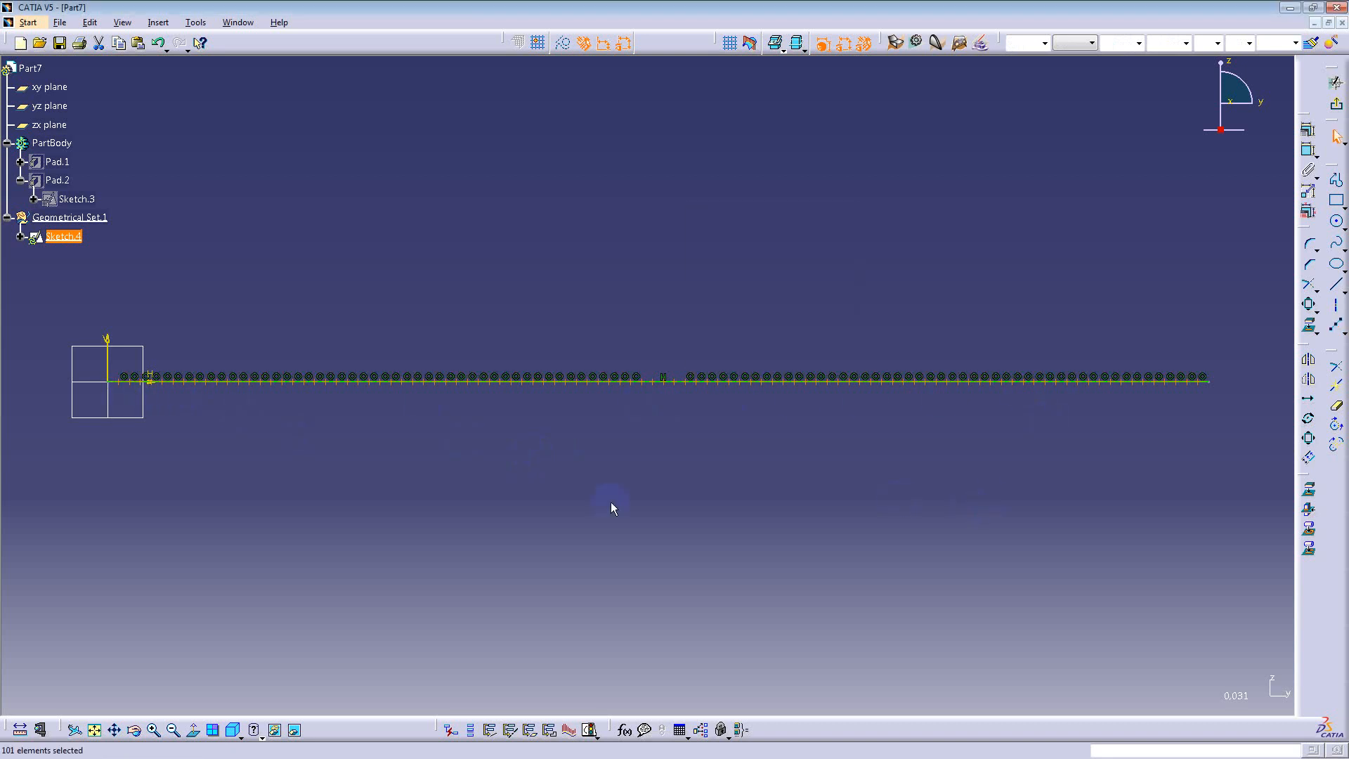
mouse_move(612, 504)
middle_mouse_down("ctrl")
mouse_move(527, 452)
mouse_move(513, 295)
mouse_move(431, 461)
mouse_move(792, 440)
mouse_move(542, 441)
mouse_move(508, 267)
middle_mouse_up("ctrl")
middle_click_drag(199, 304, 466, 334)
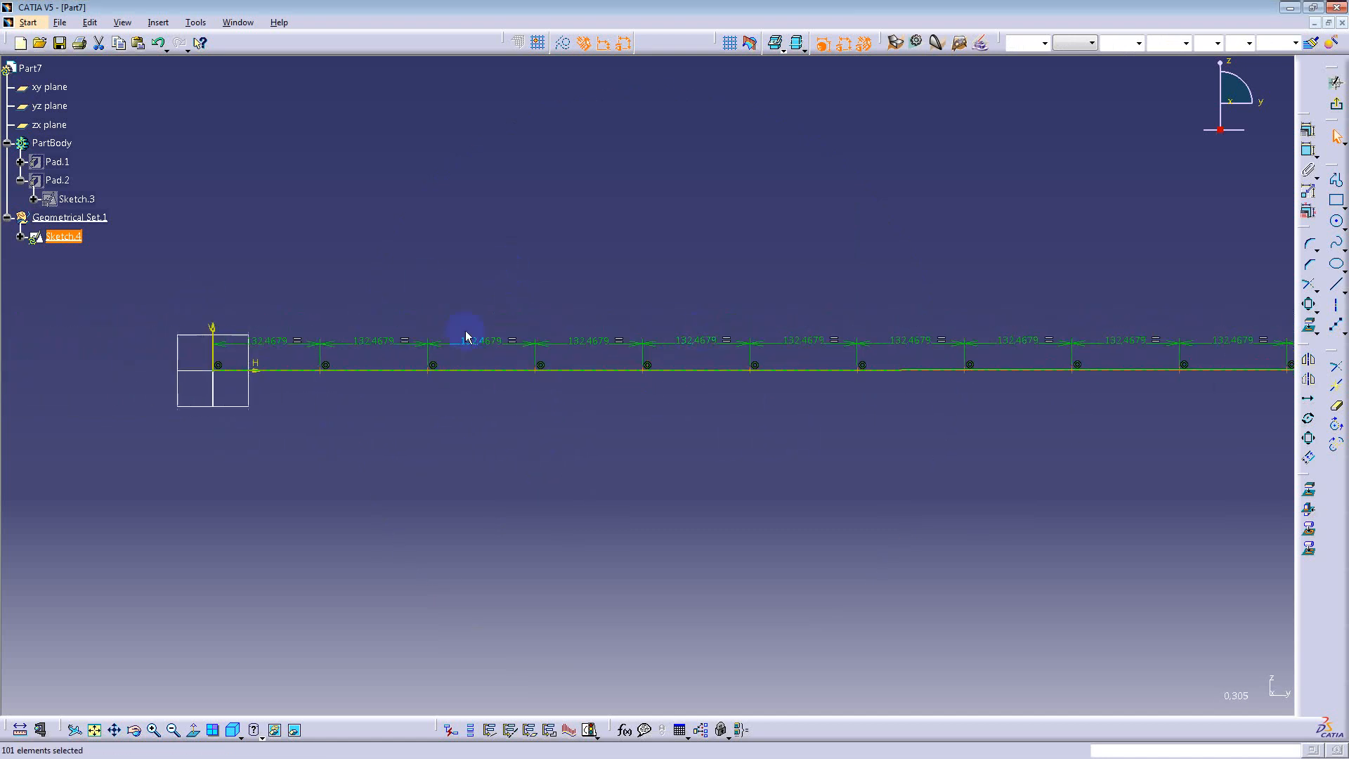
Step: Open the spacing dimension between the second and third points, close it without changes, and view the whole line
left_click(271, 342)
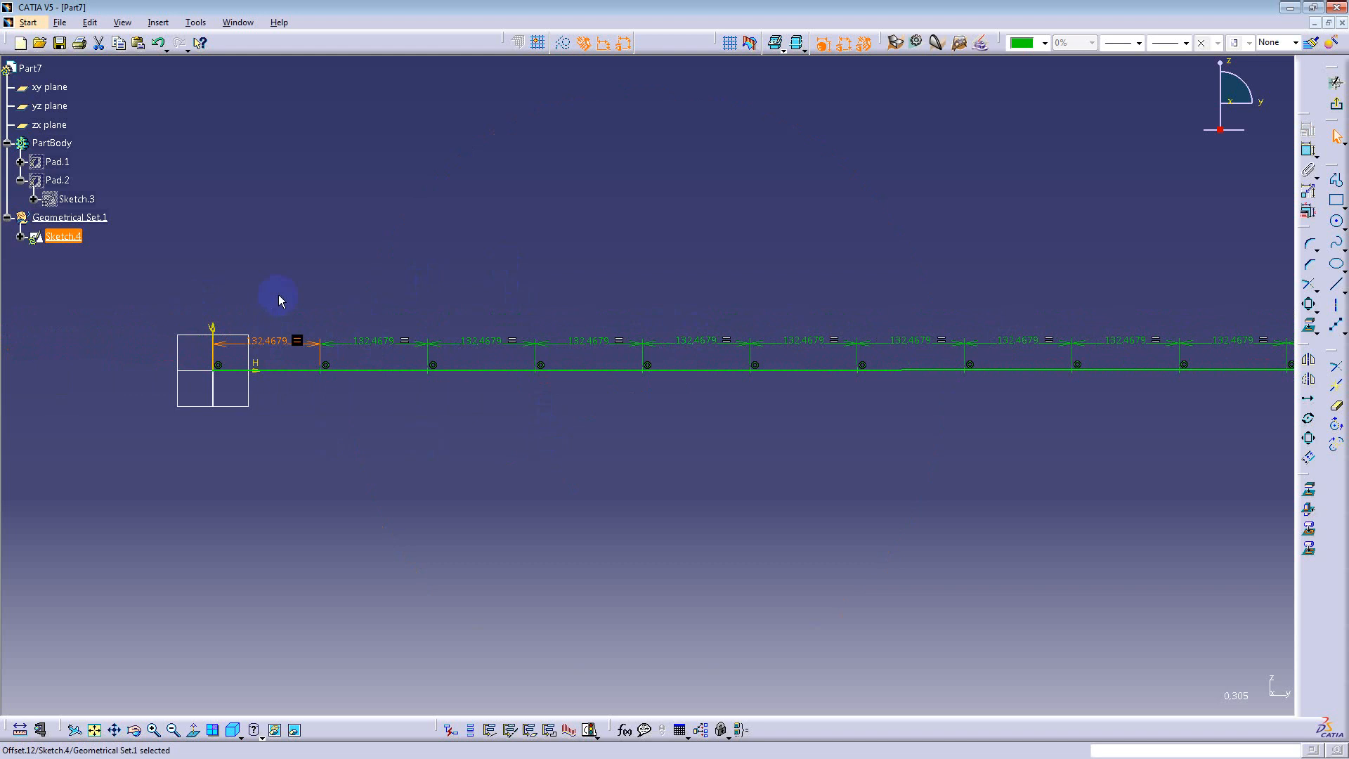
double_click(374, 340)
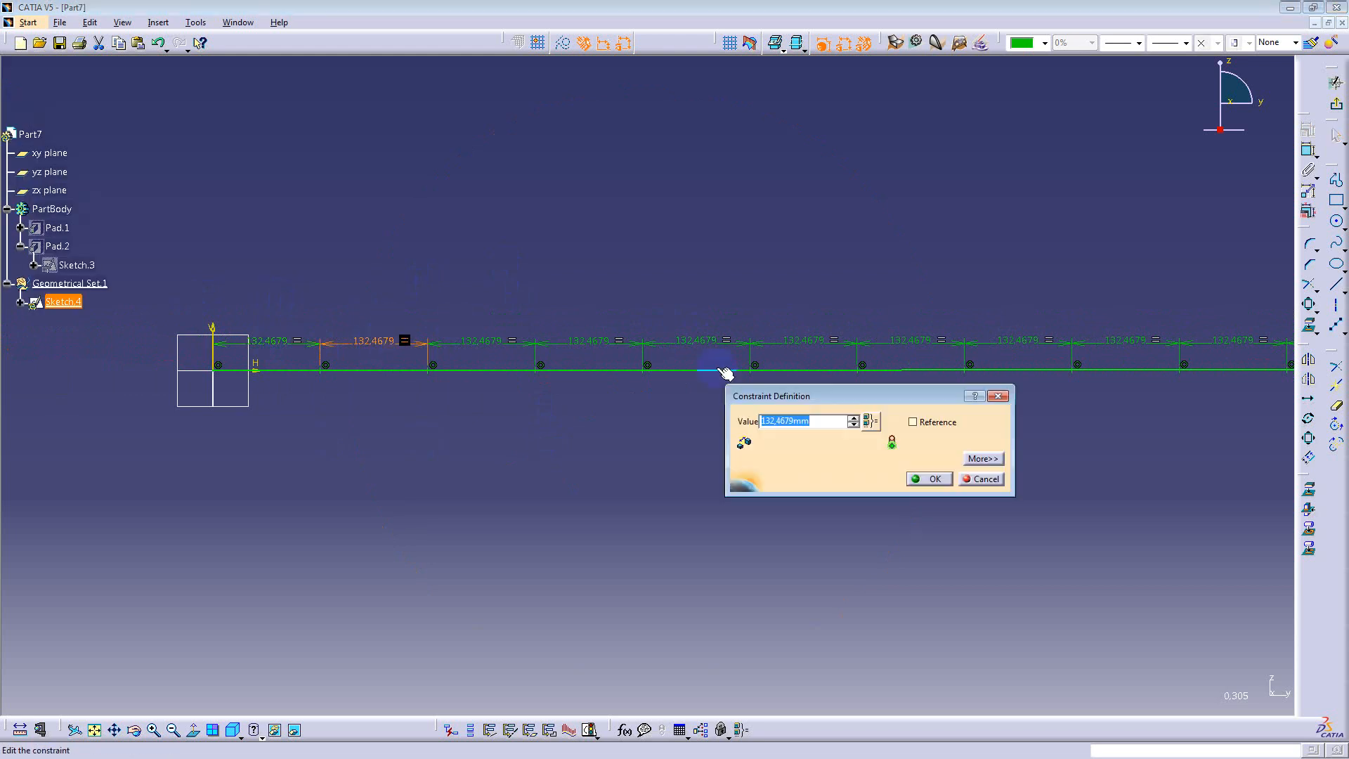
left_click(993, 479)
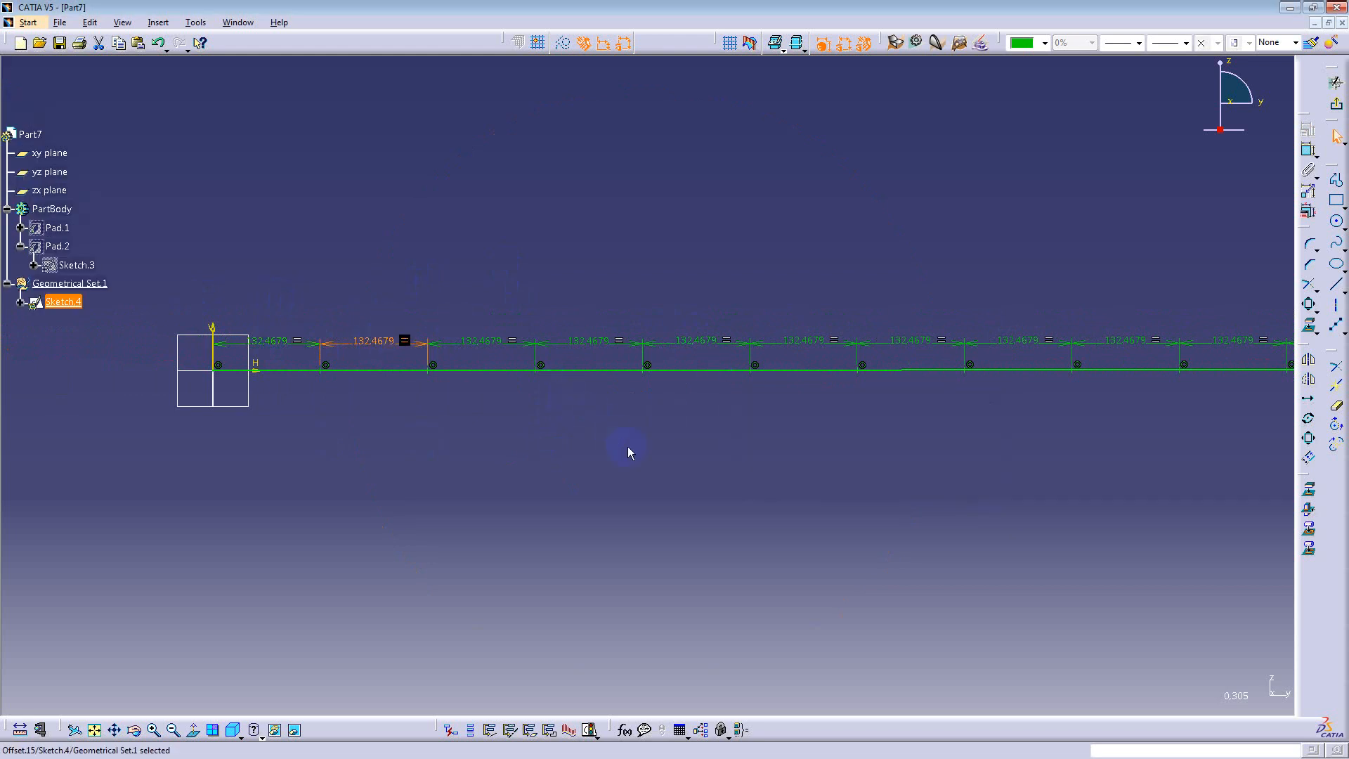
middle_click_drag(582, 288, 579, 482, "ctrl")
mouse_move(1006, 452)
middle_mouse_down()
mouse_move(581, 458)
mouse_move(563, 500)
mouse_move(691, 467)
mouse_move(648, 551)
middle_mouse_up()
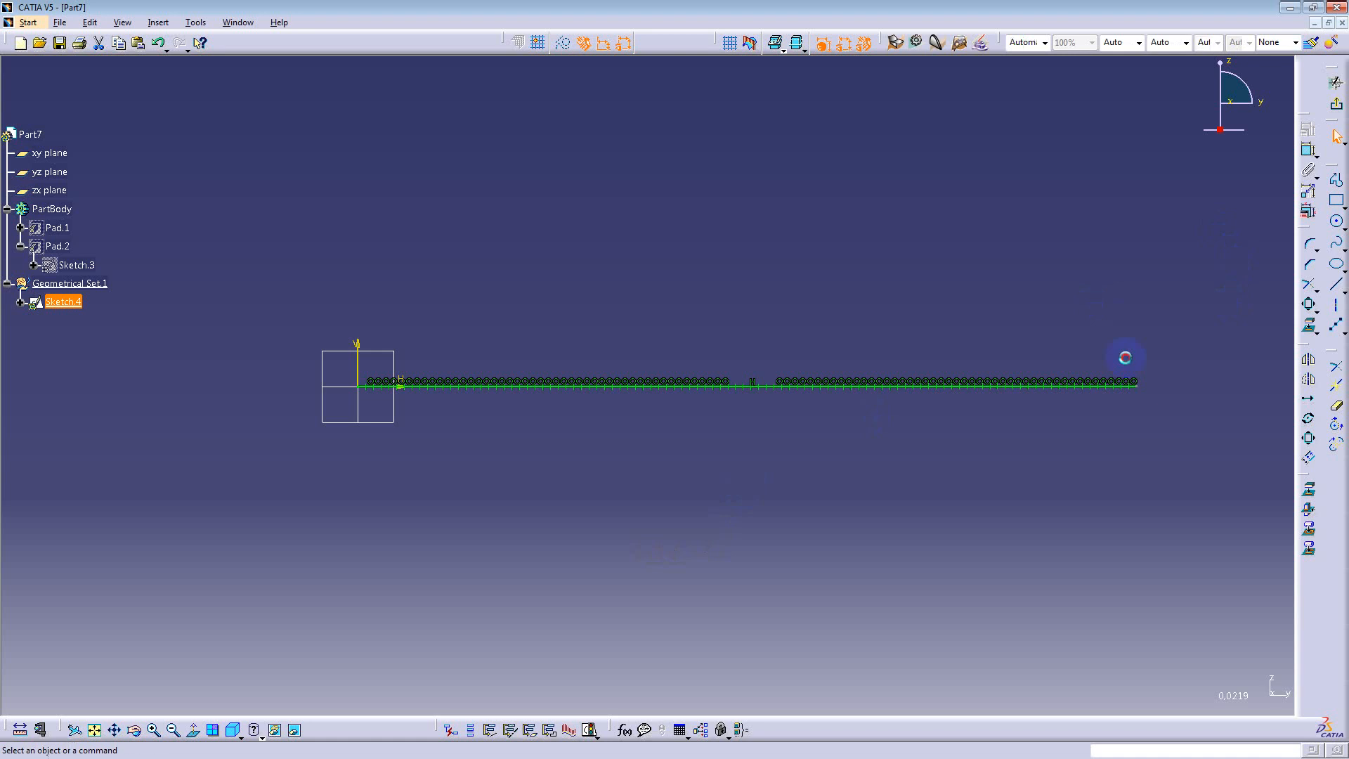
Step: Delete all the geometry and constraints in the sketch and exit it
key("ctrl+a")
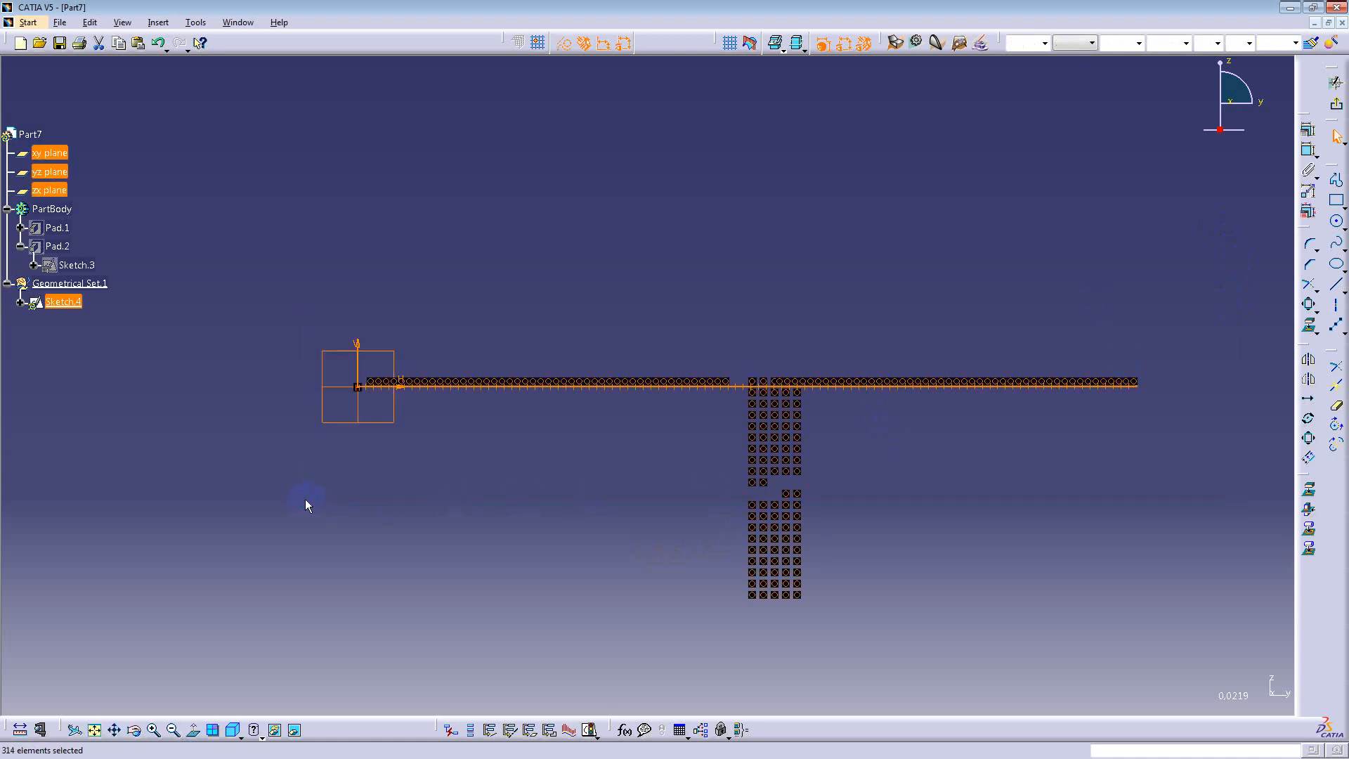
key("Delete")
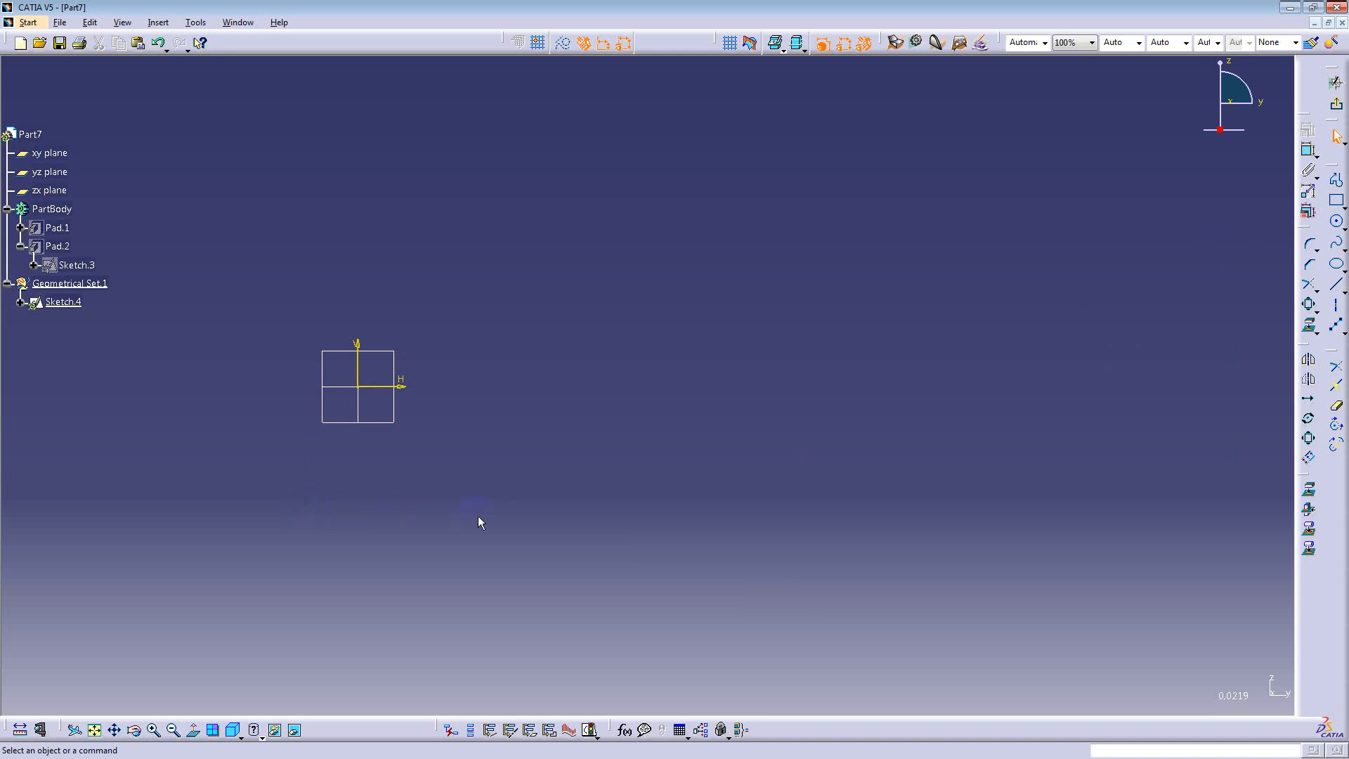
left_click(1336, 105)
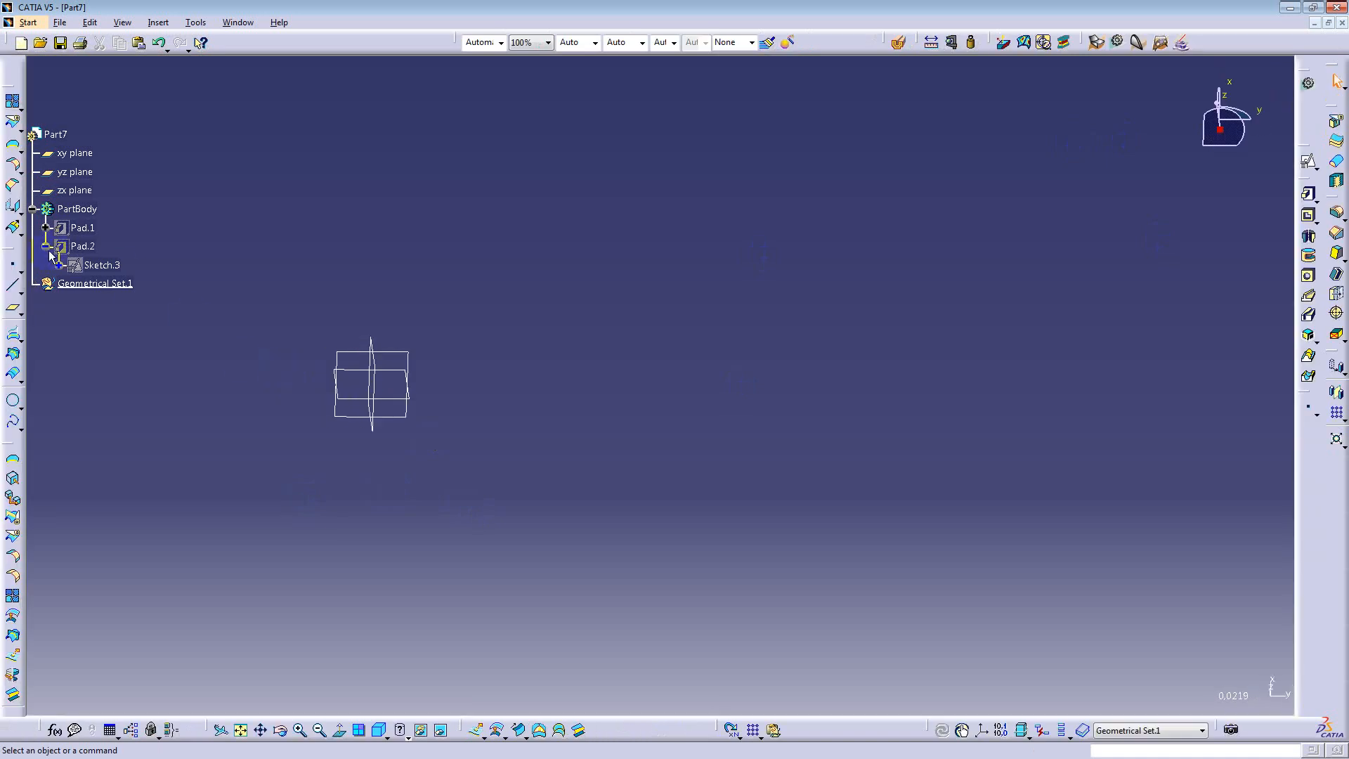
Step: Show Pad.1 and Pad.2 and bring the "Catia course" plate into view
right_click(70, 228)
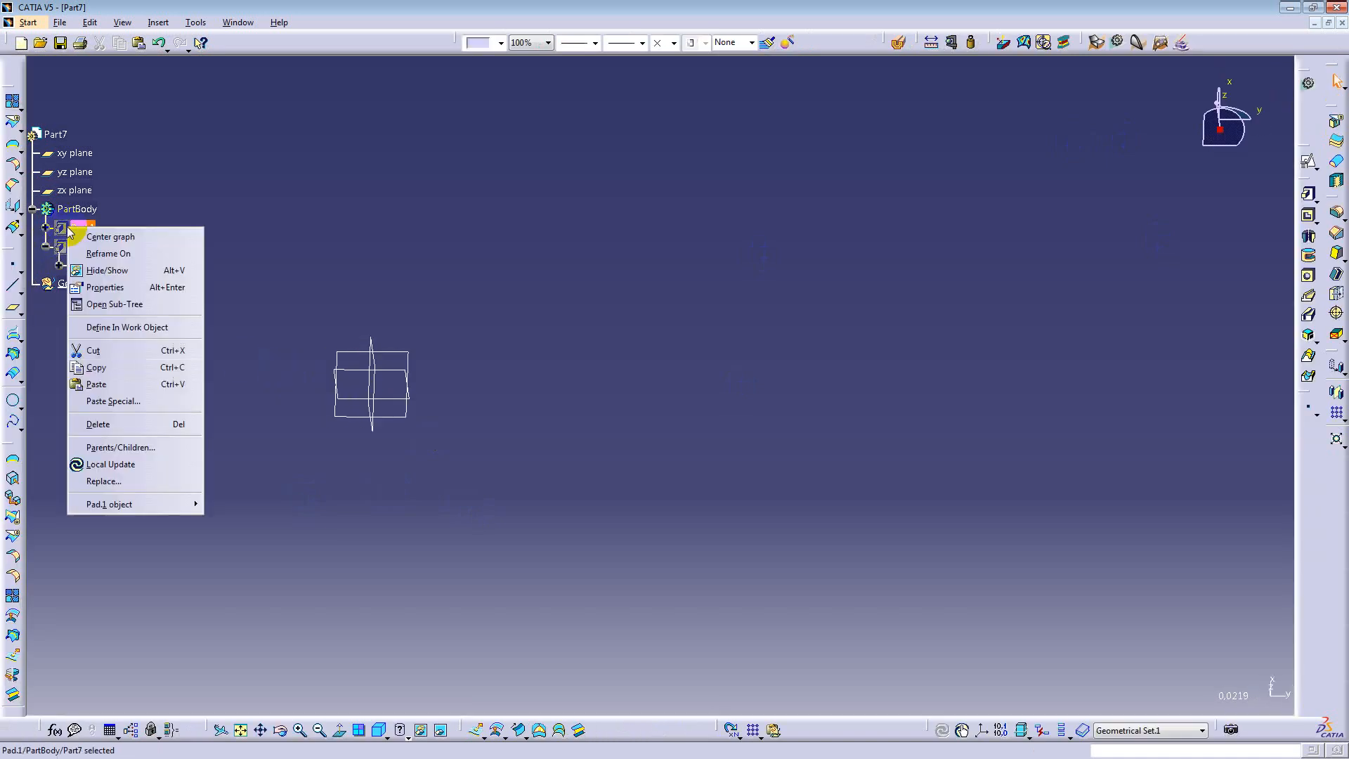
left_click(116, 271)
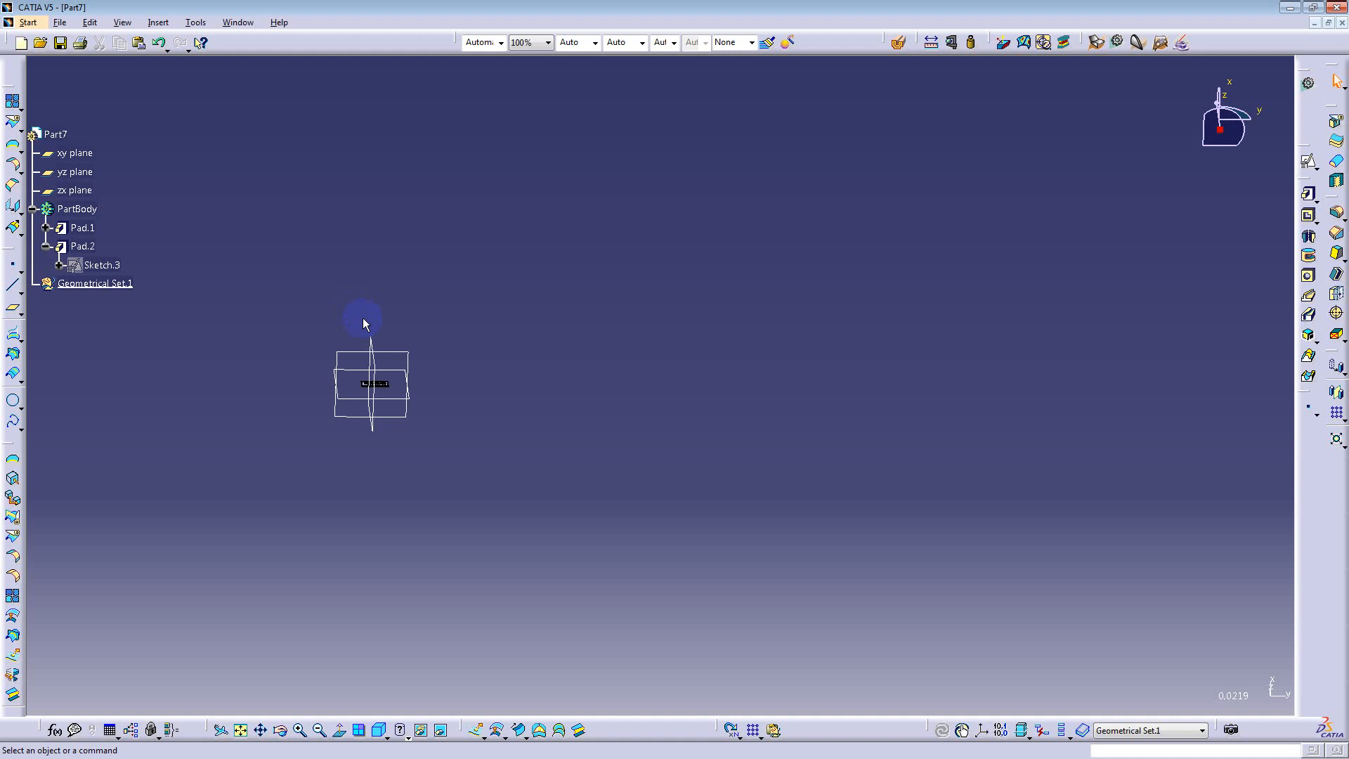
middle_click_drag(436, 545, 662, 238)
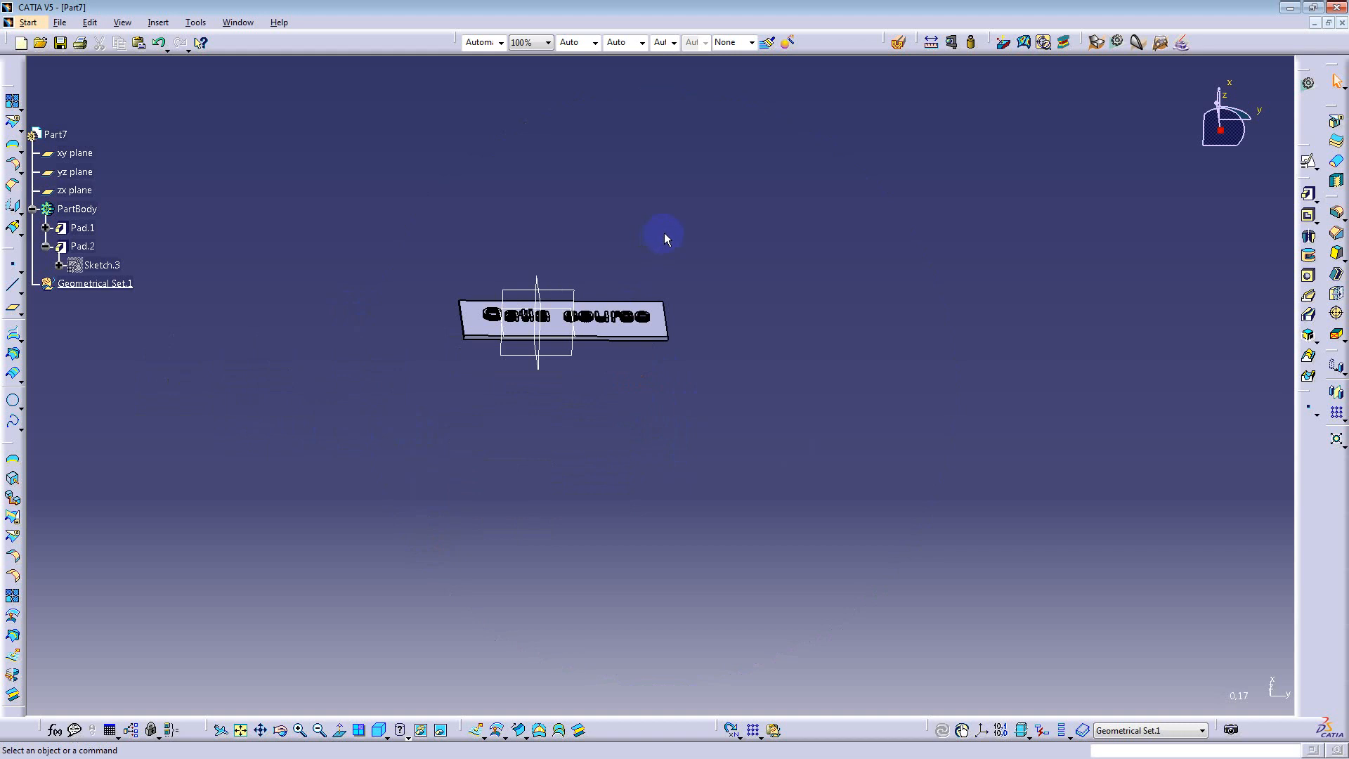
Step: Switch to LR_6.CATPart and look over the glider model and its feature list
left_click(239, 23)
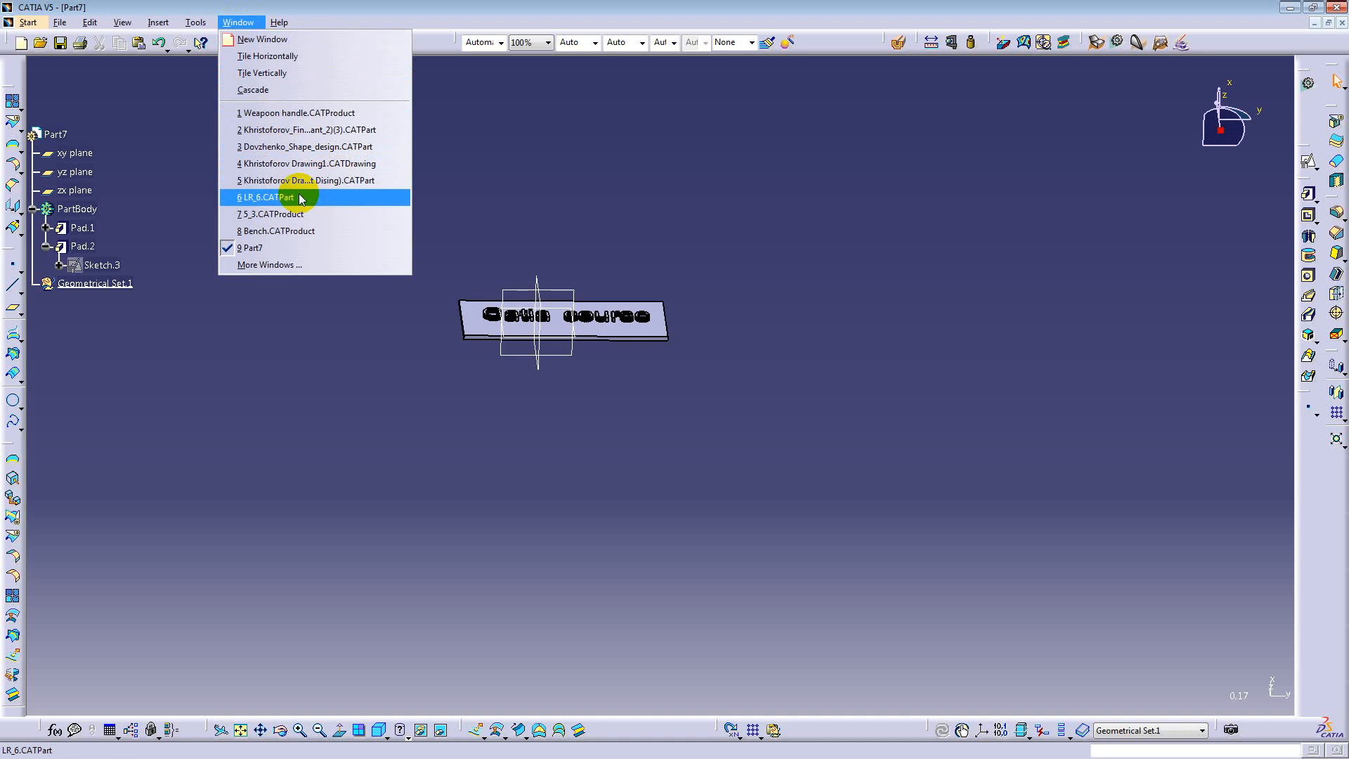
left_click(322, 199)
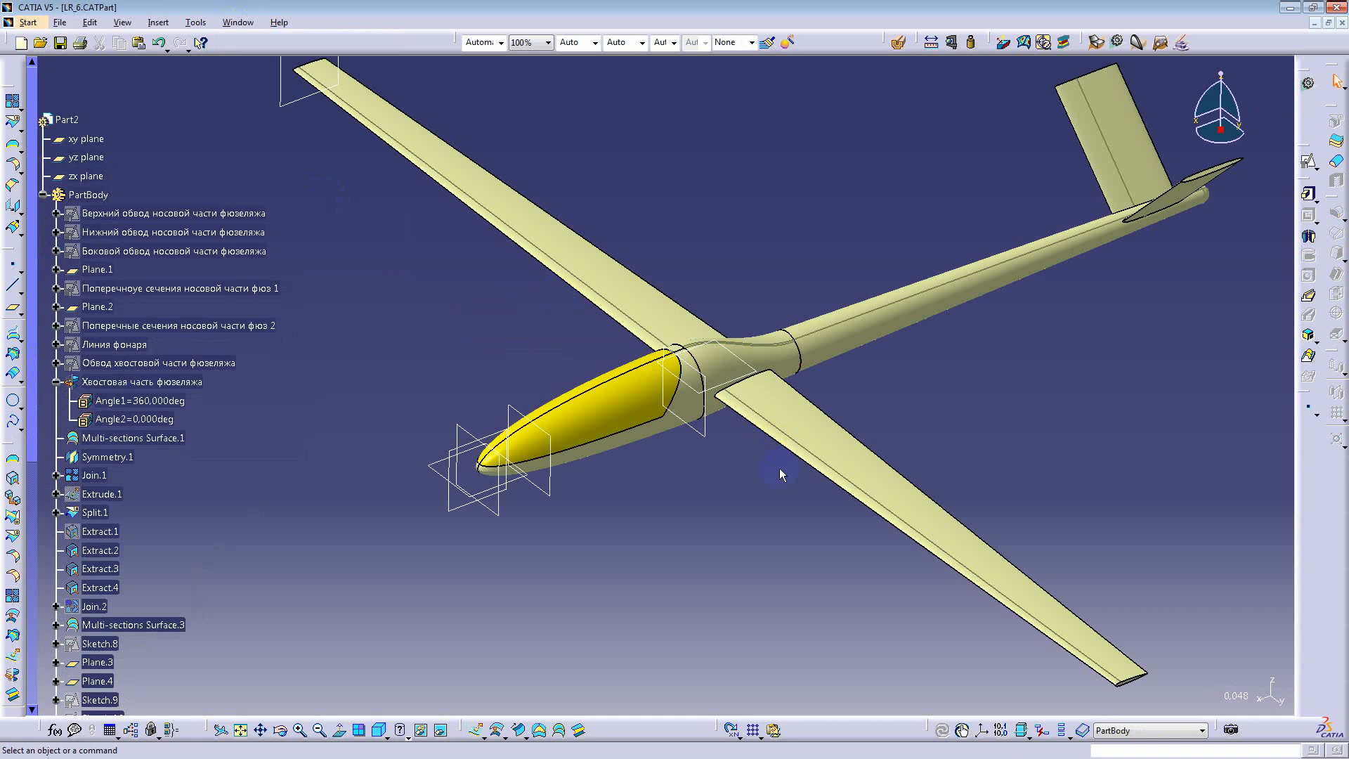
scroll(377, 360, "down", 5)
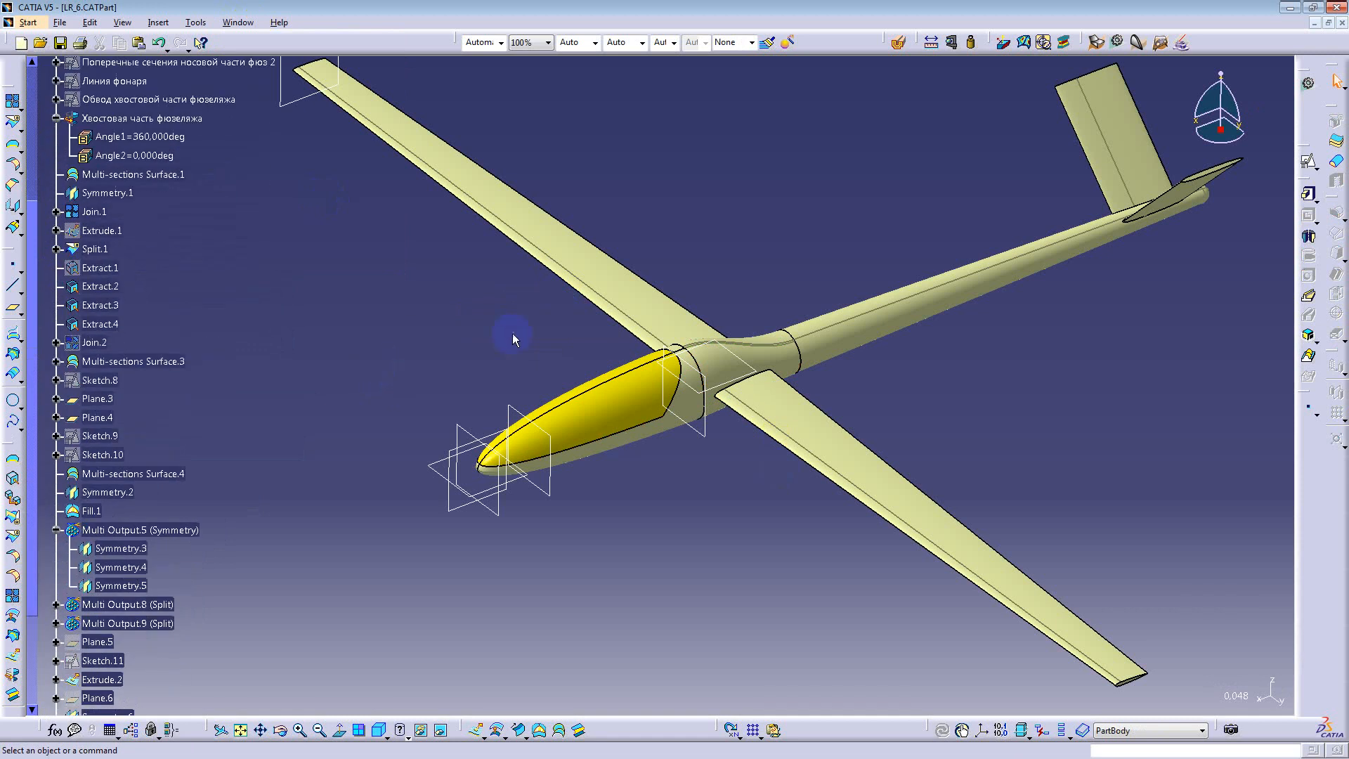
middle_click_drag(512, 335, 508, 388, "ctrl")
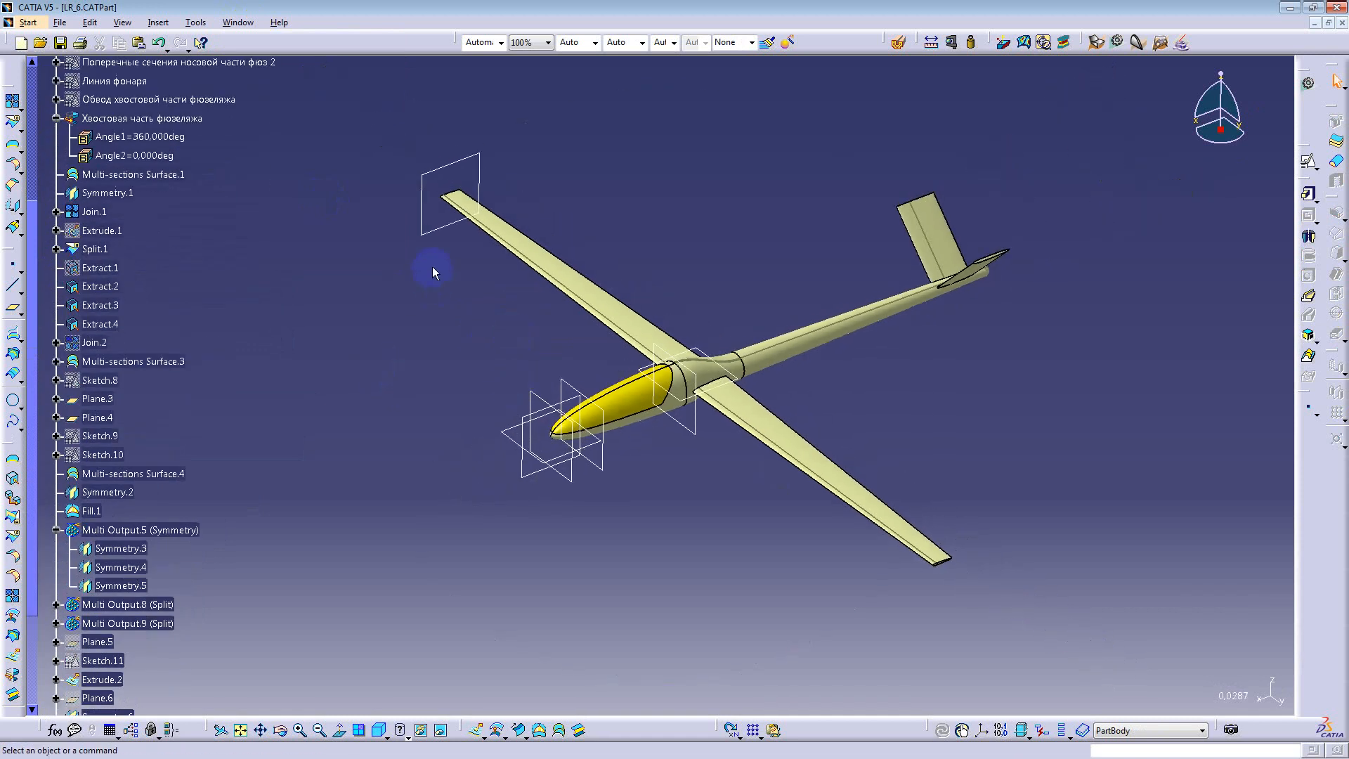
scroll(383, 332, "up", 5)
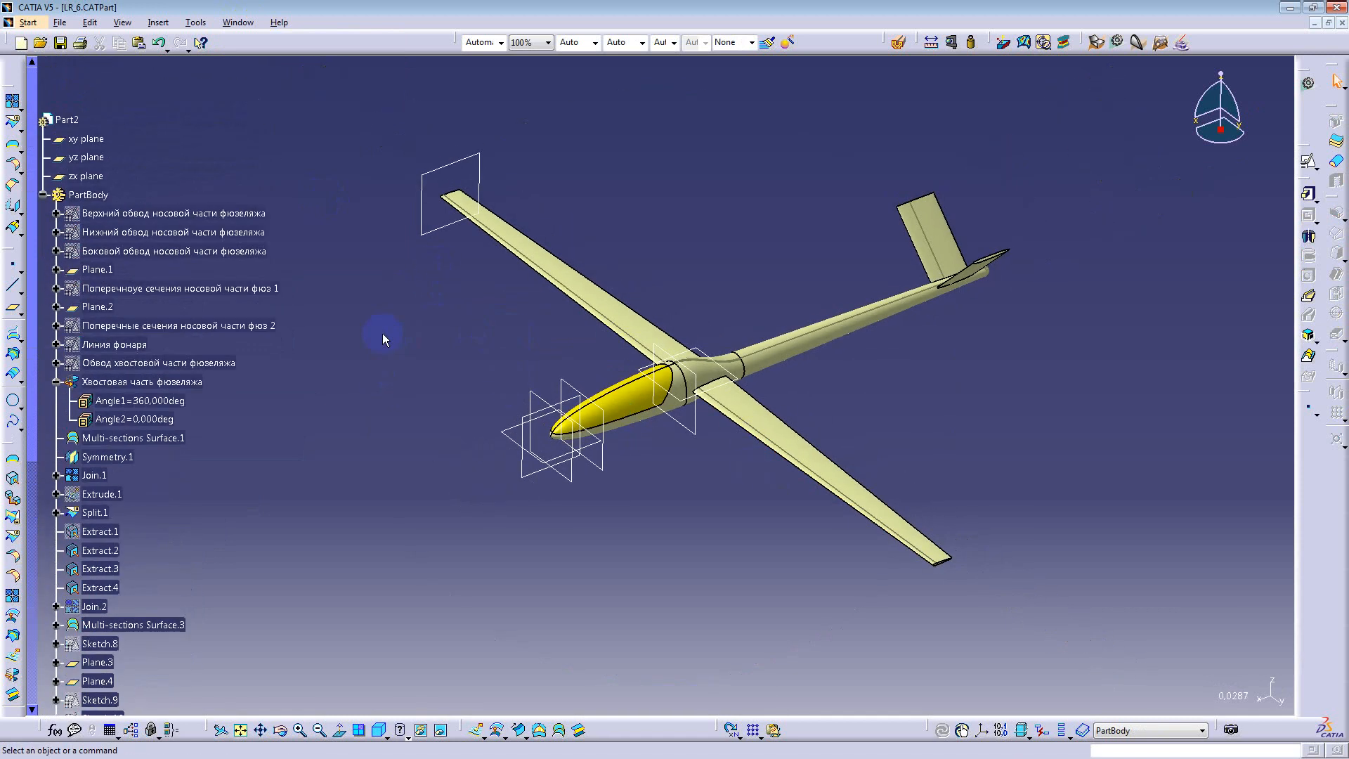
scroll(513, 359, "down", 8)
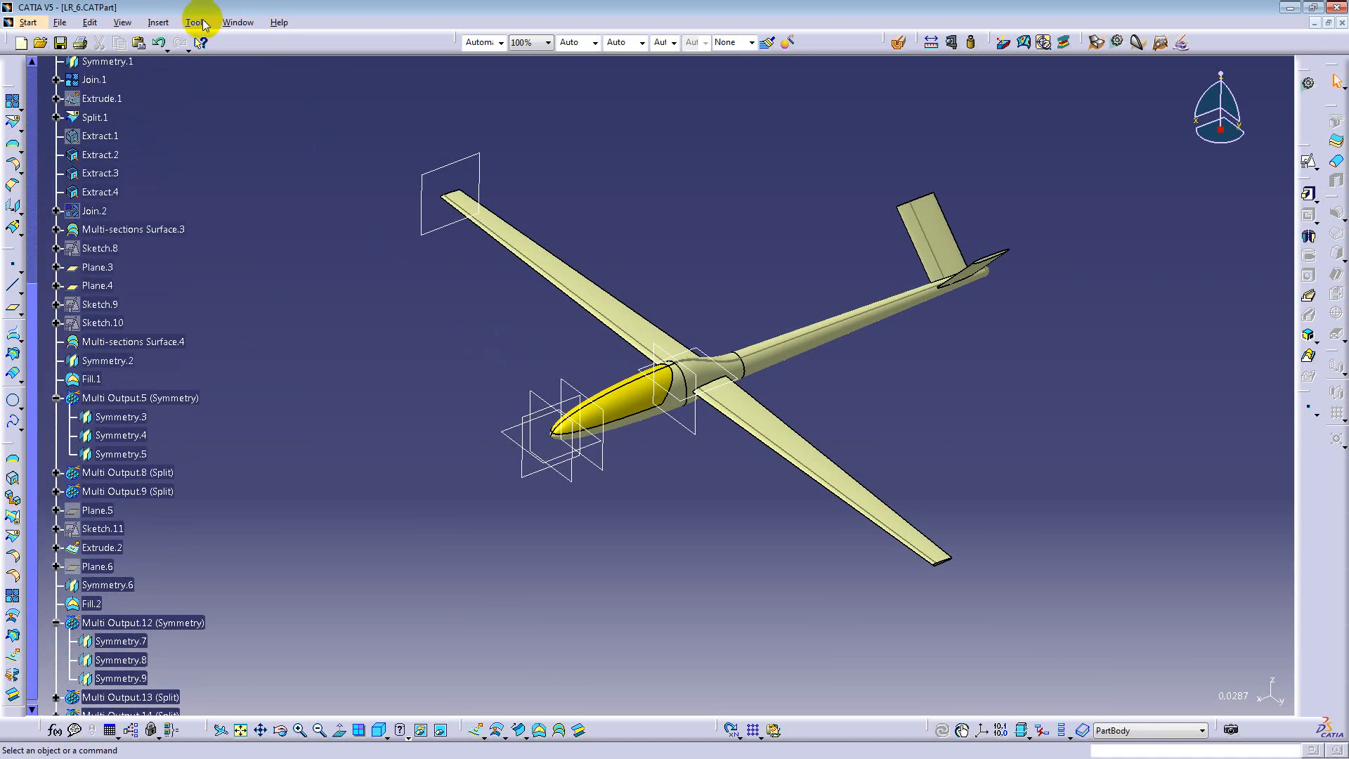
Step: Find Bench.CATProduct in the full list of open documents and activate it
left_click(247, 23)
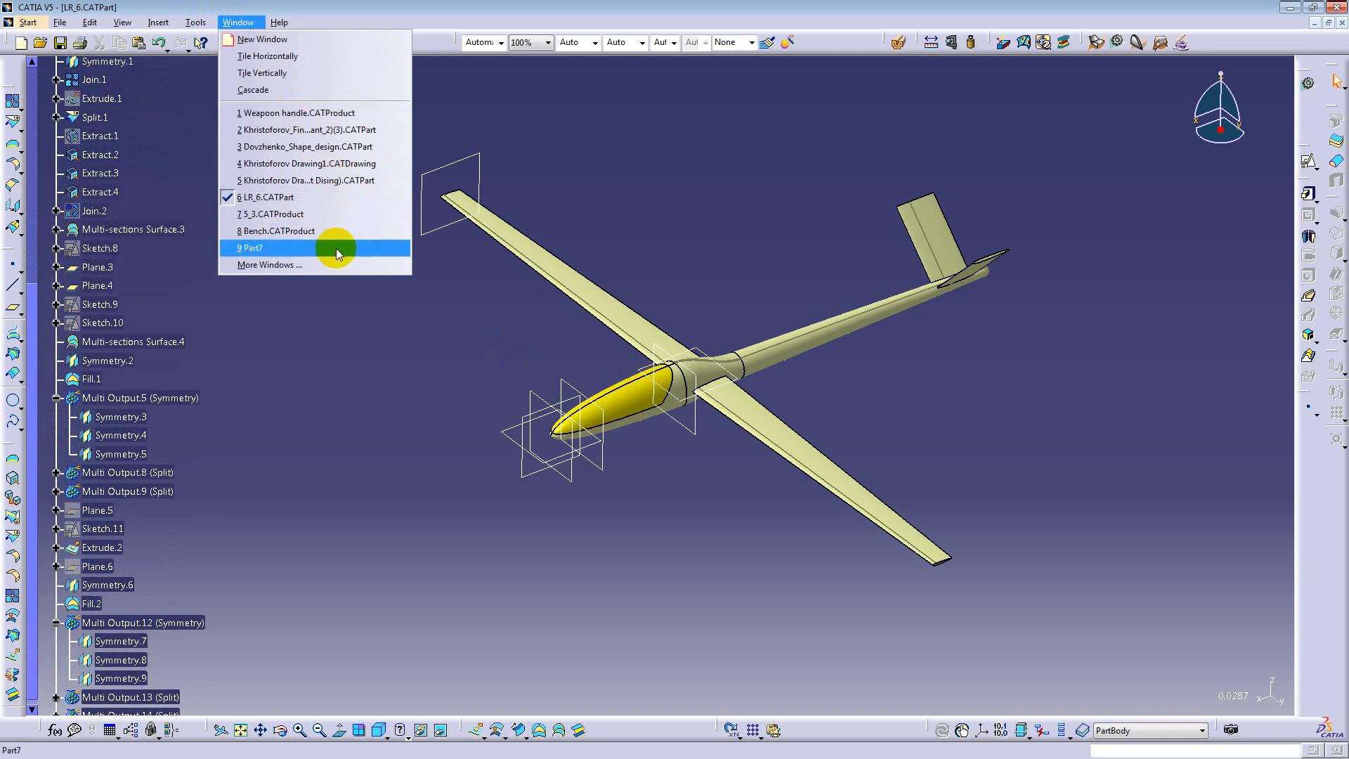
left_click(306, 268)
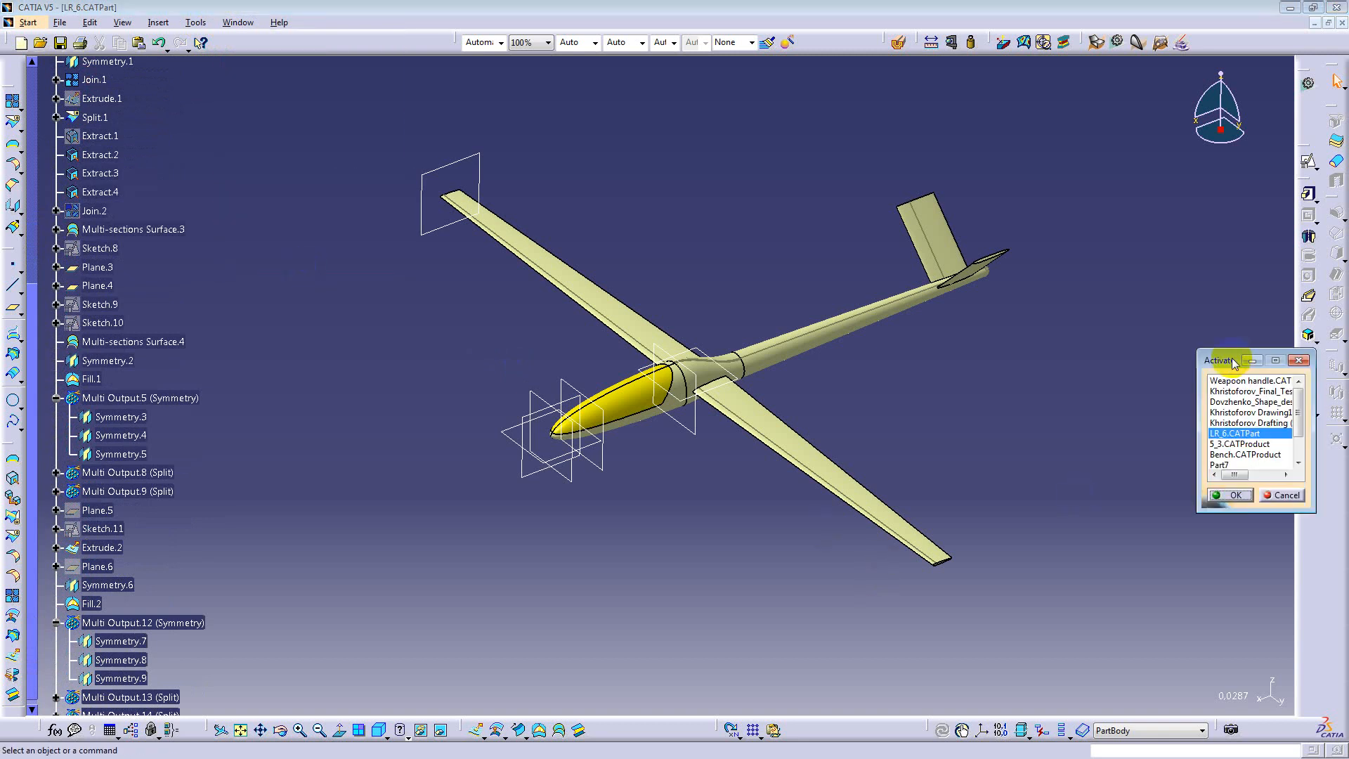
left_click_drag(1224, 349, 1224, 233)
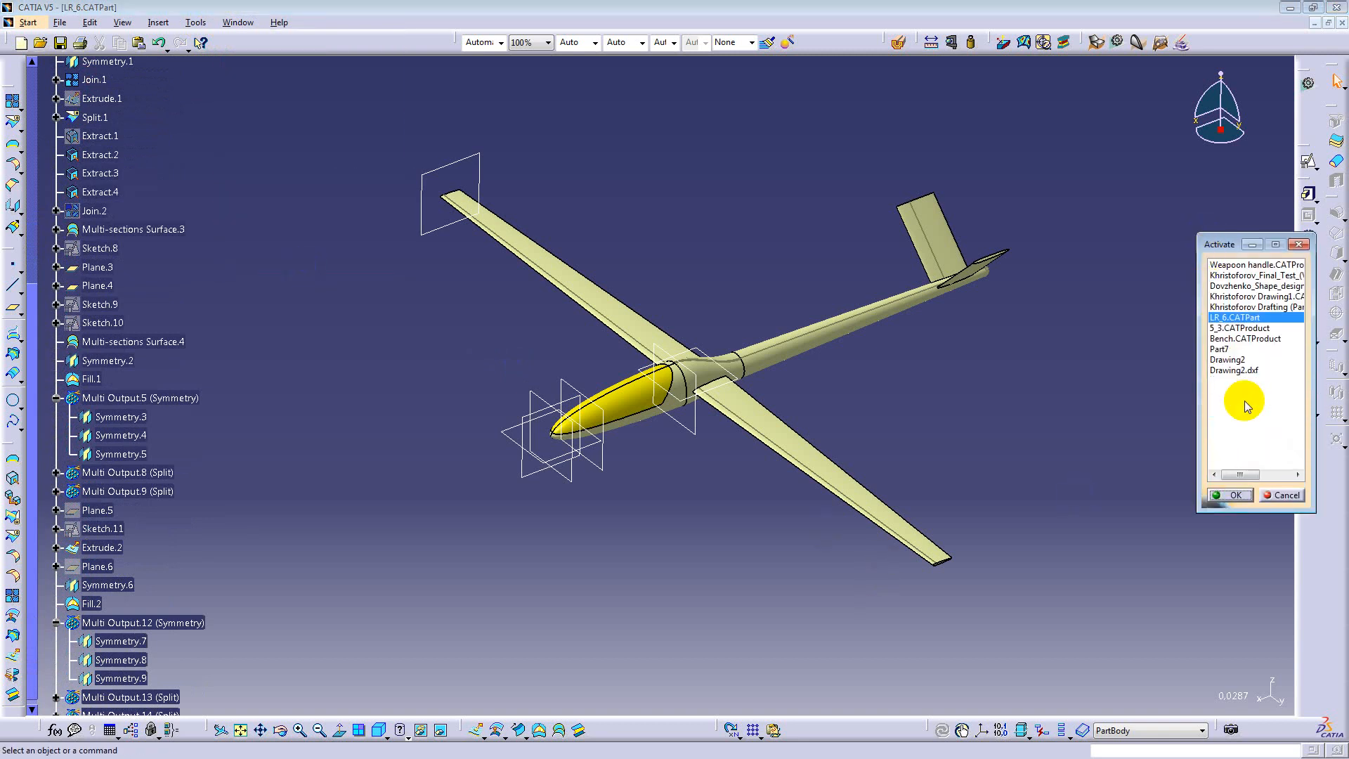
left_click(1239, 338)
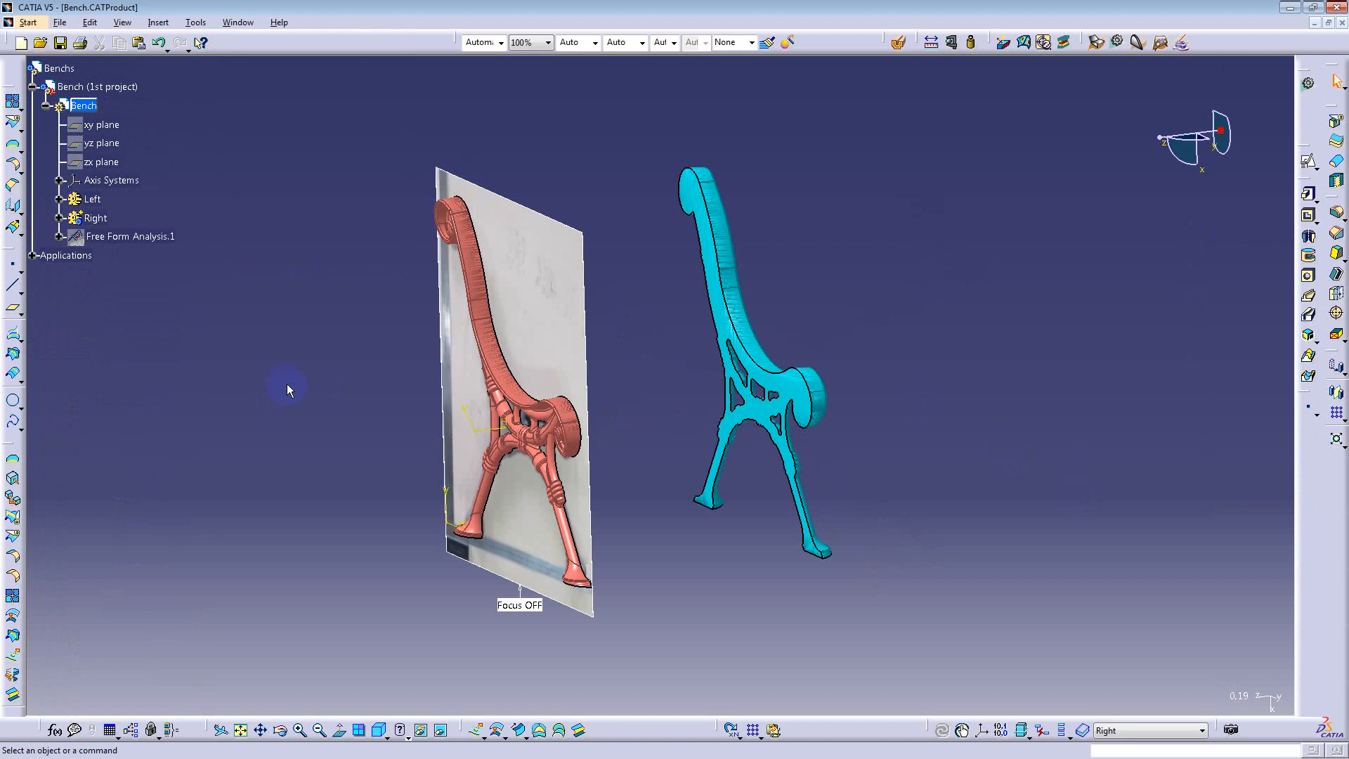
Step: Hide the Right body of the bench and view the remaining side with its reference photo
middle_click_drag(665, 413, 181, 259)
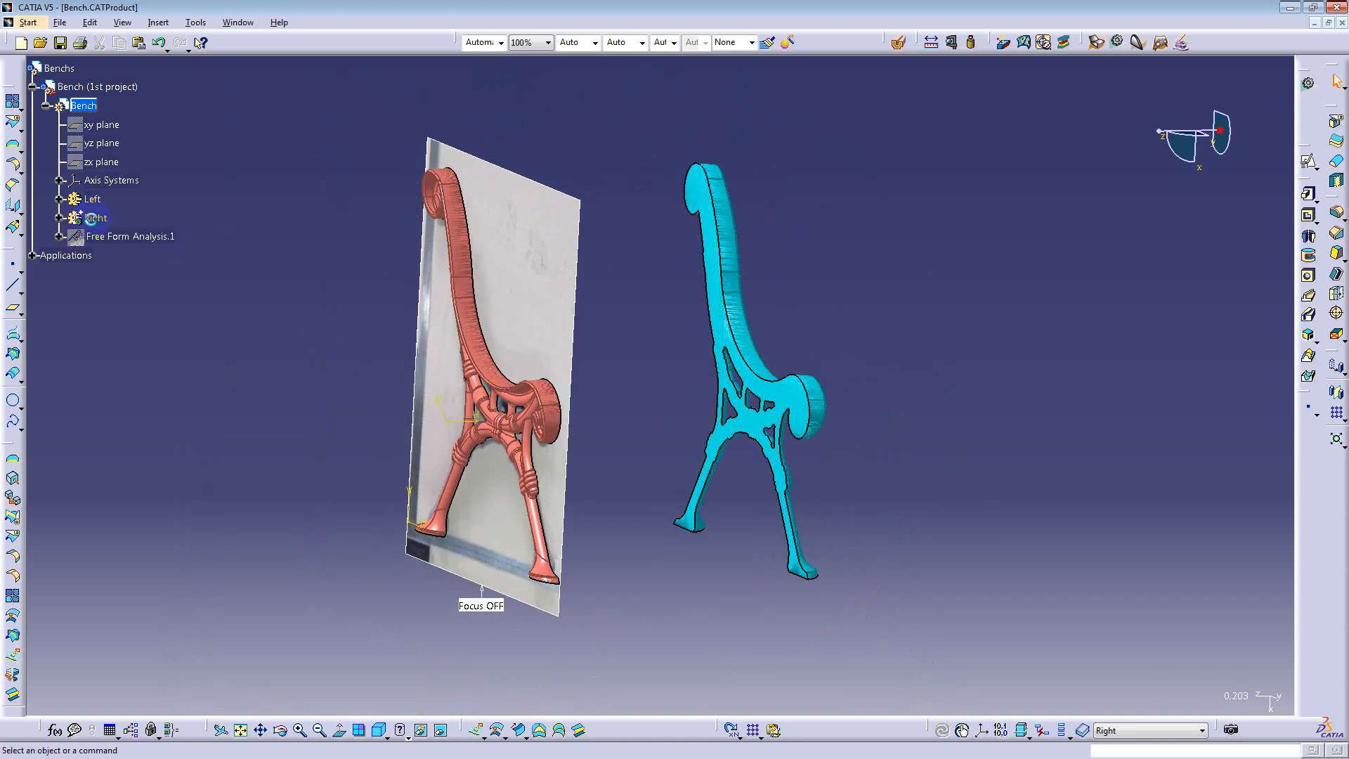
right_click(93, 219)
left_click(130, 263)
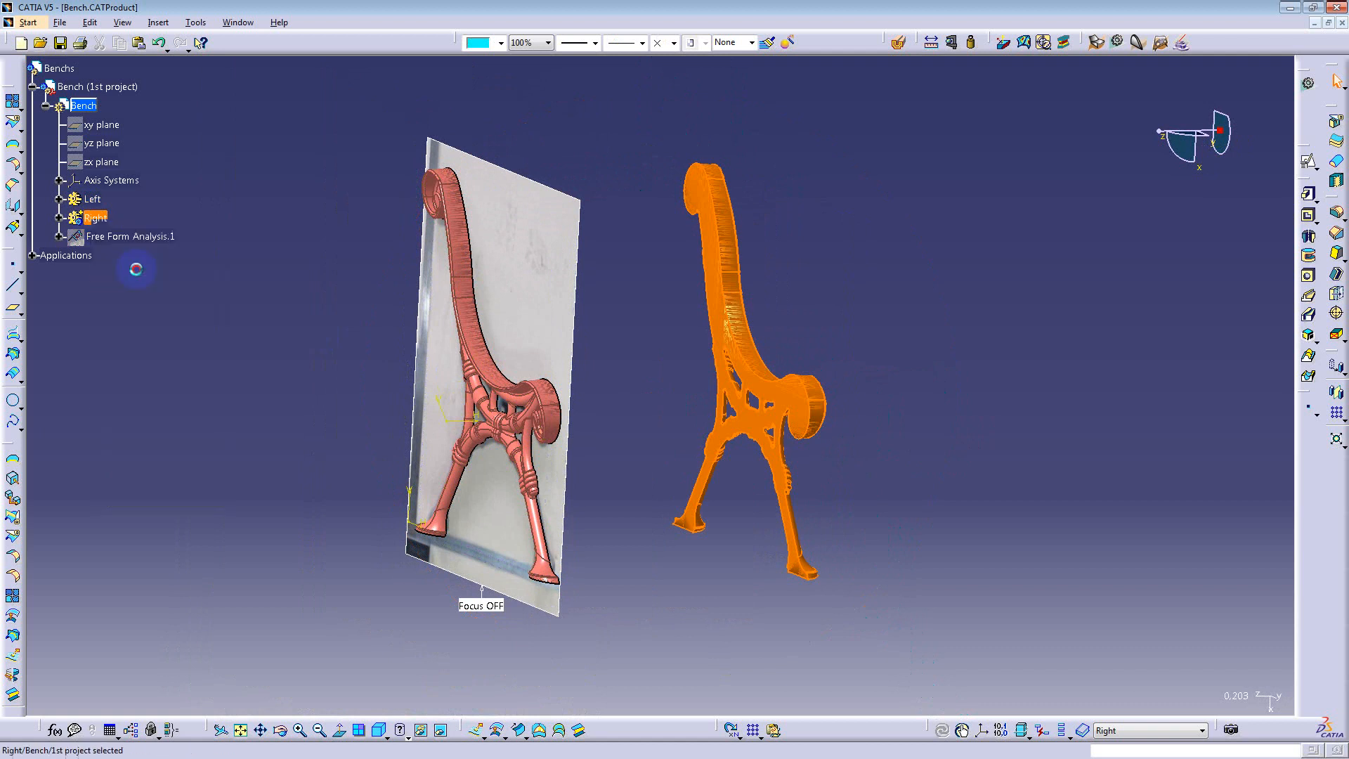
middle_click_drag(349, 410, 661, 485)
Step: Hide the Left body to examine the bench's reference photo on its own, and show the body again
right_click(92, 199)
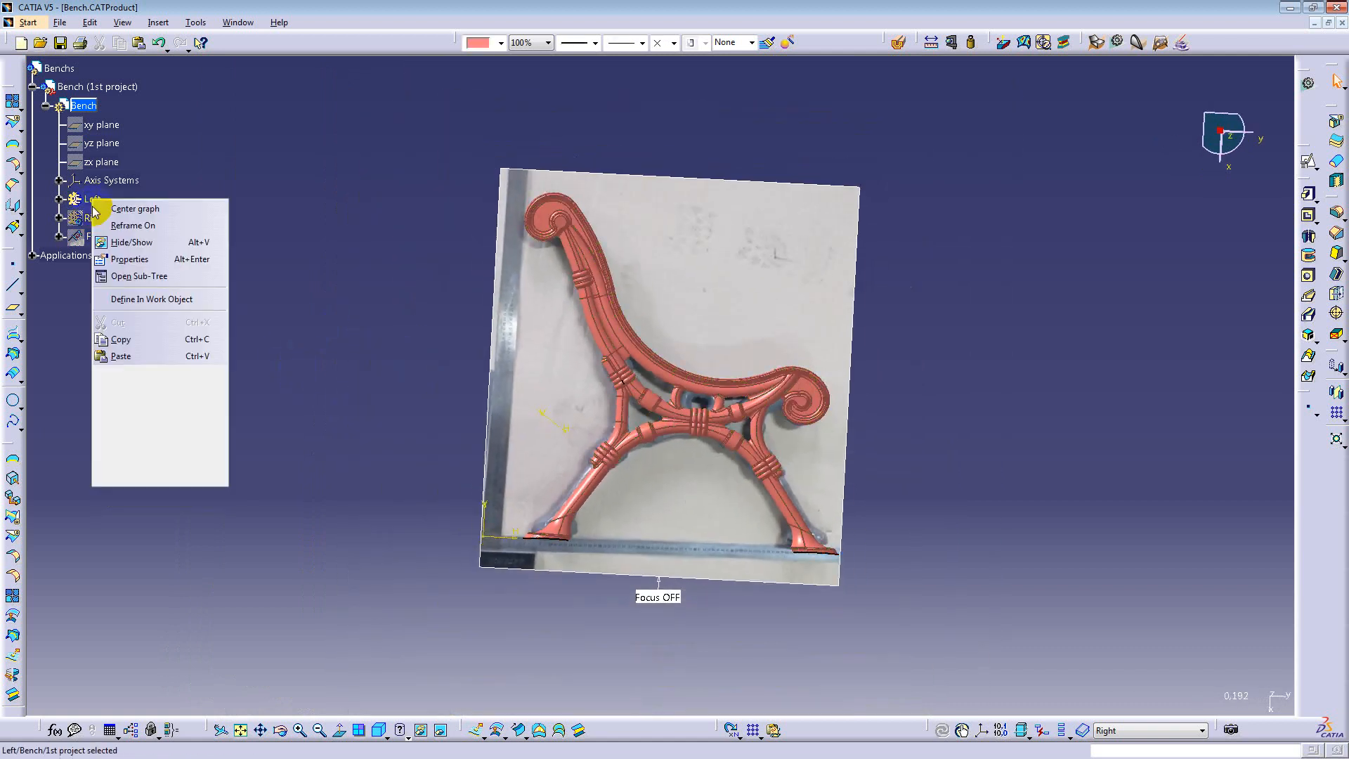
left_click(129, 242)
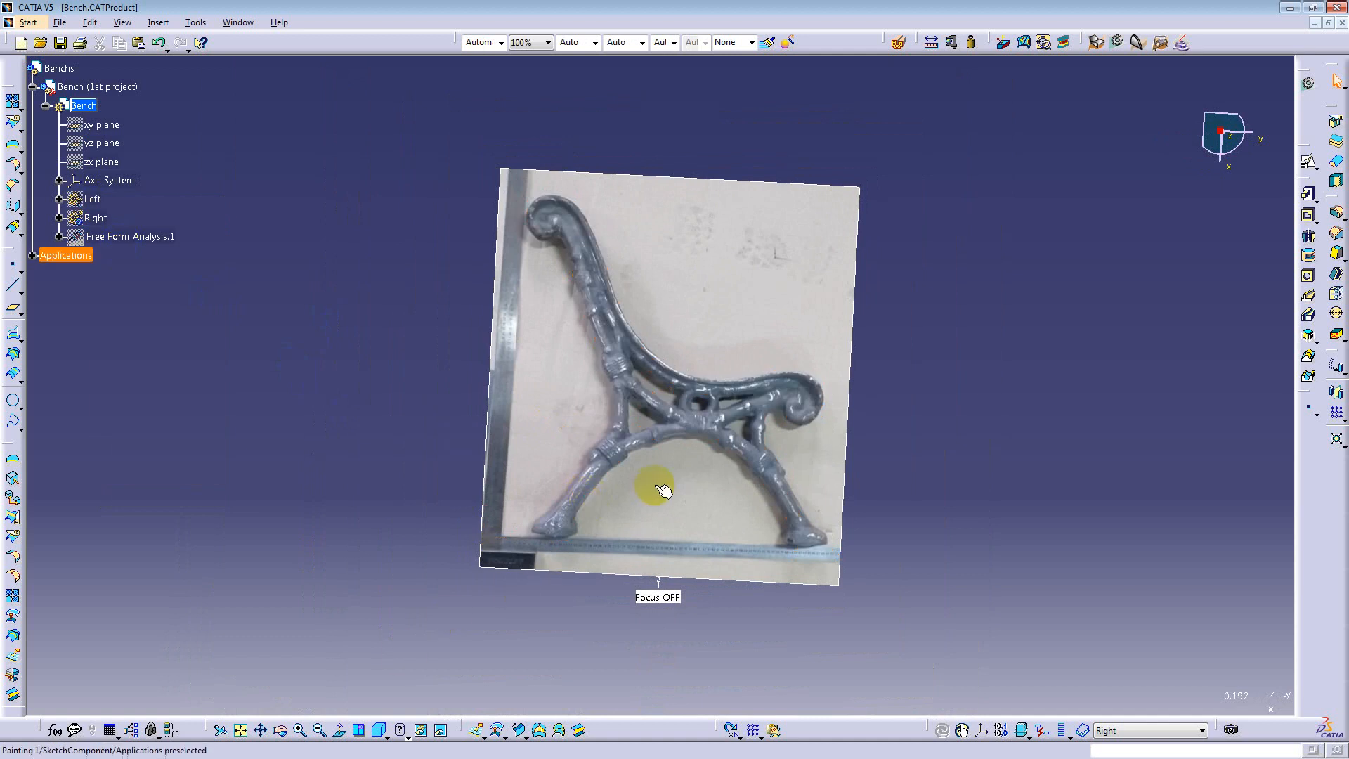
middle_click_drag(658, 490, 696, 467)
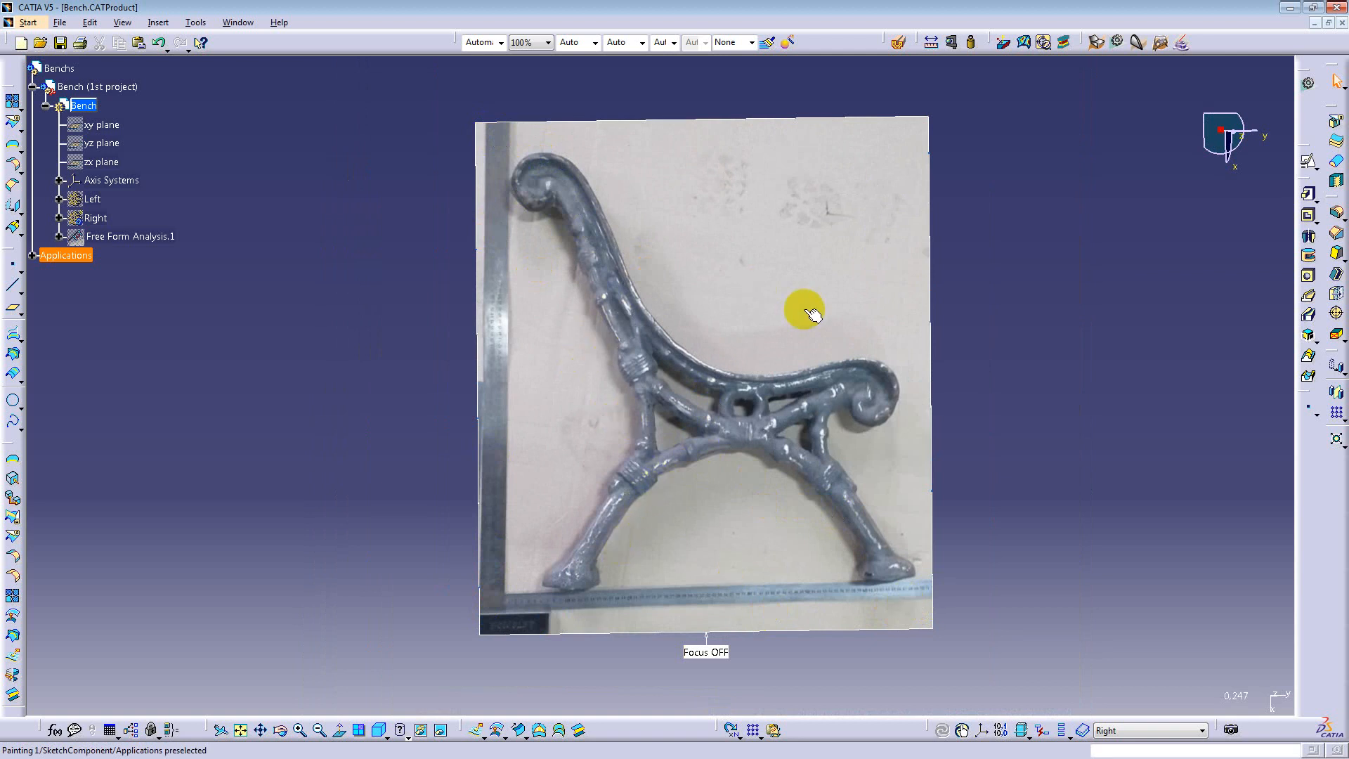
middle_click_drag(807, 304, 832, 319)
mouse_move(1138, 253)
middle_mouse_down()
mouse_move(1132, 284)
mouse_move(1122, 234)
middle_mouse_up()
right_click(92, 199)
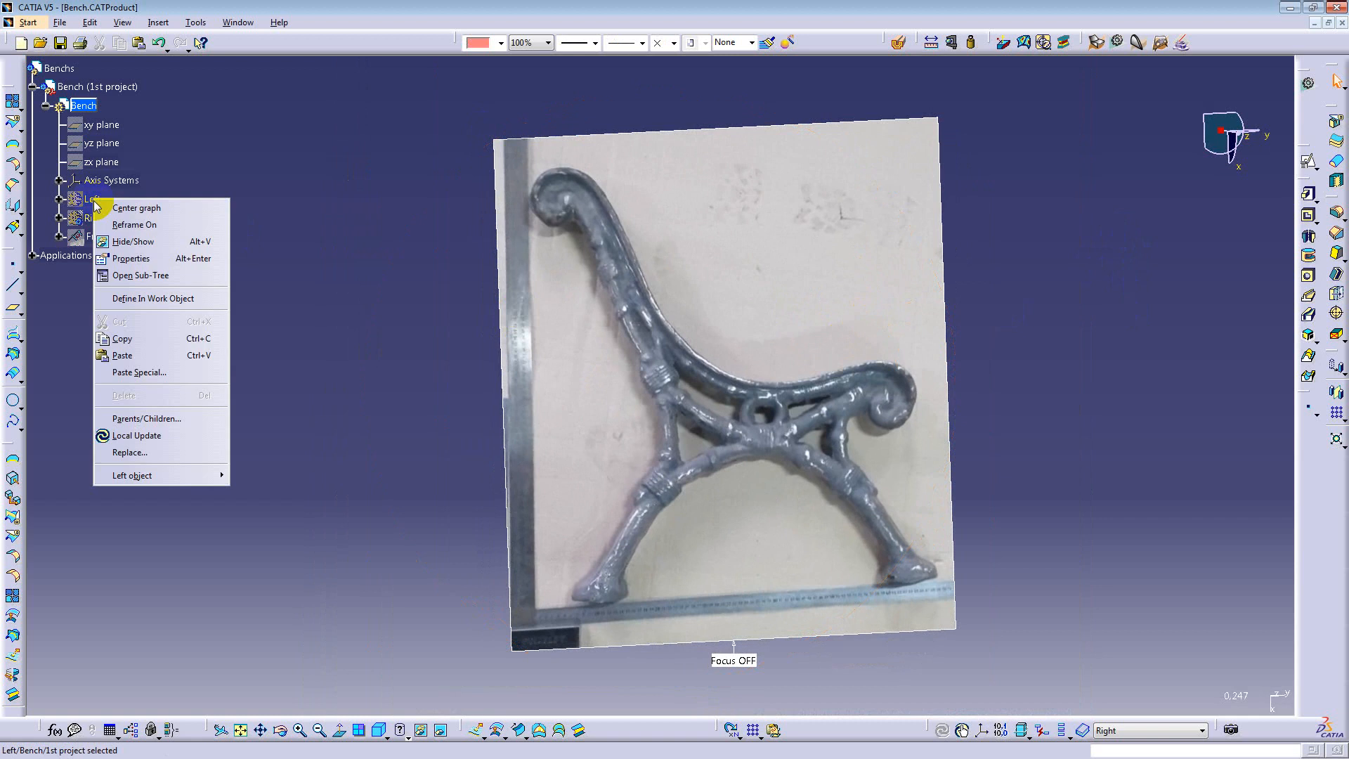
left_click(133, 242)
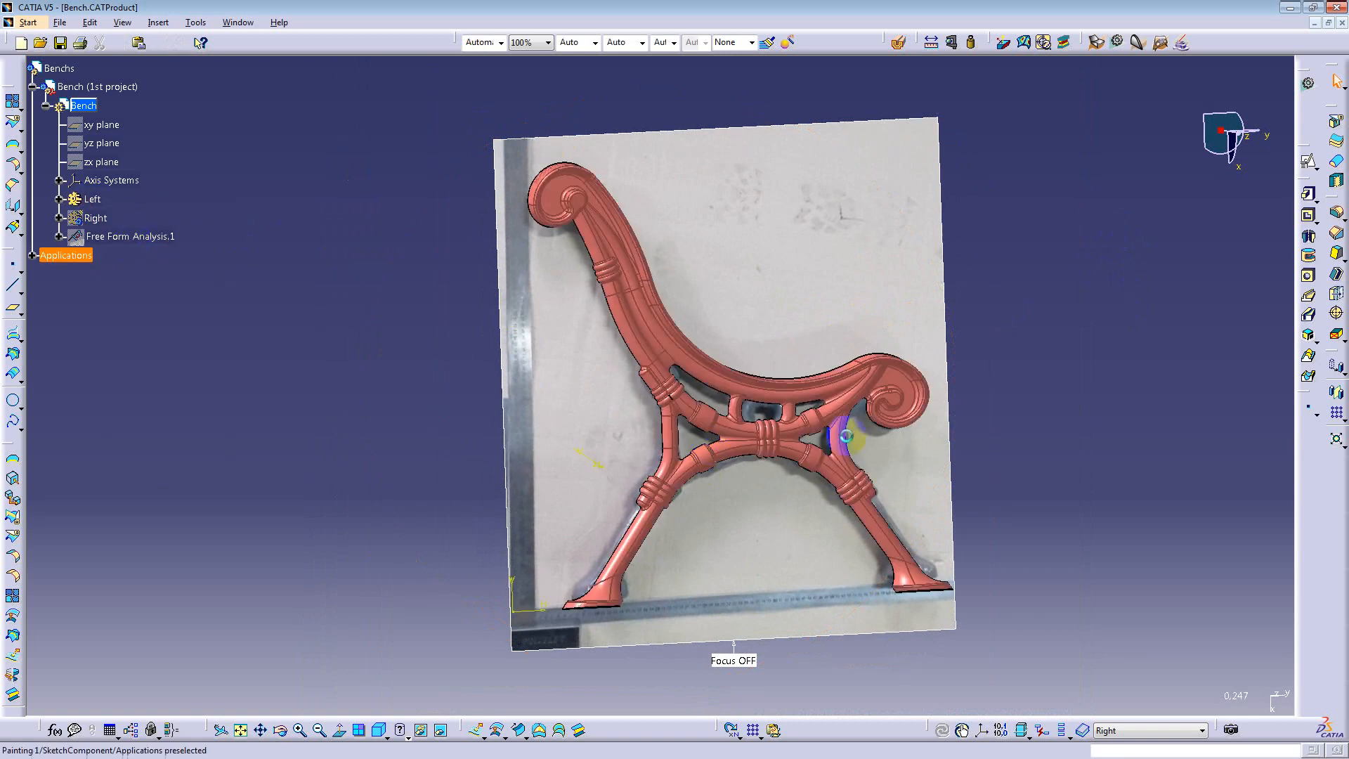
middle_click_drag(808, 445, 647, 457)
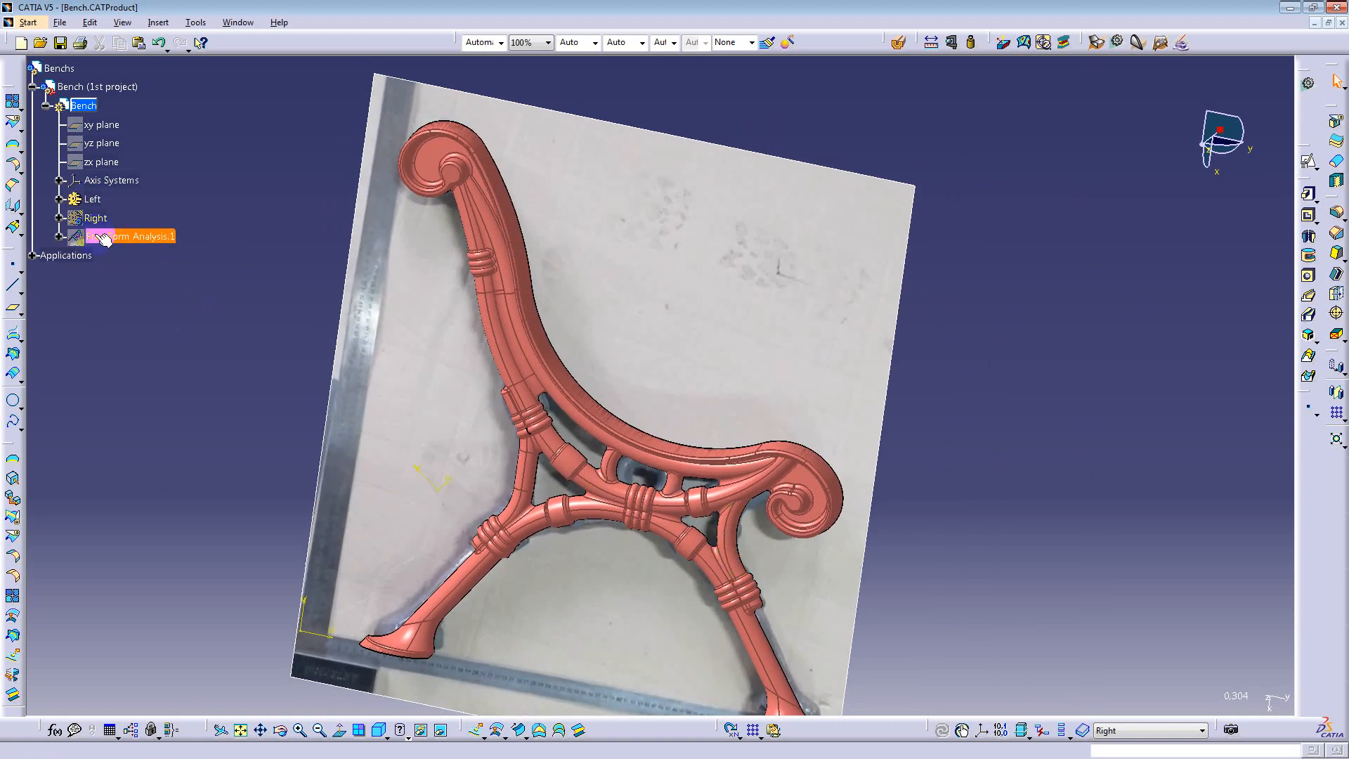
Step: Expand the Left body's feature history and hide its Tessellation.1 feature
left_click(59, 199)
scroll(240, 310, "down", 10)
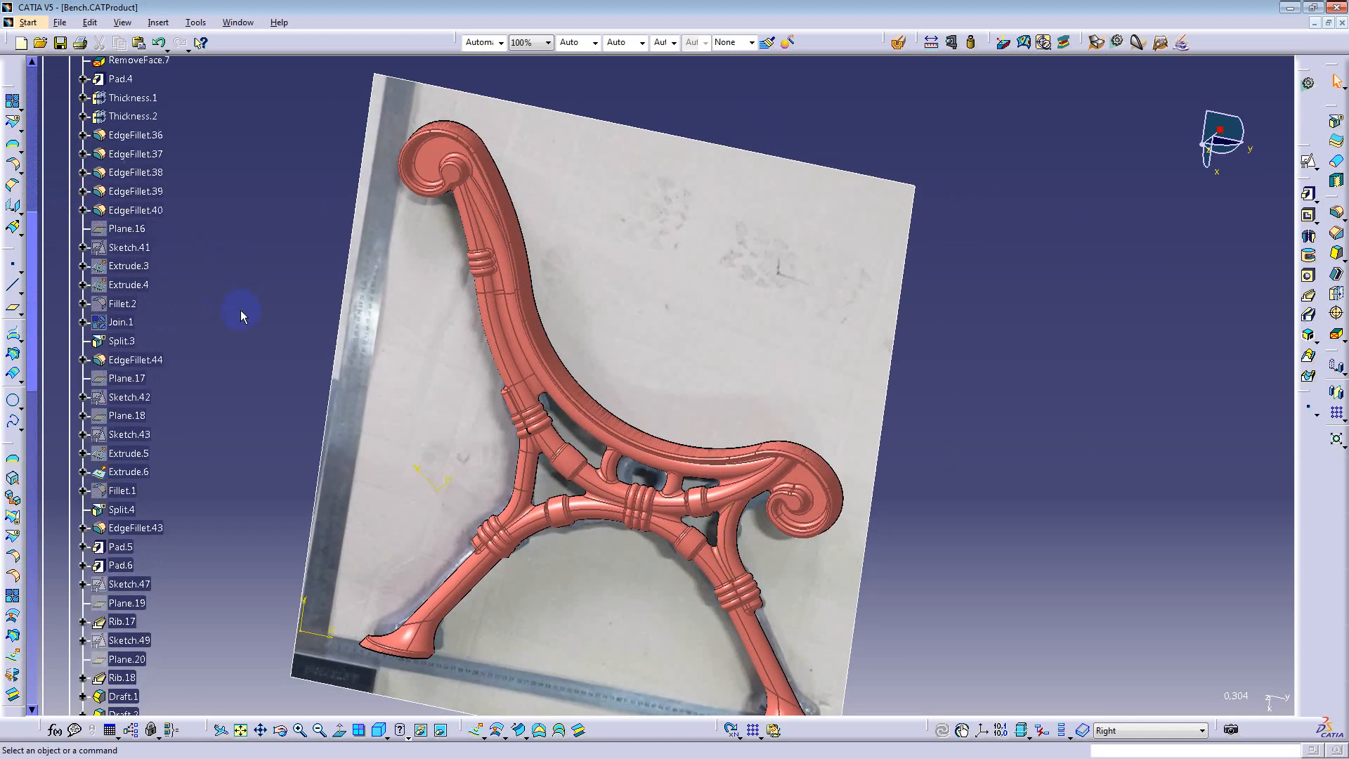
scroll(239, 310, "down", 15)
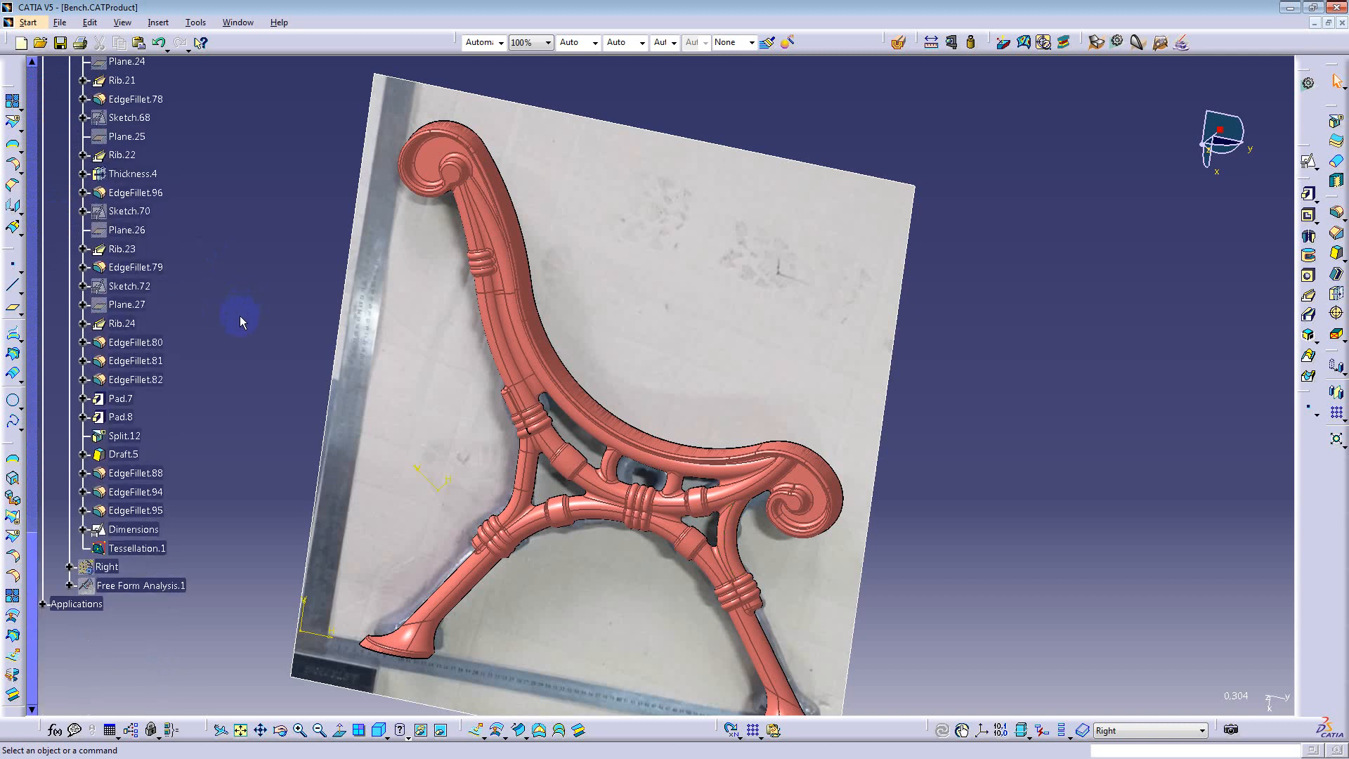
right_click(137, 548)
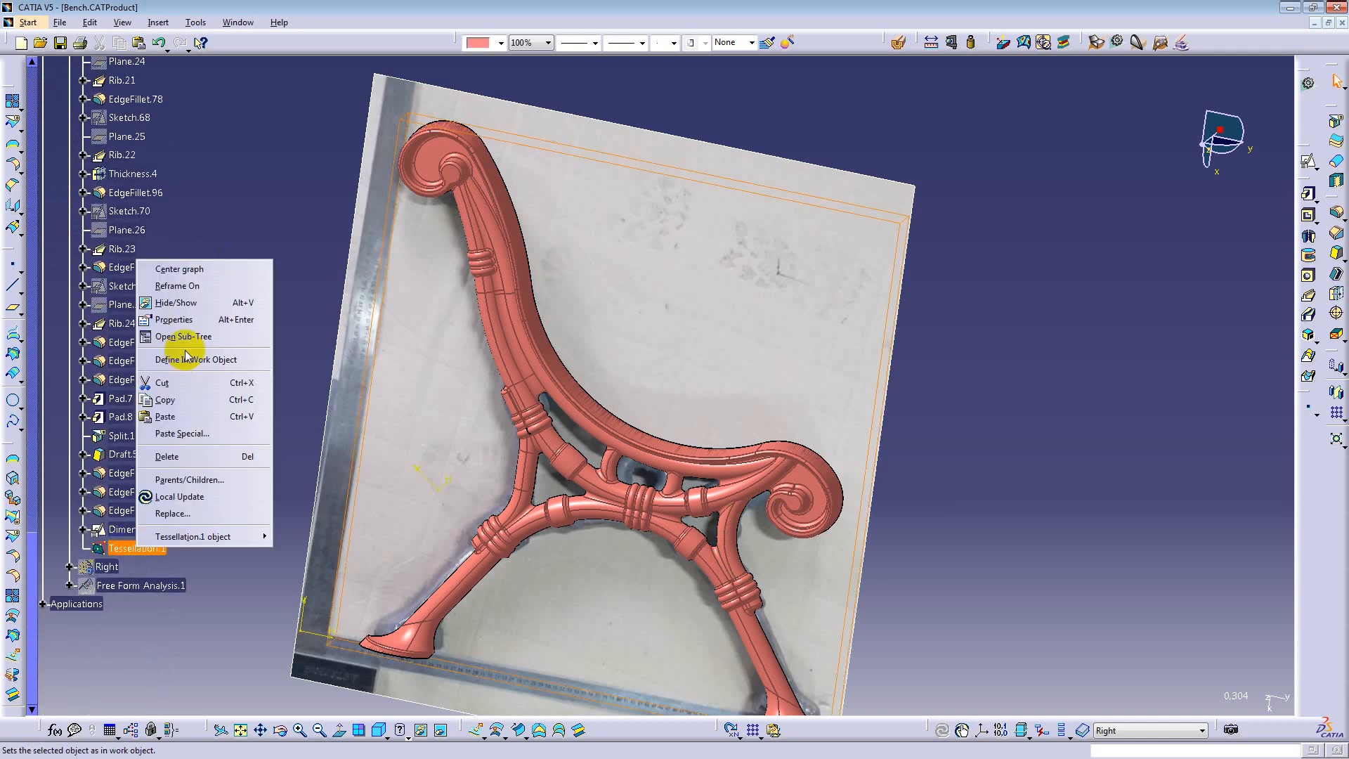
left_click(172, 303)
middle_click_drag(654, 406, 593, 352)
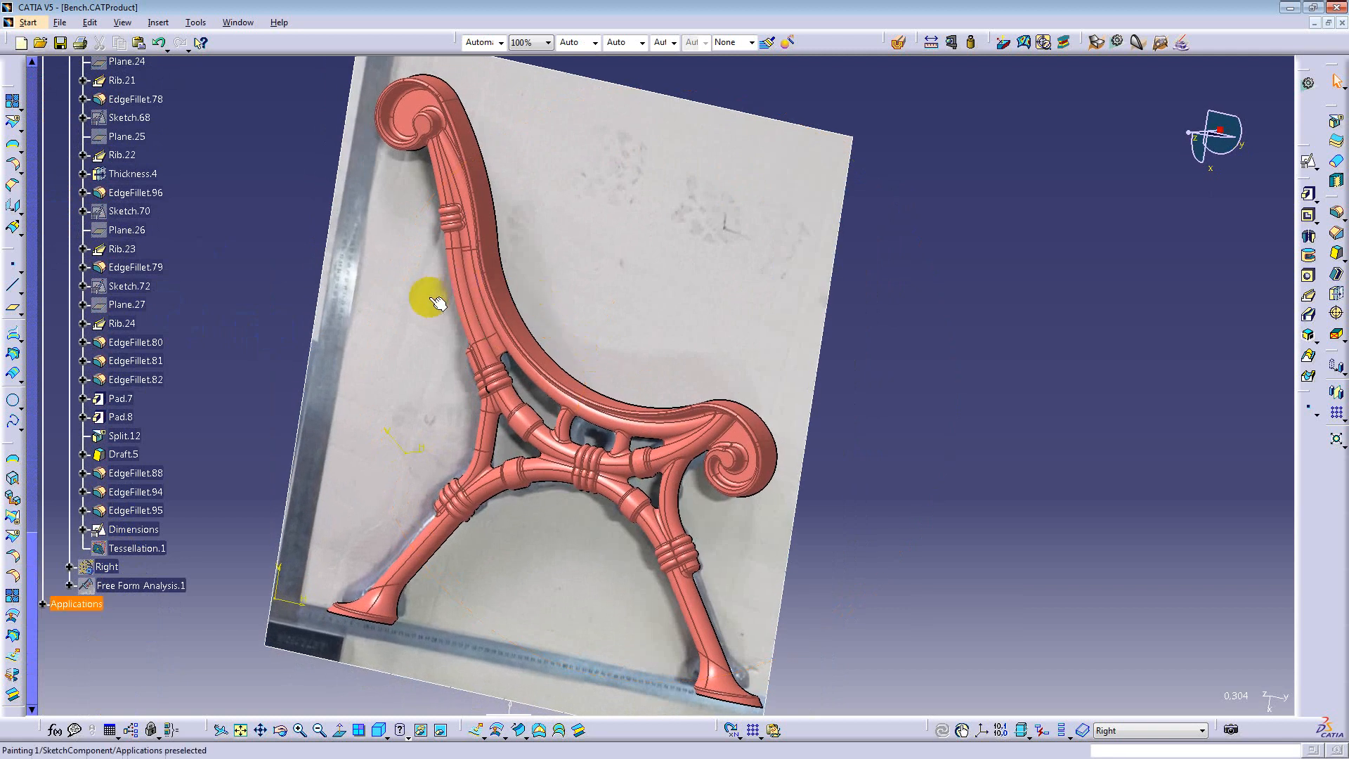
scroll(213, 416, "up", 10)
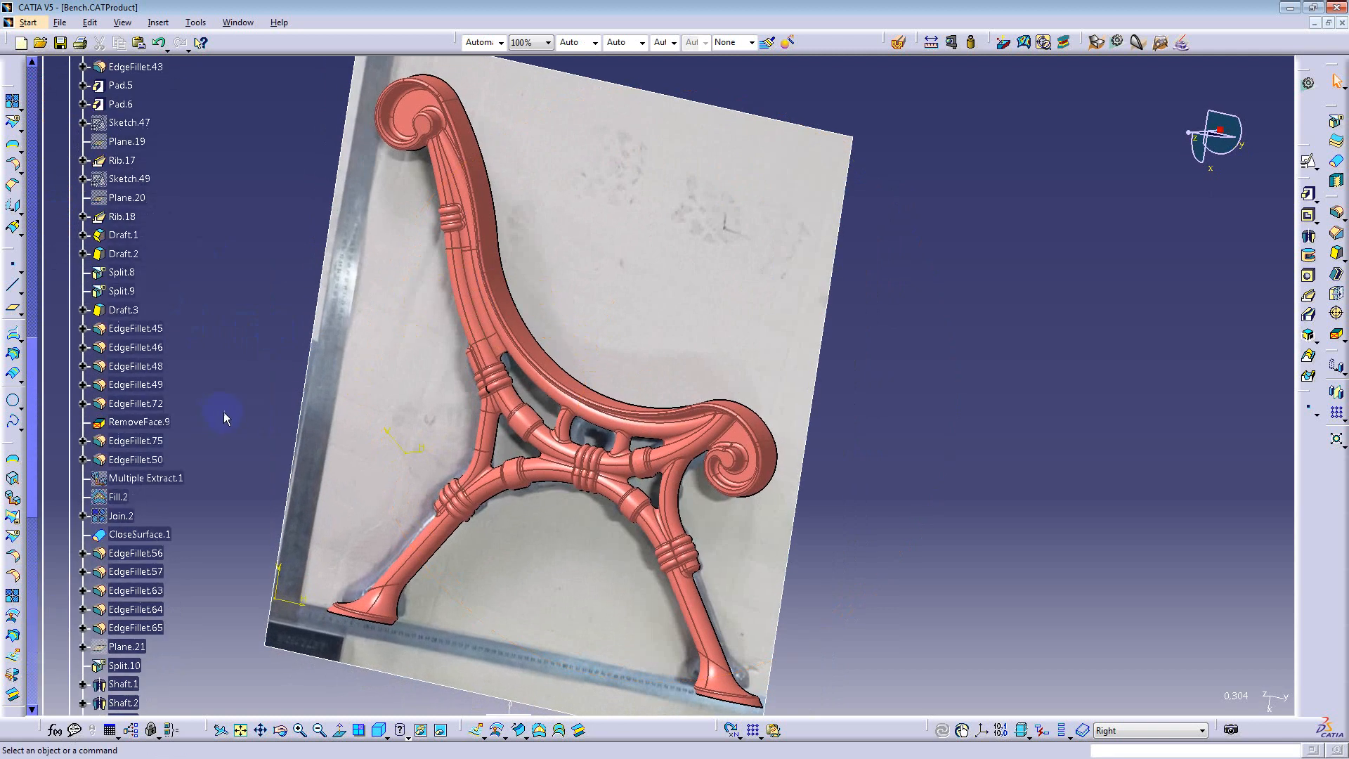
mouse_move(699, 386)
middle_mouse_down()
mouse_move(570, 386)
mouse_move(450, 366)
mouse_move(313, 301)
mouse_move(280, 305)
mouse_move(605, 383)
mouse_move(679, 385)
middle_mouse_up()
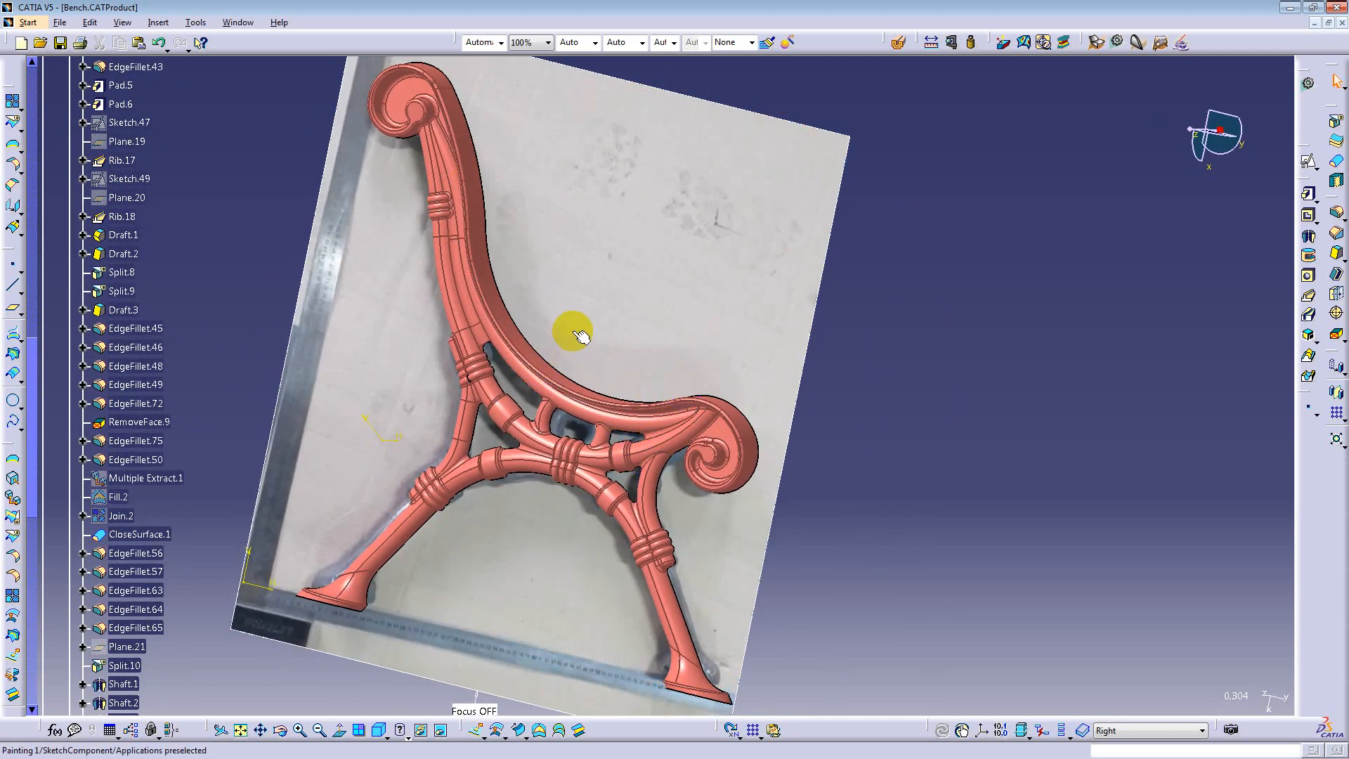
middle_click_drag(536, 340, 497, 316)
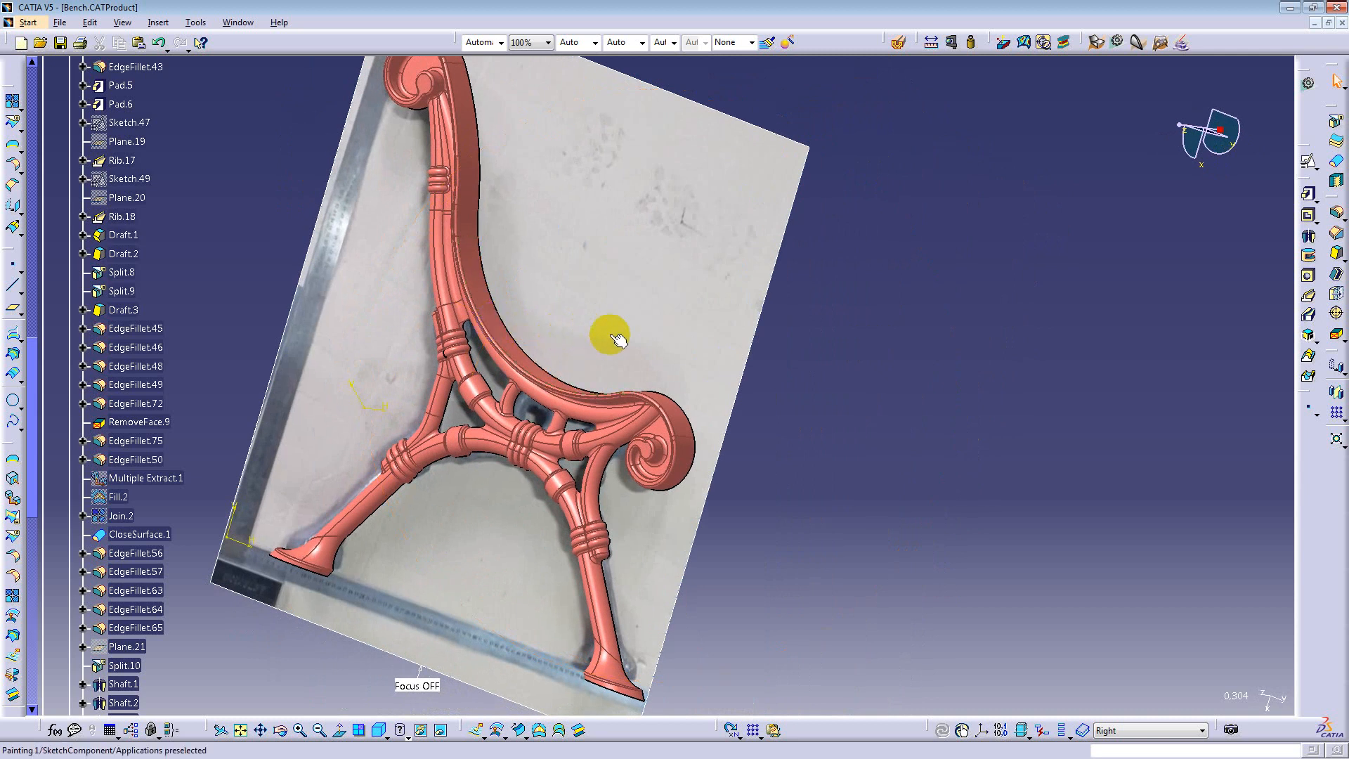
Step: Collapse the Left body's feature history and show the Right body of the bench again
middle_click_drag(609, 334, 606, 401)
scroll(242, 326, "up", 12)
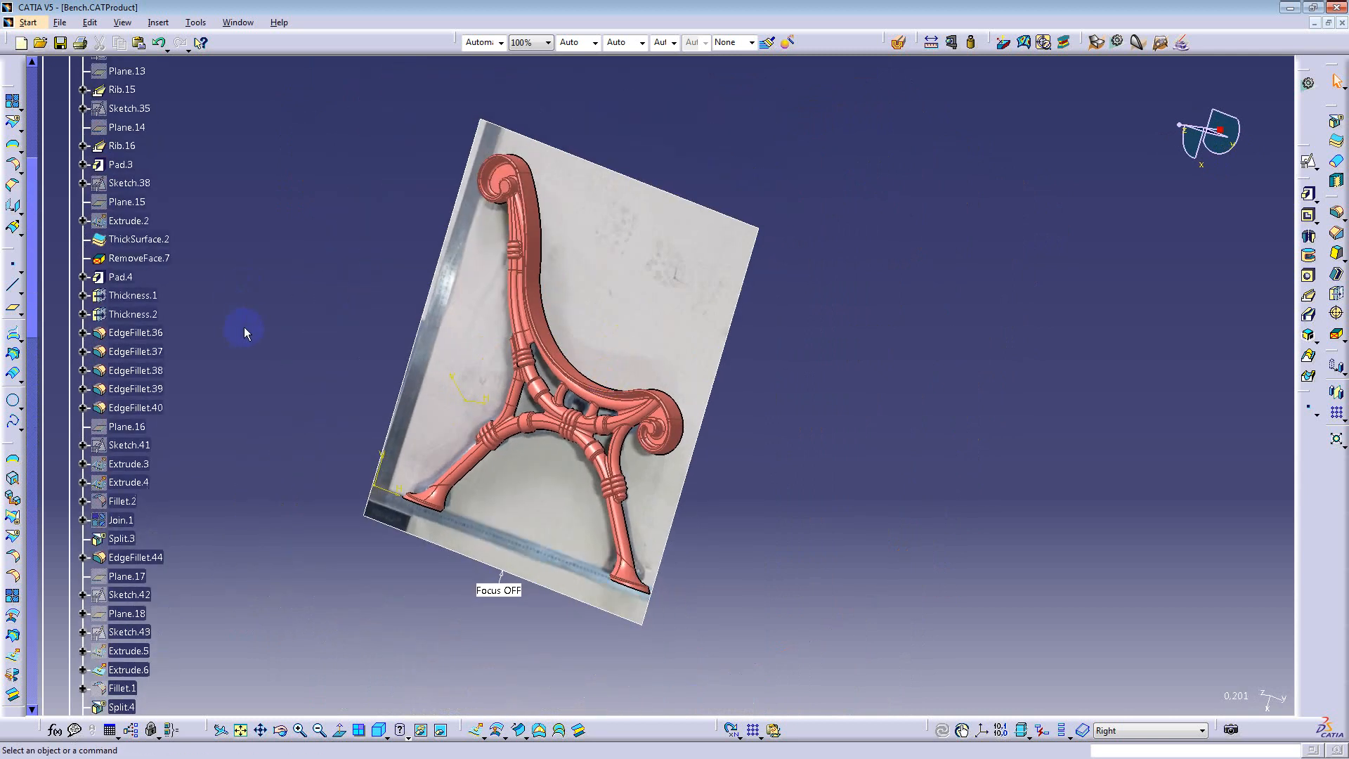
left_click(70, 128)
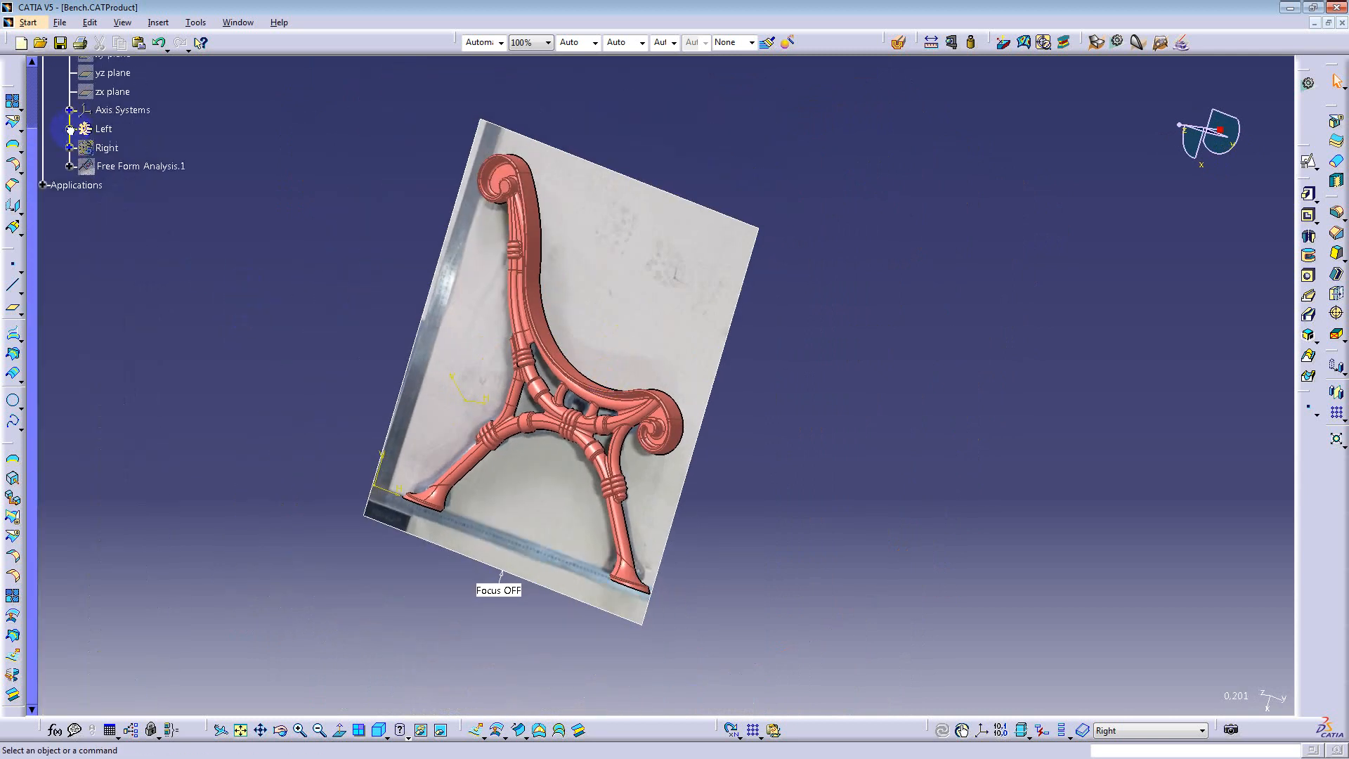
right_click(106, 148)
left_click(143, 197)
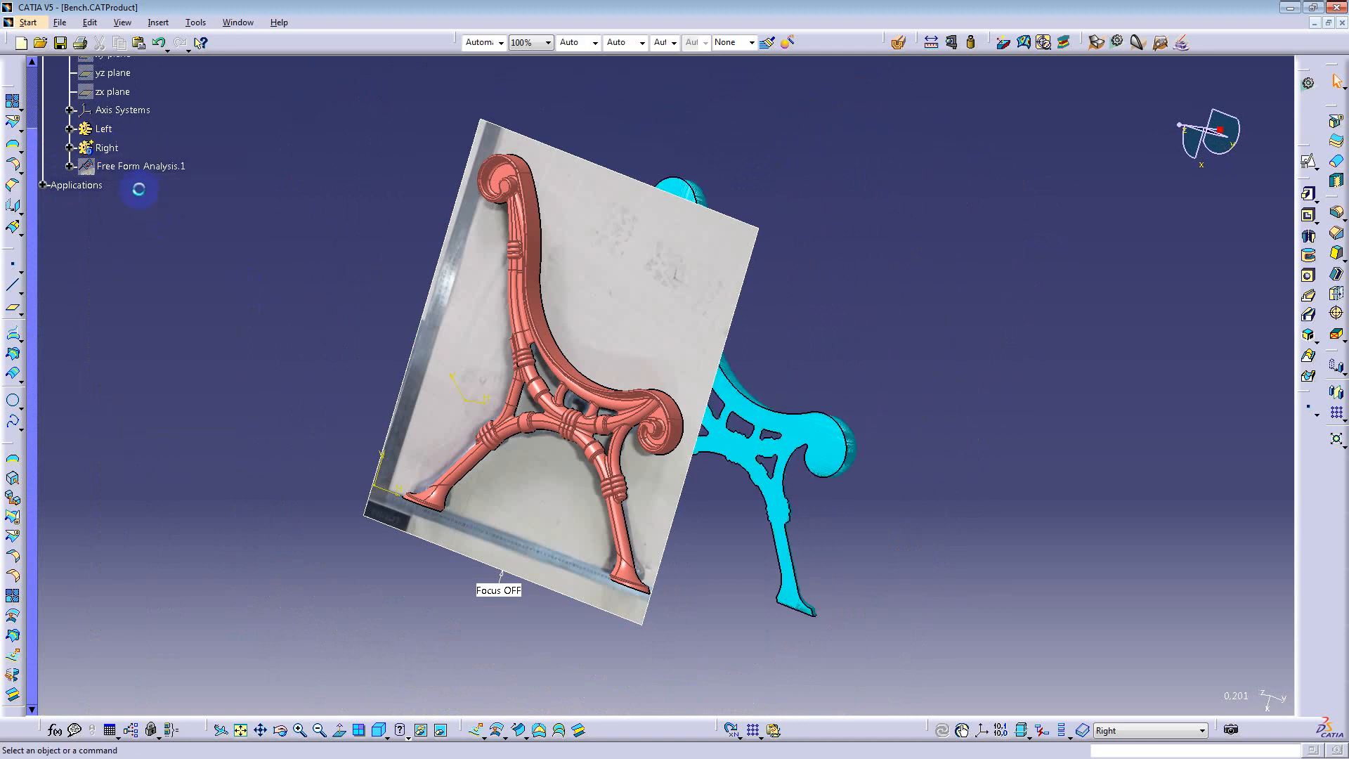
Step: Hide the reference photo stored under Applications and view both bench sides without it
right_click(62, 187)
left_click(130, 234)
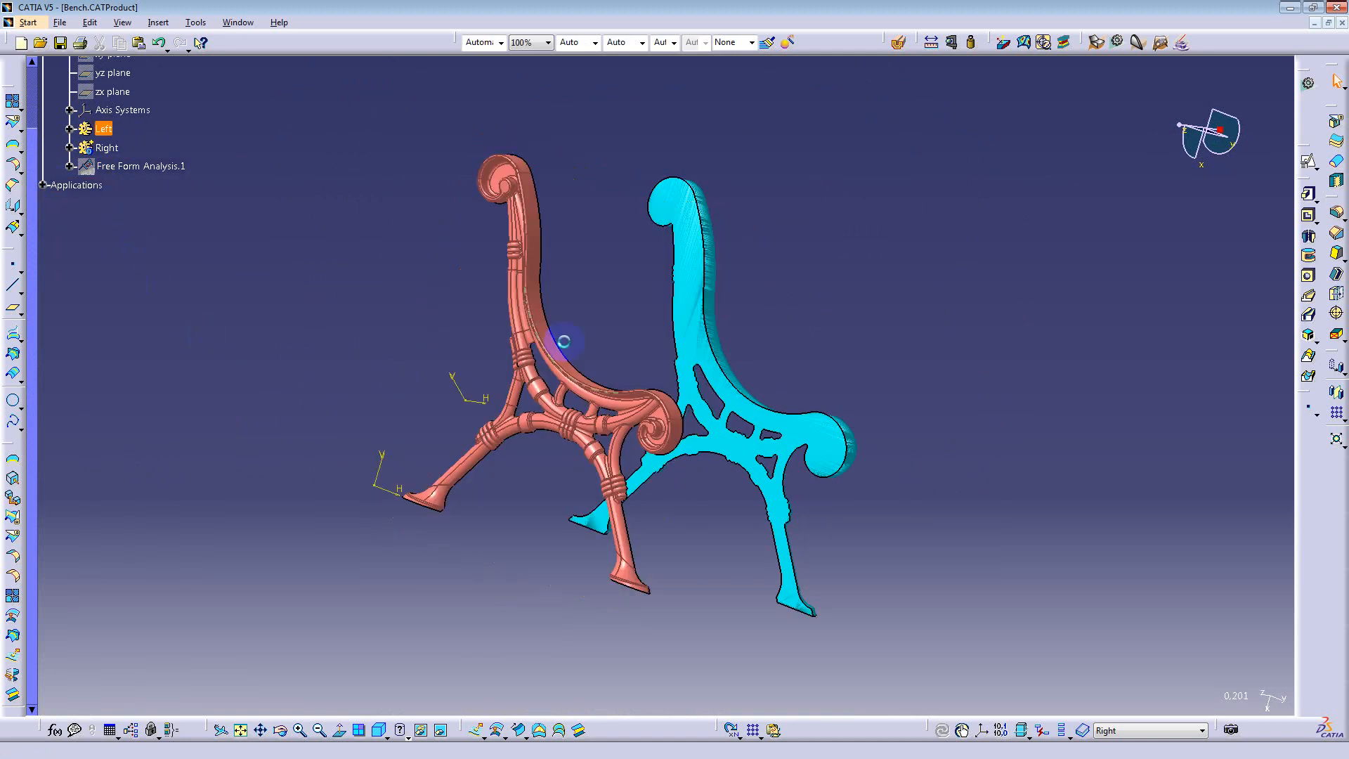
middle_click_drag(563, 340, 329, 378)
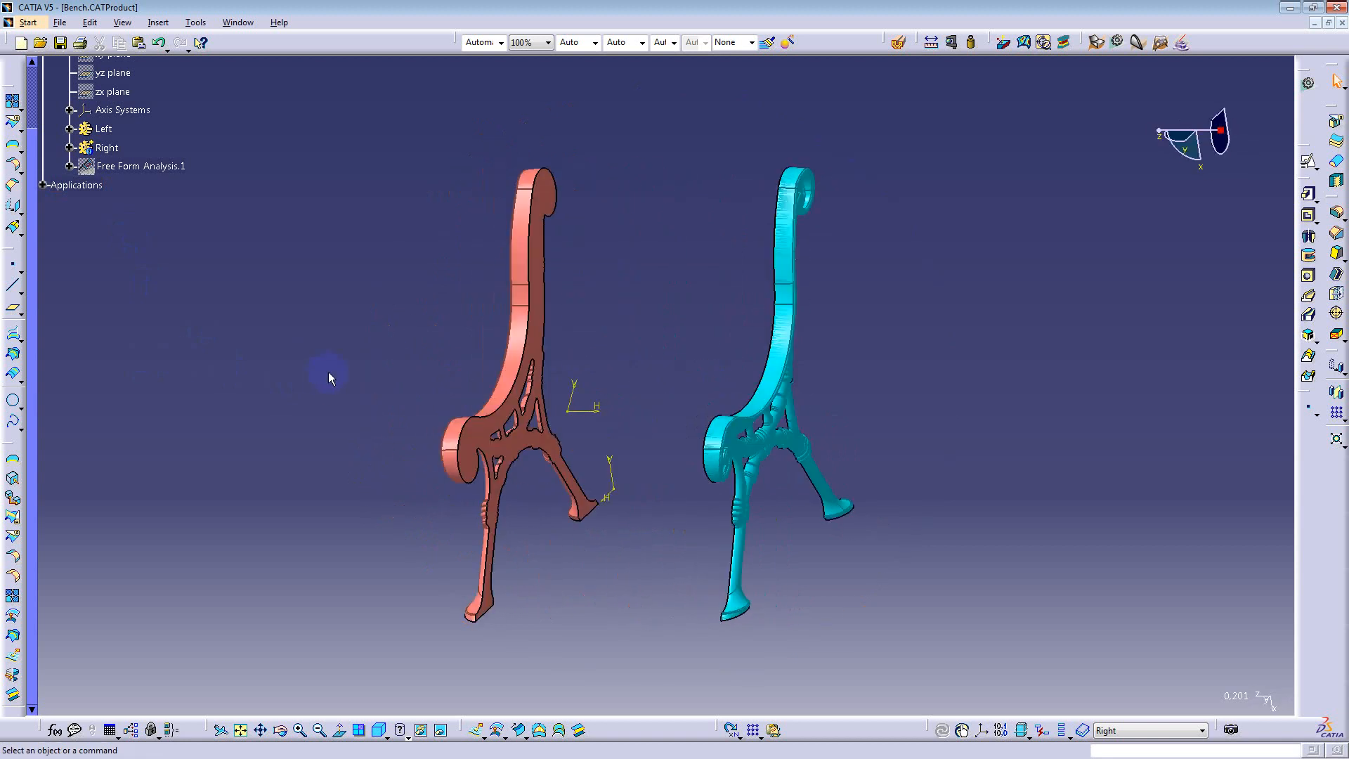
Step: Find the Assembly designe test 2 CATProduct among all open documents, activate it and view the riveted assembly
left_click(248, 21)
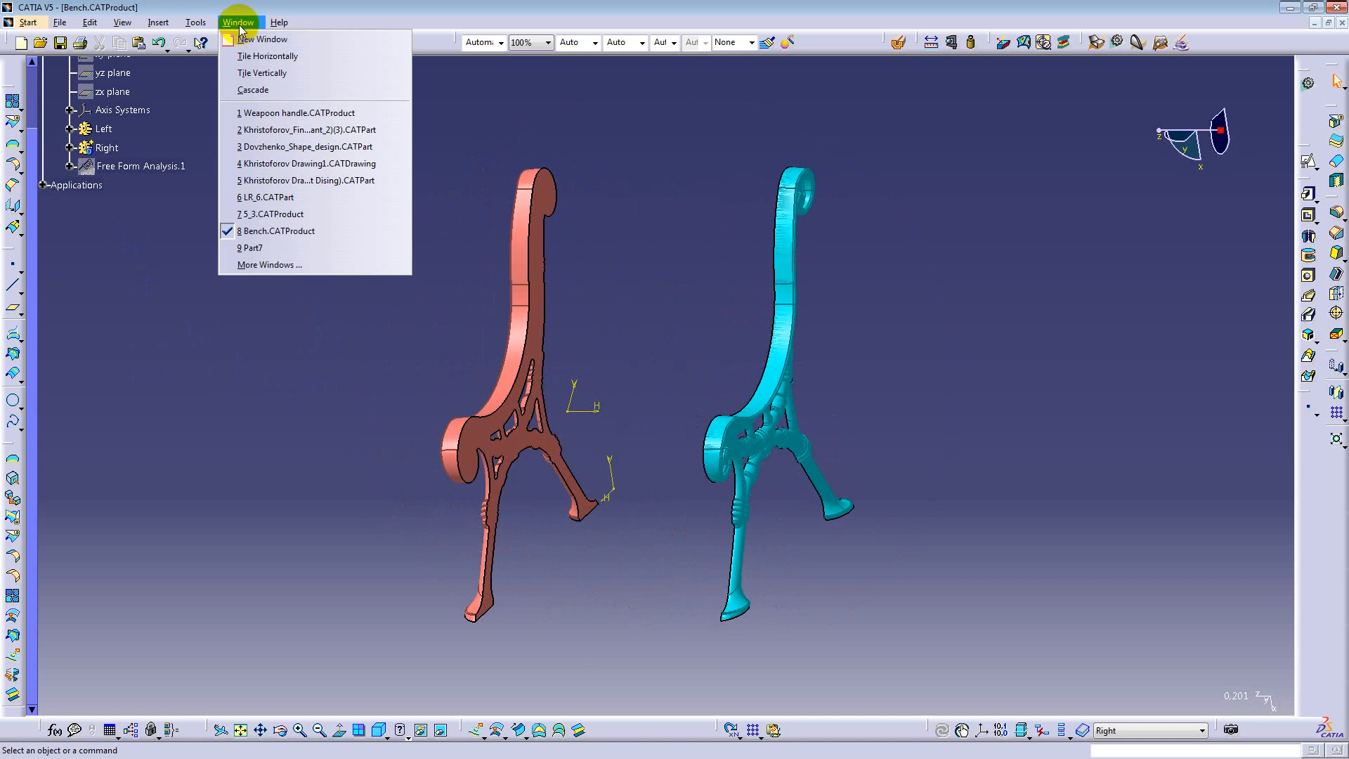
left_click(290, 266)
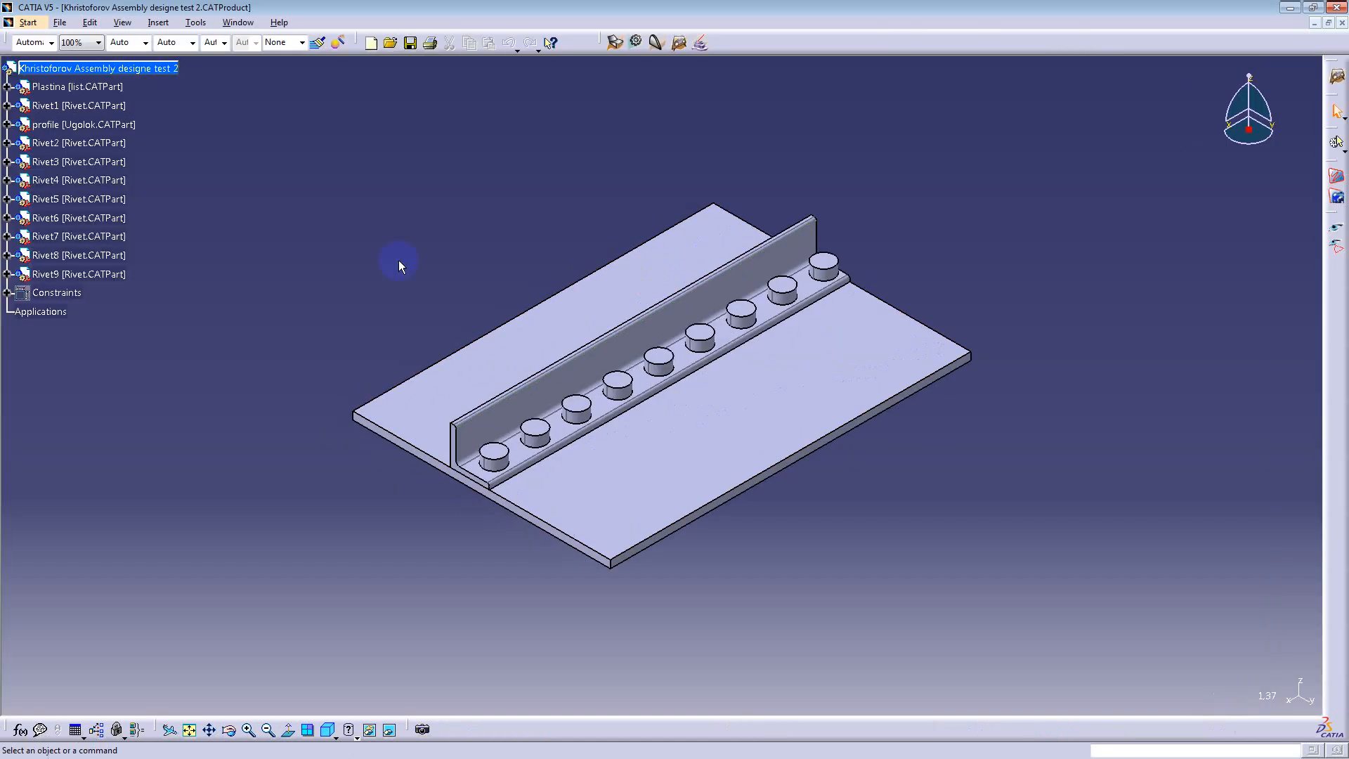
middle_click_drag(801, 482, 825, 416)
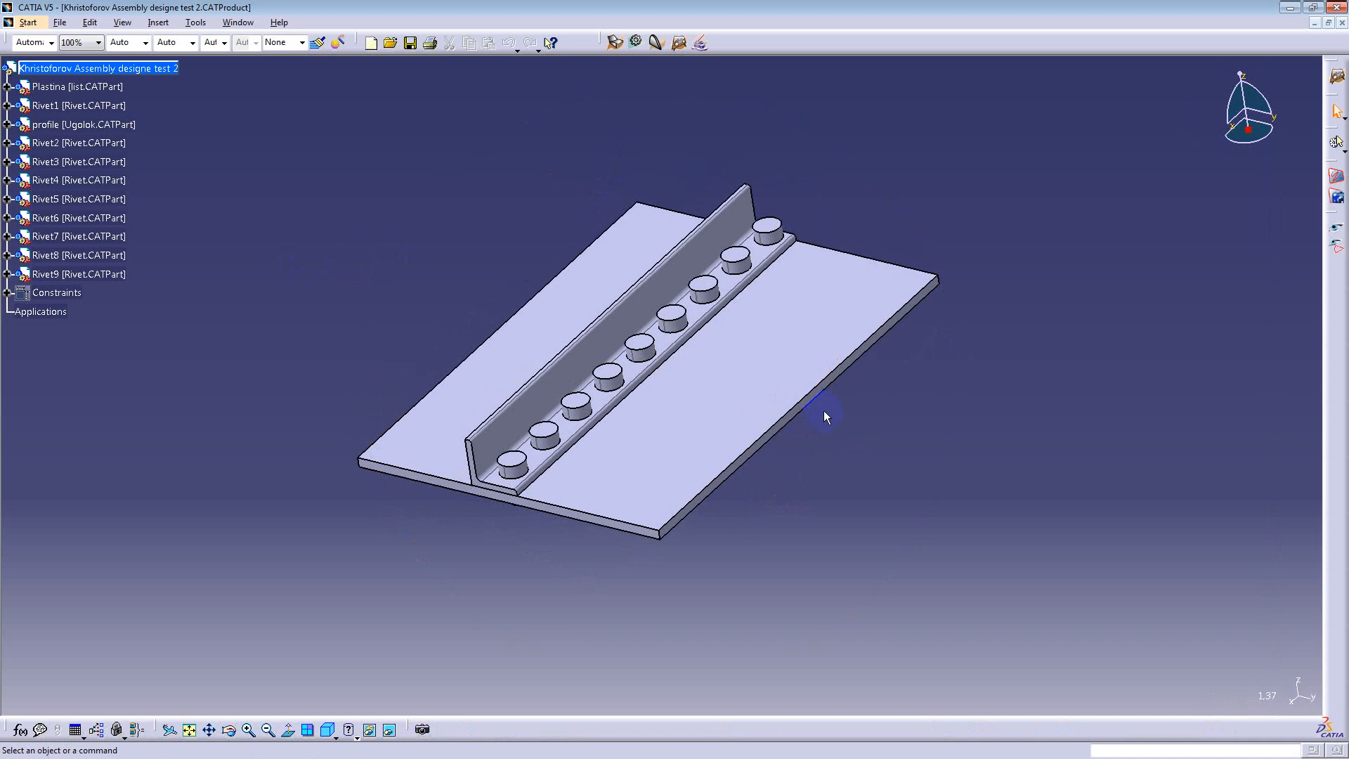
Step: Switch the representations of the whole riveted assembly to Design Mode
double_click(564, 291)
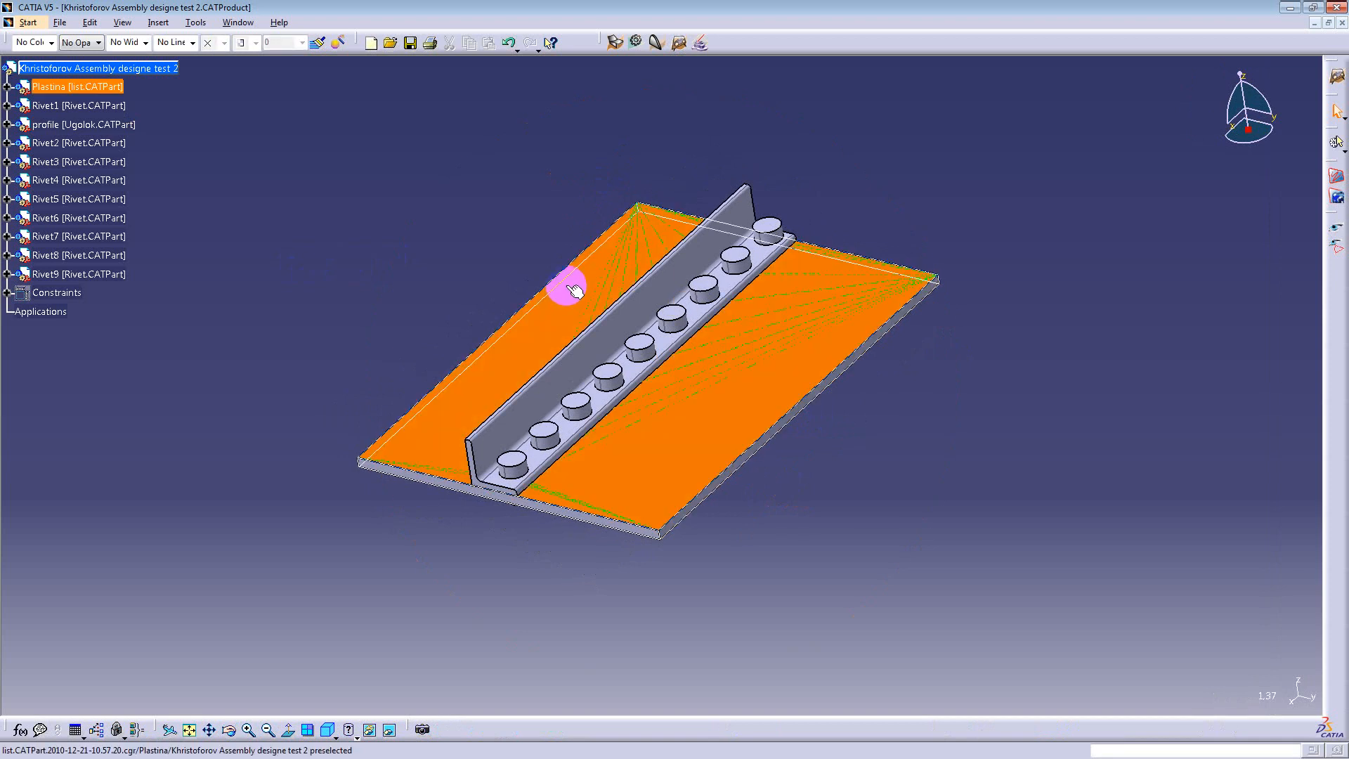
left_click(695, 274)
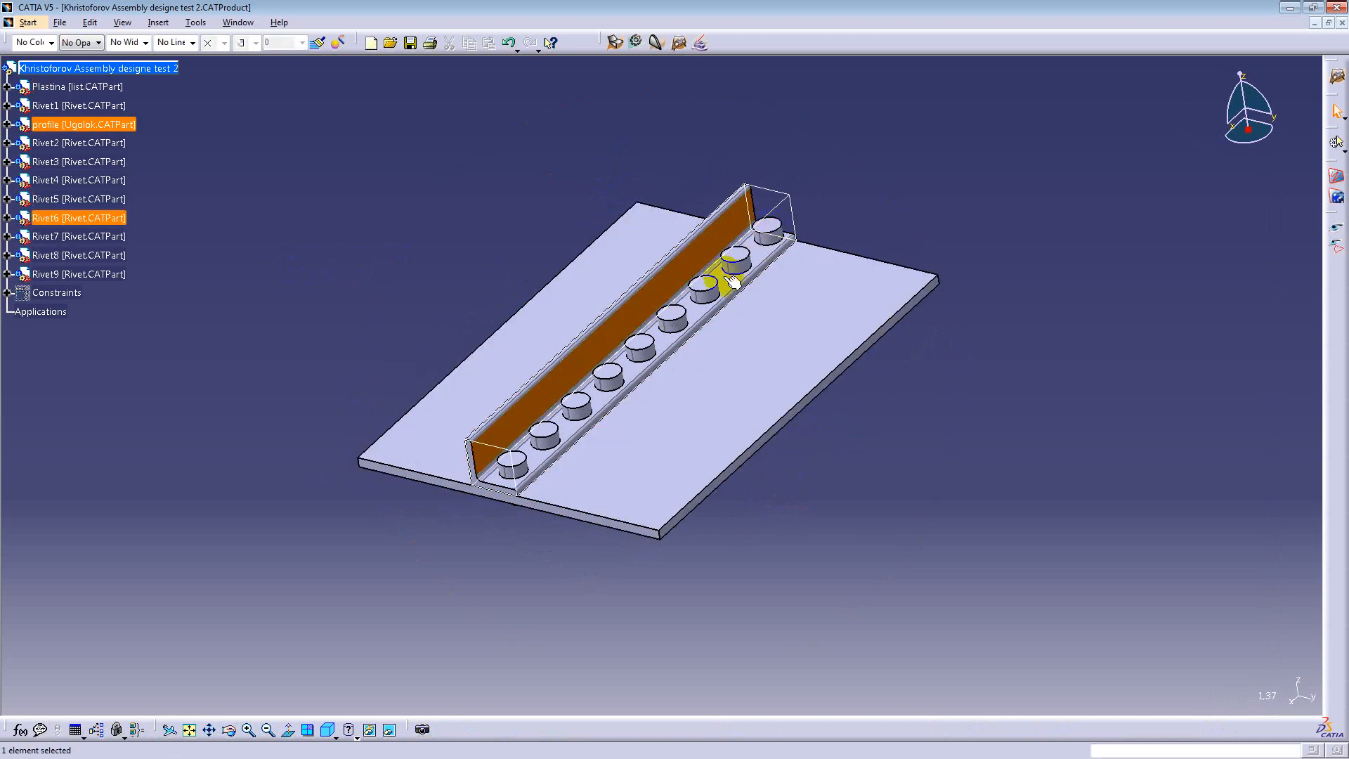
right_click(51, 70)
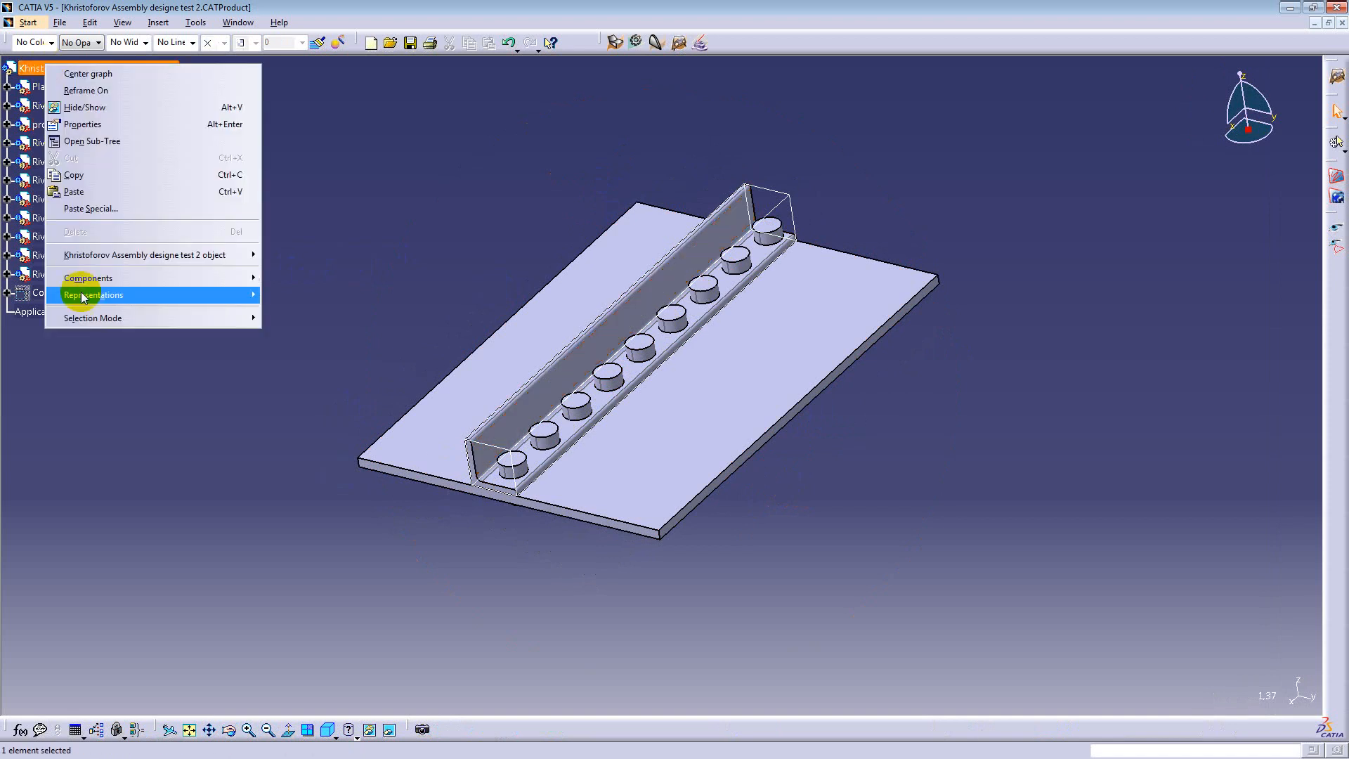
mouse_move(211, 317)
mouse_move(105, 293)
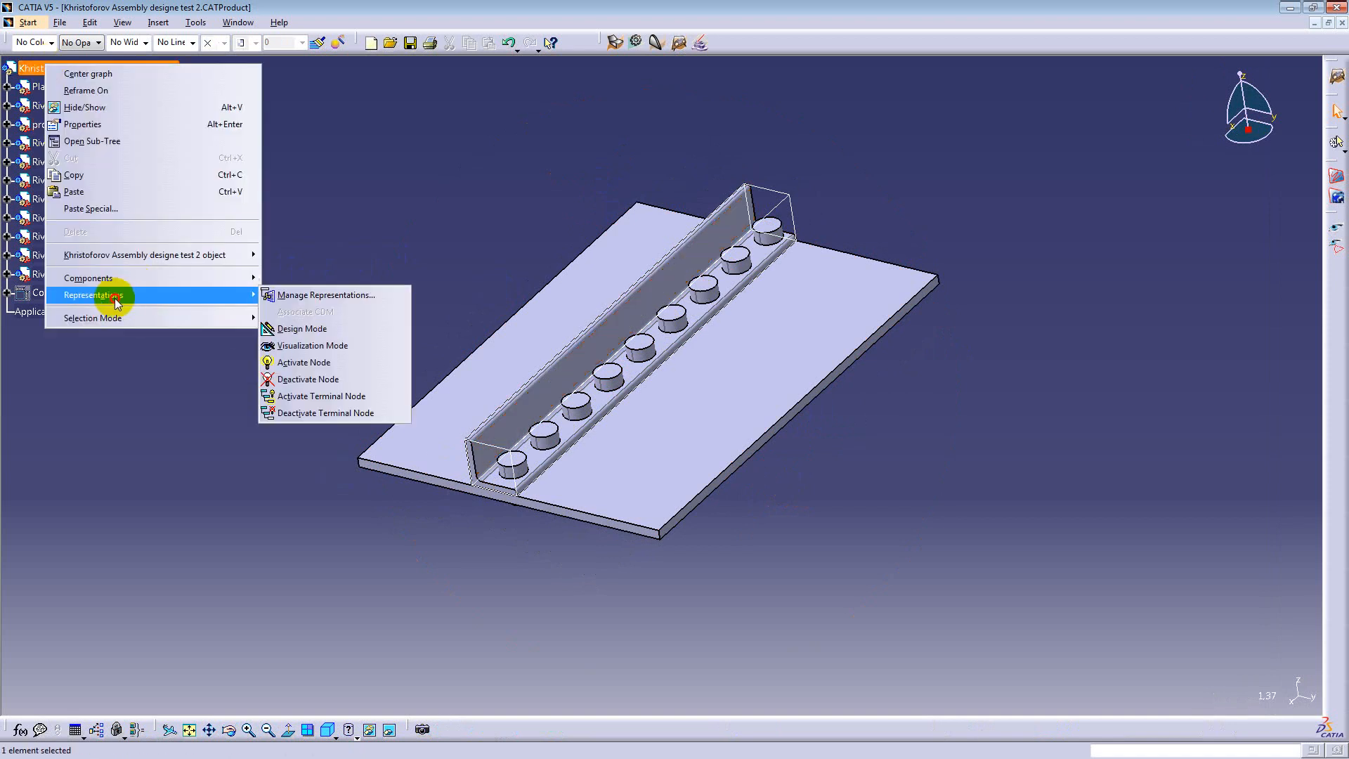
left_click(329, 328)
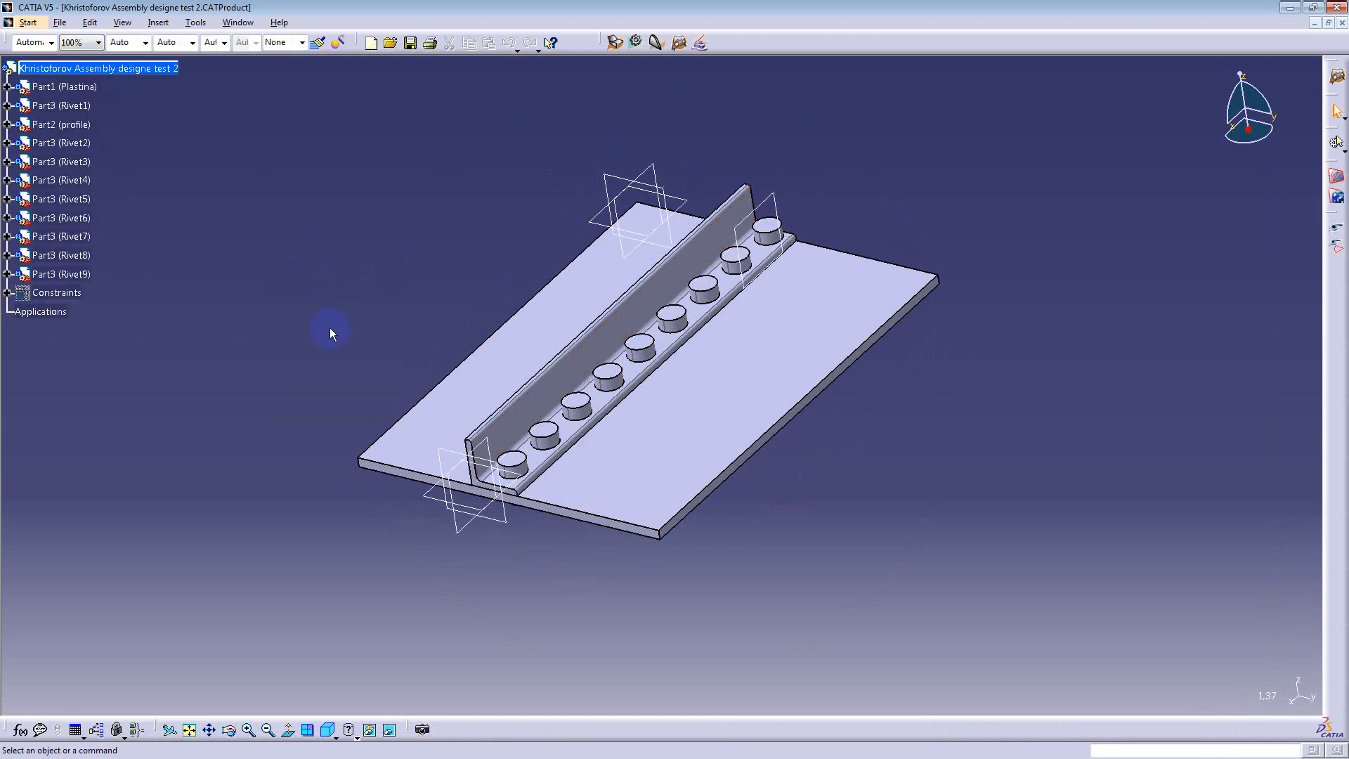
middle_click_drag(656, 394, 605, 274)
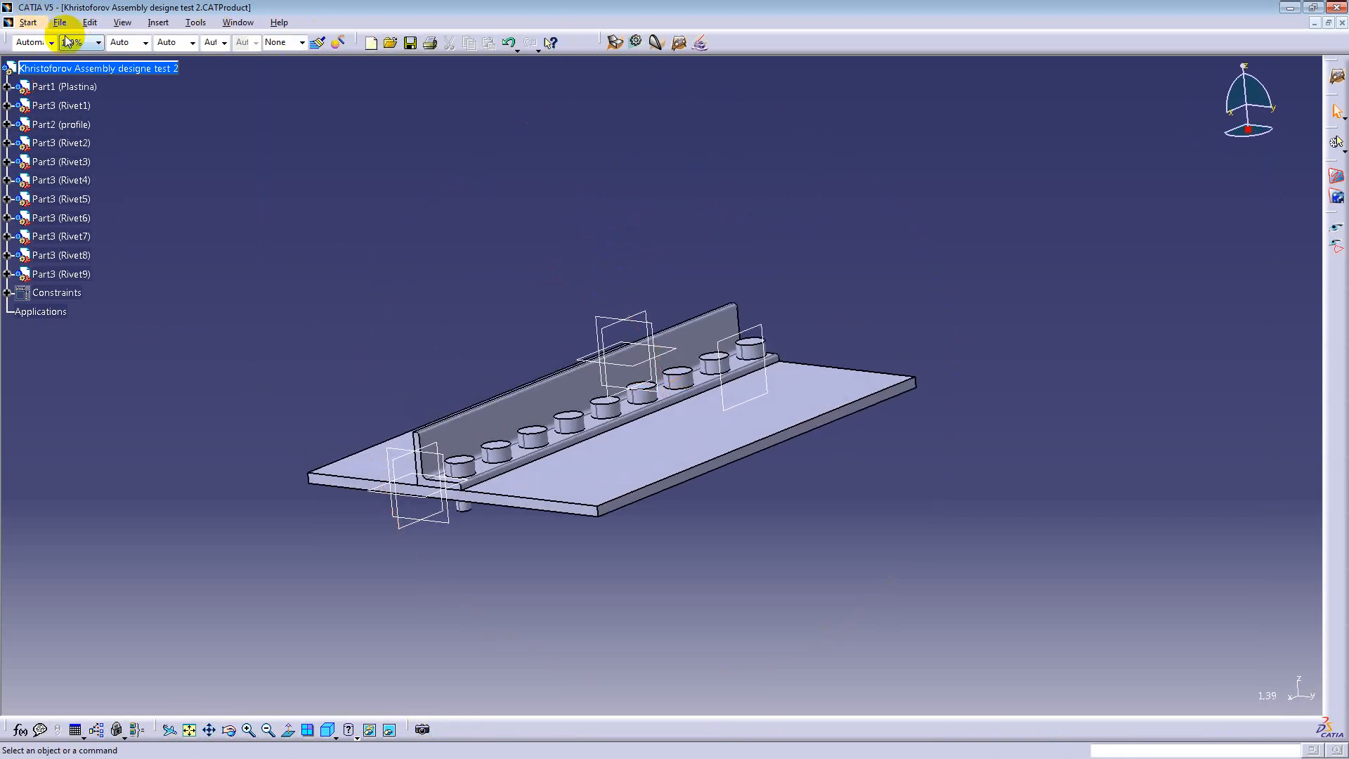
Step: Open the assembly in the Assembly Design workbench
left_click(28, 22)
mouse_move(70, 181)
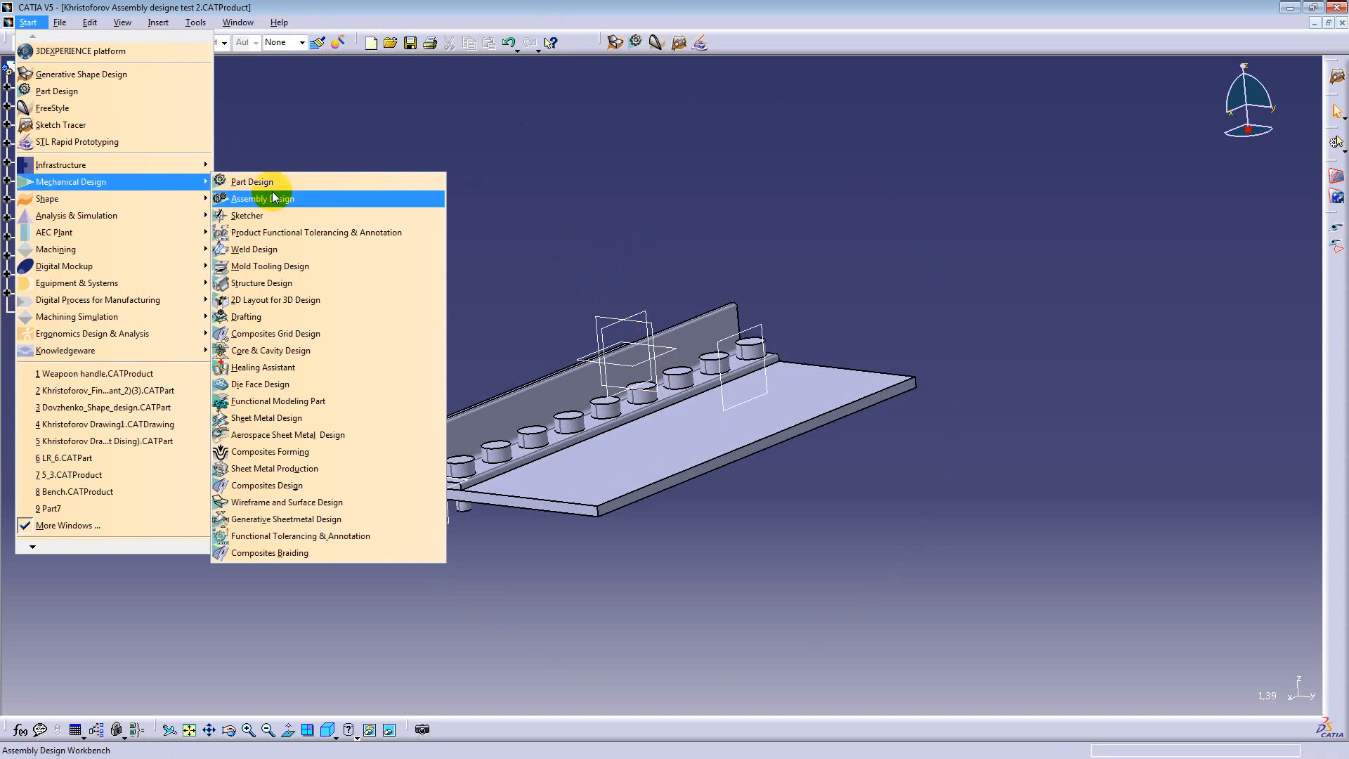
left_click(313, 201)
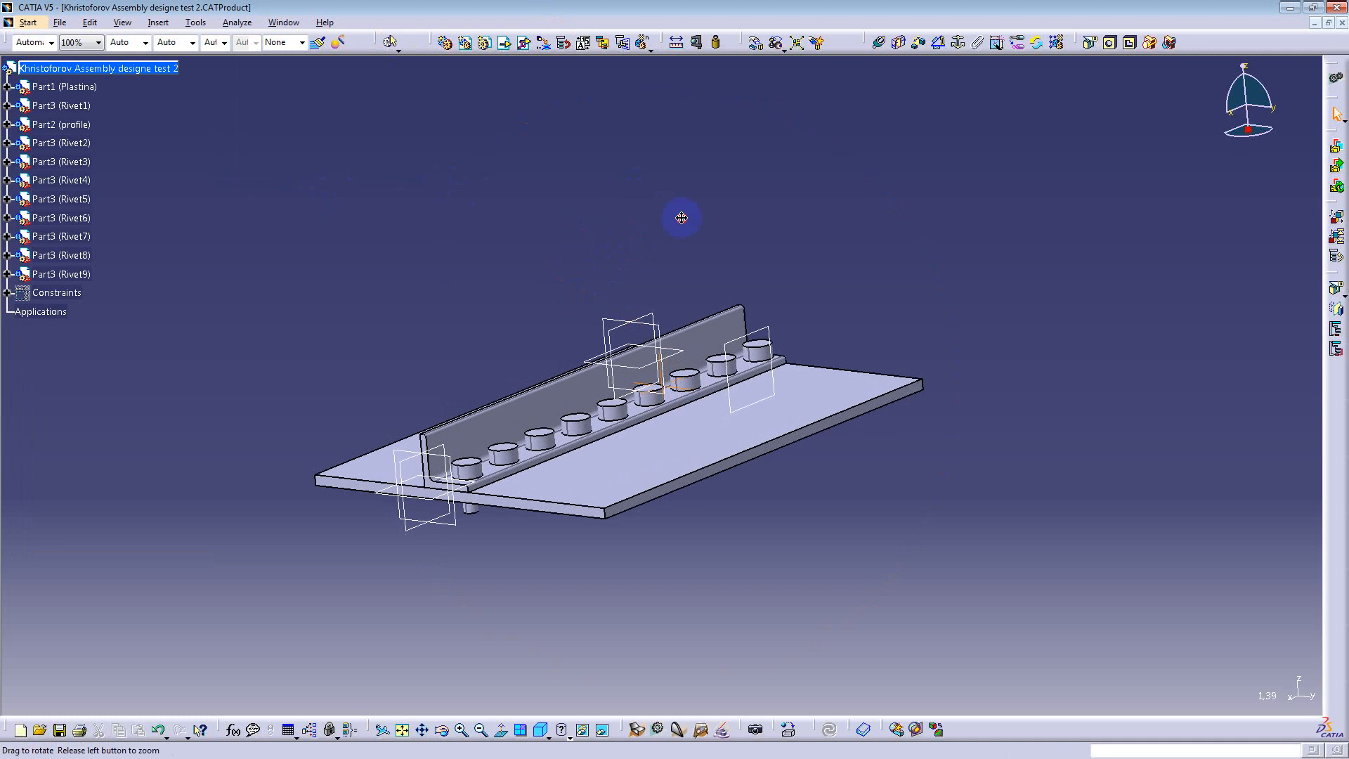
Step: Examine the plate, angle profile and rivets of the assembly from several sides
middle_click_drag(680, 217, 659, 285)
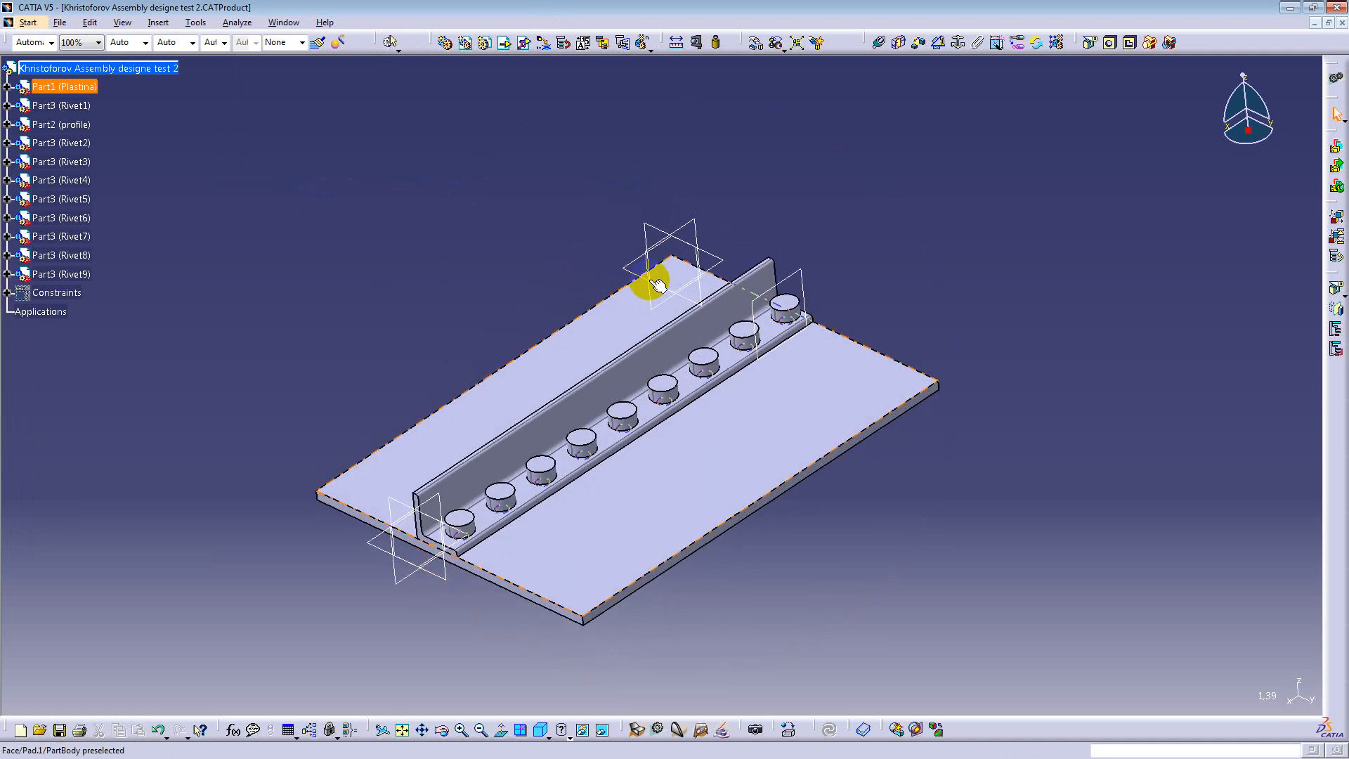
left_click(599, 282)
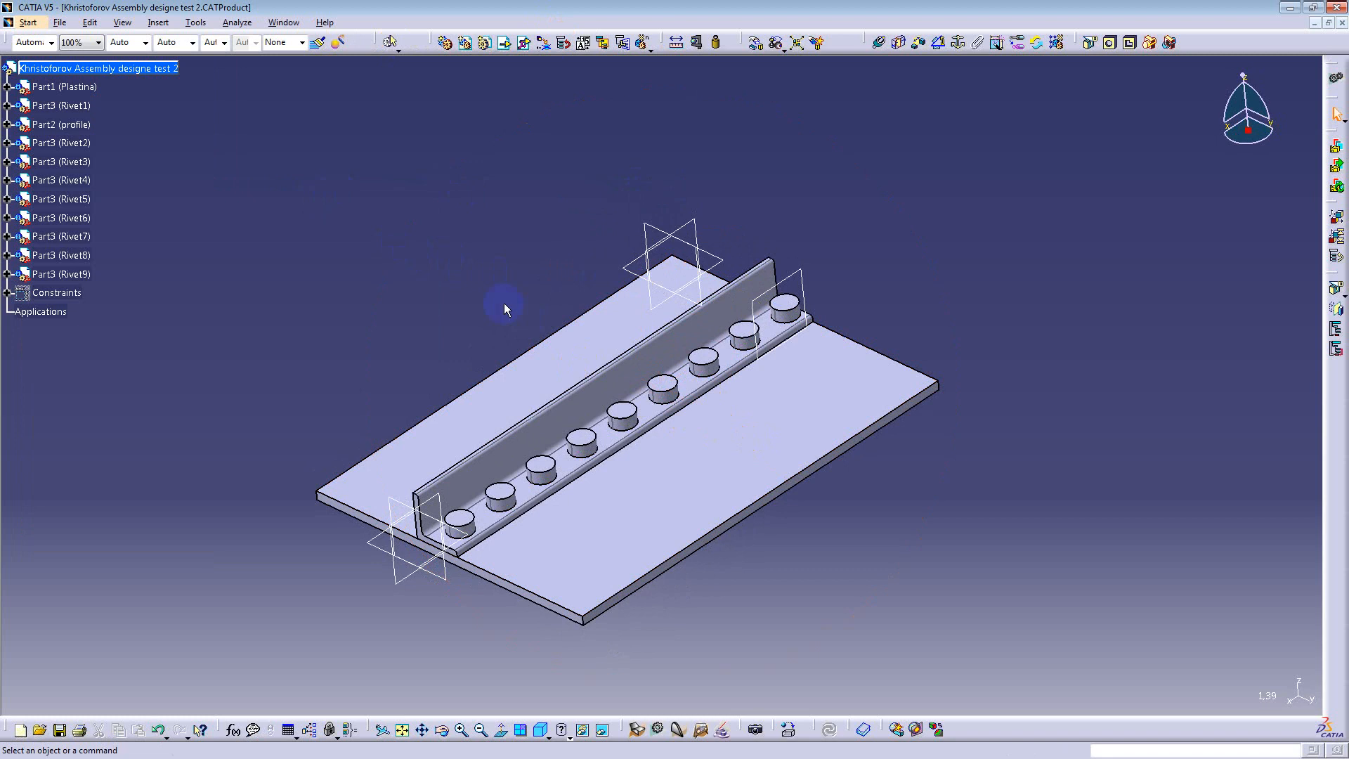
left_click(460, 410)
middle_click_drag(360, 269, 422, 398)
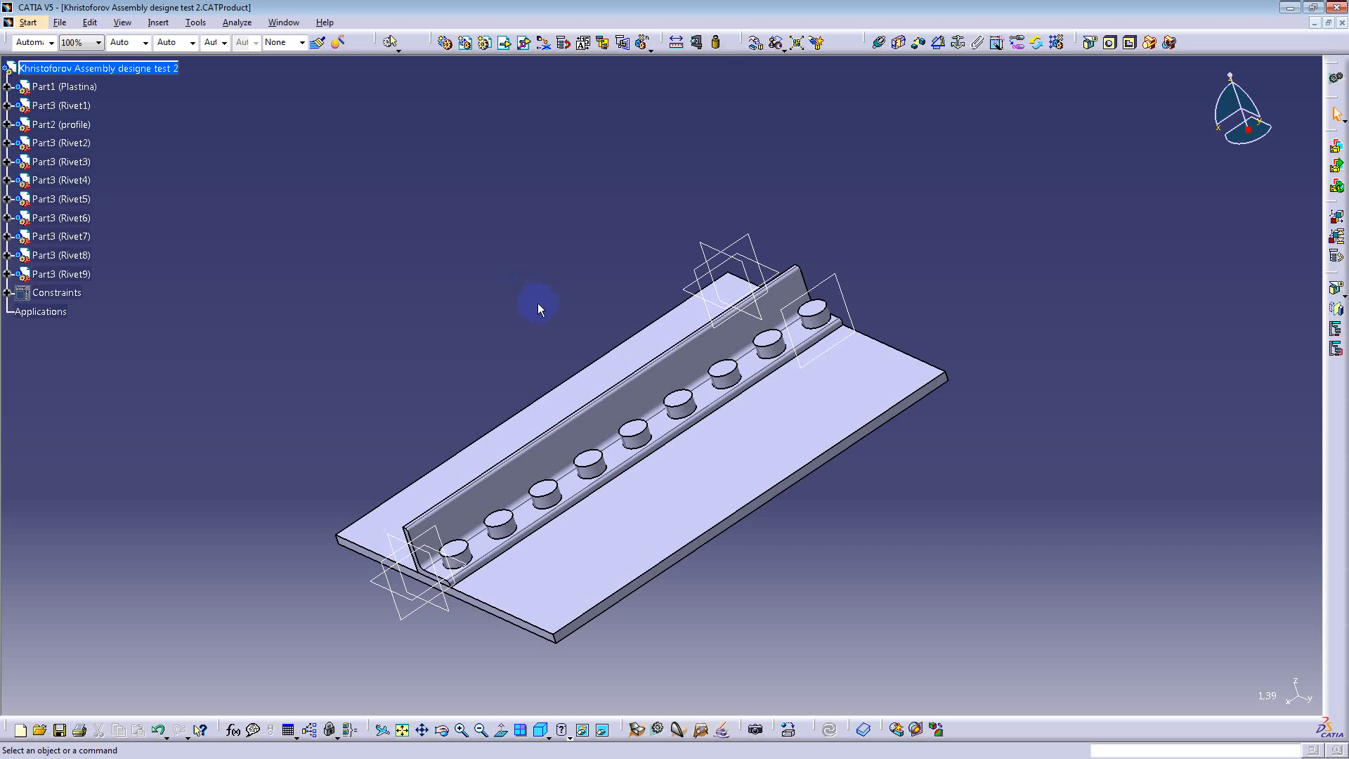
middle_click_drag(883, 445, 560, 440)
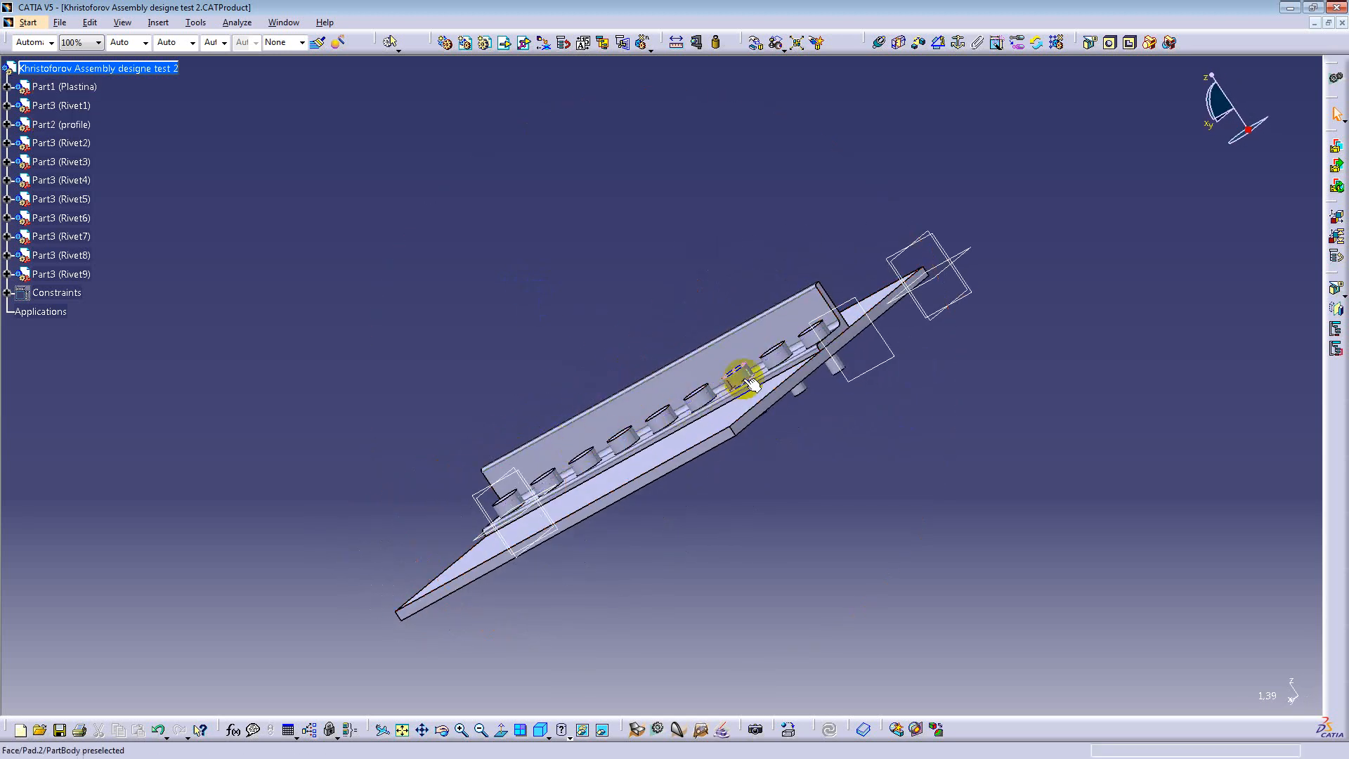
middle_click_drag(618, 437, 805, 405)
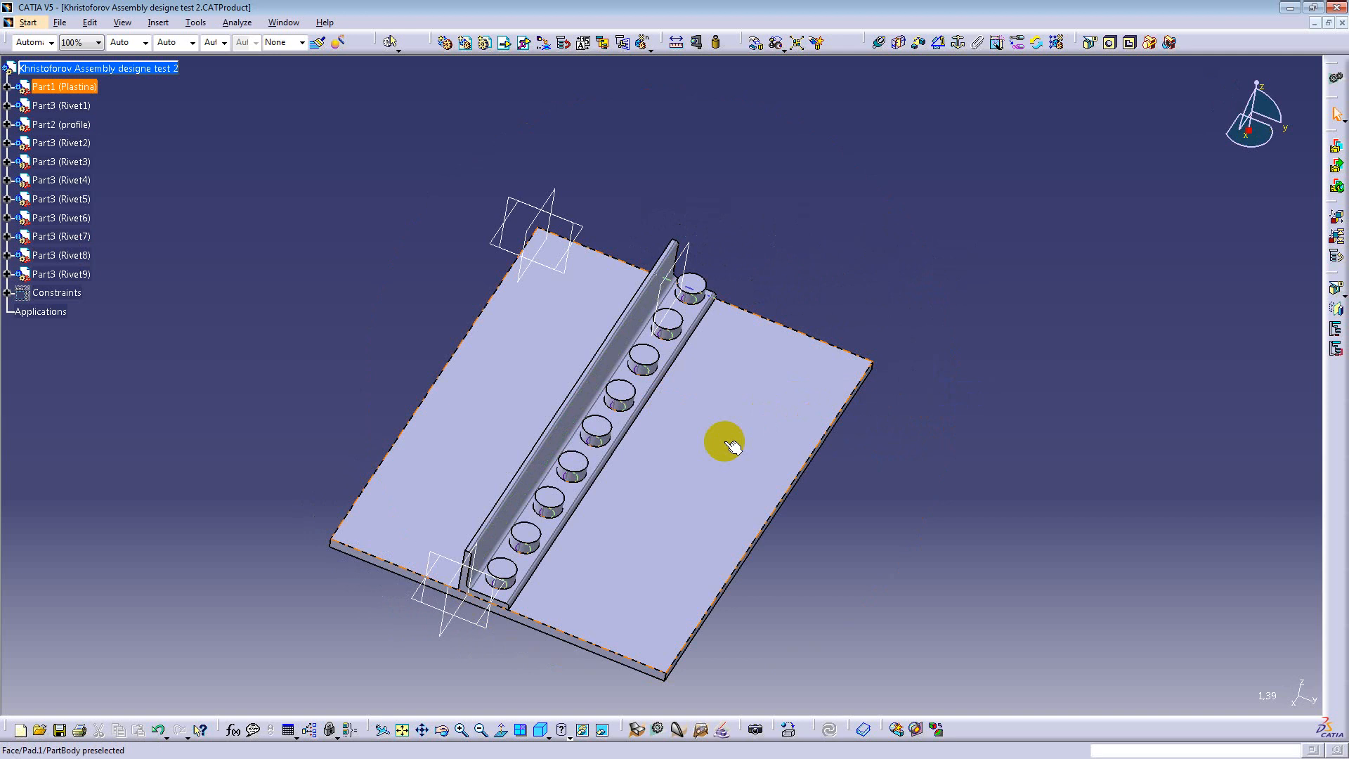
middle_click_drag(723, 443, 604, 344)
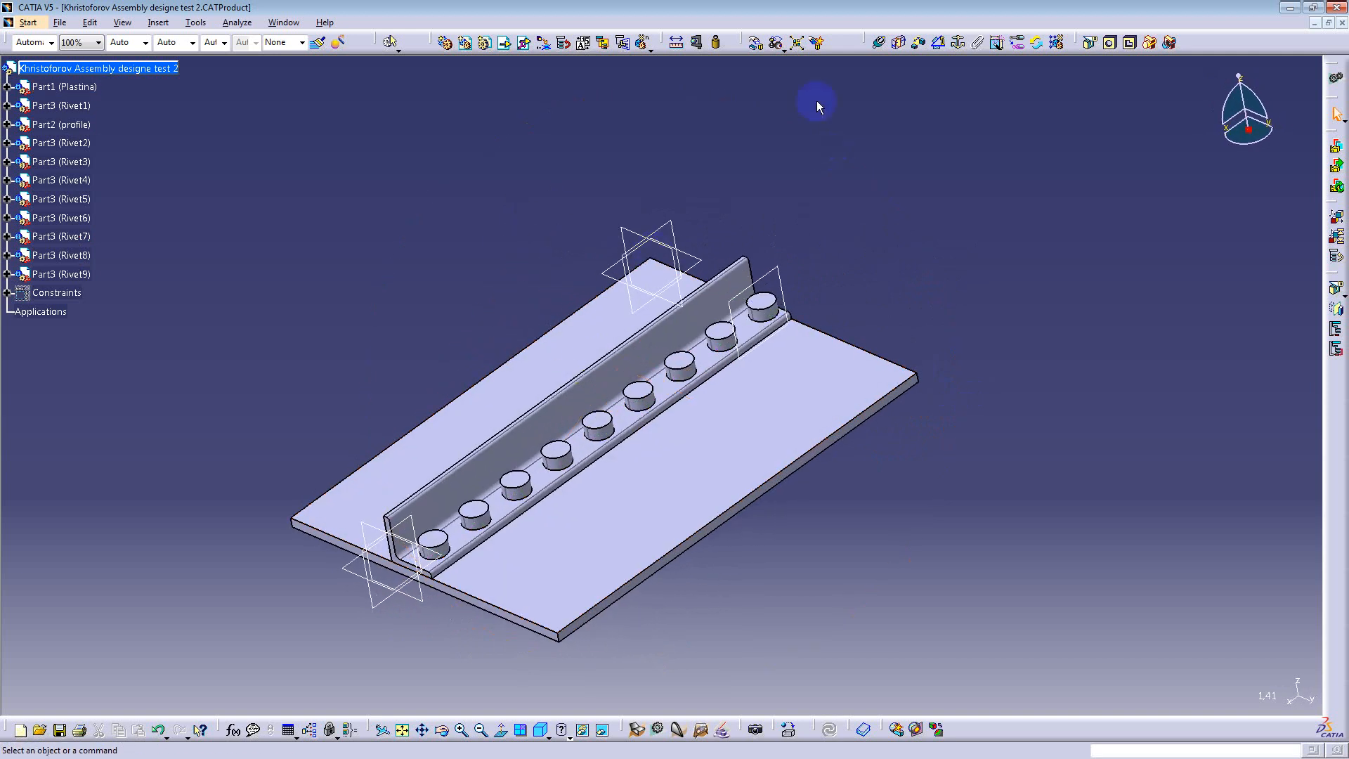
Step: Explode the whole assembly in 3D at all levels, with no fixed product, and view the separated parts
left_click(796, 44)
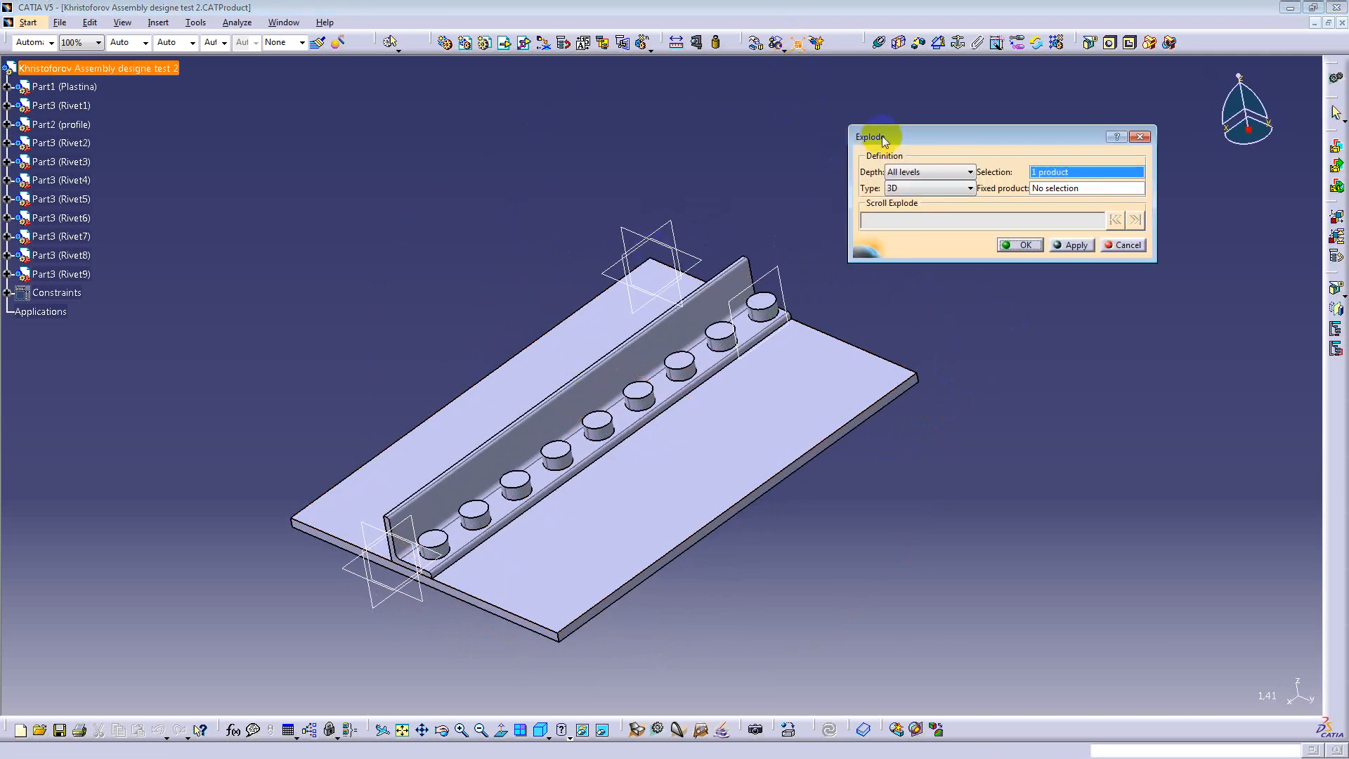
left_click(1015, 246)
left_click(667, 421)
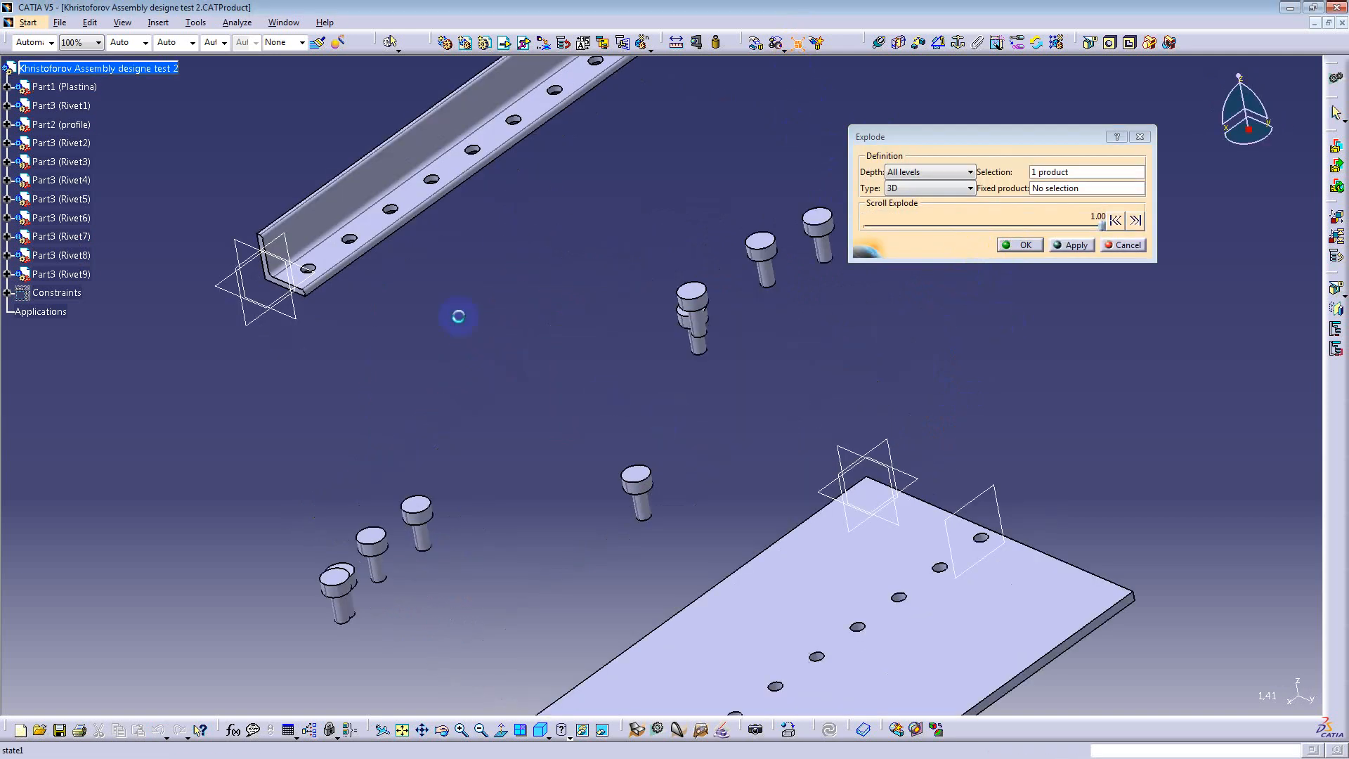
middle_click_drag(608, 380, 380, 350)
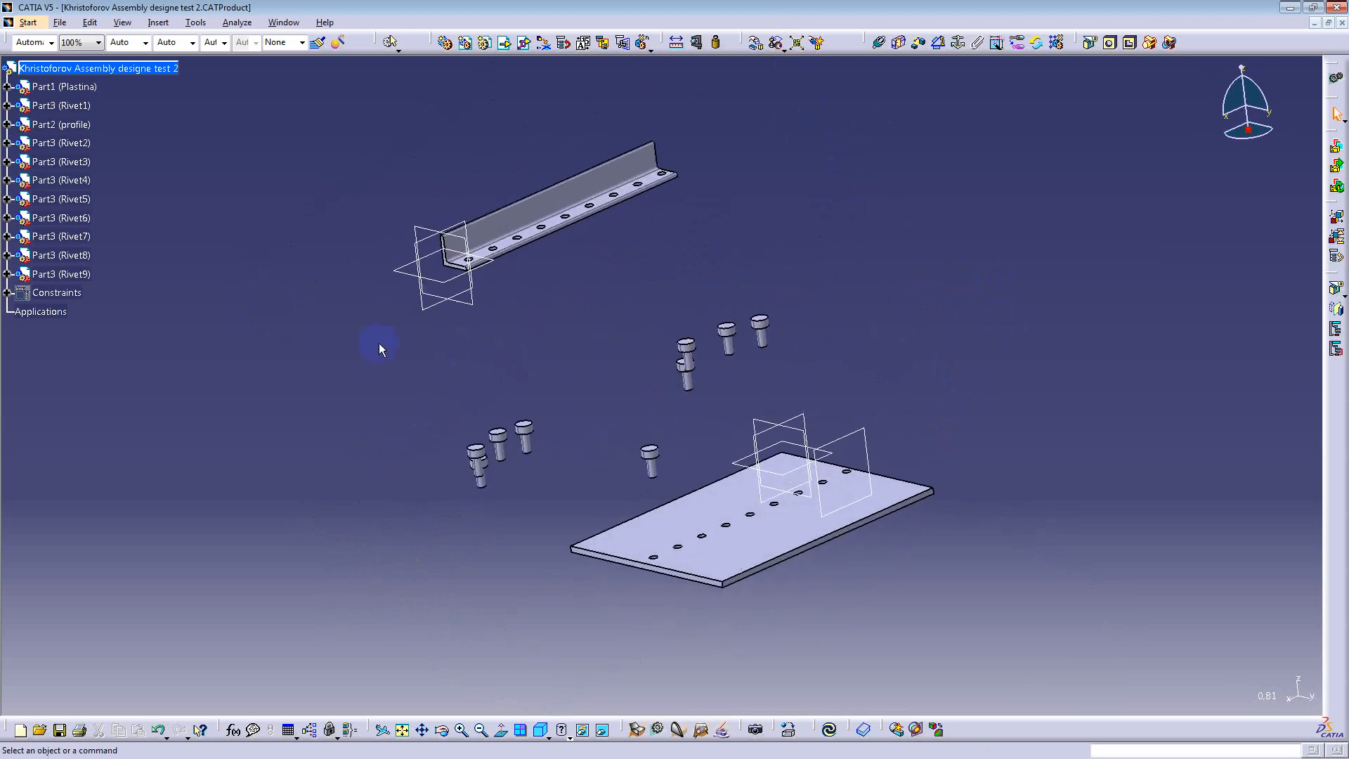
Step: Show the assembly's Constraints group and expand it to list the individual constraints
right_click(61, 295)
left_click(74, 332)
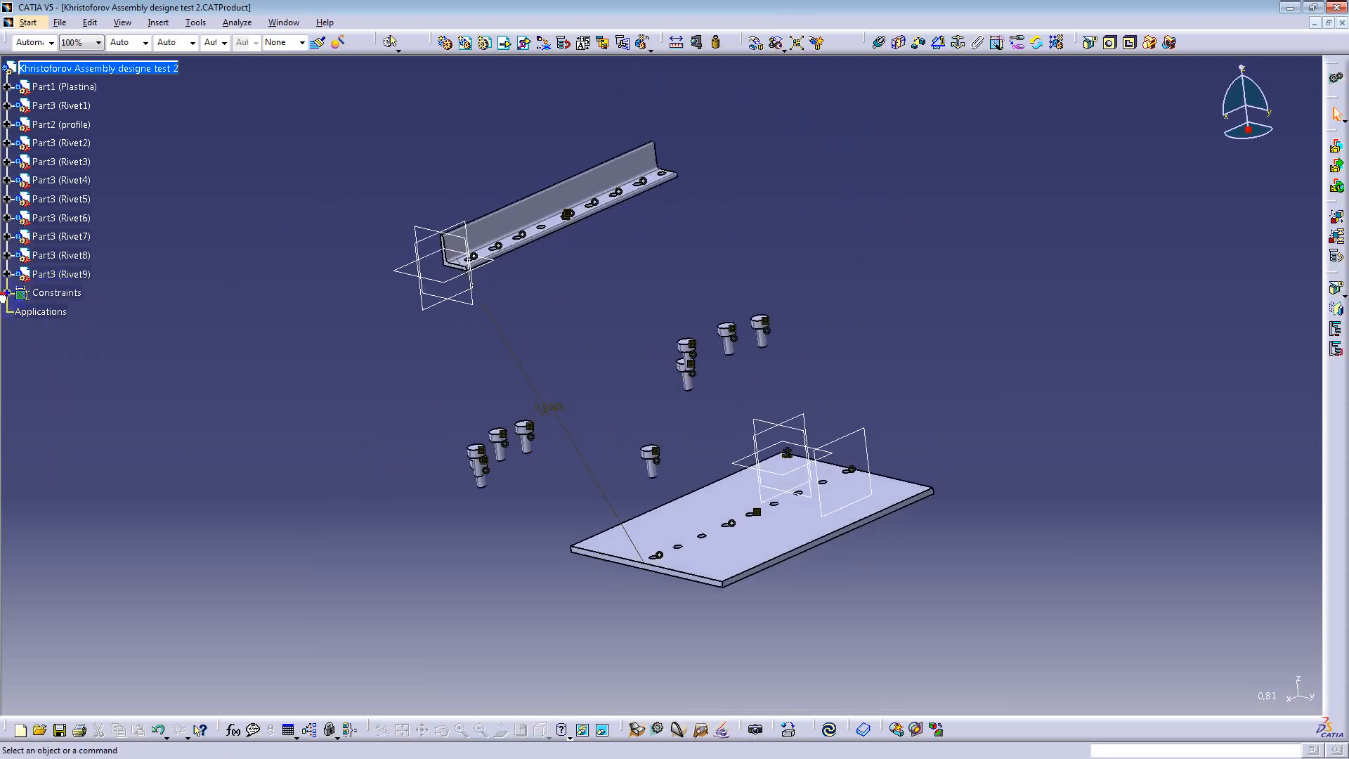
left_click(6, 295)
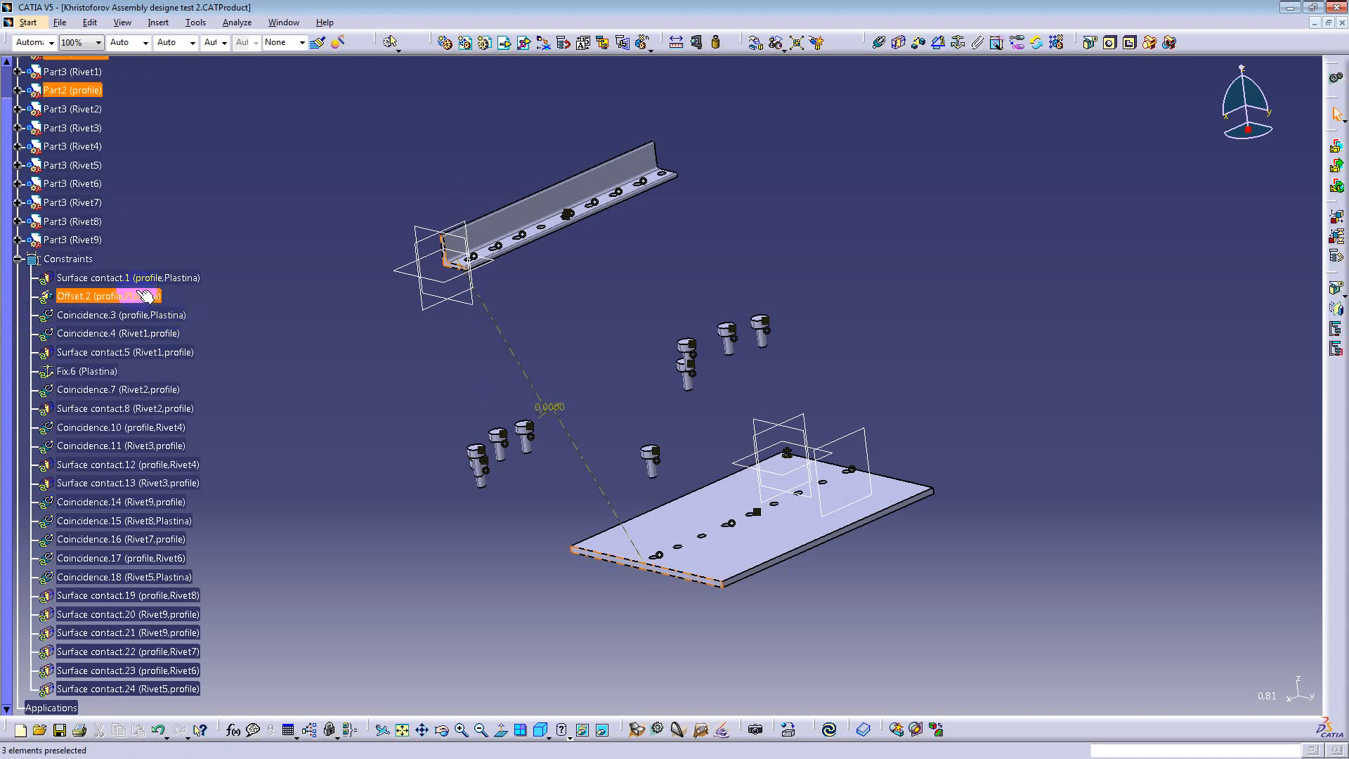
scroll(140, 290, "down", 1)
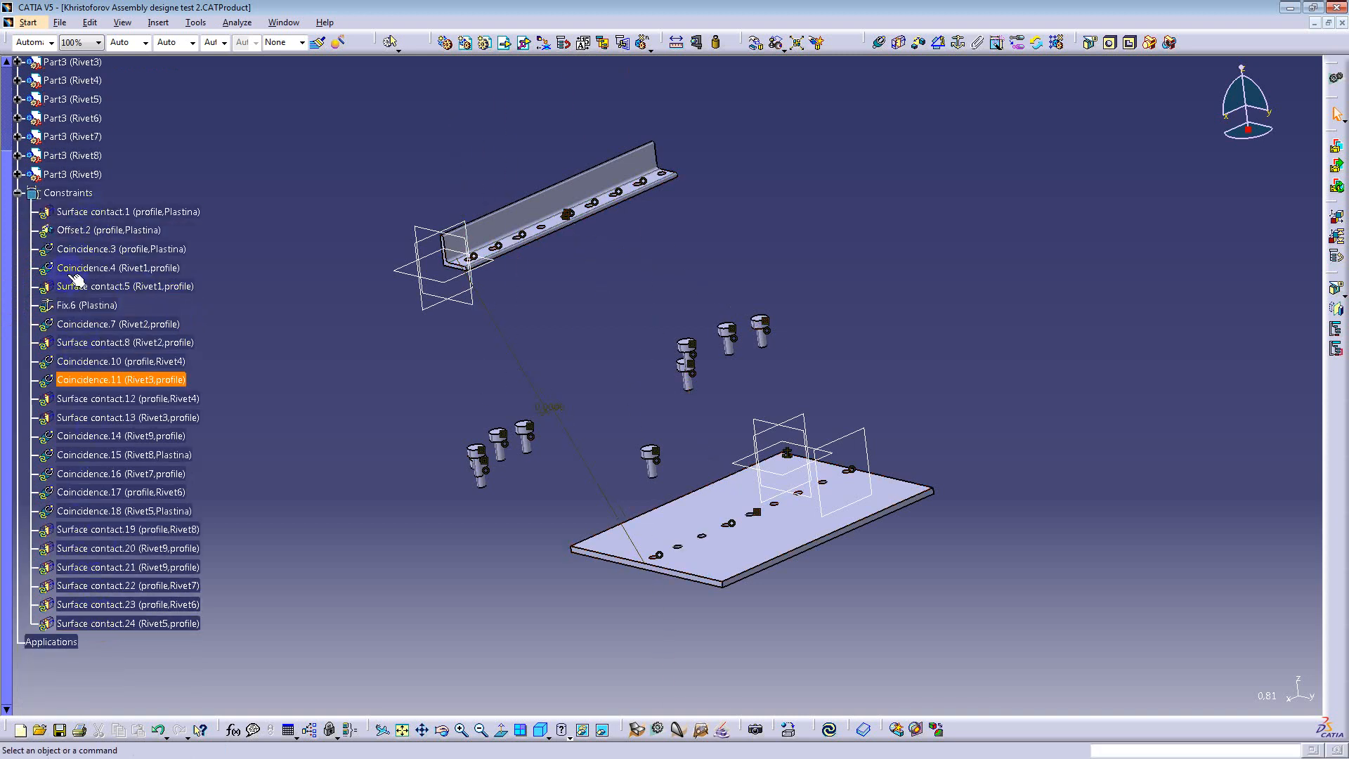
Step: Update only the Surface contact.1 constraint between the profile and Plastina, and examine how the two parts are placed
left_click(77, 212)
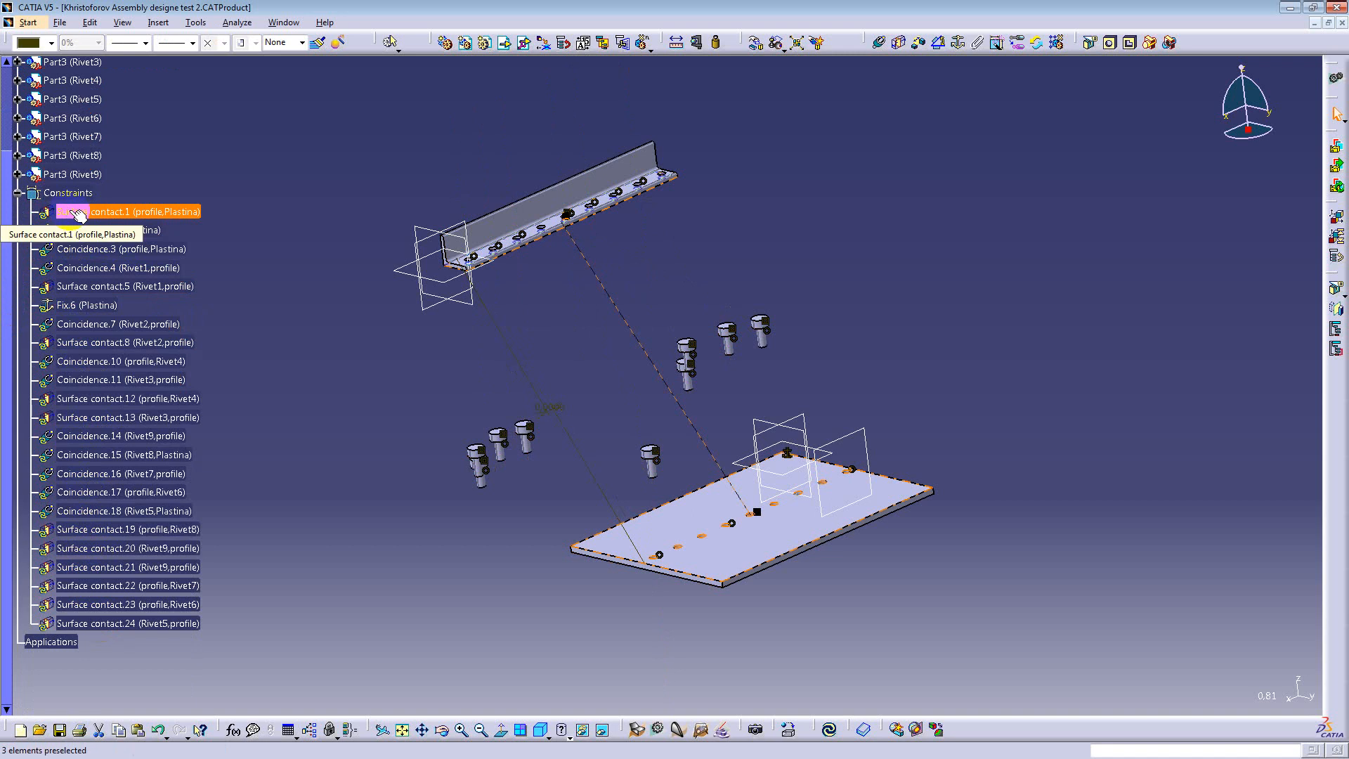
left_click(83, 231)
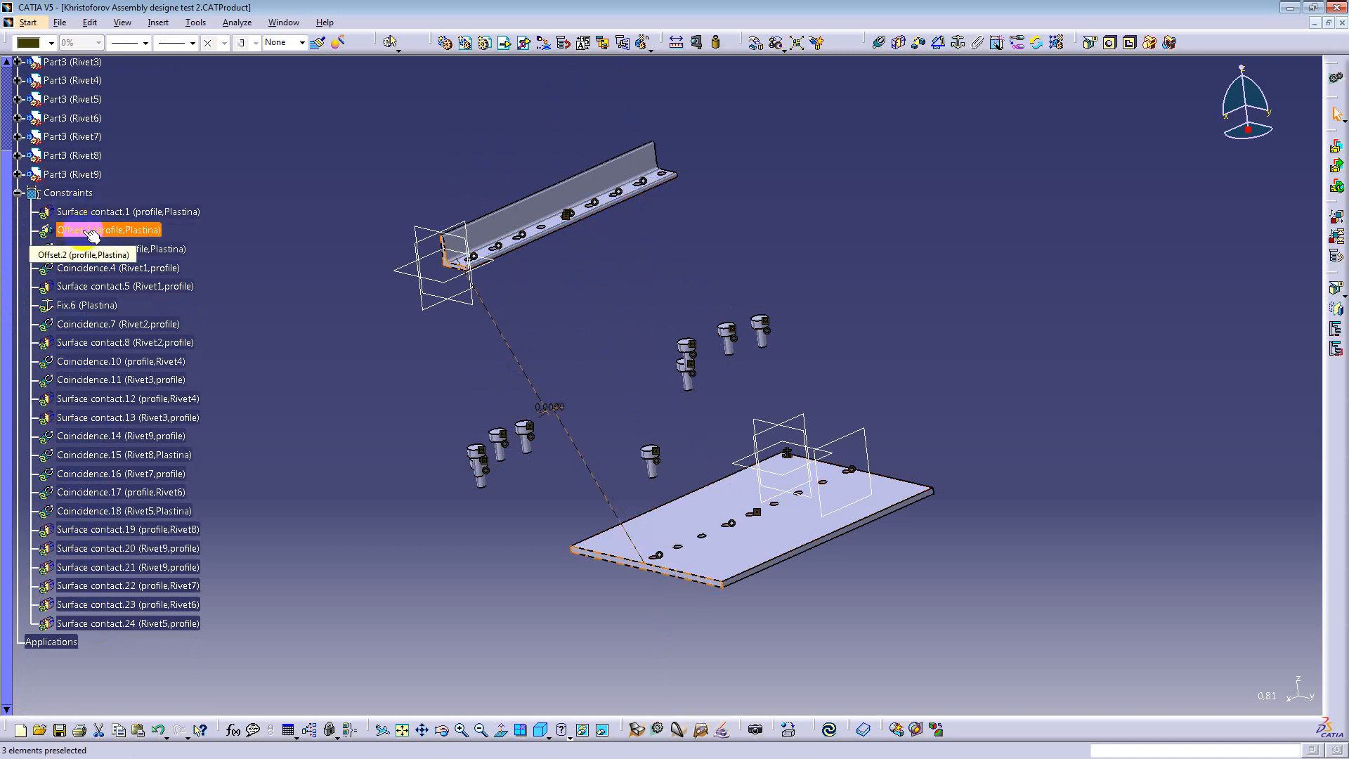
right_click(84, 212)
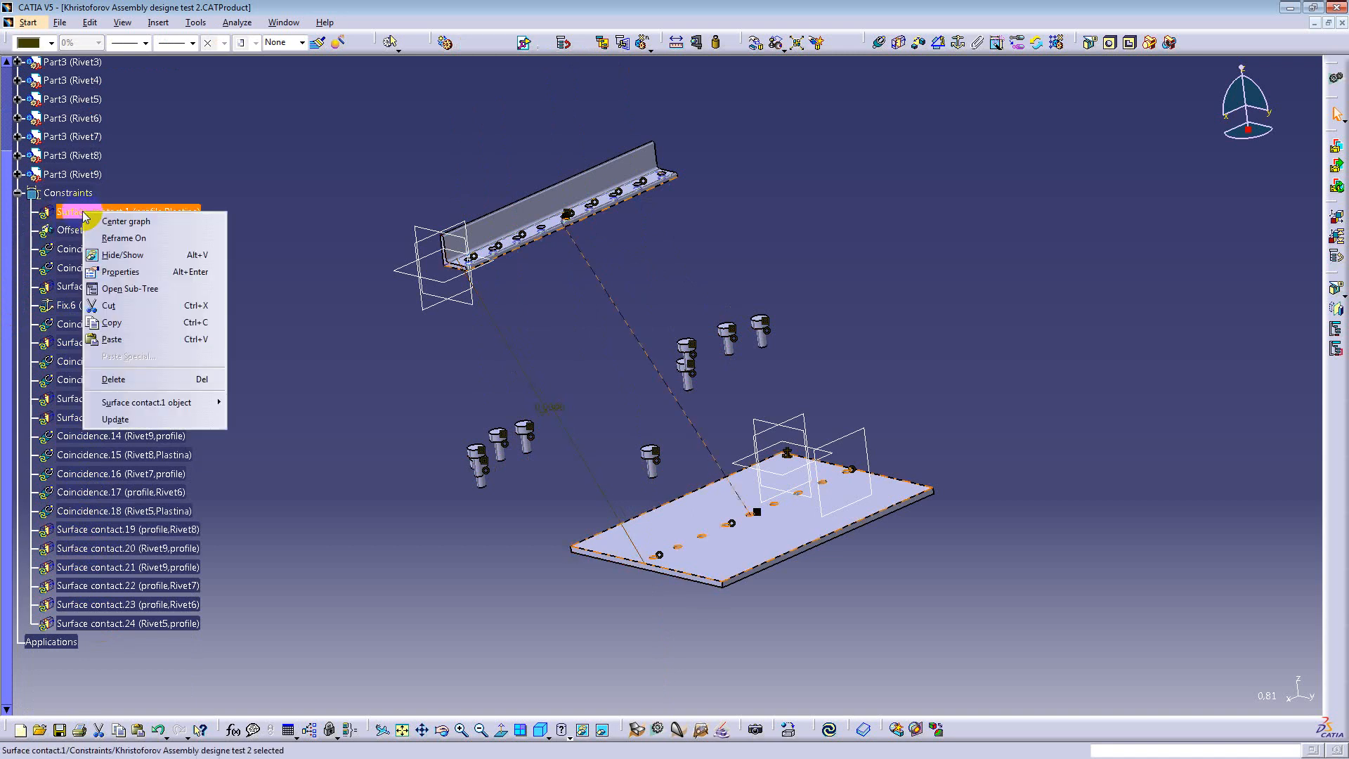
left_click(137, 417)
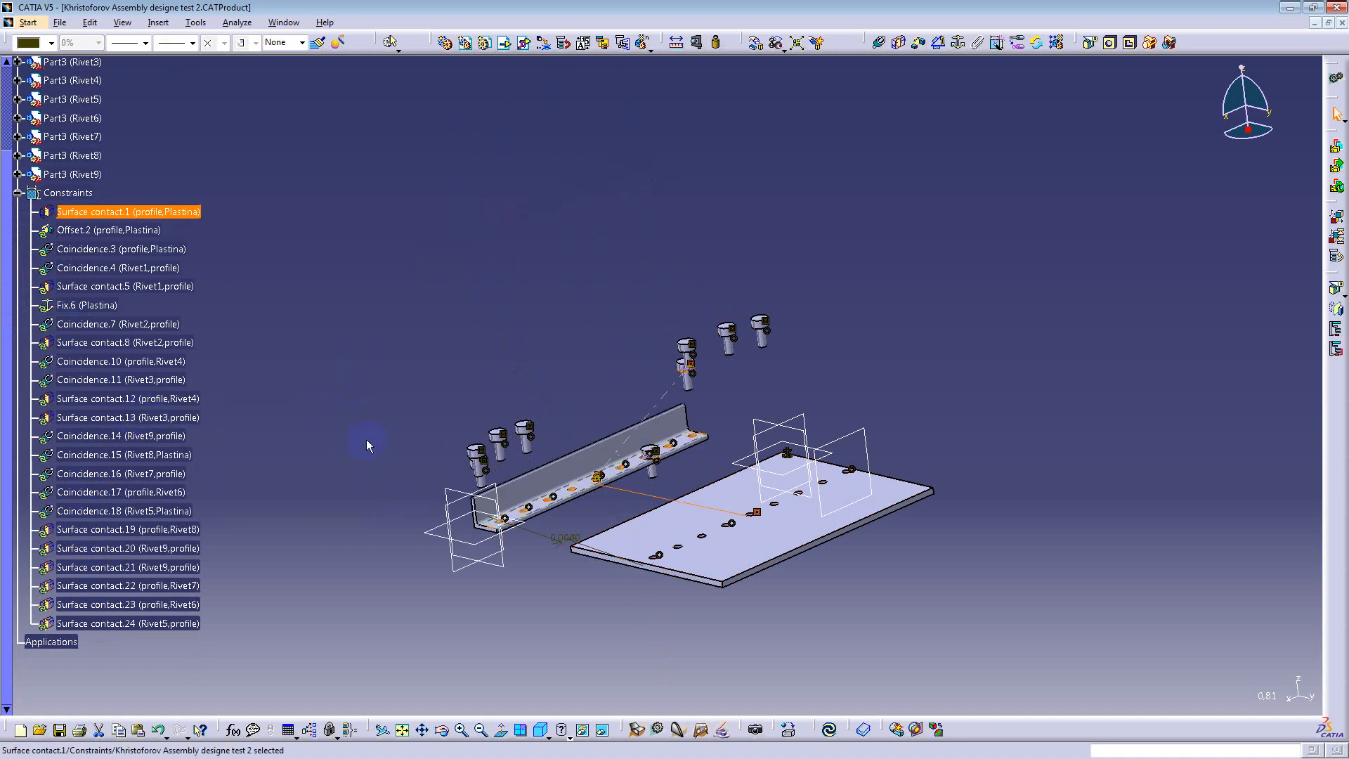
middle_click_drag(372, 441, 451, 361)
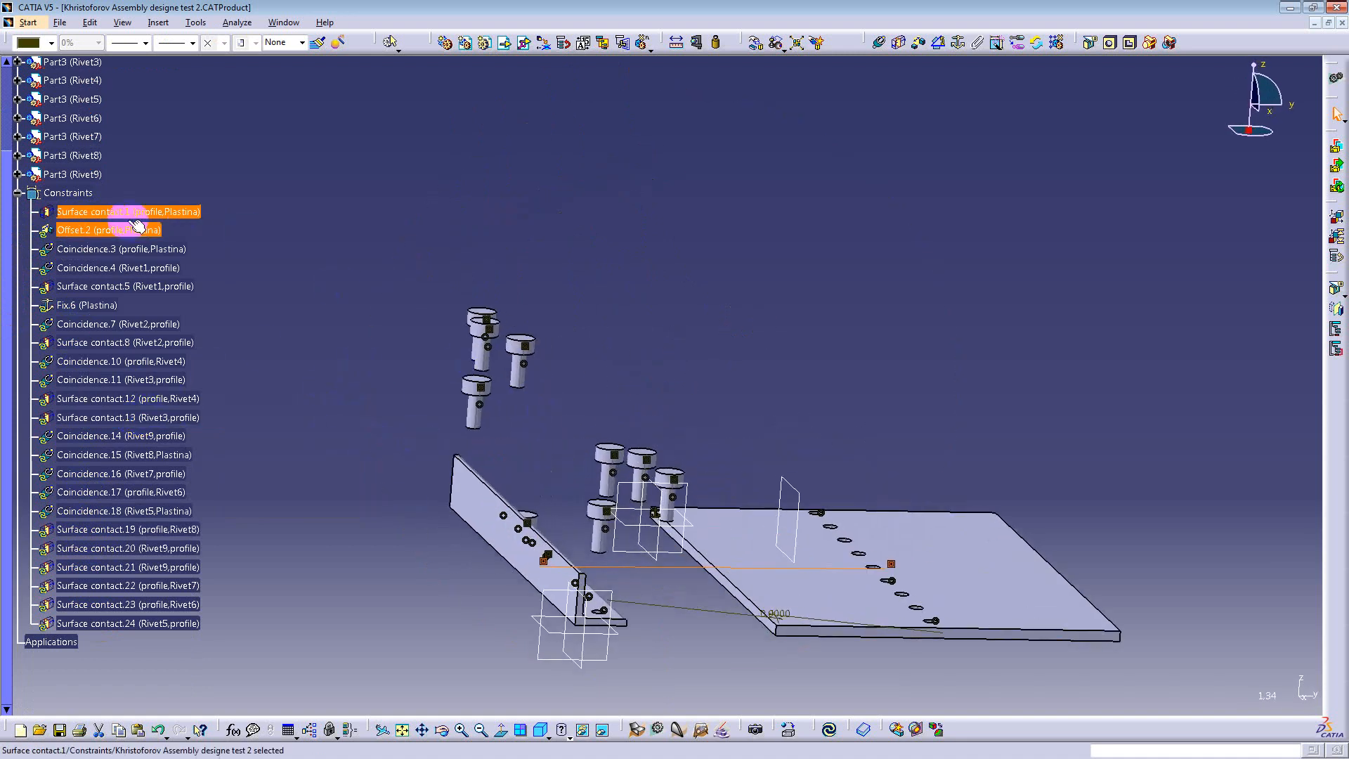
double_click(117, 213)
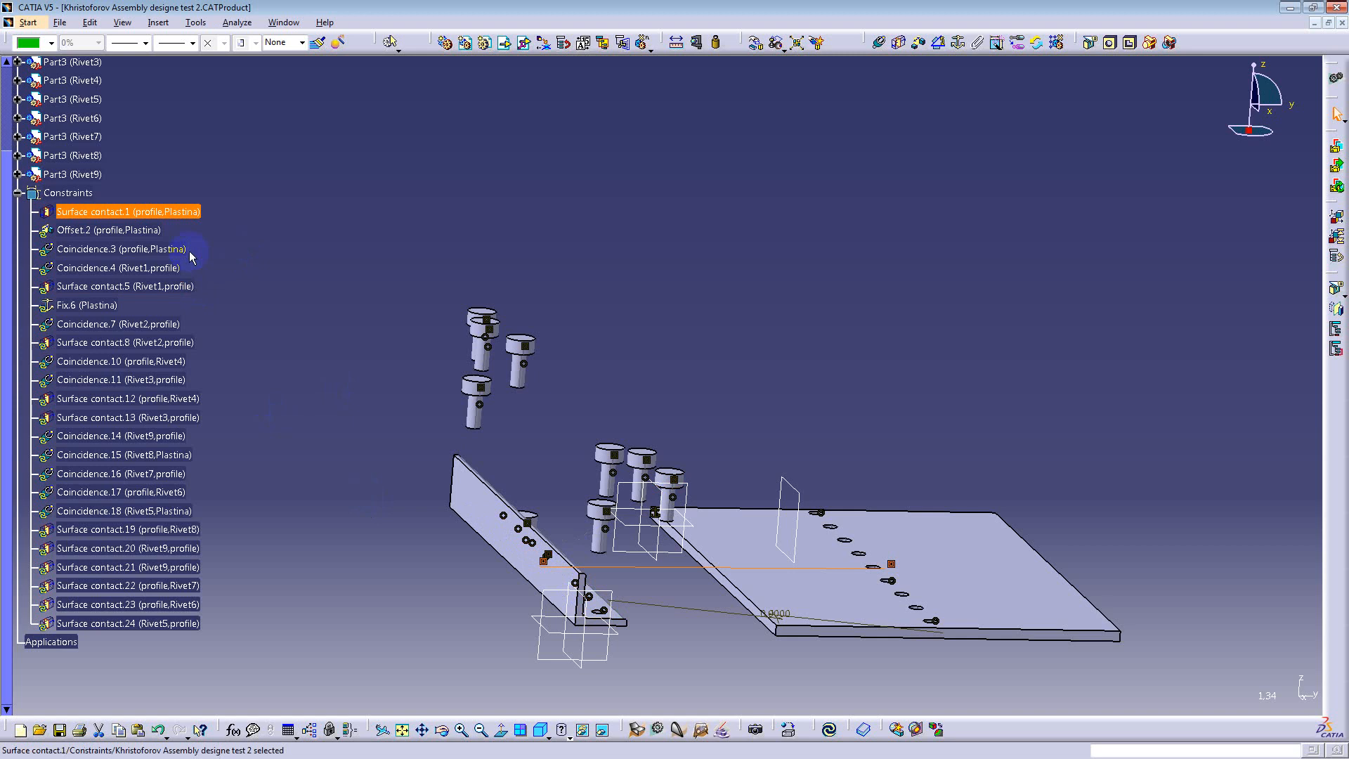
left_click(135, 212)
middle_click_drag(694, 482, 636, 402)
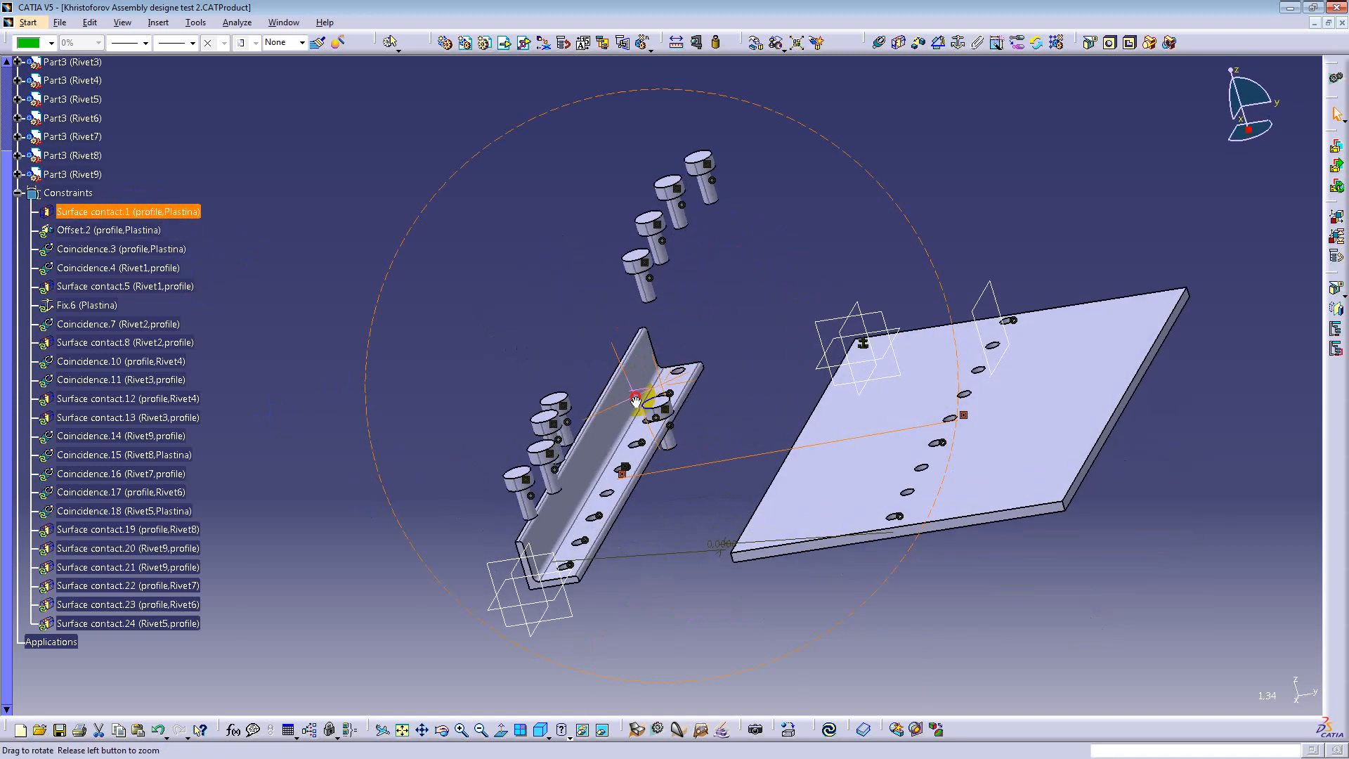
Step: Update only the Offset.2 constraint between the profile and Plastina, and examine the end faces it aligns
right_click(99, 241)
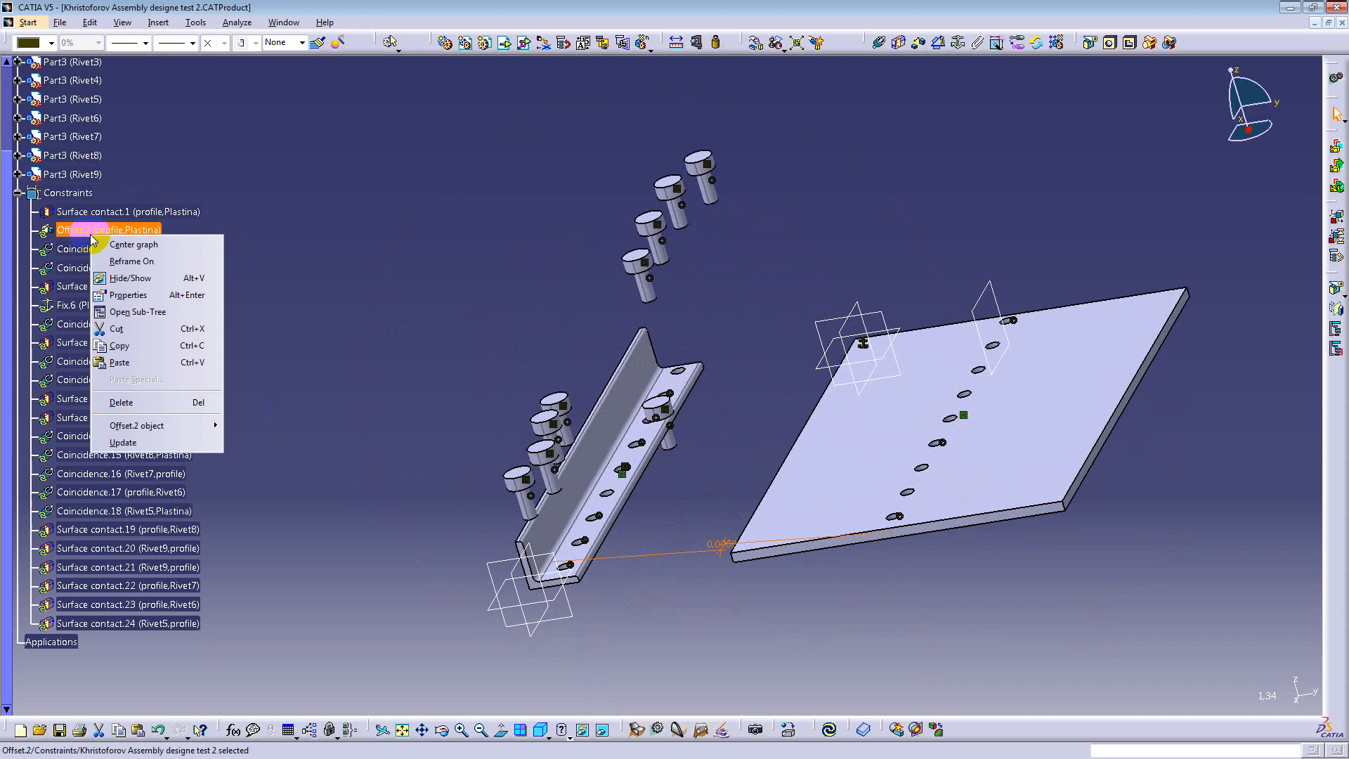
left_click(156, 445)
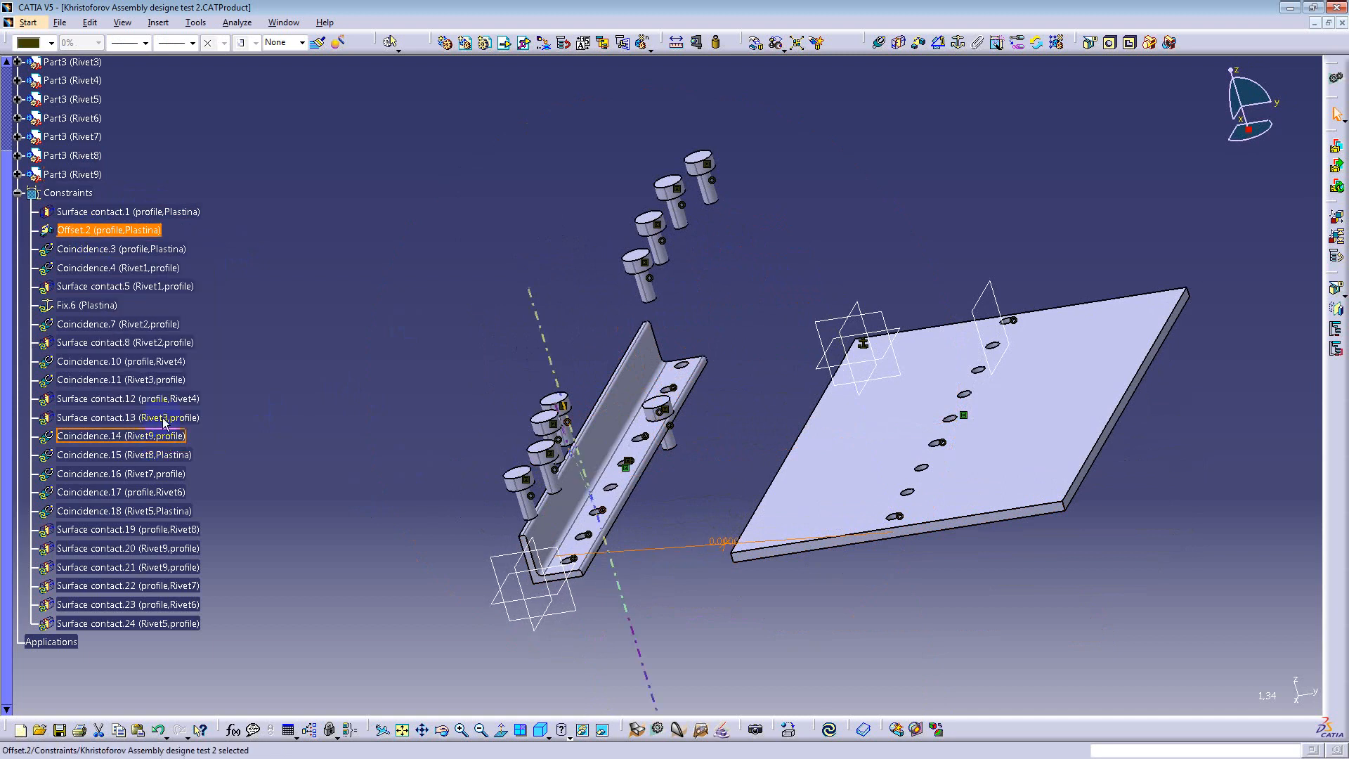
middle_click_drag(769, 416, 624, 468)
middle_click_drag(518, 499, 637, 334)
middle_click_drag(564, 453, 545, 337)
middle_click_drag(504, 481, 623, 361)
left_click(534, 409)
middle_click_drag(1097, 656, 888, 518)
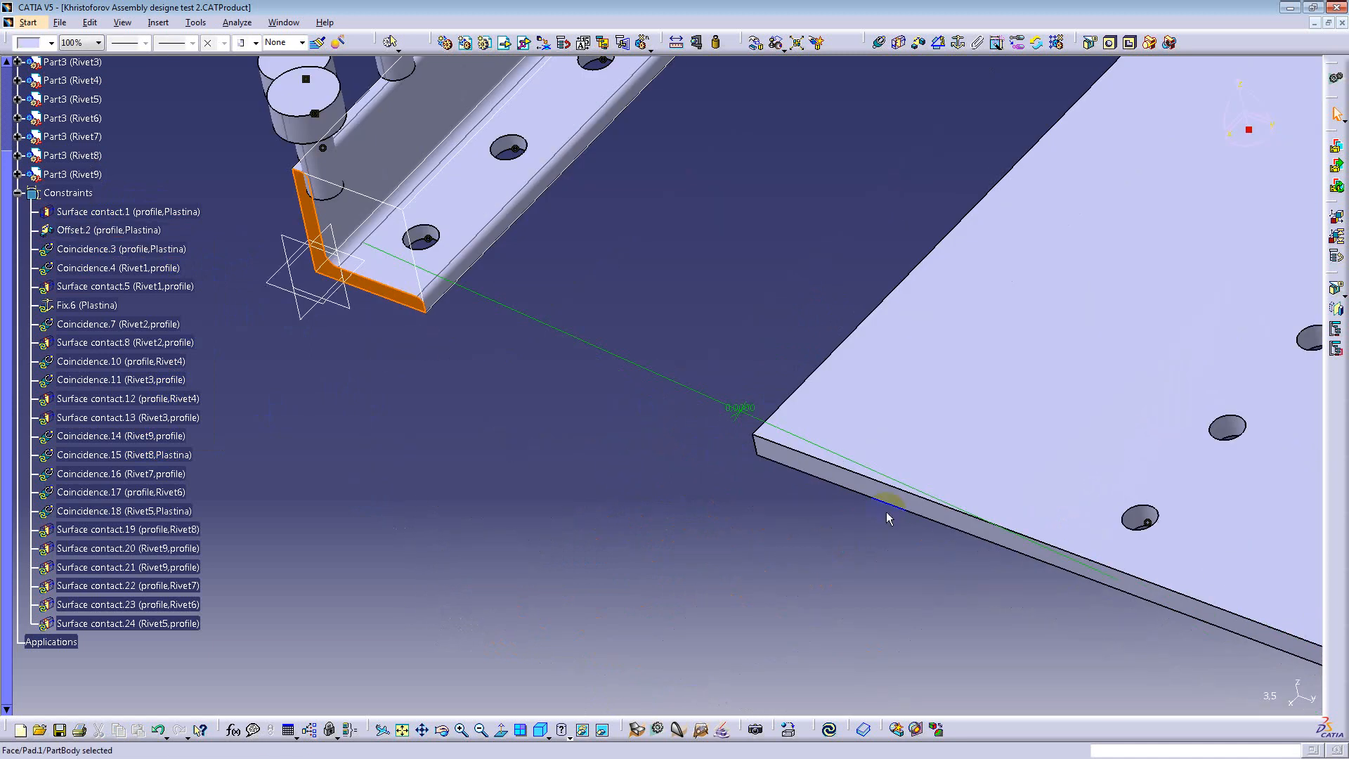
left_click(854, 485)
middle_click_drag(647, 422, 641, 536)
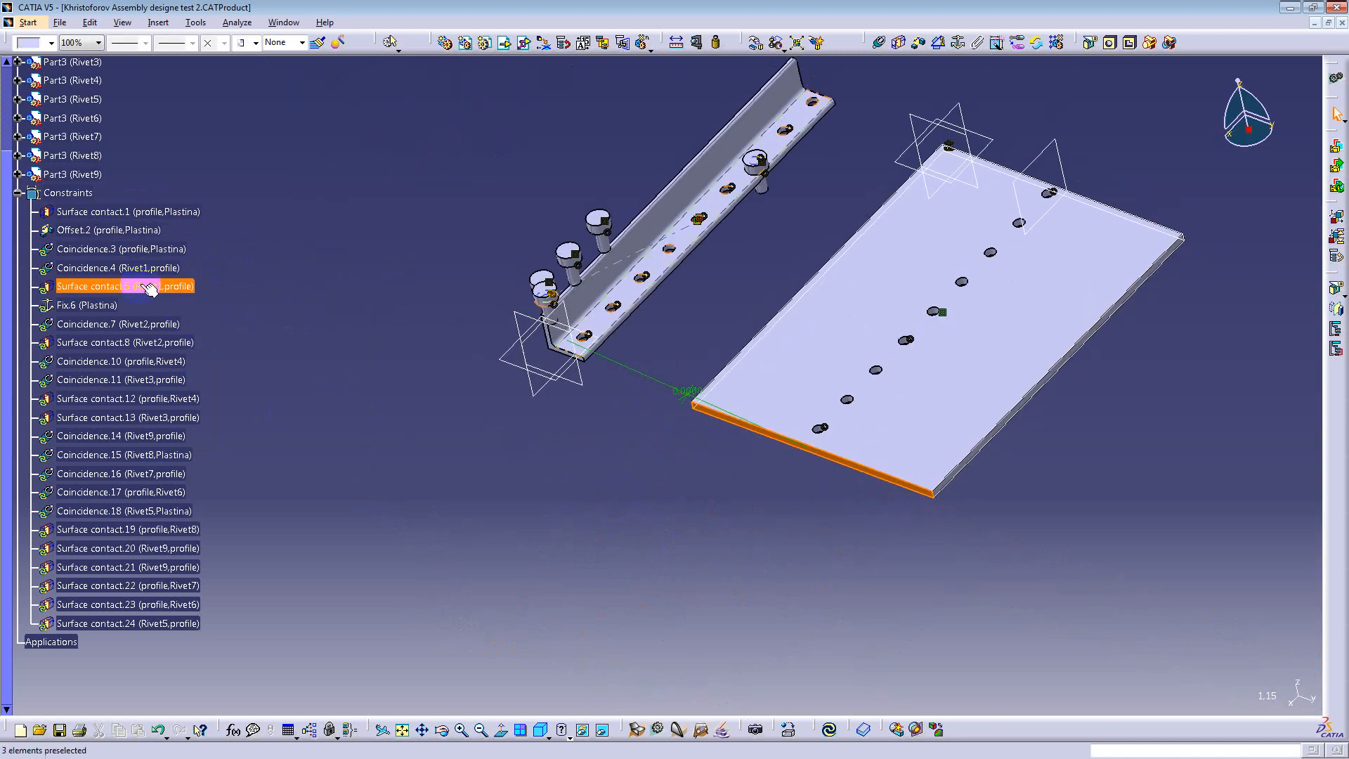
Step: Update the Coincidence.3 constraint between the profile and Plastina, and inspect the first hole near the profile's end
left_click(82, 251)
right_click(83, 251)
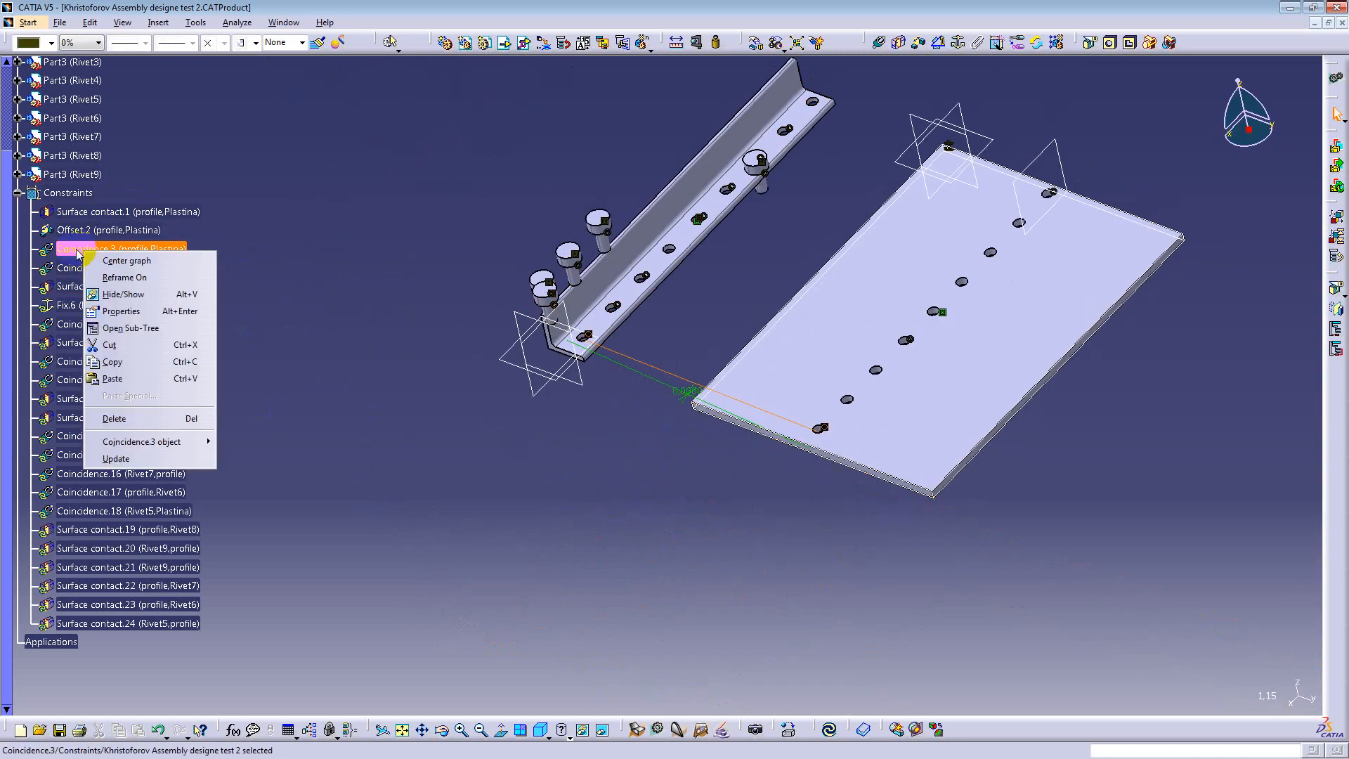
left_click(133, 455)
middle_click_drag(861, 481, 695, 594)
left_click(617, 431)
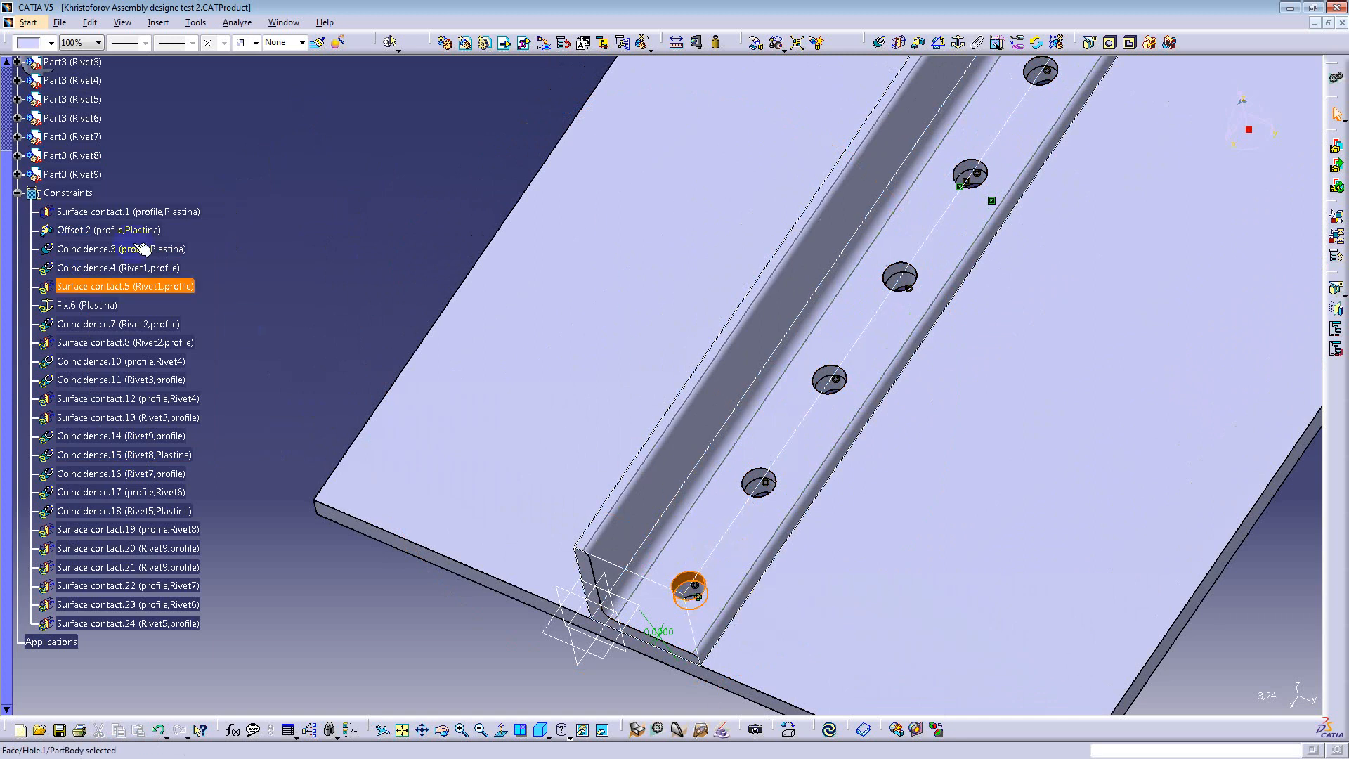
Step: Update the Coincidence.4 constraint between Rivet1 and the profile, and check the rivet shank against its hole
middle_click_drag(496, 333, 484, 432)
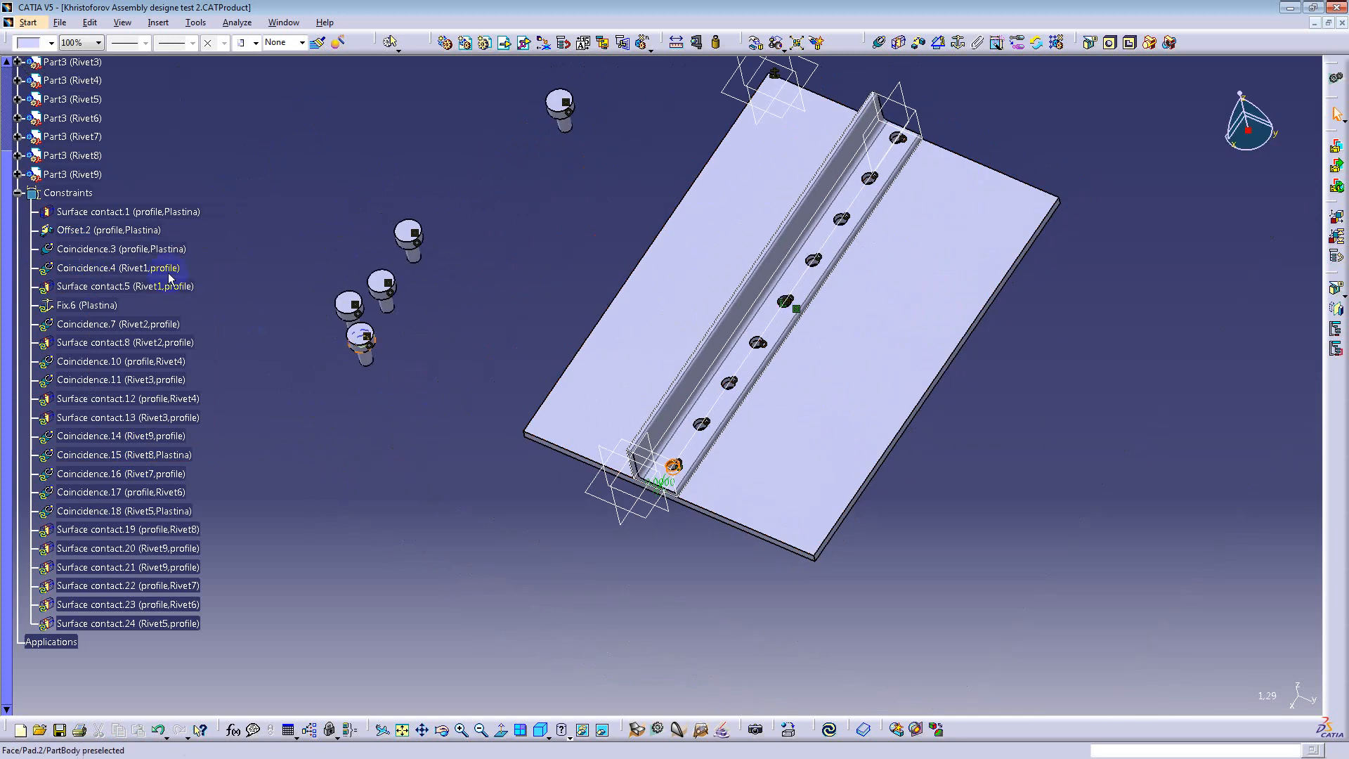
right_click(102, 268)
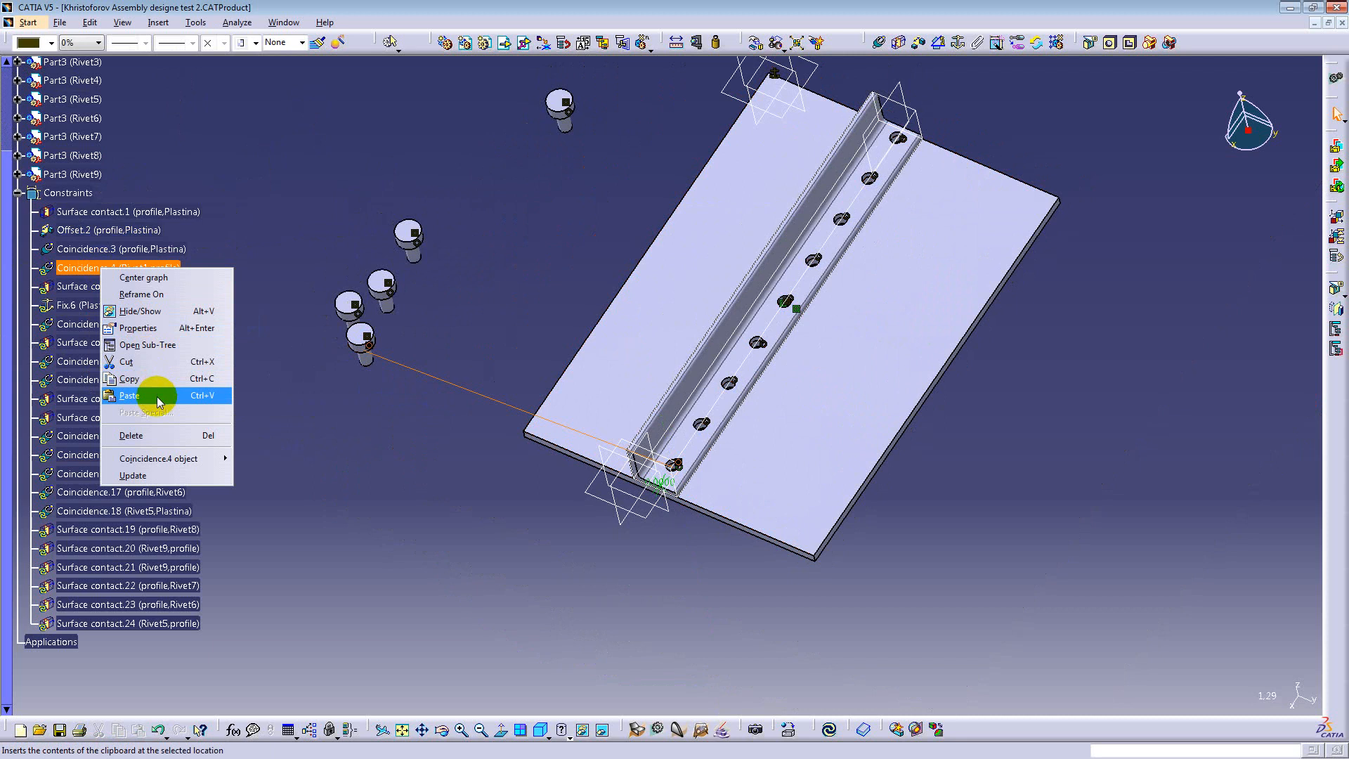
left_click(156, 476)
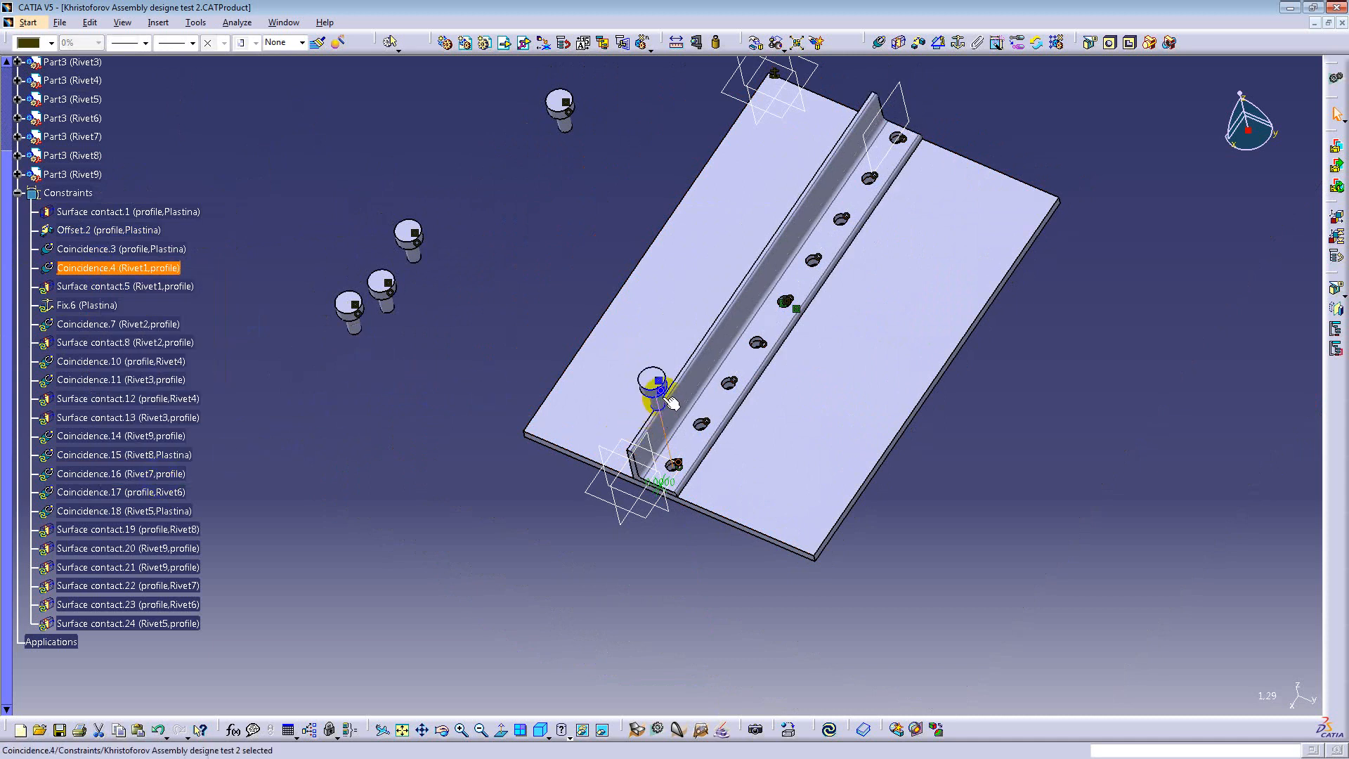
middle_click_drag(651, 386, 640, 234)
left_click(679, 242)
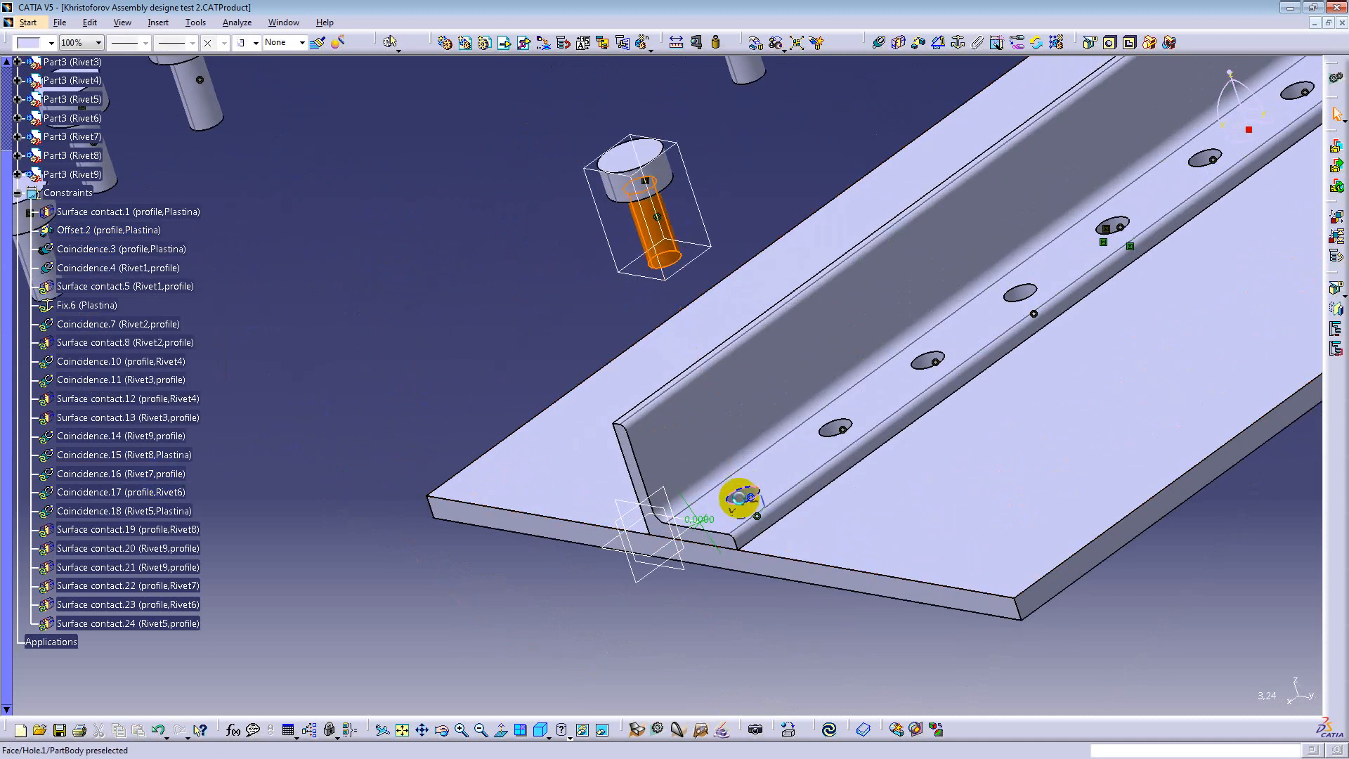
left_click(739, 497)
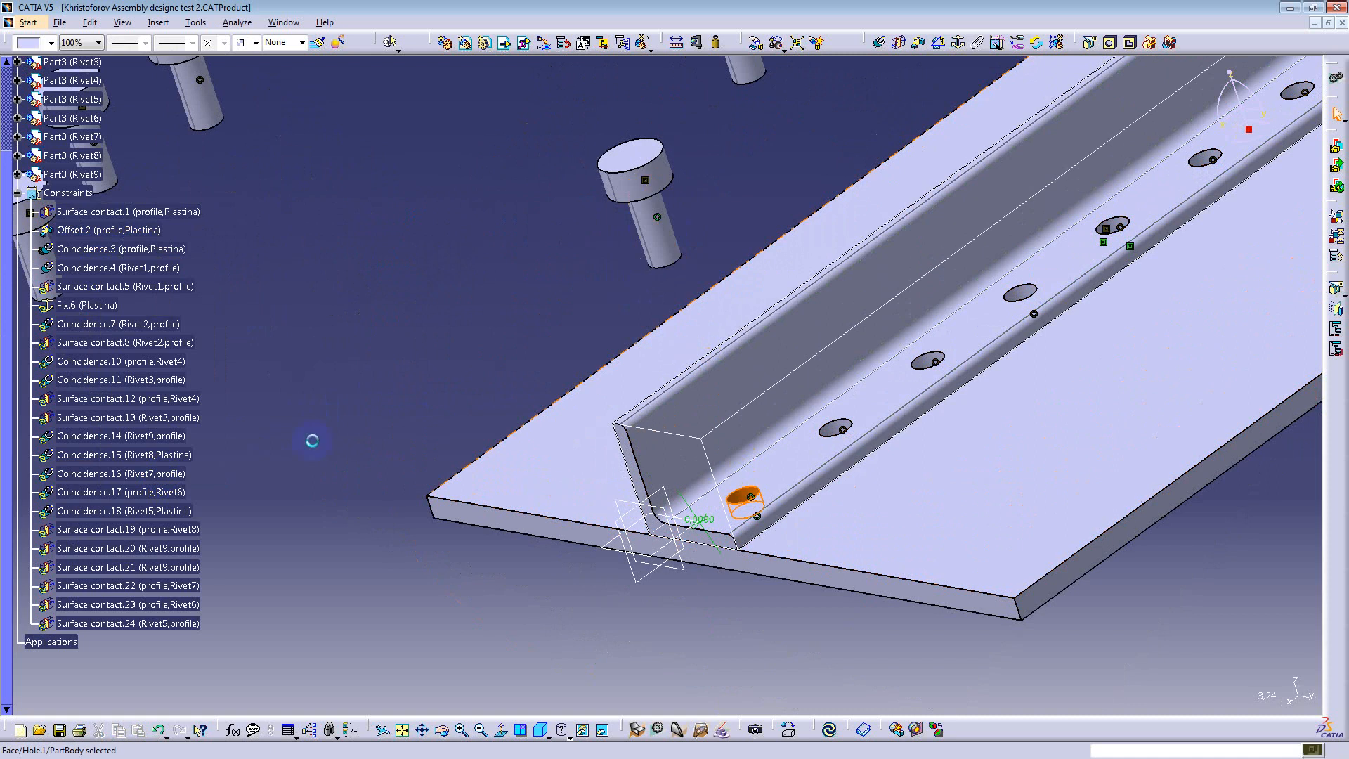
Step: Update the Surface contact.5 constraint to seat Rivet1 on the profile, and highlight the profile's contact face
right_click(94, 286)
left_click(165, 490)
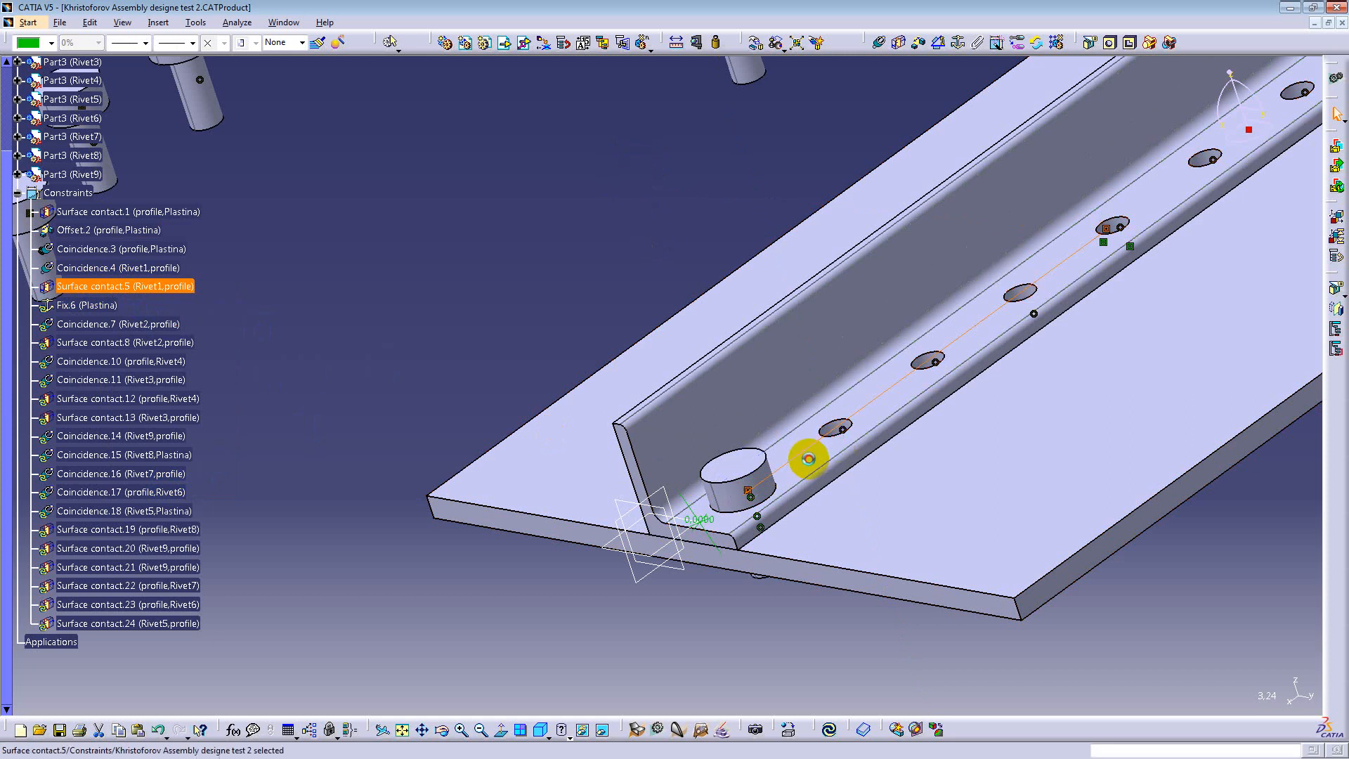
left_click(808, 458)
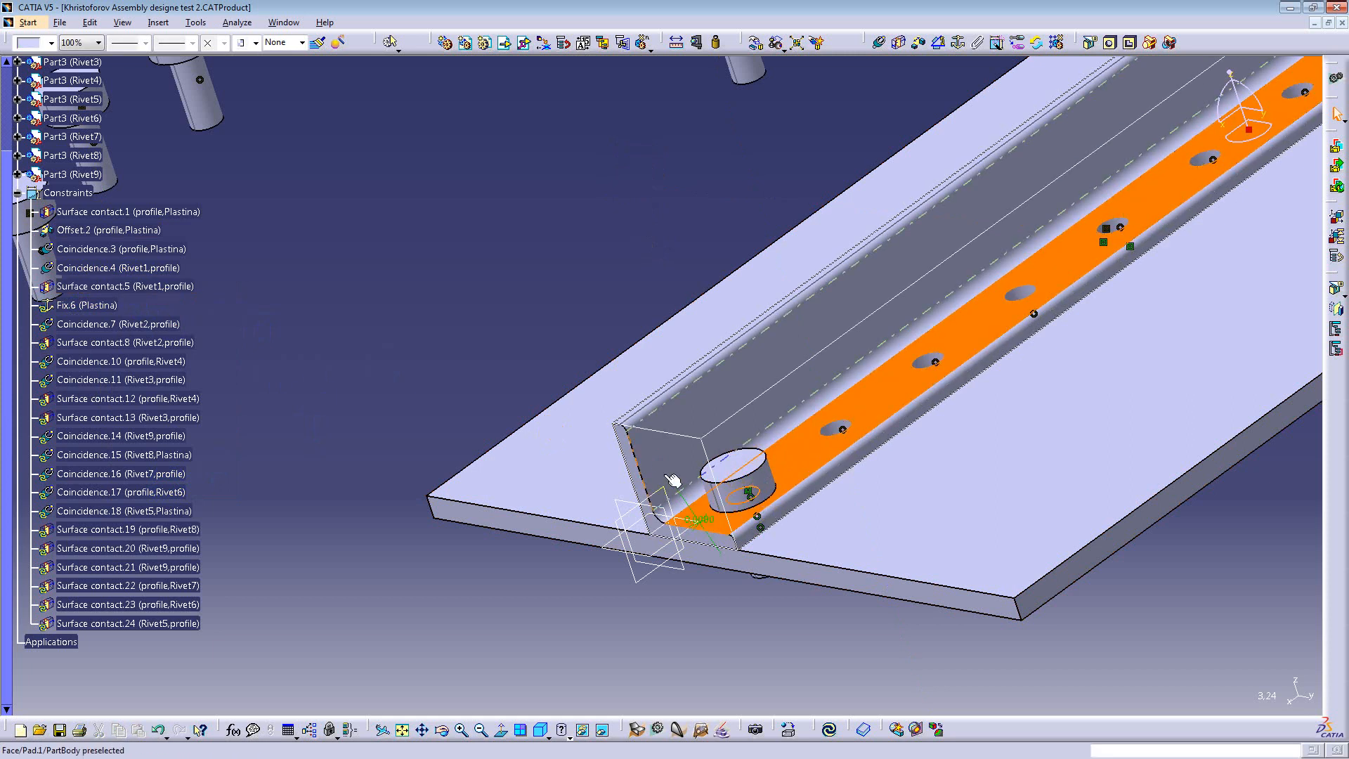
Step: Update the Fix.6 constraint of Plastina and review the whole assembly
right_click(67, 305)
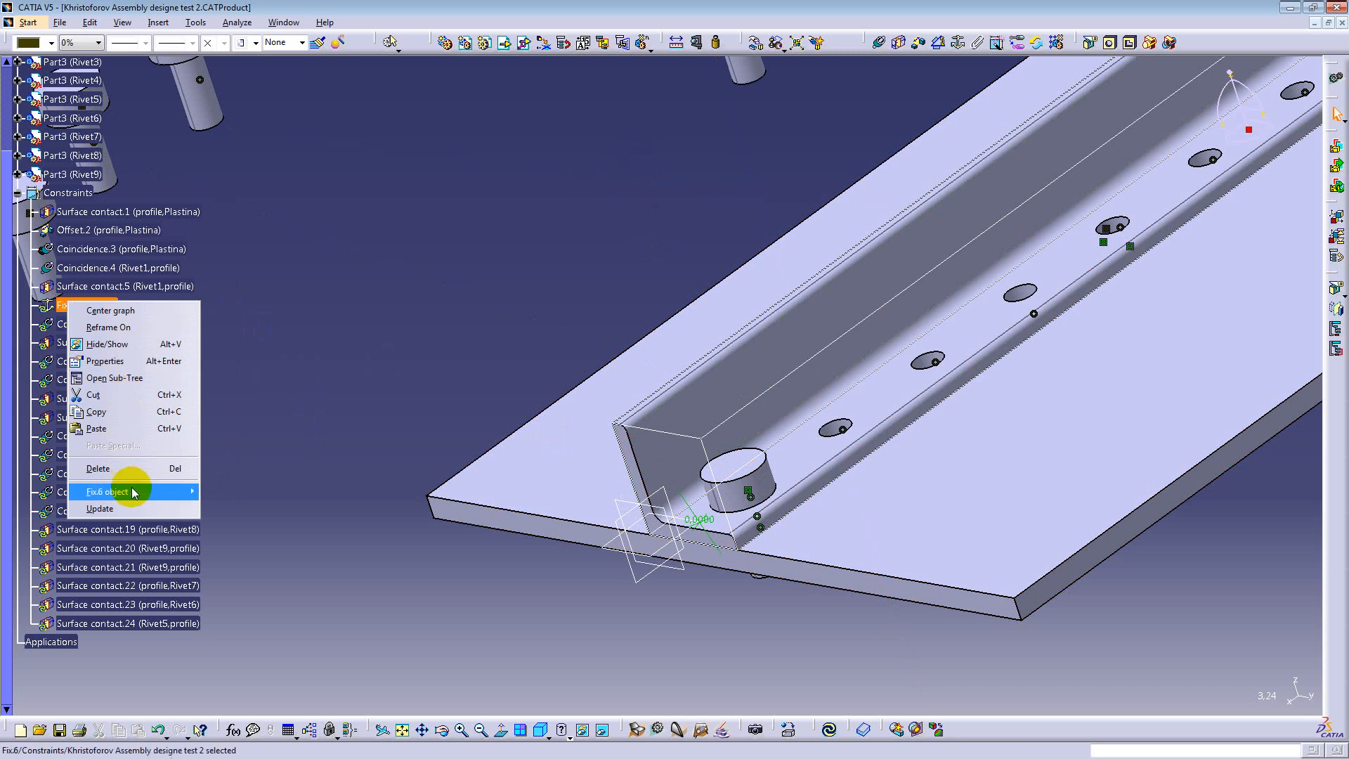
left_click(140, 507)
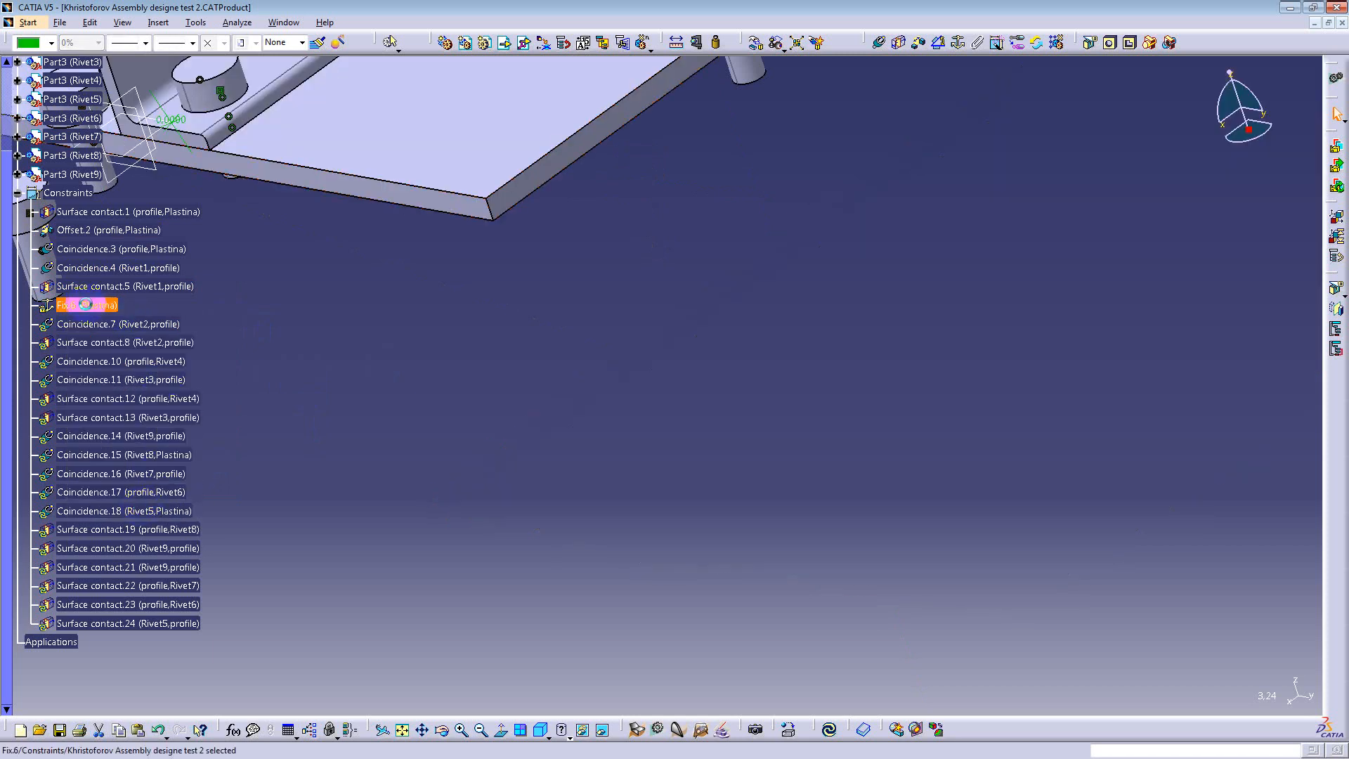
middle_click_drag(352, 264, 695, 394)
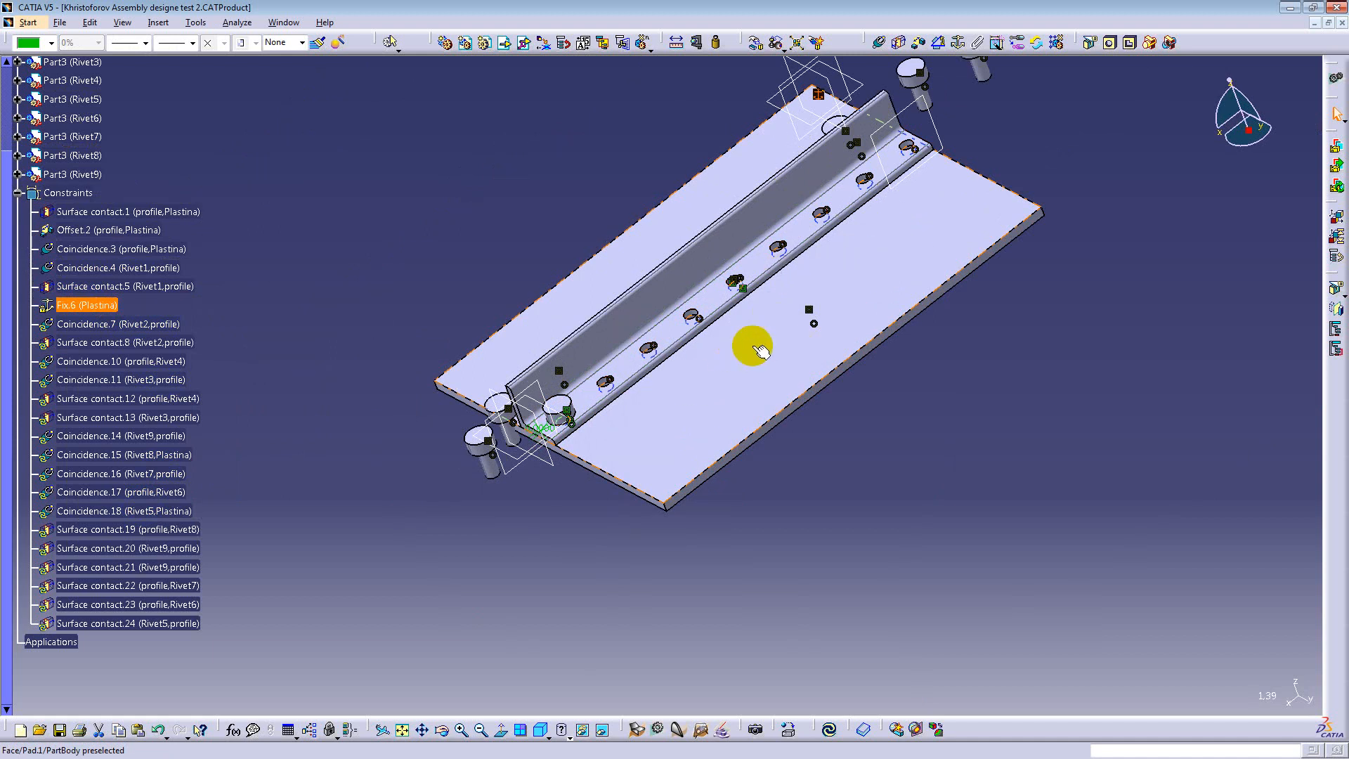
middle_click_drag(852, 241, 618, 329)
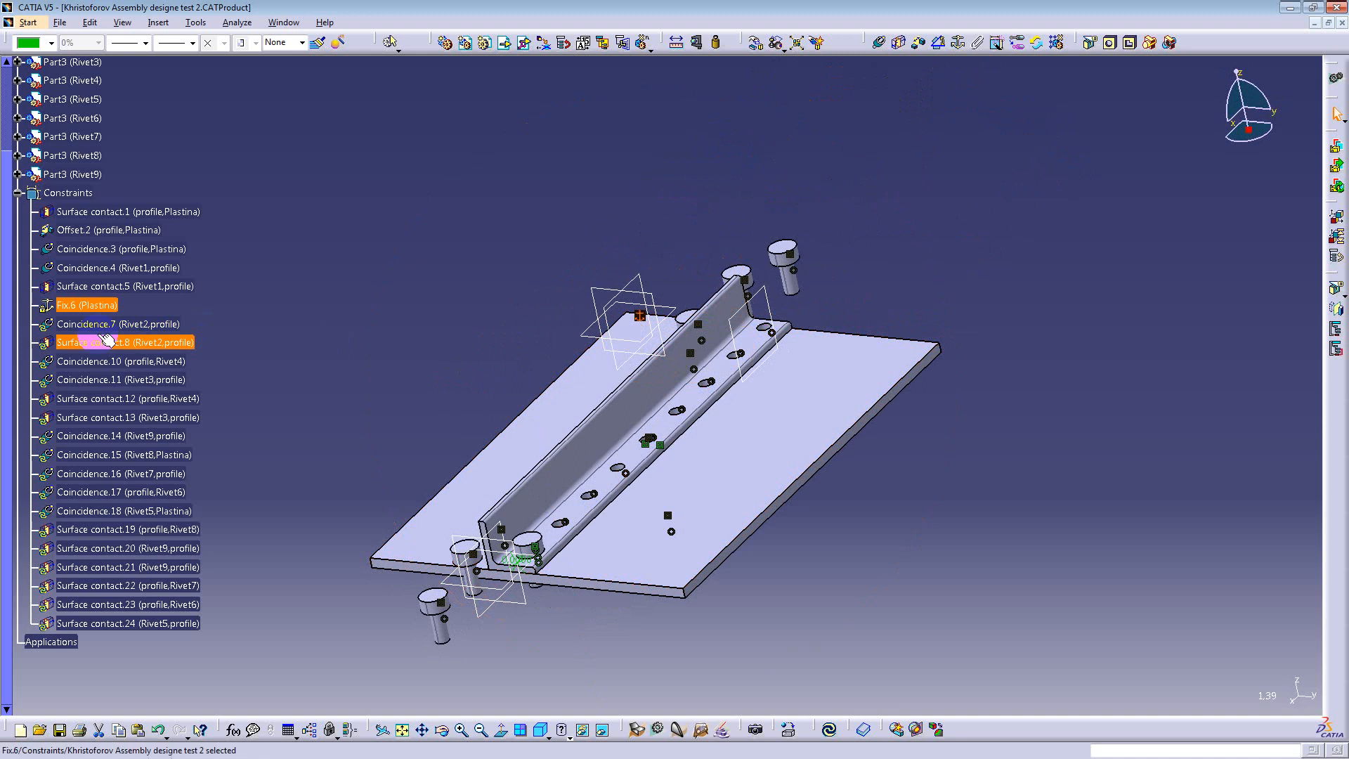
Step: Update Coincidence.7 and Surface contact.8 to place Rivet2 in its profile hole
right_click(83, 336)
left_click(156, 530)
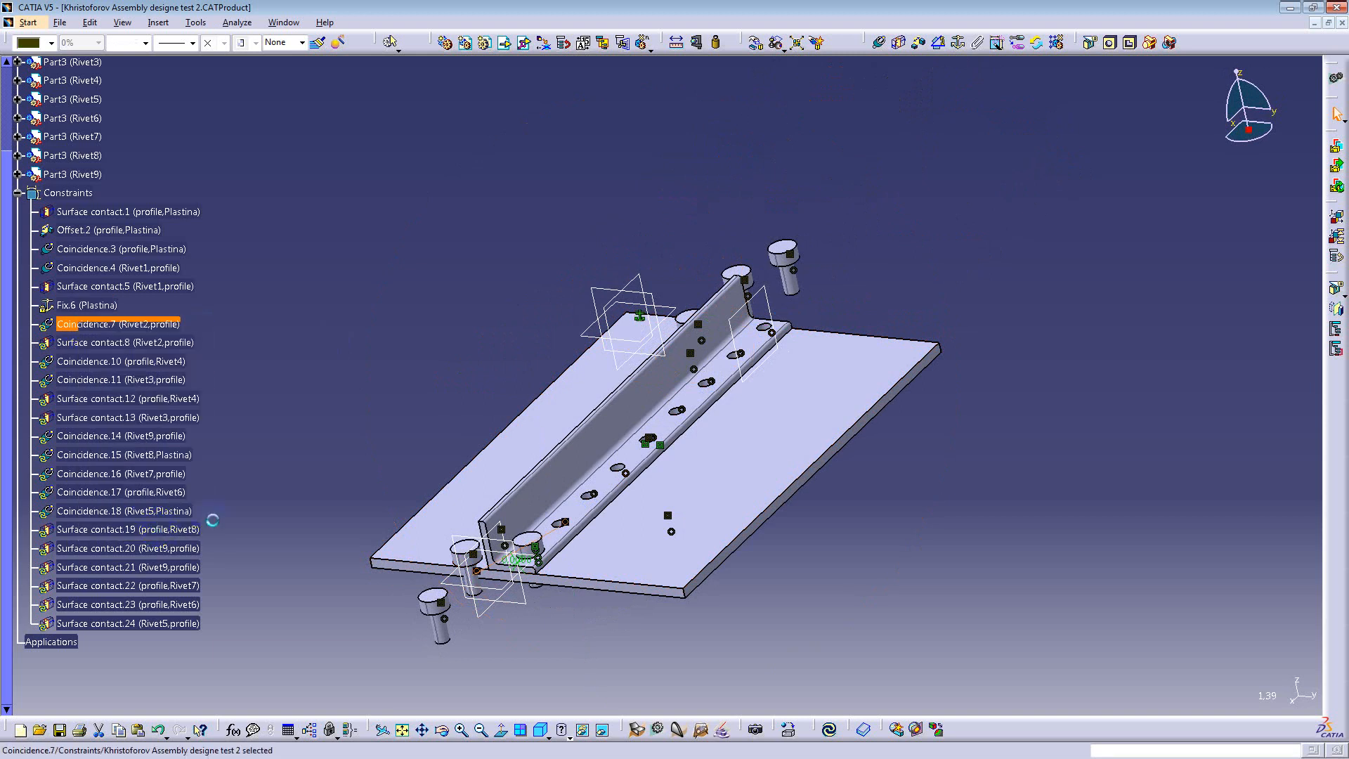
middle_click_drag(773, 473, 619, 393)
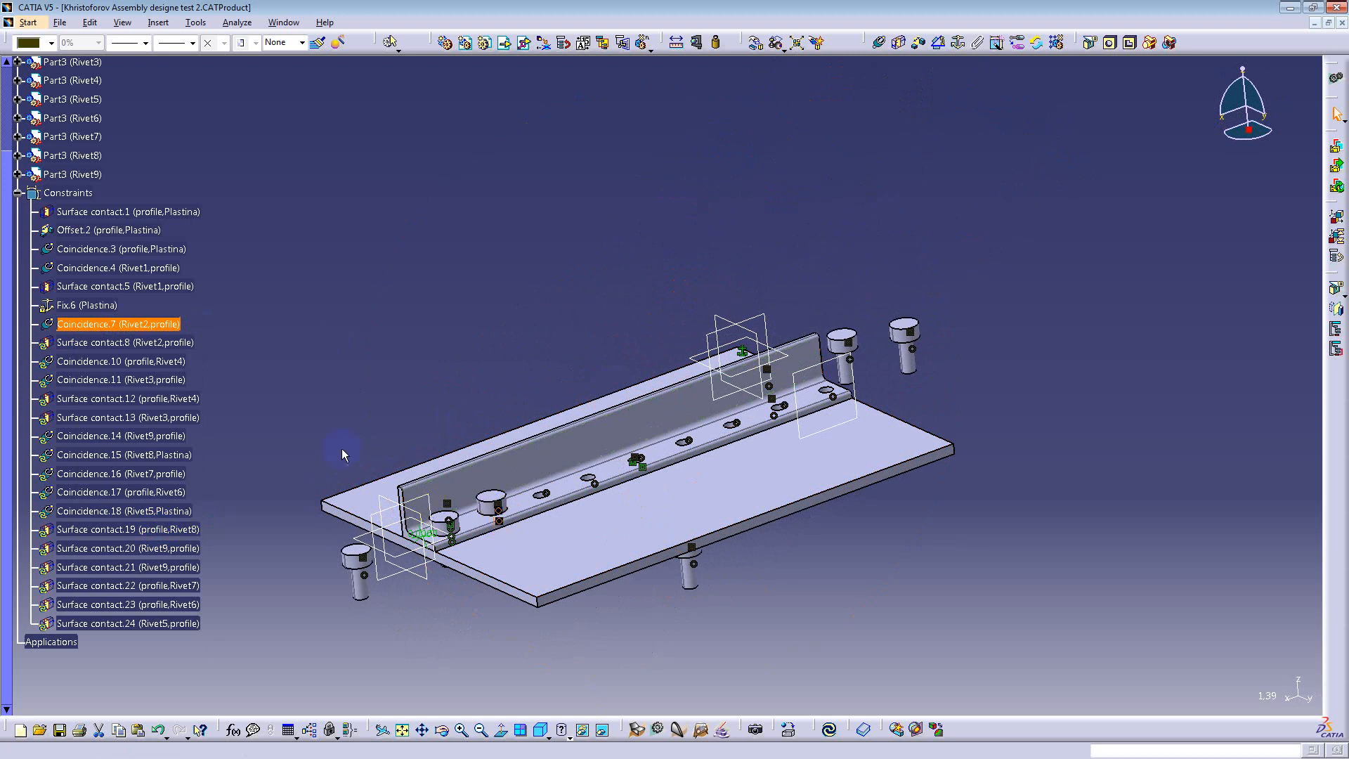
left_click(129, 343, "ctrl")
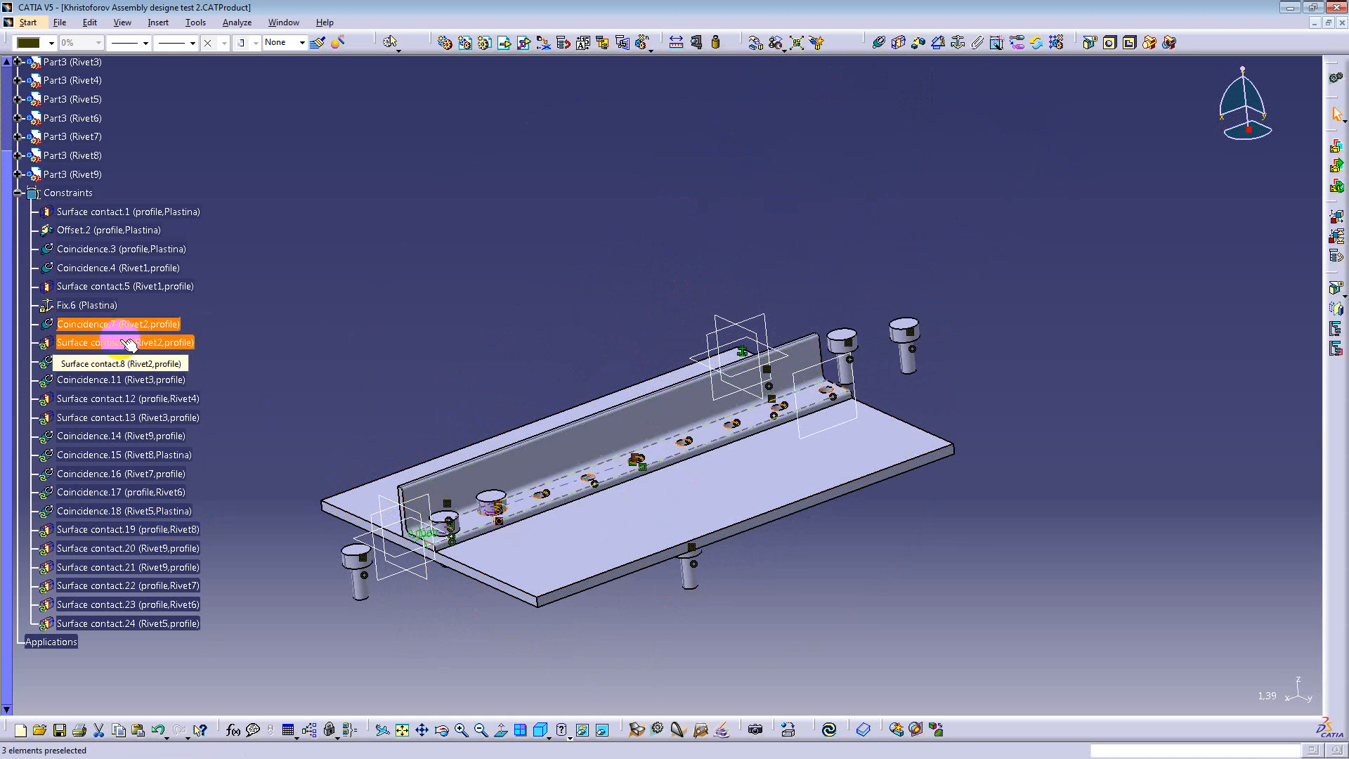
right_click(129, 344)
left_click(168, 547)
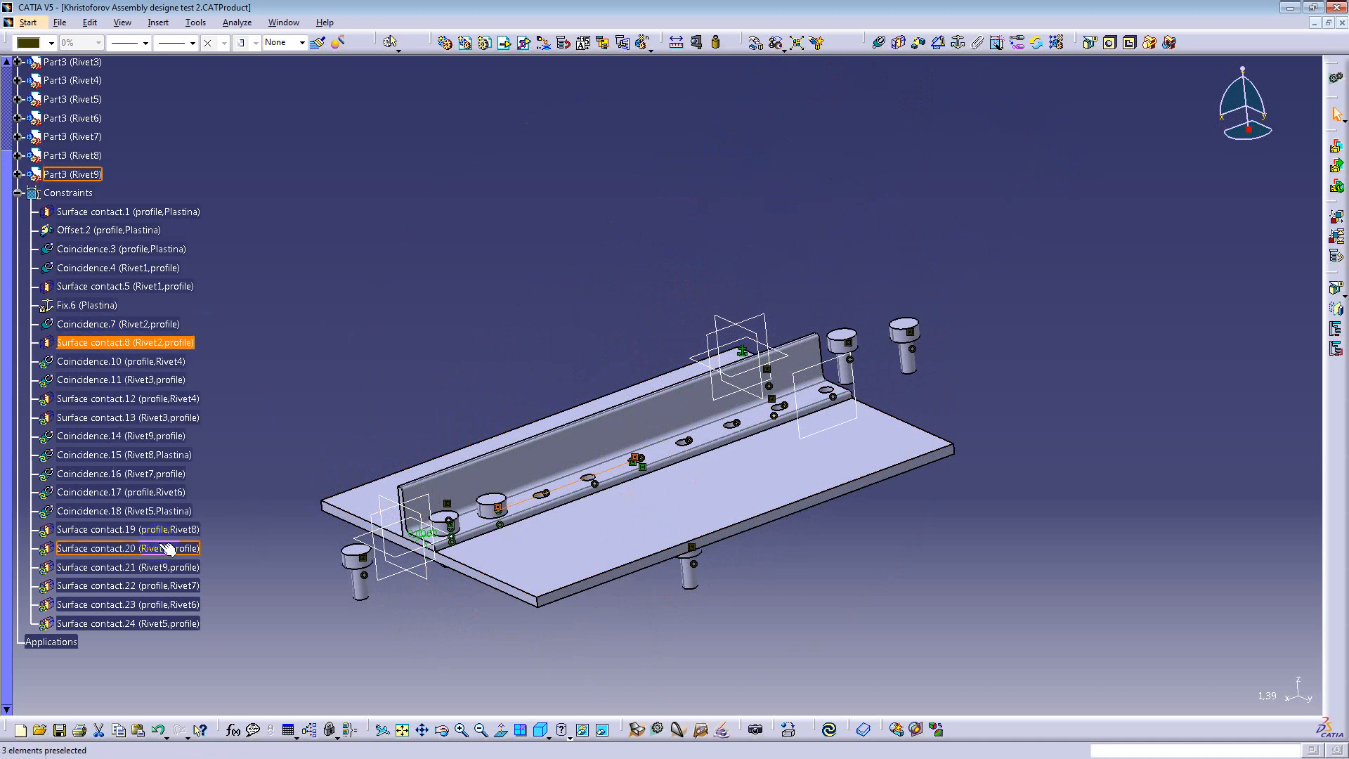
Step: Update Coincidence.10 and Coincidence.11 to align Rivet4 and Rivet3 with their profile holes
left_click(91, 361)
right_click(91, 361)
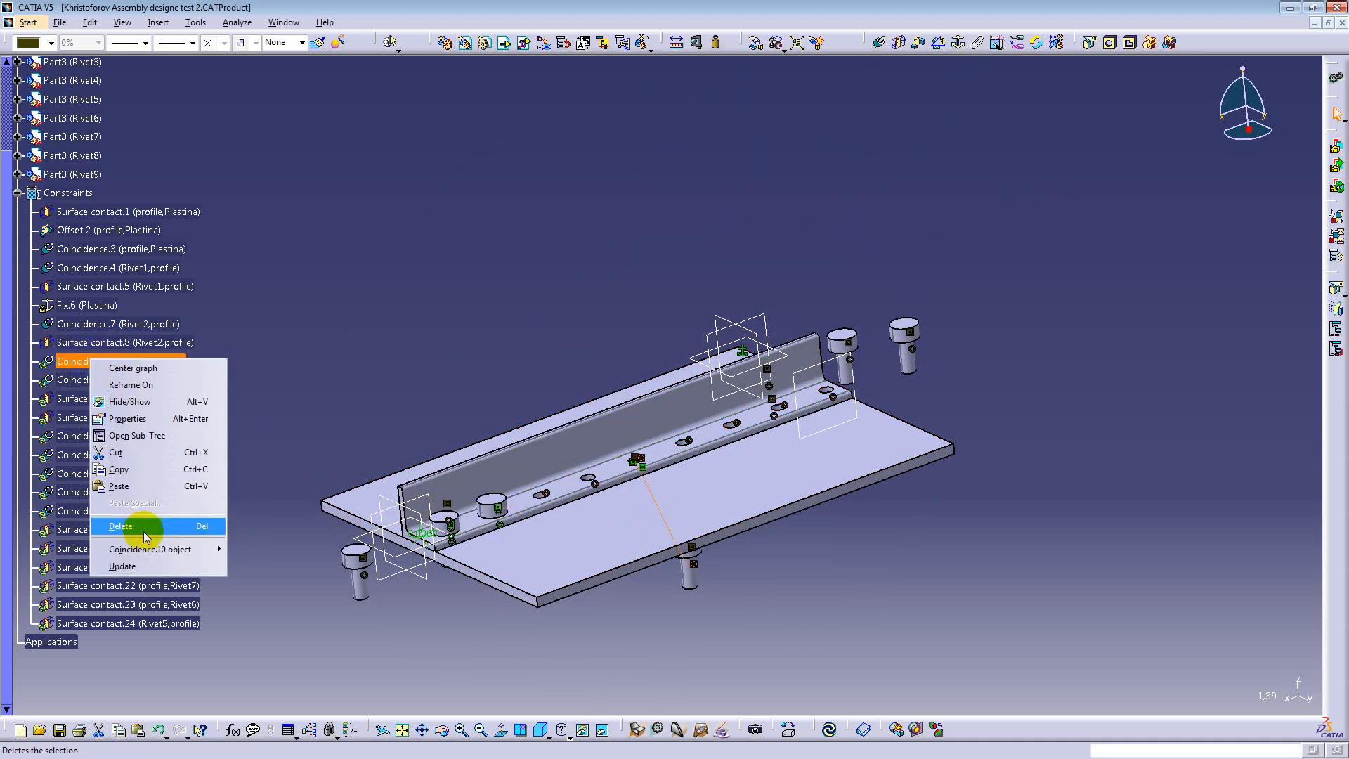
left_click(147, 566)
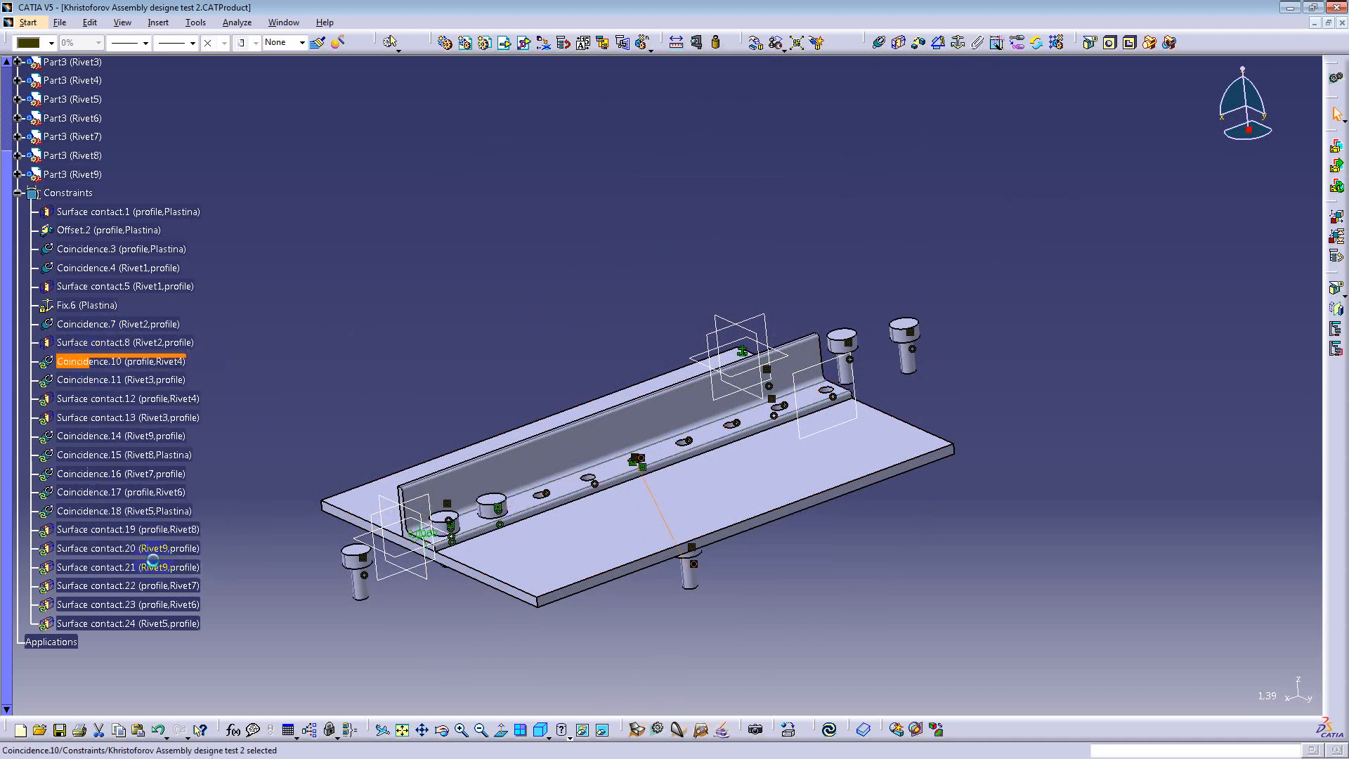
right_click(112, 386)
left_click(149, 564)
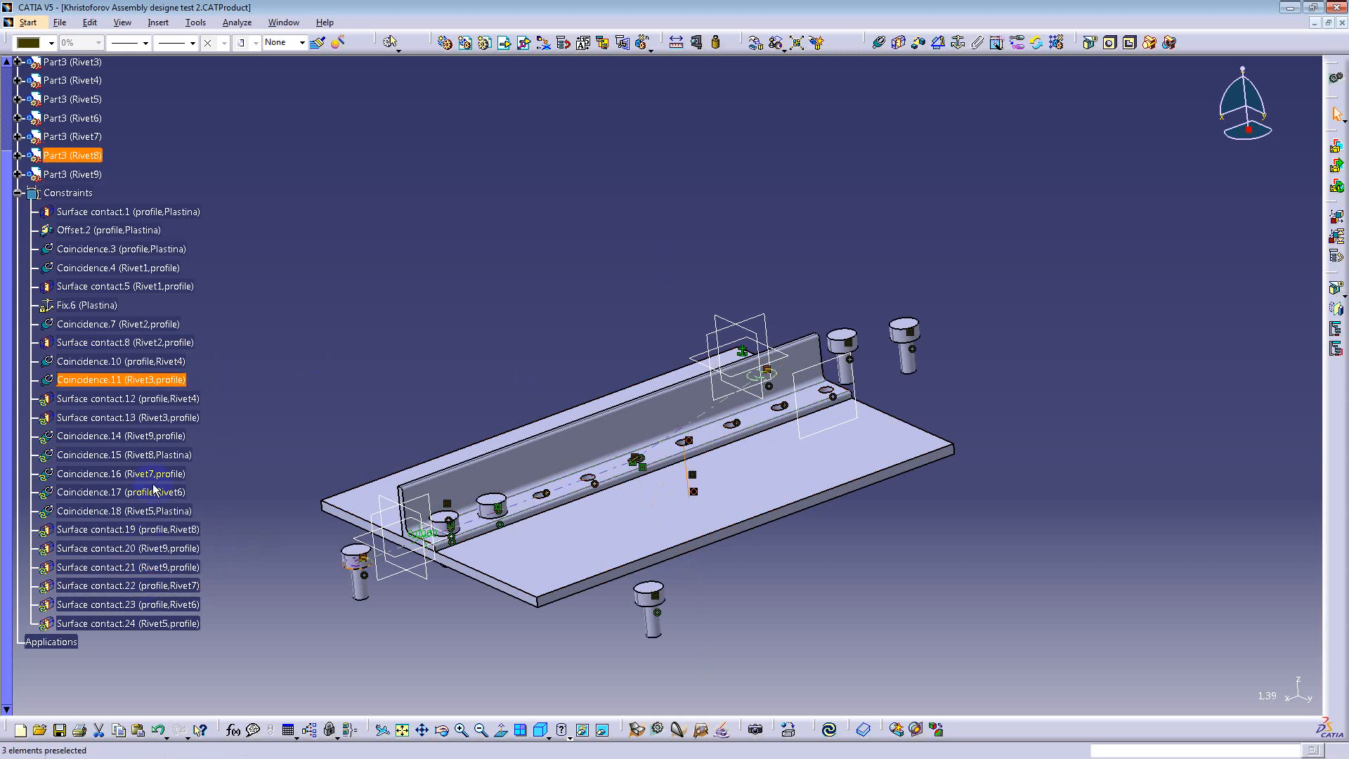
Step: Update Surface contact.12 and Surface contact.13 to seat Rivet4 and Rivet3 on the profile
right_click(71, 399)
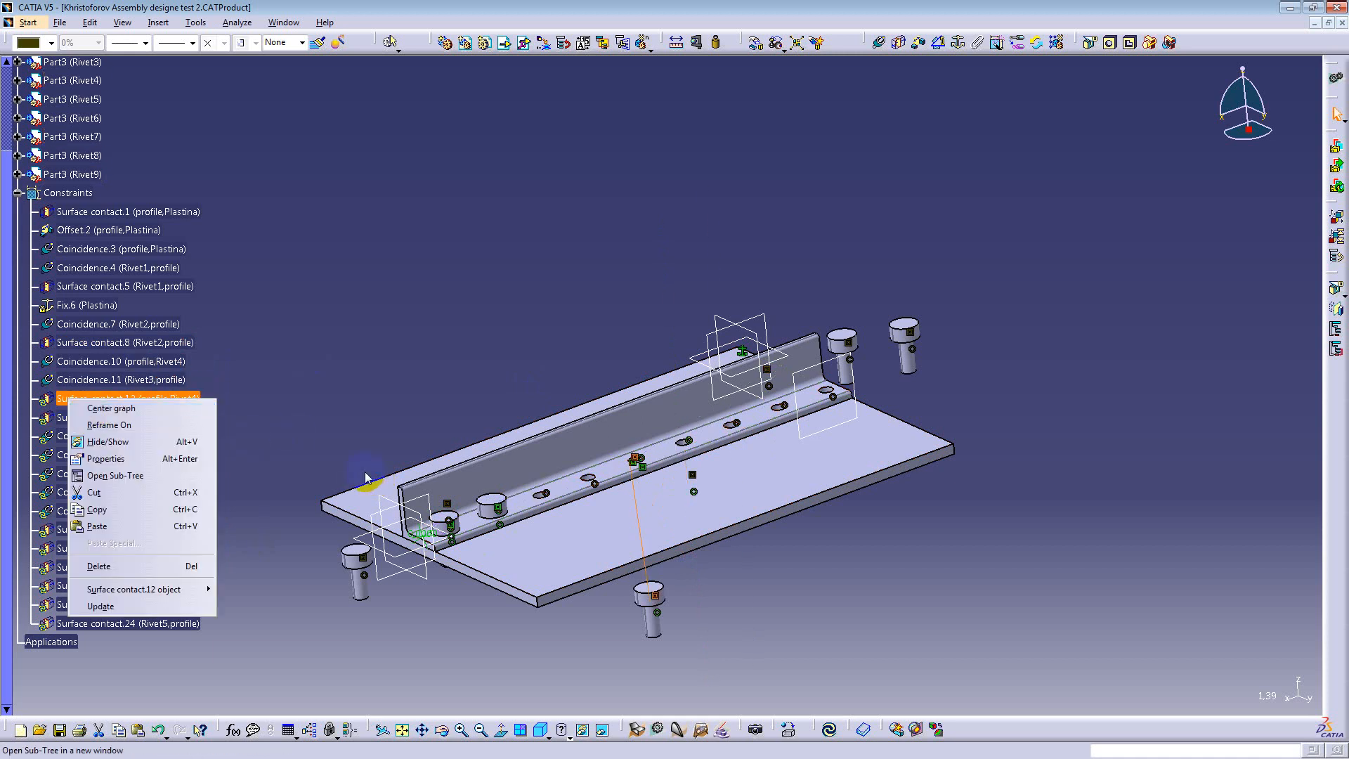
left_click(141, 606)
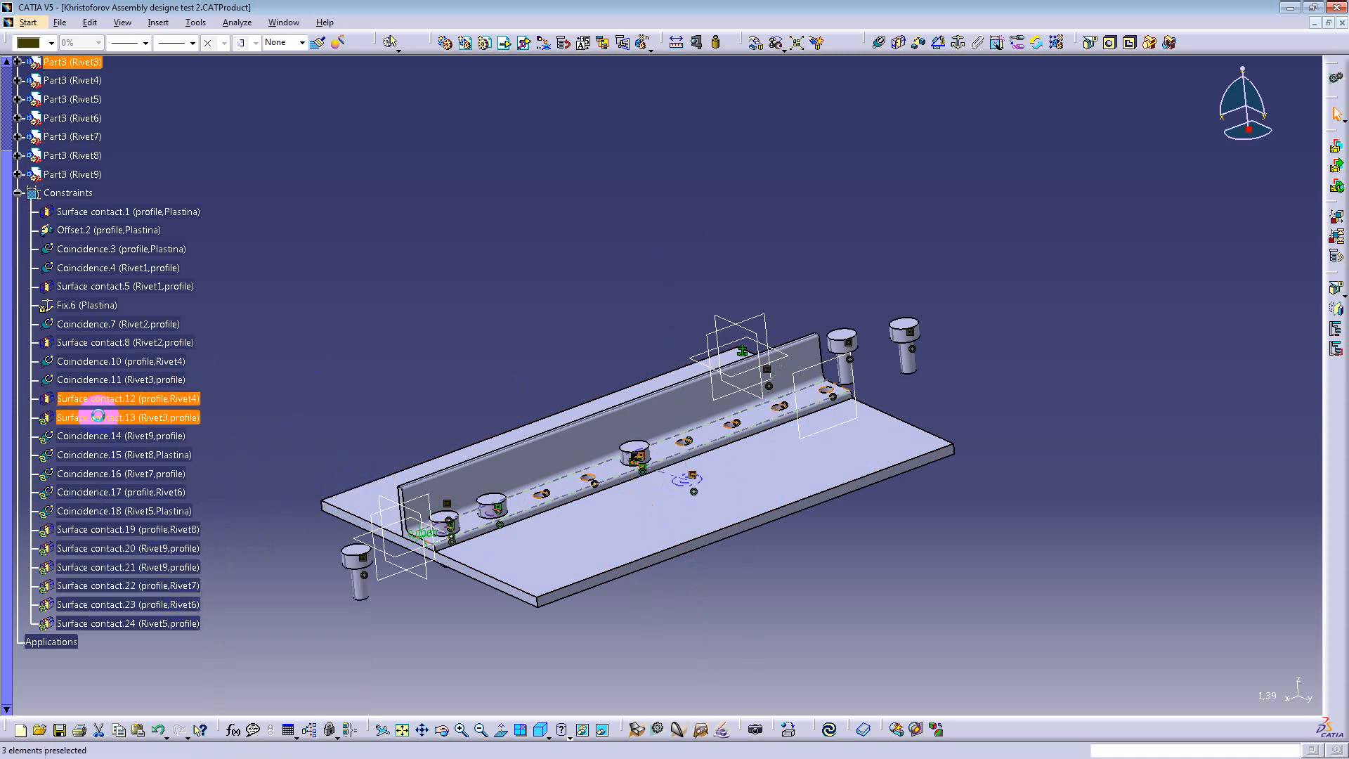
right_click(110, 422)
left_click(213, 625)
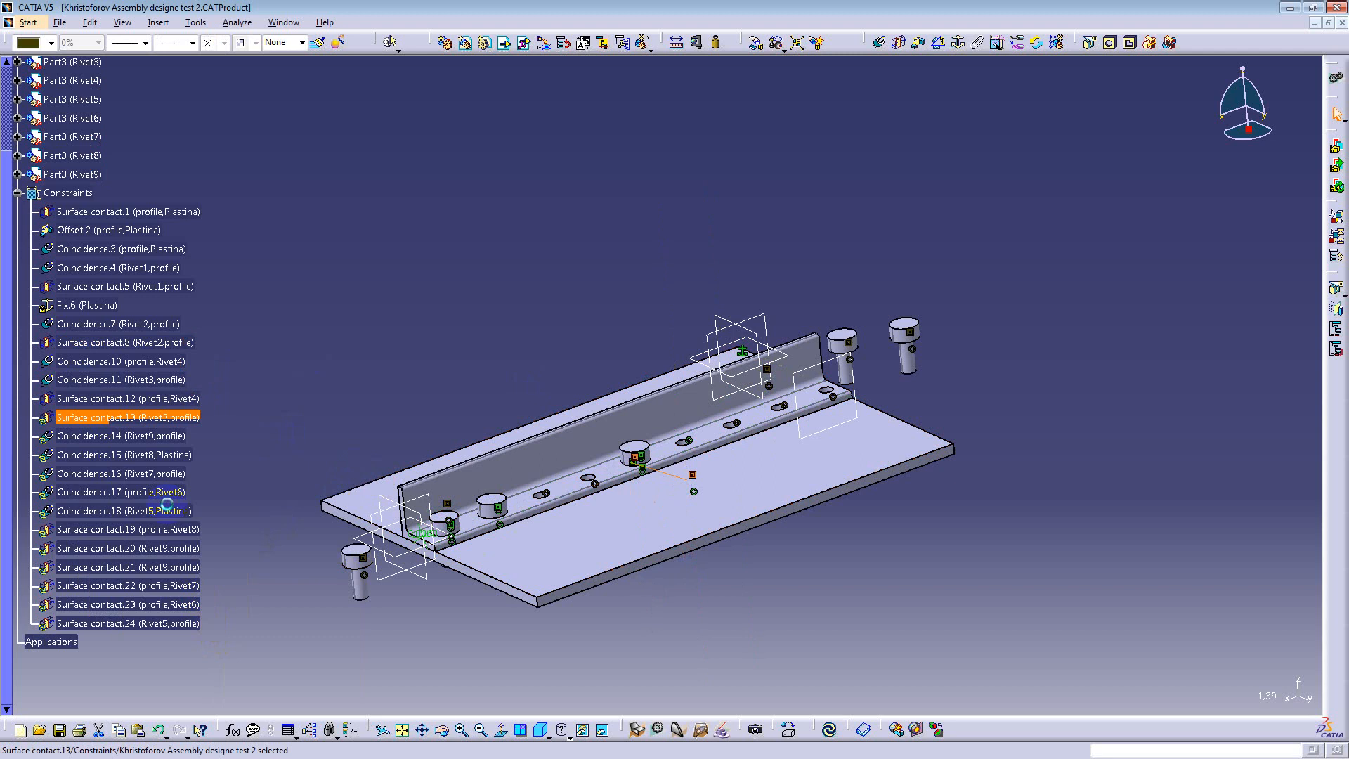
Step: Update Coincidence.14 for Rivet9 with the profile and Coincidence.15 for Rivet8 with Plastina
right_click(133, 437)
left_click(195, 651)
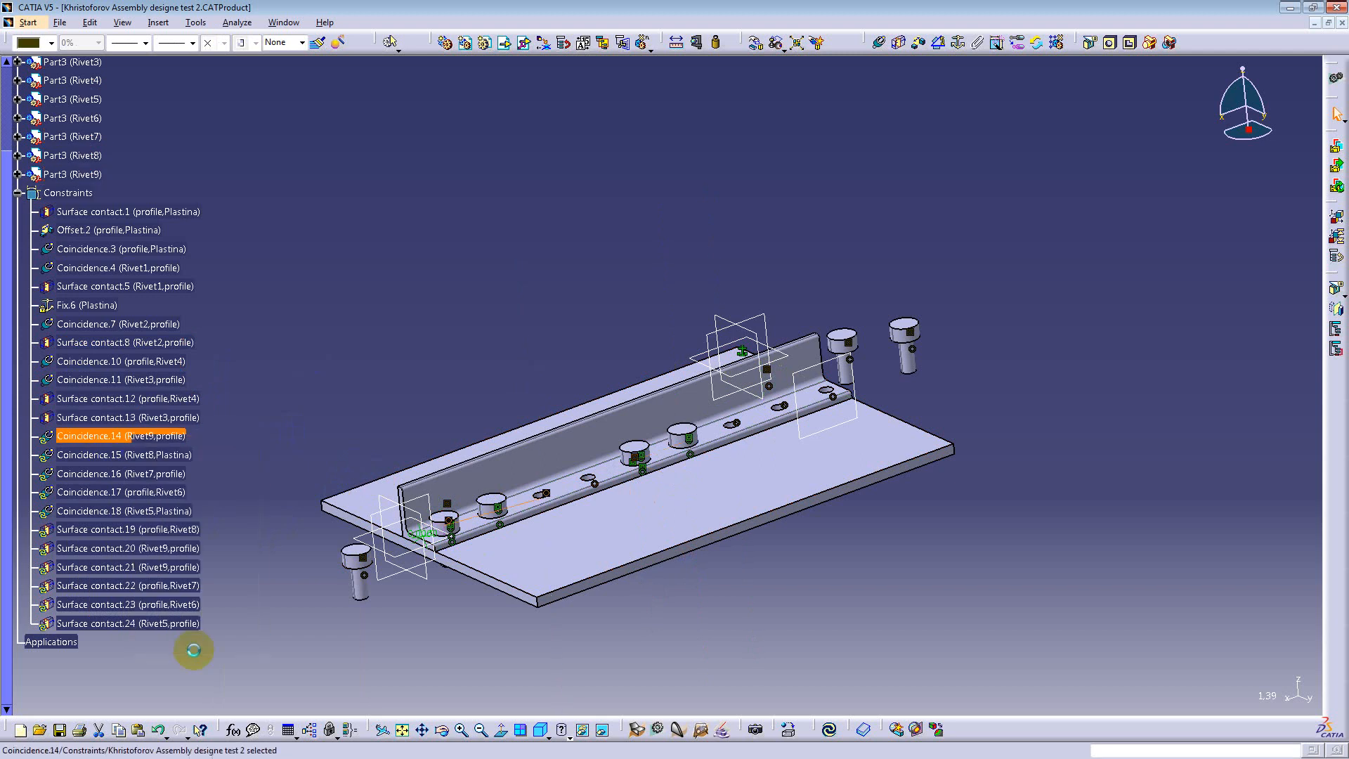
right_click(119, 456)
left_click(181, 648)
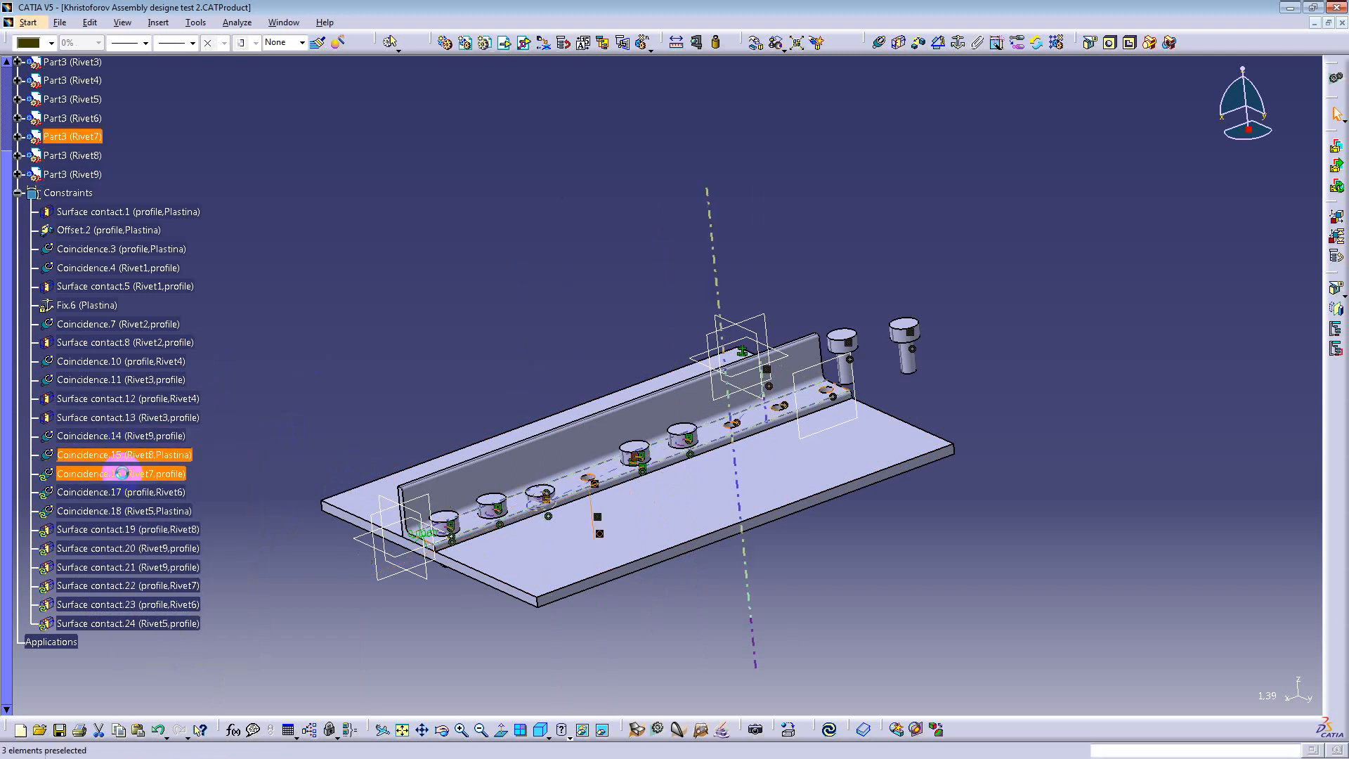
Step: Update Coincidence.16, Coincidence.17 and Coincidence.18 to align Rivet7, Rivet6 and Rivet5 with their holes
right_click(110, 471)
left_click(204, 676)
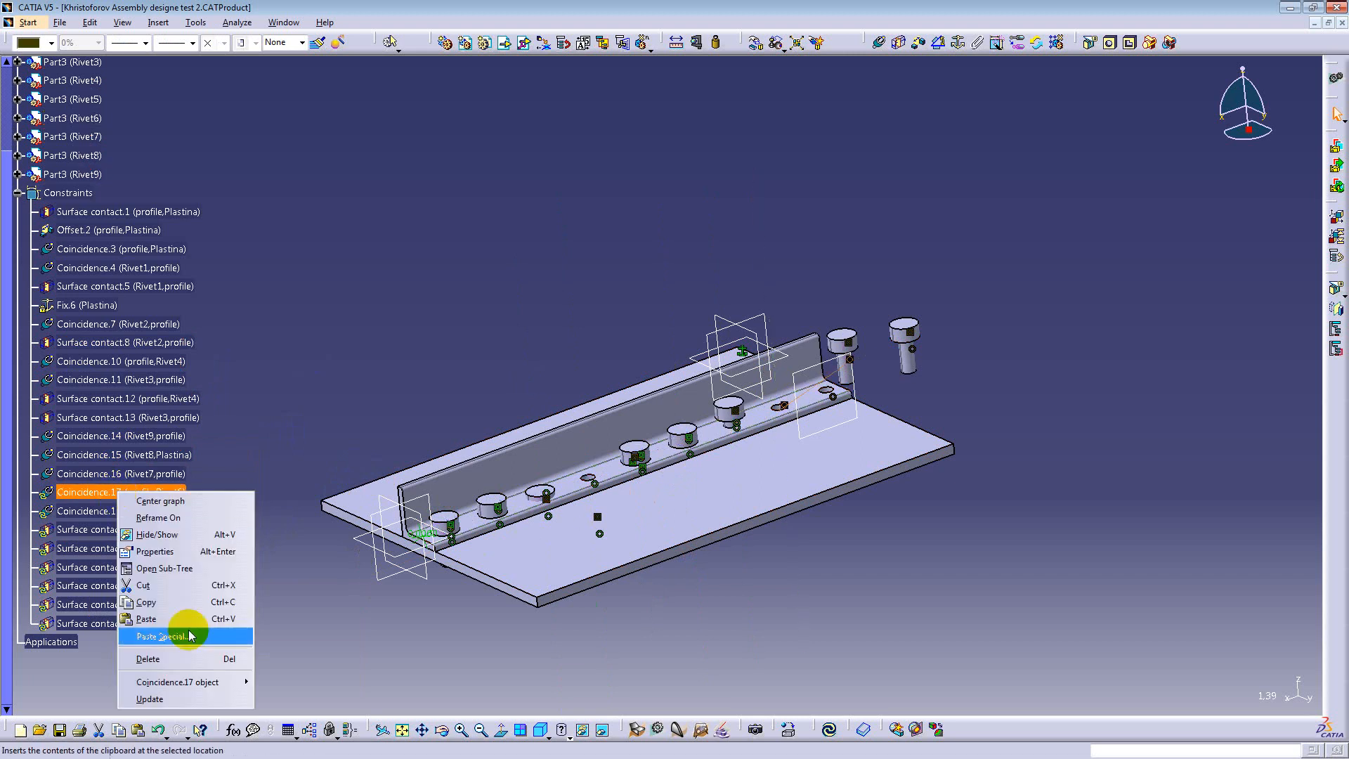
left_click(199, 698)
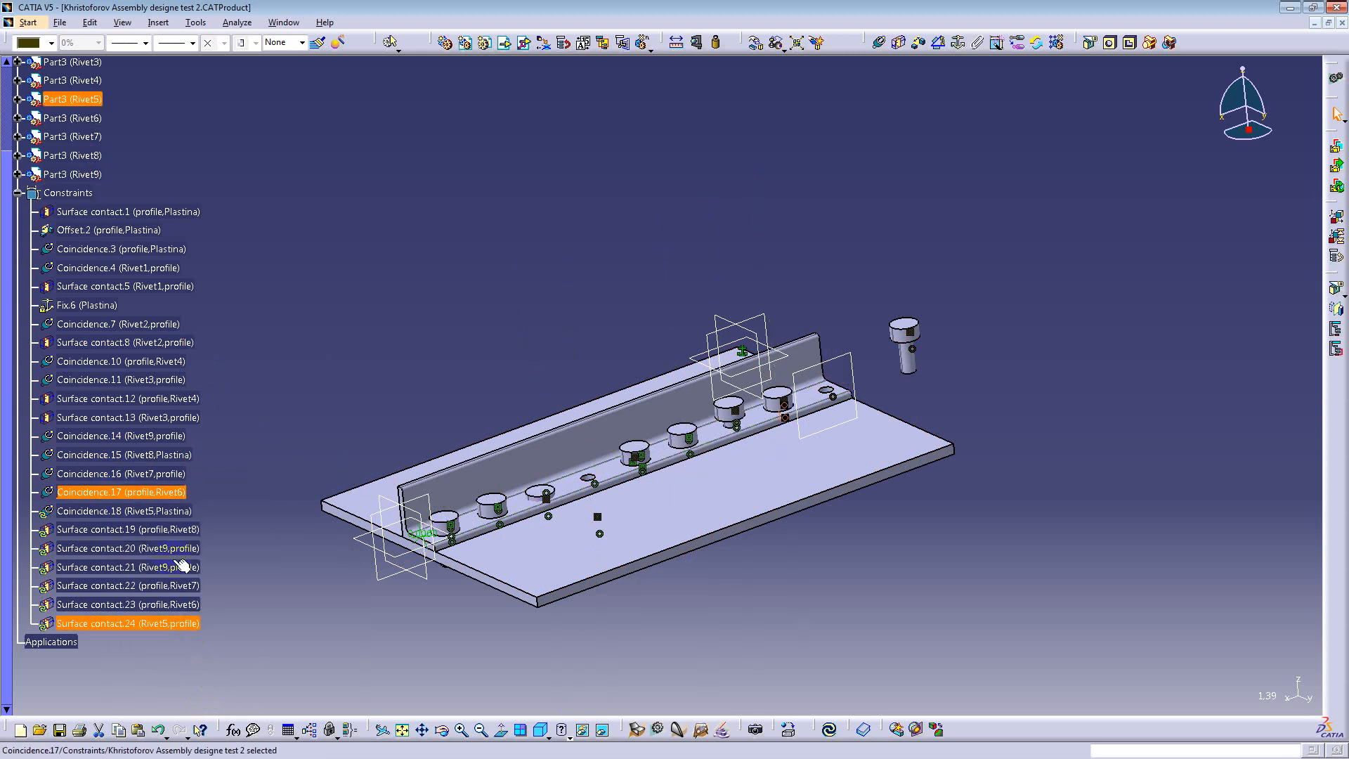
right_click(139, 512)
left_click(206, 719)
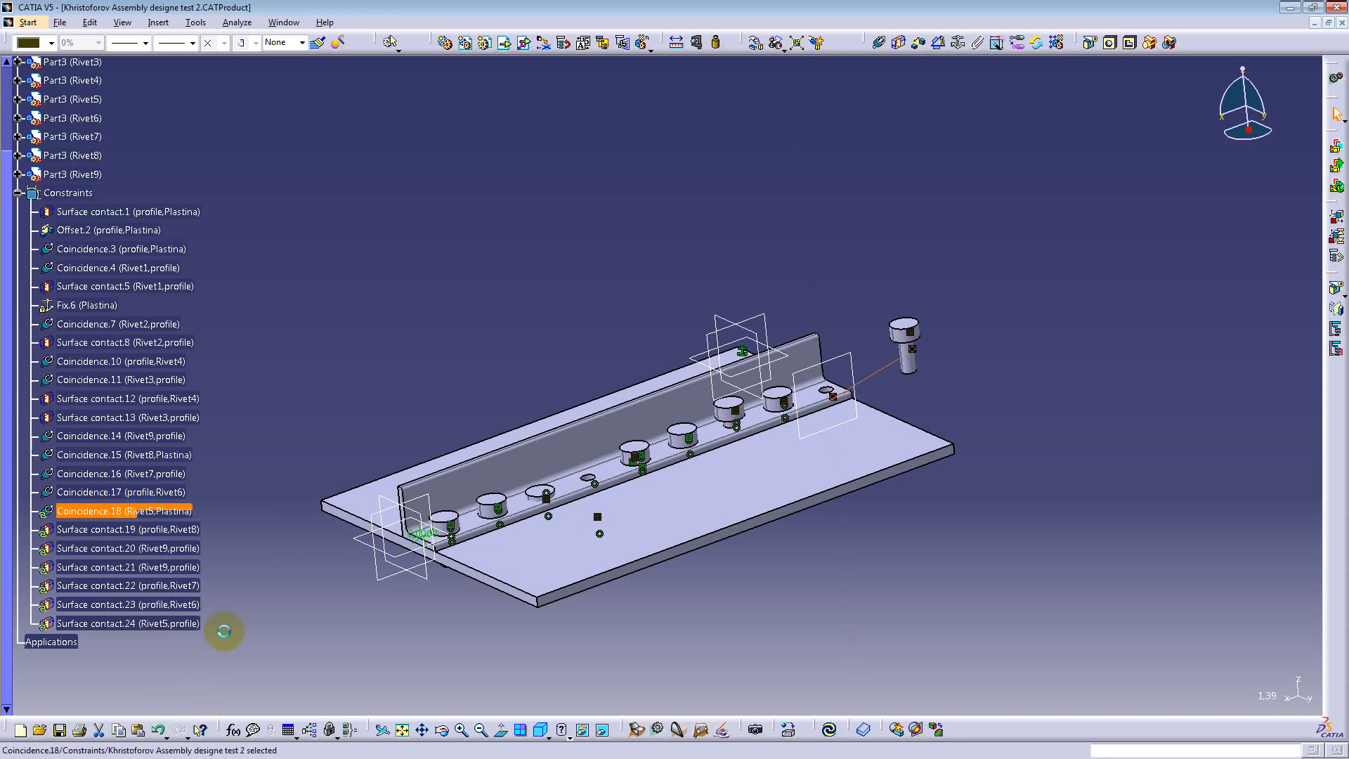
Step: Update Surface contact.19 and Surface contact.20 to seat Rivet8 and Rivet9 on the profile
left_click(125, 529)
right_click(127, 532)
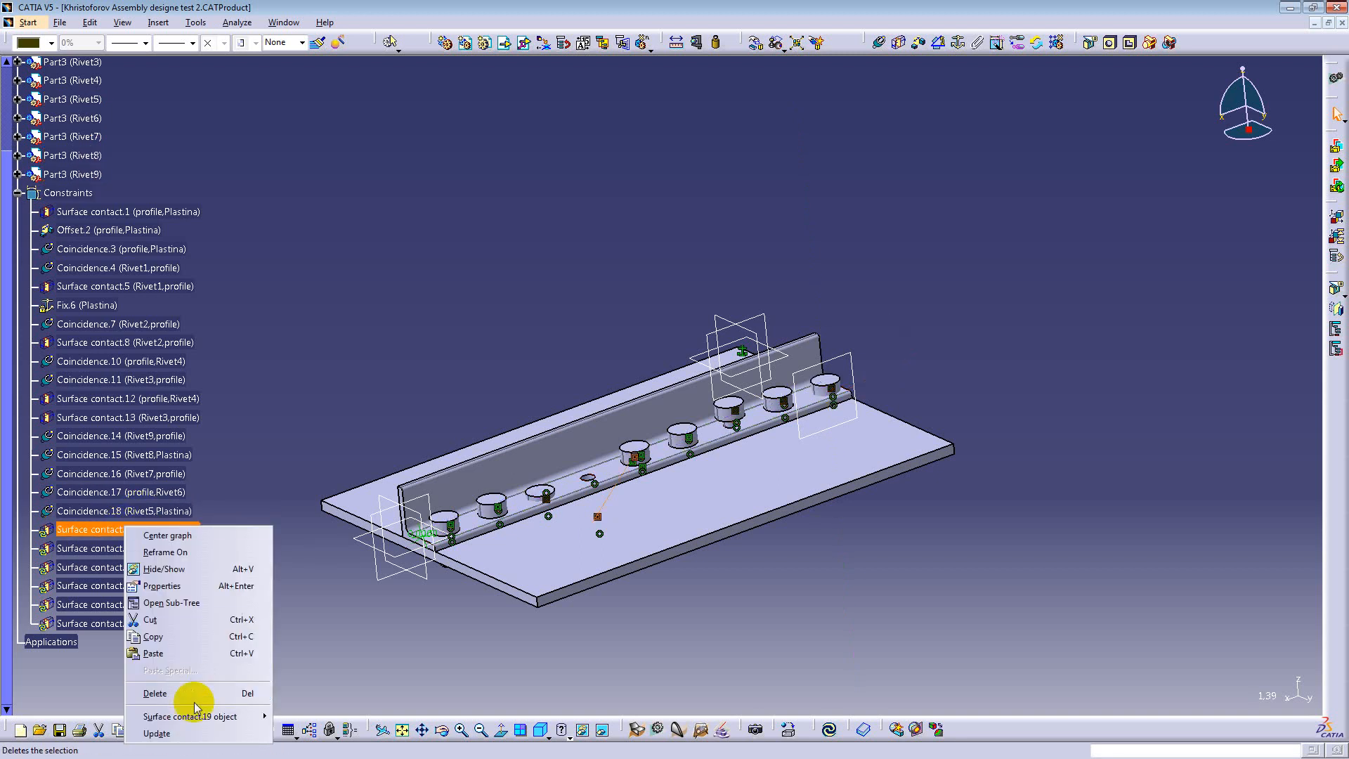
left_click(188, 733)
right_click(123, 550)
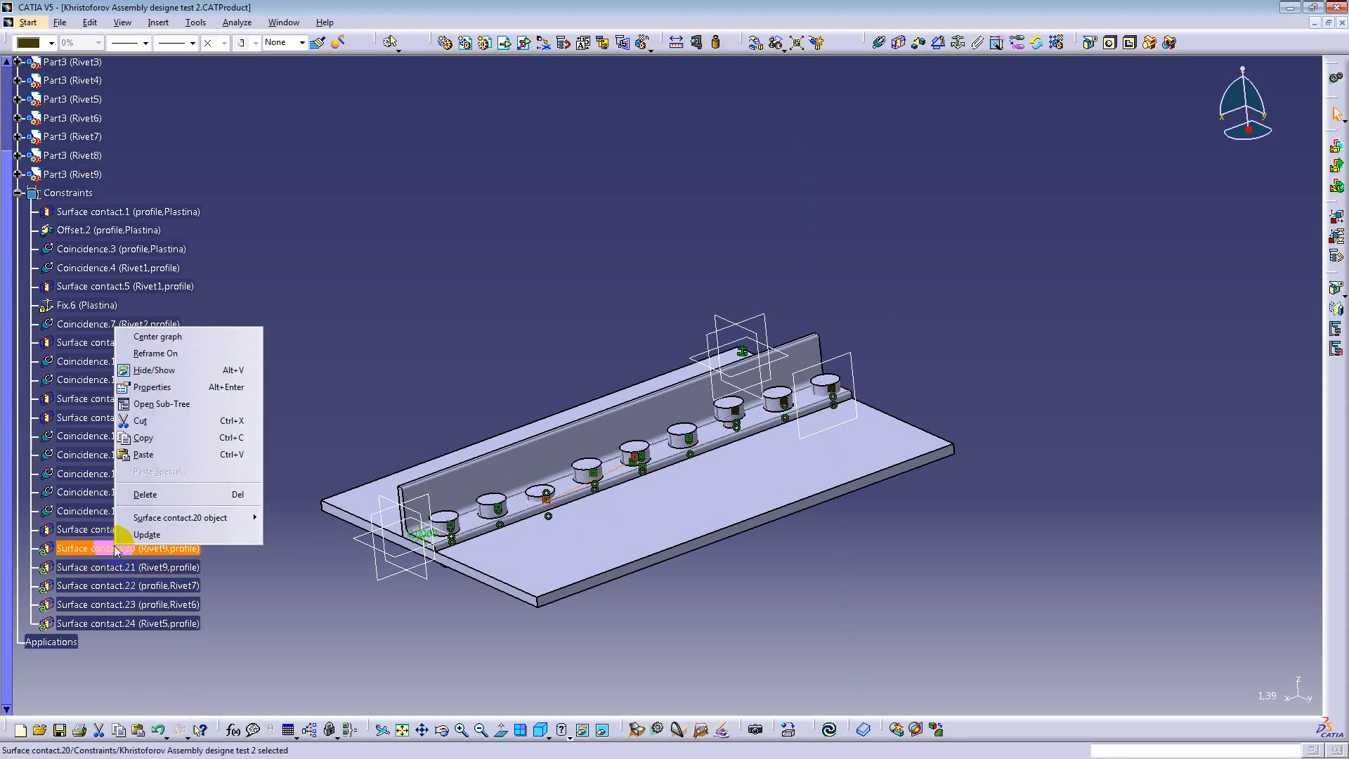
left_click(184, 537)
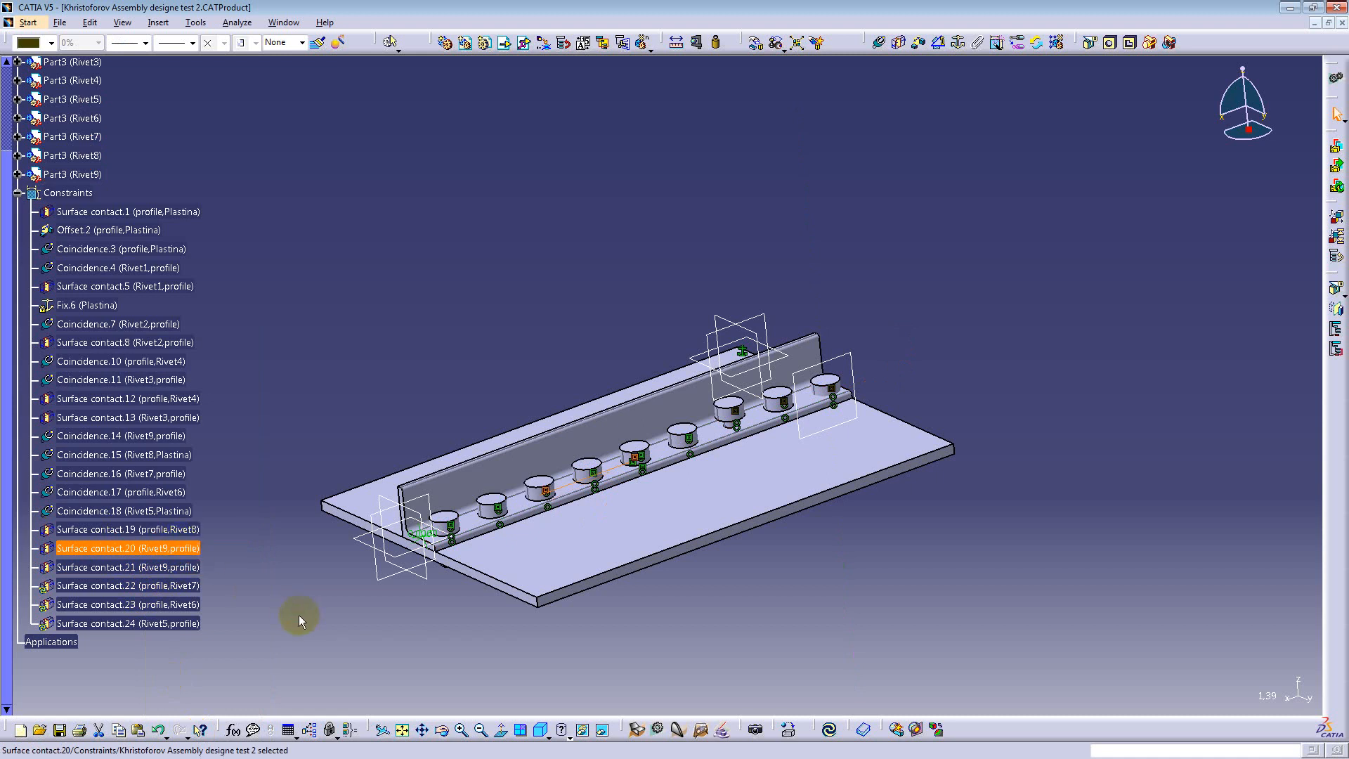
Step: Update Surface contact.21 and Surface contact.22 to seat Rivet9 and Rivet7 on the profile
right_click(147, 568)
left_click(247, 608)
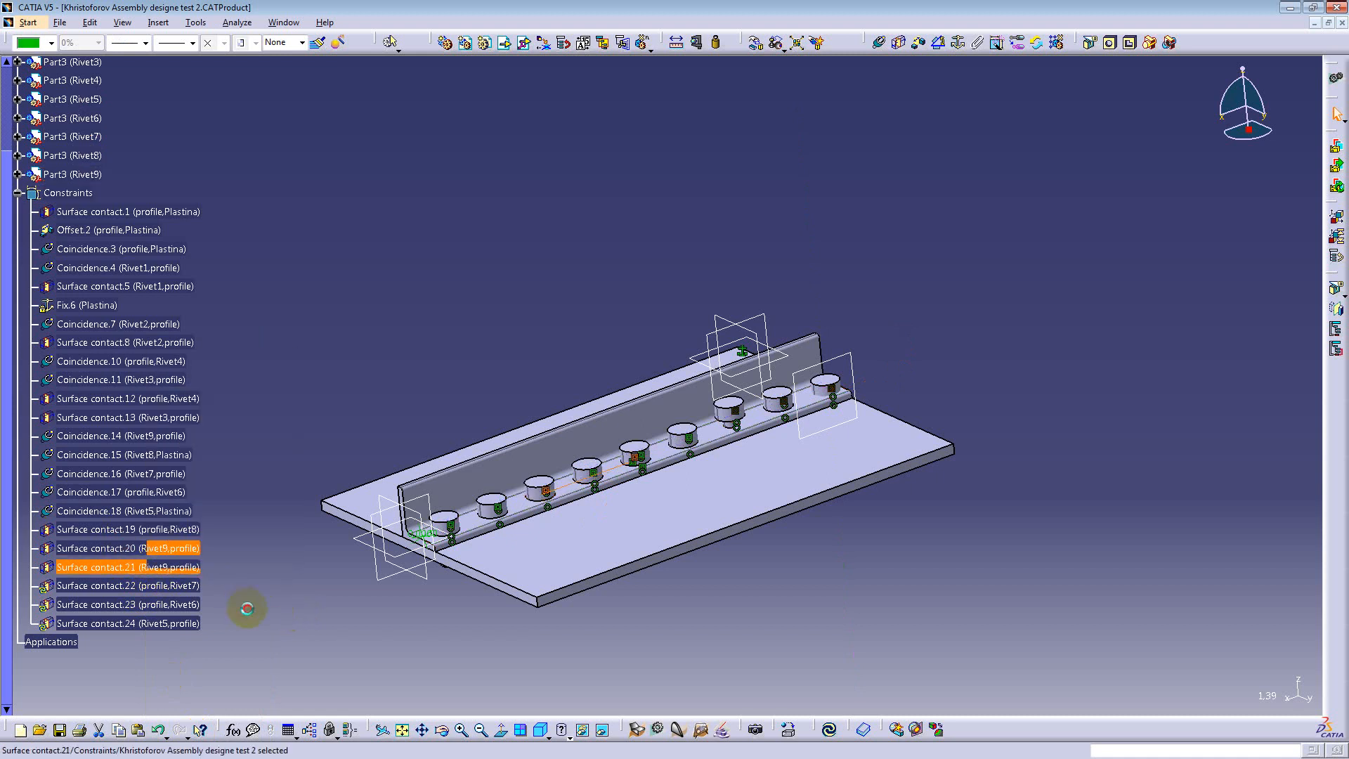
right_click(176, 588)
left_click(225, 571)
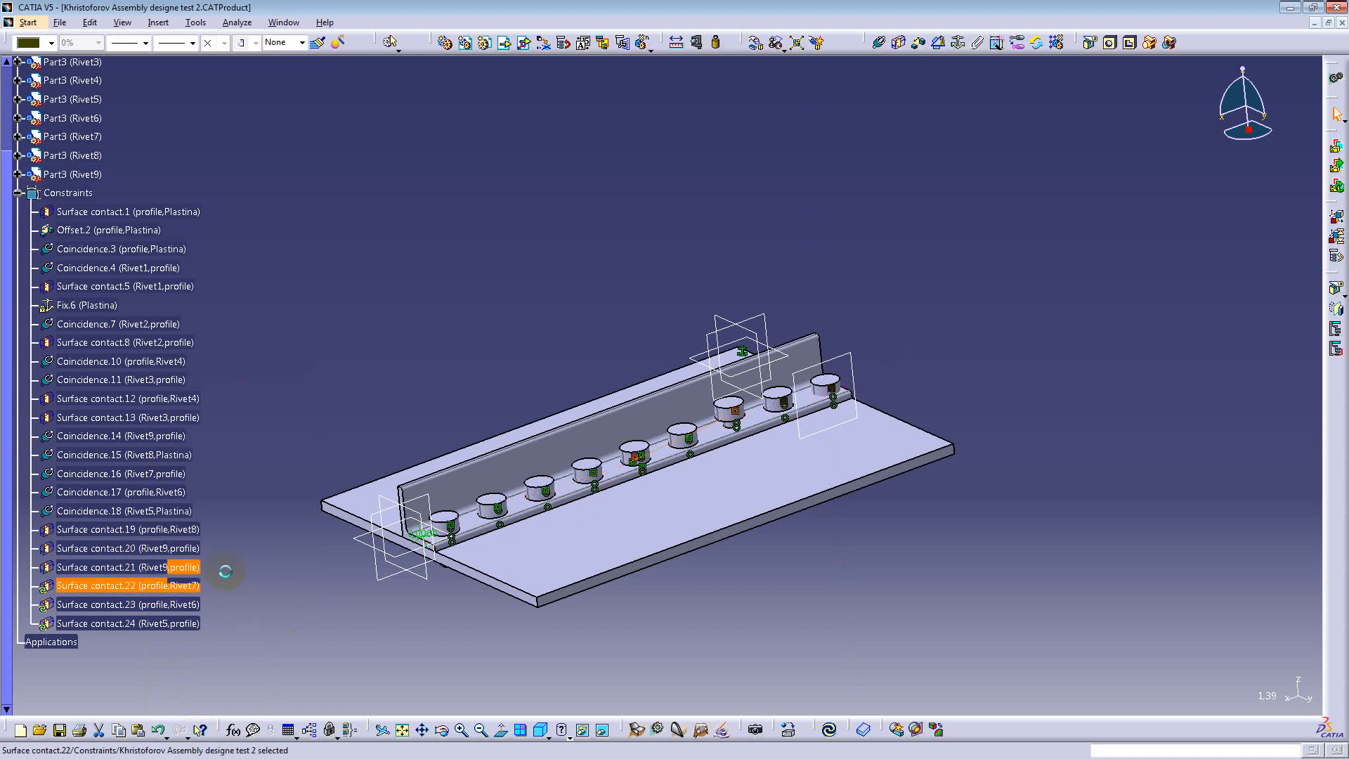
Step: Update Surface contact.23 and Surface contact.24 to seat Rivet6 and Rivet5 on the profile
right_click(130, 604)
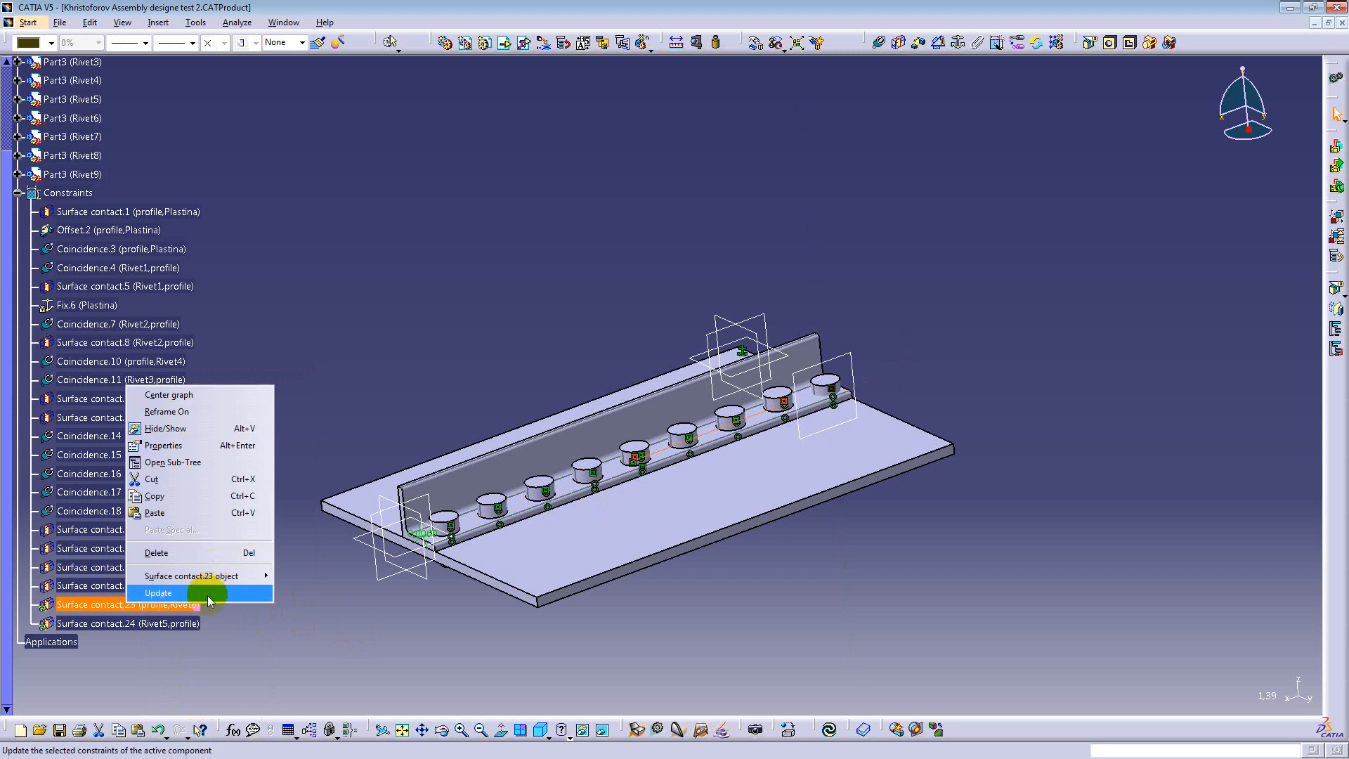
left_click(209, 599)
right_click(166, 624)
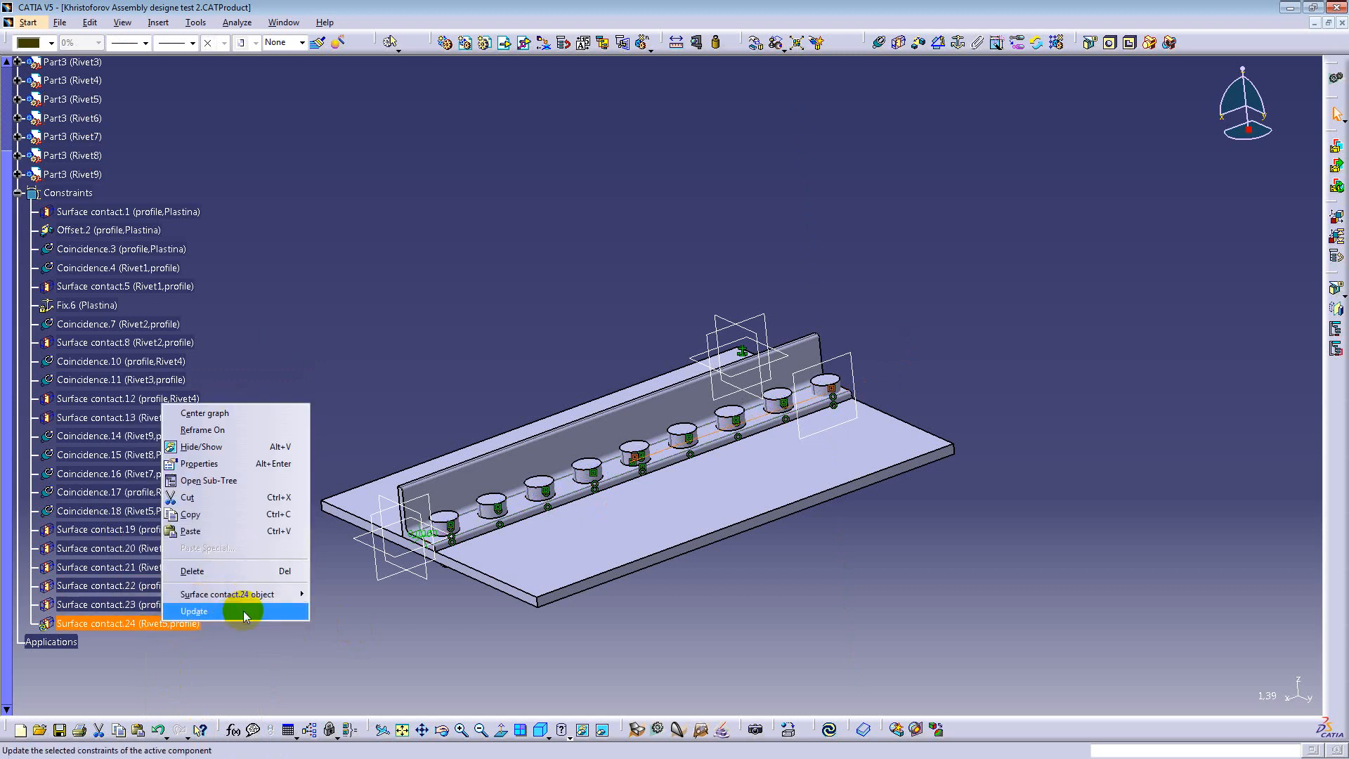
left_click(245, 613)
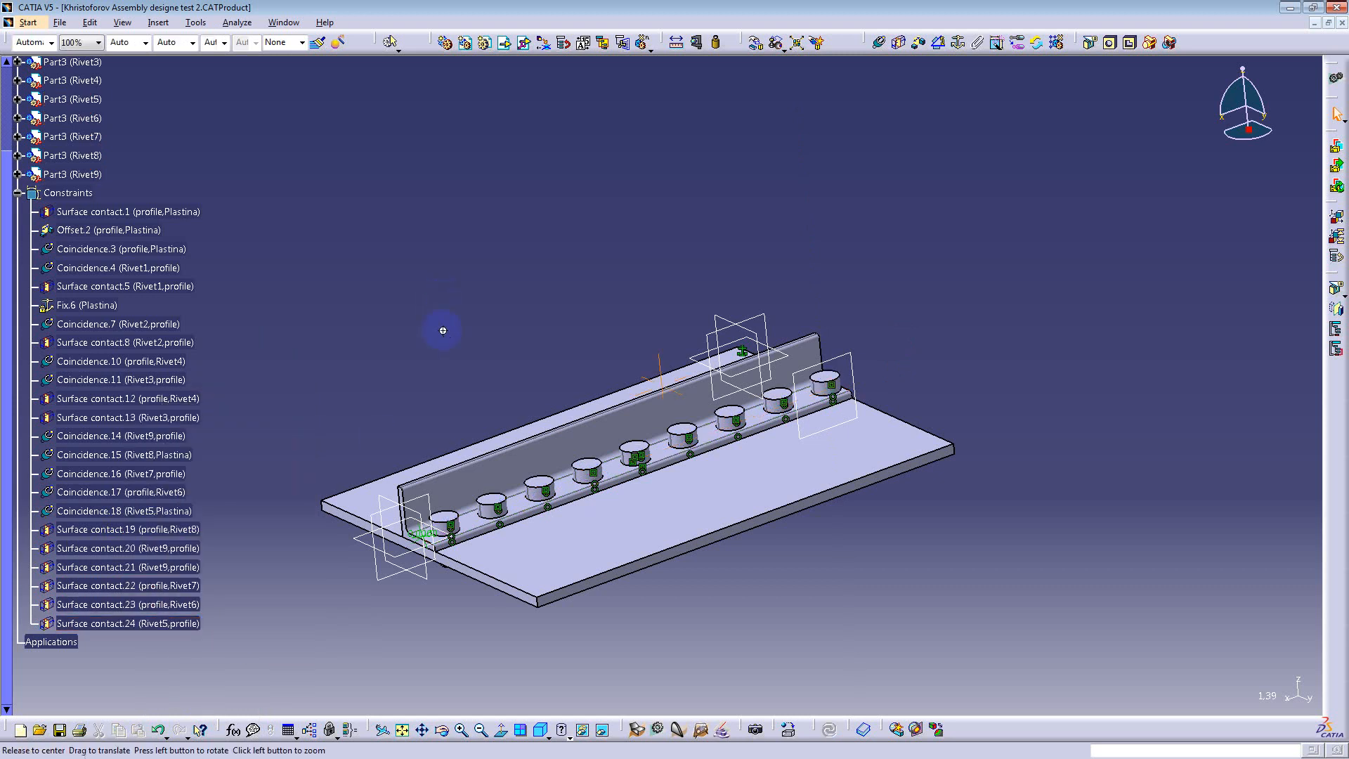
Step: Manipulate the profile and Plastina along the X axis, pulling them in opposite directions away from the row of rivets
middle_click_drag(443, 331, 490, 257)
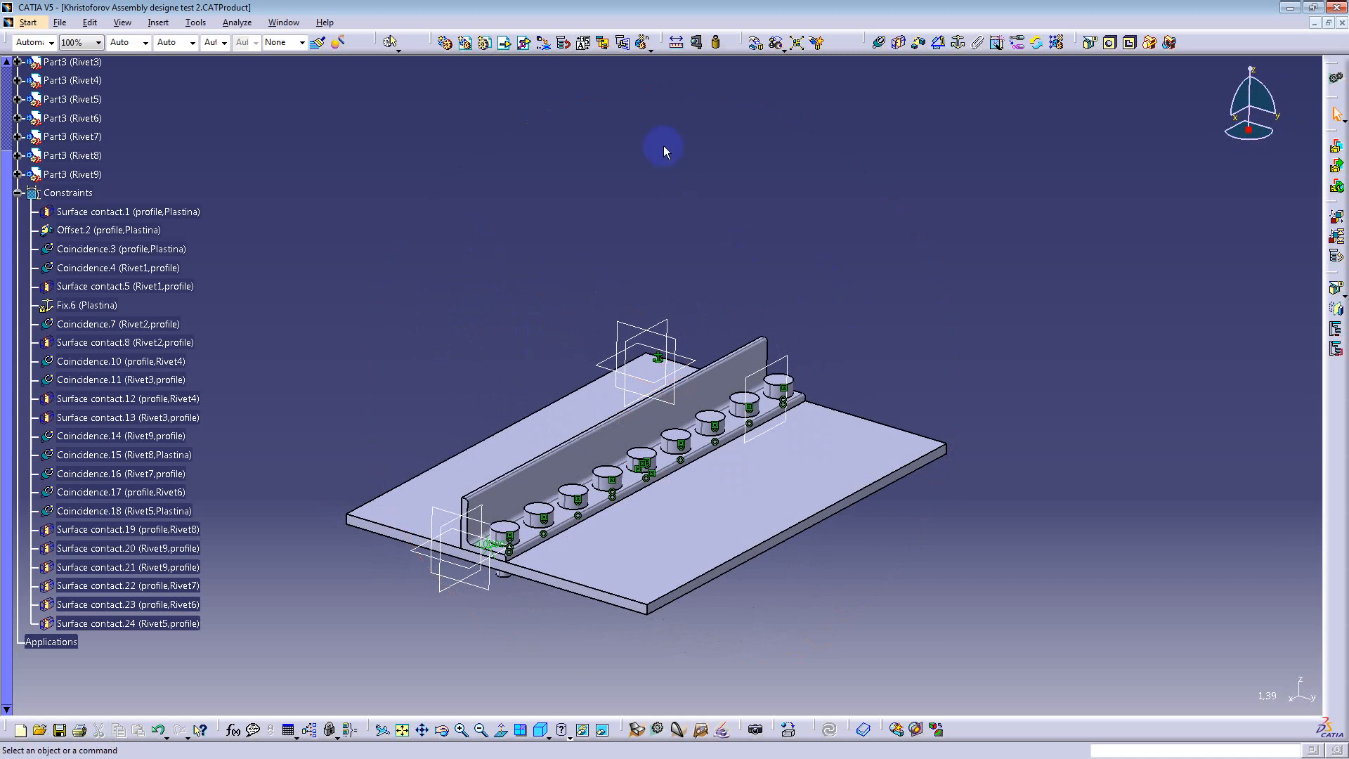
left_click(755, 43)
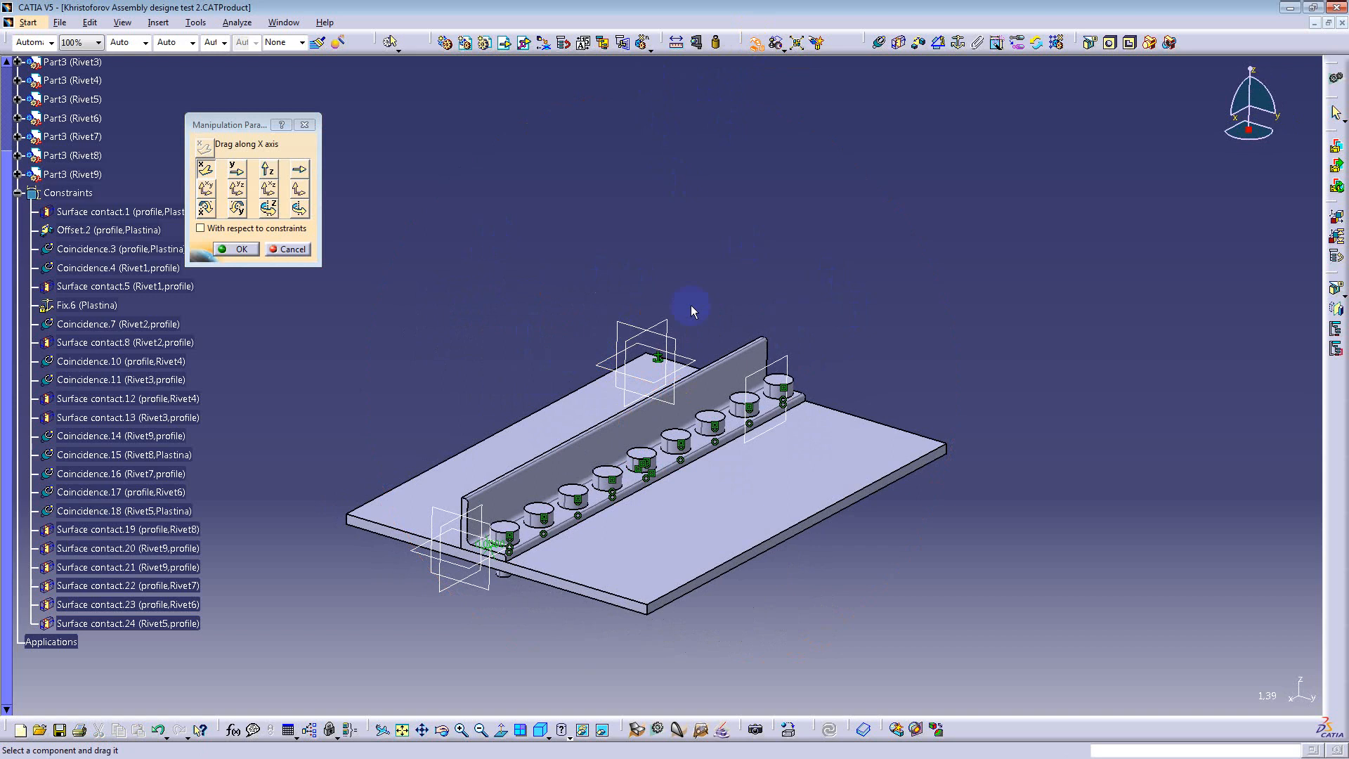
middle_click_drag(689, 301, 738, 271)
middle_click_drag(731, 350, 603, 377)
middle_click_drag(566, 235, 687, 293)
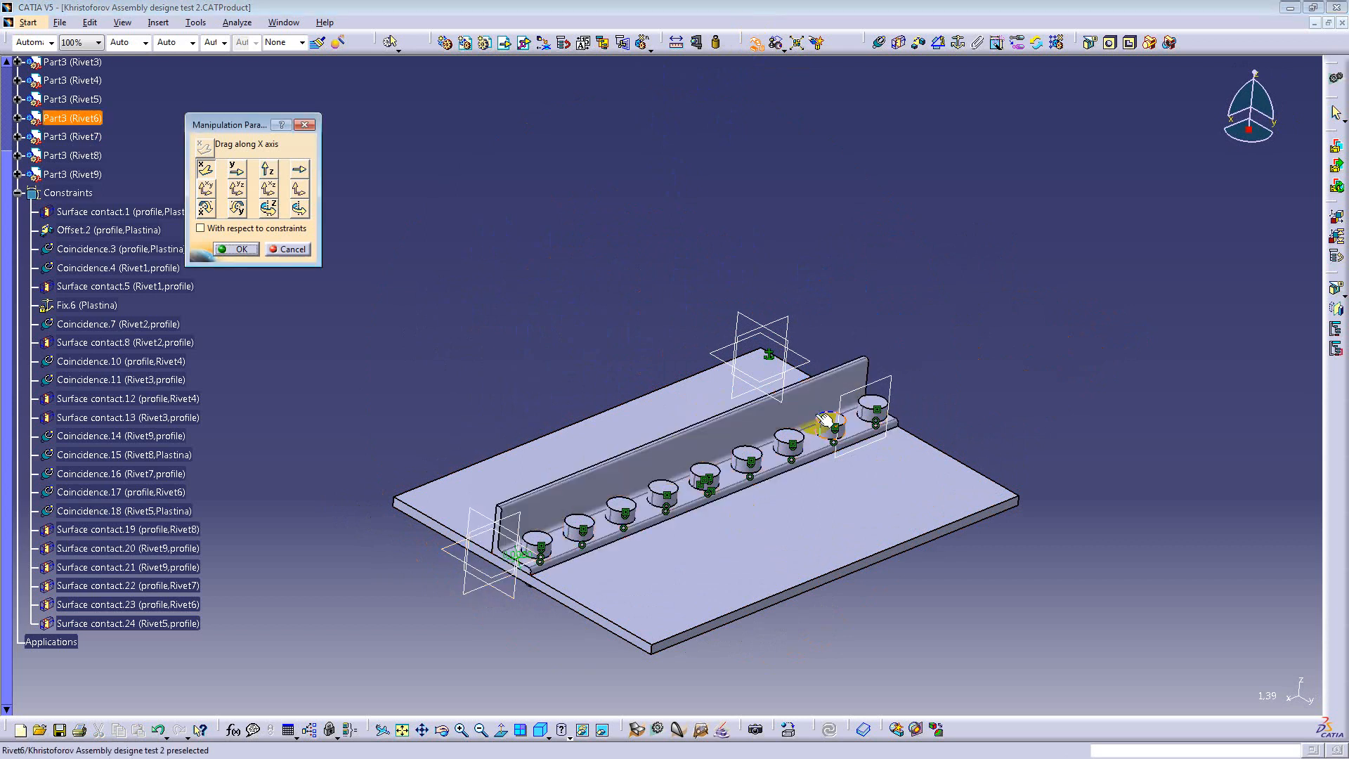
left_click_drag(647, 442, 1012, 288)
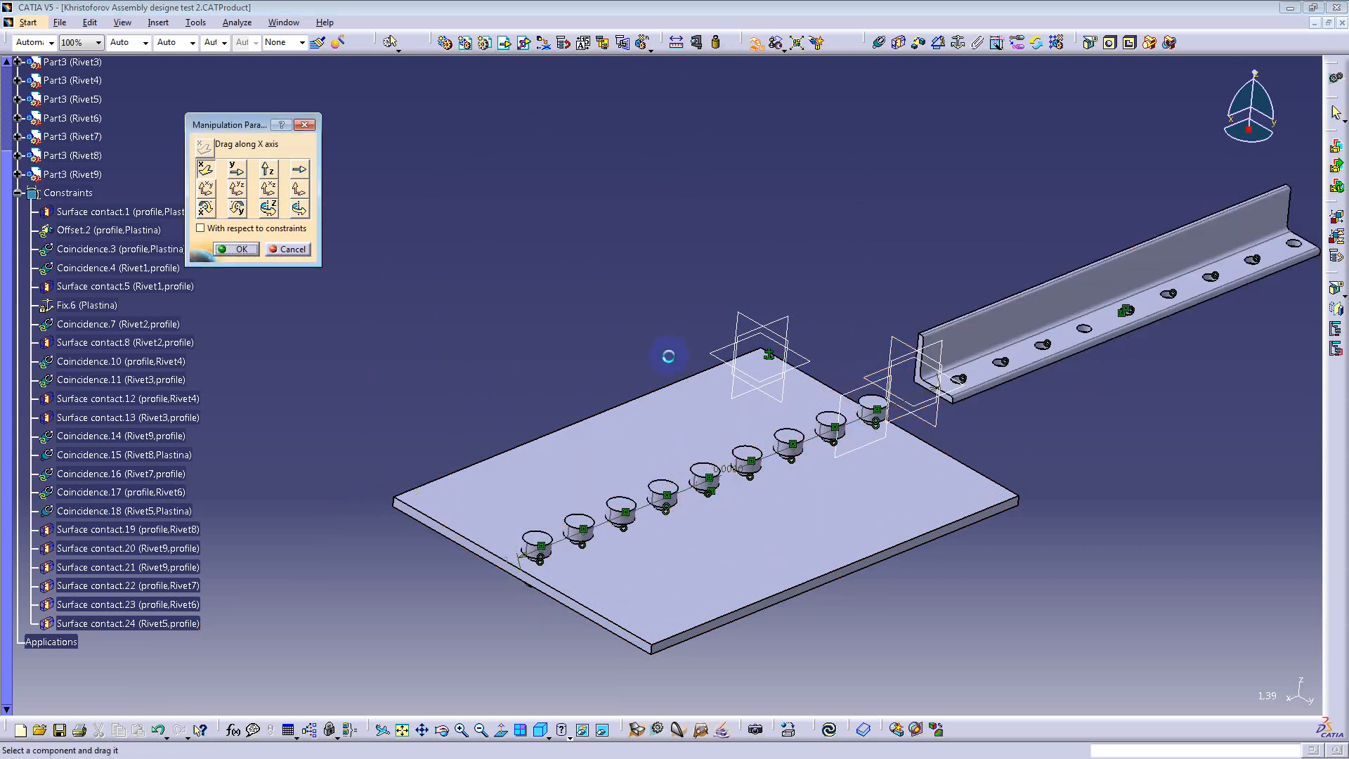
left_click_drag(623, 431, 355, 481)
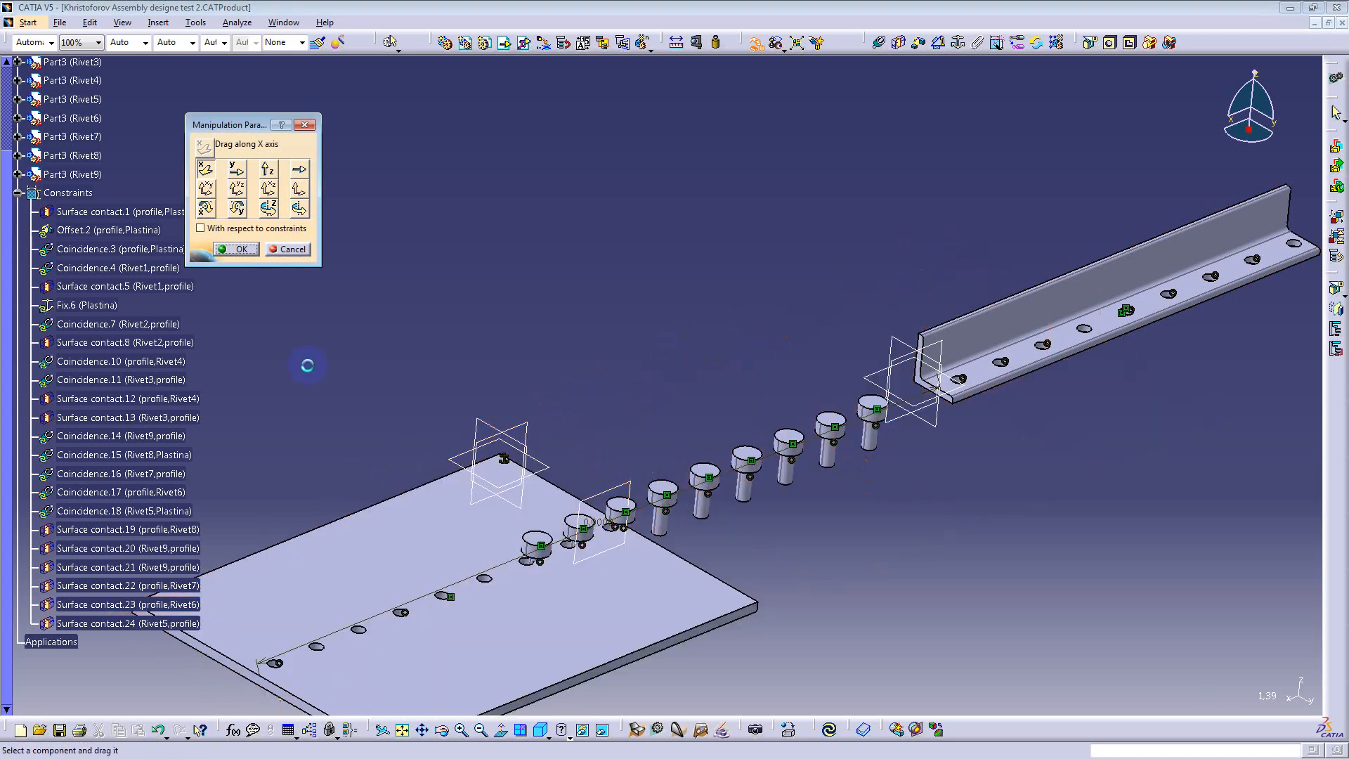
Step: Move Rivet7 and the rivet beside it out of the row along the Y axis
left_click(231, 176)
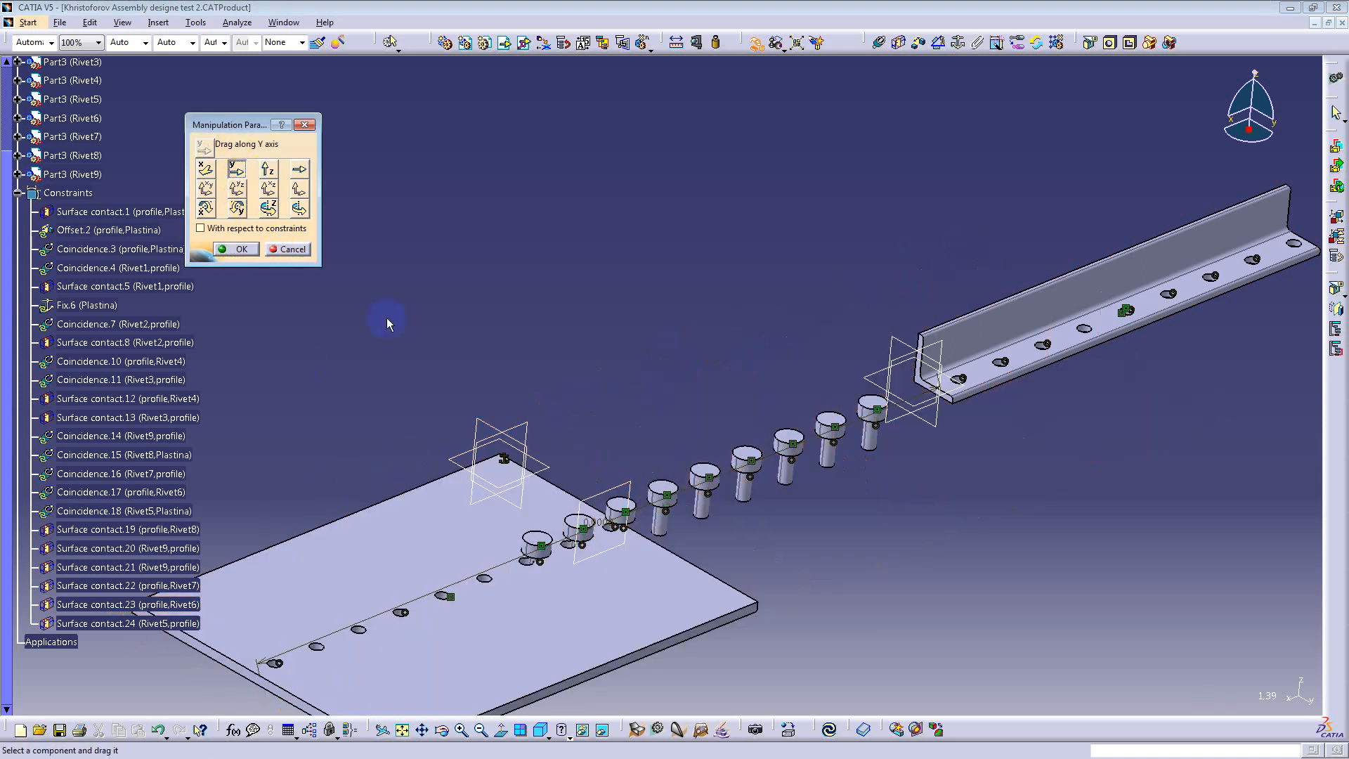
middle_click_drag(435, 381, 534, 336)
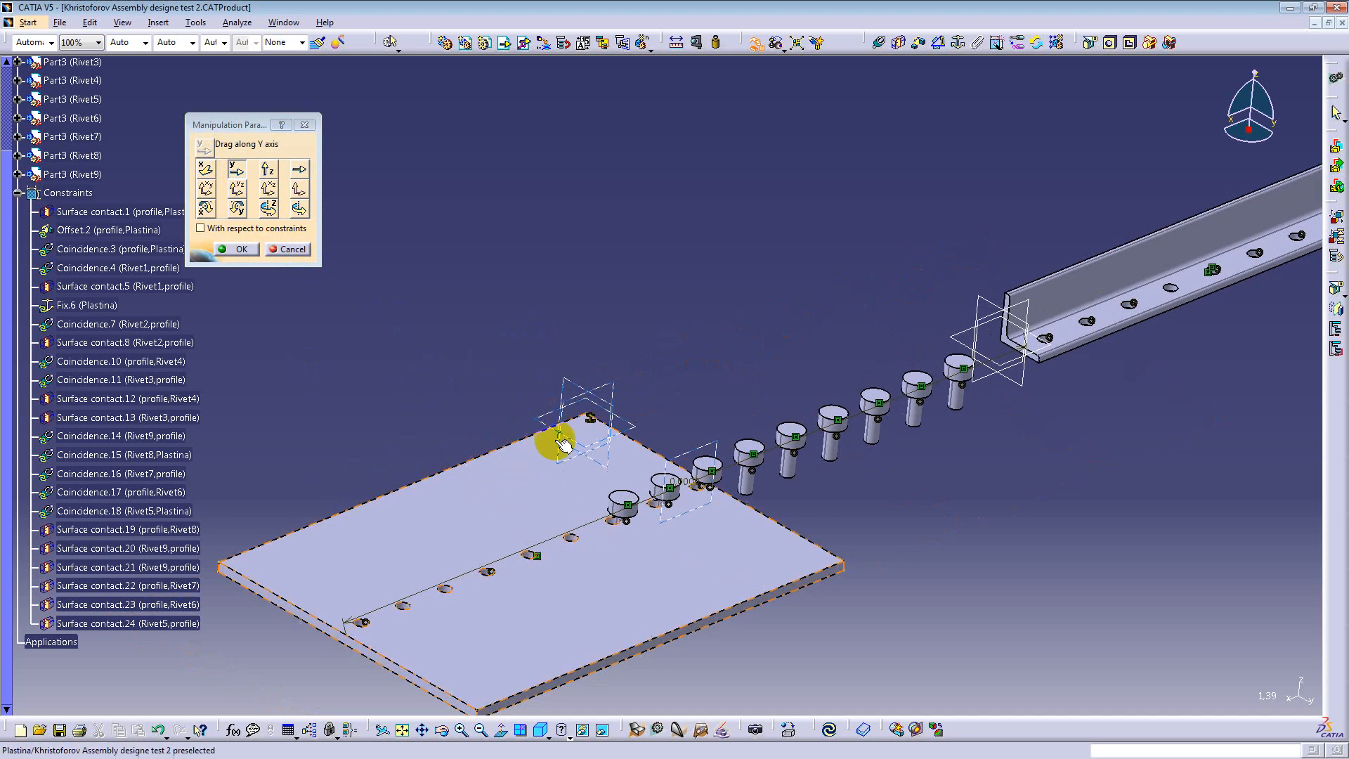
left_click_drag(874, 430, 653, 306)
left_click_drag(841, 458, 626, 336)
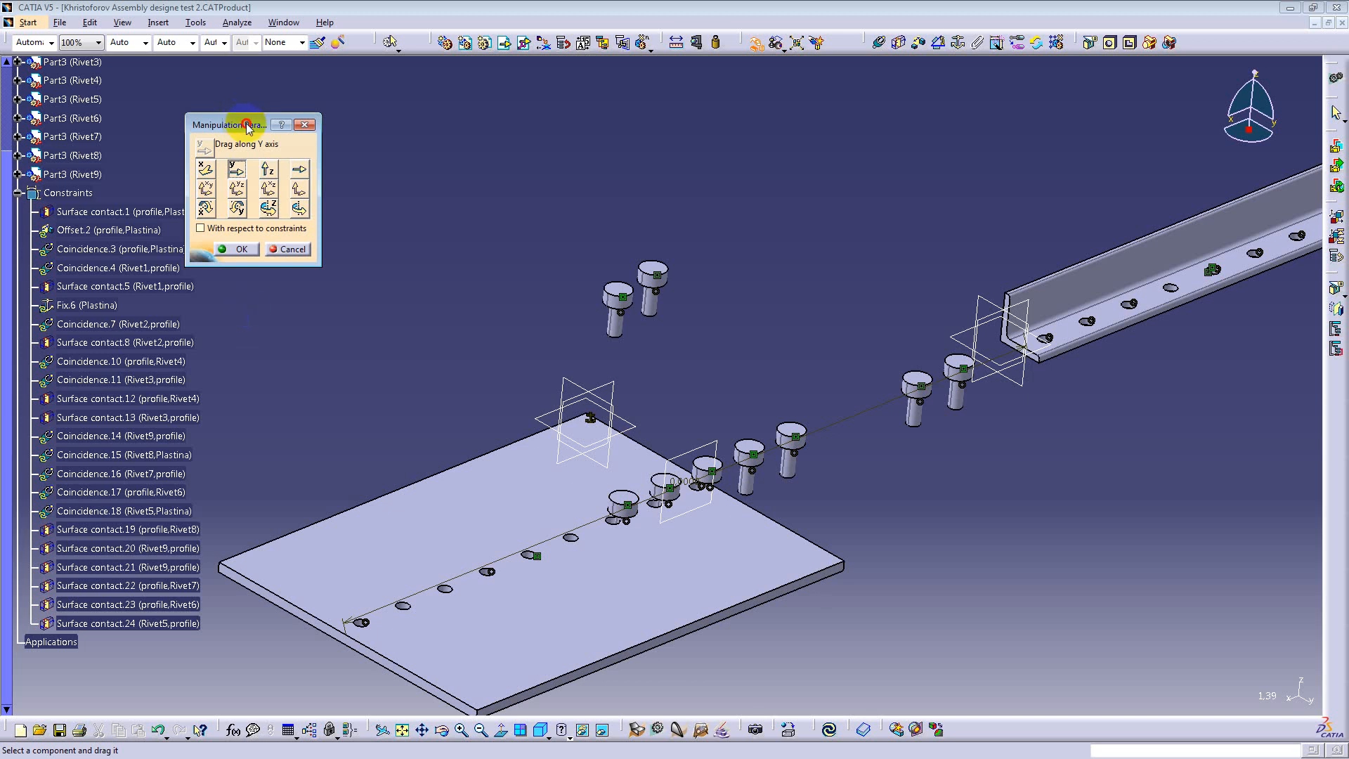
Step: Collapse the constraints tree and move Rivet6 and another rivet along the Y axis to the opposite side of the row
left_click_drag(244, 124, 286, 72)
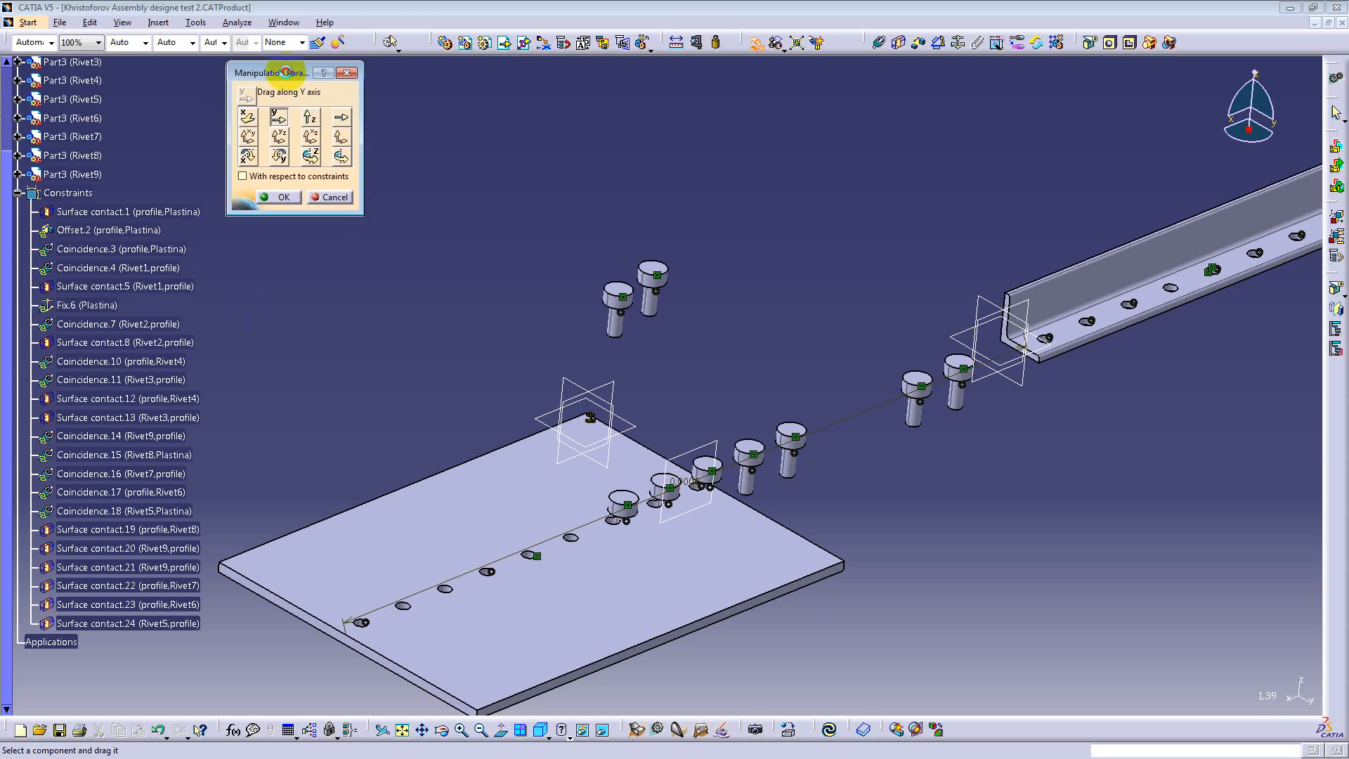
left_click(18, 194)
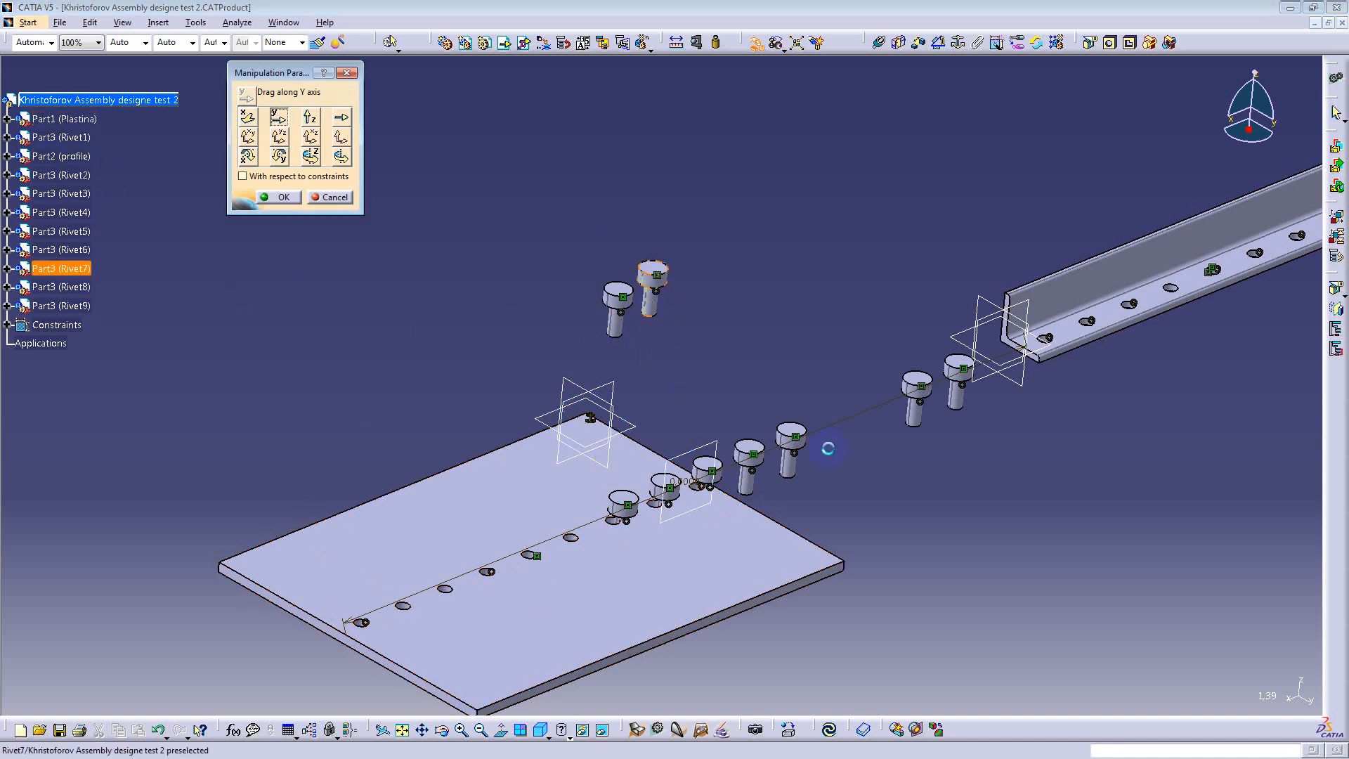
left_click_drag(870, 528, 874, 524)
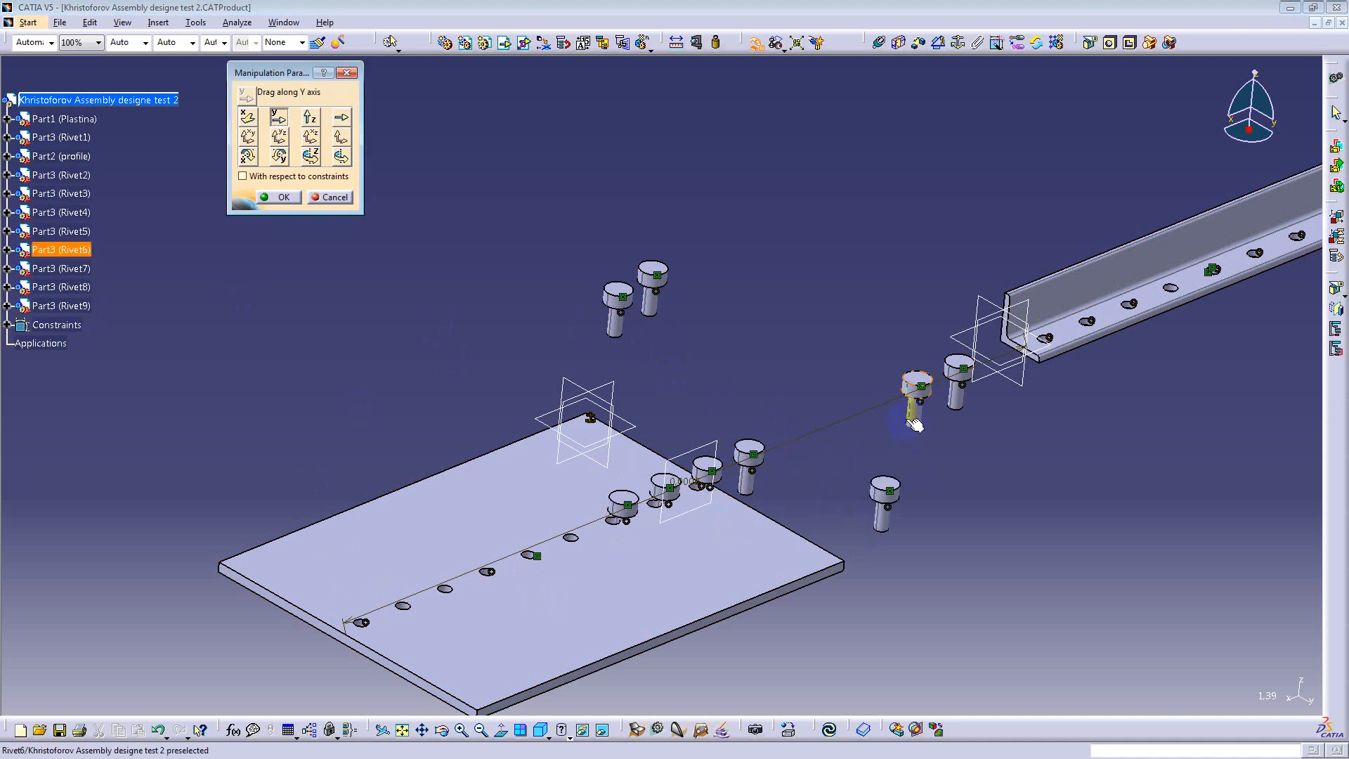
left_click_drag(917, 424, 1016, 515)
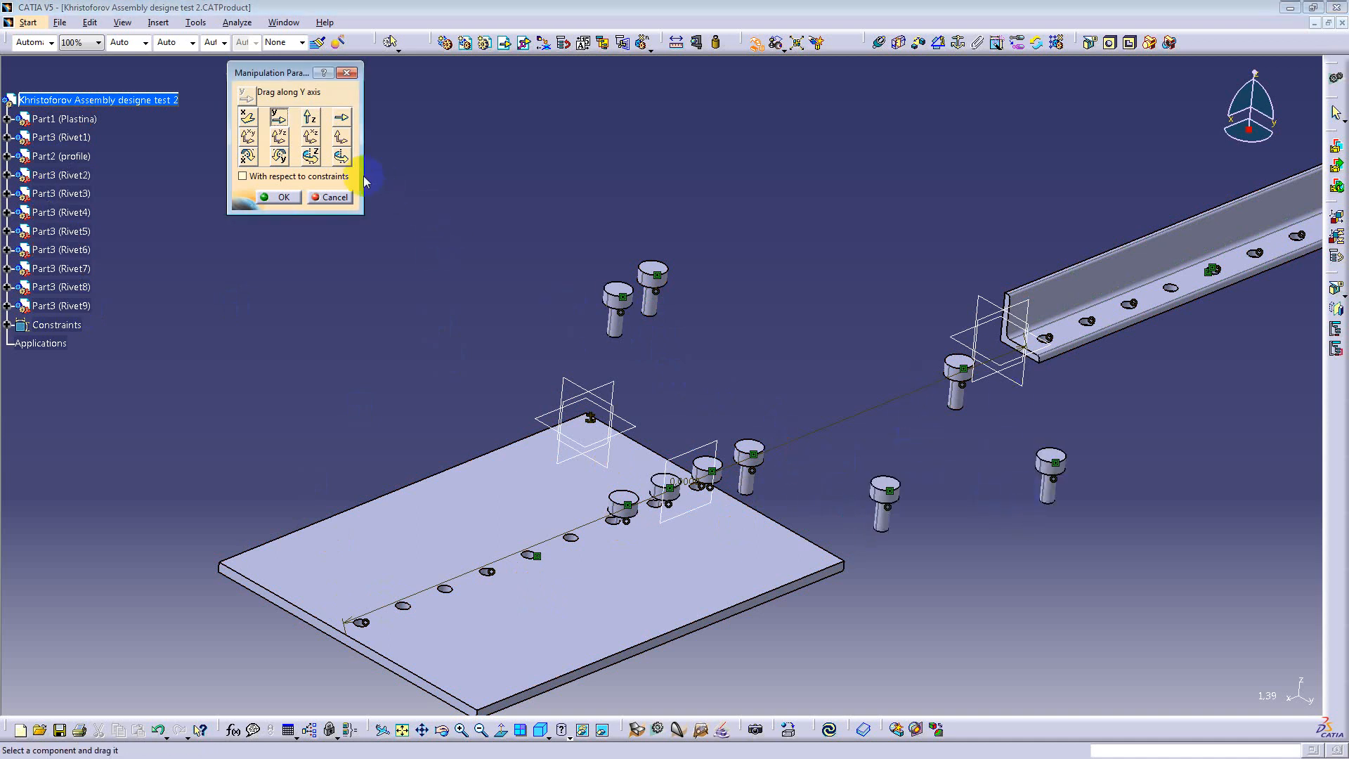
Step: Rotate the profile and Plastina around the Z axis to put them out of alignment
scroll(686, 379, "down", 3)
left_click(280, 160)
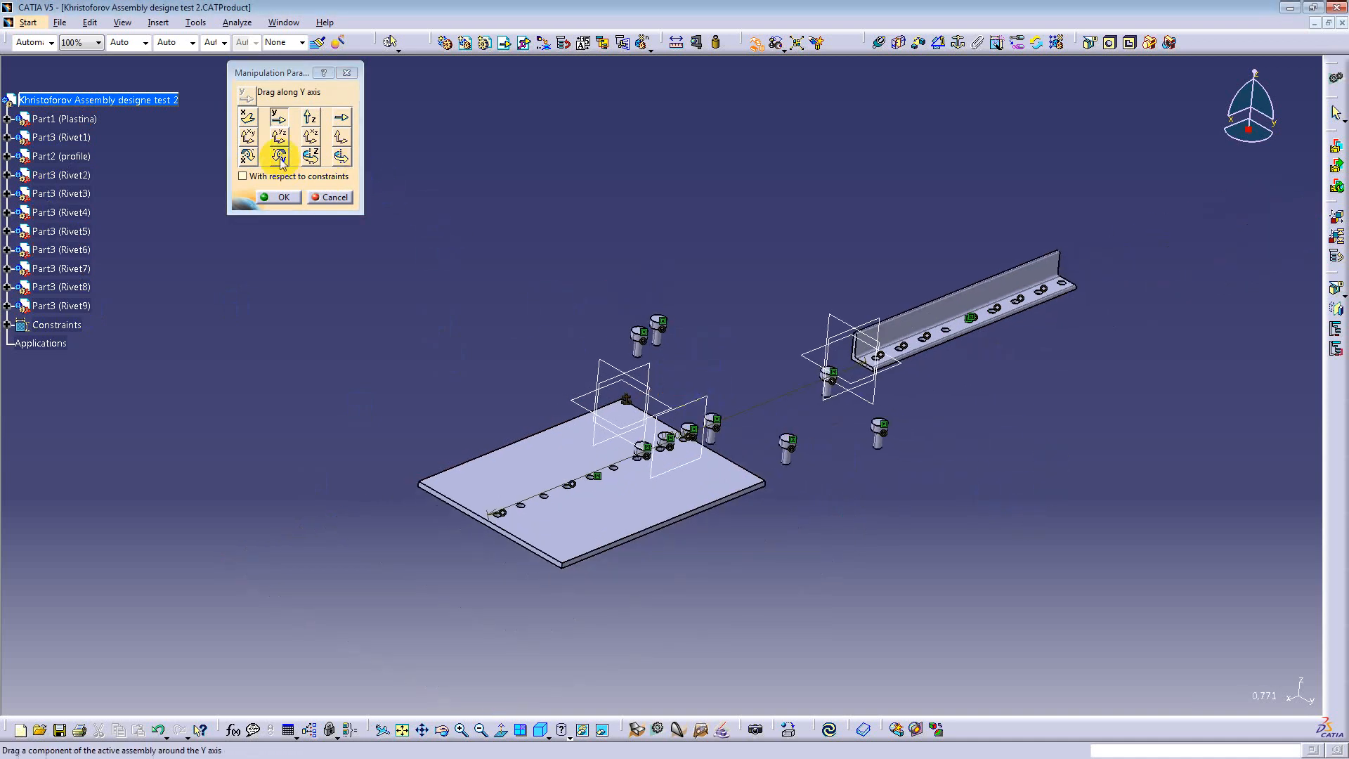
left_click(312, 157)
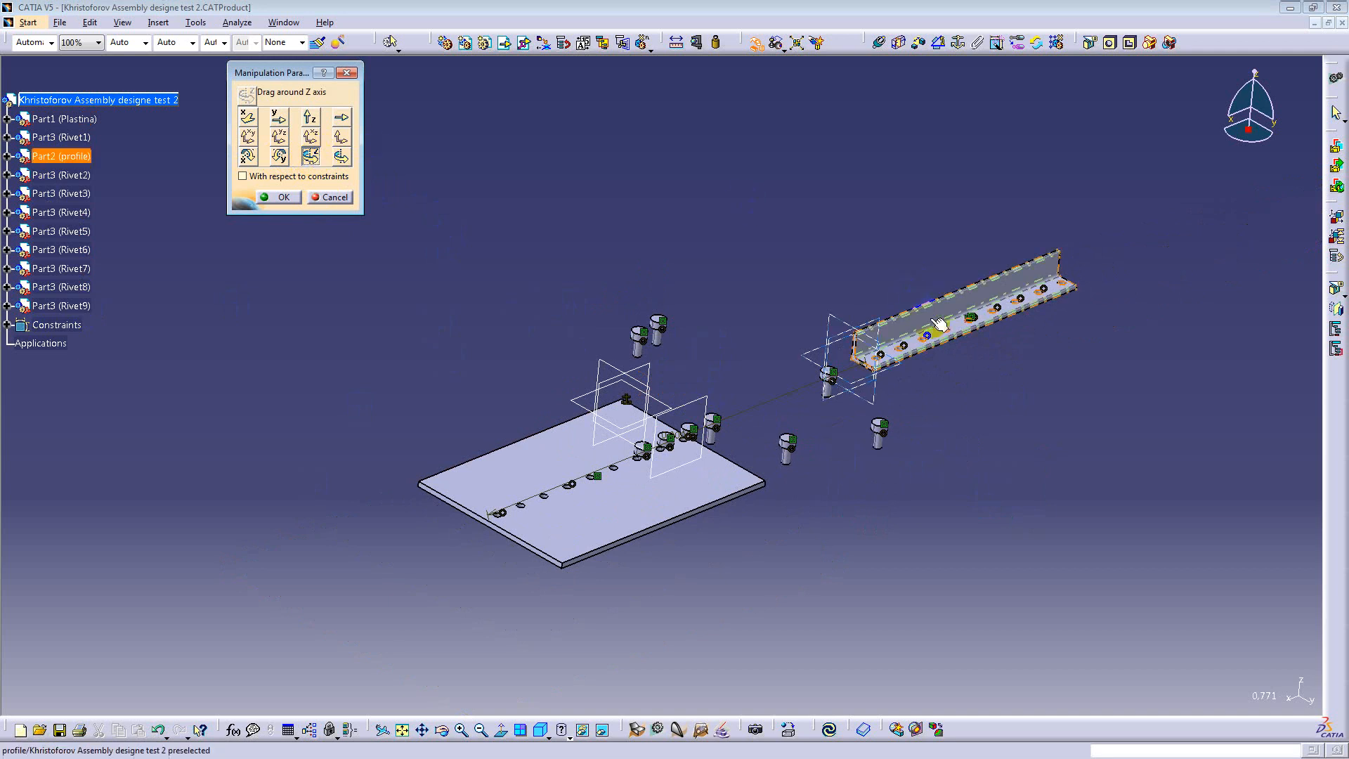
left_click_drag(1012, 295, 437, 445)
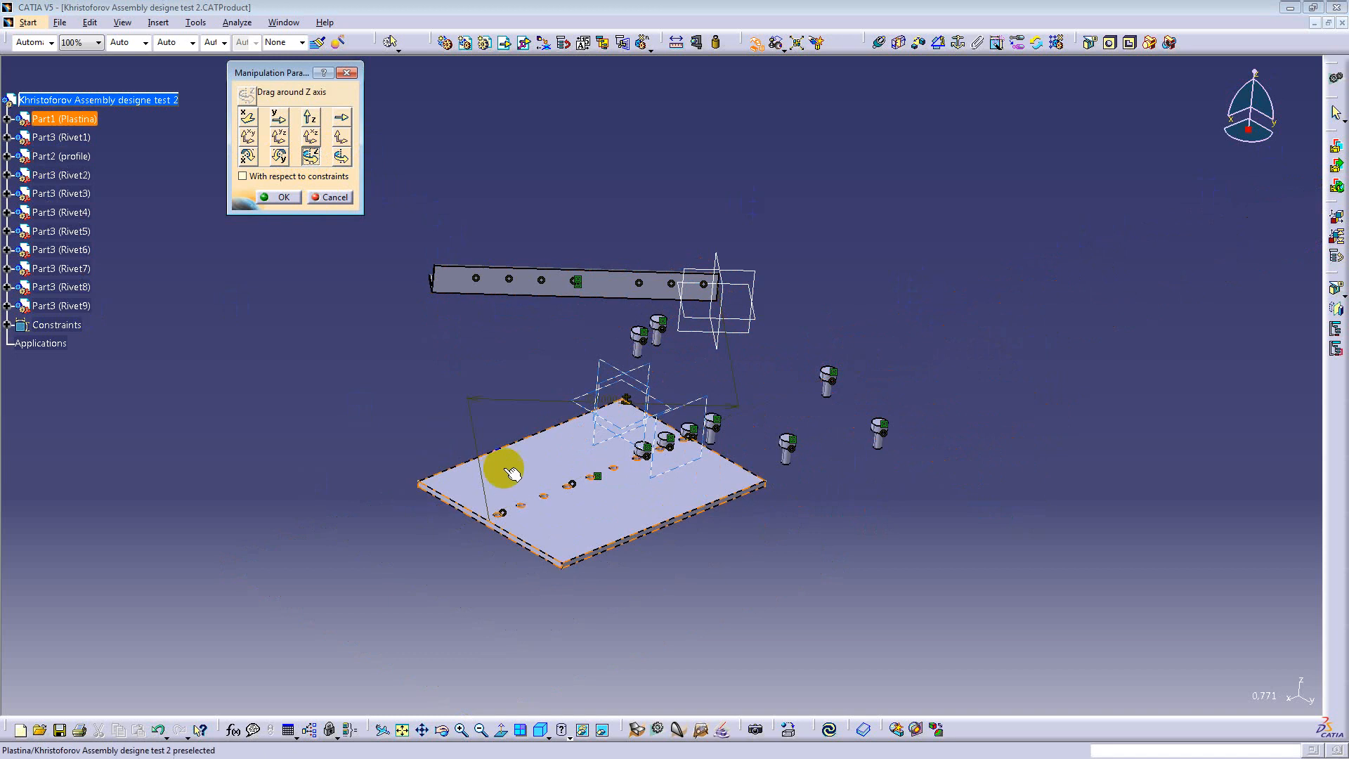
left_click_drag(506, 476, 473, 337)
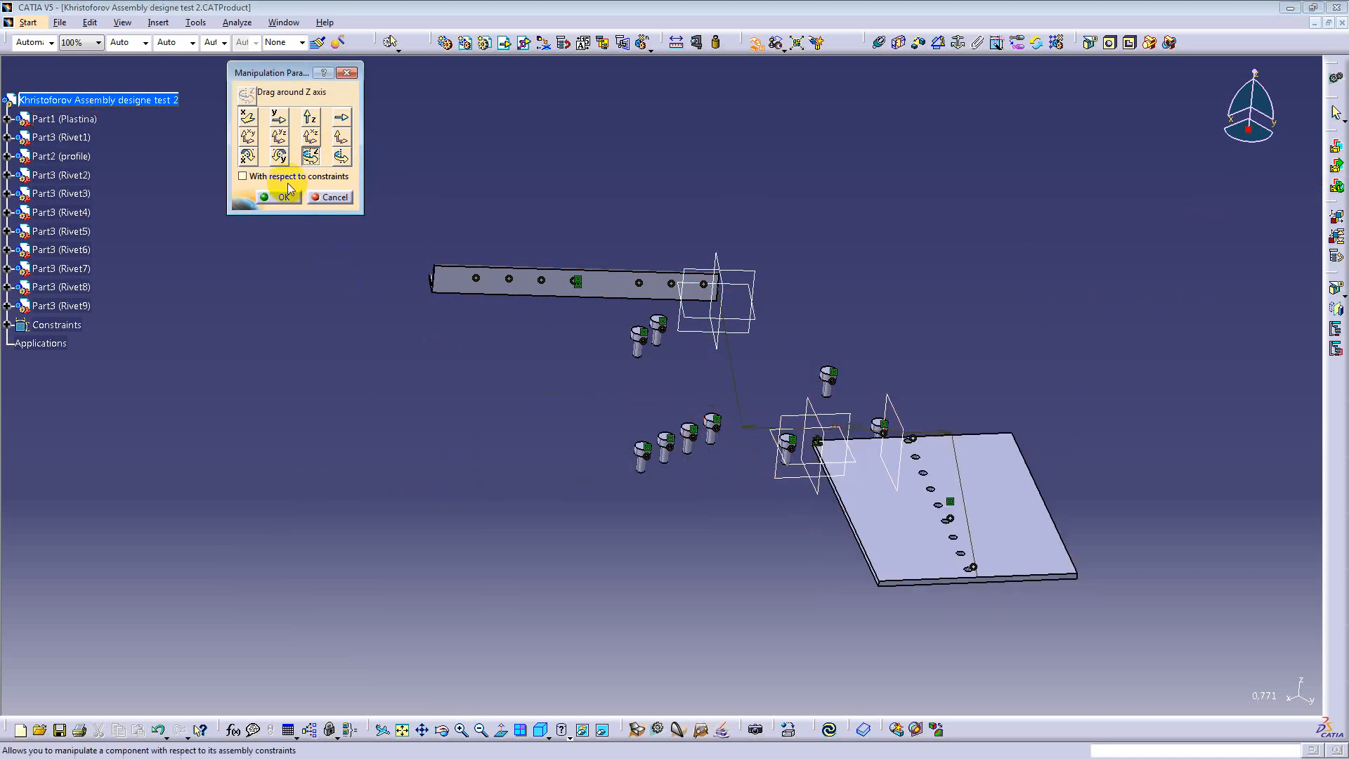
Step: Rotate Rivet5 around the X axis so it sits tilted away from the other rivets
left_click(247, 156)
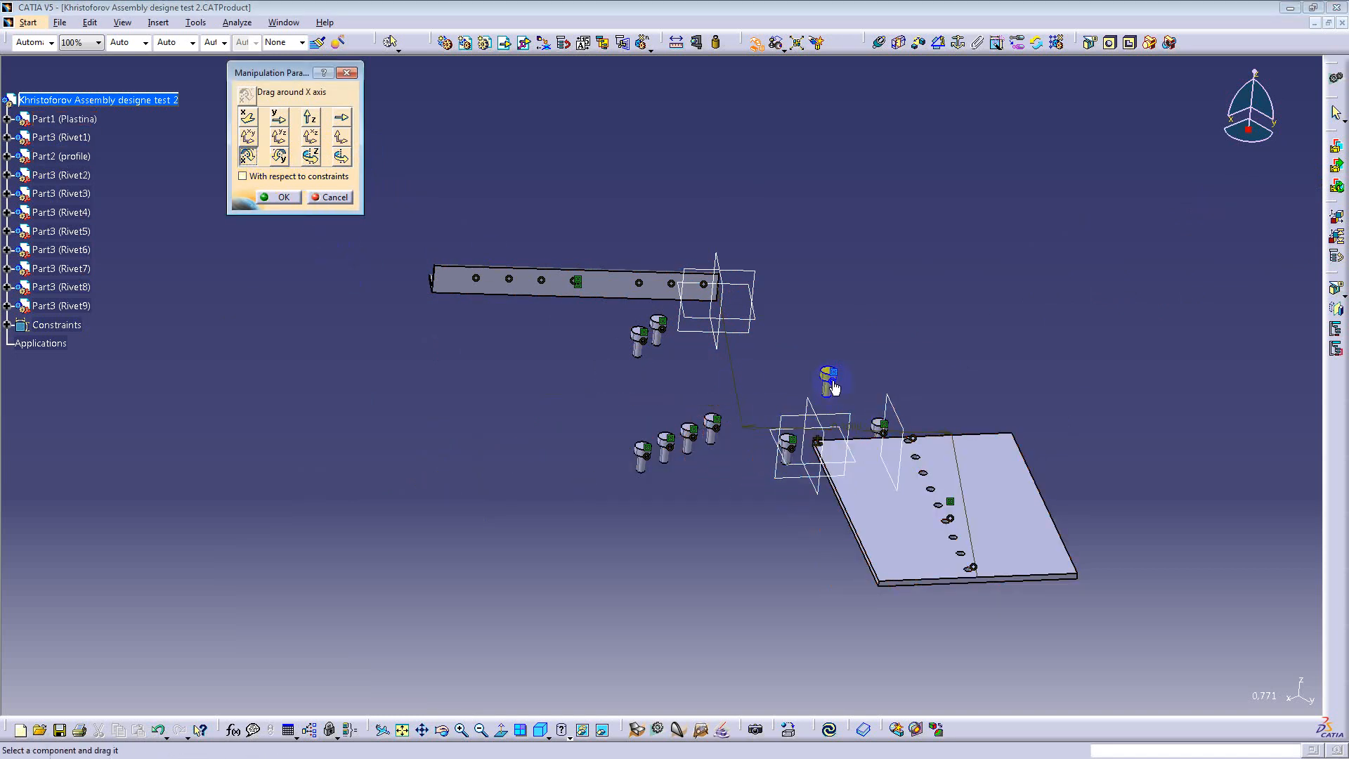
left_click_drag(828, 378, 617, 288)
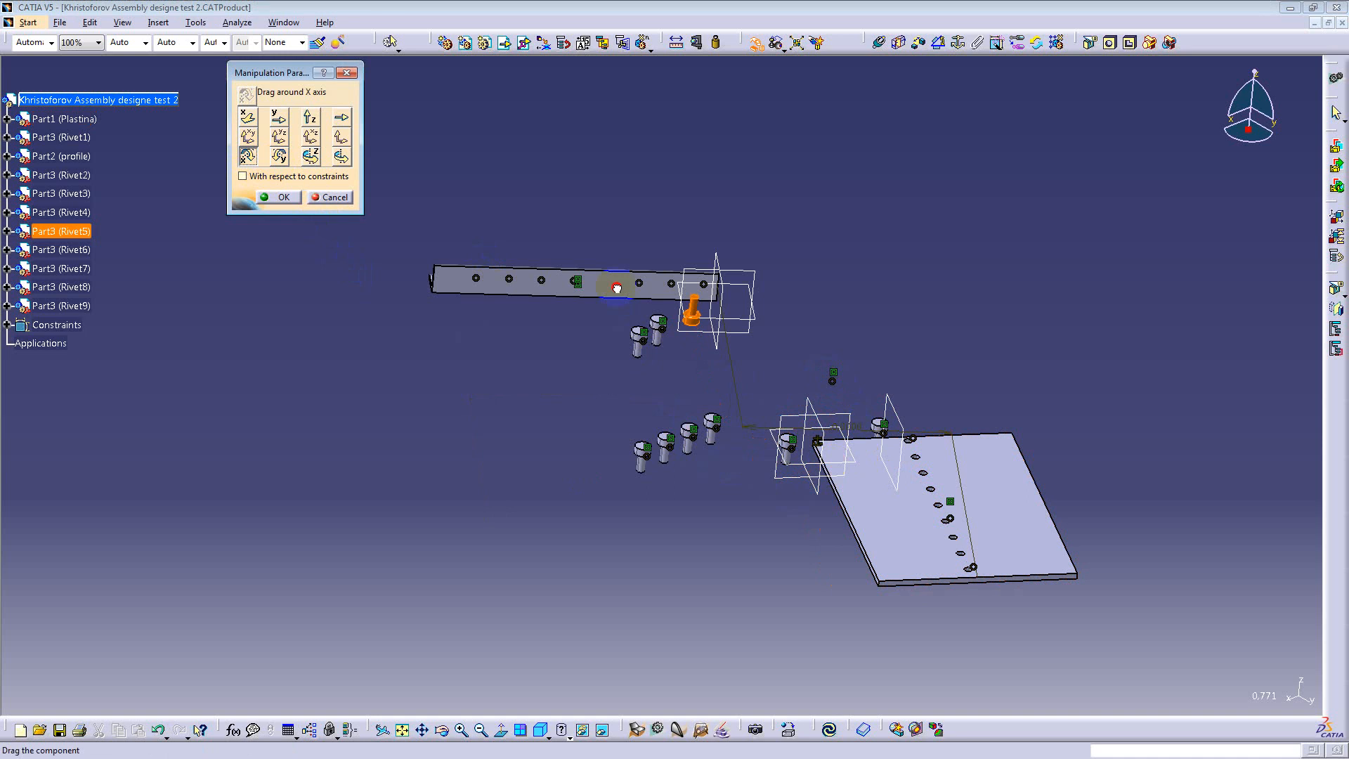
left_click_drag(801, 228, 831, 241)
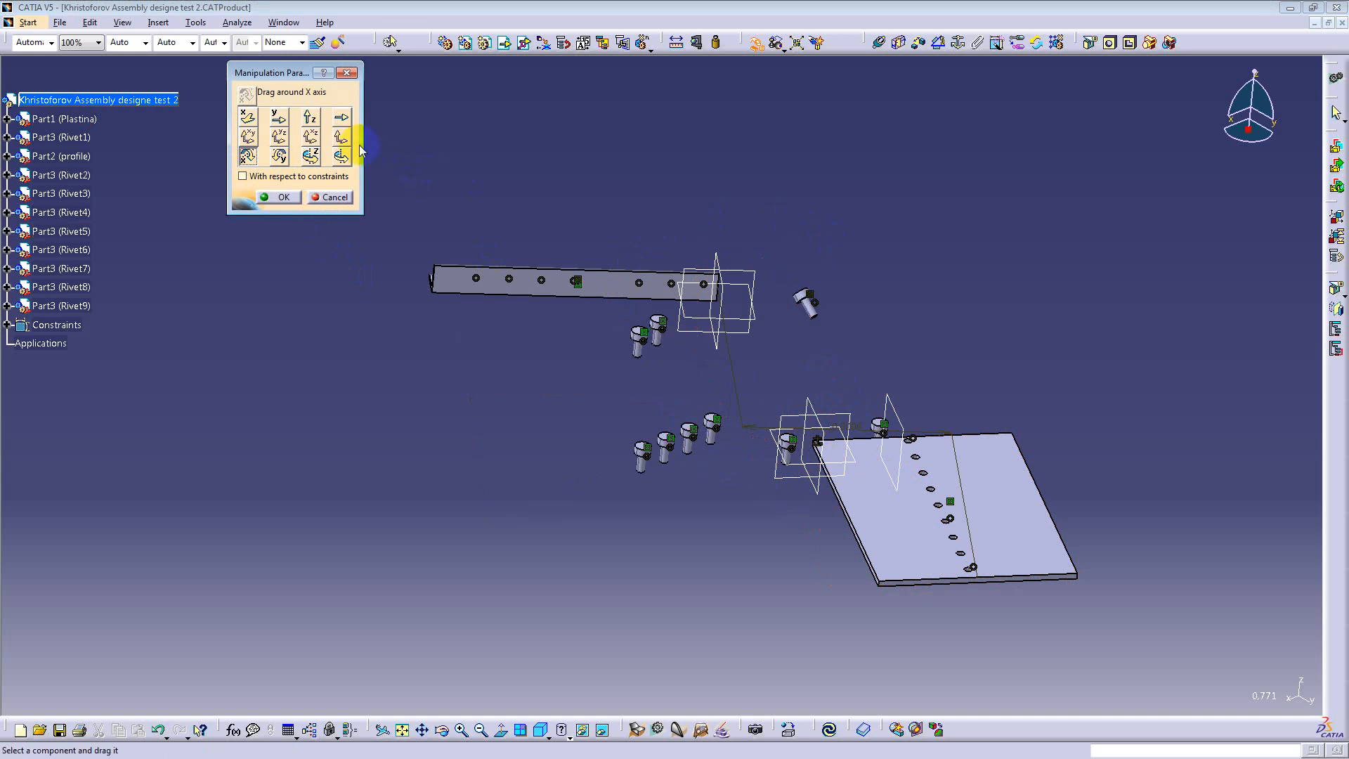
Step: Move the profile freely along any plane, expand the constraints list and finish the manipulation
left_click(341, 137)
left_click(617, 285)
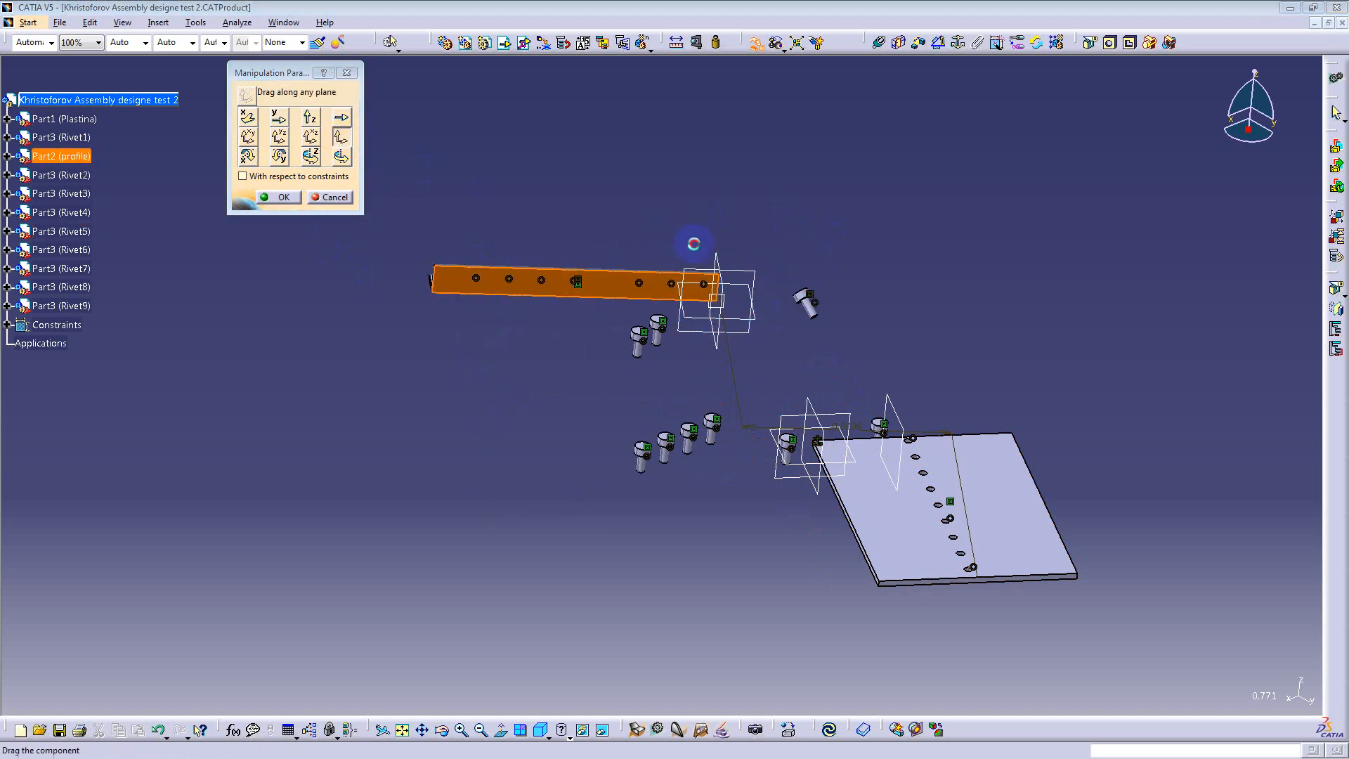
left_click_drag(629, 288, 483, 426)
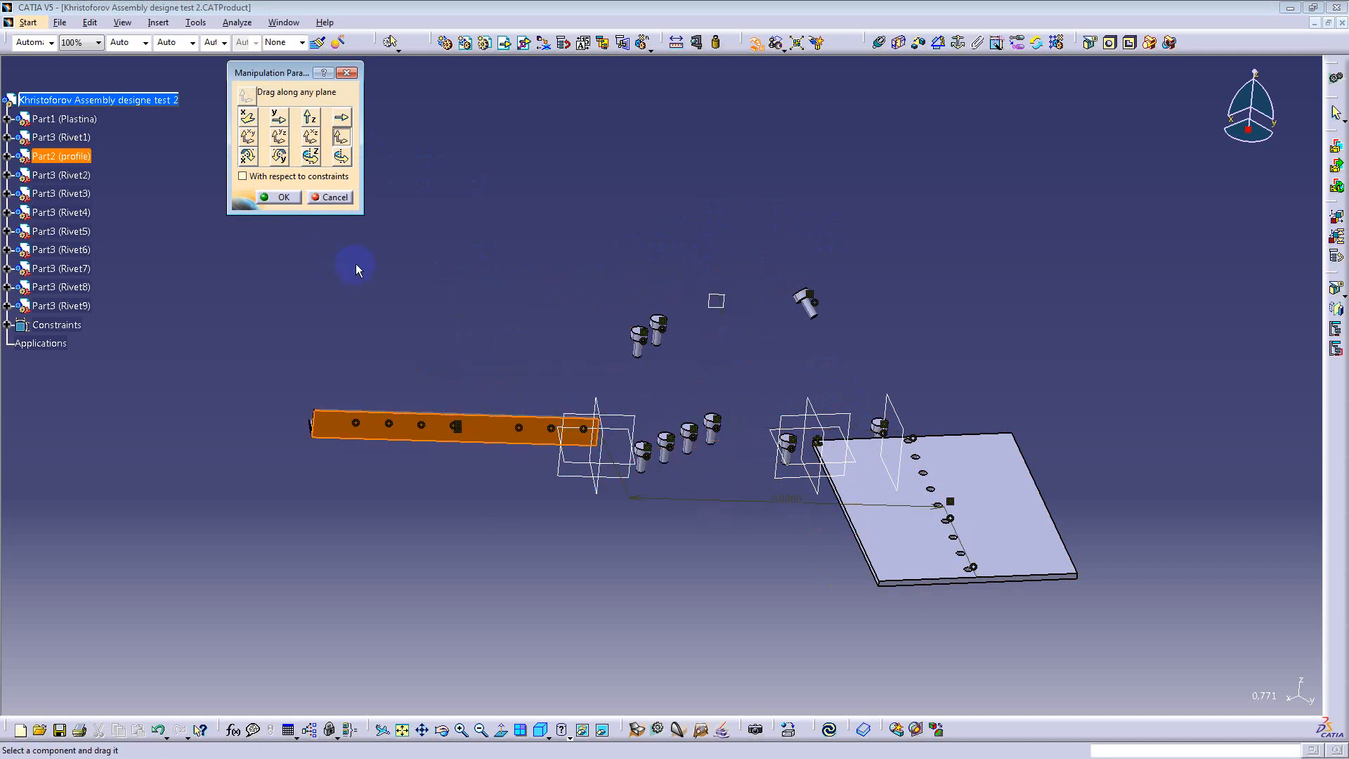
left_click(7, 325)
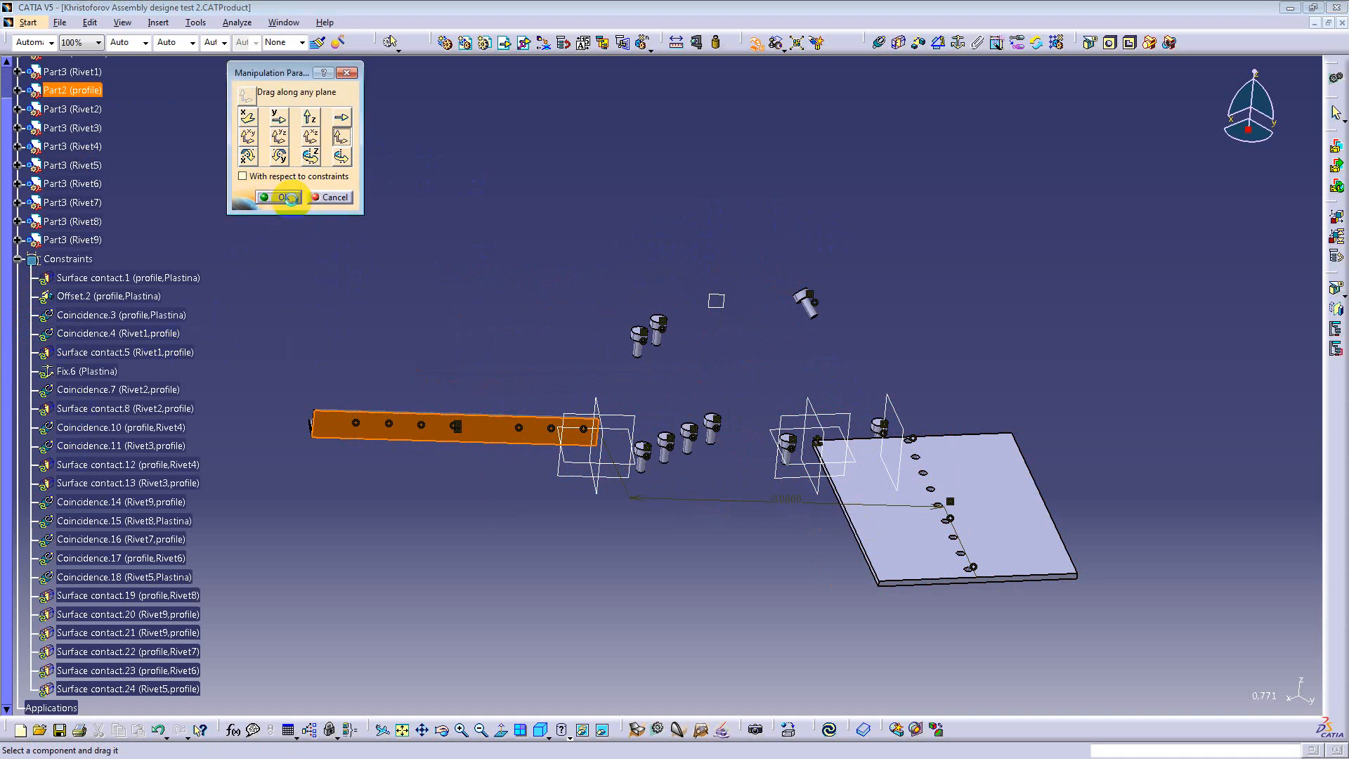
left_click(279, 198)
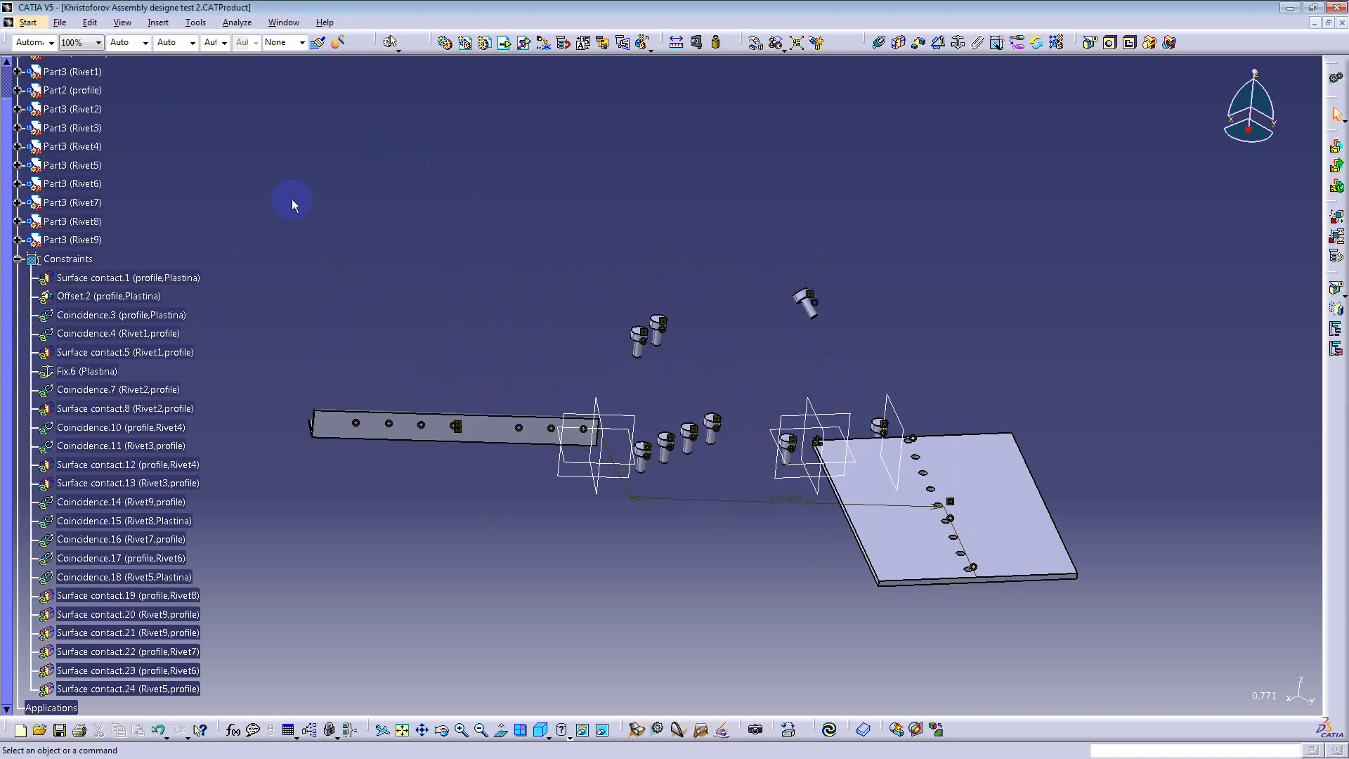
Step: Examine the scattered parts from several angles and review the assembly's list of constraints
left_click(18, 259)
middle_click_drag(754, 390, 853, 304)
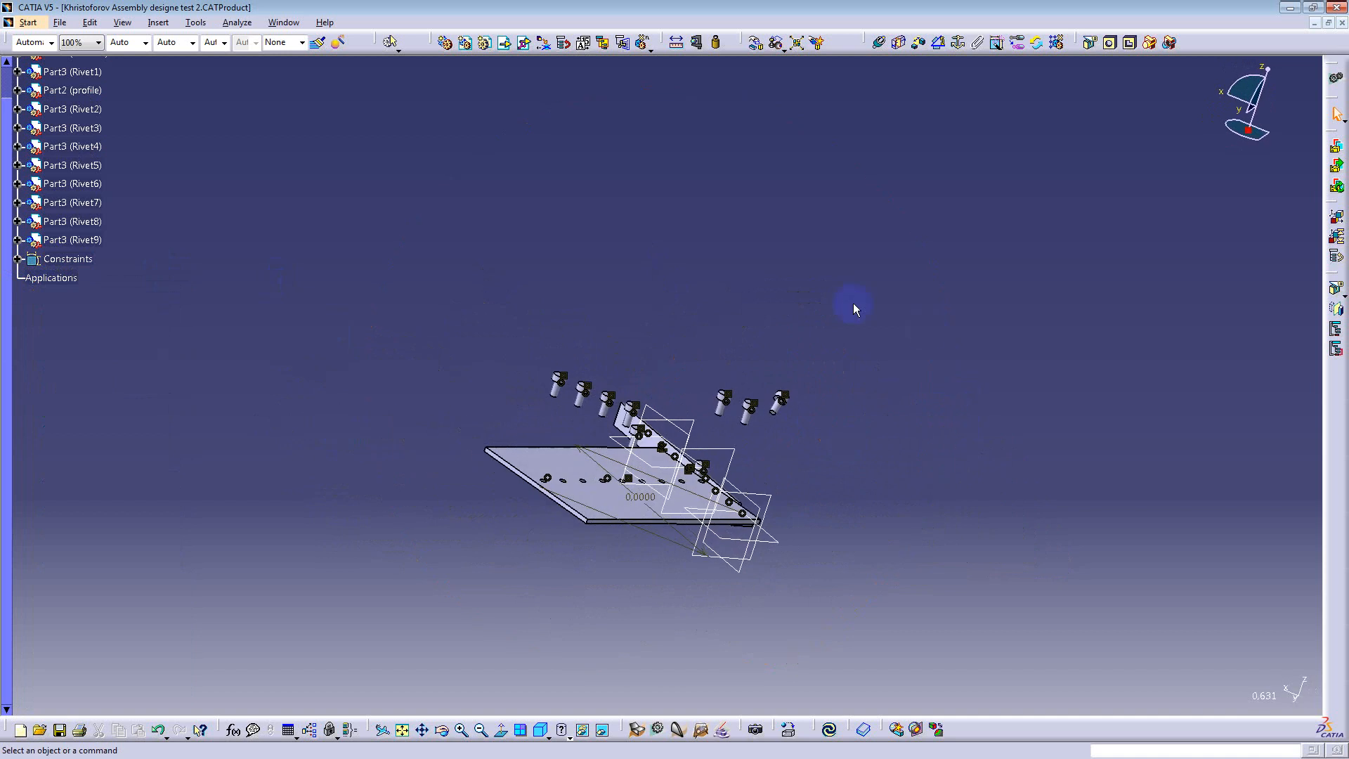
middle_click_drag(536, 298, 462, 381)
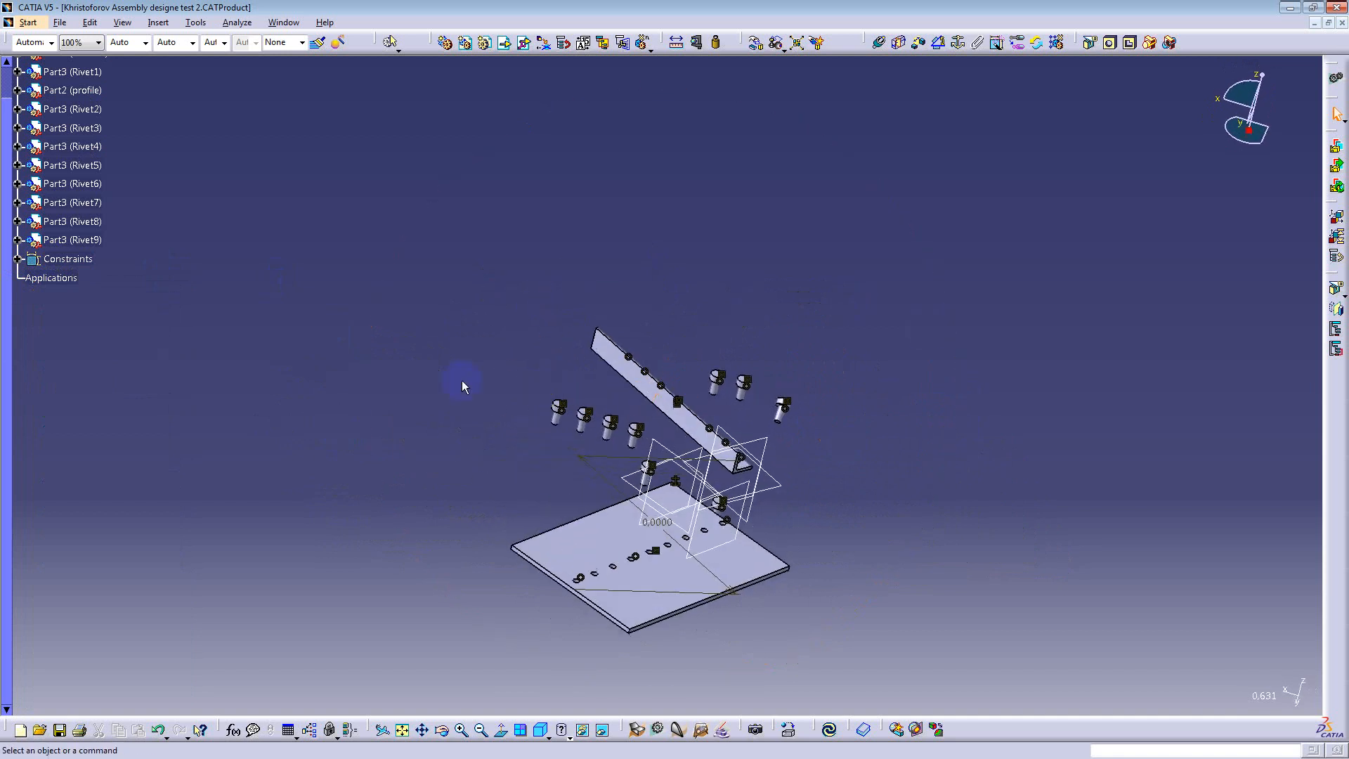
left_click(18, 259)
scroll(175, 316, "down", 3)
scroll(83, 327, "up", 4)
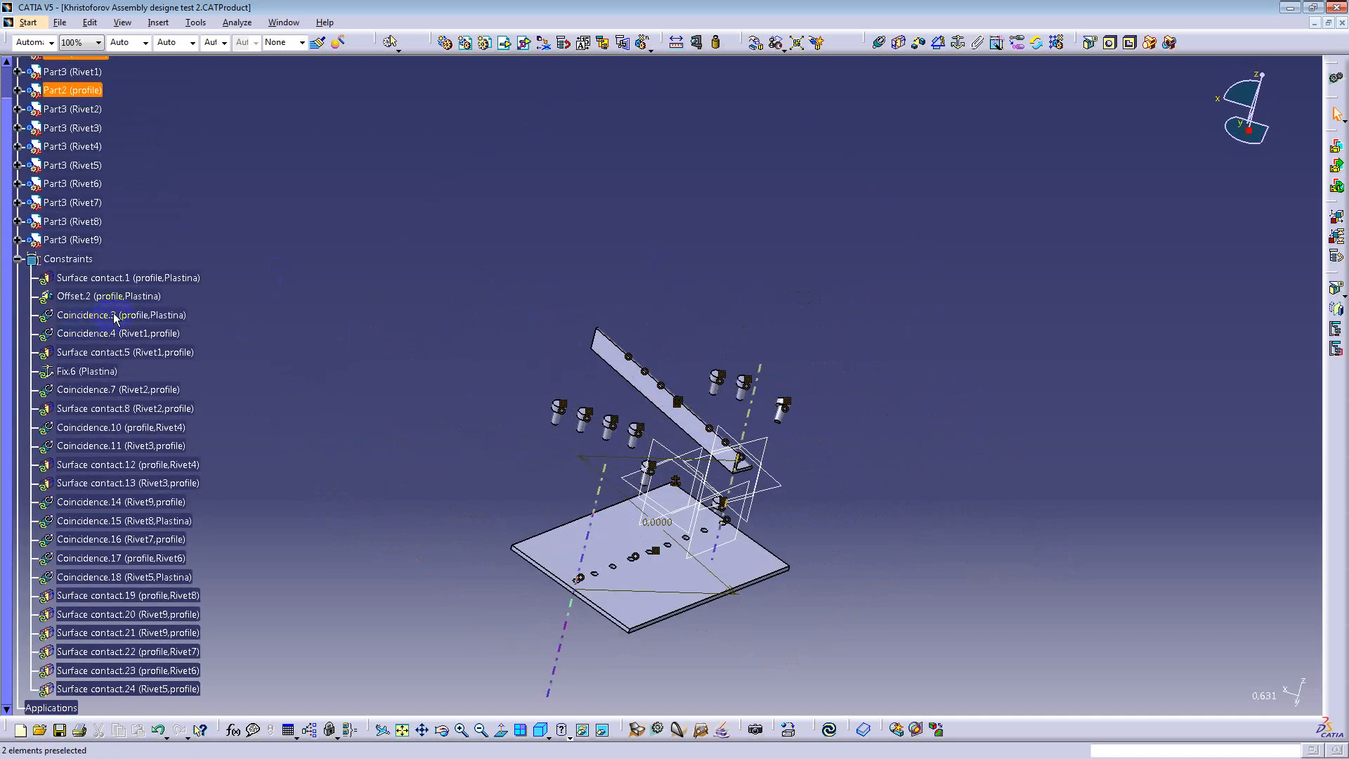
left_click(18, 259)
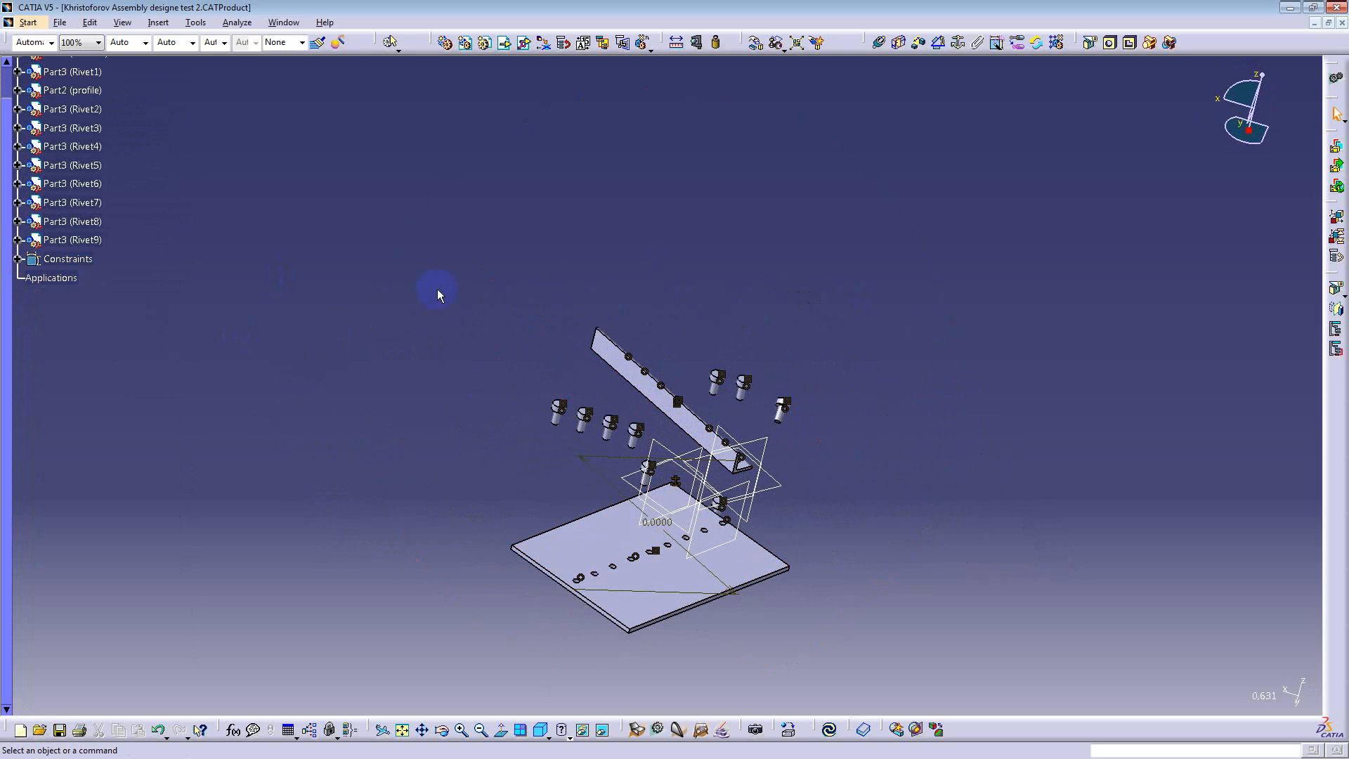
Step: Update all constraints of the assembly at once to bring the profile, Plastina and rivets back together
left_click(579, 559)
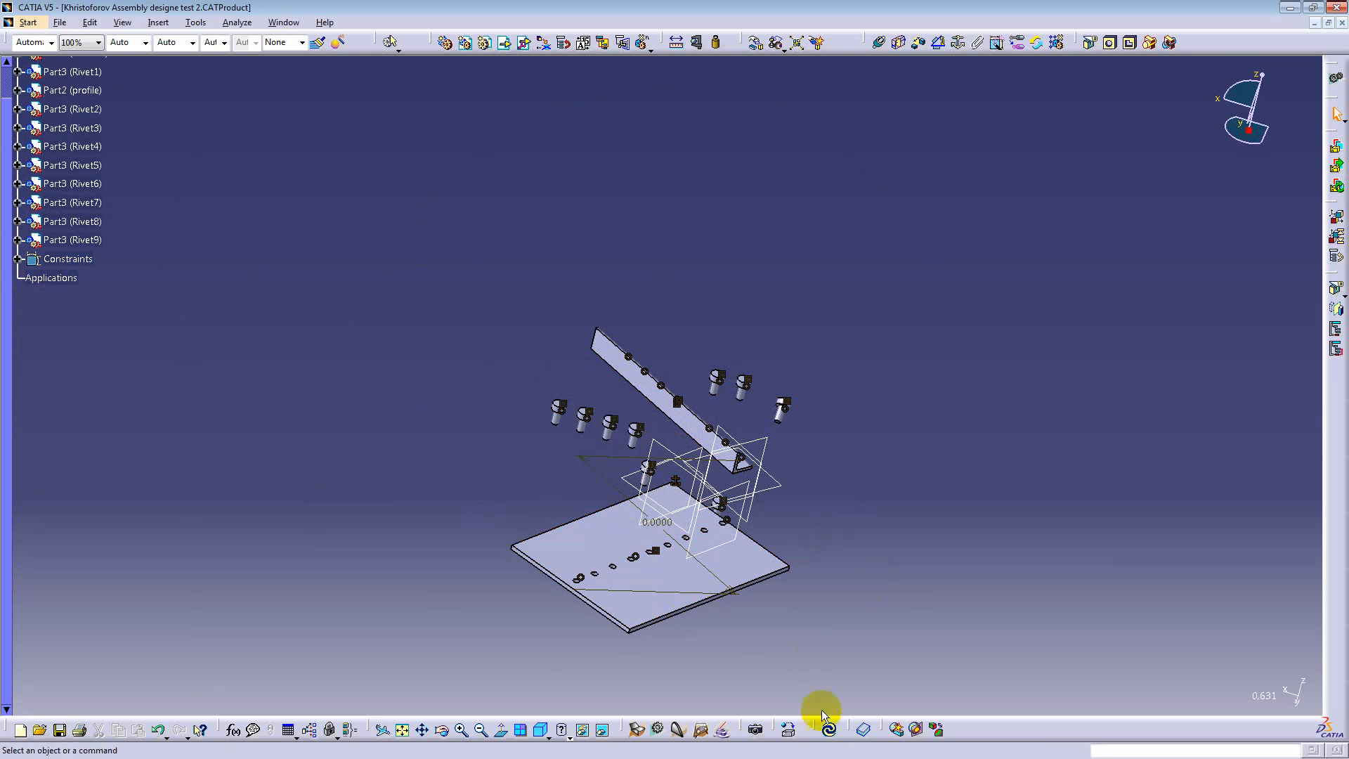
left_click(830, 730)
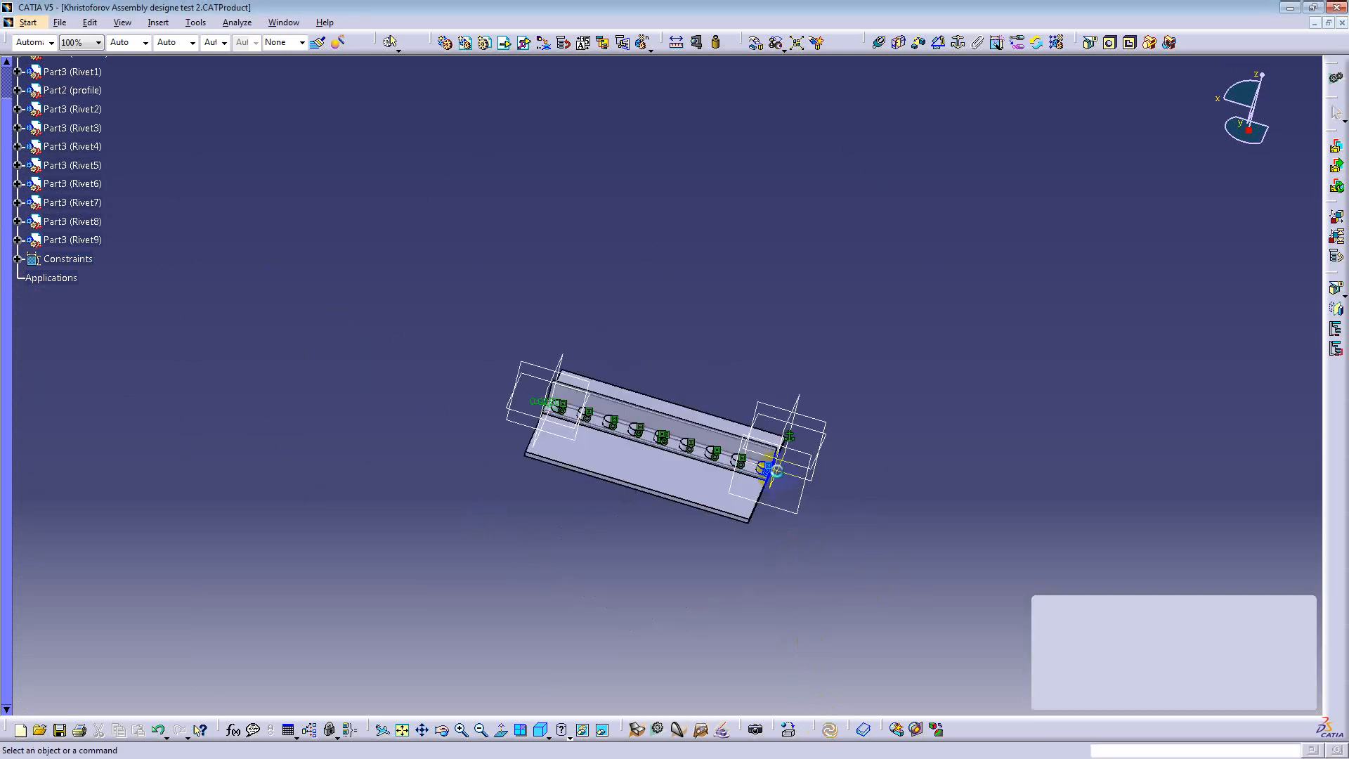
middle_click_drag(788, 532, 443, 457)
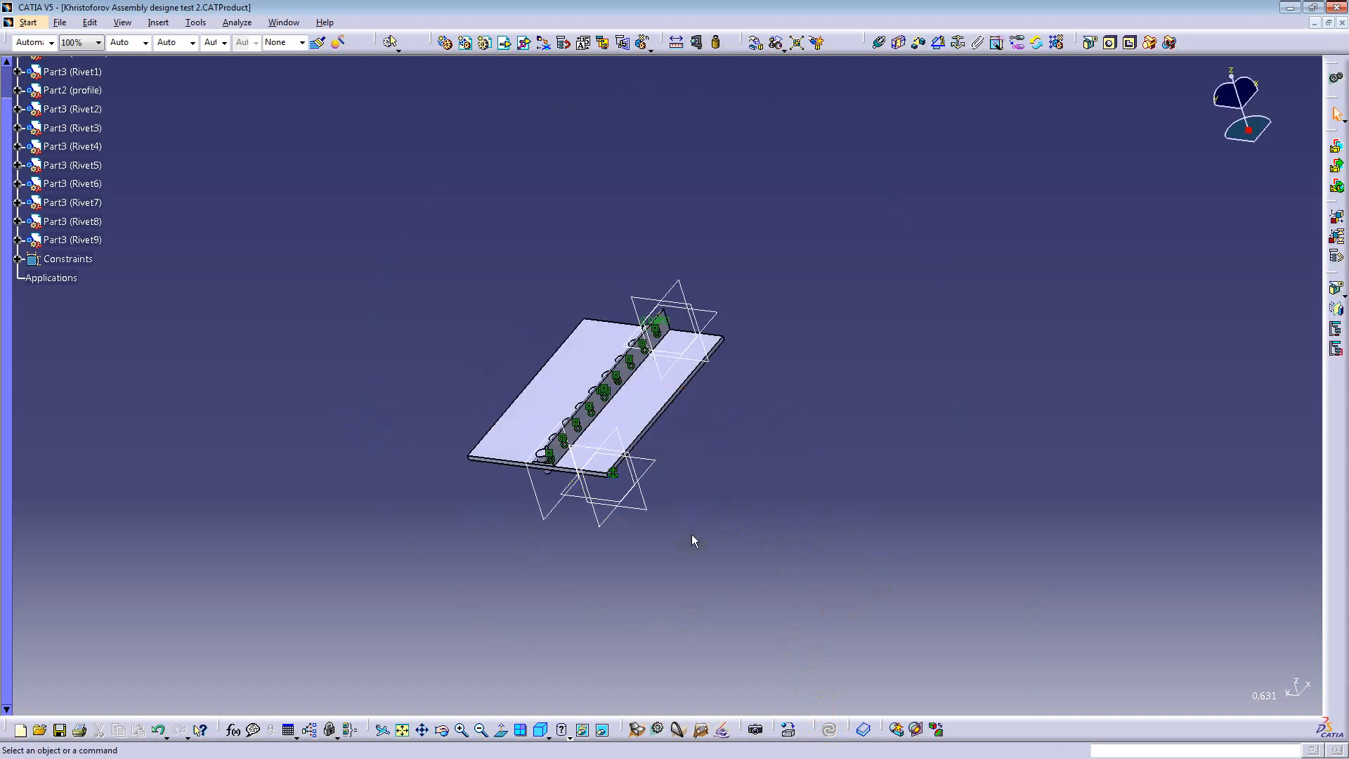
Step: Examine the restored riveted plate assembly from several angles, looking over the plate, profile and row of rivets
middle_click_drag(691, 535, 674, 467)
middle_click_drag(407, 482, 741, 457)
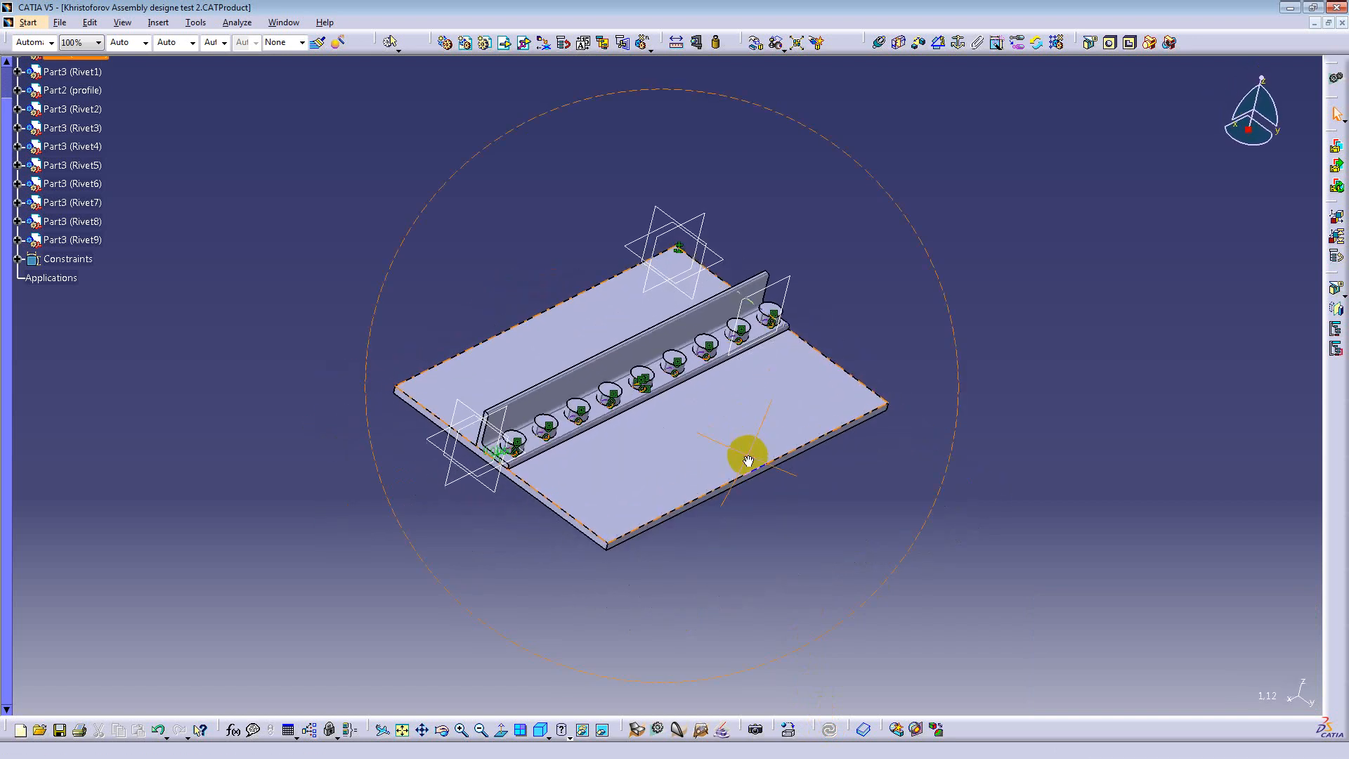
middle_click_drag(974, 419, 877, 322)
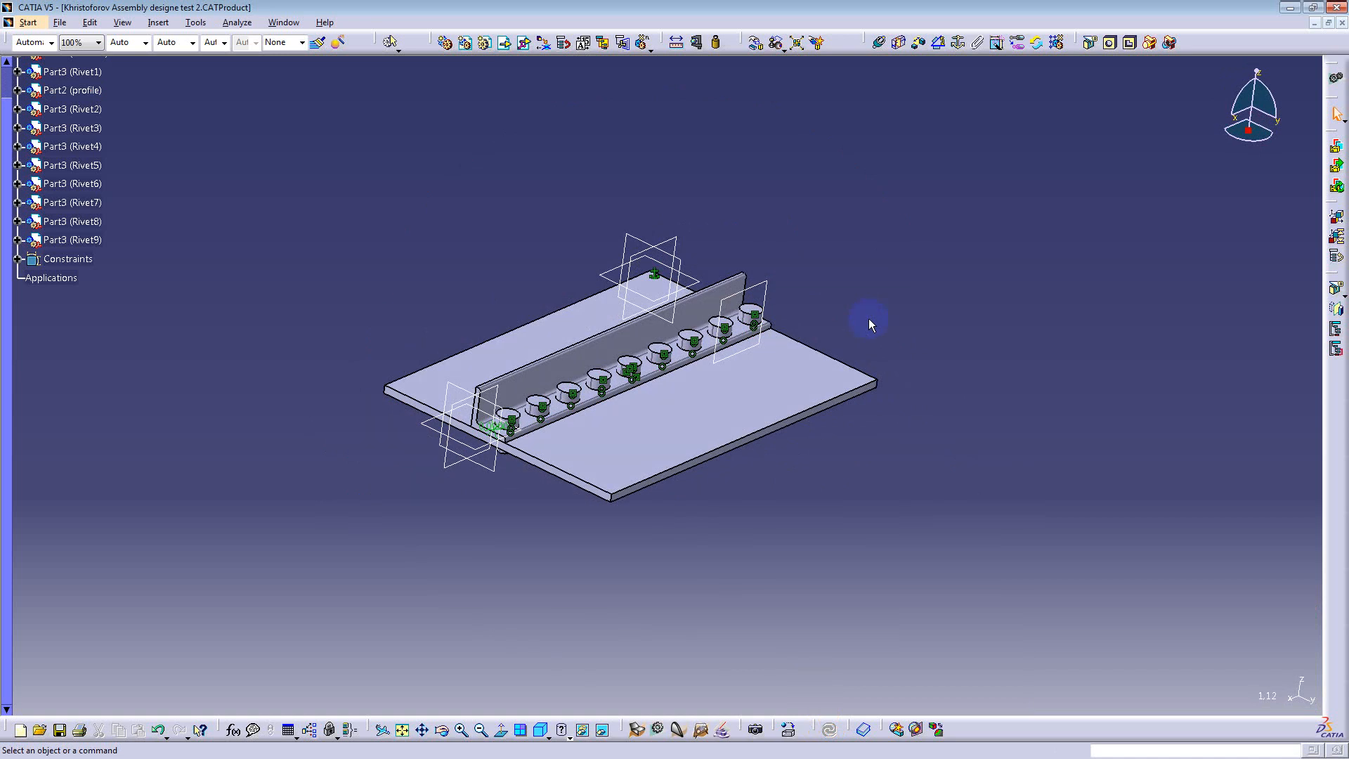
middle_click_drag(768, 265, 768, 295)
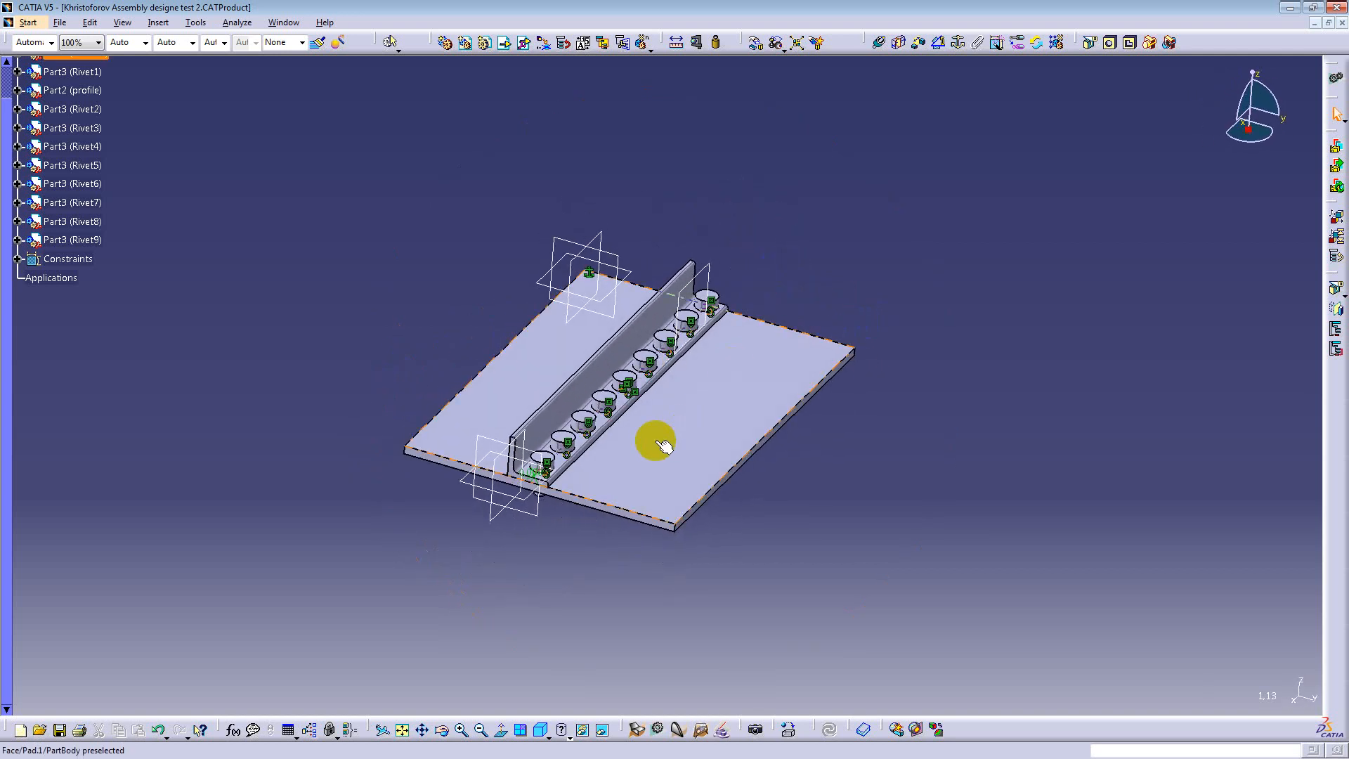
middle_click_drag(628, 457, 542, 386)
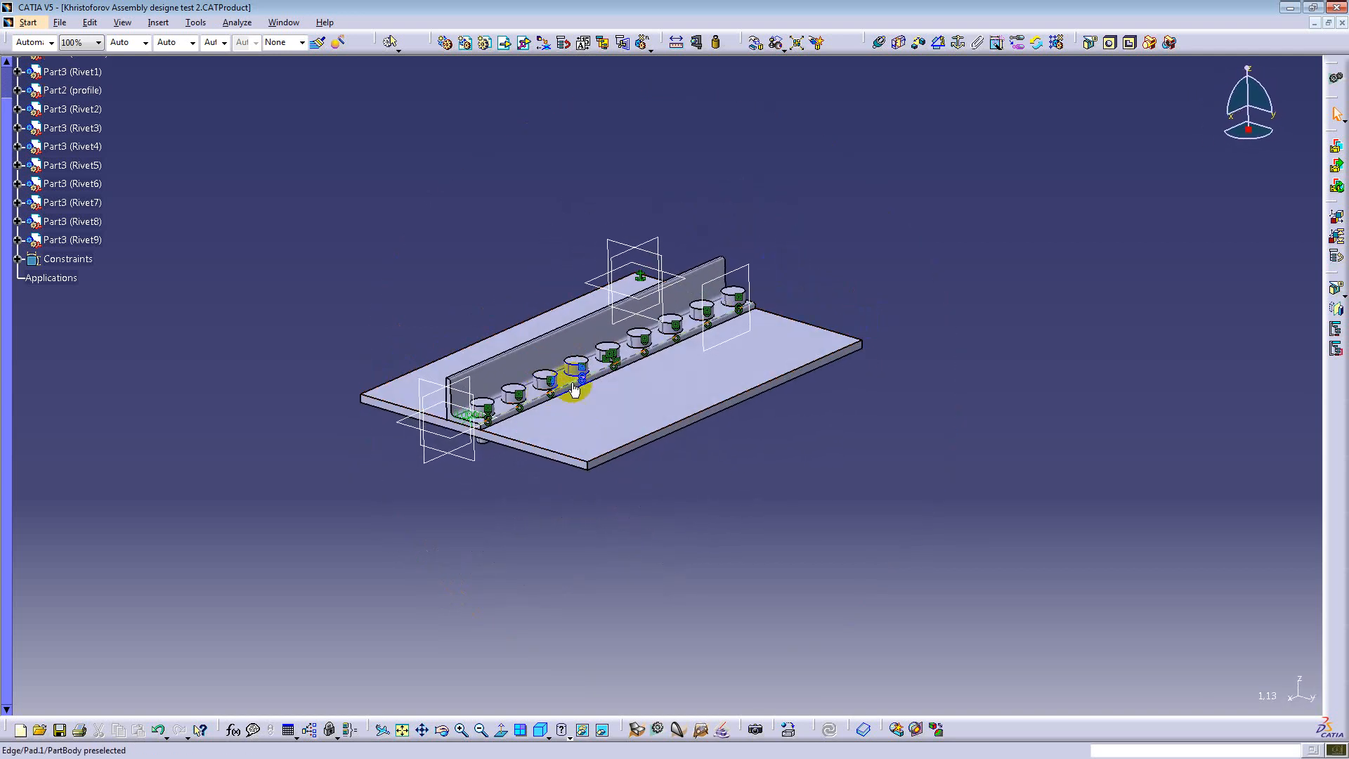
middle_click_drag(723, 347, 721, 388)
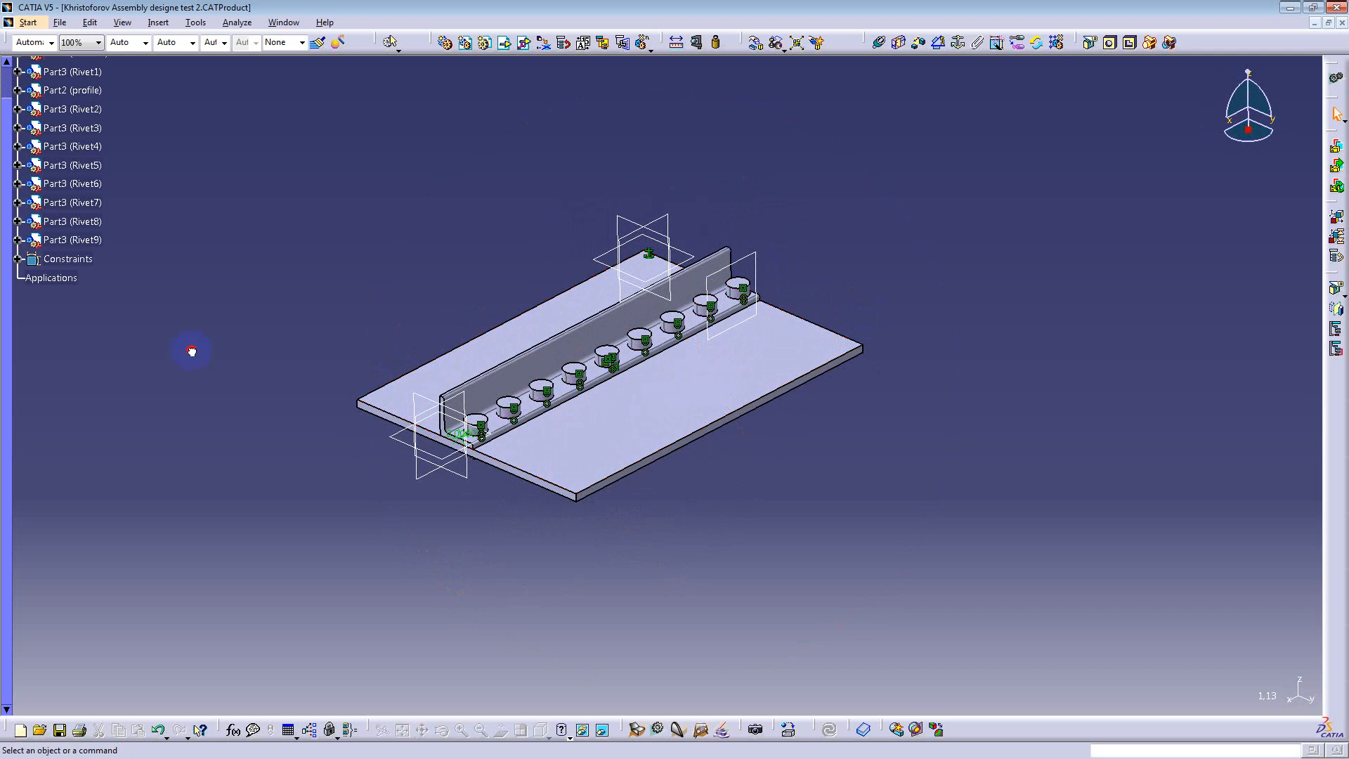
scroll(191, 353, "up", 3)
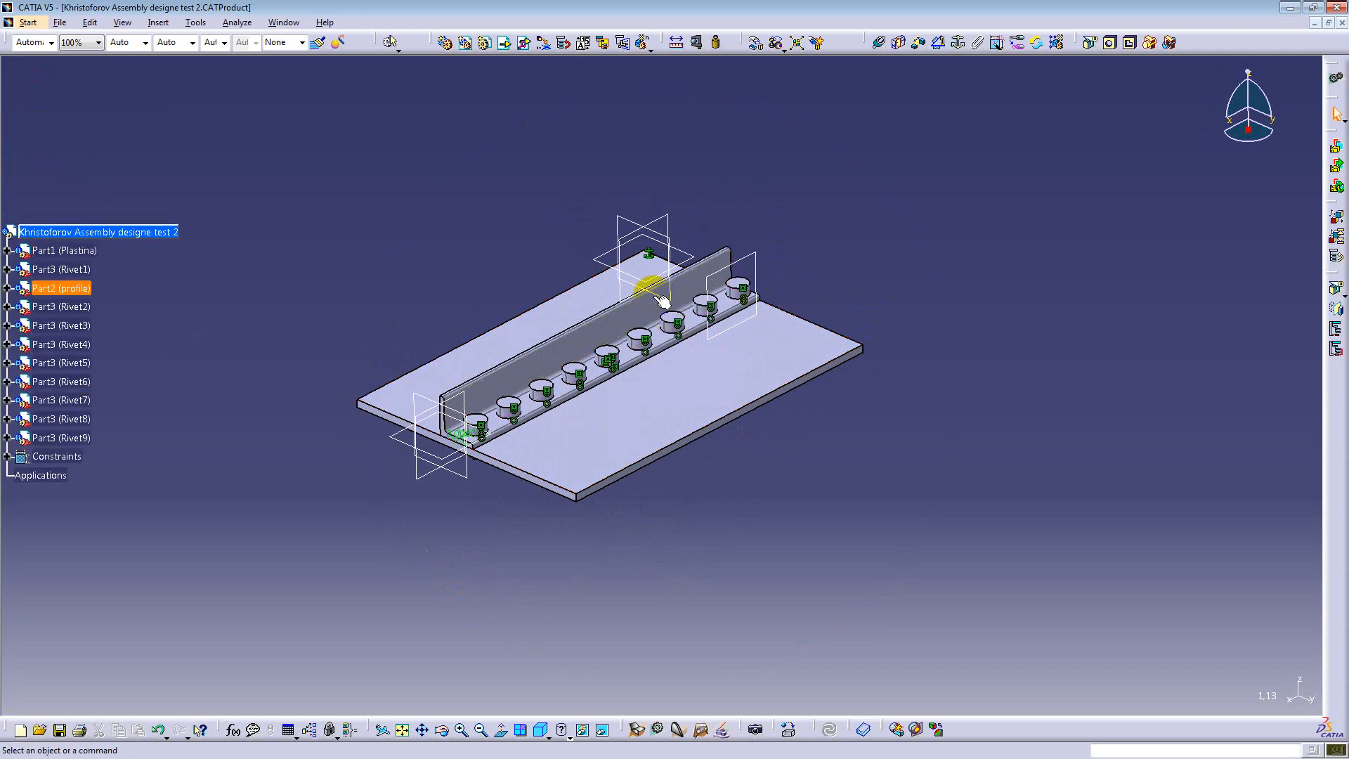
left_click(342, 307)
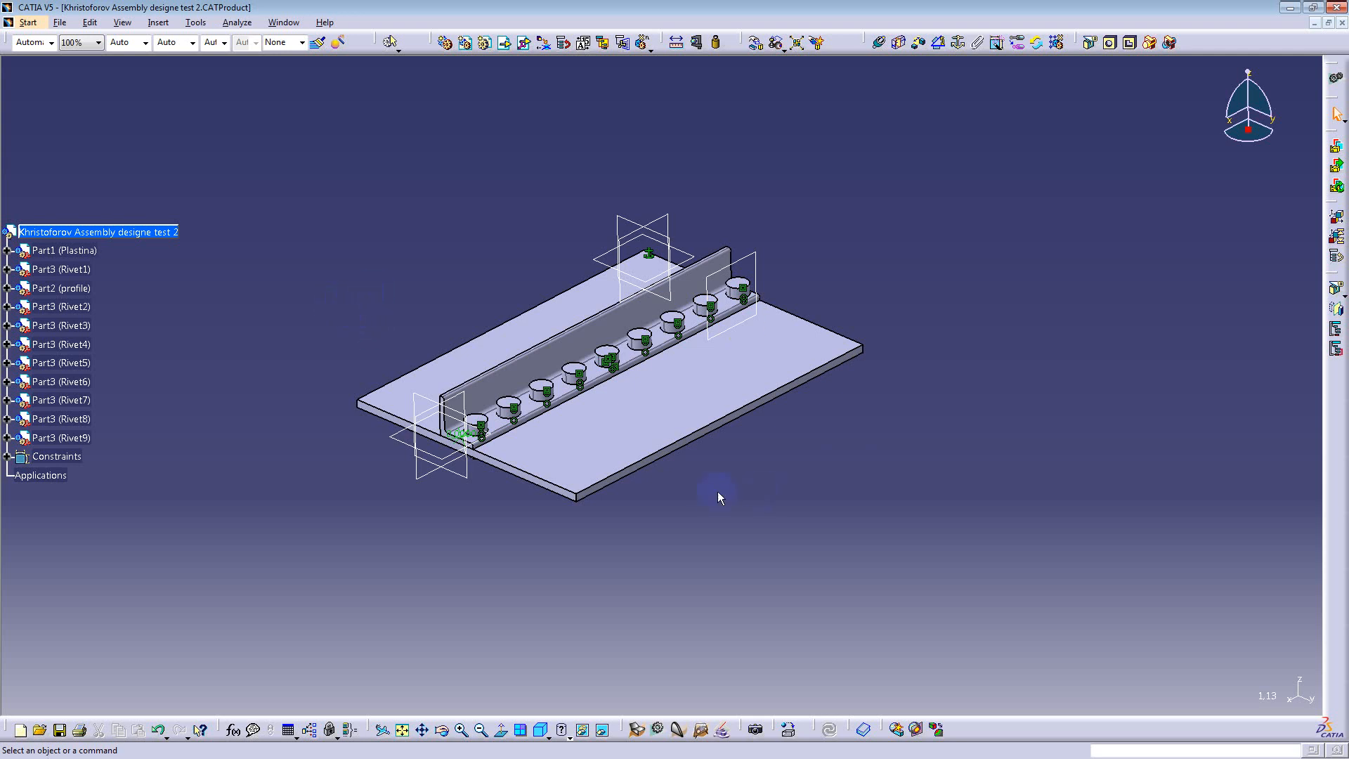
middle_click_drag(493, 257, 312, 69)
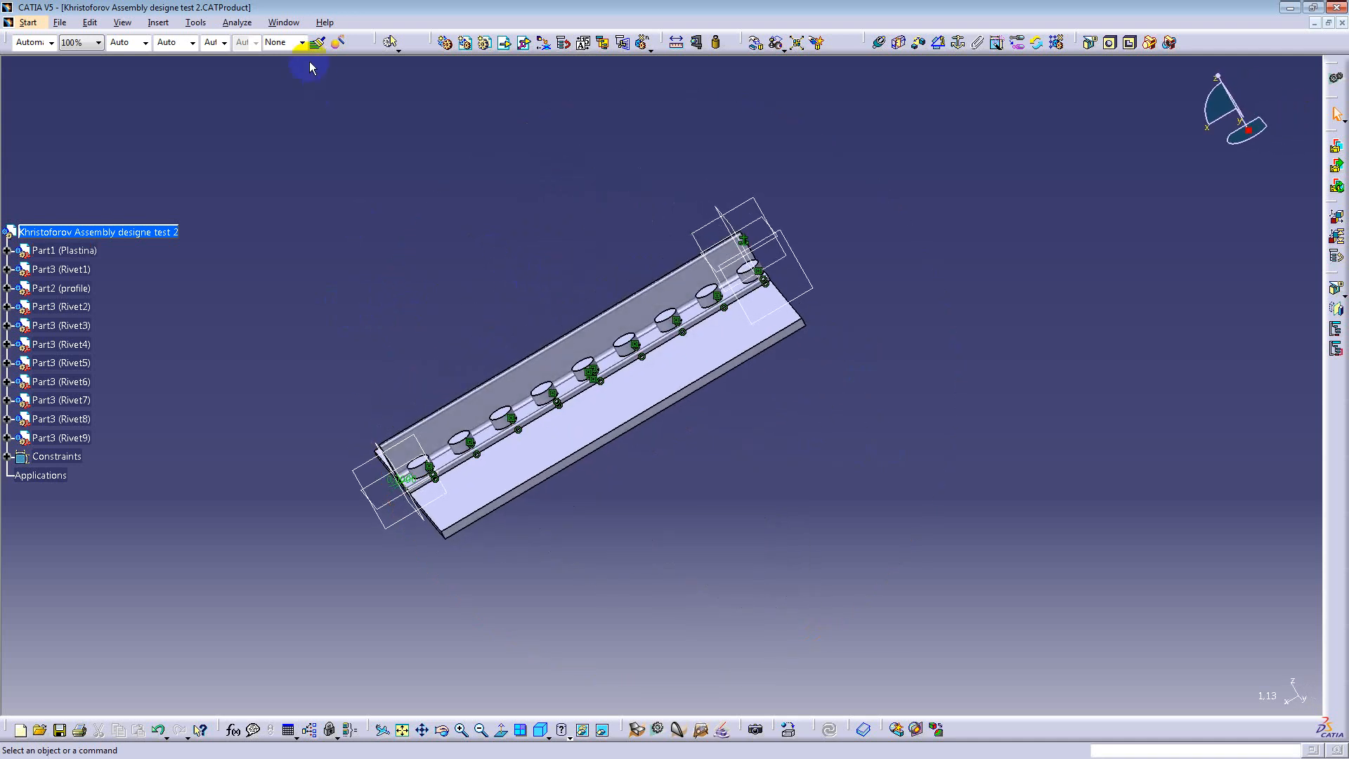
Step: Switch to the Cutter drawing, bring out the Views tools and start a new isometric view
left_click(285, 23)
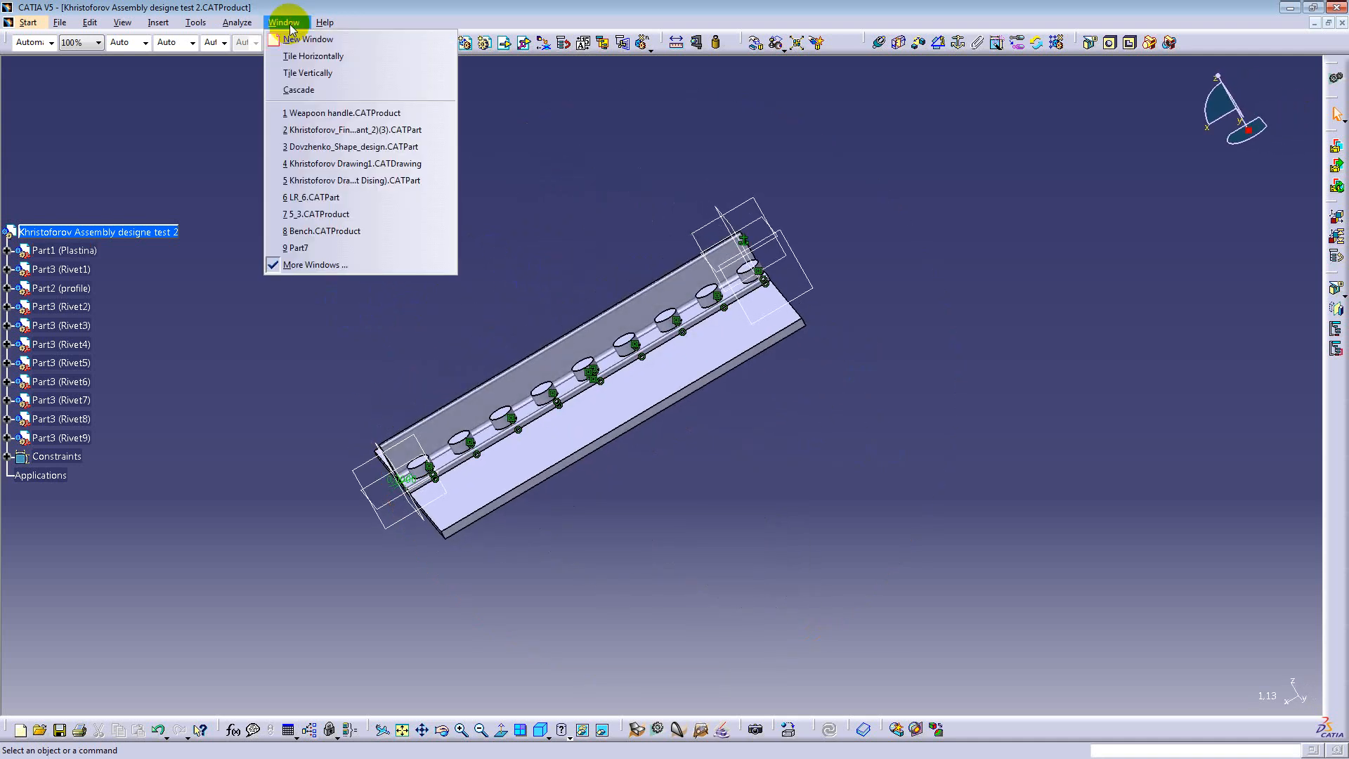
left_click(398, 163)
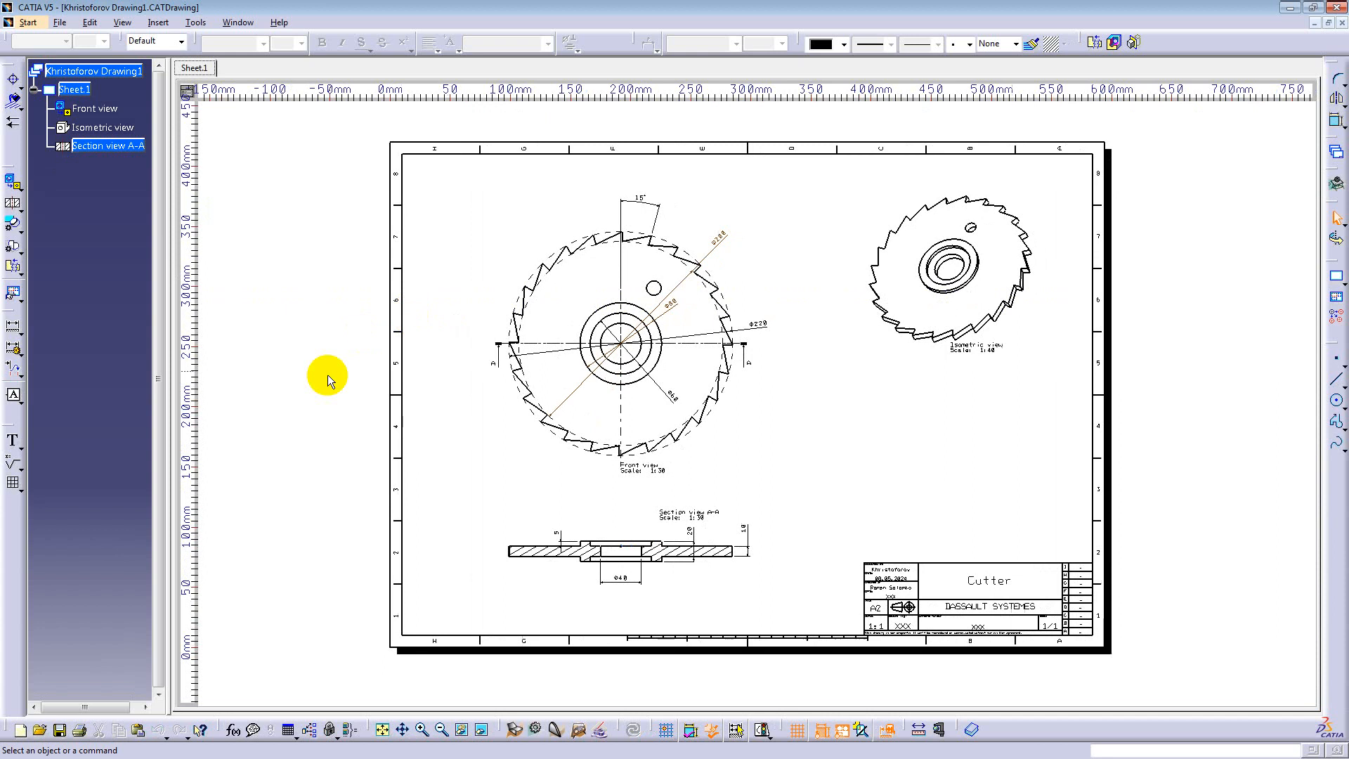
left_click_drag(14, 189, 218, 246)
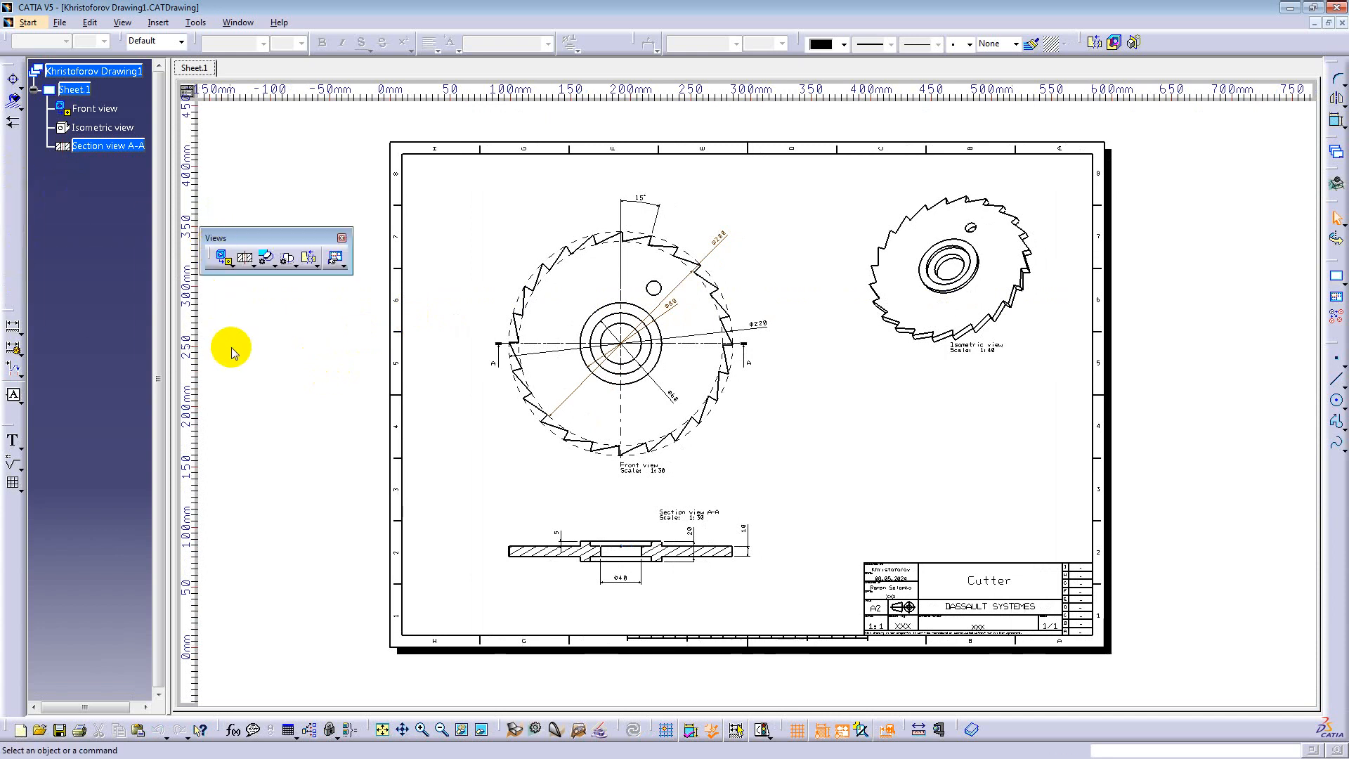
left_click(231, 264)
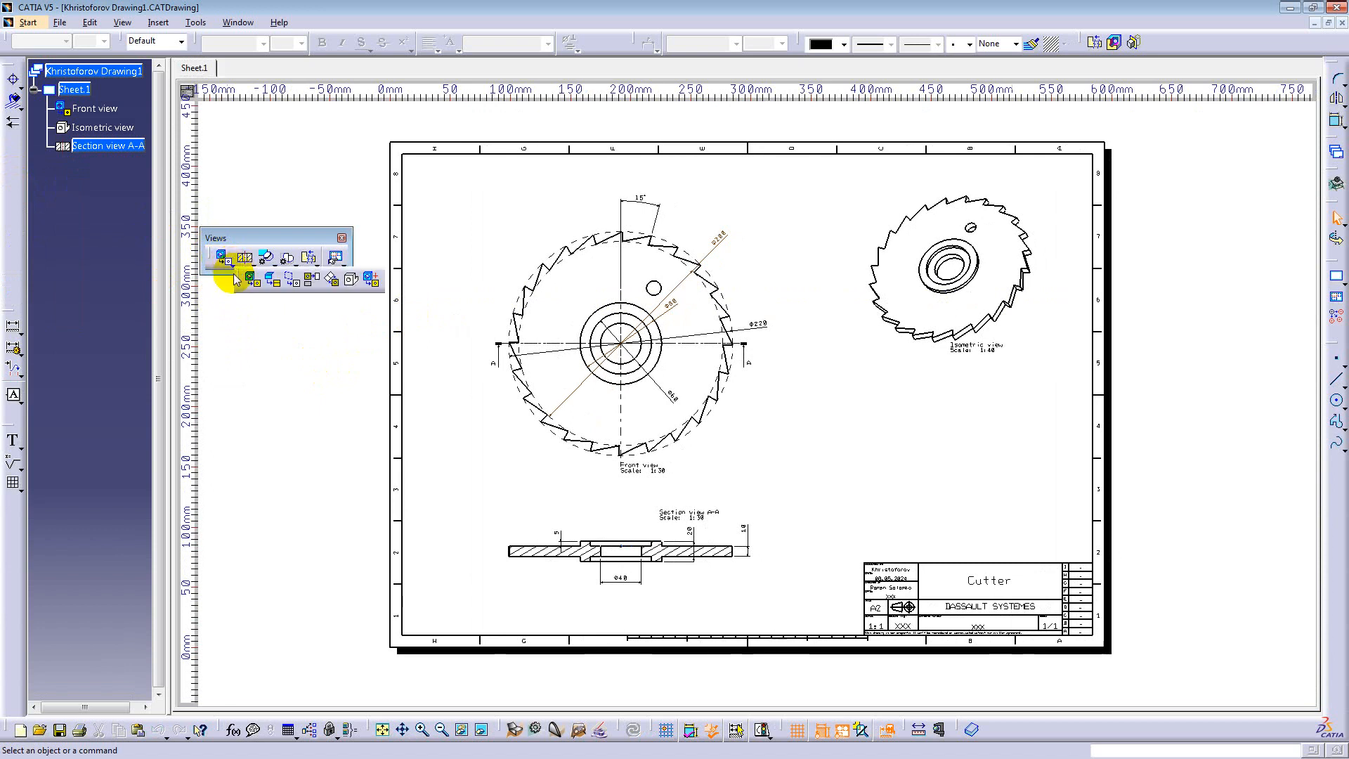
left_click(351, 280)
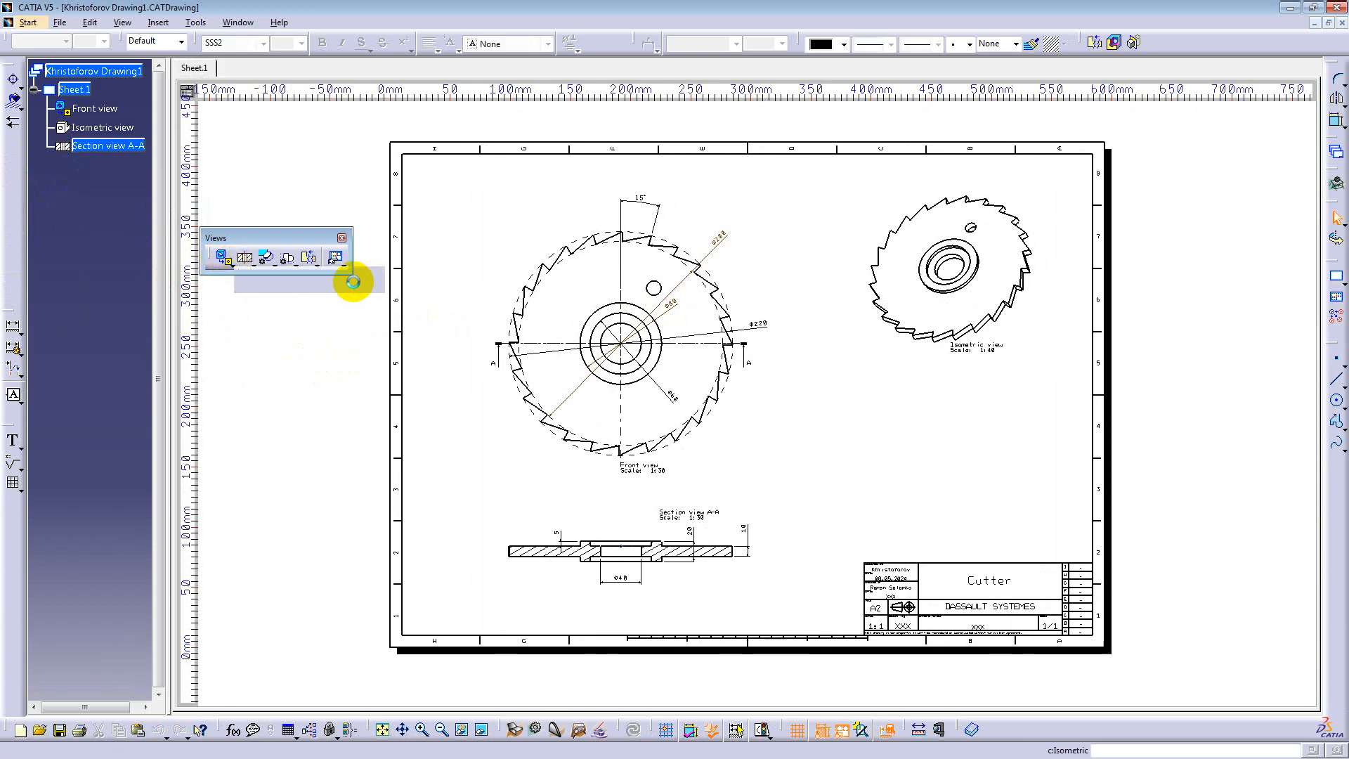
Step: Switch back to the riveted plate assembly and pick the plate's upper face as the reference for the isometric view
left_click(238, 23)
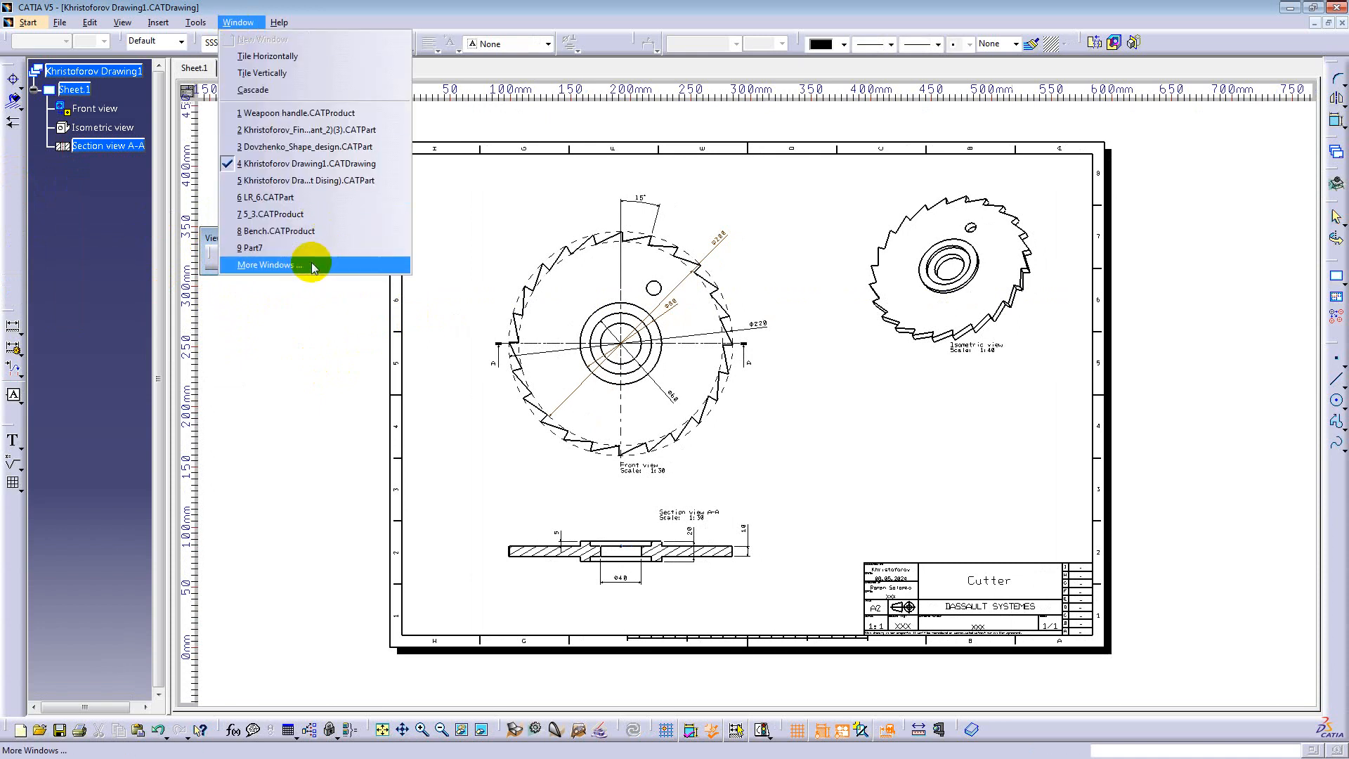
left_click(274, 265)
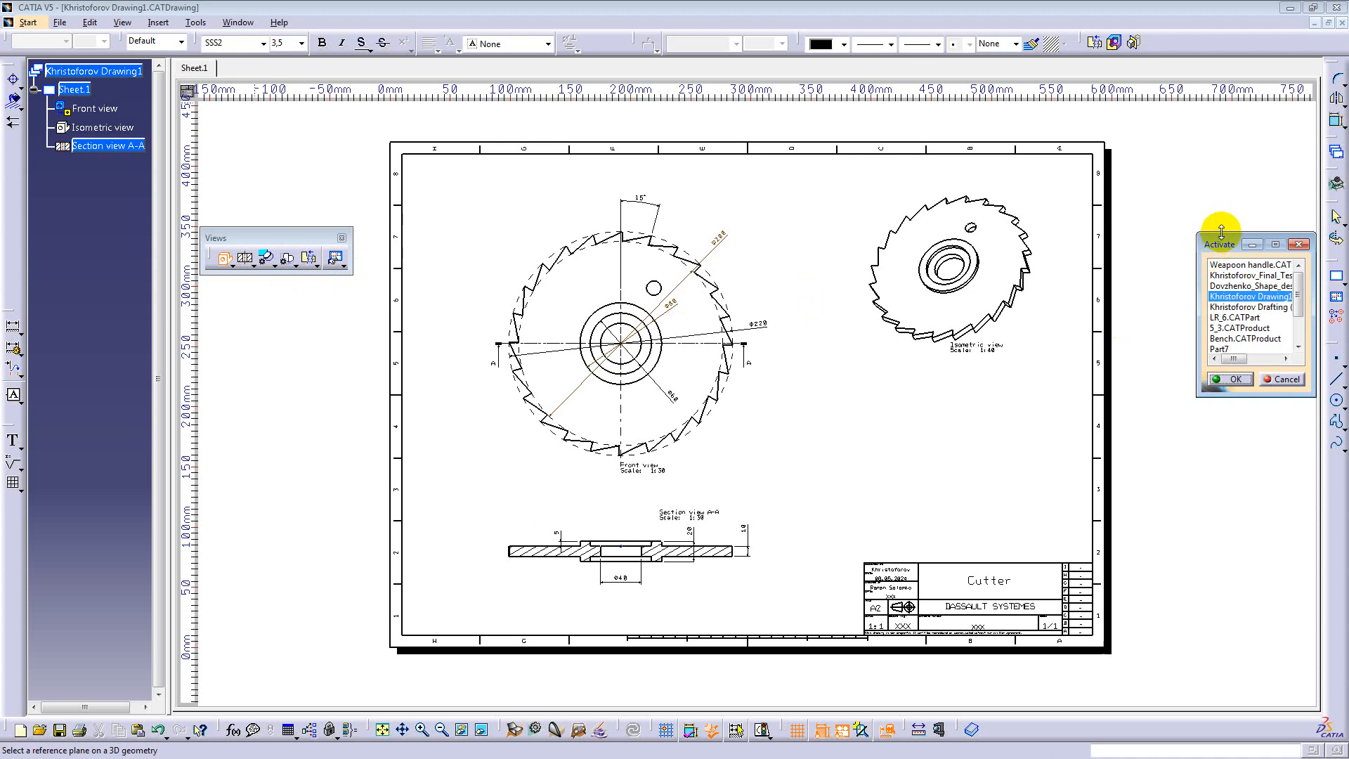
left_click_drag(1213, 235, 1188, 139)
left_click(1240, 284)
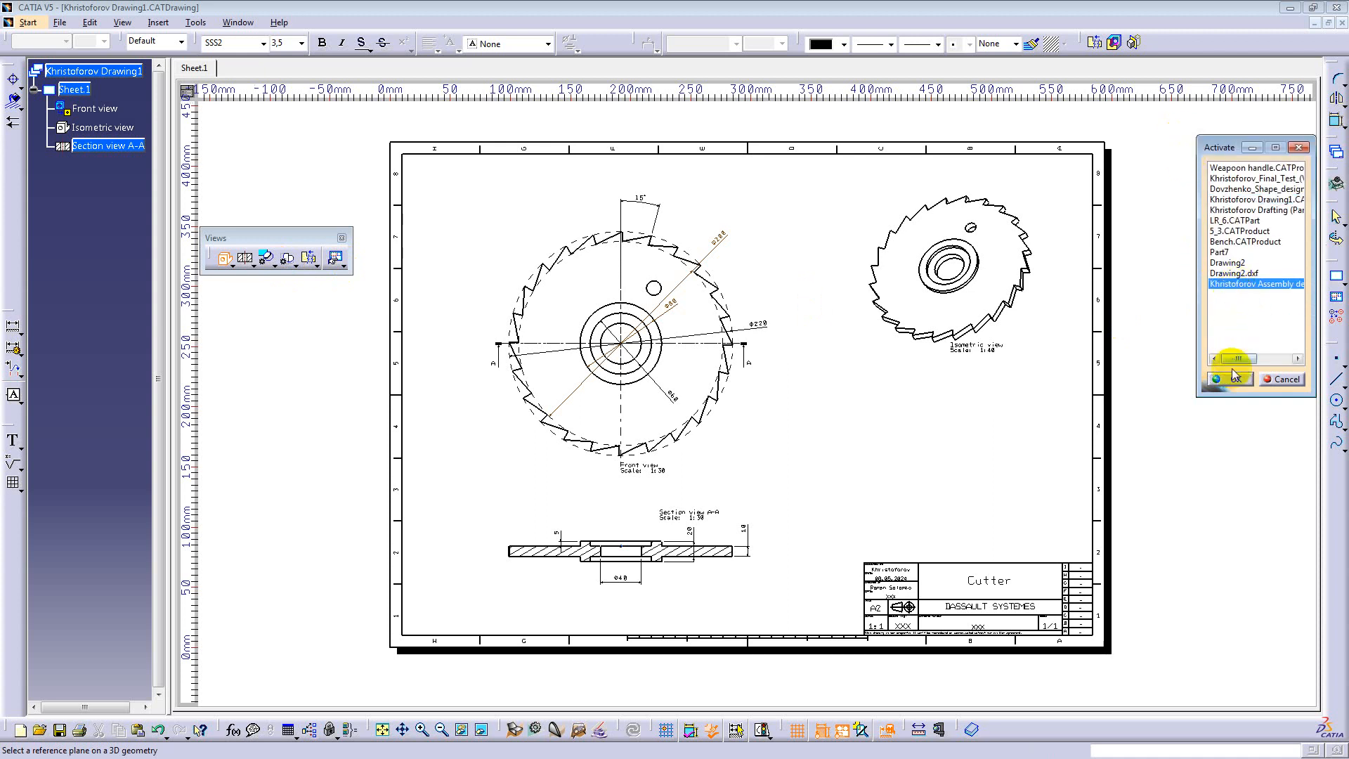
left_click(1221, 380)
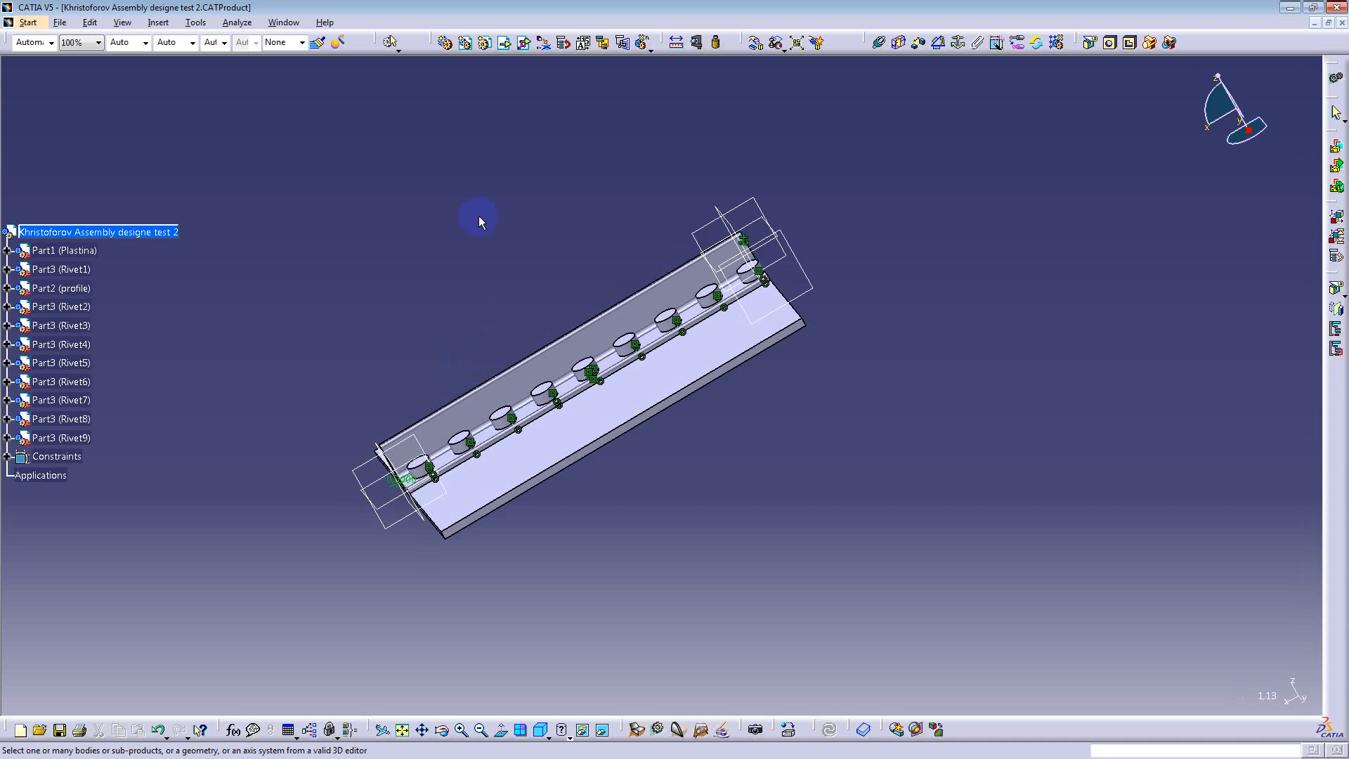
mouse_move(479, 216)
middle_mouse_down()
mouse_move(518, 220)
mouse_move(577, 310)
middle_mouse_up()
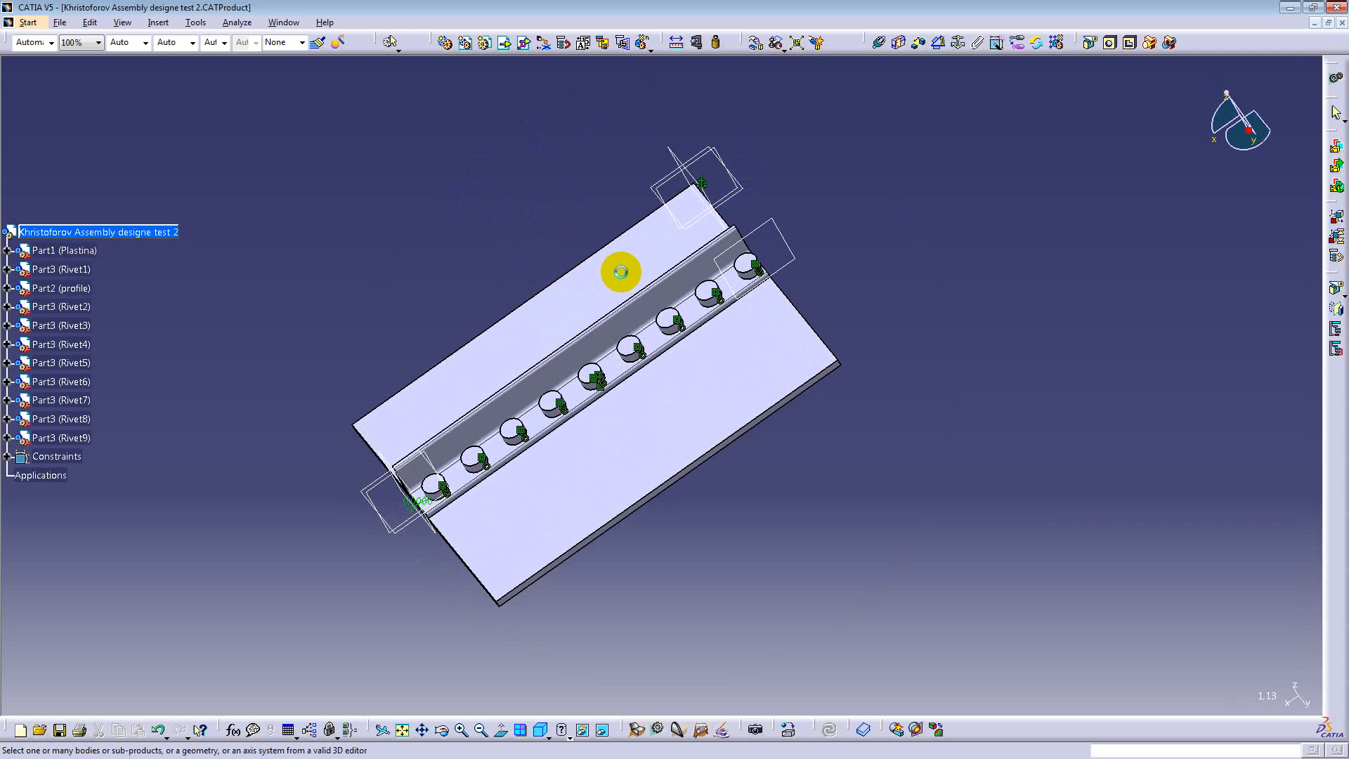
left_click(621, 271)
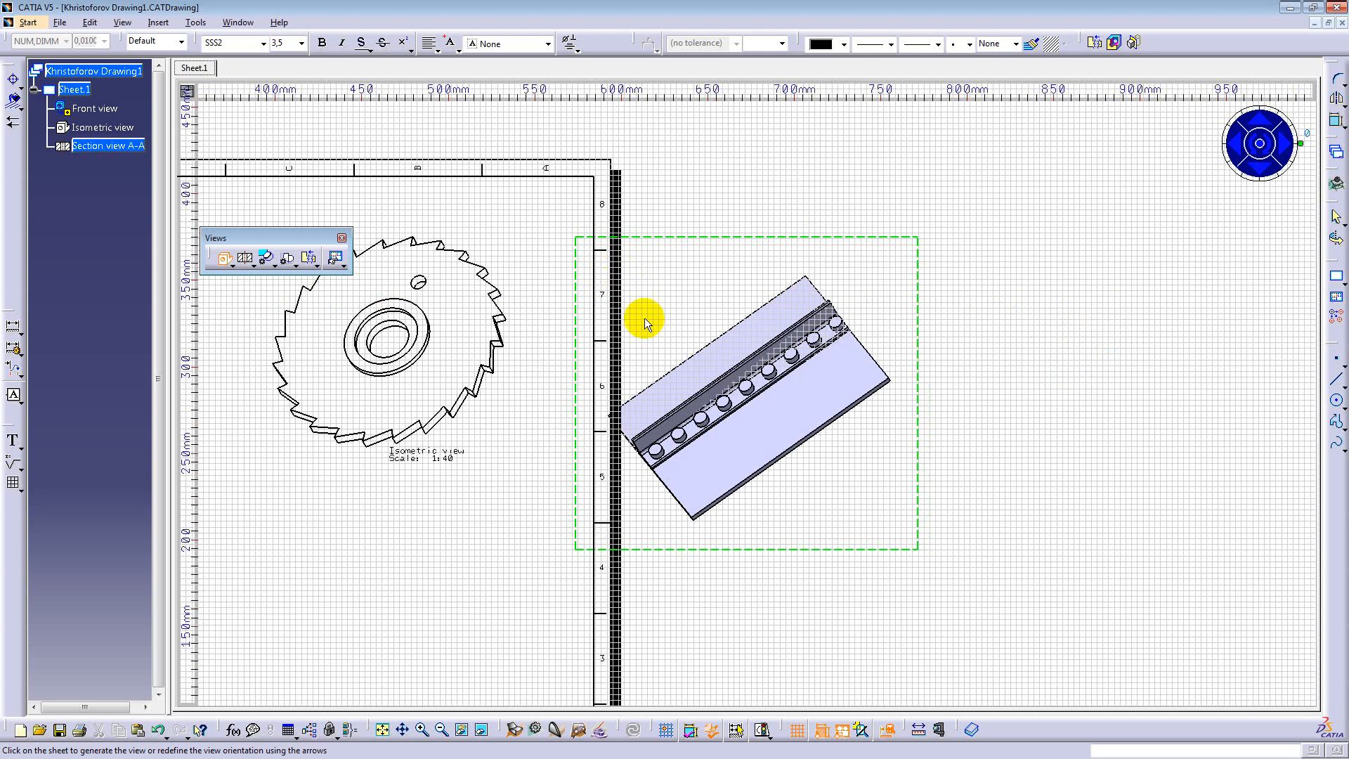
Step: Try other orientations of the riveted assembly's view preview, including a 30-degree turn, and generate the isometric view beside the sheet
middle_click_drag(584, 417, 582, 451, "ctrl")
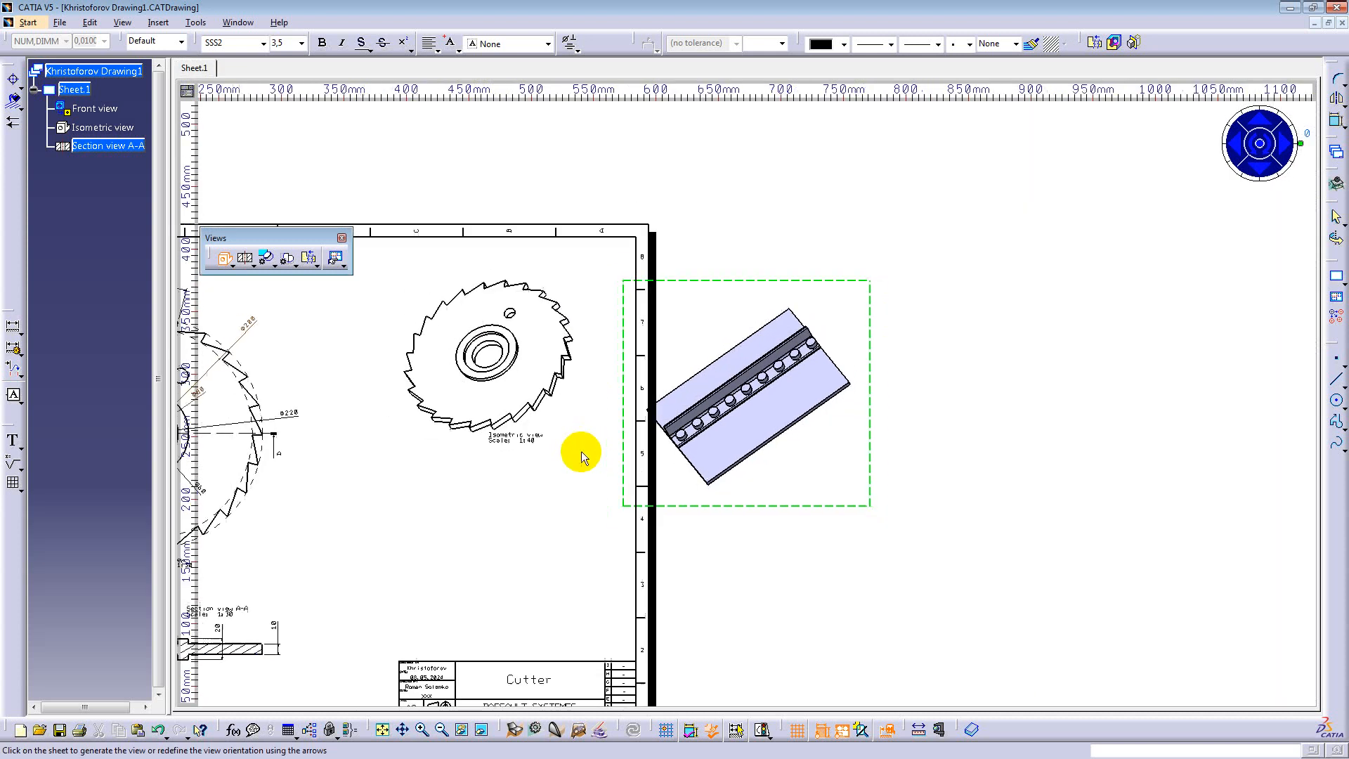
left_click(1268, 154)
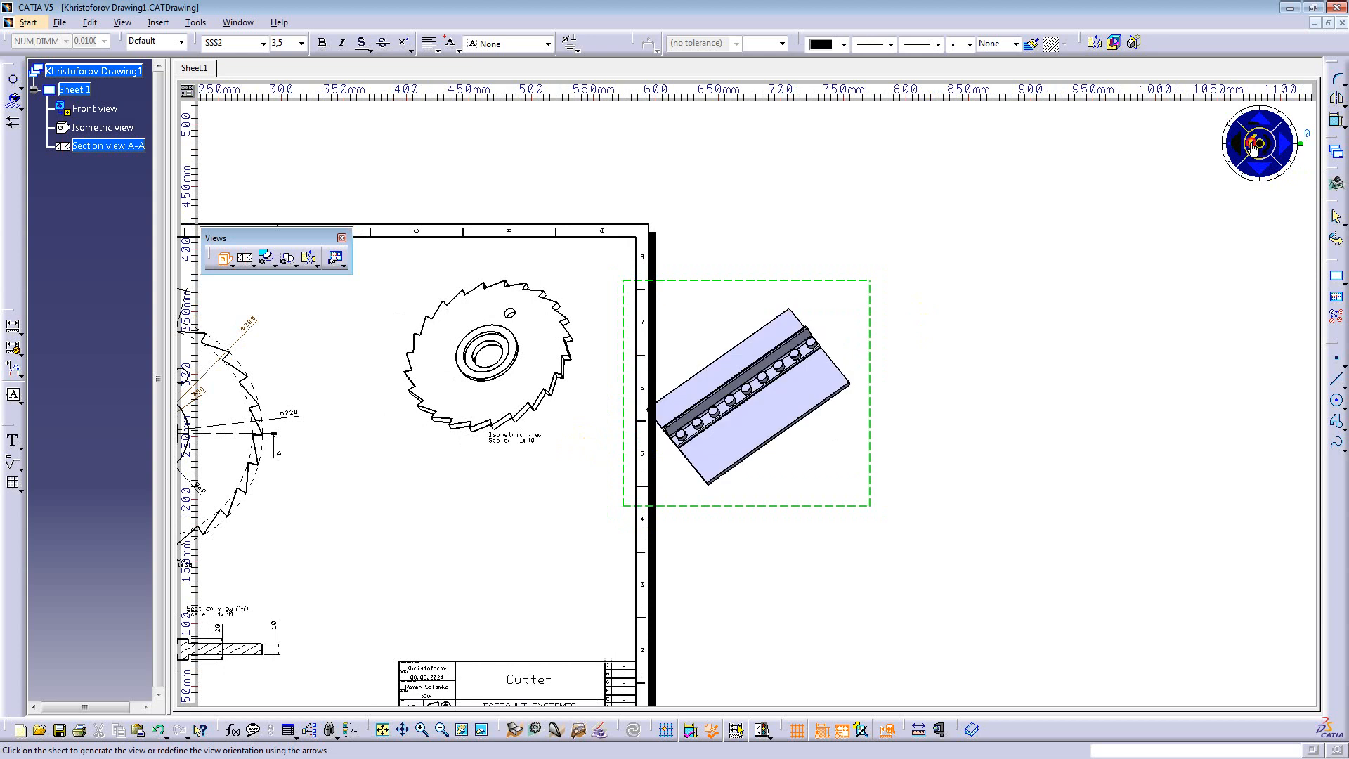
left_click(1253, 150)
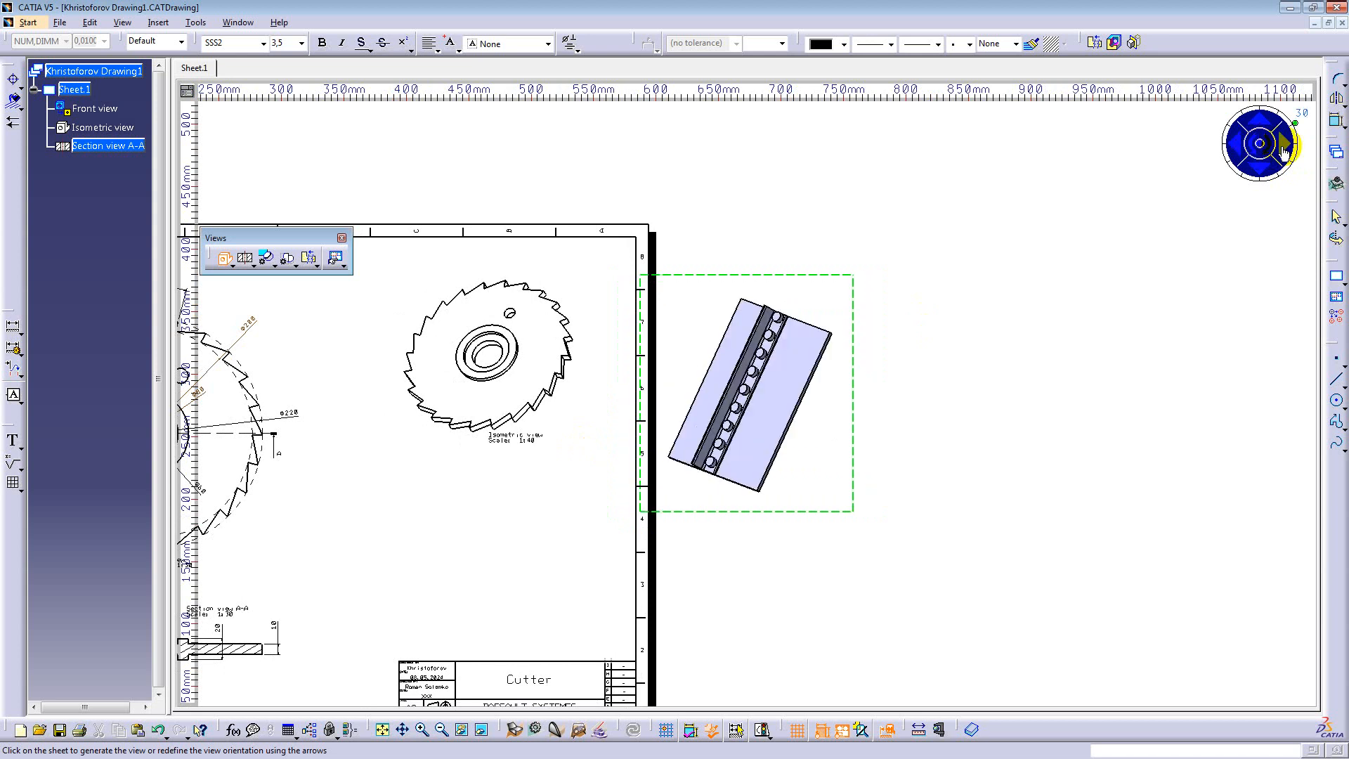
left_click(1283, 146)
left_click(1282, 146)
left_click(1282, 148)
left_click(1282, 147)
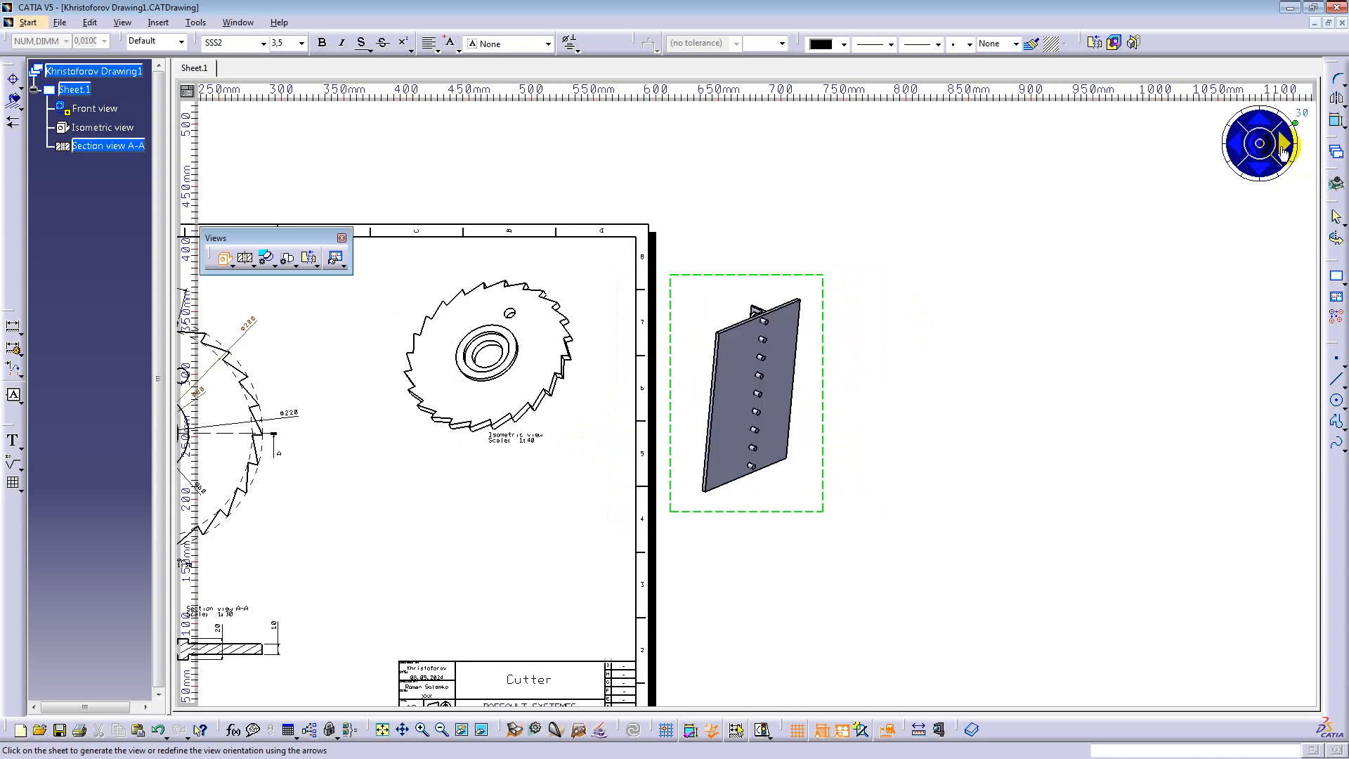
left_click(1282, 148)
left_click(1282, 147)
left_click(1283, 148)
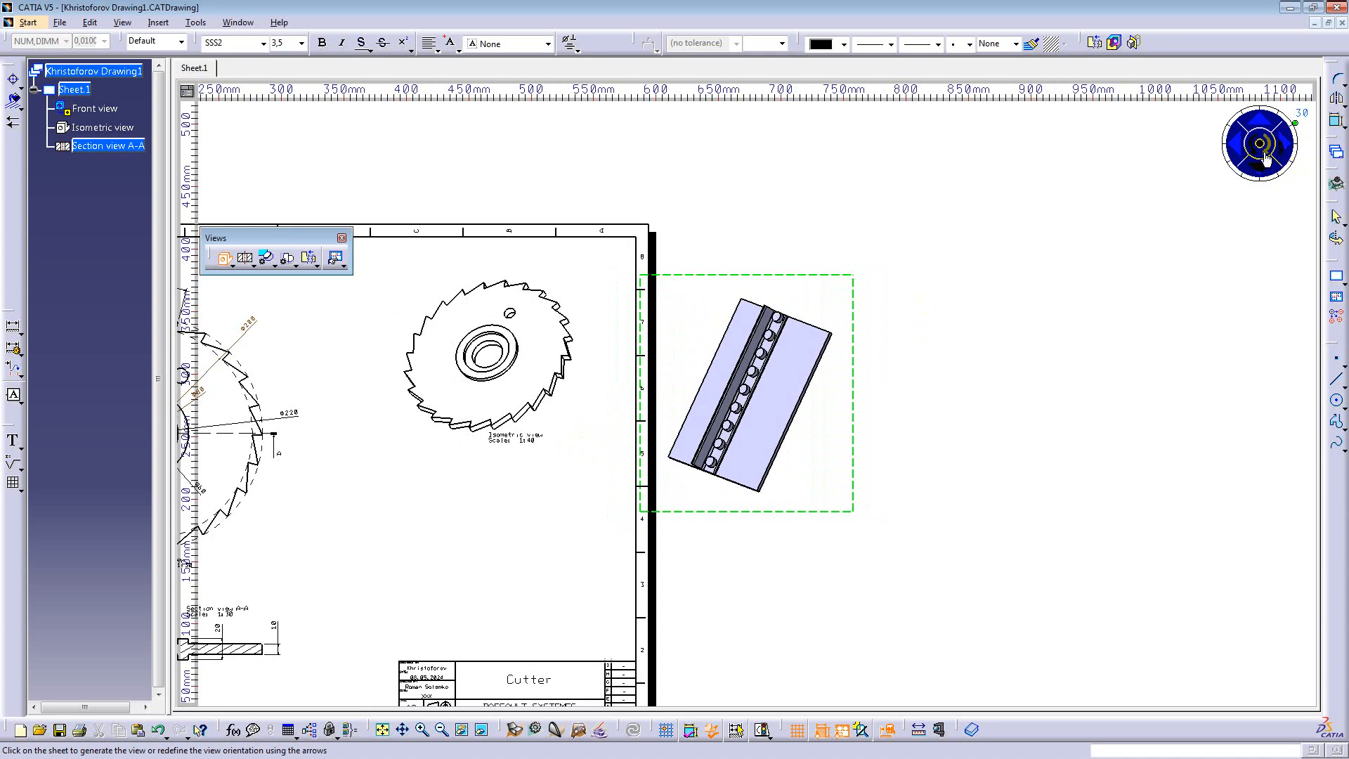
left_click(1269, 147)
left_click(1260, 143)
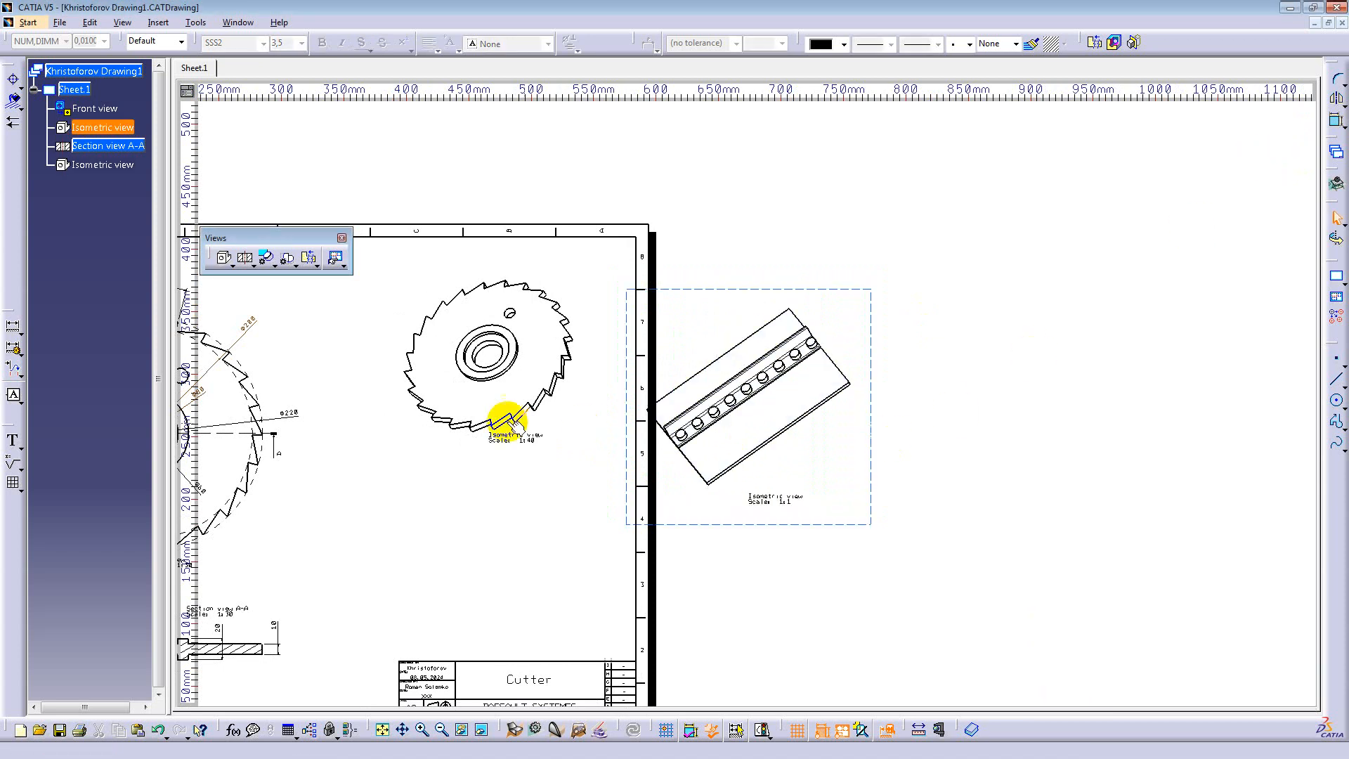
Step: Move the riveted assembly's isometric view farther away from the Cutter sheet's border
mouse_move(969, 376)
middle_mouse_down()
mouse_move(1021, 394)
mouse_move(997, 382)
middle_mouse_up()
mouse_move(837, 257)
left_mouse_down()
mouse_move(928, 241)
mouse_move(944, 223)
left_mouse_up()
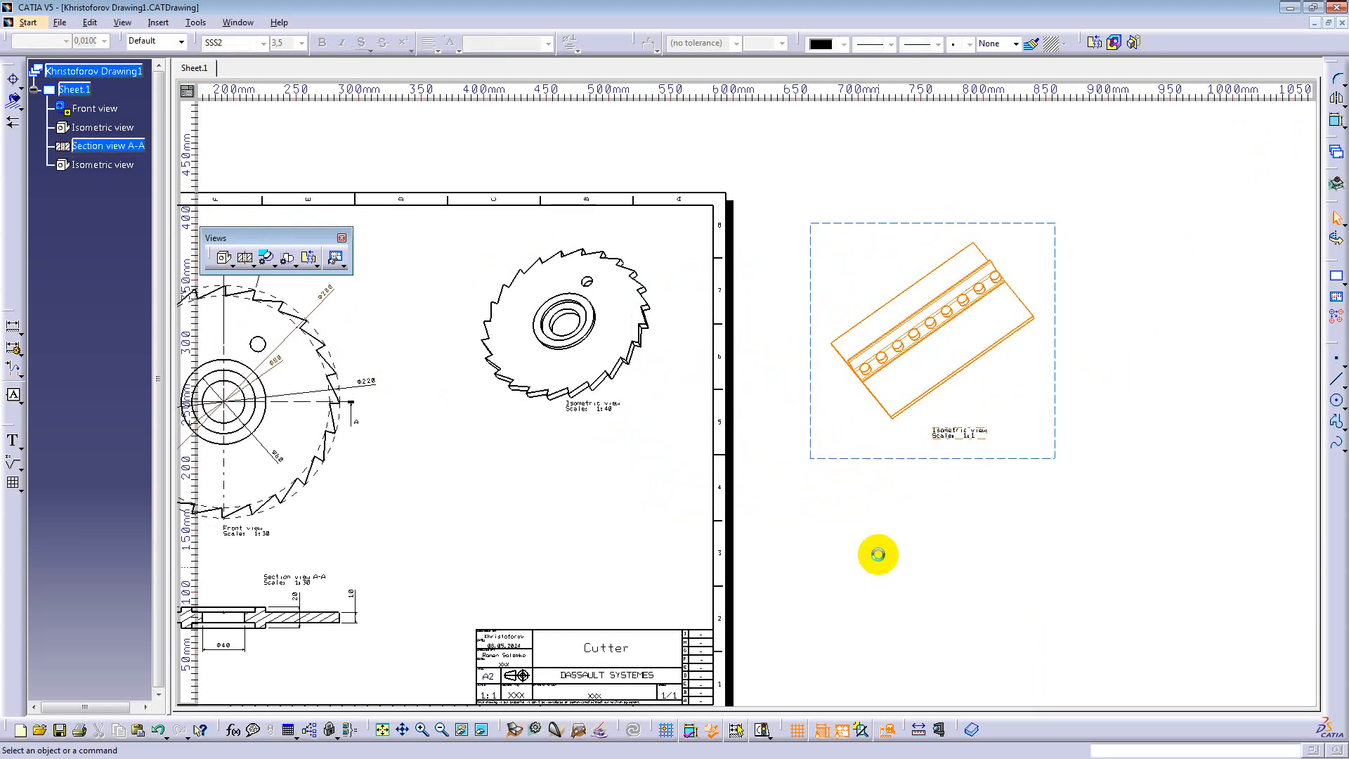
left_click(868, 483)
mouse_move(946, 390)
middle_mouse_down()
mouse_move(735, 452)
mouse_move(738, 334)
mouse_move(736, 491)
middle_mouse_up()
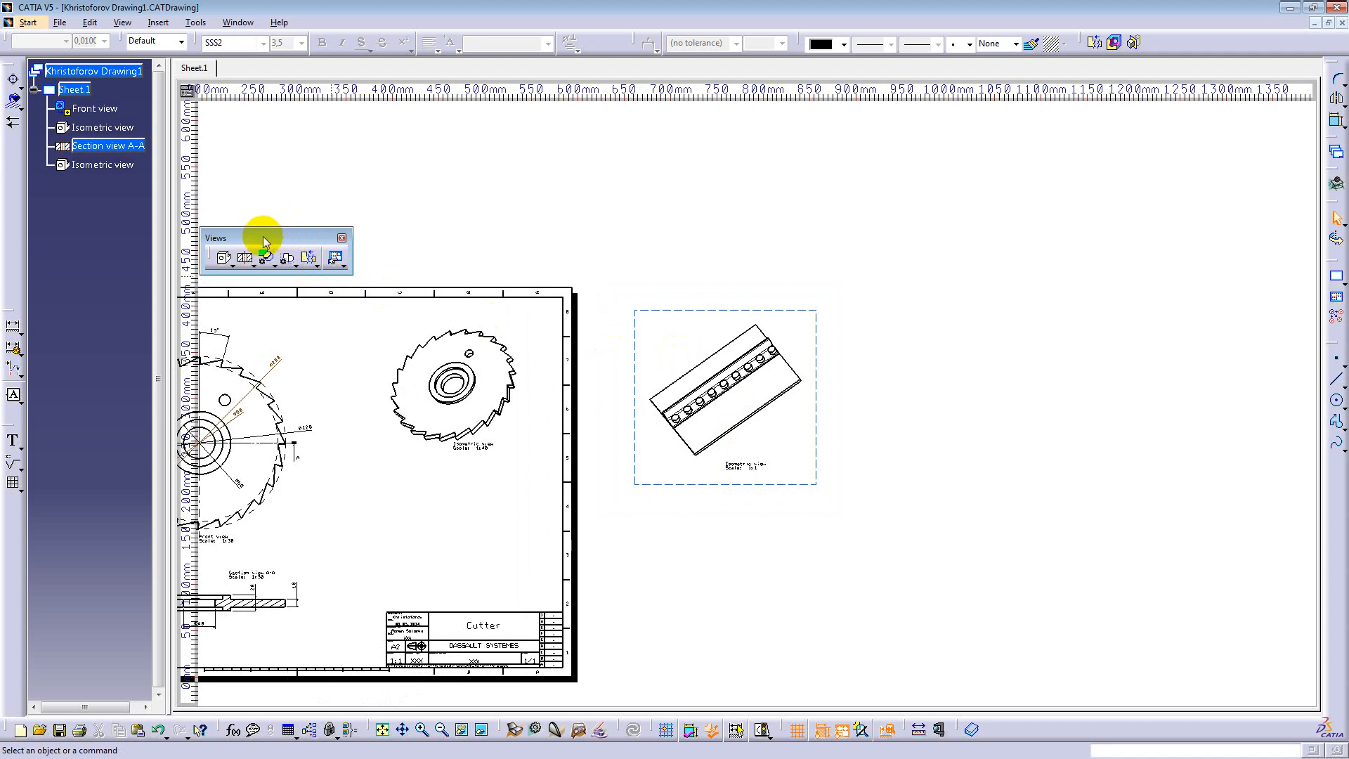
Step: Dock the Views tools again and delete the riveted assembly's isometric view from the drawing
left_click_drag(263, 241, 26, 162)
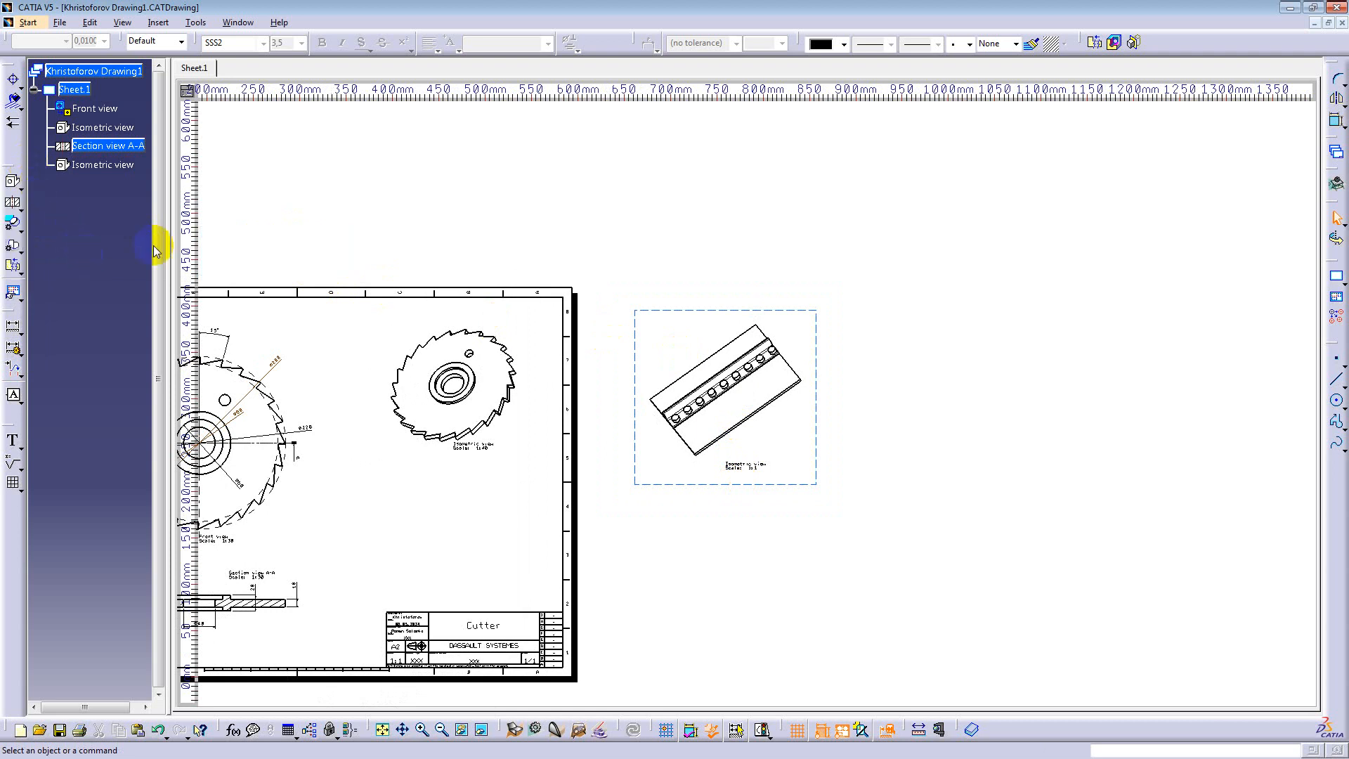
left_click(717, 274)
key("Delete")
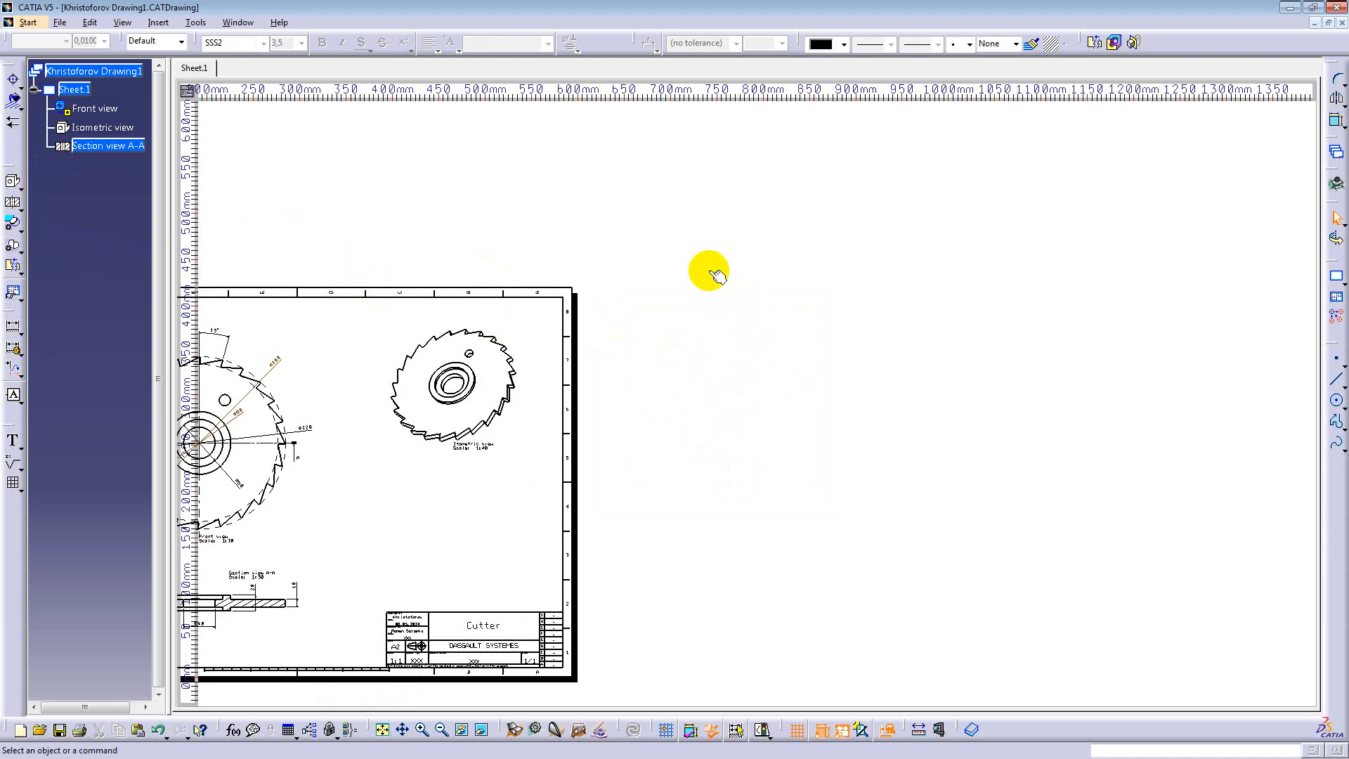
middle_click_drag(332, 362, 792, 352)
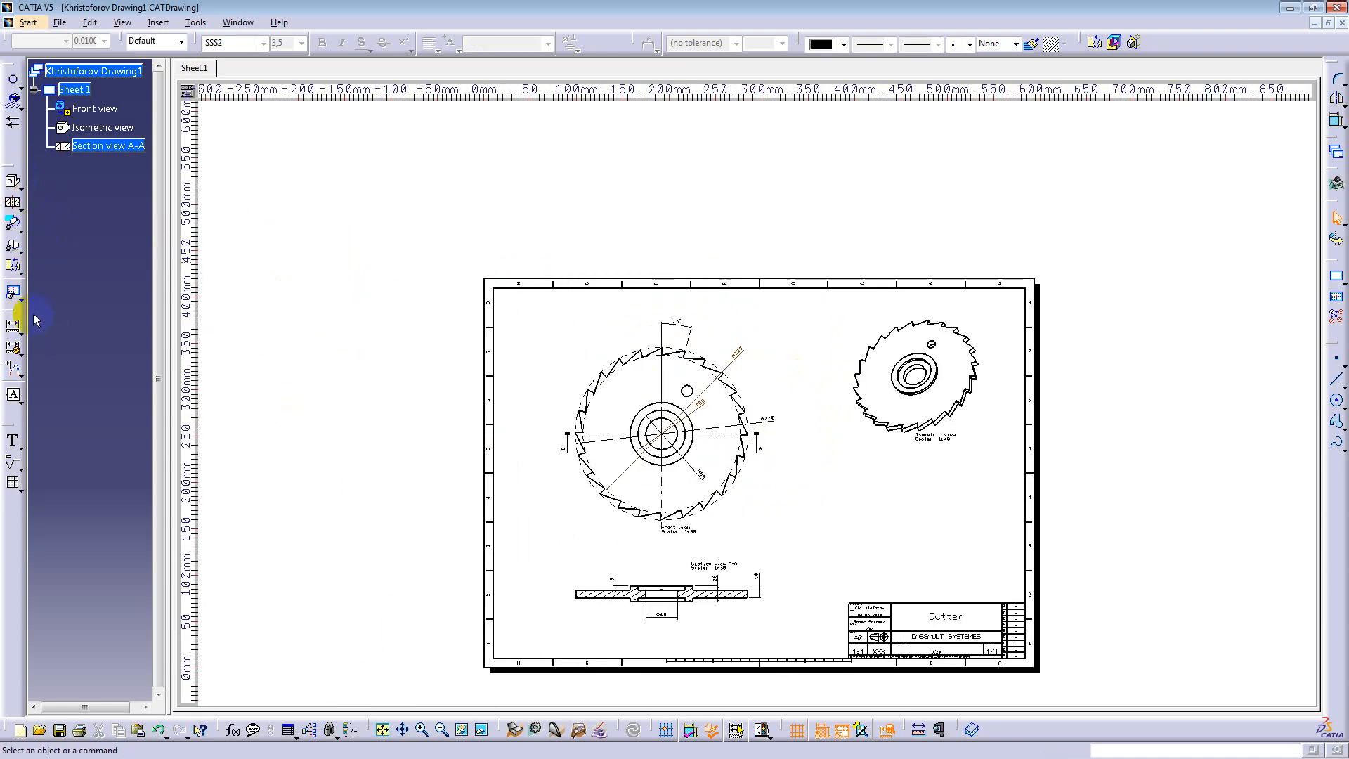
Step: Switch to the Final Test (Variant 2) lever part, bring out the Sketch-Based Features tools for review and dock them again
left_click(238, 22)
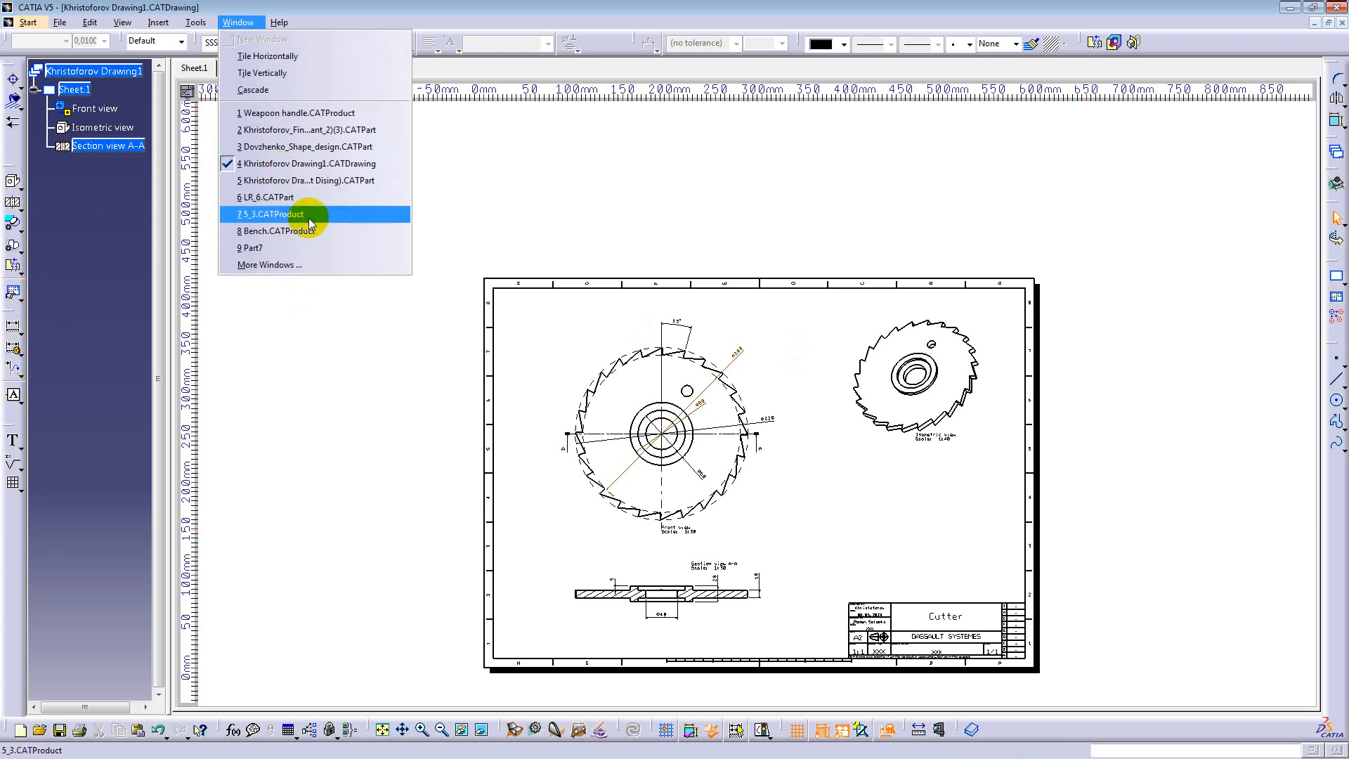
left_click(319, 129)
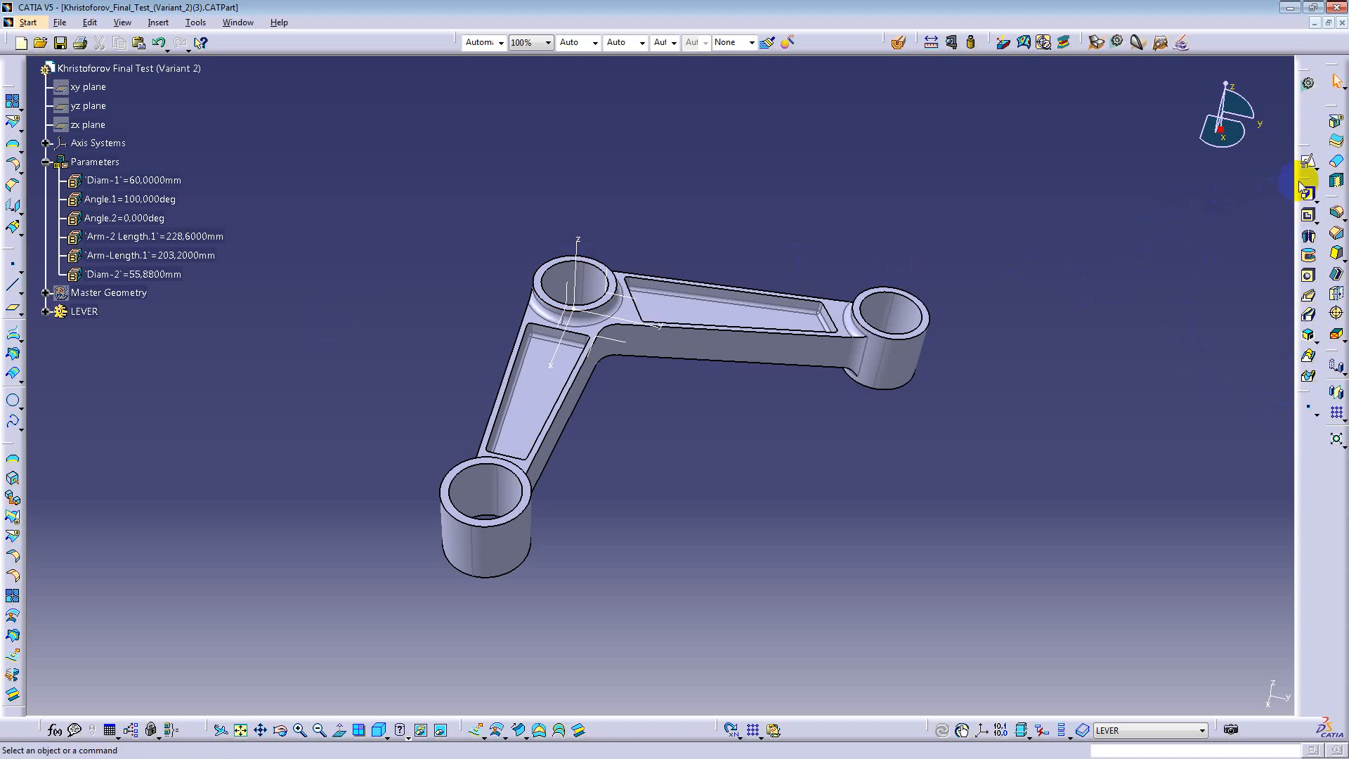
mouse_move(1301, 189)
left_mouse_down()
mouse_move(874, 211)
mouse_move(813, 147)
mouse_move(687, 161)
left_mouse_up()
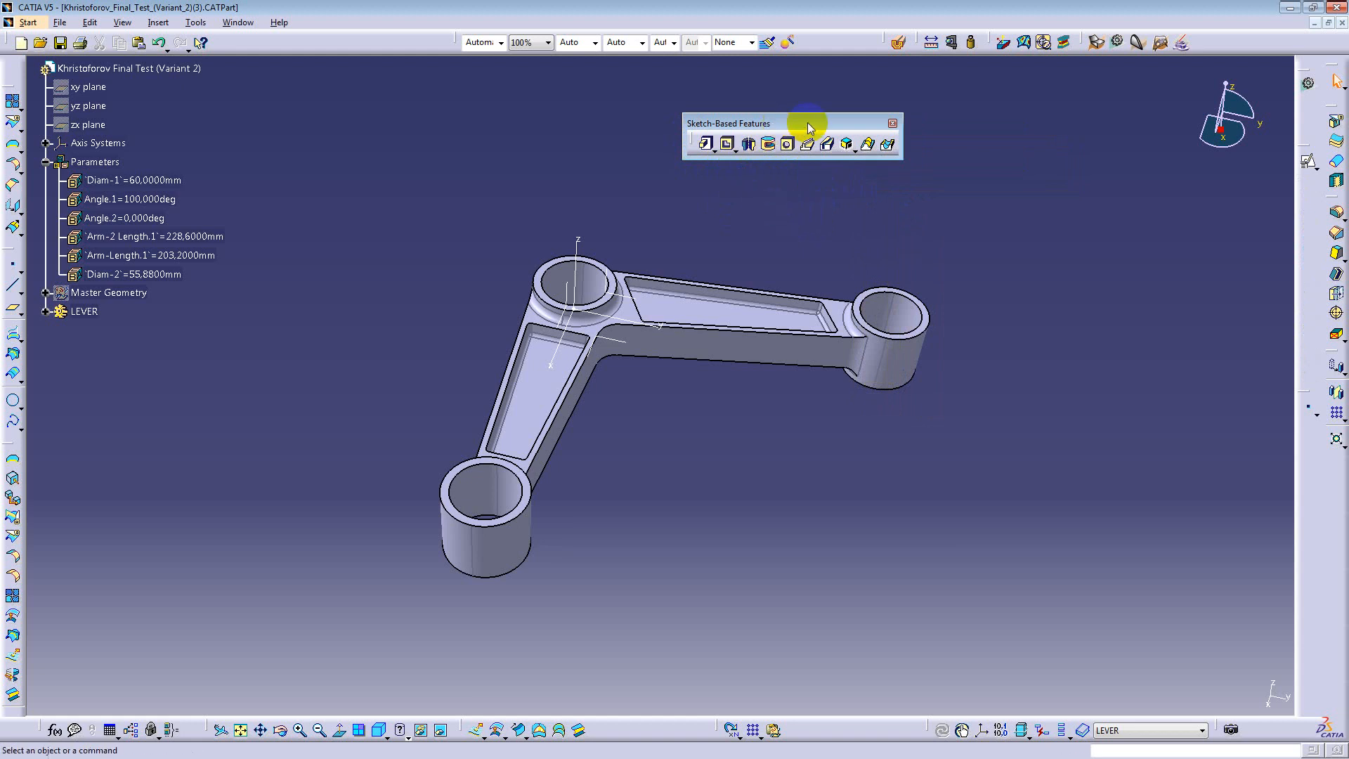
left_click_drag(809, 128, 810, 116)
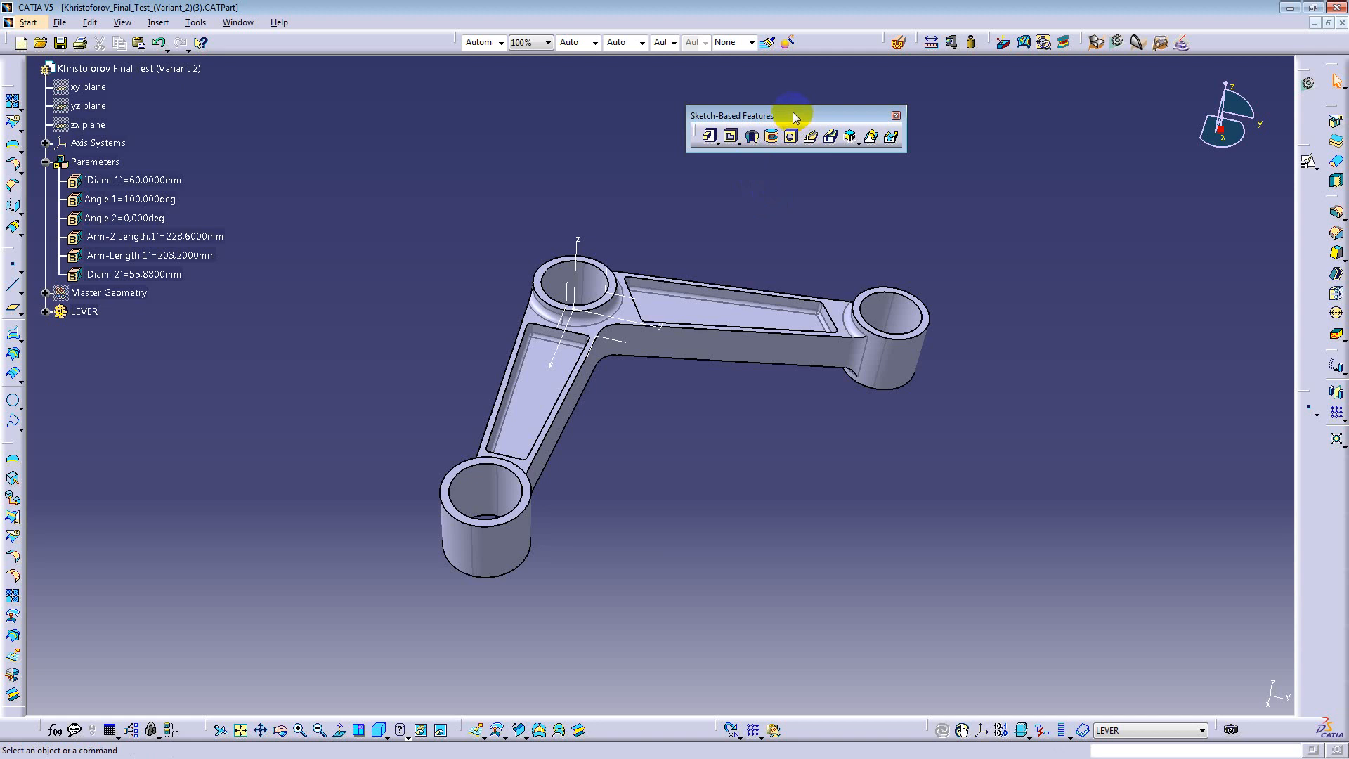
left_click_drag(755, 116, 1324, 194)
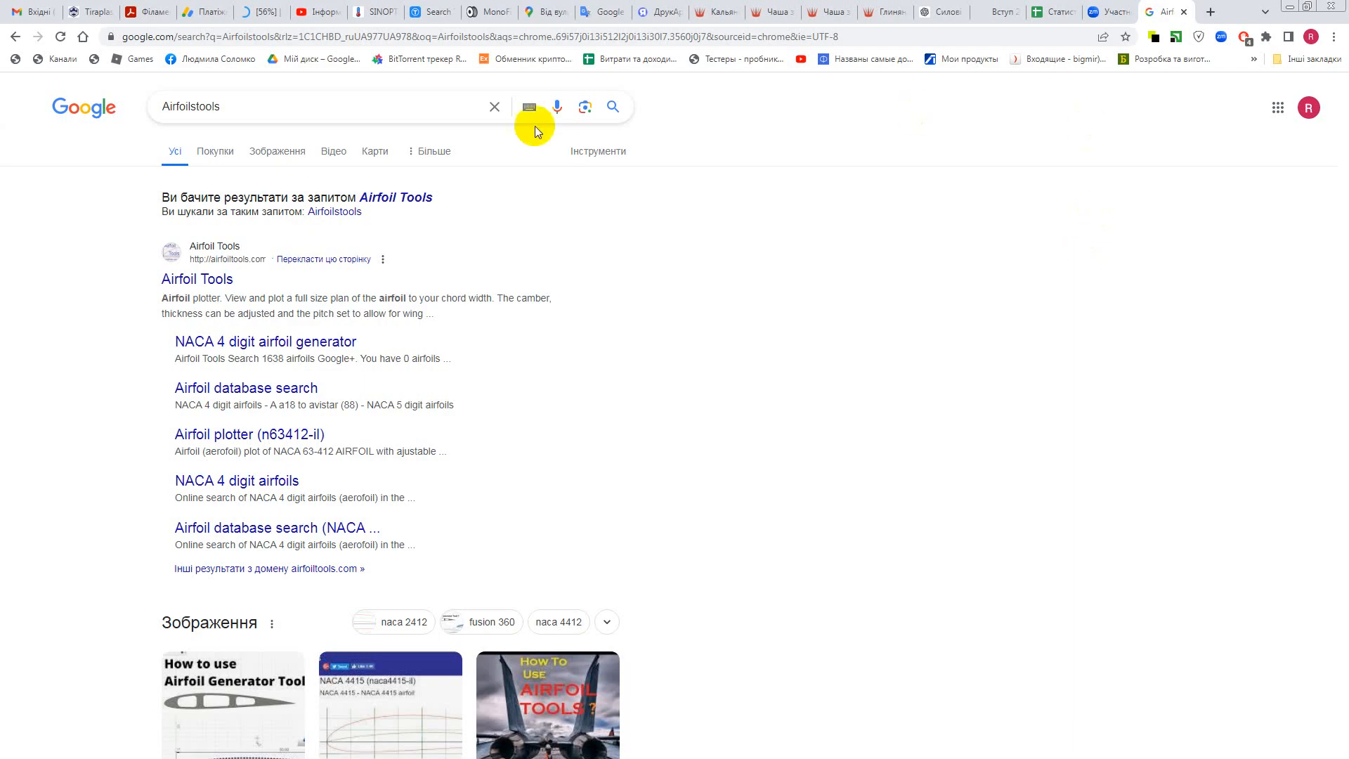
Step: Search Google for "generative designe" and switch to the image results
left_click_drag(266, 112, 98, 112)
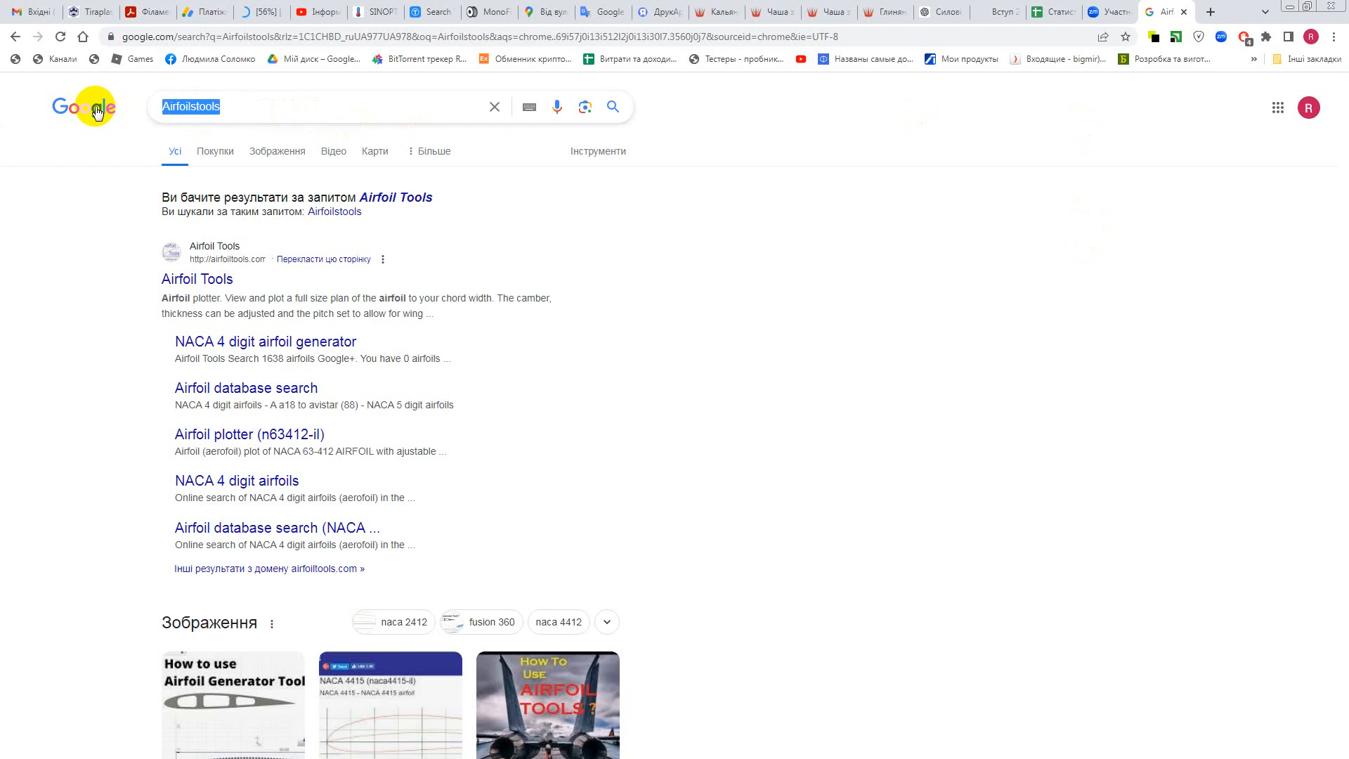
type("generativ")
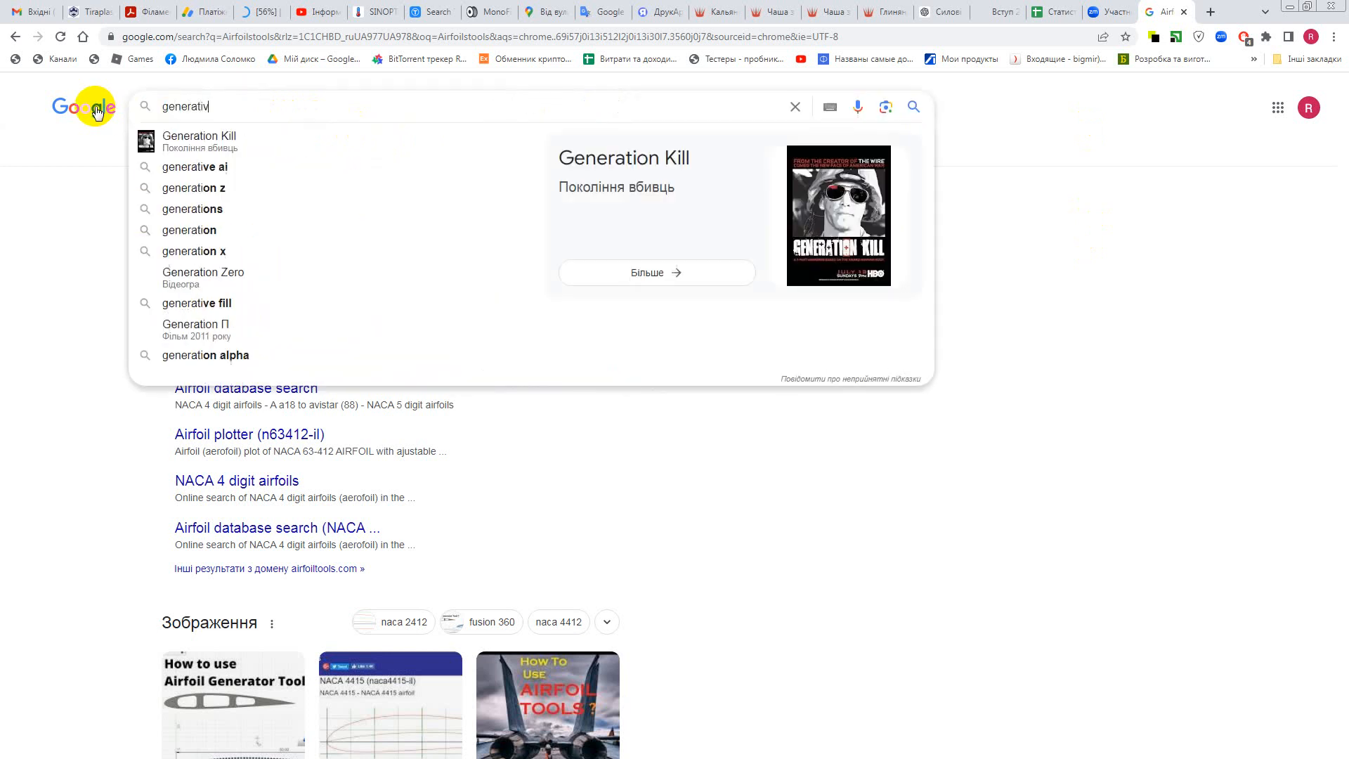
type("e esigne")
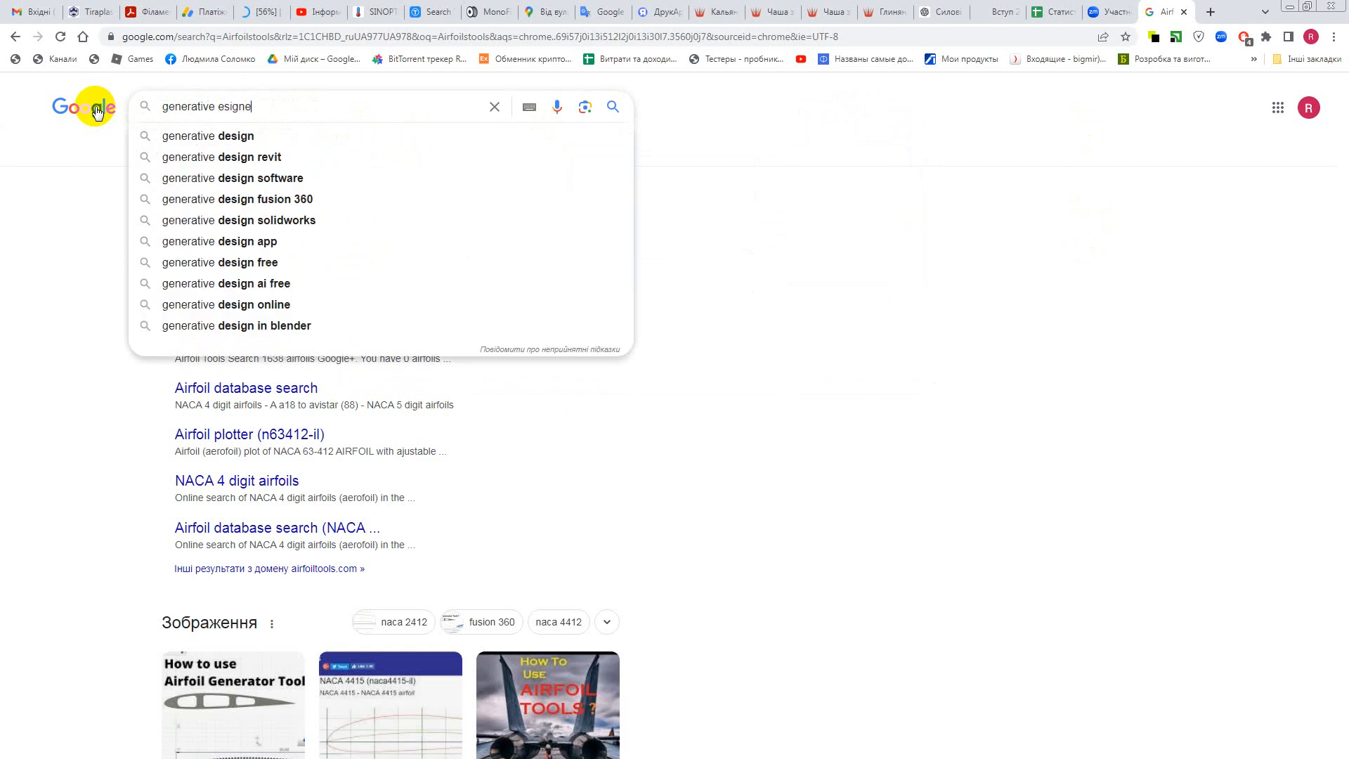
key("BackSpace")
key("BackSpace")
key("BackSpace")
key("BackSpace")
key("BackSpace")
key("BackSpace")
type("designe")
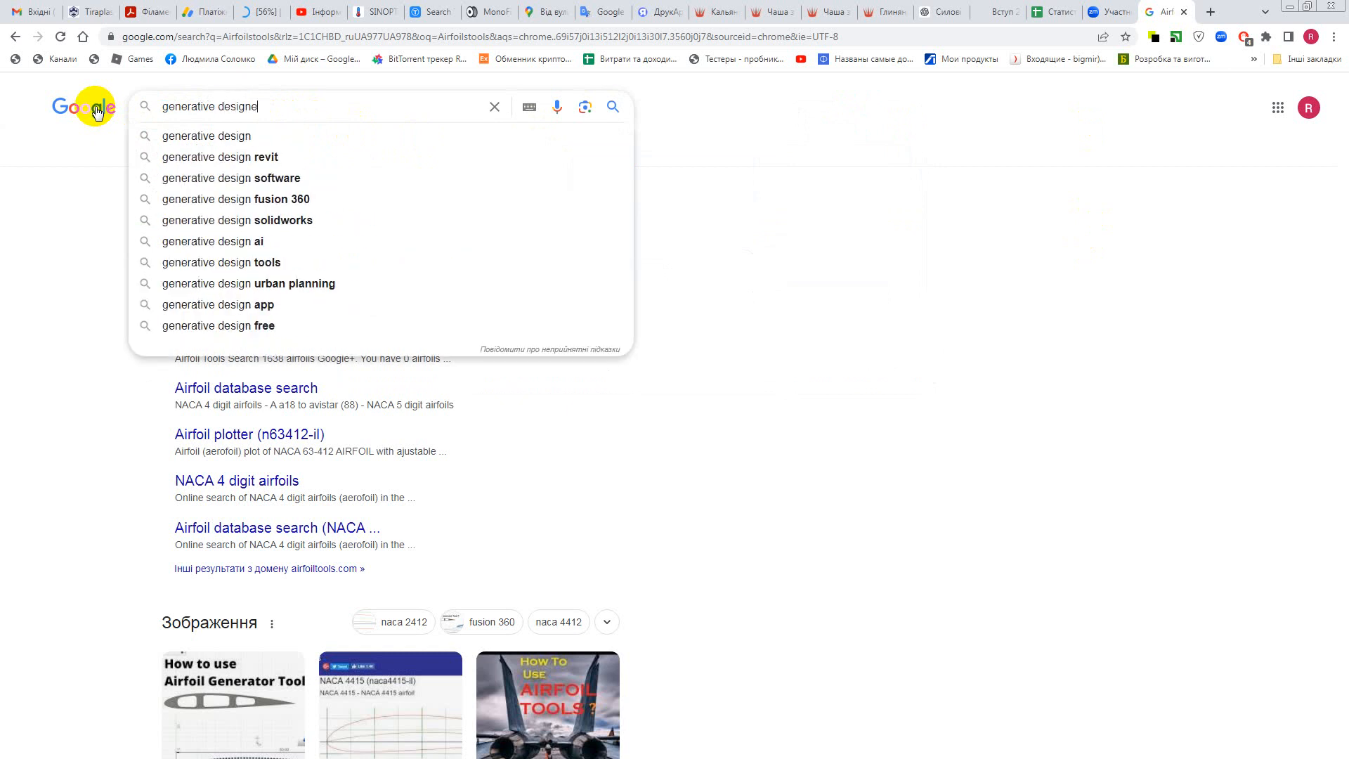
key("Return")
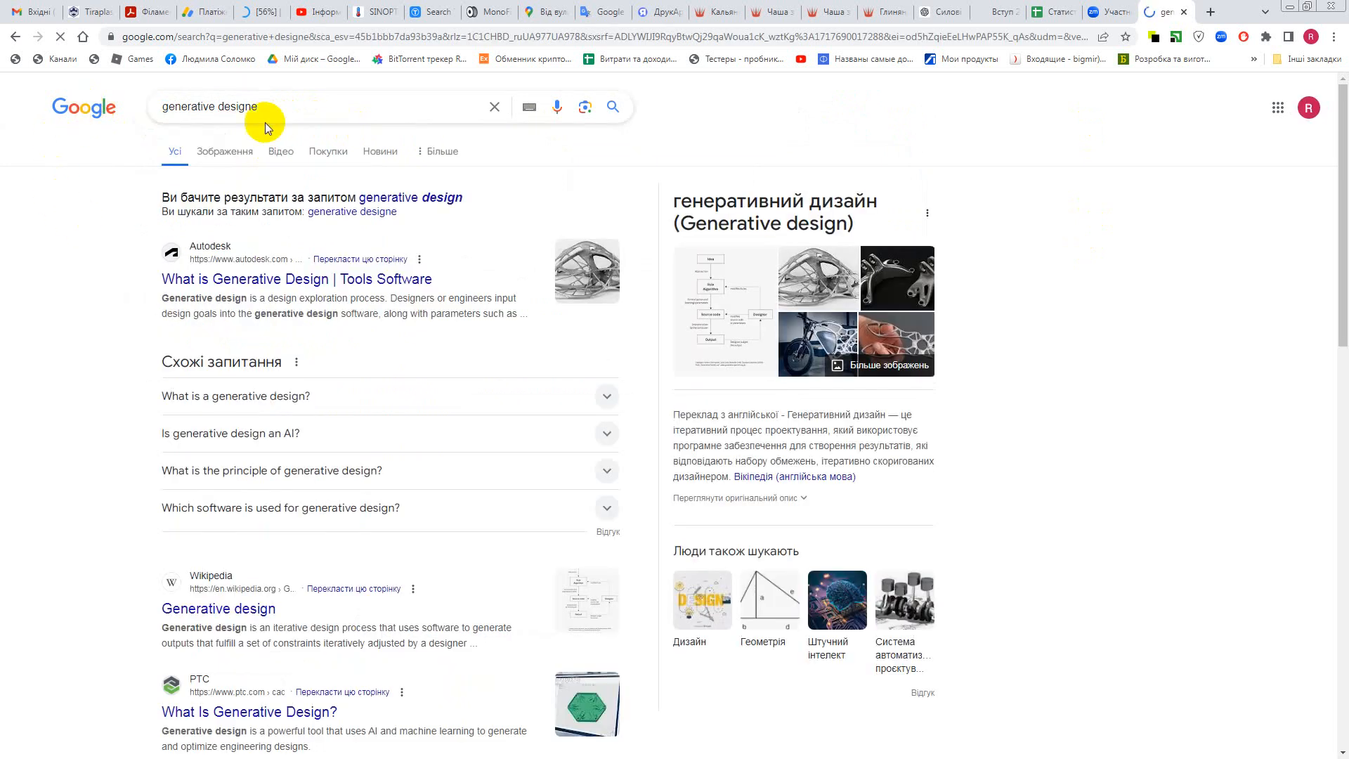
left_click(226, 149)
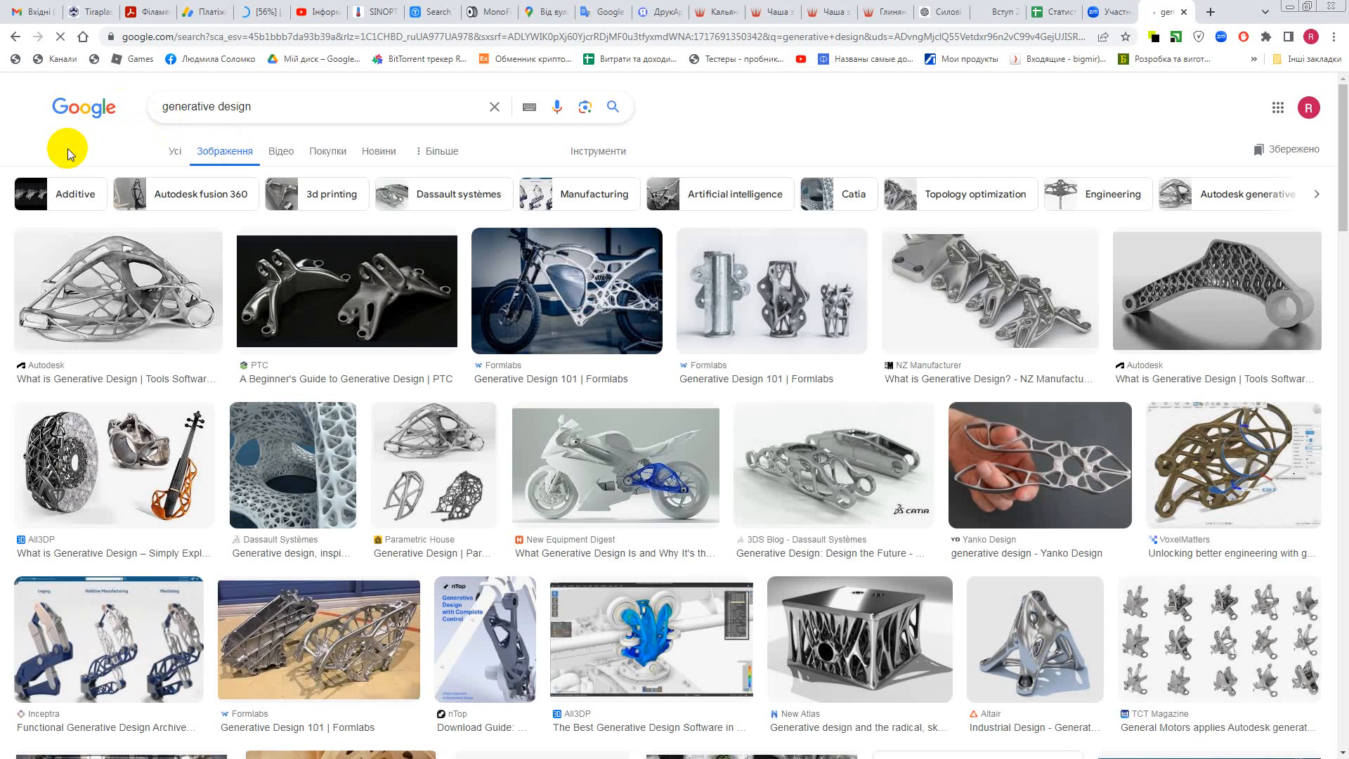
Step: Enlarge the Formlabs image of the three bracket variants and the Autodesk image of the lattice-filled lever to examine generative design shapes
left_click(155, 290)
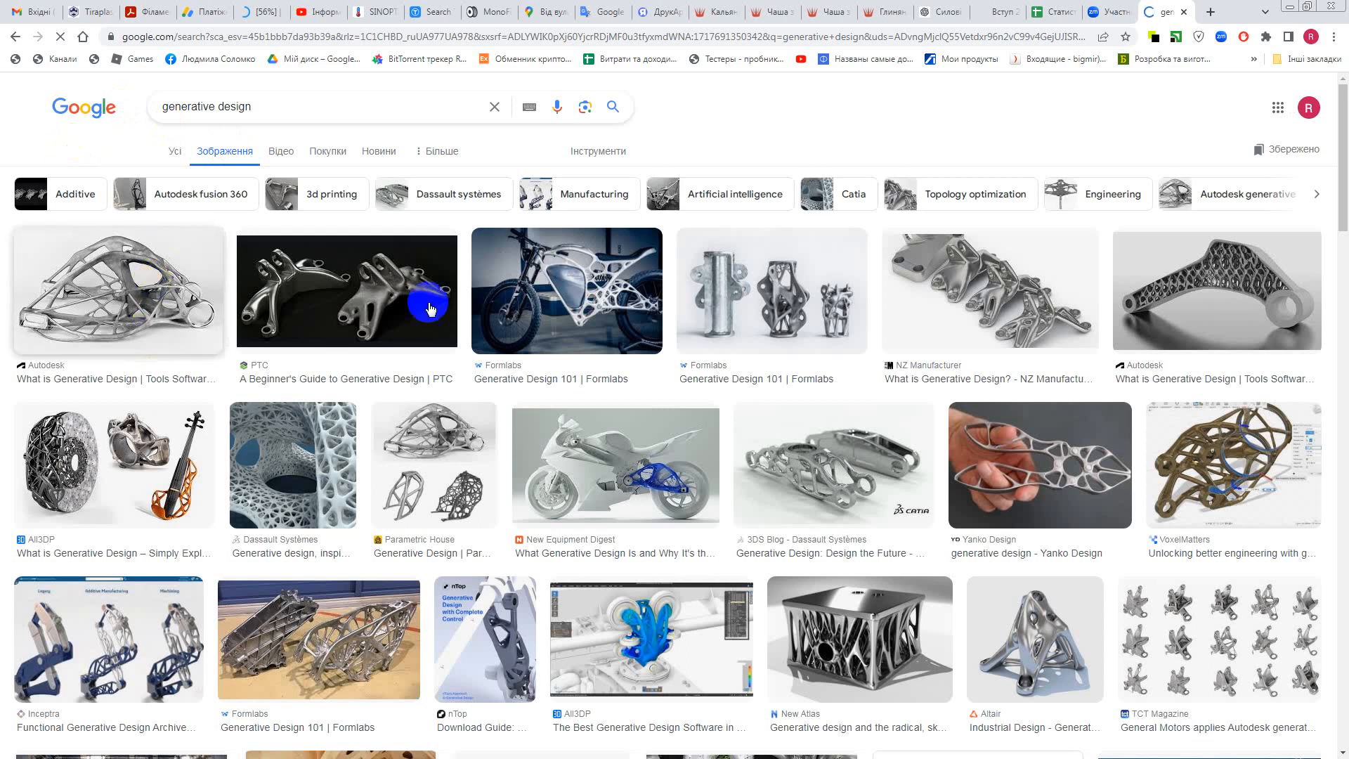
left_click(784, 310)
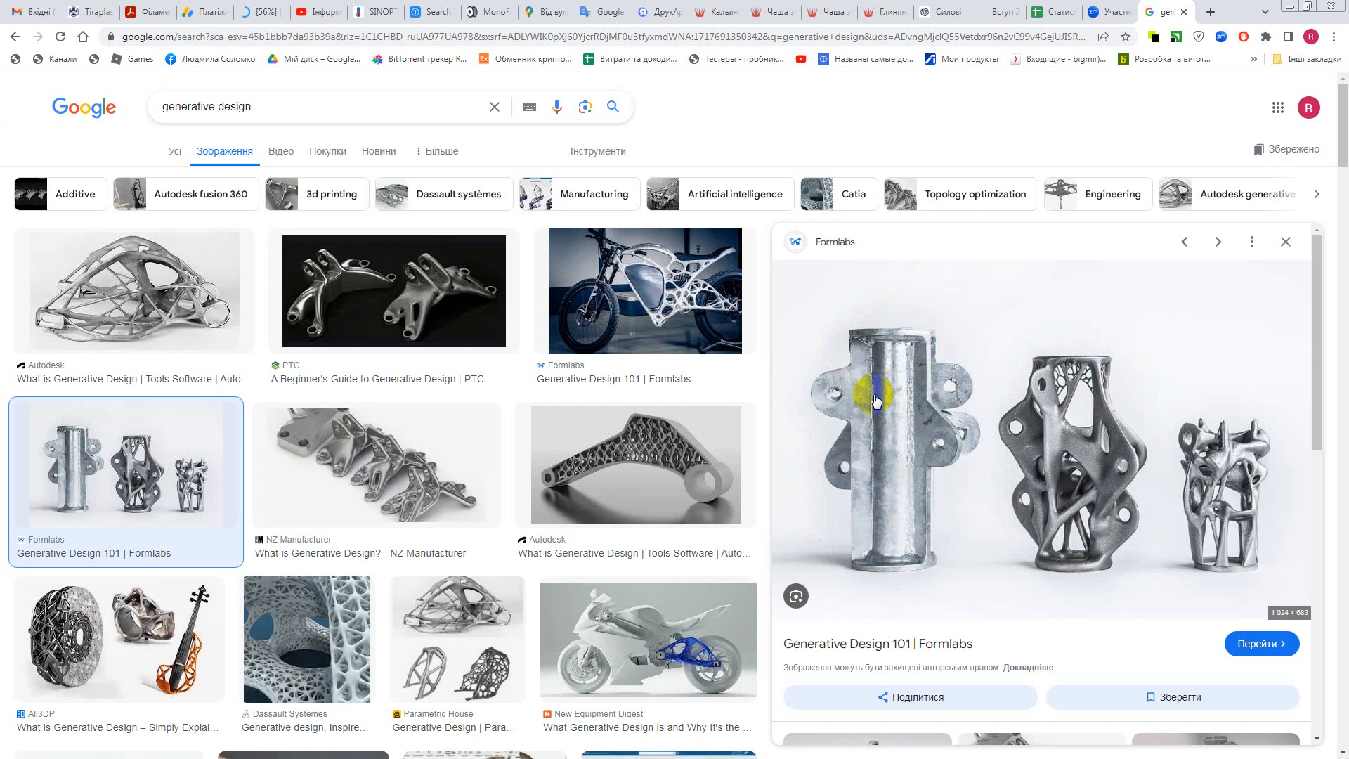
left_click(650, 462)
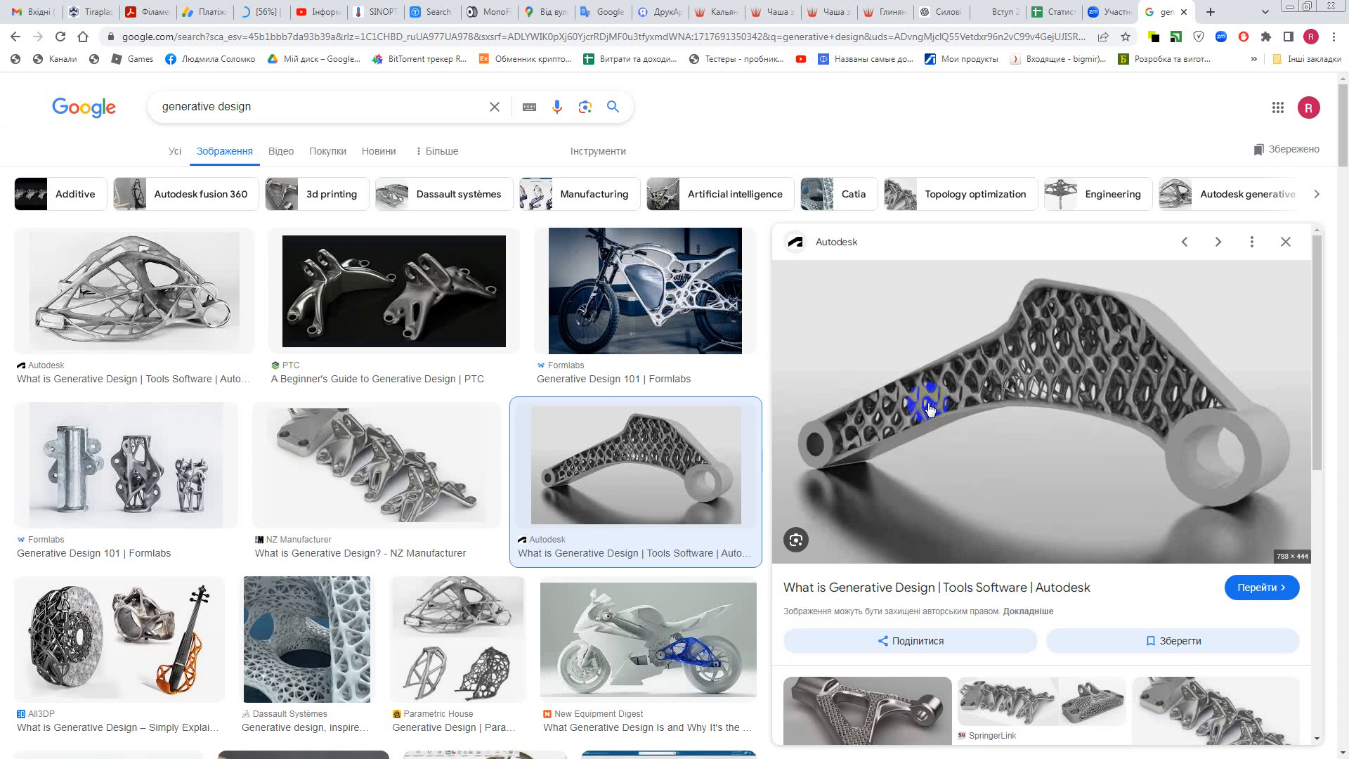
scroll(929, 410, "down", 1)
scroll(1138, 306, "up", 1)
Step: Return to CATIA and bring up the Part7 document to examine the plate with the raised "Catia course" lettering
key("alt+Tab")
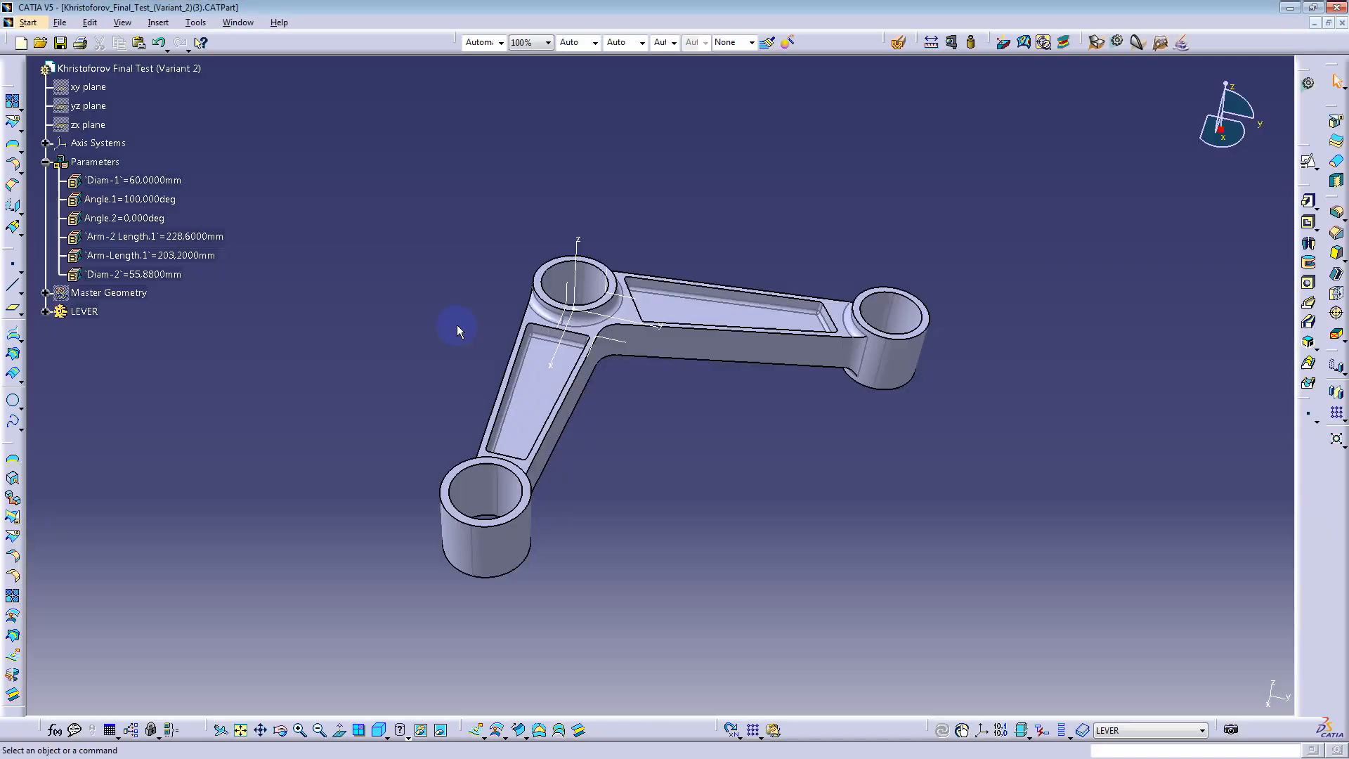
left_click(237, 24)
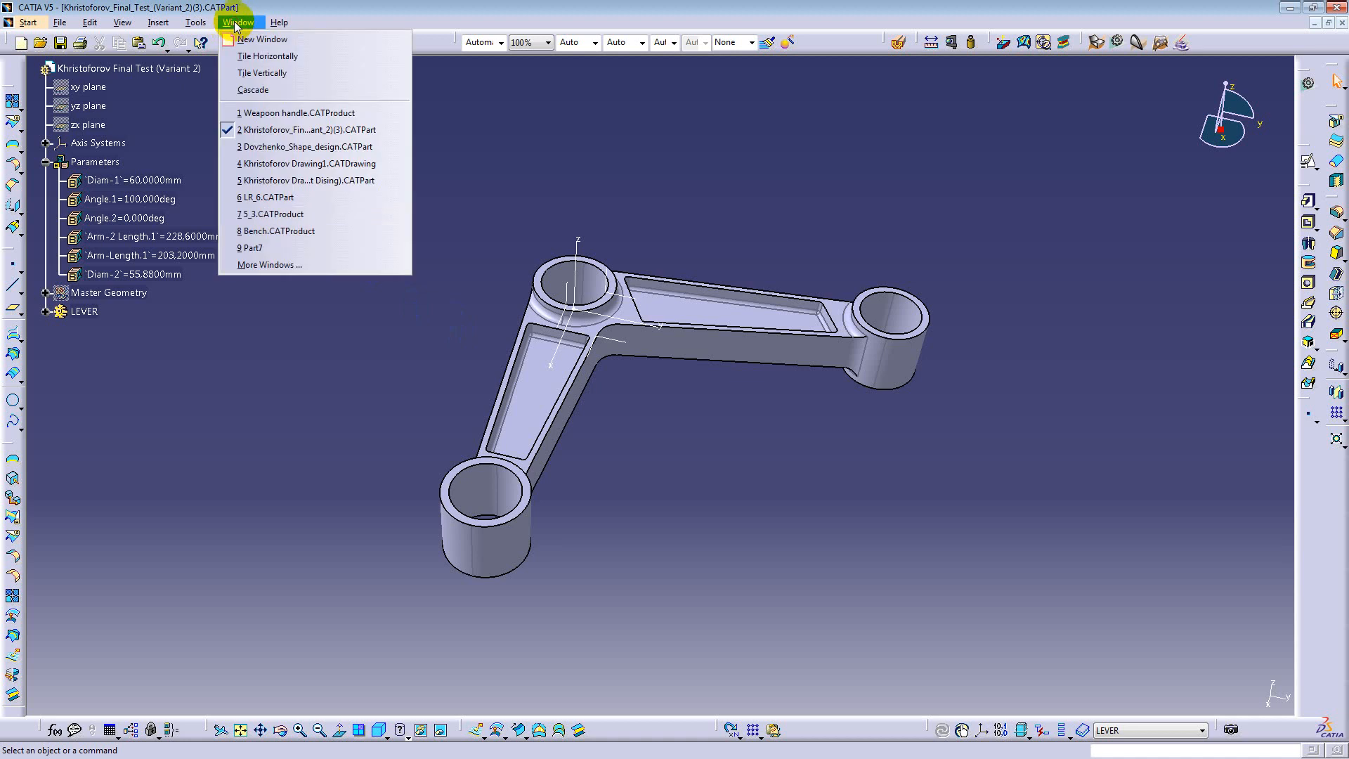
left_click(288, 247)
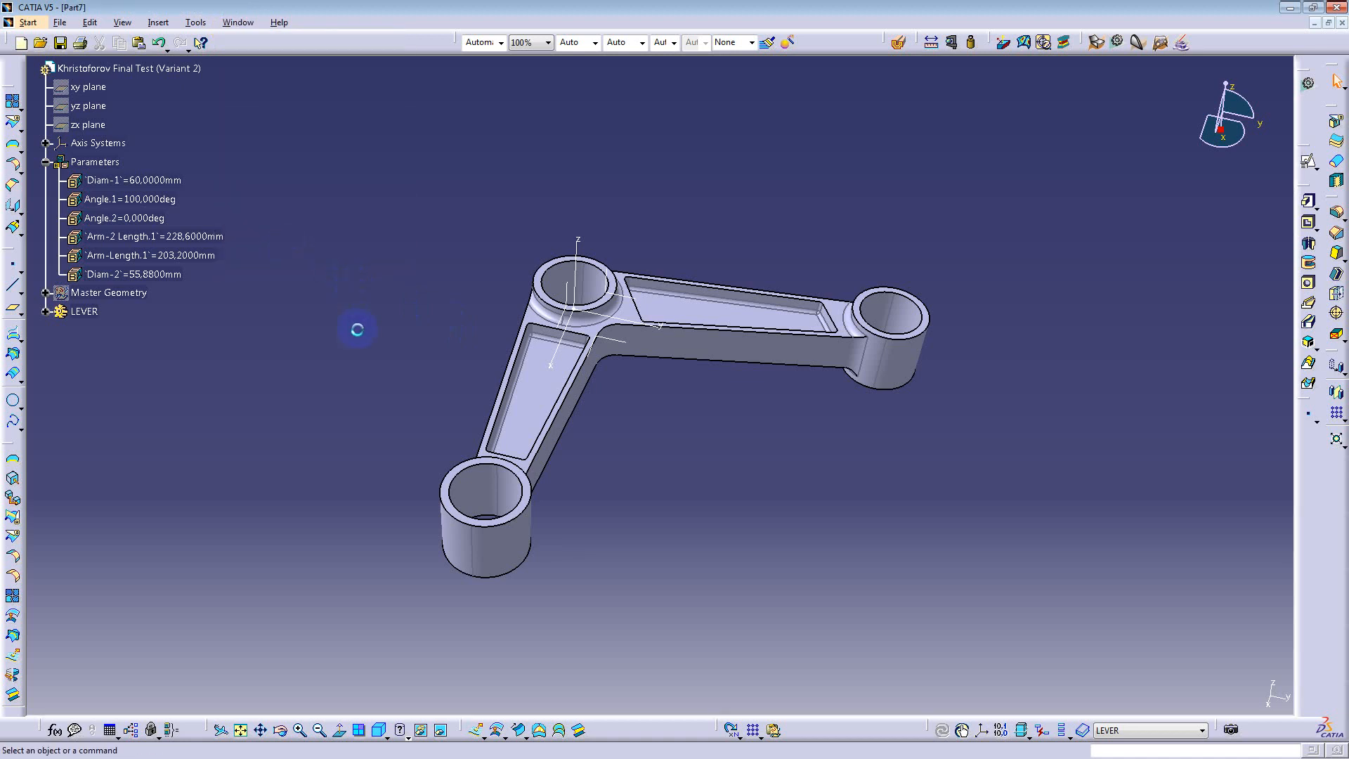
middle_click_drag(520, 388, 509, 246)
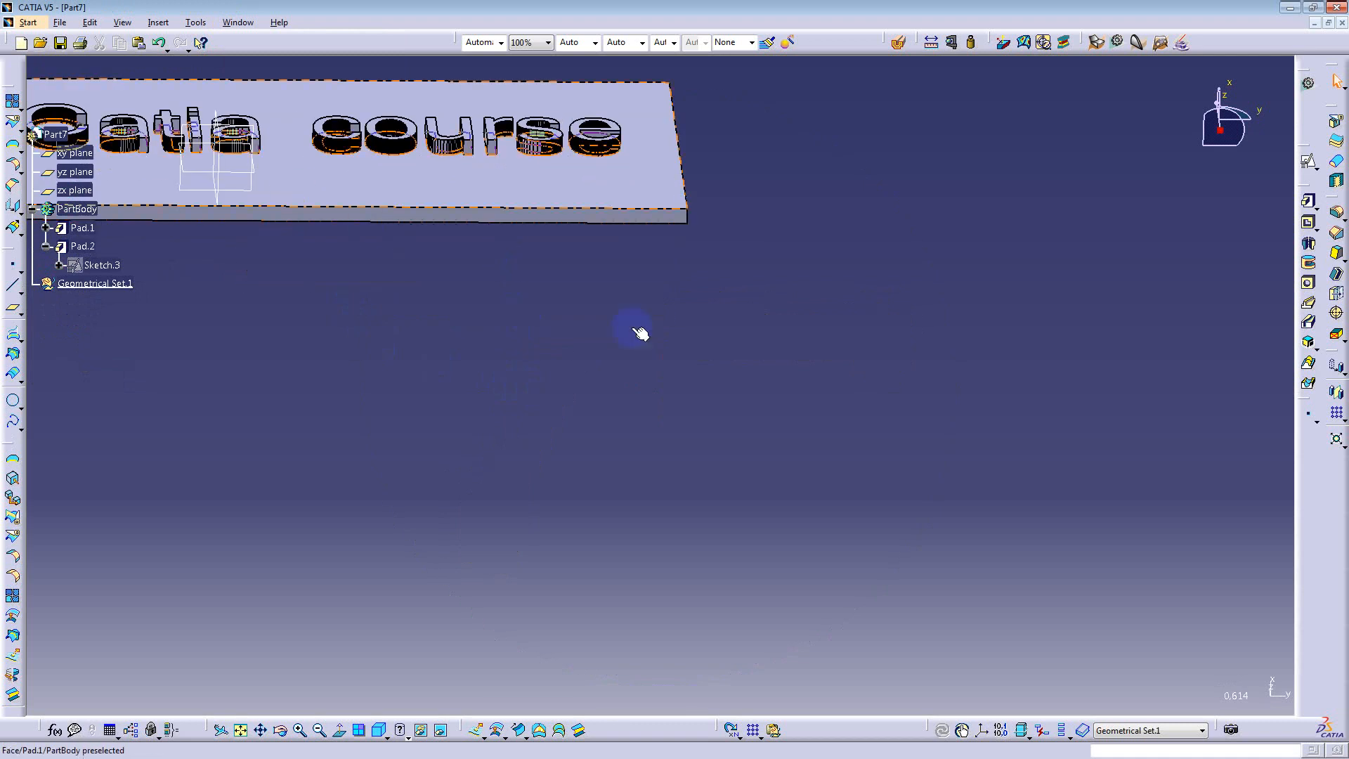
middle_click_drag(635, 329, 726, 365)
middle_click_drag(643, 274, 861, 552)
middle_click_drag(746, 495, 642, 361)
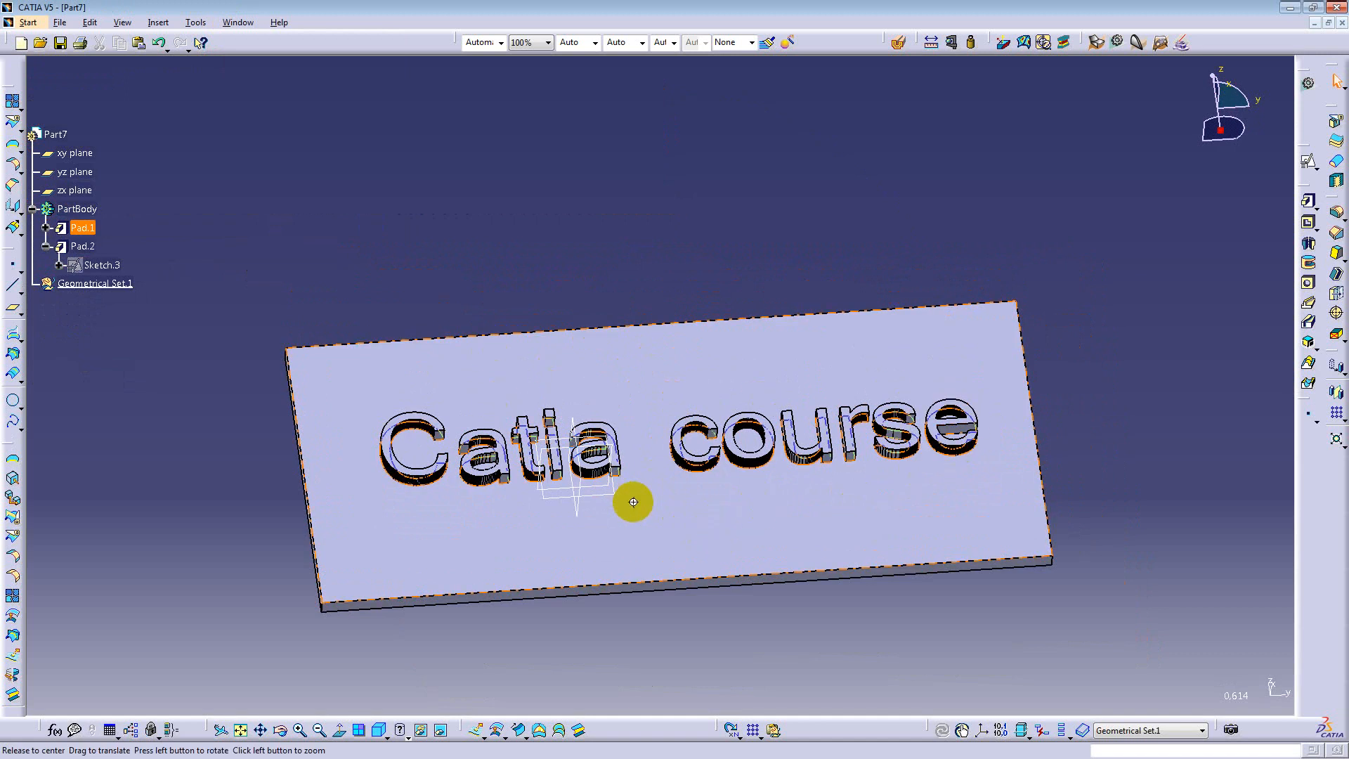
middle_click_drag(633, 500, 694, 472)
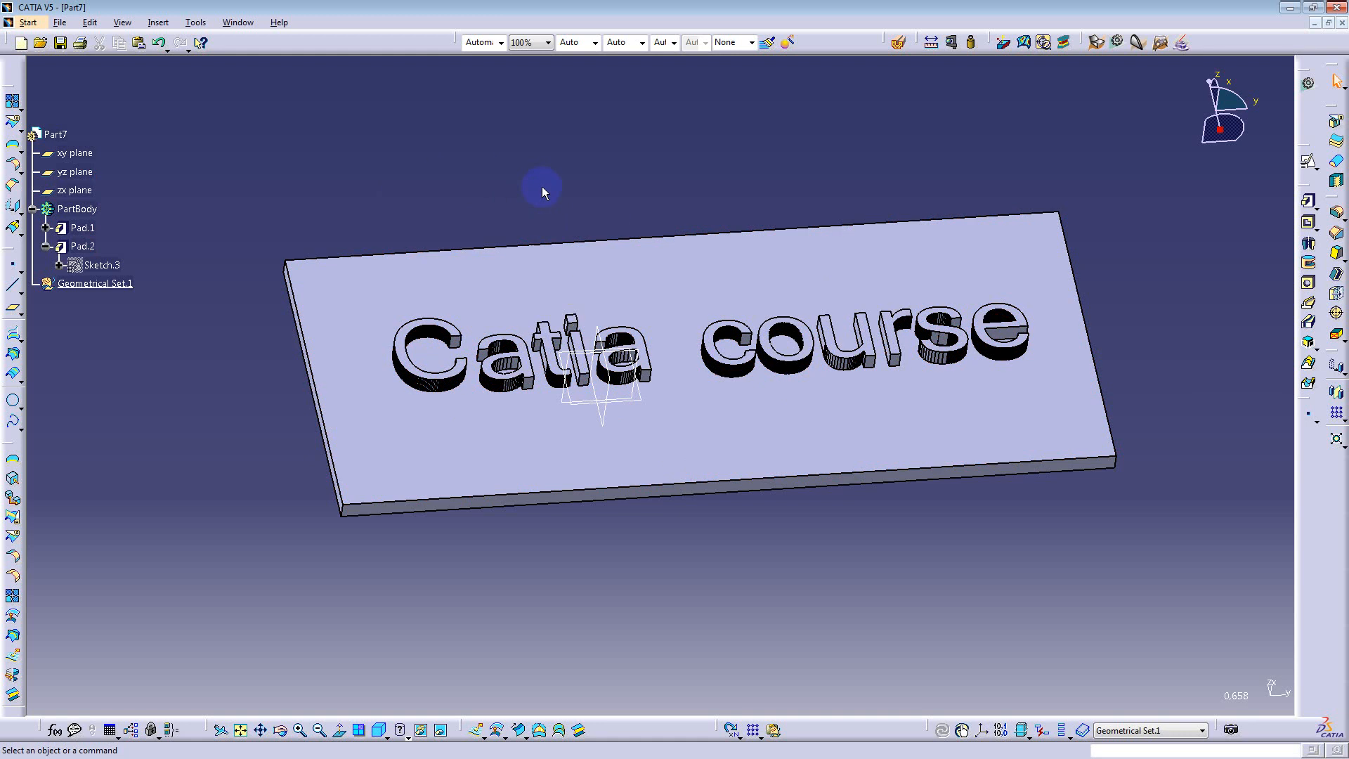
Step: Highlight the top face of the base plate and the face of a raised letter in Part7, and clear the selection
left_click(233, 22)
left_click(499, 187)
middle_click_drag(741, 373, 717, 395)
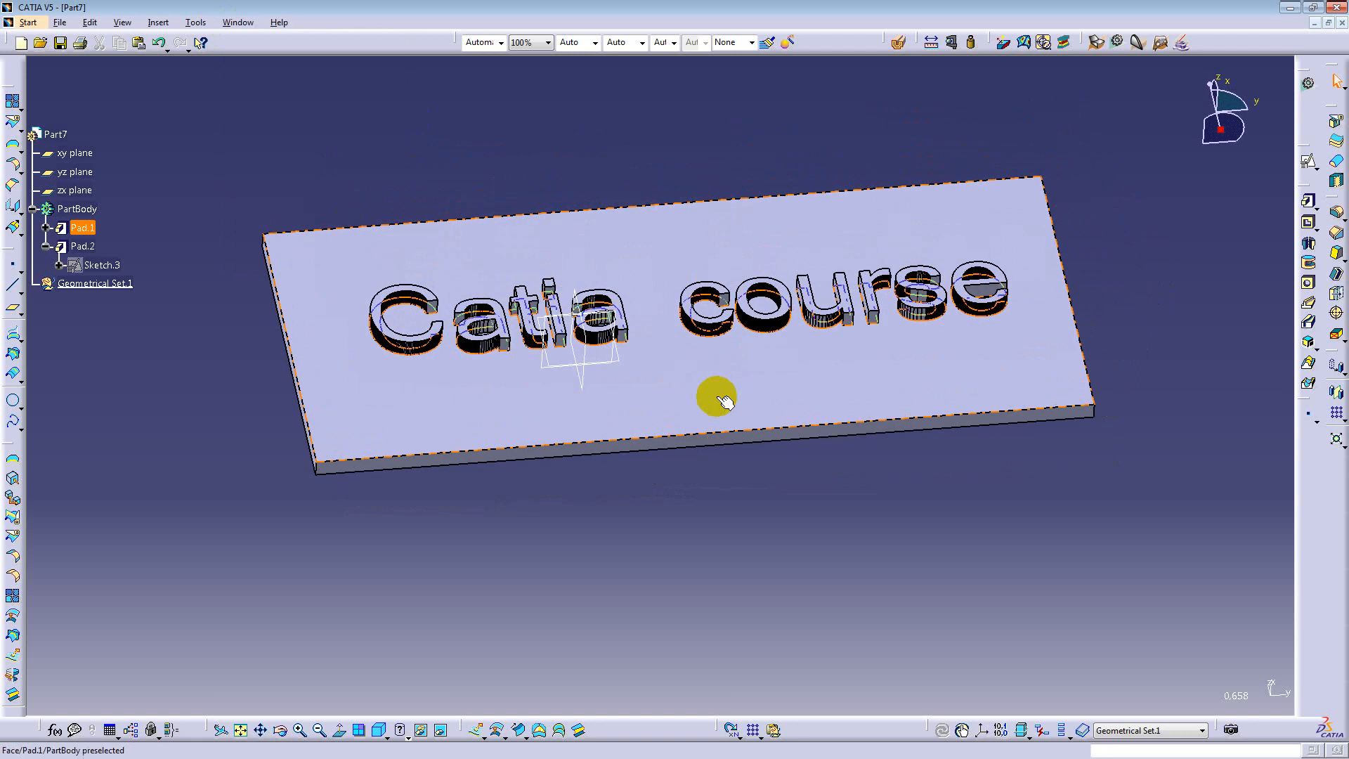
left_click(636, 161)
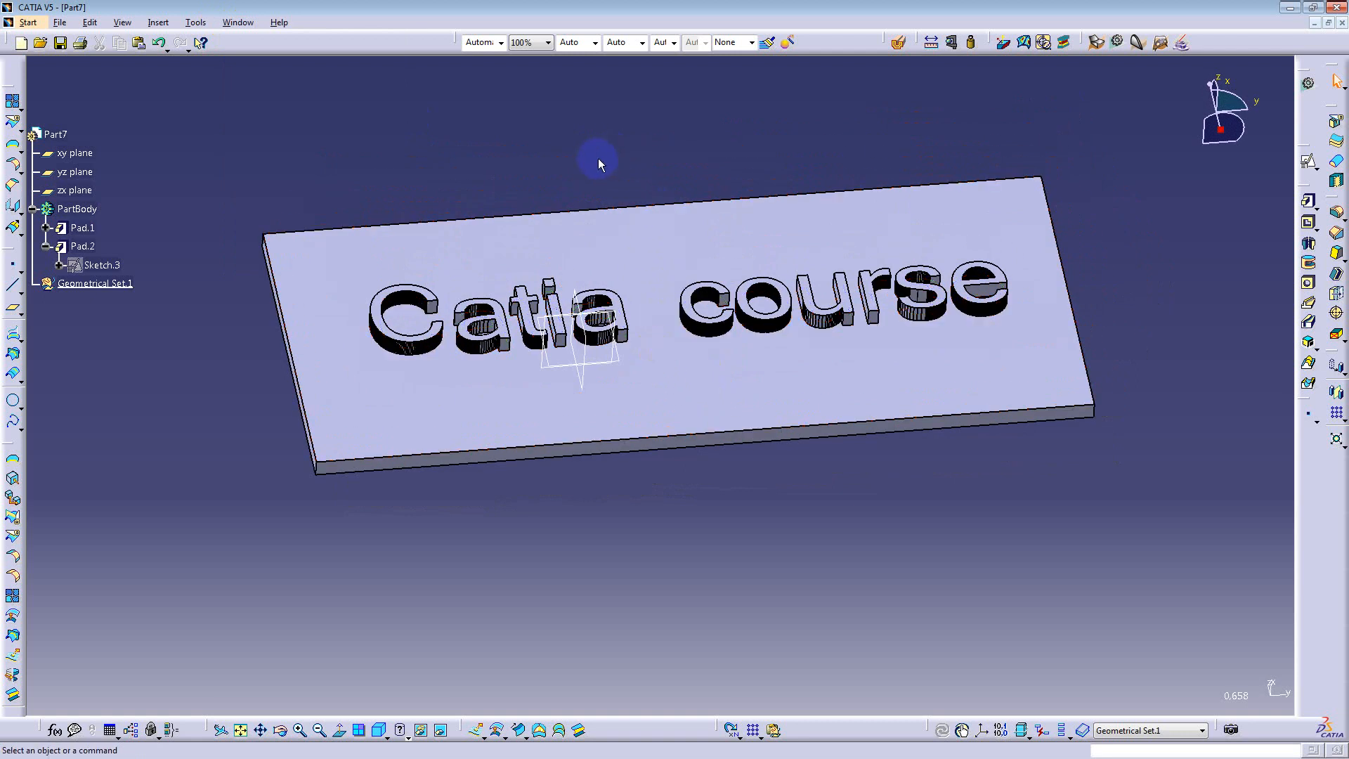
left_click(632, 274)
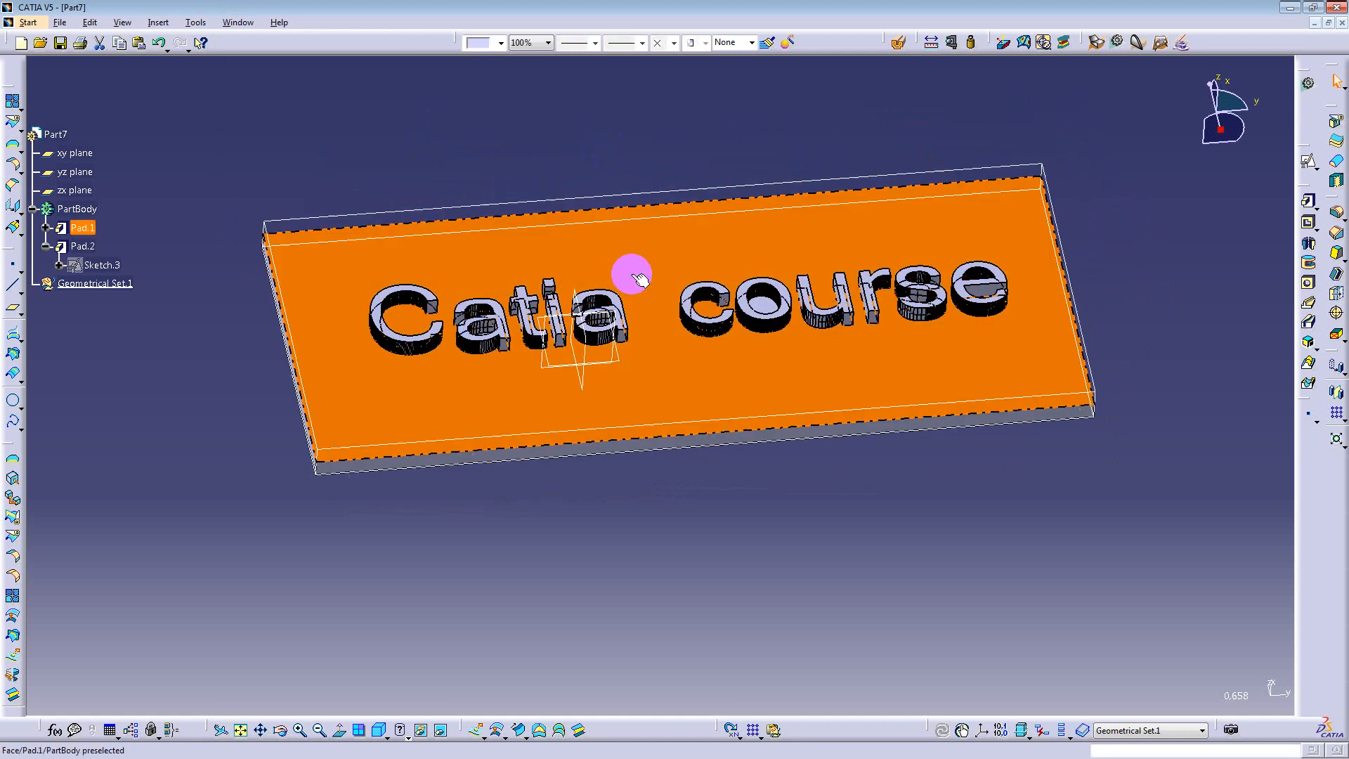
left_click(695, 305)
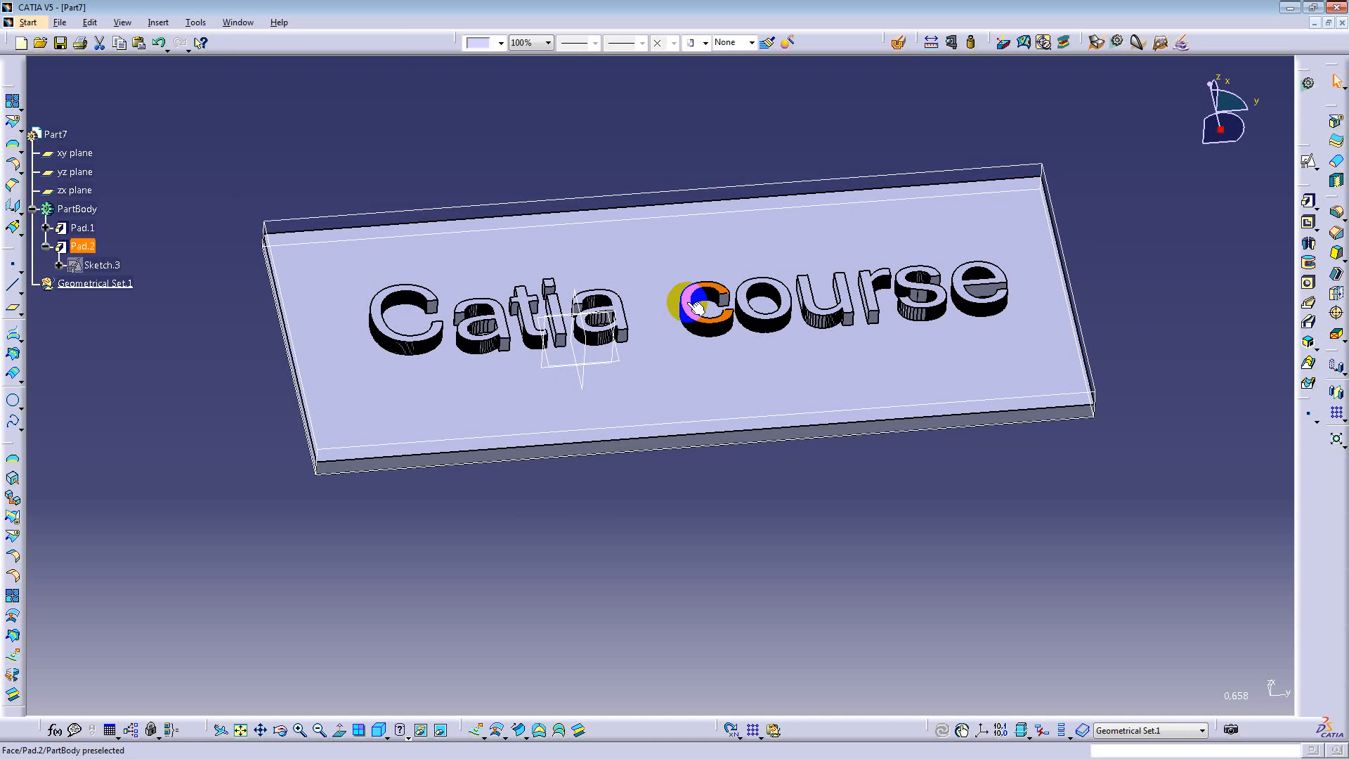
left_click(554, 130)
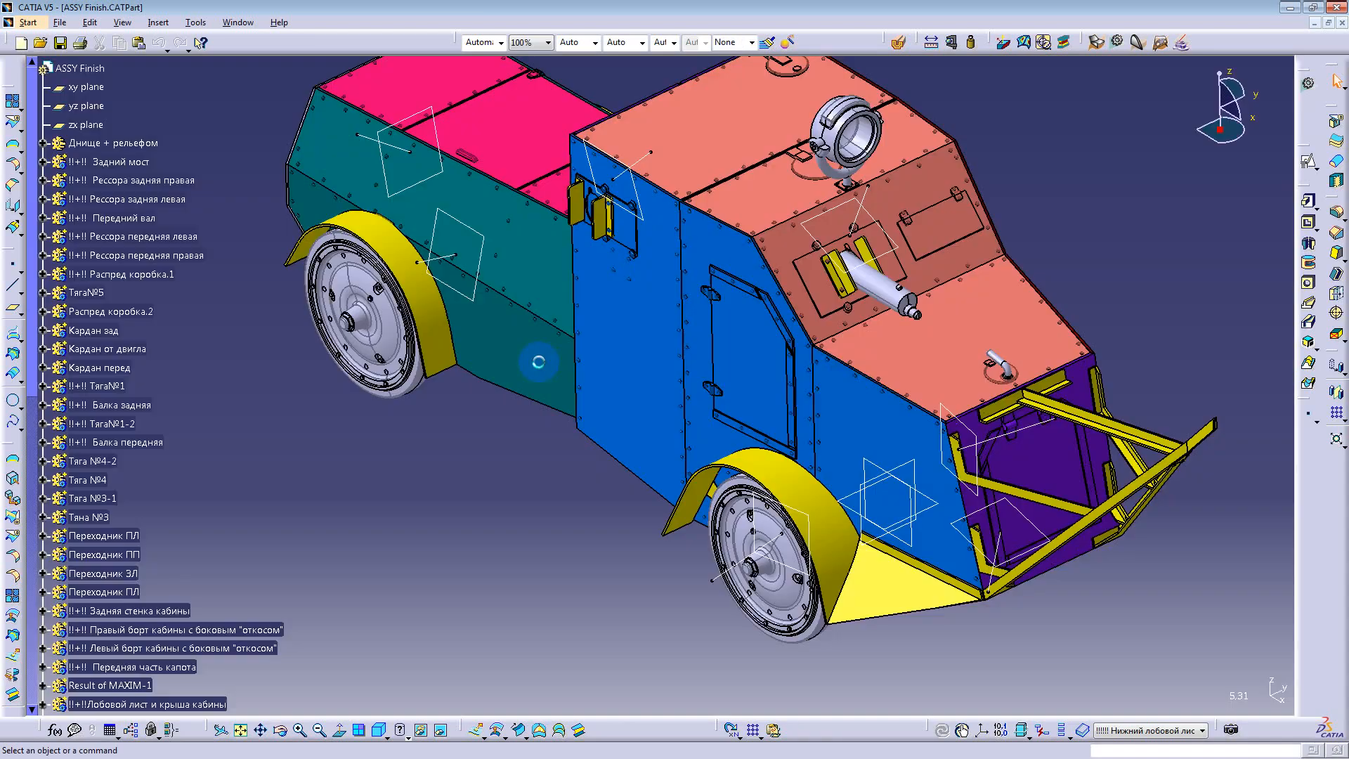
Step: Examine the armoured car in ASSY Finish, highlighting its floor body Днище + рельефом and the machine gun body Result of MAXIM-1
middle_click_drag(751, 367, 780, 355)
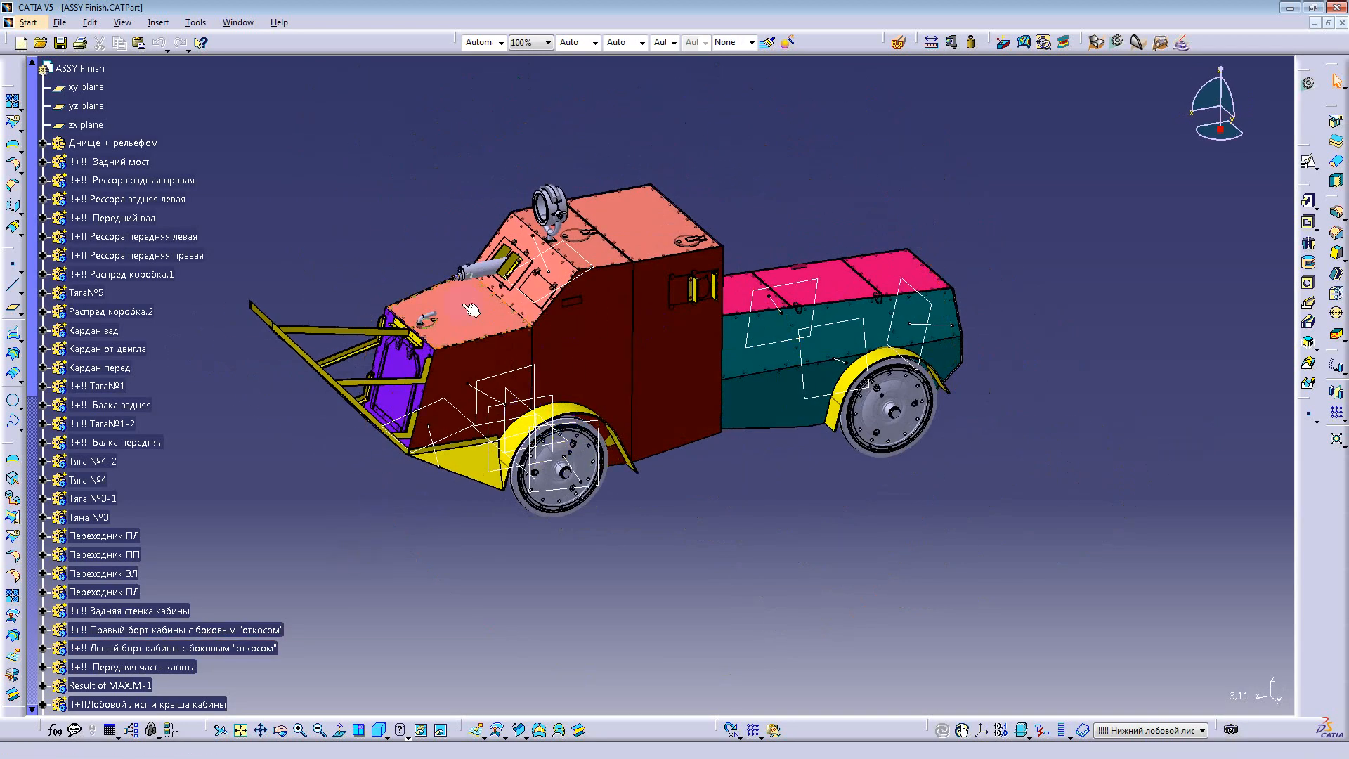
left_click(739, 306)
middle_click_drag(572, 377, 577, 349)
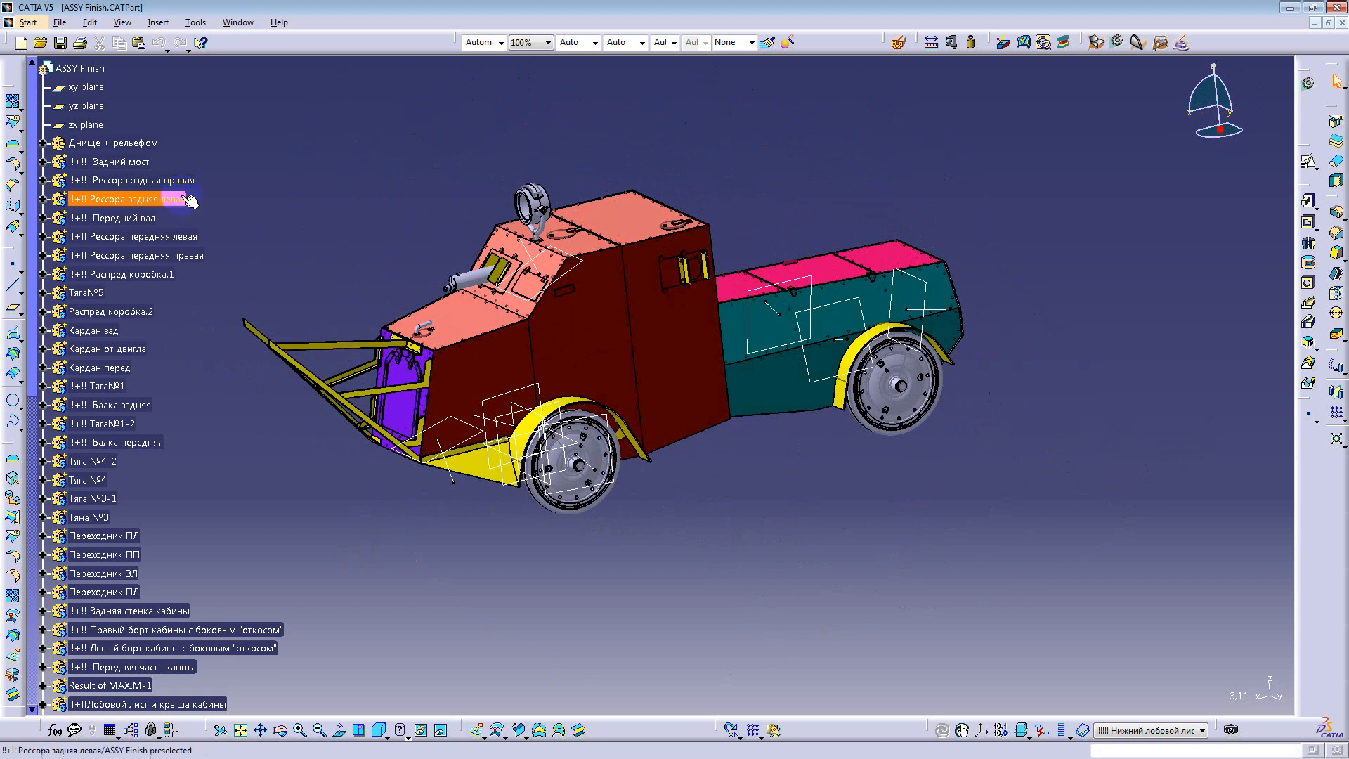
left_click(120, 142)
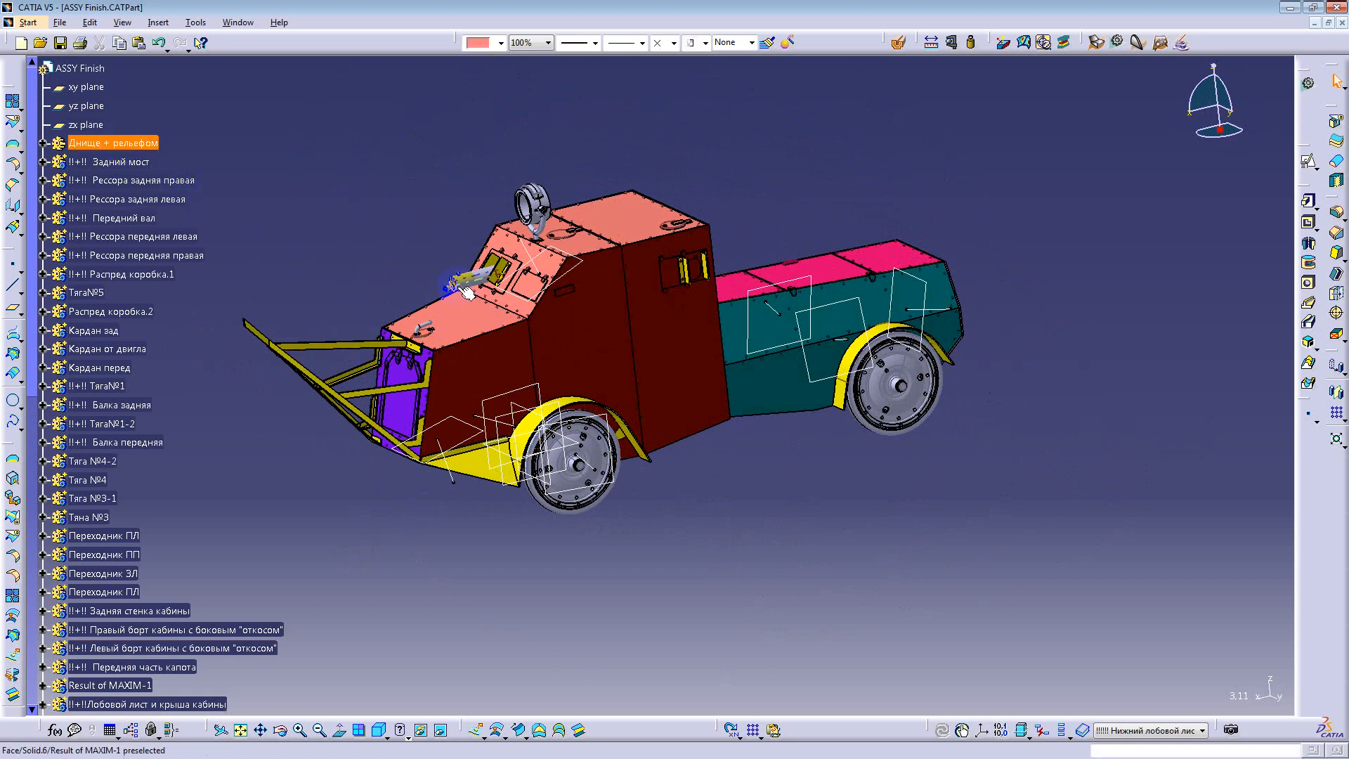
left_click(130, 684)
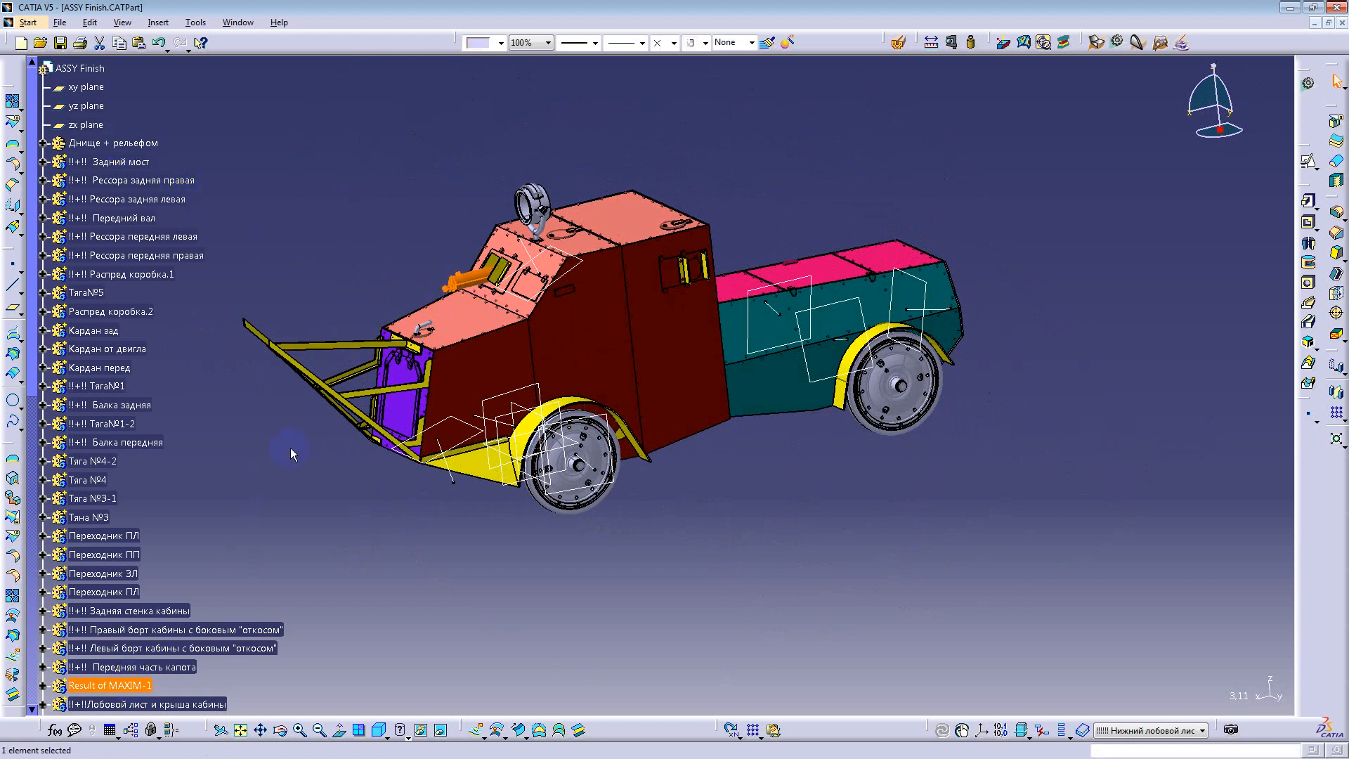
Step: Inspect the highlighted machine gun and the cabin of the armoured car from the opposite side
middle_click_drag(401, 397, 570, 526)
middle_click_drag(539, 441, 638, 239)
middle_click_drag(525, 244, 534, 493)
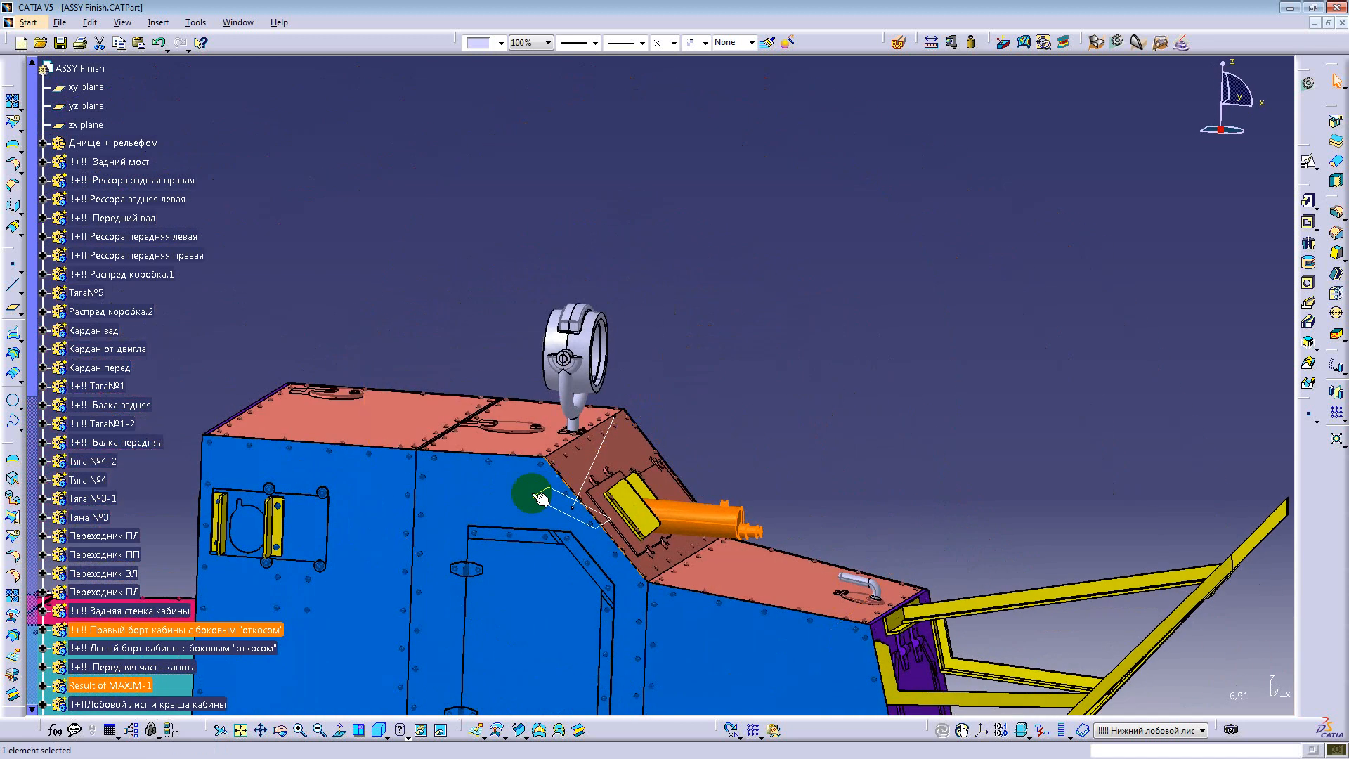
middle_click_drag(538, 427, 643, 341)
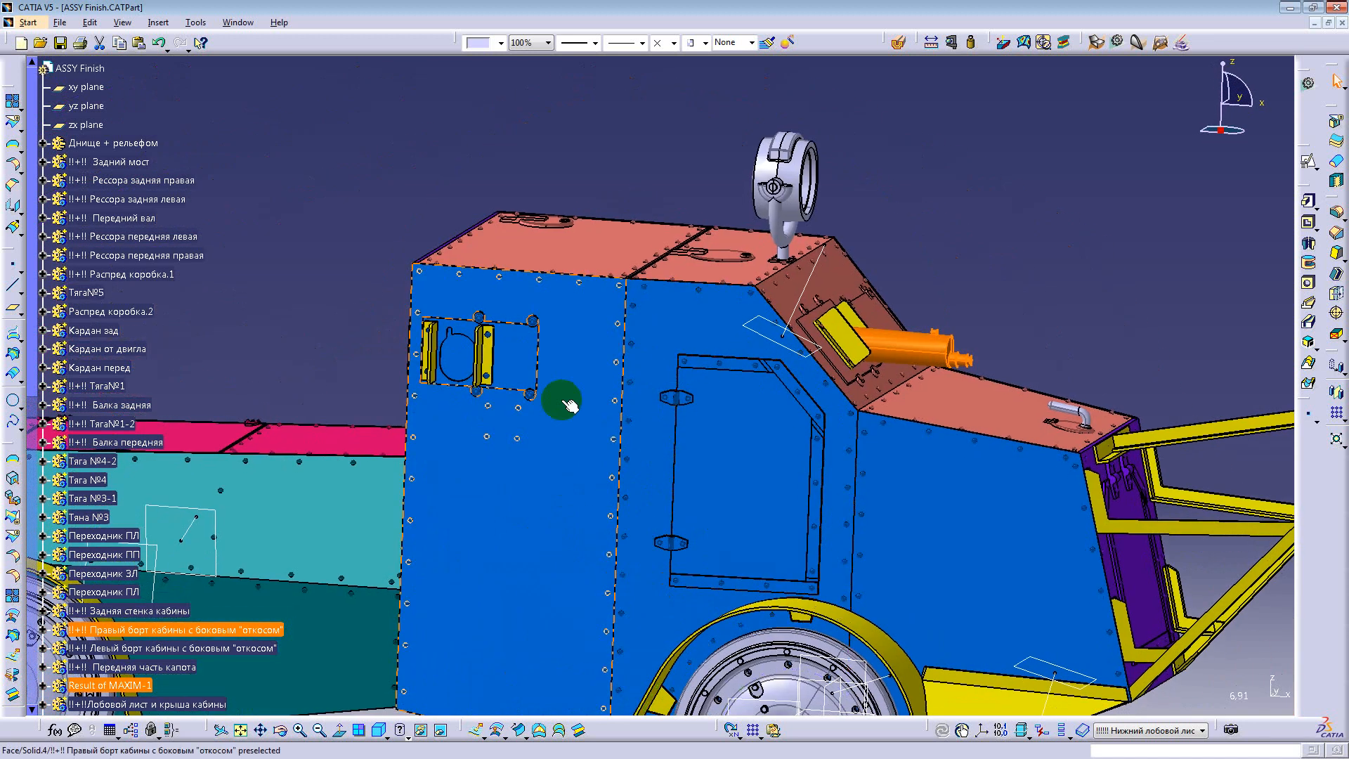
middle_click_drag(491, 326, 464, 428)
Step: Hide all bodies of the armoured car, from Днище + рельефом through !!!!Фонарь
scroll(163, 307, "down", 4)
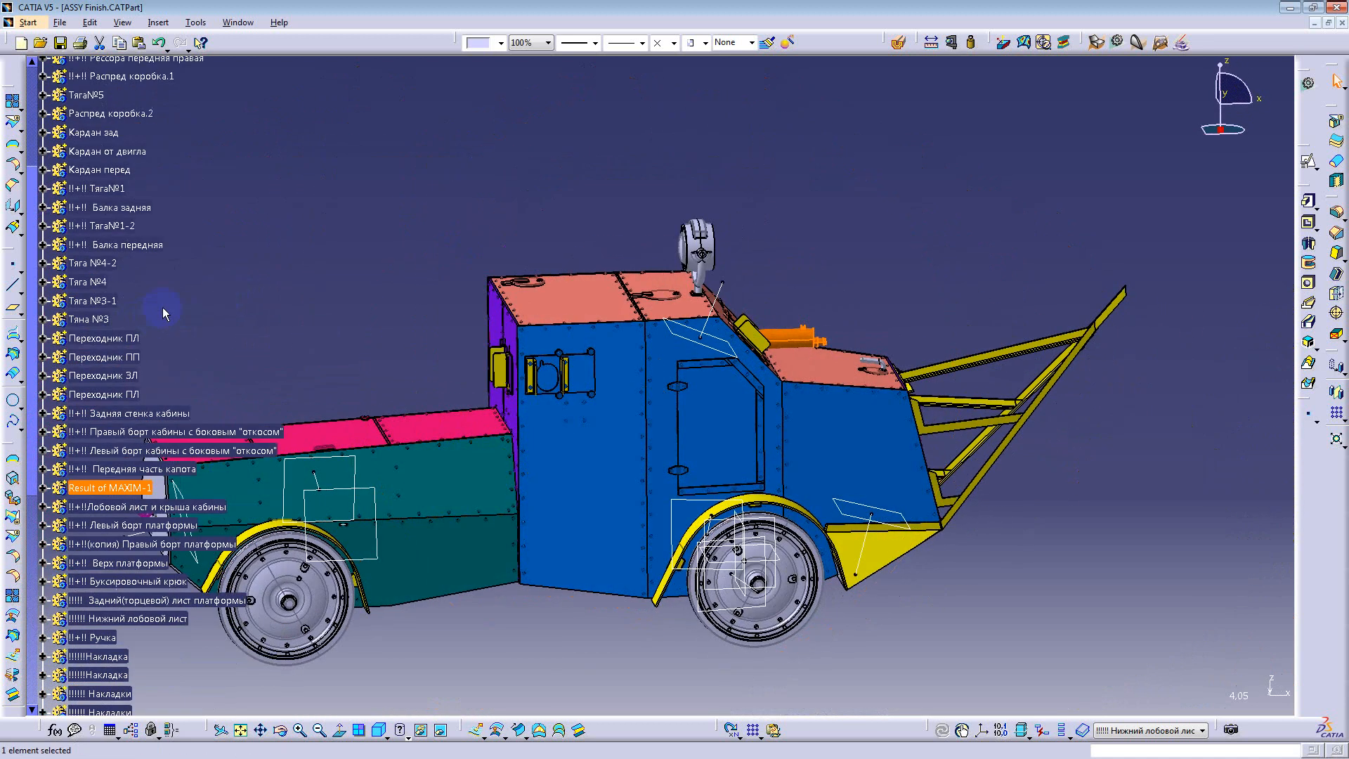
scroll(231, 305, "up", 4)
scroll(146, 218, "up", 1)
left_click(101, 275)
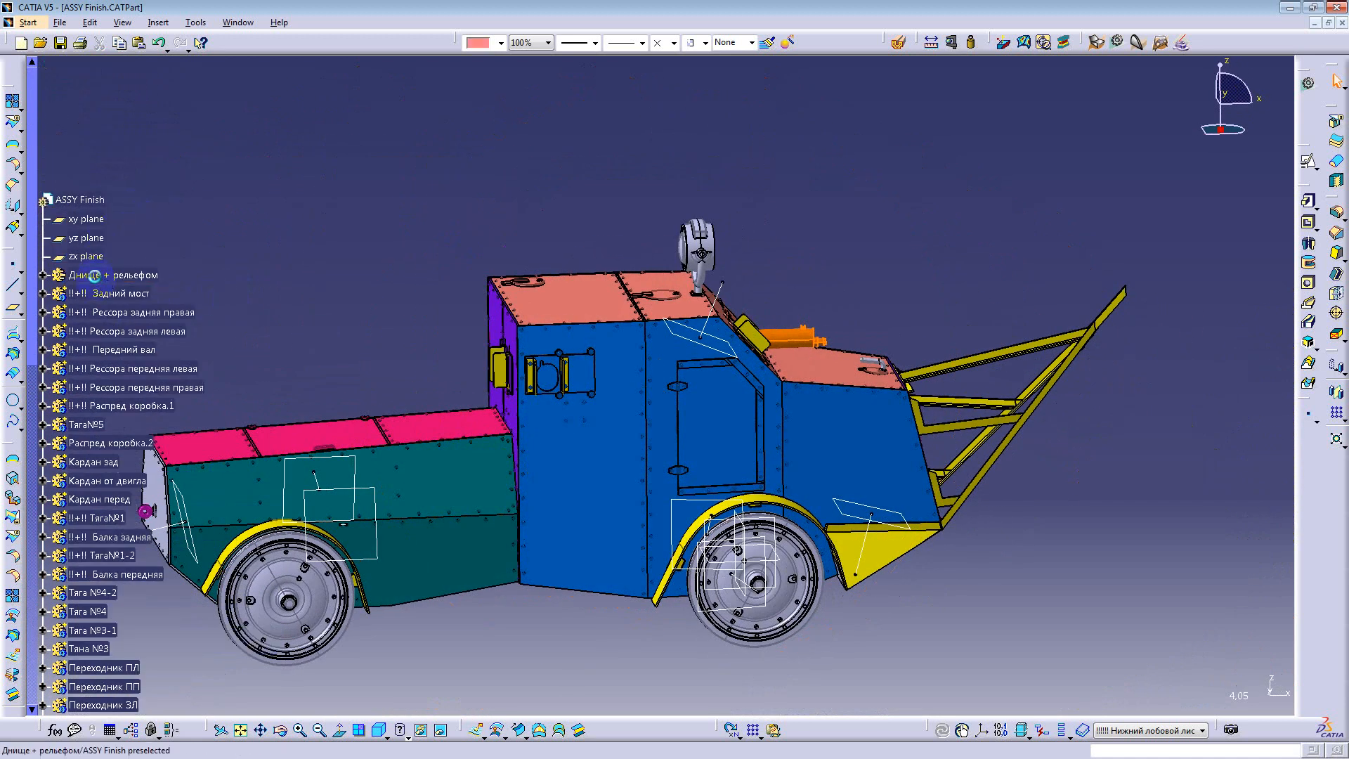
scroll(102, 281, "down", 7)
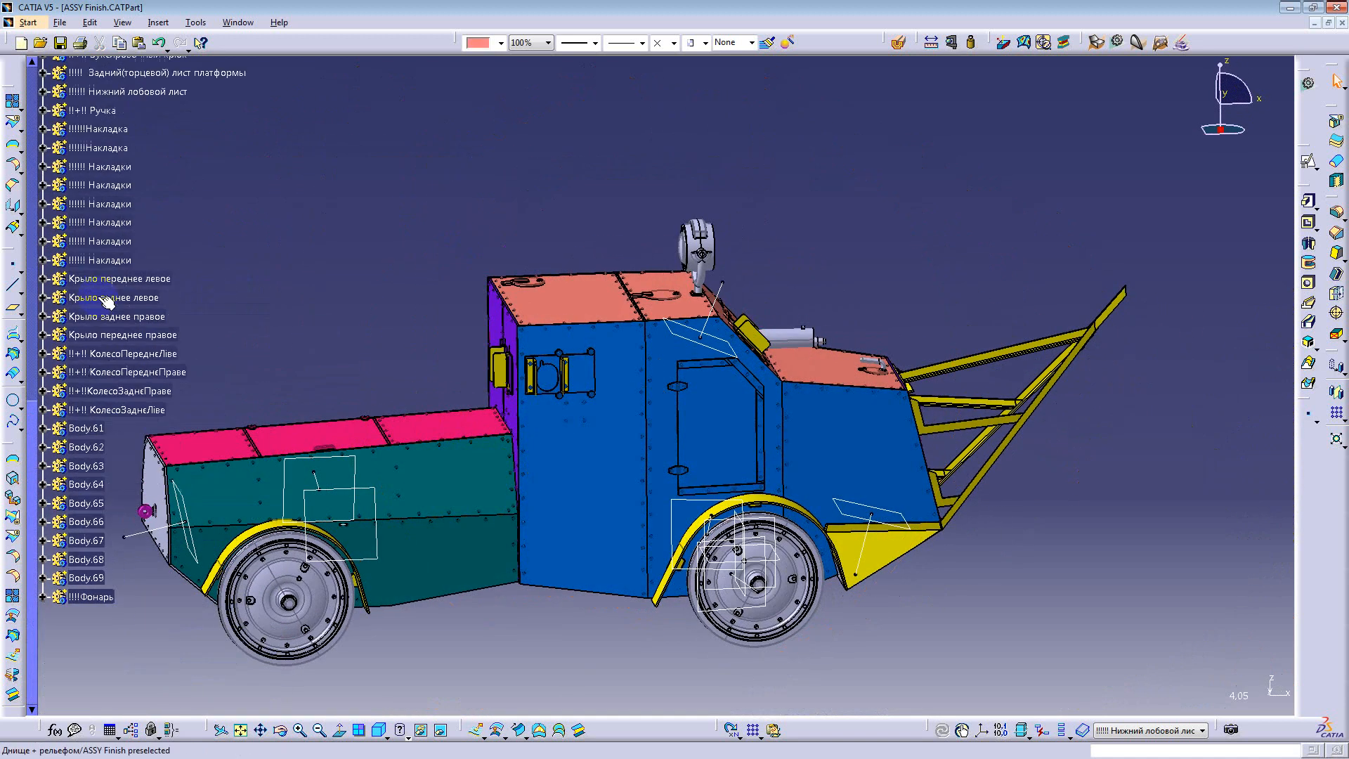
left_click(88, 596, "shift")
key("ctrl+h")
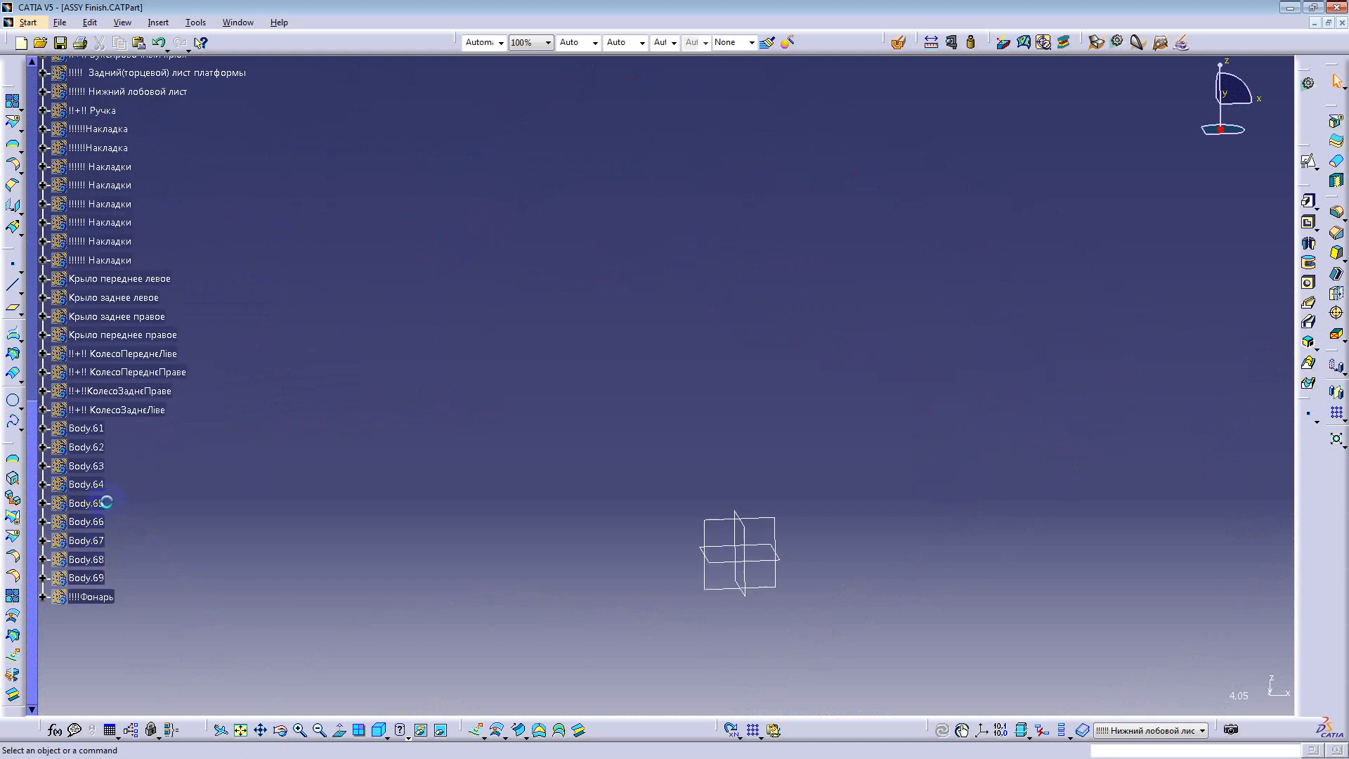
Step: Show the floor body Днище + рельефом, the rear axle Задний мост and the right rear spring Рессора задняя правая again
scroll(156, 397, "up", 12)
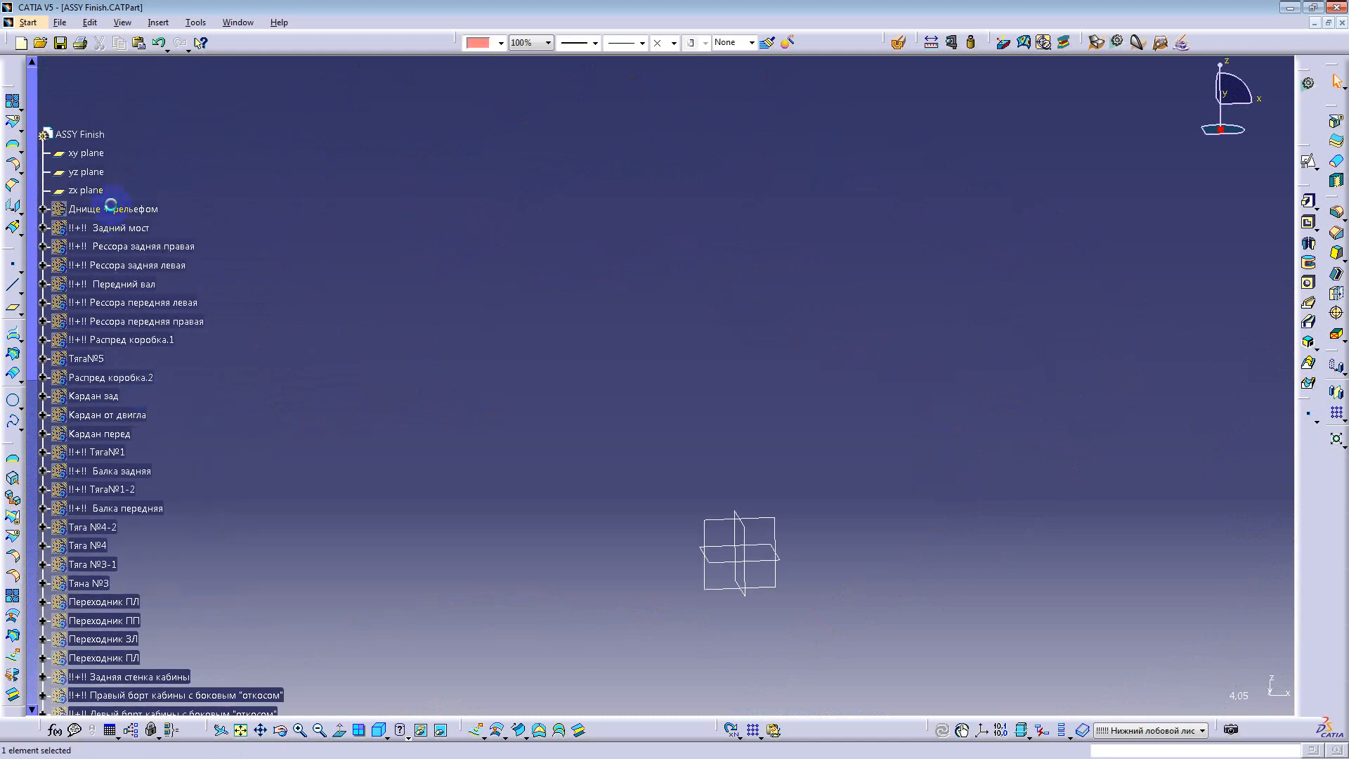
key("ctrl+h")
middle_click_drag(485, 407, 707, 472)
left_click(113, 228)
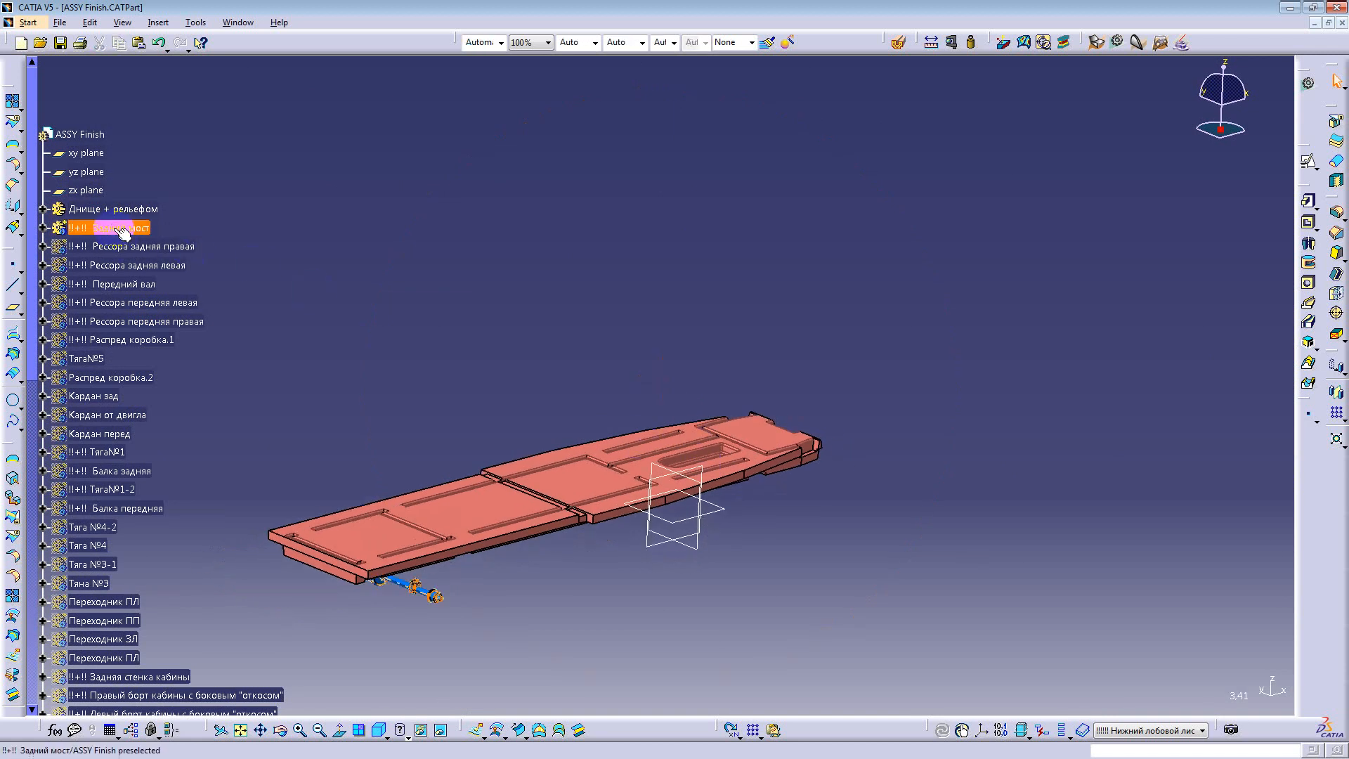
middle_click_drag(443, 480, 800, 481)
left_click(116, 245)
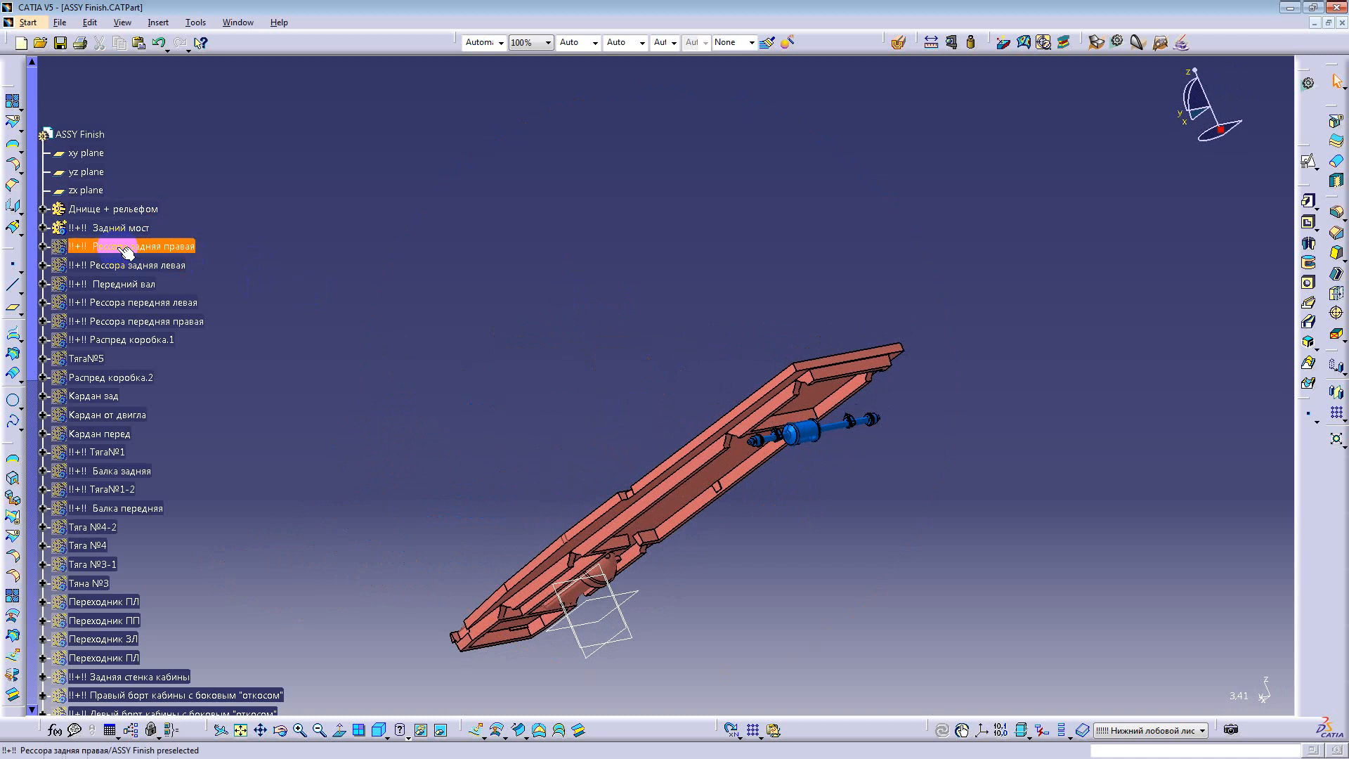
Step: Show the chassis bodies from the left rear spring Рессора задняя левая through the engine driveshaft Кардан от двигла
left_click(115, 265)
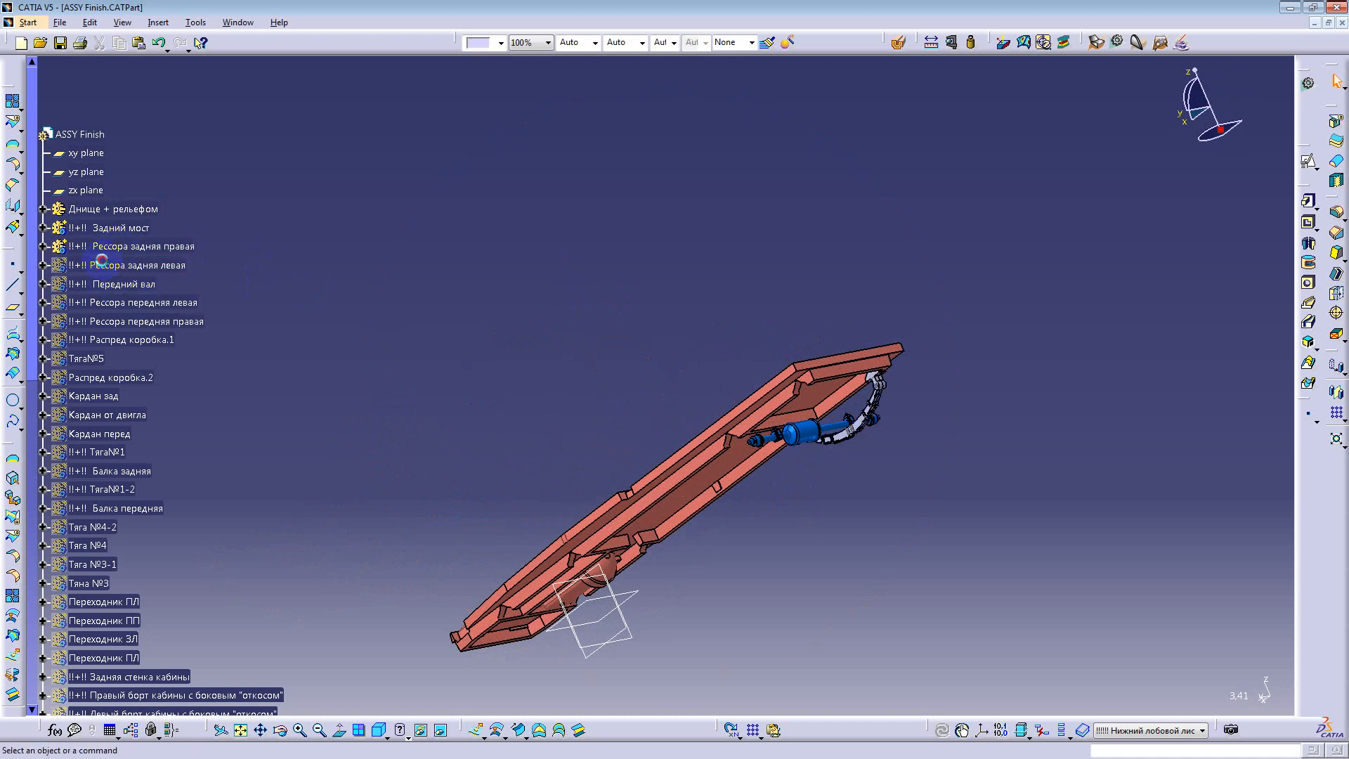
left_click(106, 416, "shift")
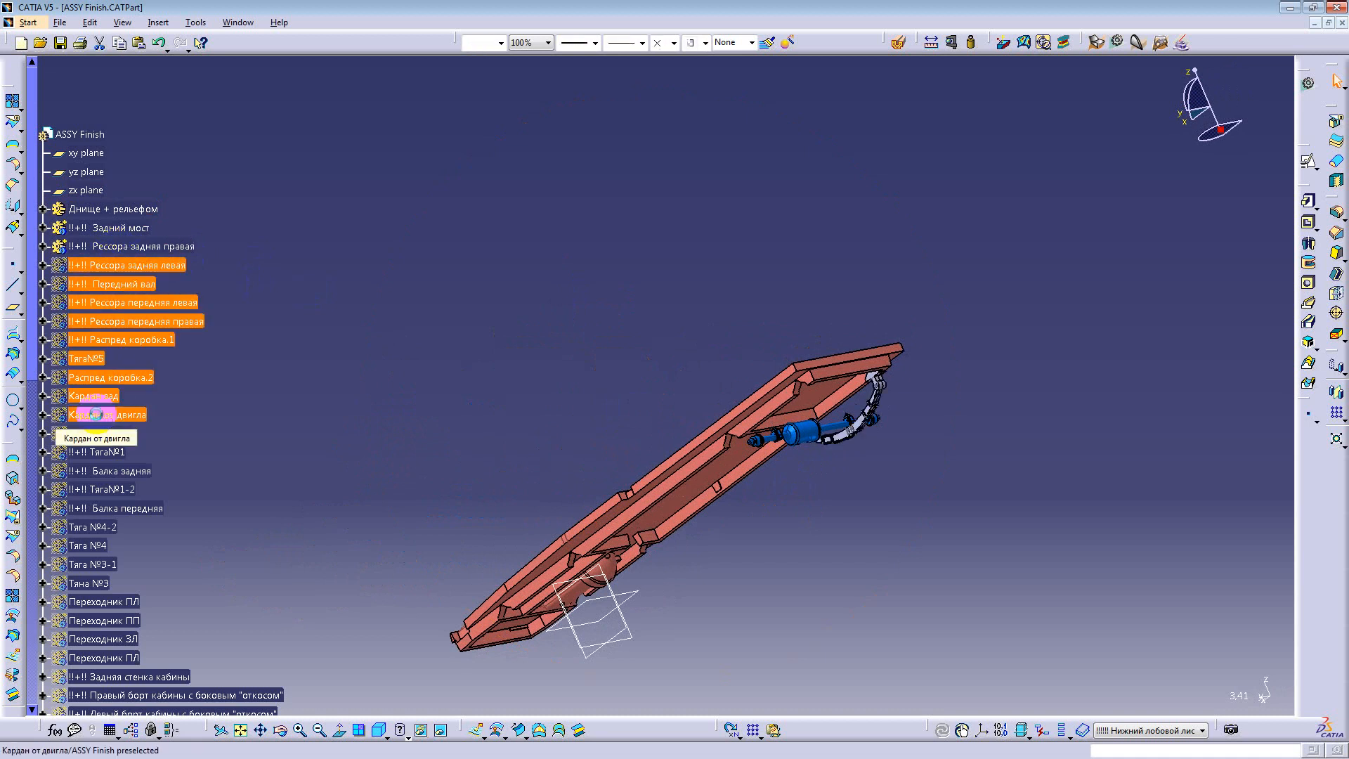
middle_click_drag(701, 487, 819, 299)
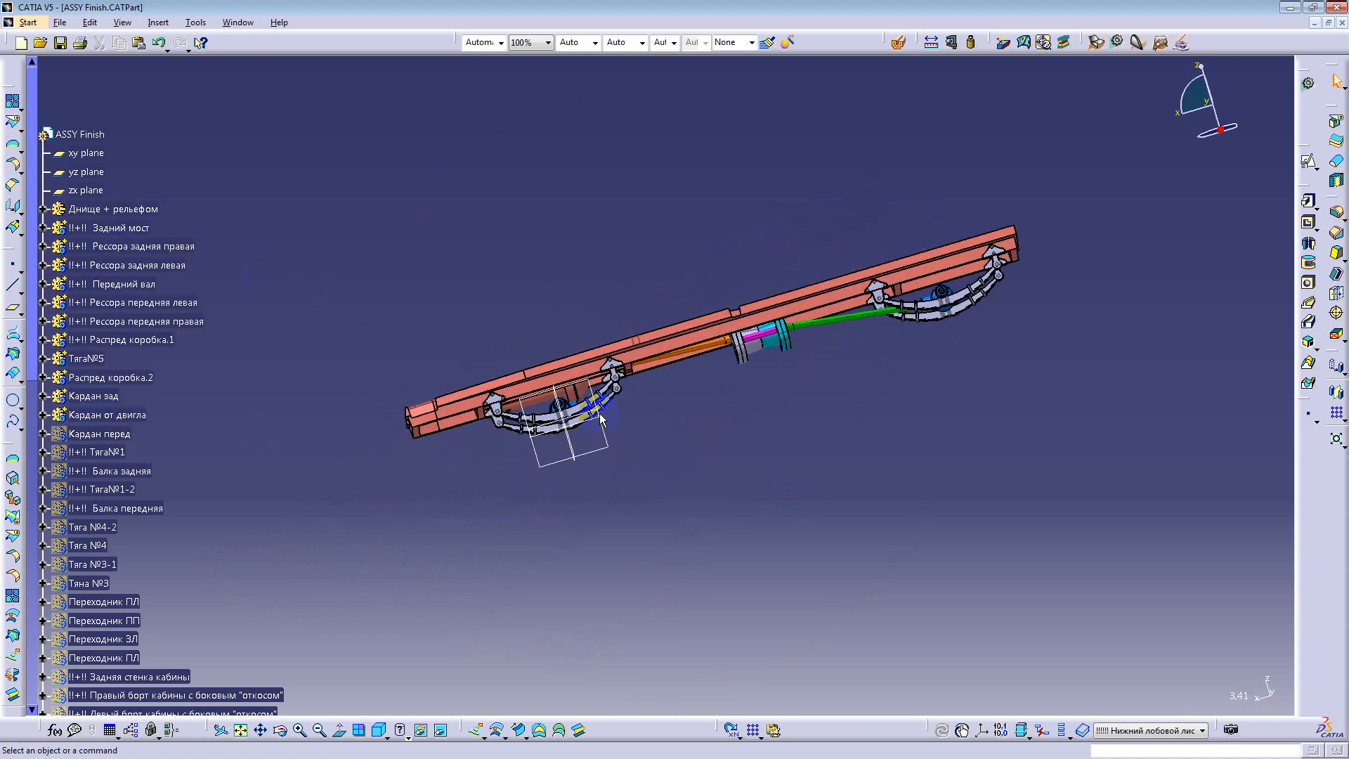
middle_click_drag(601, 420, 840, 470)
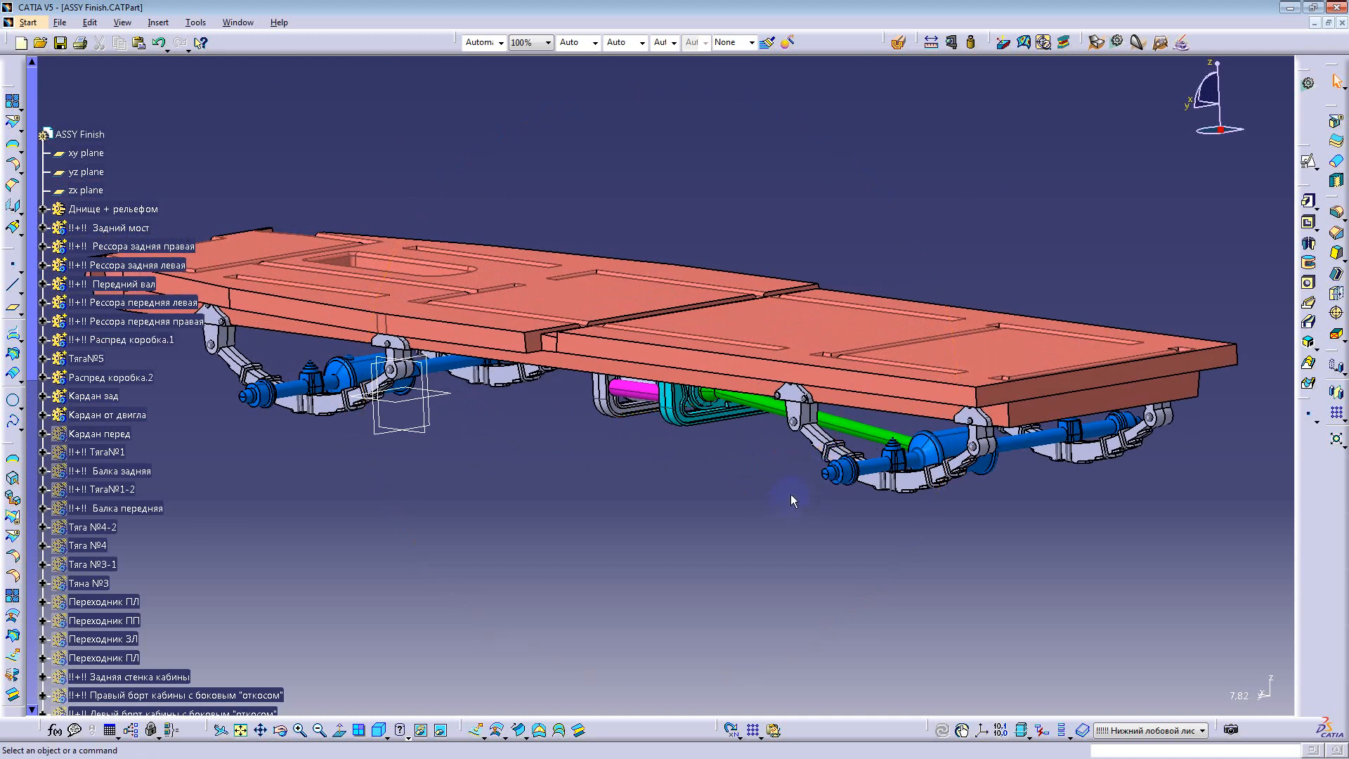
middle_click_drag(782, 478, 708, 517)
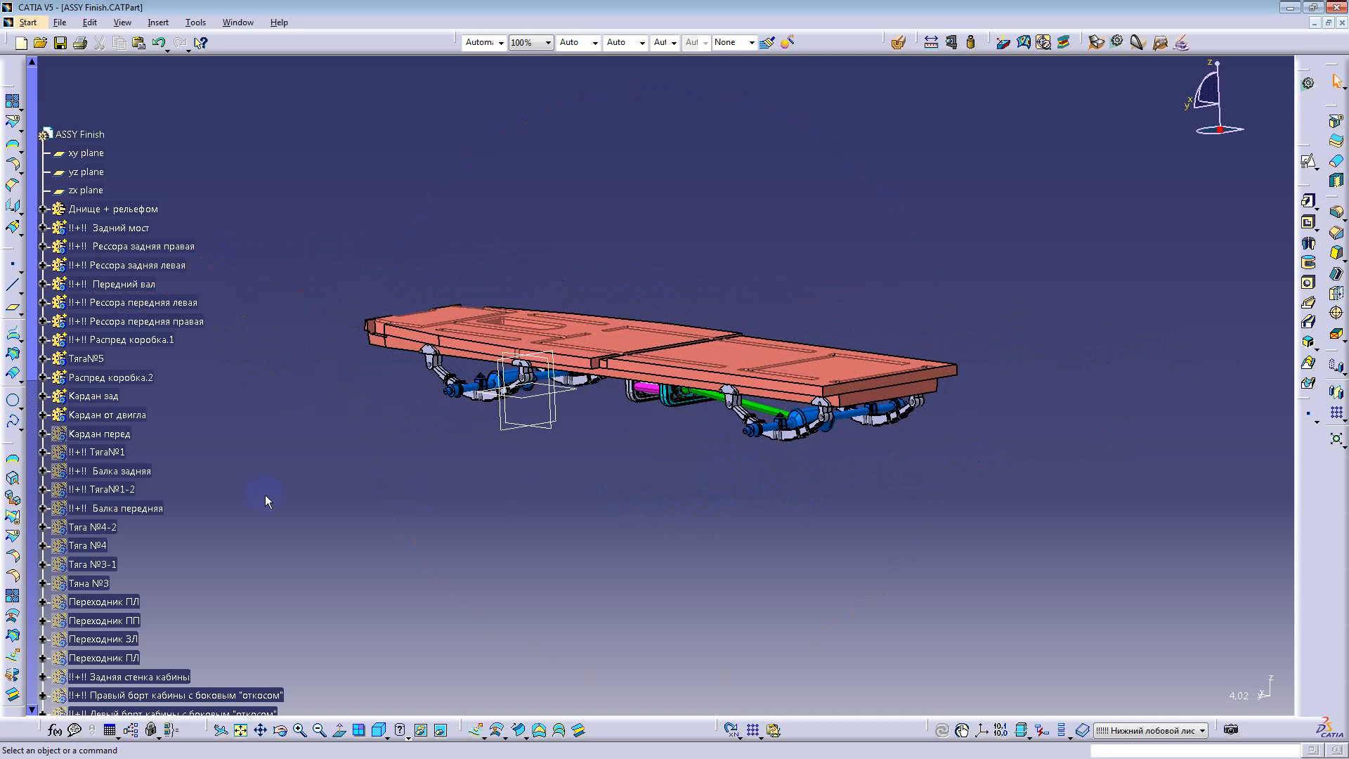
Step: Show the bodies from the front driveshaft Кардан перед through the last adapter Переходник ПЛ
left_click(99, 434)
scroll(178, 475, "down", 6)
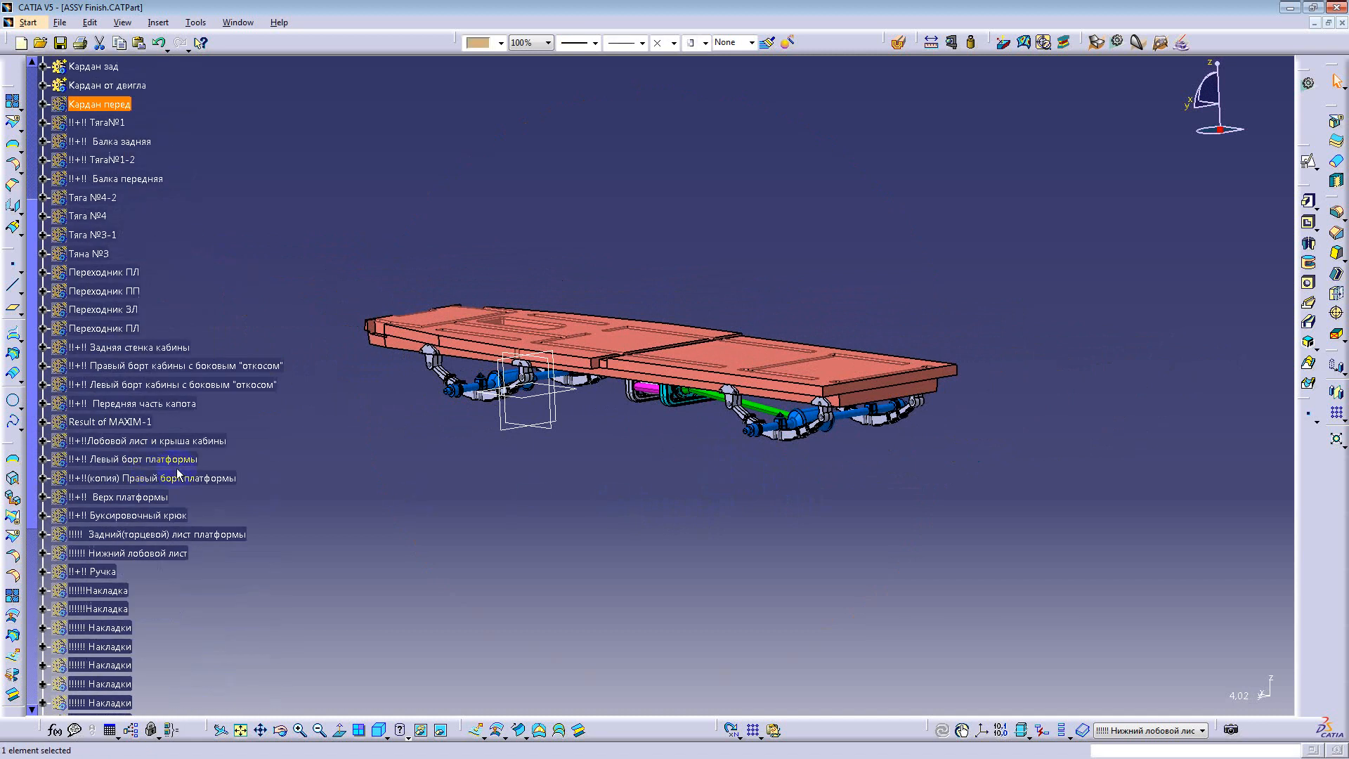
scroll(178, 474, "down", 1)
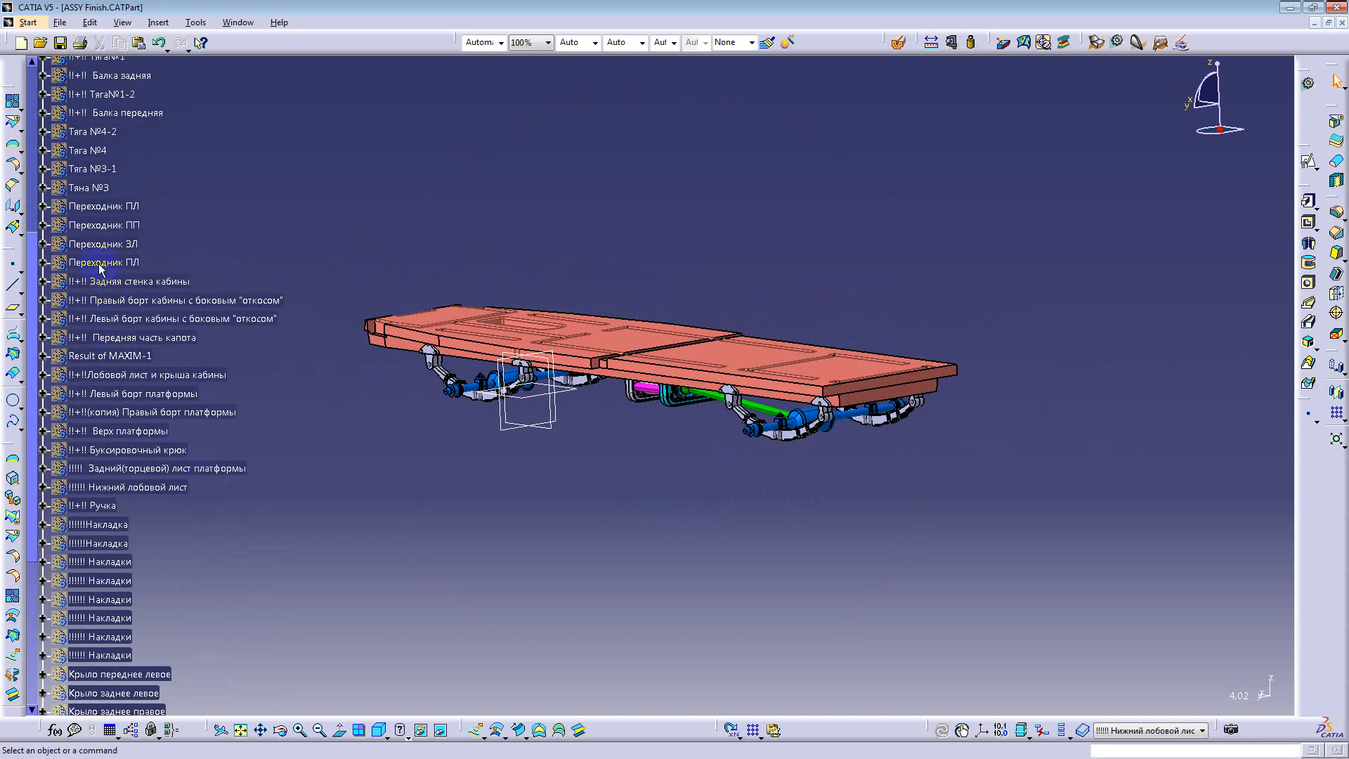
scroll(104, 277, "up", 5)
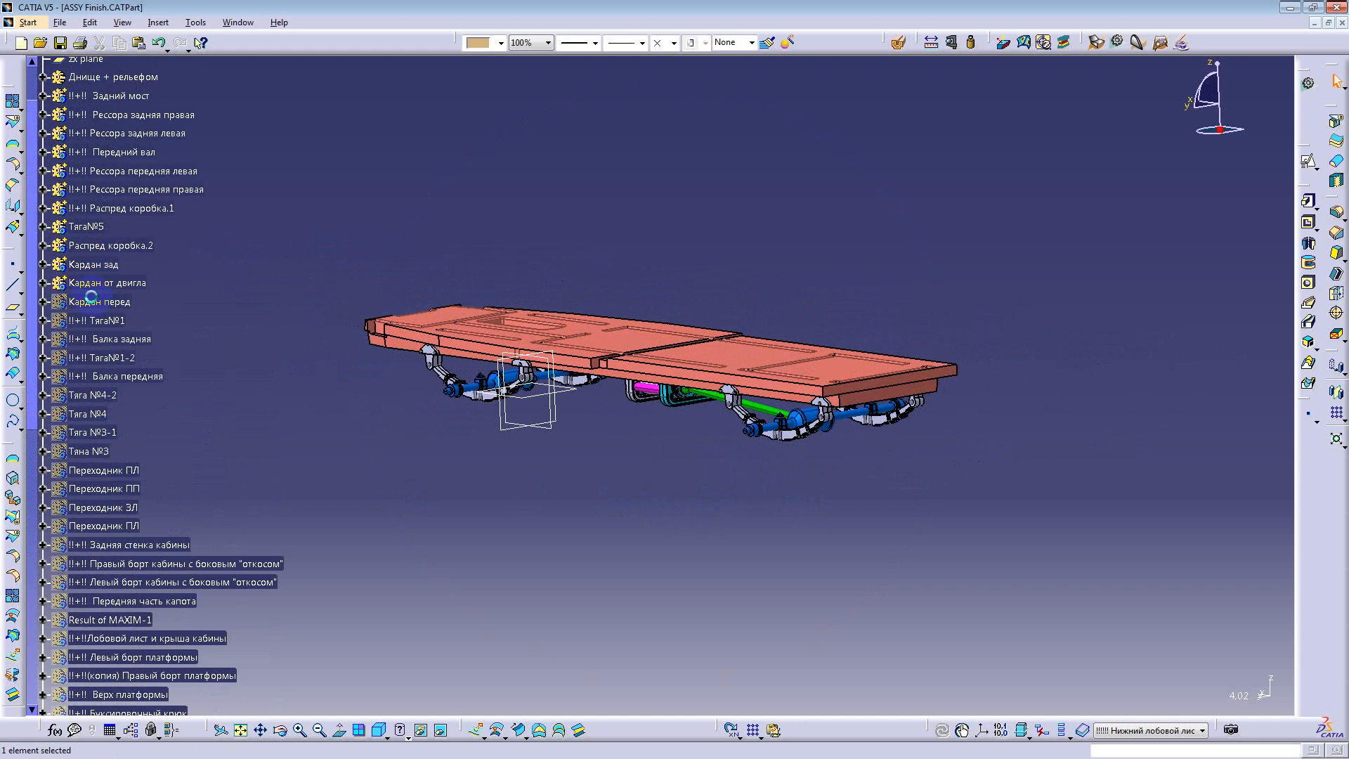
left_click(130, 526, "shift")
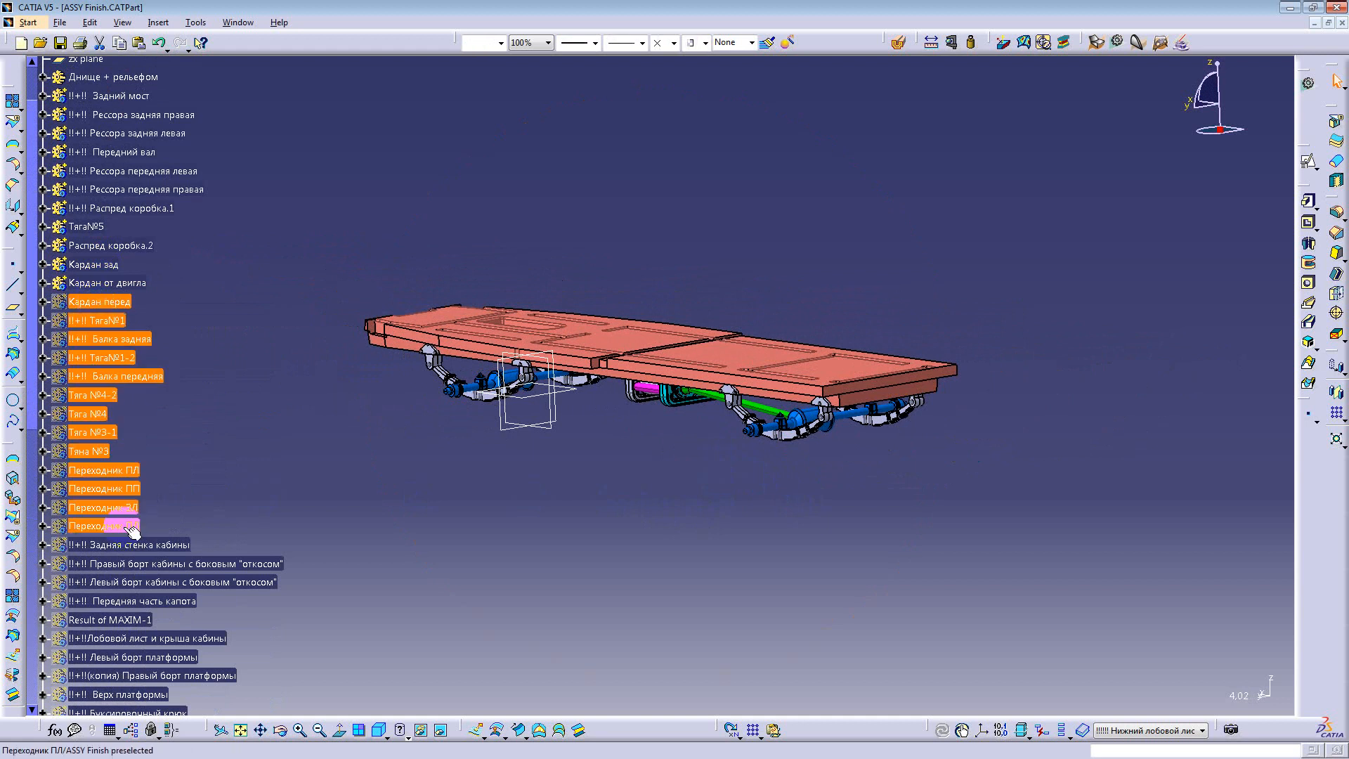
middle_click_drag(507, 527, 414, 393)
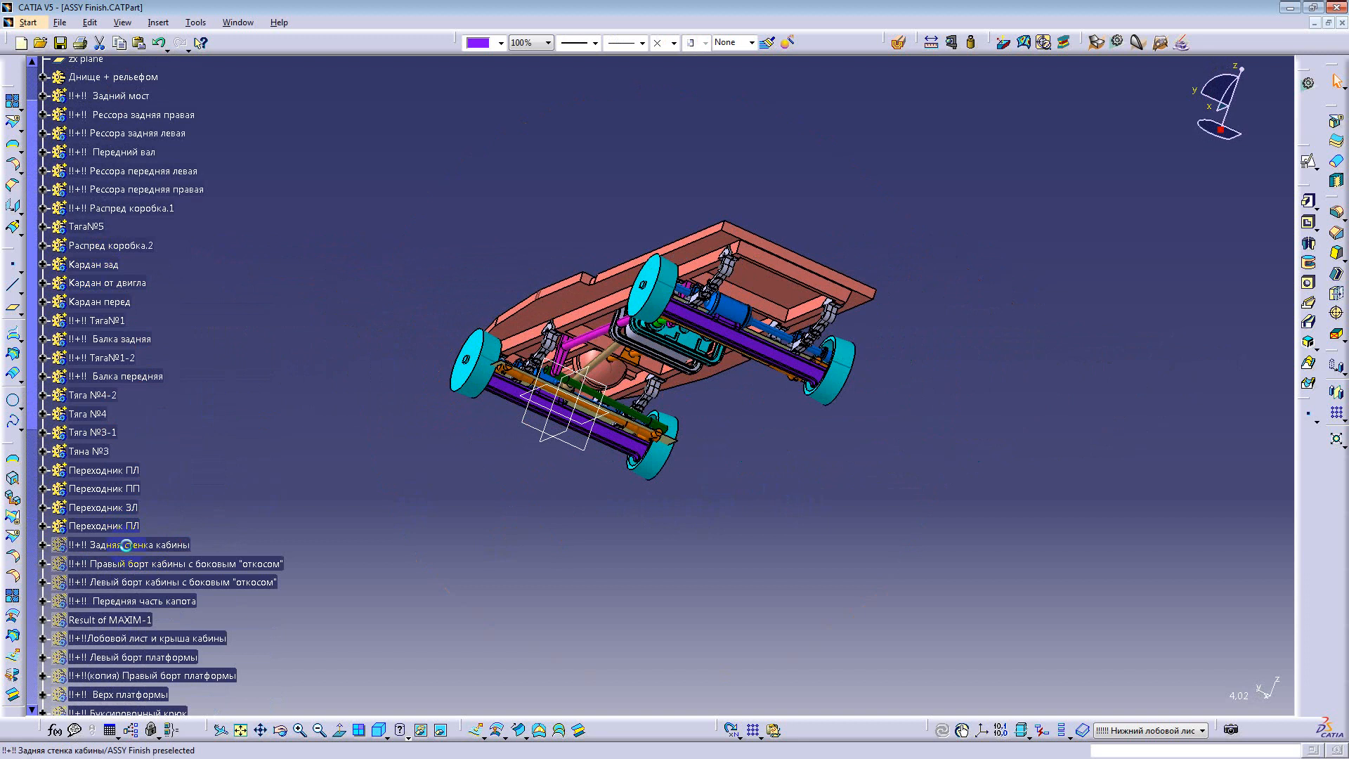
Step: Show the hull bodies from the cabin rear wall Задняя стенка кабины through the last Накладки body
scroll(127, 545, "down", 10)
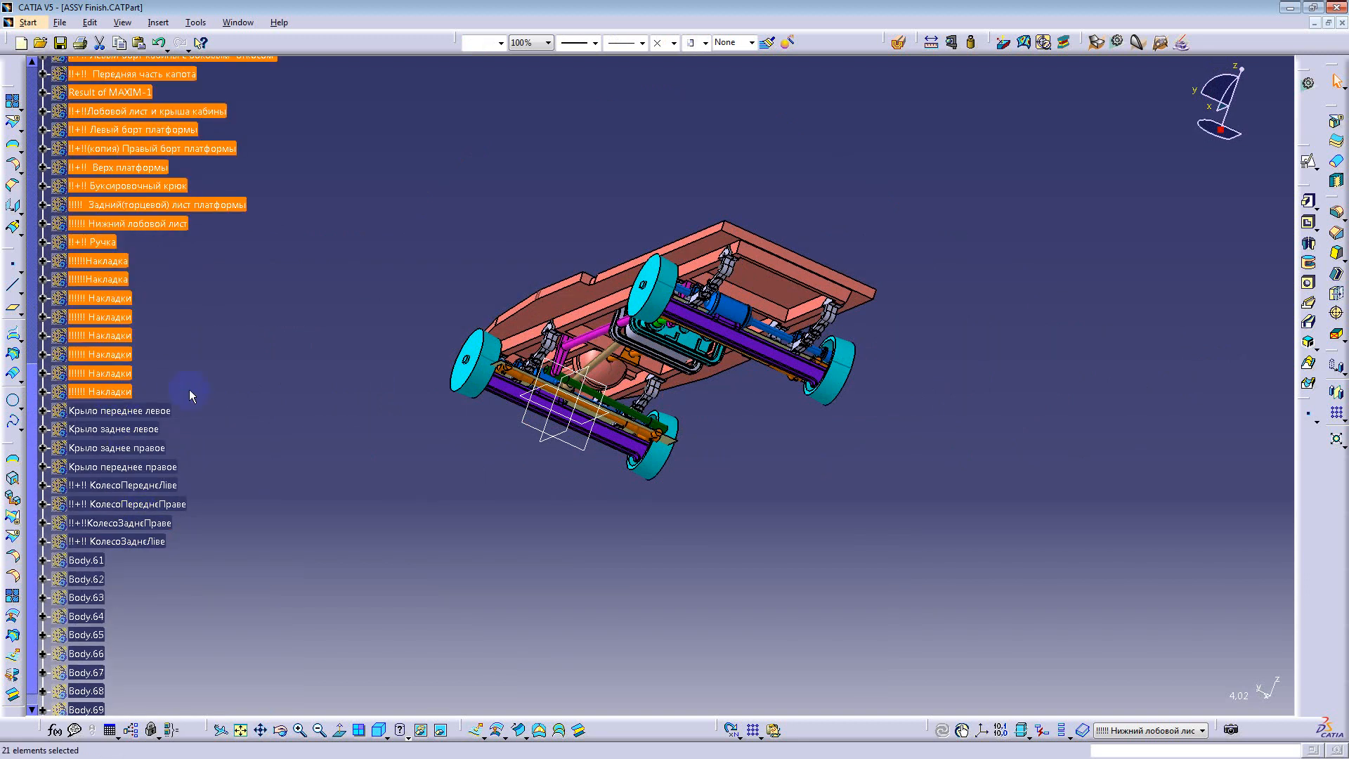
middle_click_drag(383, 322, 879, 417)
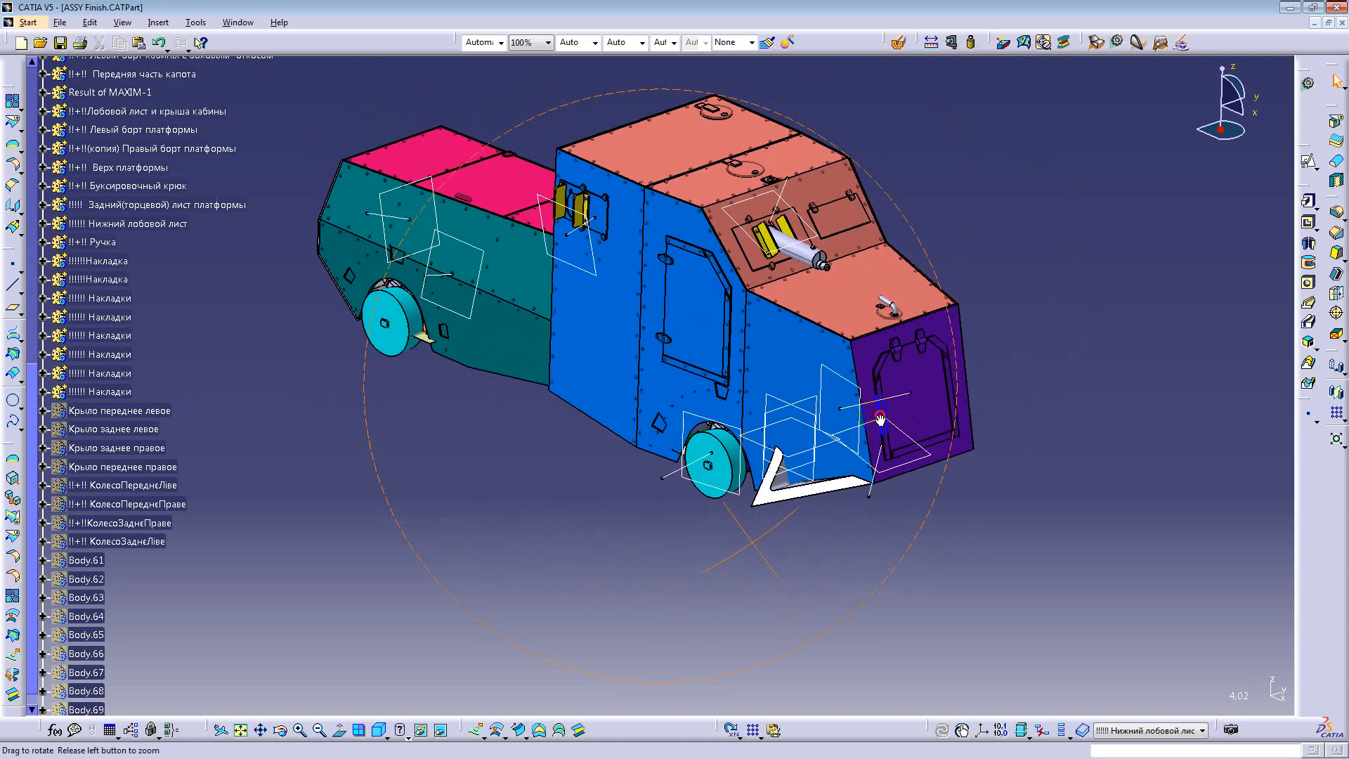
middle_click_drag(648, 540, 537, 337)
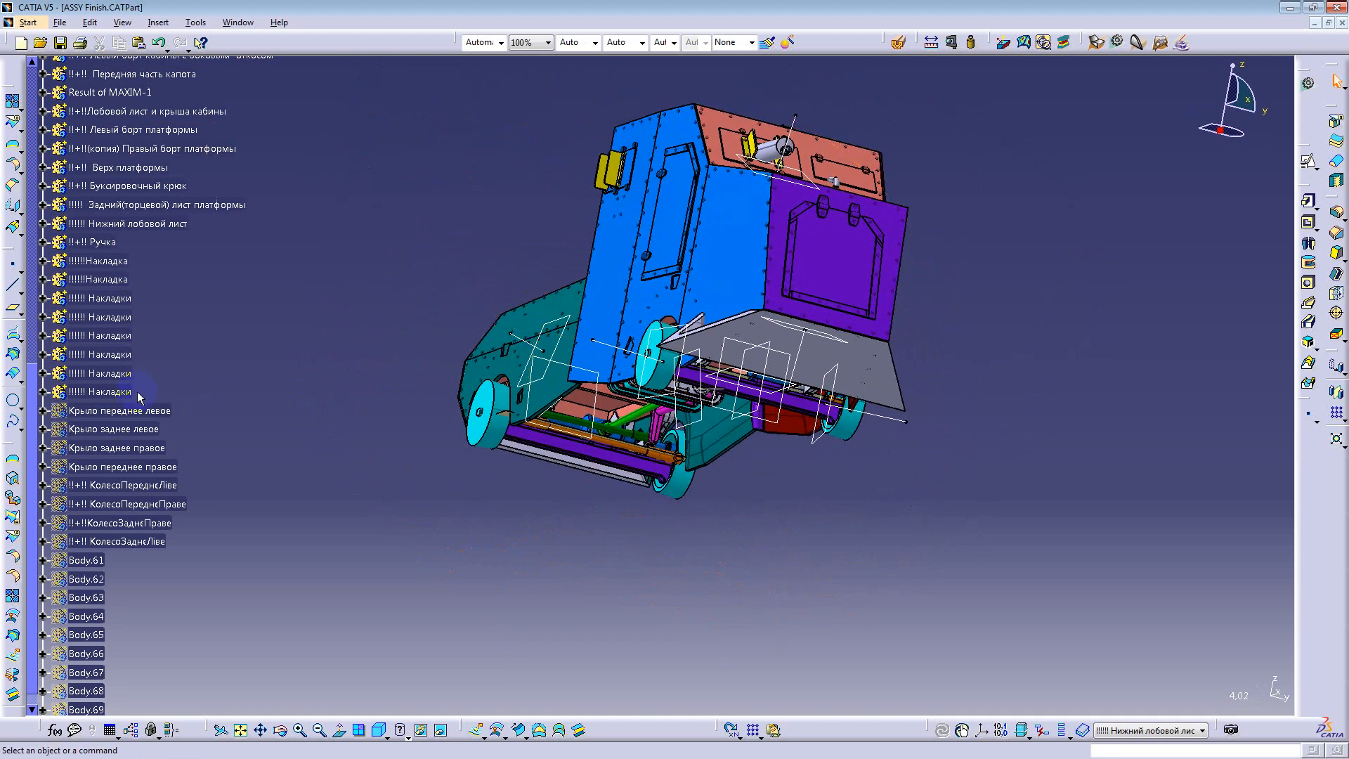
Step: Show the fender and wheel bodies from Крыло переднее левое through КолесоЗаднєЛіве
scroll(119, 330, "down", 4)
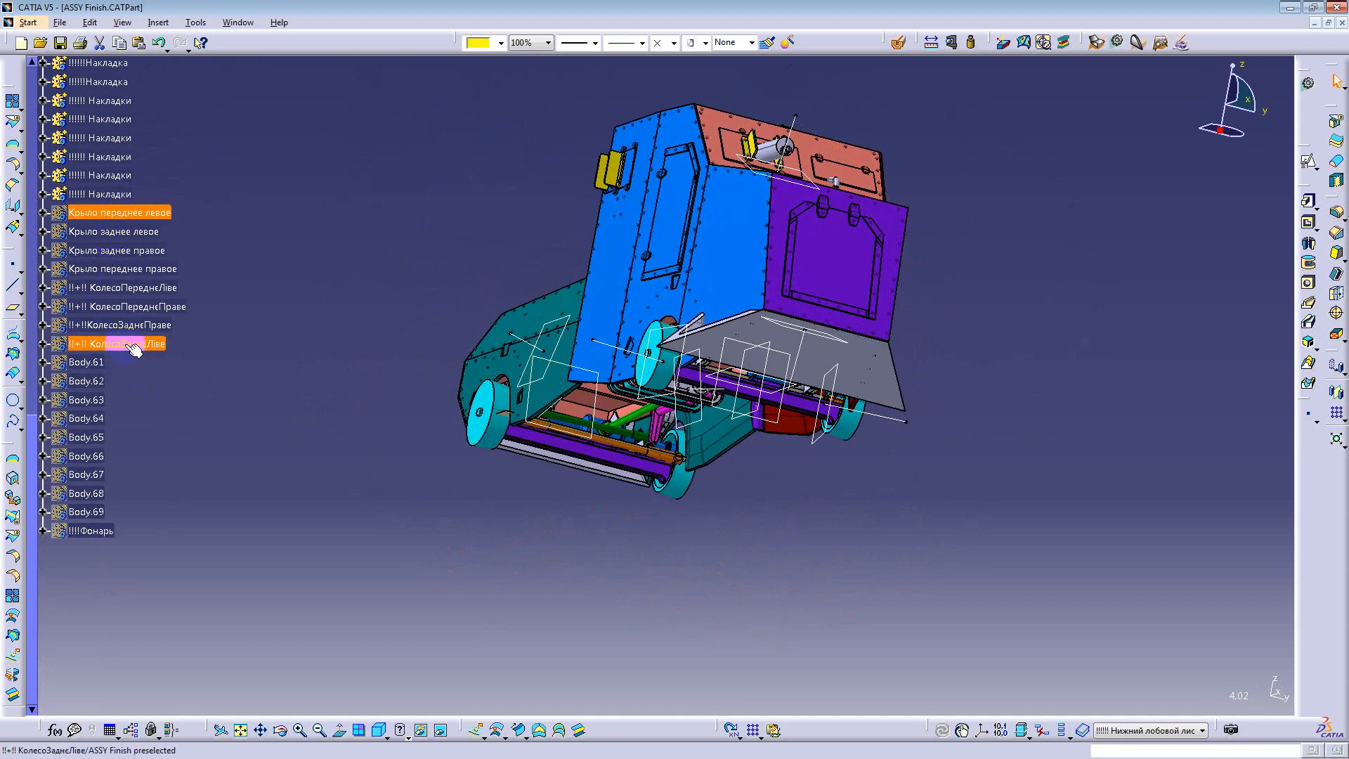
left_click(135, 345)
left_click(85, 212)
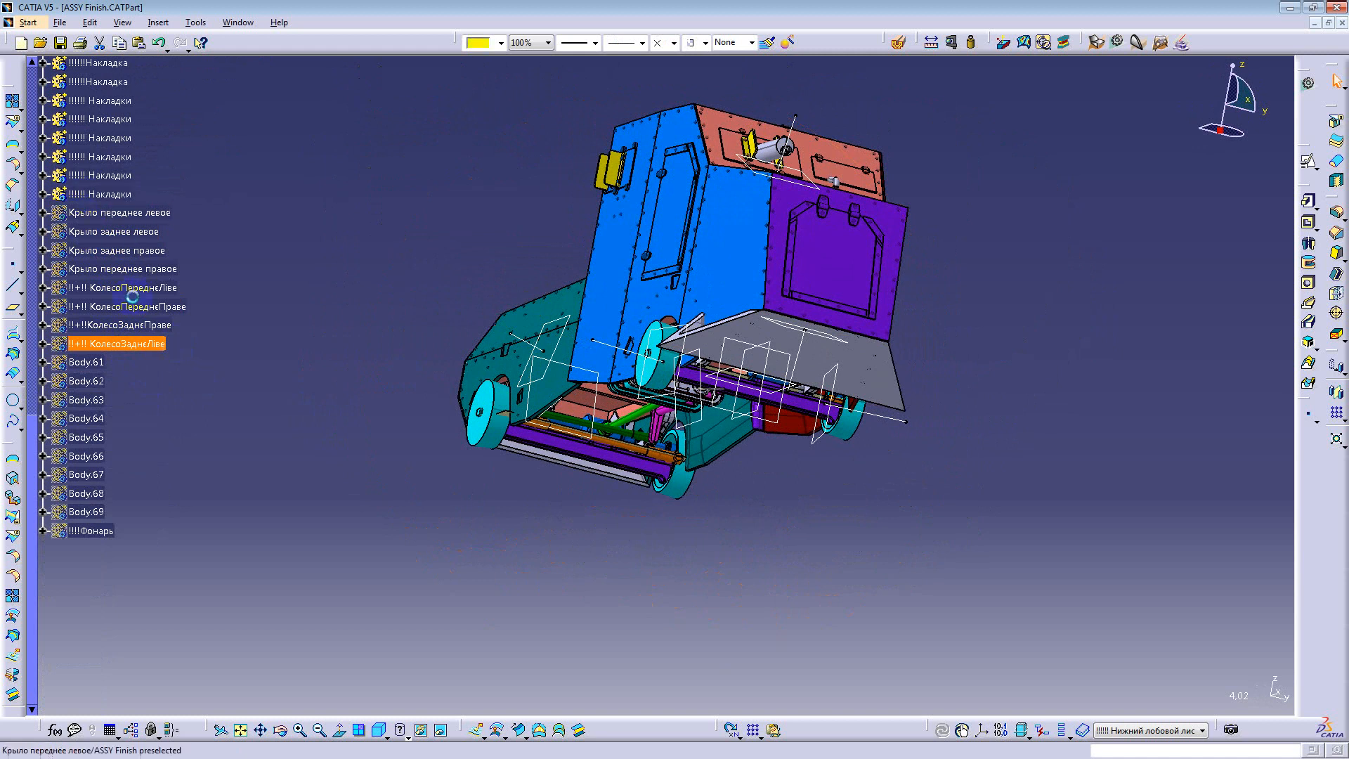
left_click(135, 345, "shift")
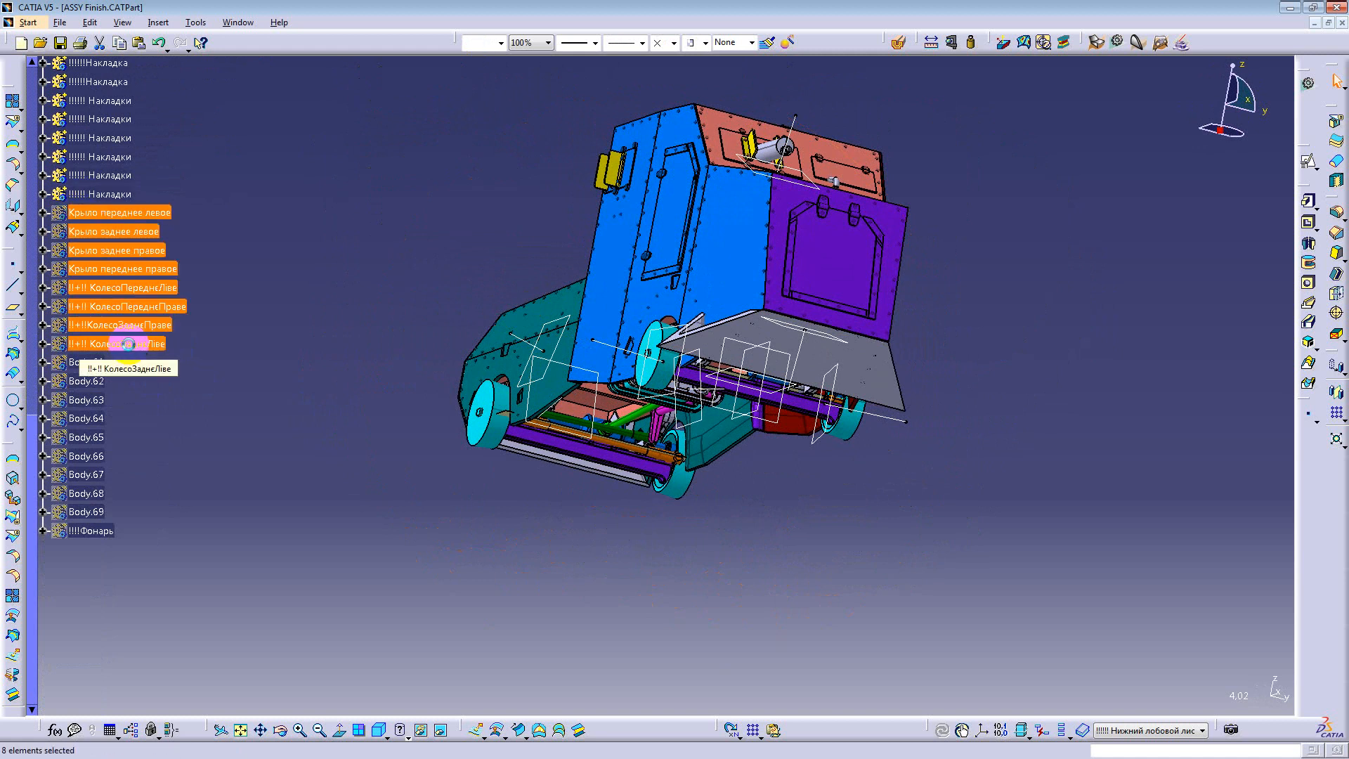
left_click(420, 730)
middle_click_drag(373, 297, 520, 284)
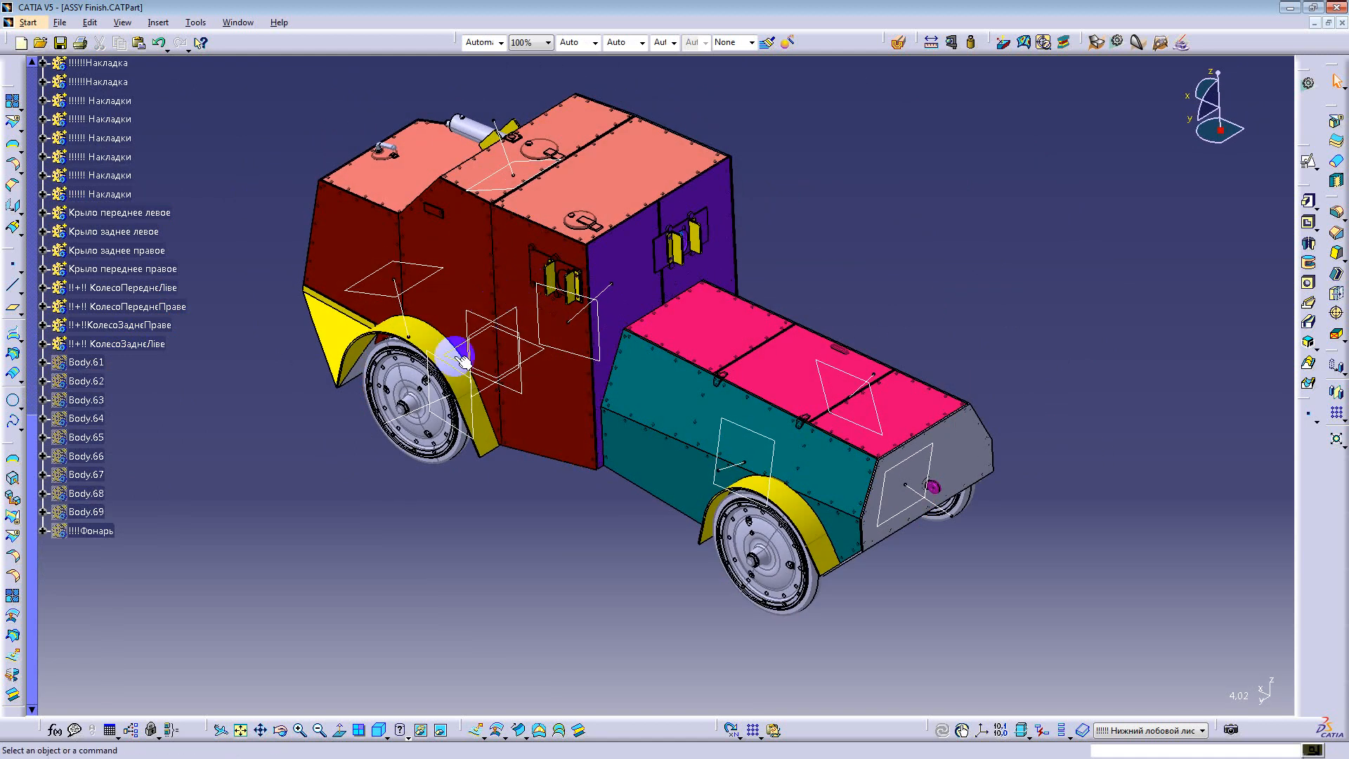
Step: Show the front frame bodies from Body.61 through Body.69
left_click(84, 515, "shift")
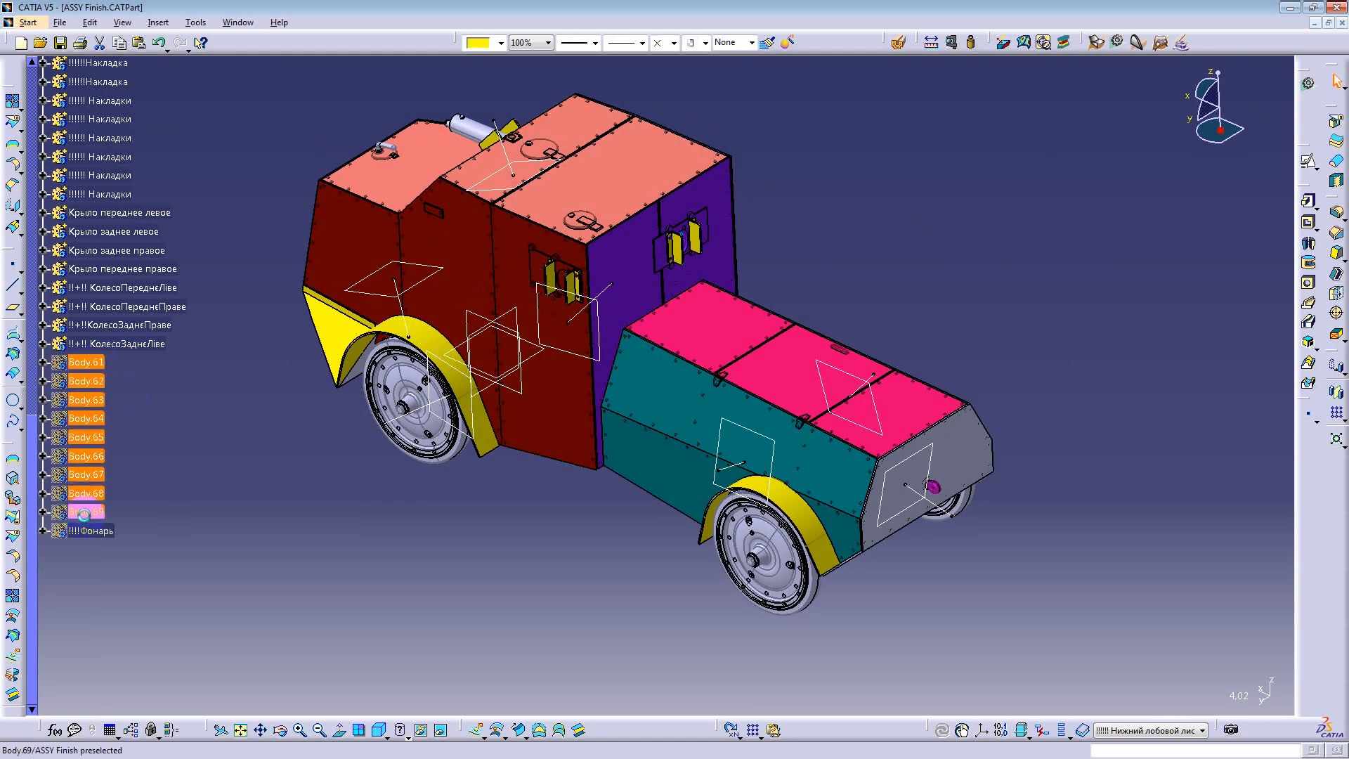
key("space")
middle_click_drag(332, 399, 626, 324)
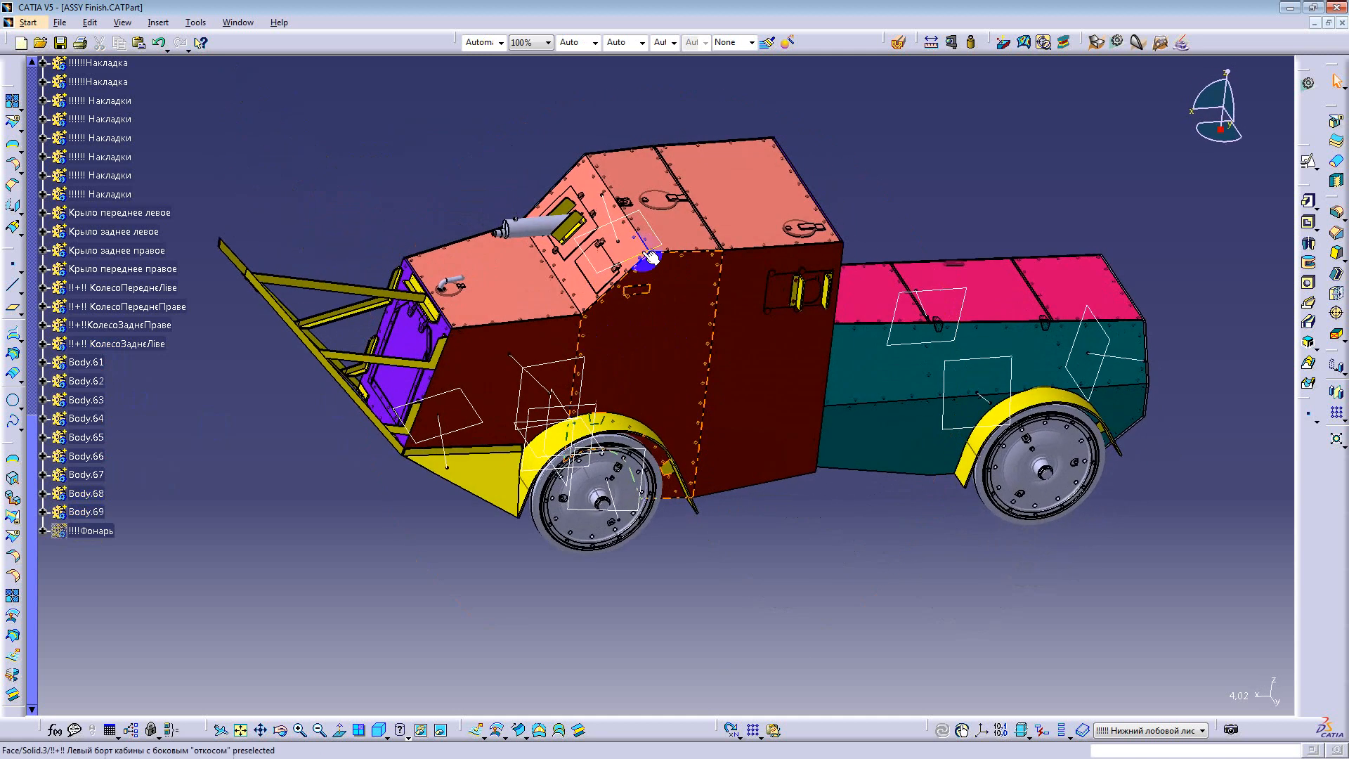
Step: Cut the armoured car with a movable 3D section plane to view its interior, then turn the section off
left_click(899, 43)
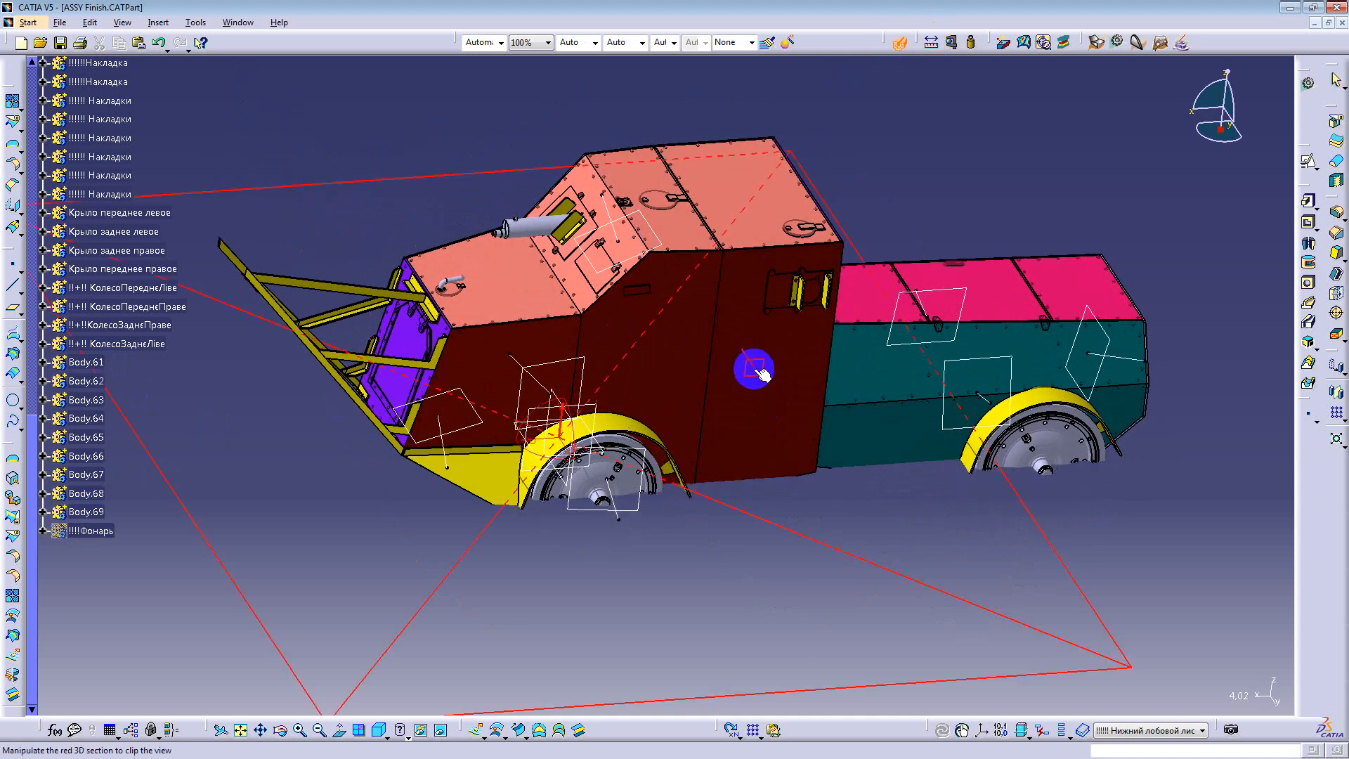
middle_click_drag(768, 436, 842, 283)
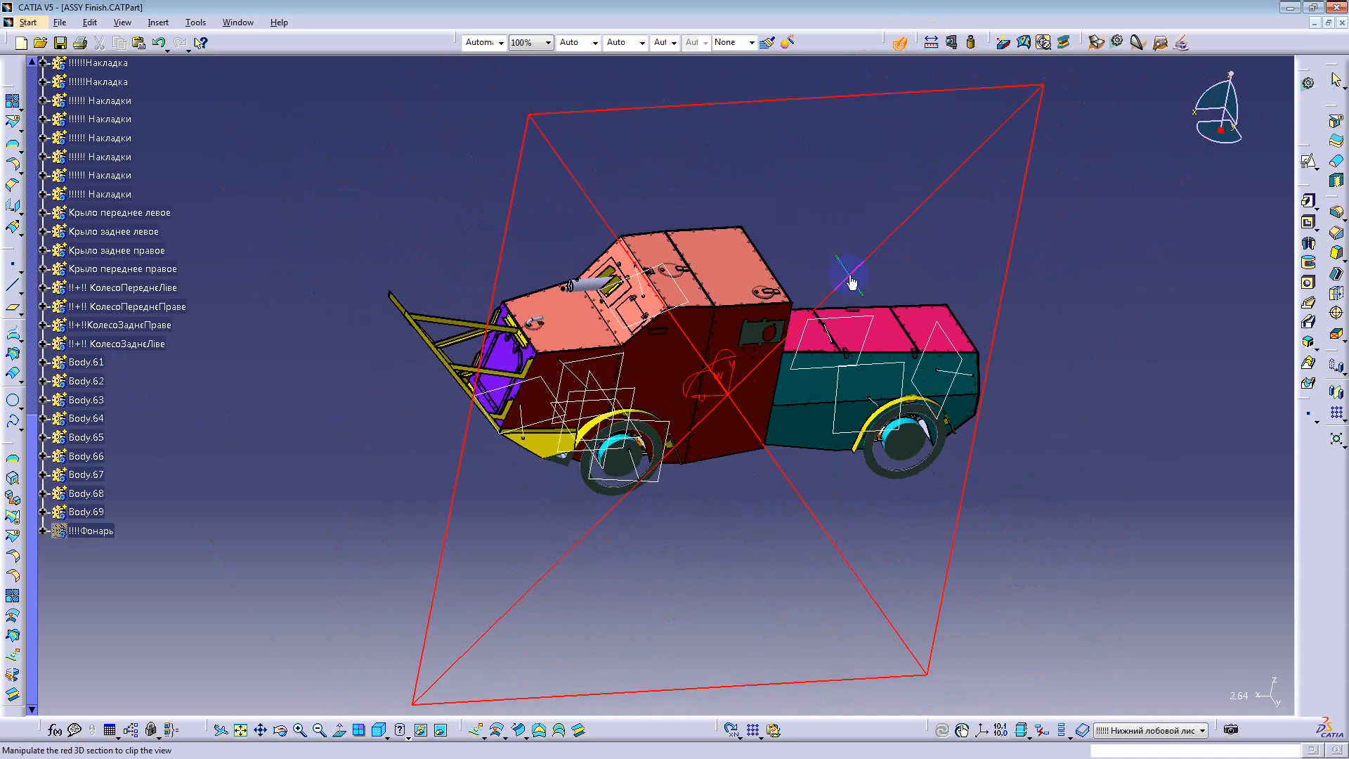
left_click_drag(852, 281, 830, 241)
middle_click_drag(844, 493, 620, 381)
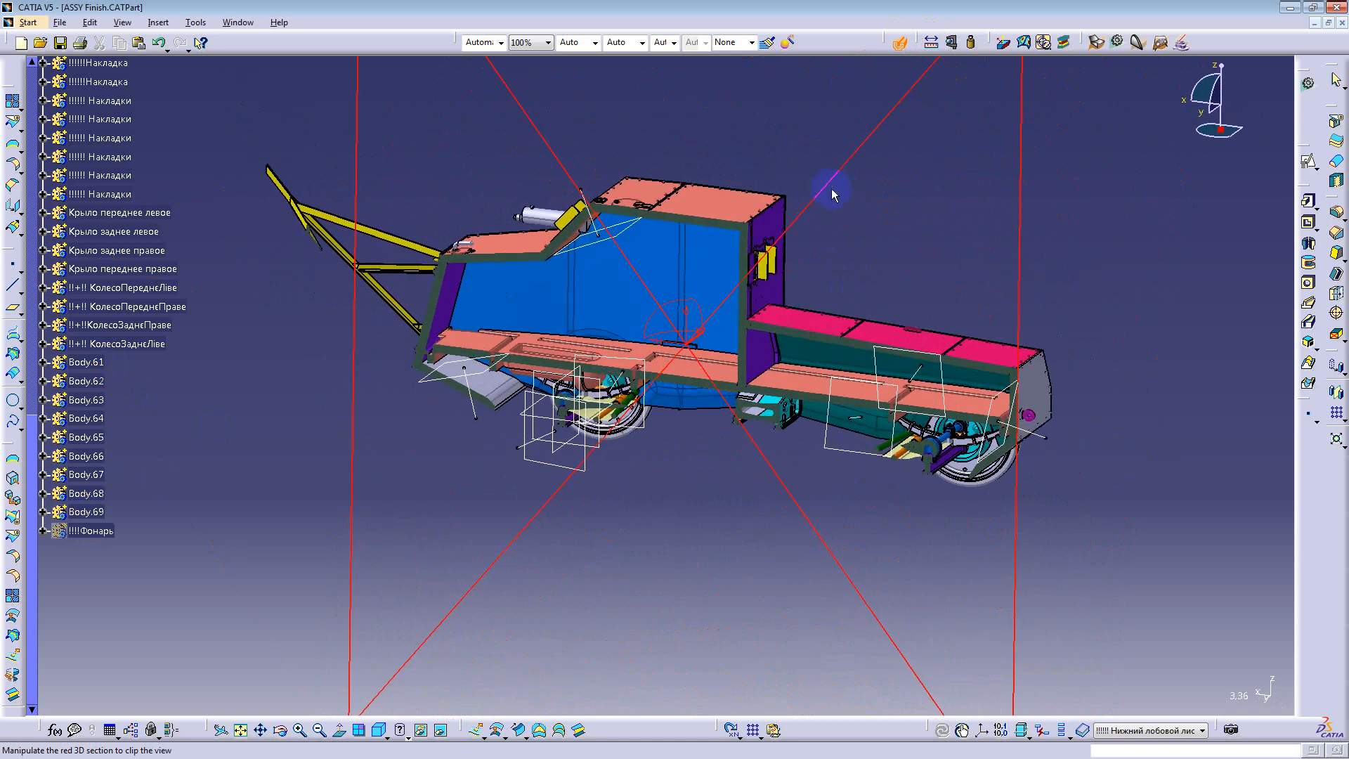
left_click_drag(831, 187, 512, 485)
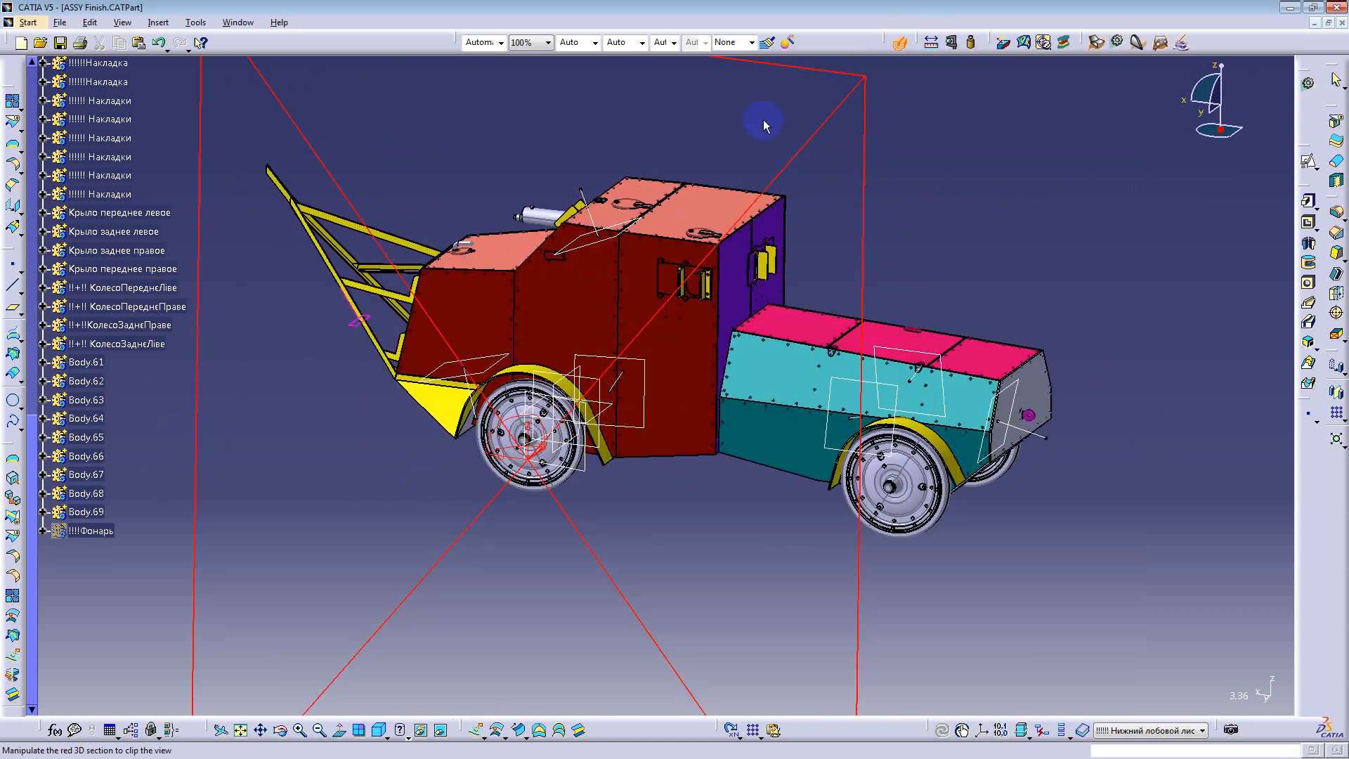
left_click(900, 45)
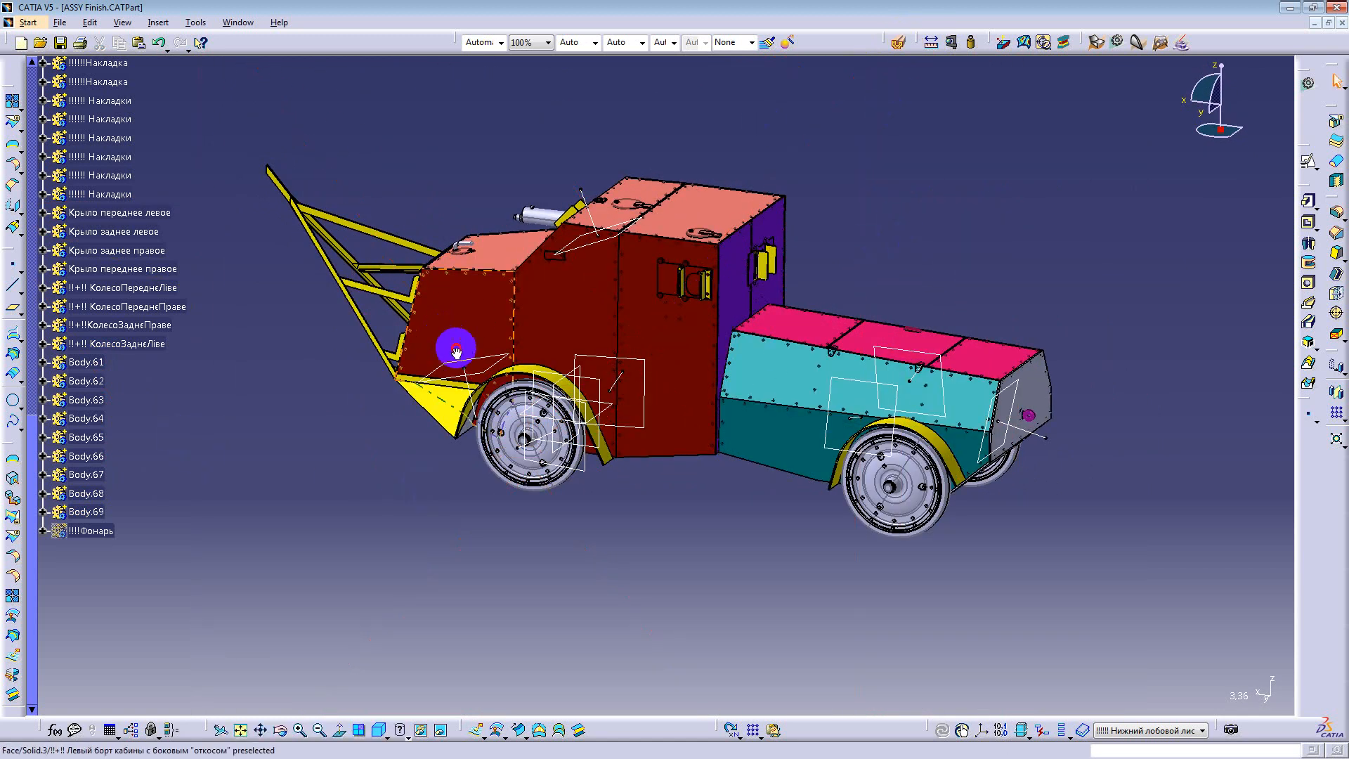
Step: Examine the assembled armoured car from several sides and review its full list of bodies
middle_click_drag(452, 340, 886, 442)
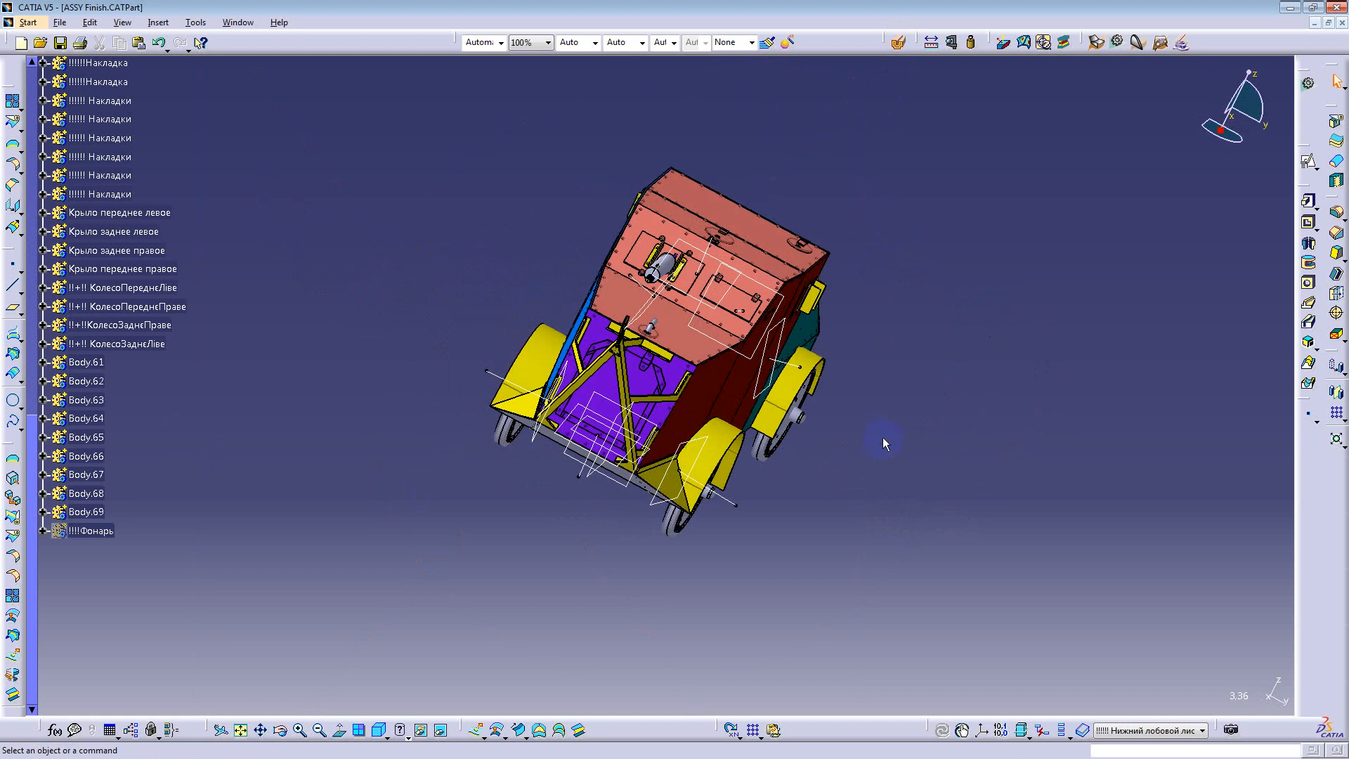
middle_click_drag(784, 309, 539, 337)
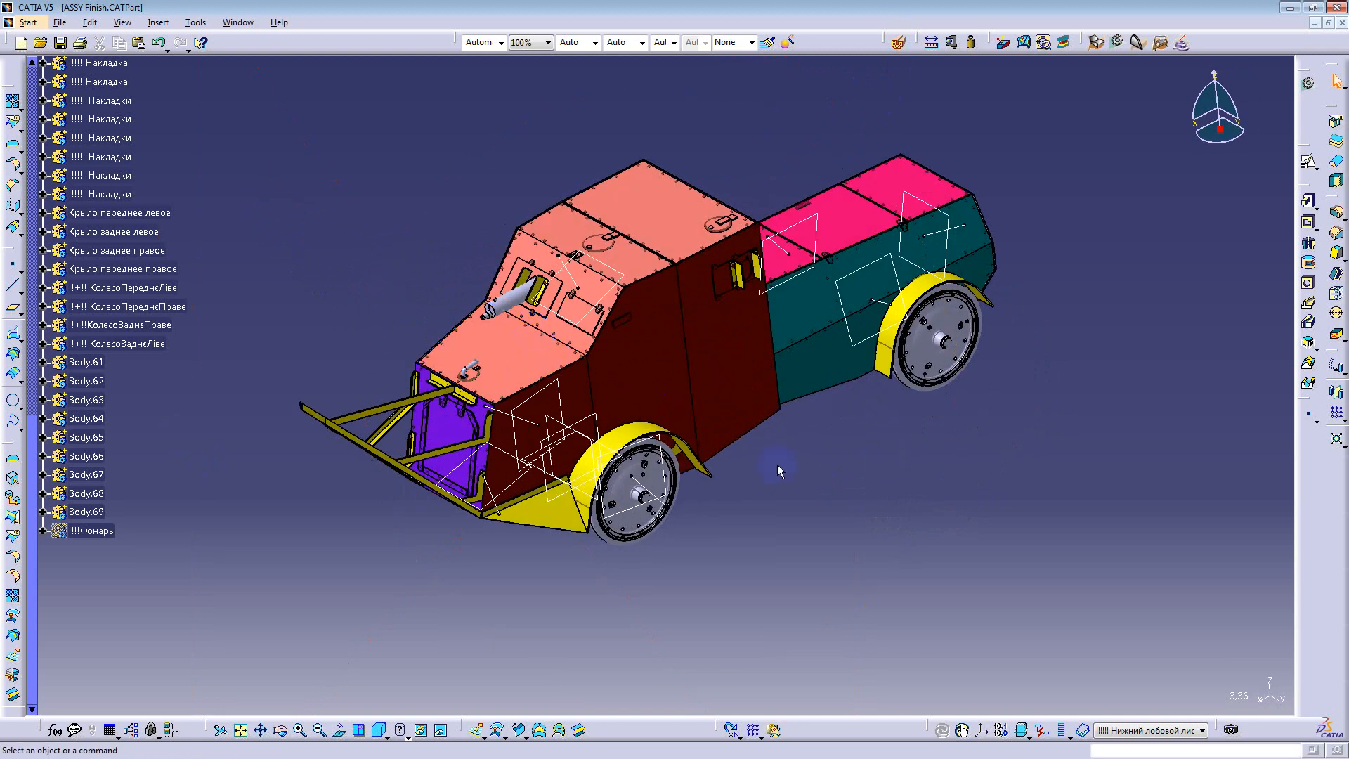
scroll(246, 396, "up", 10)
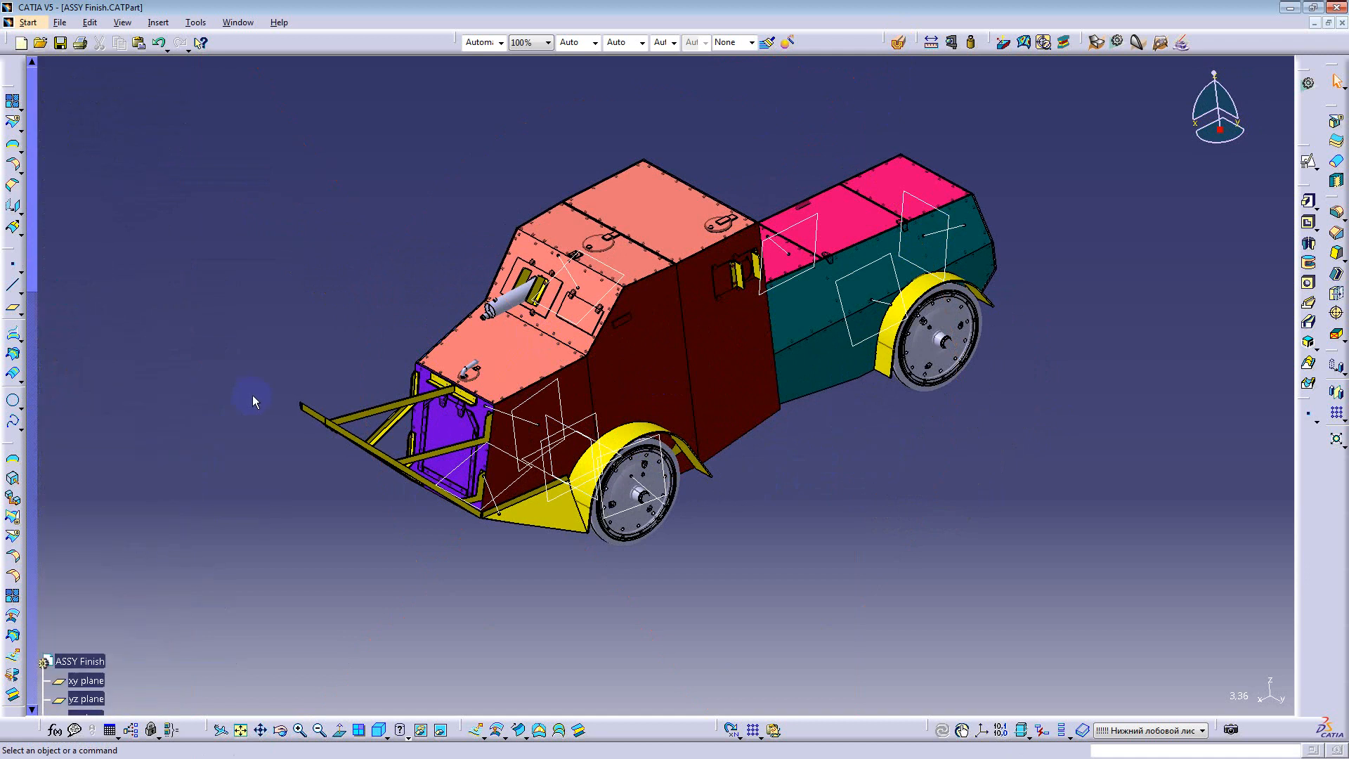
scroll(247, 399, "down", 6)
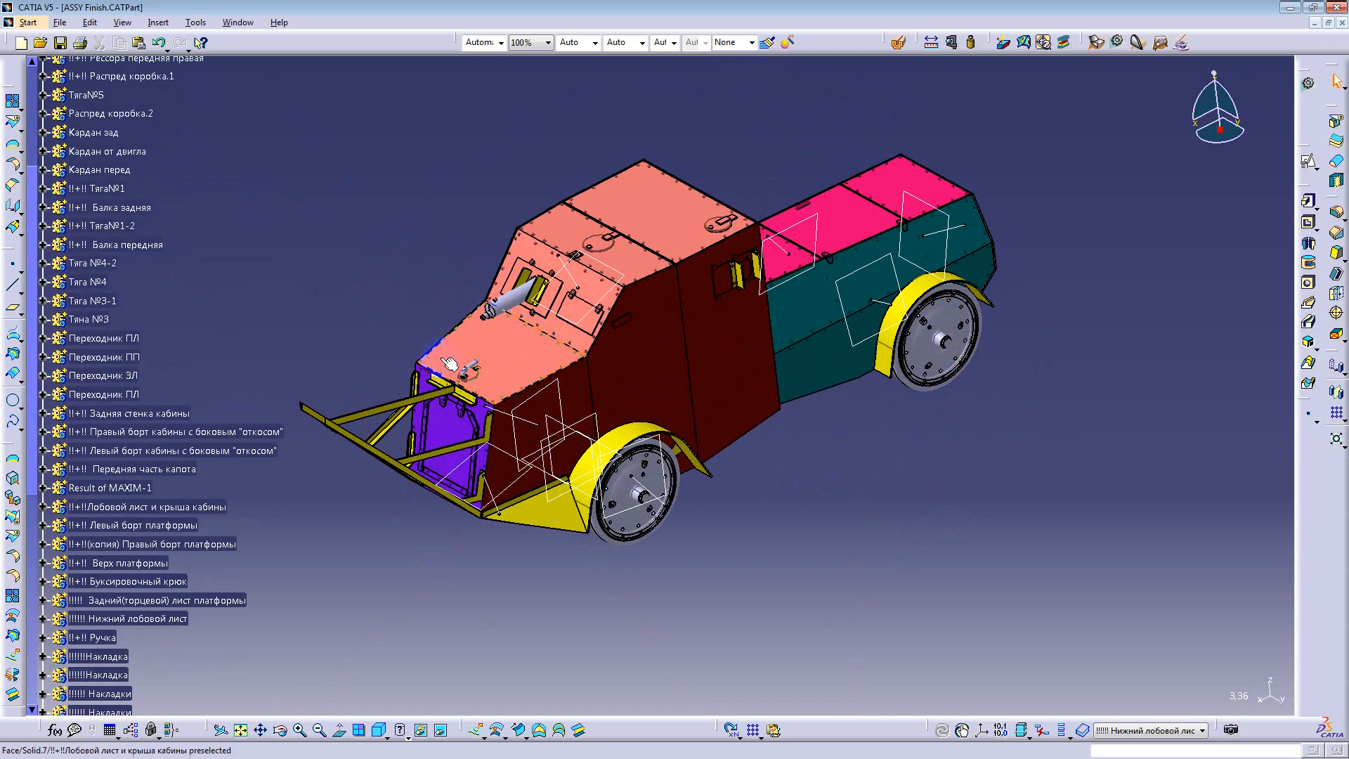
middle_click_drag(514, 358, 843, 492)
scroll(241, 437, "down", 7)
scroll(246, 437, "down", 6)
scroll(256, 431, "up", 18)
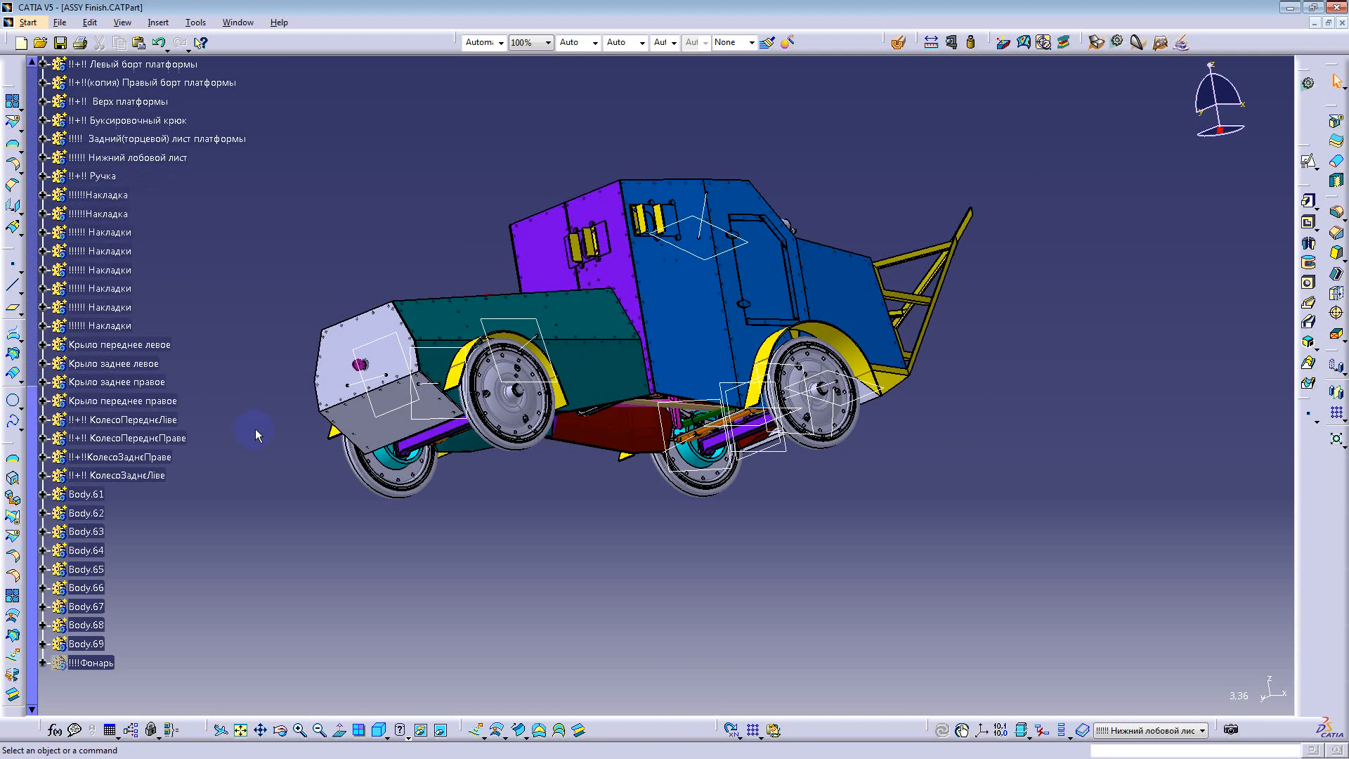
scroll(255, 429, "down", 15)
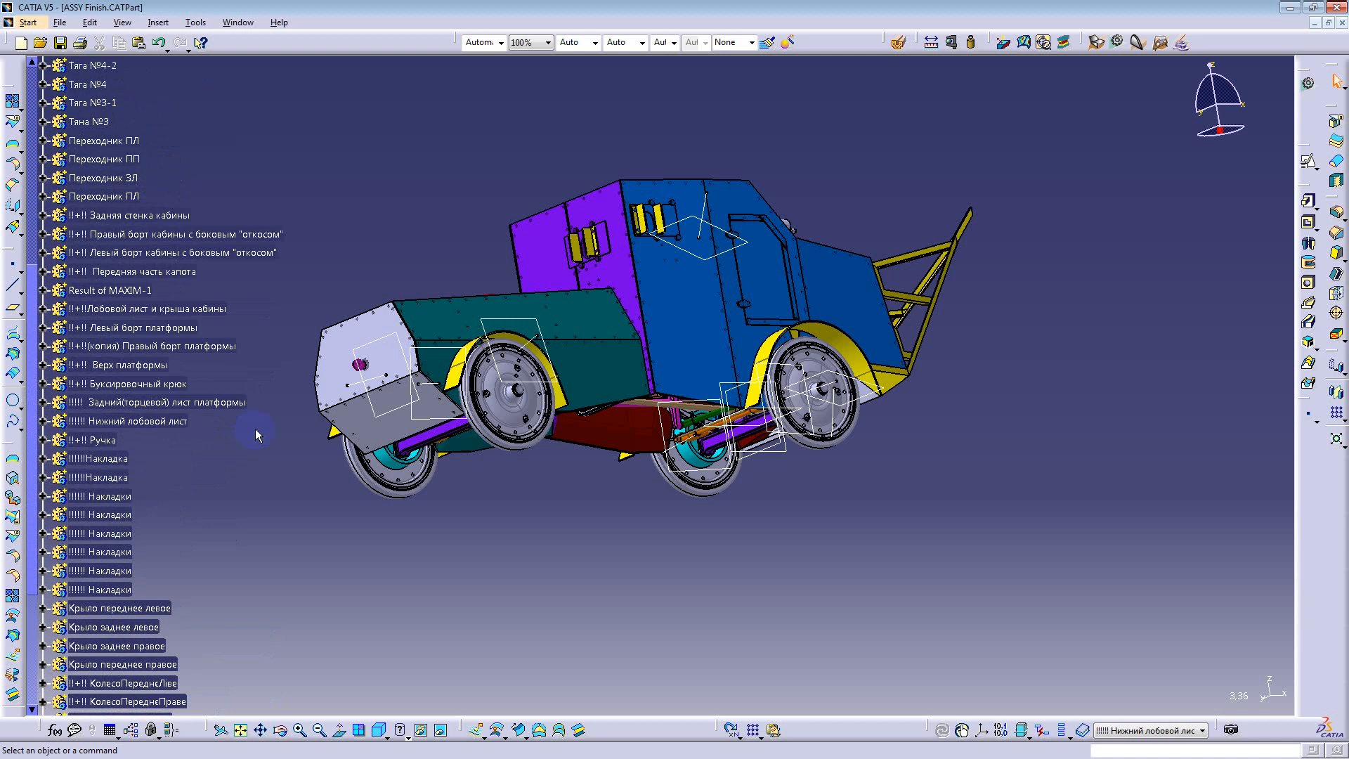
Step: Show the lamp body !!!!Фонарь and inspect the complete armoured car from all sides
right_click(84, 268)
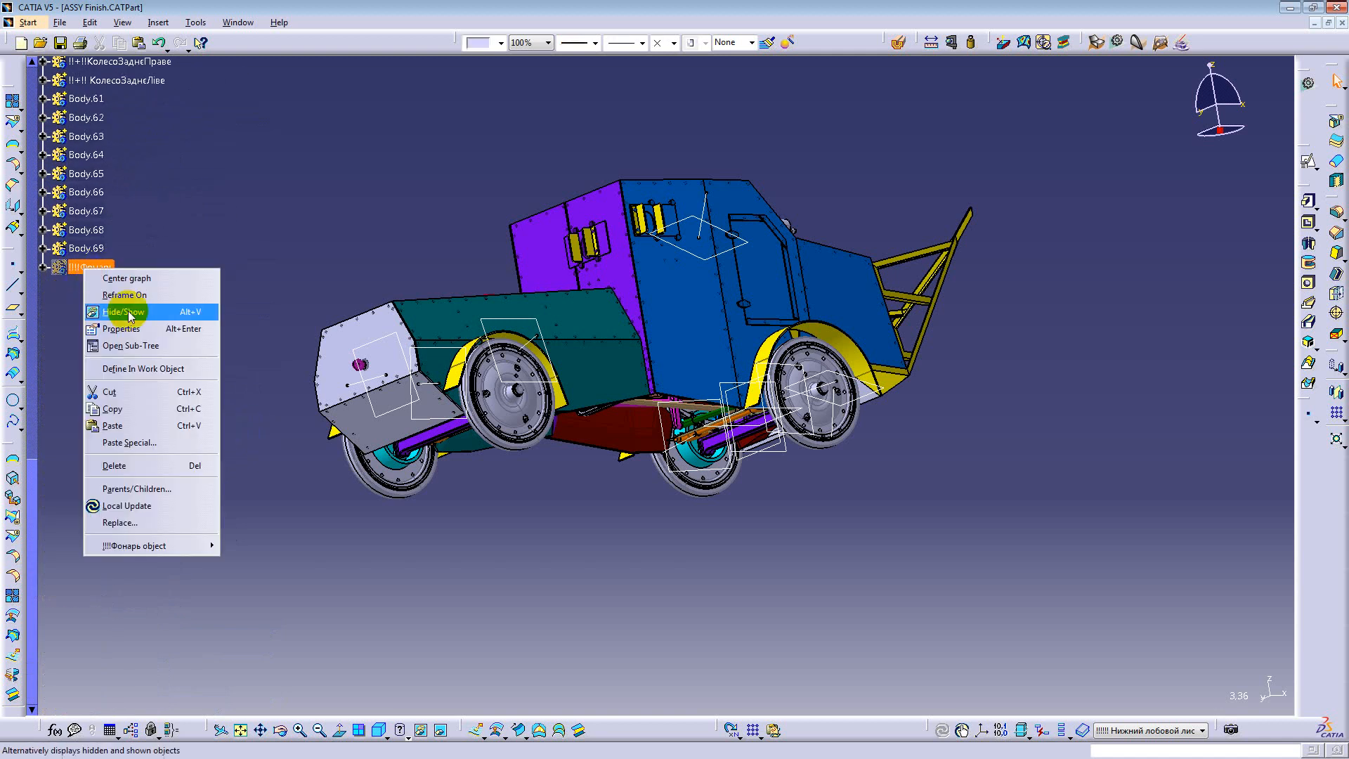
left_click(134, 319)
middle_click_drag(757, 296, 494, 393)
middle_click_drag(763, 334, 753, 424)
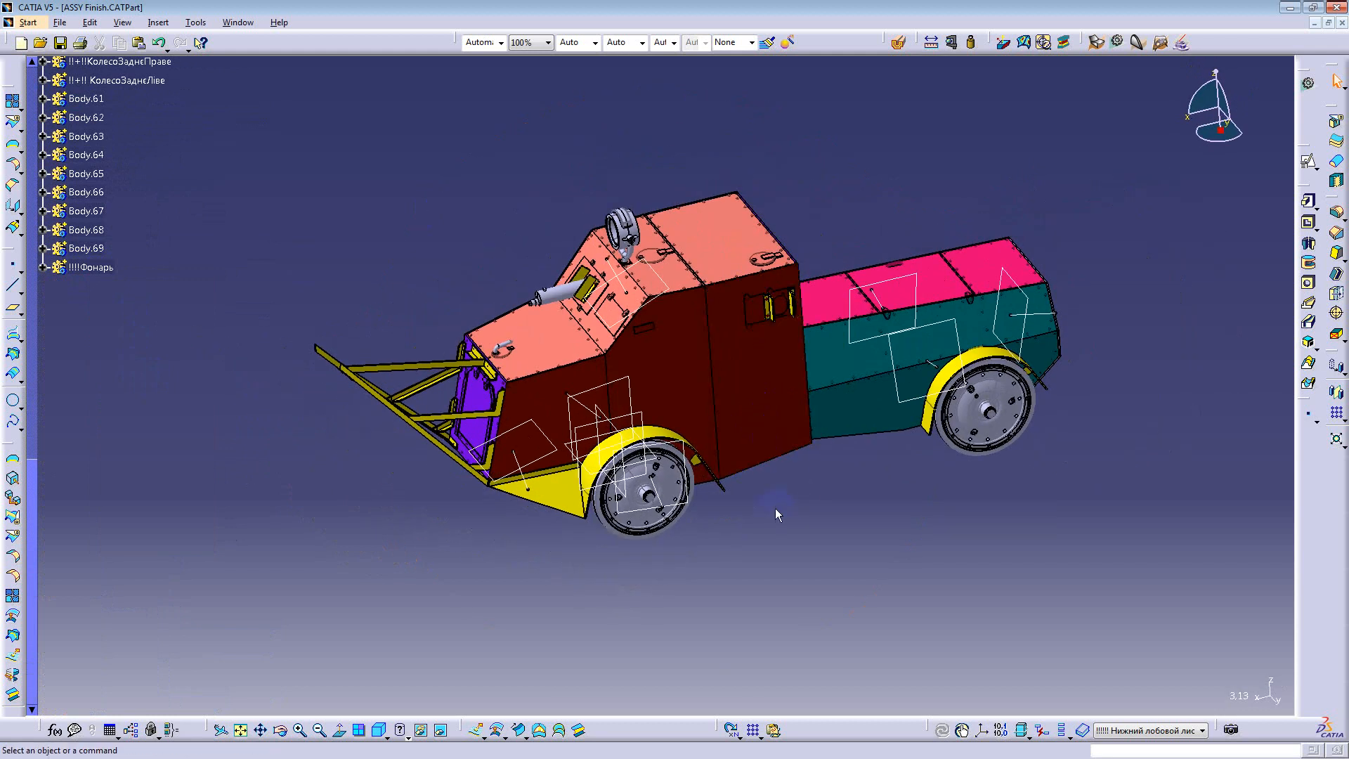
middle_click_drag(774, 508, 807, 358)
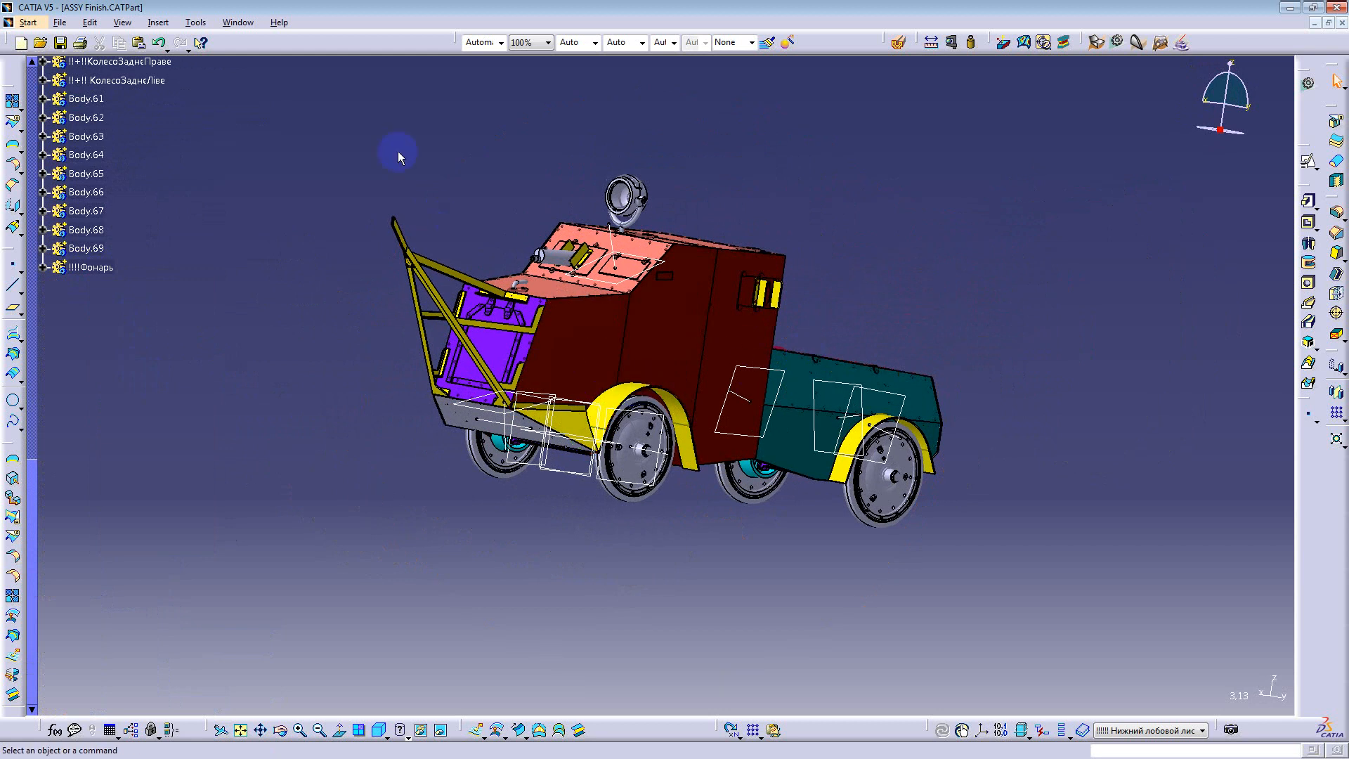
middle_click_drag(360, 178, 715, 372)
middle_click_drag(361, 436, 680, 361)
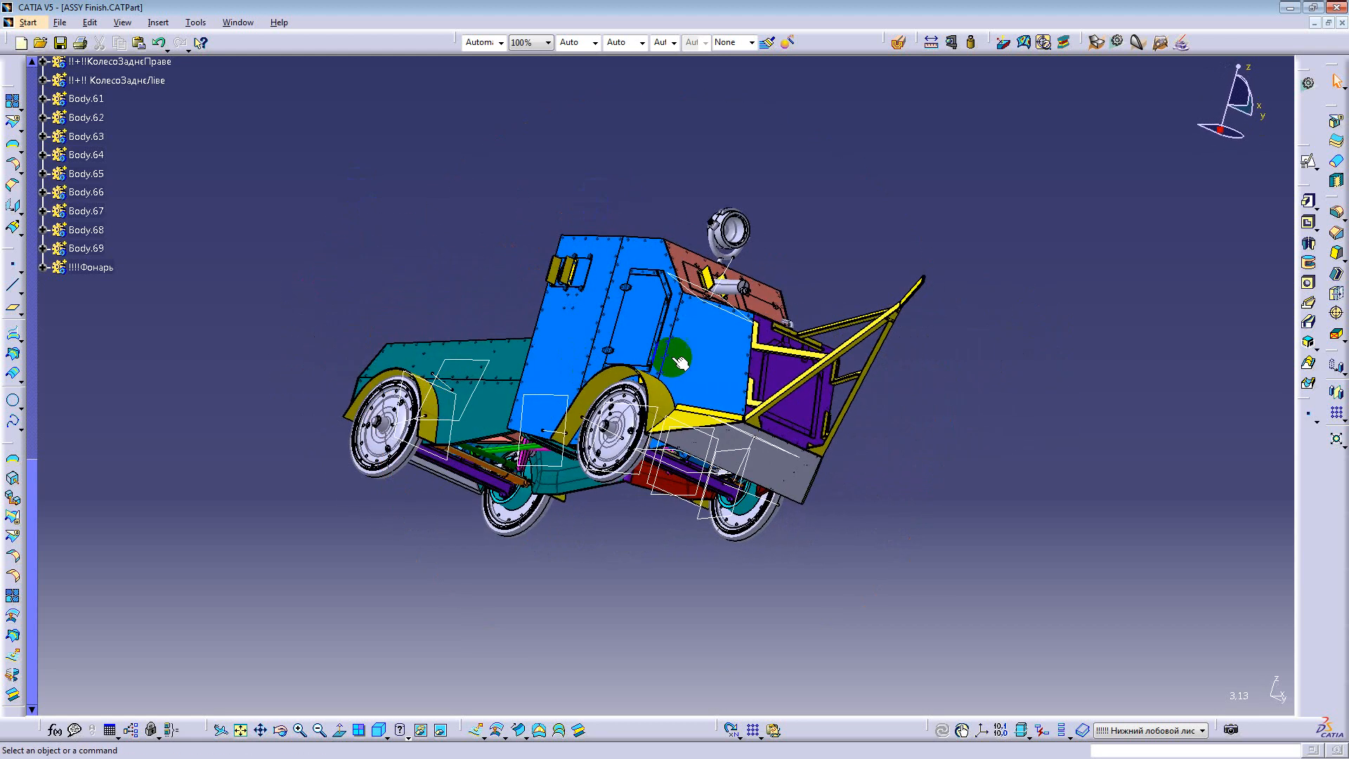
middle_click_drag(940, 415, 457, 413)
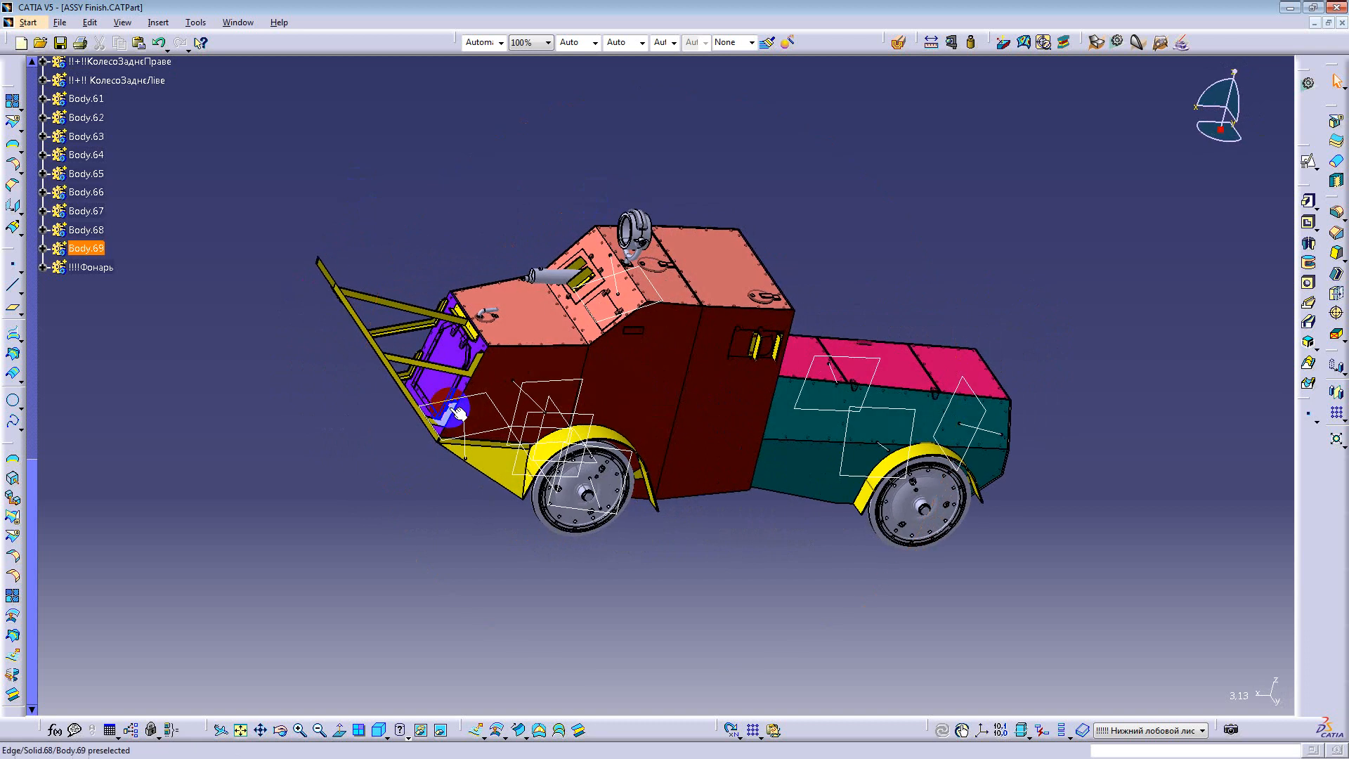
Step: Review the body list of the ASSY Finish part from the base body to the wheels, and examine the armoured car from its other side and rear
scroll(128, 260, "up", 10)
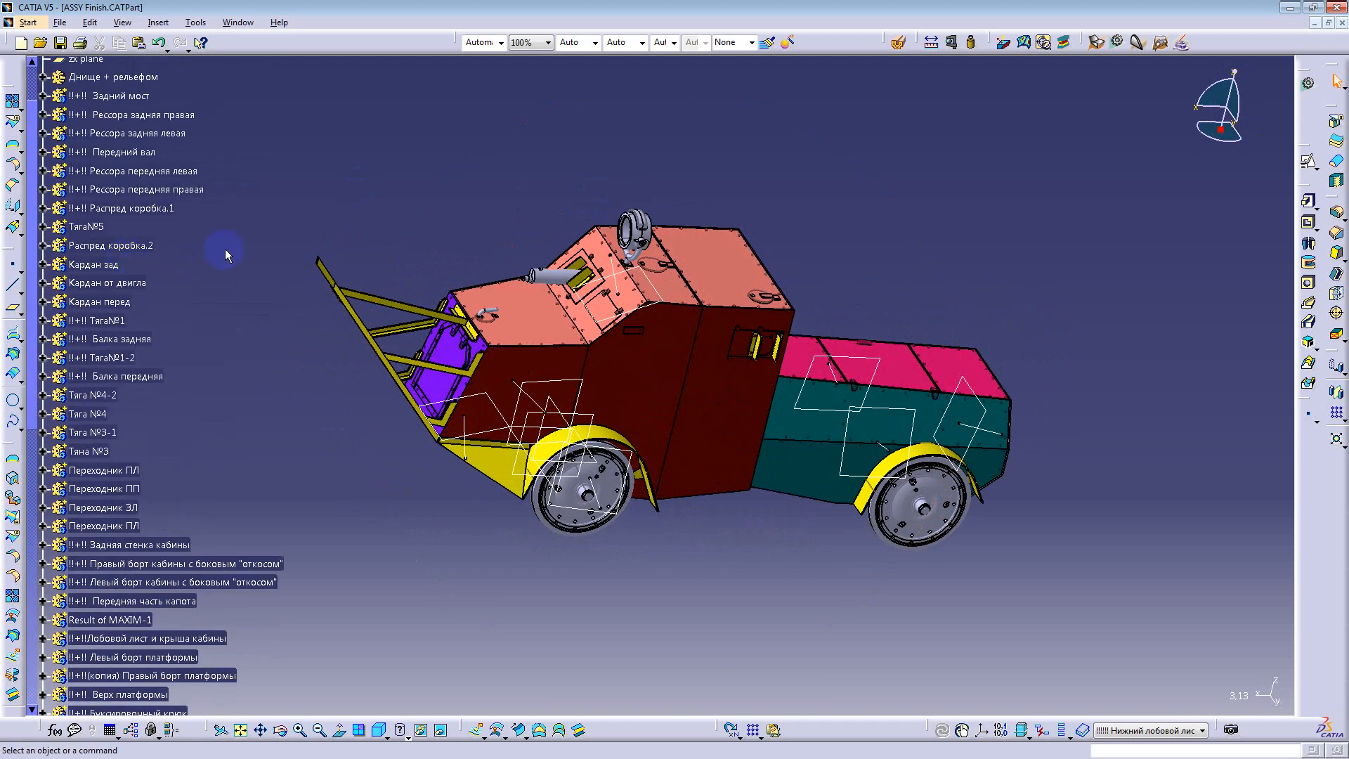
left_click(237, 22)
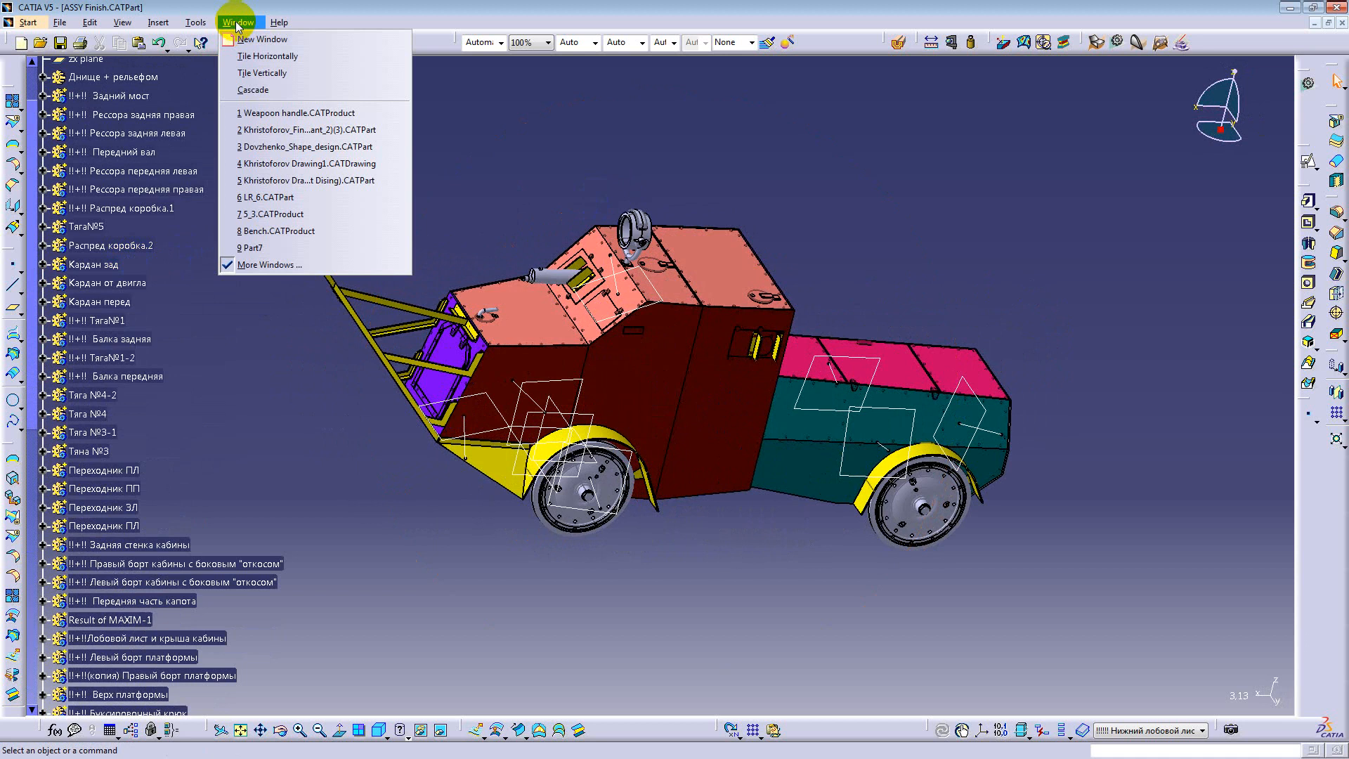
left_click(461, 167)
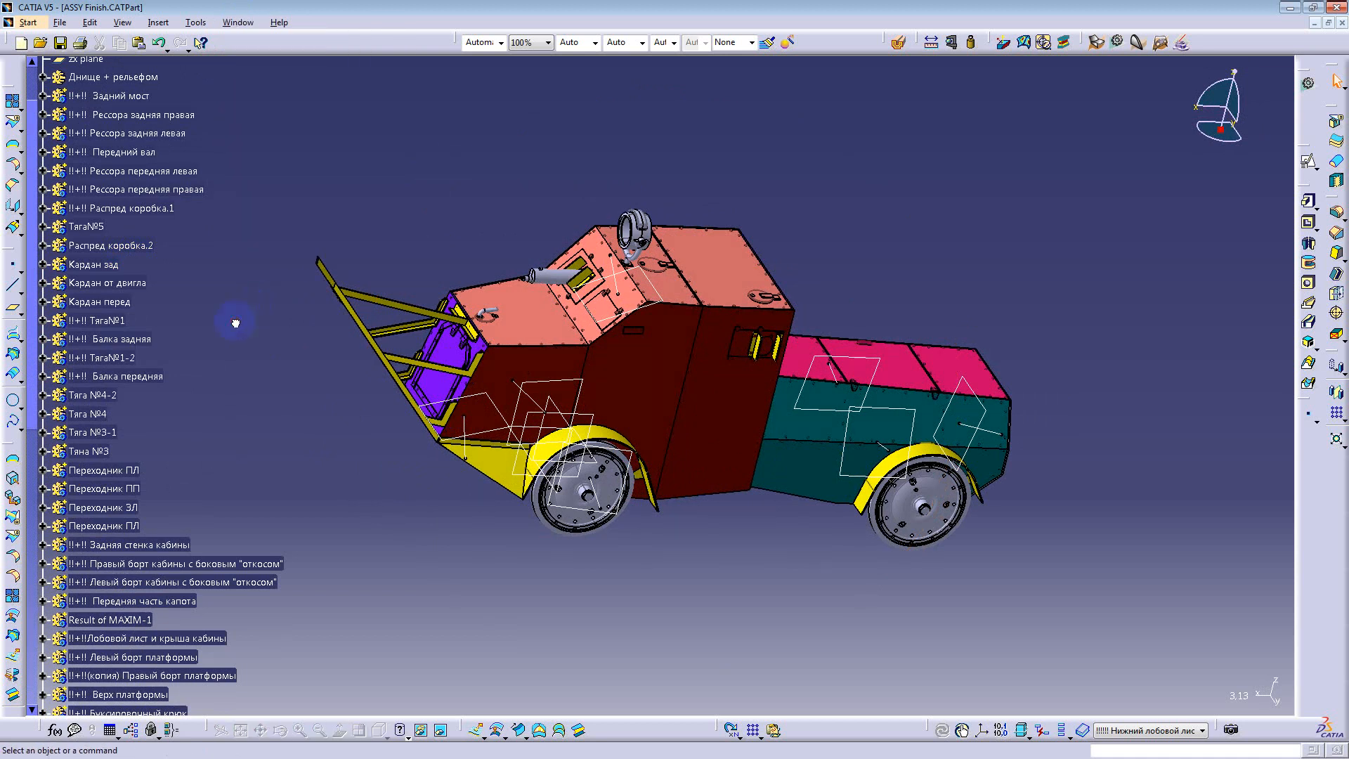
scroll(235, 320, "up", 3)
scroll(235, 320, "down", 2)
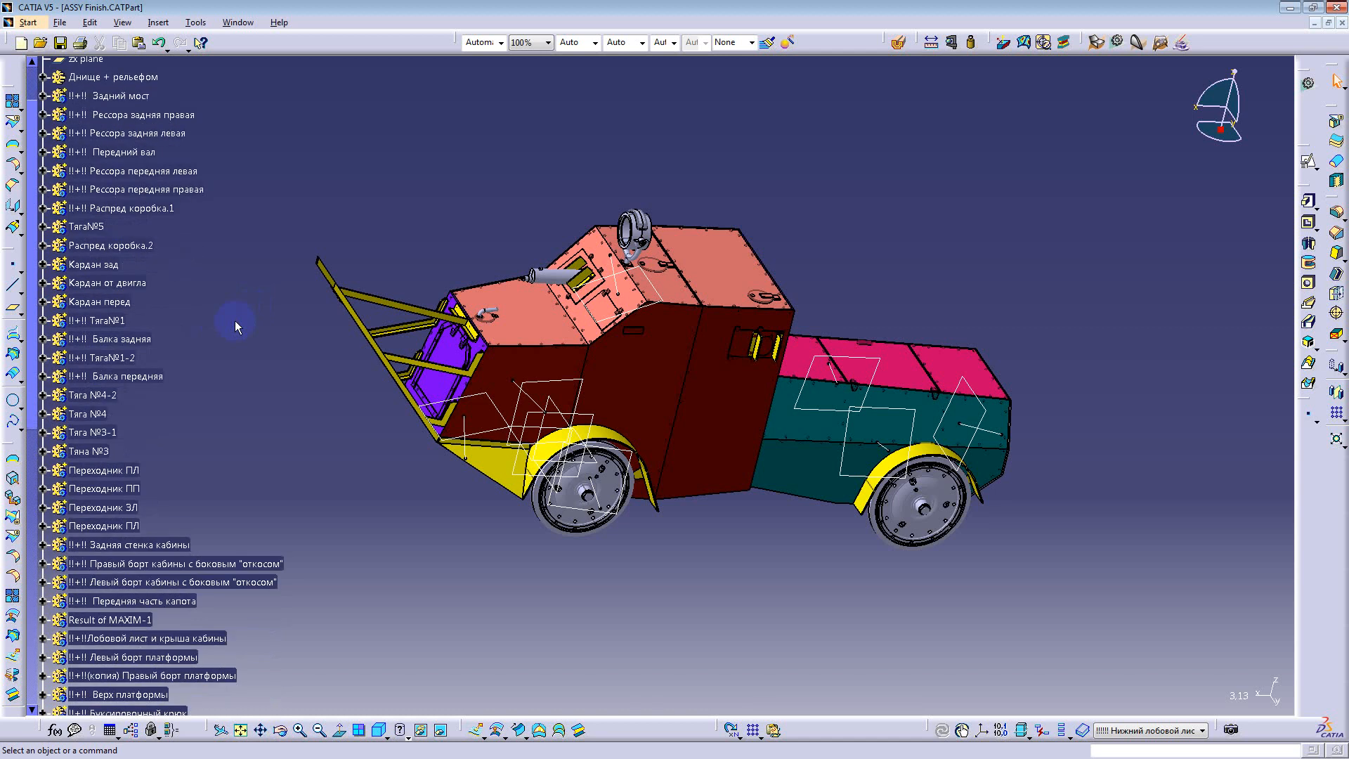
scroll(235, 320, "up", 3)
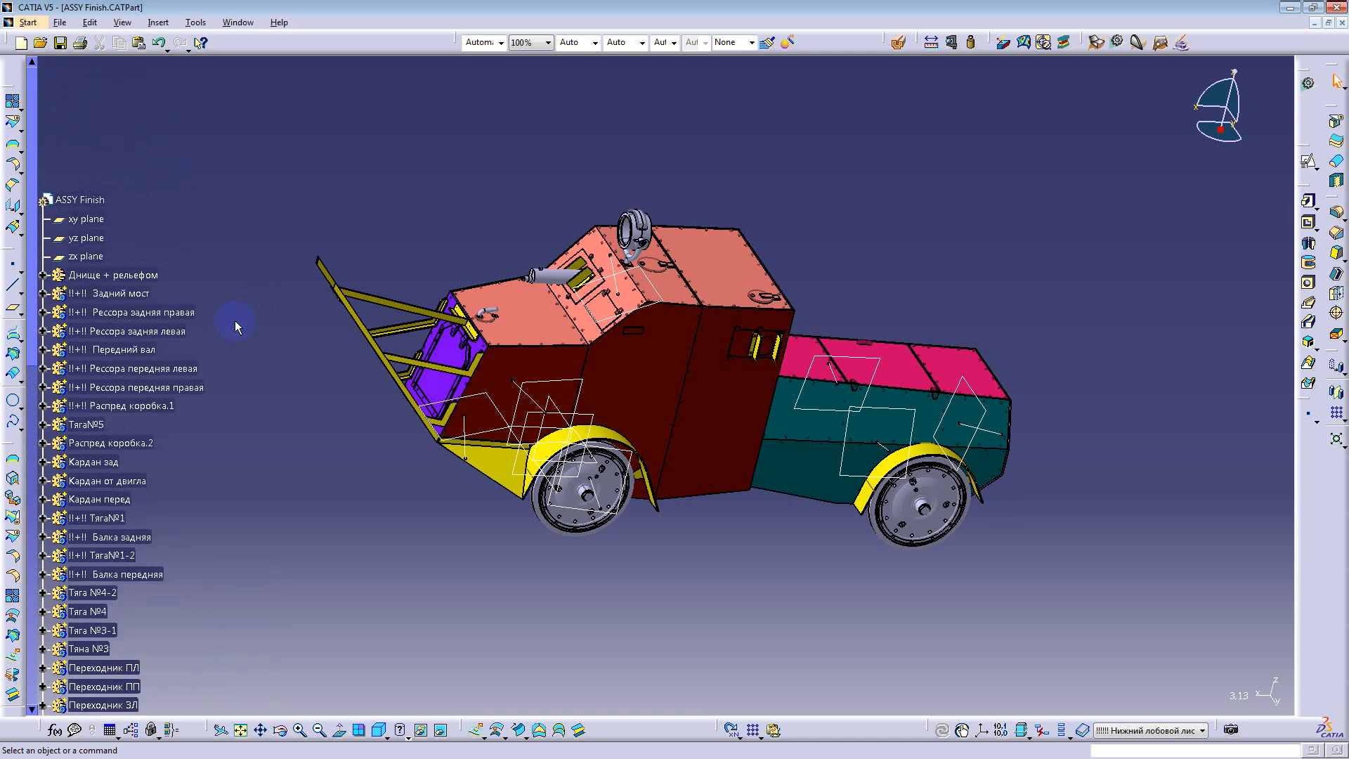
scroll(234, 320, "down", 5)
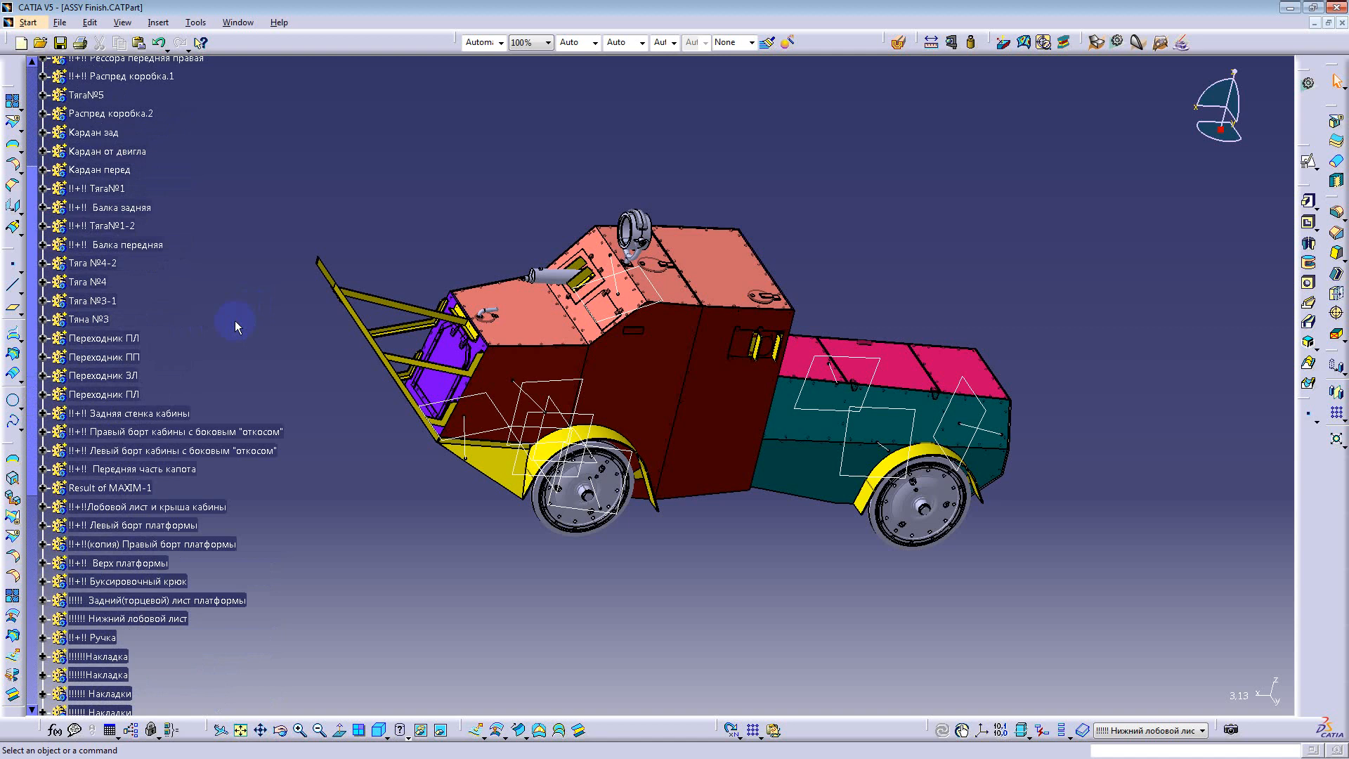
scroll(234, 320, "down", 4)
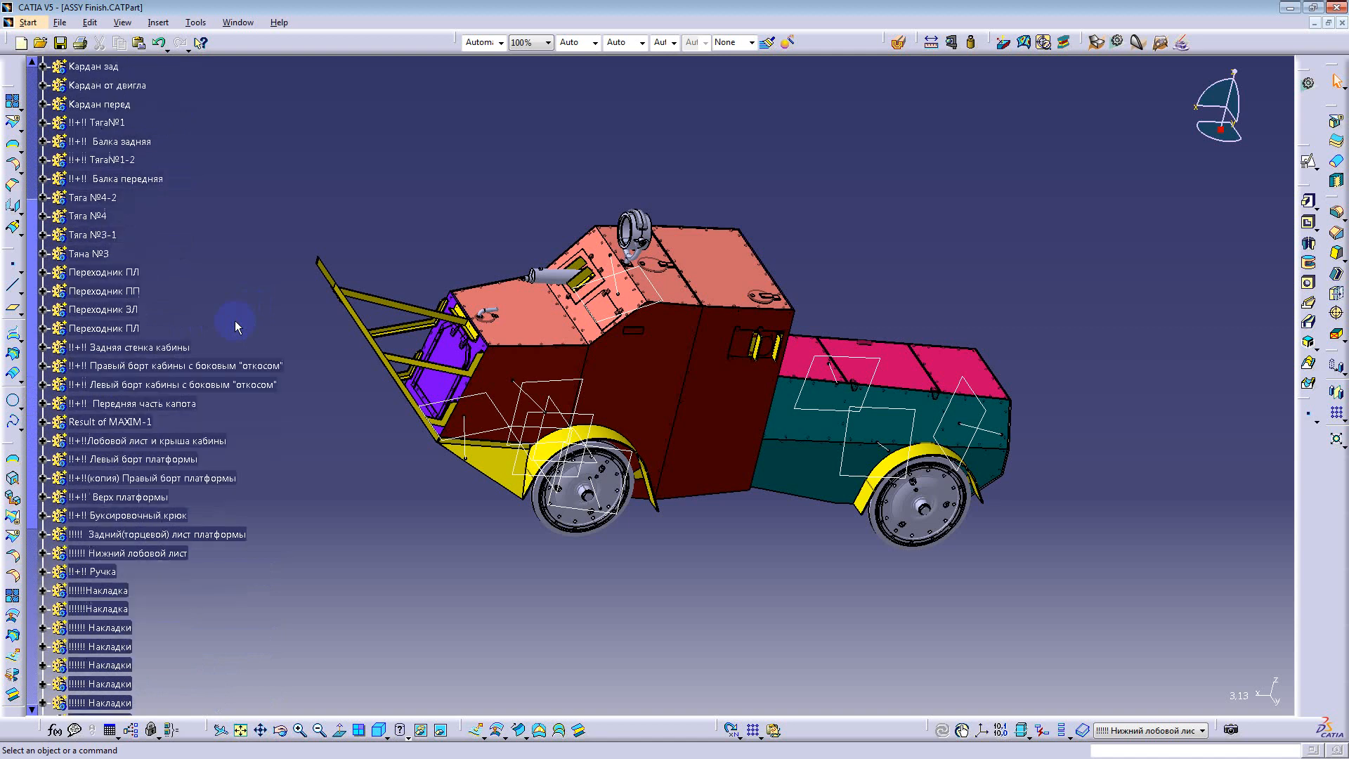
scroll(236, 323, "down", 1)
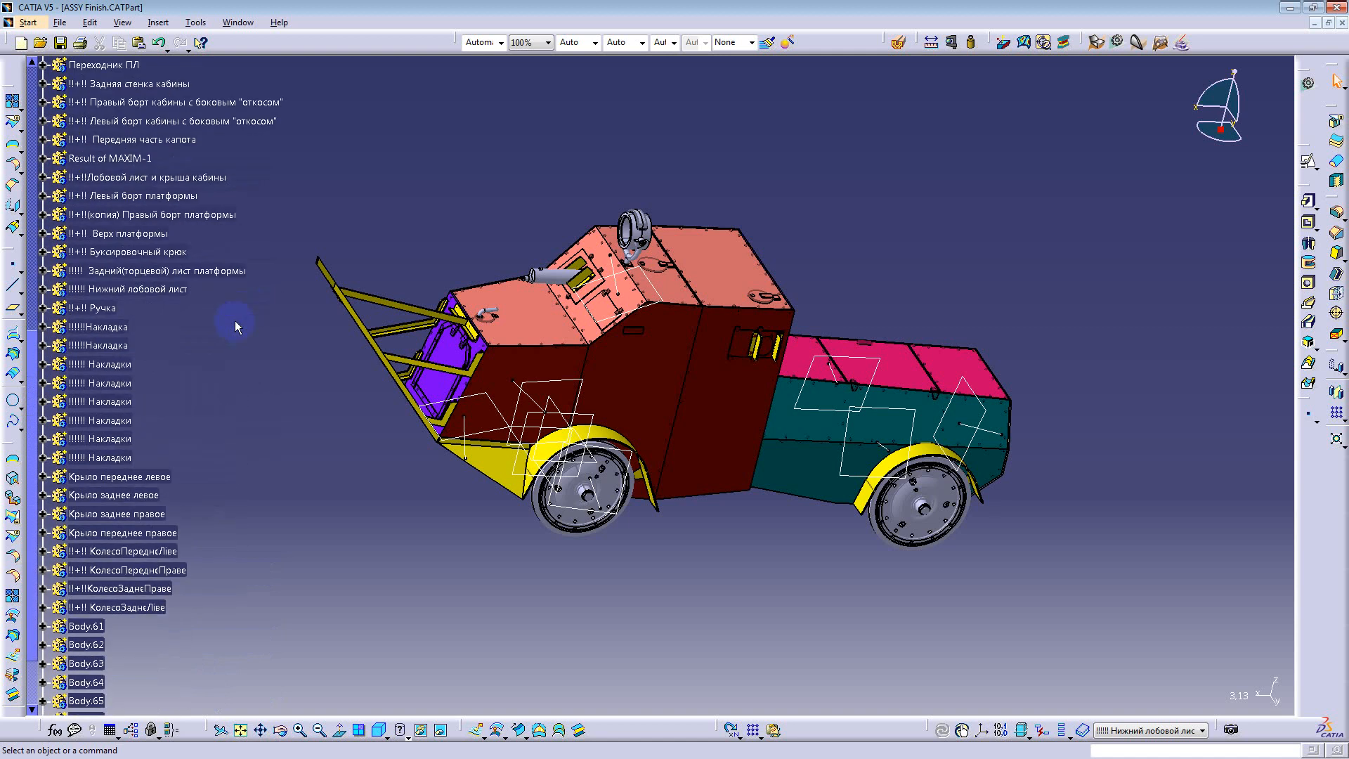
scroll(248, 395, "up", 6)
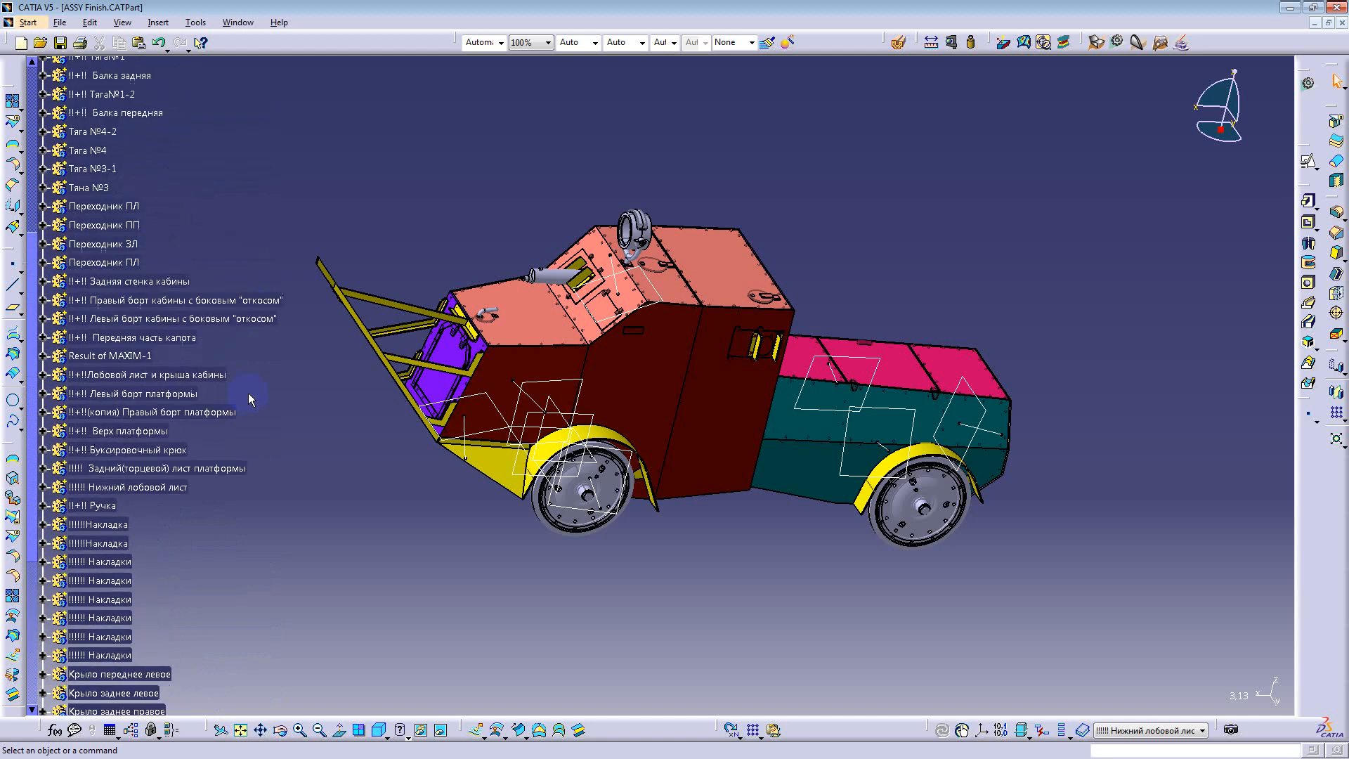
scroll(249, 398, "up", 2)
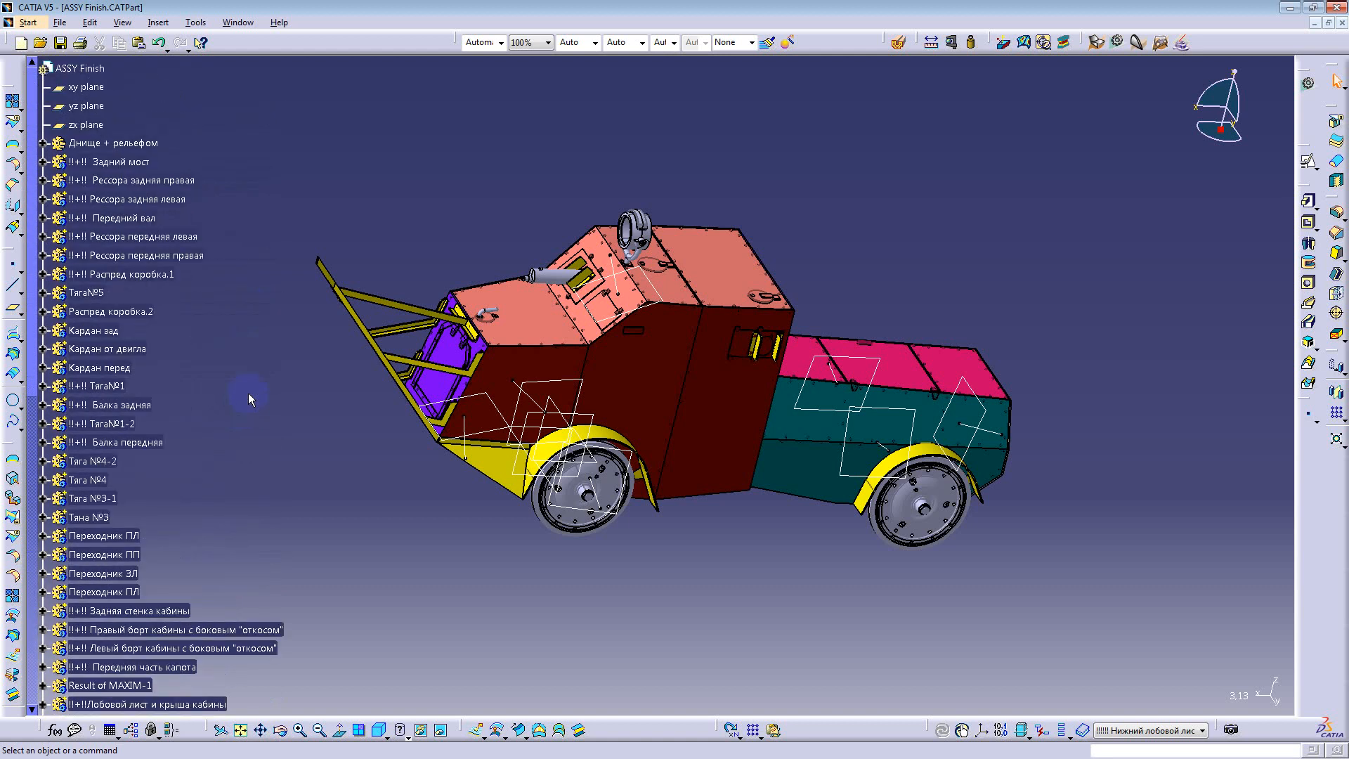
scroll(249, 398, "down", 1)
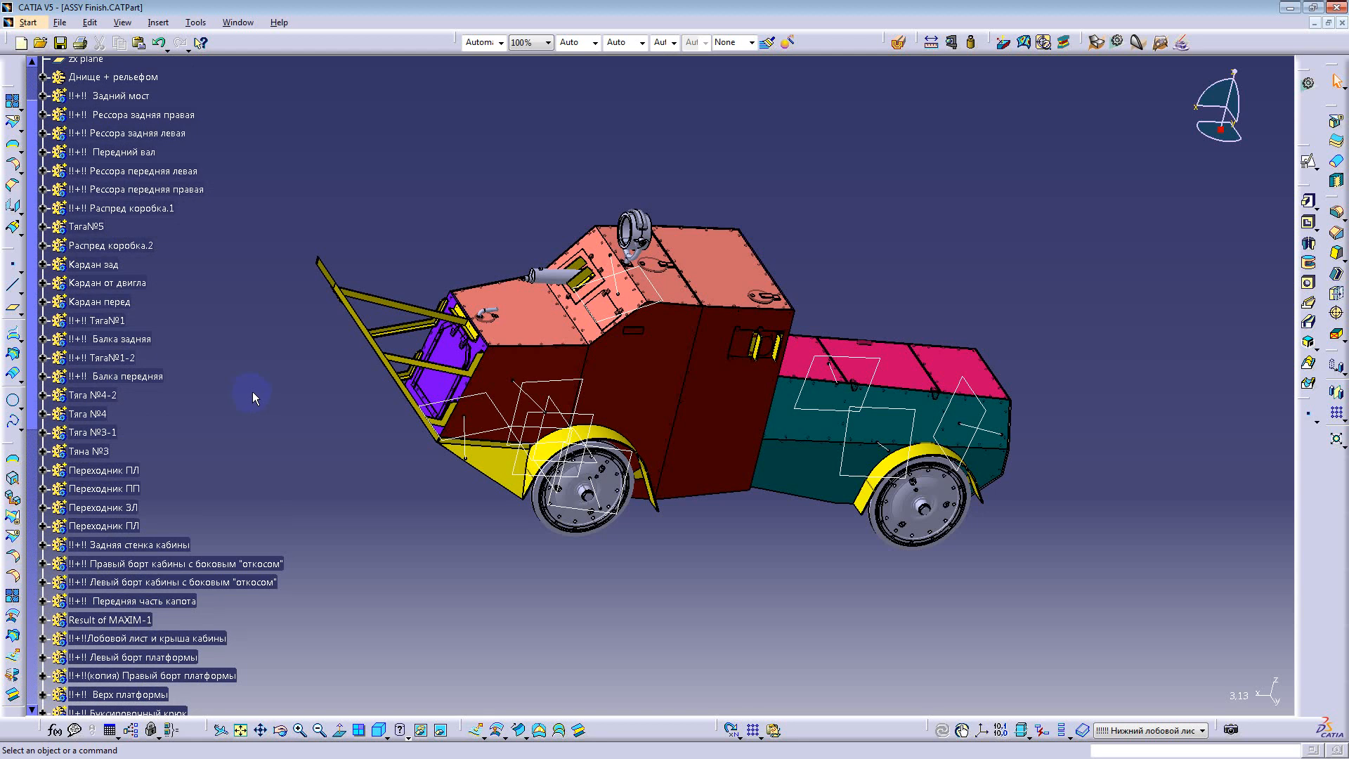
scroll(253, 393, "up", 2)
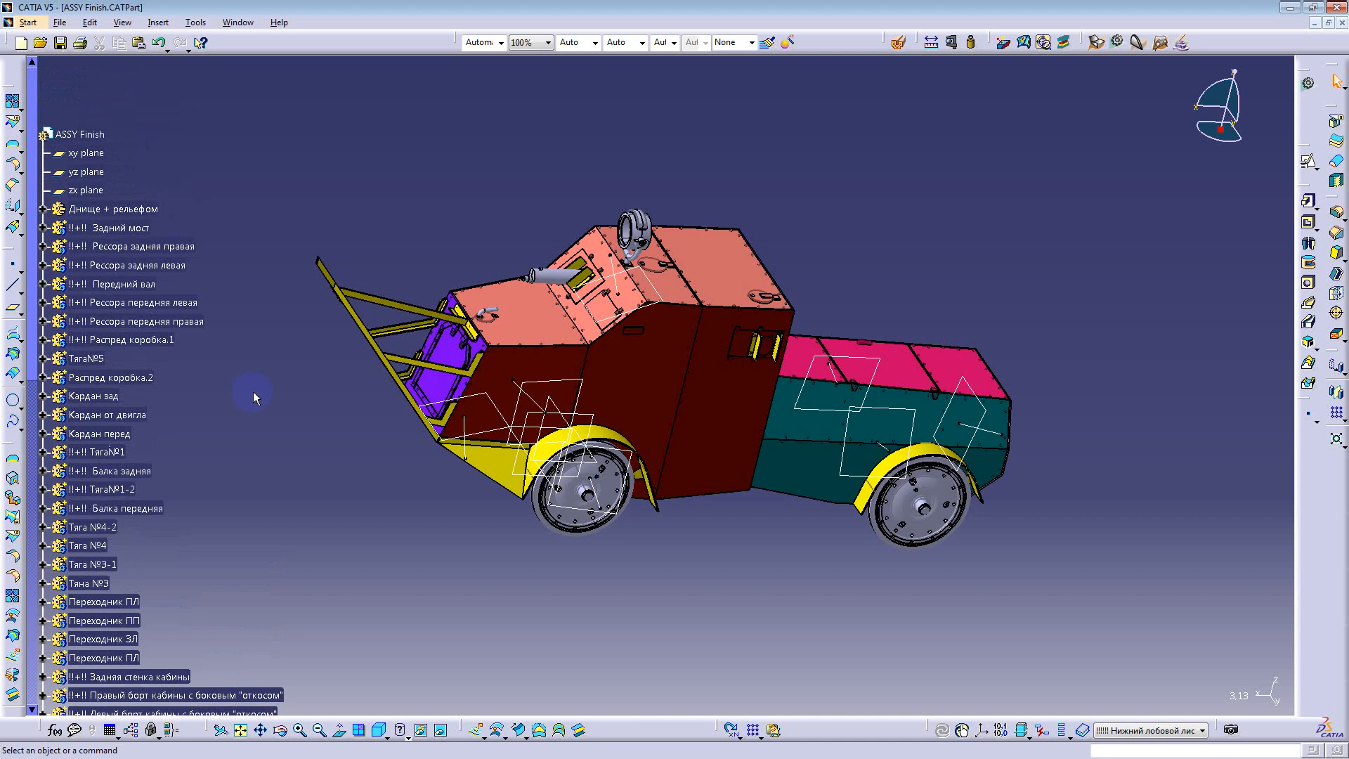
scroll(253, 394, "down", 4)
scroll(255, 397, "down", 2)
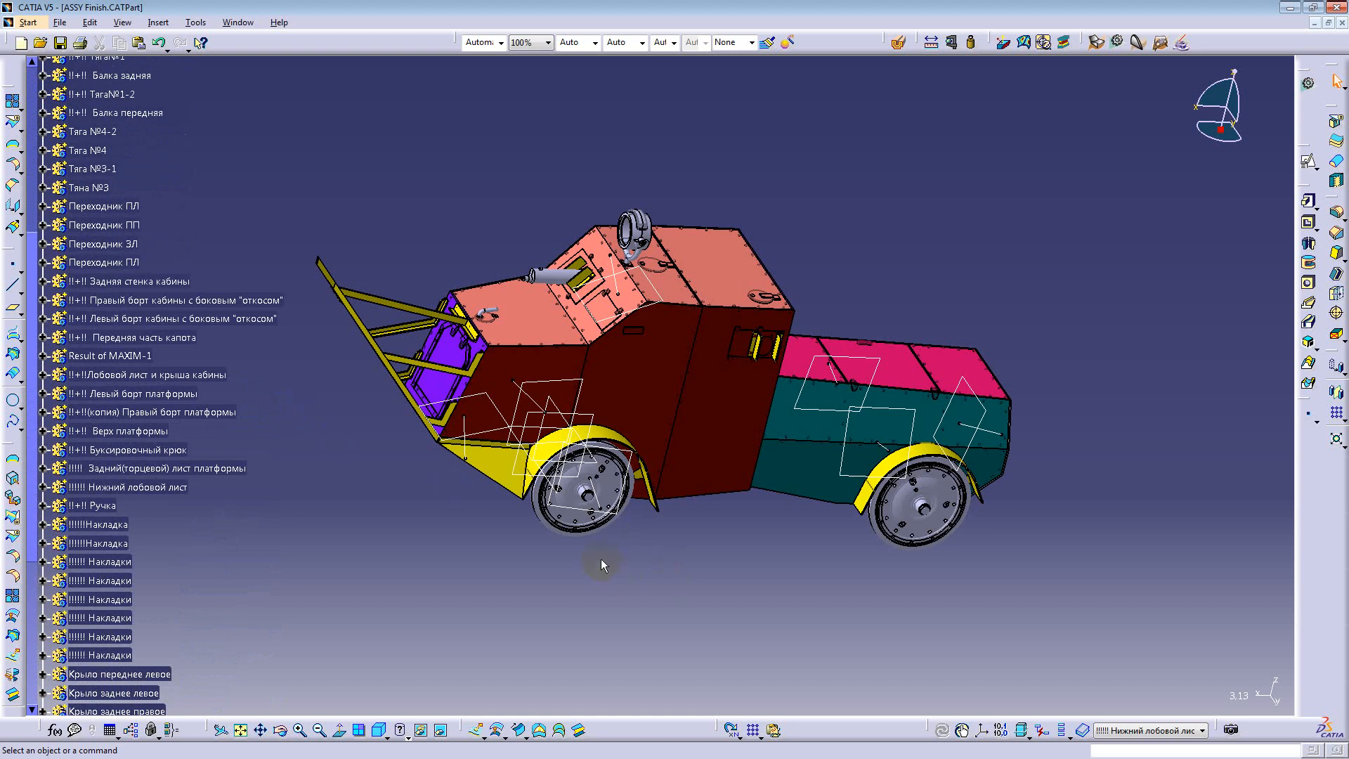
middle_click_drag(602, 563, 1052, 467)
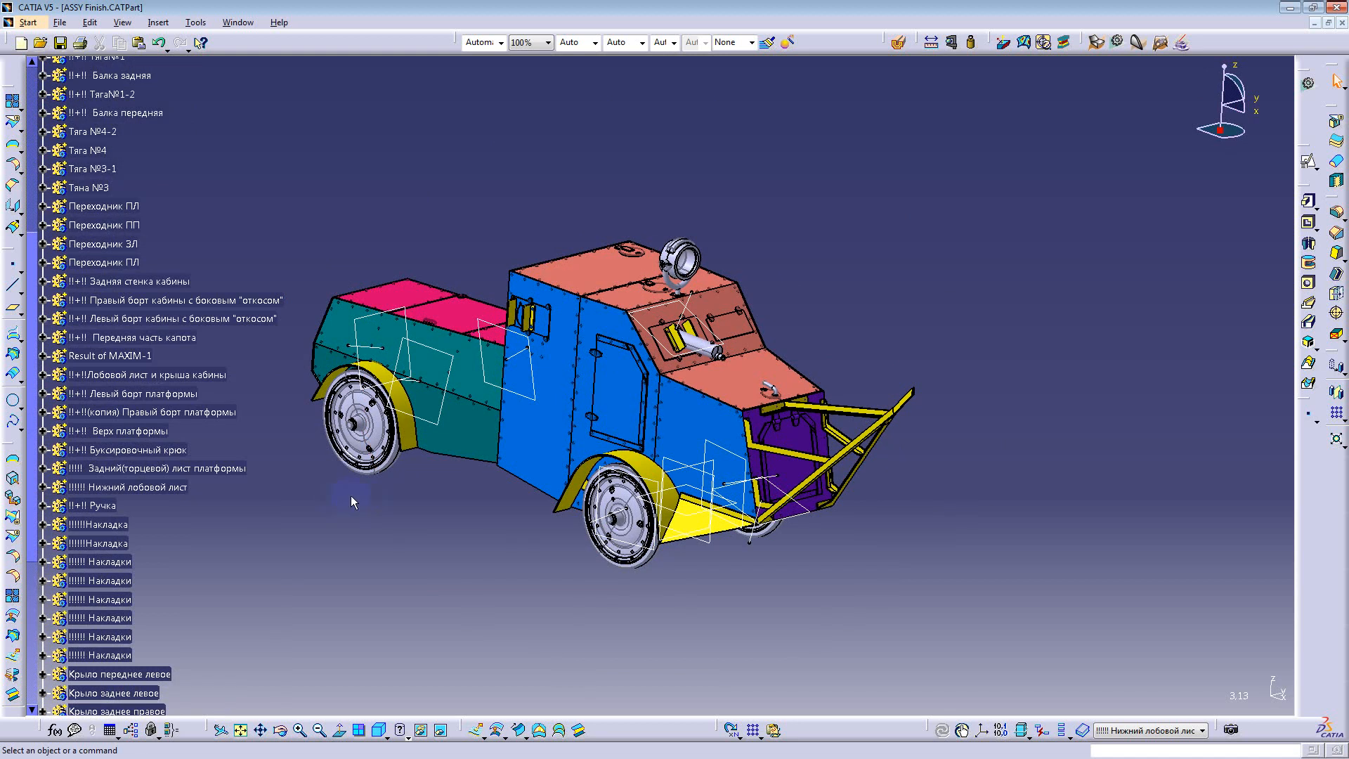
middle_click_drag(370, 478, 662, 446)
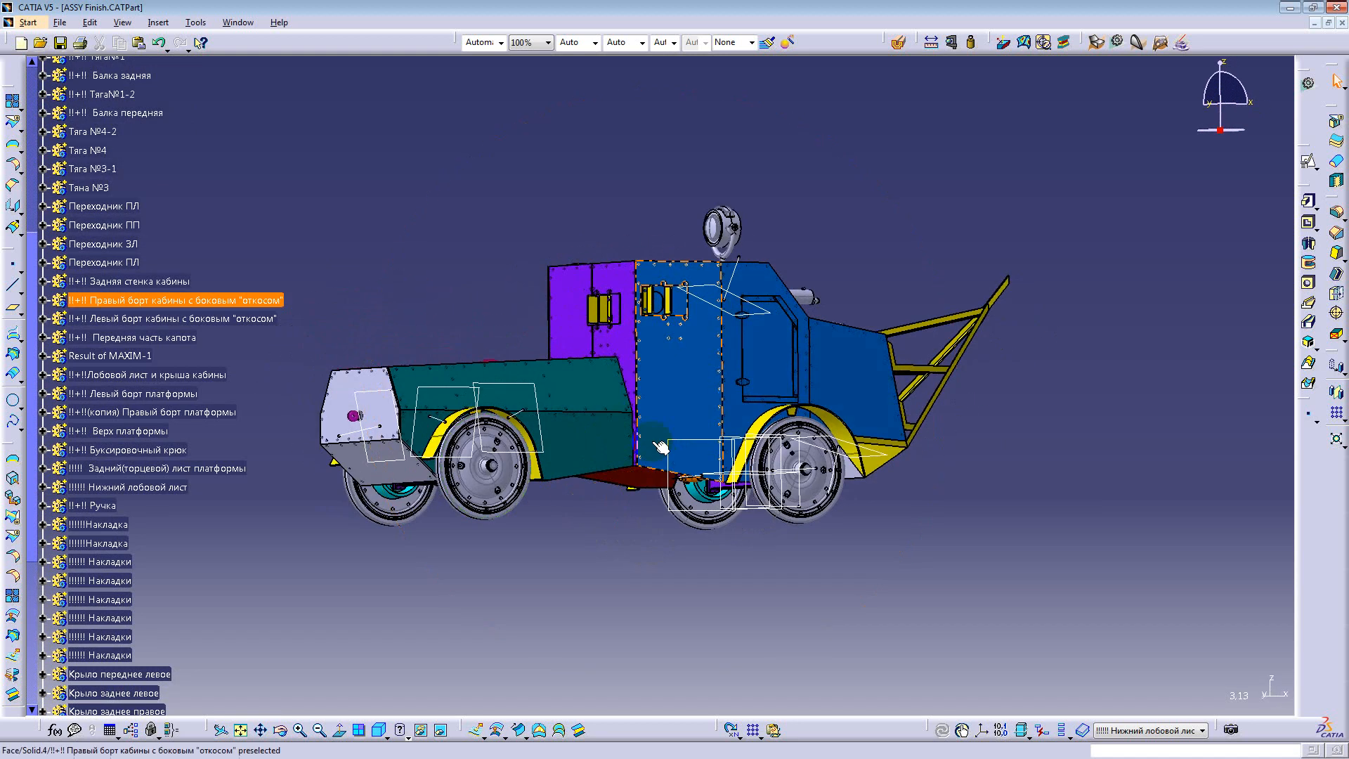
Step: Switch to the open Final_Test_(Variant_2)(3) CATPart document
left_click(237, 22)
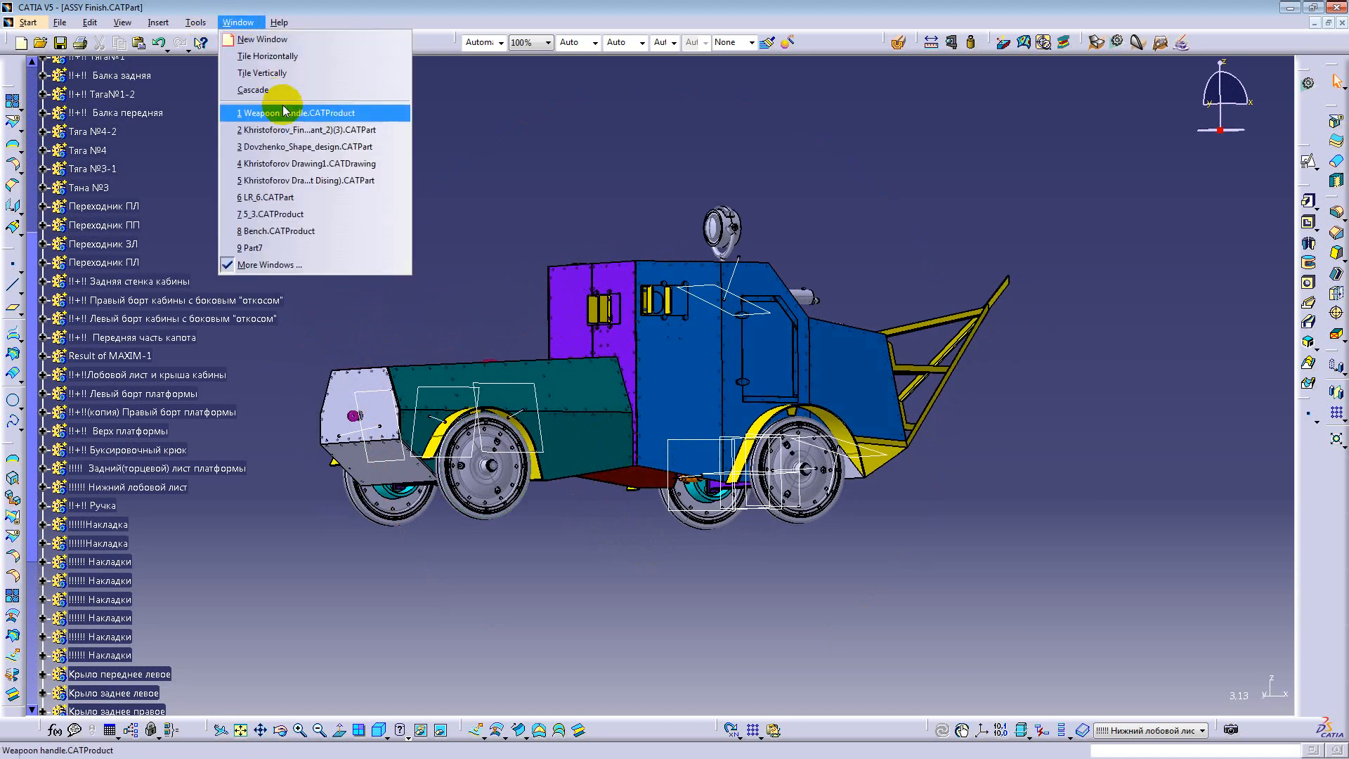
left_click(287, 135)
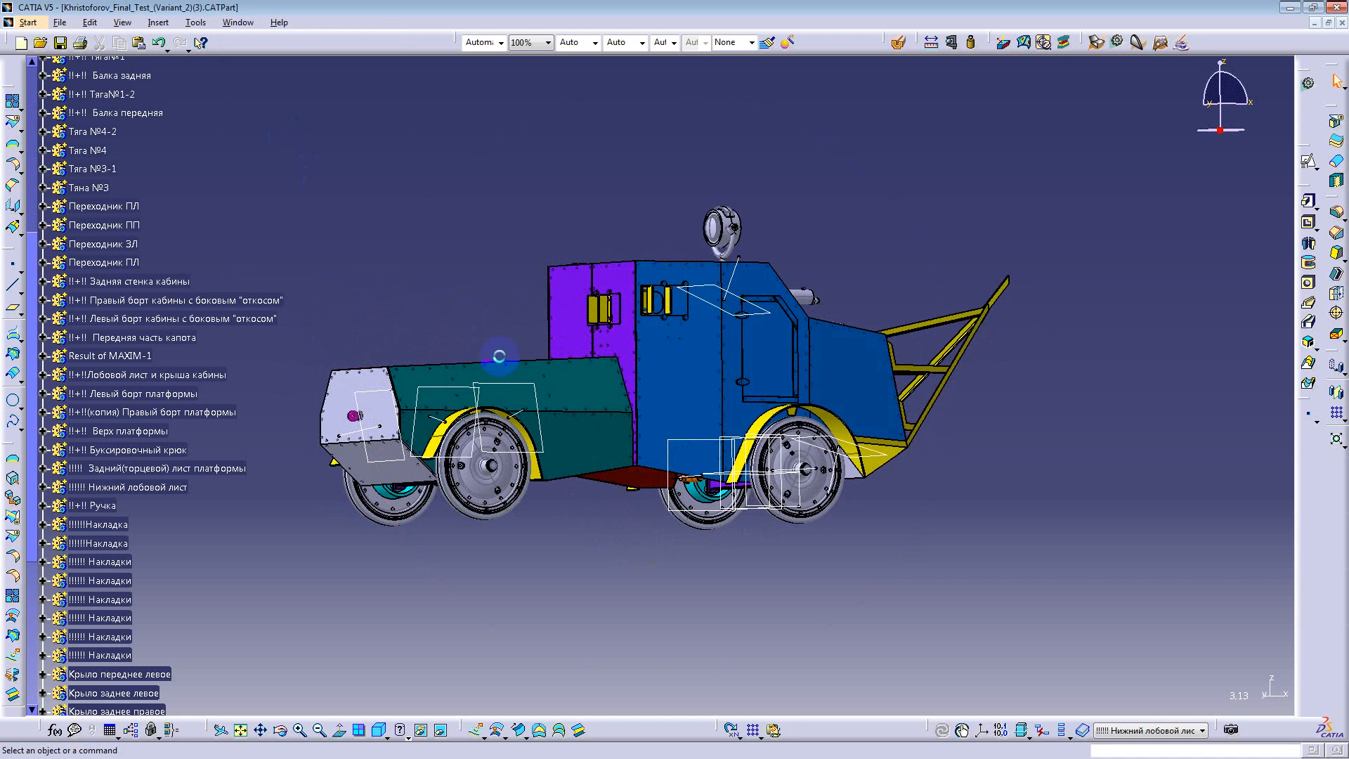